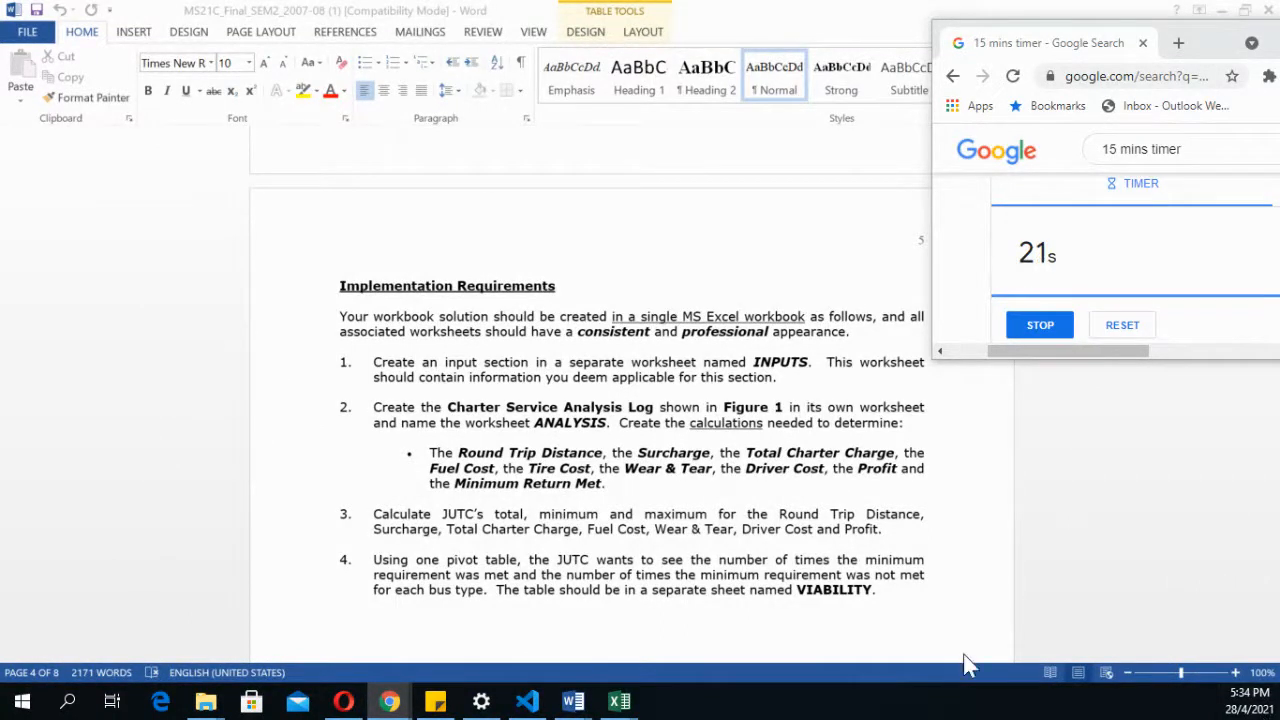
# Pull the finished timer's browser window fully into view and minimize it to uncover the exam document
pyautogui.moveTo(620, 702)
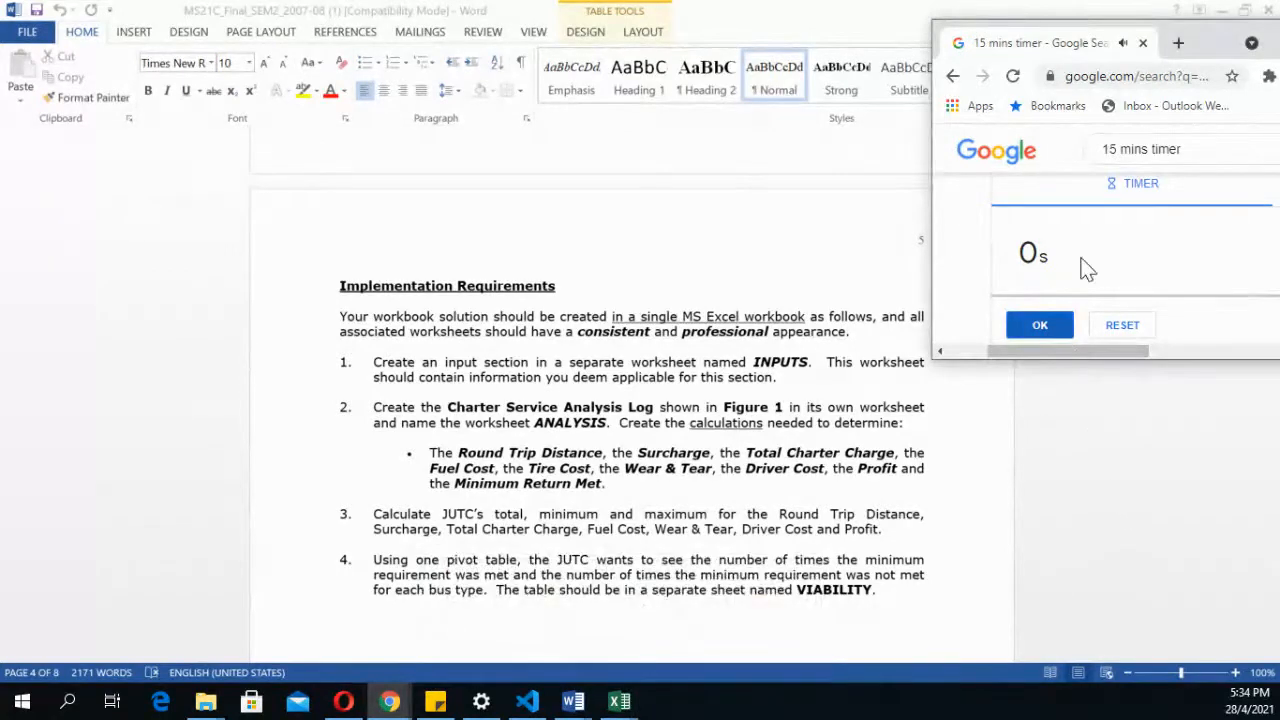
pyautogui.moveTo(1194, 45); pyautogui.dragTo(935, 121)
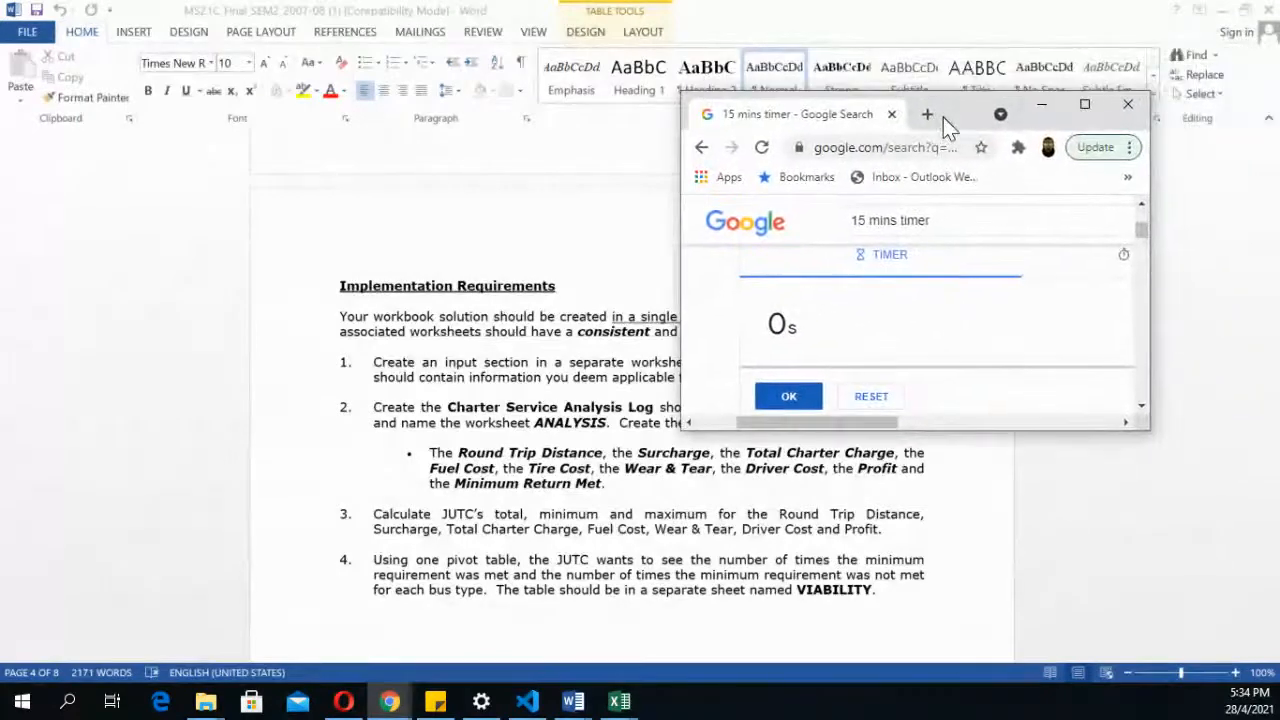
pyautogui.click(1040, 106)
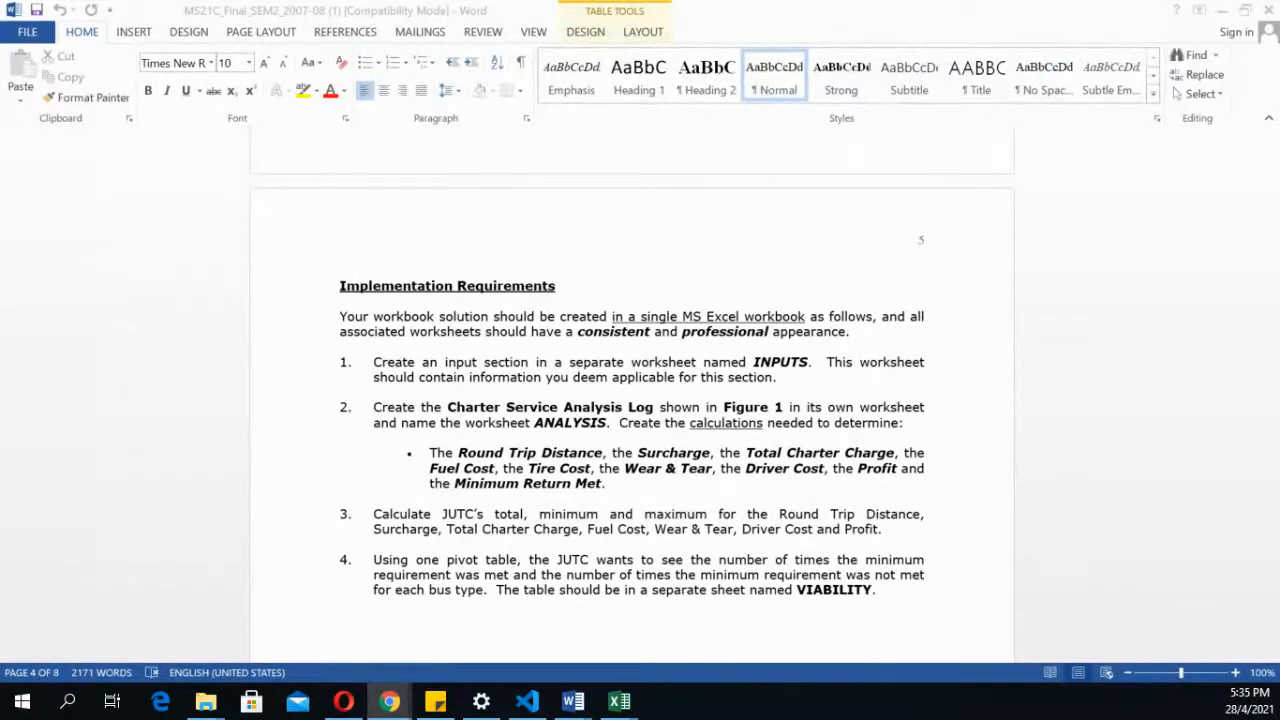
# Review the exam paper from the Implementation Requirements back through Figures 3, 2 and 1 to the Design and Information Specification
pyautogui.scroll(7, 641, 290)
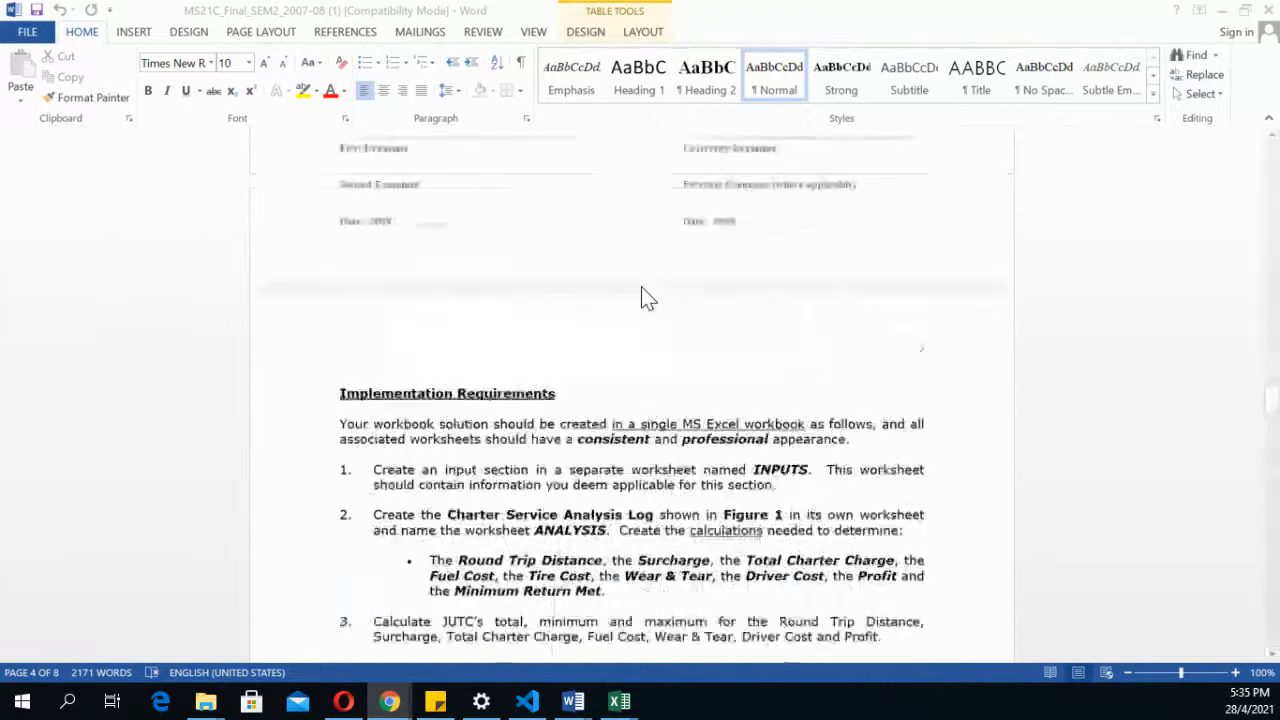
pyautogui.scroll(9, 641, 286)
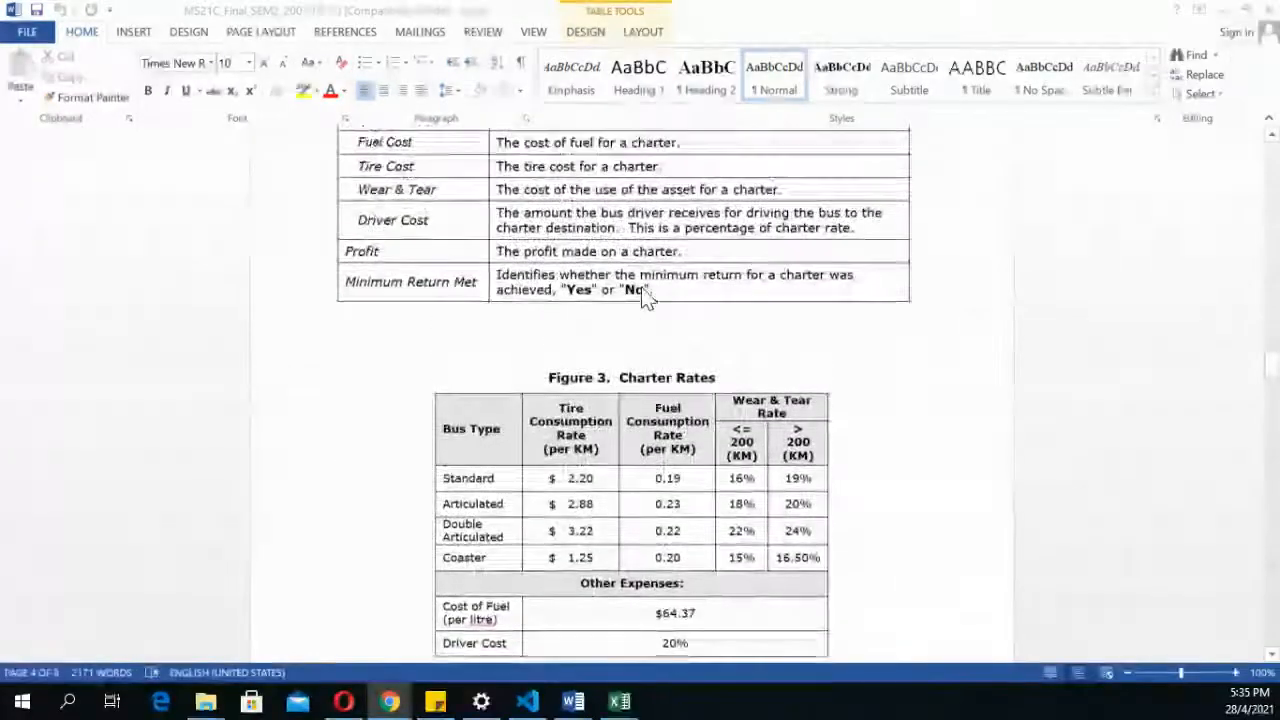
pyautogui.scroll(3, 643, 290)
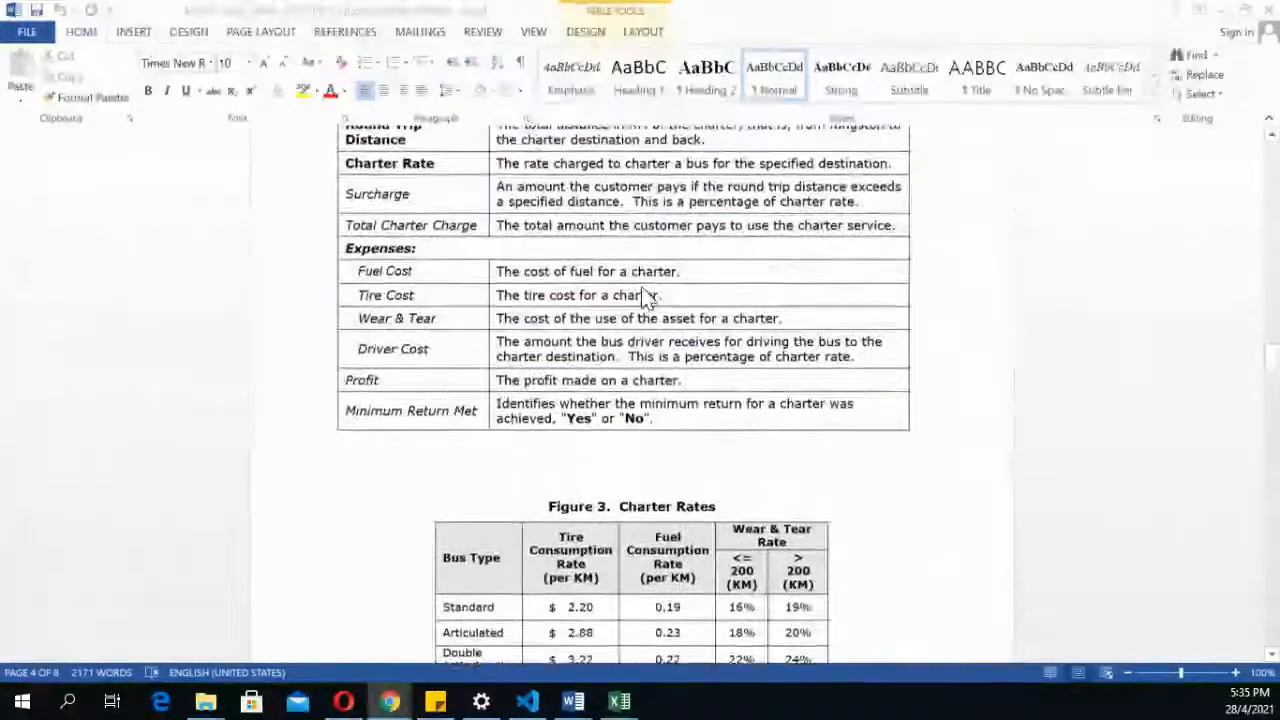
pyautogui.scroll(1, 643, 294)
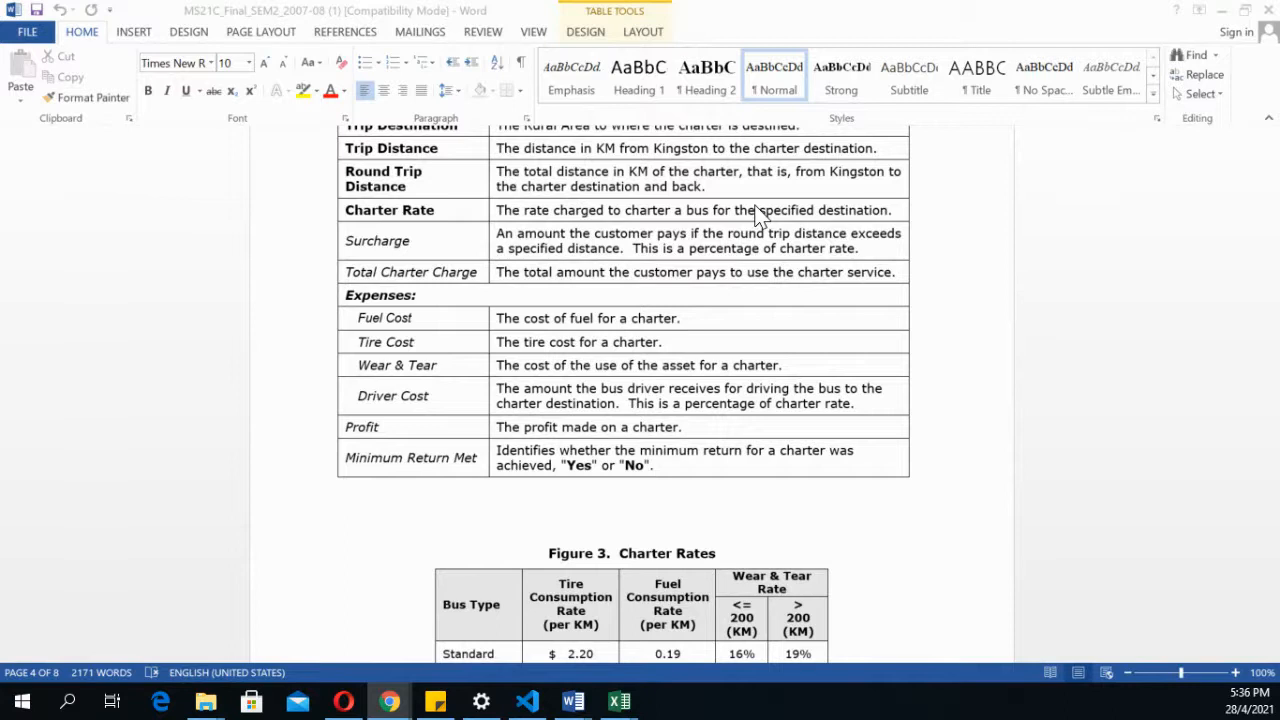
pyautogui.scroll(6, 665, 205)
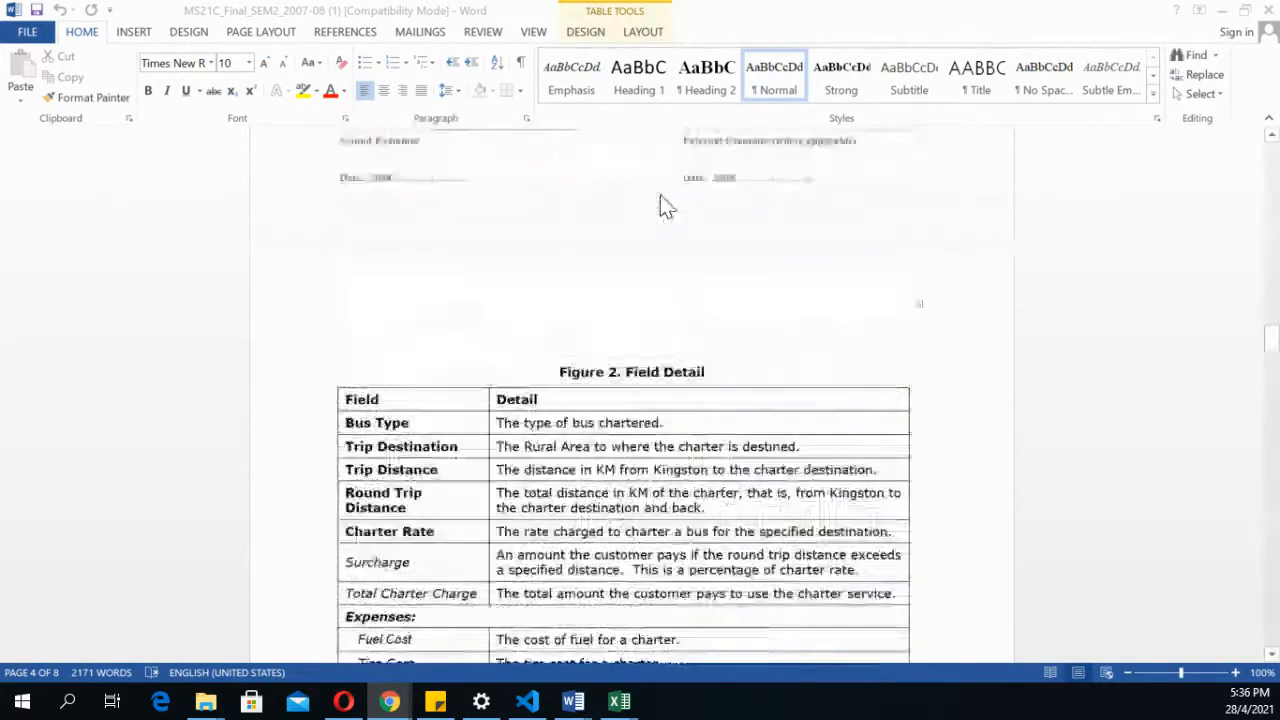
pyautogui.scroll(15, 667, 205)
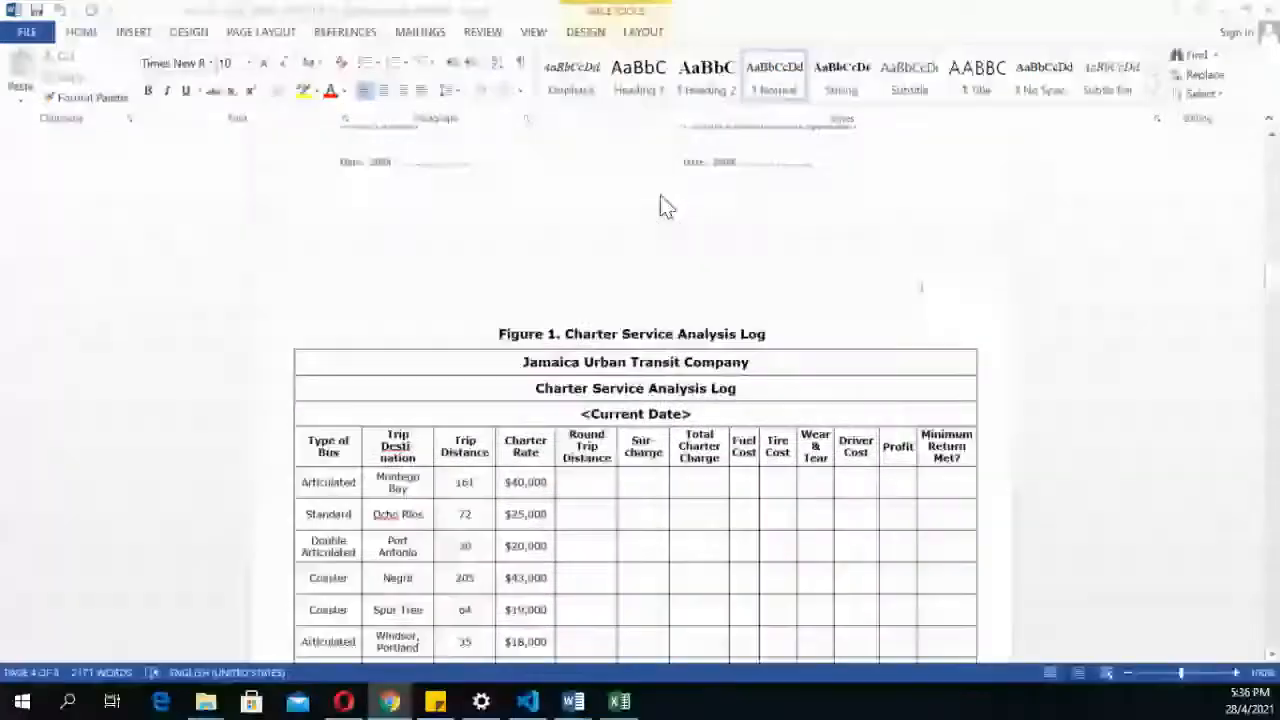
pyautogui.scroll(12, 667, 207)
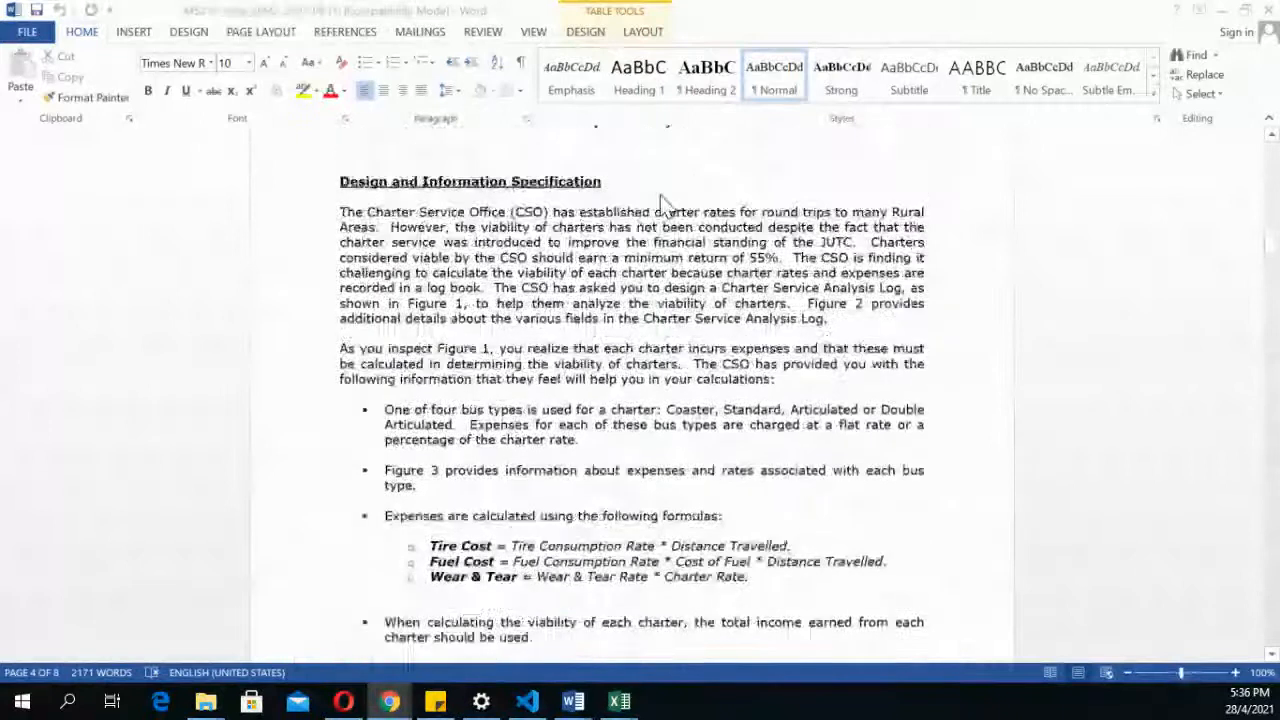
pyautogui.scroll(1, 662, 206)
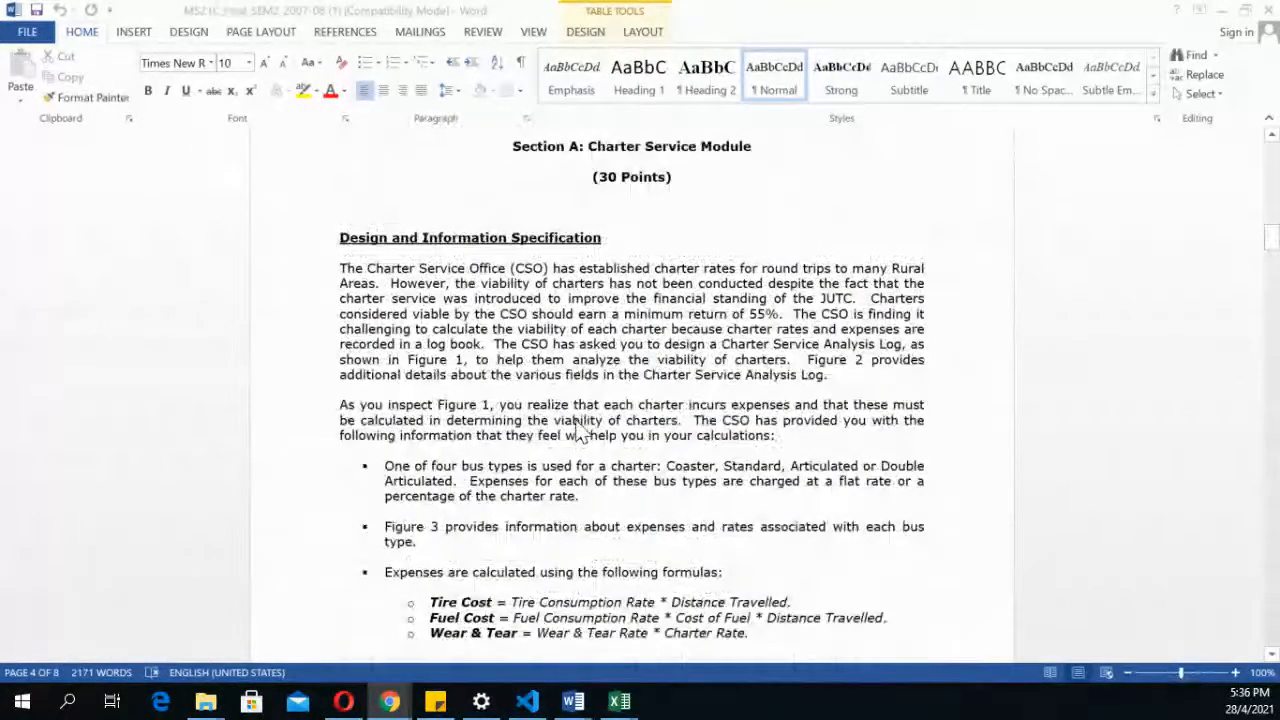
pyautogui.scroll(-1, 578, 428)
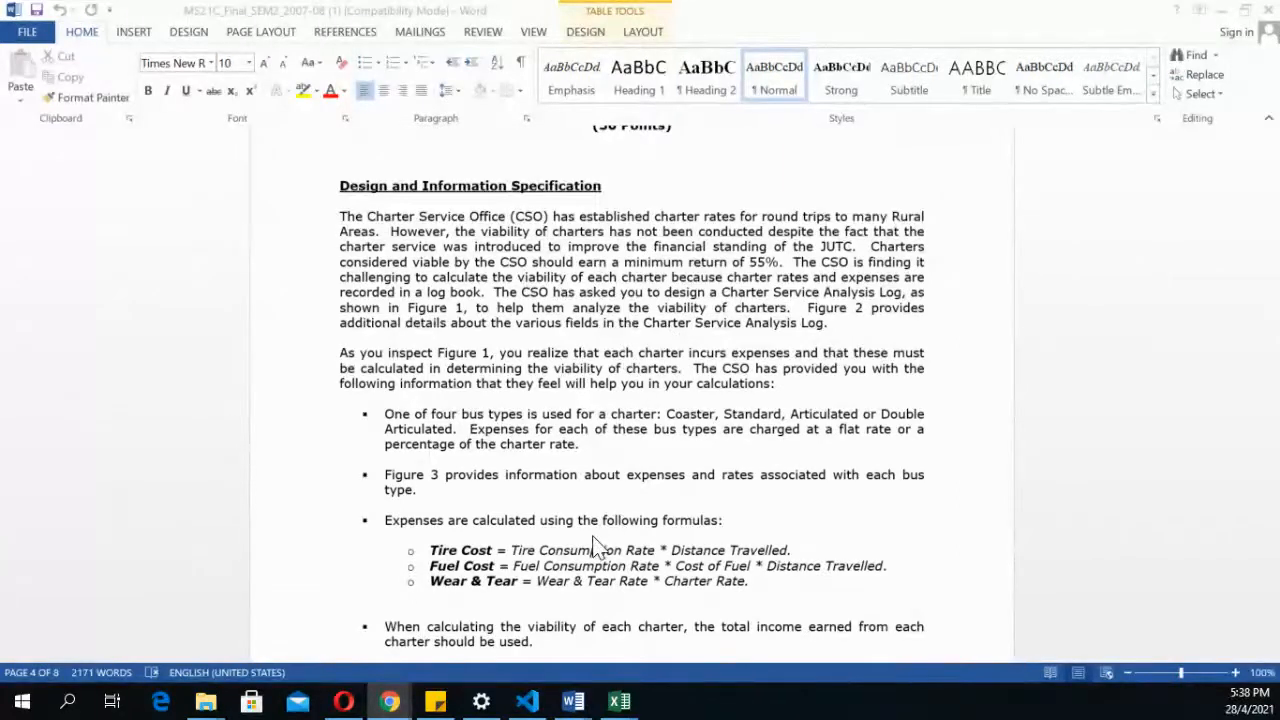
pyautogui.scroll(-2, 597, 548)
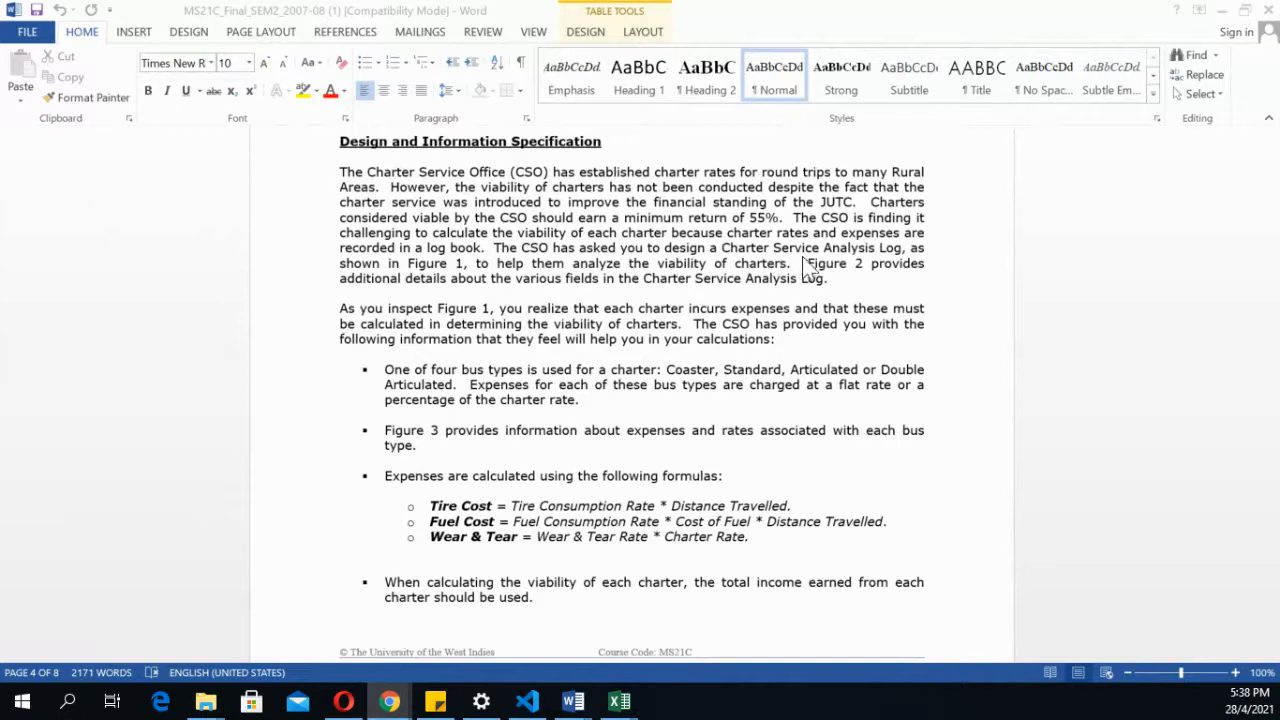
# Examine the Charter Service Analysis Log and Field Detail figures and relate them to the Design and Information Specification
pyautogui.scroll(-2, 805, 256)
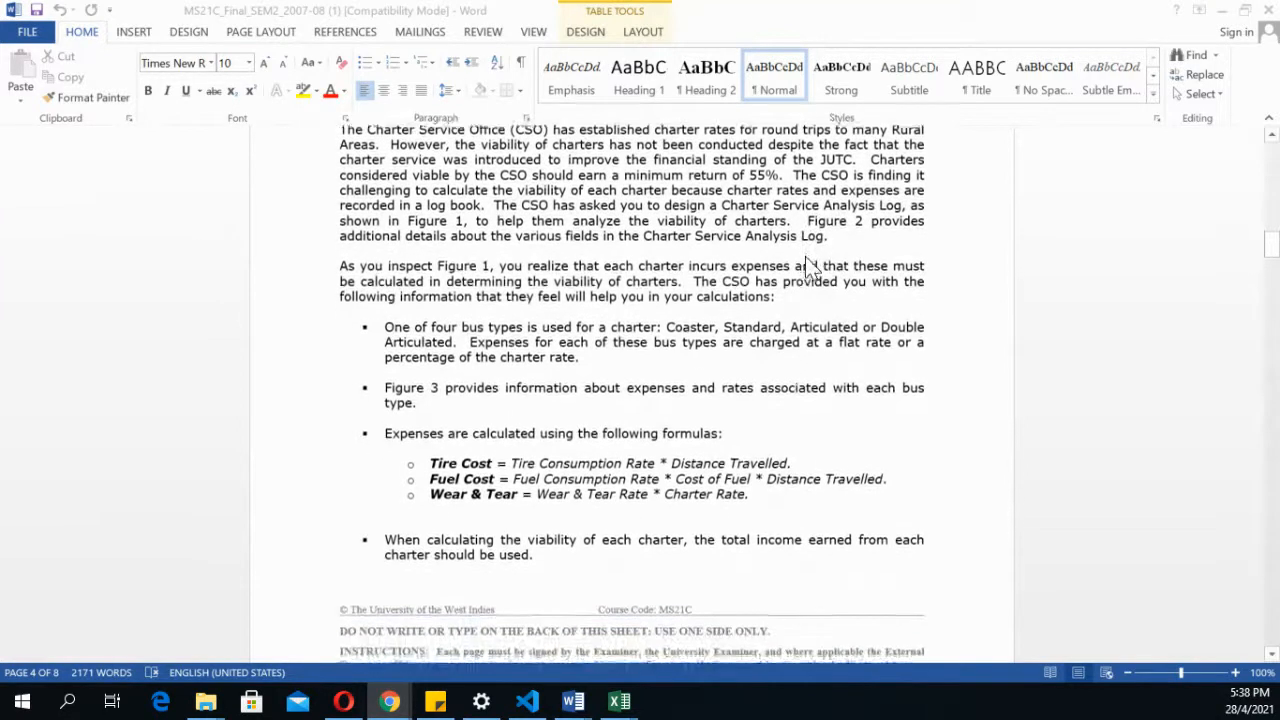
pyautogui.scroll(-6, 807, 260)
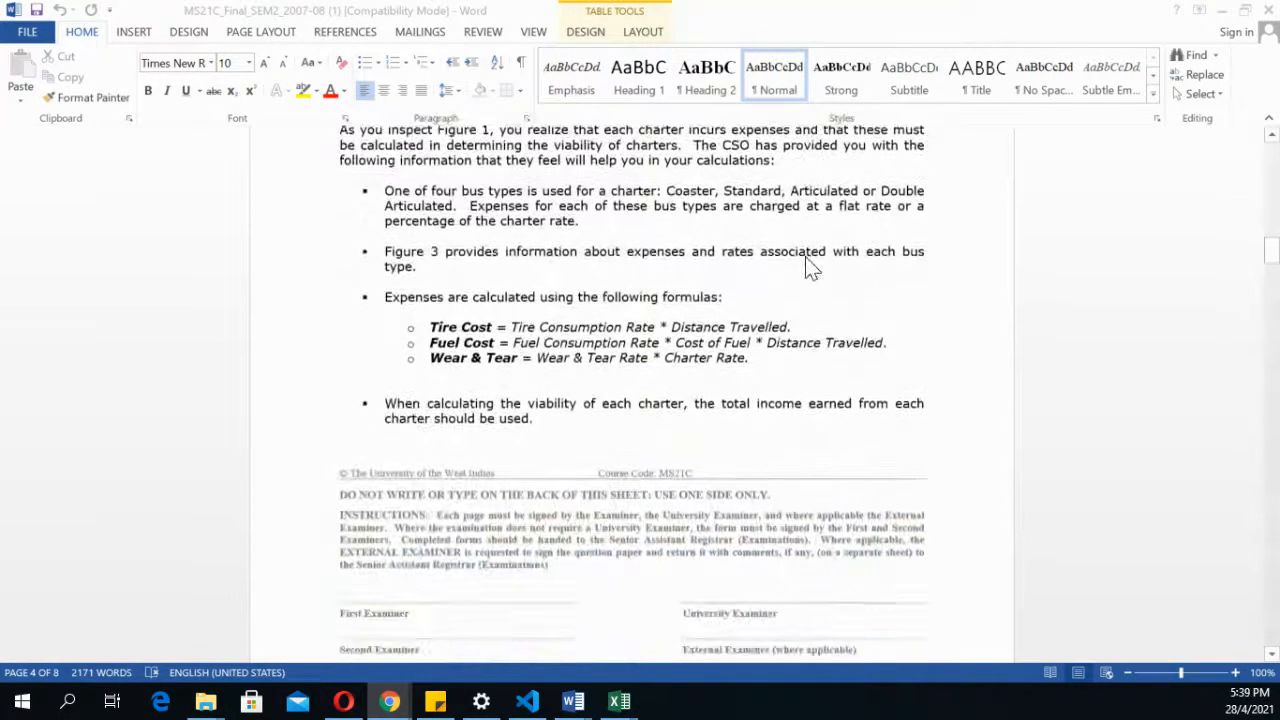
pyautogui.scroll(-15, 805, 257)
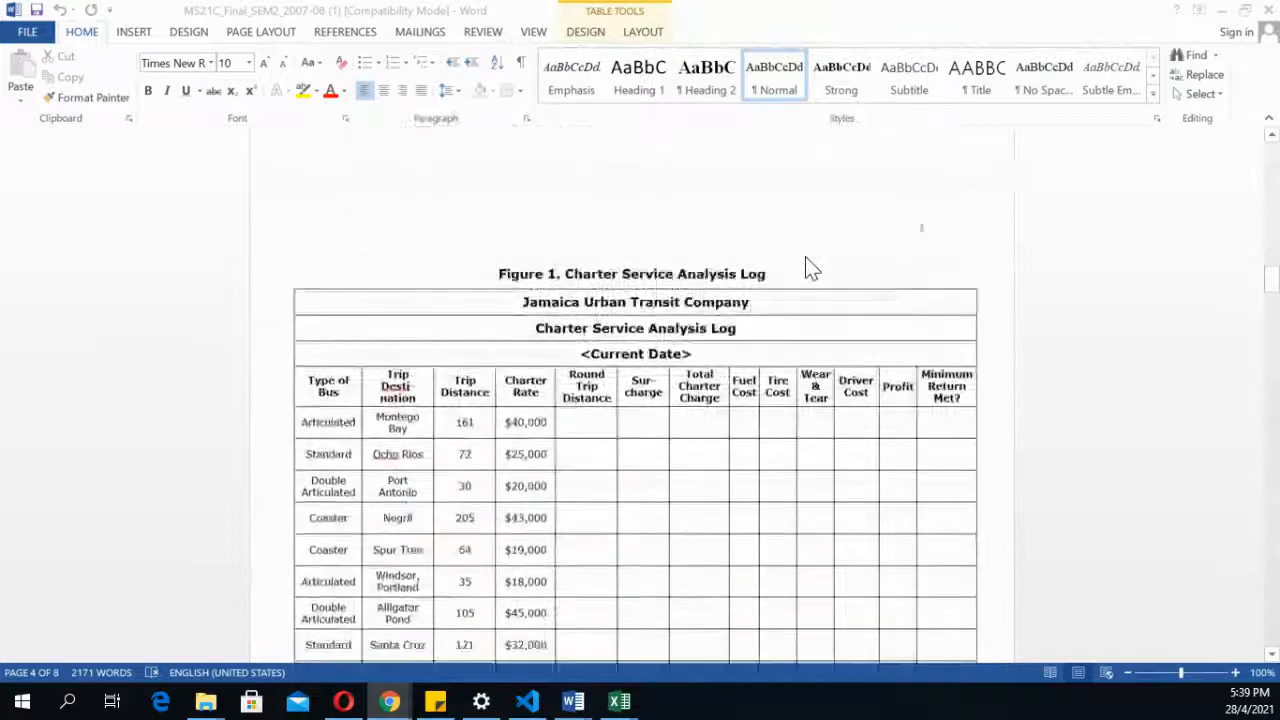
pyautogui.scroll(-20, 805, 256)
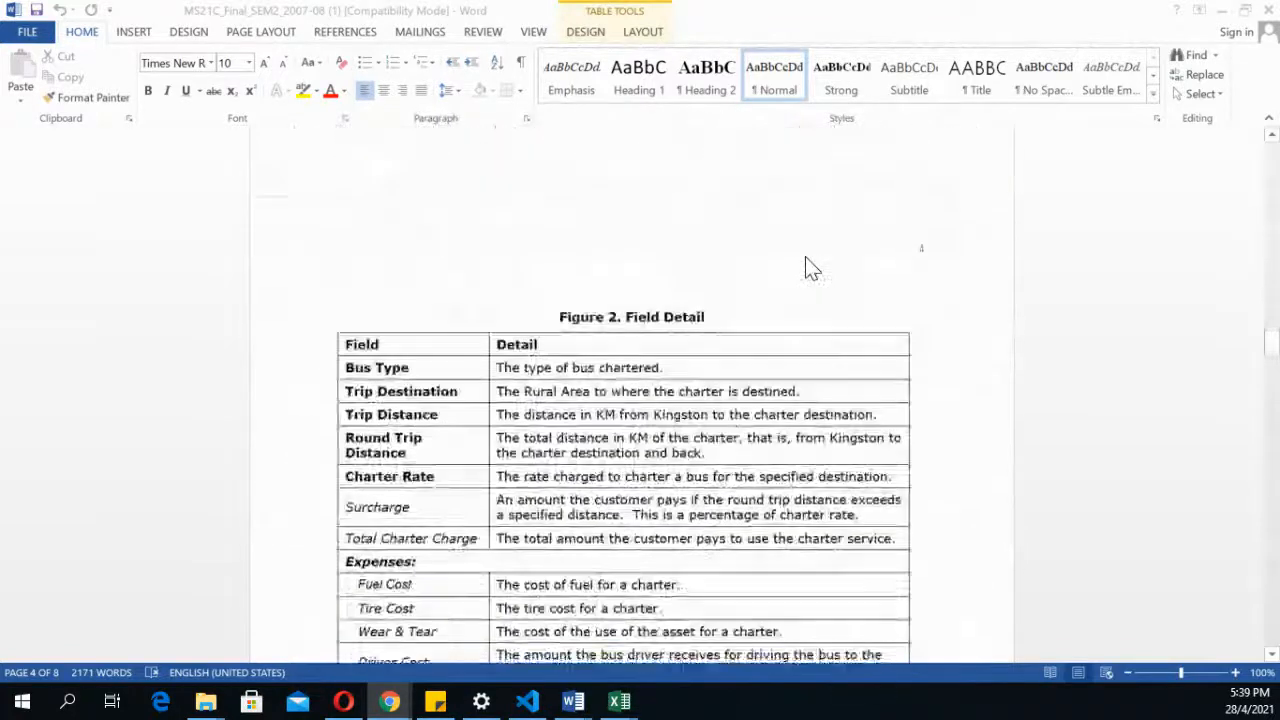
pyautogui.scroll(-1, 805, 256)
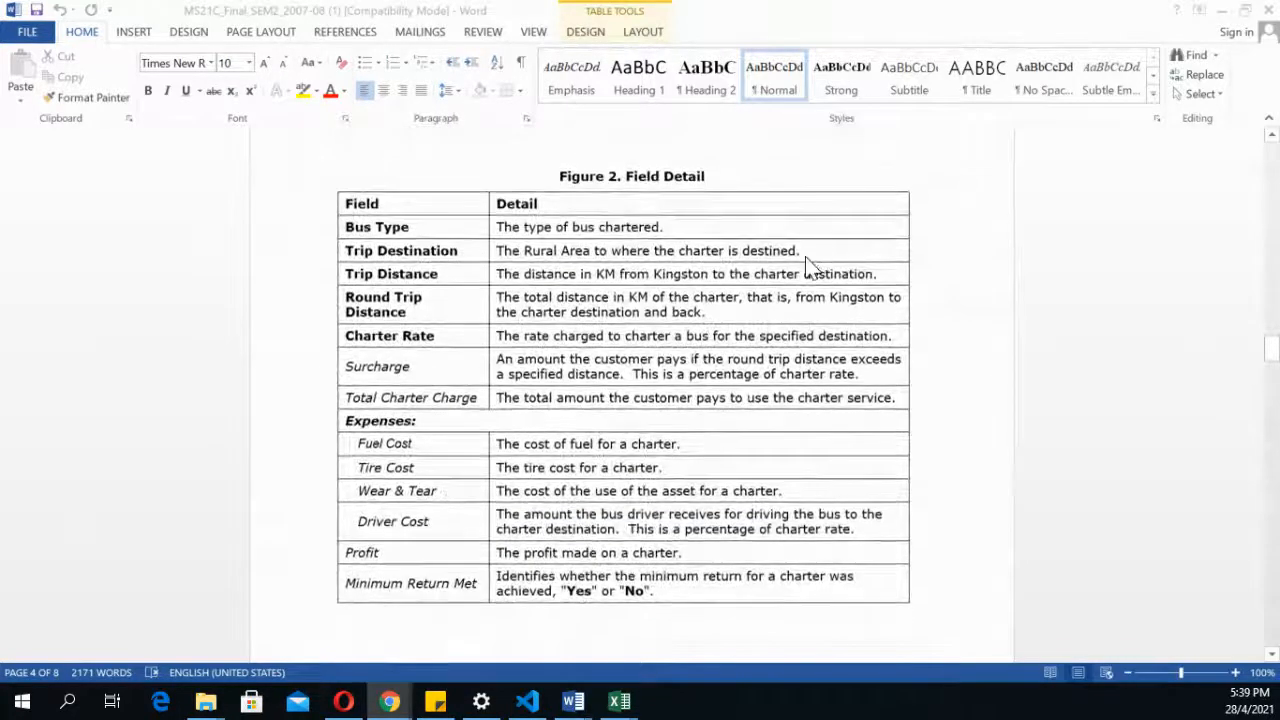
pyautogui.scroll(12, 703, 312)
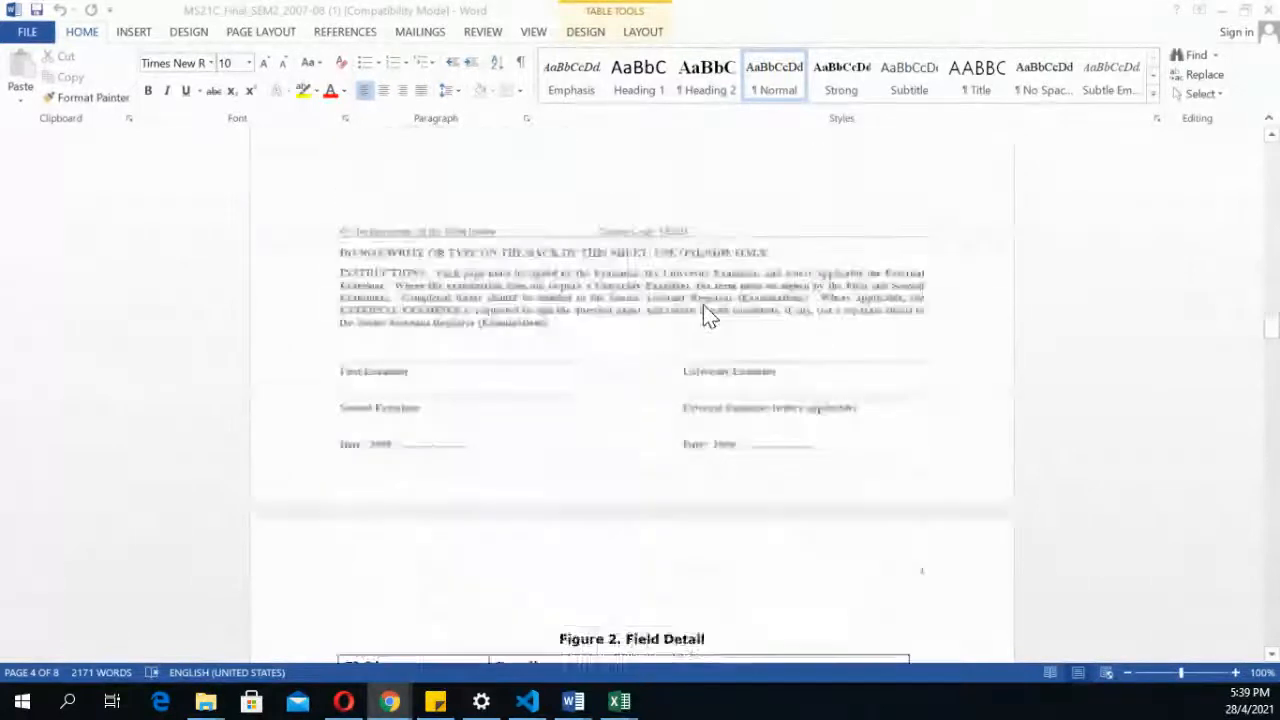
pyautogui.scroll(15, 703, 308)
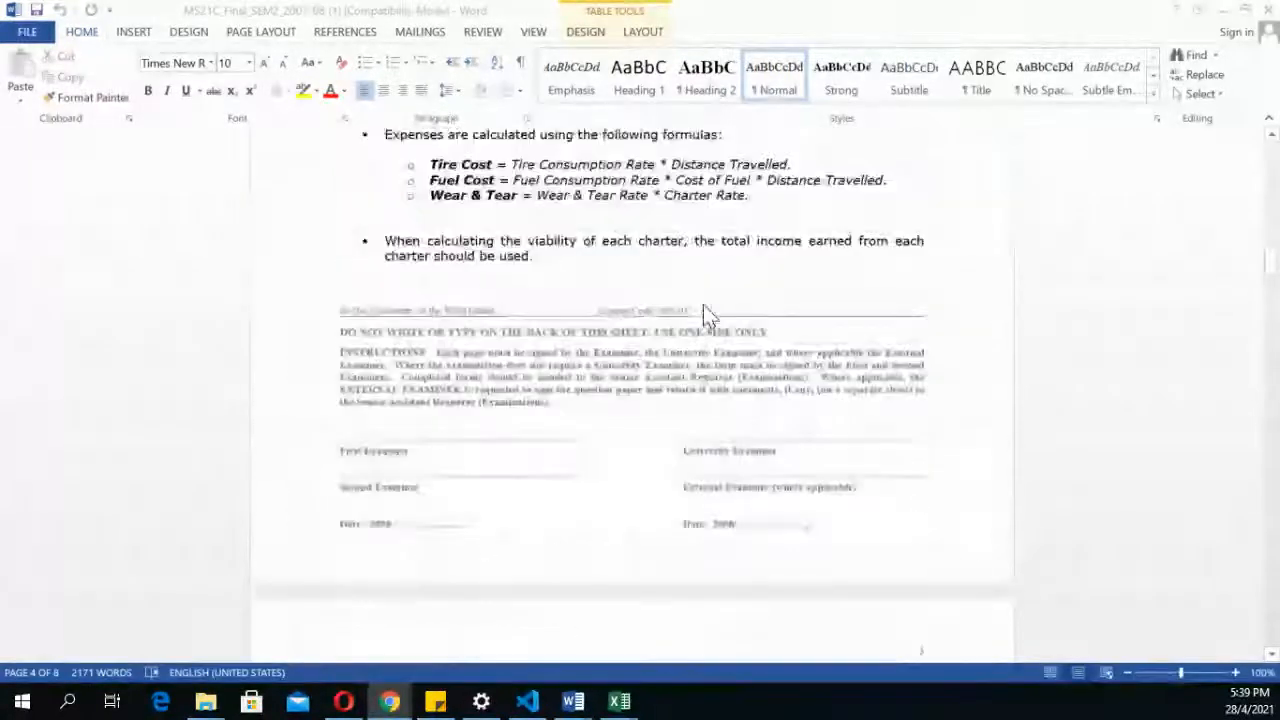
pyautogui.scroll(-1, 706, 313)
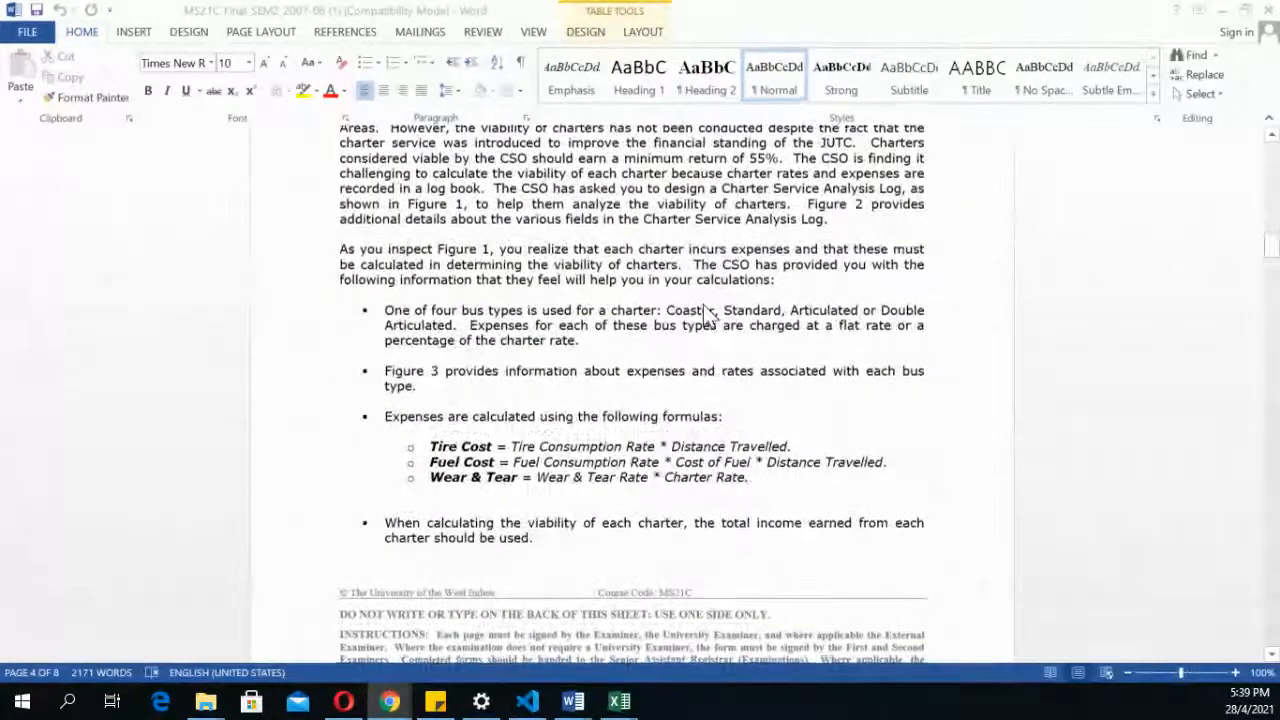
pyautogui.scroll(2, 706, 313)
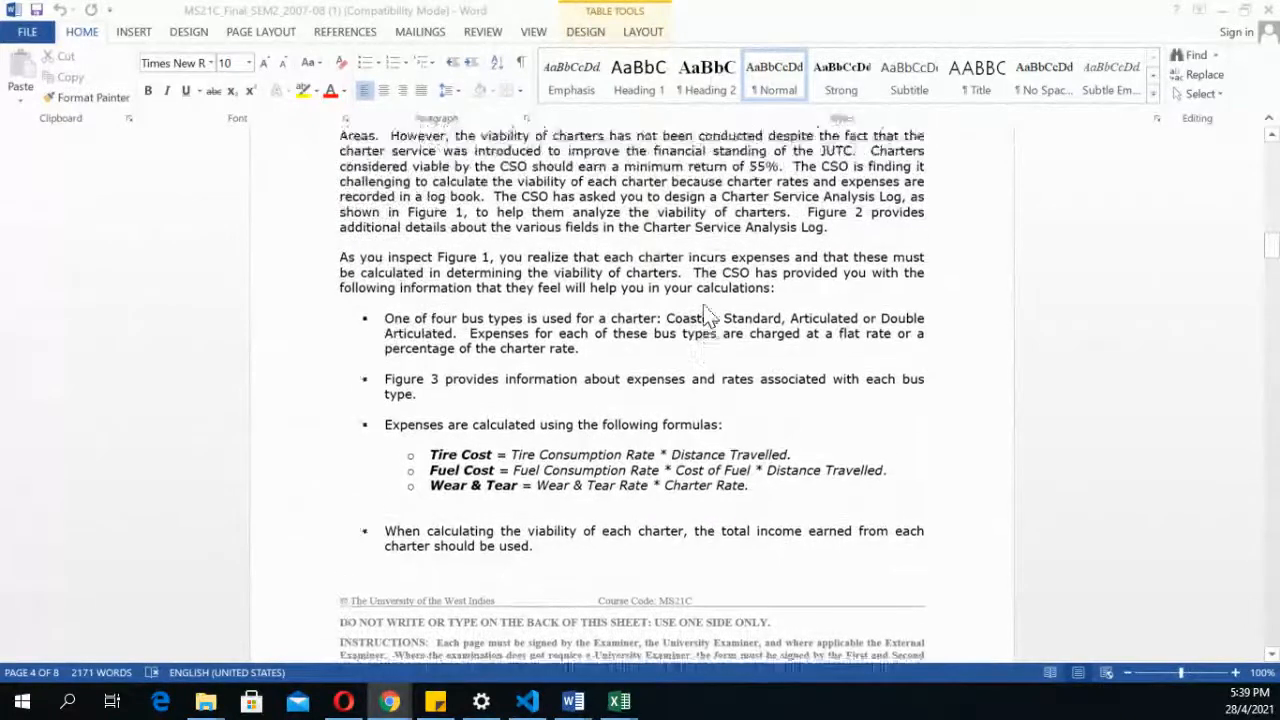
pyautogui.scroll(1, 706, 316)
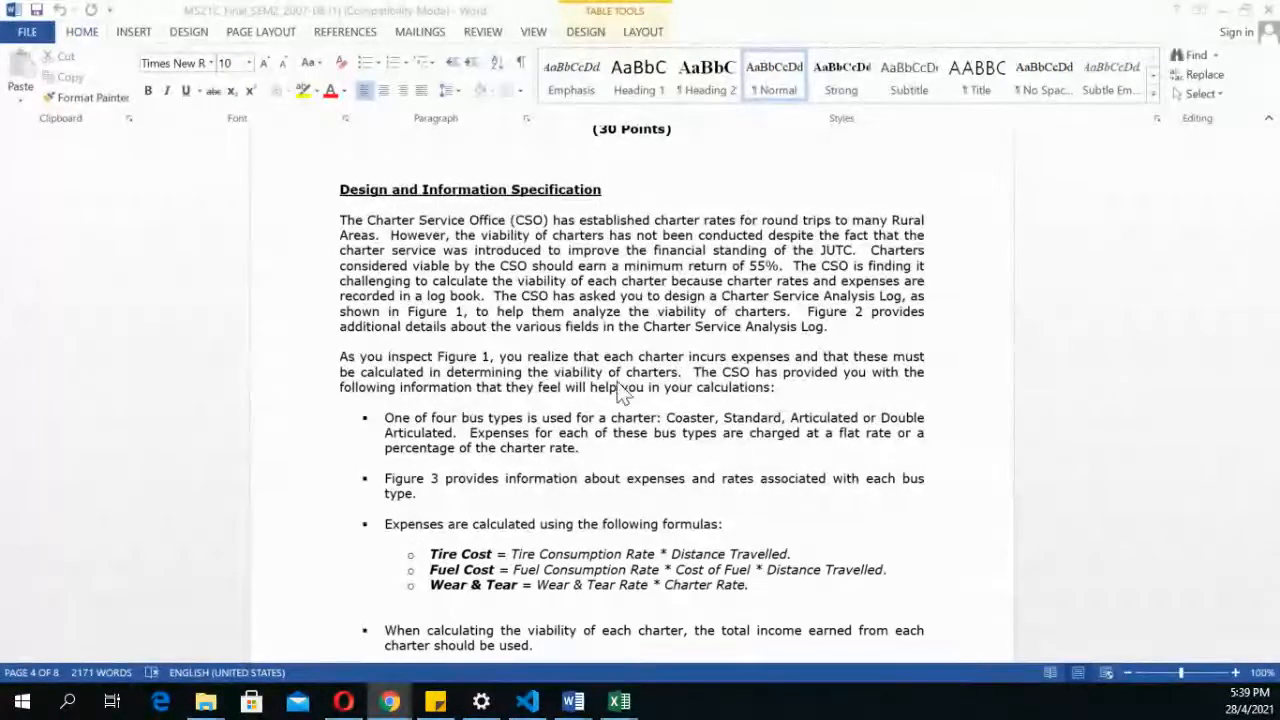
# Examine the bus type and expense formula bullets, the Charter Rates in Figure 3 and the start of the Implementation Requirements
pyautogui.scroll(-1, 688, 398)
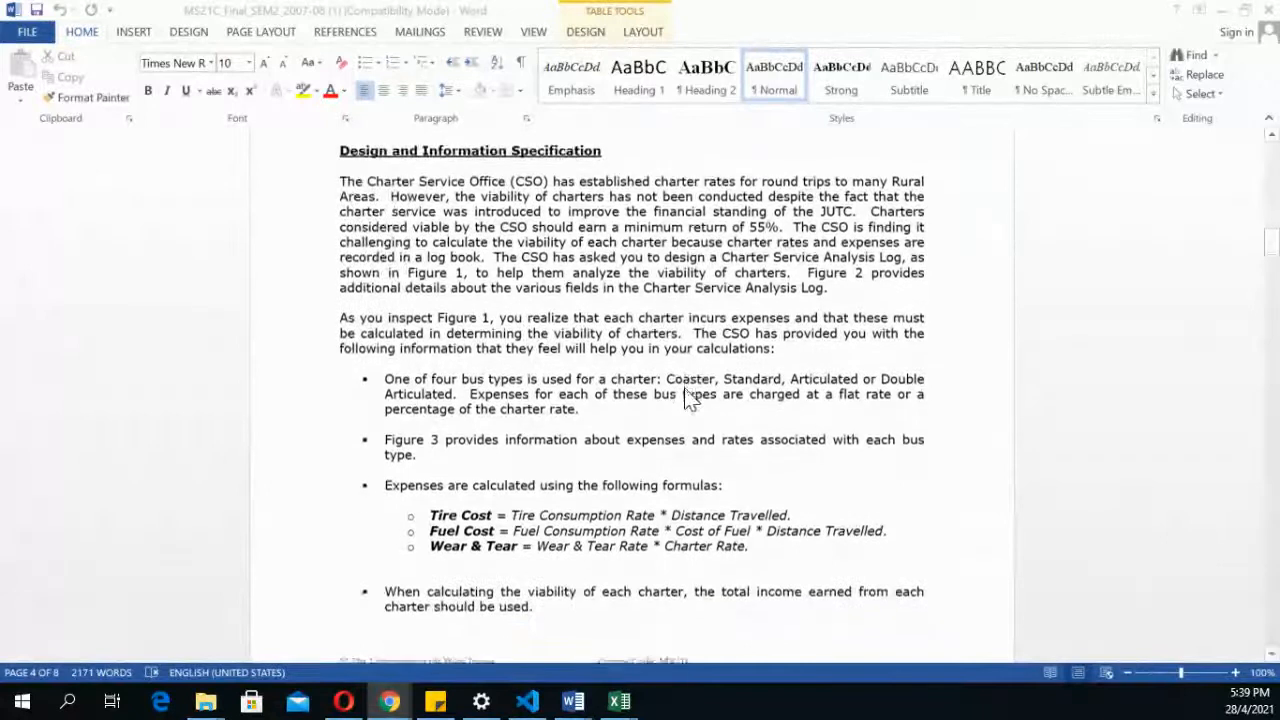
pyautogui.scroll(-1, 690, 398)
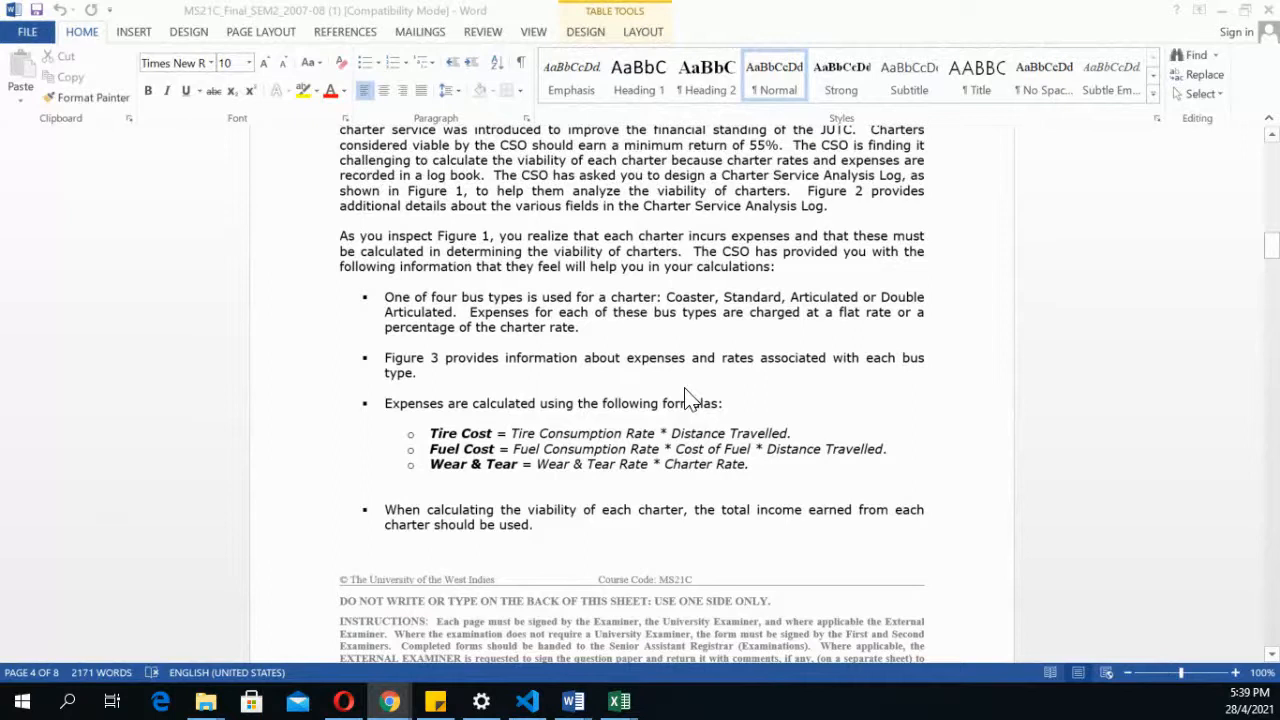
pyautogui.scroll(-1, 688, 398)
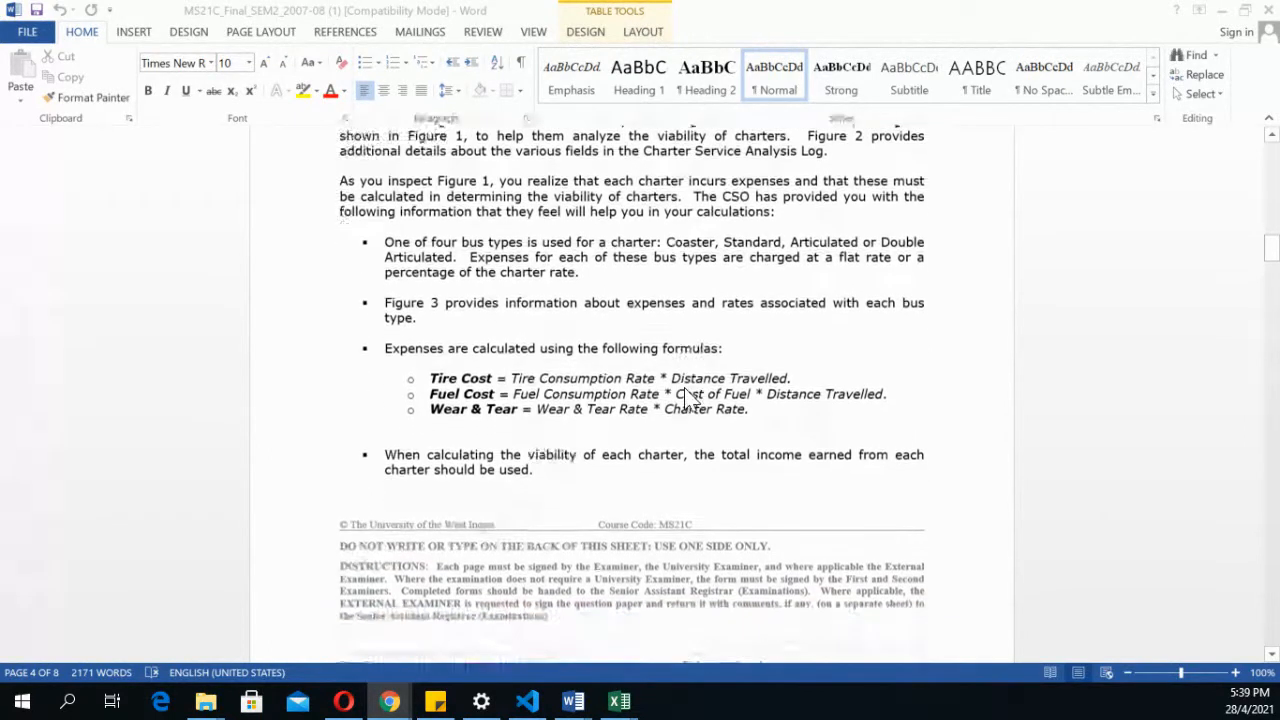
pyautogui.scroll(-10, 688, 398)
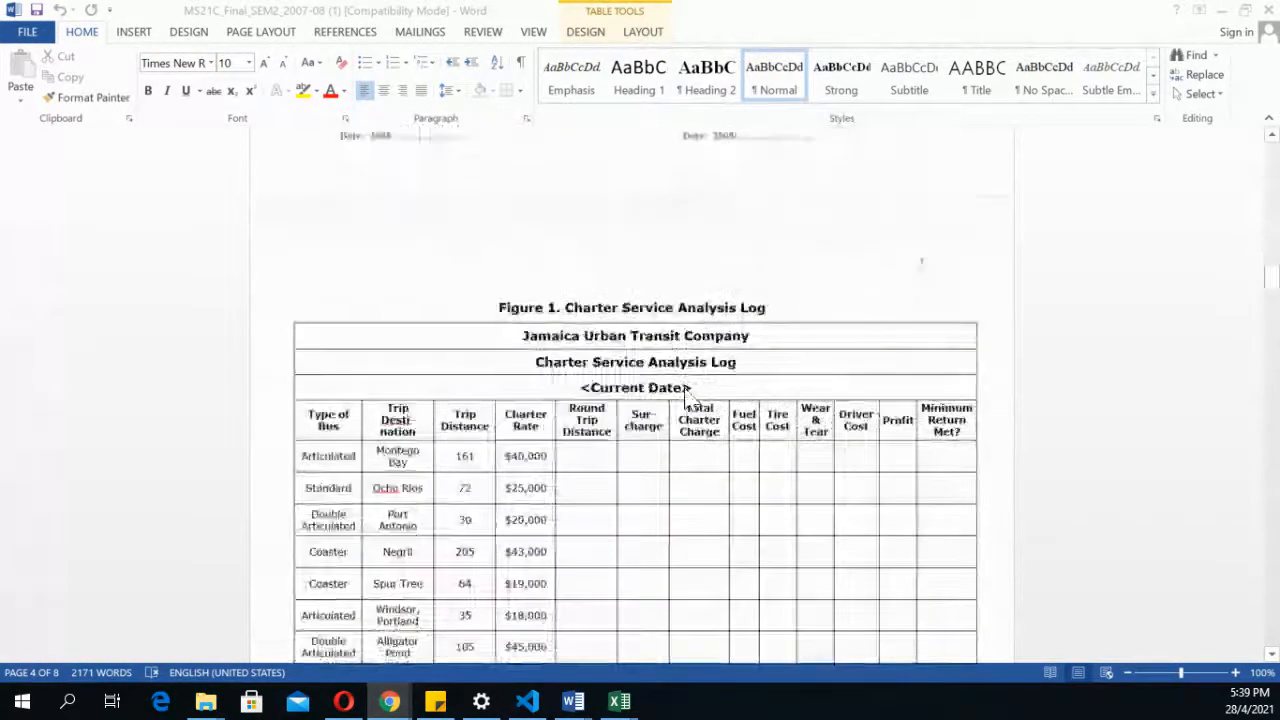
pyautogui.scroll(-15, 686, 392)
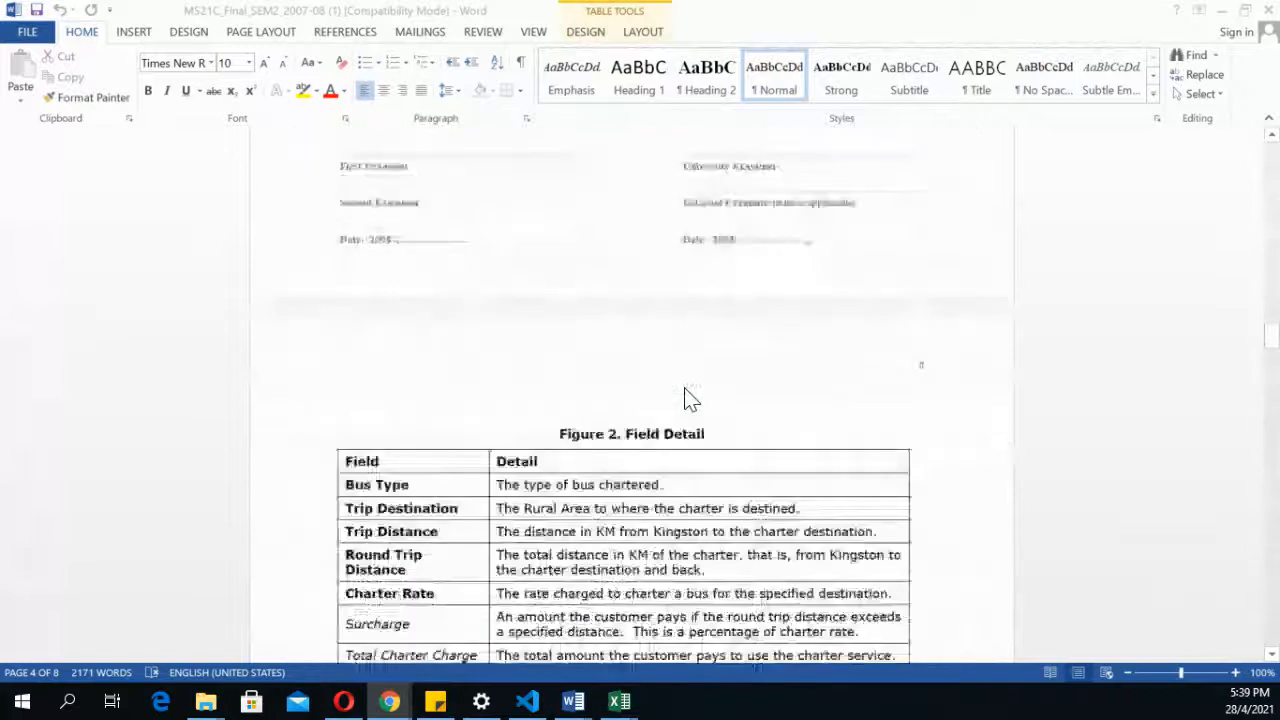
pyautogui.scroll(-11, 688, 398)
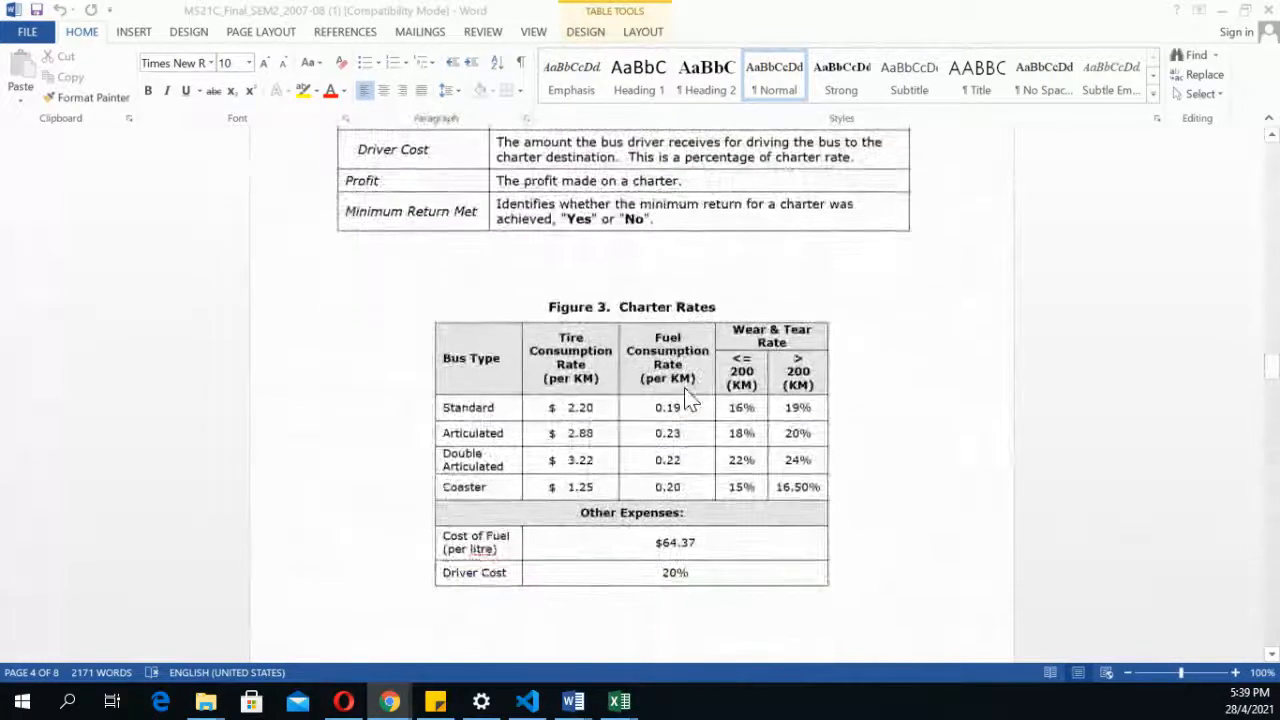
pyautogui.scroll(-11, 688, 398)
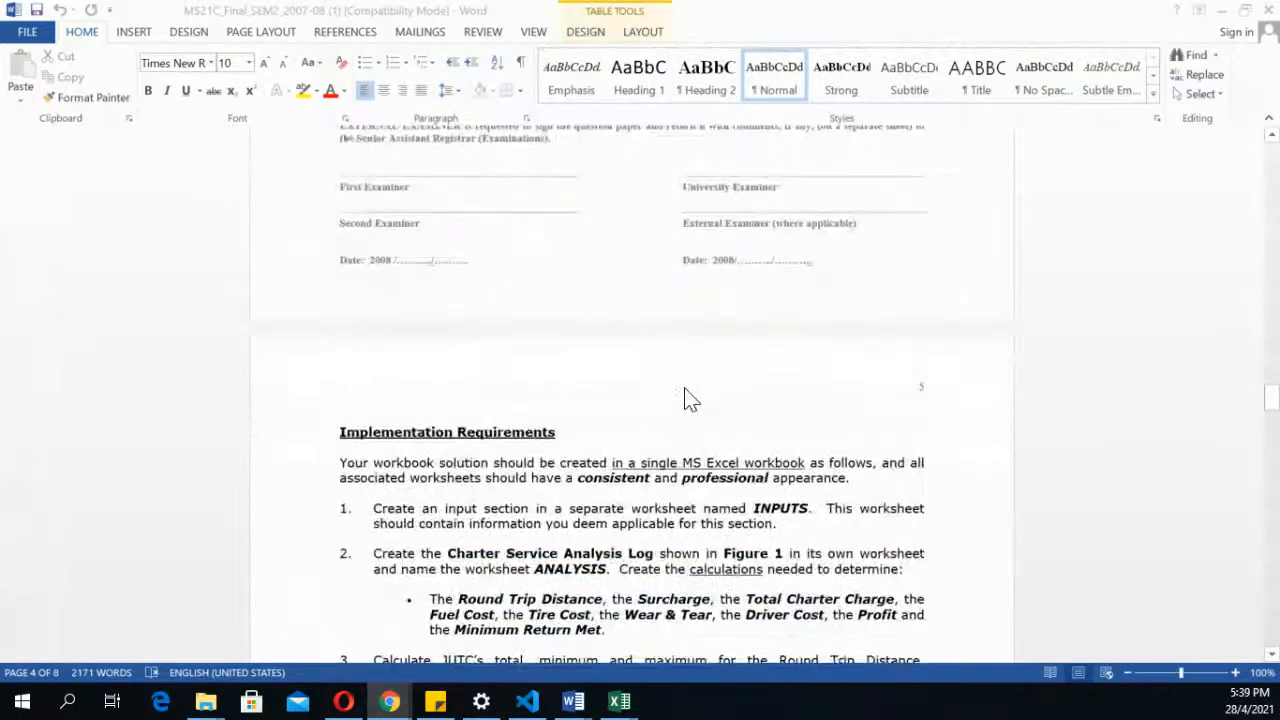
# Read the Introduction for the round trip distance and surcharge rules, and recheck the Section A specification and expense formulas
pyautogui.scroll(20, 688, 398)
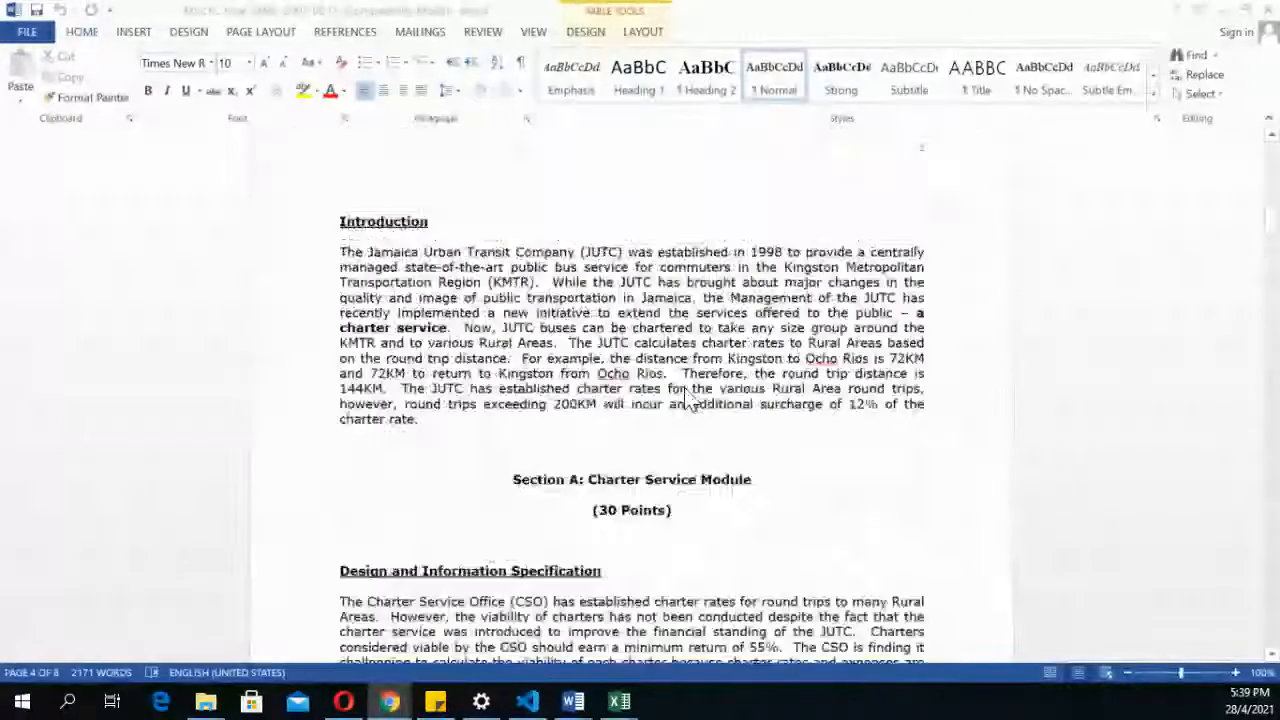
pyautogui.scroll(-12, 688, 398)
pyautogui.scroll(3, 688, 398)
pyautogui.scroll(-1, 688, 398)
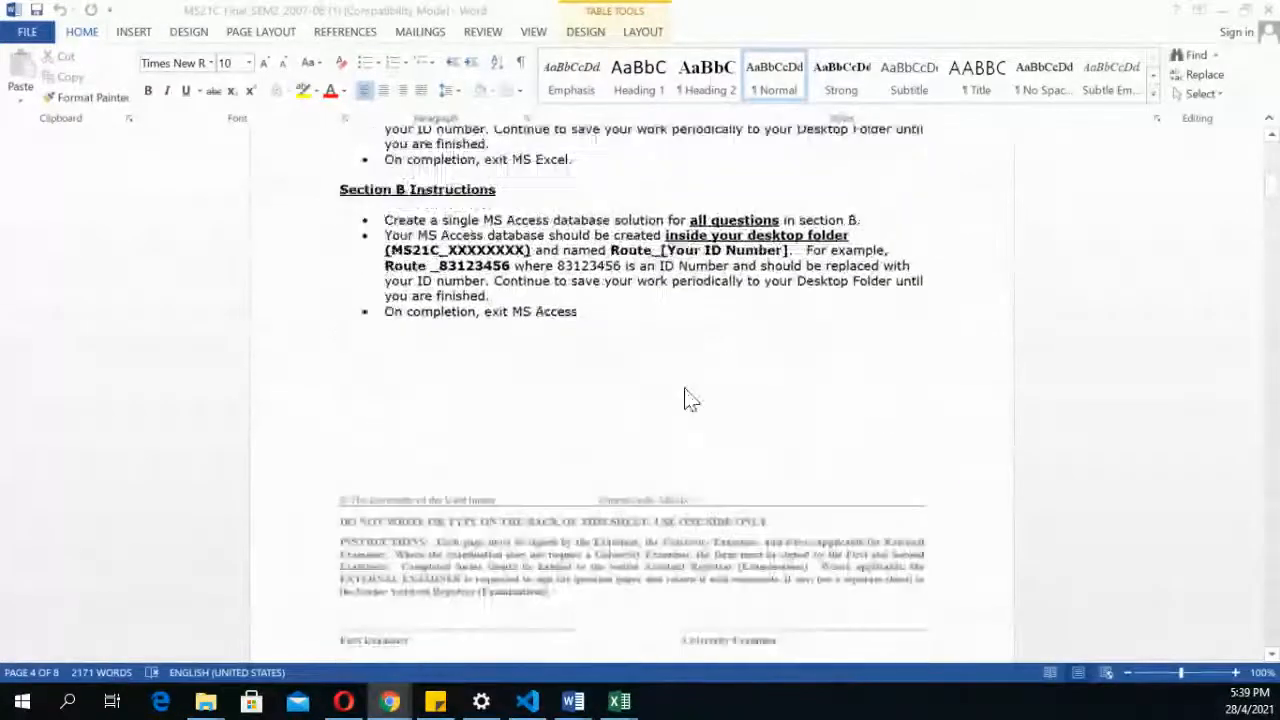
pyautogui.scroll(-10, 688, 398)
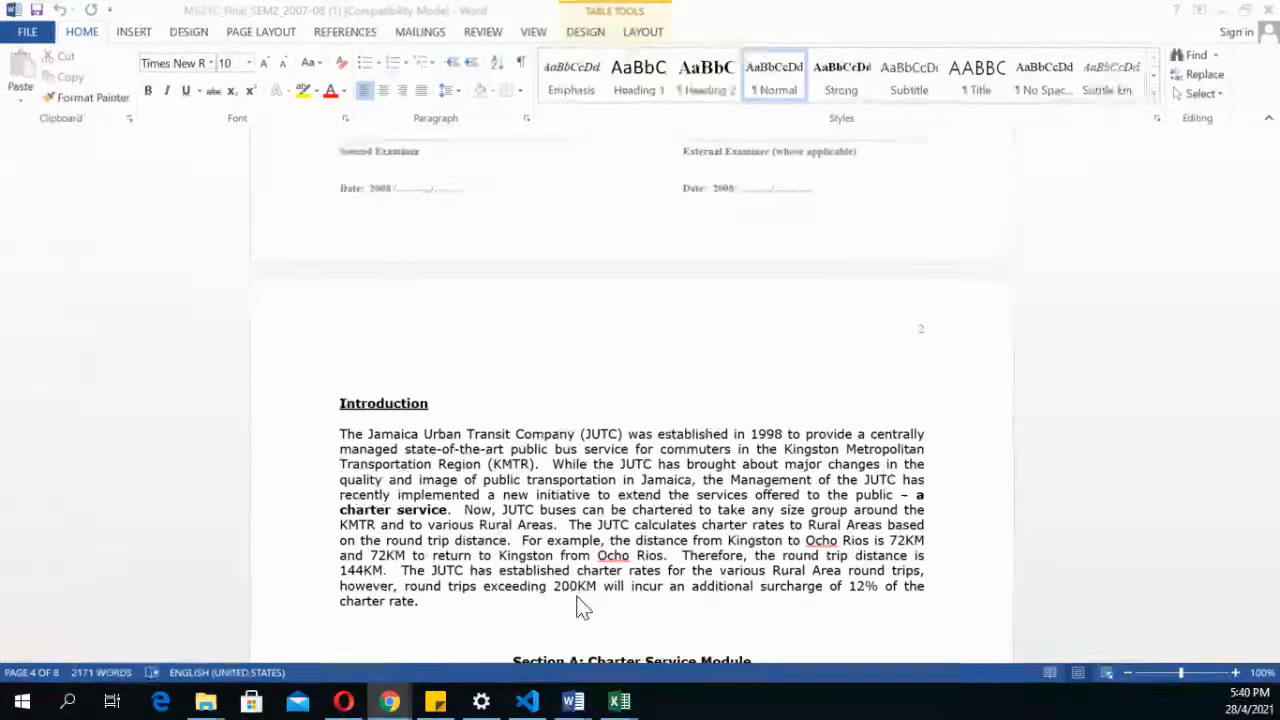
pyautogui.scroll(-5, 585, 605)
pyautogui.scroll(-15, 578, 600)
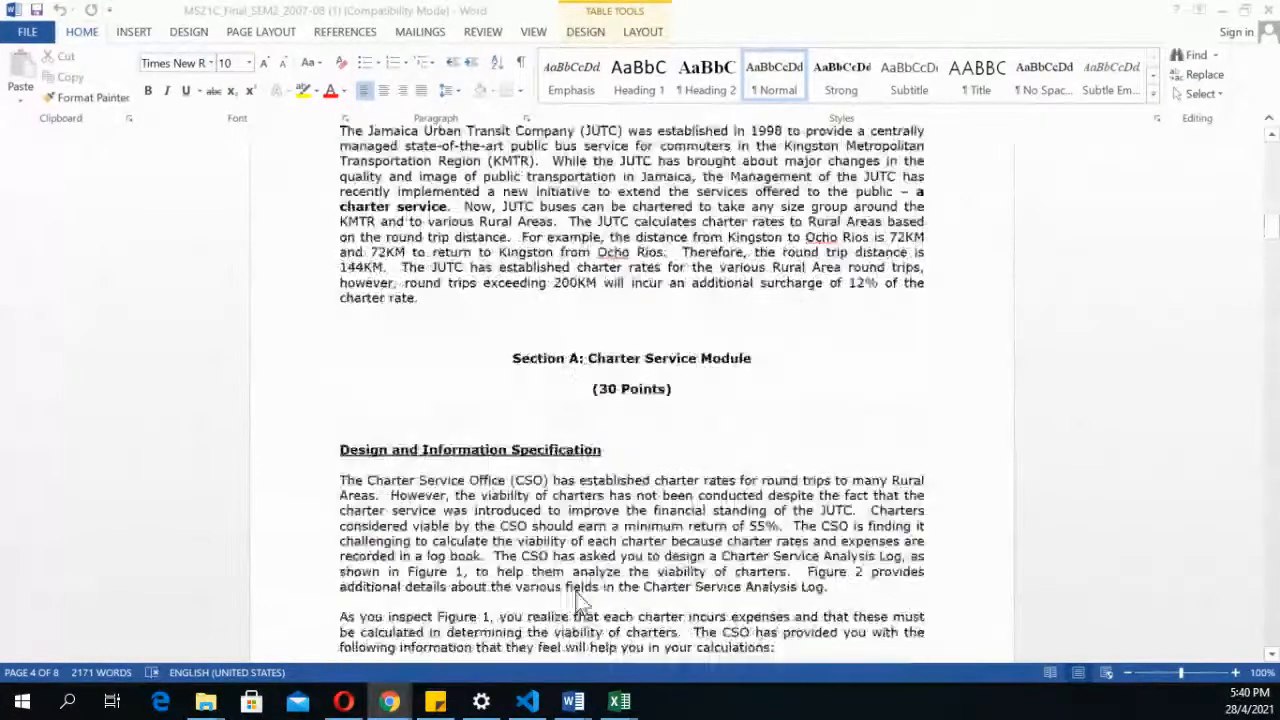
pyautogui.scroll(-10, 583, 603)
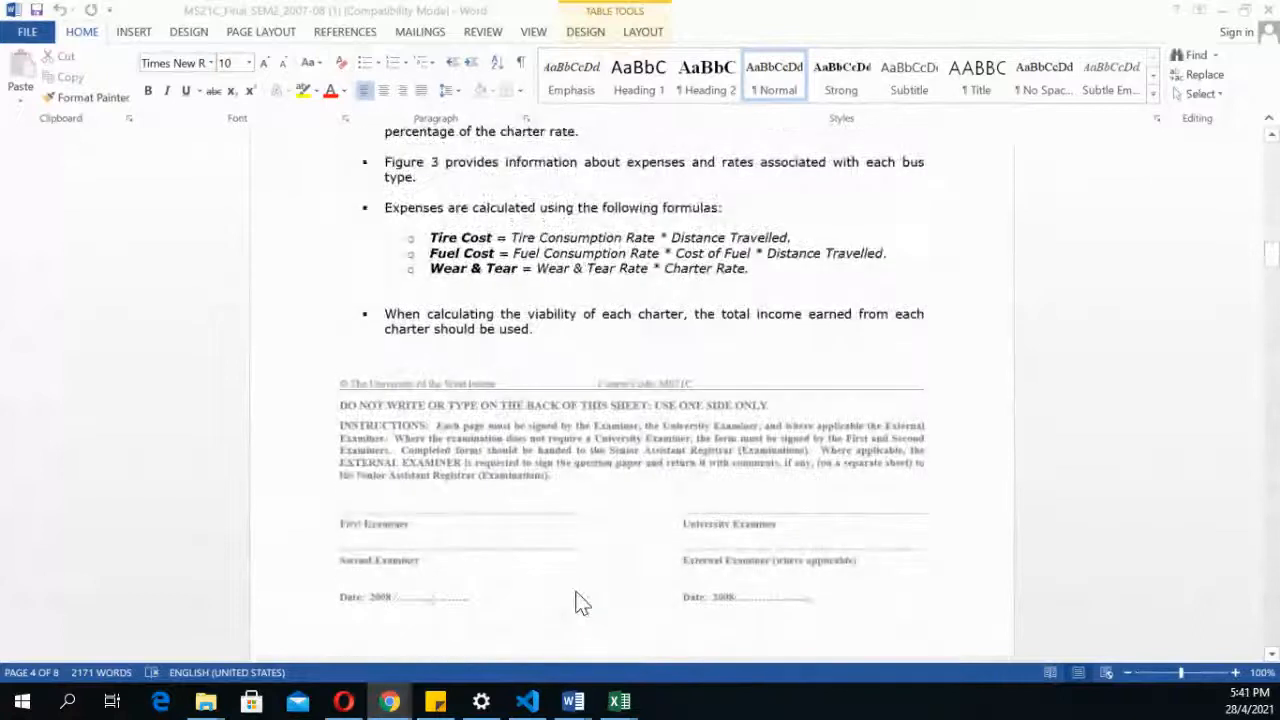
# Compare the columns of the Charter Service Analysis Log in Figure 1 with the field definitions in Figure 2
pyautogui.scroll(-9, 583, 603)
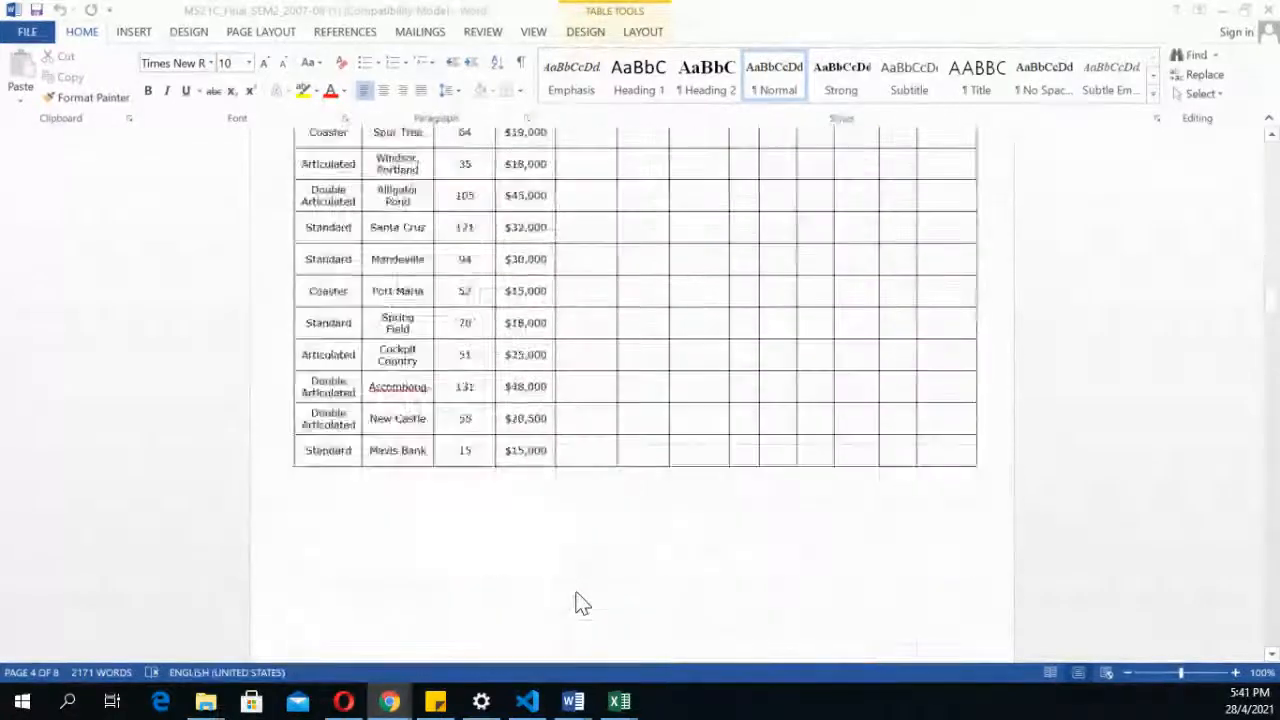
pyautogui.scroll(5, 580, 603)
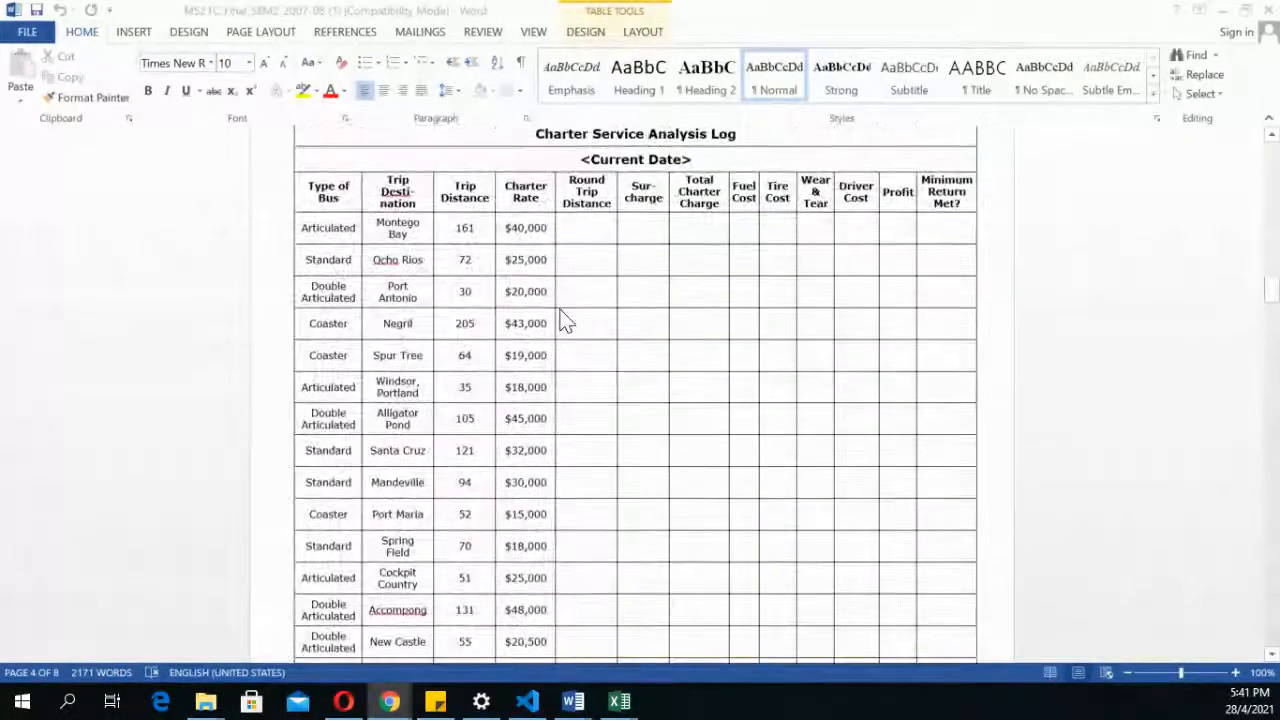
pyautogui.scroll(-13, 563, 320)
pyautogui.scroll(-12, 562, 315)
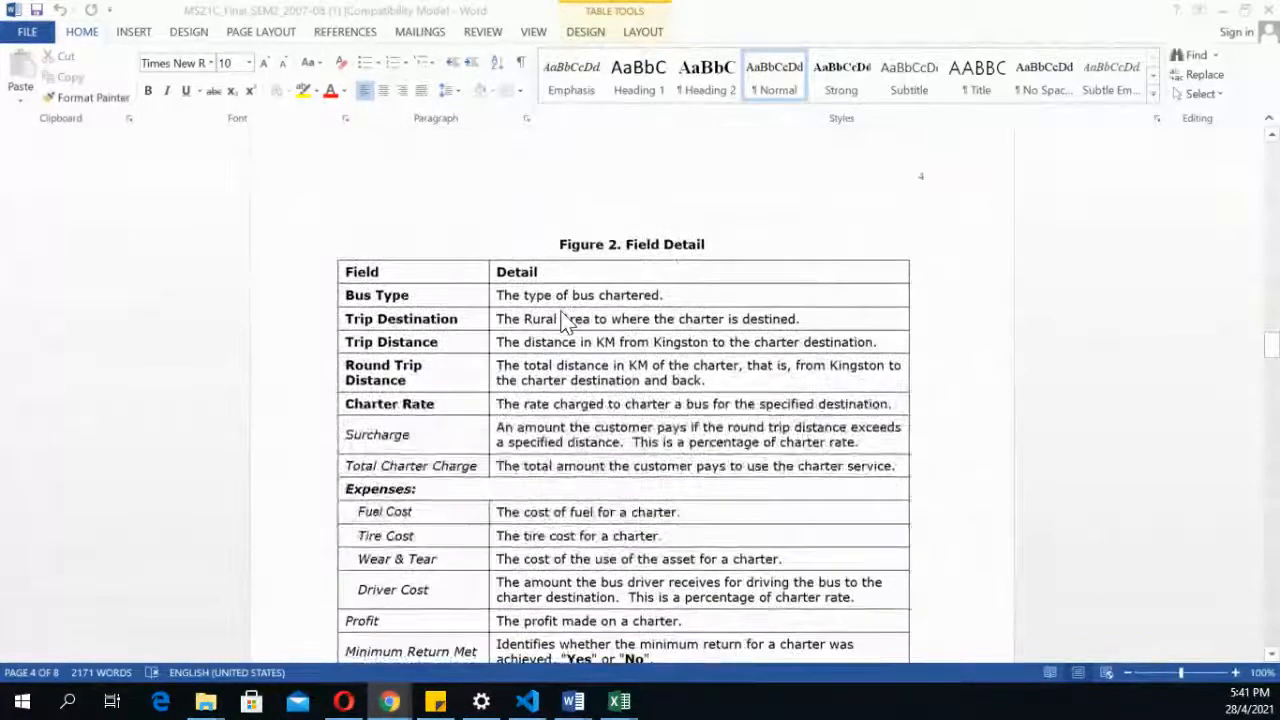
pyautogui.scroll(14, 563, 320)
pyautogui.scroll(6, 563, 320)
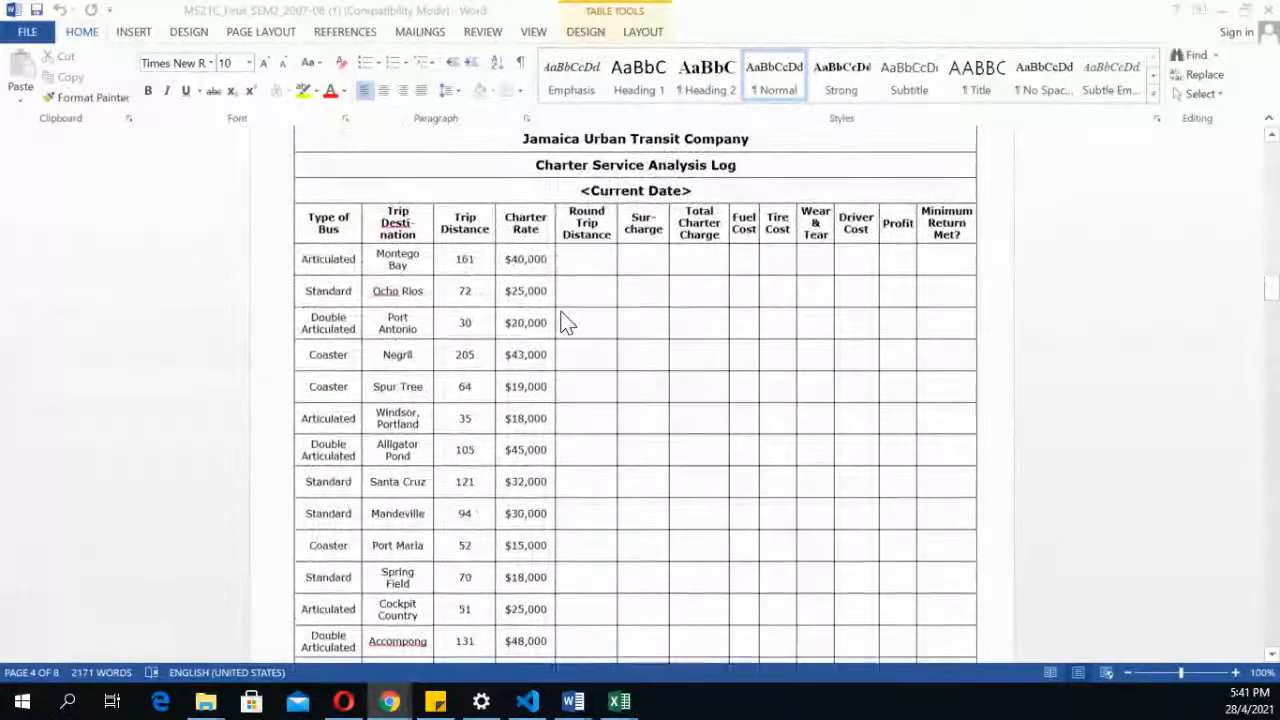
pyautogui.scroll(1, 562, 322)
pyautogui.scroll(-9, 562, 322)
pyautogui.scroll(-15, 563, 322)
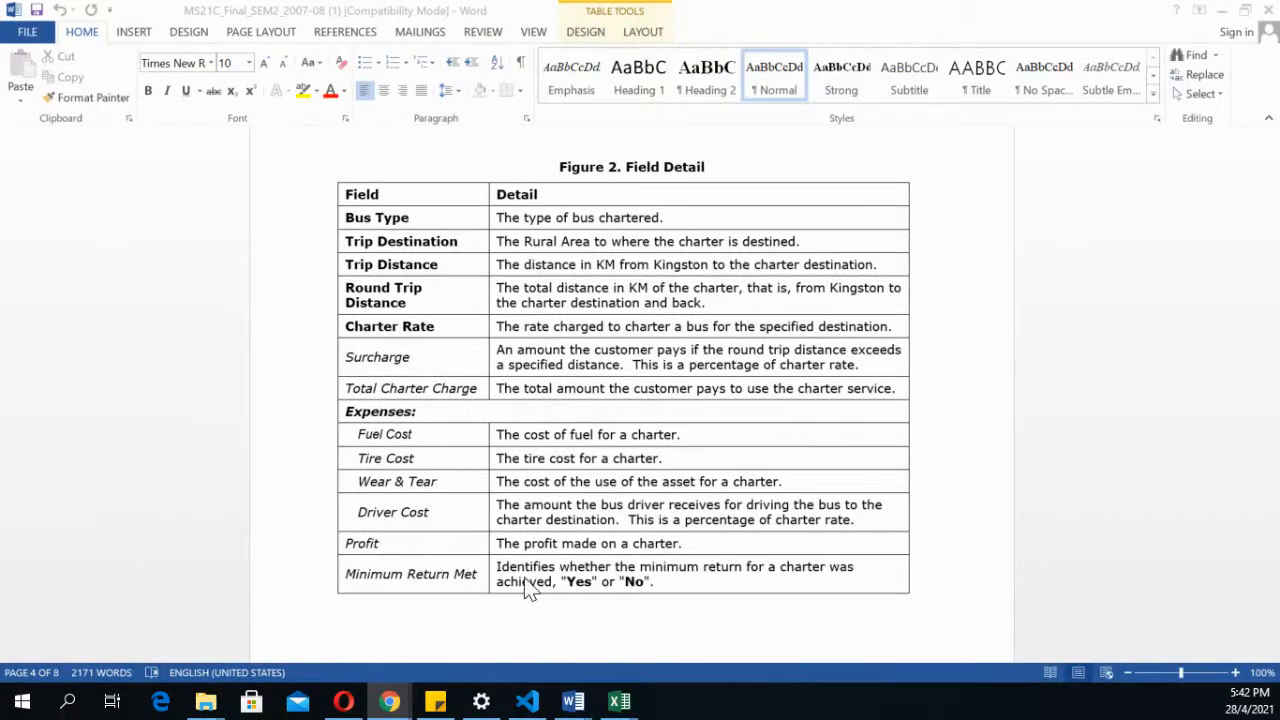
# Examine Figure 3's tire, fuel and wear & tear rates for each bus type, along with the other expenses
pyautogui.scroll(-2, 524, 580)
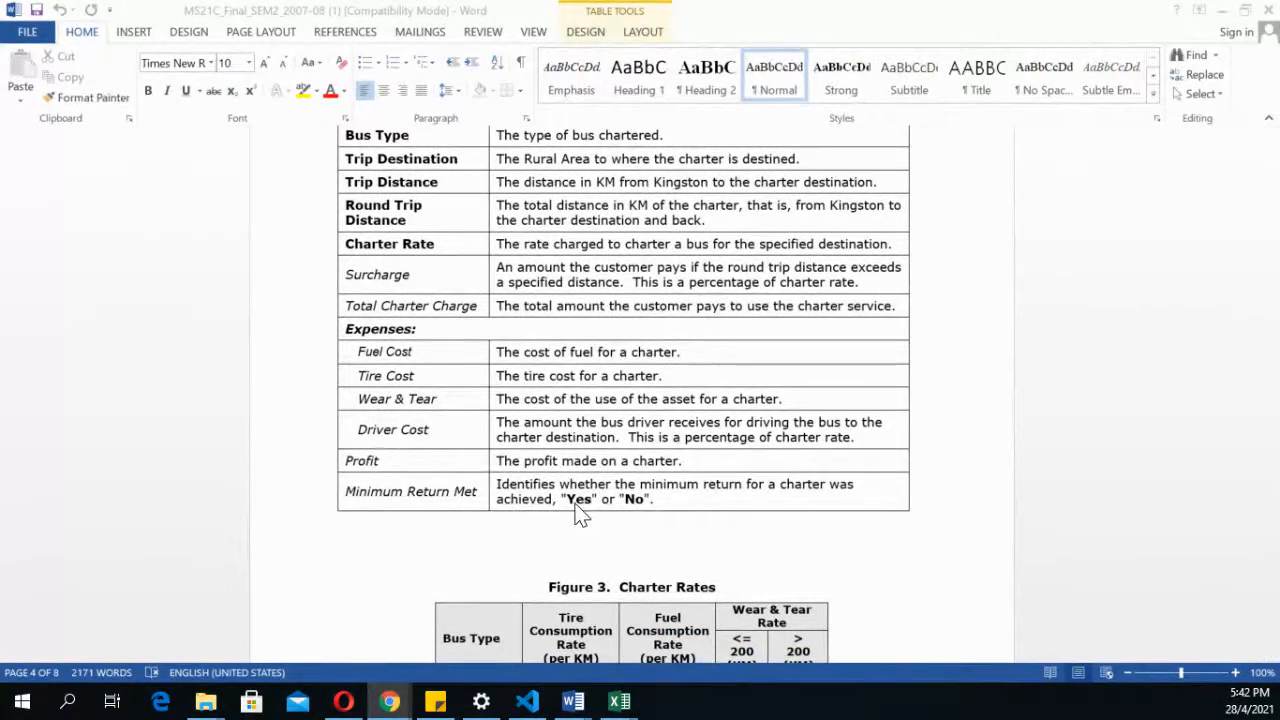
pyautogui.scroll(-3, 685, 535)
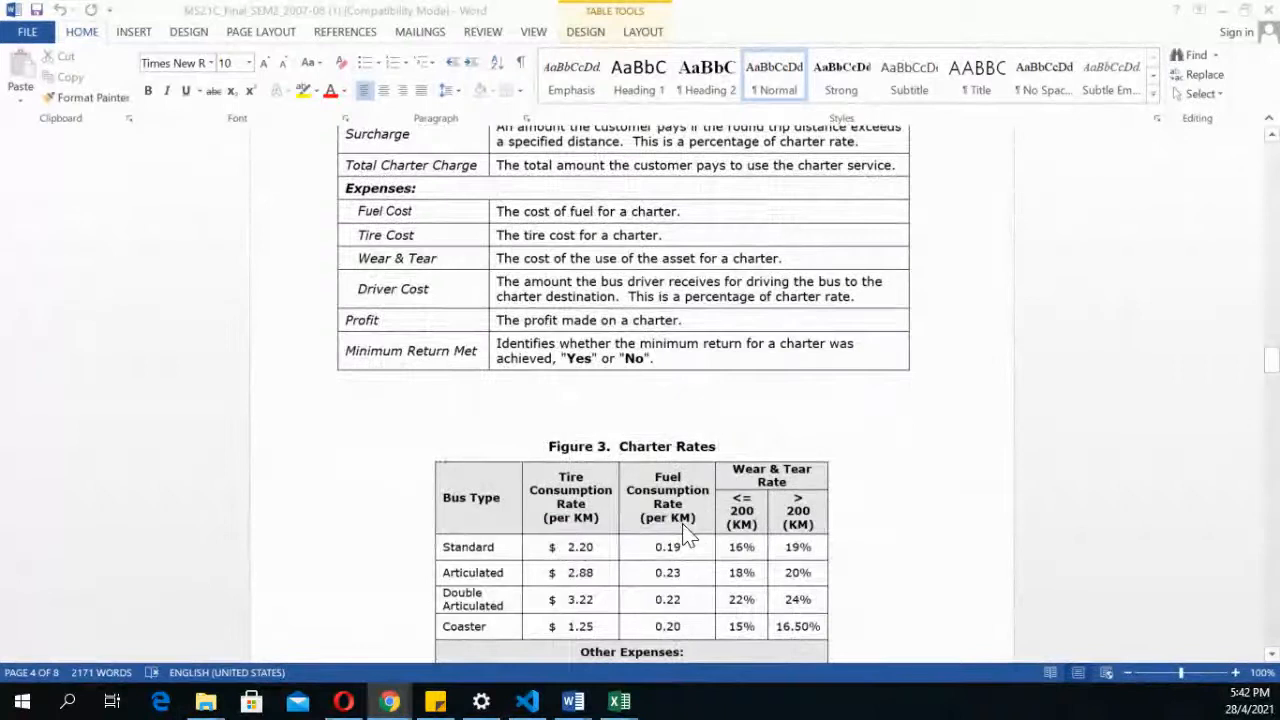
pyautogui.scroll(-2, 685, 535)
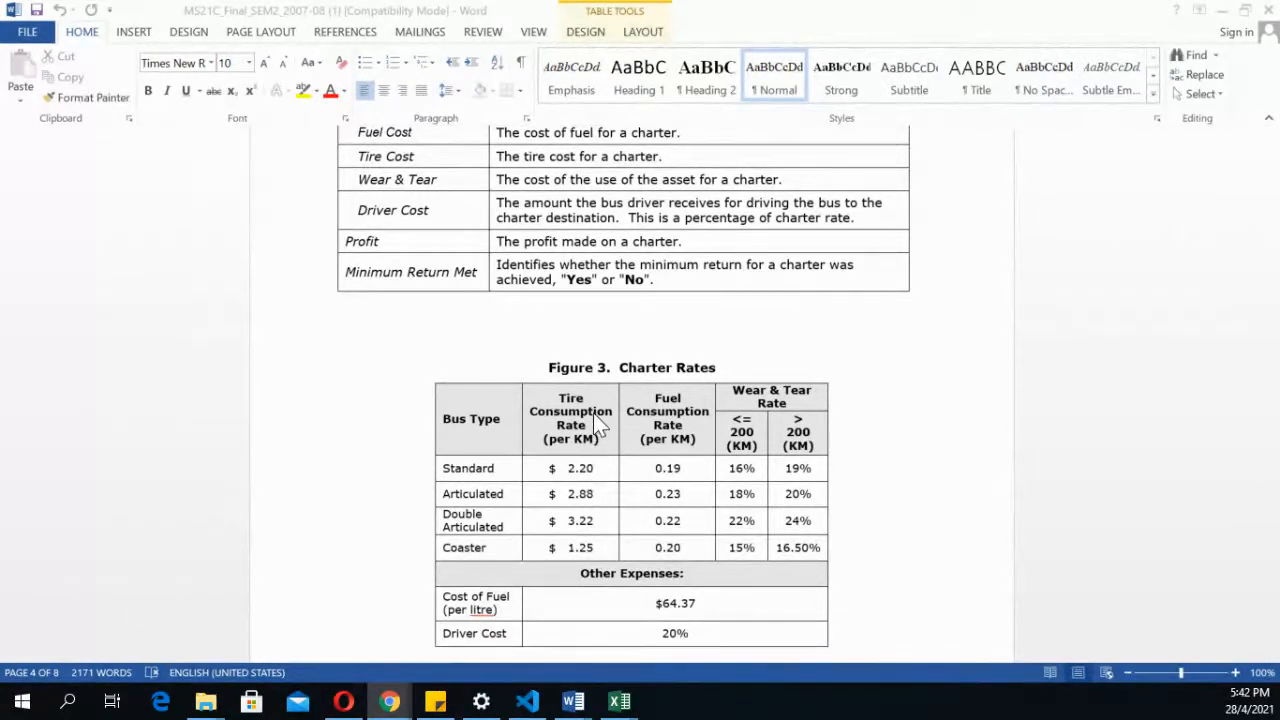
pyautogui.click(574, 470)
pyautogui.doubleClick(580, 468)
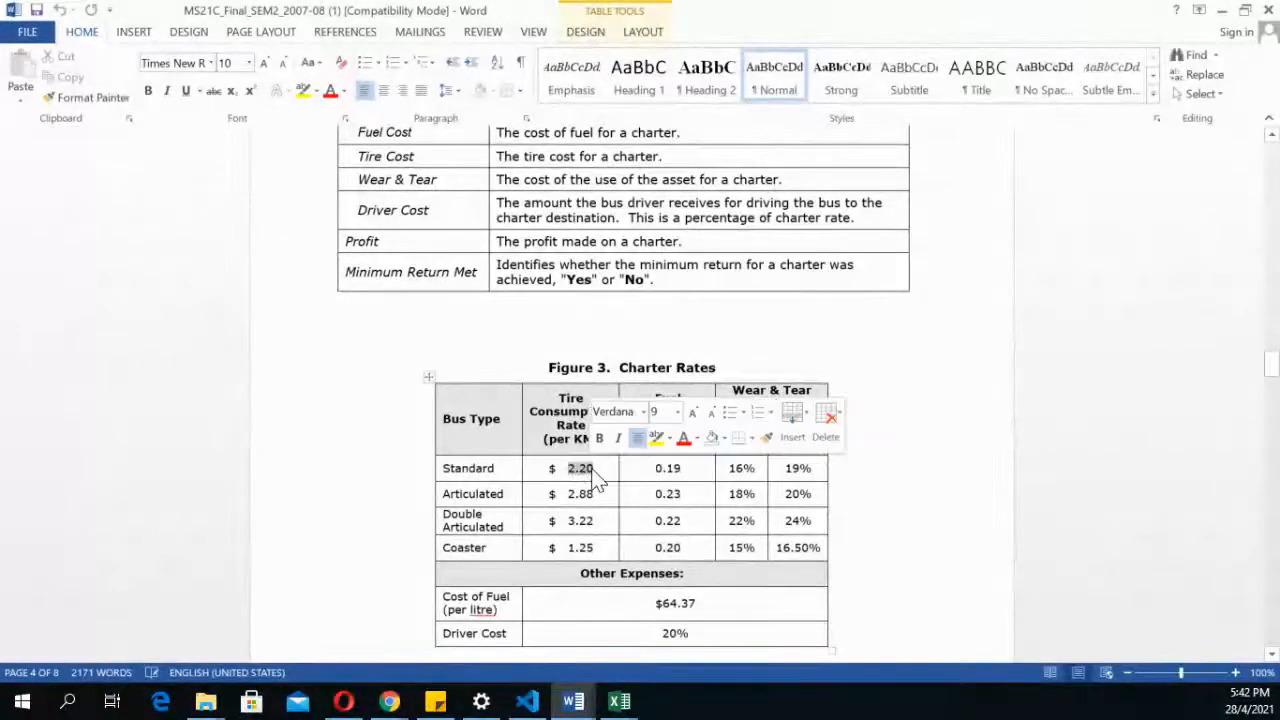
pyautogui.click(597, 472)
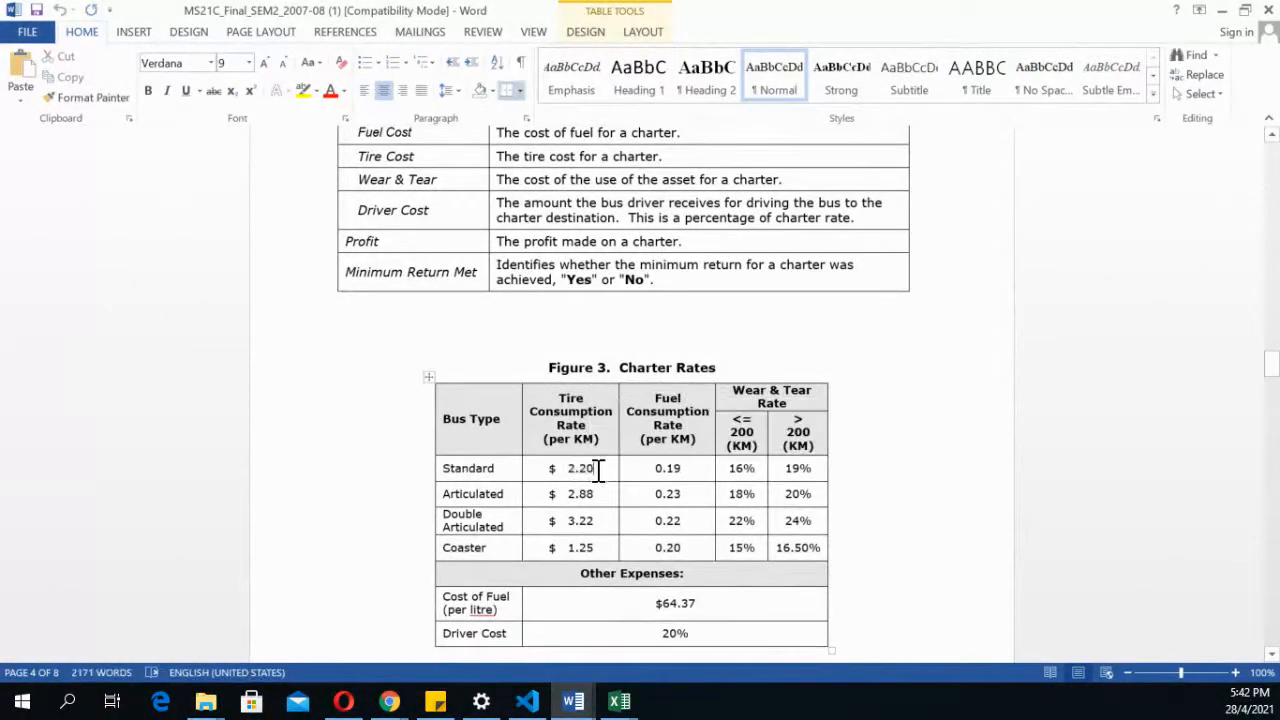
pyautogui.click(515, 493)
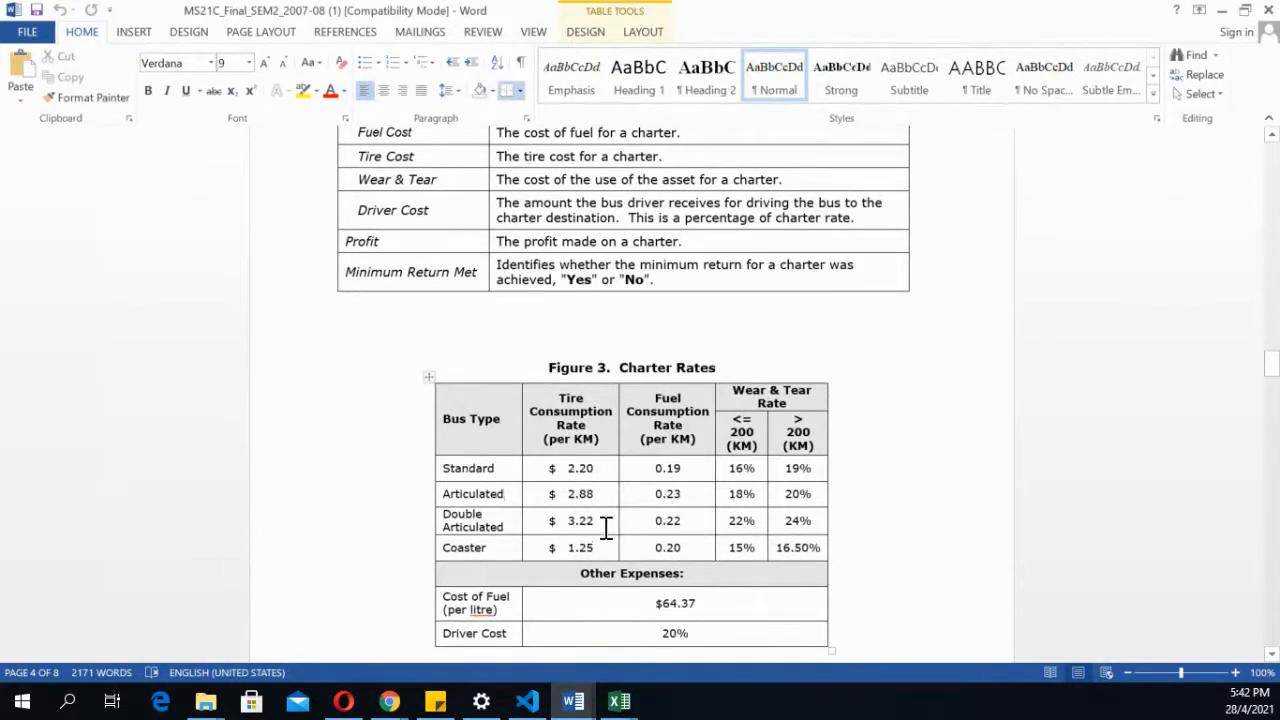
pyautogui.scroll(-2, 617, 519)
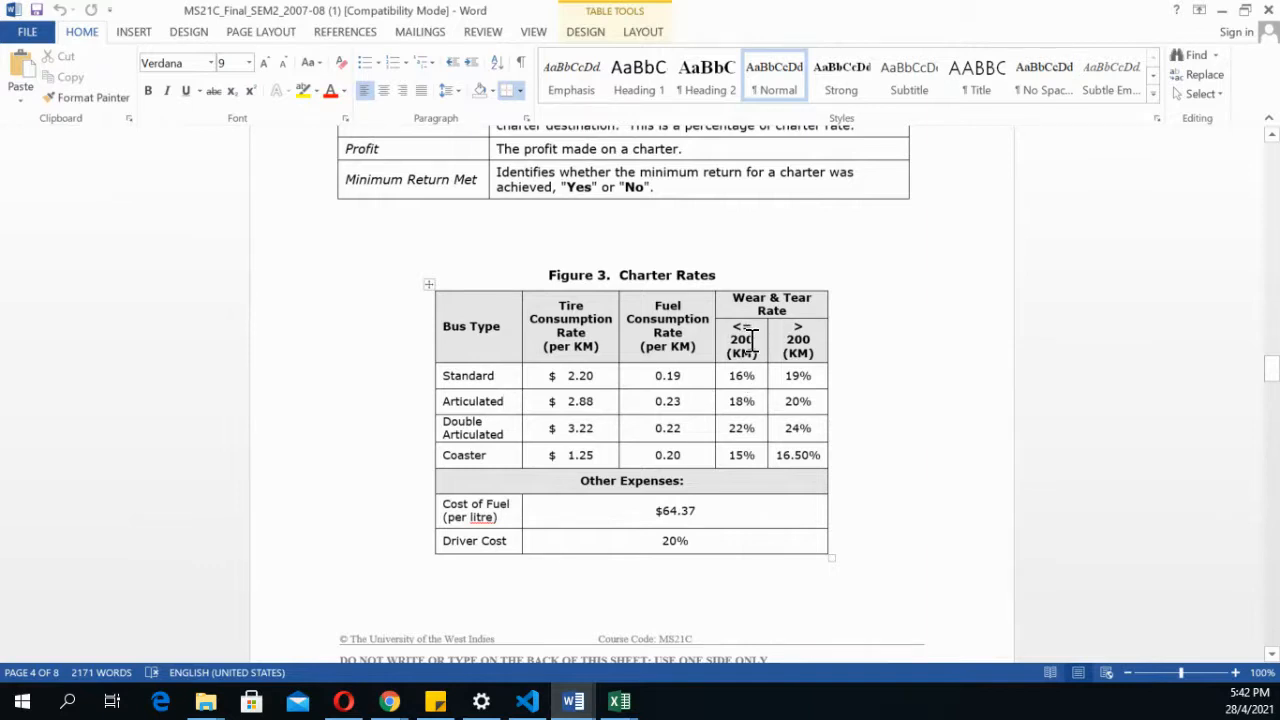
pyautogui.doubleClick(789, 376)
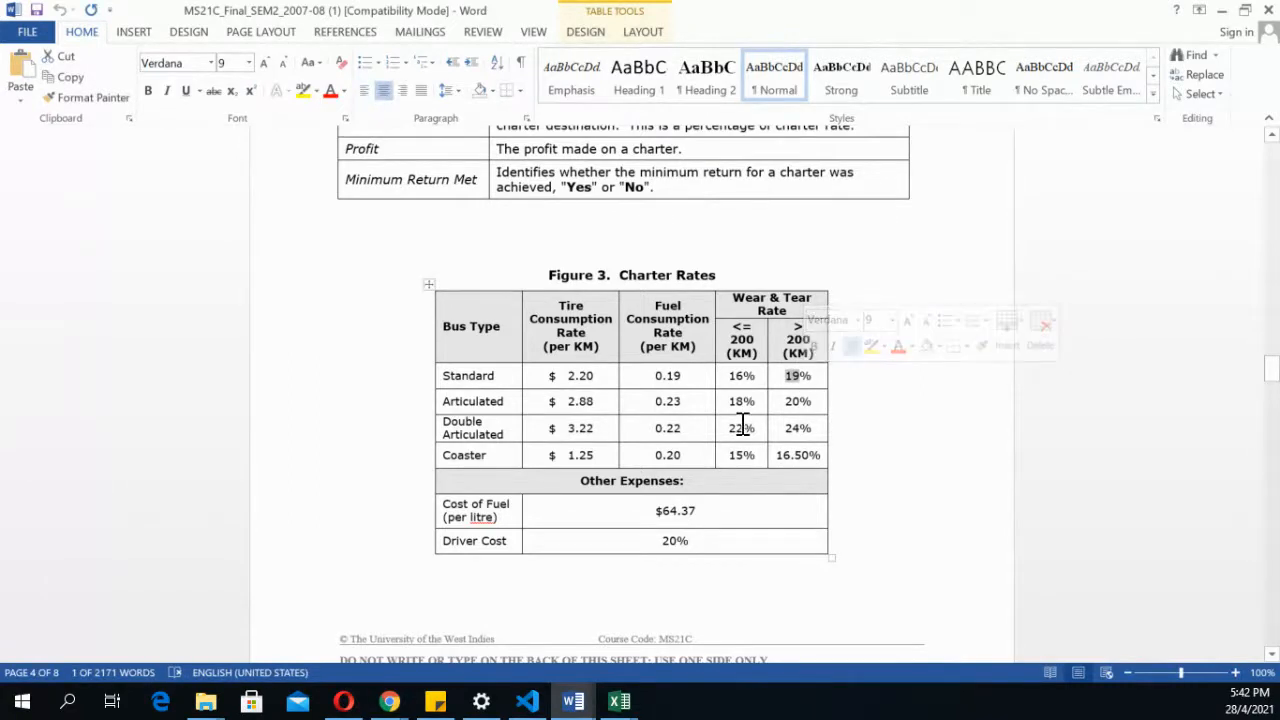
pyautogui.scroll(-2, 740, 427)
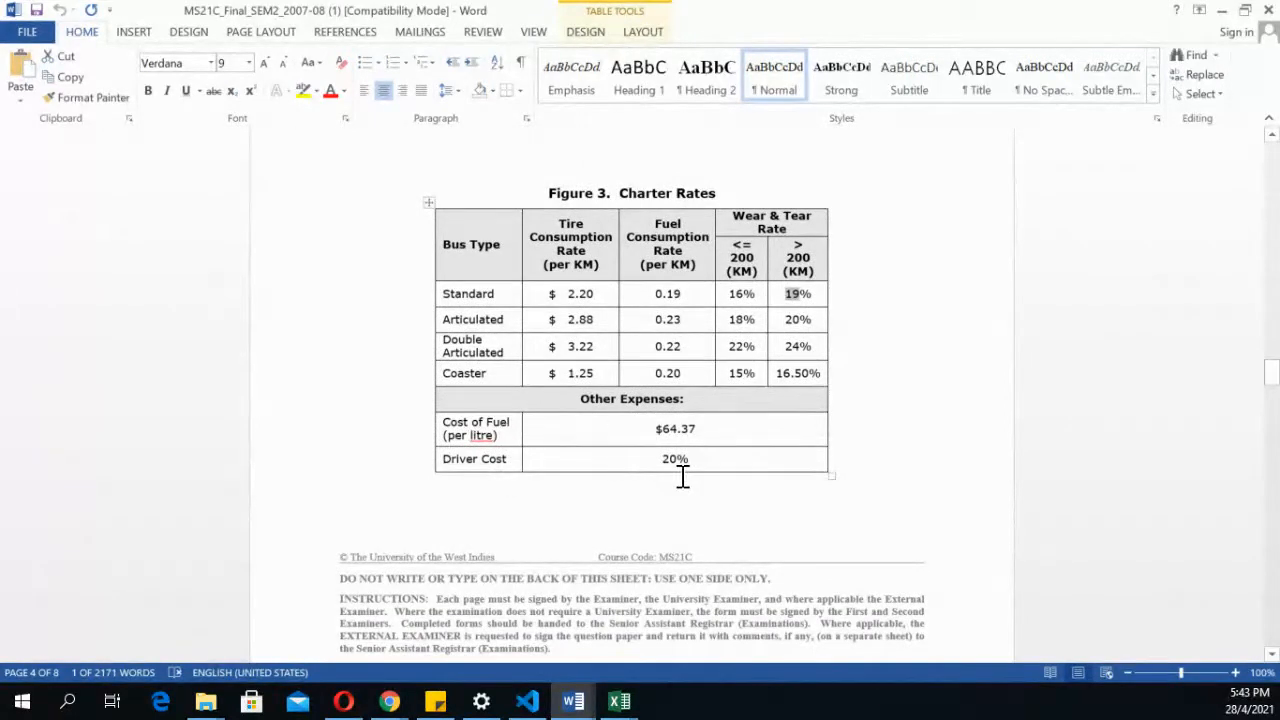
# Recheck the Driver Cost definition, read the Implementation Requirements, and return to the Charter Rates table in Figure 3
pyautogui.scroll(10, 683, 477)
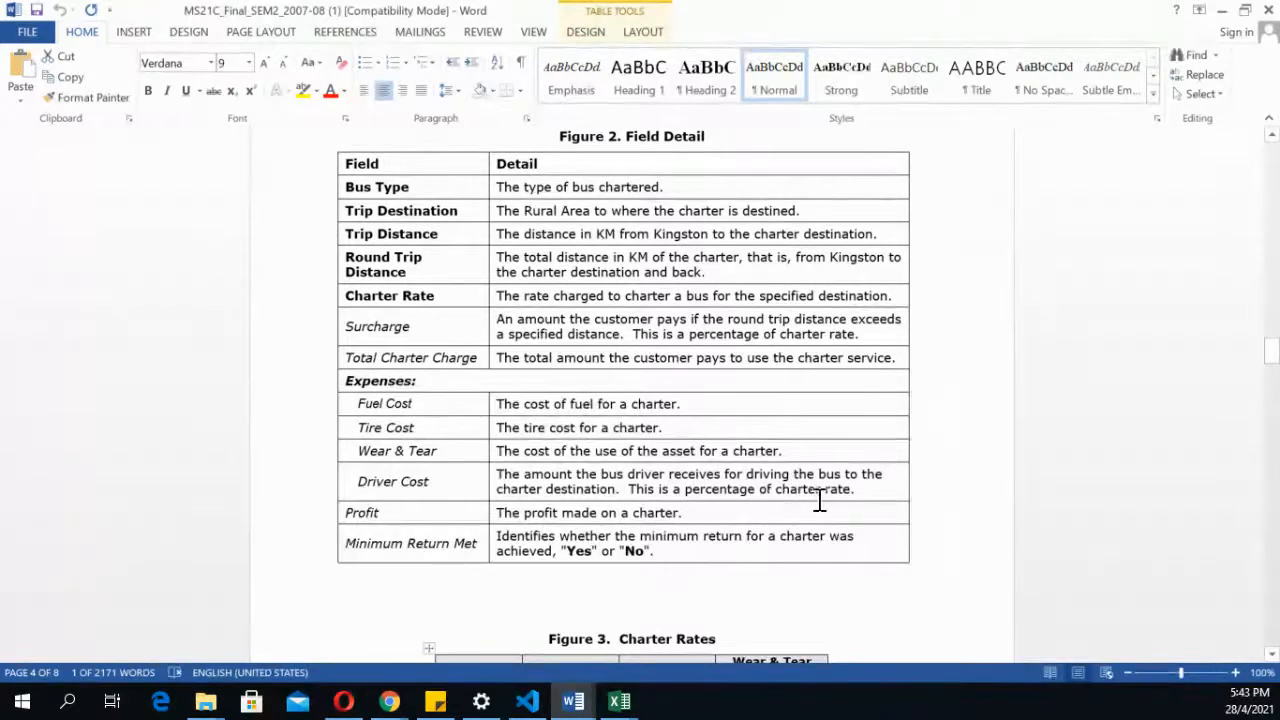
pyautogui.scroll(-15, 831, 494)
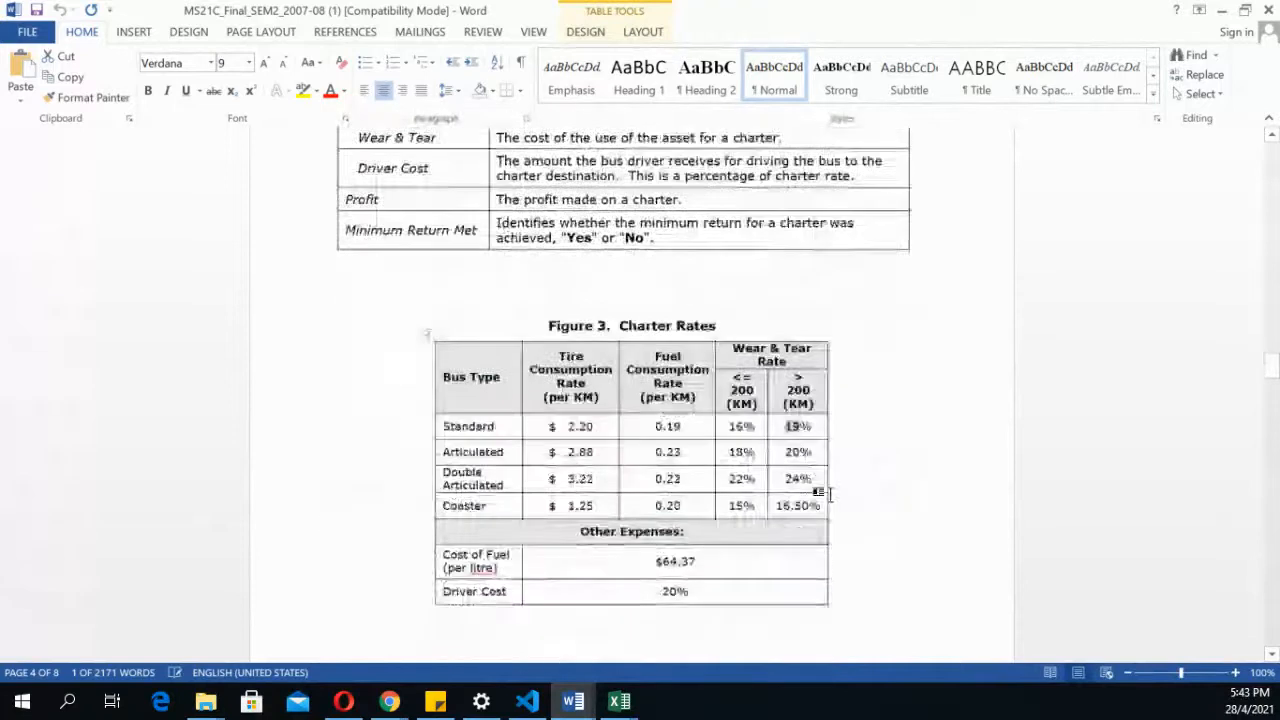
pyautogui.scroll(-7, 831, 494)
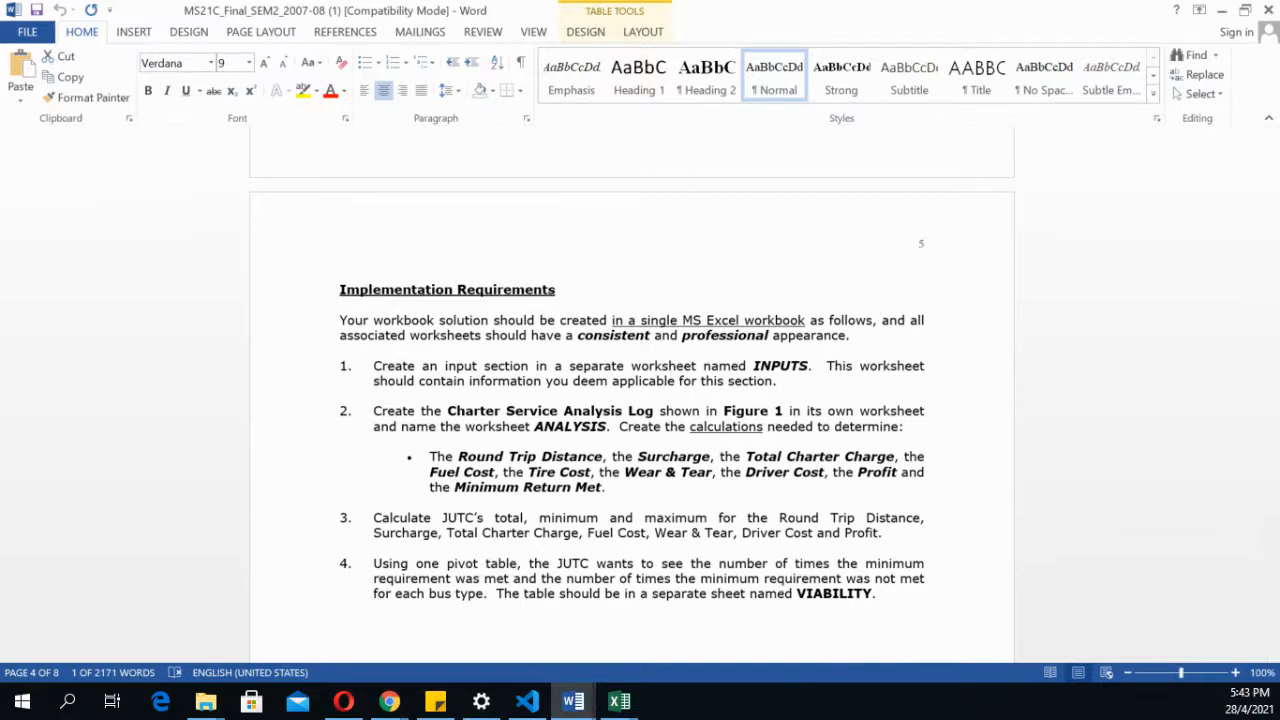
pyautogui.scroll(15, 300, 349)
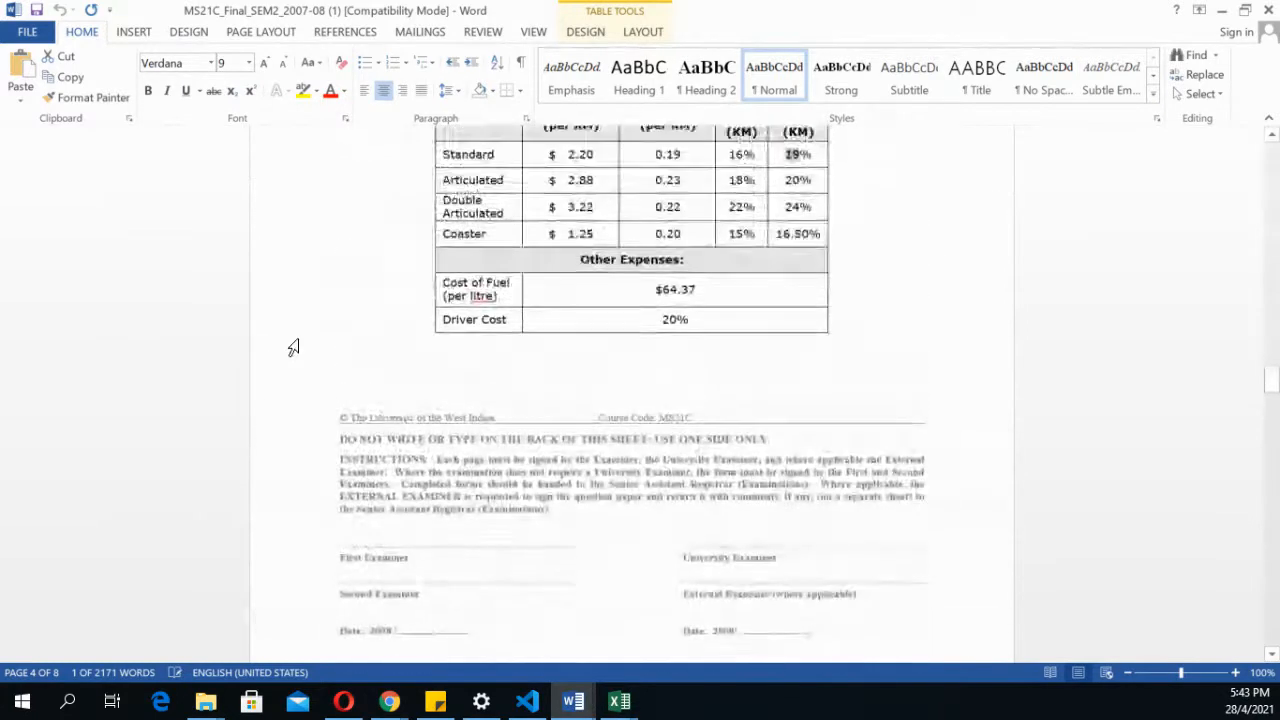
pyautogui.scroll(-2, 294, 349)
pyautogui.rightClick(298, 343)
pyautogui.click(566, 396)
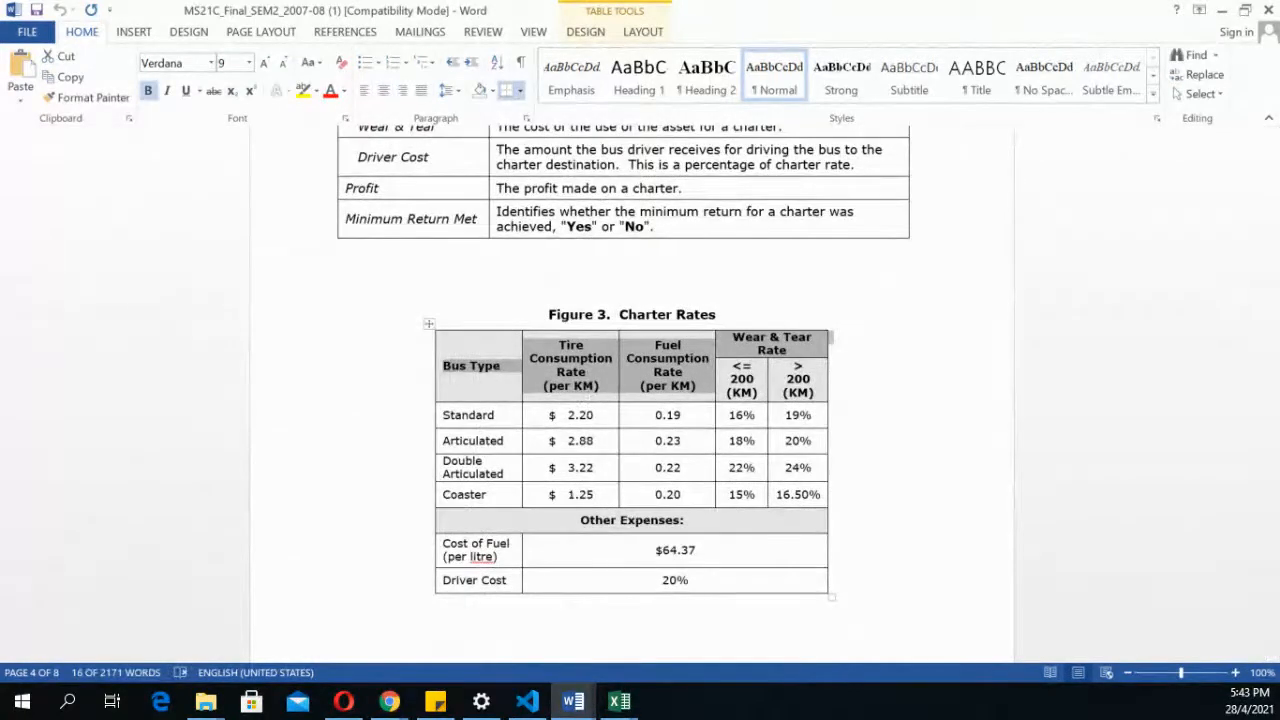
# Switch to the Excel workbook and enter the headings JUTC in A1 and Input in A2 of Sheet1
pyautogui.hotkey('alt', 'Tab')
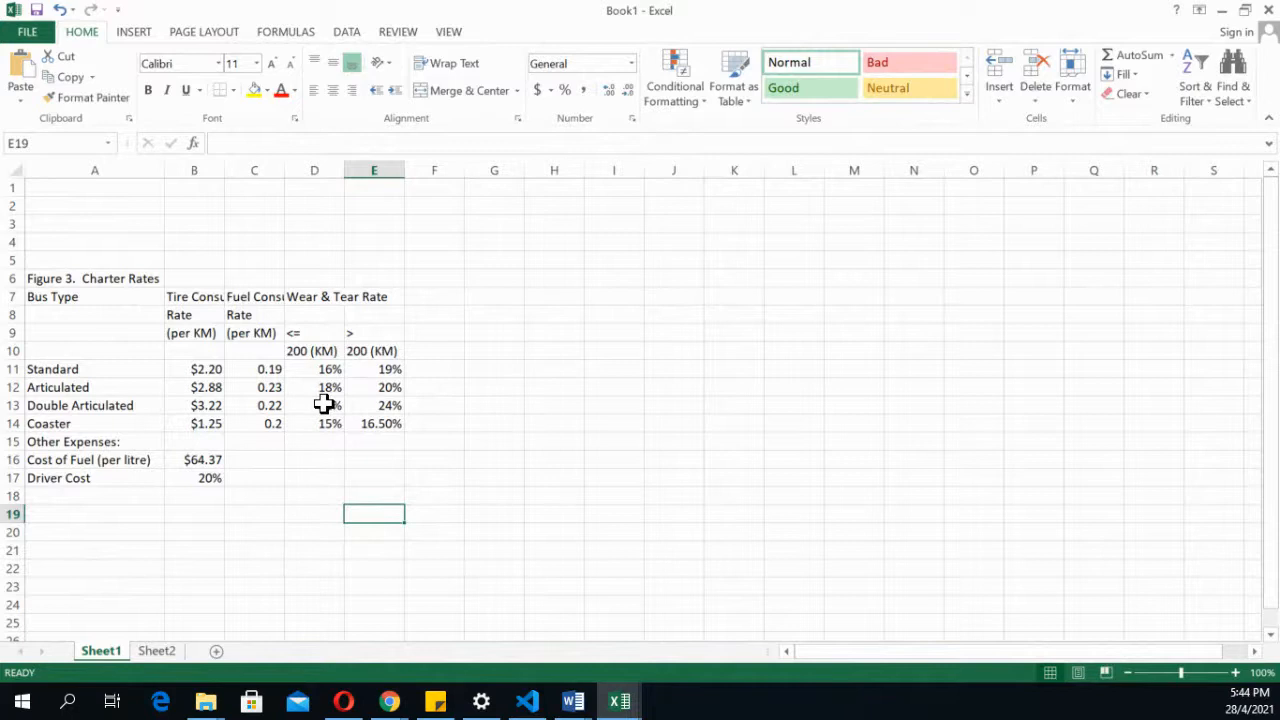
pyautogui.click(292, 571)
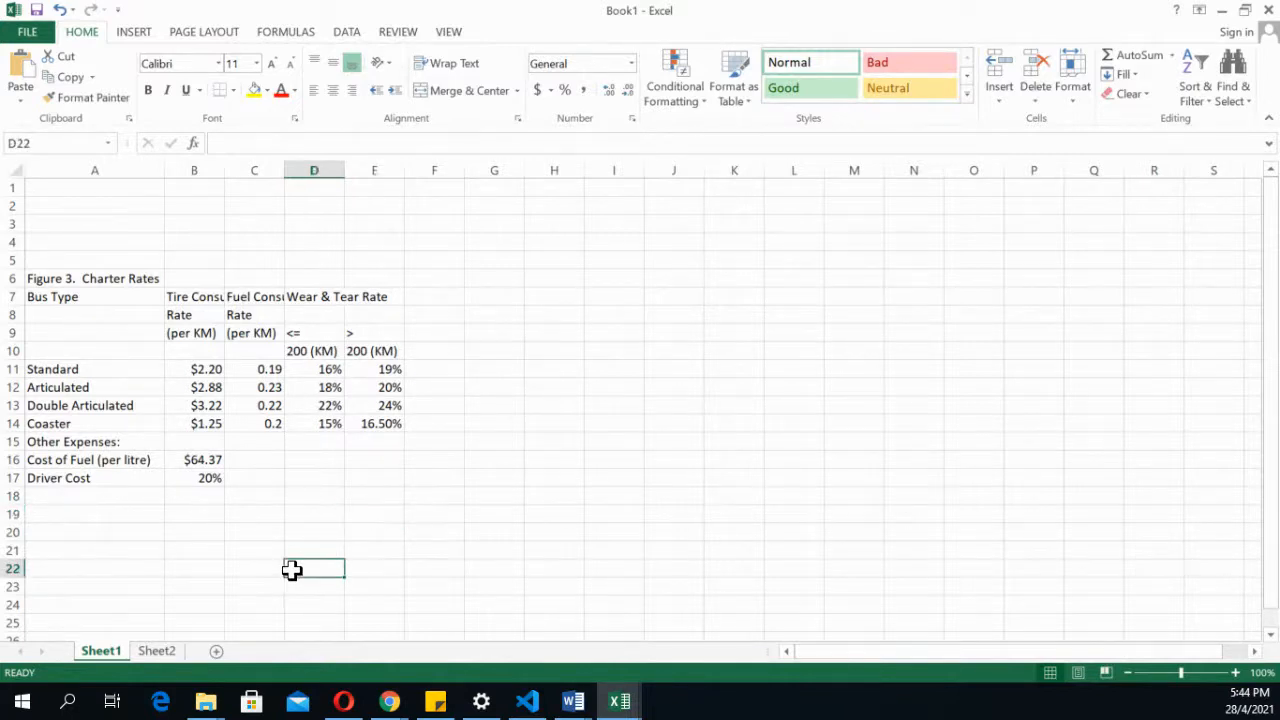
pyautogui.click(46, 187)
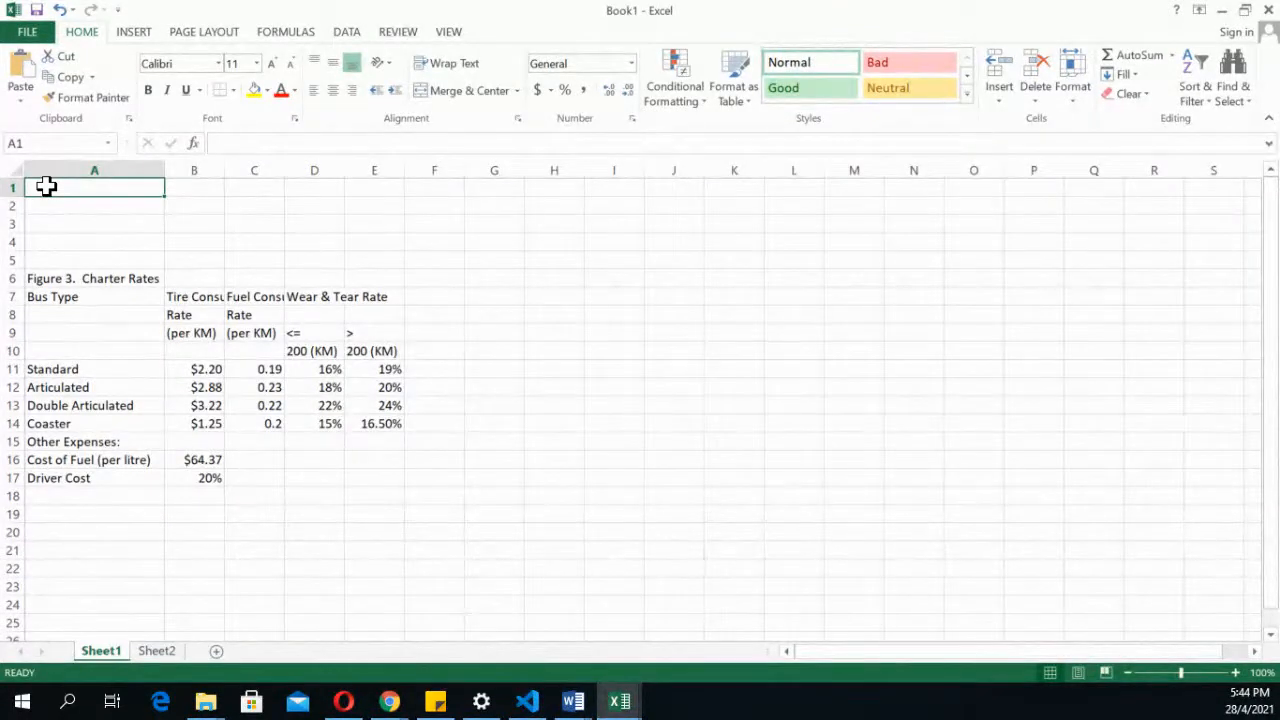
pyautogui.write('JUTC')
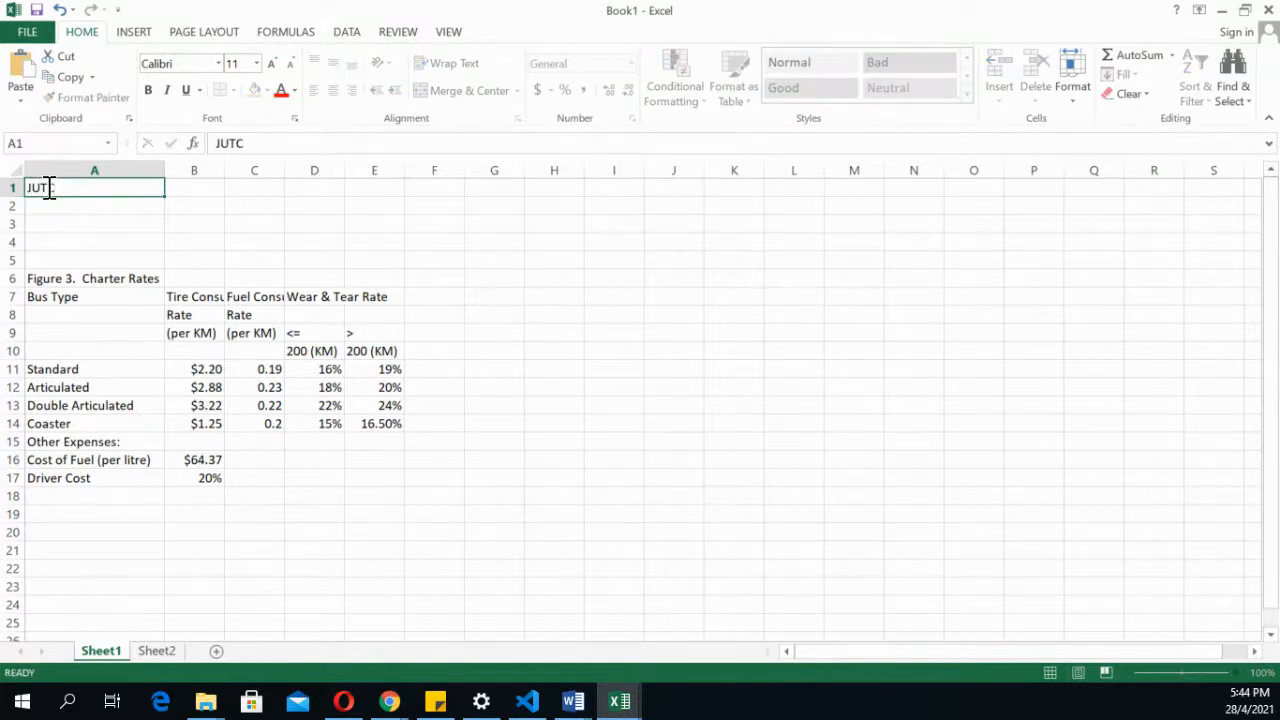
pyautogui.press('Return')
pyautogui.write('Input')
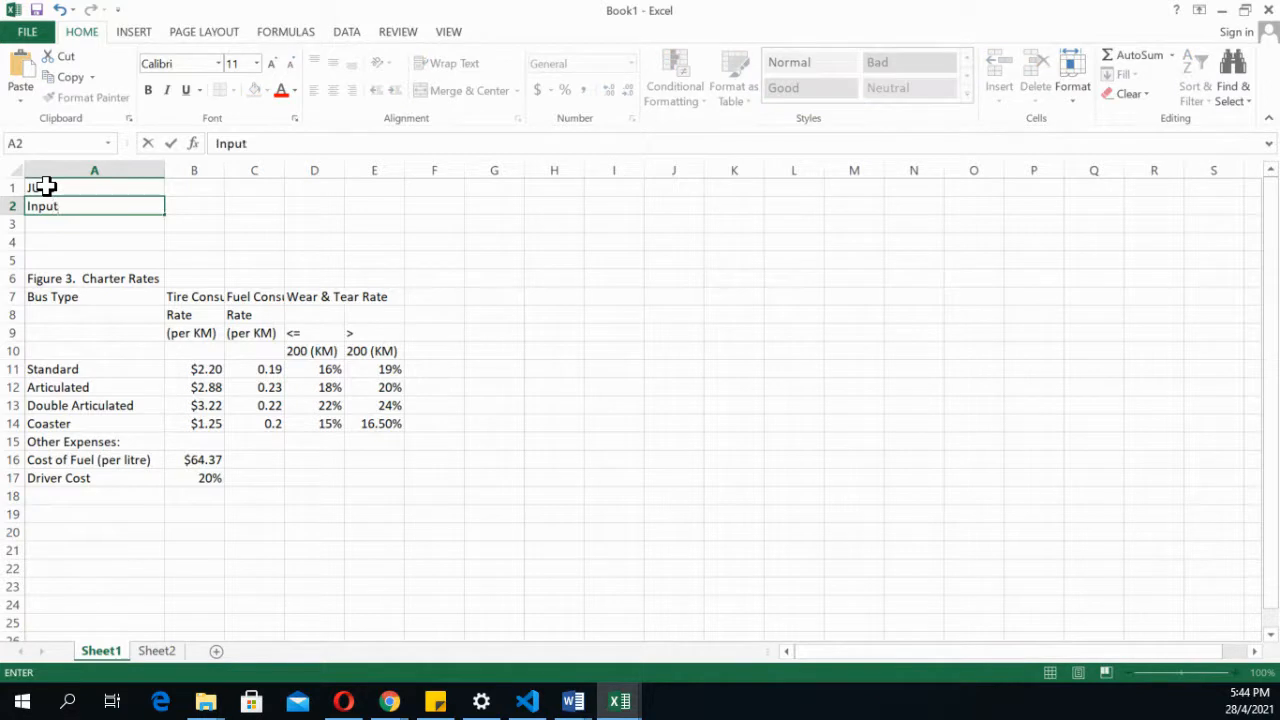
pyautogui.press('Return')
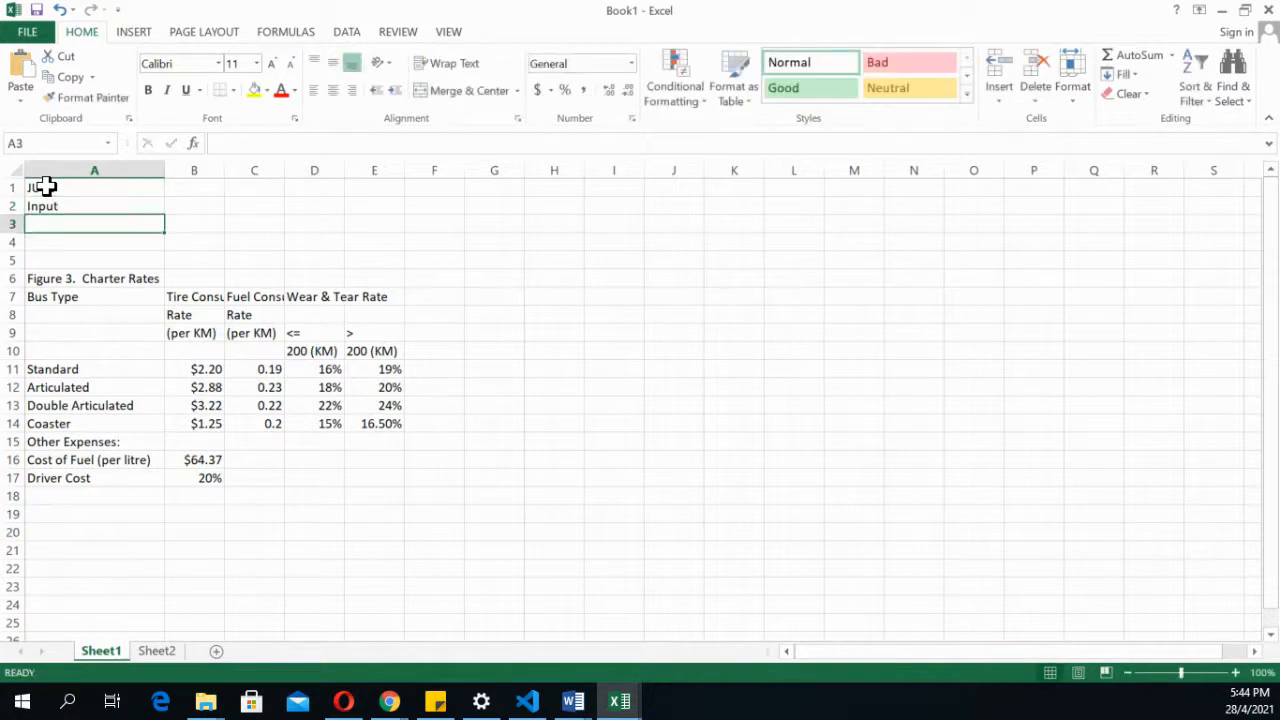
# Enter the current date in A3 with the formula =TODAY()
pyautogui.write('=to')
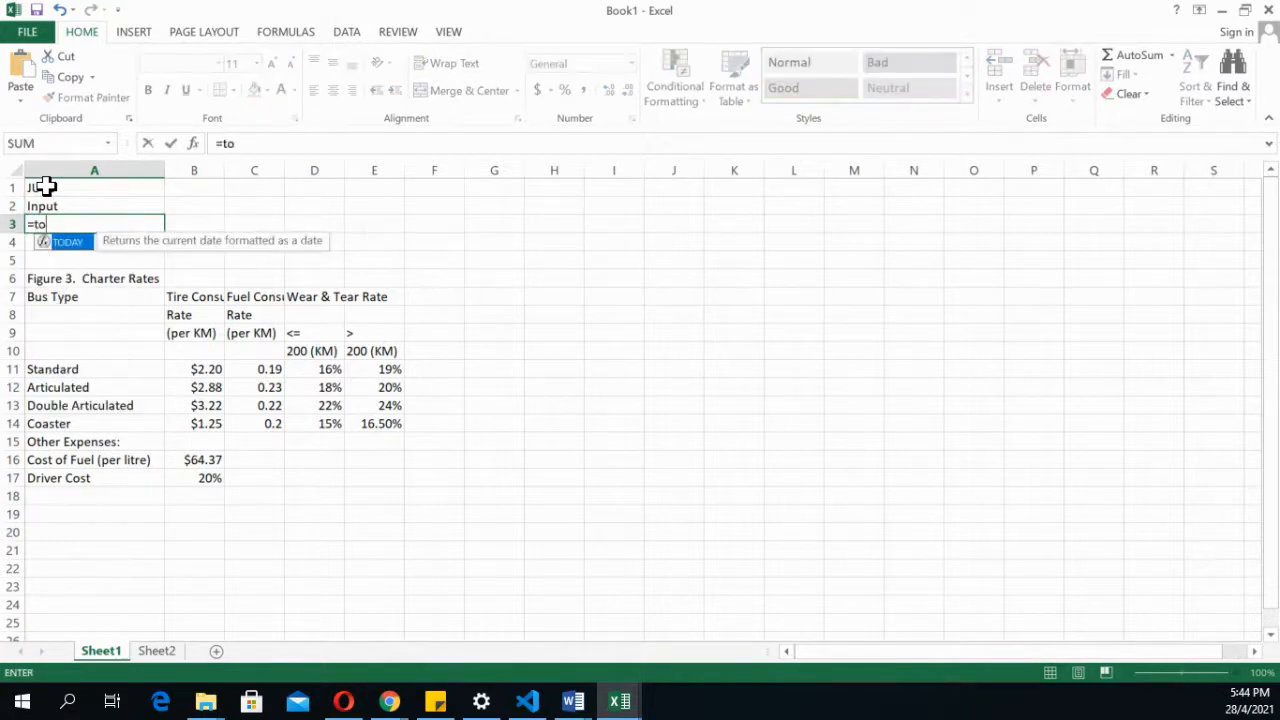
pyautogui.write('day()')
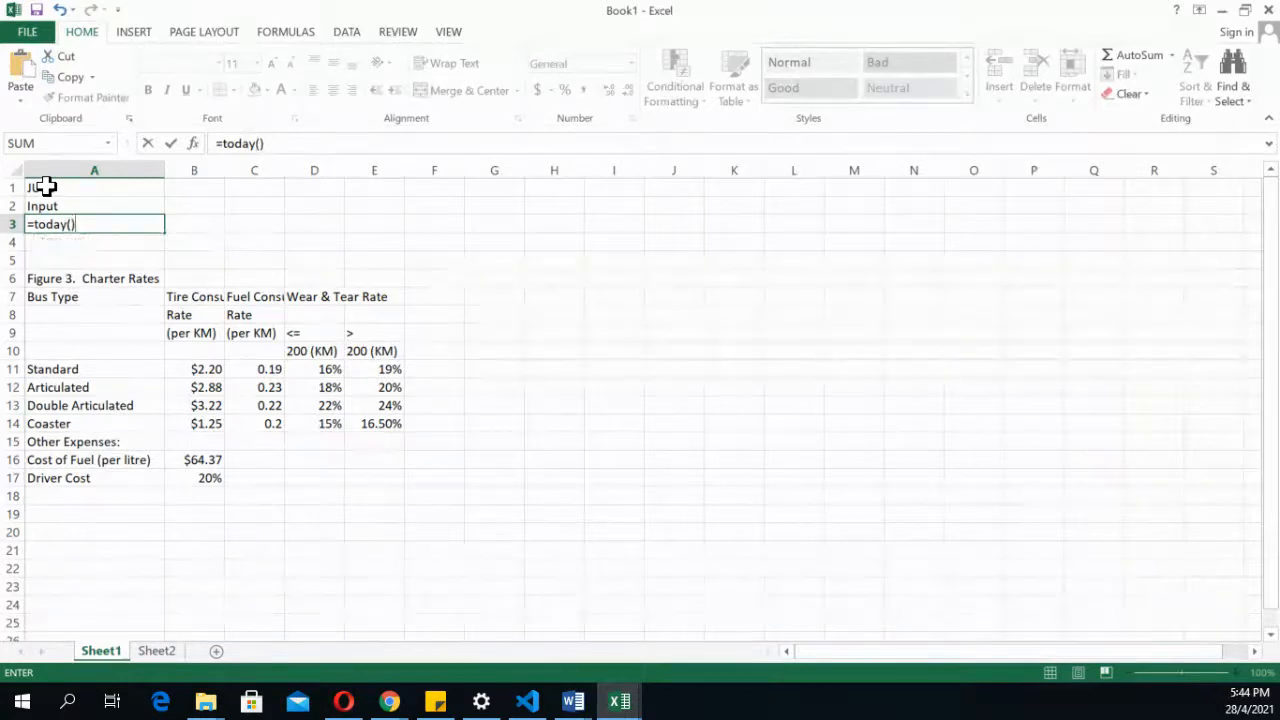
pyautogui.press('Return')
pyautogui.click(104, 224)
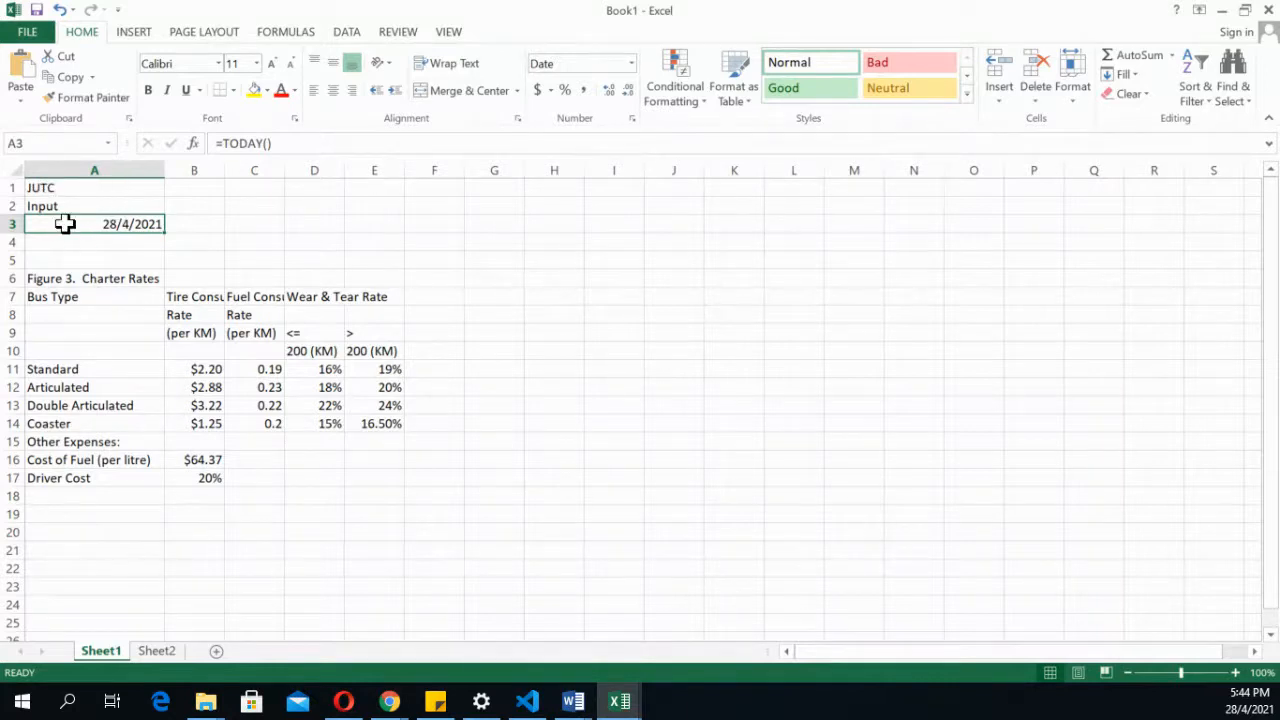
pyautogui.click(52, 187)
pyautogui.click(63, 206)
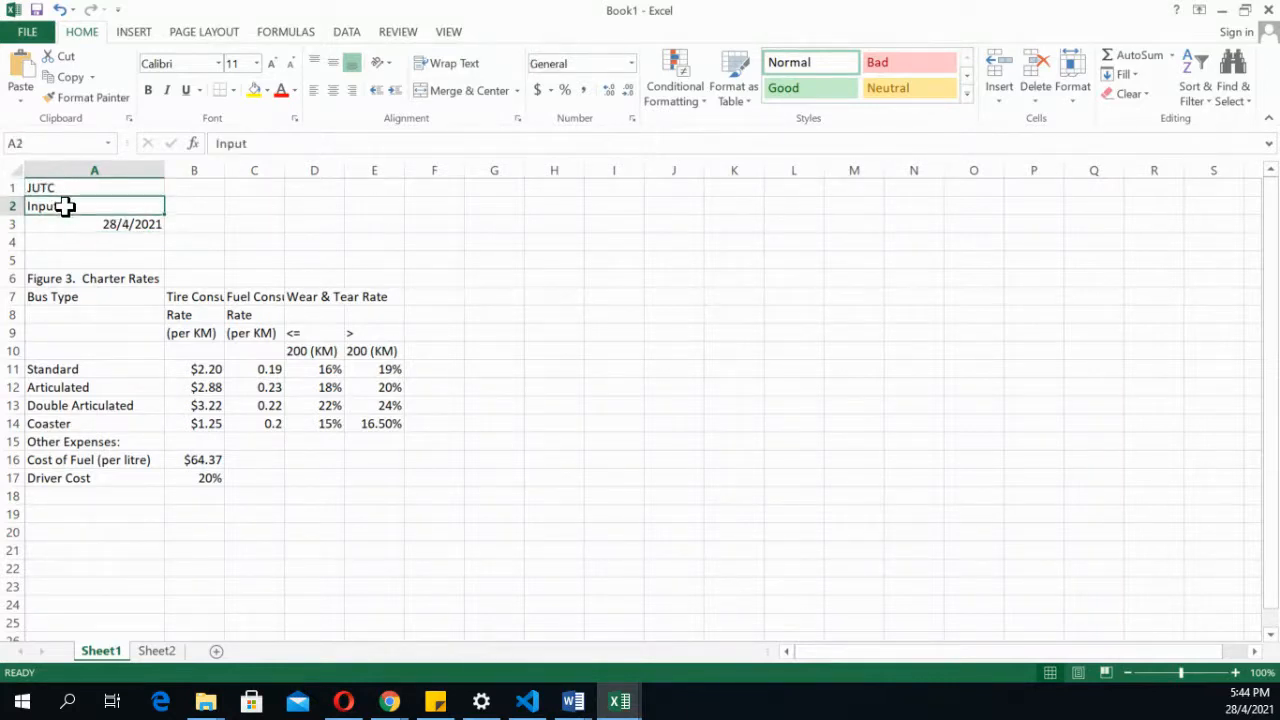
pyautogui.click(78, 222)
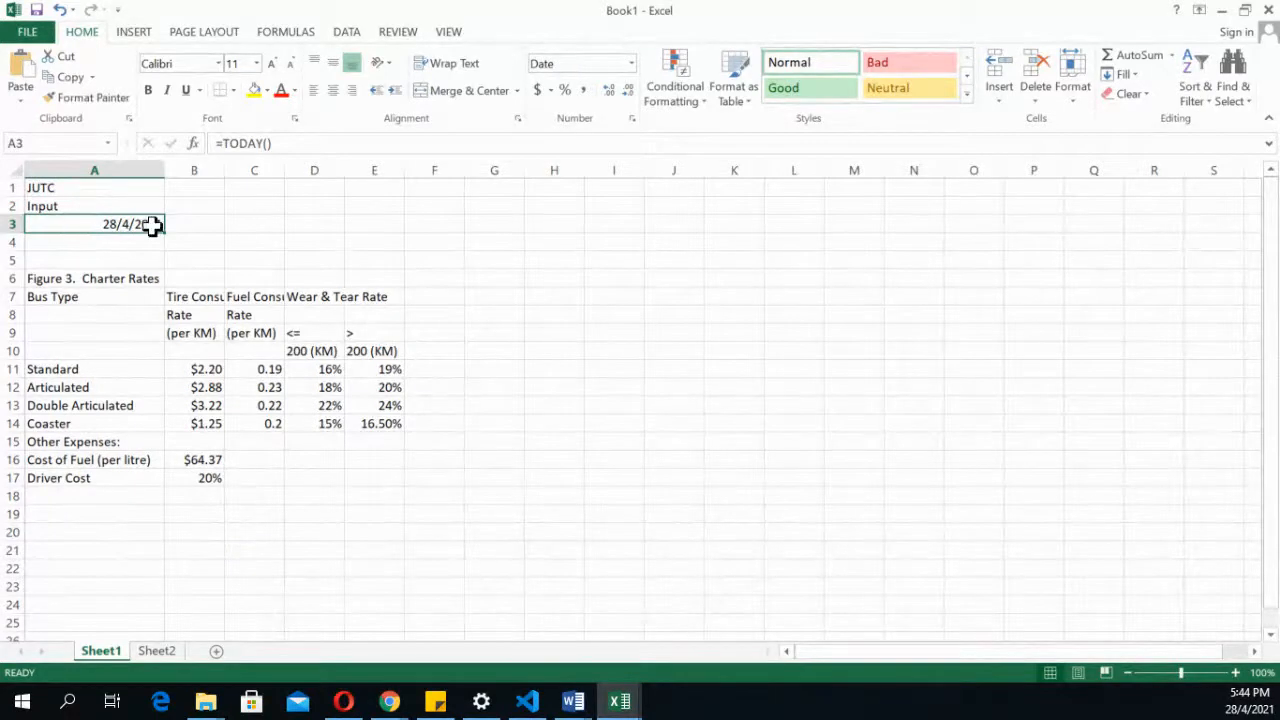
# Merge and center the date across A3:E3
pyautogui.click(105, 245)
pyautogui.click(82, 226)
pyautogui.moveTo(82, 226); pyautogui.dragTo(349, 226)
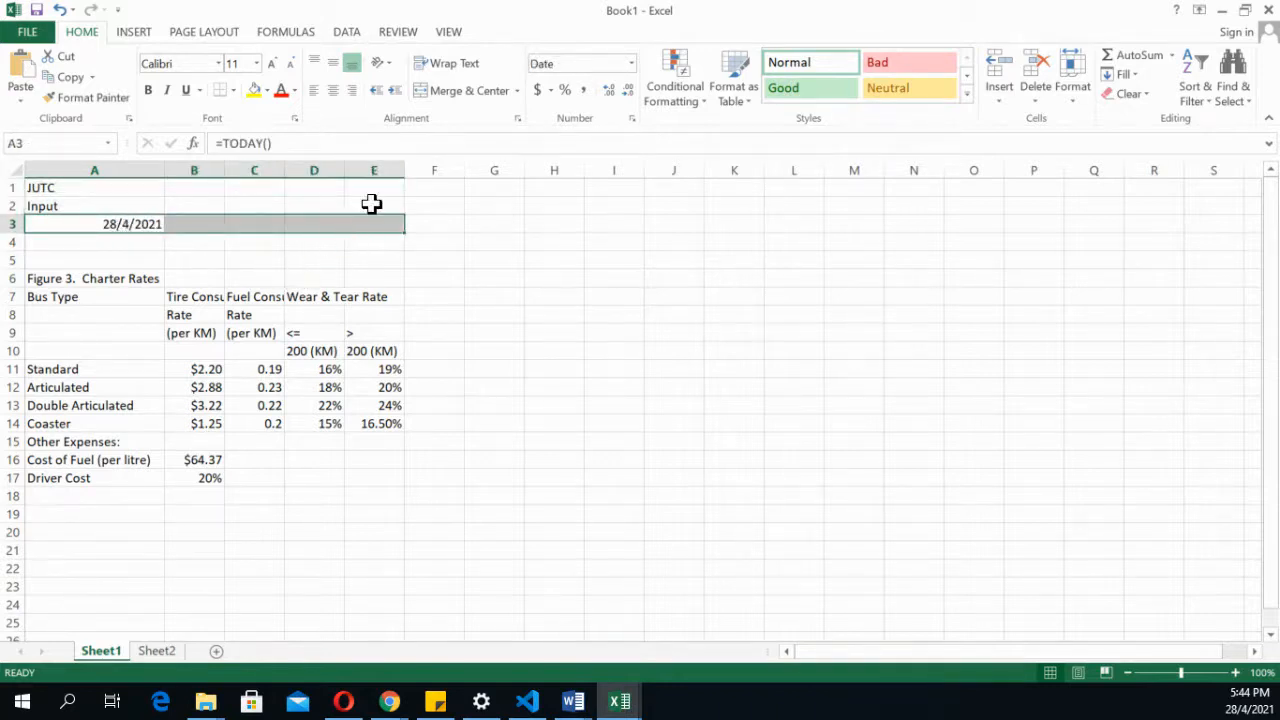
pyautogui.click(456, 91)
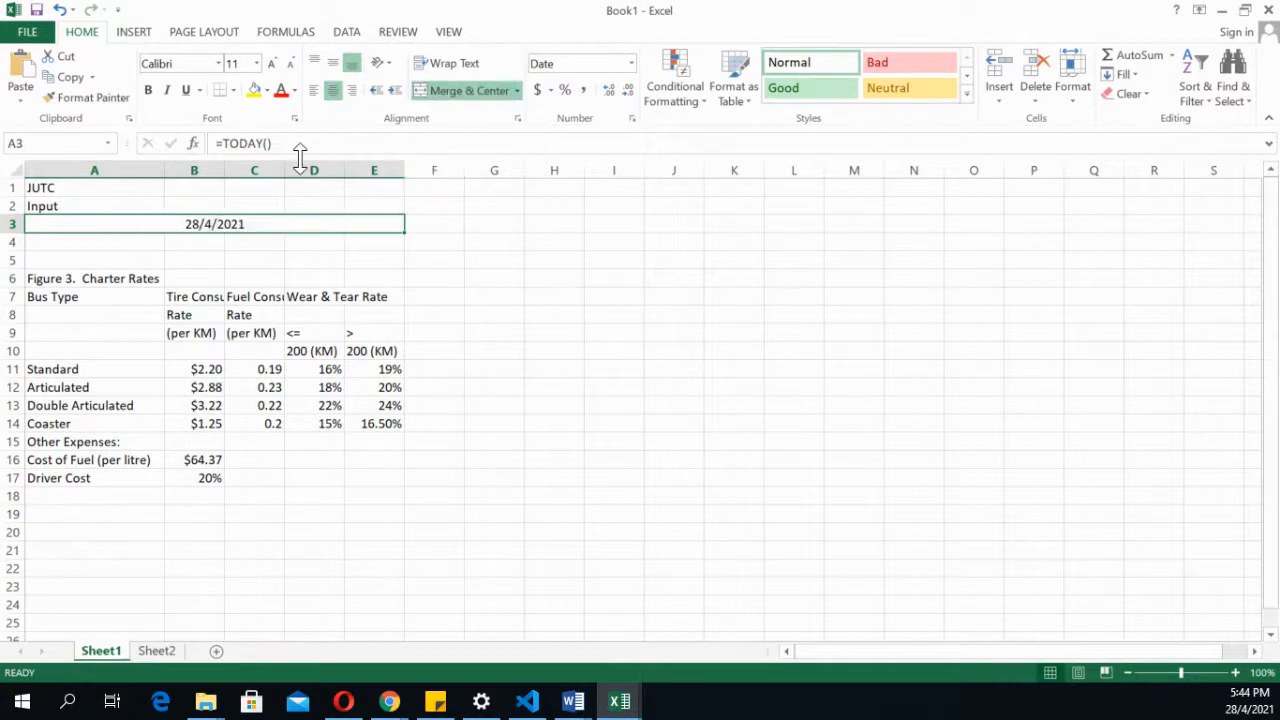
# Merge and center the JUTC heading across A1:E1 and the Input heading across A2:E2
pyautogui.click(40, 188)
pyautogui.moveTo(40, 188); pyautogui.dragTo(390, 188)
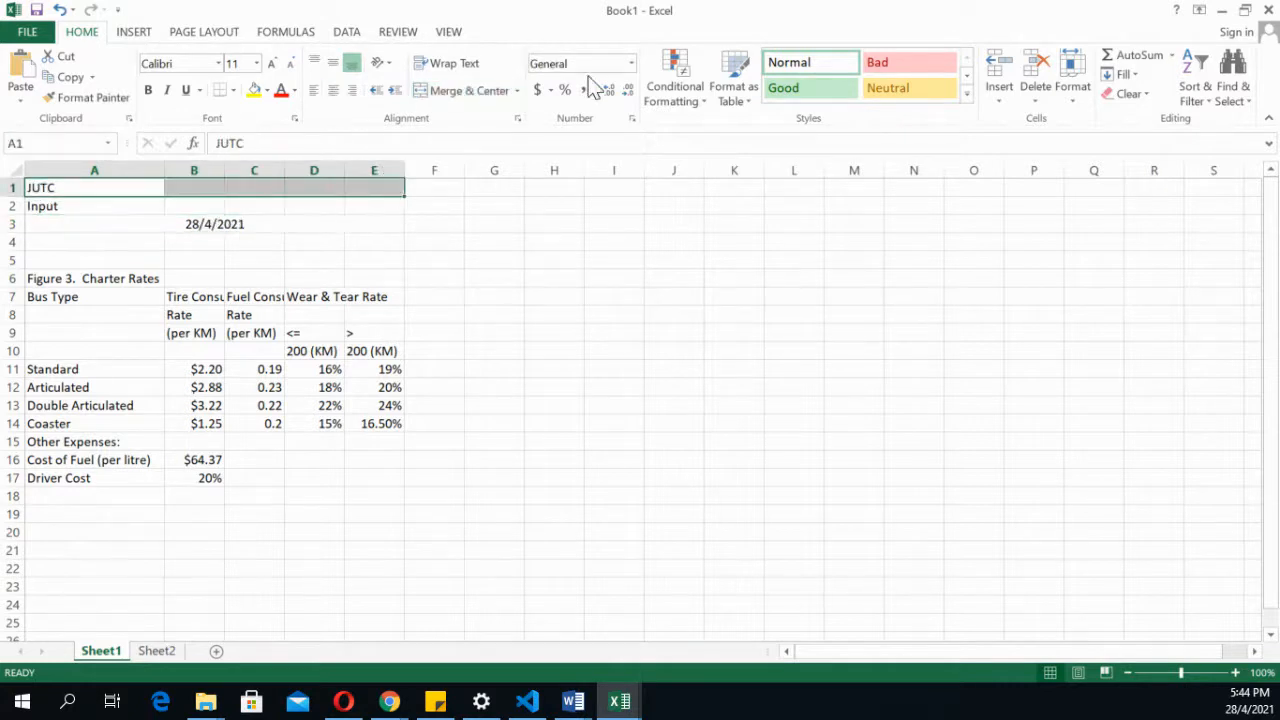
pyautogui.click(505, 90)
pyautogui.click(80, 206)
pyautogui.moveTo(166, 196); pyautogui.dragTo(349, 217)
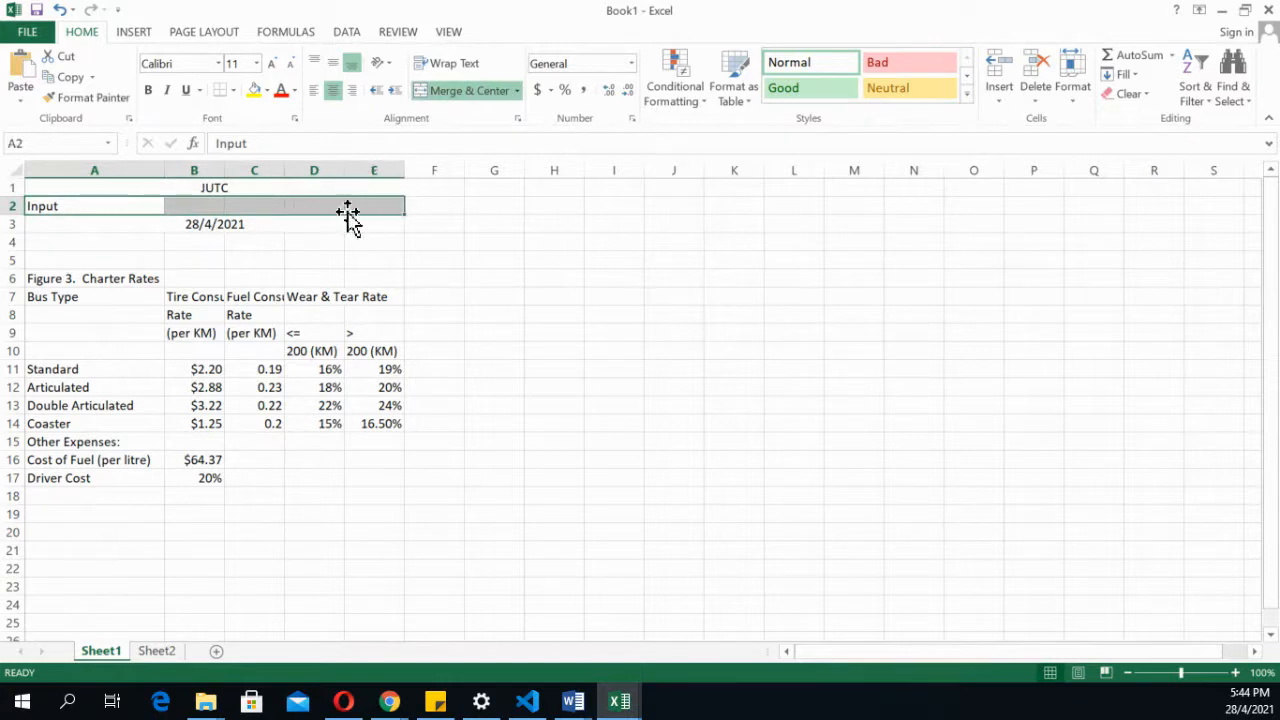
pyautogui.click(480, 94)
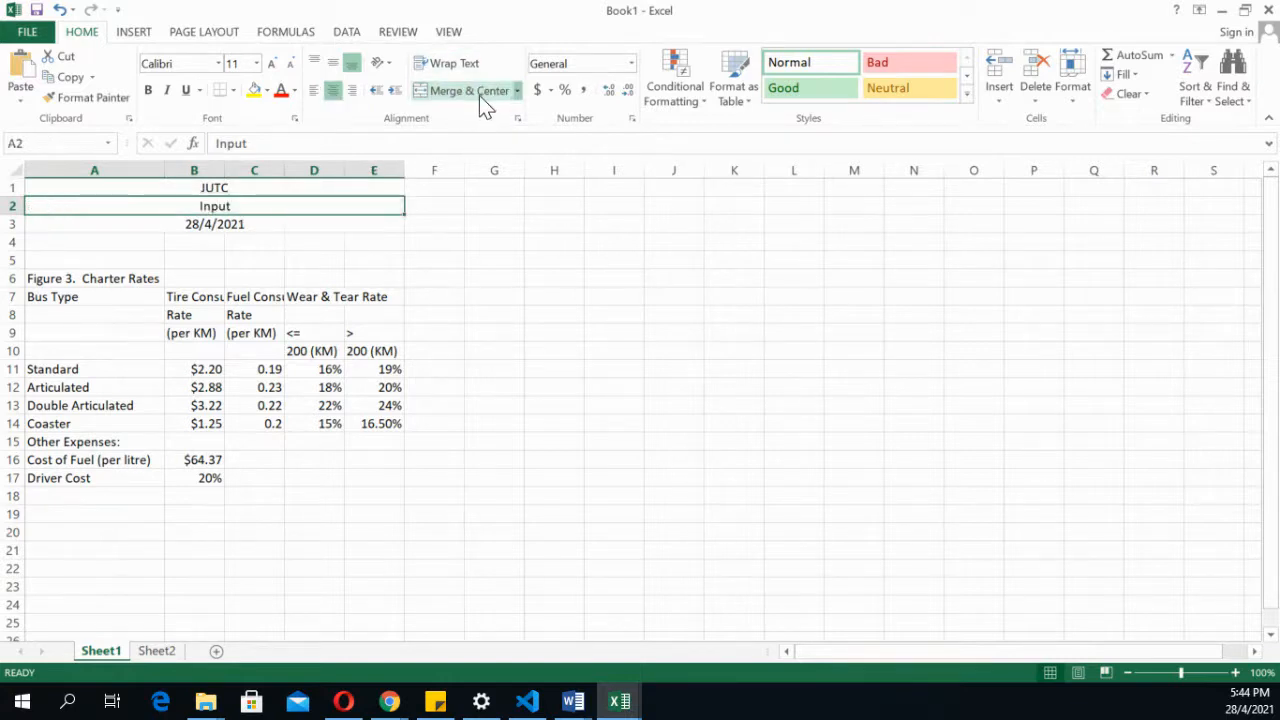
pyautogui.click(243, 222)
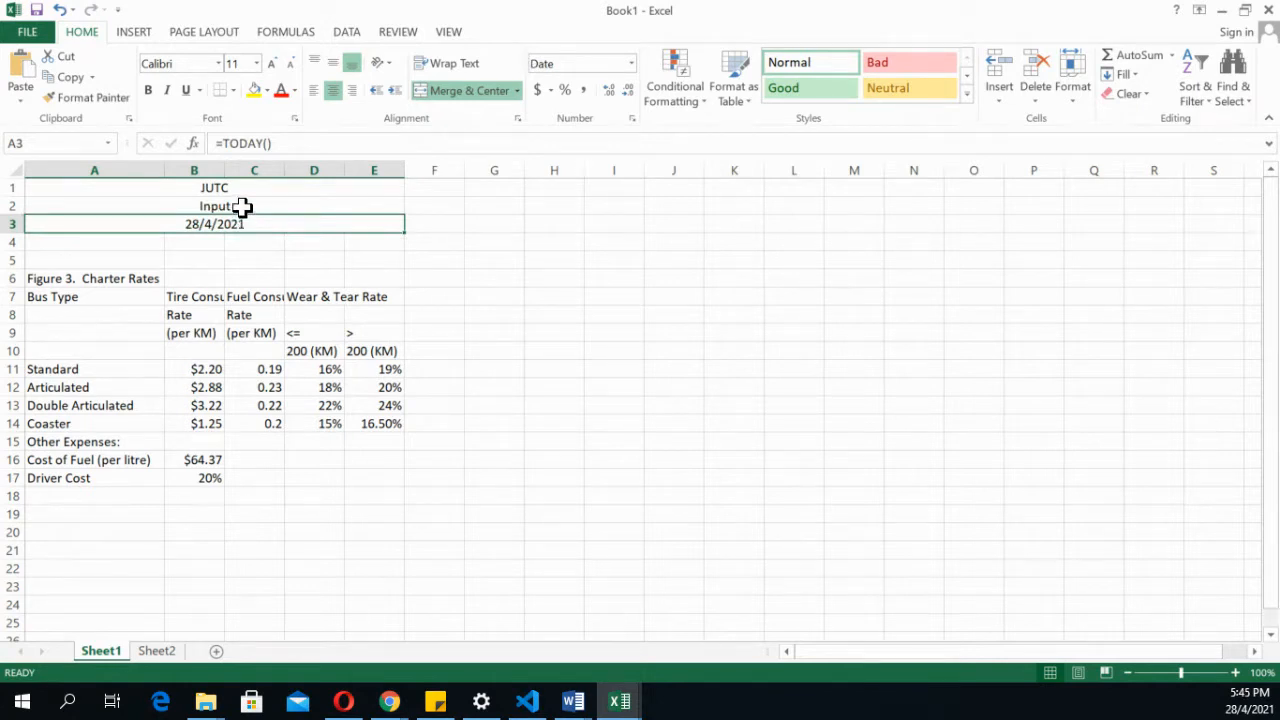
pyautogui.click(243, 207)
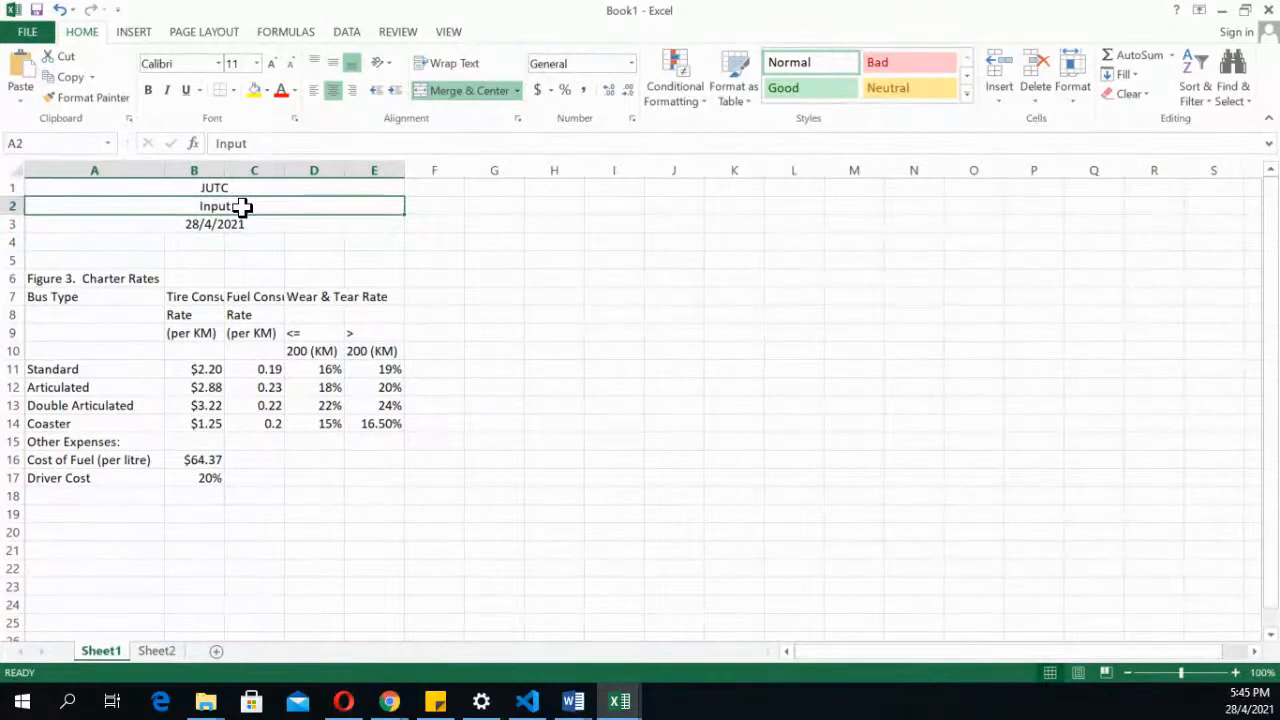
pyautogui.doubleClick(243, 207)
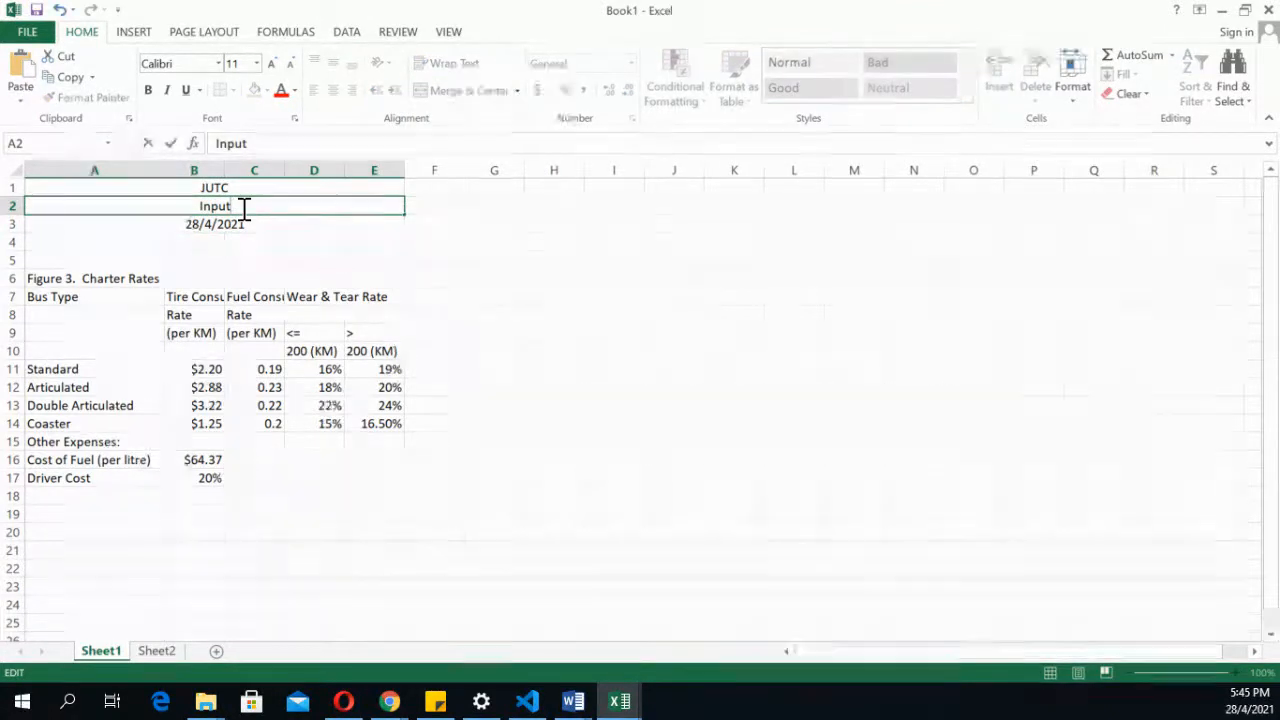
pyautogui.press('Return')
pyautogui.click(212, 186)
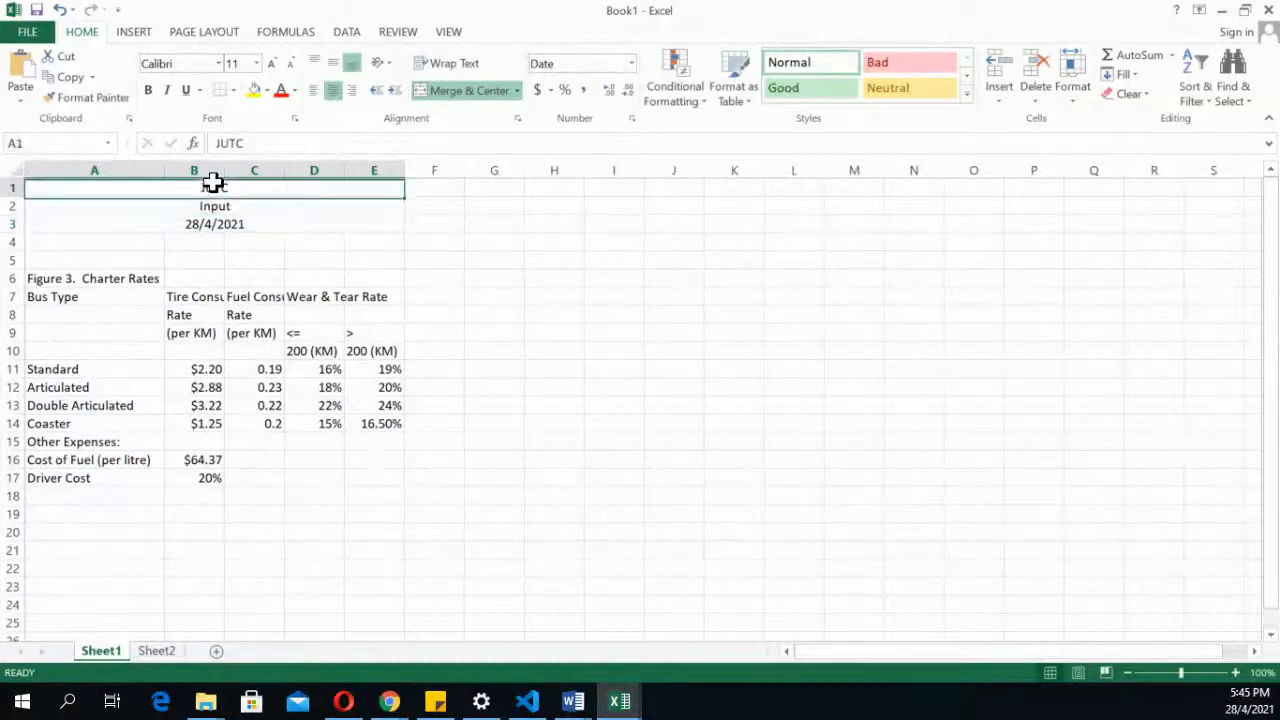
pyautogui.click(198, 208)
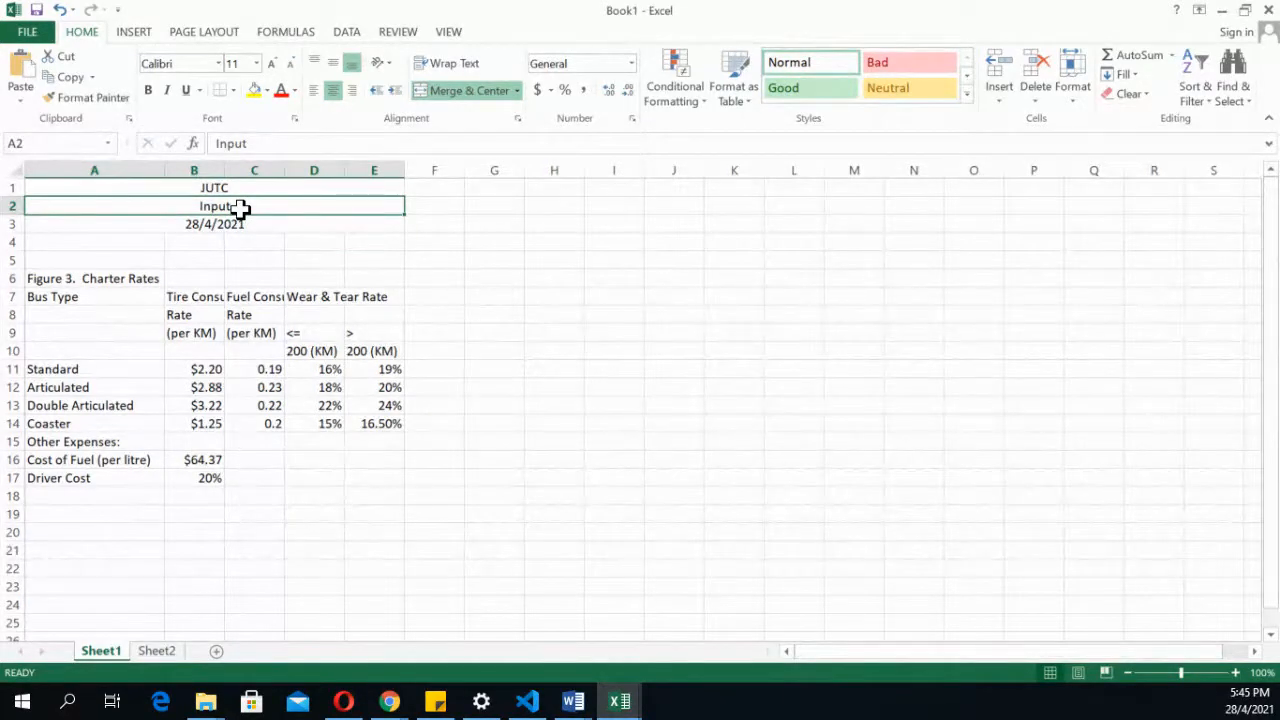
# Format the date in the merged cell A3 as a Long Date
pyautogui.click(220, 223)
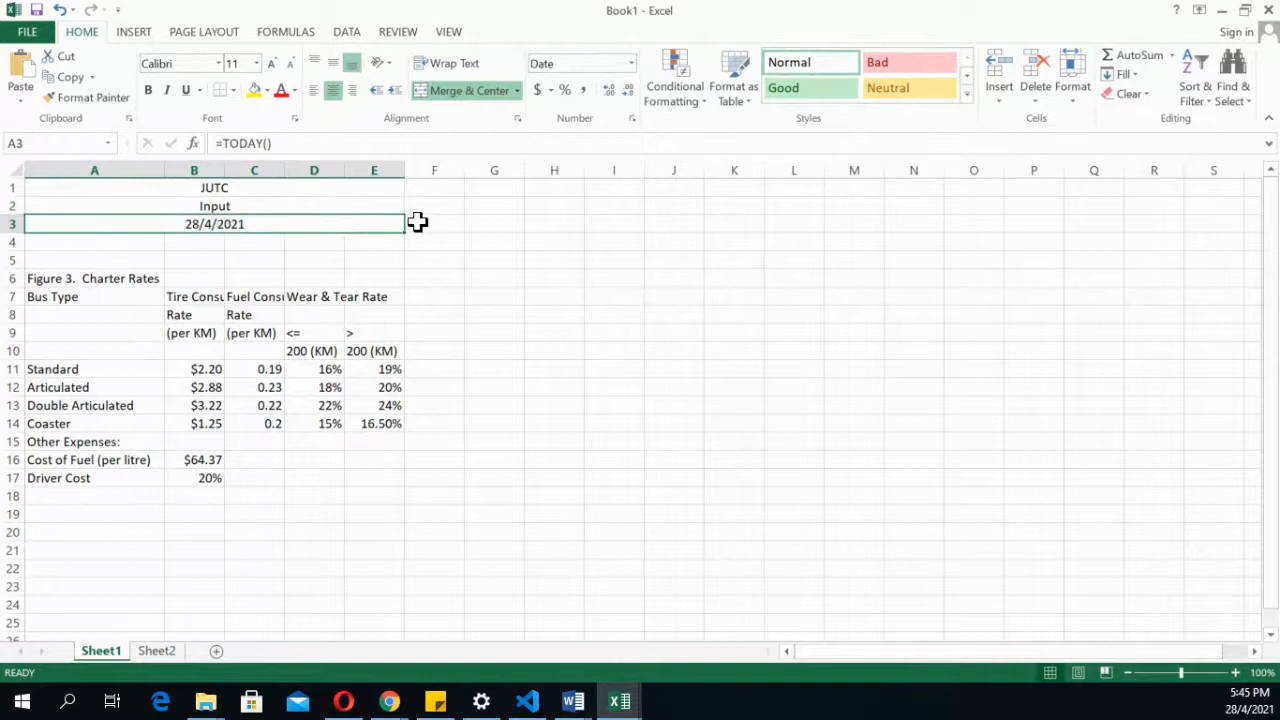
pyautogui.click(631, 64)
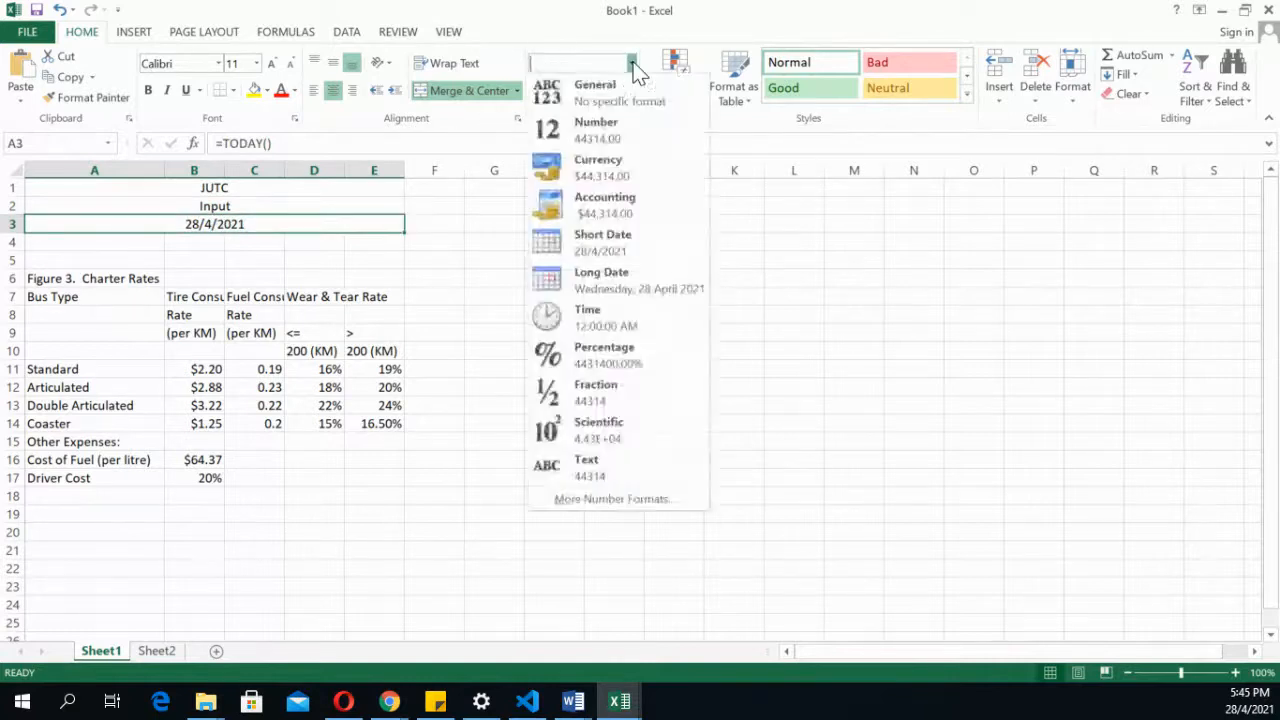
pyautogui.click(622, 282)
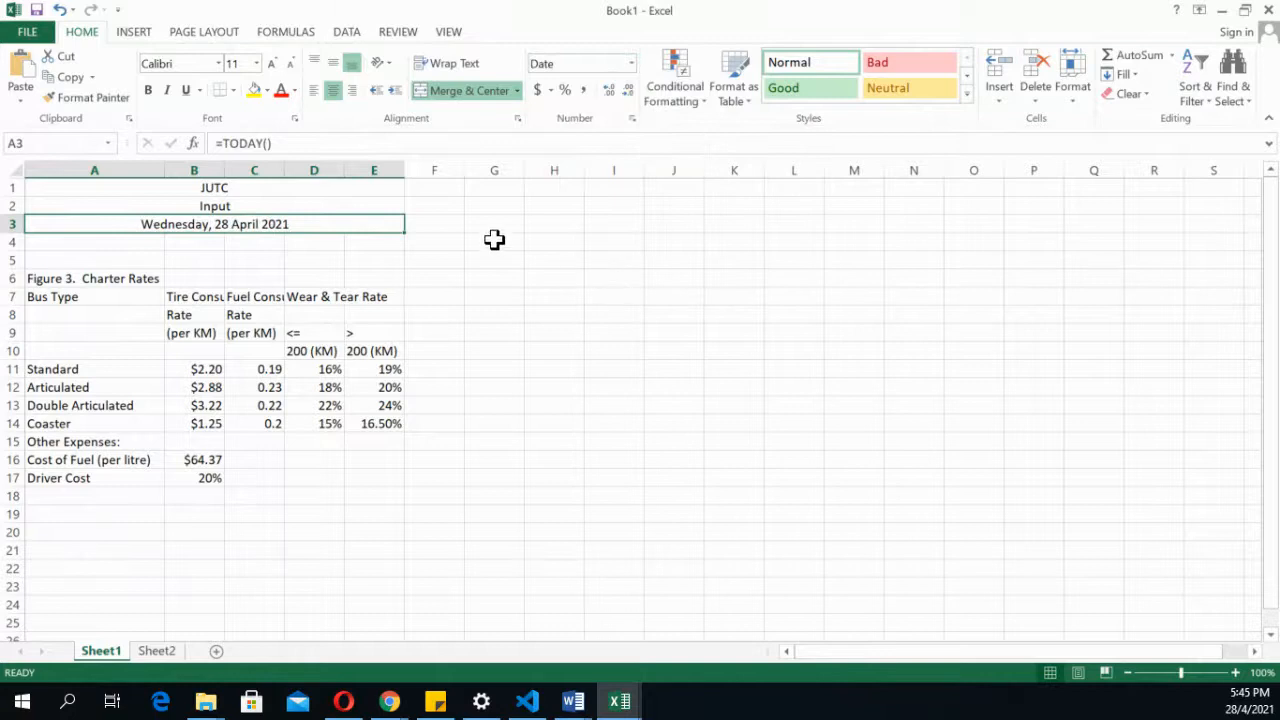
# Rename the Sheet1 worksheet as INPUT
pyautogui.moveTo(249, 187); pyautogui.dragTo(252, 224)
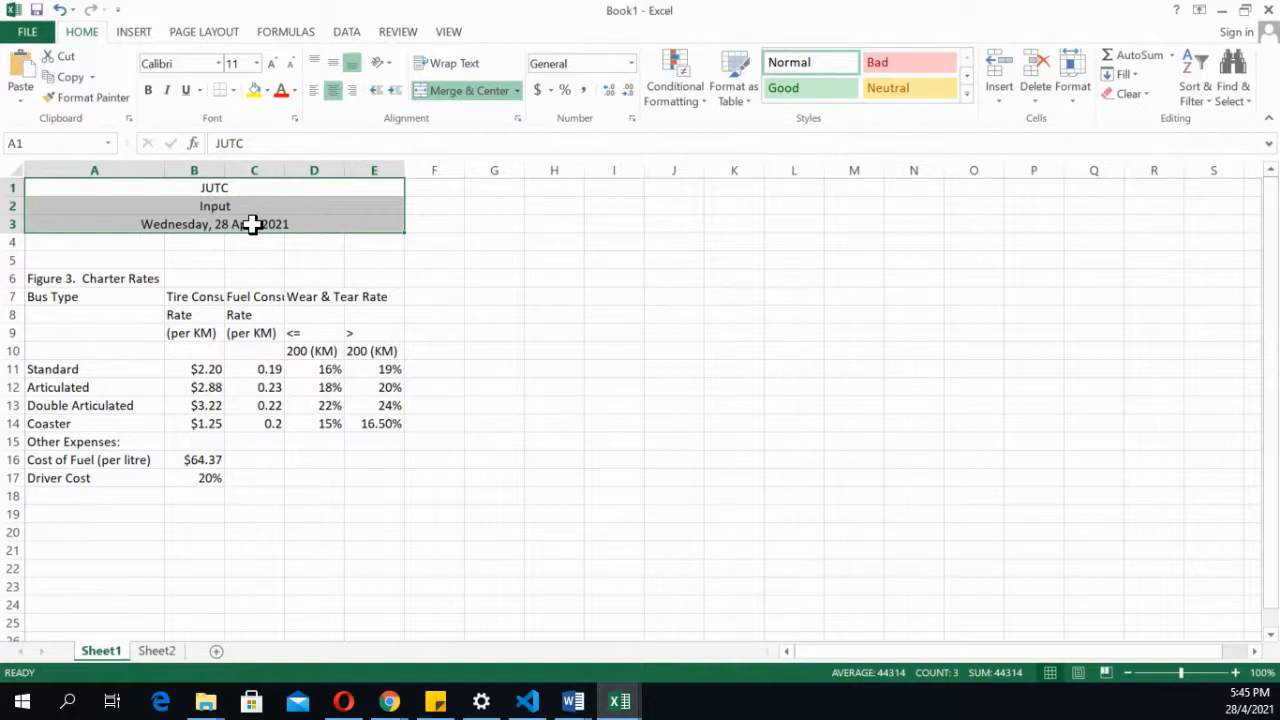
pyautogui.doubleClick(102, 651)
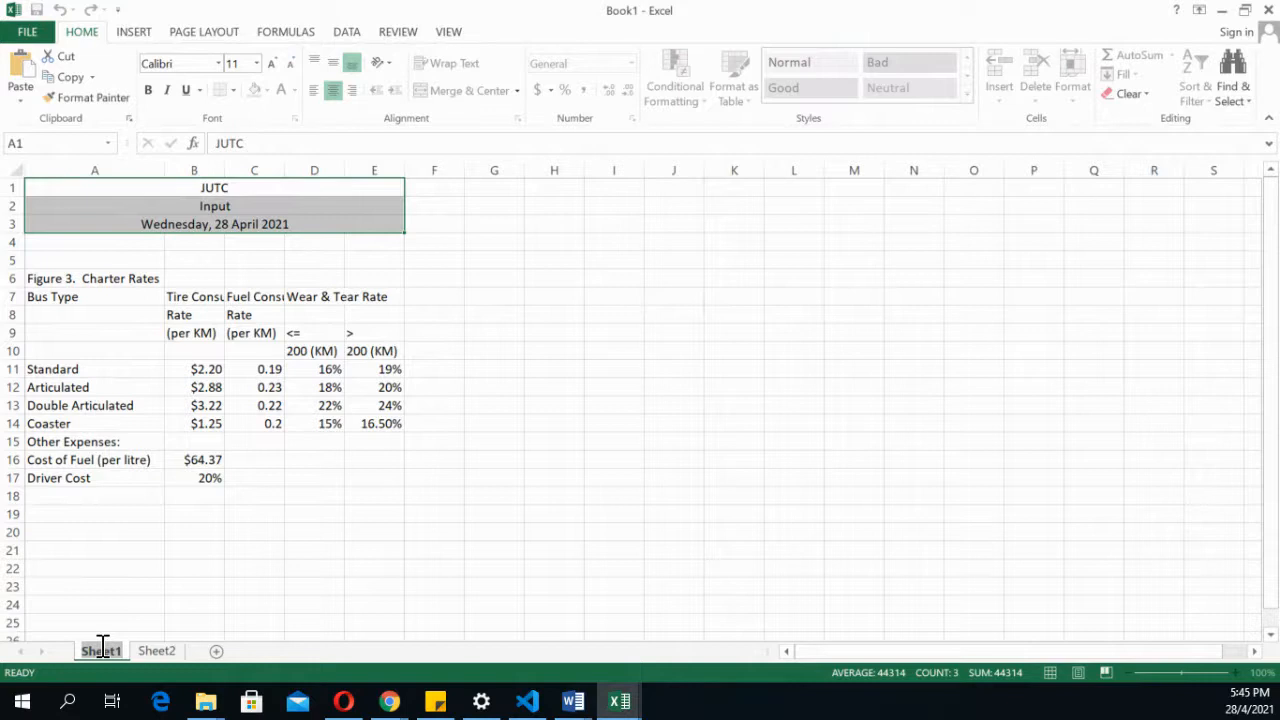
pyautogui.write('INPUT')
pyautogui.press('Return')
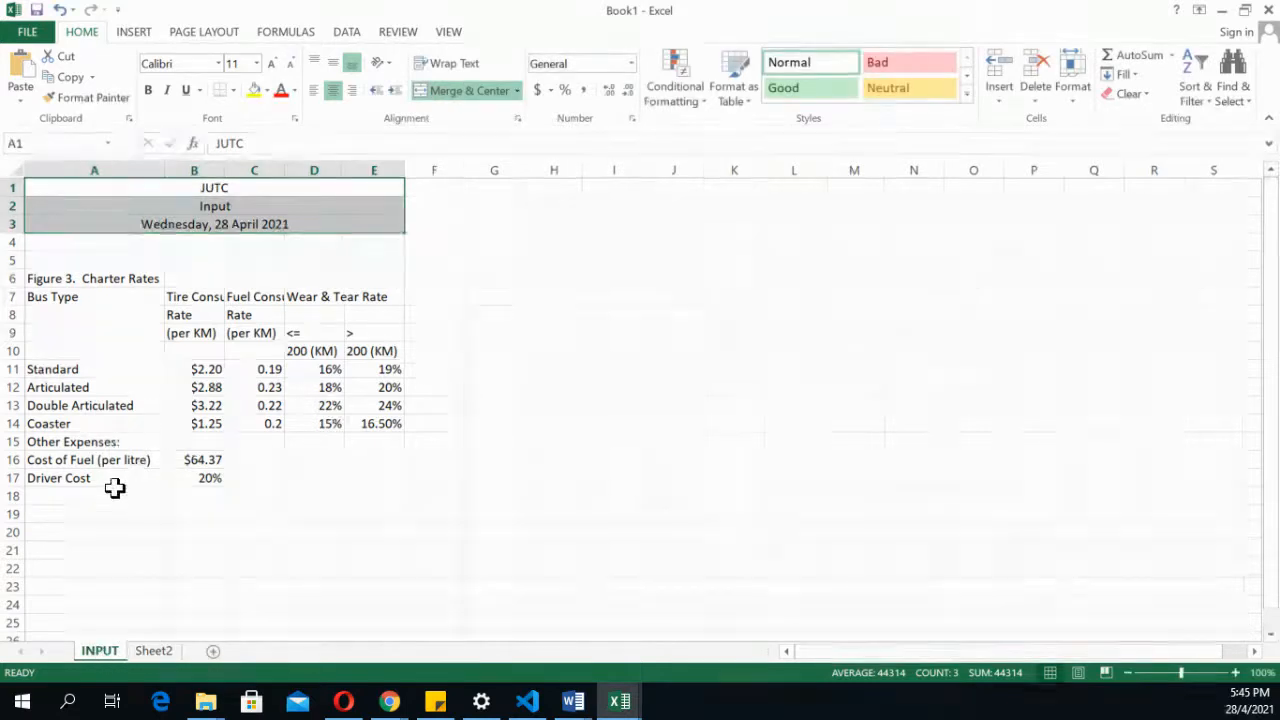
# Check the number formats of the fuel cost and driver cost in B16:B17
pyautogui.click(120, 546)
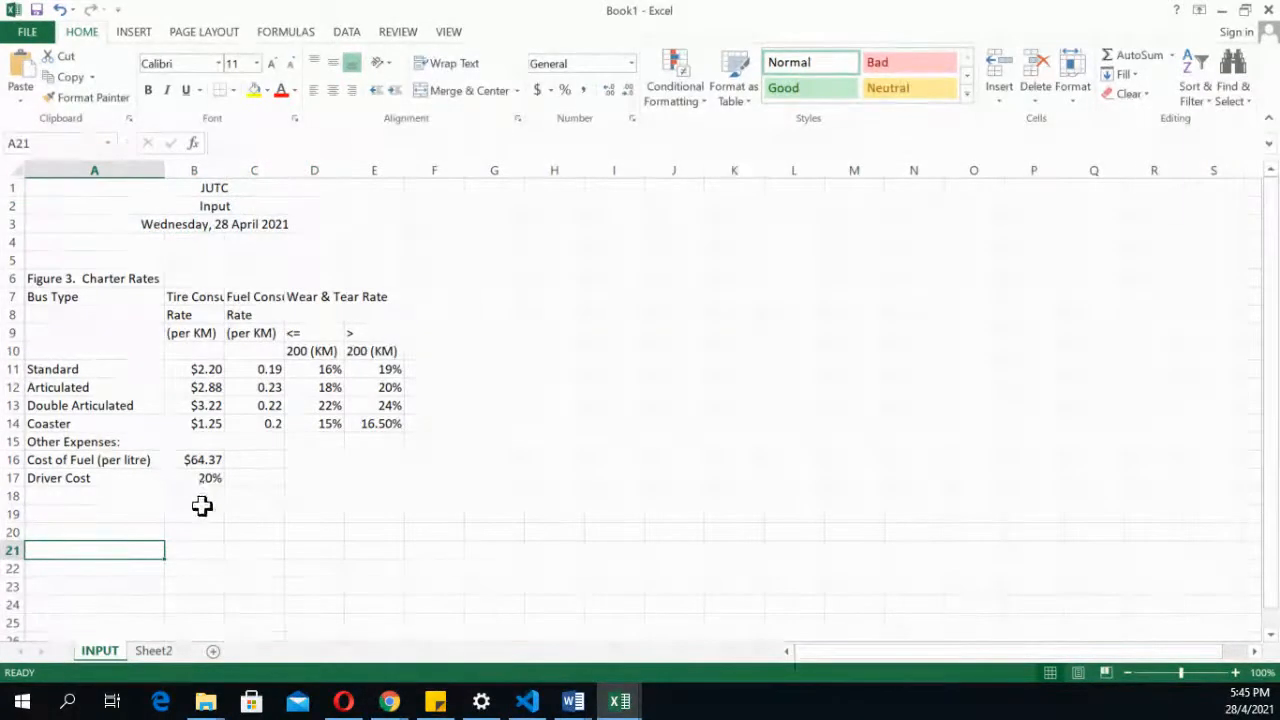
pyautogui.click(132, 513)
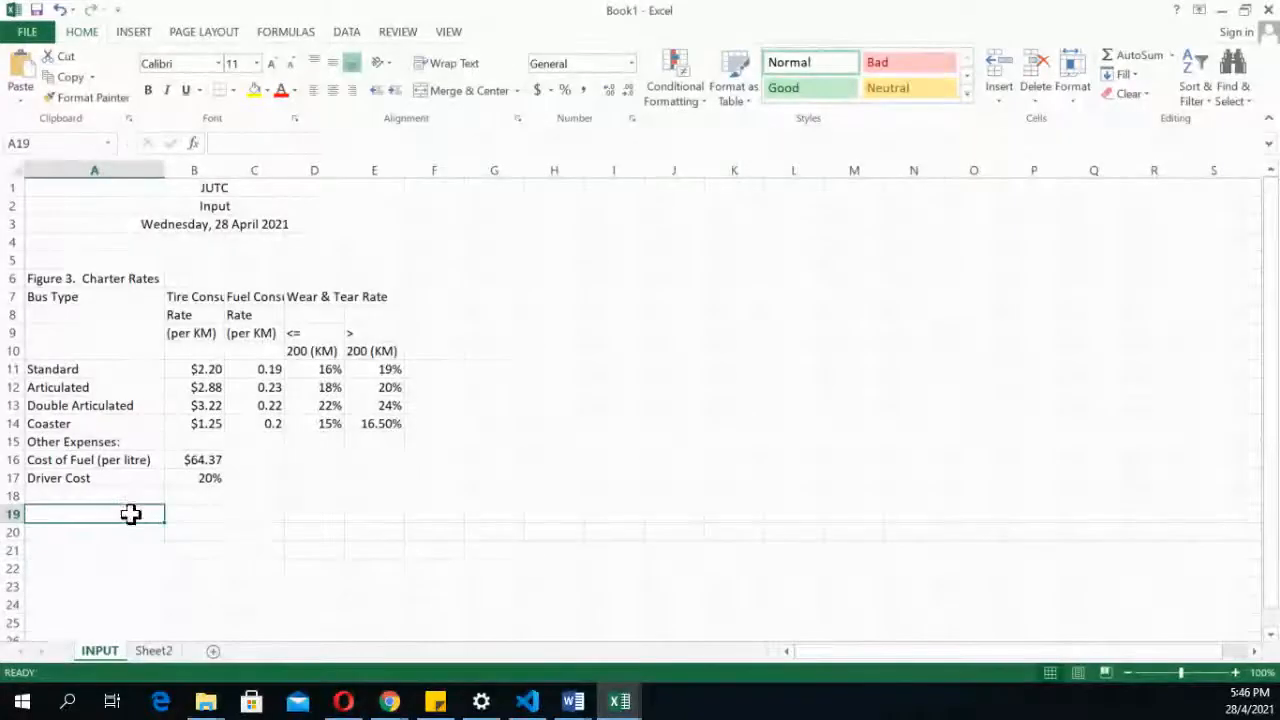
pyautogui.click(125, 463)
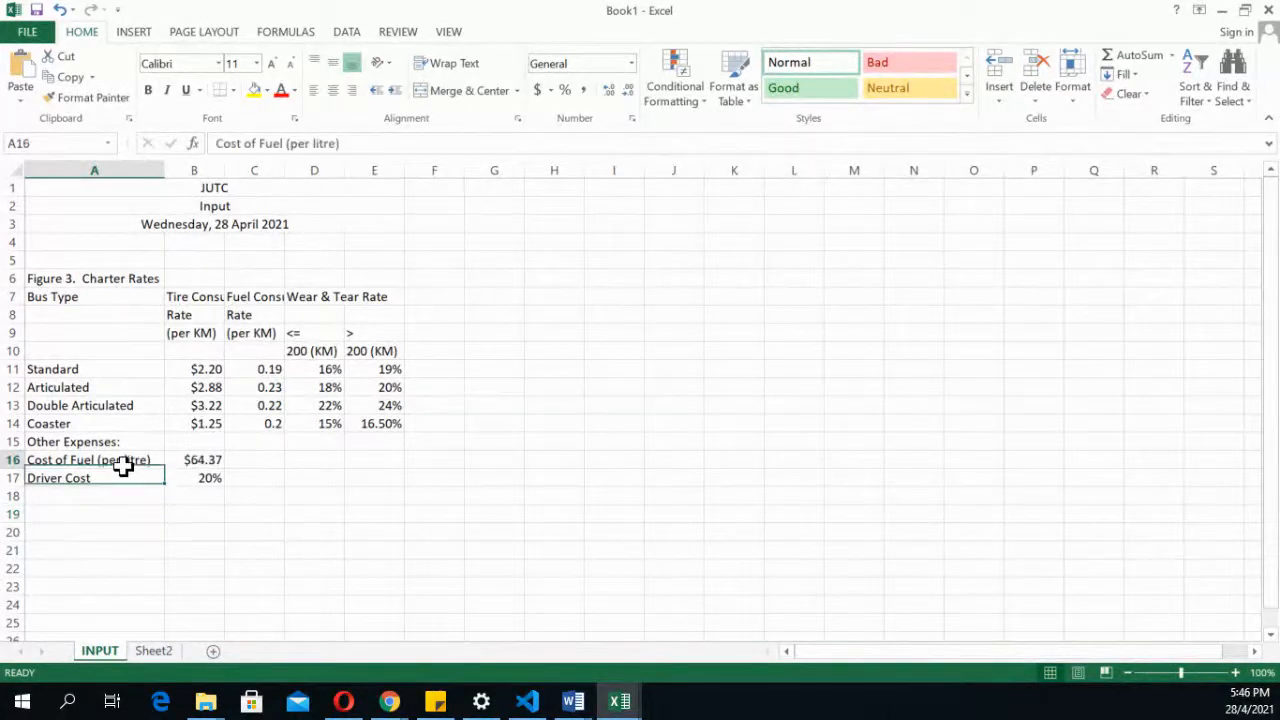
pyautogui.click(200, 462)
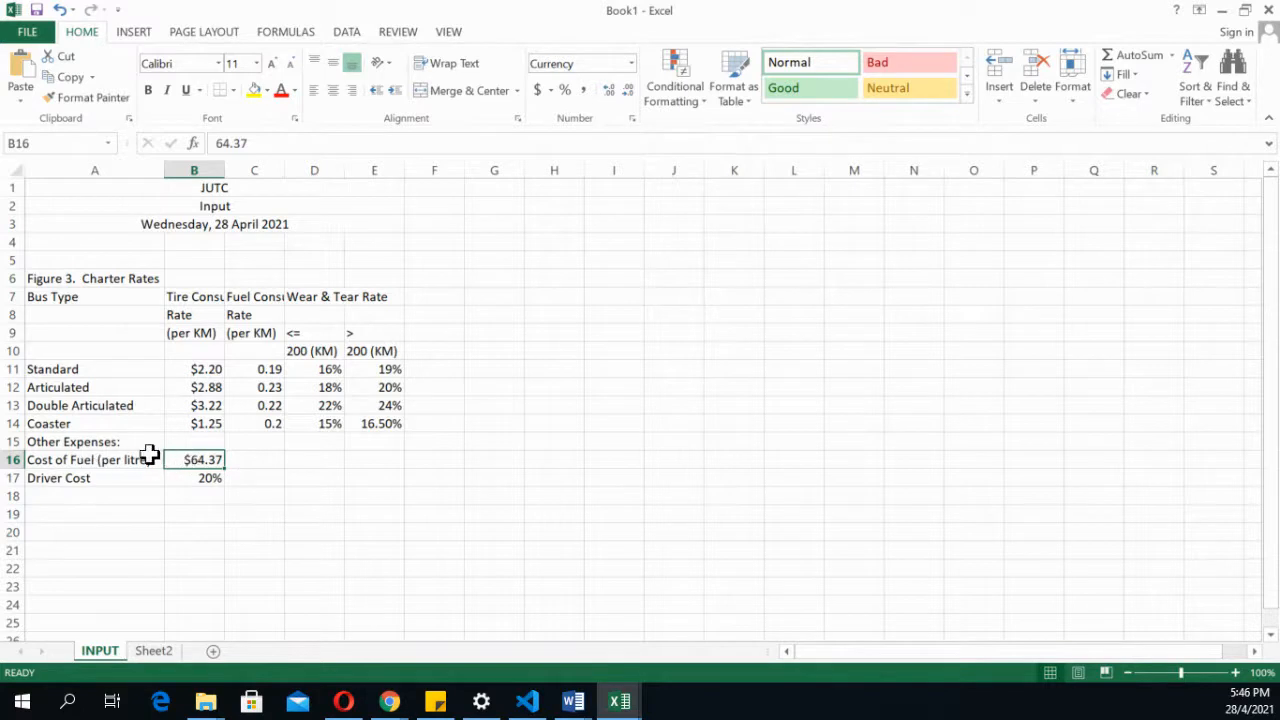
pyautogui.click(538, 91)
pyautogui.click(206, 480)
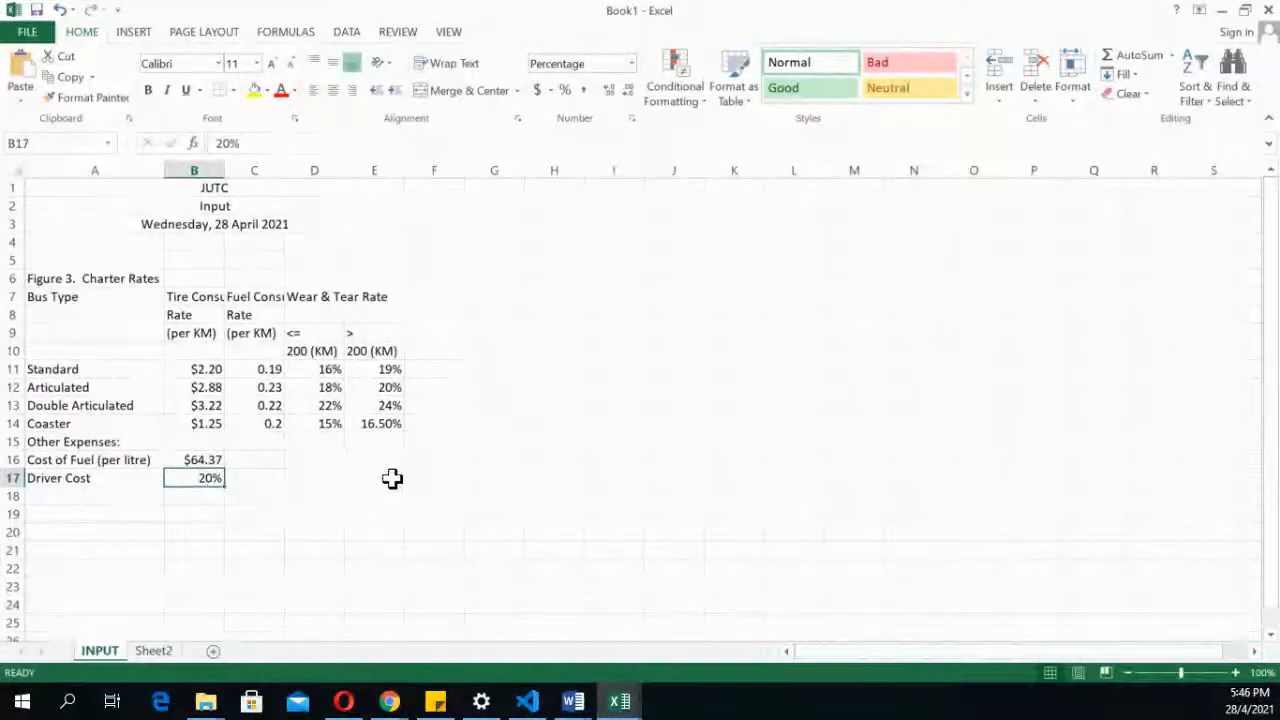
pyautogui.click(391, 490)
# Examine the number formats of the tire, fuel and wear and tear rates in B11:E14, and the table's layout down to Other Expenses
pyautogui.click(208, 373)
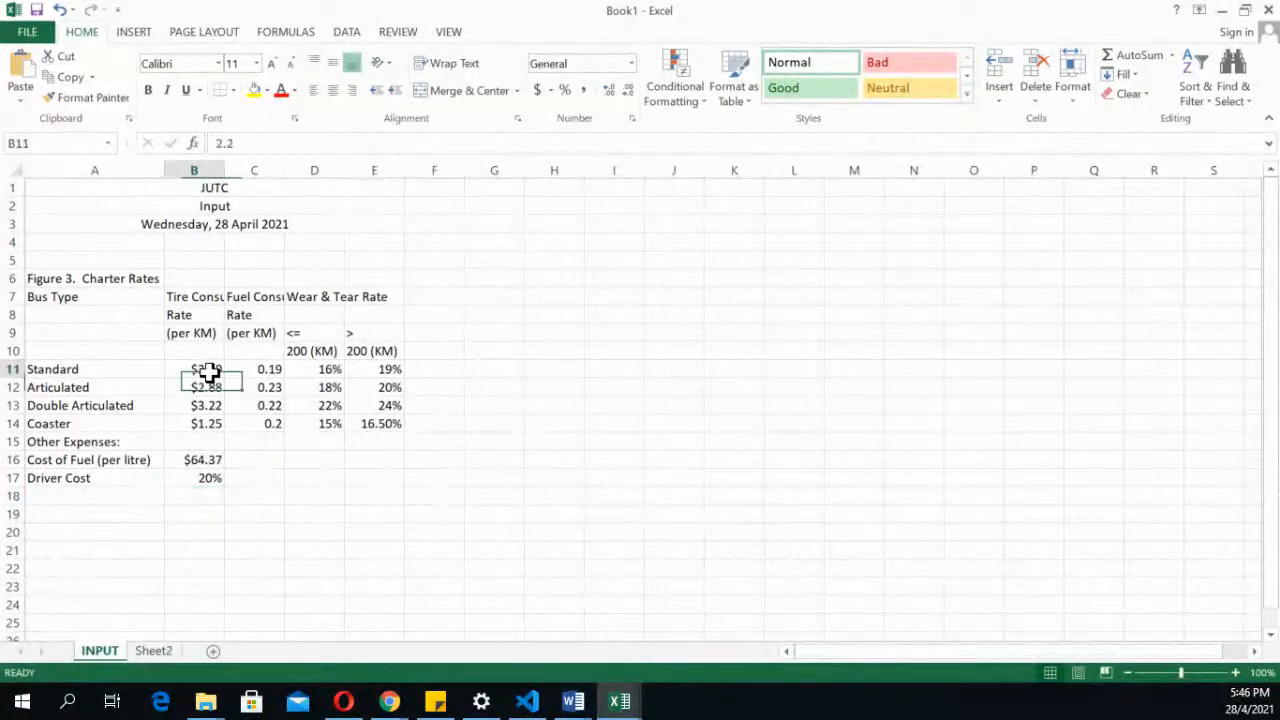
pyautogui.moveTo(208, 373); pyautogui.dragTo(283, 431)
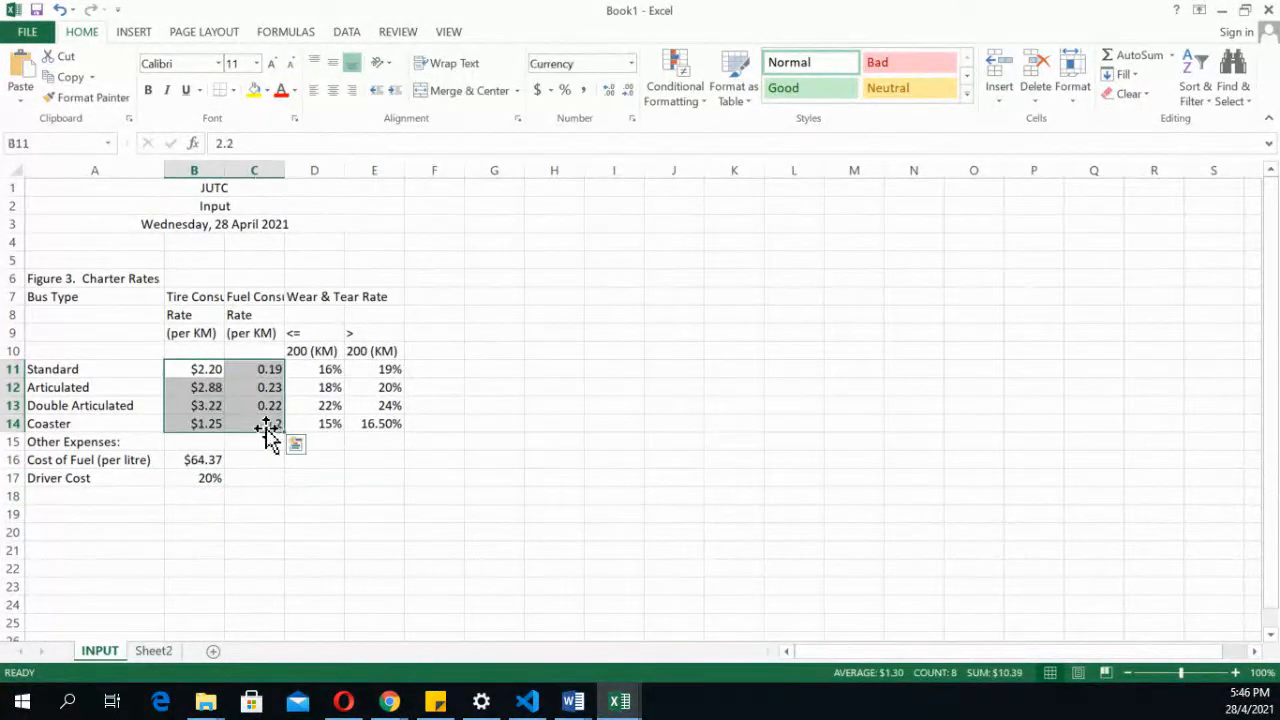
pyautogui.click(198, 371)
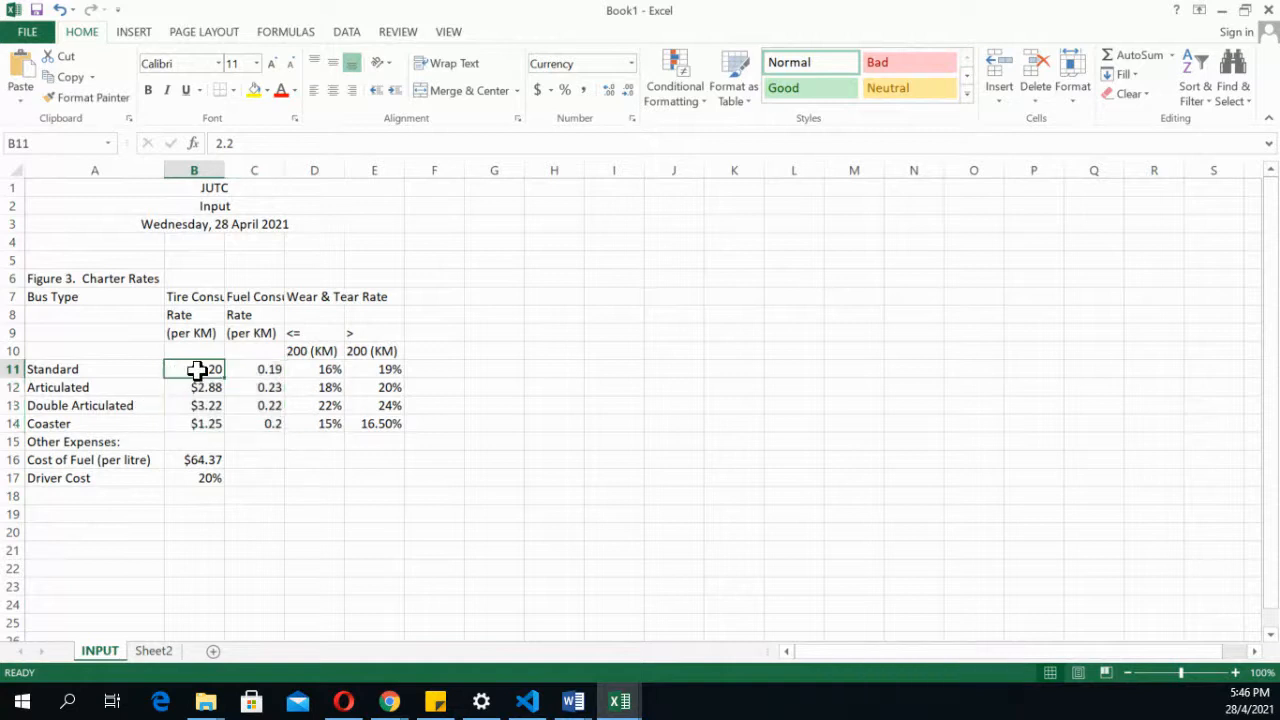
pyautogui.moveTo(198, 371); pyautogui.dragTo(200, 426)
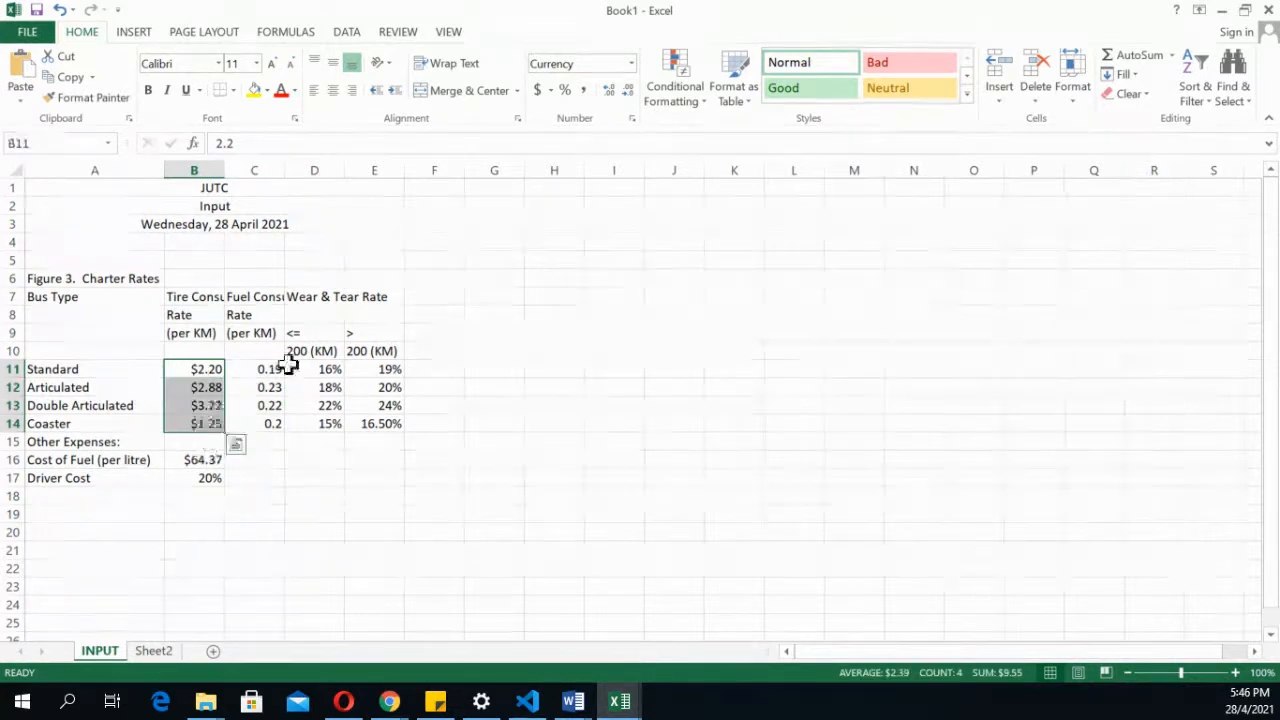
pyautogui.moveTo(268, 369); pyautogui.dragTo(268, 424)
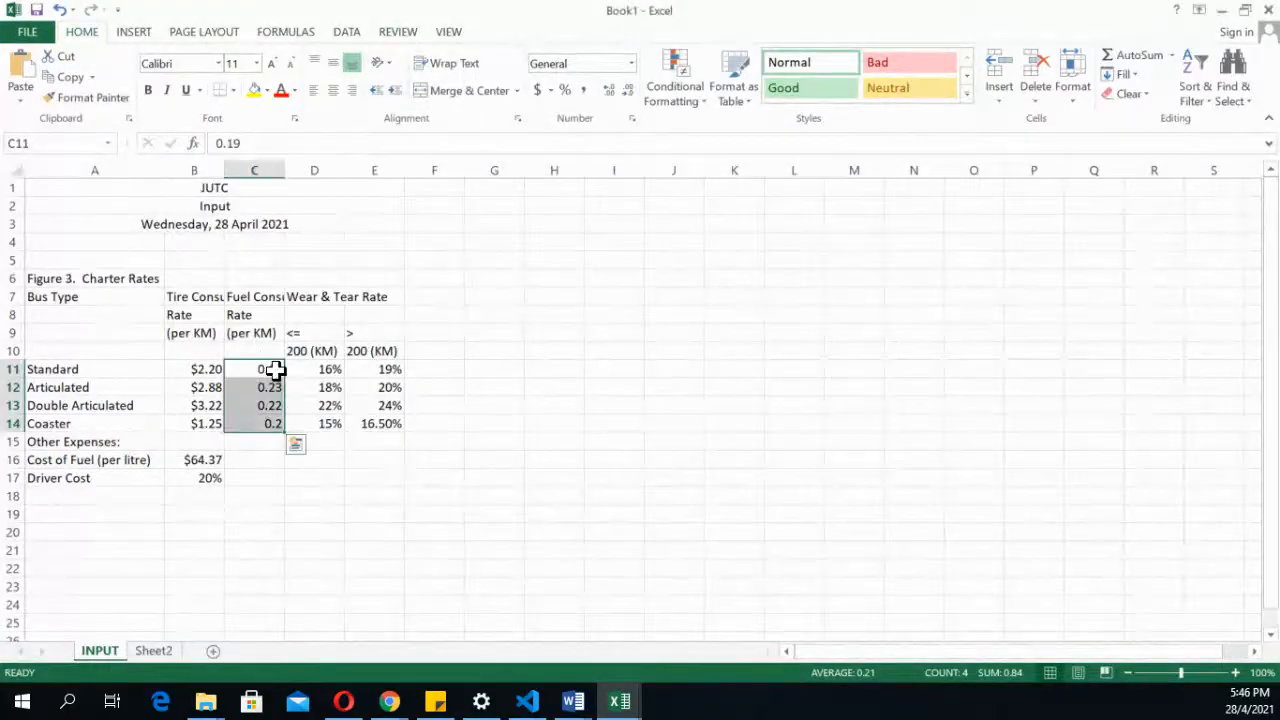
pyautogui.click(275, 370)
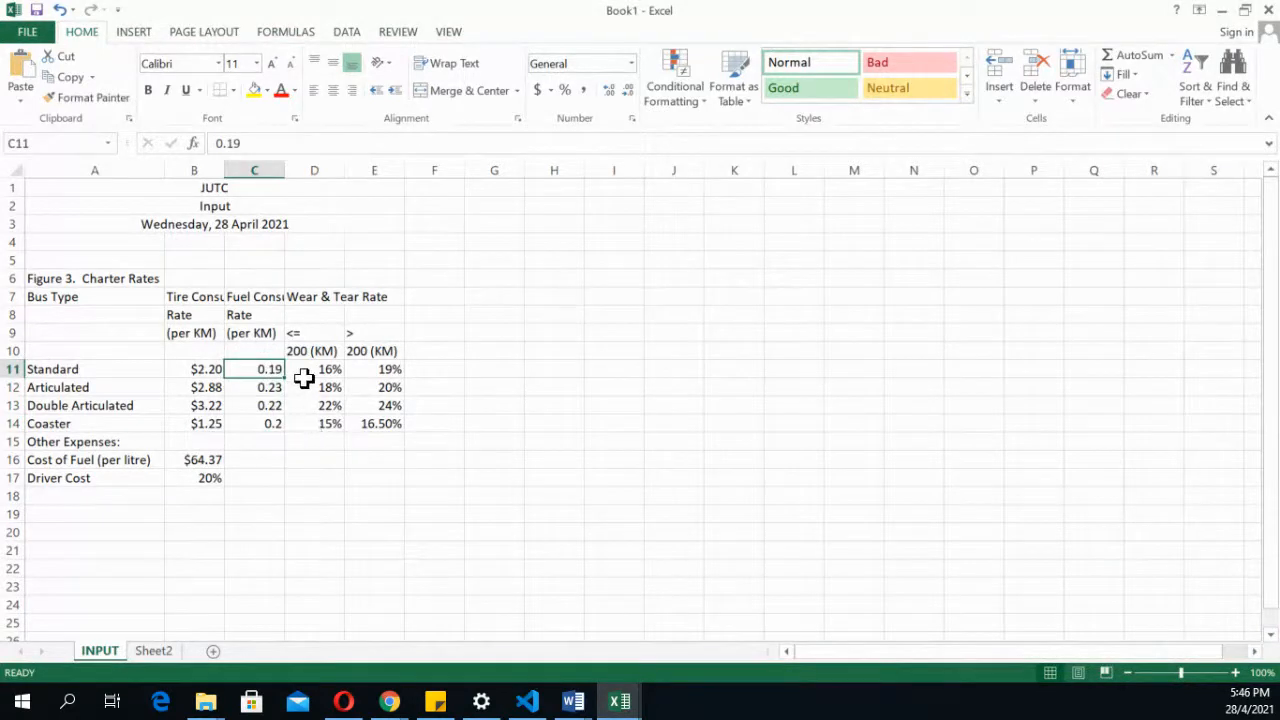
pyautogui.moveTo(307, 369); pyautogui.dragTo(366, 426)
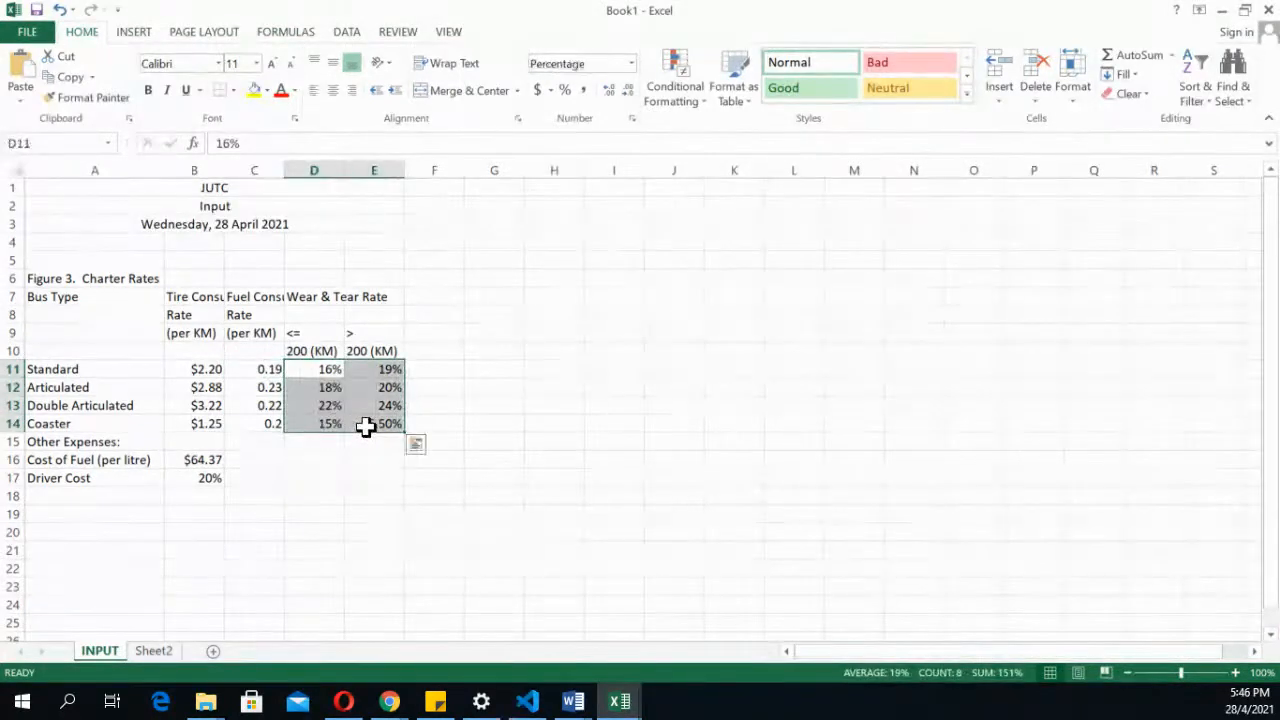
pyautogui.click(360, 477)
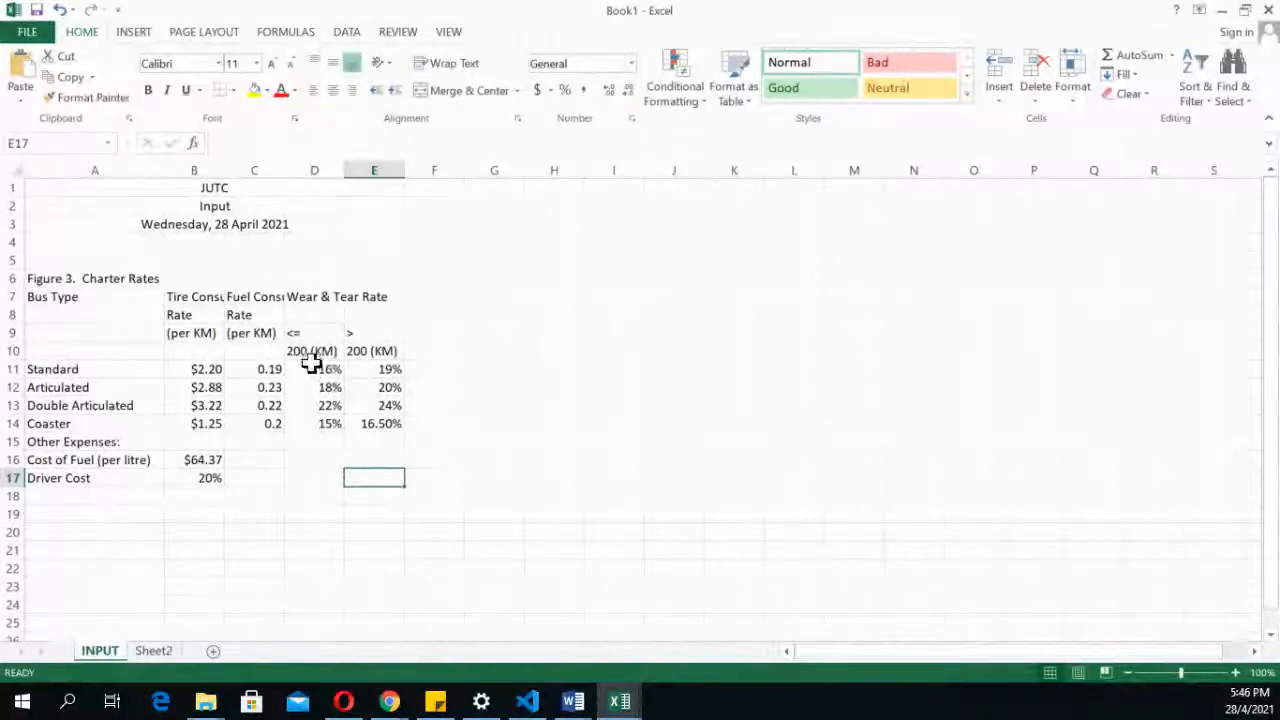
pyautogui.moveTo(312, 369); pyautogui.dragTo(392, 424)
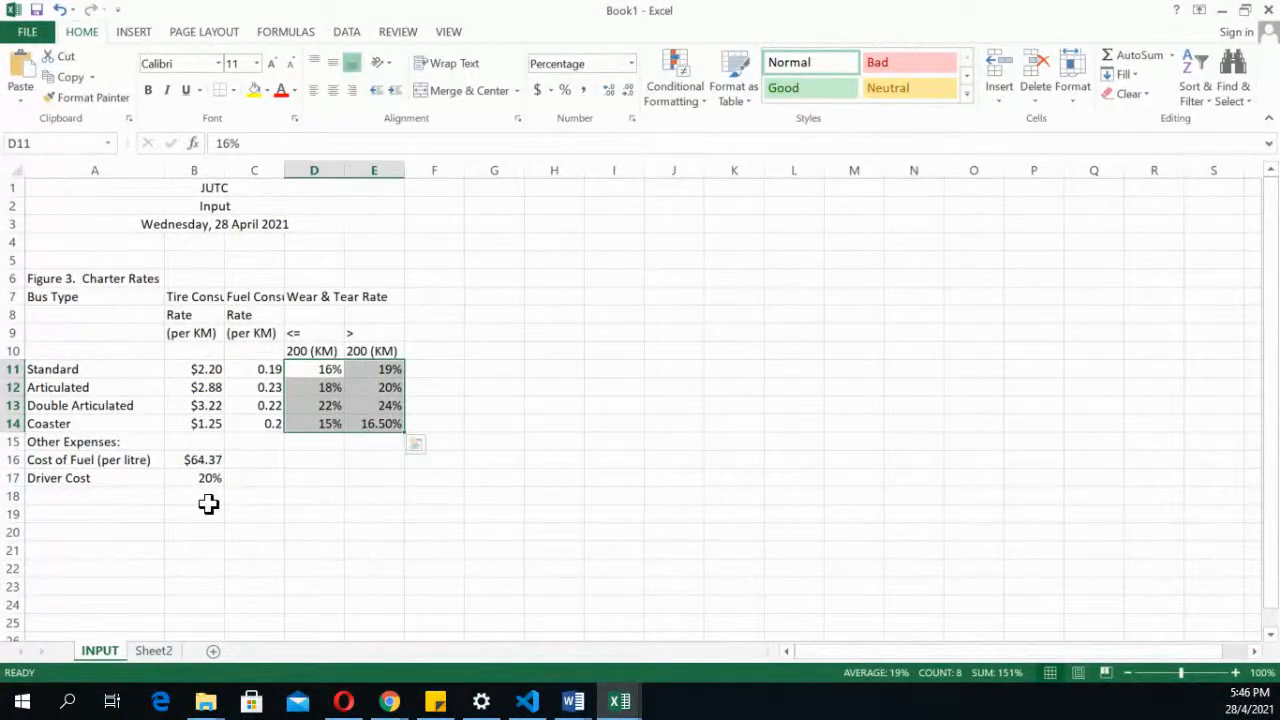
pyautogui.click(92, 500)
pyautogui.click(73, 479)
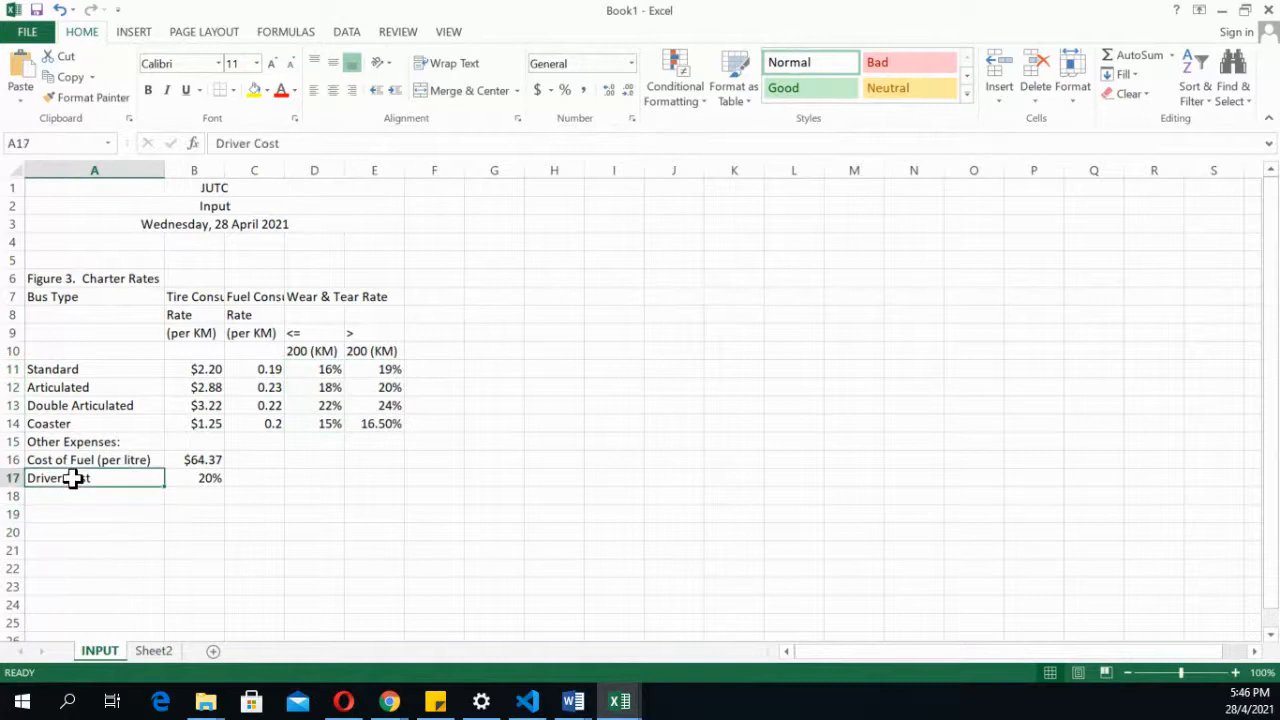
pyautogui.click(74, 455)
pyautogui.moveTo(77, 443); pyautogui.dragTo(373, 294)
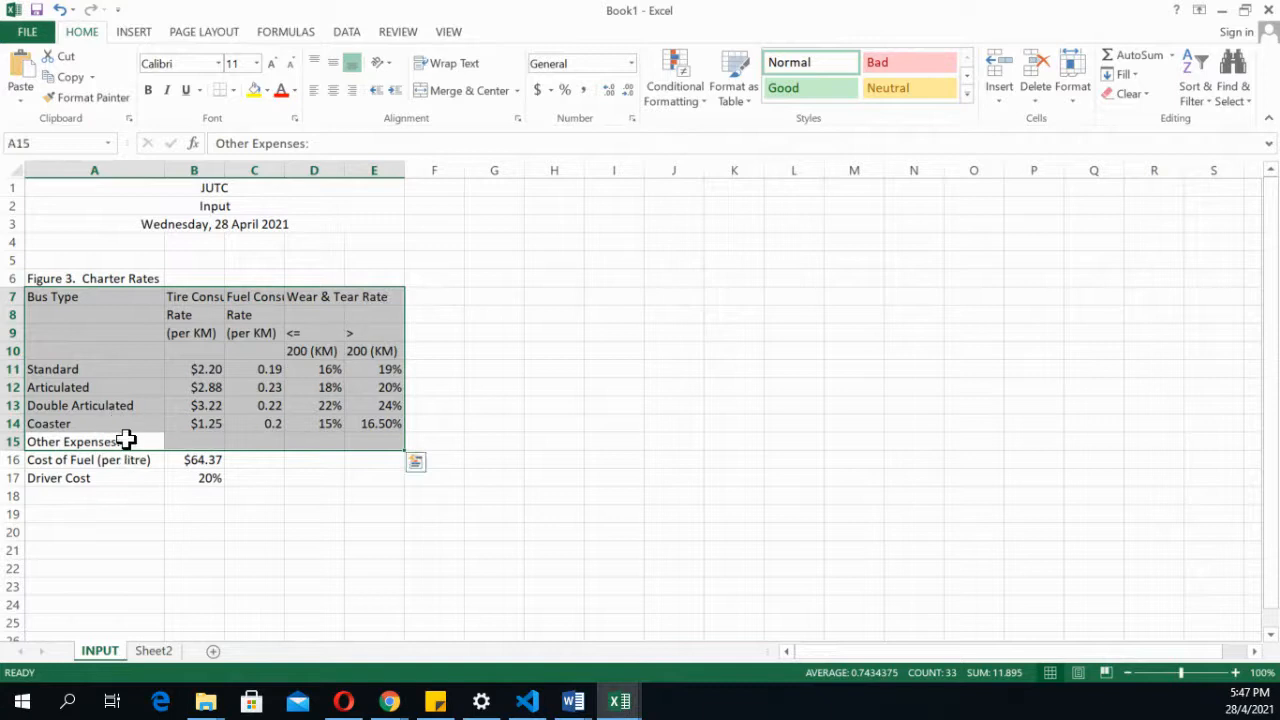
# Add a Surcharge row below Driver Cost, with the label in A18 and 12% in B18
pyautogui.click(62, 511)
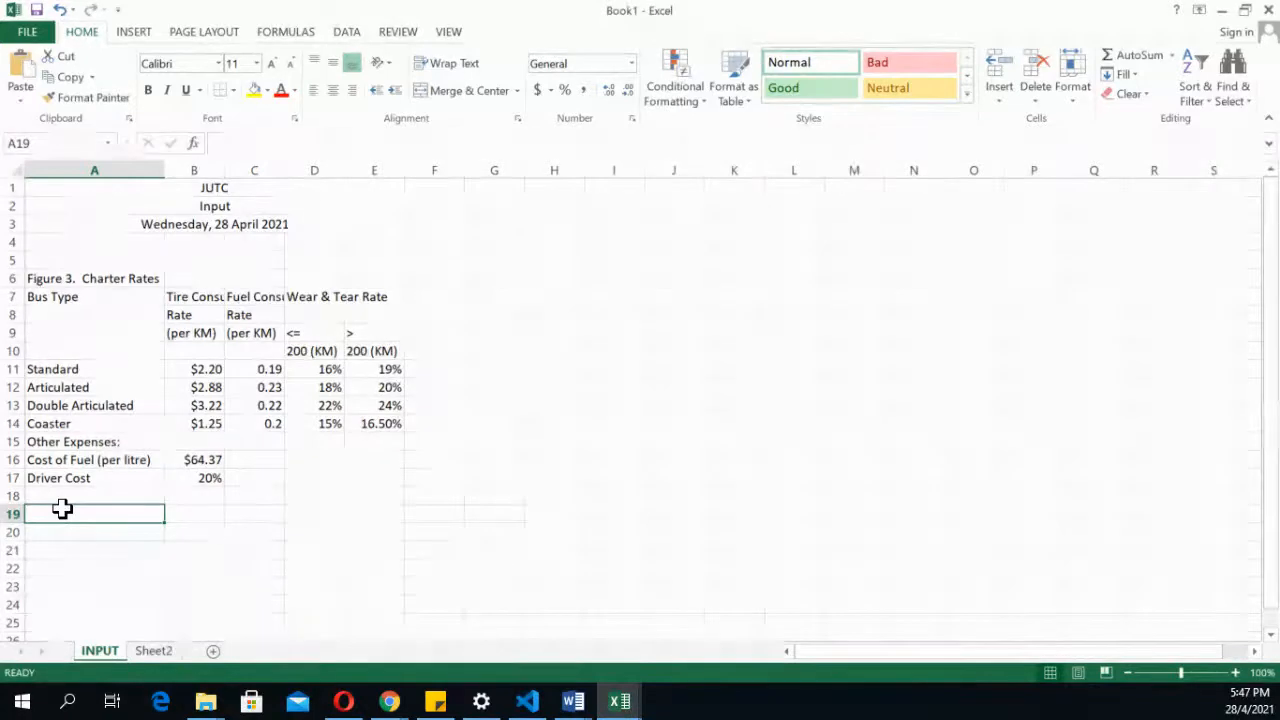
pyautogui.press('Up')
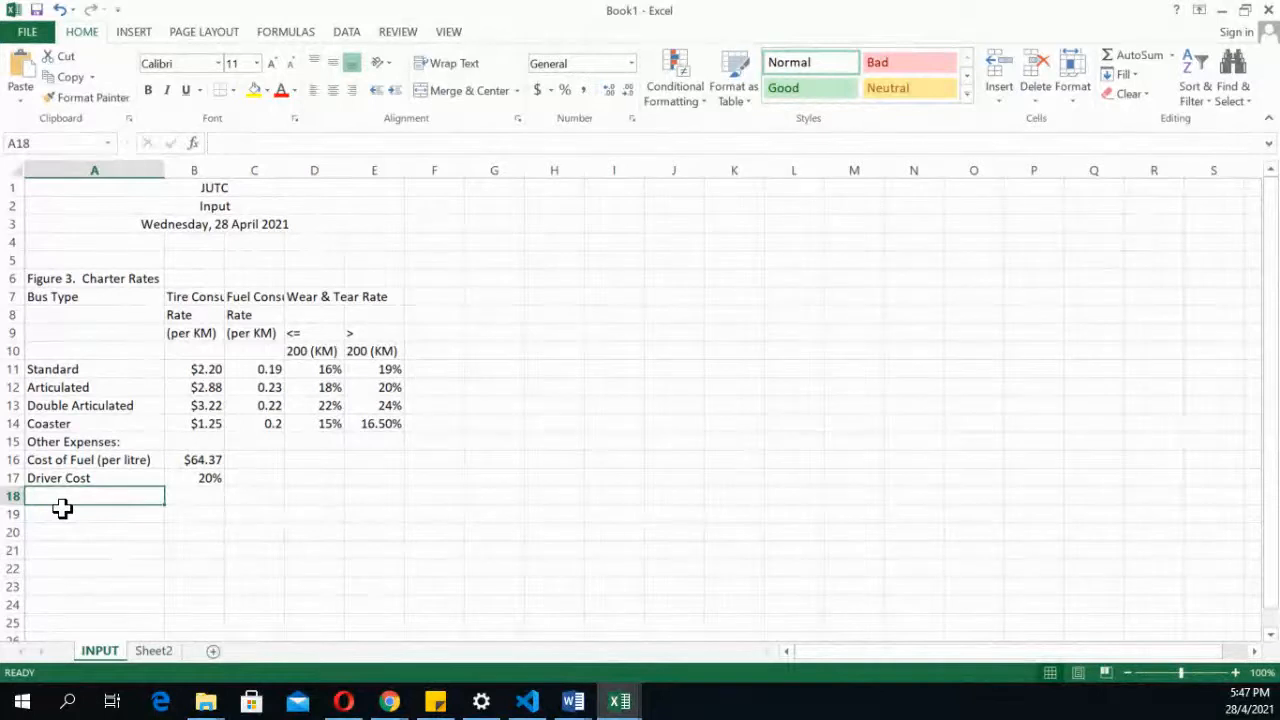
pyautogui.click(62, 509)
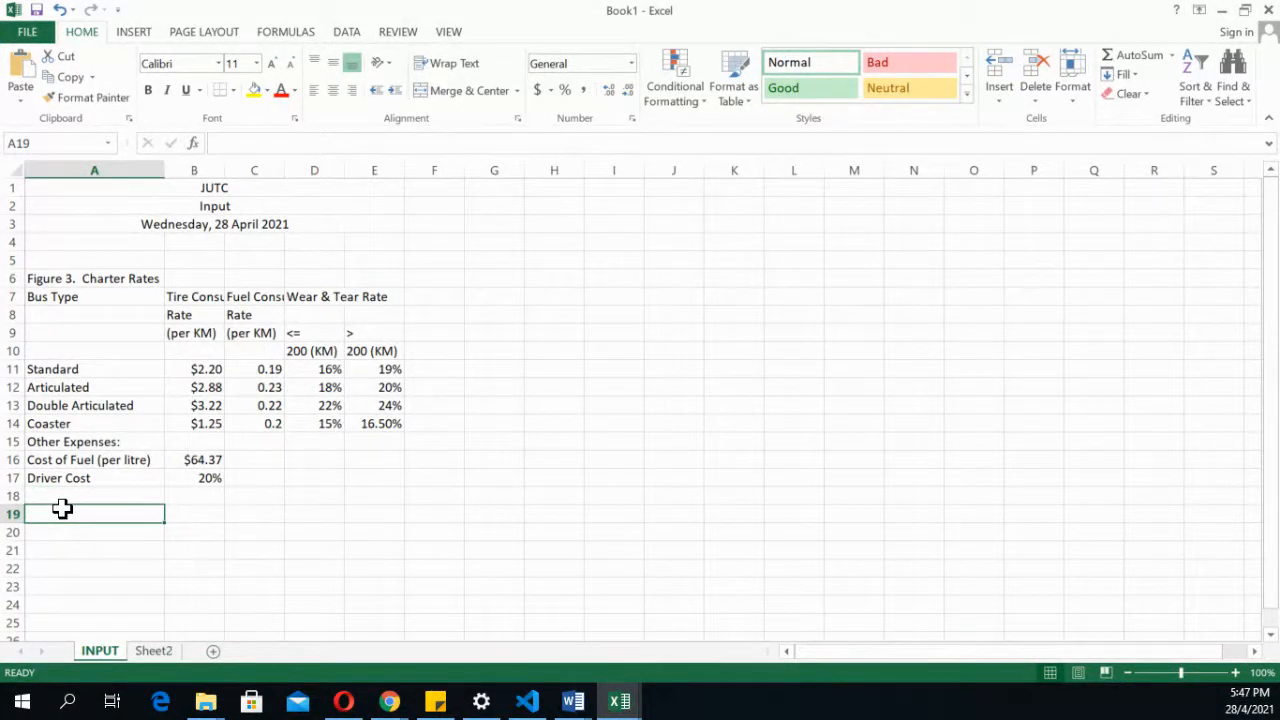
pyautogui.press('Up')
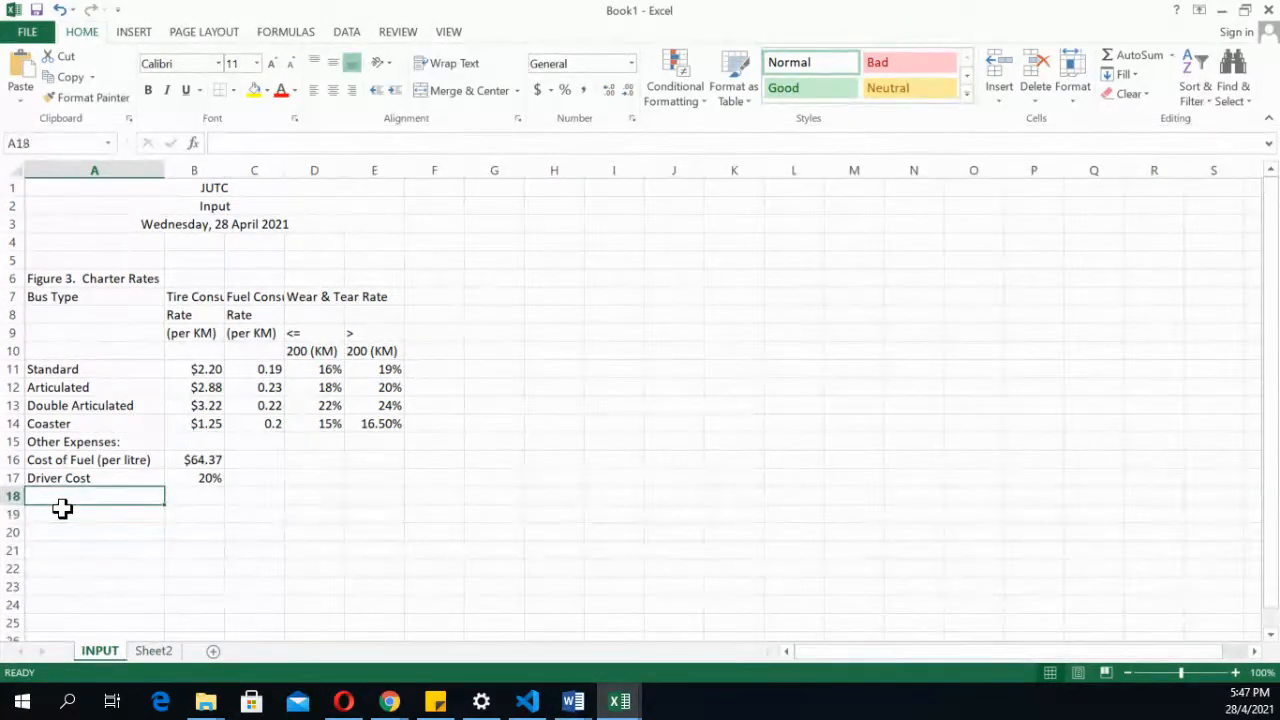
pyautogui.write('Surcha')
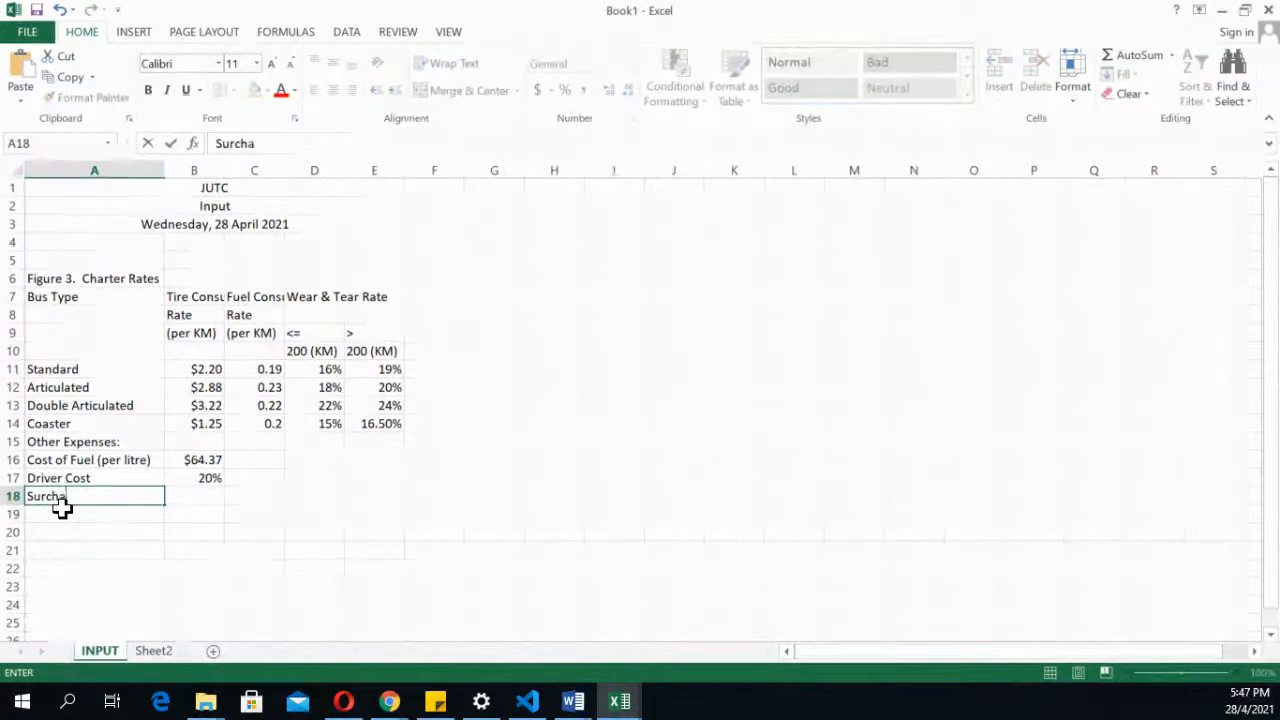
pyautogui.write('rg')
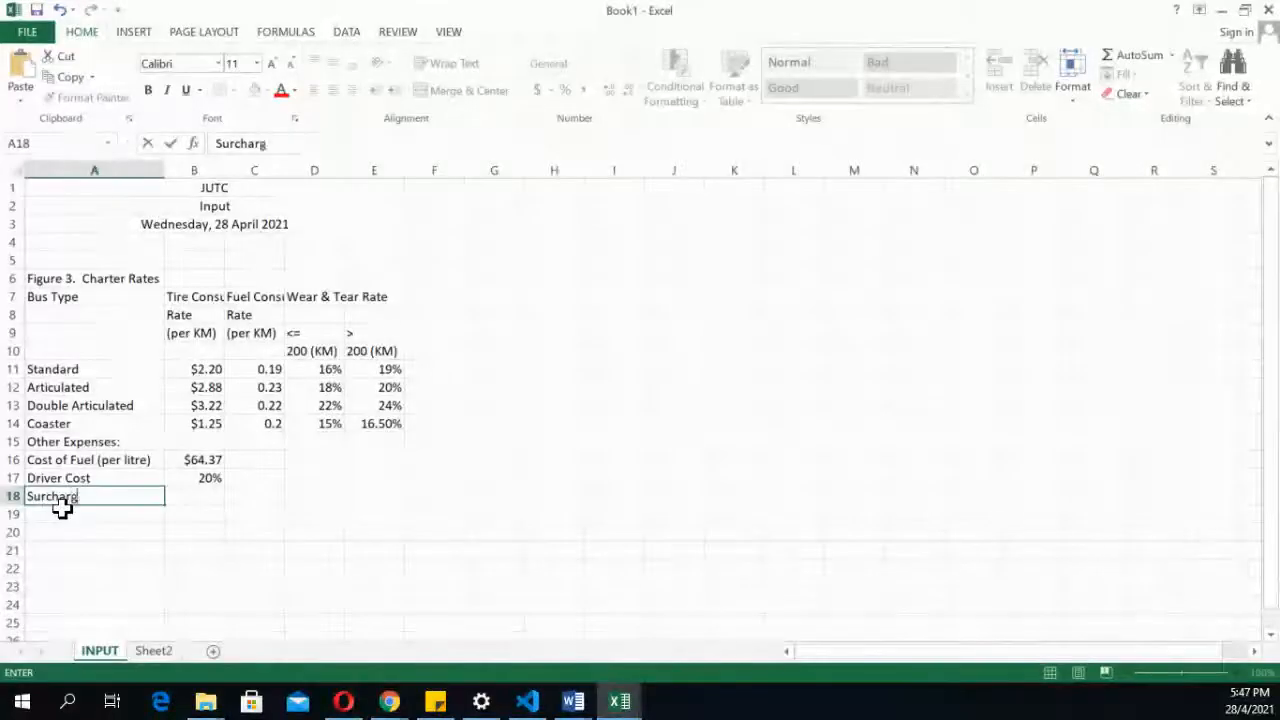
pyautogui.write('e')
pyautogui.press('Tab')
pyautogui.write('1')
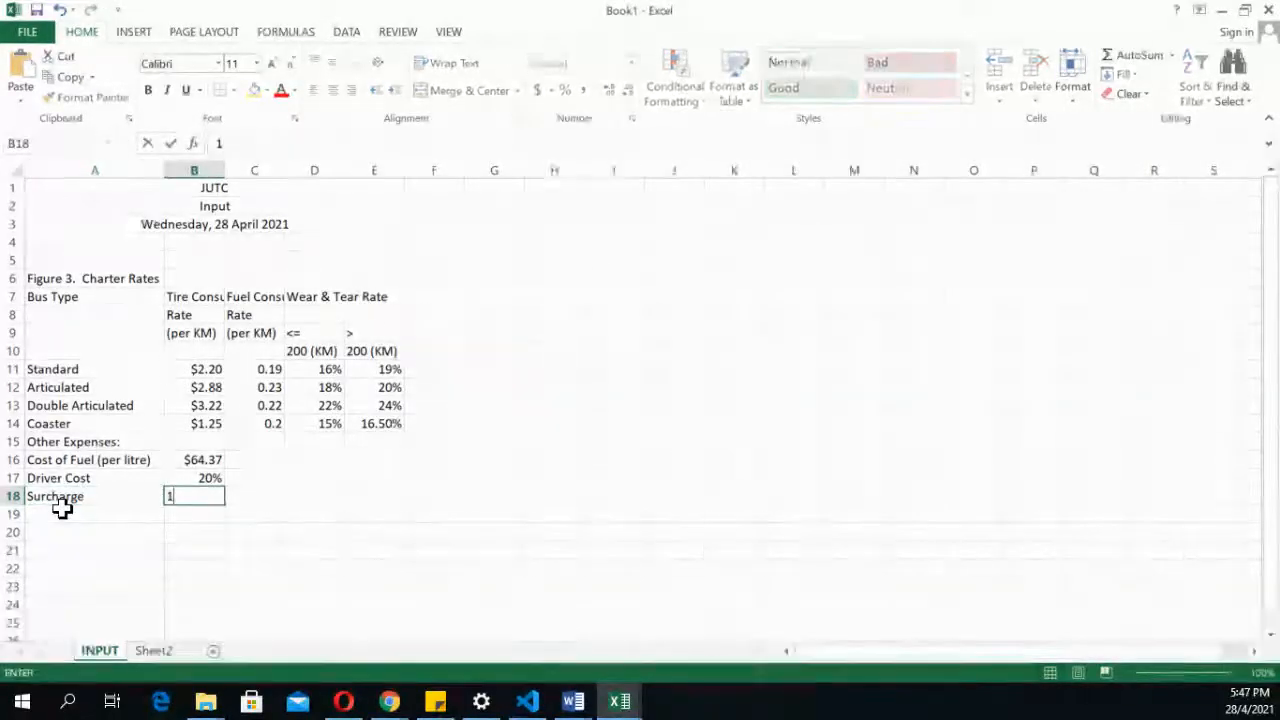
pyautogui.write('2%')
pyautogui.press('Return')
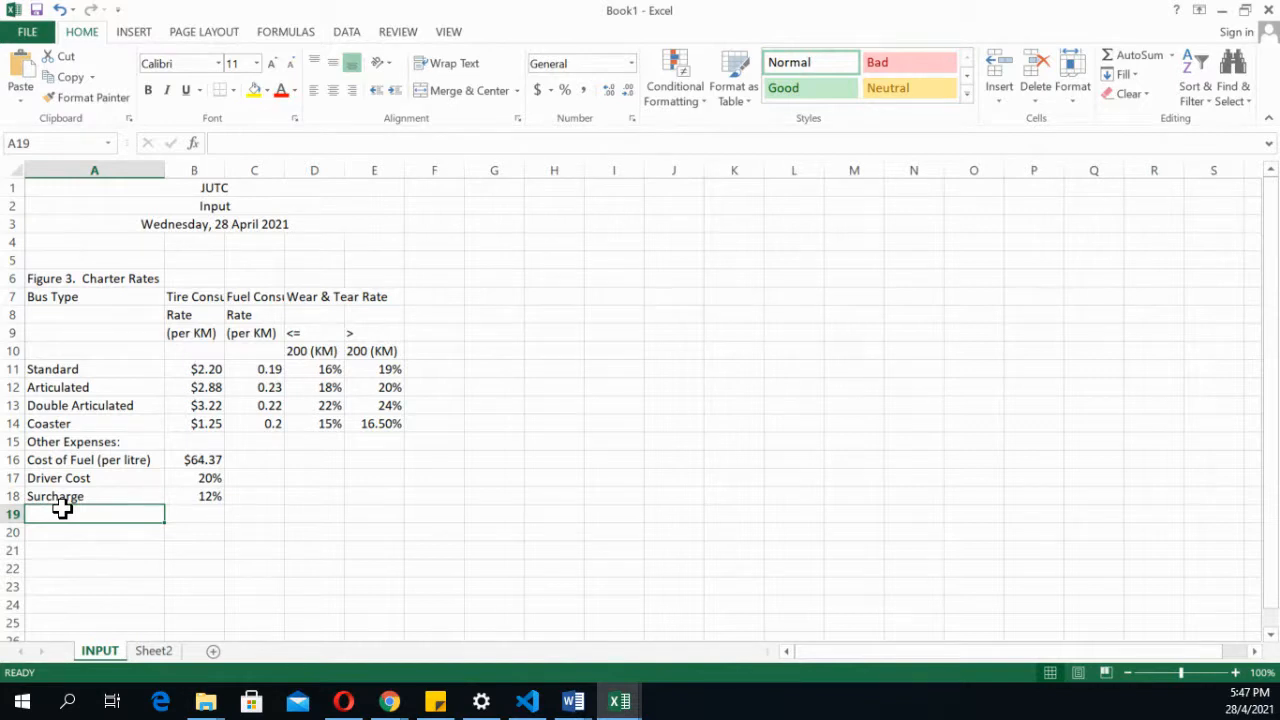
# Add a Minimum Requirement row below Surcharge, with the label in A19 and 55% in B19
pyautogui.write('Minimum Requirement')
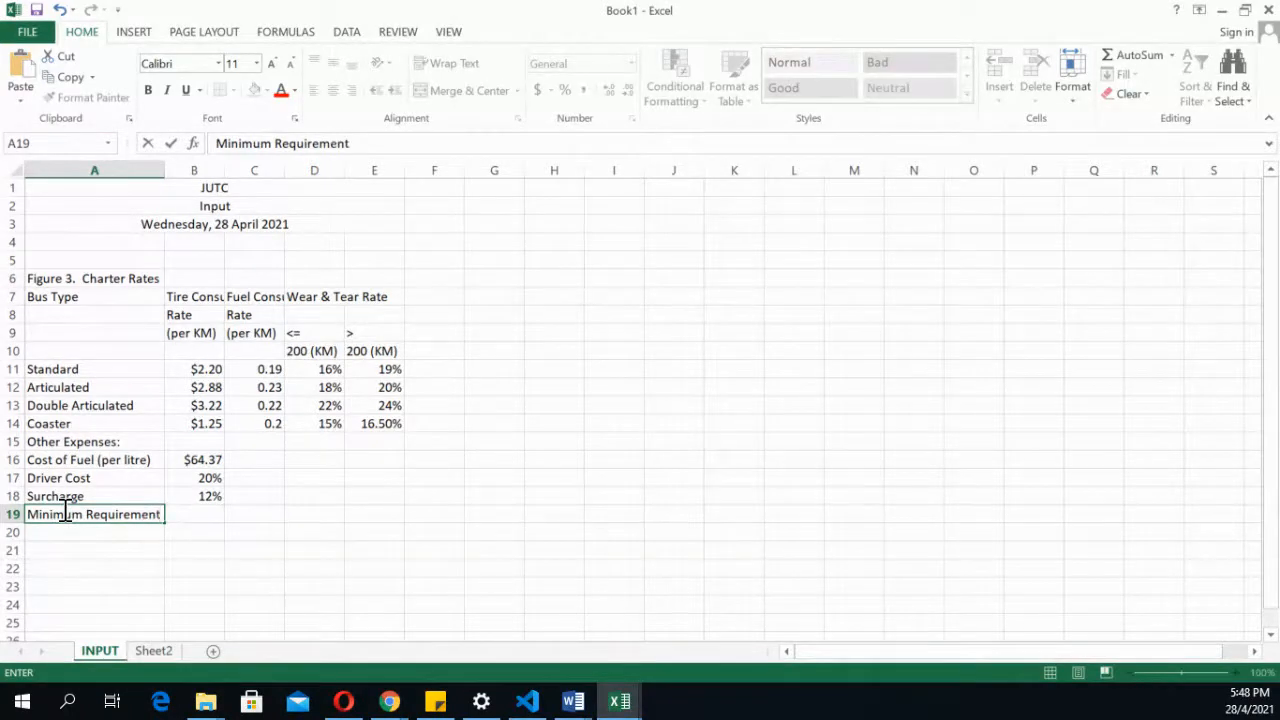
pyautogui.press('Tab')
pyautogui.write('.')
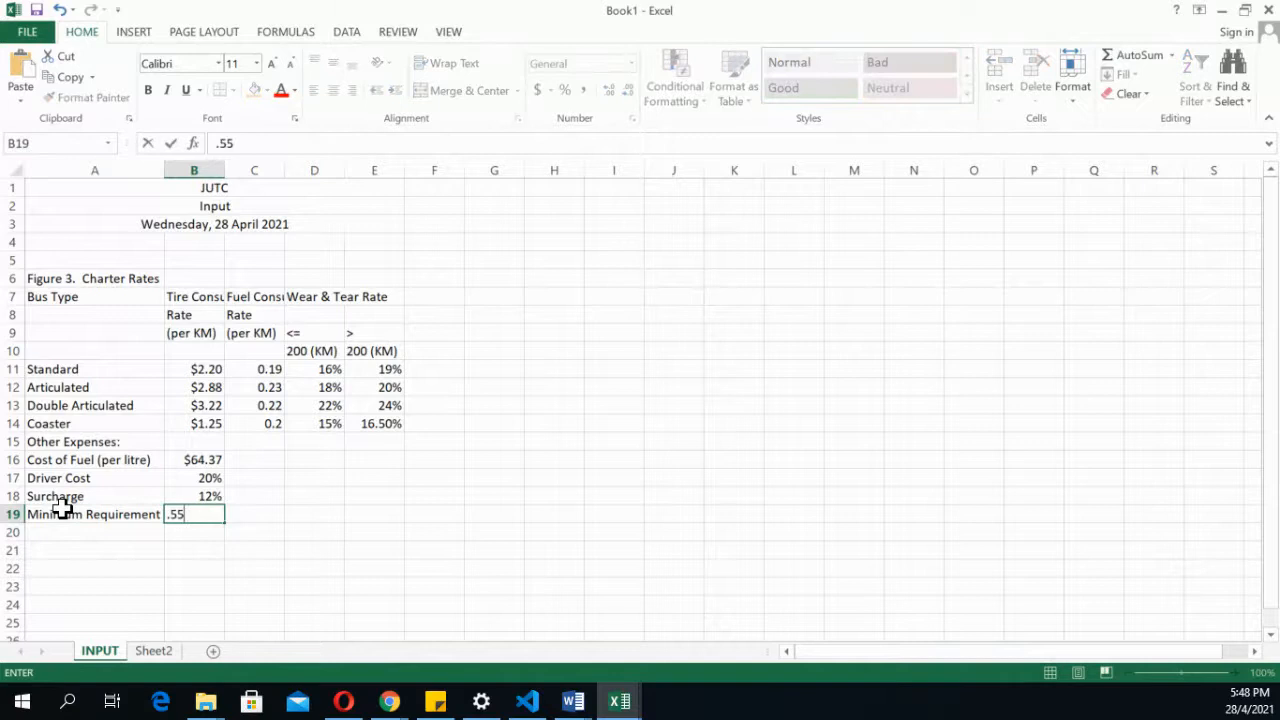
pyautogui.press('Return')
pyautogui.press('Up')
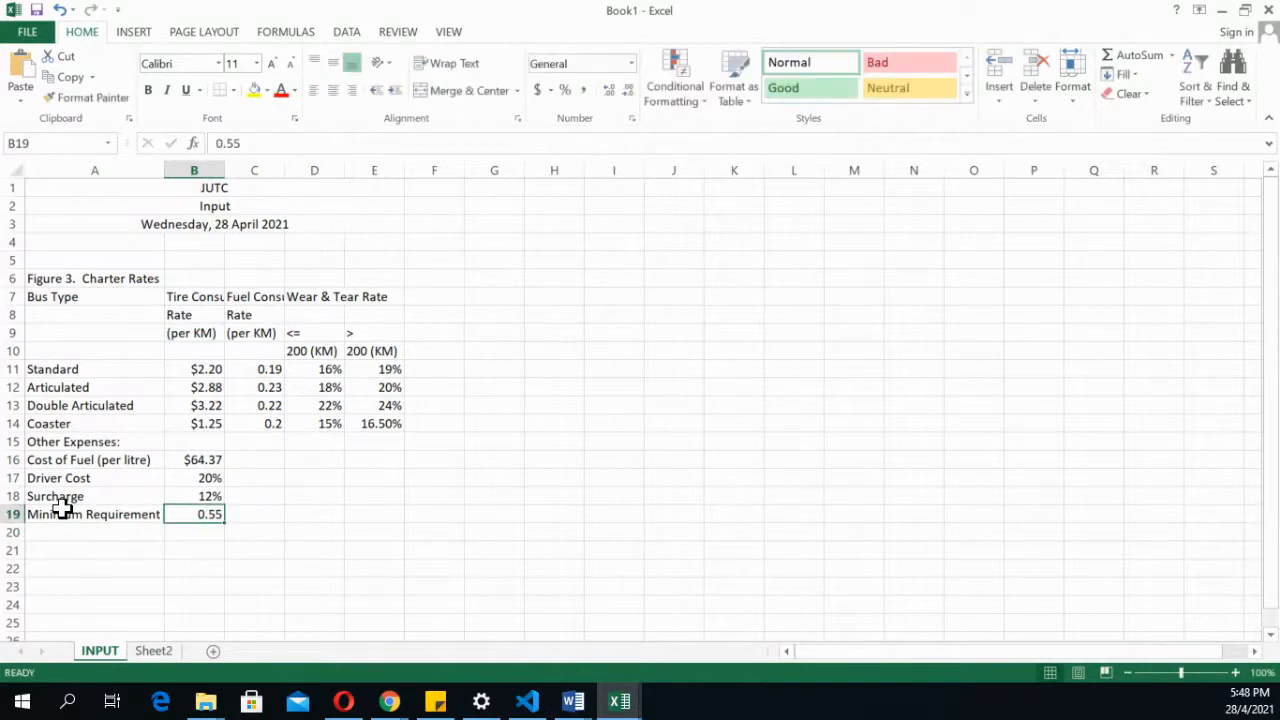
pyautogui.click(565, 88)
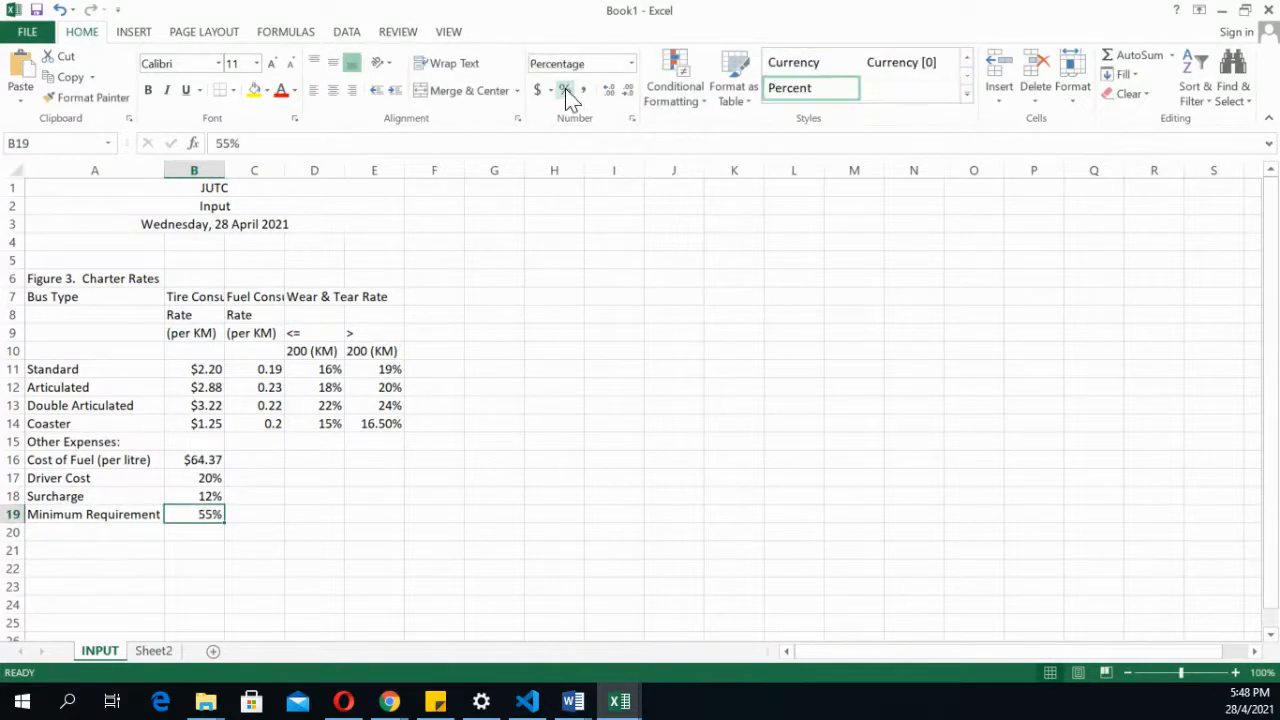
pyautogui.click(356, 544)
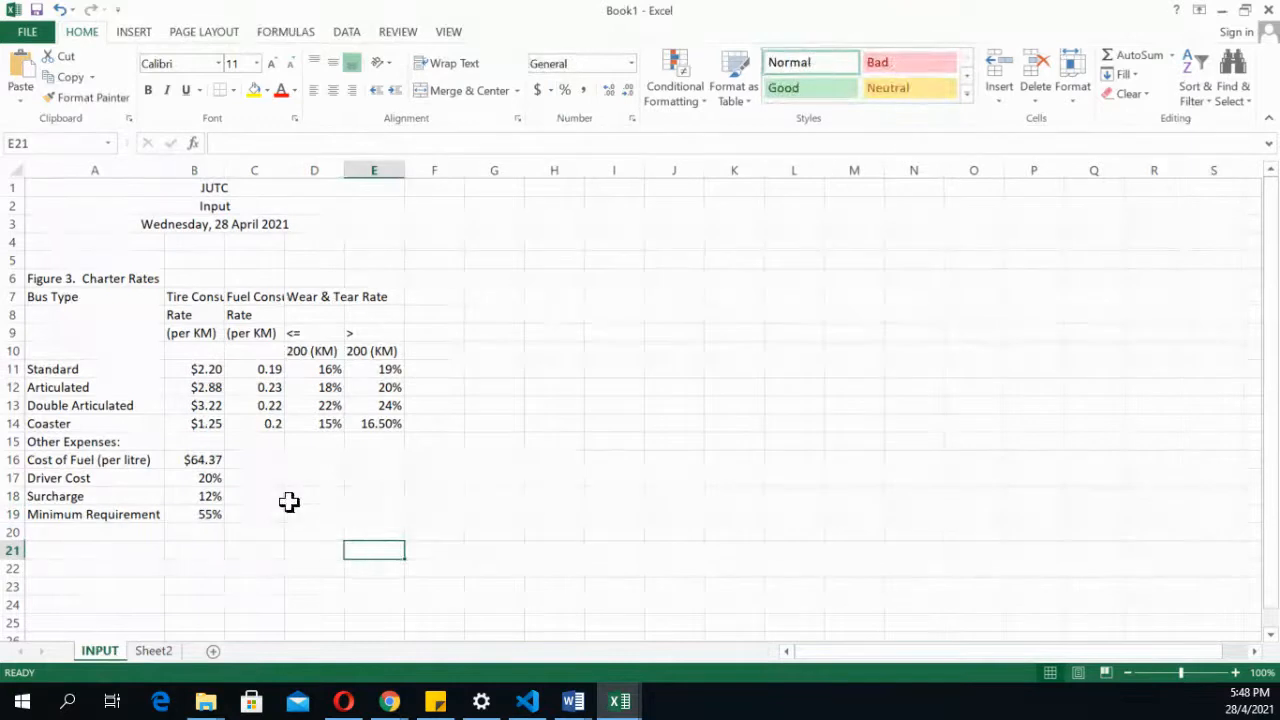
pyautogui.click(5, 478)
pyautogui.rightClick(5, 478)
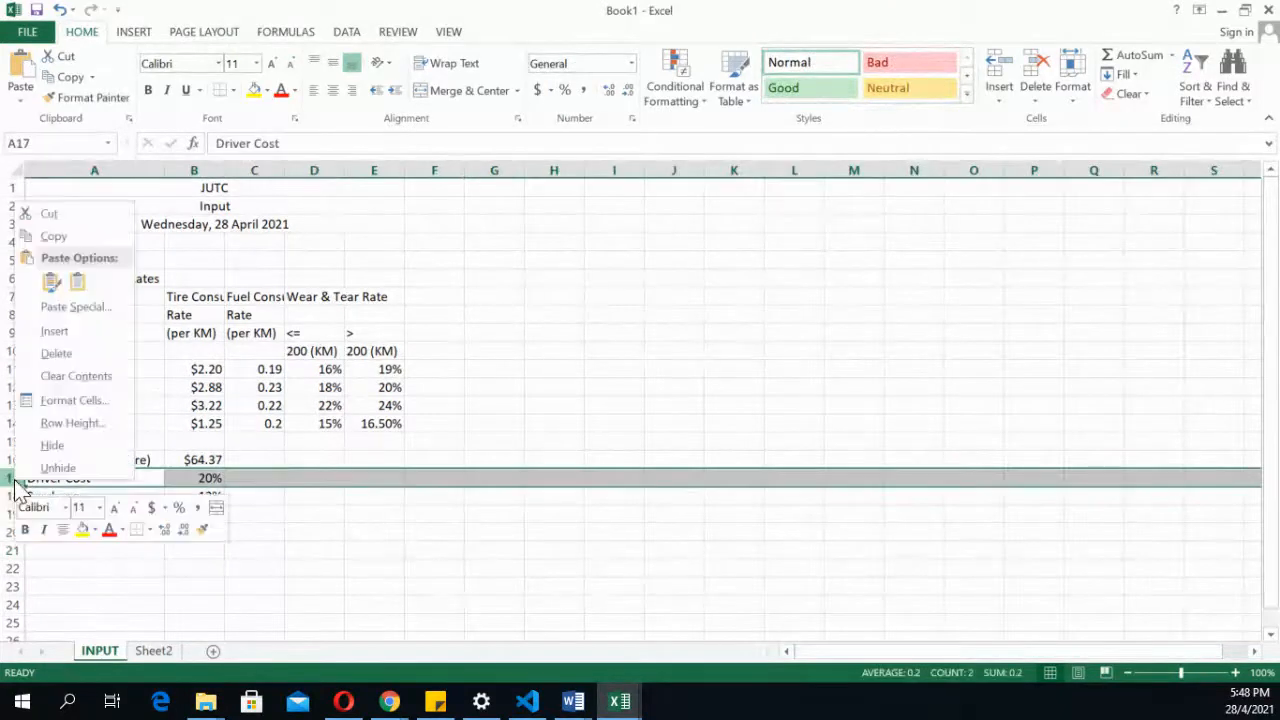
pyautogui.press('Escape')
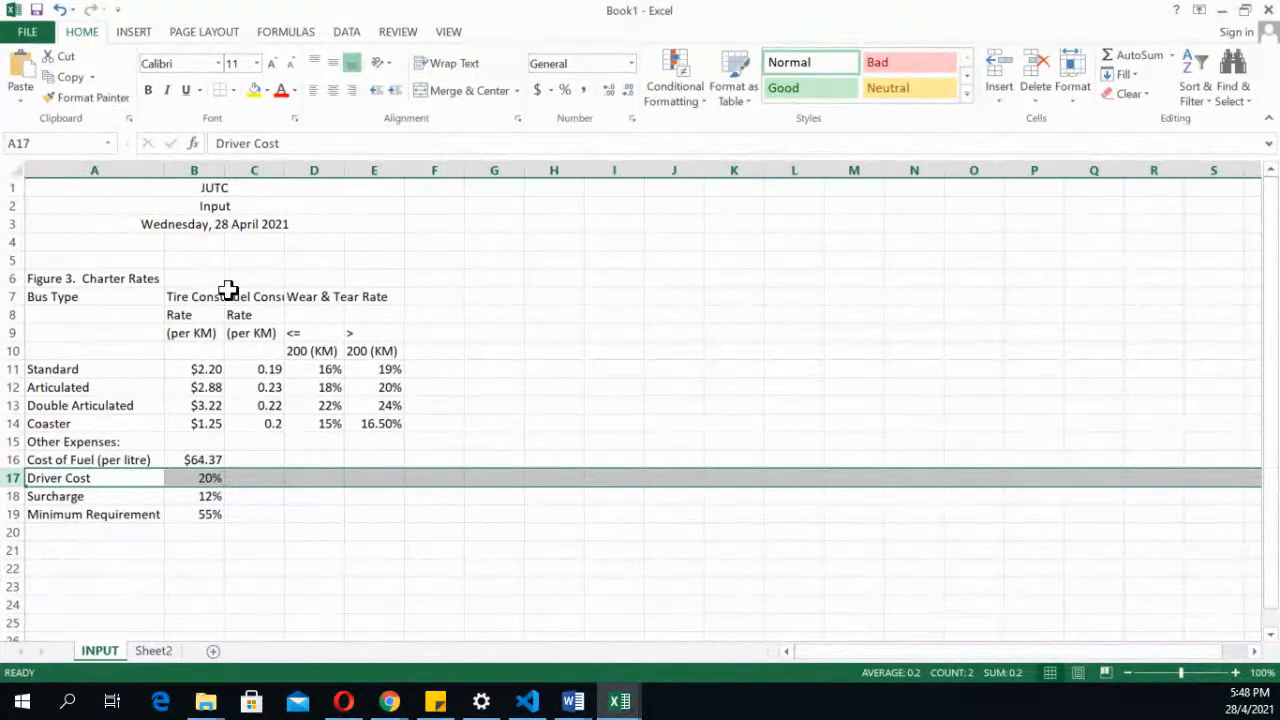
# Fit column B's width to its contents and replace the table title in A6 with Charter Rates
pyautogui.doubleClick(231, 172)
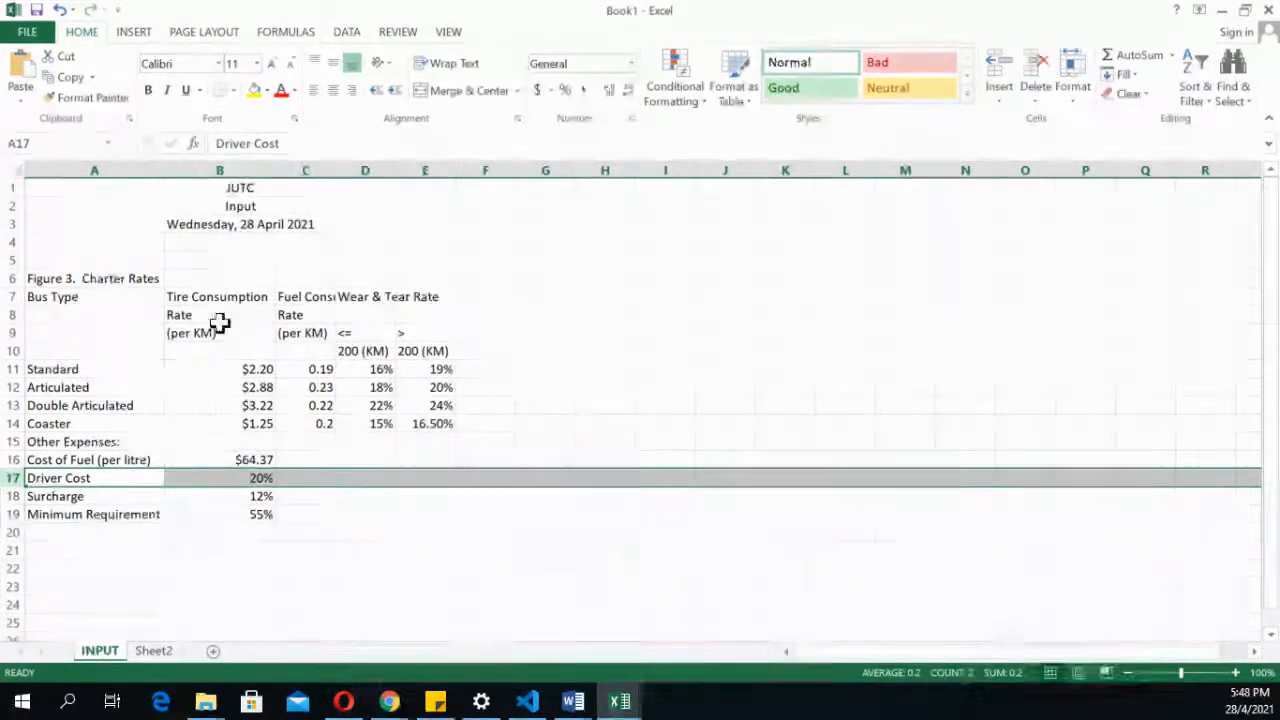
pyautogui.click(85, 279)
pyautogui.press('Delete')
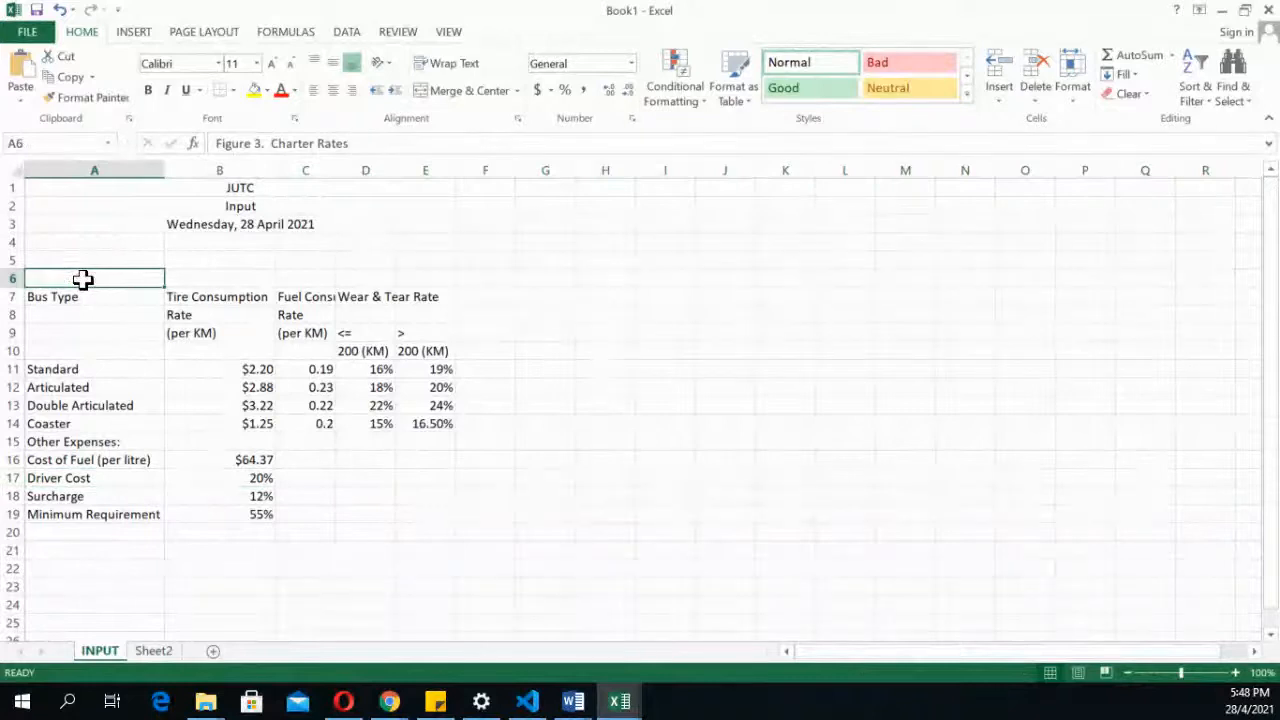
pyautogui.write('Cha')
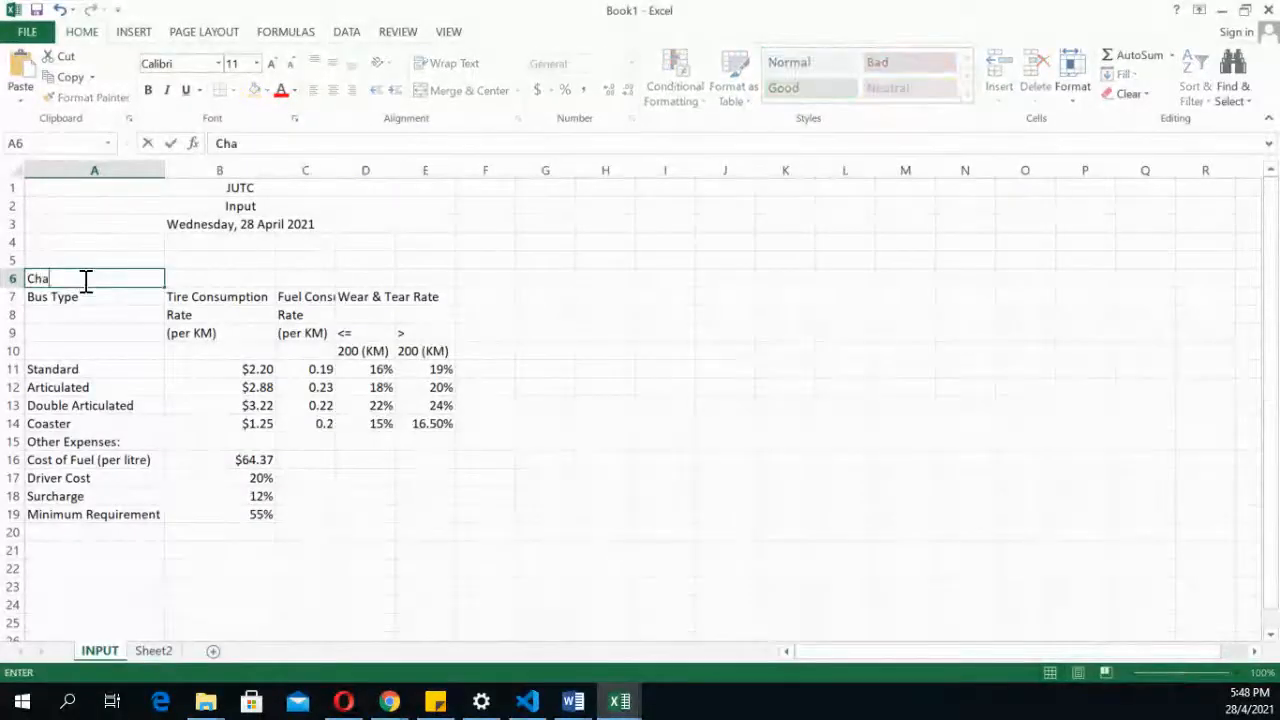
pyautogui.write('rter Rates')
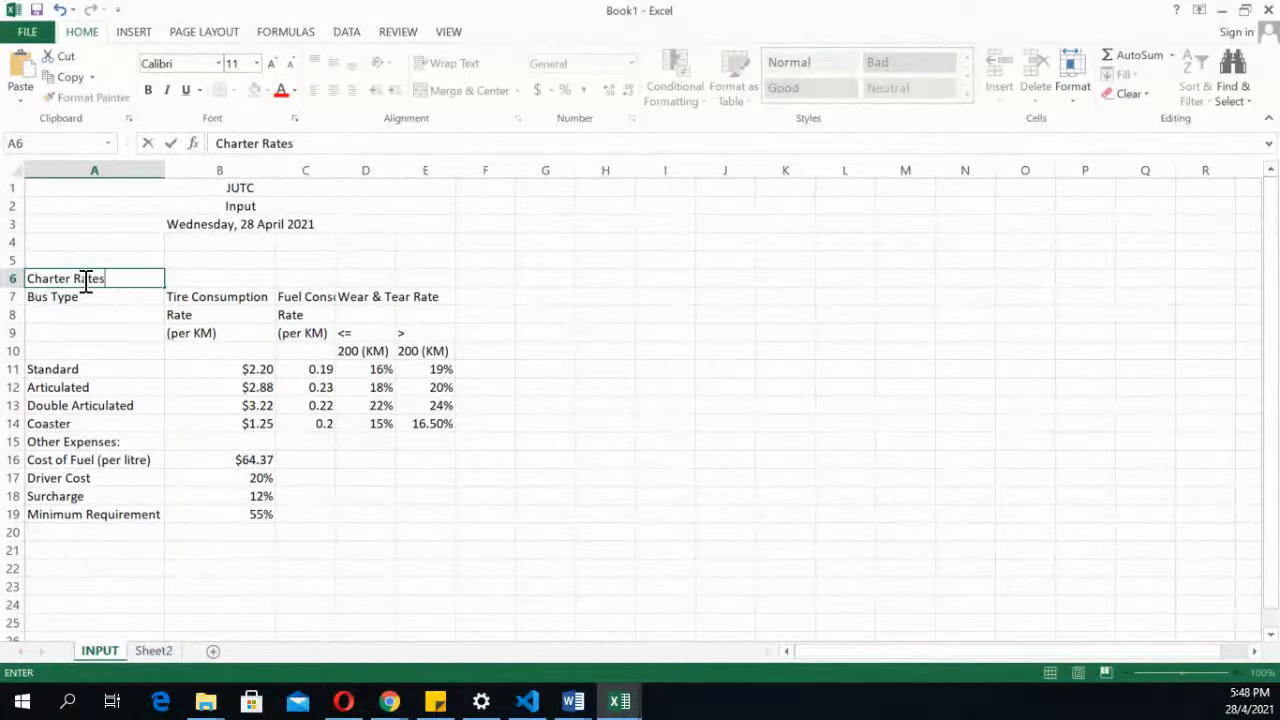
pyautogui.press('Return')
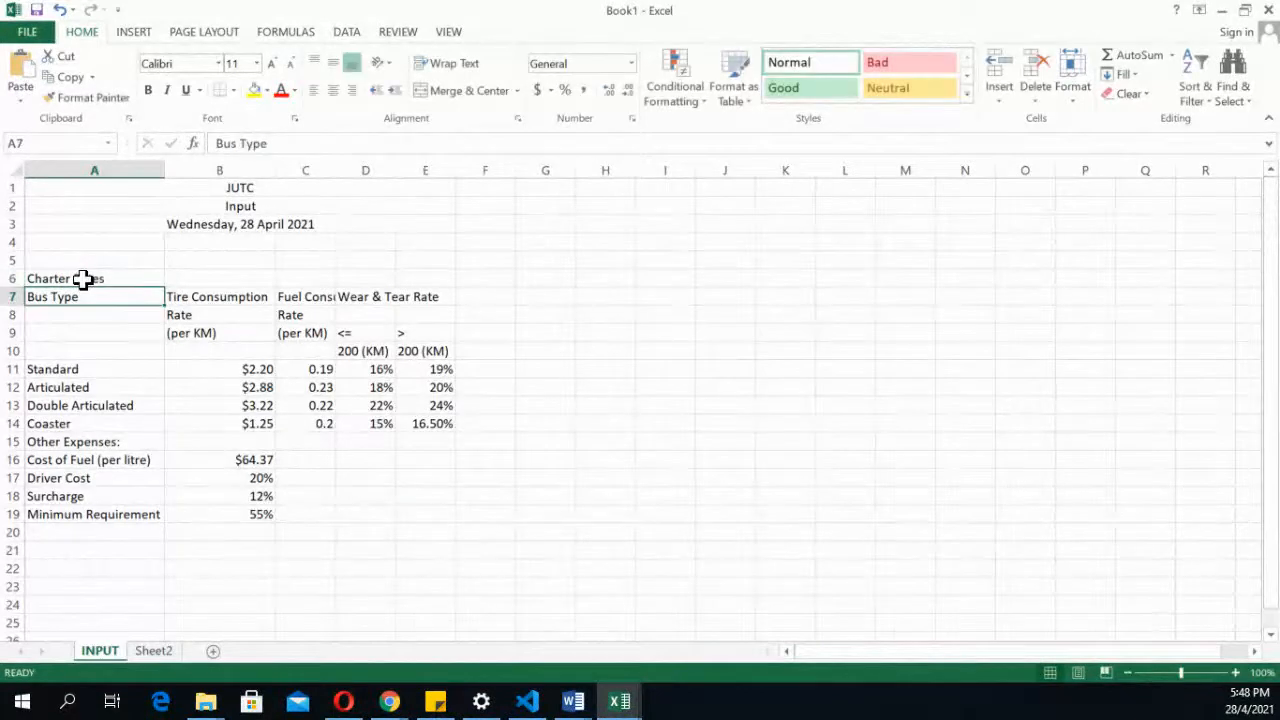
# Merge and center the Charter Rates title across A6:E6 and make it bold
pyautogui.moveTo(86, 280); pyautogui.dragTo(420, 283)
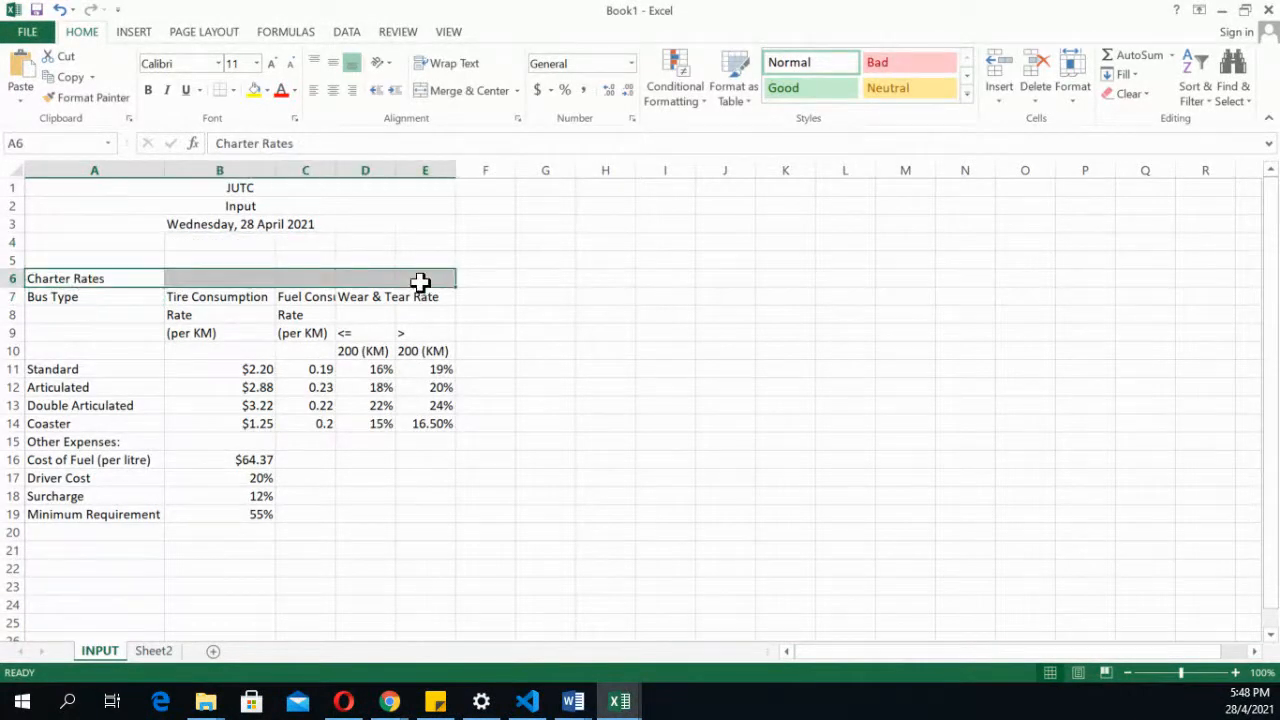
pyautogui.click(460, 91)
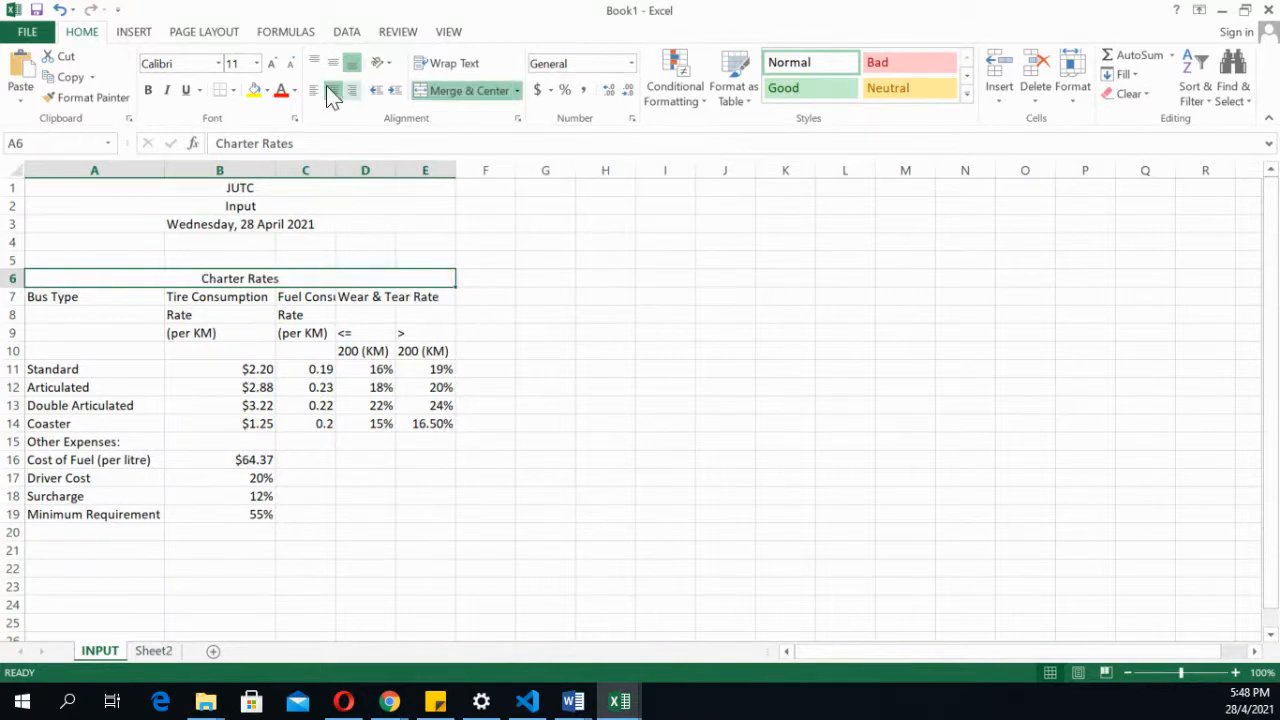
pyautogui.click(148, 90)
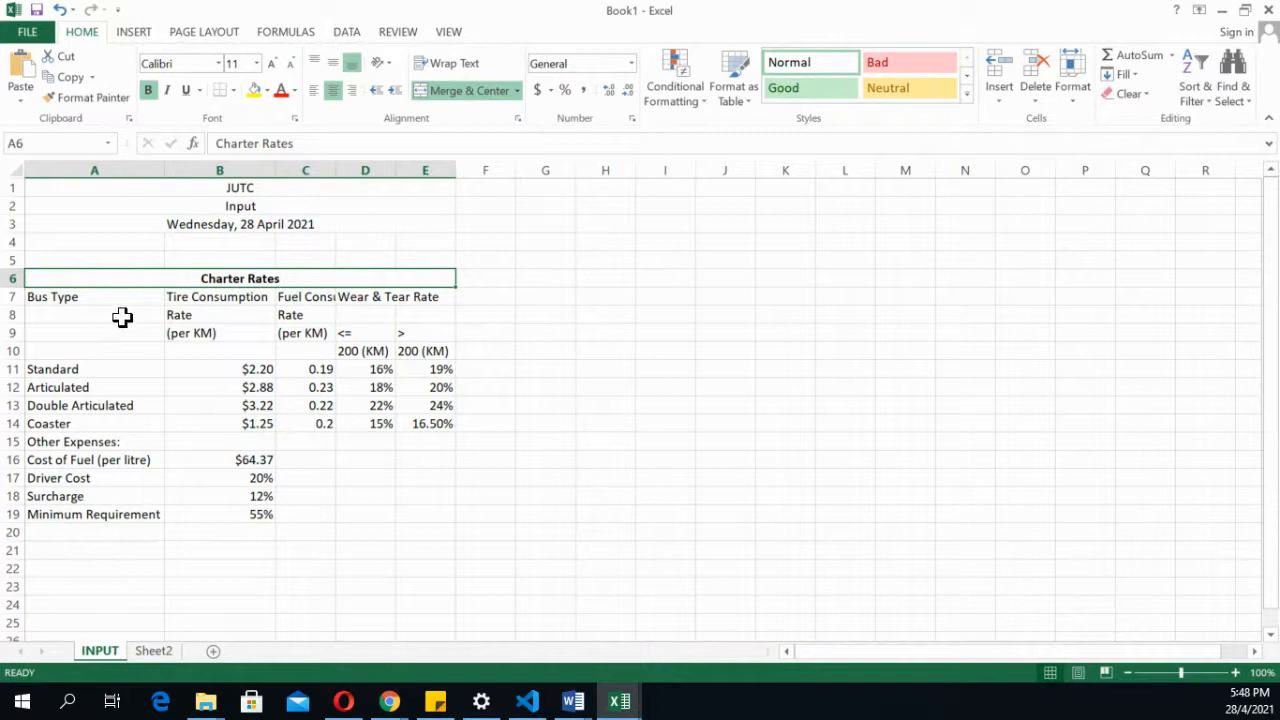
# Clear the word Rate from B8 and extend the heading in B7 to Tire Consumption Rate
pyautogui.click(77, 295)
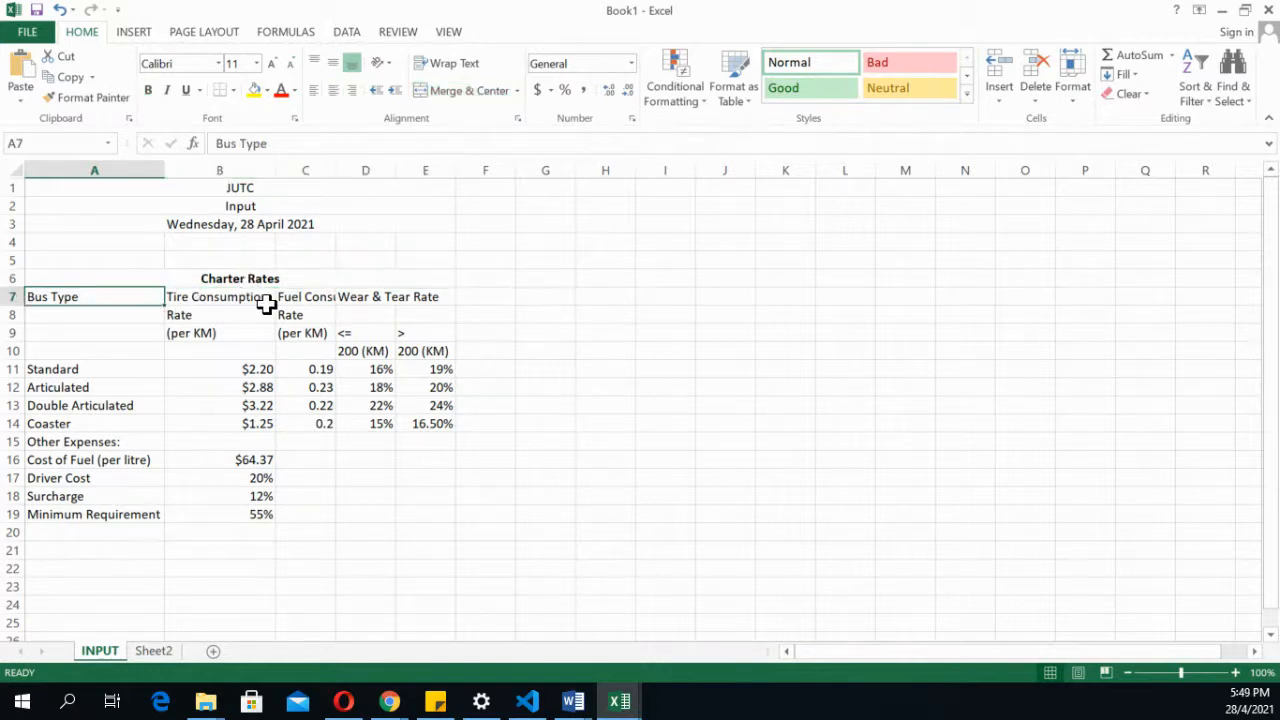
pyautogui.click(195, 297)
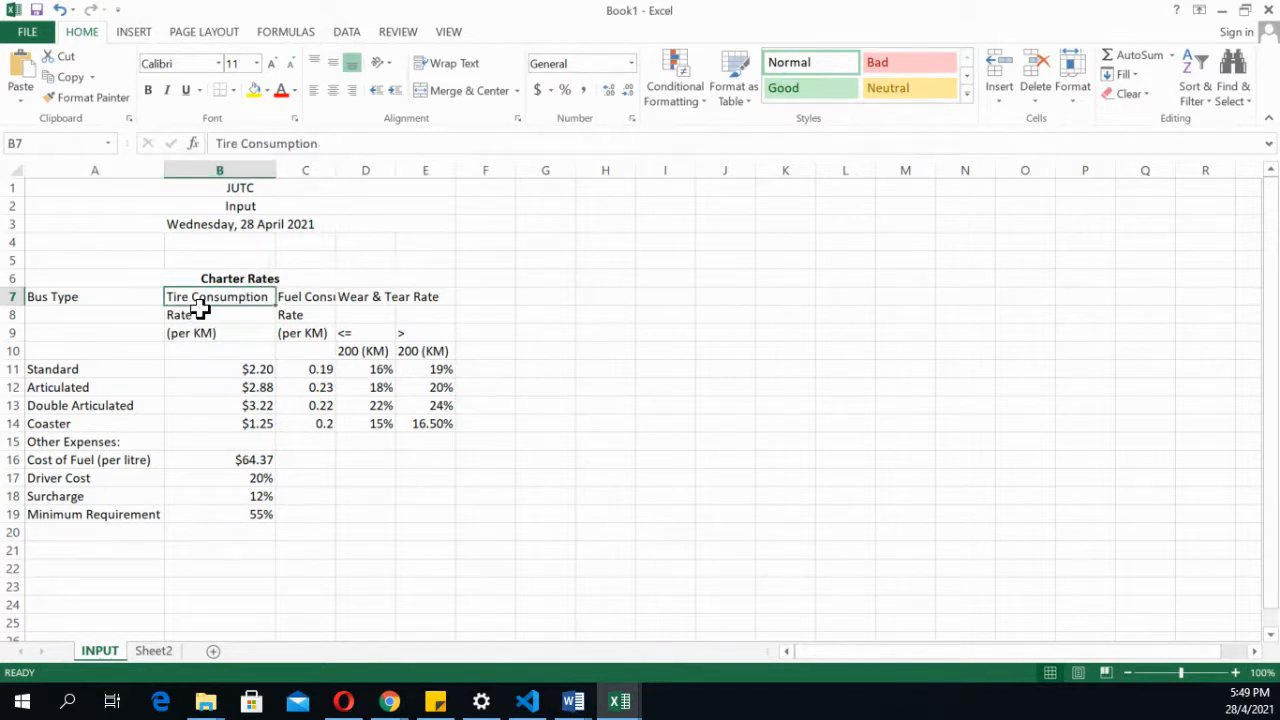
pyautogui.click(200, 312)
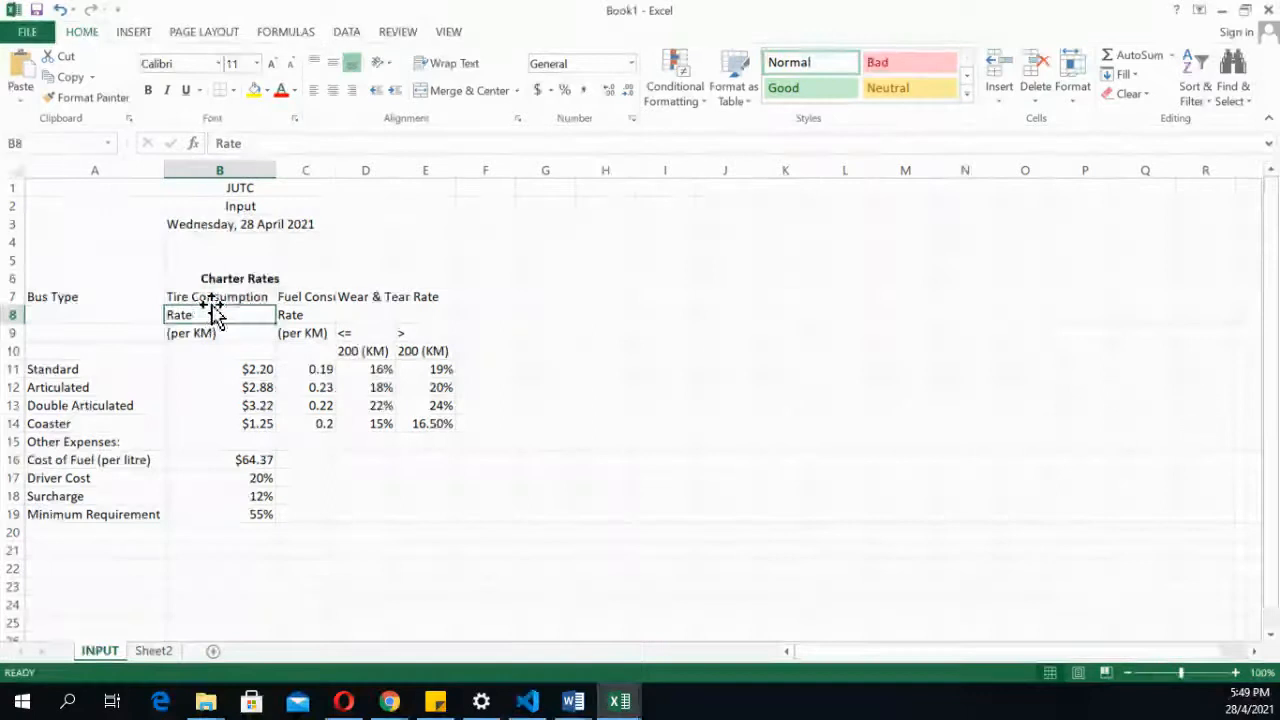
pyautogui.press('Delete')
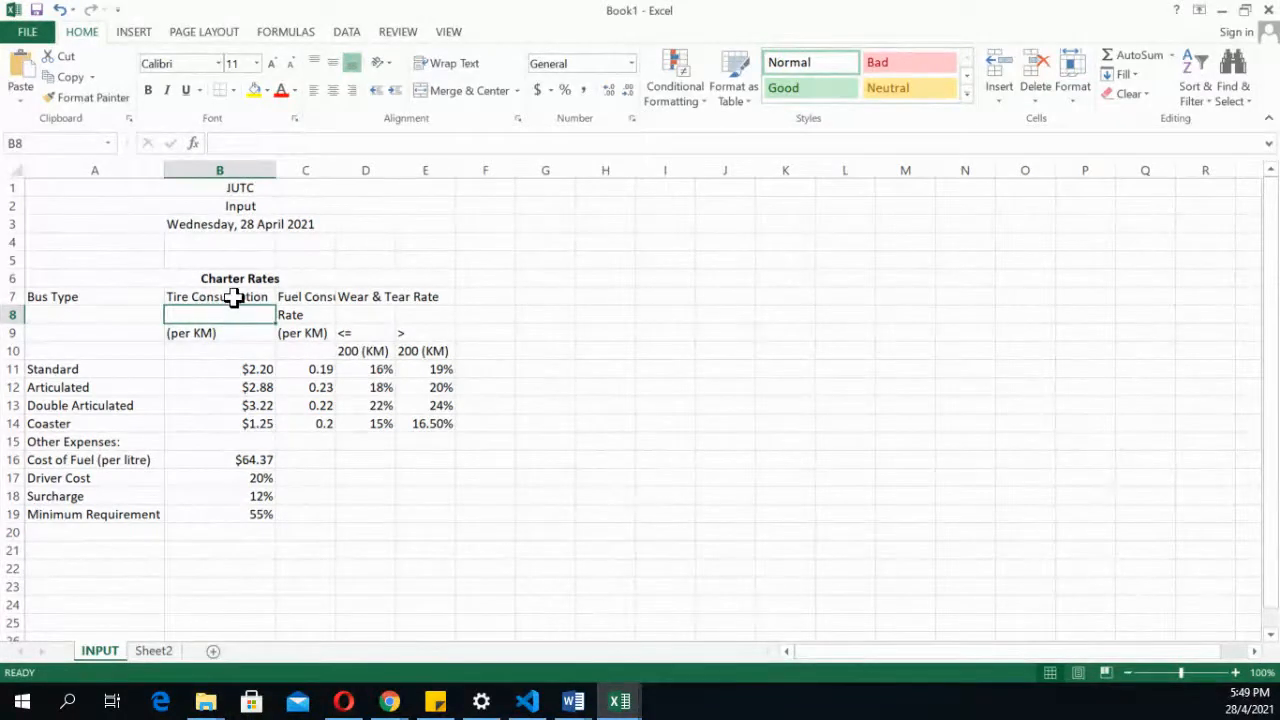
pyautogui.click(237, 296)
pyautogui.click(365, 148)
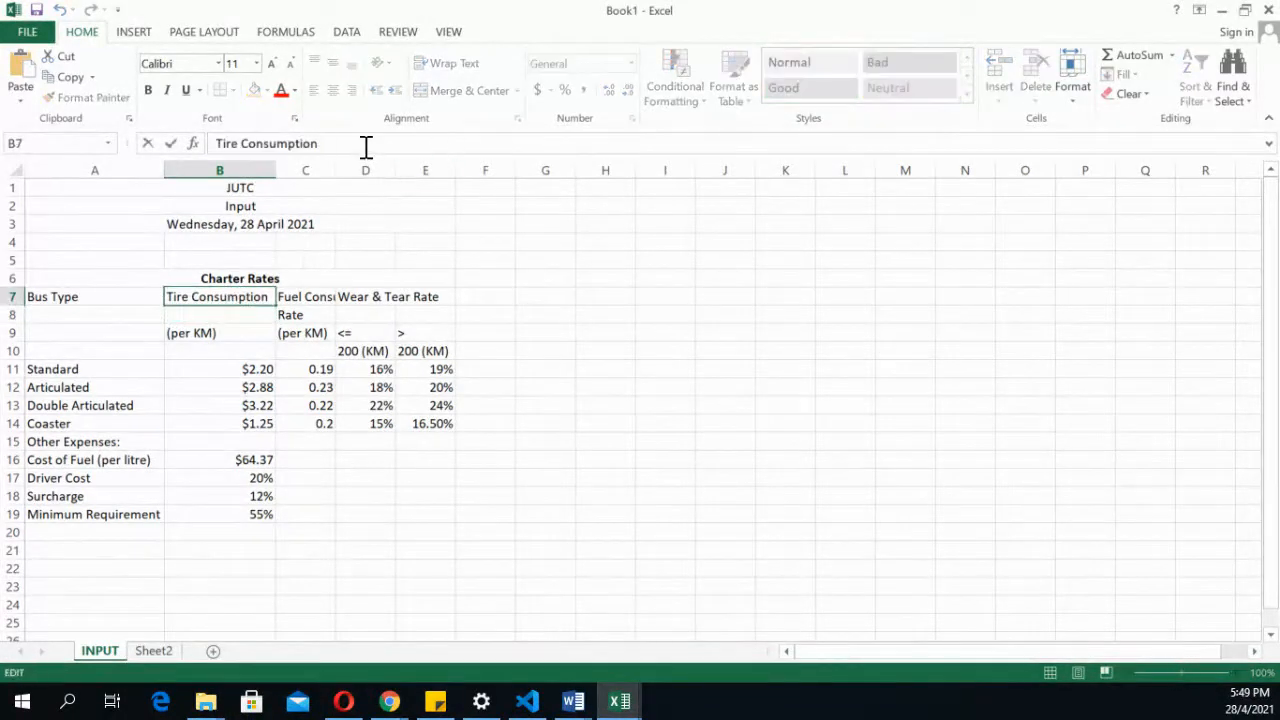
pyautogui.write('Rate')
pyautogui.press('Return')
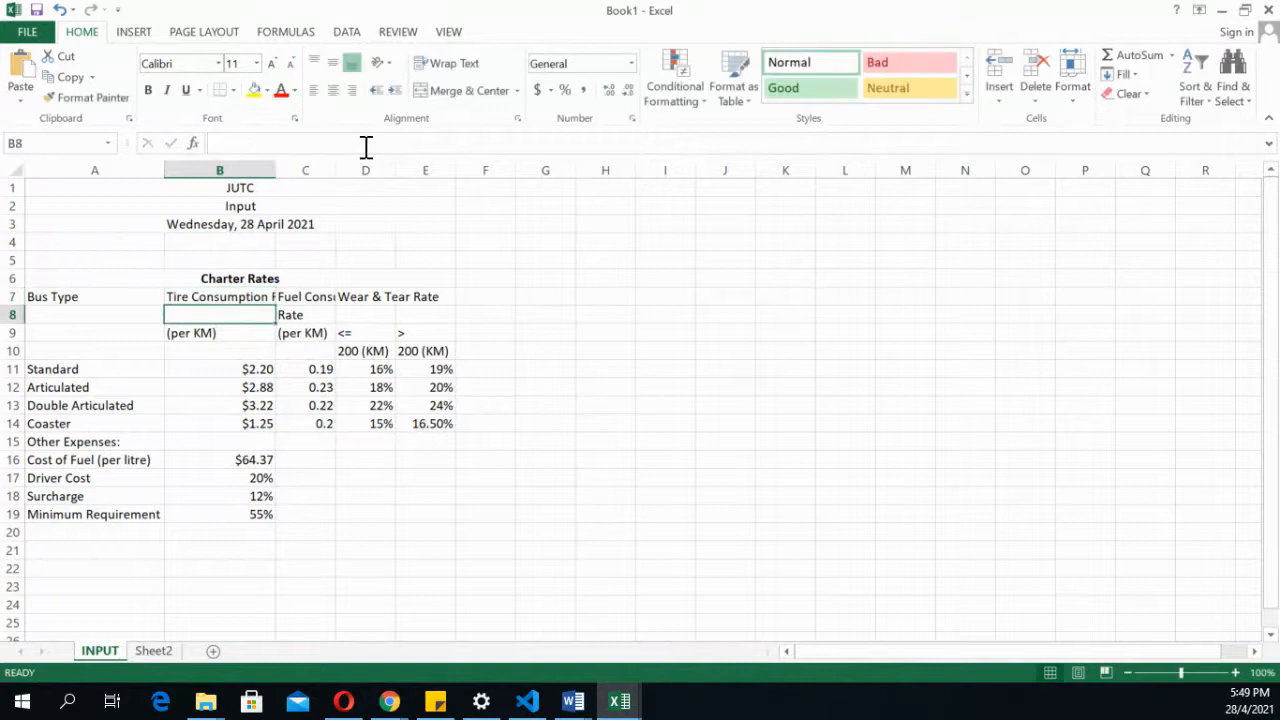
# Extend the heading in C7 to Fuel Consumption Rate
pyautogui.click(300, 298)
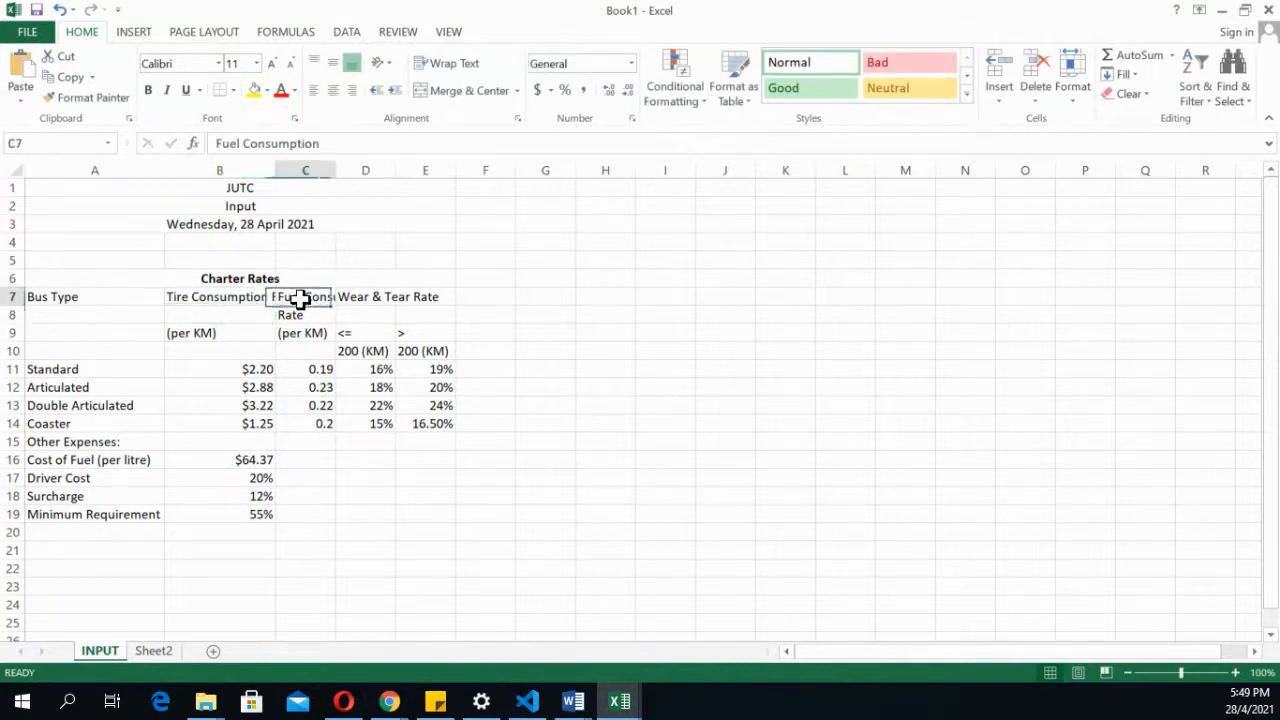
pyautogui.click(330, 143)
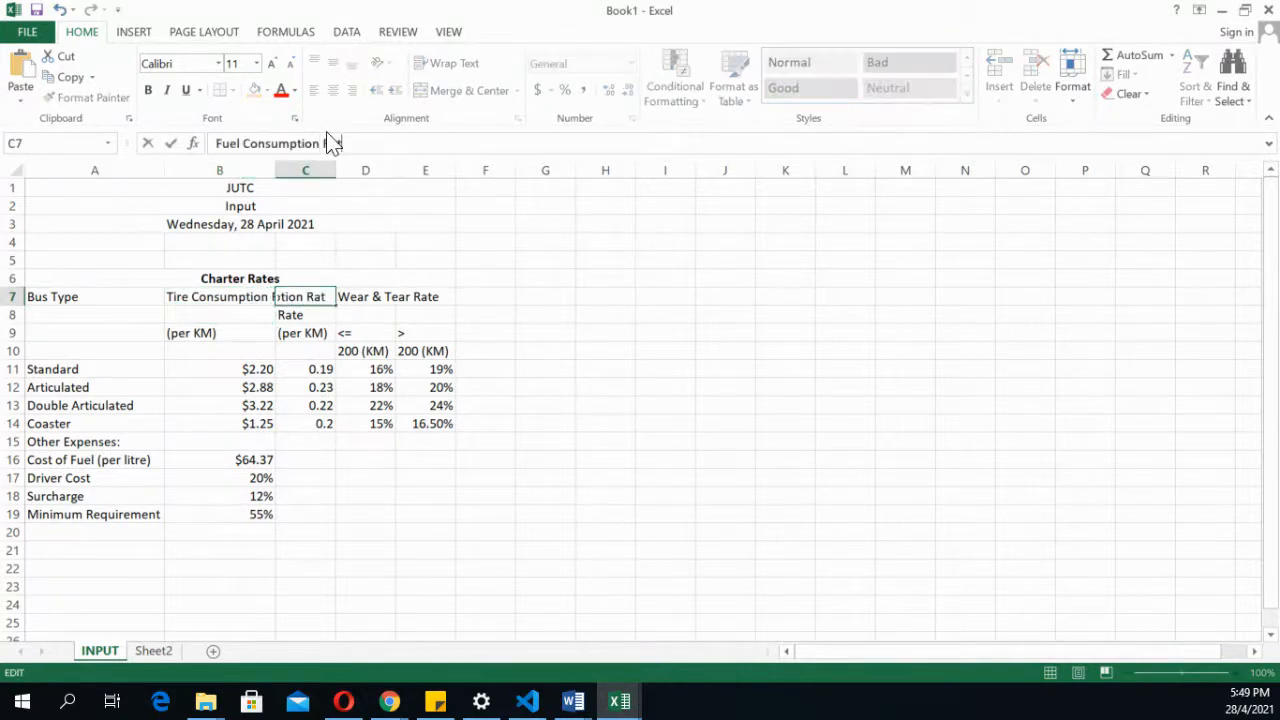
pyautogui.write('Rate')
pyautogui.press('Return')
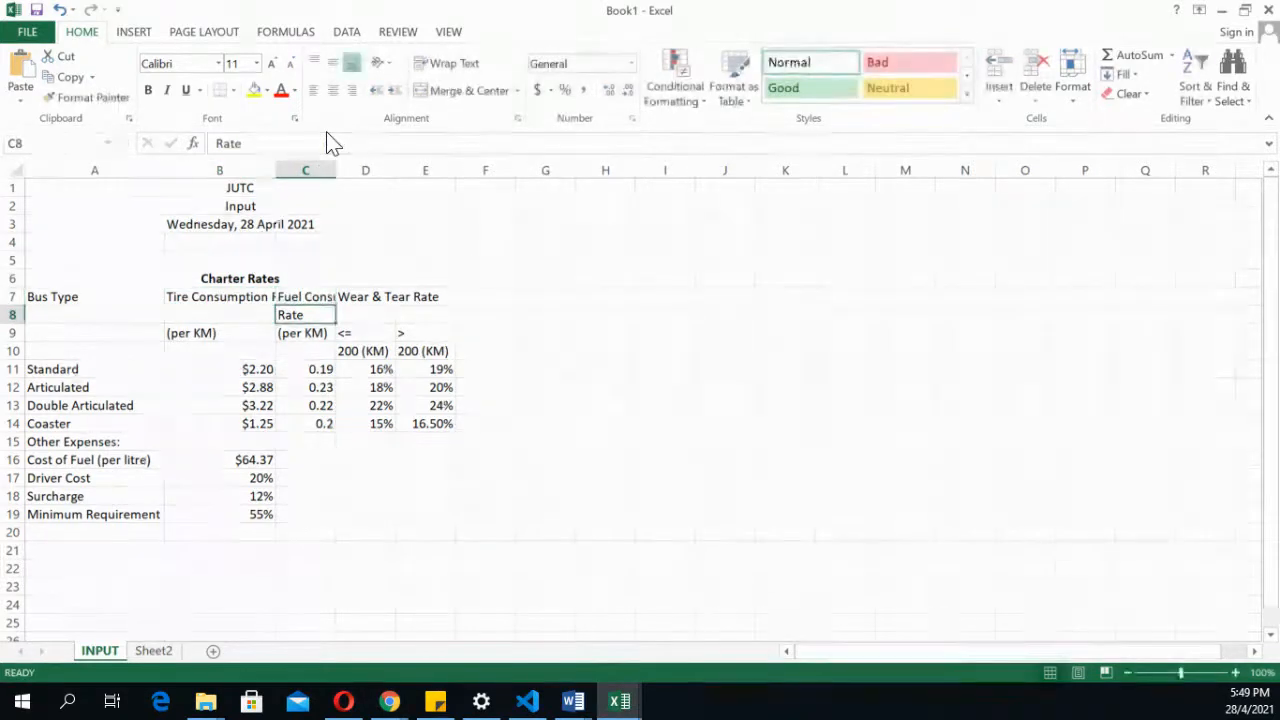
# Delete row 8, which holds the leftover Rate text beneath the Fuel Consumption heading
pyautogui.click(375, 296)
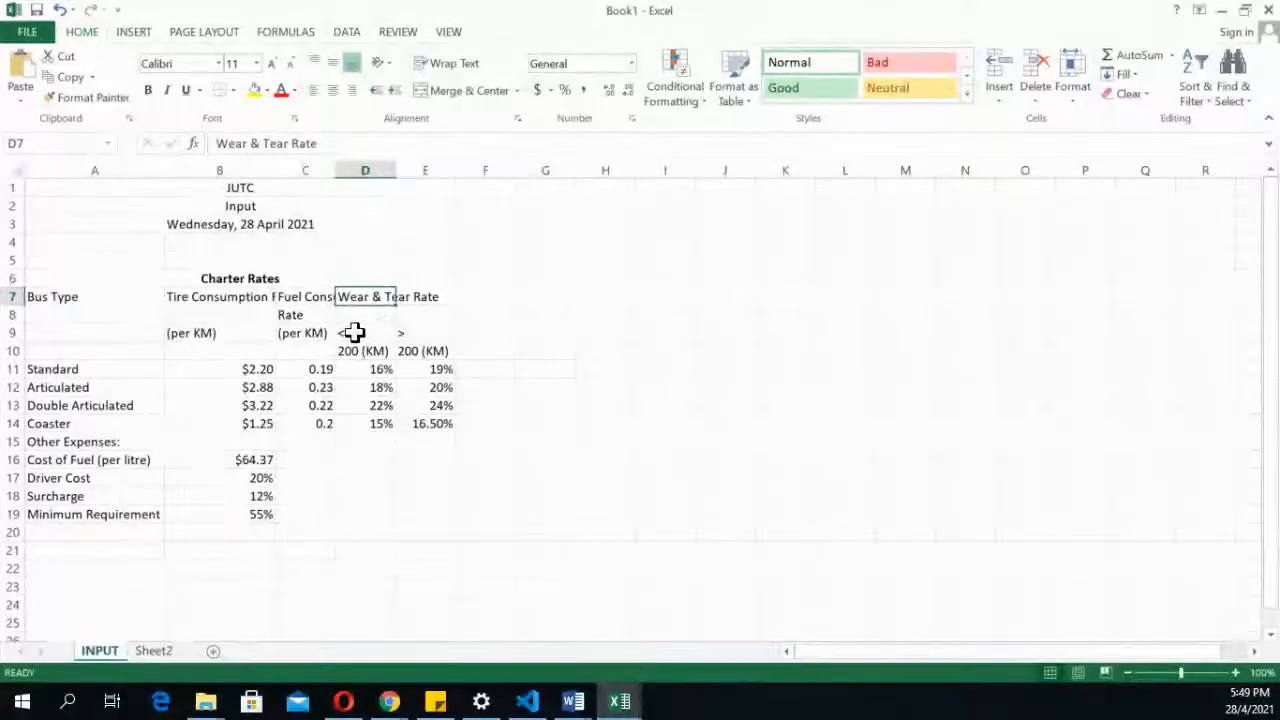
pyautogui.click(13, 314)
pyautogui.rightClick(14, 314)
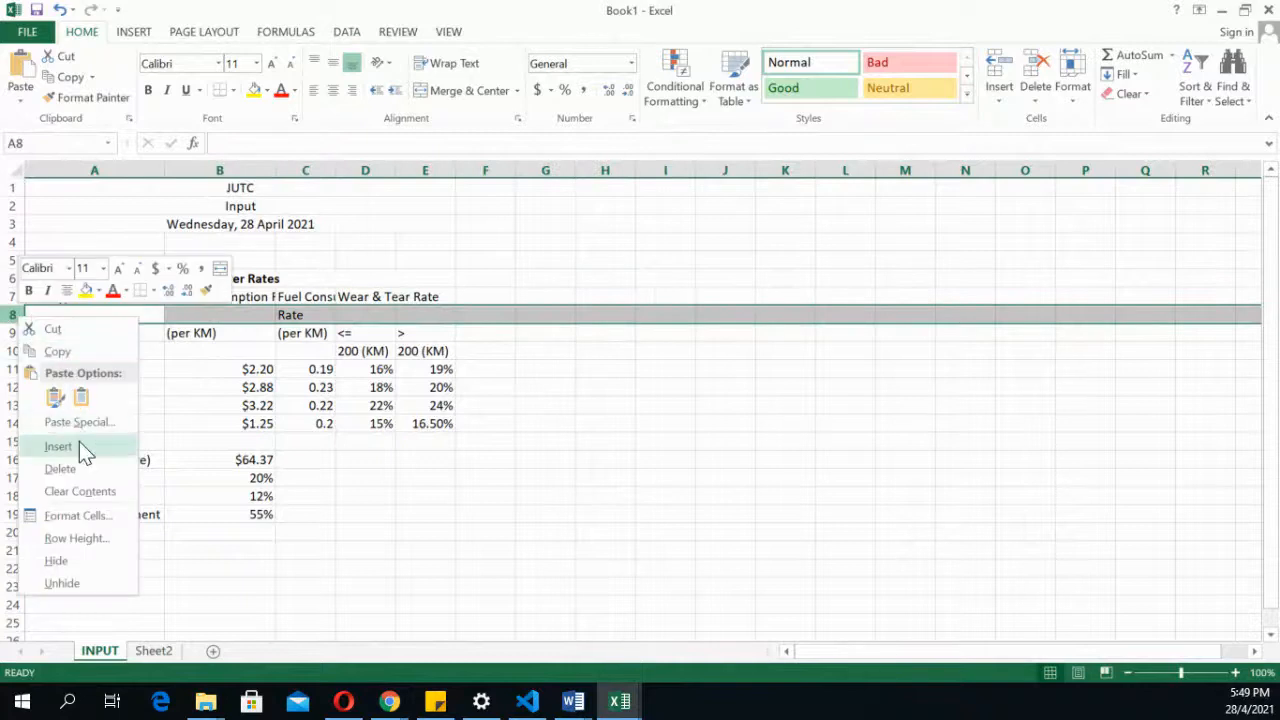
pyautogui.click(60, 469)
pyautogui.click(305, 405)
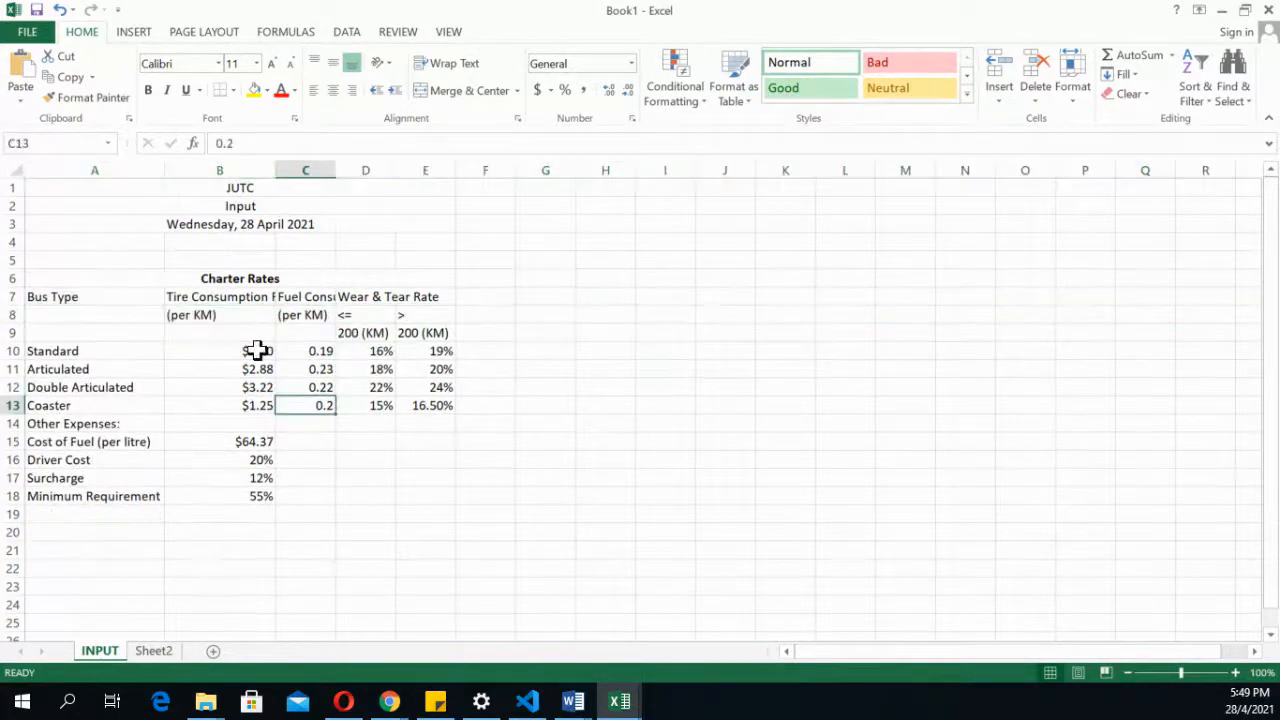
# Center the column headings in A7:E8 horizontally
pyautogui.moveTo(51, 296)
pyautogui.mouseDown()
pyautogui.moveTo(386, 314)
pyautogui.moveTo(424, 298)
pyautogui.mouseUp()
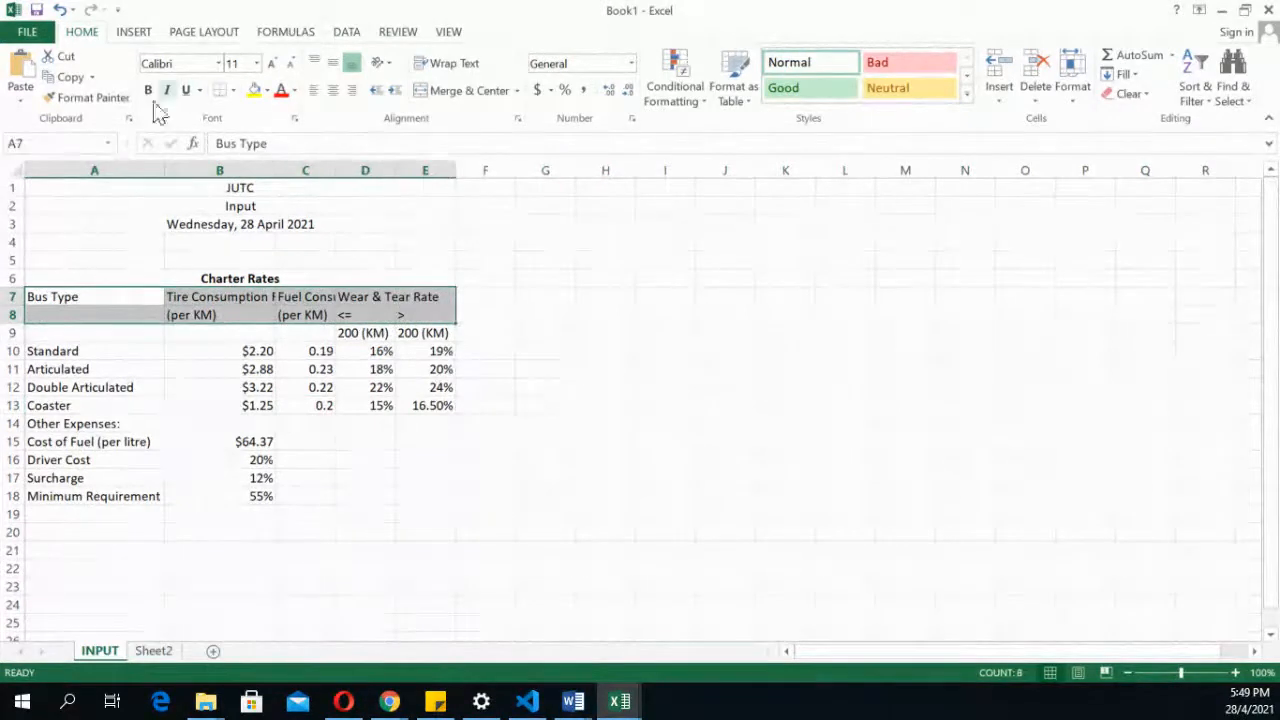
pyautogui.click(332, 90)
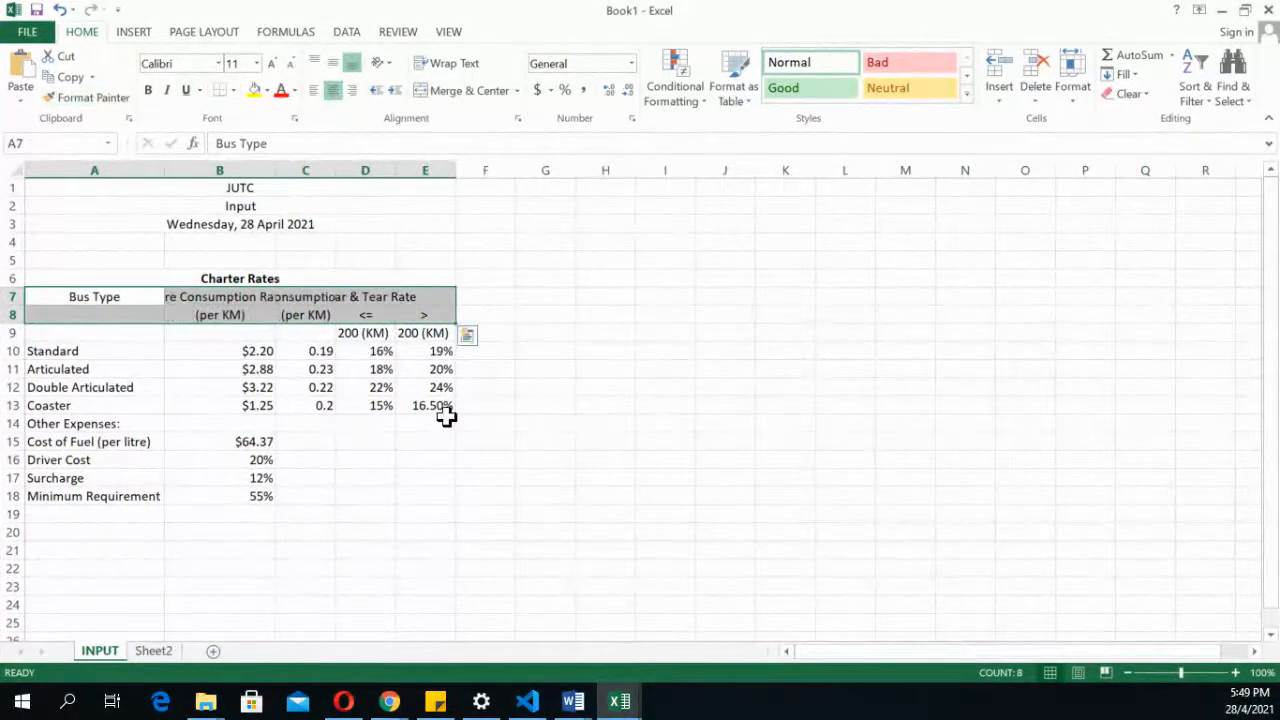
pyautogui.click(428, 453)
# Merge and center the Wear & Tear Rate heading across D7:E7
pyautogui.click(376, 296)
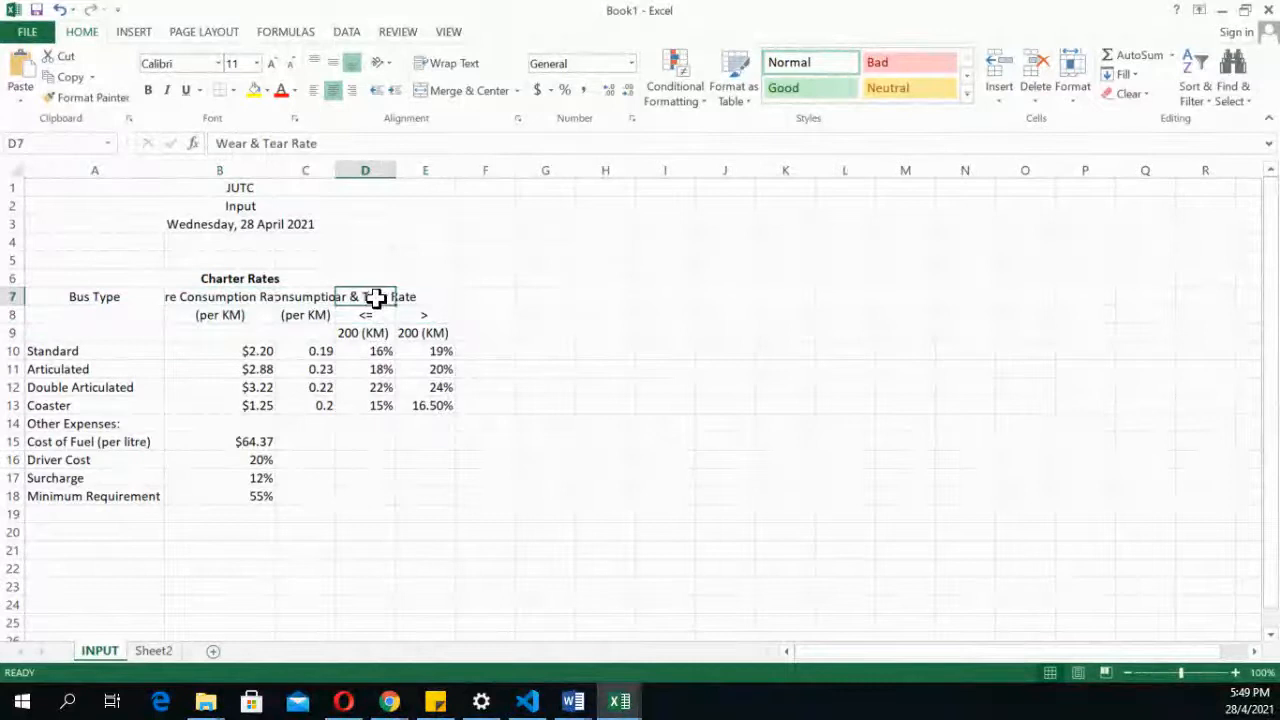
pyautogui.moveTo(370, 293); pyautogui.dragTo(426, 294)
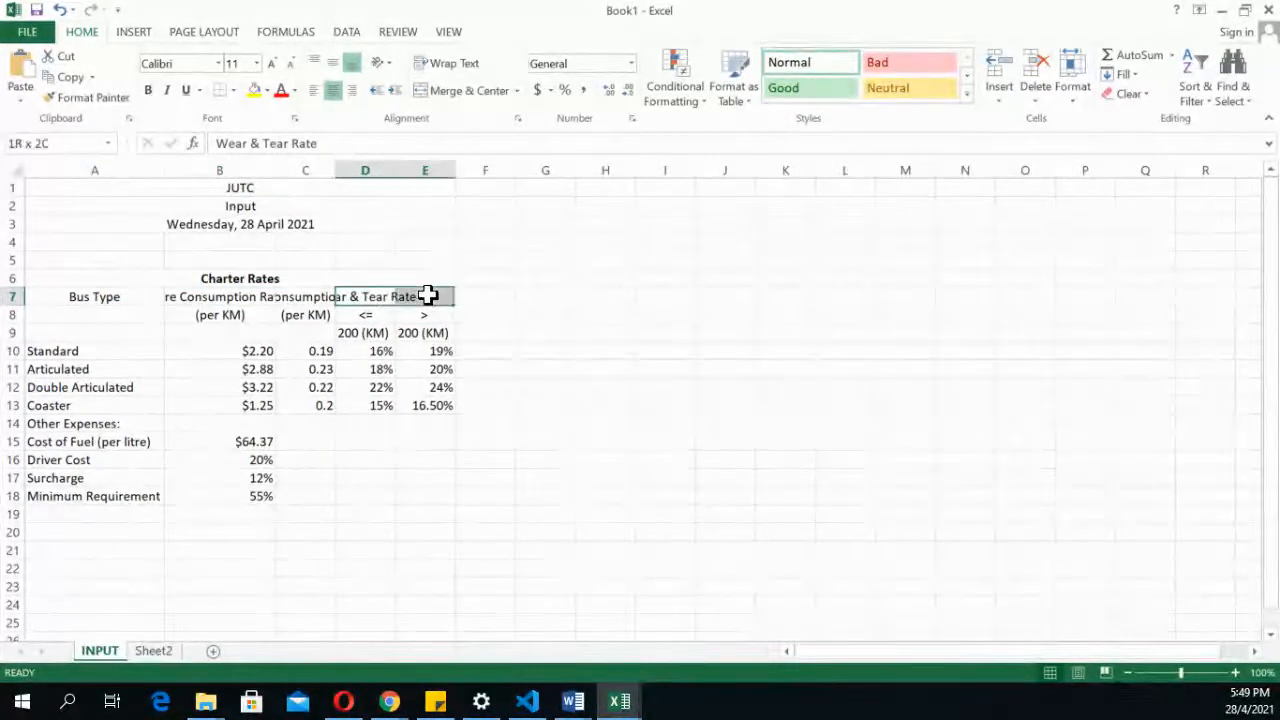
pyautogui.click(467, 92)
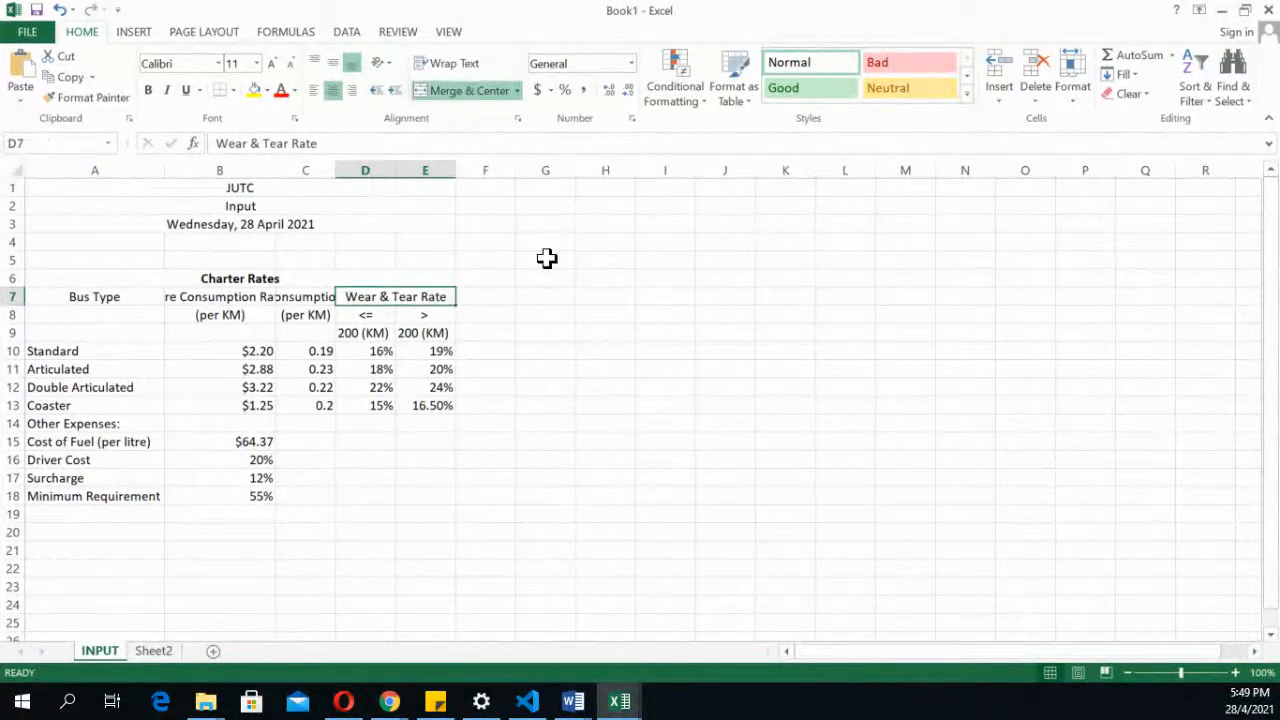
pyautogui.click(545, 387)
# Prefix the 200 (KM) label in D9 with <= so the cell holds <=200 (KM)
pyautogui.click(372, 317)
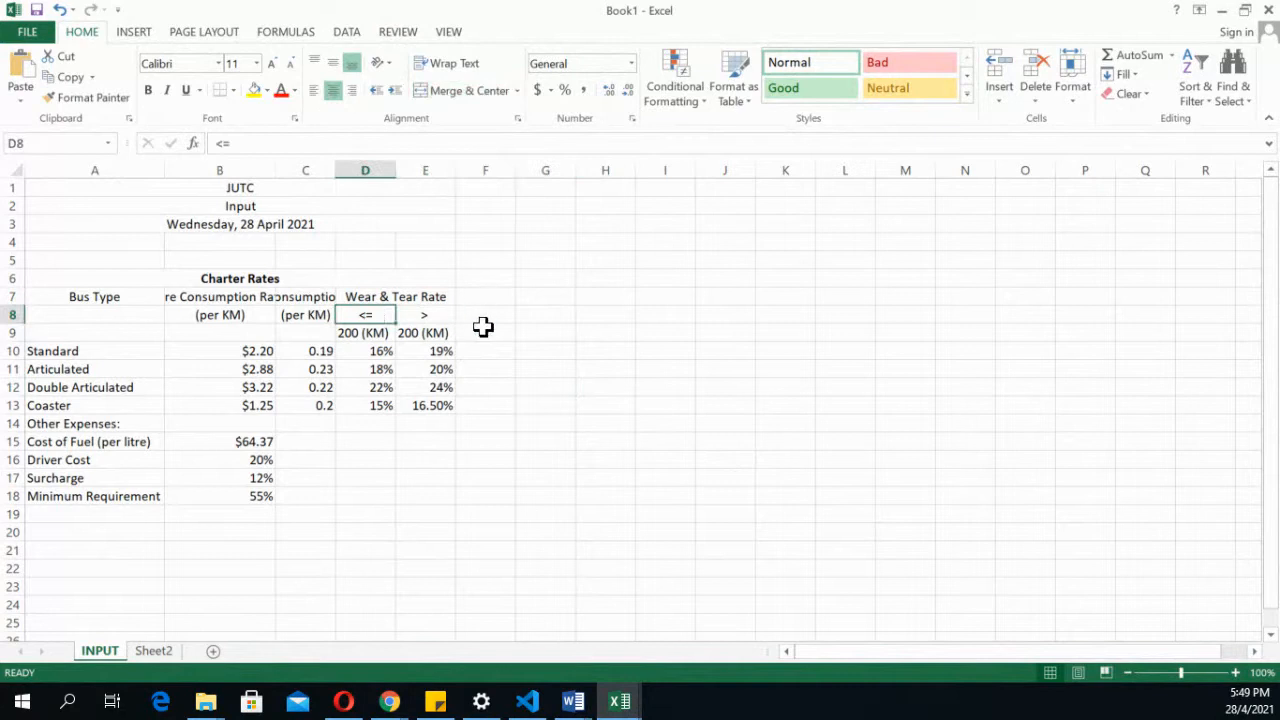
pyautogui.click(376, 333)
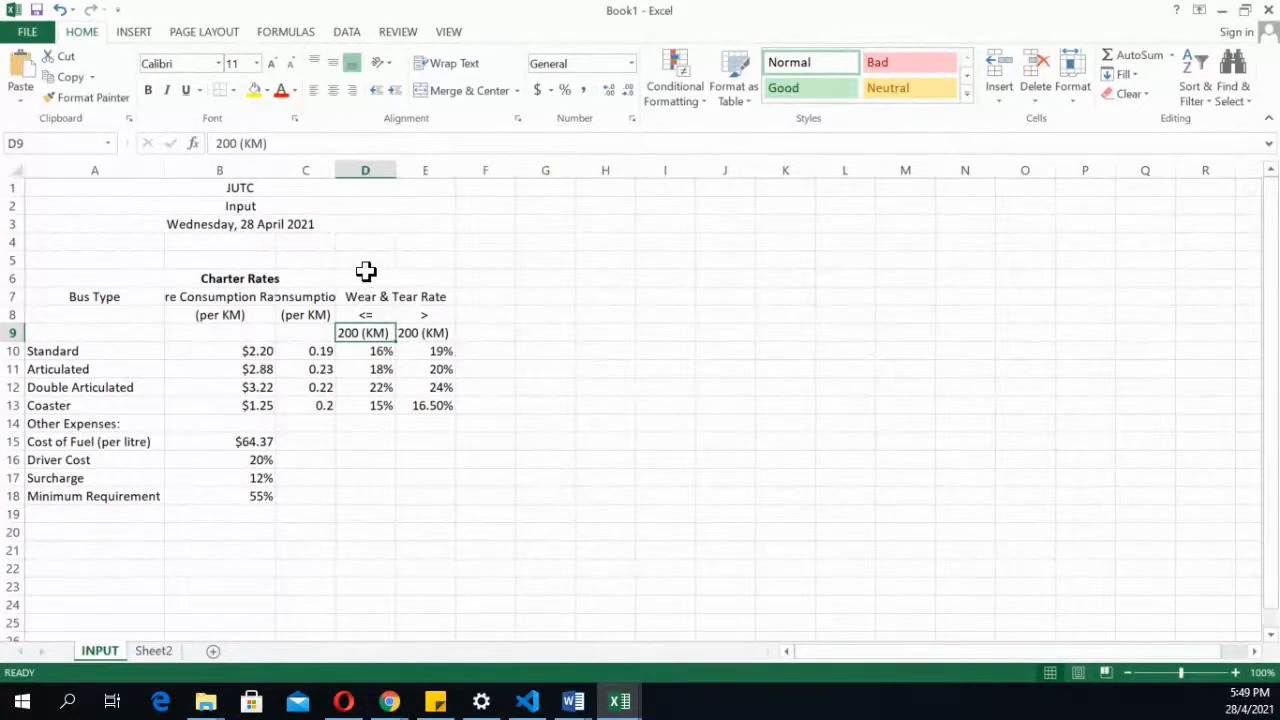
pyautogui.click(219, 143)
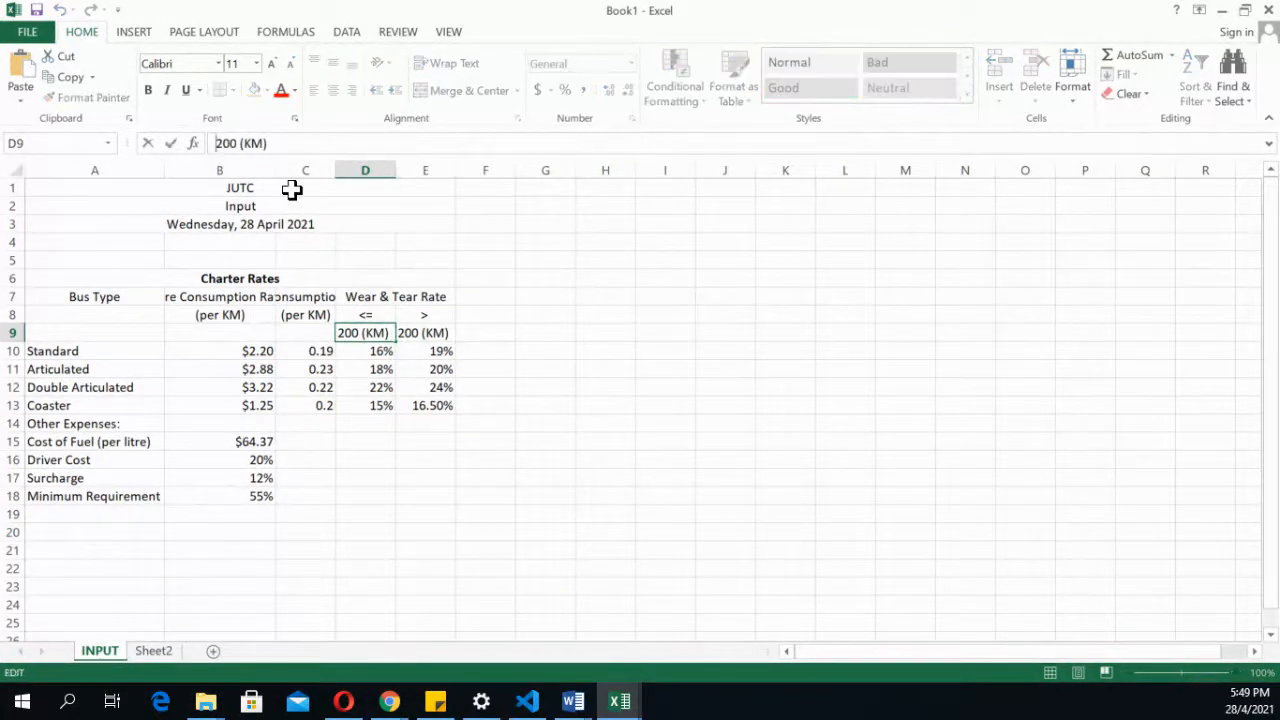
pyautogui.write('<=')
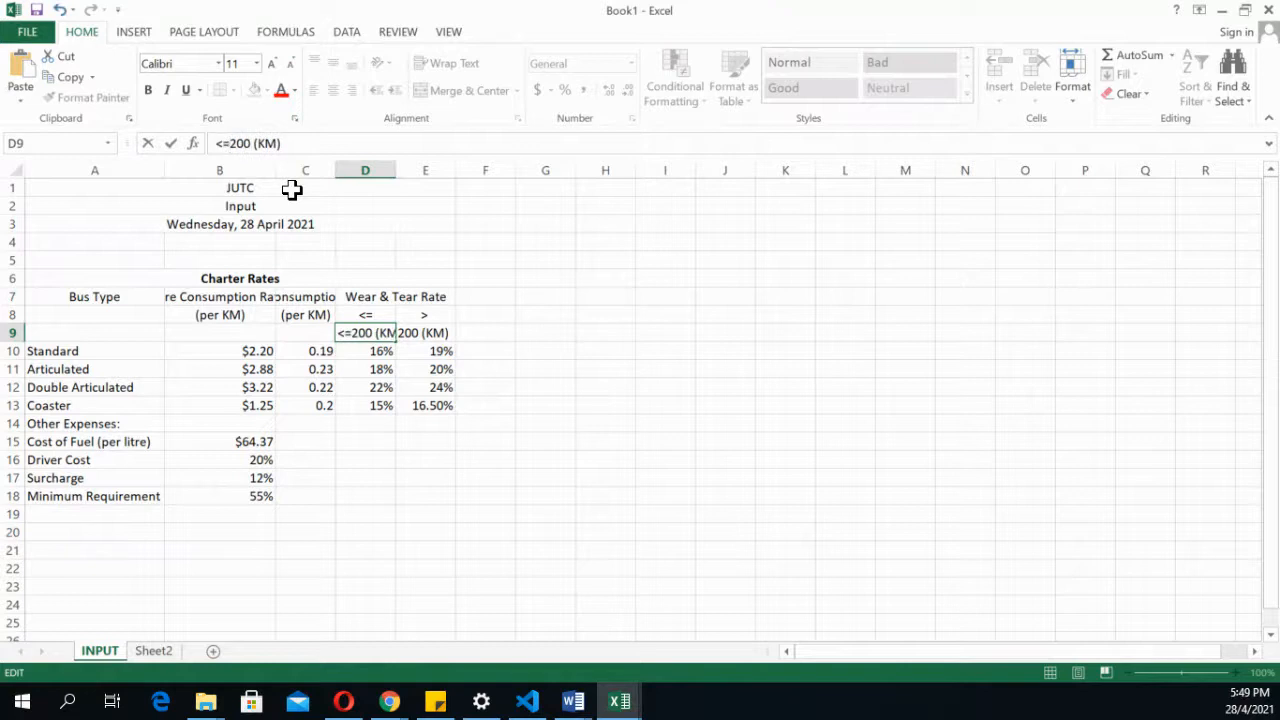
pyautogui.press('Return')
# Clear the <= sign from D8 and move the <=200 (KM) label from D9 up into D8
pyautogui.click(362, 315)
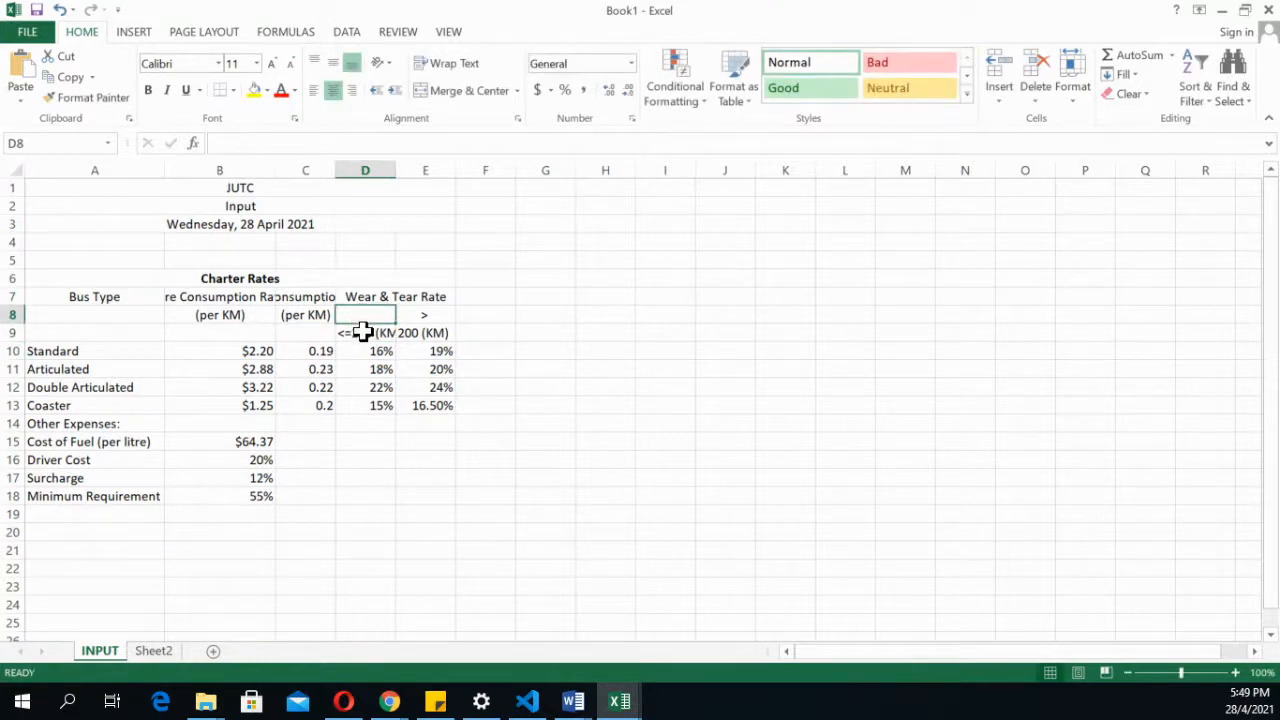
pyautogui.click(366, 331)
pyautogui.moveTo(363, 325); pyautogui.dragTo(364, 297)
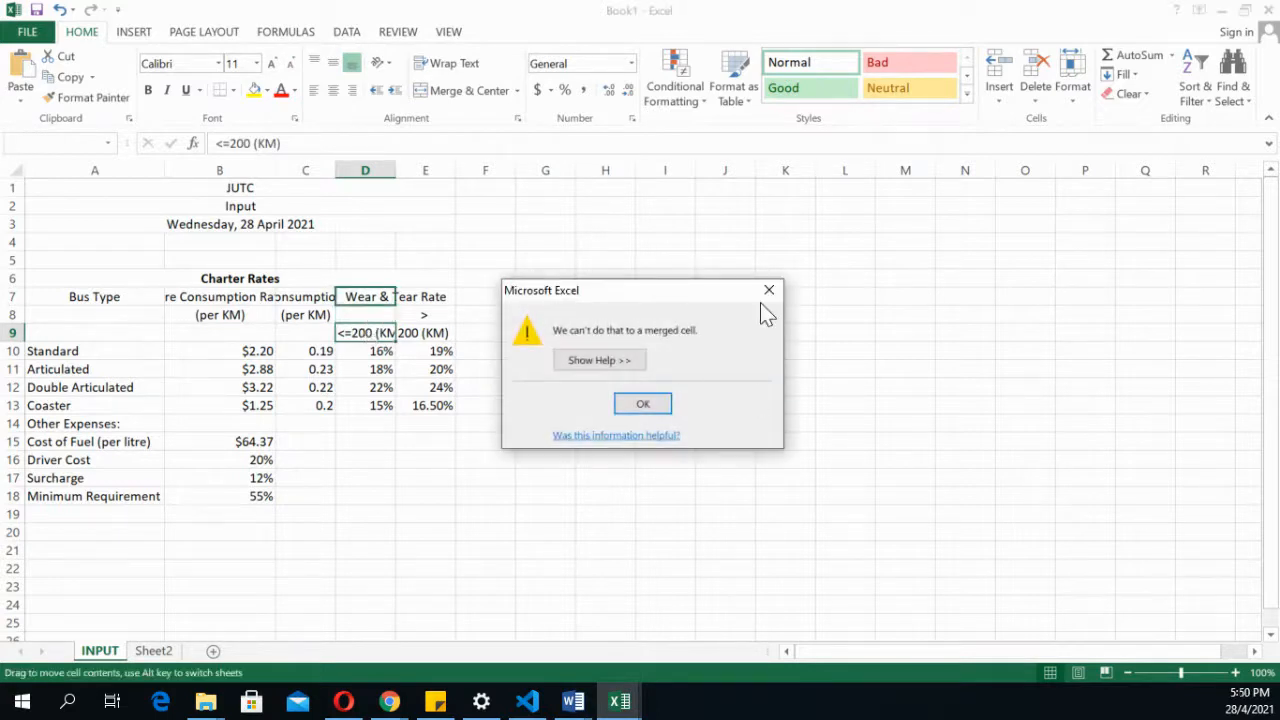
pyautogui.click(671, 396)
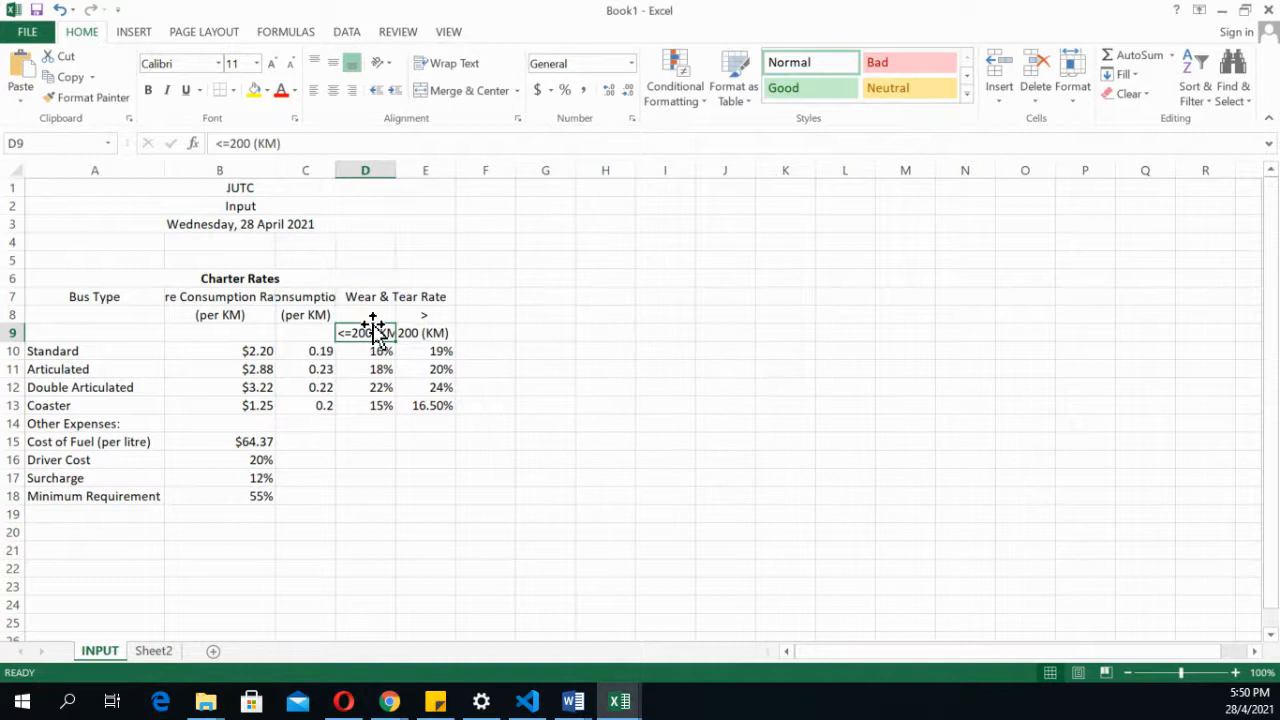
pyautogui.moveTo(372, 330); pyautogui.dragTo(371, 315)
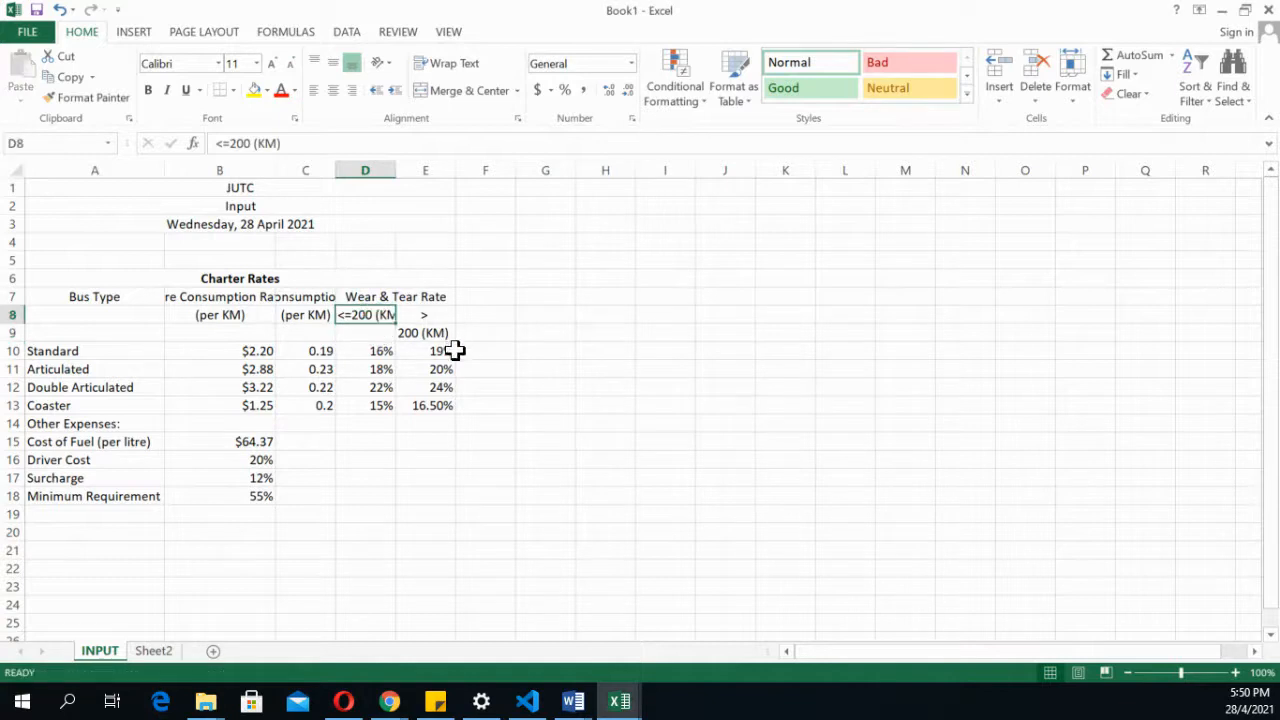
# Move the 200 (KM) text out of E9 and combine it with the sign in E8 as > 200 (KM)
pyautogui.click(432, 333)
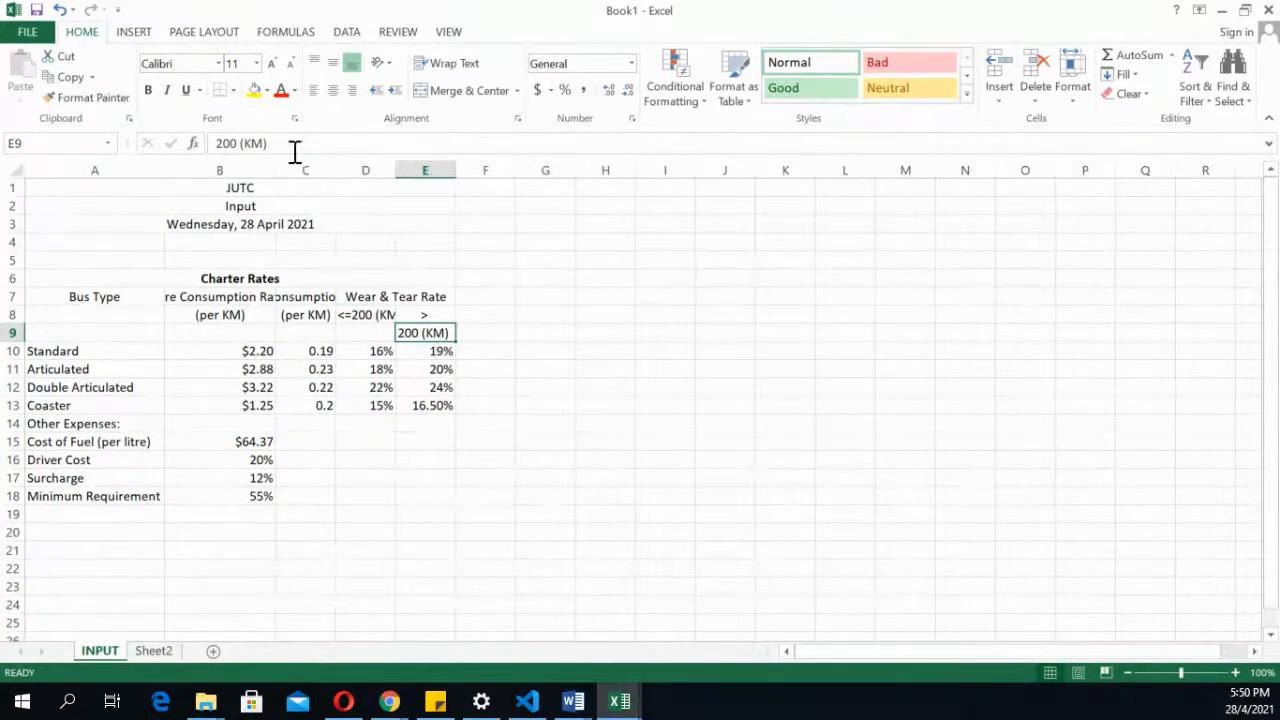
pyautogui.moveTo(292, 144); pyautogui.dragTo(187, 143)
pyautogui.hotkey('ctrl', 'x')
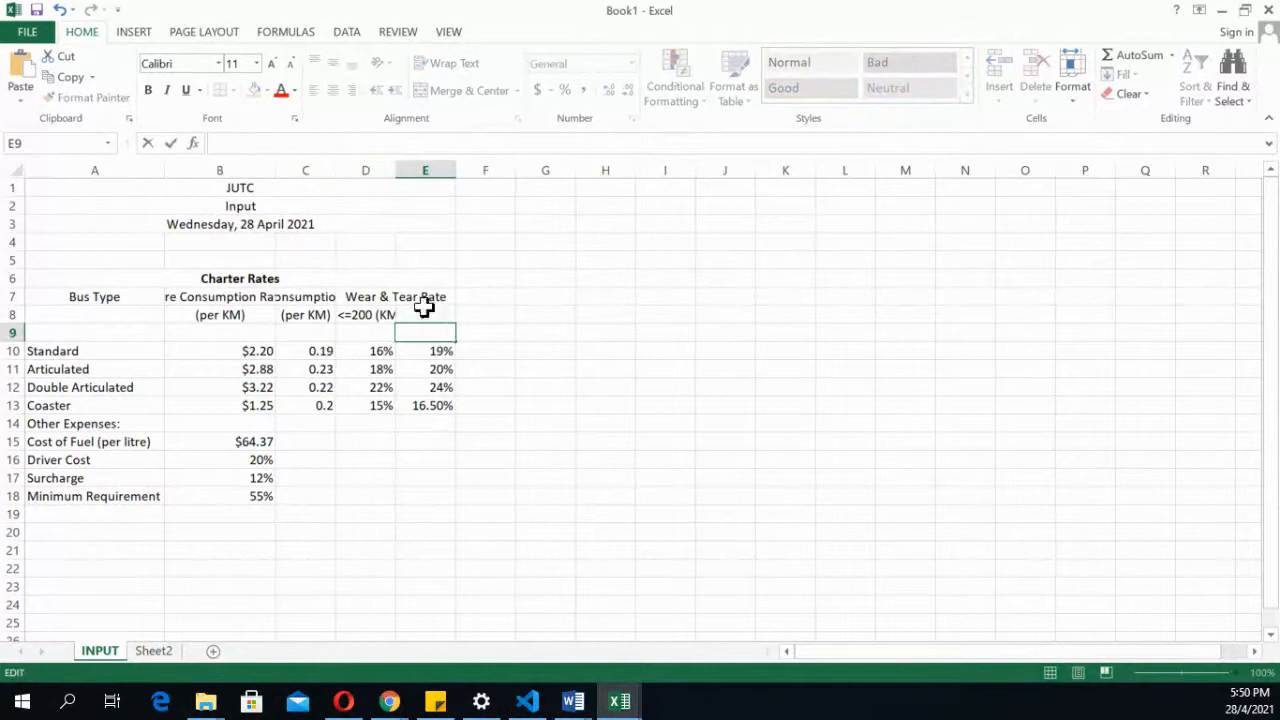
pyautogui.click(436, 316)
pyautogui.write('>')
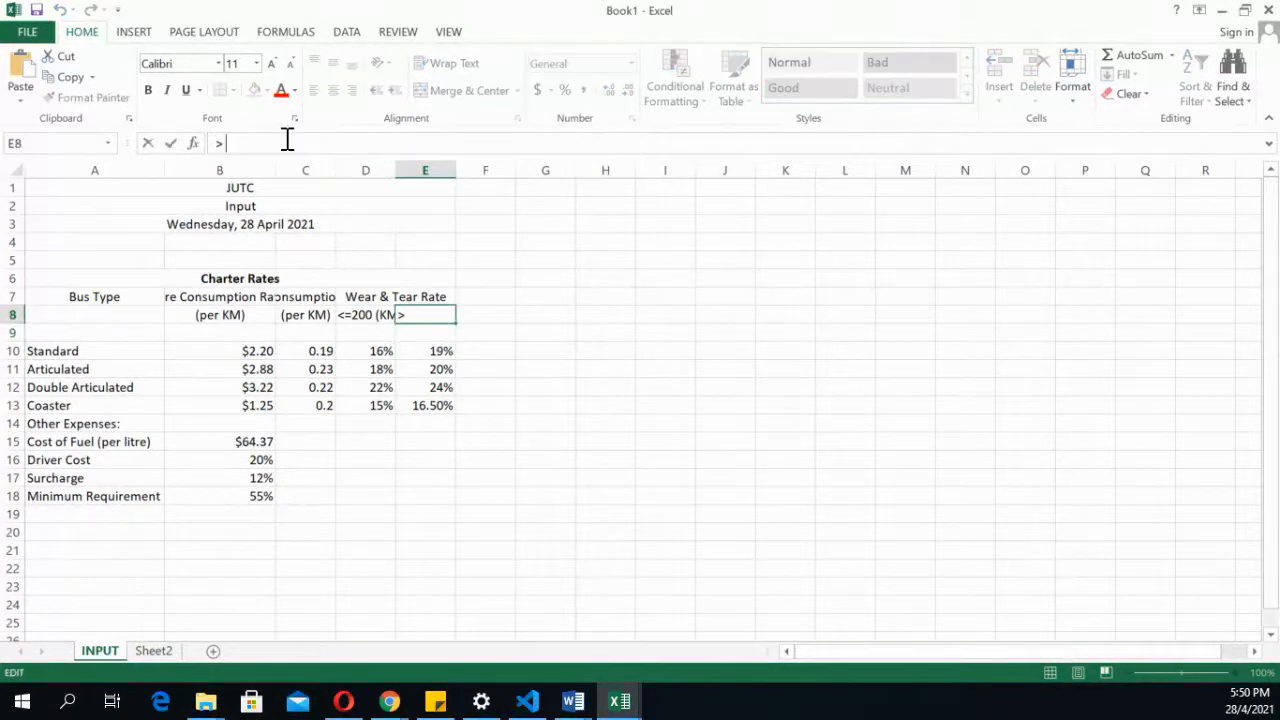
pyautogui.hotkey('ctrl', 'v')
pyautogui.press('Return')
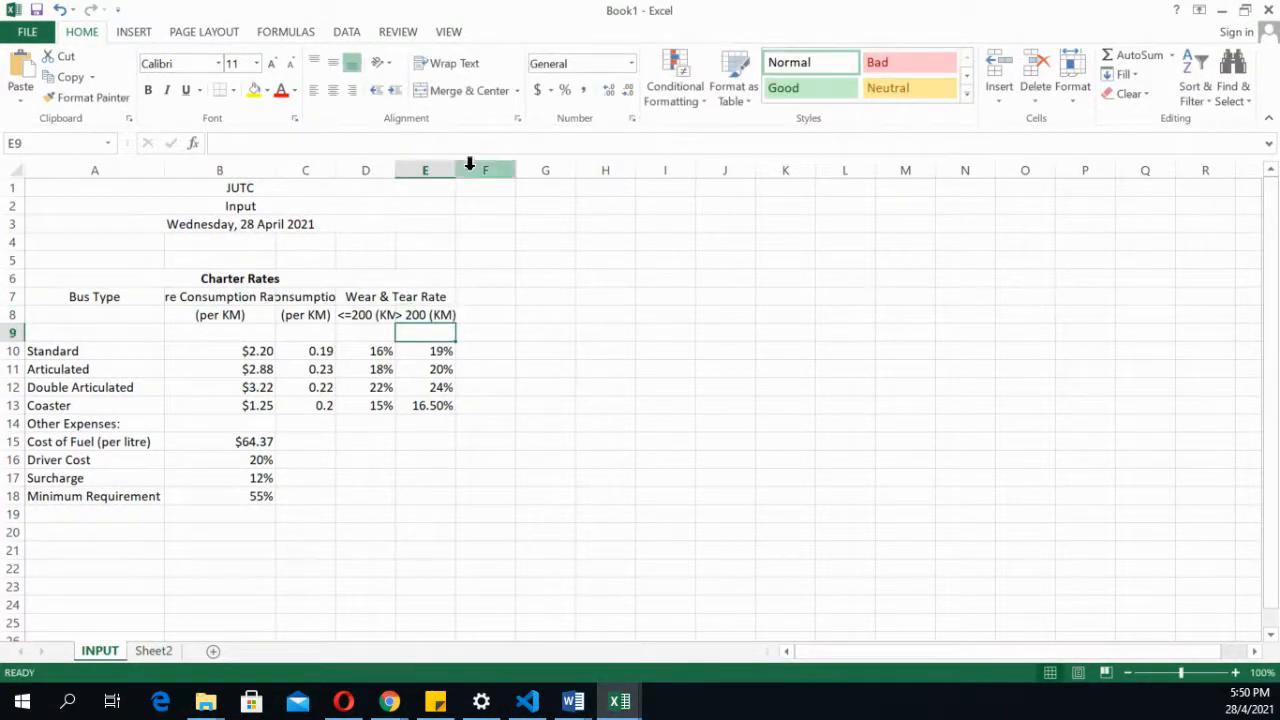
# Autofit the width of all columns on the INPUT sheet to their contents
pyautogui.click(18, 170)
pyautogui.doubleClick(279, 171)
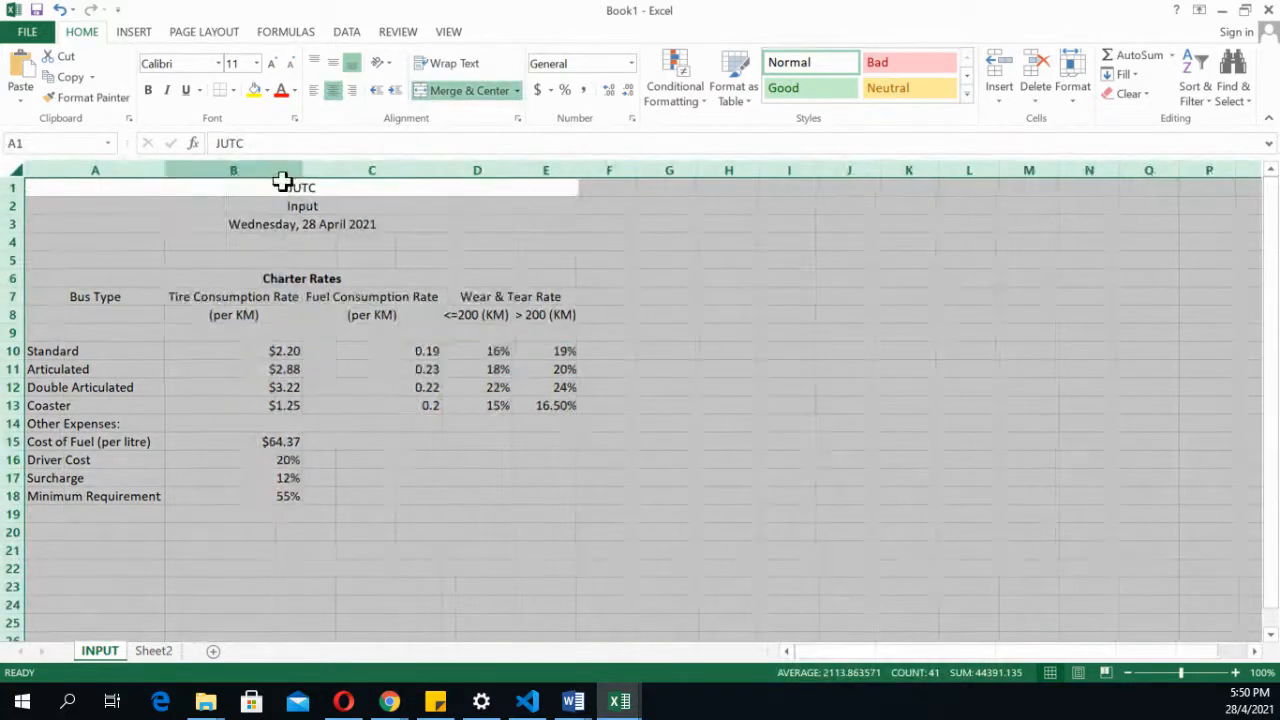
pyautogui.click(452, 442)
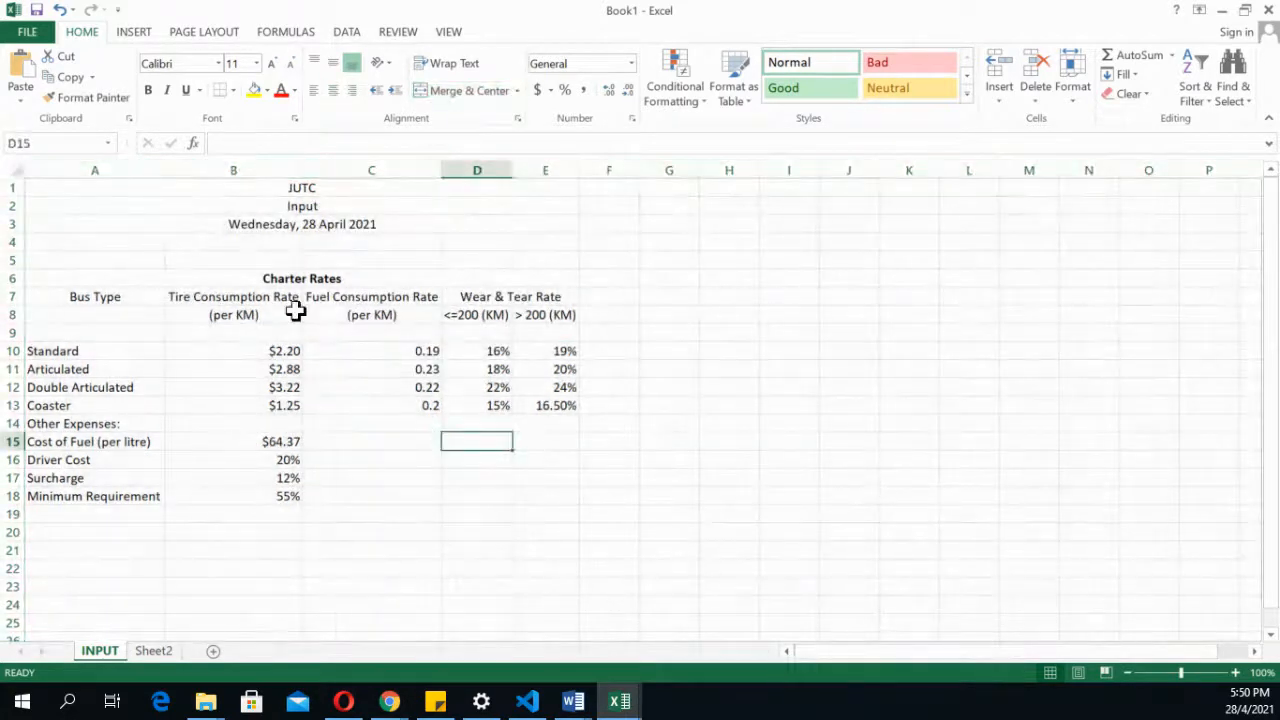
# Bold the charter rates column headings in A7:E7 and the sub-headings in B8:E8
pyautogui.click(100, 302)
pyautogui.moveTo(100, 302); pyautogui.dragTo(524, 292)
pyautogui.click(148, 90)
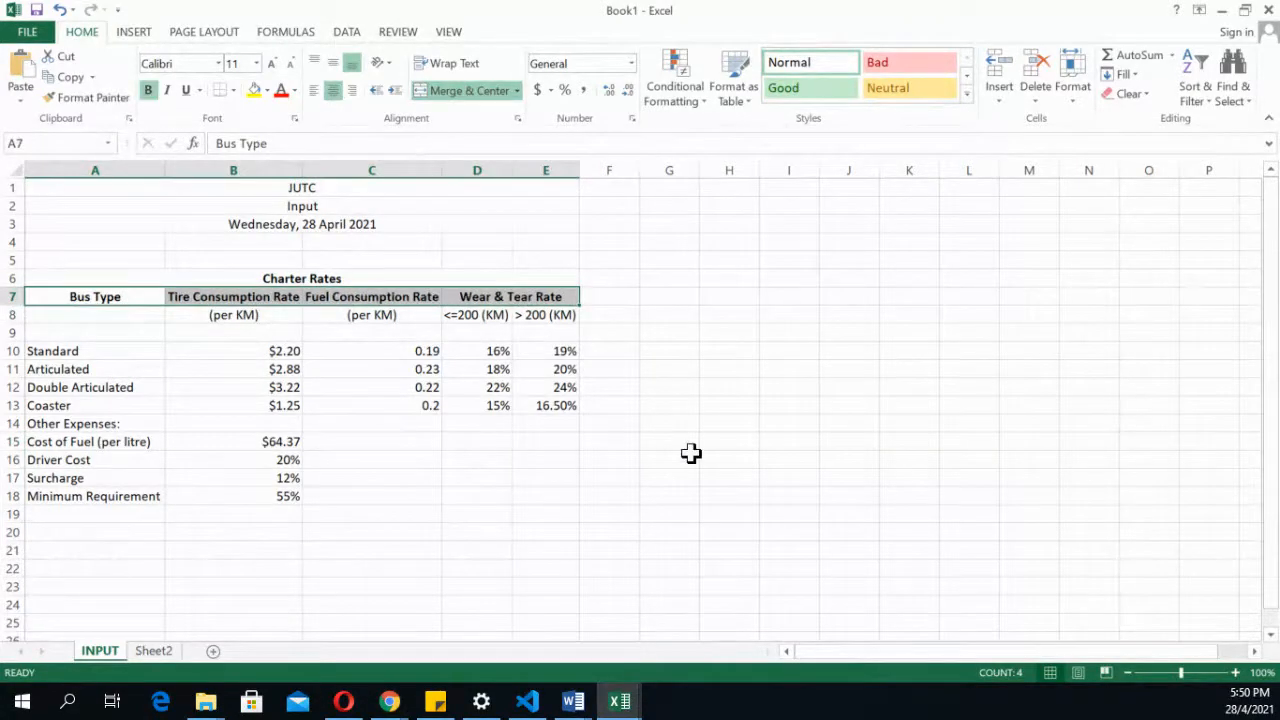
pyautogui.click(690, 456)
pyautogui.moveTo(240, 314); pyautogui.dragTo(574, 306)
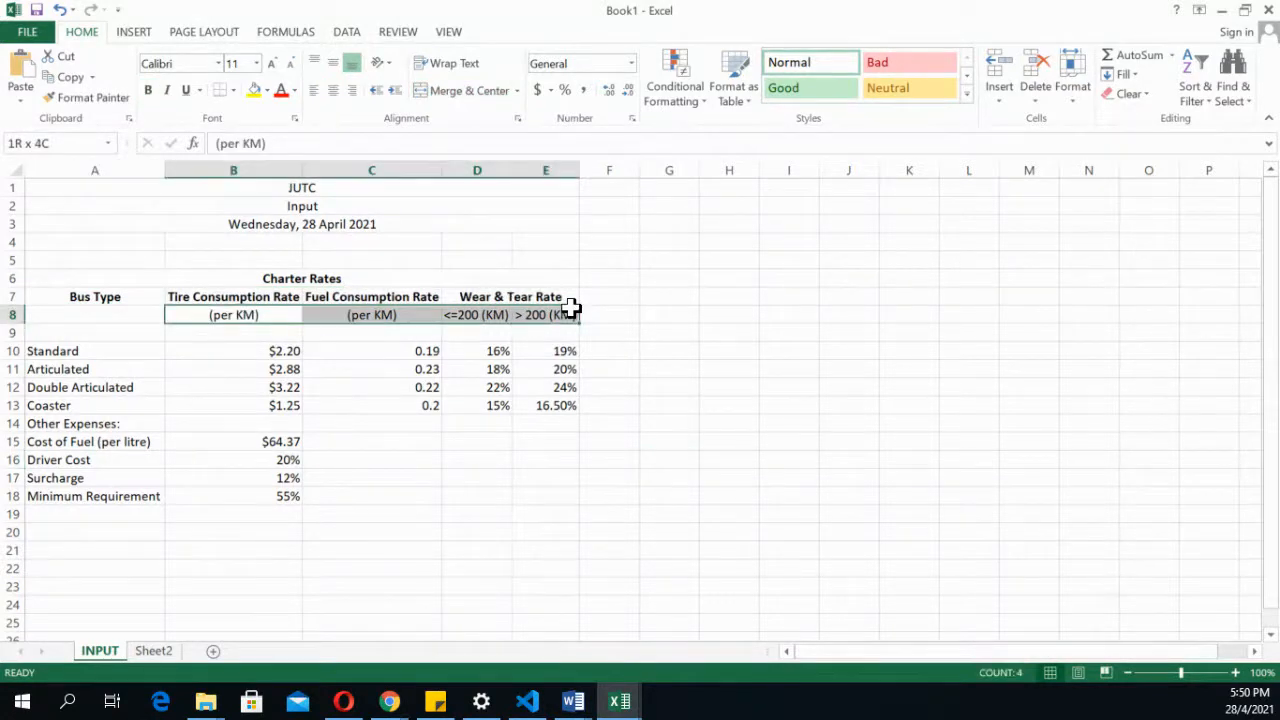
pyautogui.click(149, 92)
pyautogui.click(492, 500)
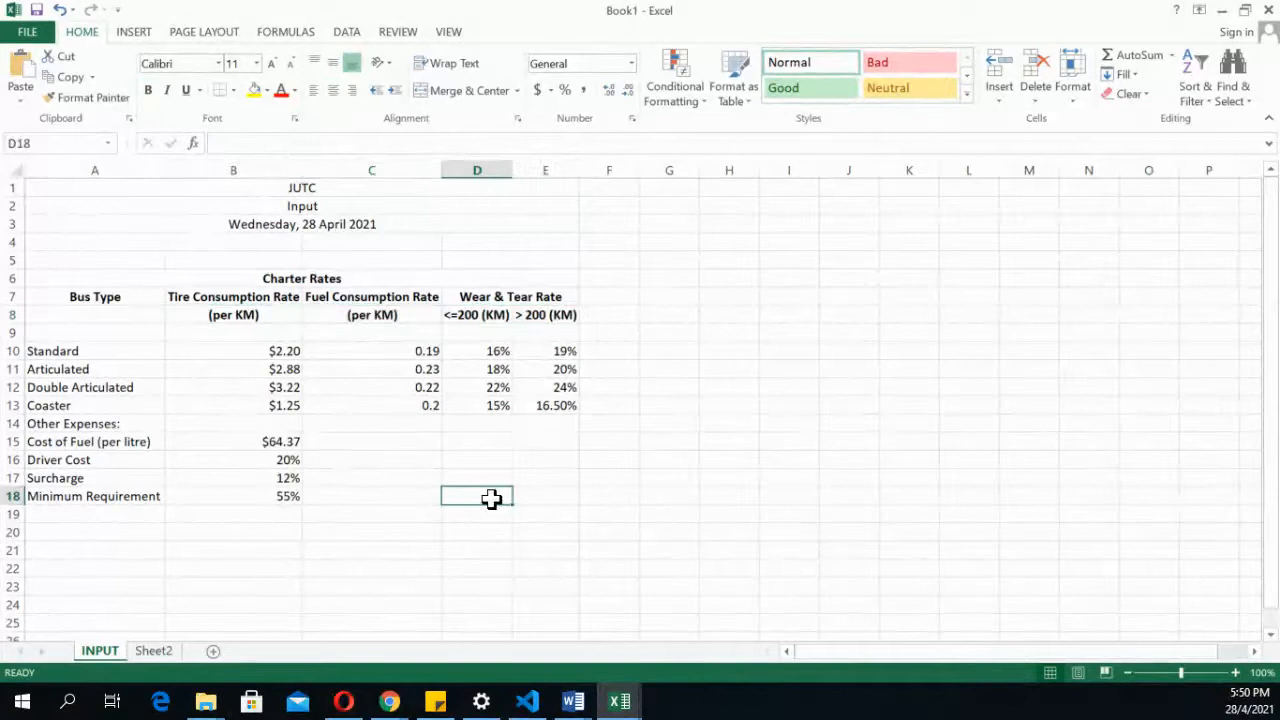
# Delete the empty row 9 between the column headings and the Standard bus row
pyautogui.click(10, 328)
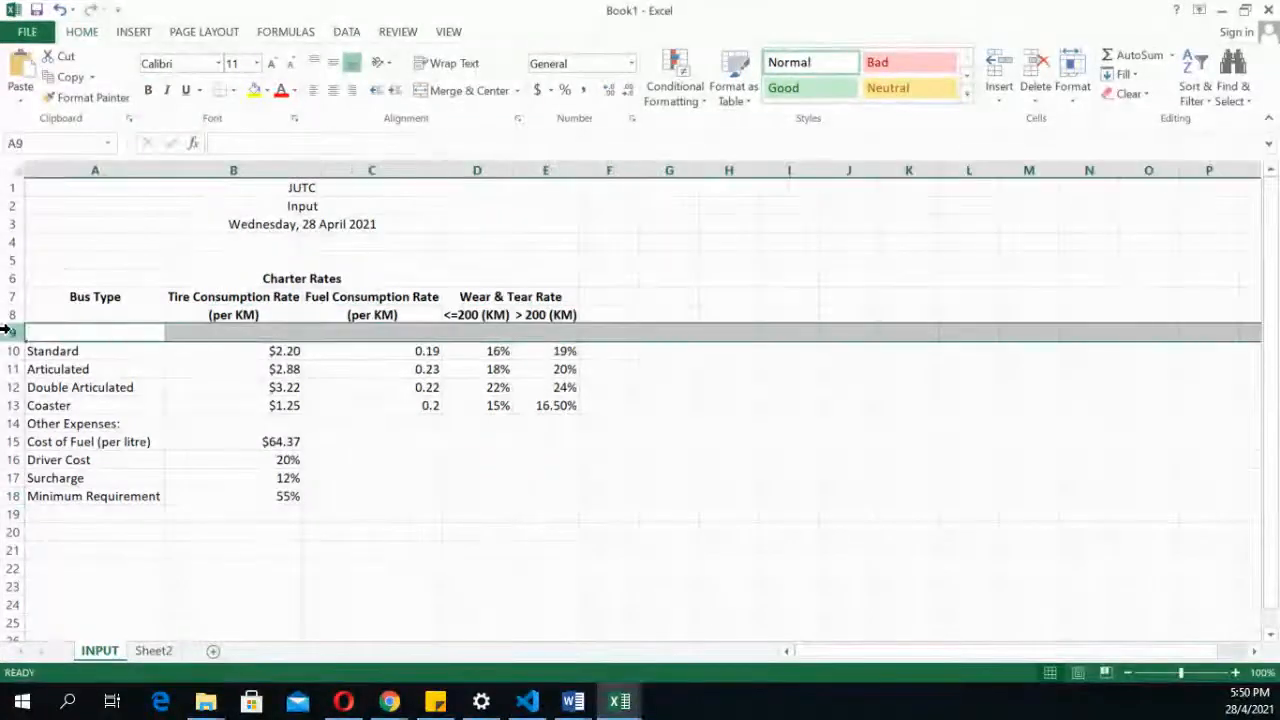
pyautogui.rightClick(10, 330)
pyautogui.click(88, 500)
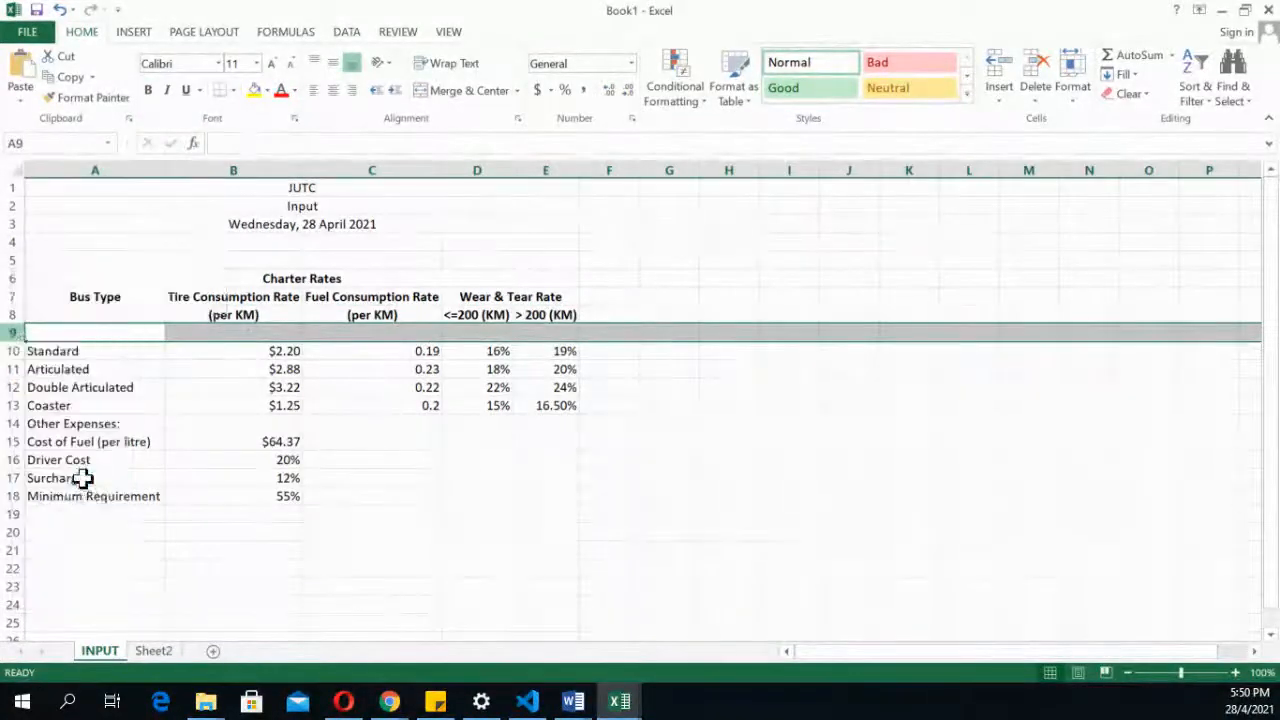
pyautogui.click(413, 568)
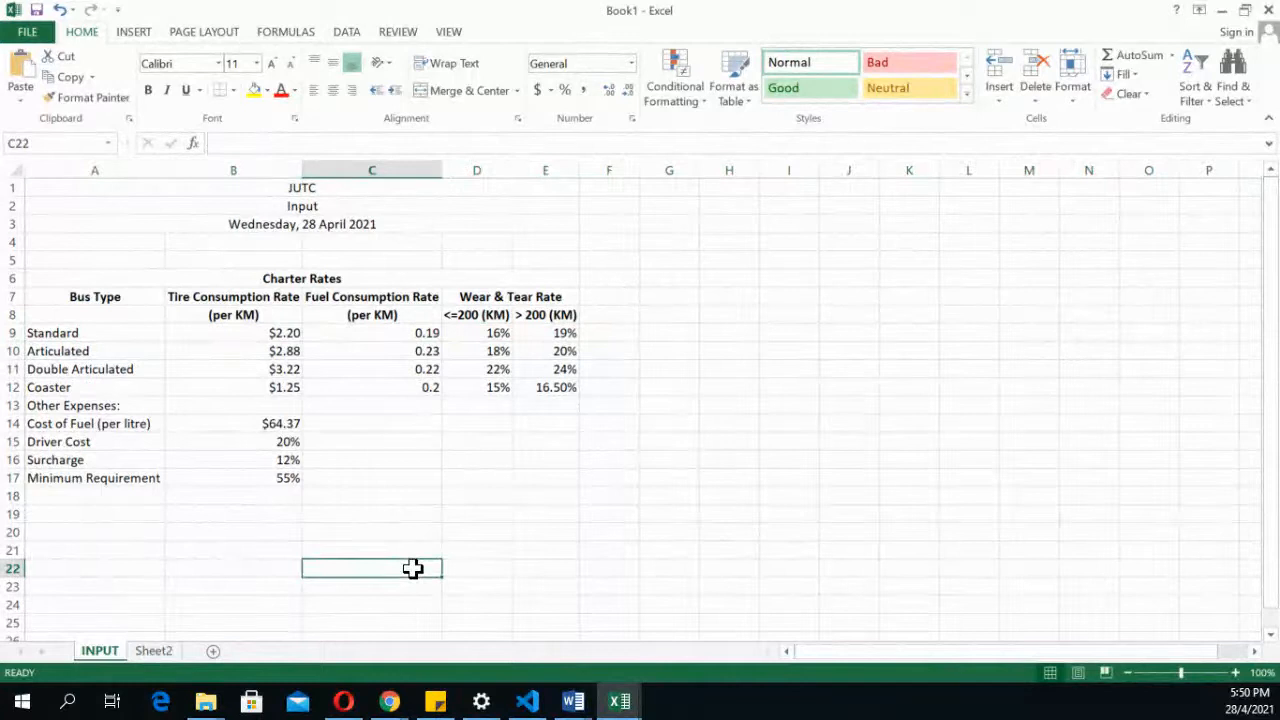
pyautogui.click(474, 478)
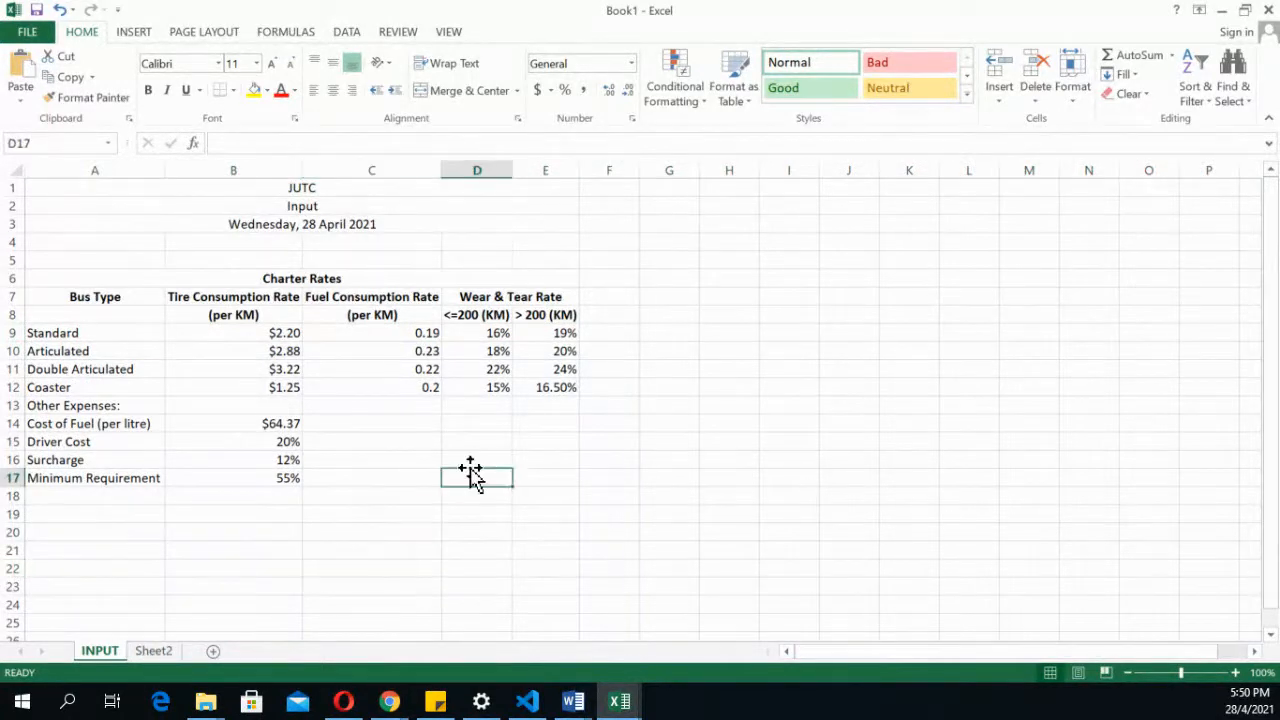
# Insert a blank row above Other Expenses to separate it from the charter rates table
pyautogui.click(301, 539)
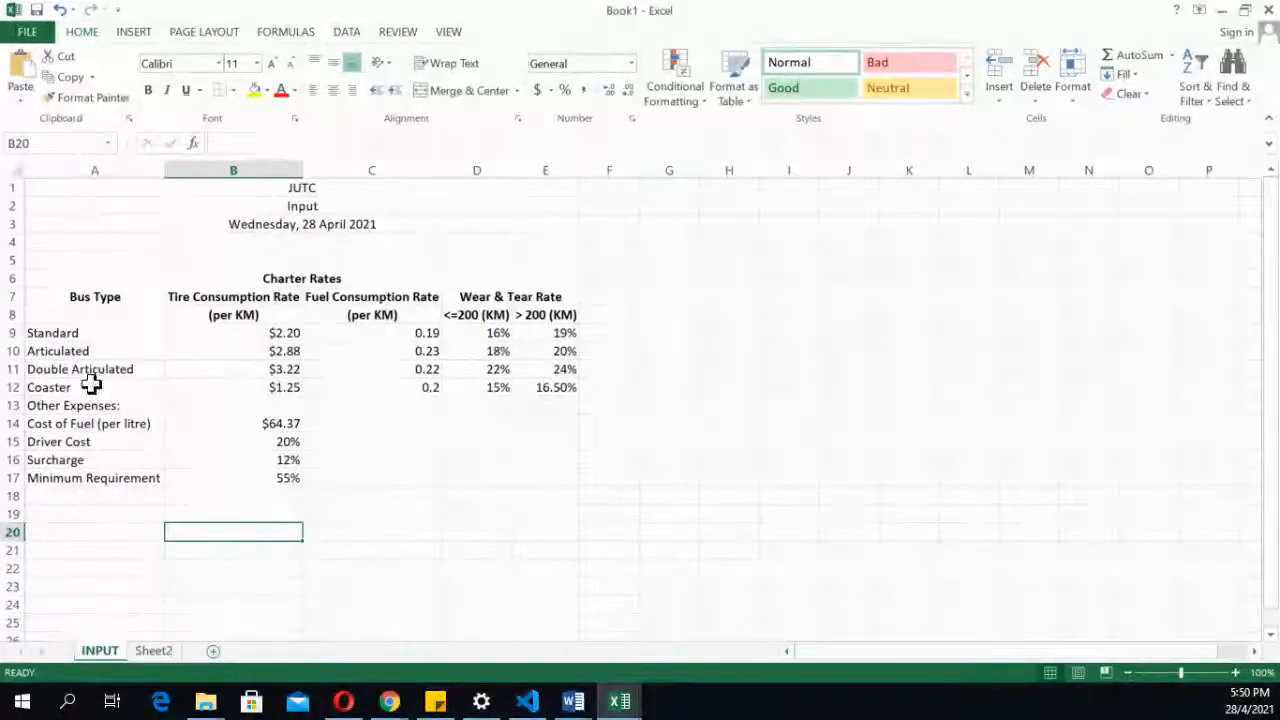
pyautogui.moveTo(62, 335); pyautogui.dragTo(310, 402)
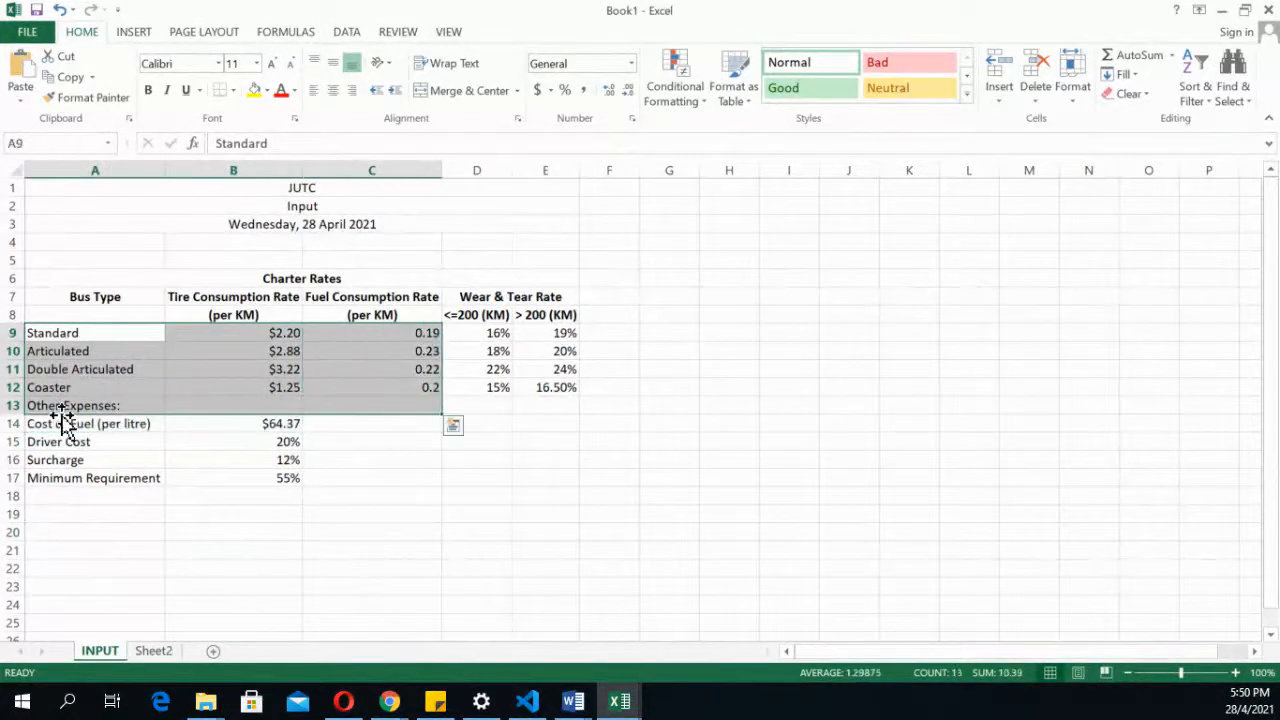
pyautogui.click(12, 405)
pyautogui.rightClick(12, 405)
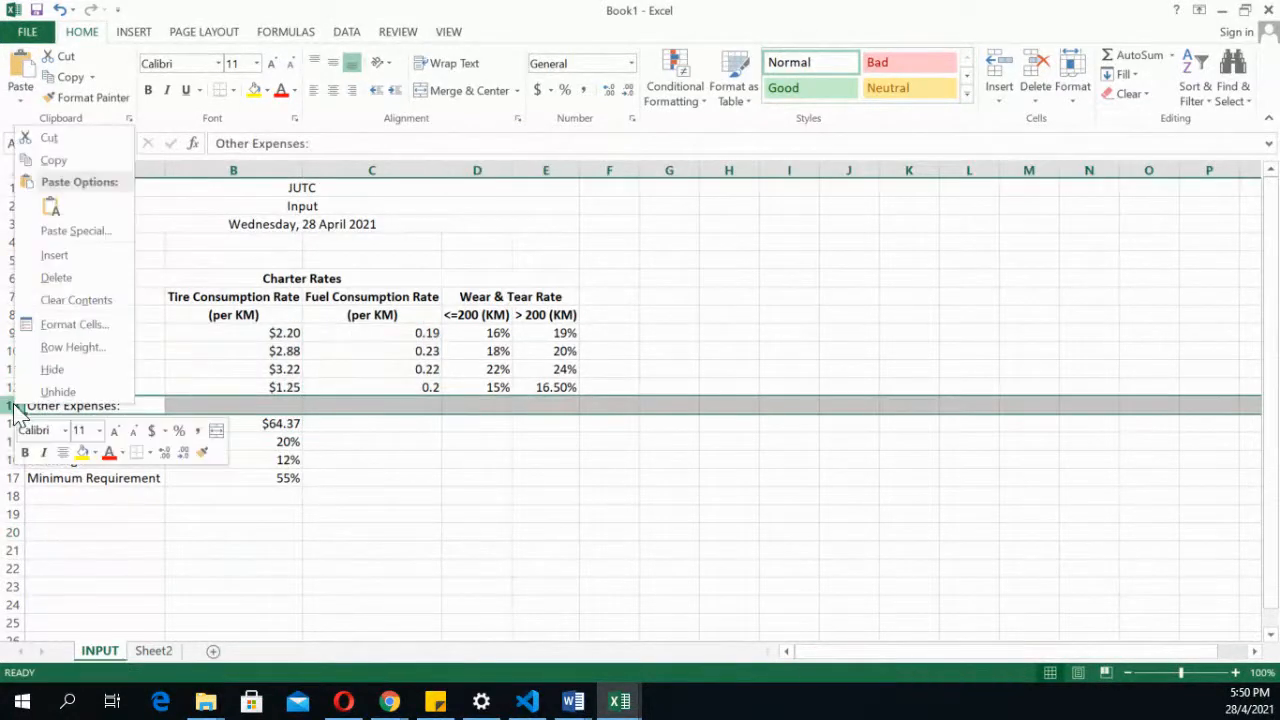
pyautogui.click(55, 255)
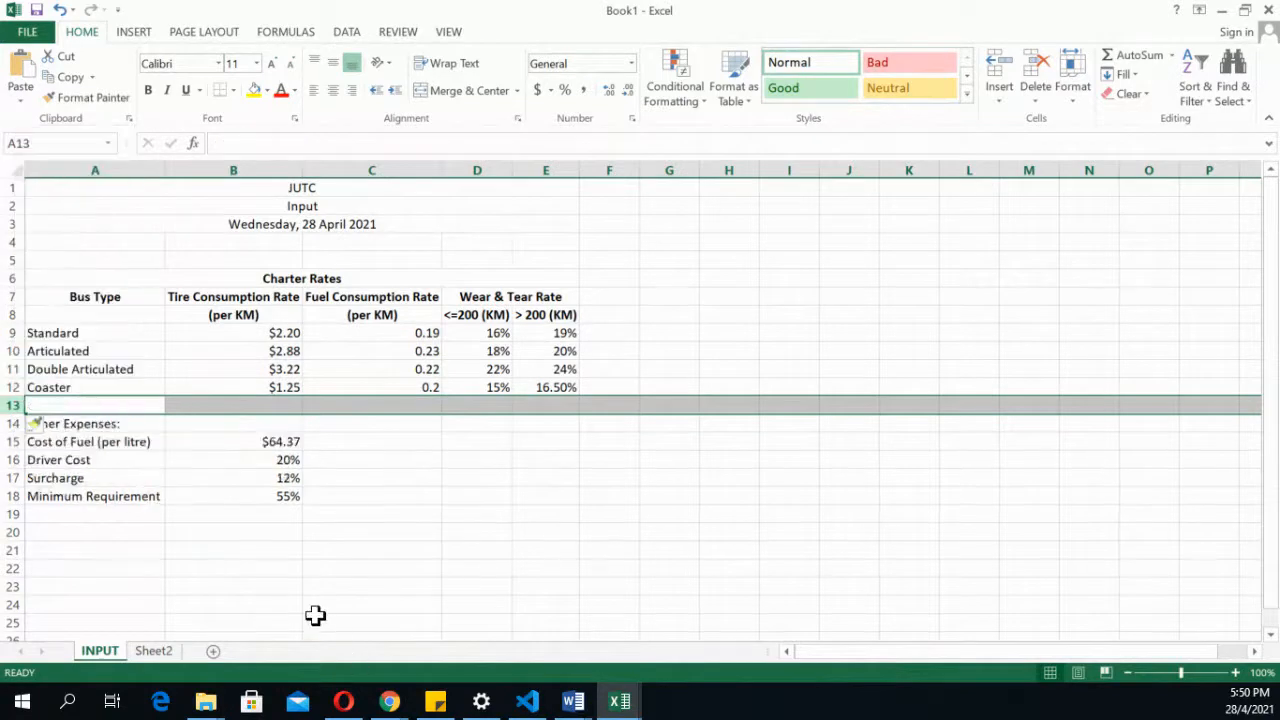
pyautogui.click(315, 605)
# Compare the bus types and charter rates on the INPUT sheet with the Type of Bus and cost columns on Sheet2
pyautogui.moveTo(43, 388); pyautogui.dragTo(560, 331)
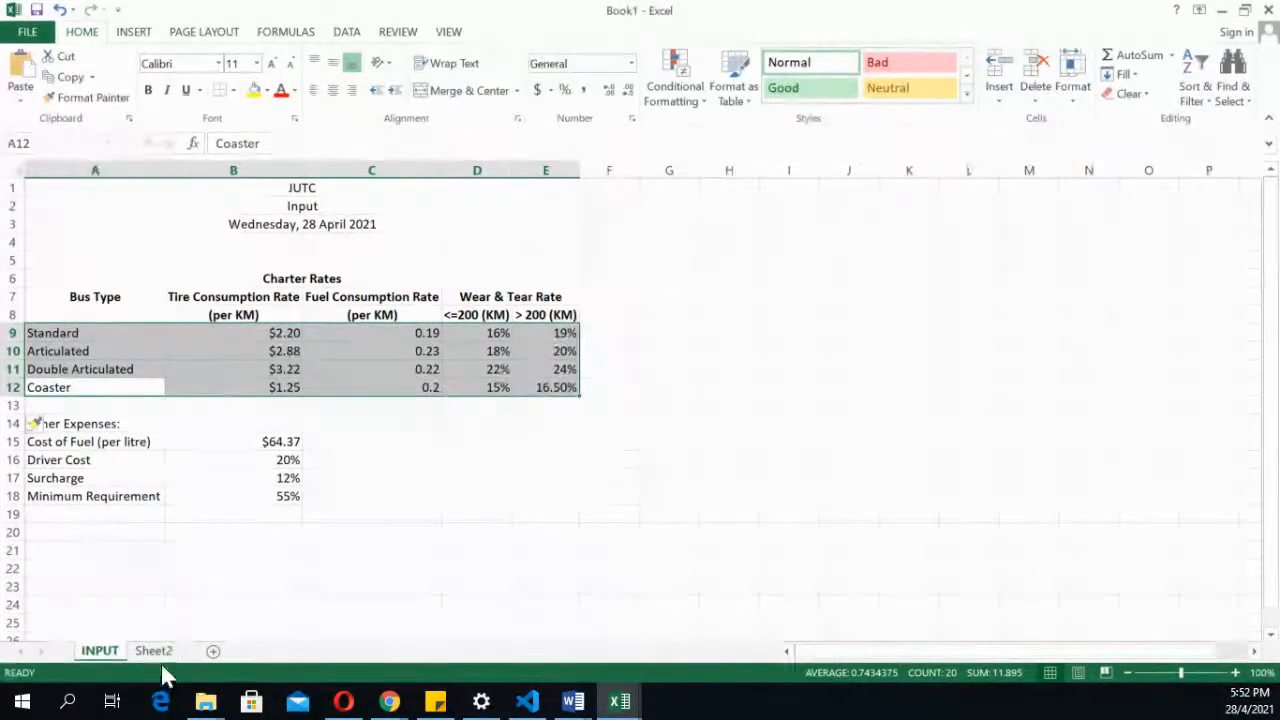
pyautogui.click(158, 655)
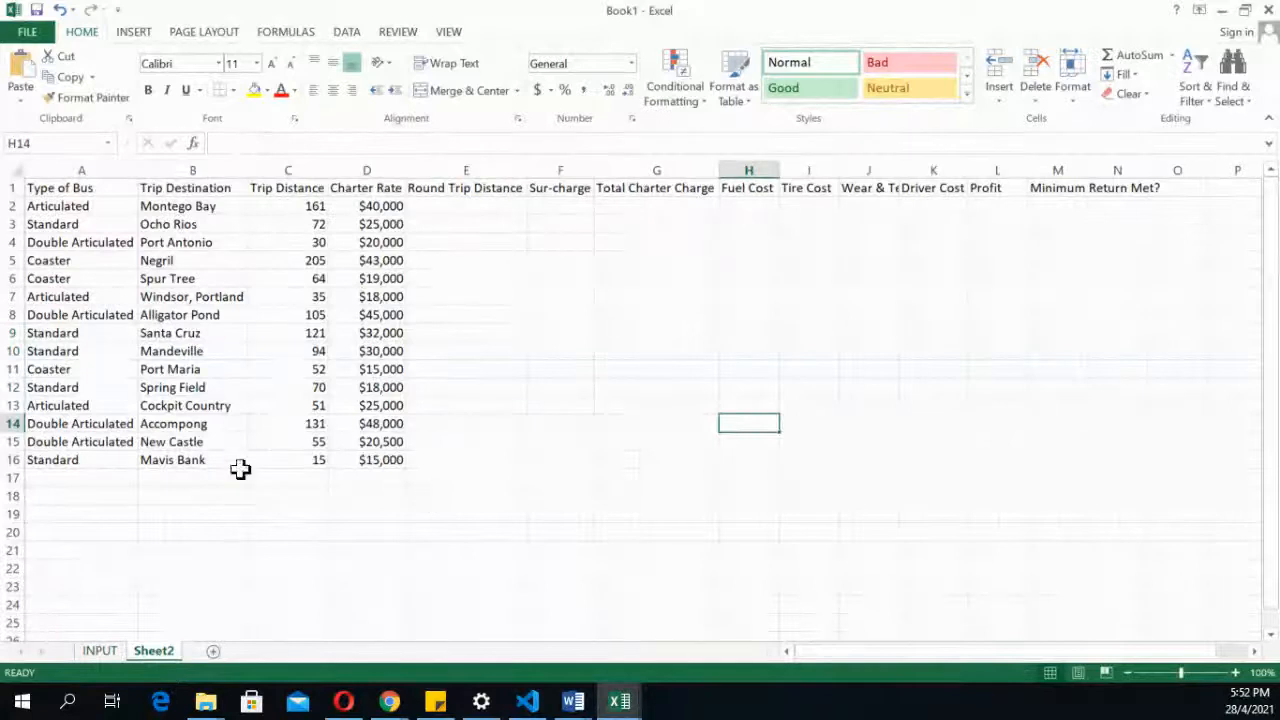
pyautogui.moveTo(70, 206); pyautogui.dragTo(114, 443)
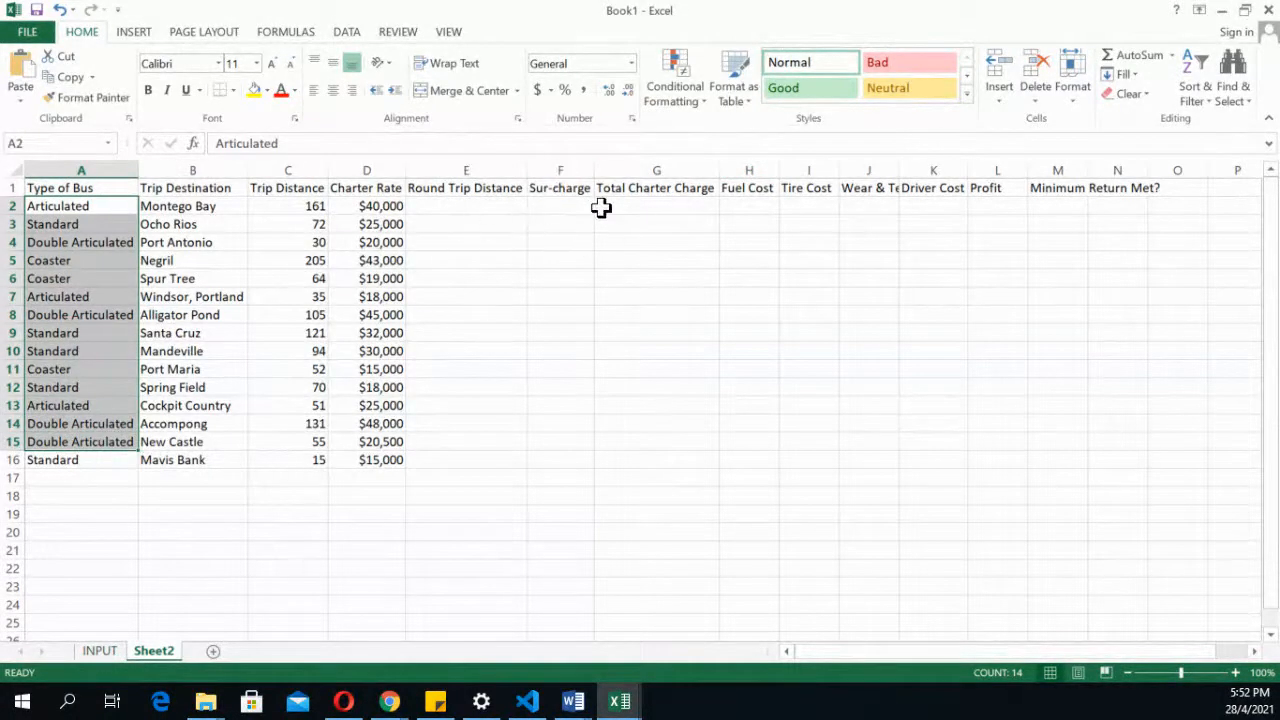
pyautogui.click(749, 204)
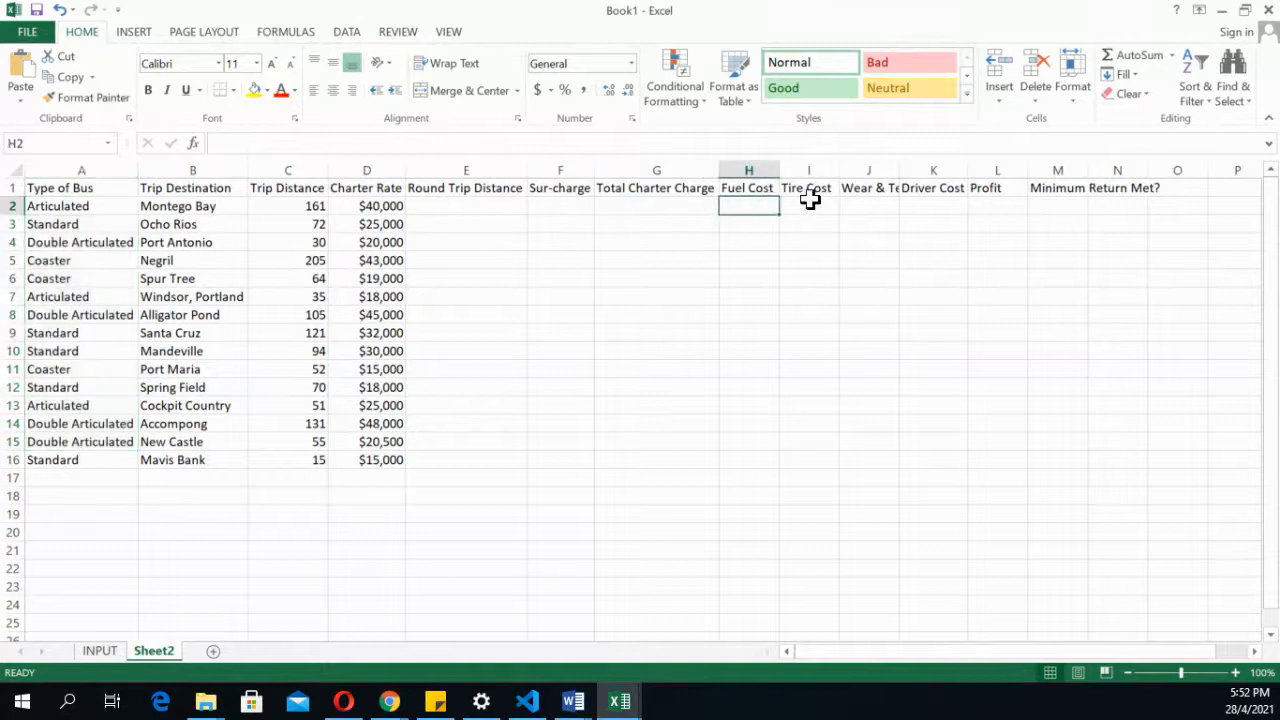
pyautogui.click(811, 204)
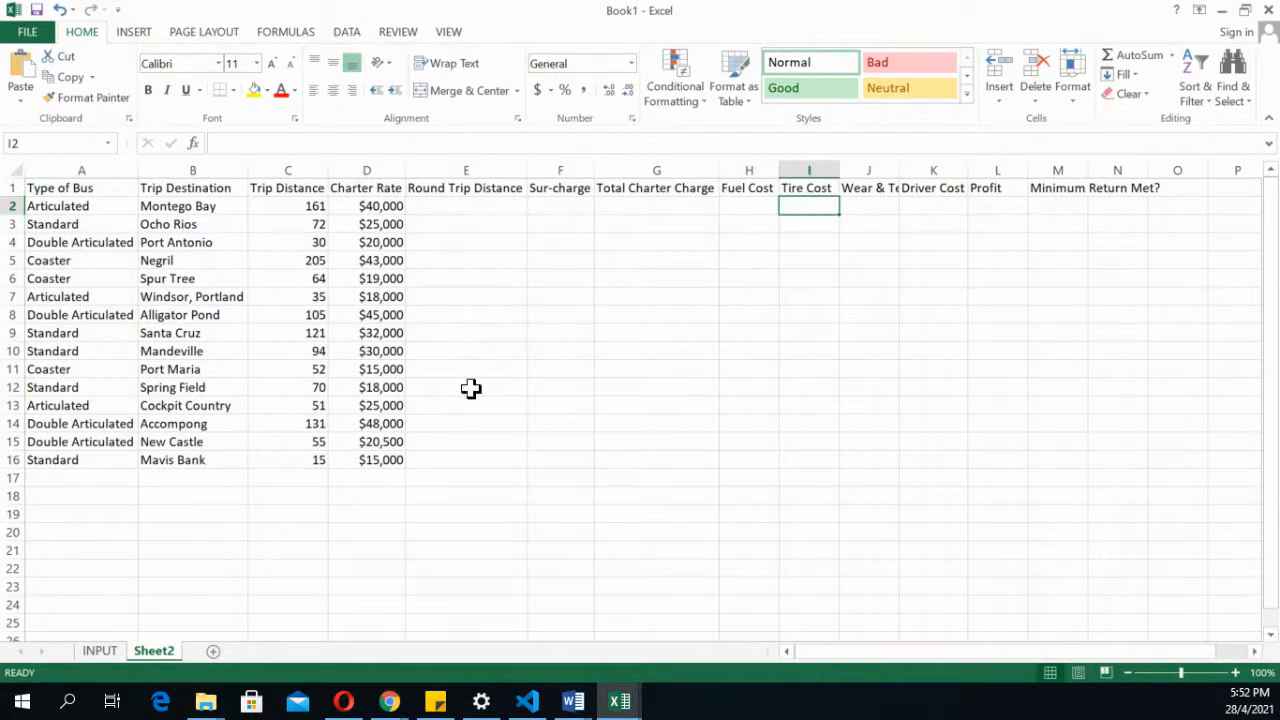
pyautogui.click(105, 651)
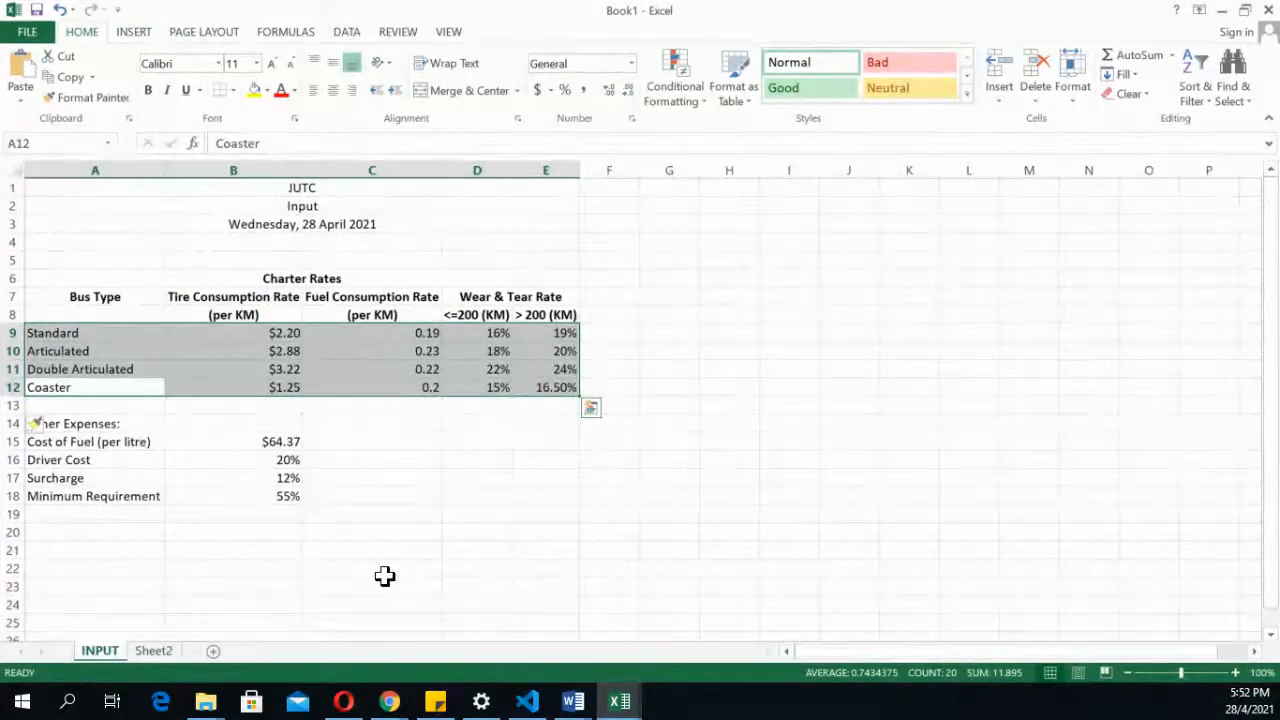
pyautogui.click(385, 577)
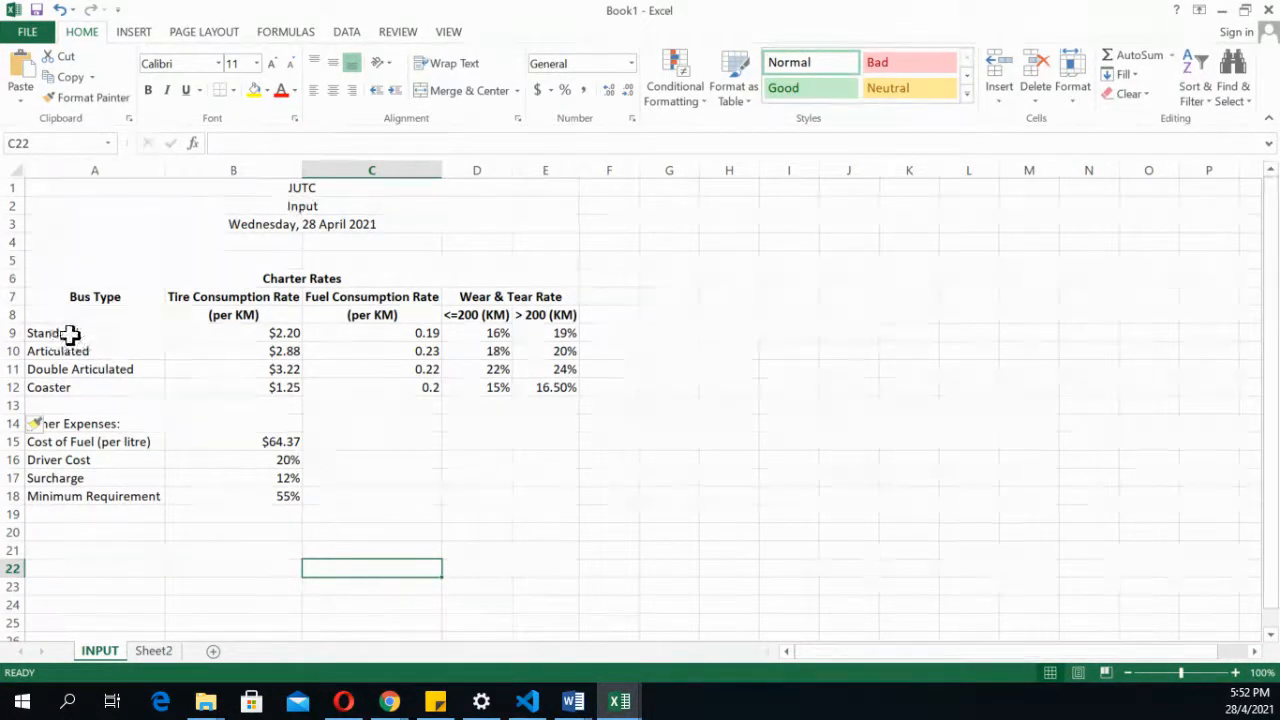
pyautogui.moveTo(66, 331); pyautogui.dragTo(91, 389)
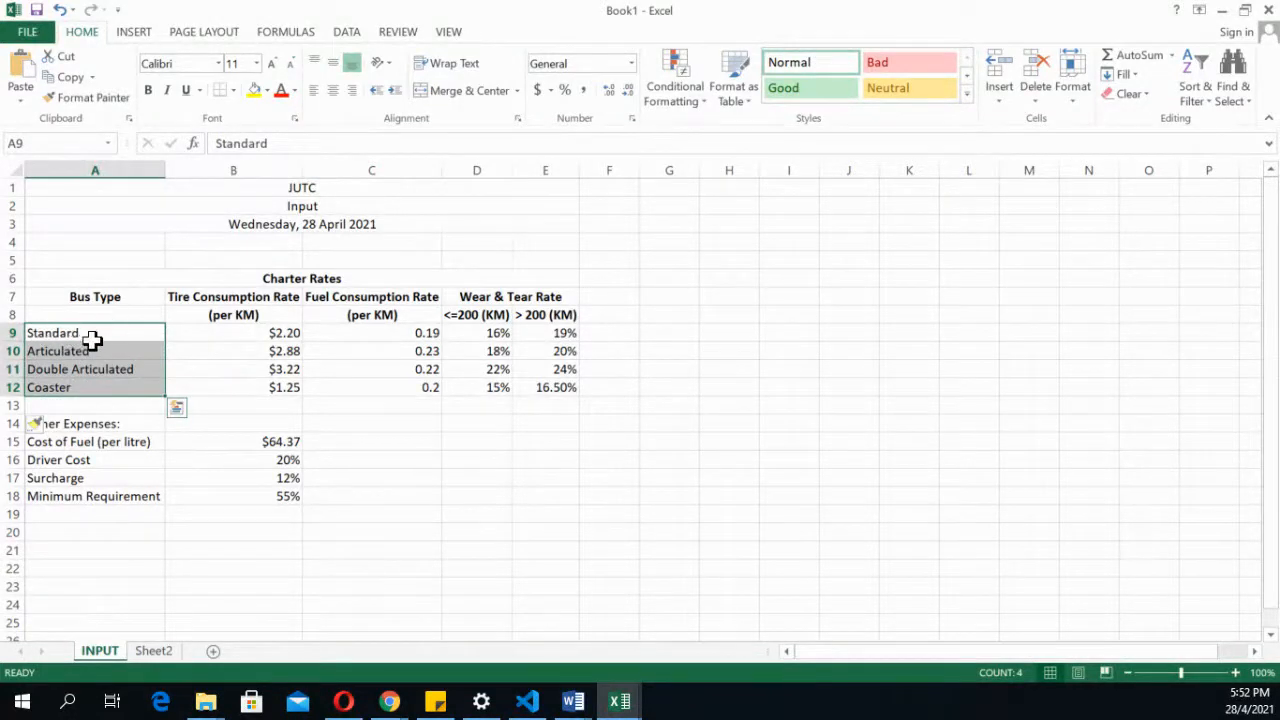
pyautogui.click(160, 651)
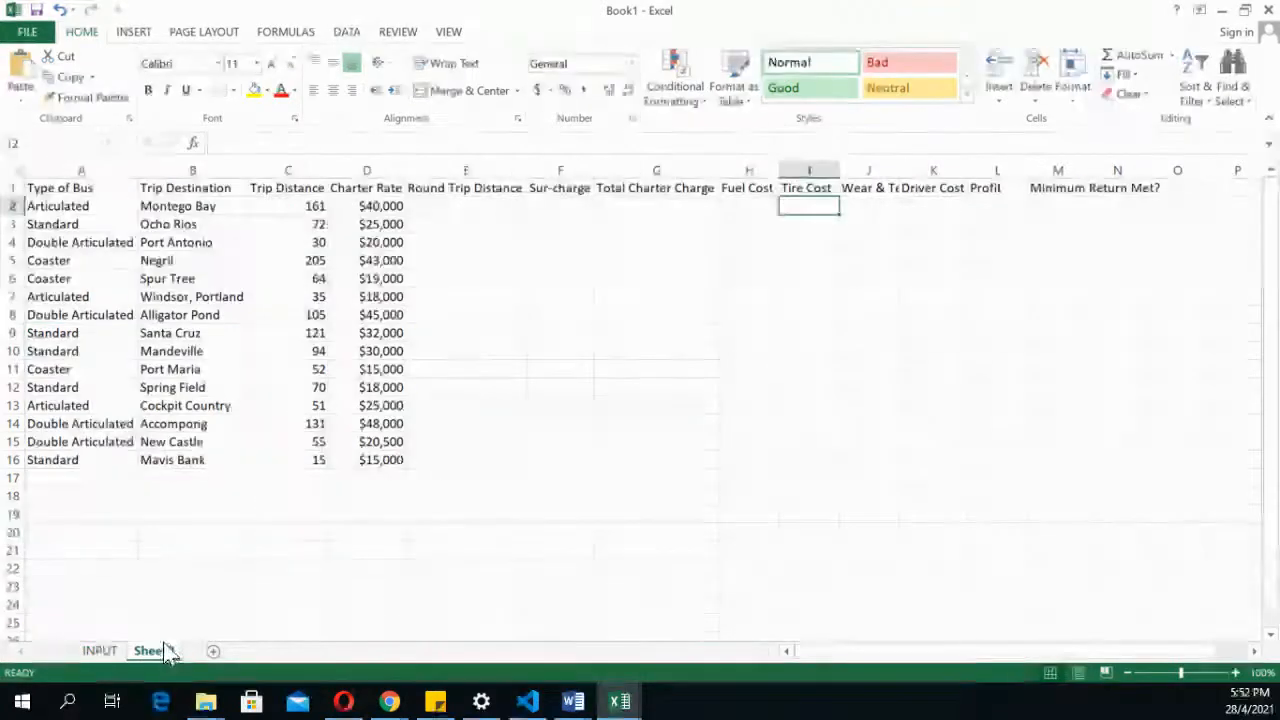
pyautogui.click(60, 278)
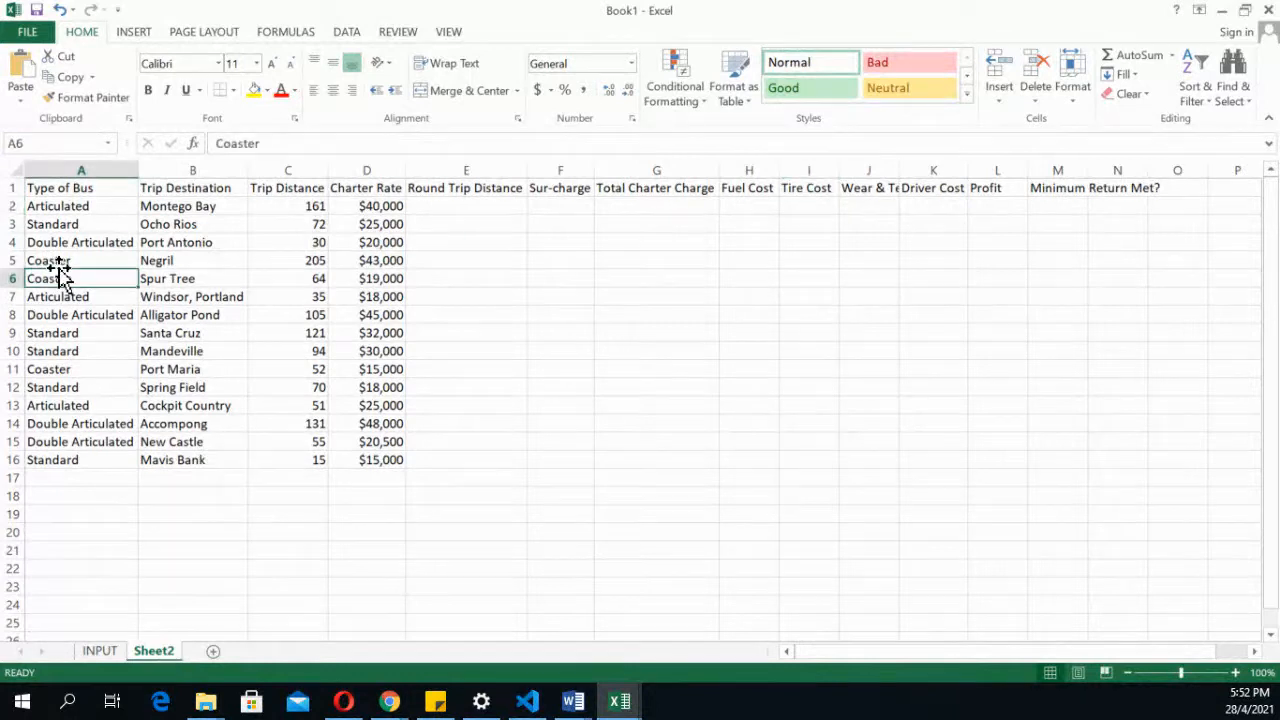
# Check the Type of Bus entries on Sheet2 against the bus types listed in A9:A12 of the INPUT sheet
pyautogui.click(42, 207)
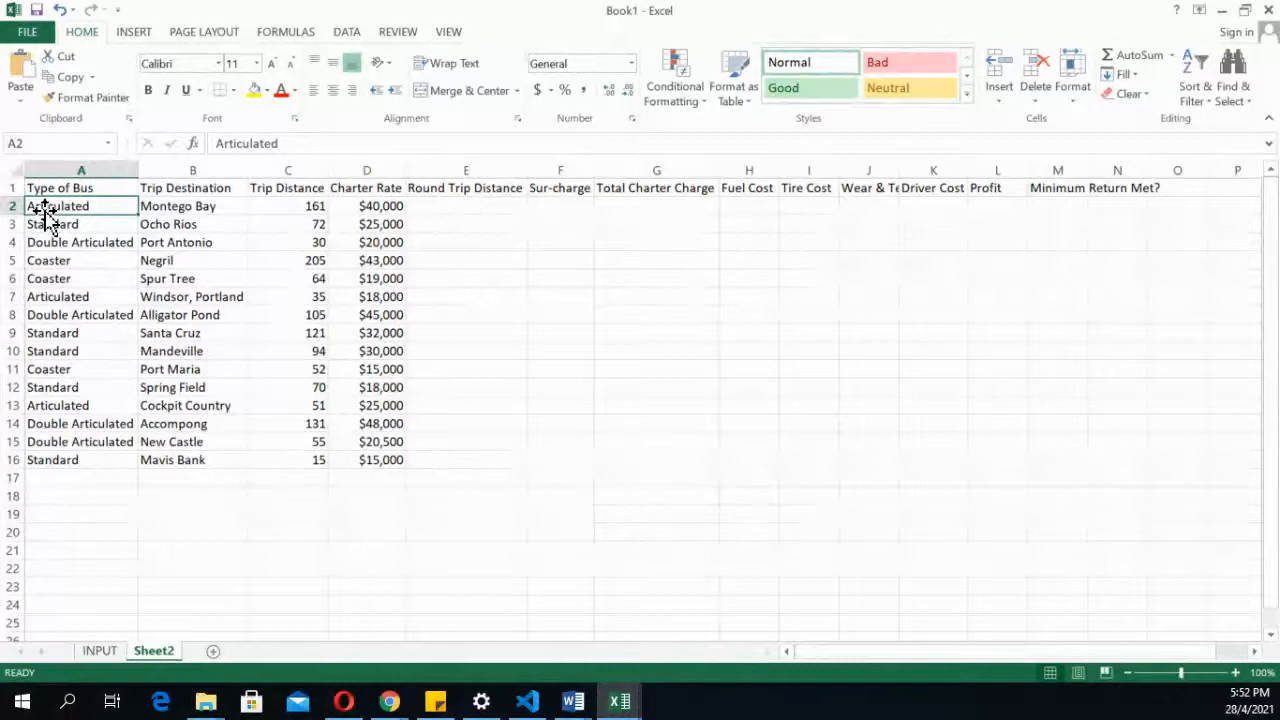
pyautogui.click(100, 651)
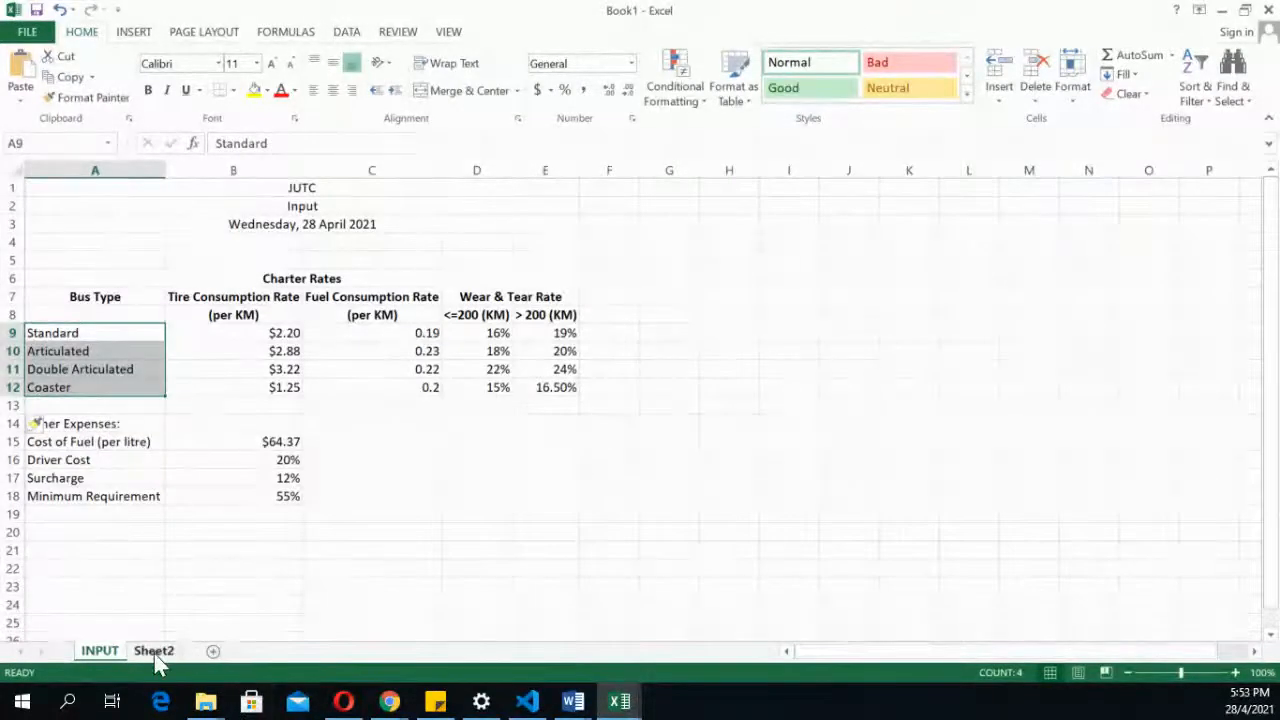
pyautogui.click(154, 651)
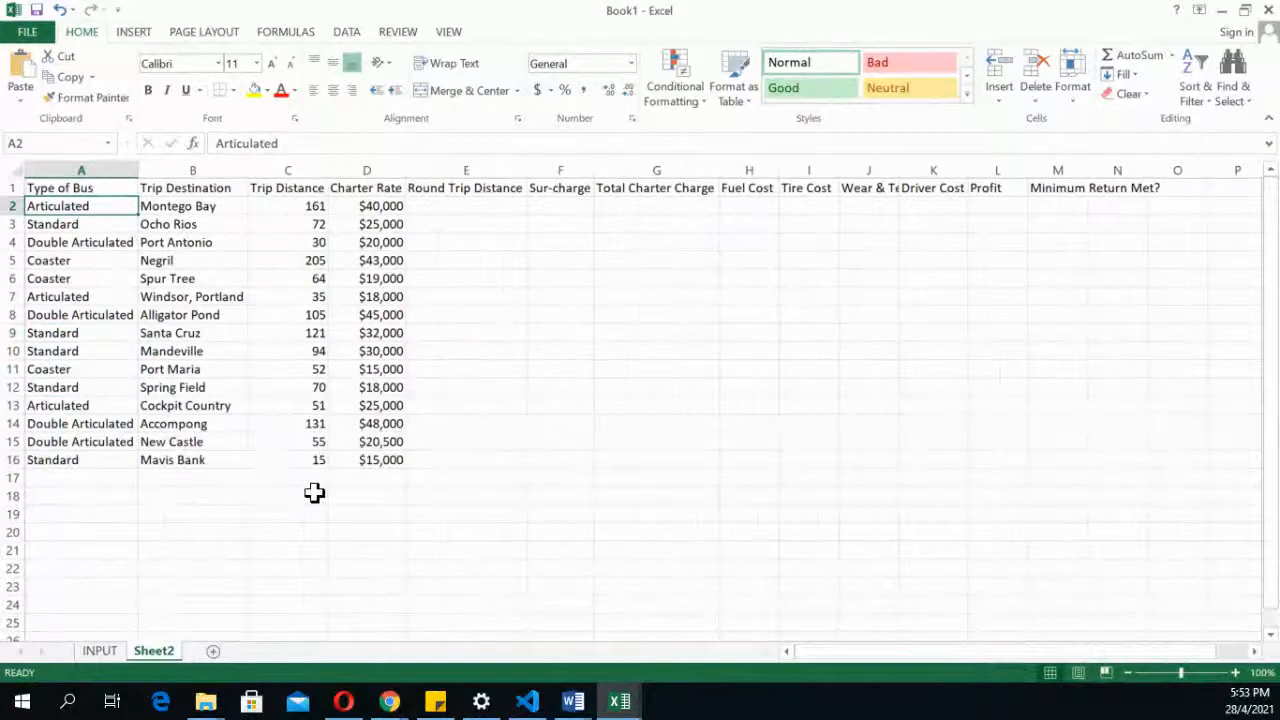
pyautogui.click(110, 654)
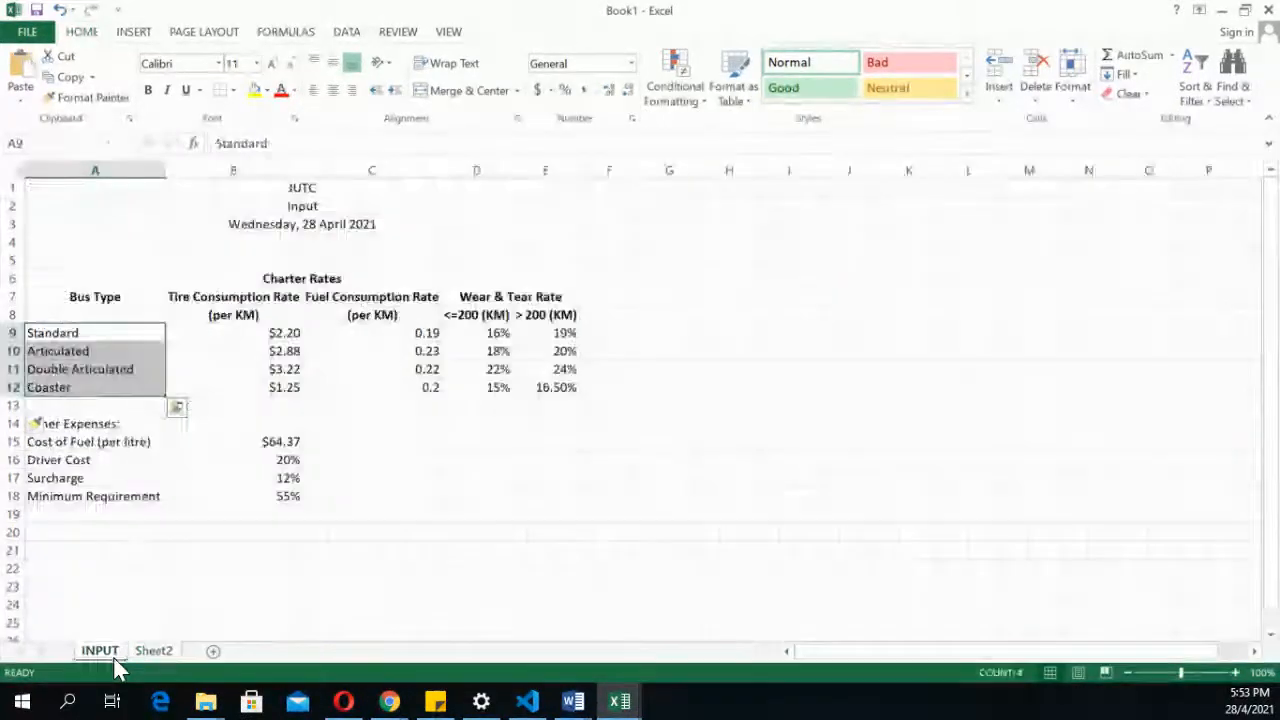
pyautogui.click(86, 336)
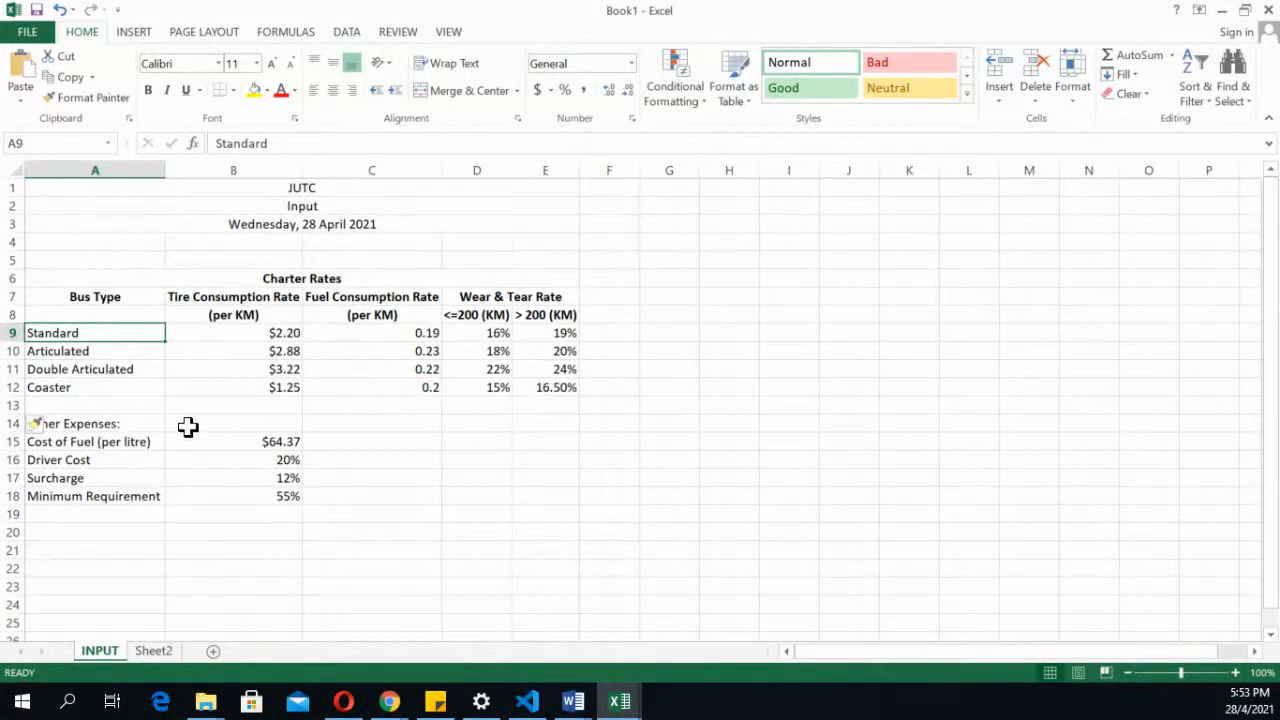
pyautogui.click(158, 654)
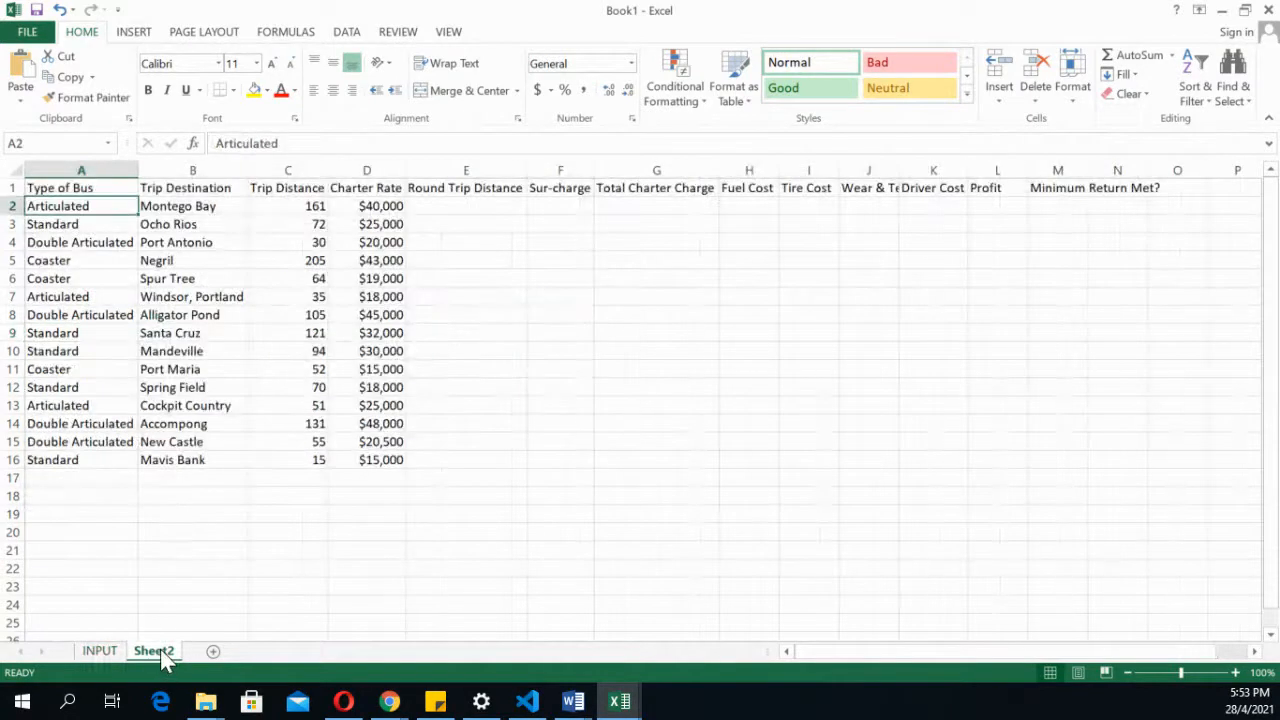
pyautogui.click(99, 651)
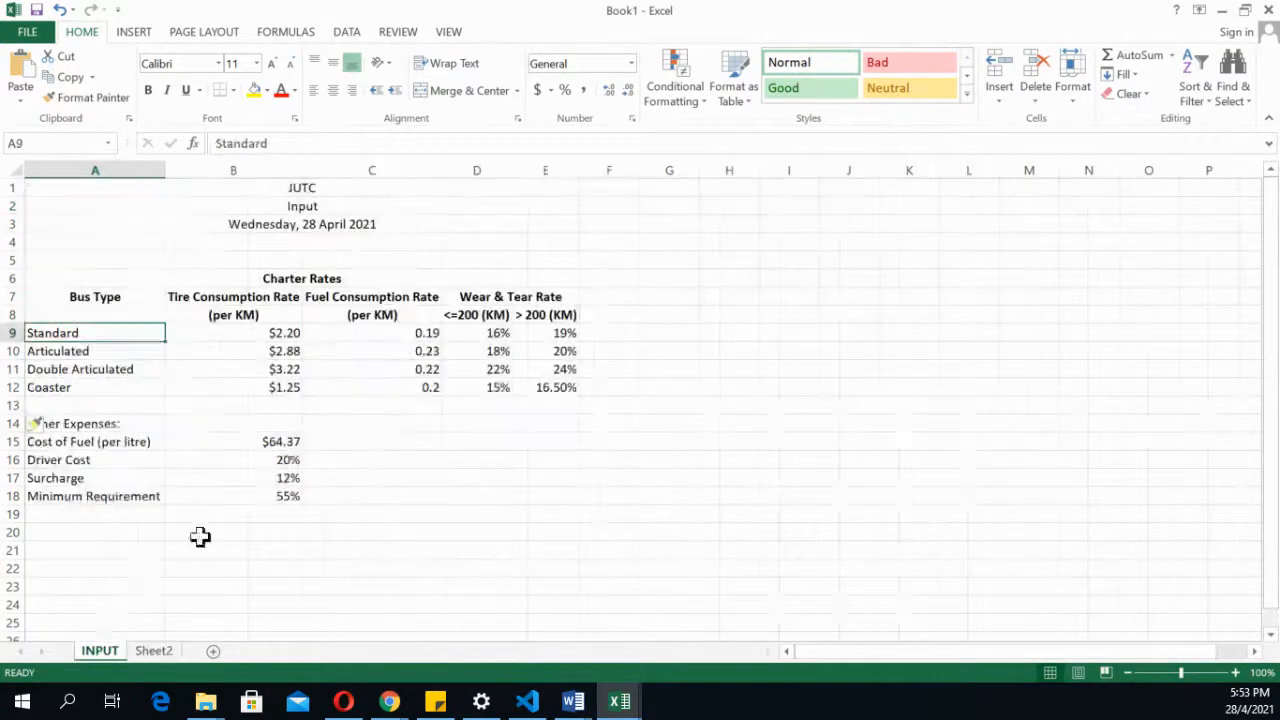
pyautogui.click(393, 493)
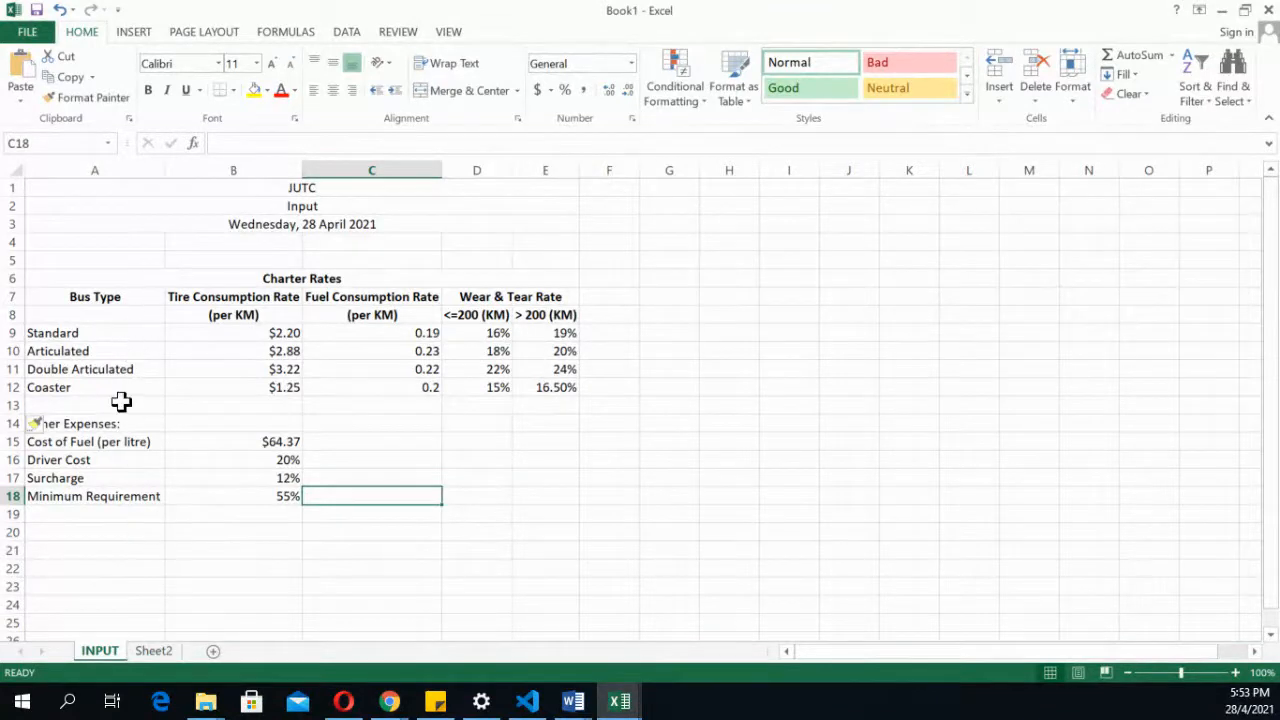
pyautogui.moveTo(110, 297); pyautogui.dragTo(106, 385)
pyautogui.click(149, 656)
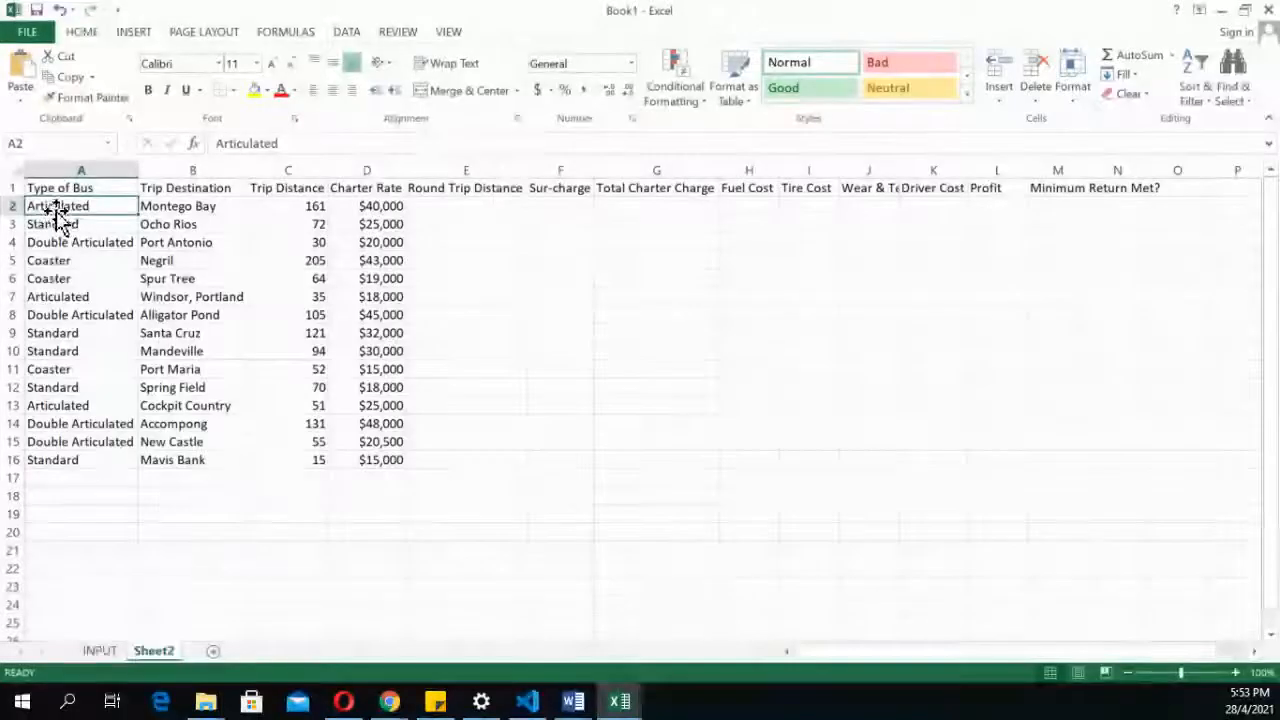
pyautogui.click(104, 656)
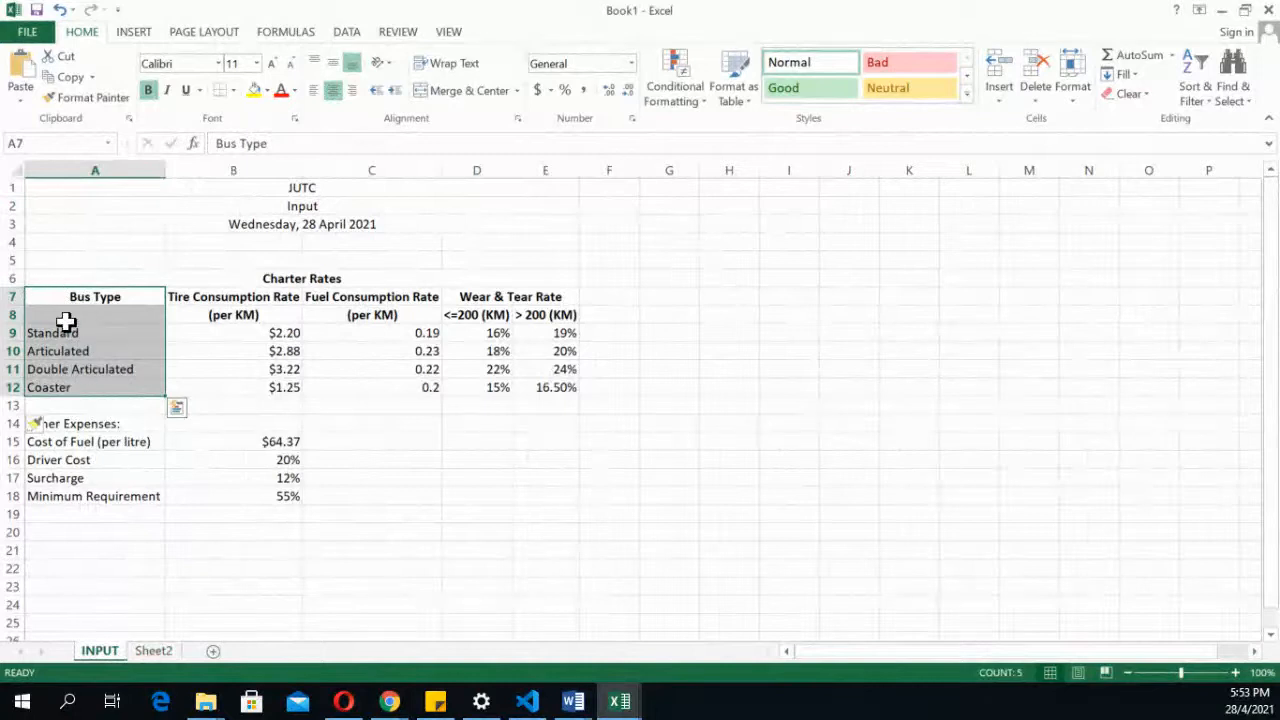
pyautogui.moveTo(51, 337); pyautogui.dragTo(63, 387)
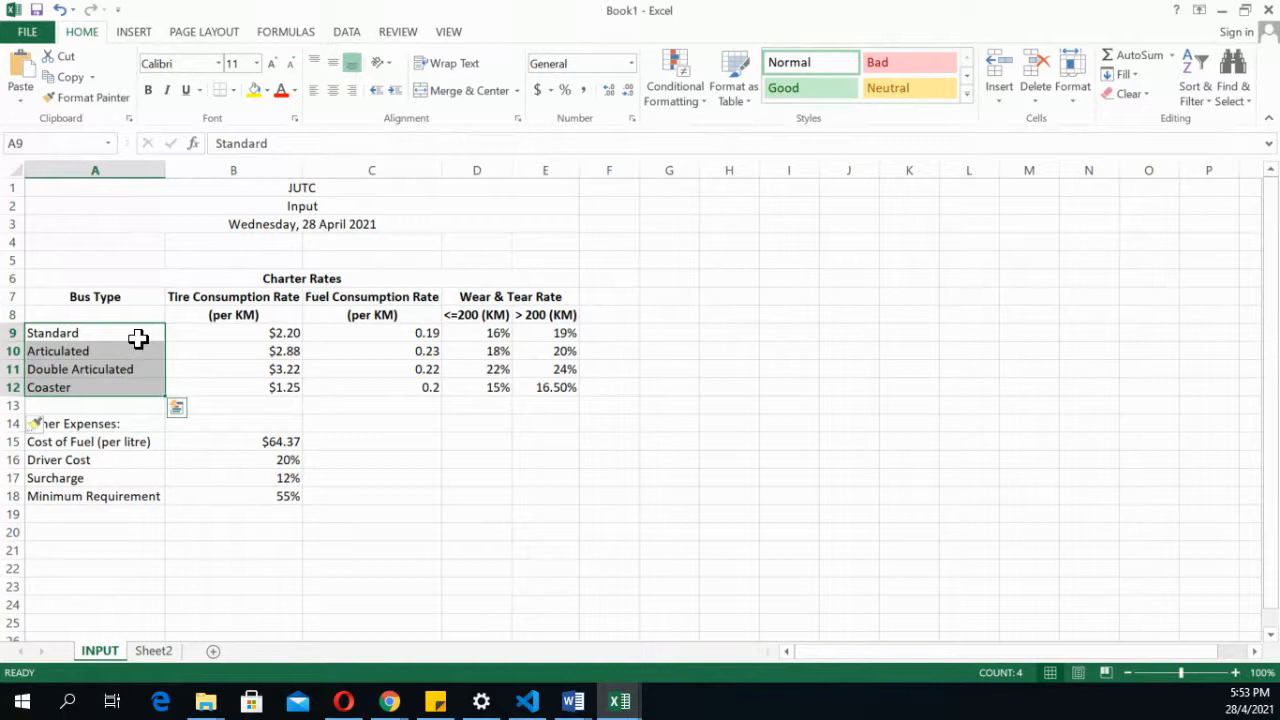
pyautogui.click(420, 443)
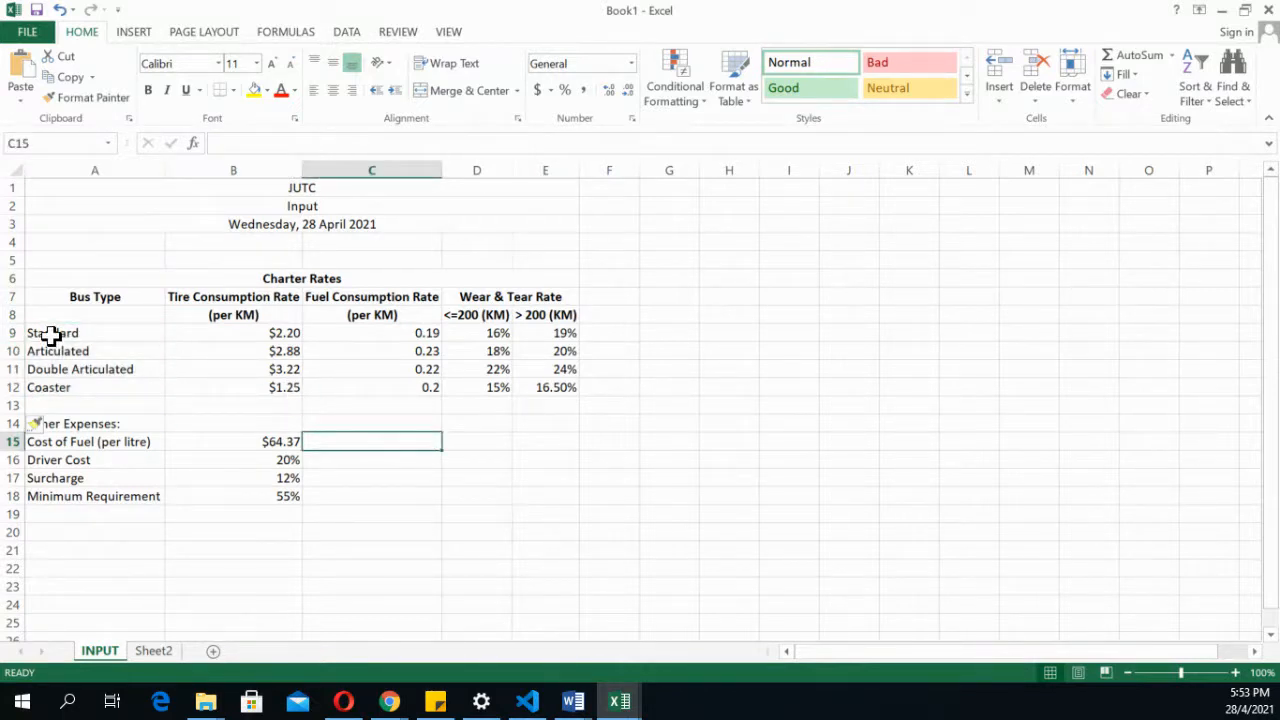
# Define the name charterRates for the charter rates data in A9:E12 on the INPUT sheet
pyautogui.moveTo(50, 335); pyautogui.dragTo(190, 387)
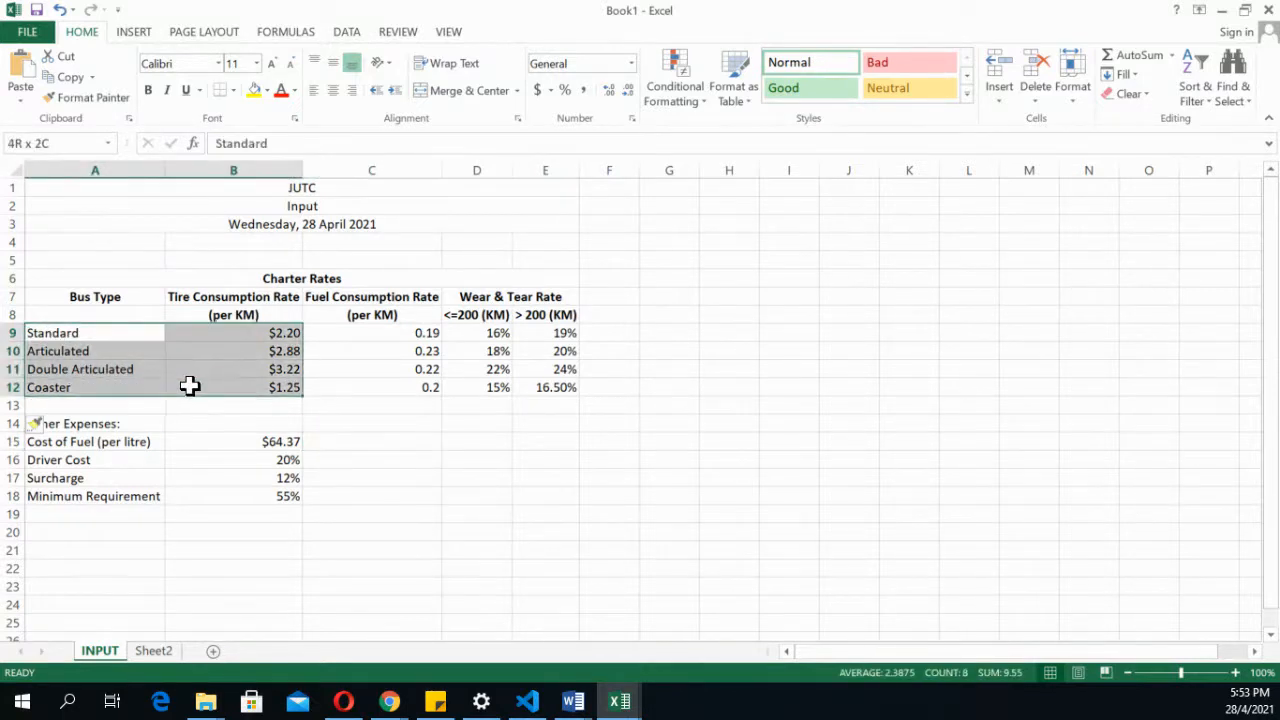
pyautogui.click(534, 443)
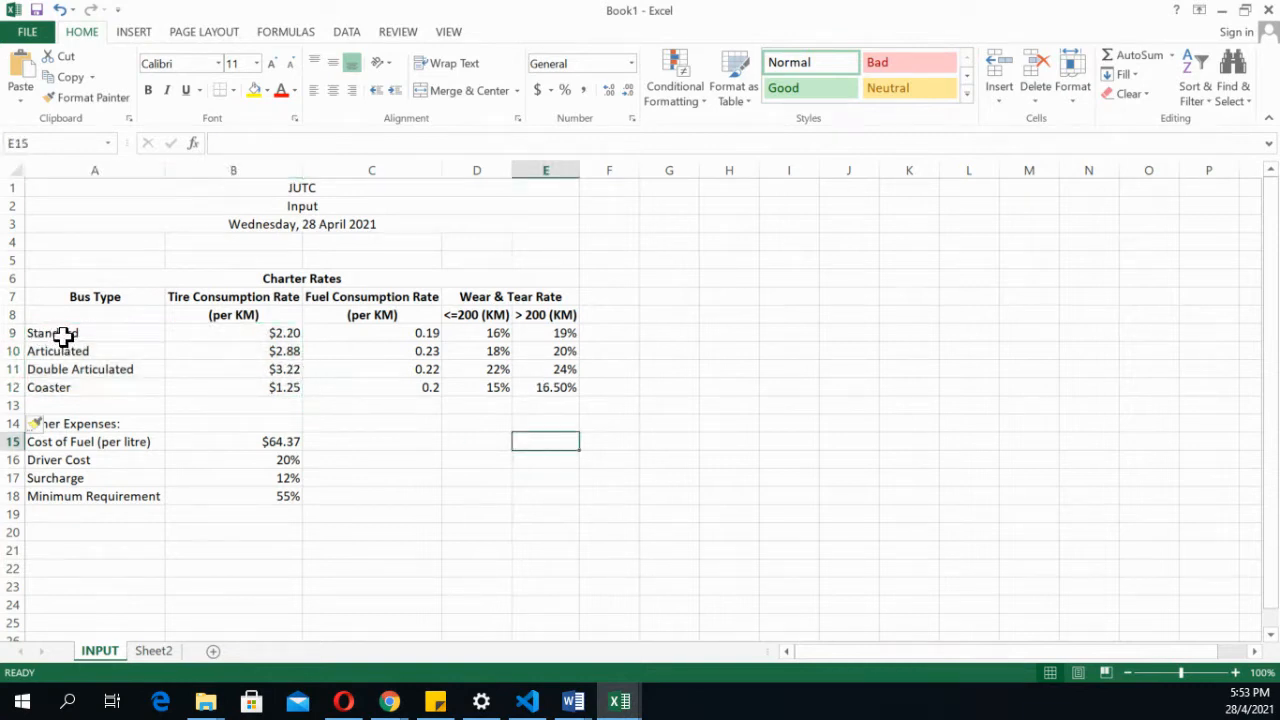
pyautogui.moveTo(57, 335); pyautogui.dragTo(545, 385)
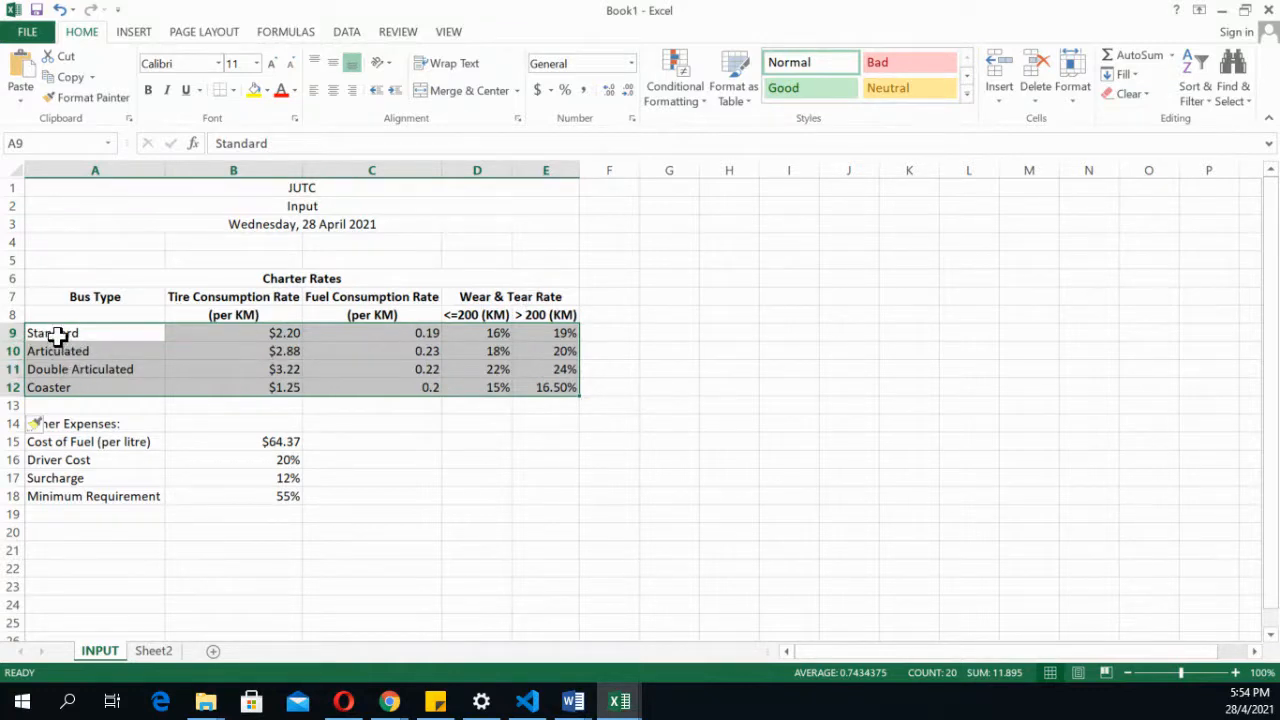
pyautogui.click(49, 145)
pyautogui.write('charterRates')
pyautogui.press('Return')
pyautogui.click(550, 530)
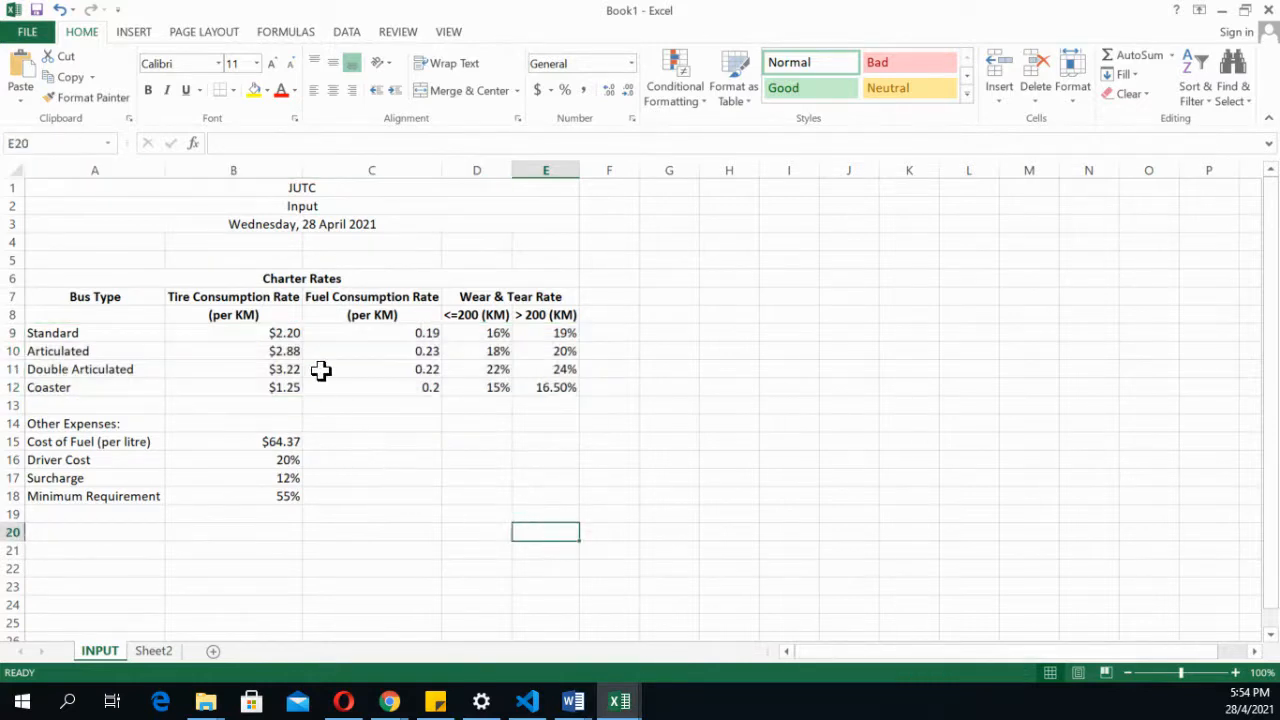
# Name the Cost of Fuel value in B15 costOfFuel and the Driver Cost value in B16 DriverCost
pyautogui.click(280, 442)
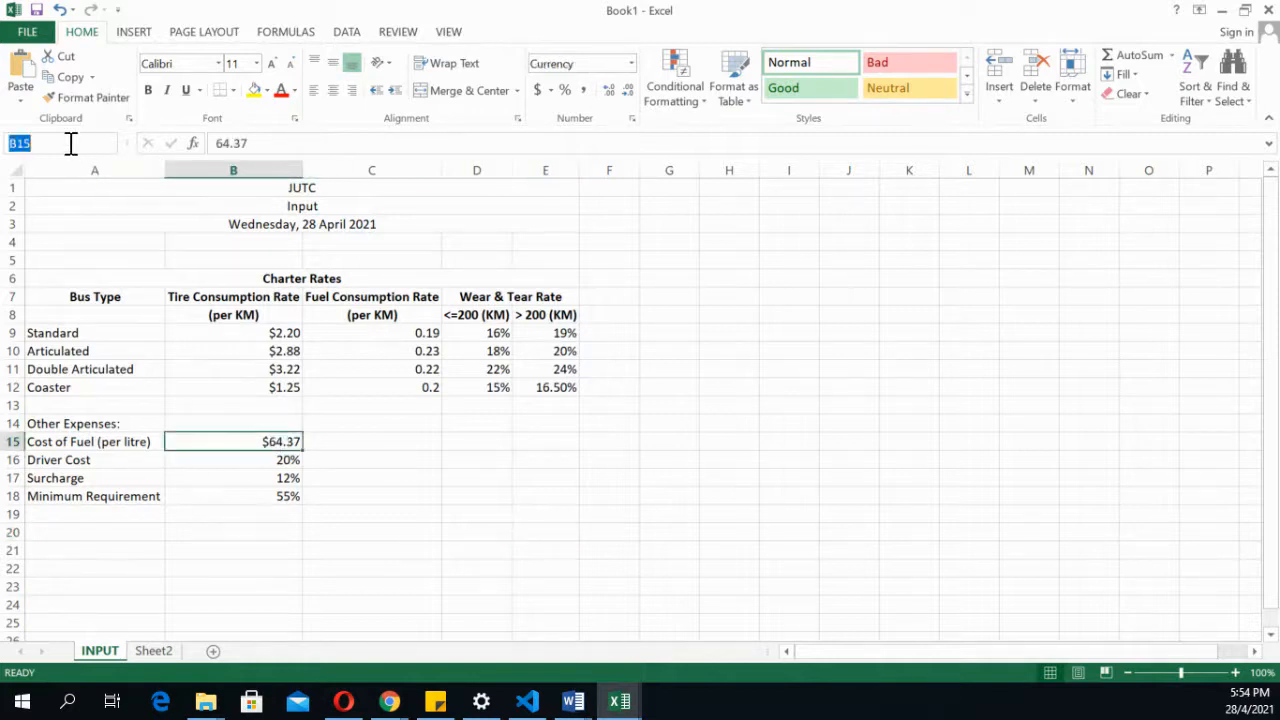
pyautogui.write('costOfFuel')
pyautogui.click(286, 457)
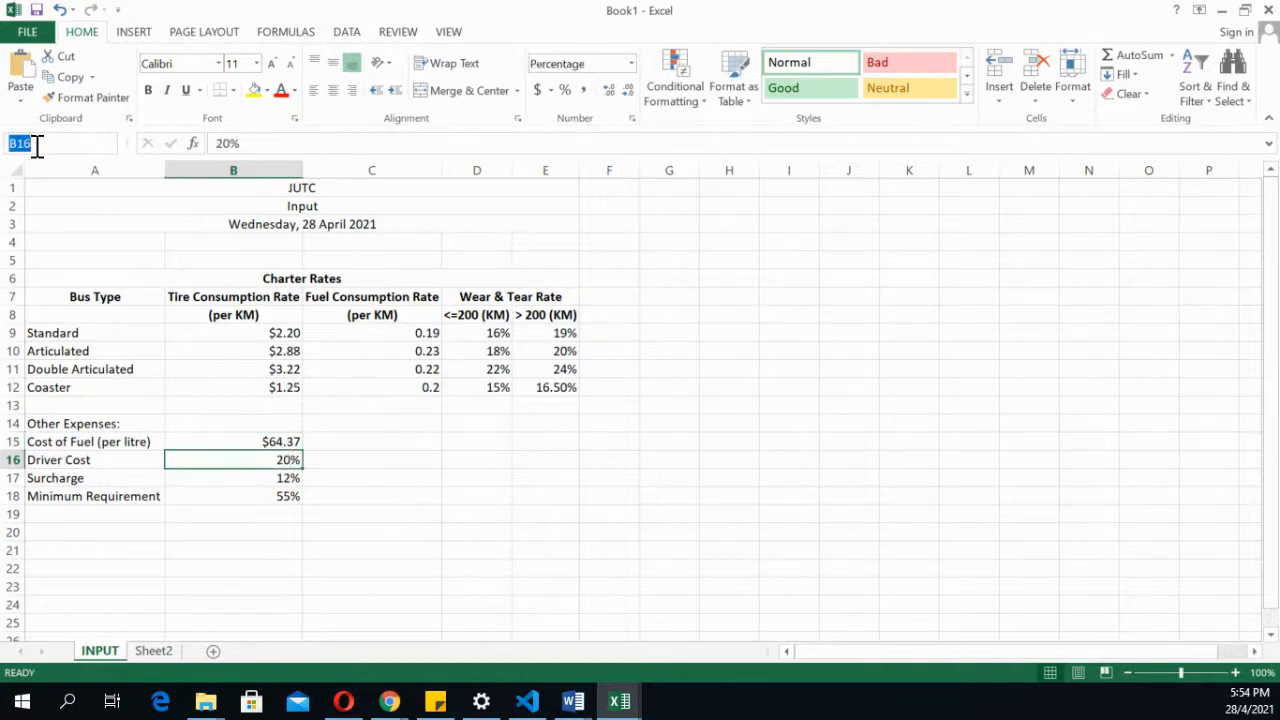
pyautogui.write('DriverCost')
pyautogui.press('Return')
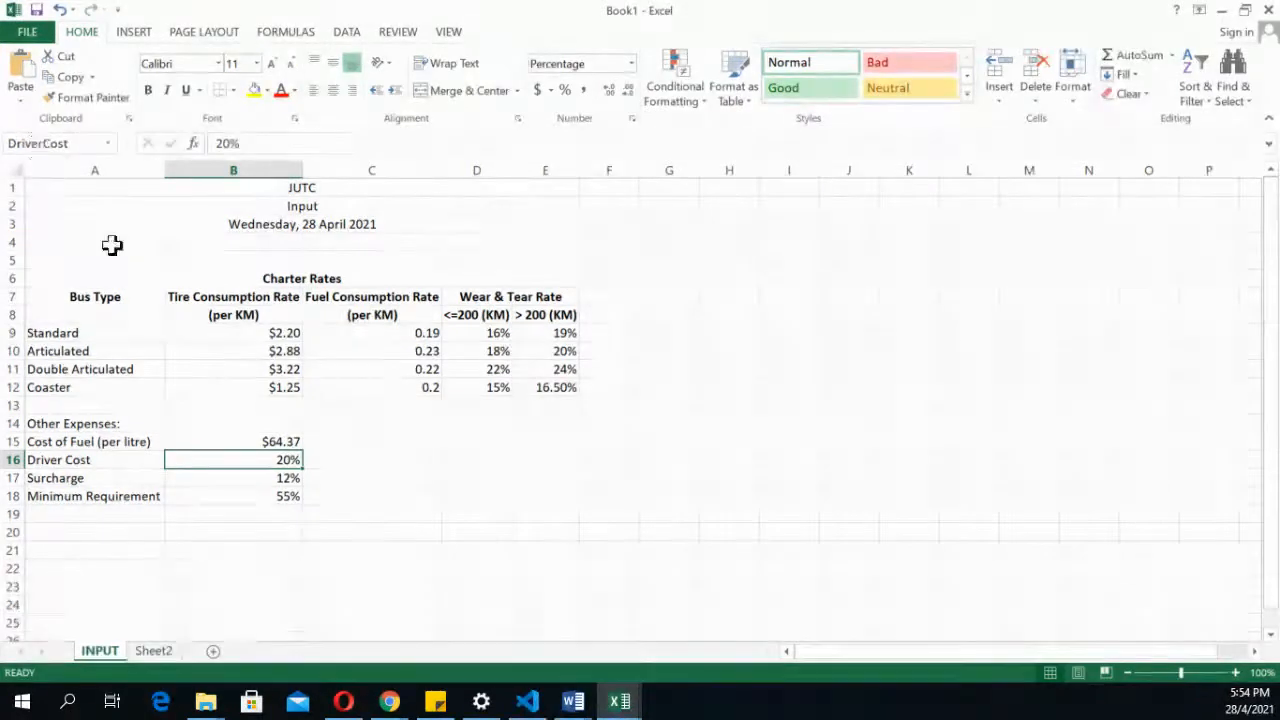
# Name the Surcharge value in B17 Surcharge and the Minimum Requirement value in B18 Min_Req
pyautogui.click(277, 478)
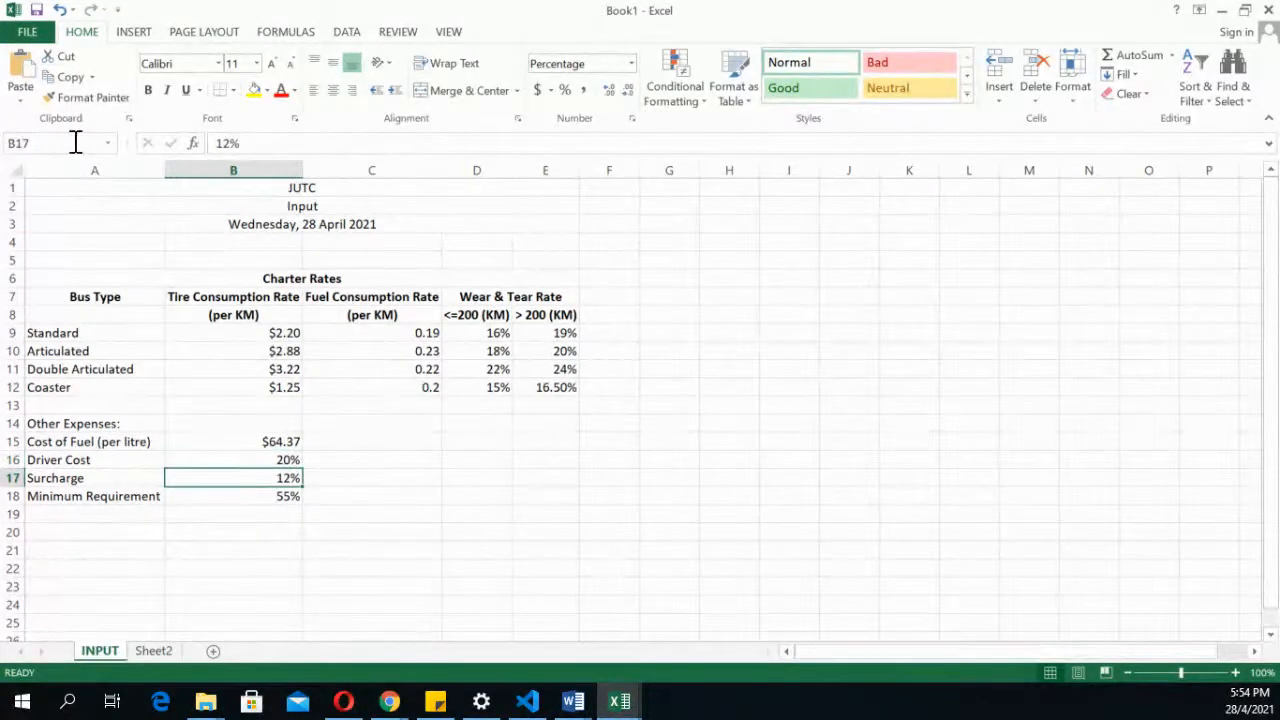
pyautogui.click(74, 140)
pyautogui.write('Surcharge')
pyautogui.press('Return')
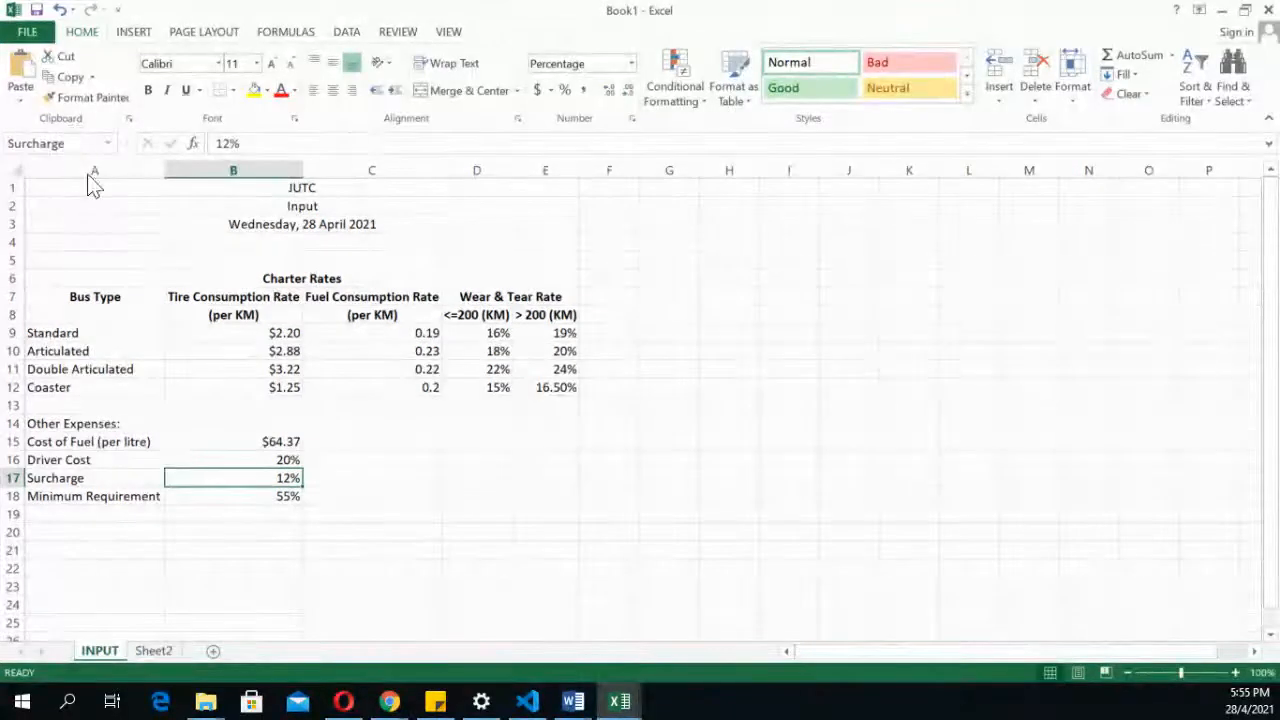
pyautogui.click(290, 499)
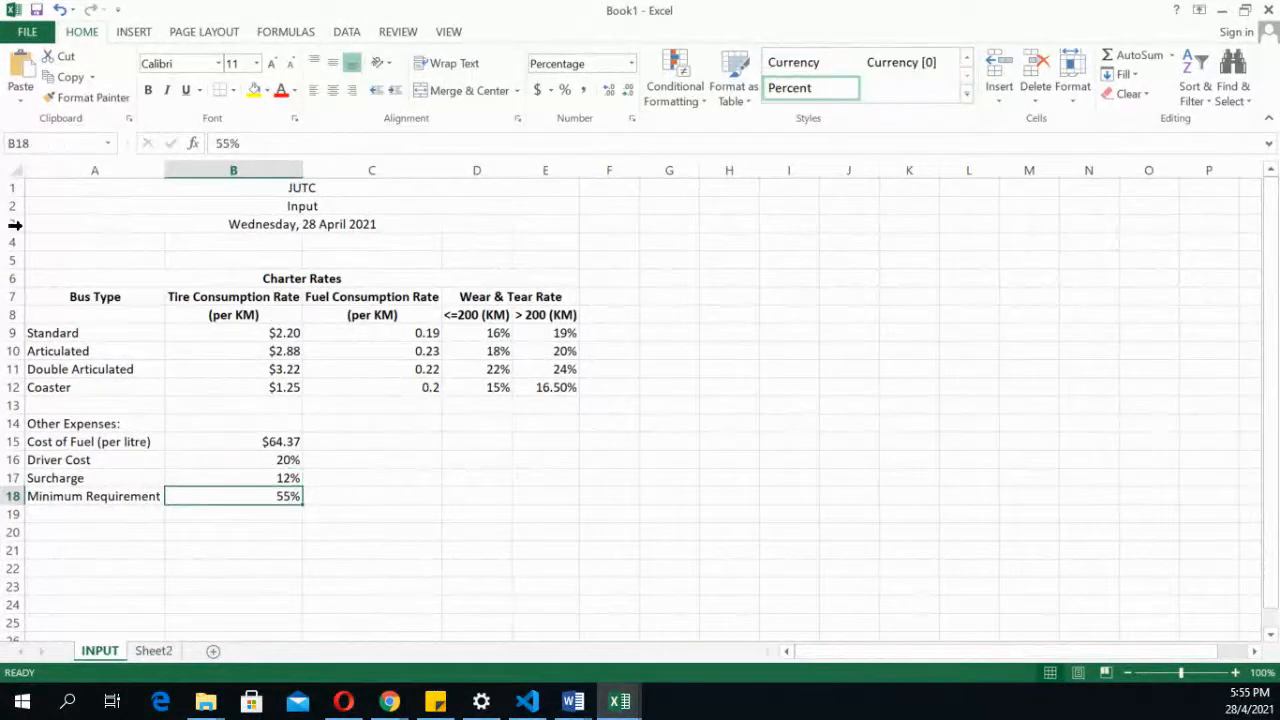
pyautogui.click(47, 143)
pyautogui.write('Min_Req')
pyautogui.press('Return')
# Check the names assigned to the Other Expenses values in B15:B18 and to the charter rates range A9:E12
pyautogui.click(273, 446)
pyautogui.moveTo(273, 446); pyautogui.dragTo(280, 494)
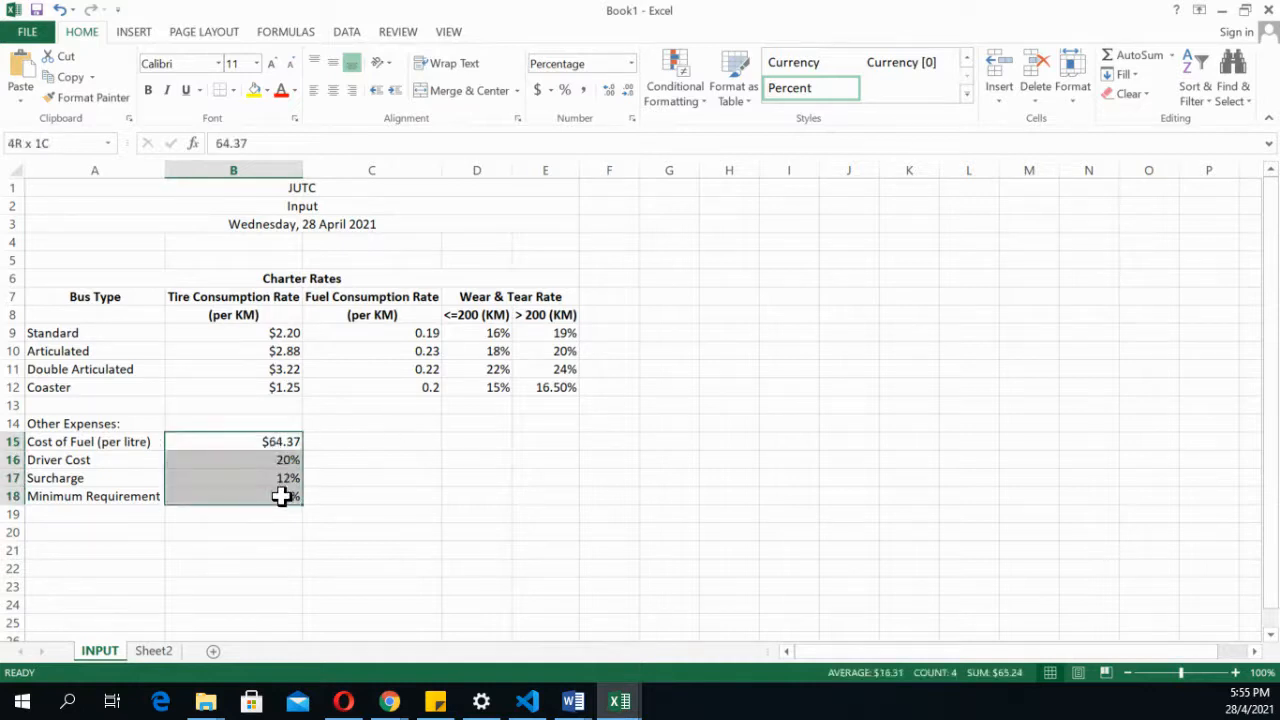
pyautogui.click(275, 444)
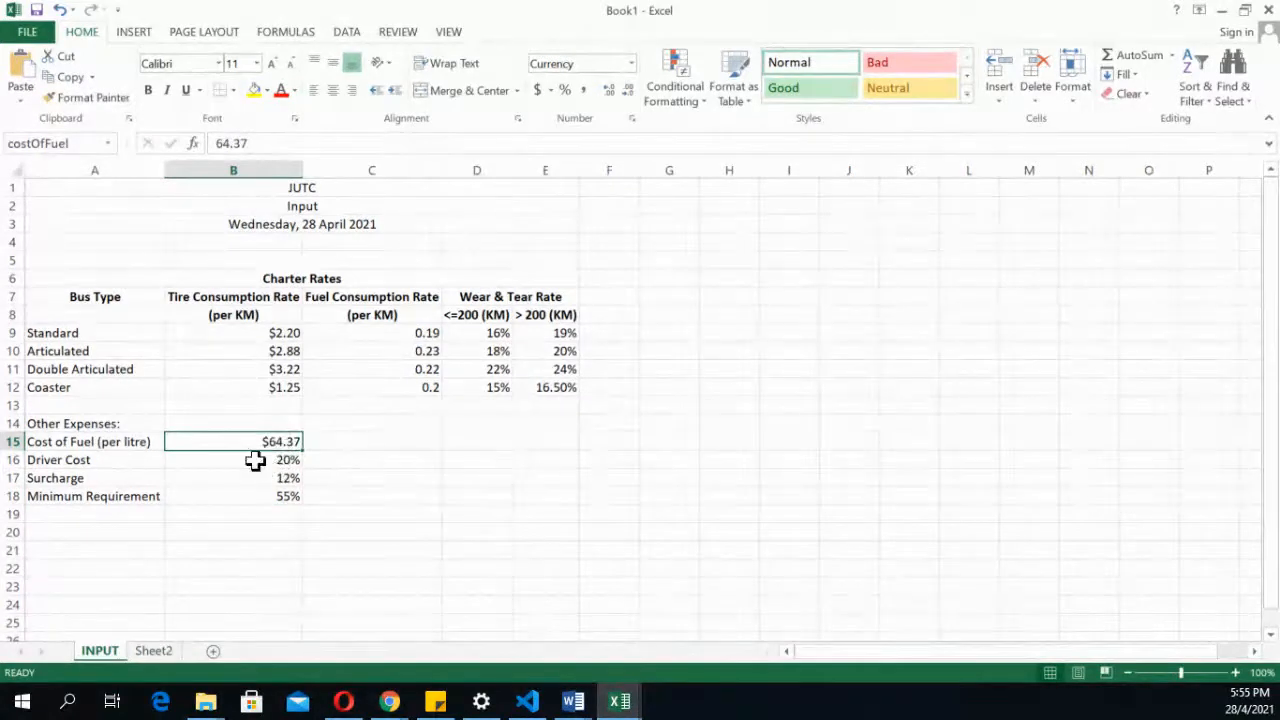
pyautogui.moveTo(50, 445); pyautogui.dragTo(52, 500)
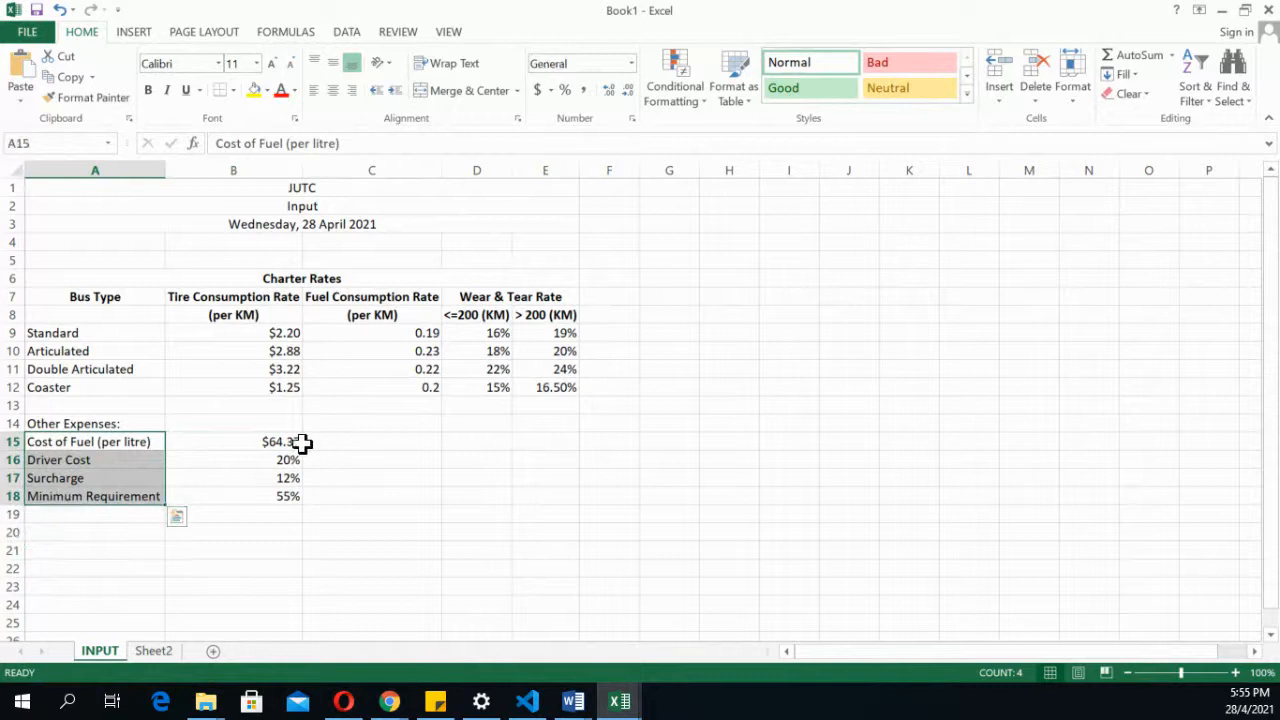
pyautogui.moveTo(286, 445); pyautogui.dragTo(297, 502)
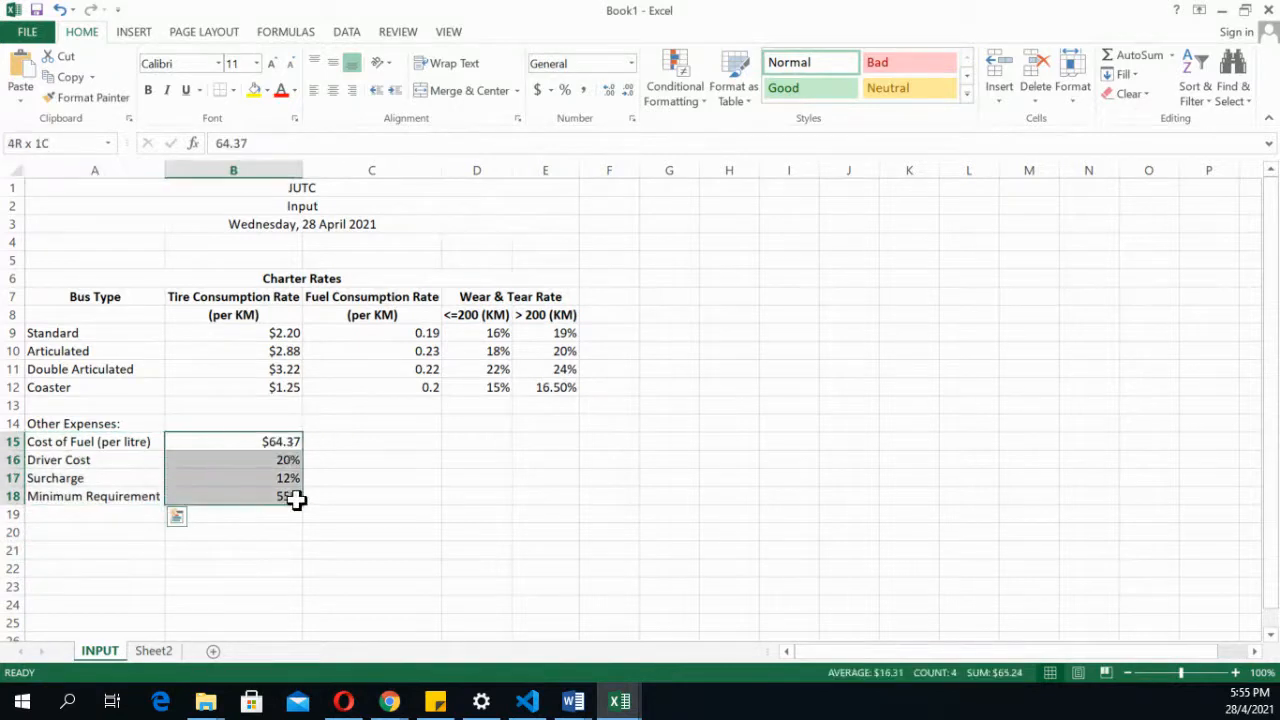
pyautogui.click(280, 441)
pyautogui.click(283, 472)
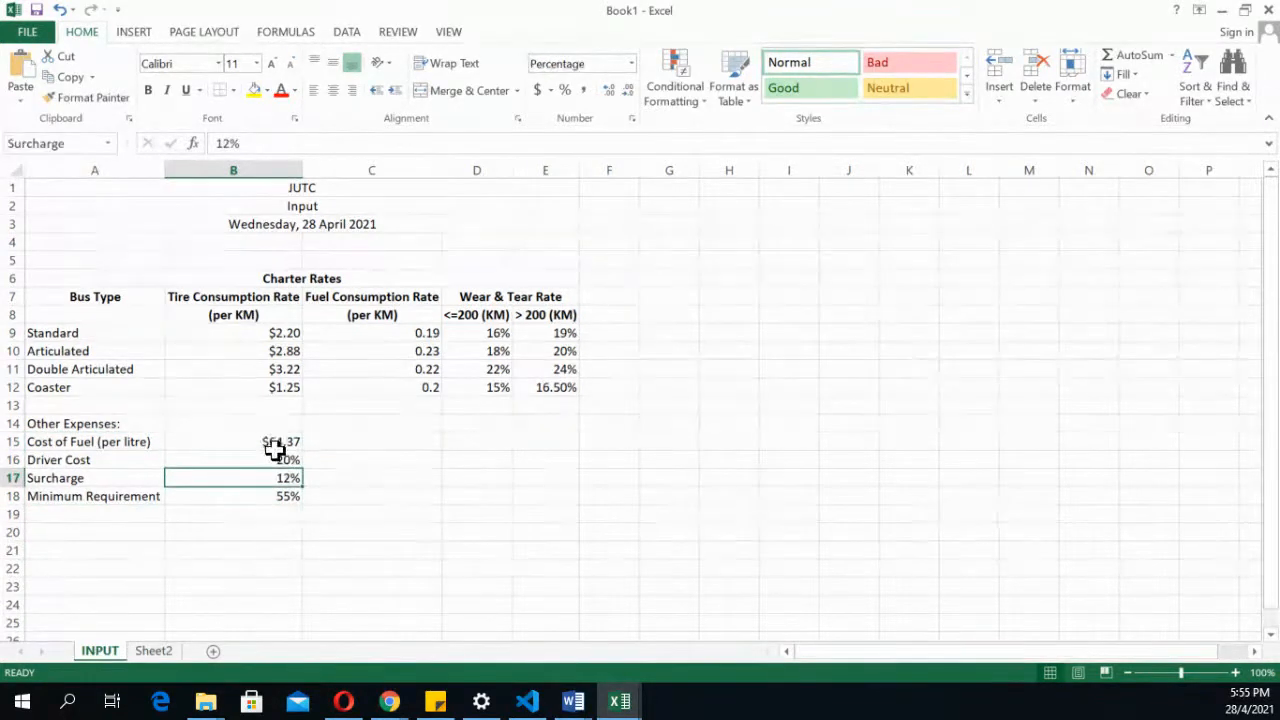
pyautogui.moveTo(52, 333); pyautogui.dragTo(565, 387)
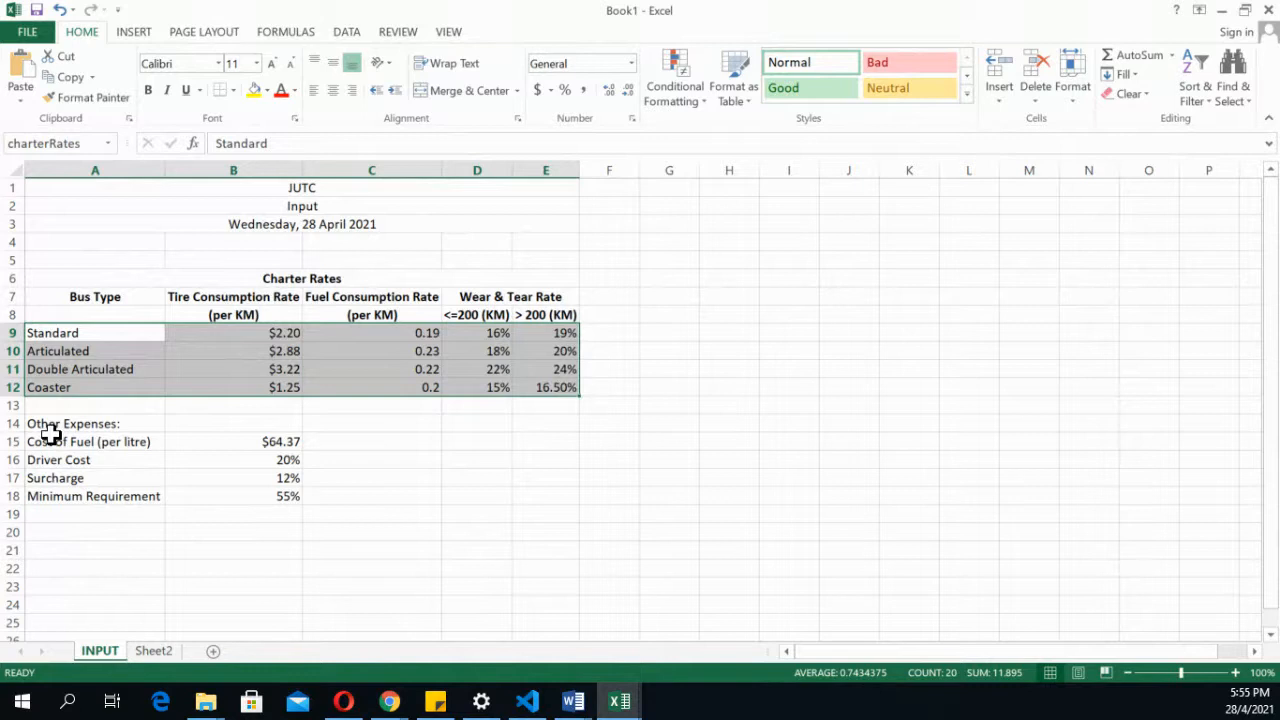
pyautogui.click(272, 445)
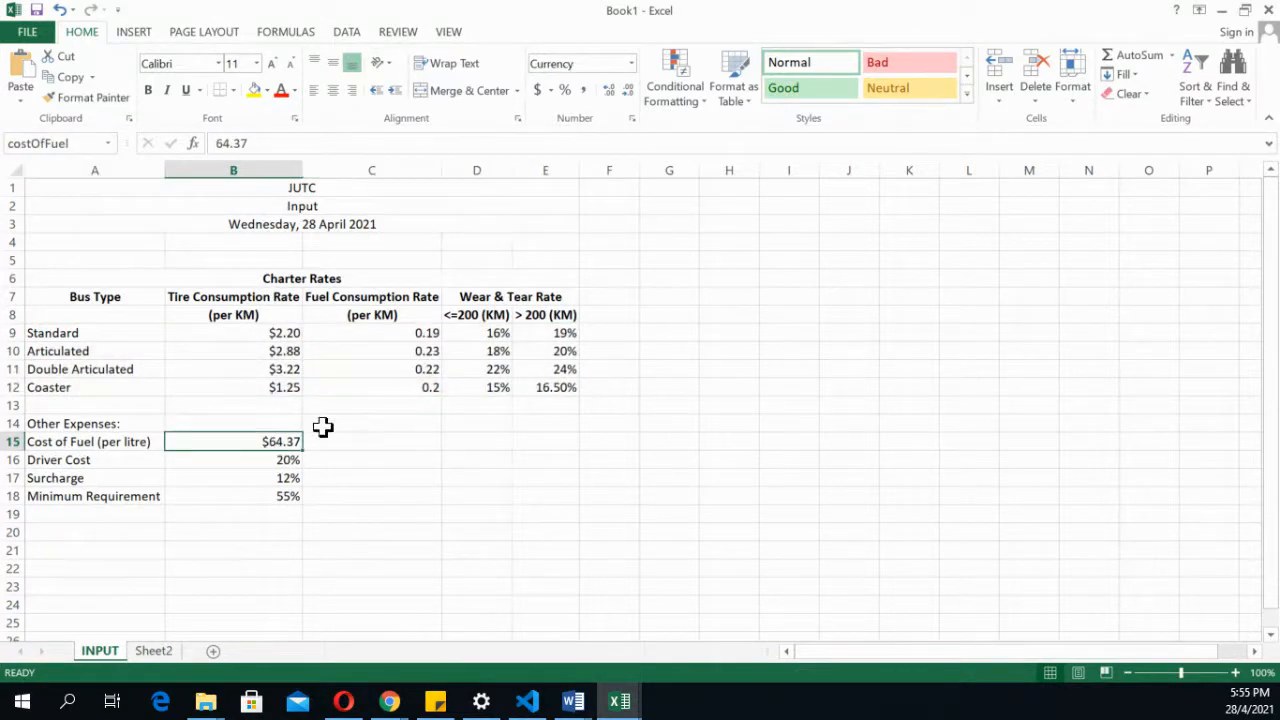
pyautogui.click(281, 460)
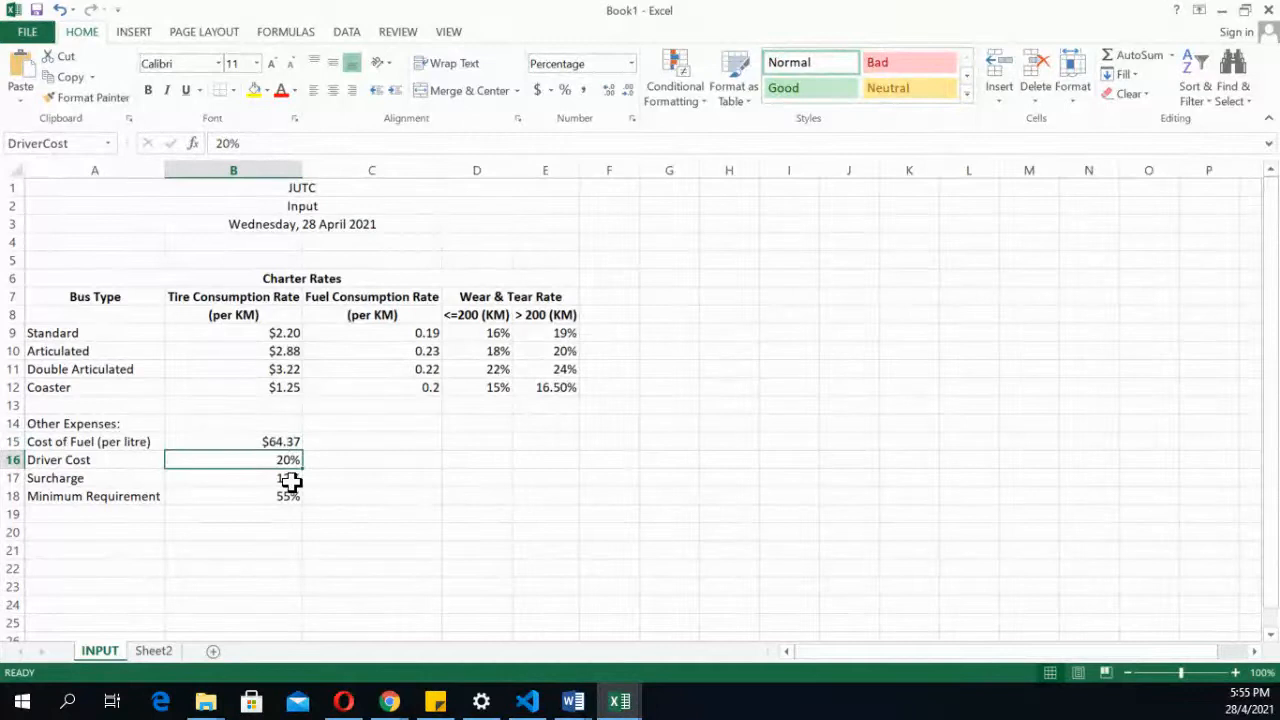
pyautogui.click(289, 478)
pyautogui.click(289, 492)
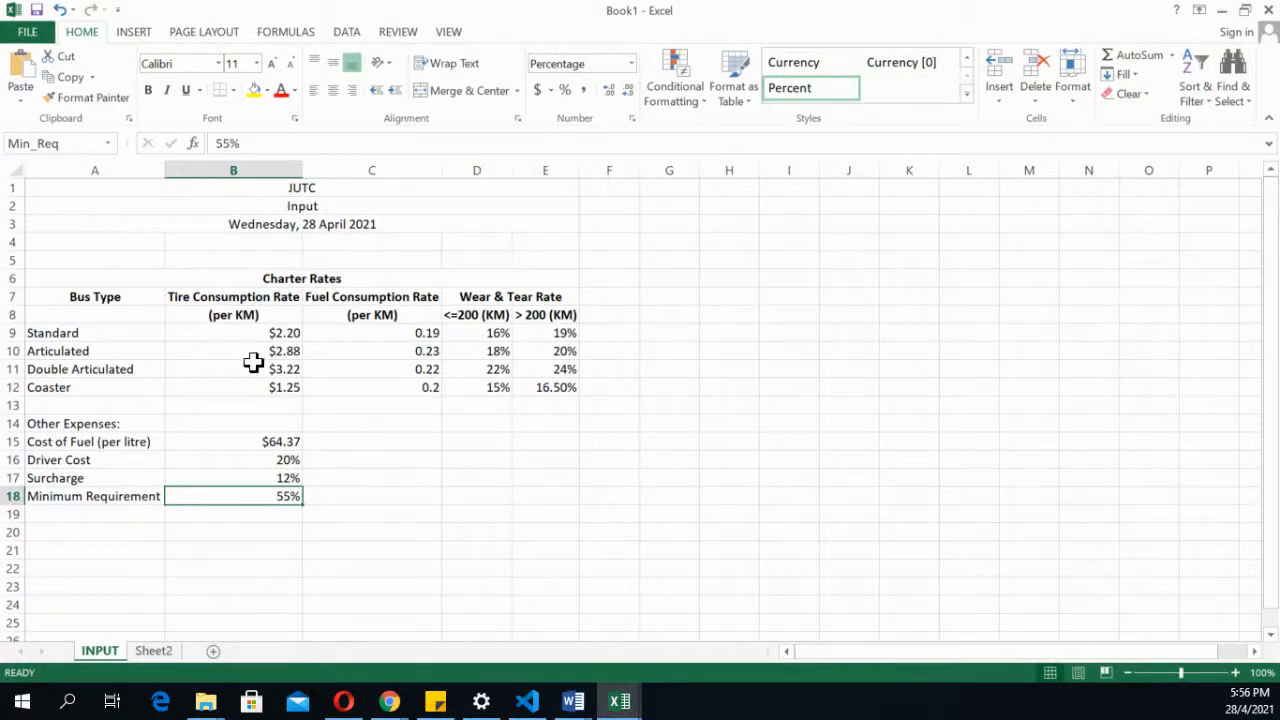
pyautogui.moveTo(60, 333); pyautogui.dragTo(285, 492)
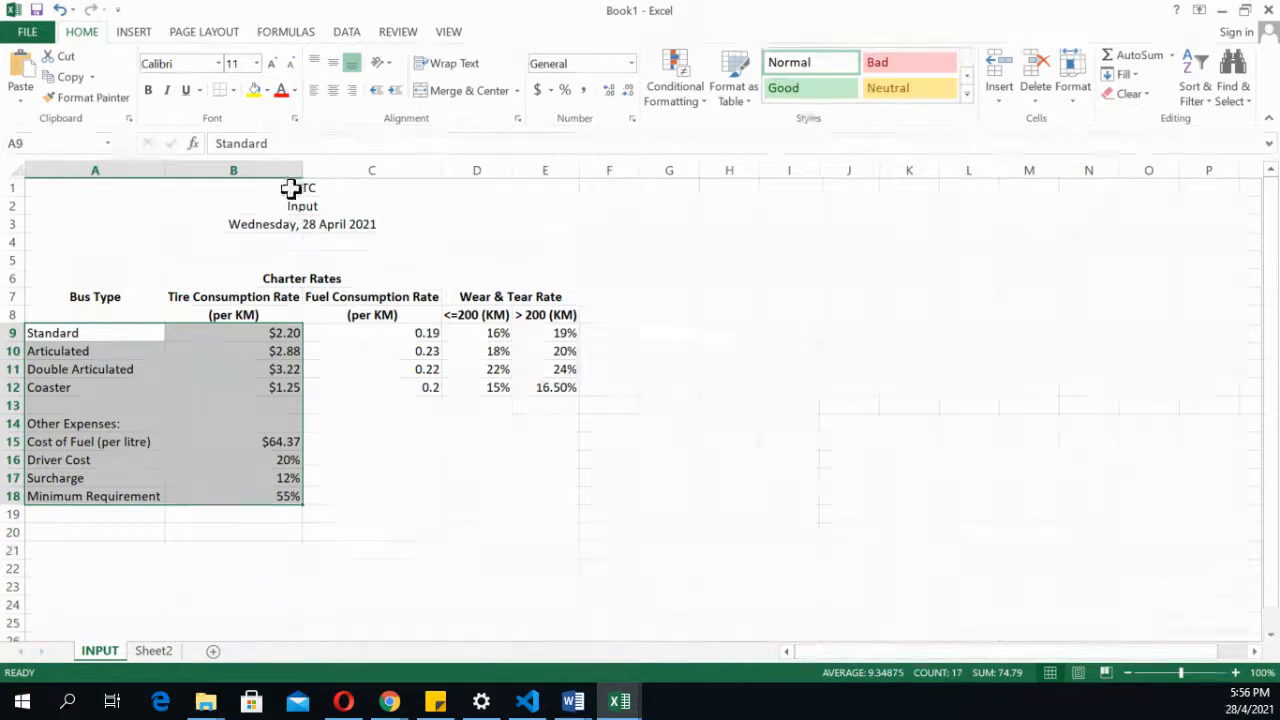
pyautogui.moveTo(294, 189); pyautogui.dragTo(291, 520)
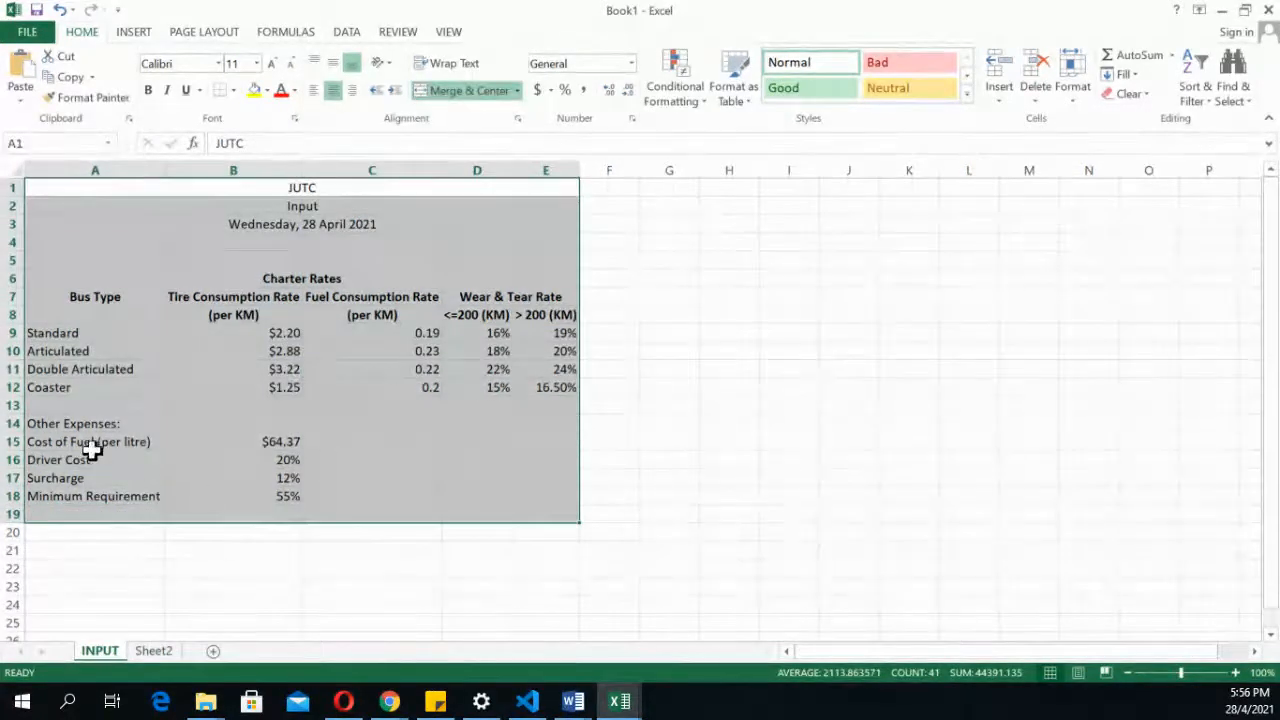
pyautogui.moveTo(82, 433); pyautogui.dragTo(89, 497)
pyautogui.moveTo(274, 440); pyautogui.dragTo(274, 494)
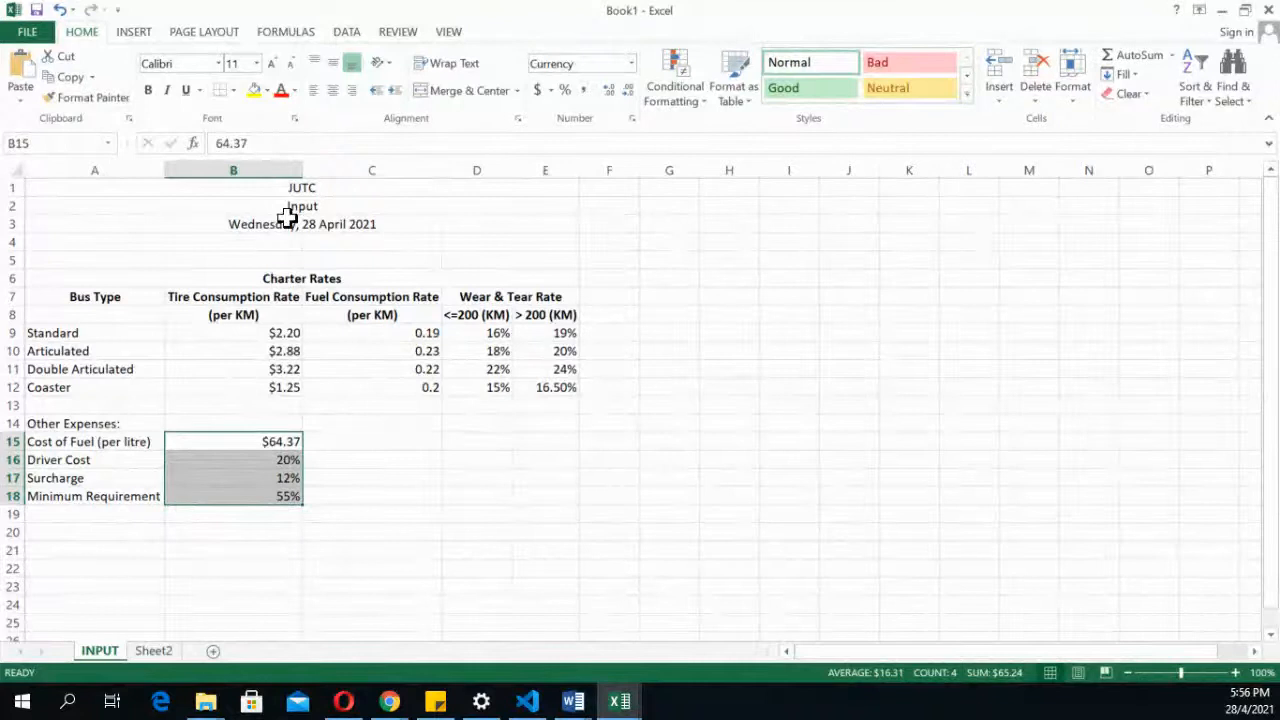
pyautogui.moveTo(282, 187); pyautogui.dragTo(280, 226)
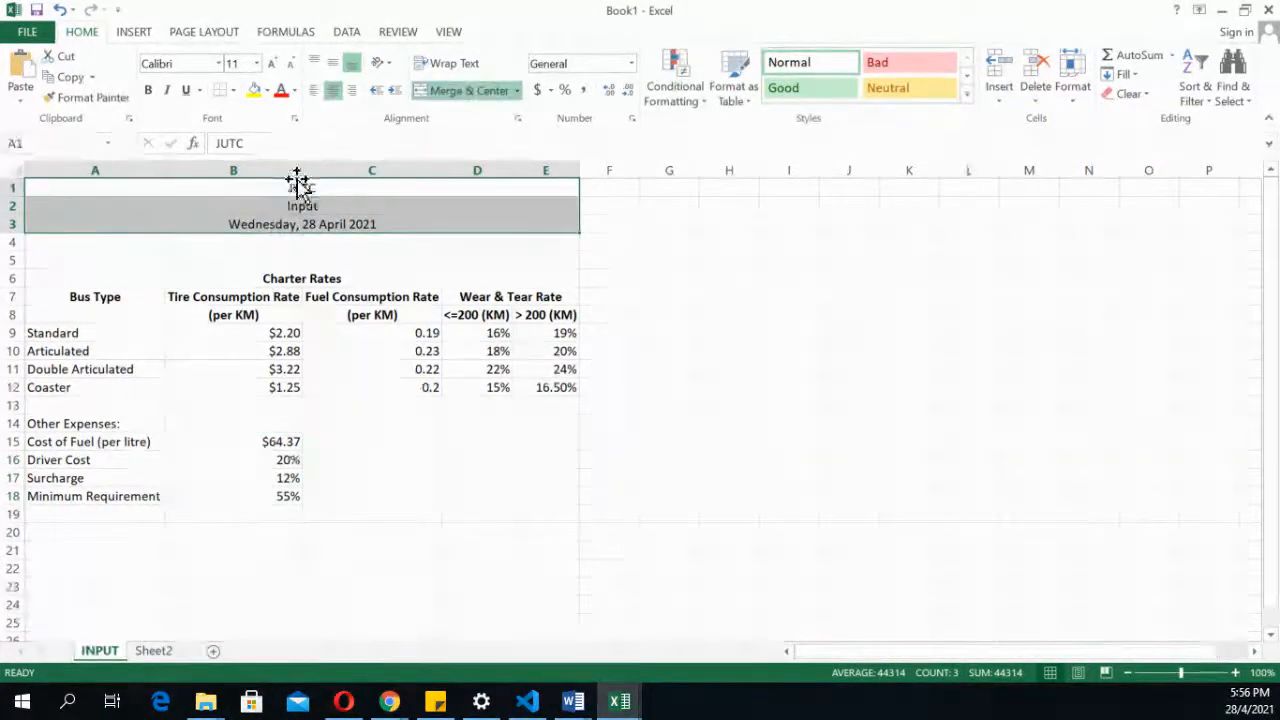
# Bold the JUTC, Input and date title lines in rows 1 to 3 of the INPUT sheet
pyautogui.click(297, 188)
pyautogui.click(292, 208)
pyautogui.click(294, 223)
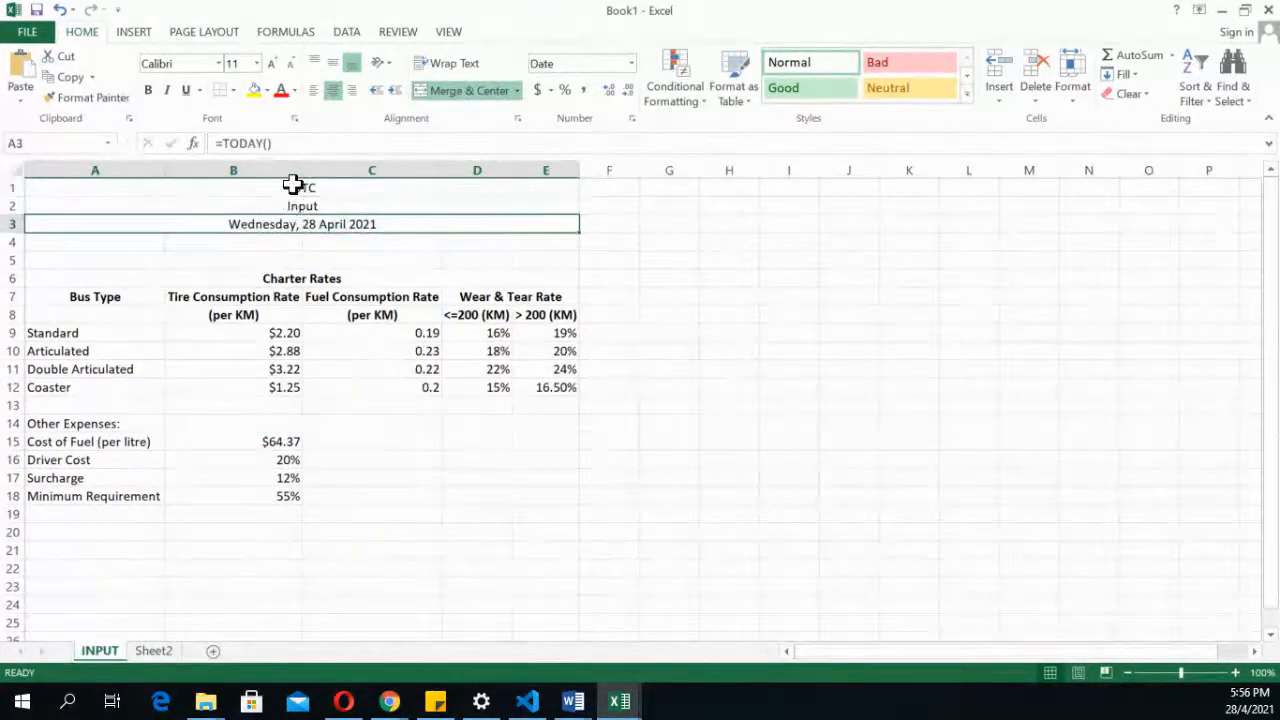
pyautogui.click(148, 90)
pyautogui.moveTo(312, 187); pyautogui.dragTo(304, 209)
pyautogui.click(148, 90)
pyautogui.click(480, 477)
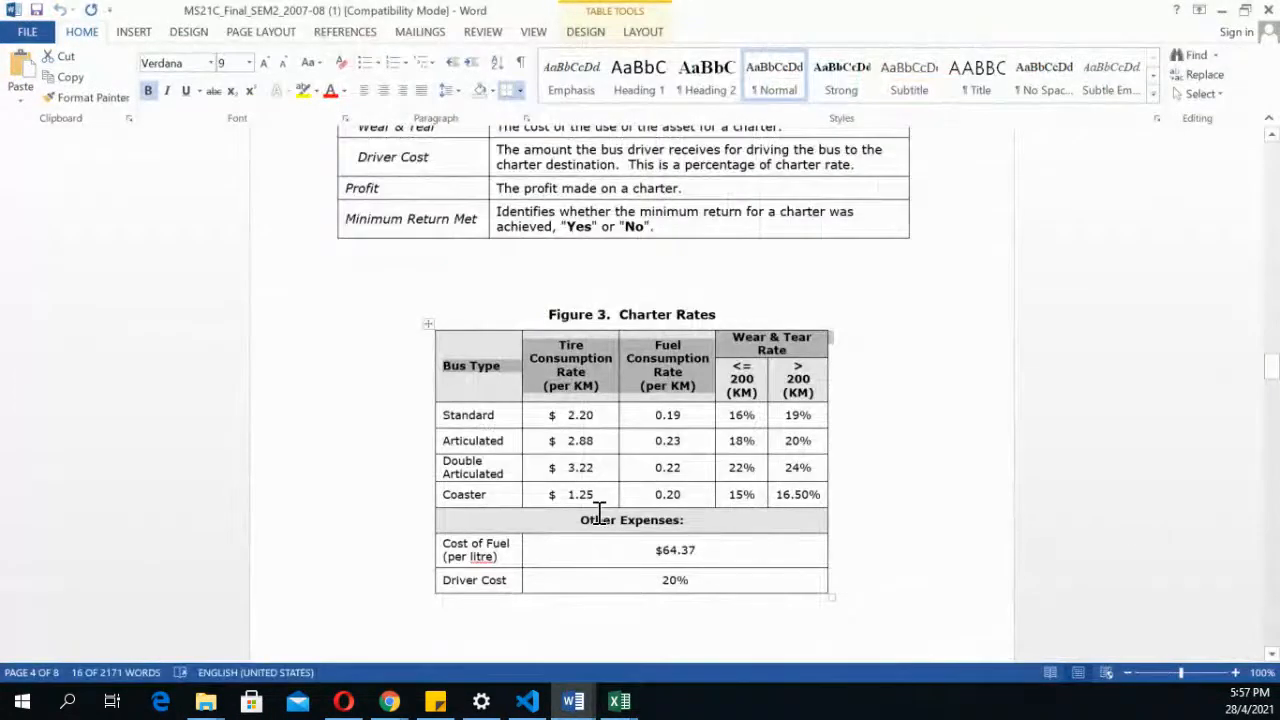
# Read the Implementation Requirements in the Word exam paper for the calculations the ANALYSIS worksheet needs
pyautogui.scroll(-15, 597, 512)
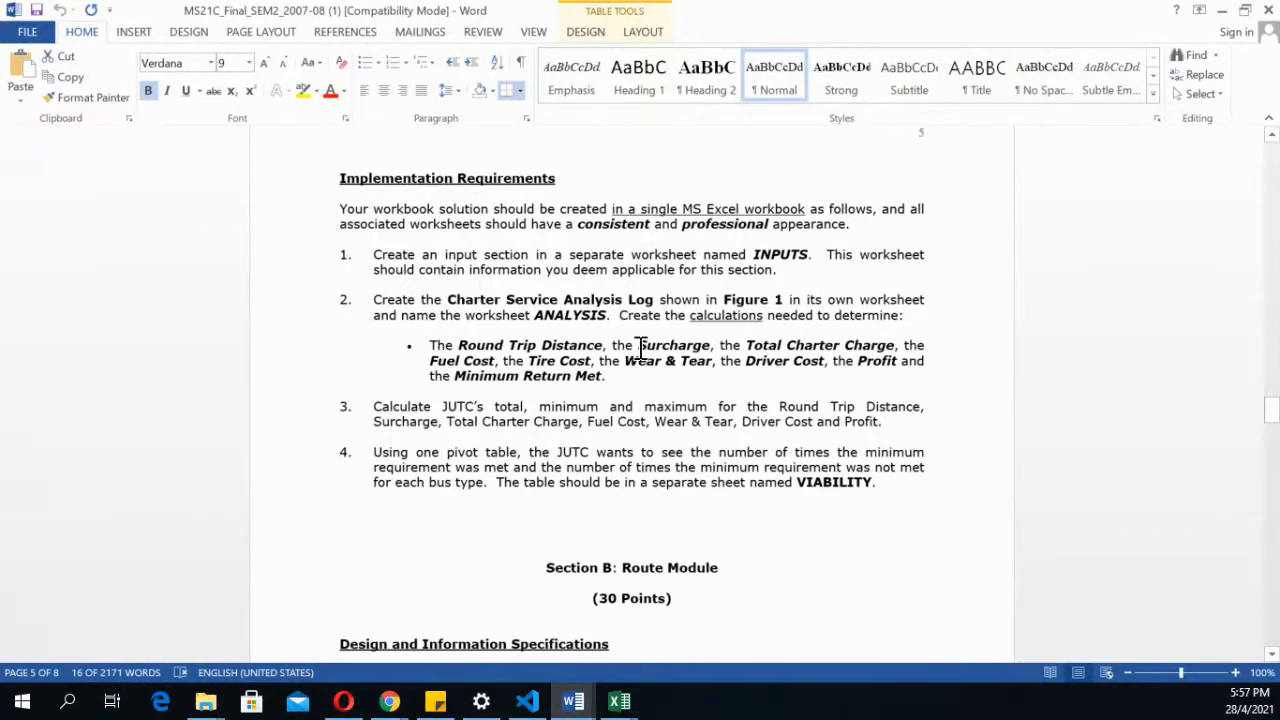
pyautogui.moveTo(640, 350); pyautogui.dragTo(672, 377)
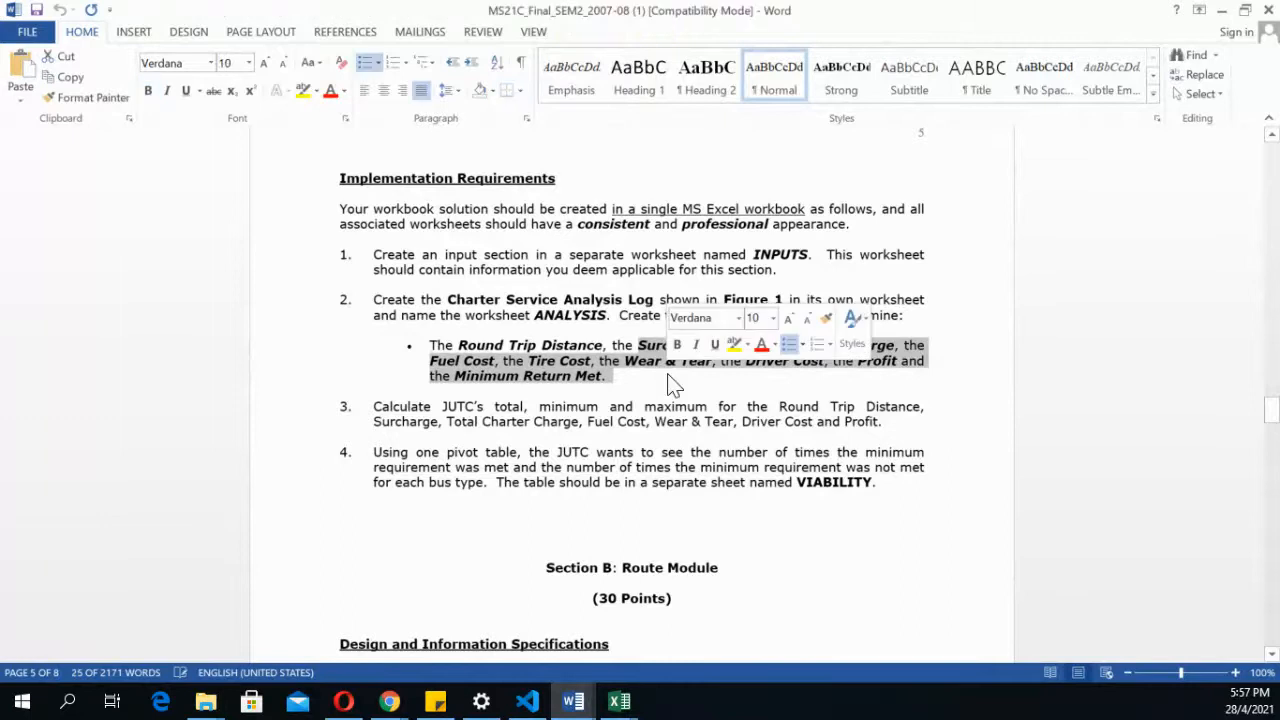
pyautogui.click(650, 385)
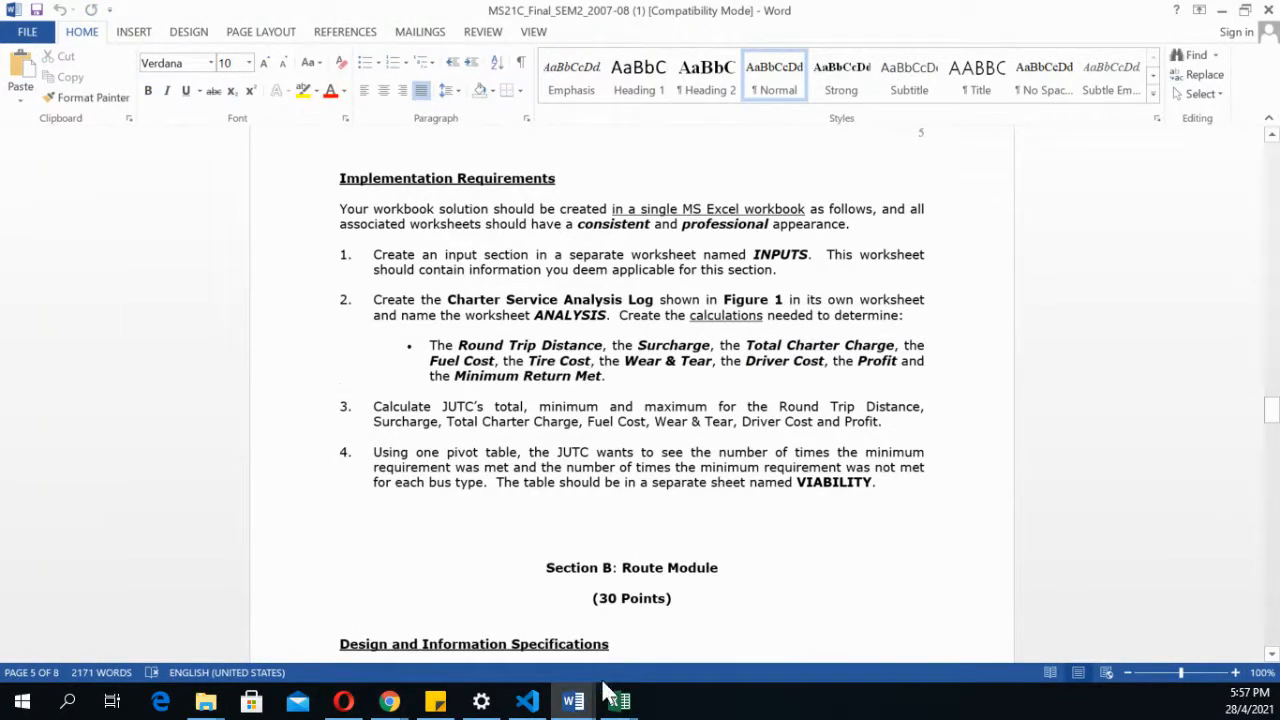
# Switch to the Book1 workbook in Excel and change the Sur-charge heading in F1 of Sheet2 to Surcharge
pyautogui.moveTo(575, 704)
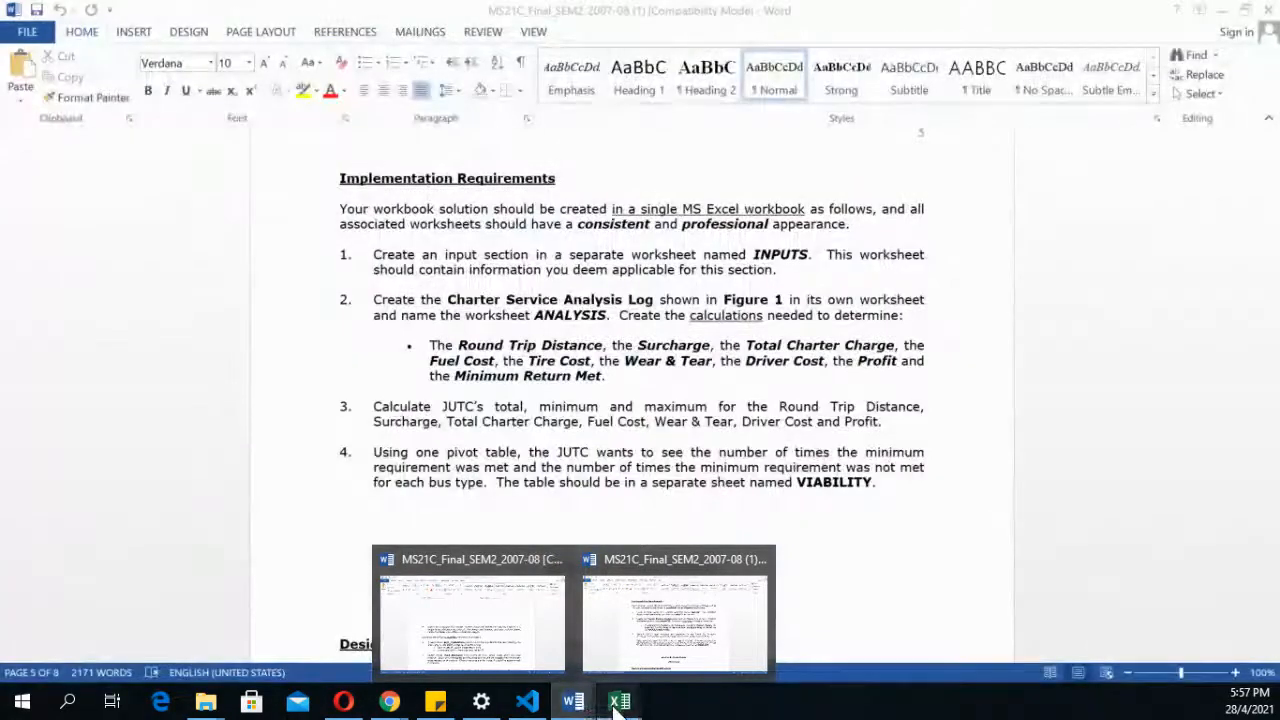
pyautogui.moveTo(618, 704)
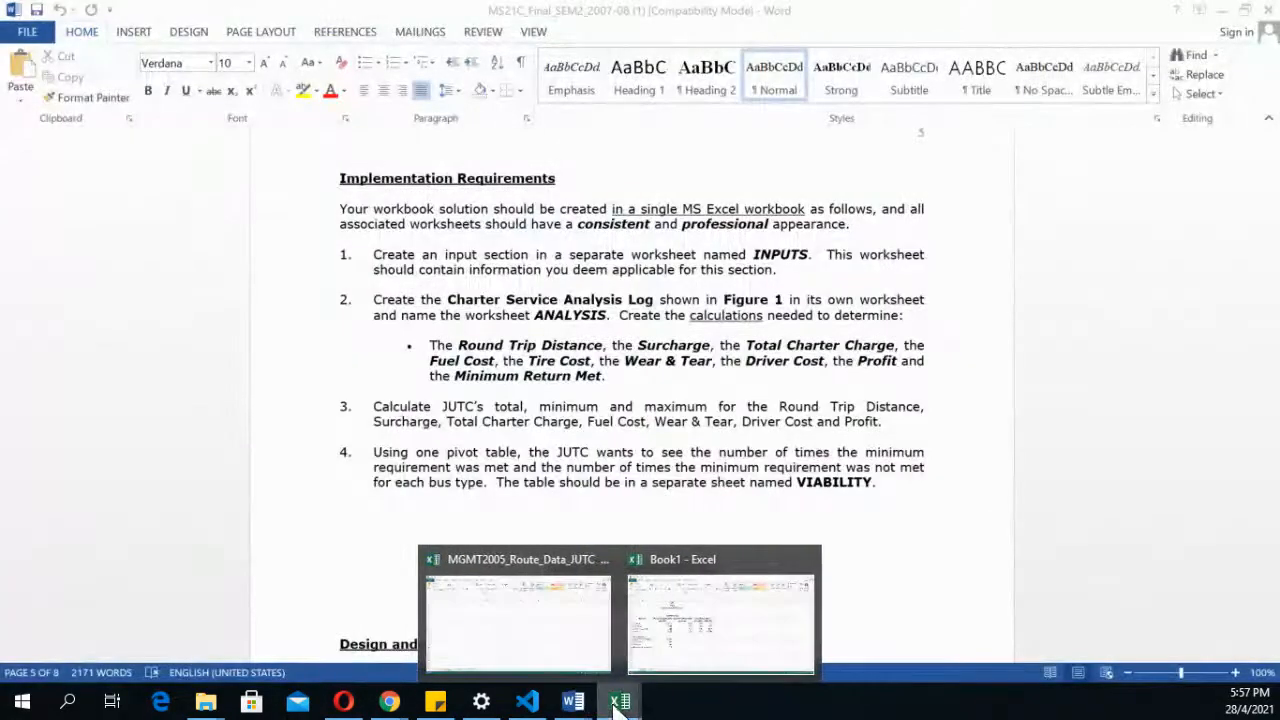
pyautogui.click(660, 650)
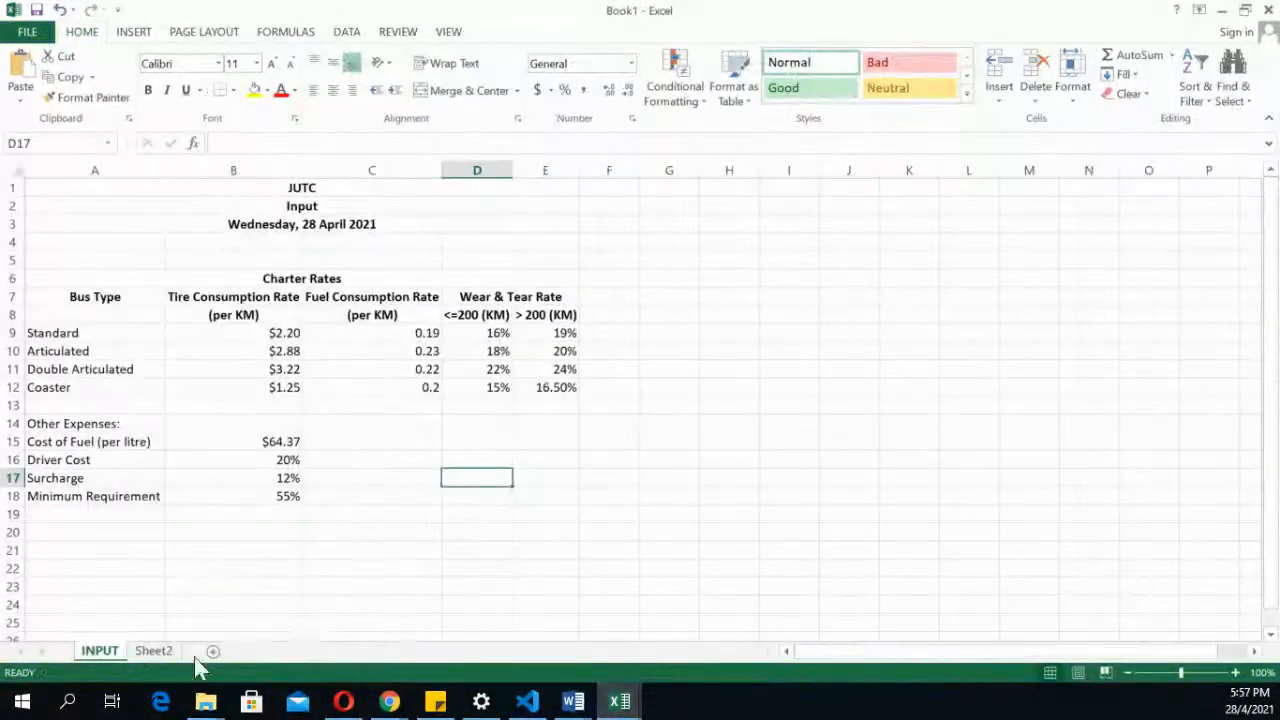
pyautogui.click(160, 652)
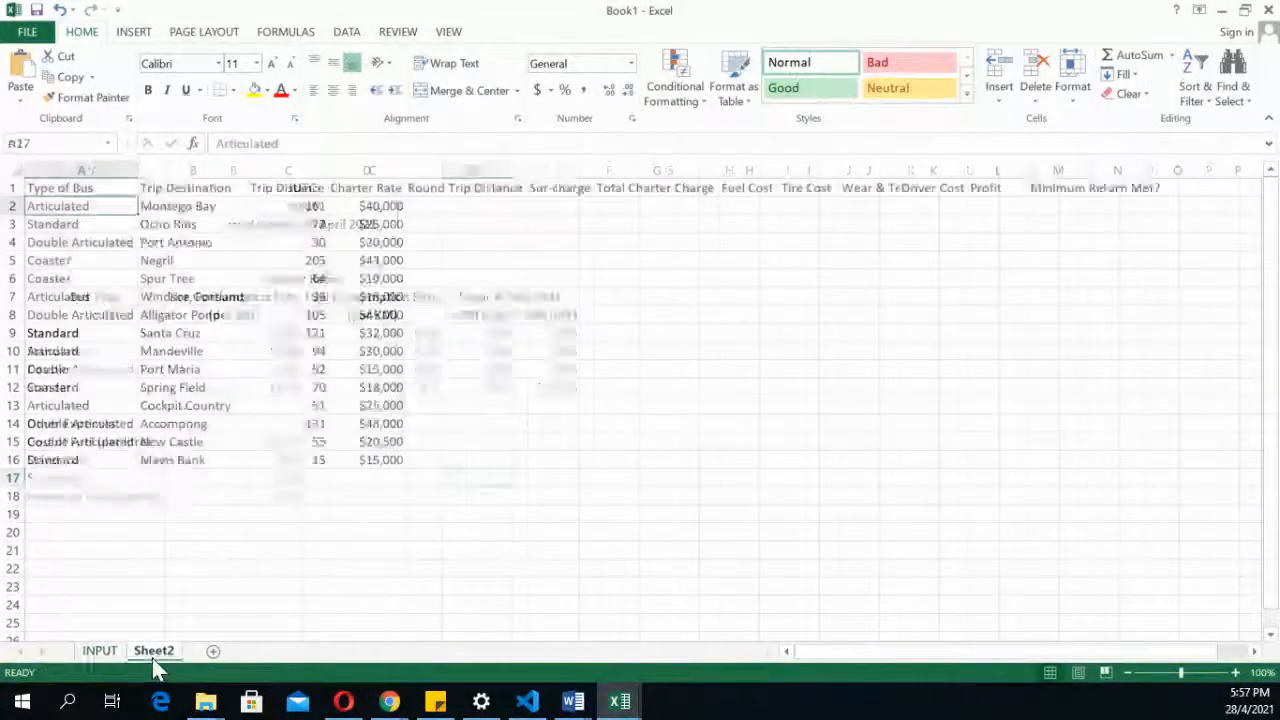
pyautogui.click(550, 188)
pyautogui.click(240, 145)
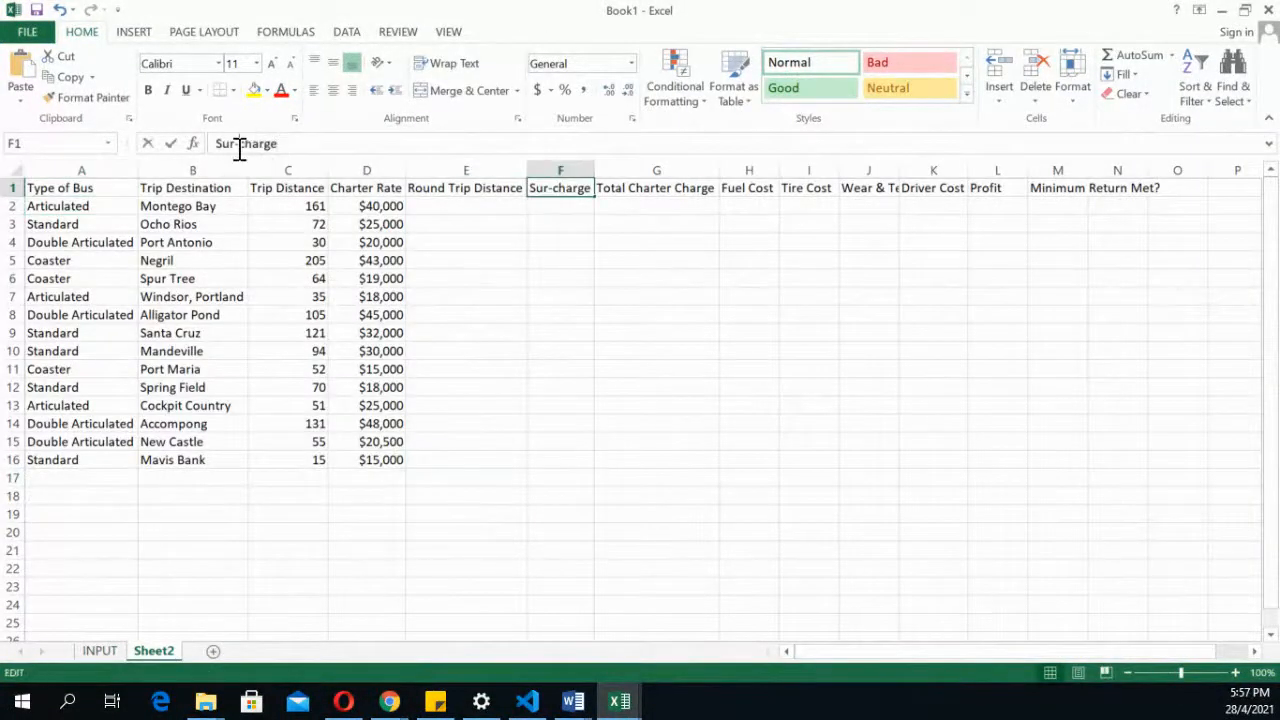
pyautogui.press('BackSpace')
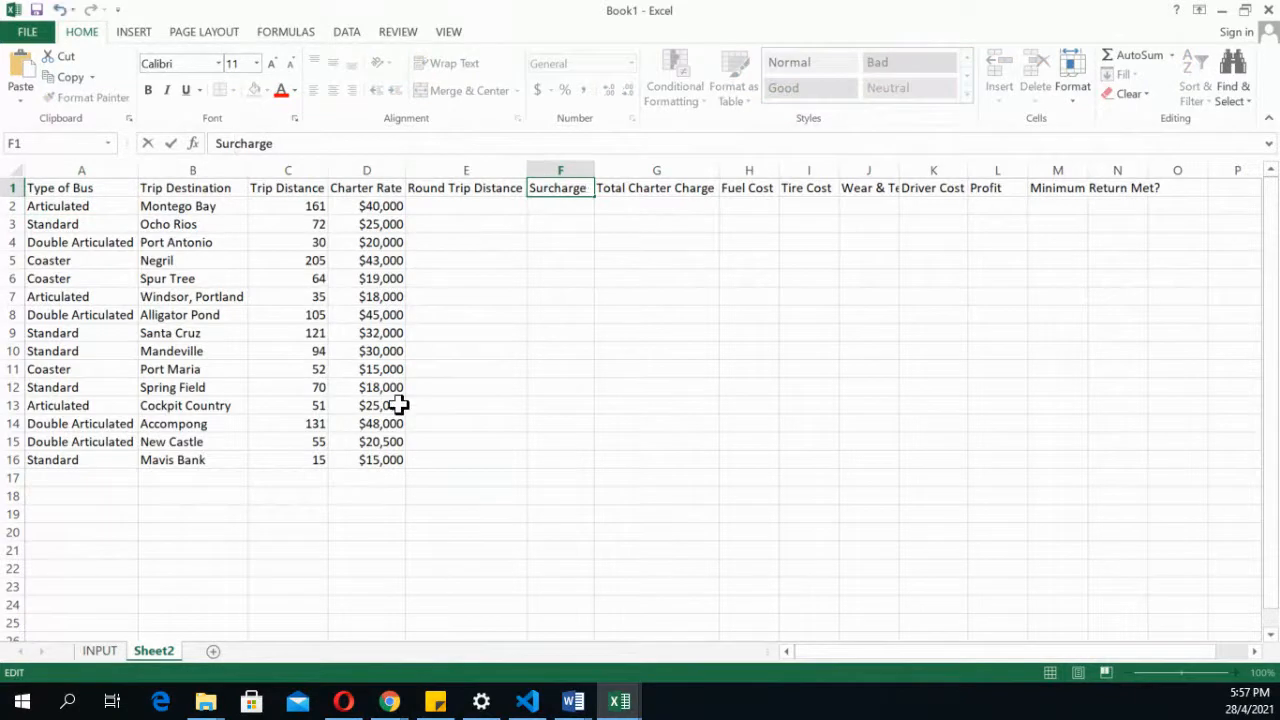
pyautogui.click(454, 387)
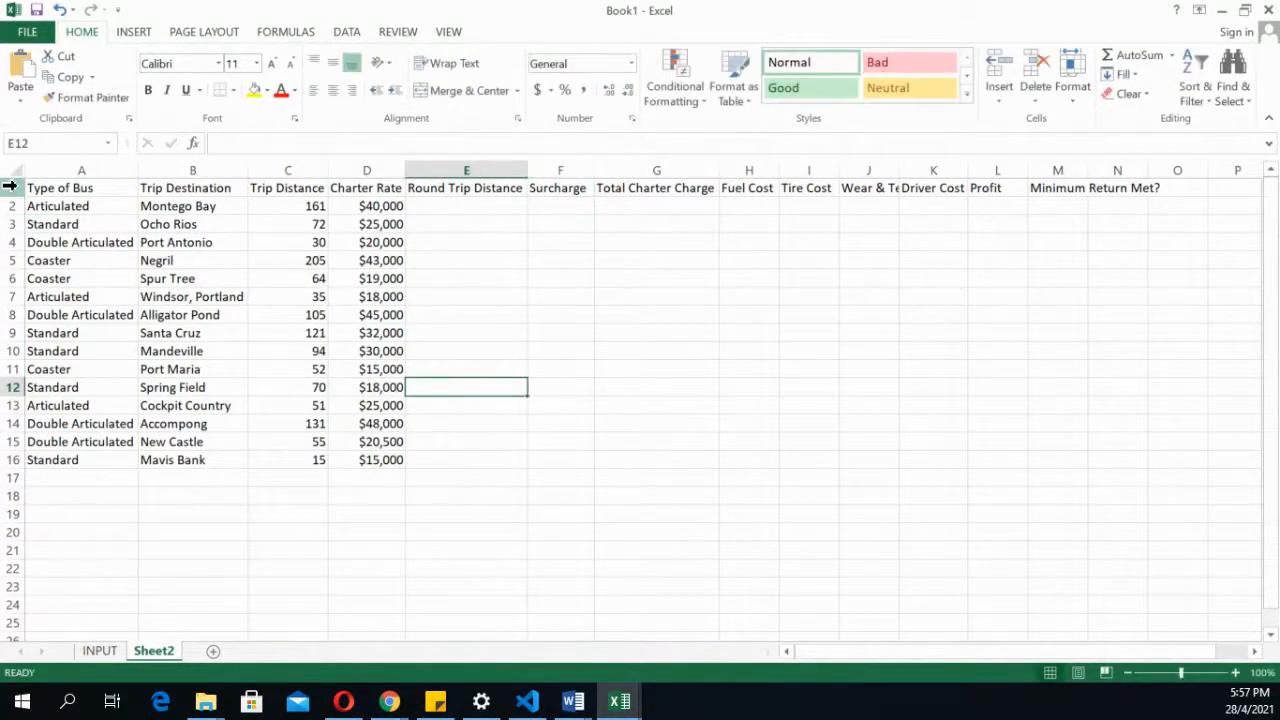
# Insert three blank rows above the heading row on Sheet2
pyautogui.moveTo(10, 188); pyautogui.dragTo(9, 228)
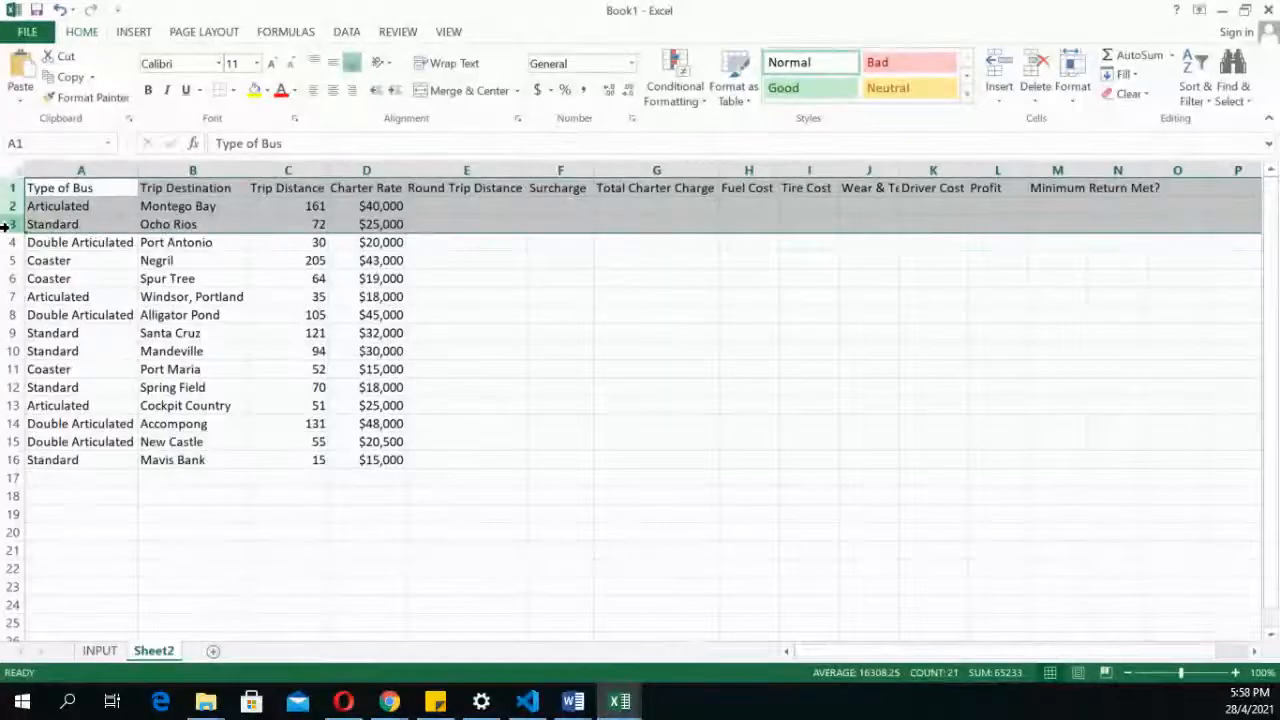
pyautogui.rightClick(12, 234)
pyautogui.click(86, 358)
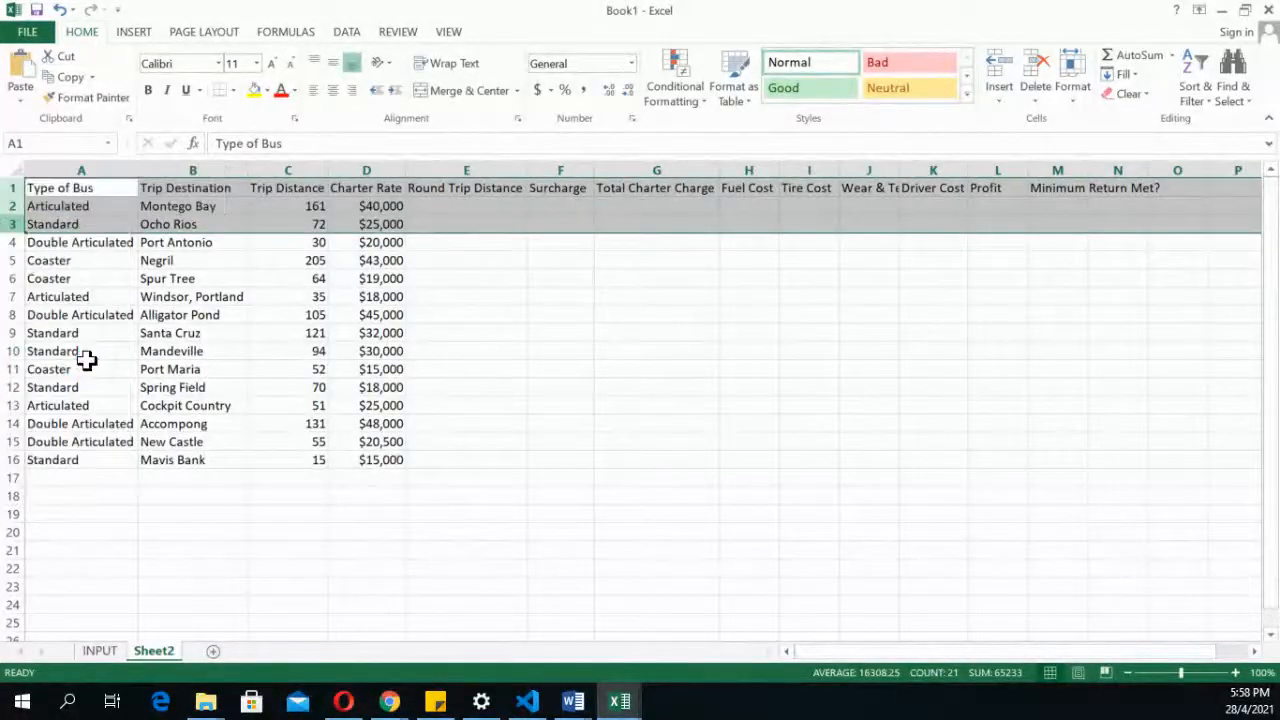
# Enter the titles JUTC in A1 and Charter Service Analysis Log in A2 of Sheet2
pyautogui.click(100, 186)
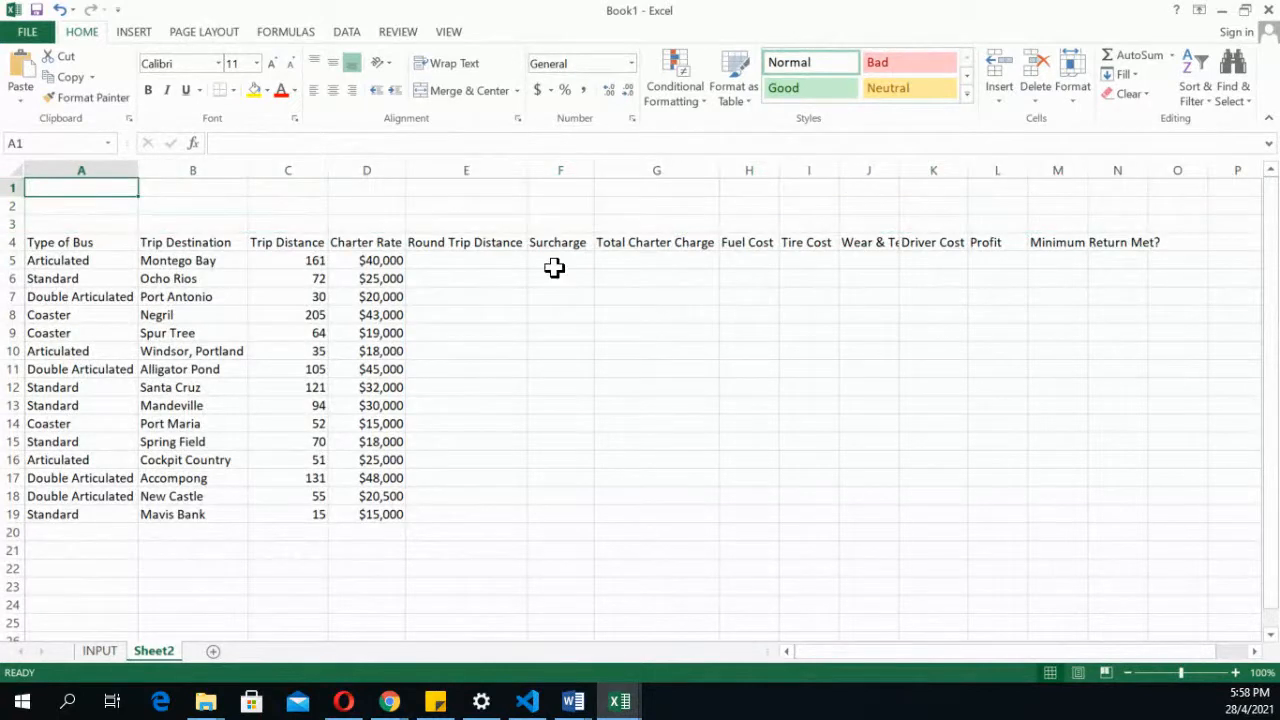
pyautogui.write('JUT')
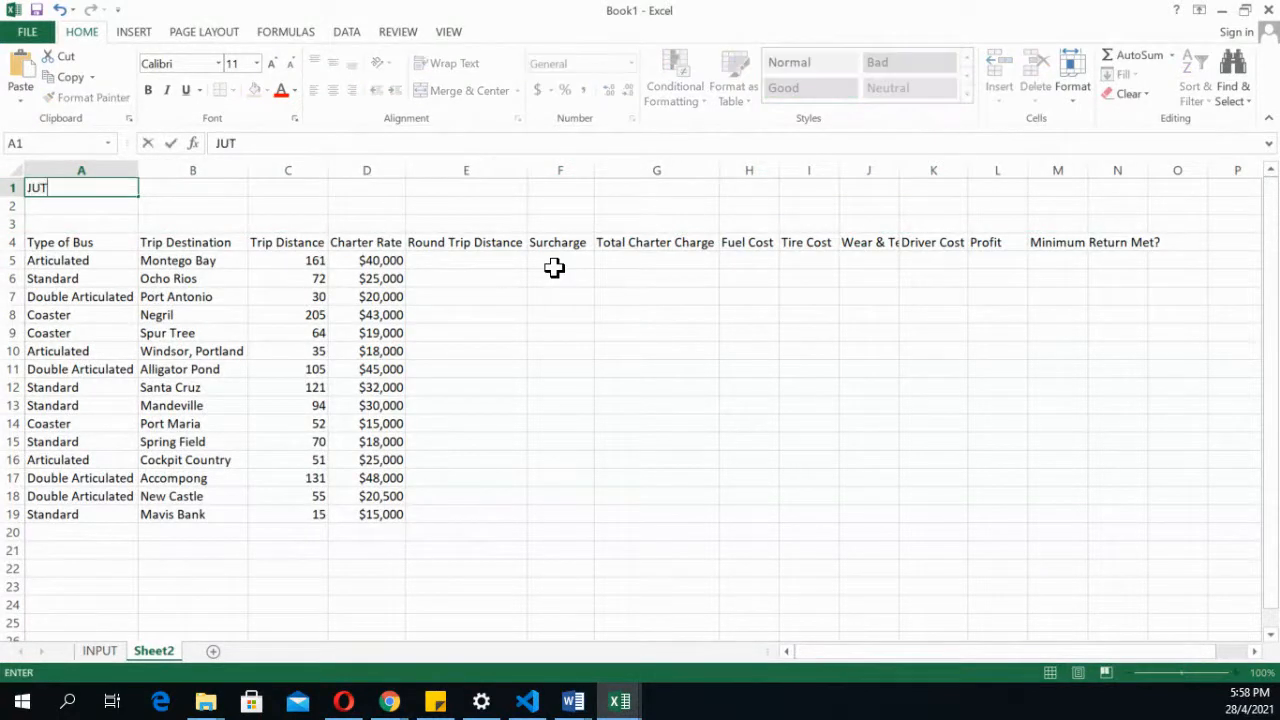
pyautogui.write('C')
pyautogui.press('Return')
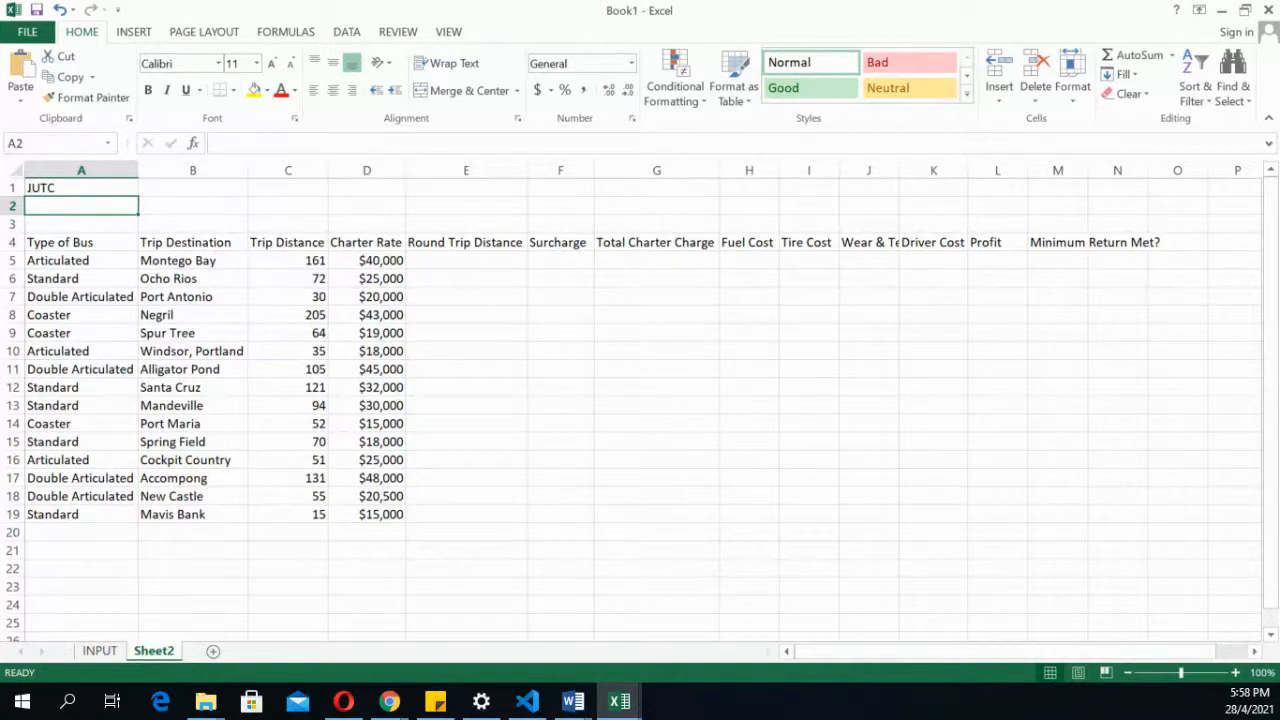
pyautogui.write('Charter Service Analysis ')
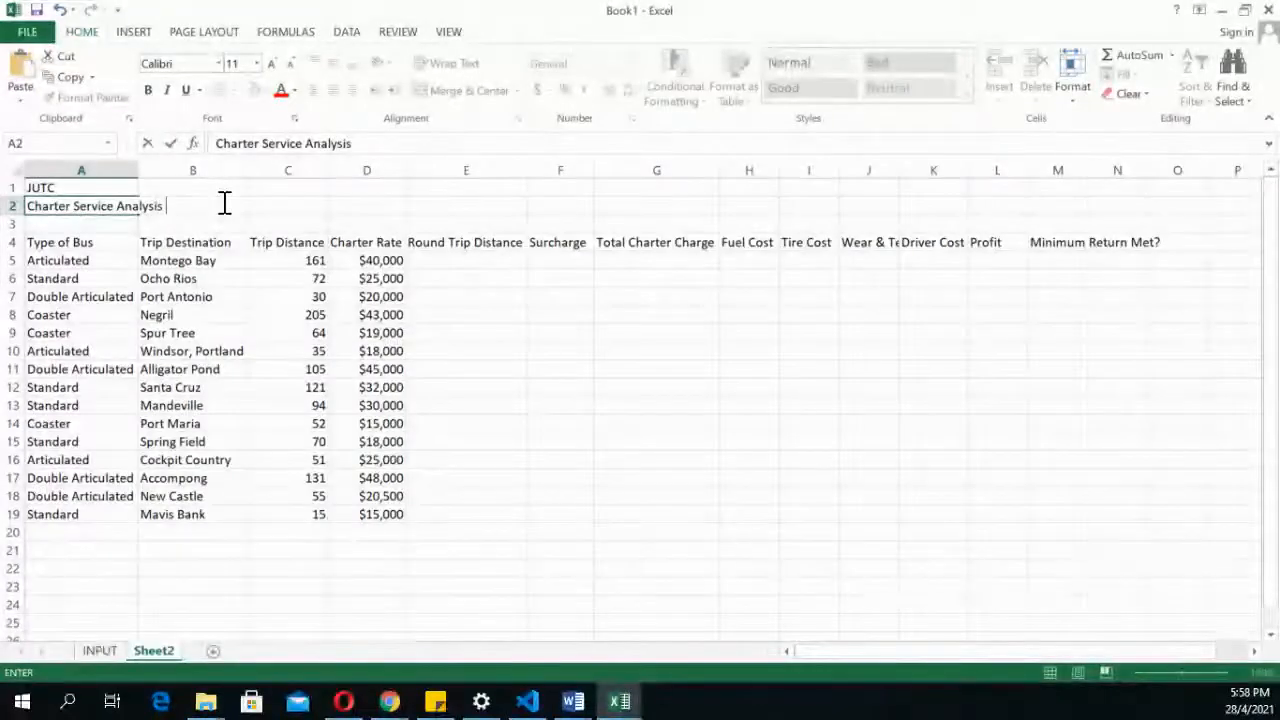
pyautogui.write('Log')
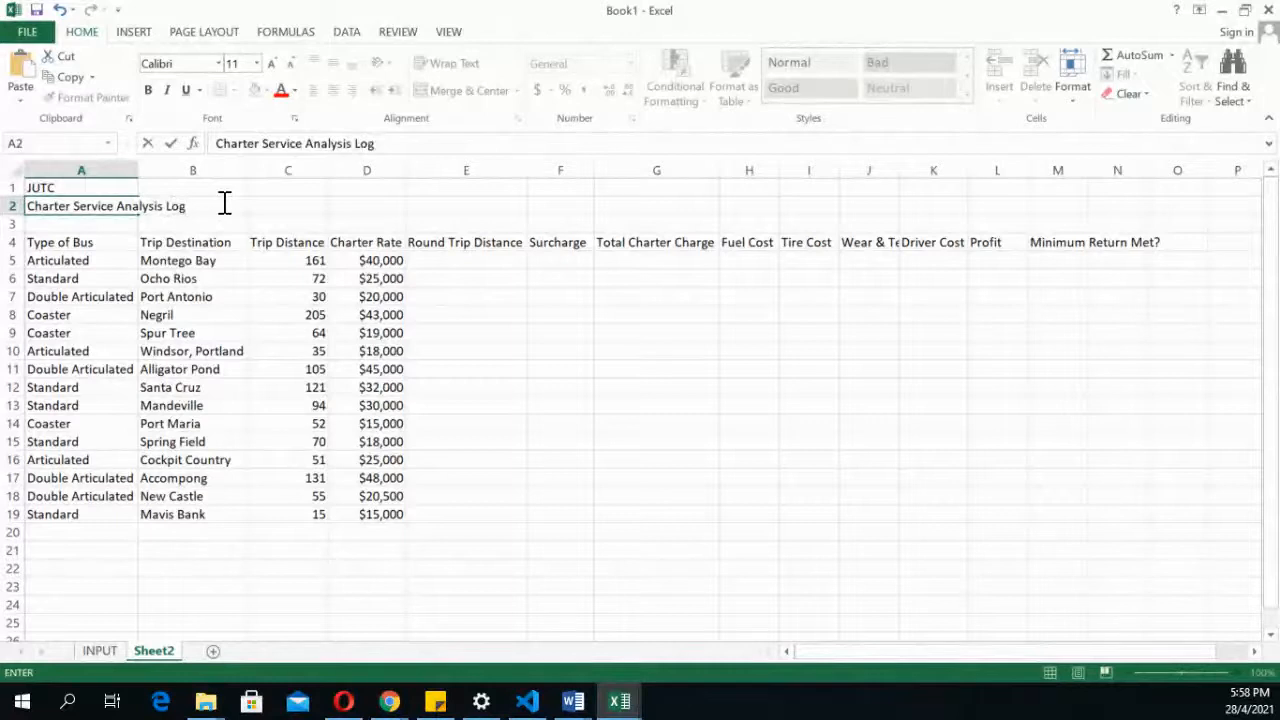
pyautogui.press('Return')
# Enter the formula =TODAY() in A3 to add the current date below the titles
pyautogui.write('=')
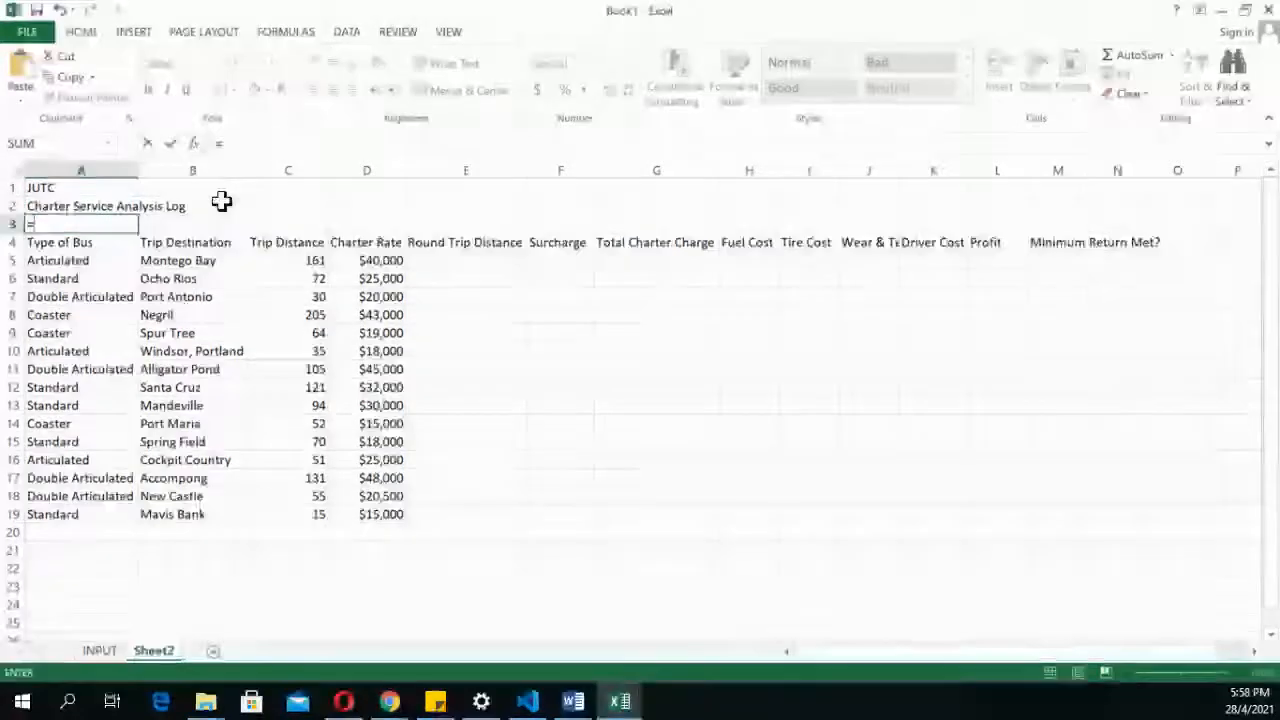
pyautogui.write('today')
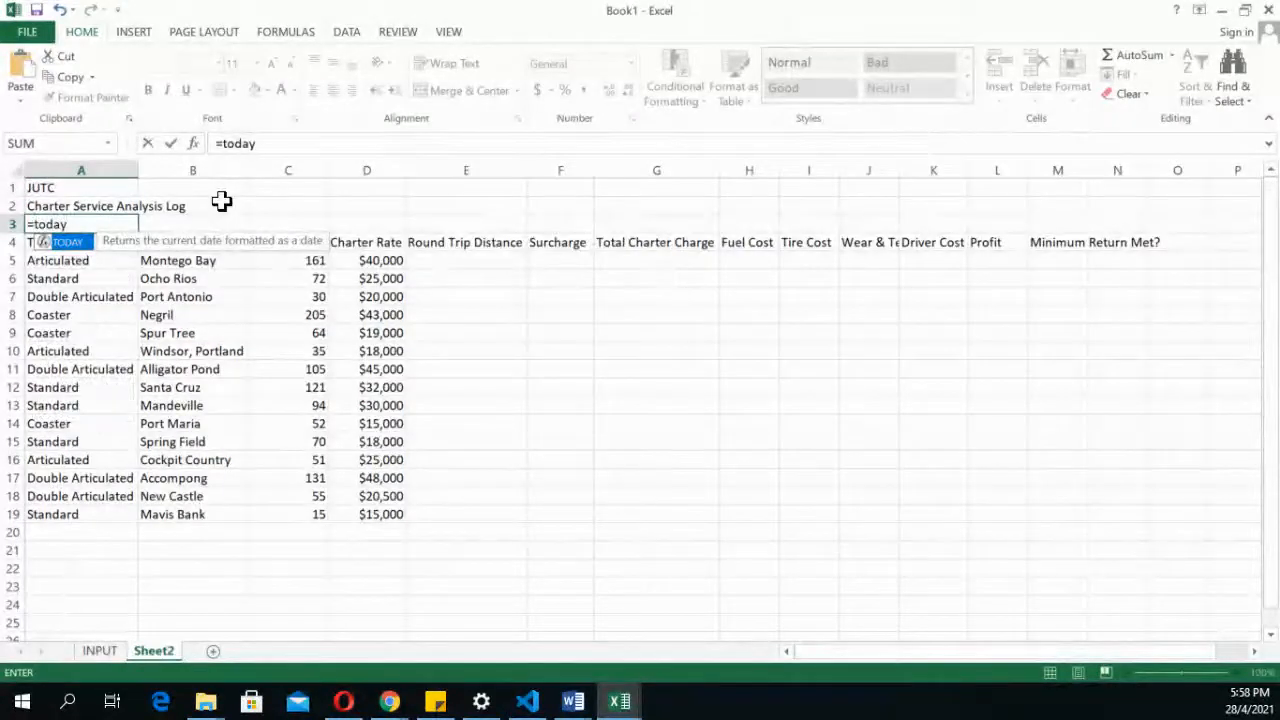
pyautogui.write('()')
pyautogui.press('Return')
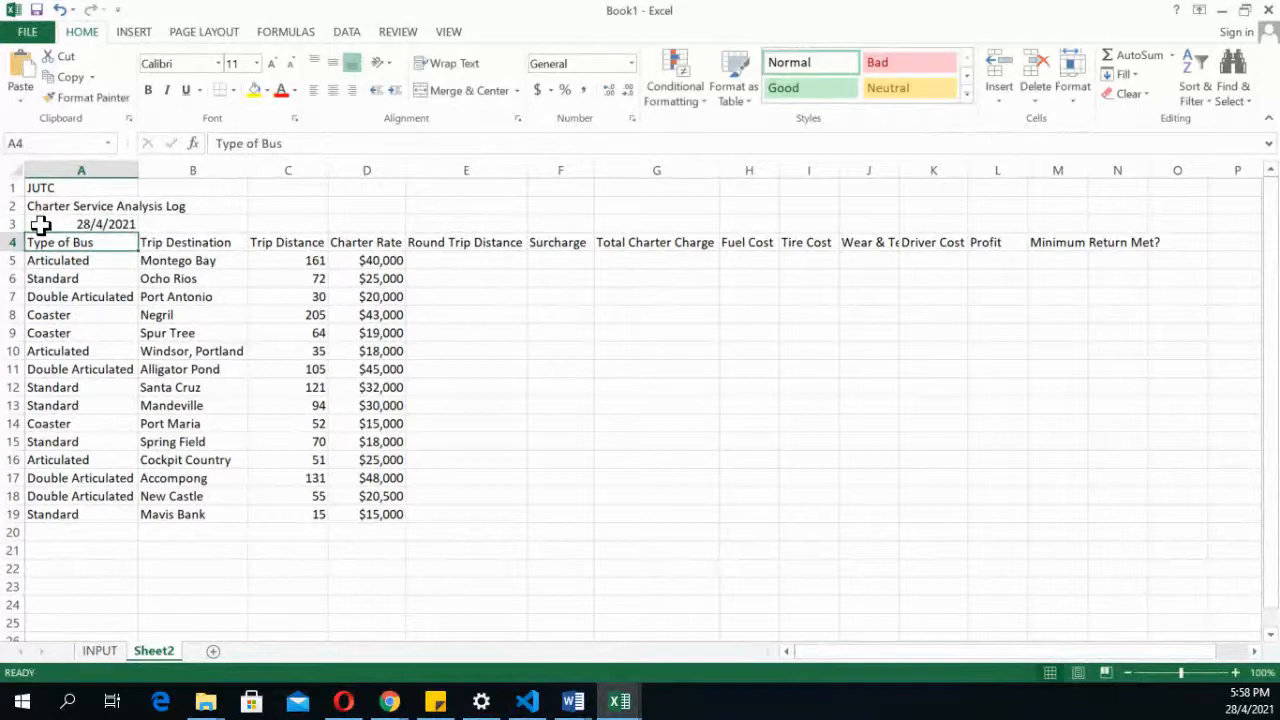
# Merge and center each of the three title rows, A1:N1, A2:N2 and A3:N3, across columns A to N
pyautogui.moveTo(40, 224); pyautogui.dragTo(1136, 223)
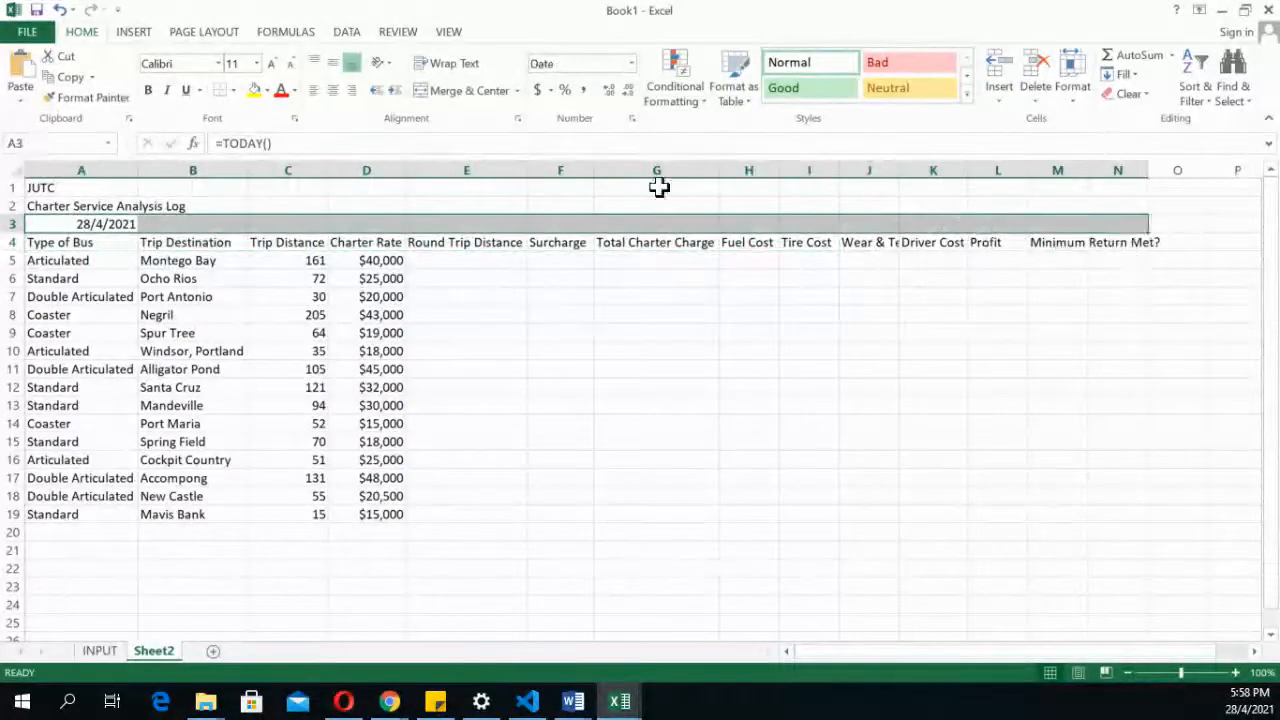
pyautogui.click(463, 88)
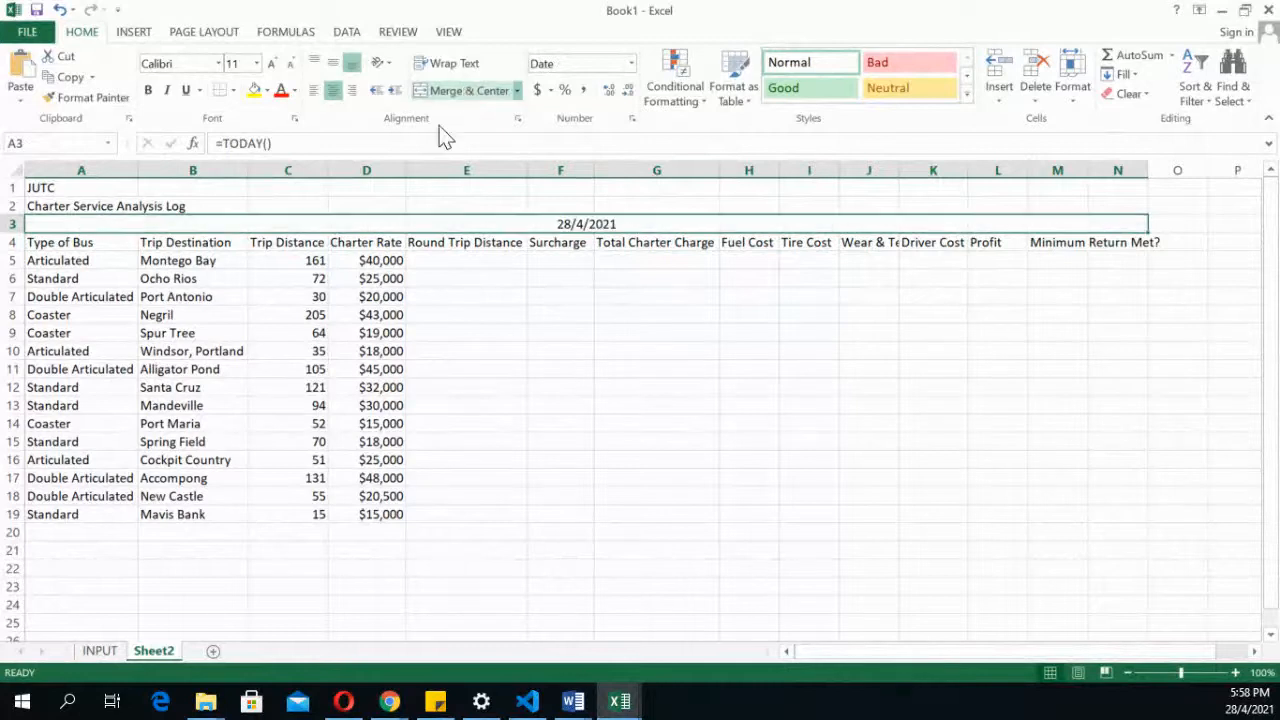
pyautogui.moveTo(57, 206); pyautogui.dragTo(500, 206)
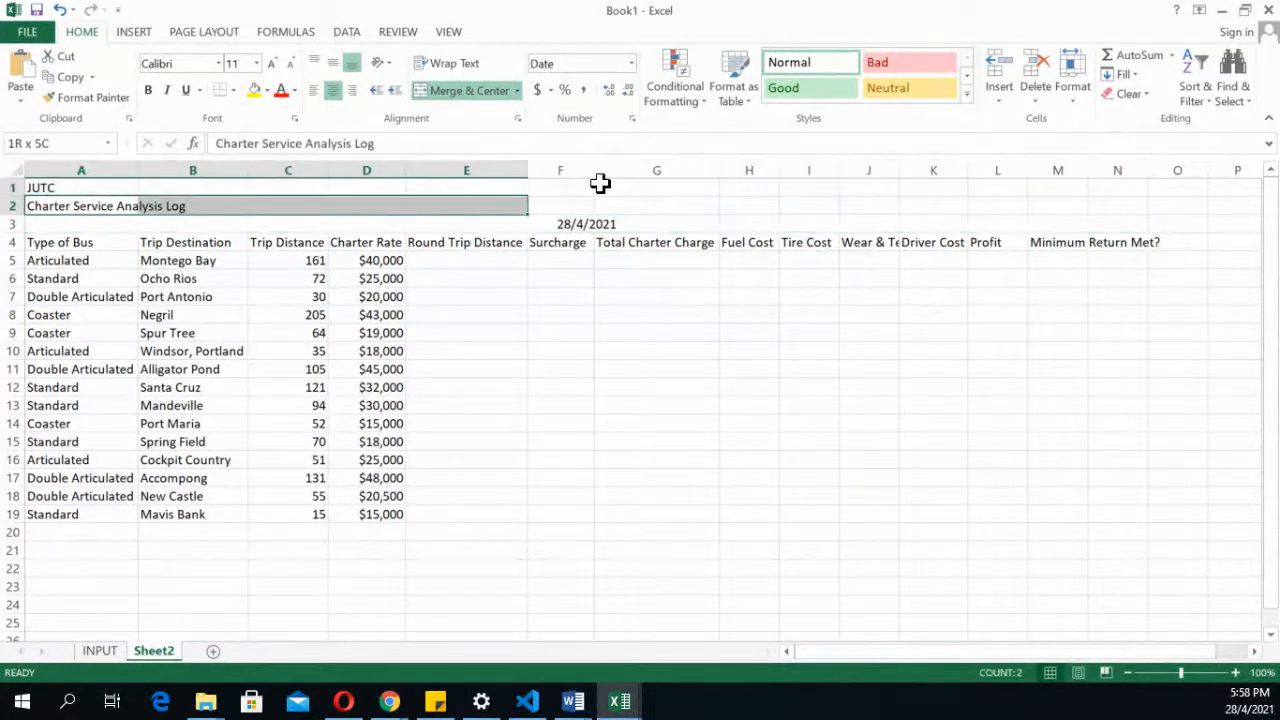
pyautogui.moveTo(600, 183); pyautogui.dragTo(1112, 207)
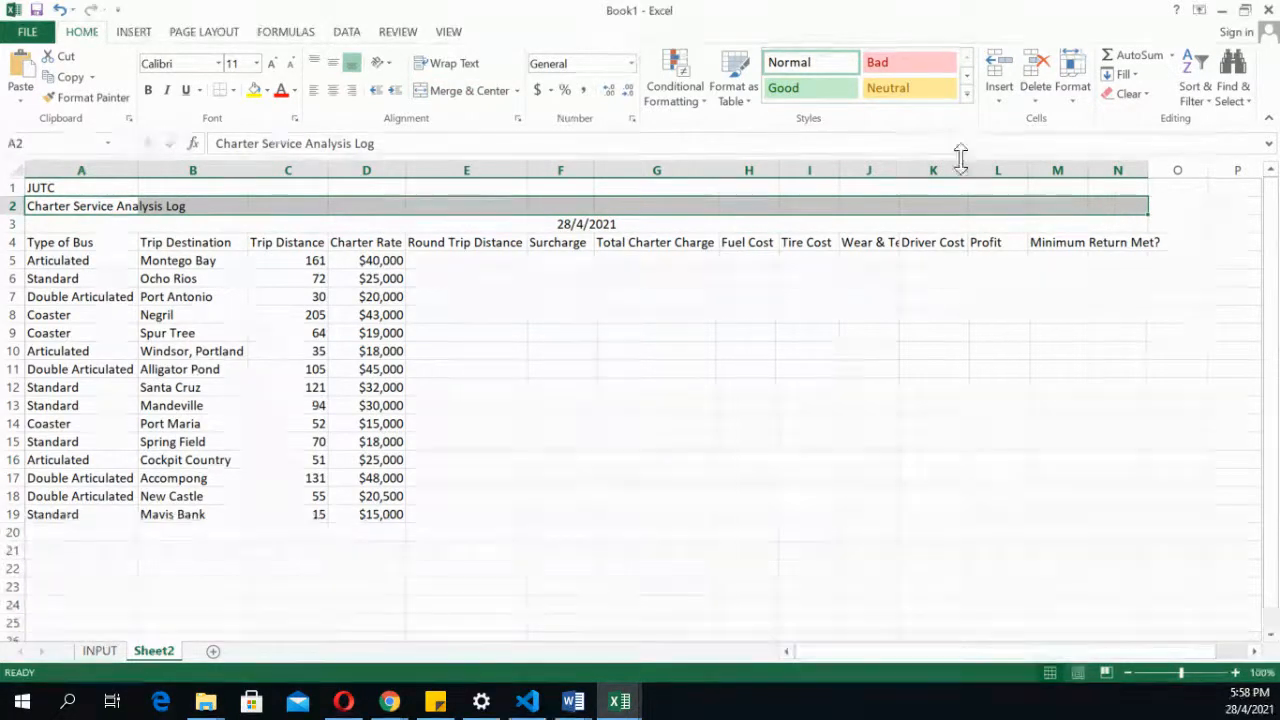
pyautogui.click(476, 94)
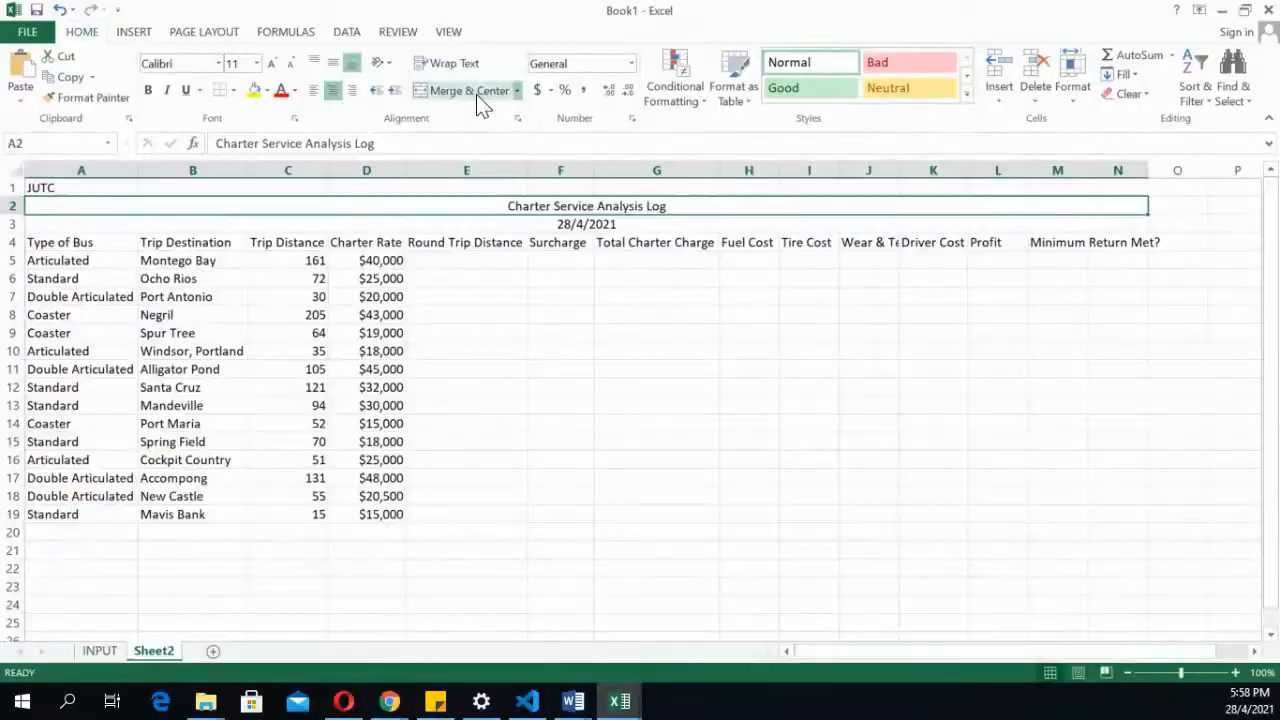
pyautogui.moveTo(114, 185); pyautogui.dragTo(1118, 189)
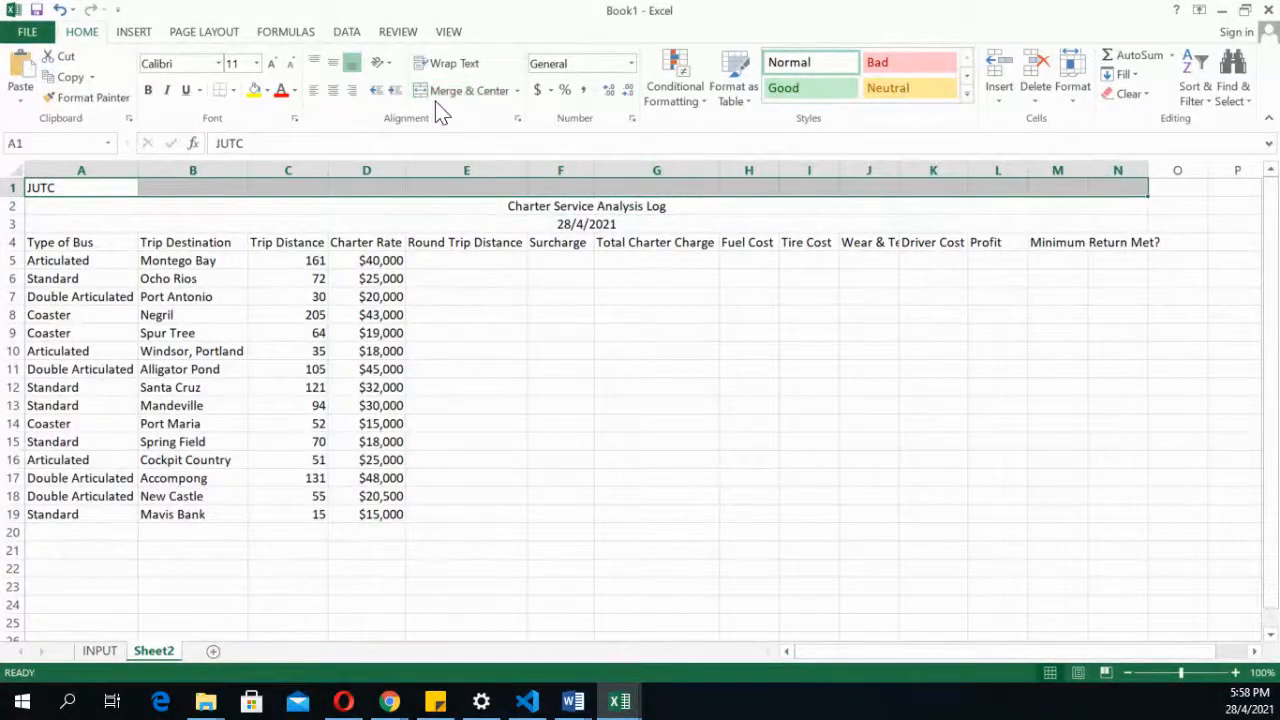
pyautogui.click(462, 91)
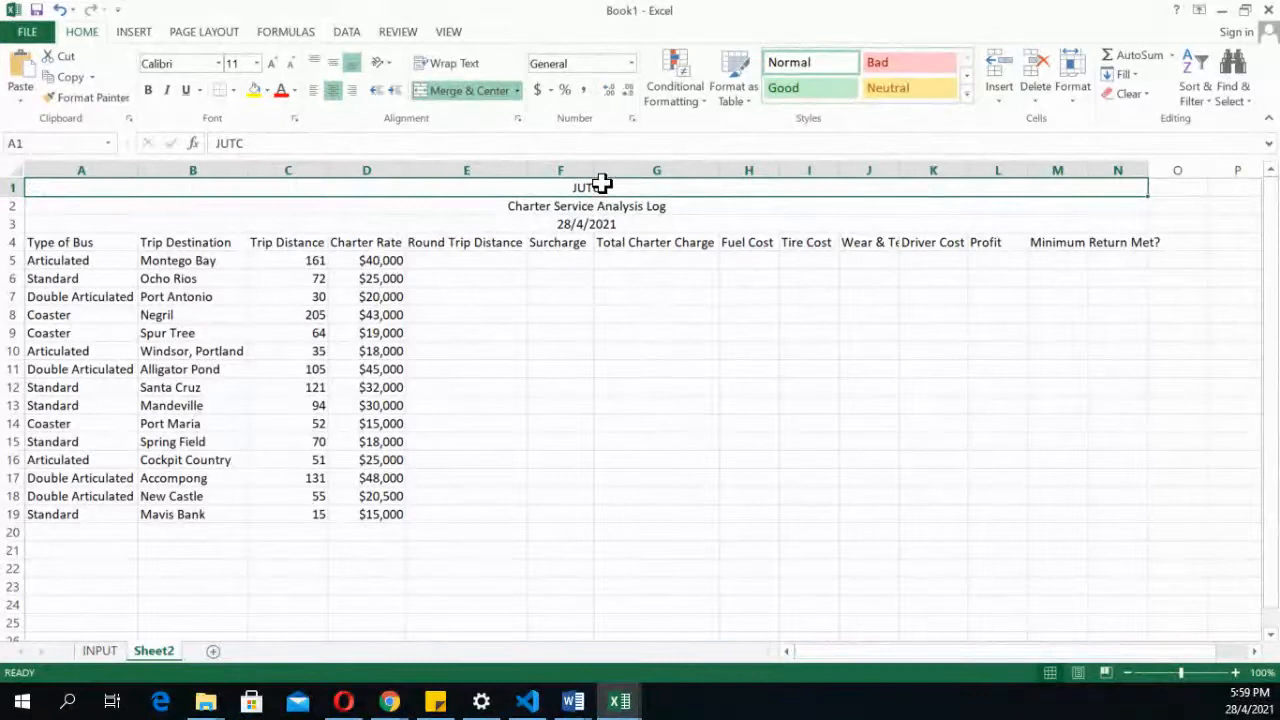
# Bold the title lines and column headings in A1:N4 of Sheet2
pyautogui.moveTo(600, 185); pyautogui.dragTo(598, 240)
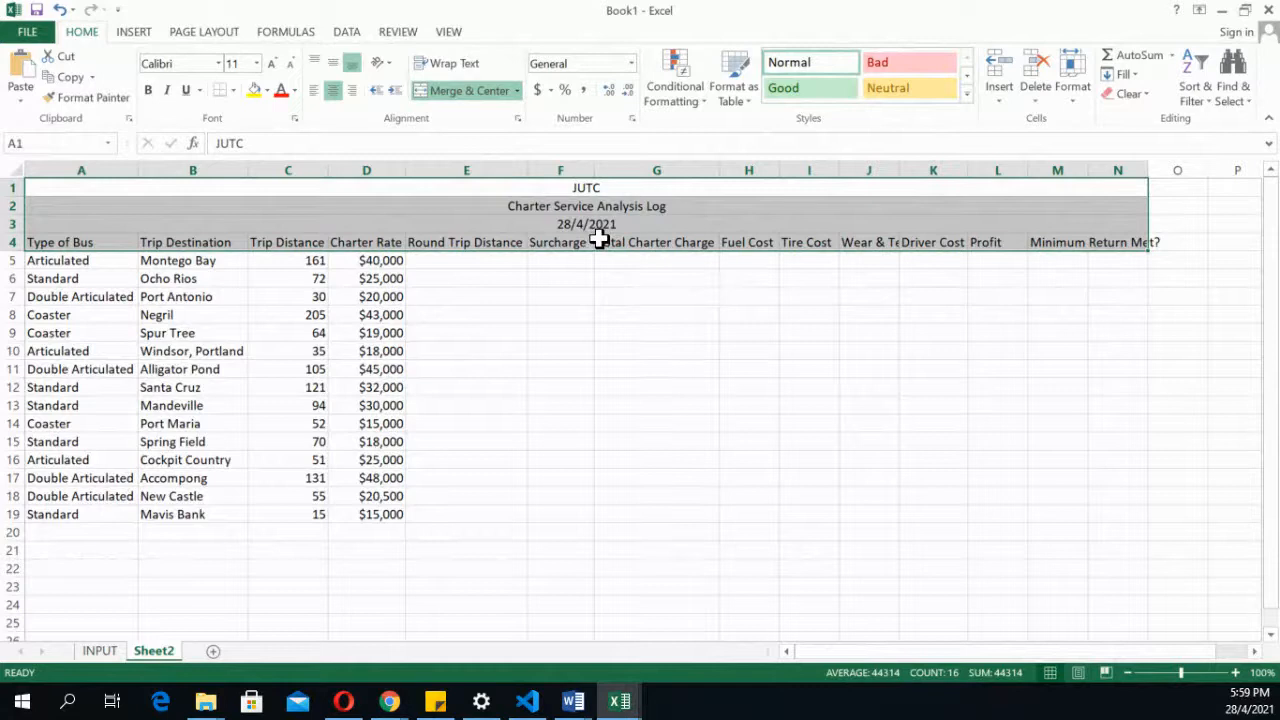
pyautogui.hotkey('ctrl', 'b')
pyautogui.click(603, 351)
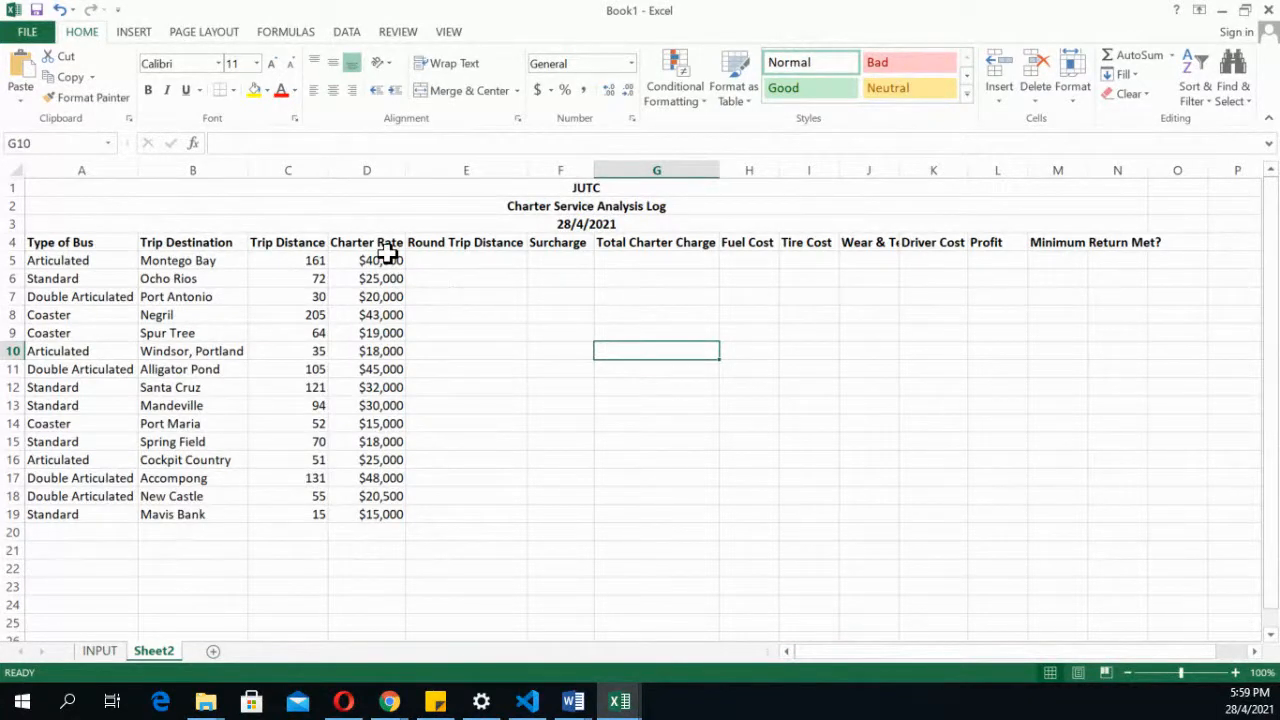
pyautogui.moveTo(387, 262); pyautogui.dragTo(384, 511)
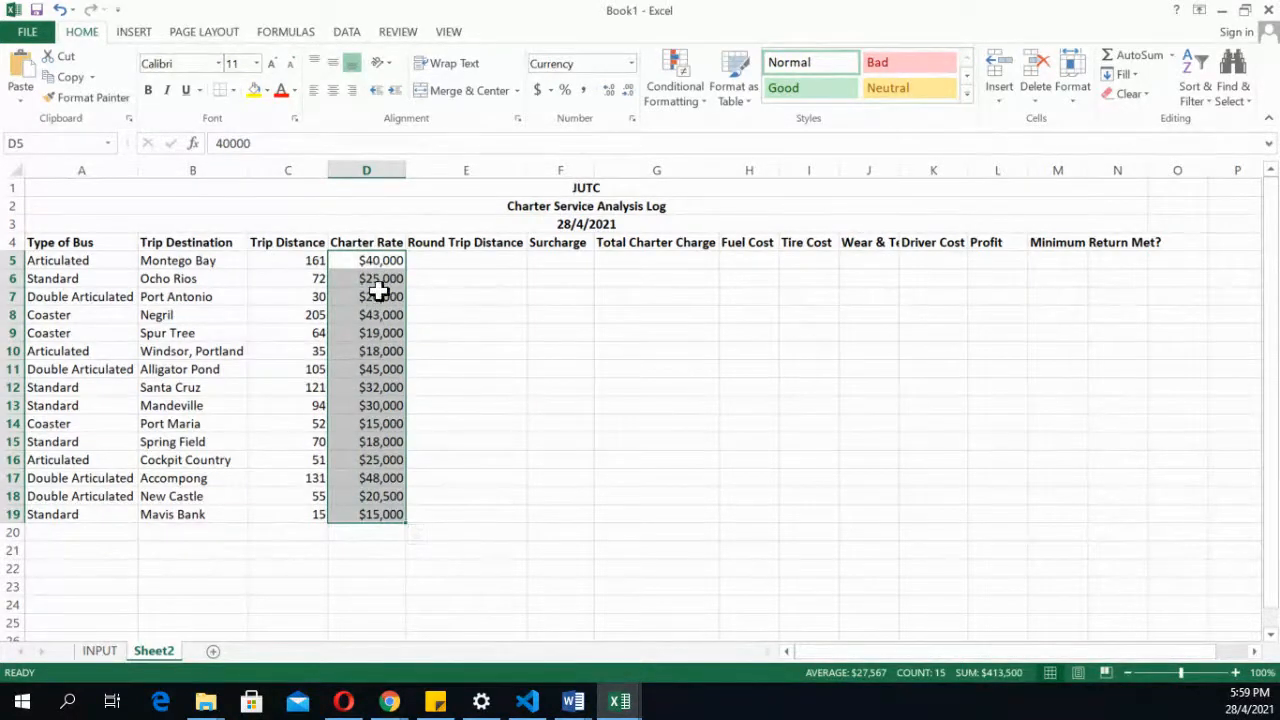
pyautogui.moveTo(368, 262); pyautogui.dragTo(390, 517)
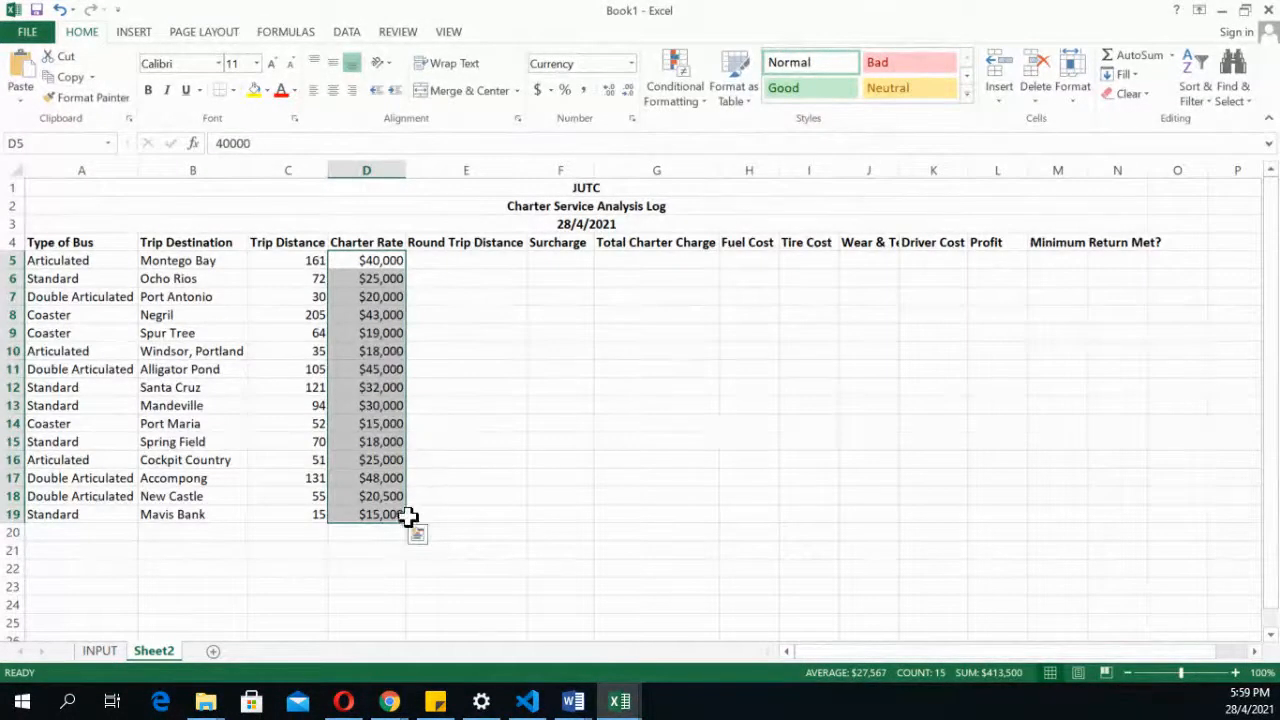
# Calculate the first round trip distance by entering the formula =C5*2 in E5 of Sheet2
pyautogui.click(430, 260)
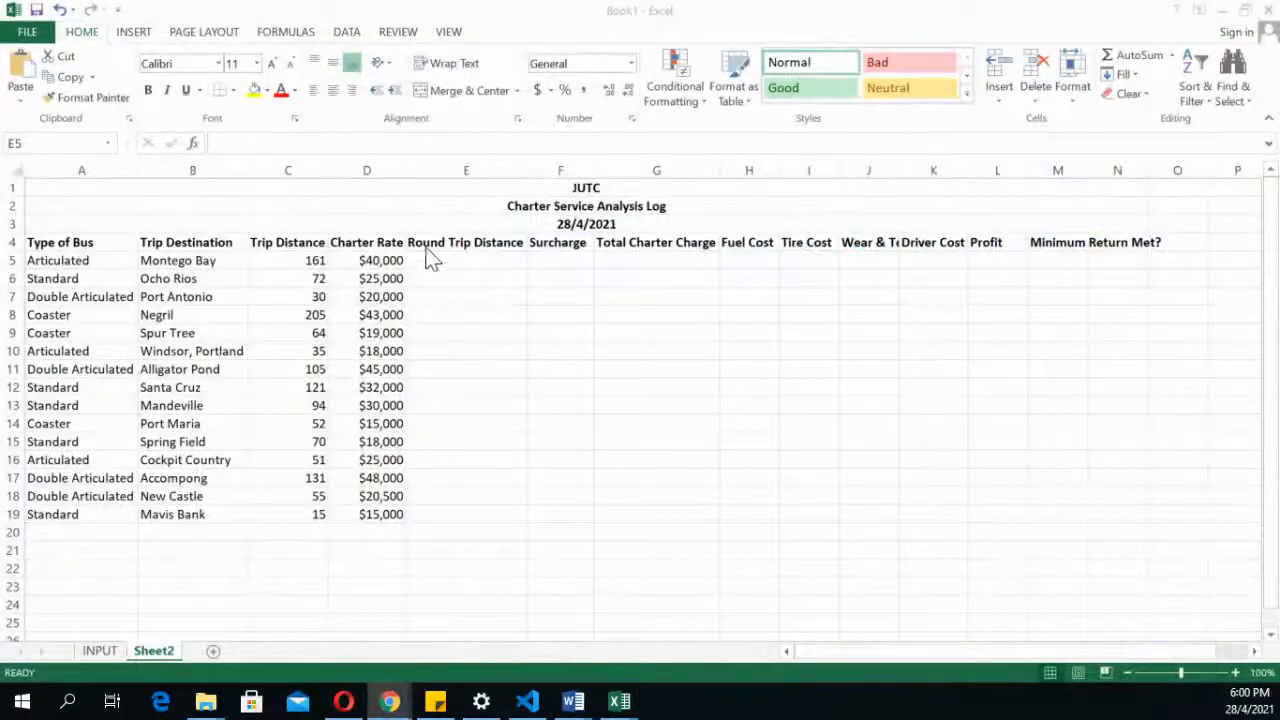
pyautogui.click(430, 259)
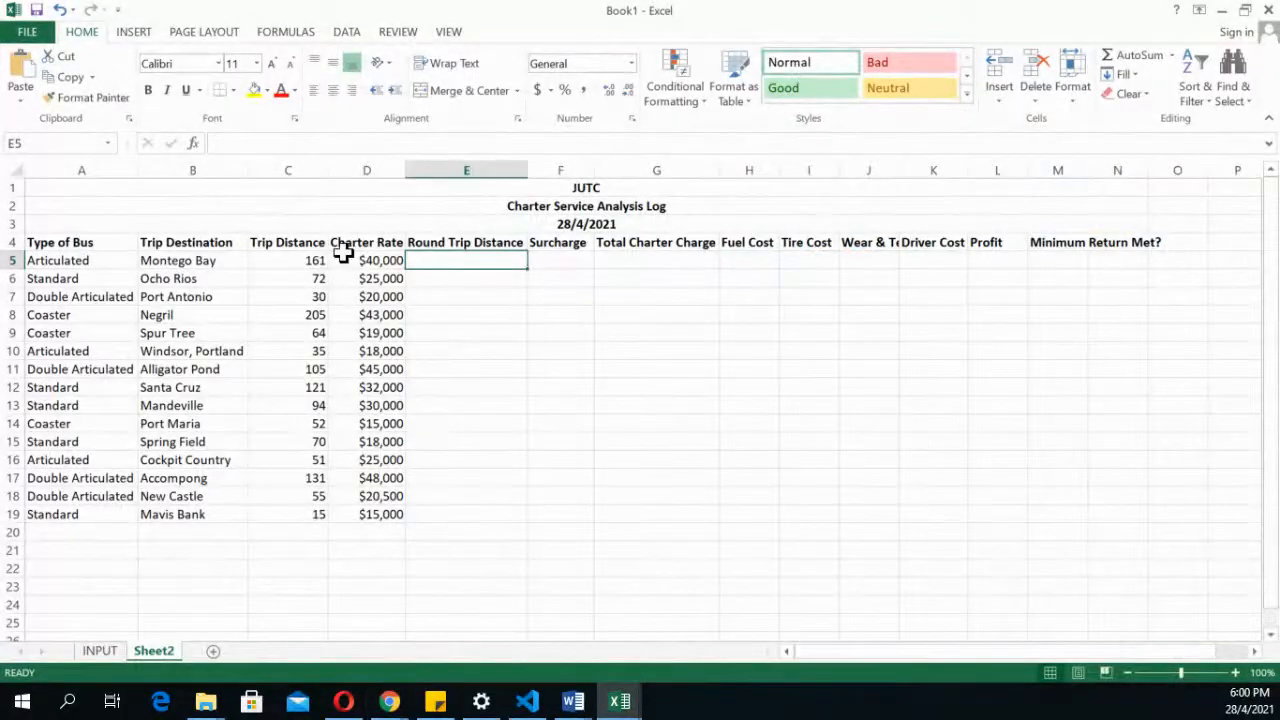
pyautogui.write('=')
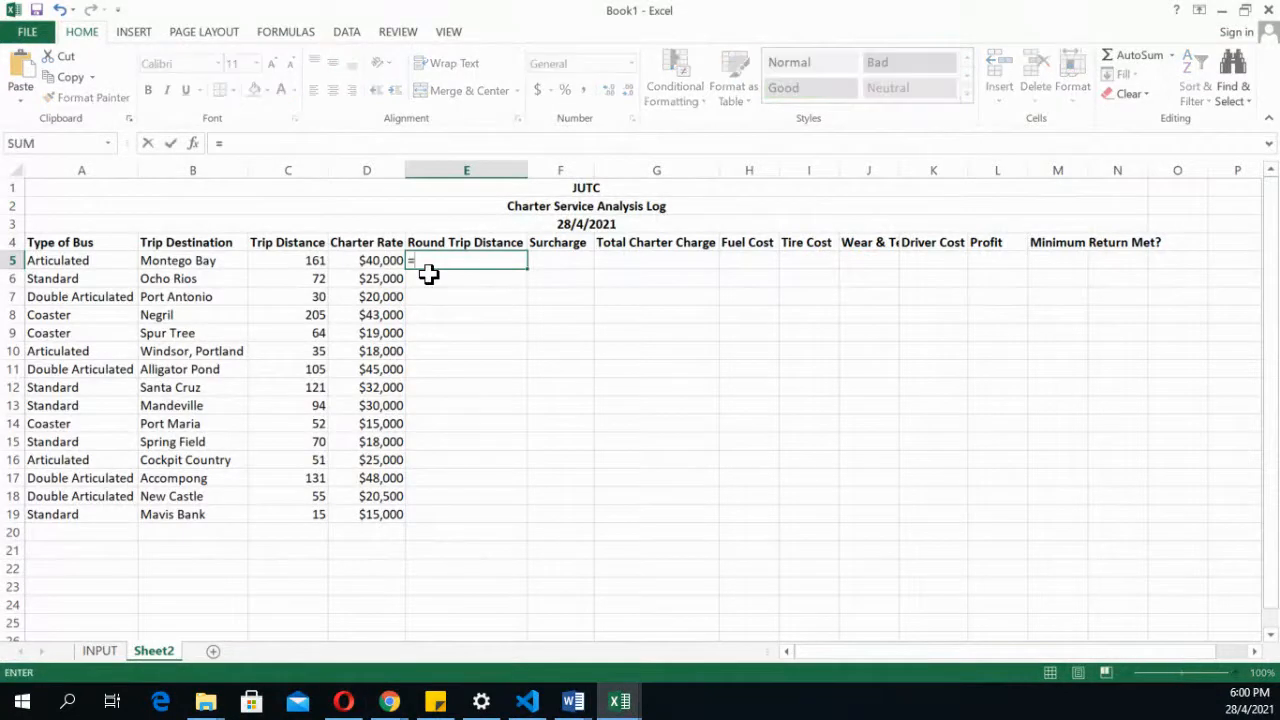
pyautogui.click(313, 262)
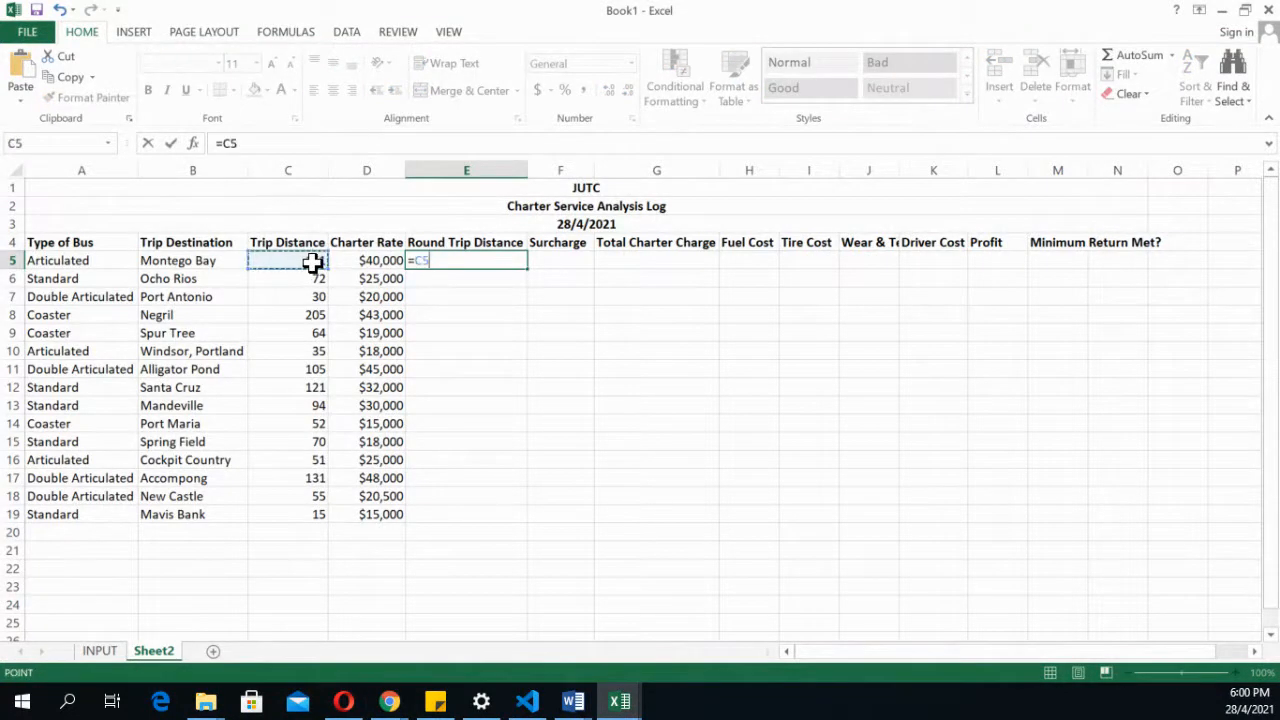
pyautogui.write('*2')
pyautogui.press('Return')
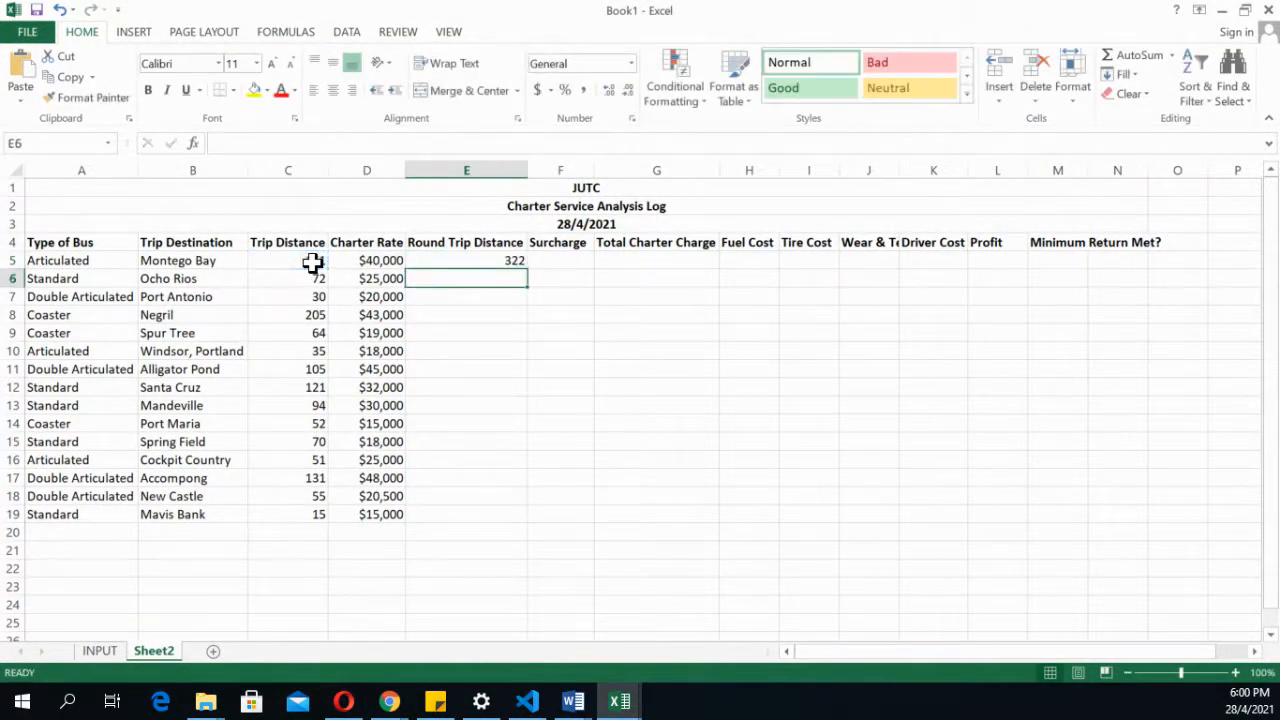
# Review the round trip distance formula in E5 and fill it down through E19
pyautogui.click(431, 260)
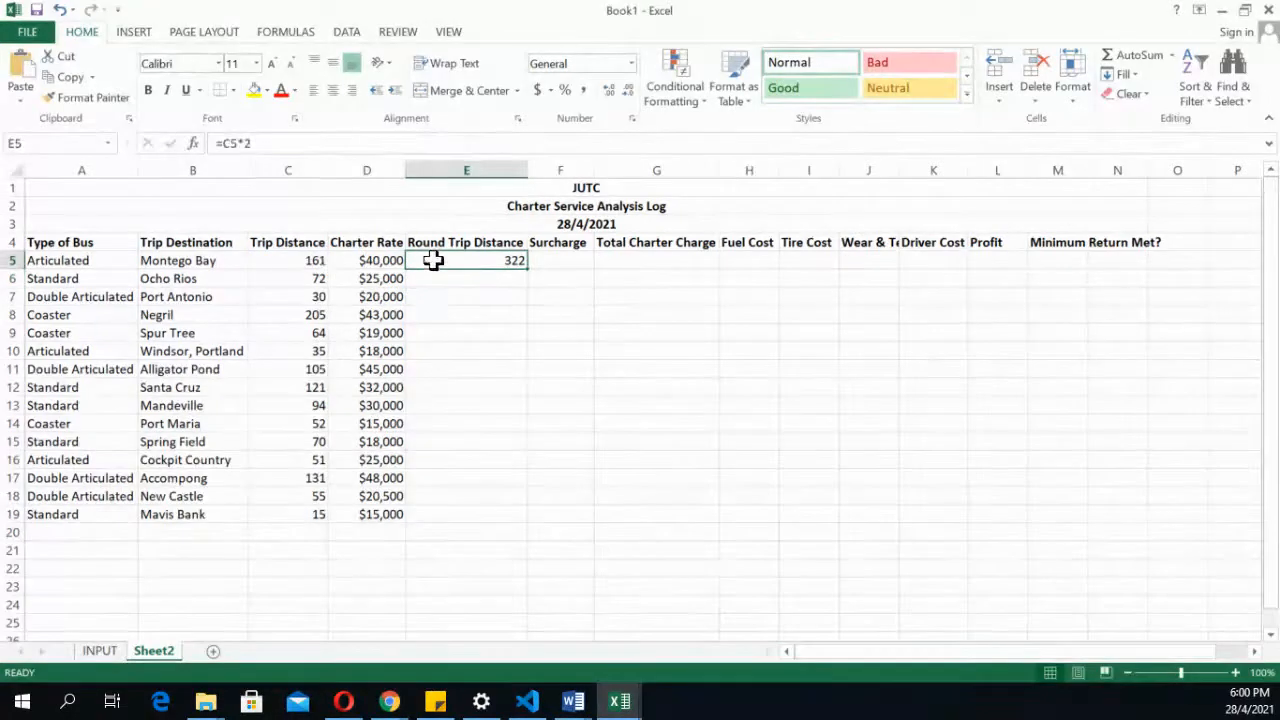
pyautogui.click(243, 143)
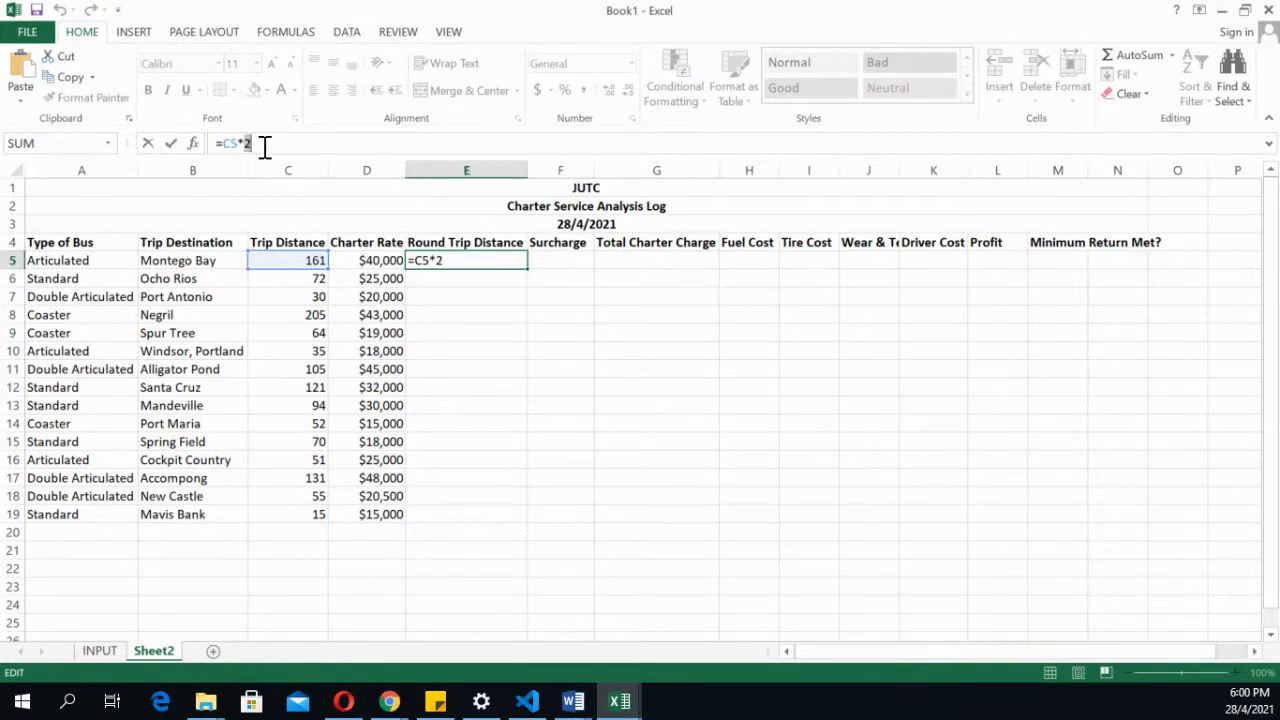
pyautogui.click(264, 144)
pyautogui.click(447, 260)
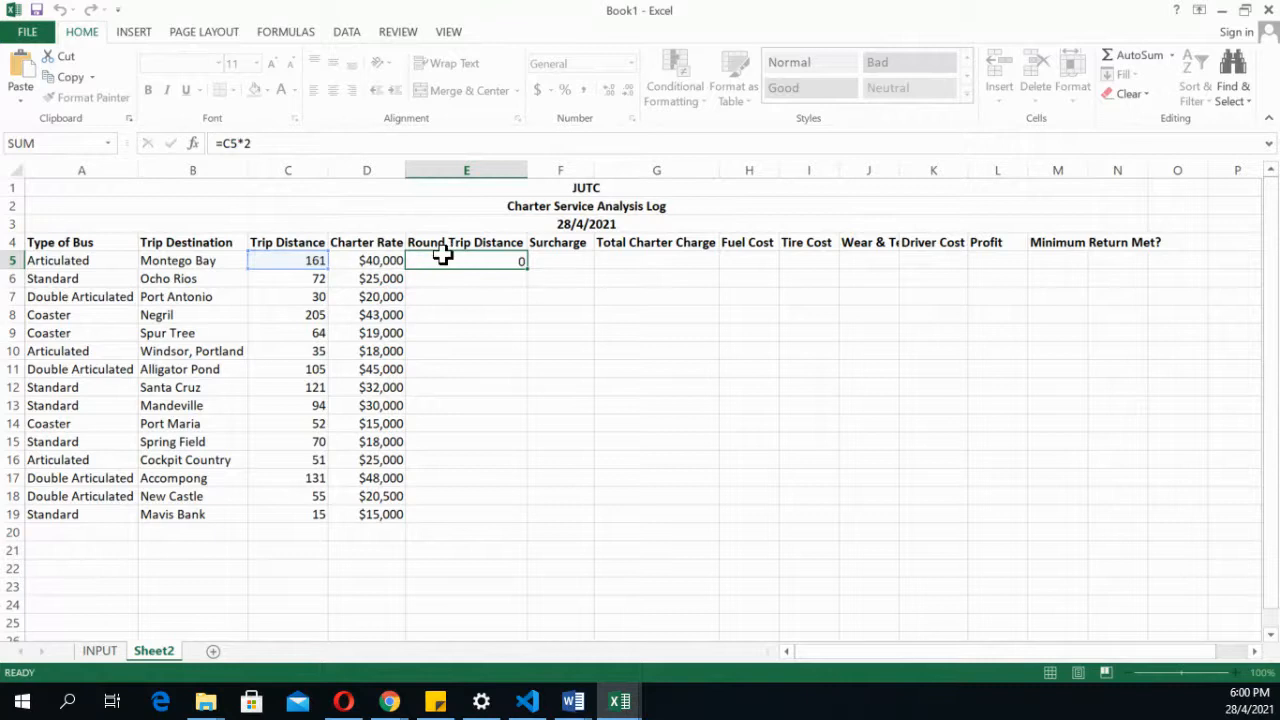
pyautogui.press('Return')
pyautogui.click(478, 264)
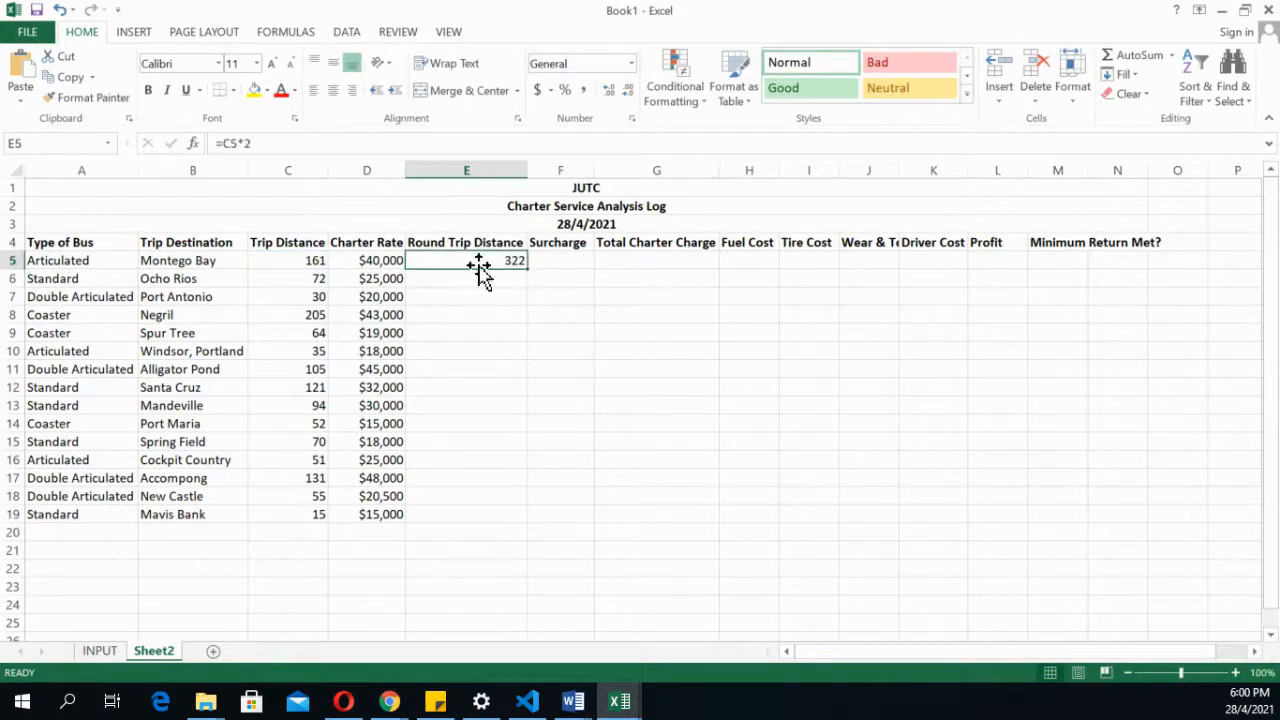
pyautogui.moveTo(526, 270); pyautogui.dragTo(515, 523)
pyautogui.click(552, 258)
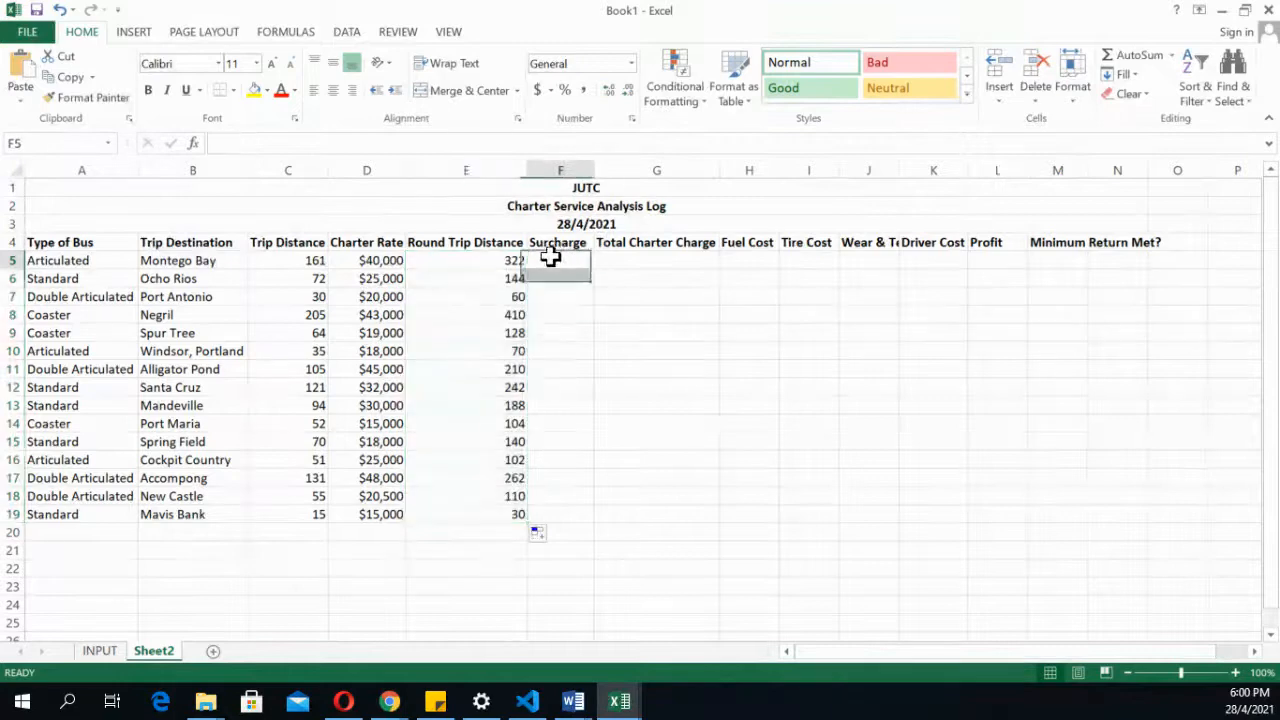
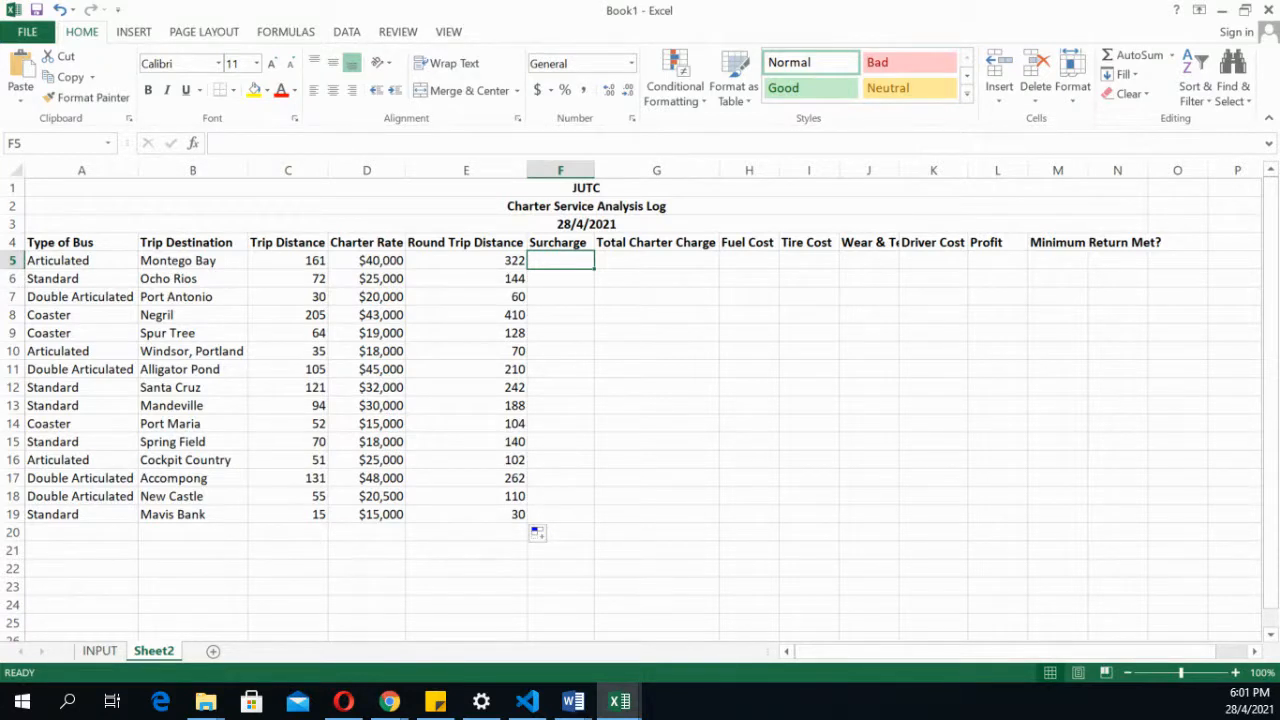
pyautogui.write('=i')
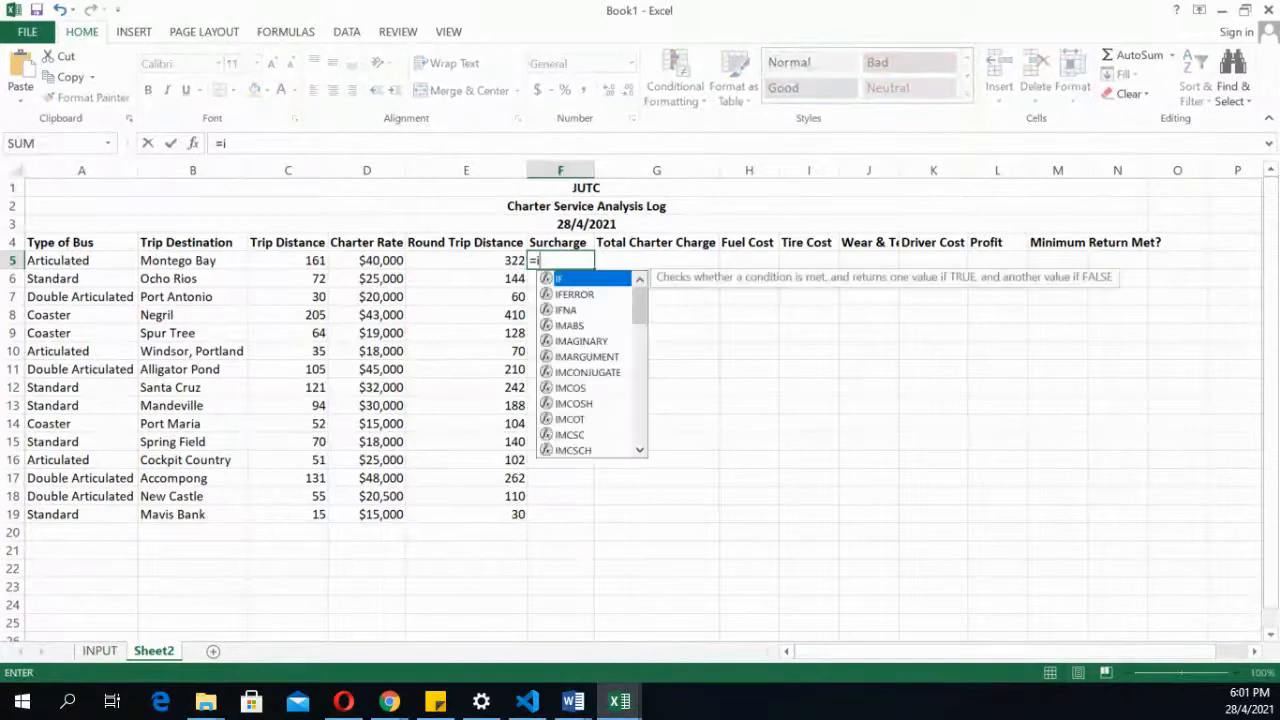
pyautogui.write('f(')
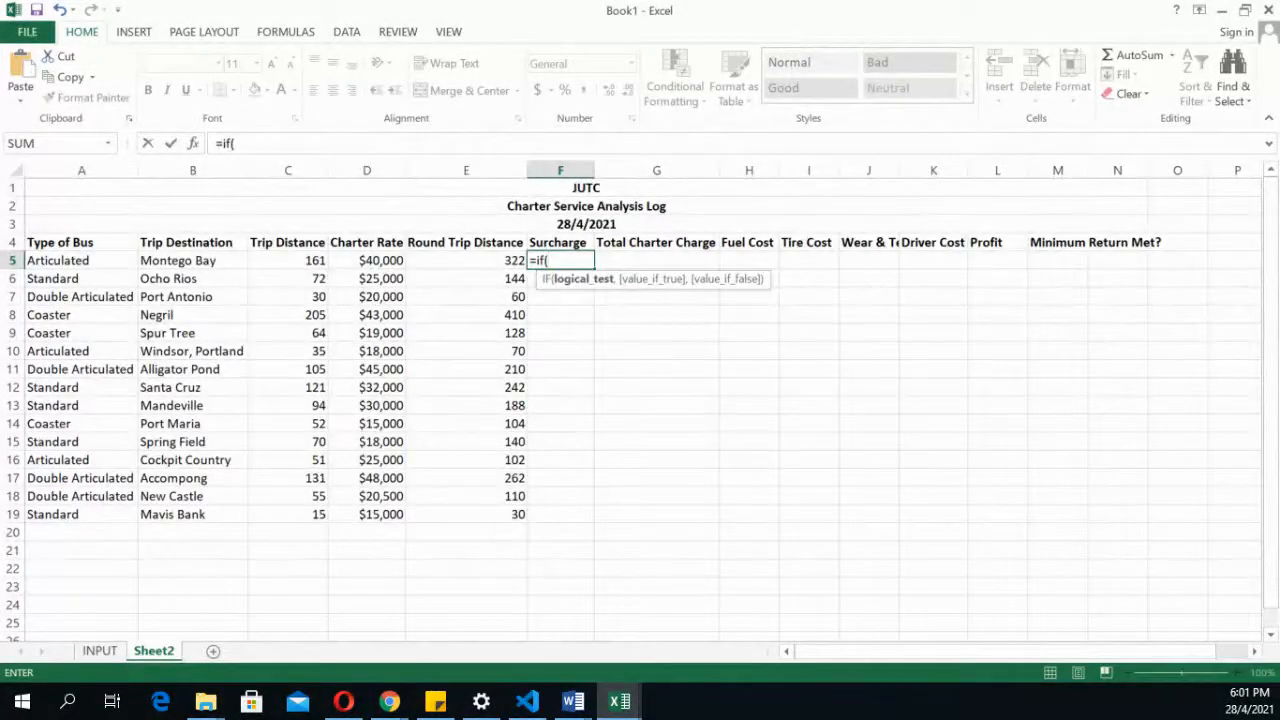
pyautogui.click(505, 259)
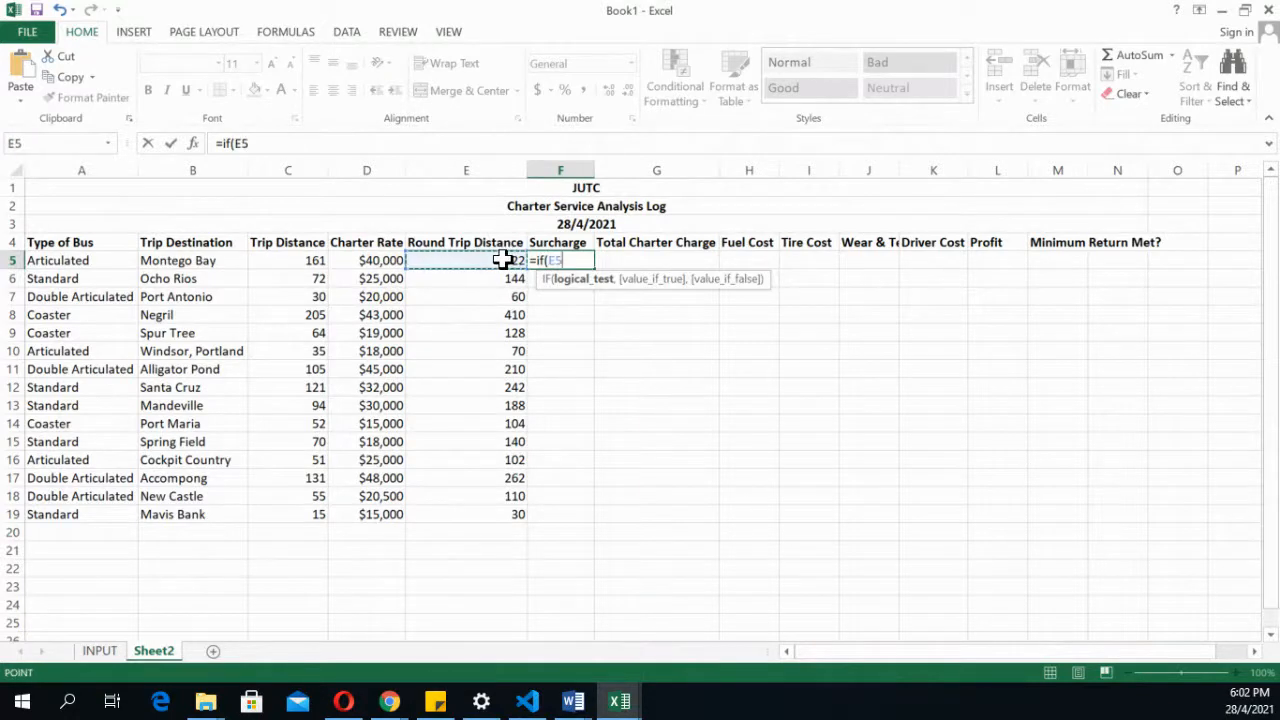
pyautogui.write('>')
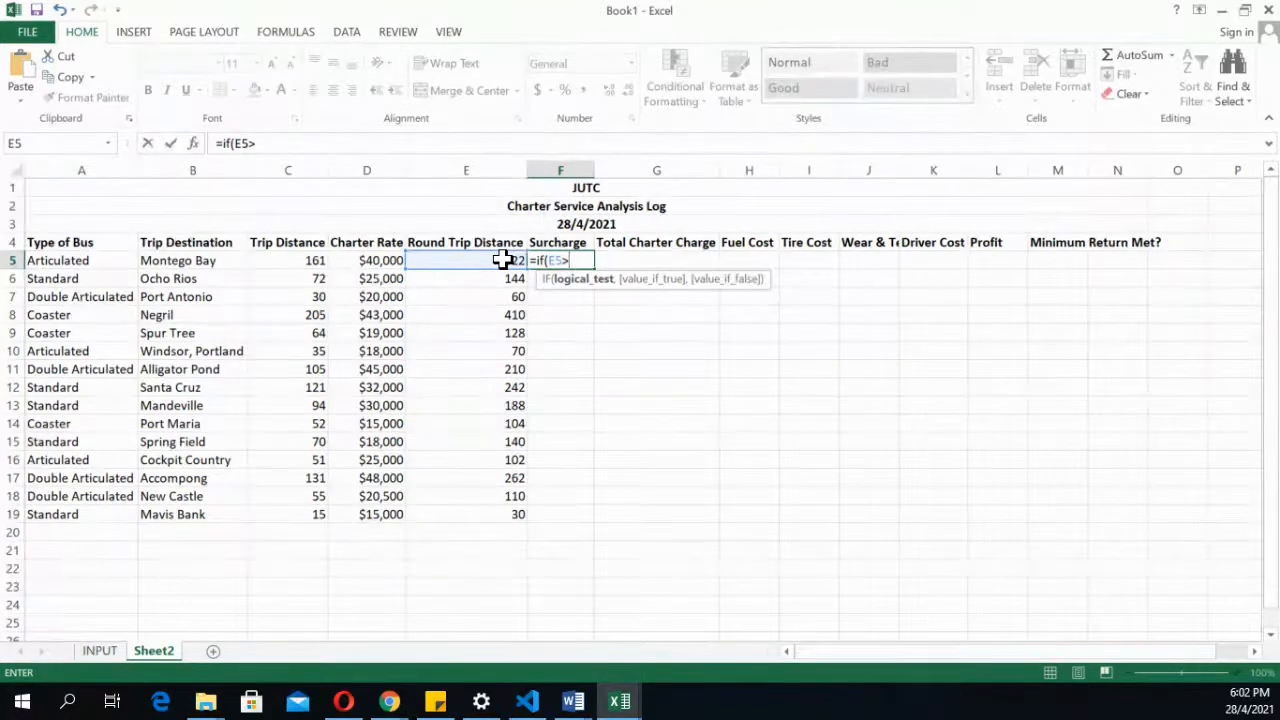
pyautogui.write('180')
pyautogui.press('BackSpace')
pyautogui.press('BackSpace')
pyautogui.press('BackSpace')
pyautogui.press('BackSpace')
pyautogui.press('BackSpace')
pyautogui.press('BackSpace')
pyautogui.press('BackSpace')
pyautogui.press('BackSpace')
pyautogui.press('BackSpace')
pyautogui.press('BackSpace')
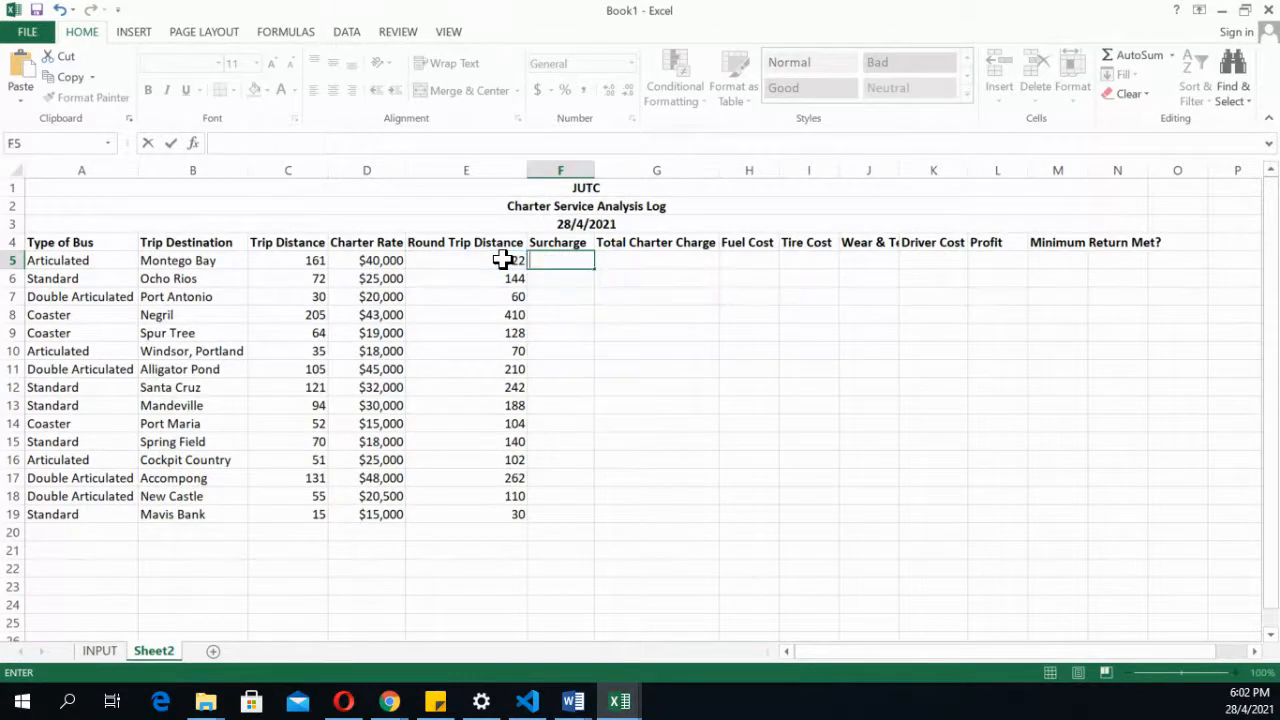
pyautogui.press('Escape')
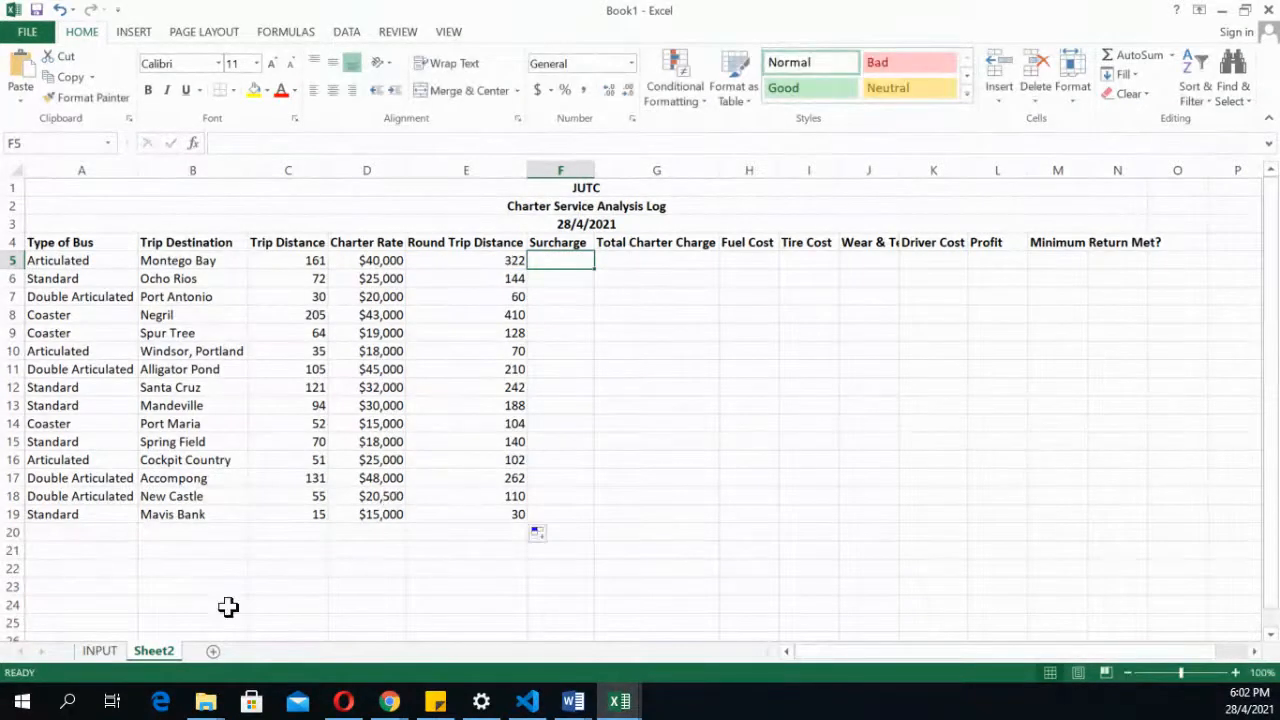
# Add the label Surcharge Distance in A19 of the INPUT sheet, below Minimum Requirement
pyautogui.click(100, 651)
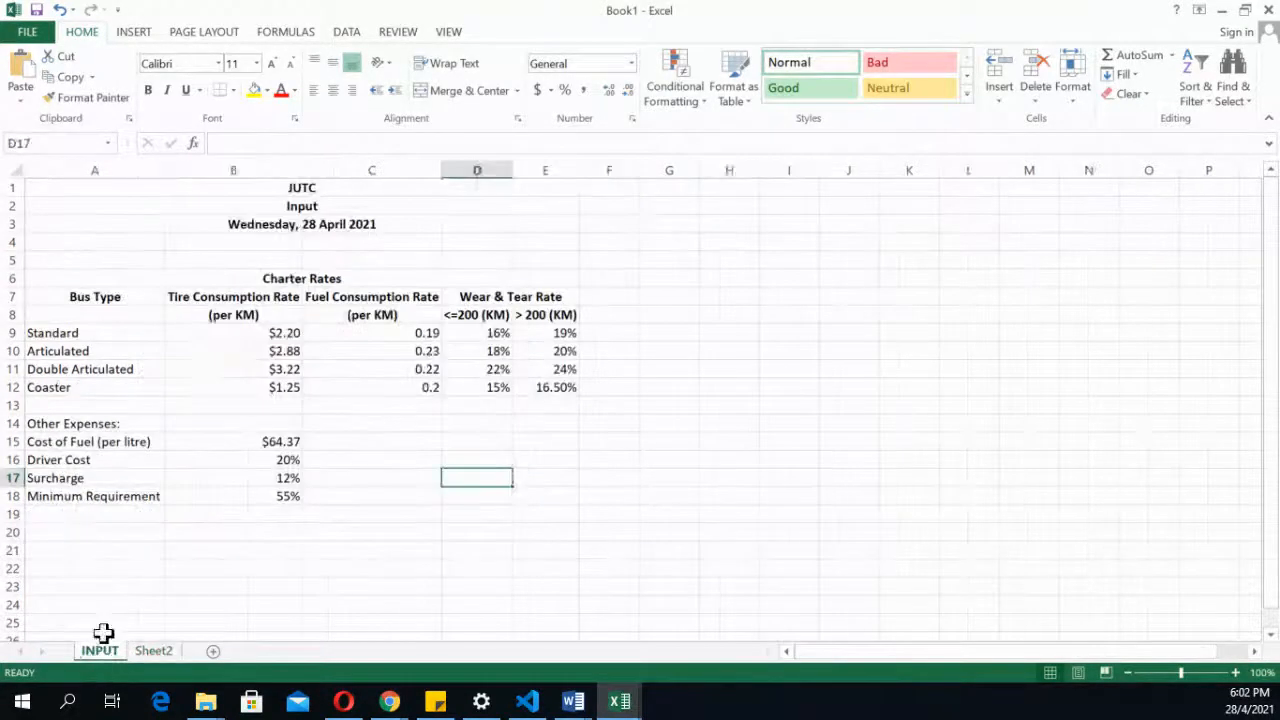
pyautogui.click(63, 511)
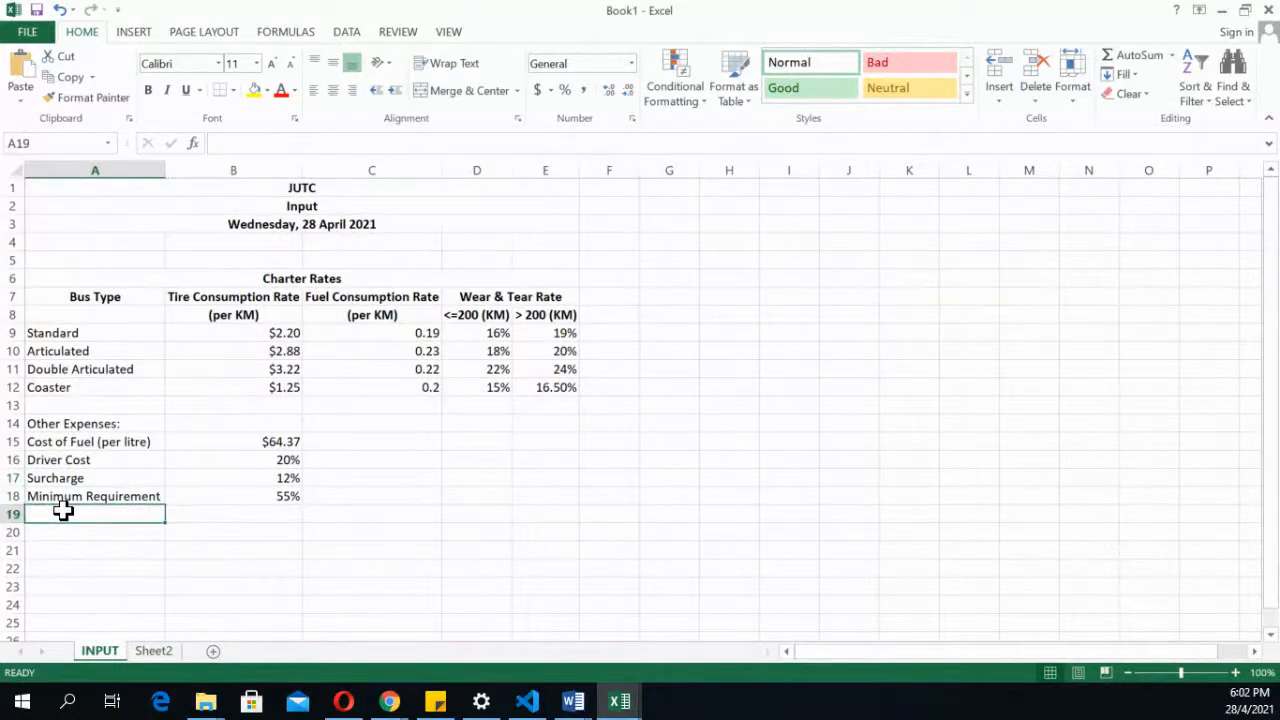
pyautogui.write('Surcharge')
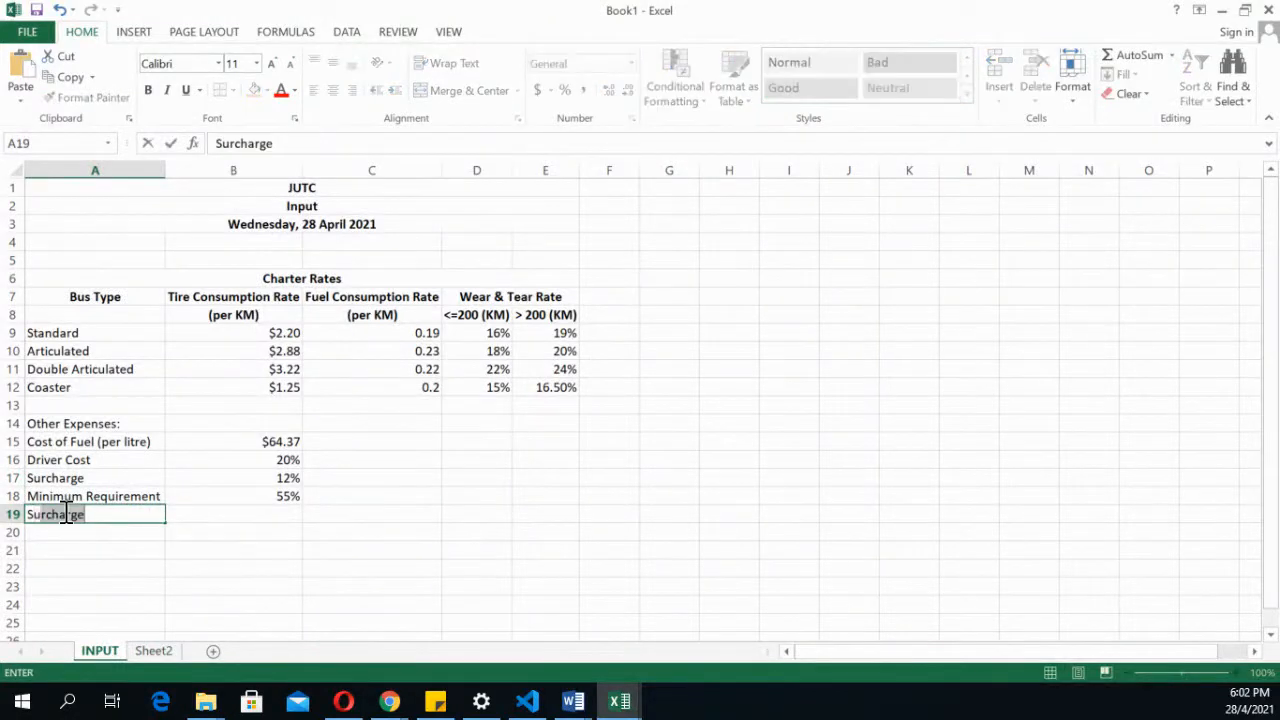
pyautogui.write('rcharge Distance')
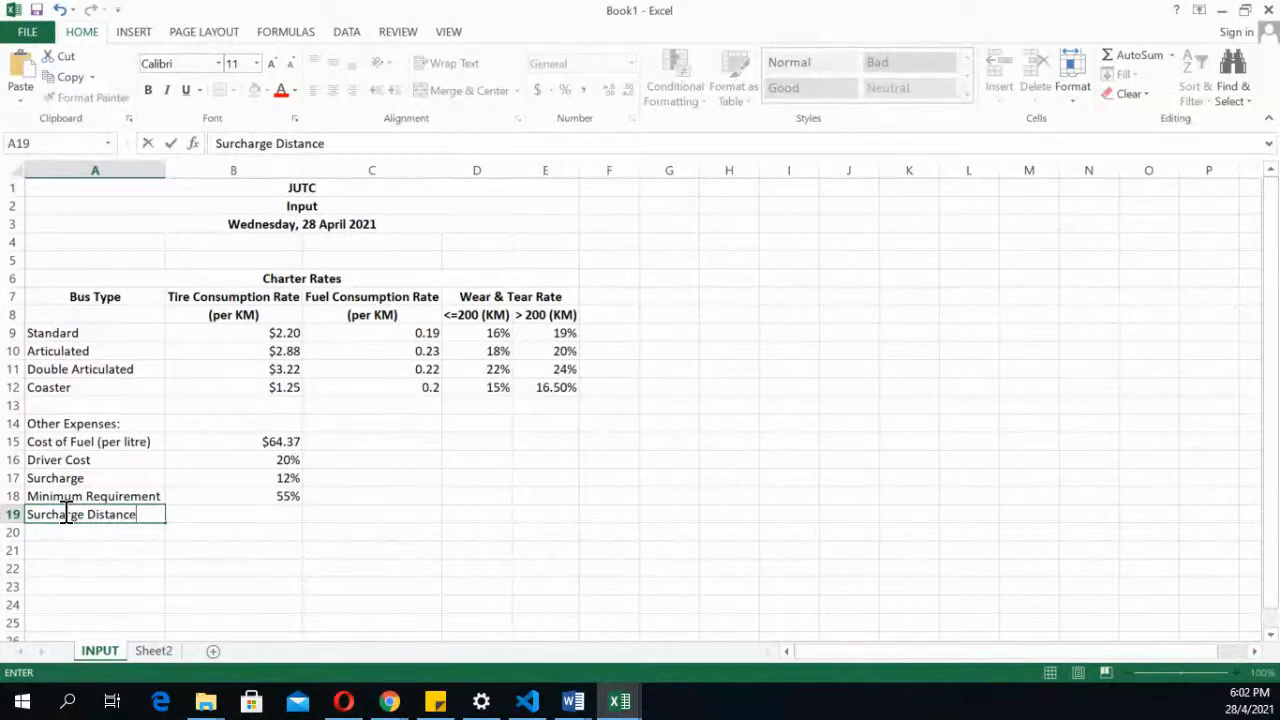
pyautogui.press('Return')
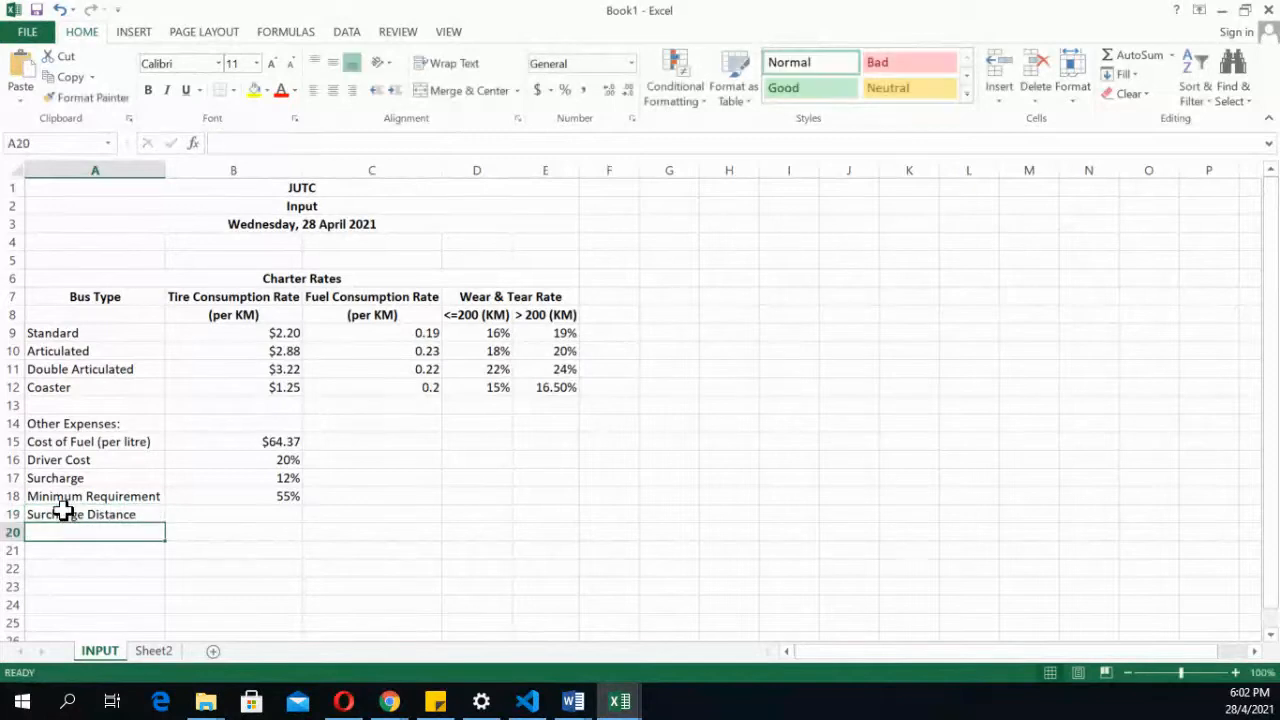
# Enter 200 as the surcharge distance in B19 and format the cell as Number instead of a percentage
pyautogui.press('Up')
pyautogui.press('Right')
pyautogui.write('200%')
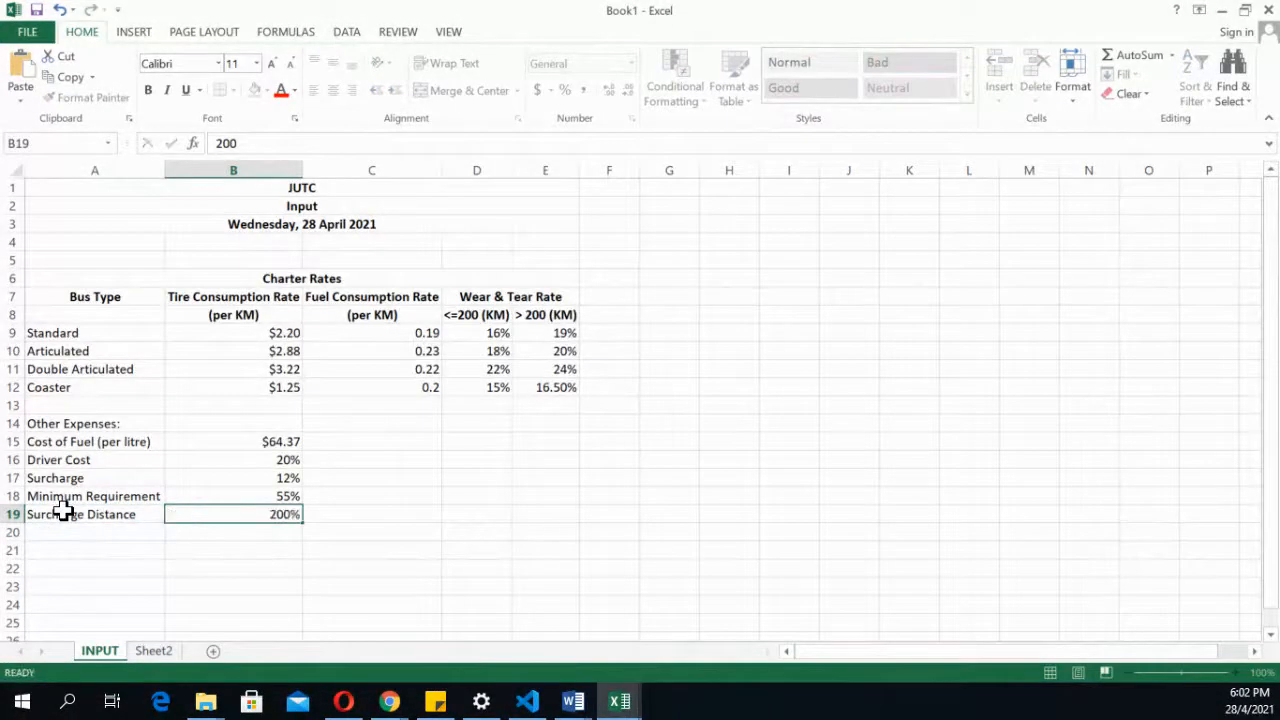
pyautogui.press('Return')
pyautogui.click(262, 514)
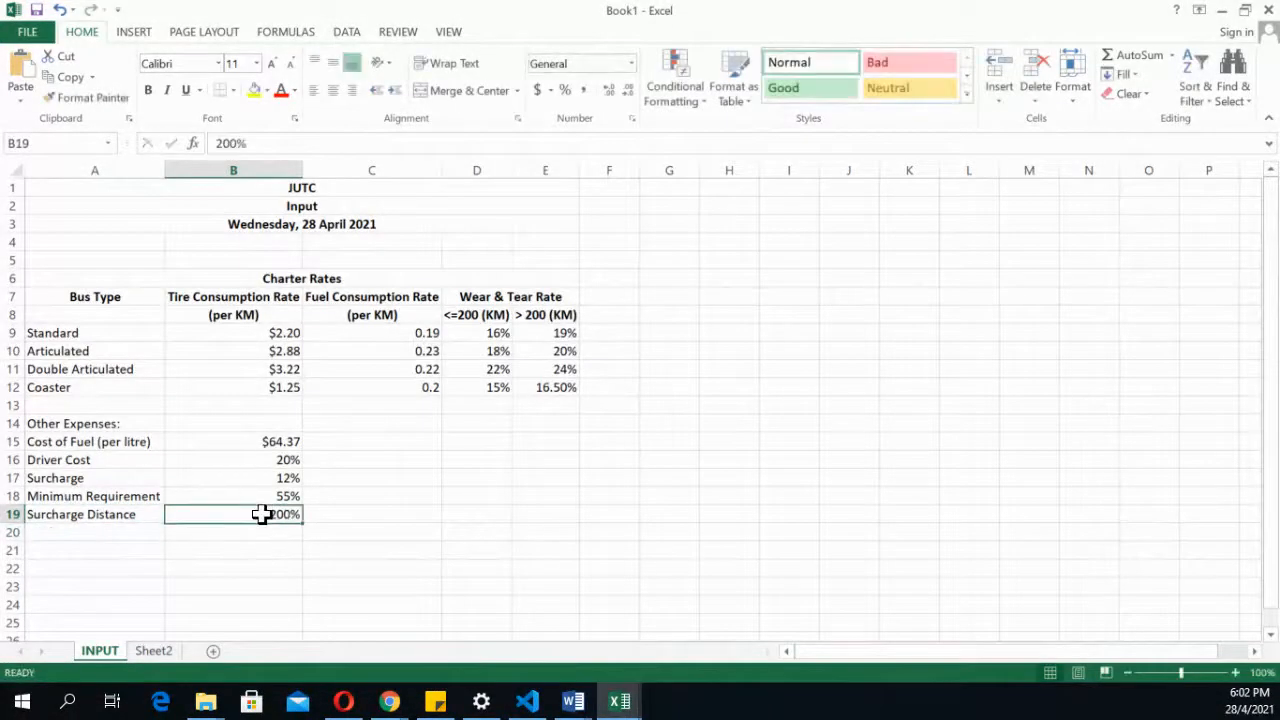
pyautogui.click(631, 64)
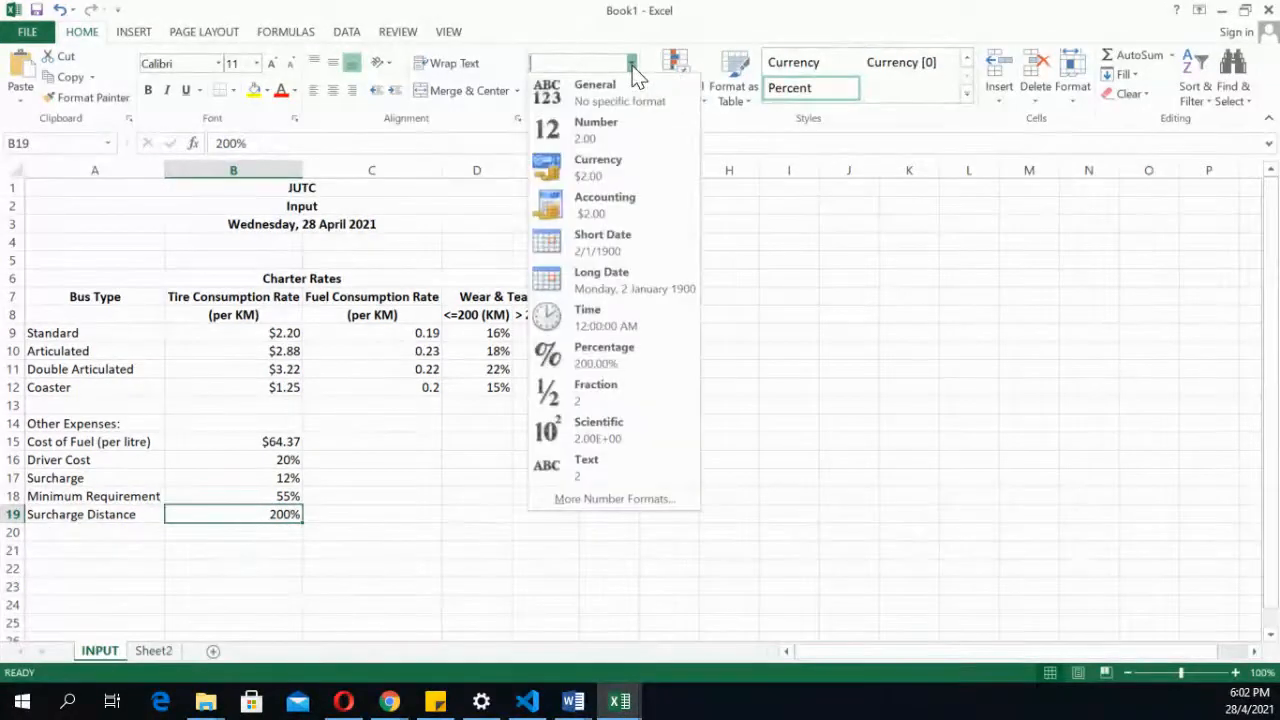
pyautogui.click(606, 132)
pyautogui.write('200')
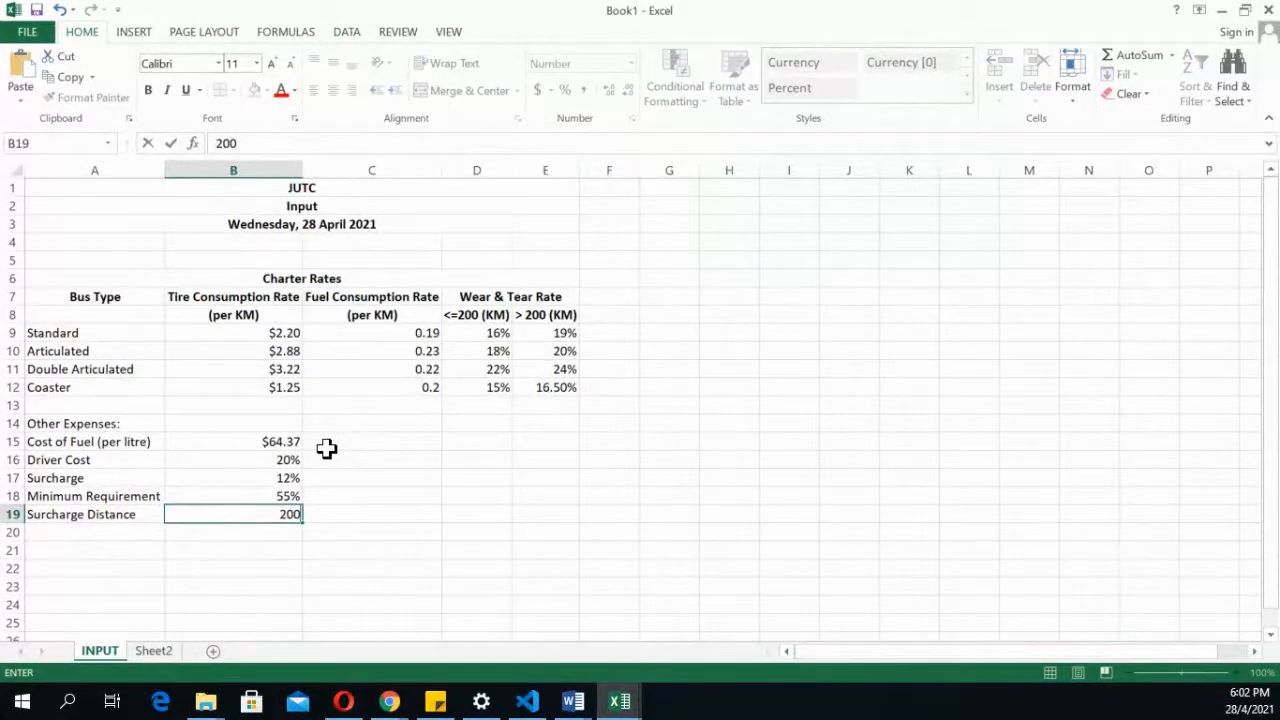
pyautogui.press('Return')
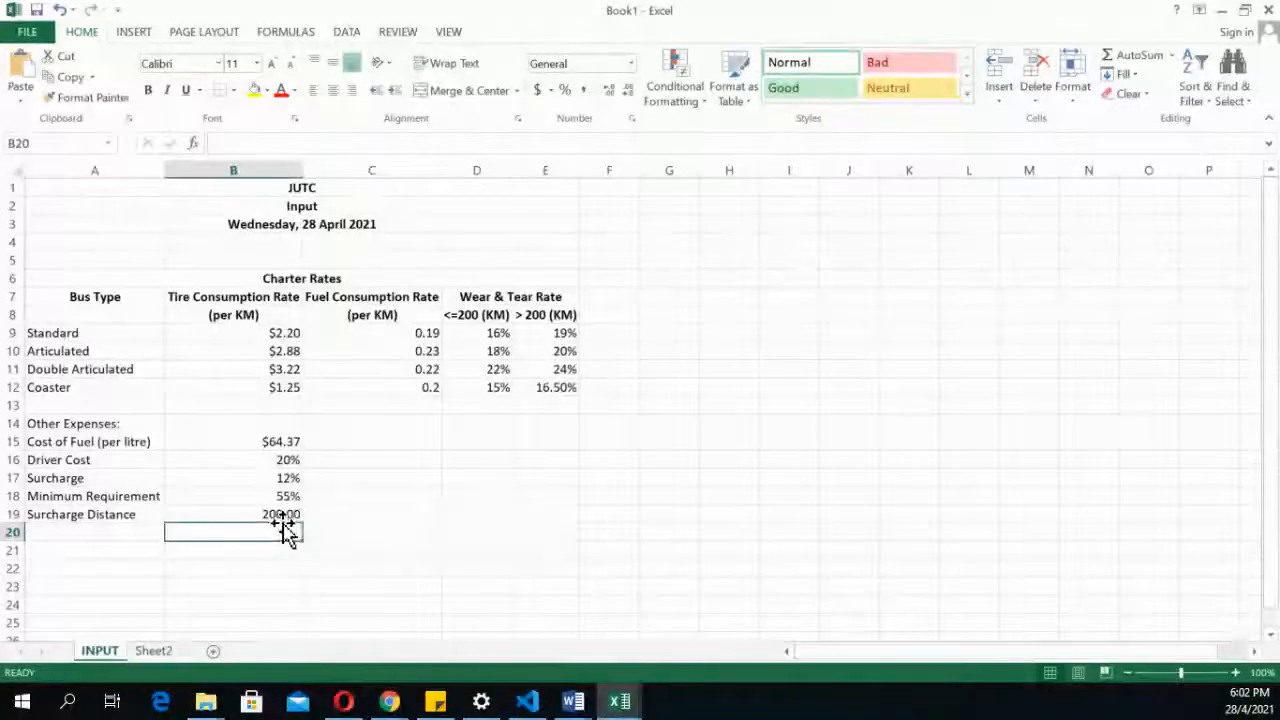
pyautogui.click(286, 514)
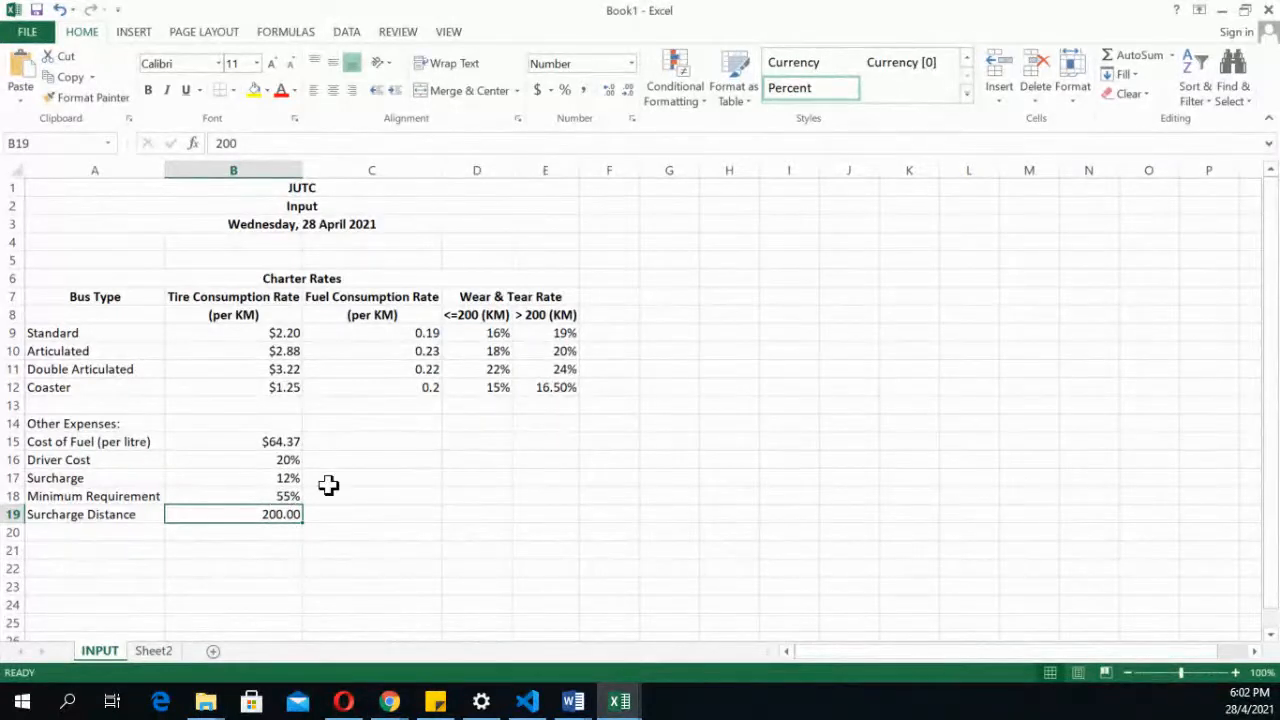
pyautogui.click(318, 515)
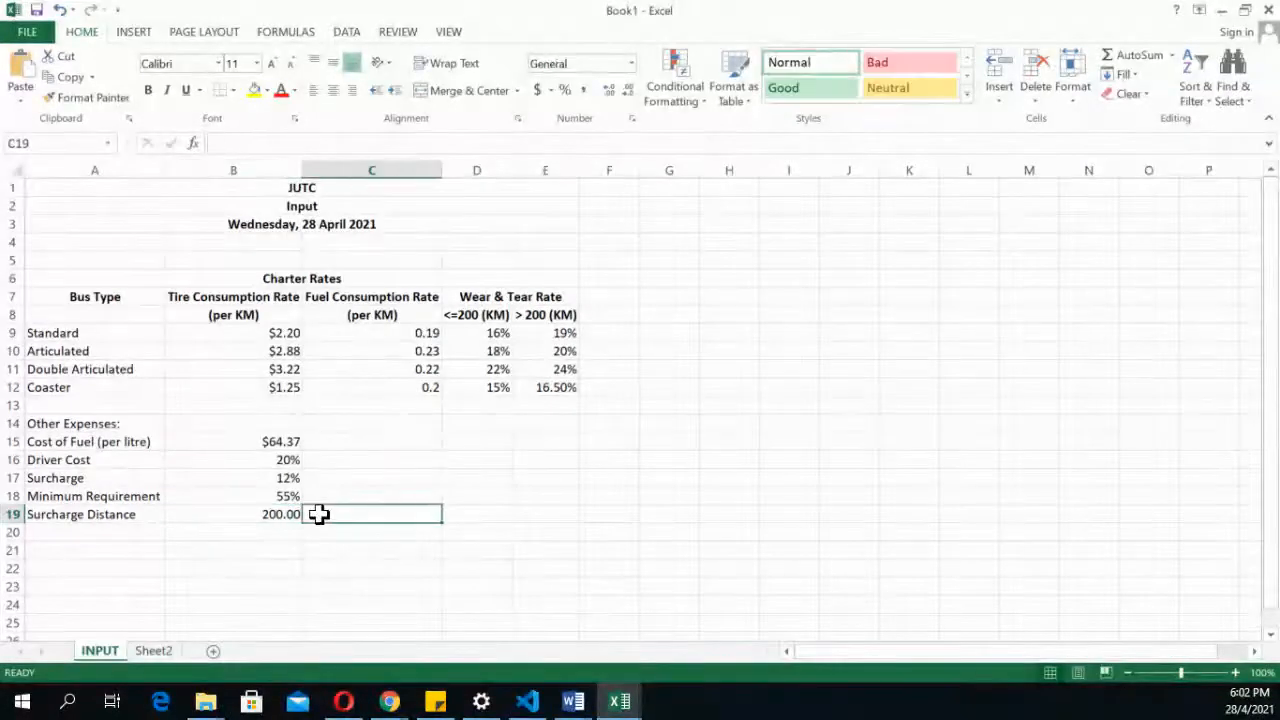
pyautogui.moveTo(280, 441); pyautogui.dragTo(288, 516)
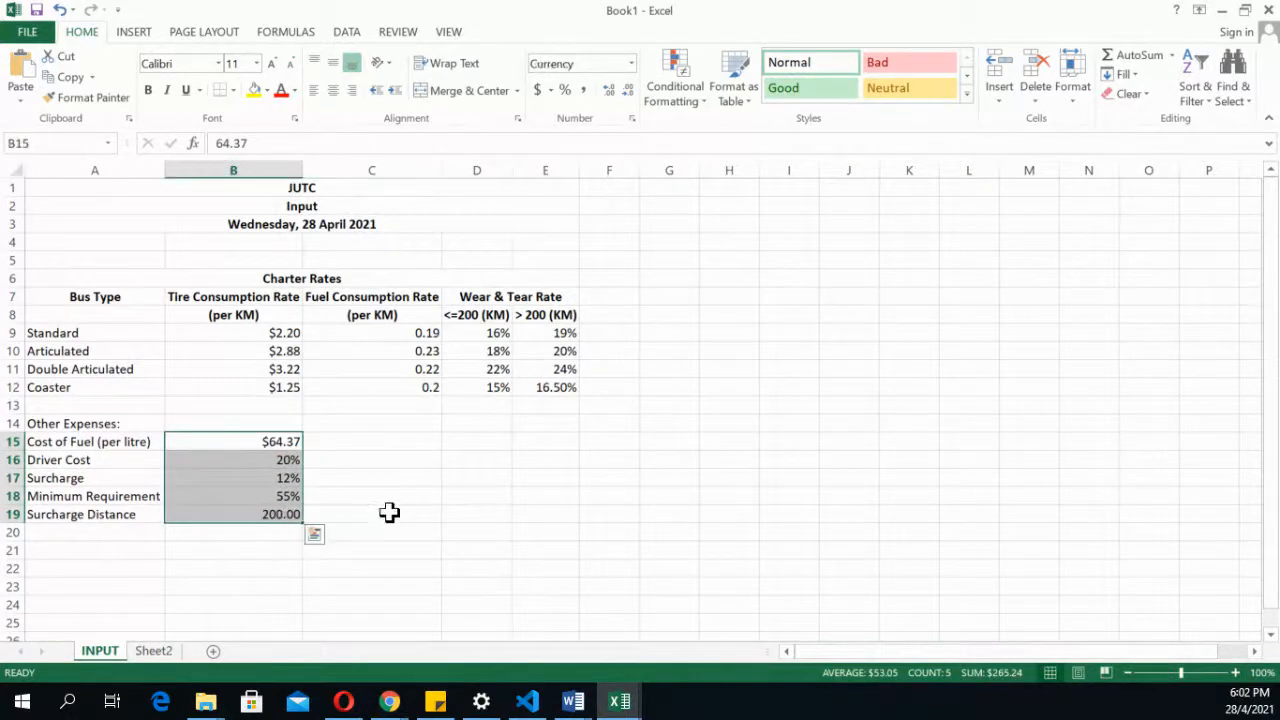
pyautogui.click(332, 516)
pyautogui.click(255, 513)
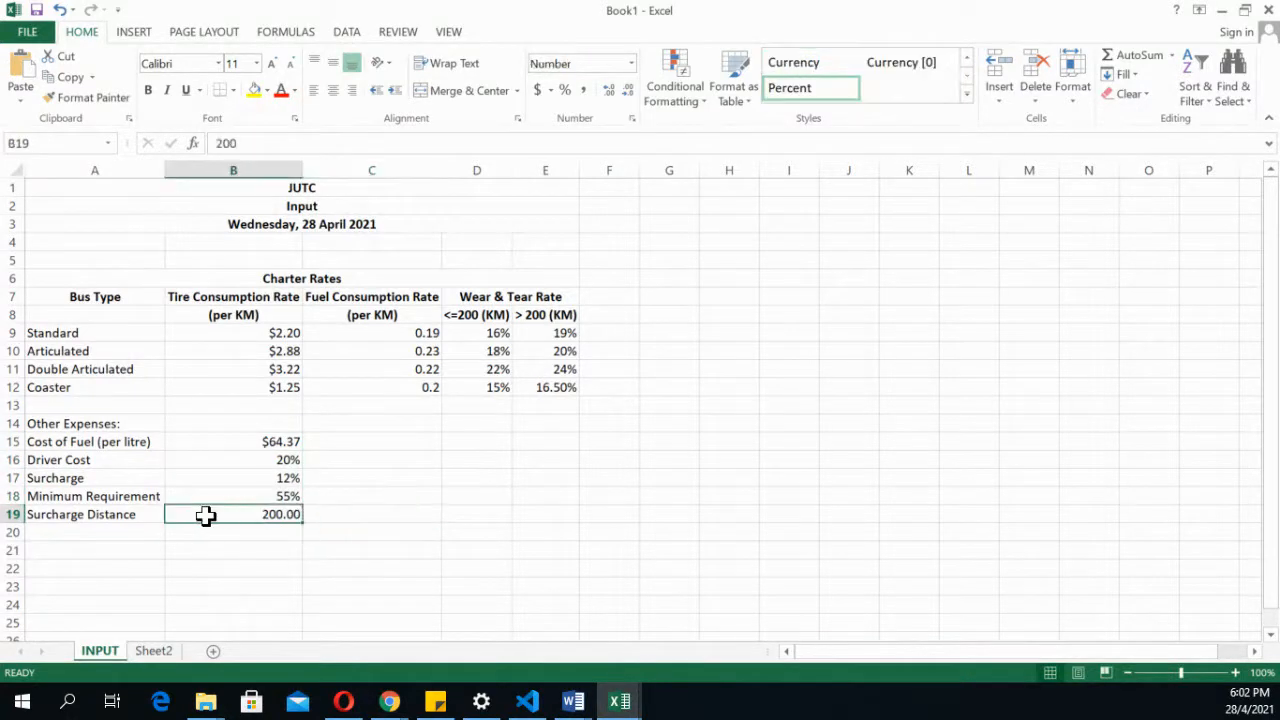
# Extend the A19 label on the INPUT sheet to read Surcharge Distance (KM)
pyautogui.click(120, 516)
pyautogui.click(365, 148)
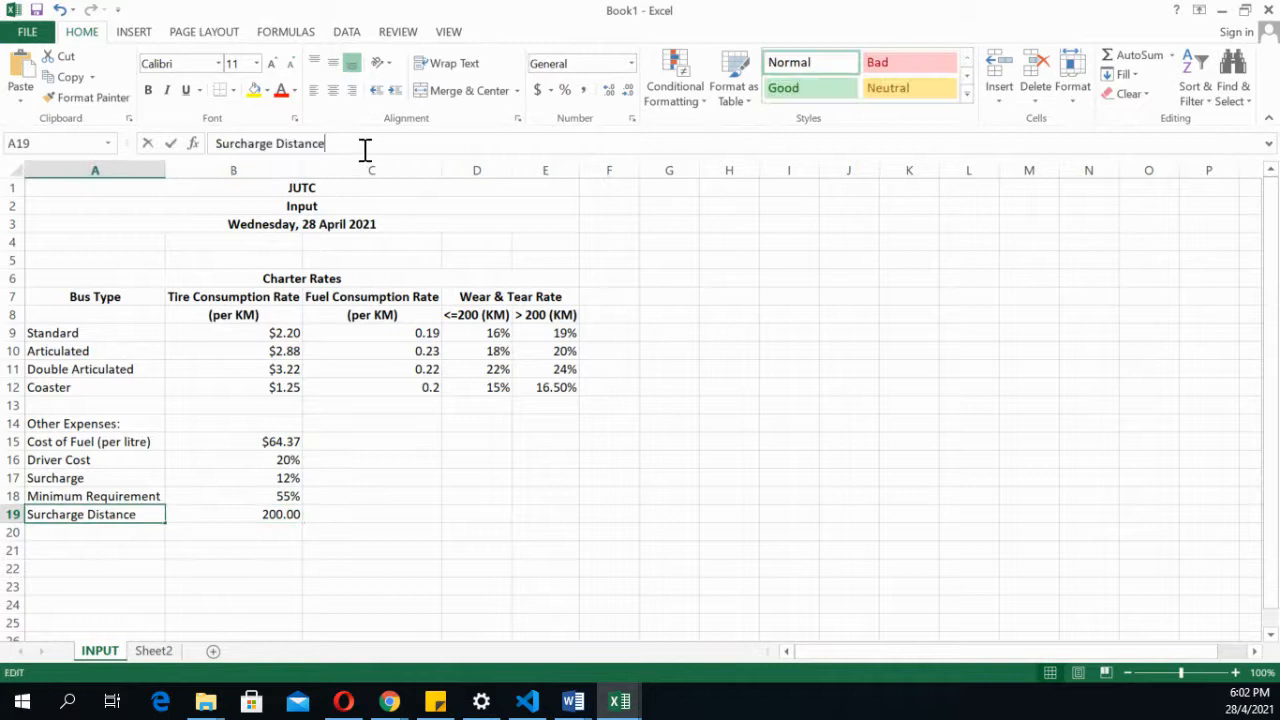
pyautogui.write('(KM')
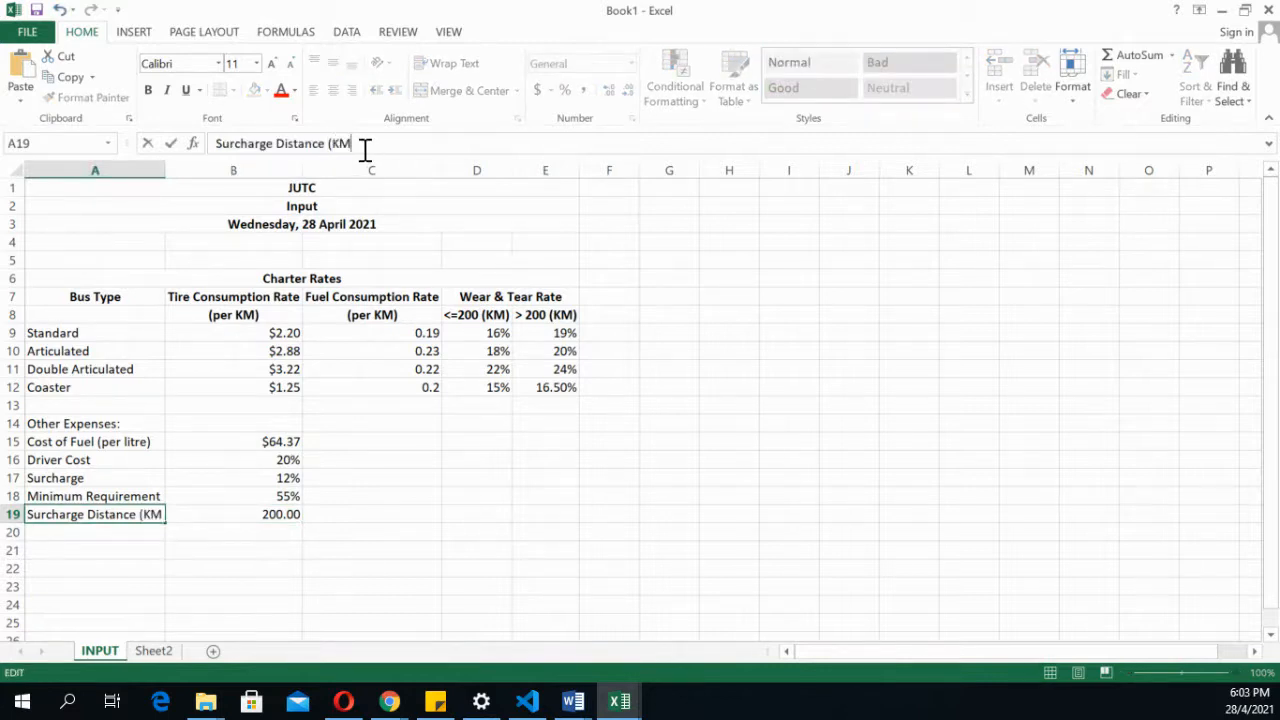
pyautogui.write(')')
pyautogui.press('Return')
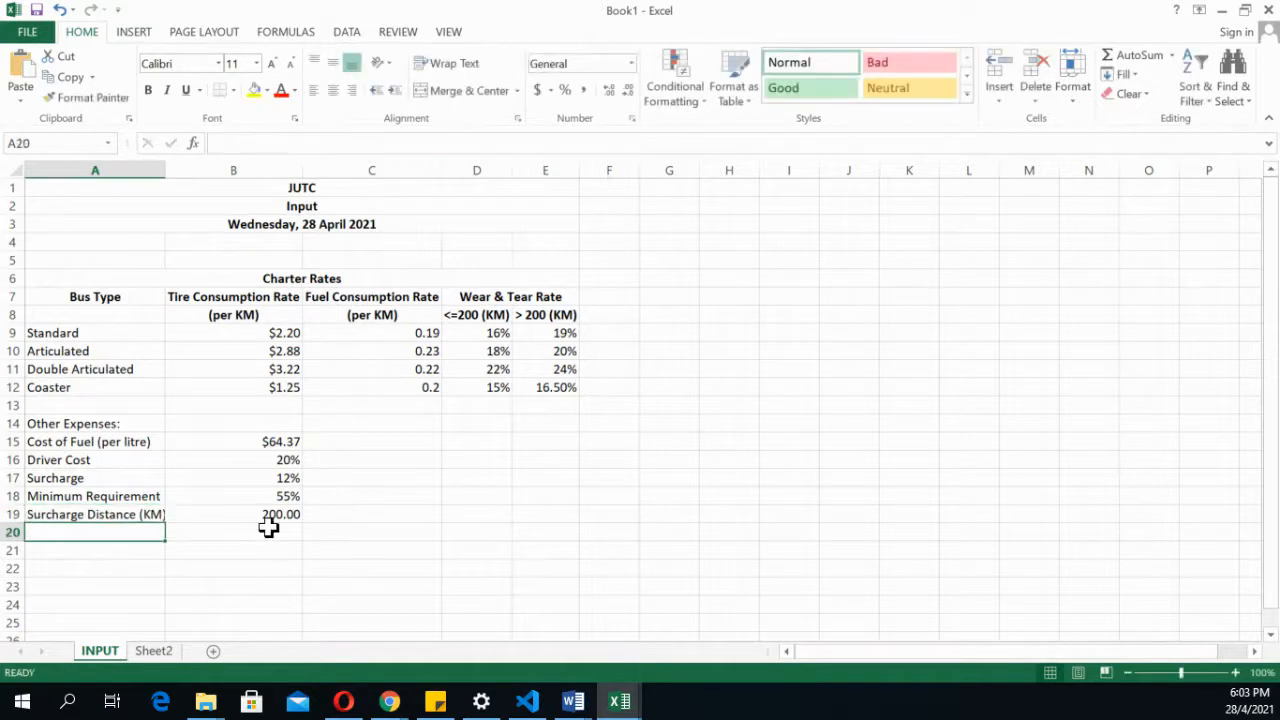
pyautogui.click(158, 650)
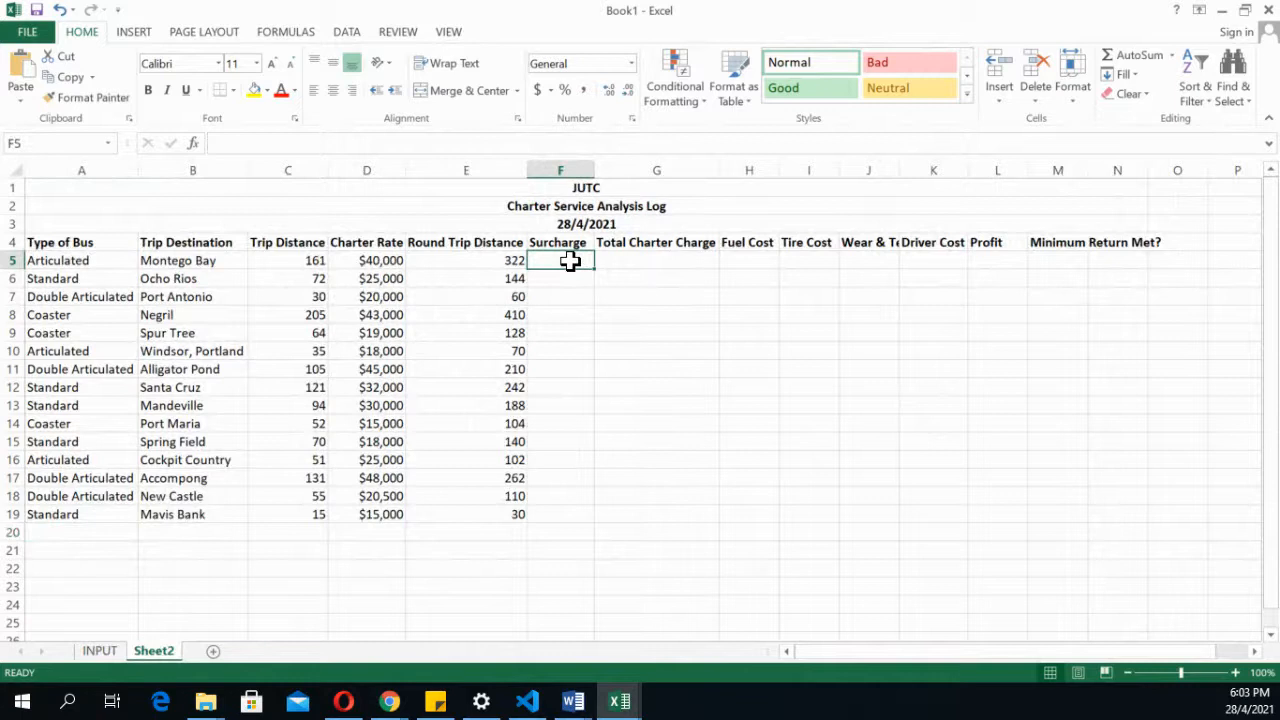
pyautogui.write('=')
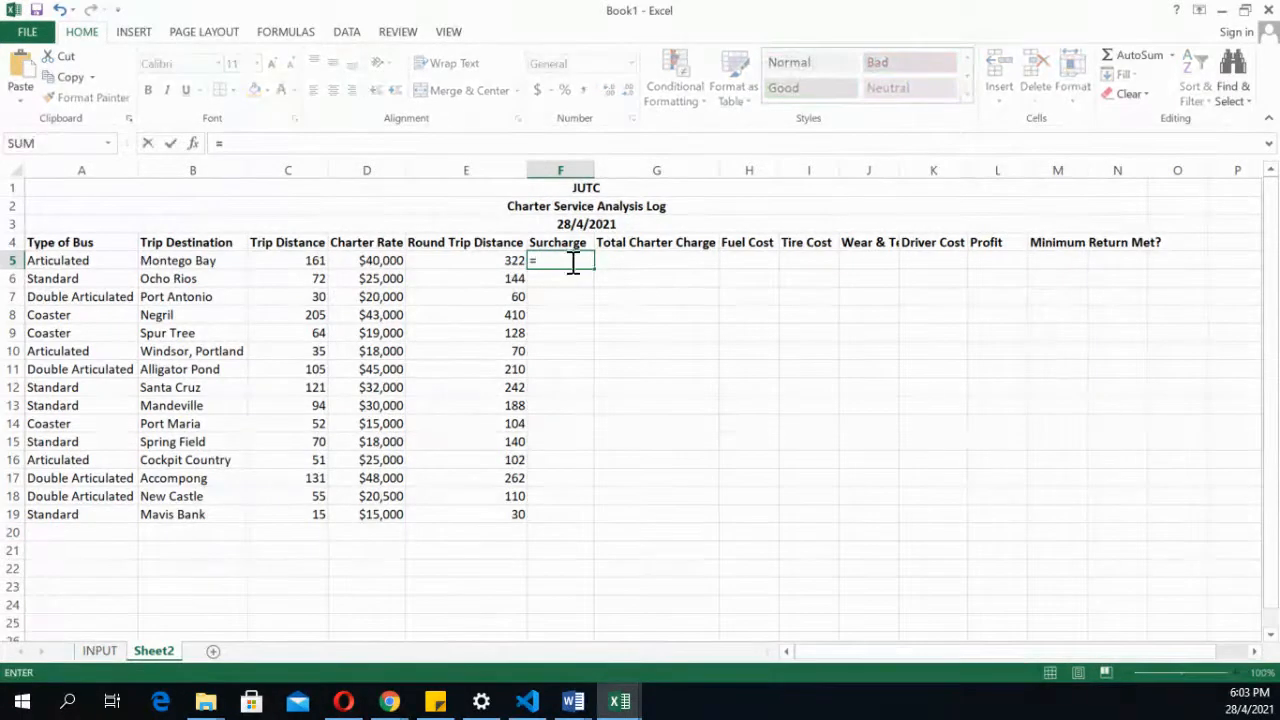
pyautogui.write('if(')
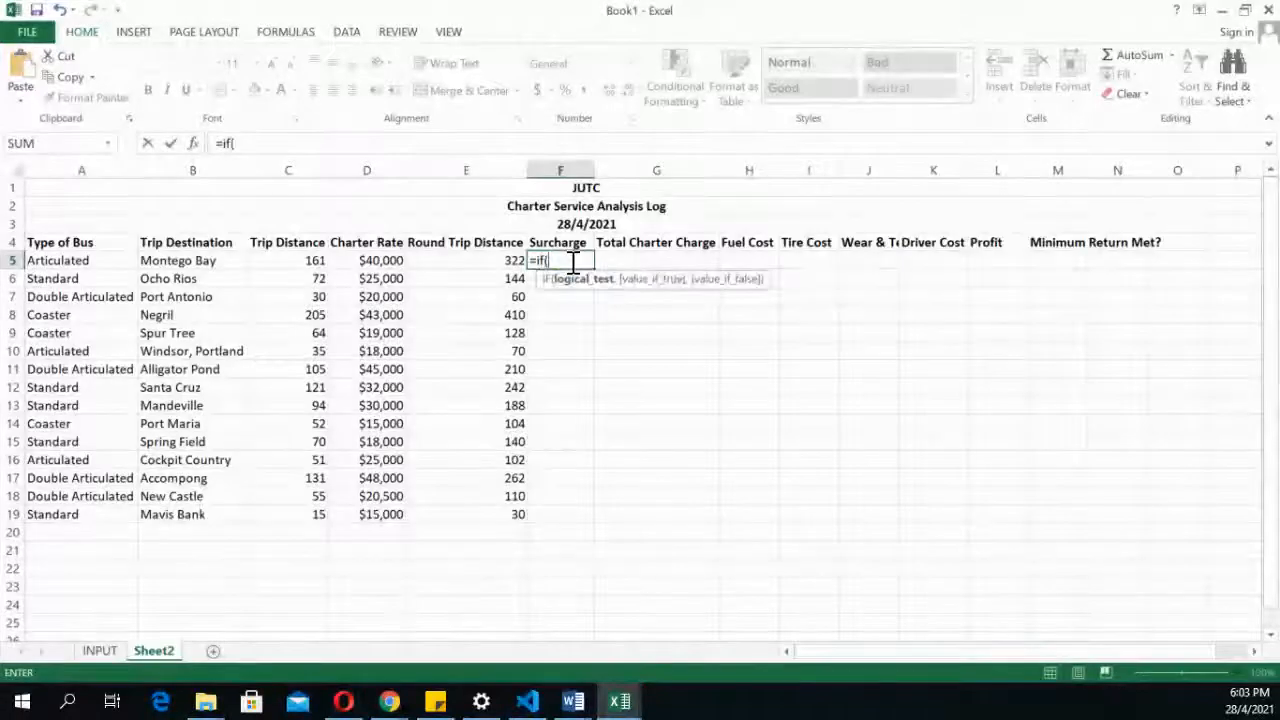
pyautogui.click(504, 255)
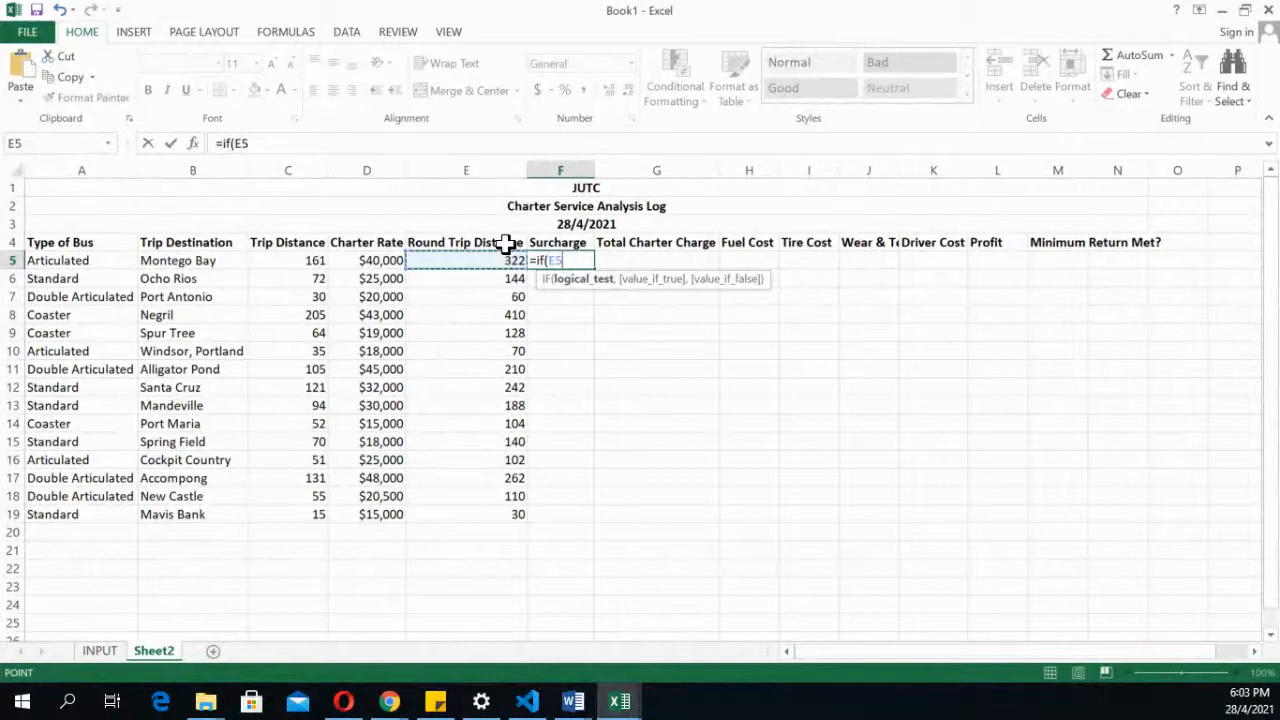
pyautogui.write('>')
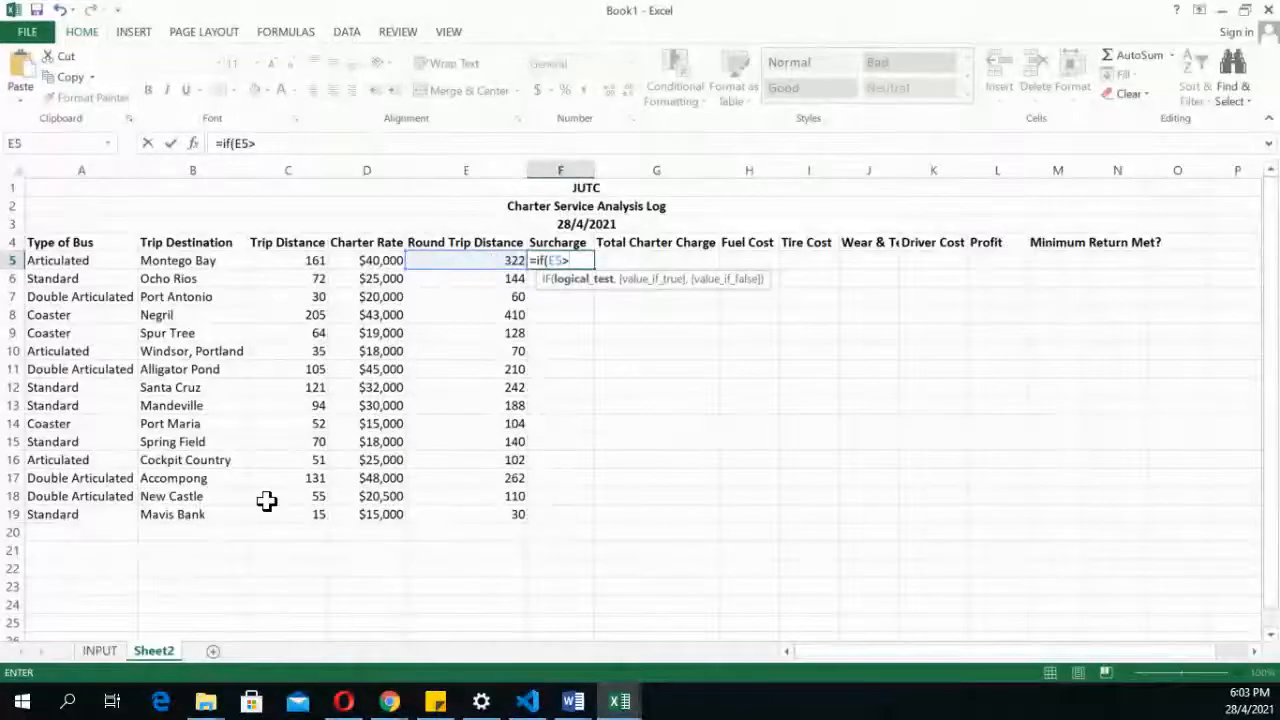
pyautogui.press('Escape')
# Define the workbook-scoped name Surcharge_Distance for cell B19 of the INPUT sheet
pyautogui.click(92, 651)
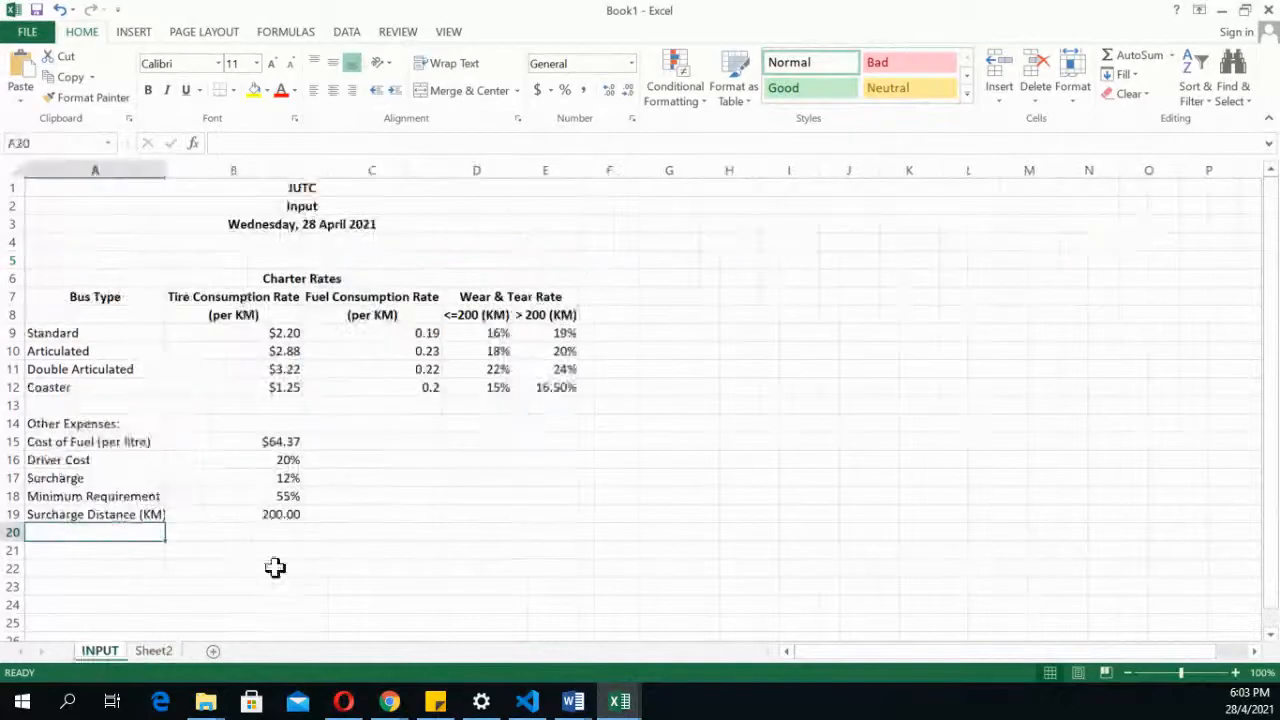
pyautogui.click(265, 518)
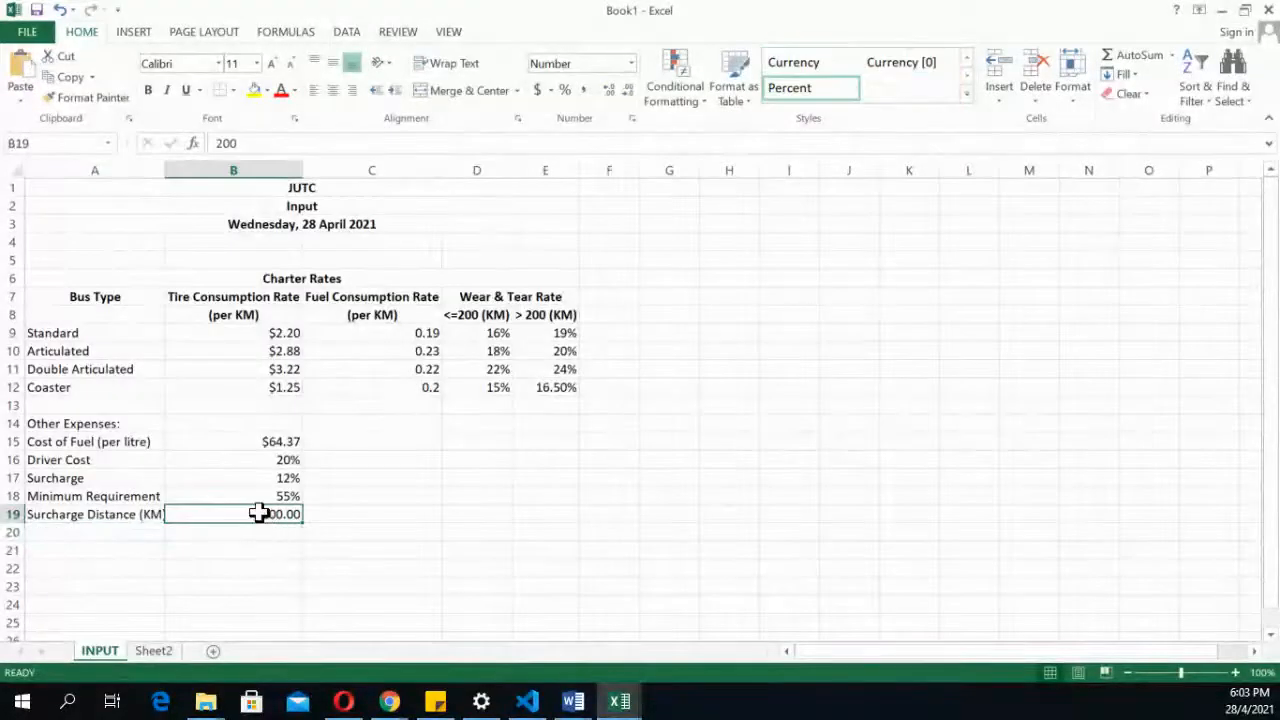
pyautogui.click(45, 142)
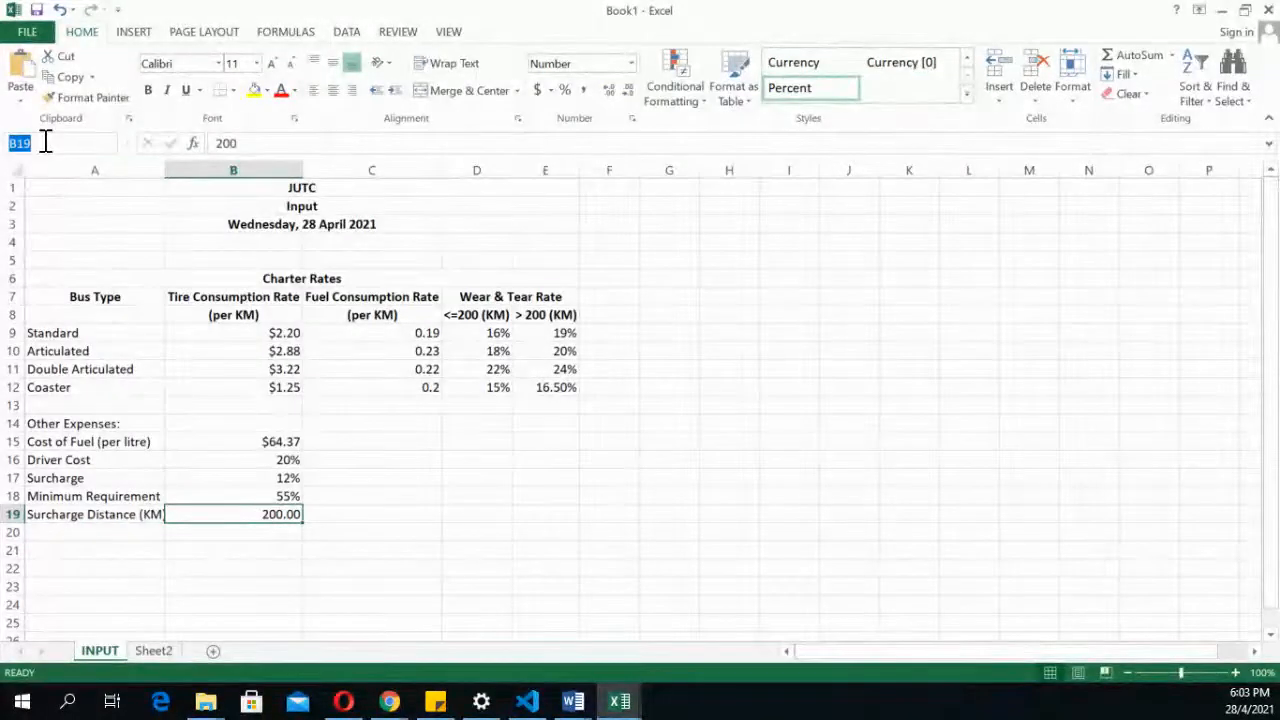
pyautogui.rightClick(286, 513)
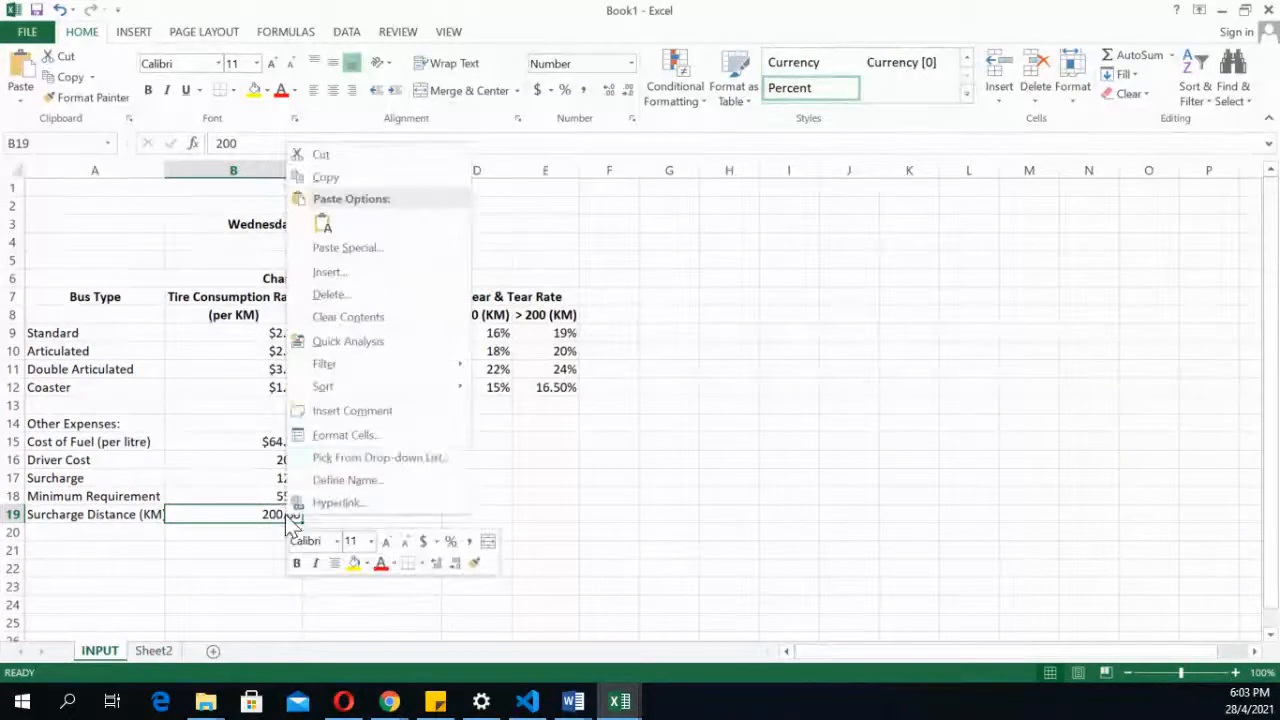
pyautogui.click(388, 482)
pyautogui.click(417, 405)
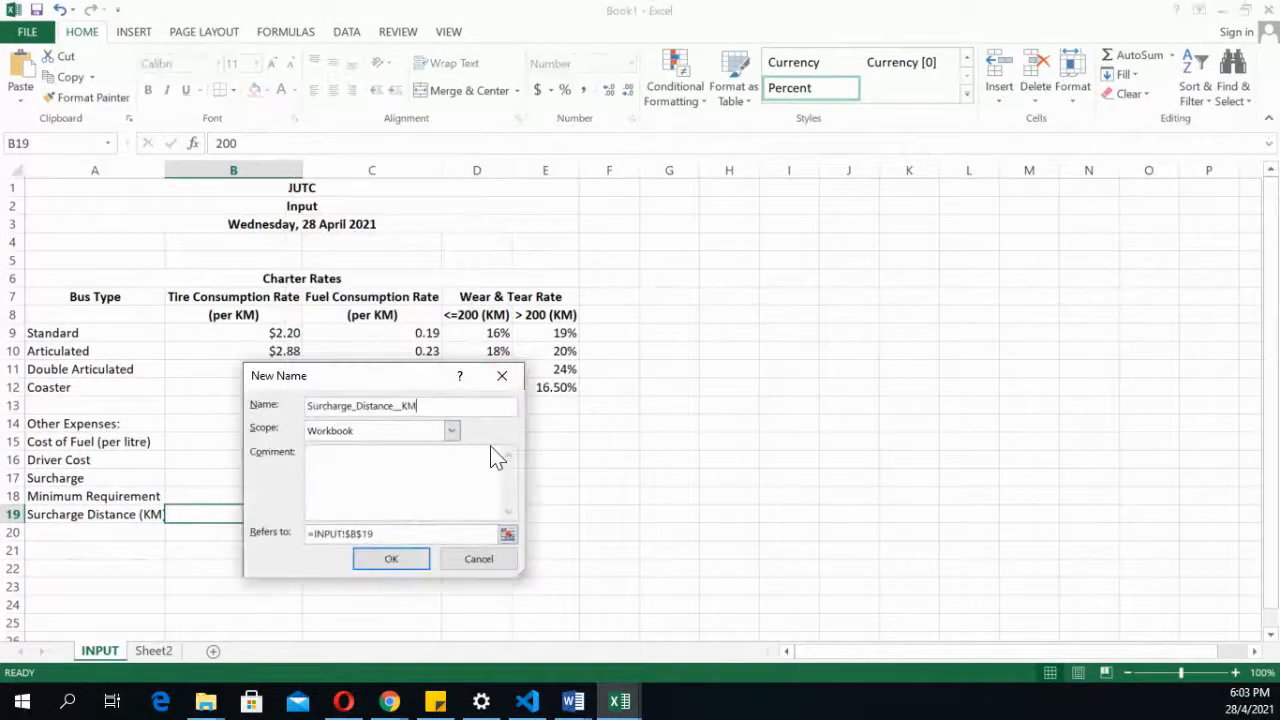
pyautogui.press('BackSpace')
pyautogui.press('BackSpace')
pyautogui.press('BackSpace')
pyautogui.press('BackSpace')
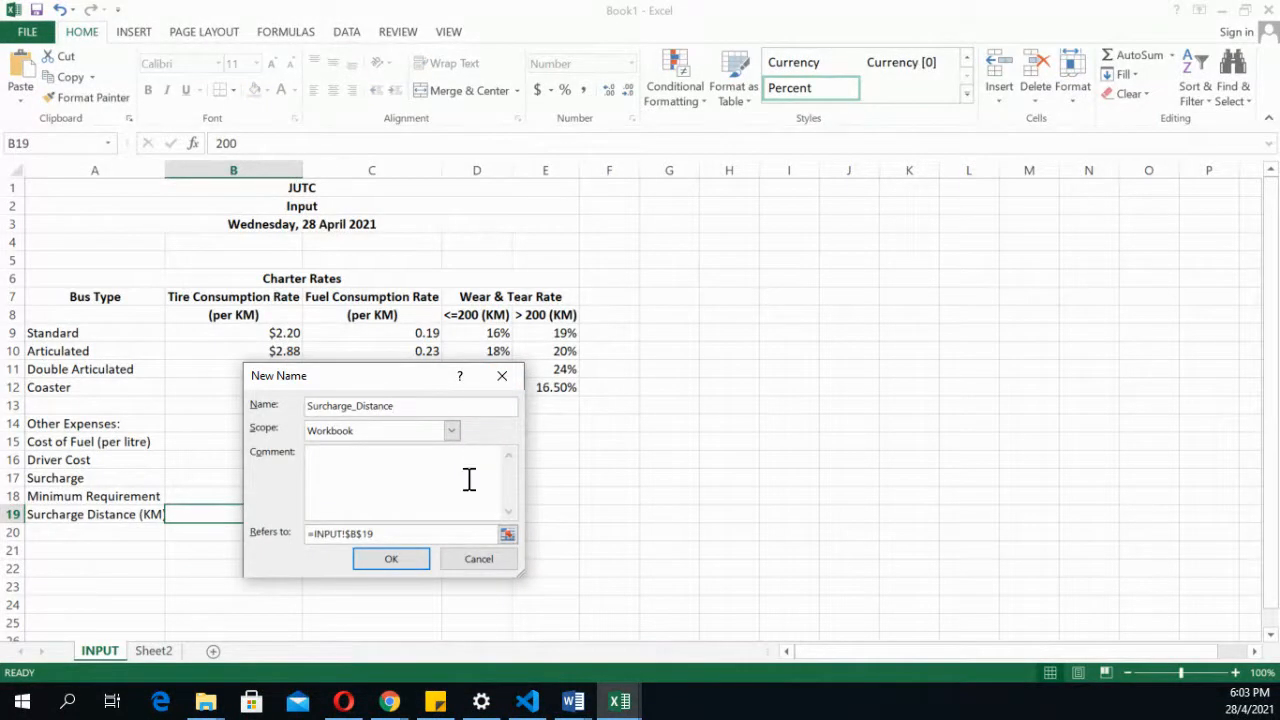
pyautogui.click(408, 565)
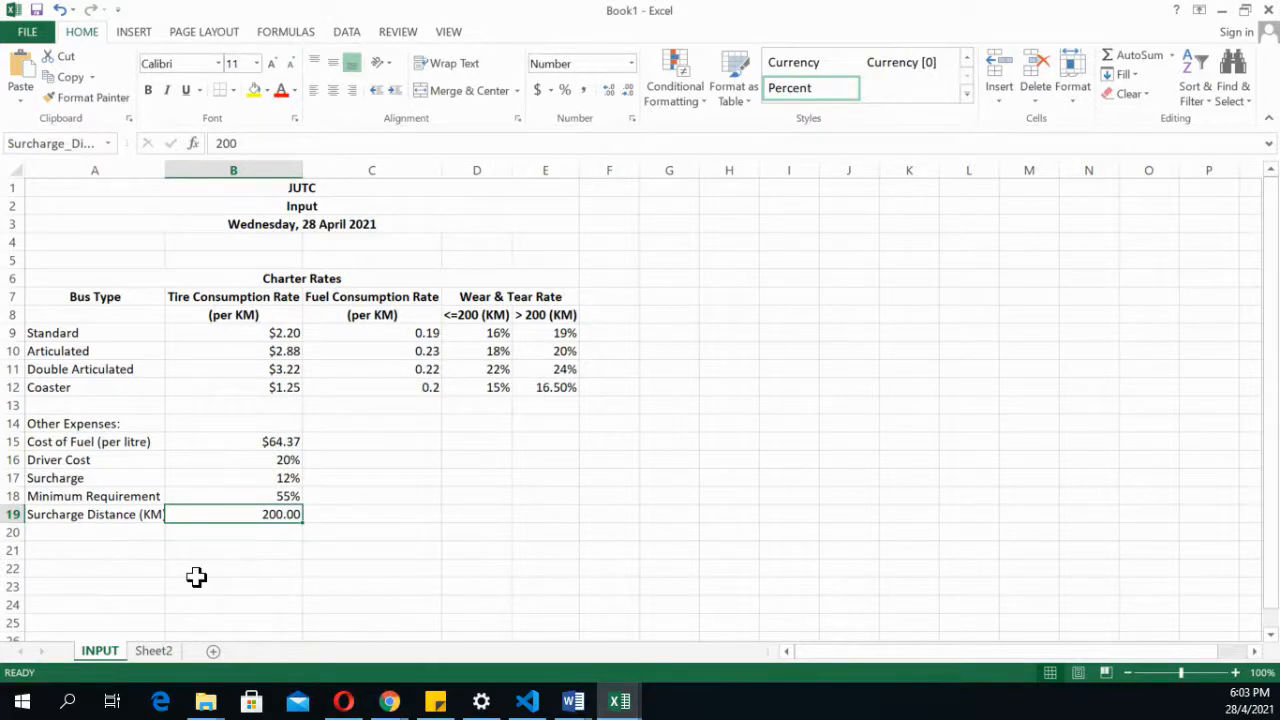
# Enter the surcharge test =IF(E5>Surcharge_Distance,1,0) in F5 of Sheet2
pyautogui.click(153, 650)
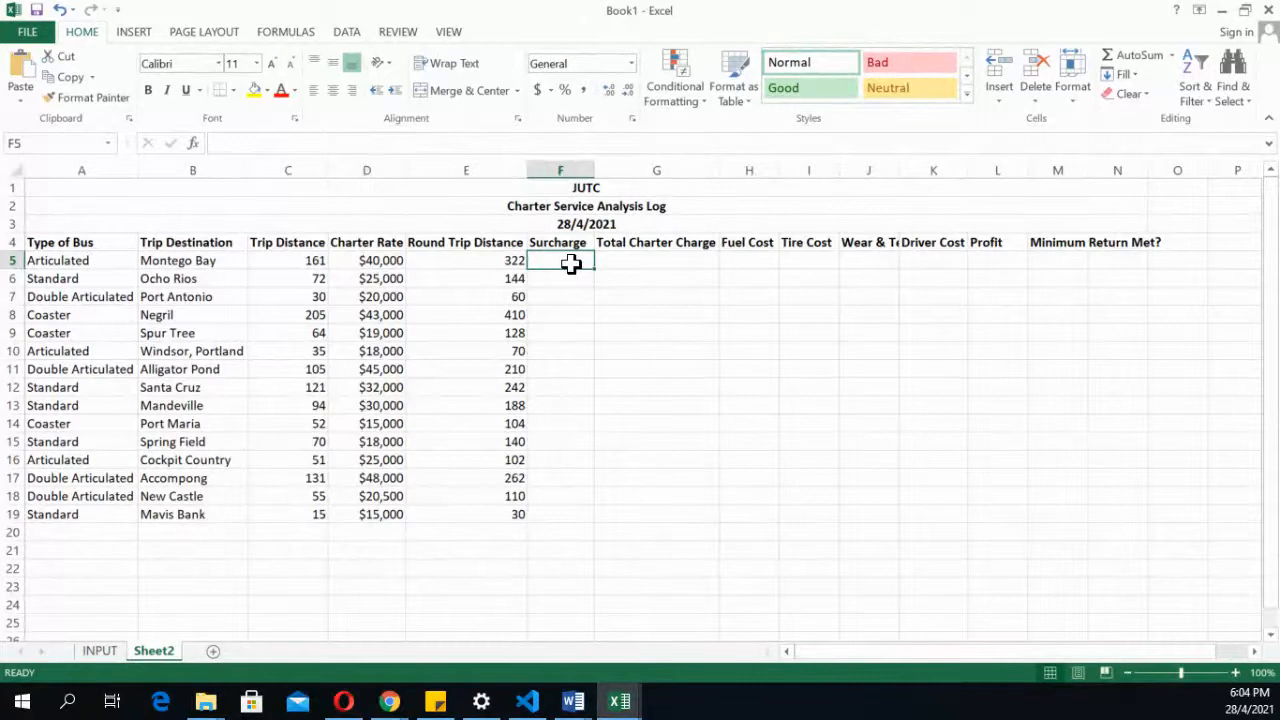
pyautogui.click(511, 262)
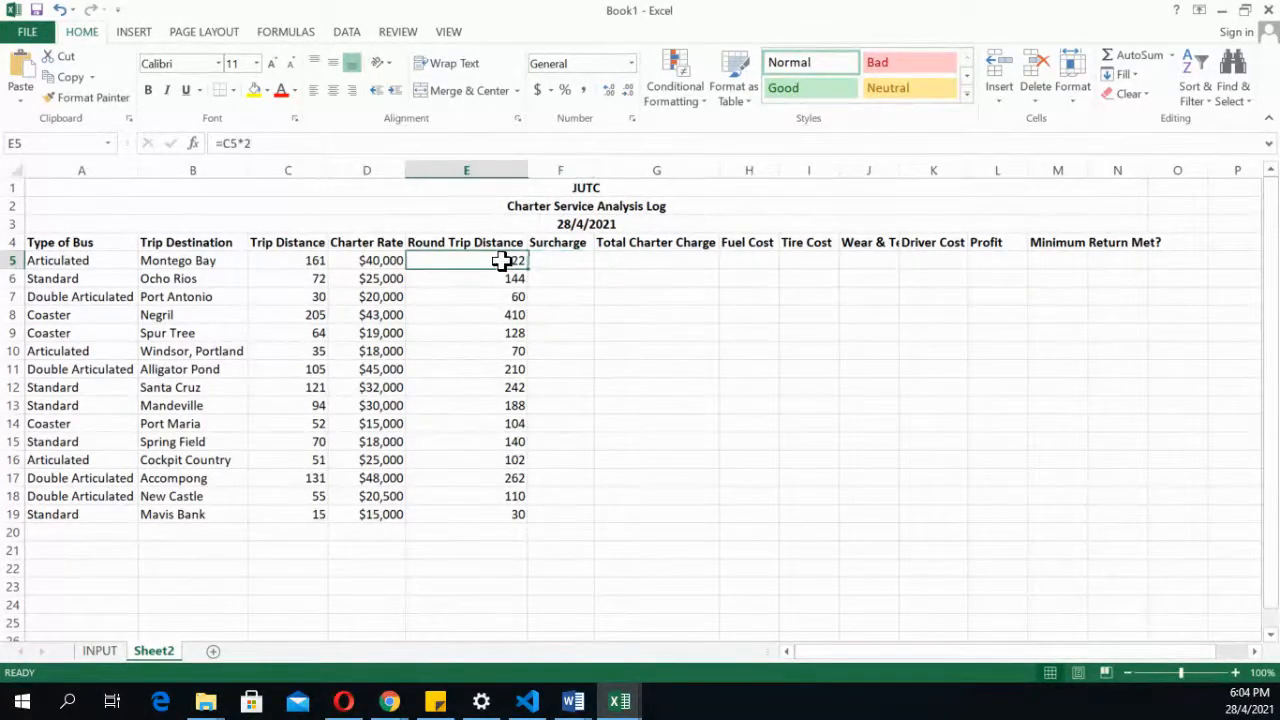
pyautogui.click(580, 253)
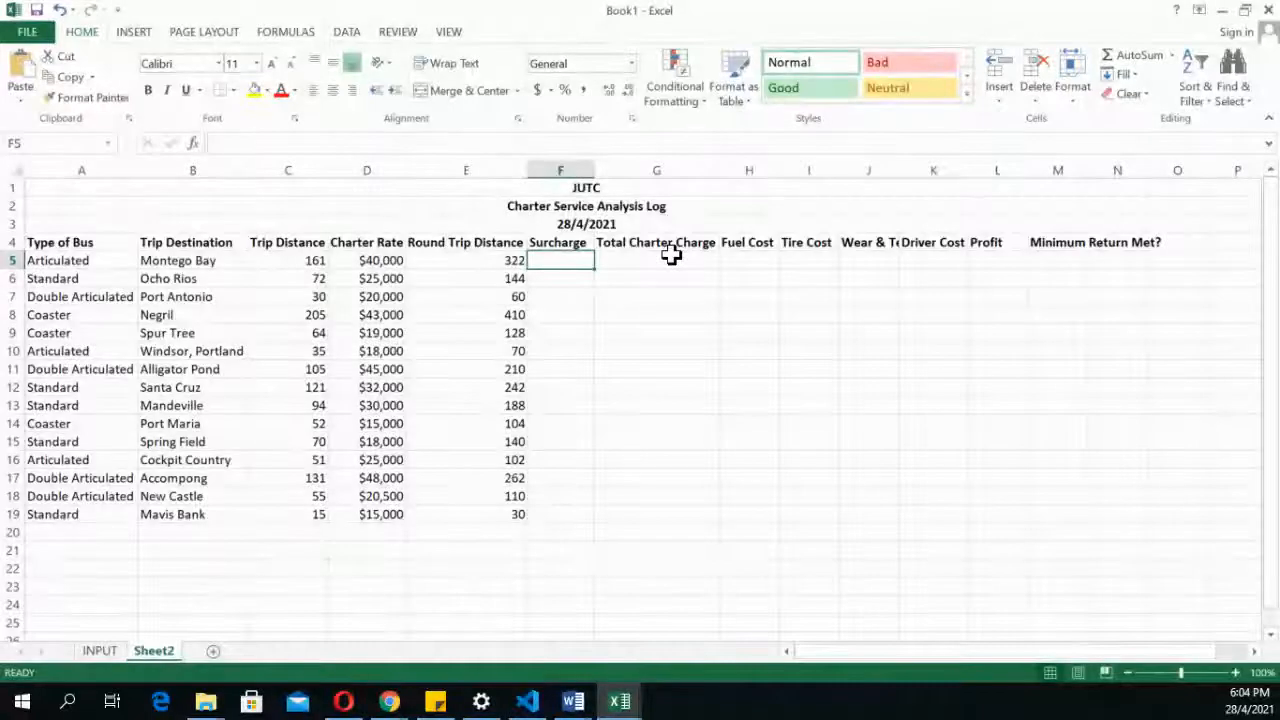
pyautogui.write('=')
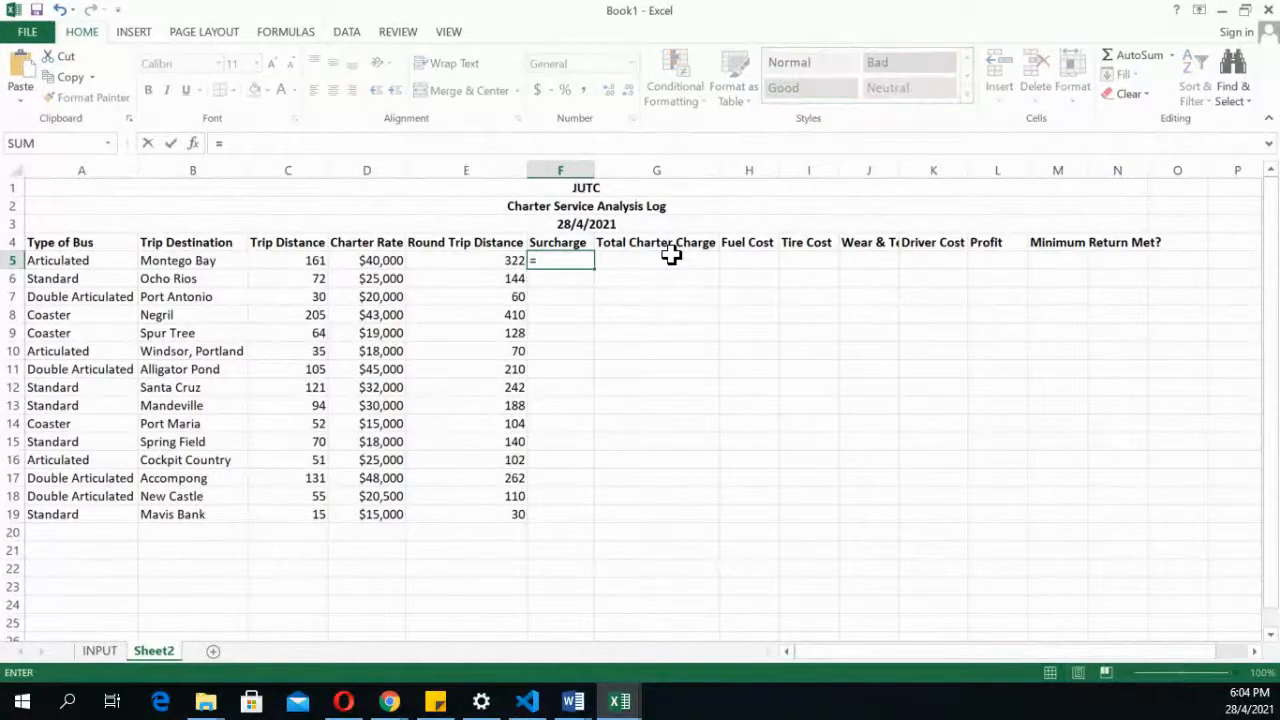
pyautogui.write('if(')
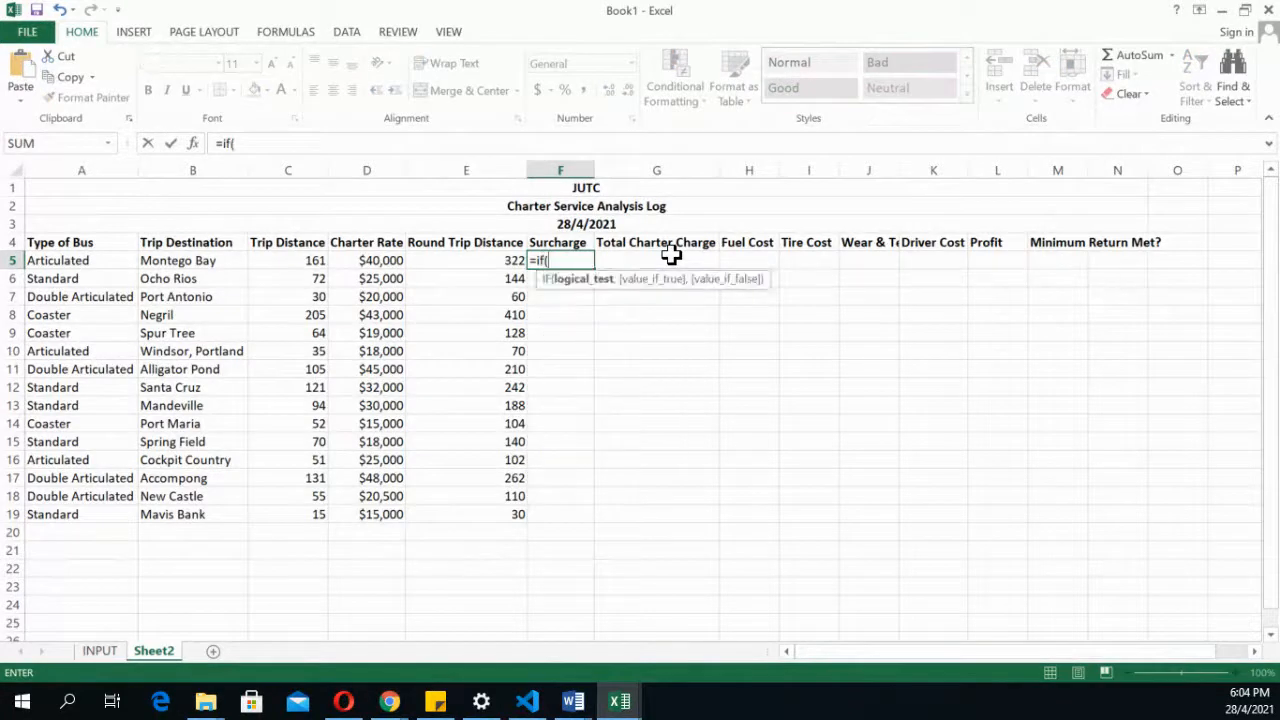
pyautogui.click(503, 258)
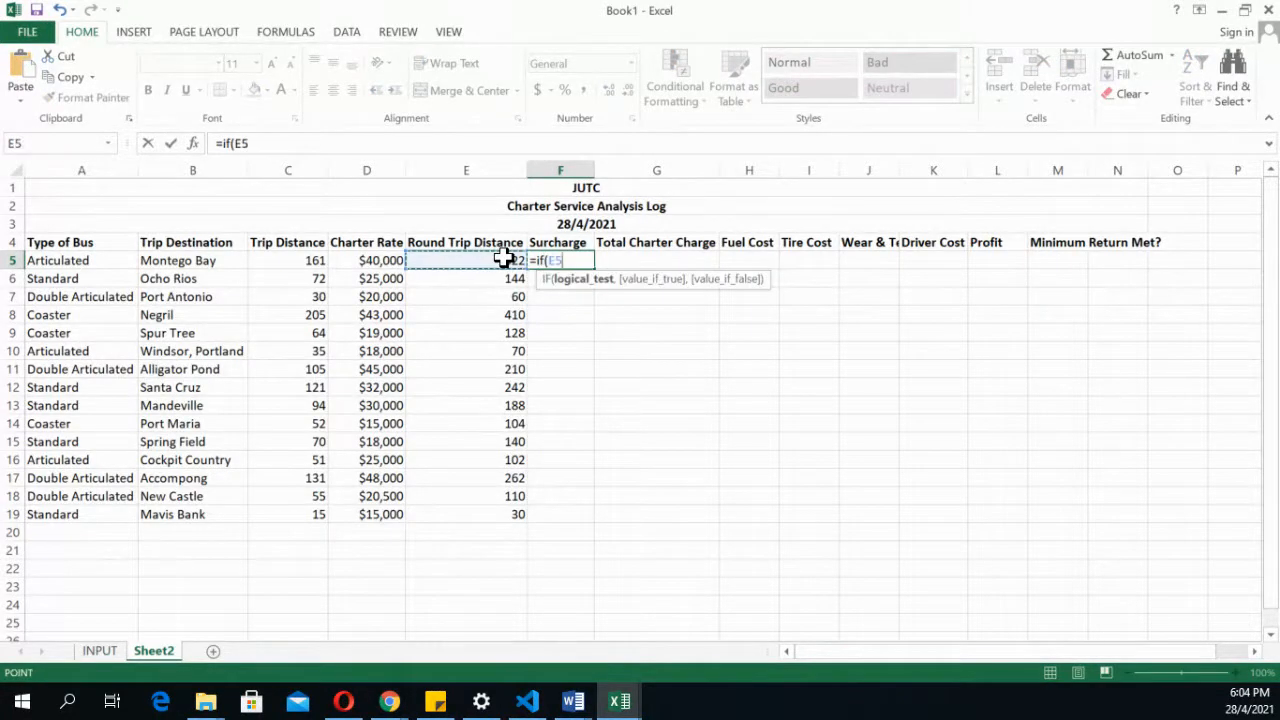
pyautogui.write('>sur')
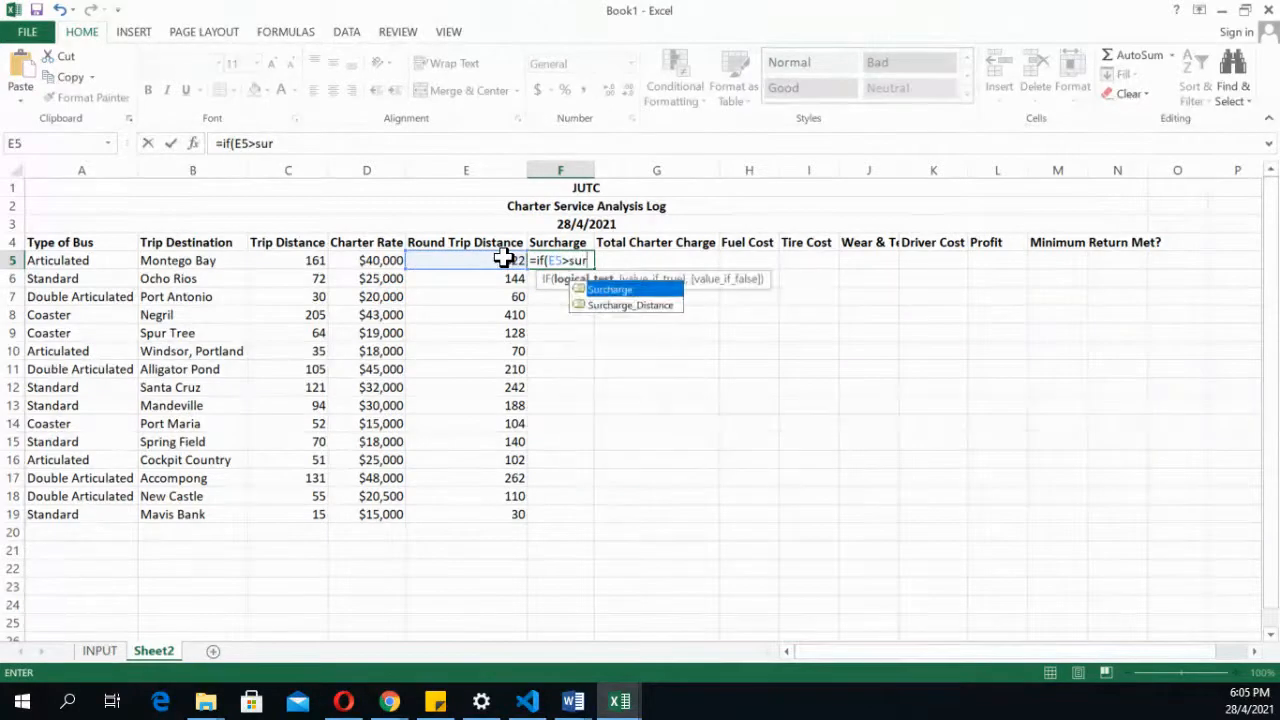
pyautogui.doubleClick(654, 305)
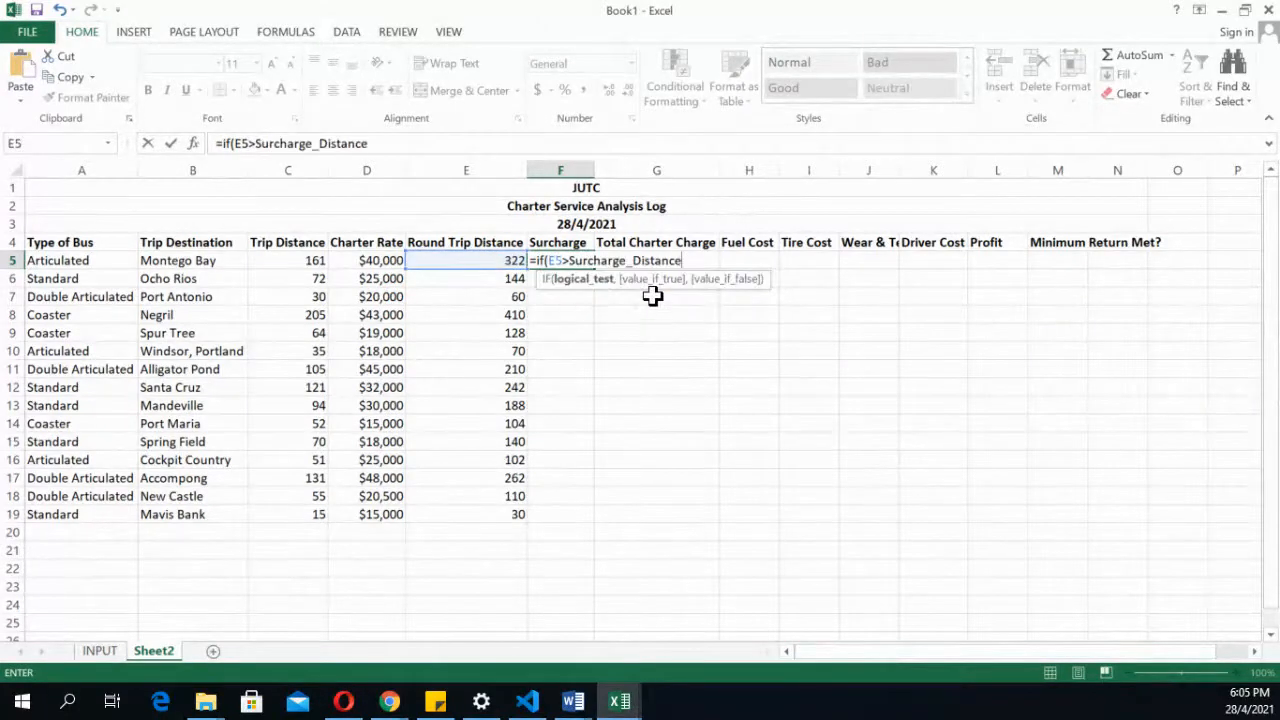
pyautogui.write(',')
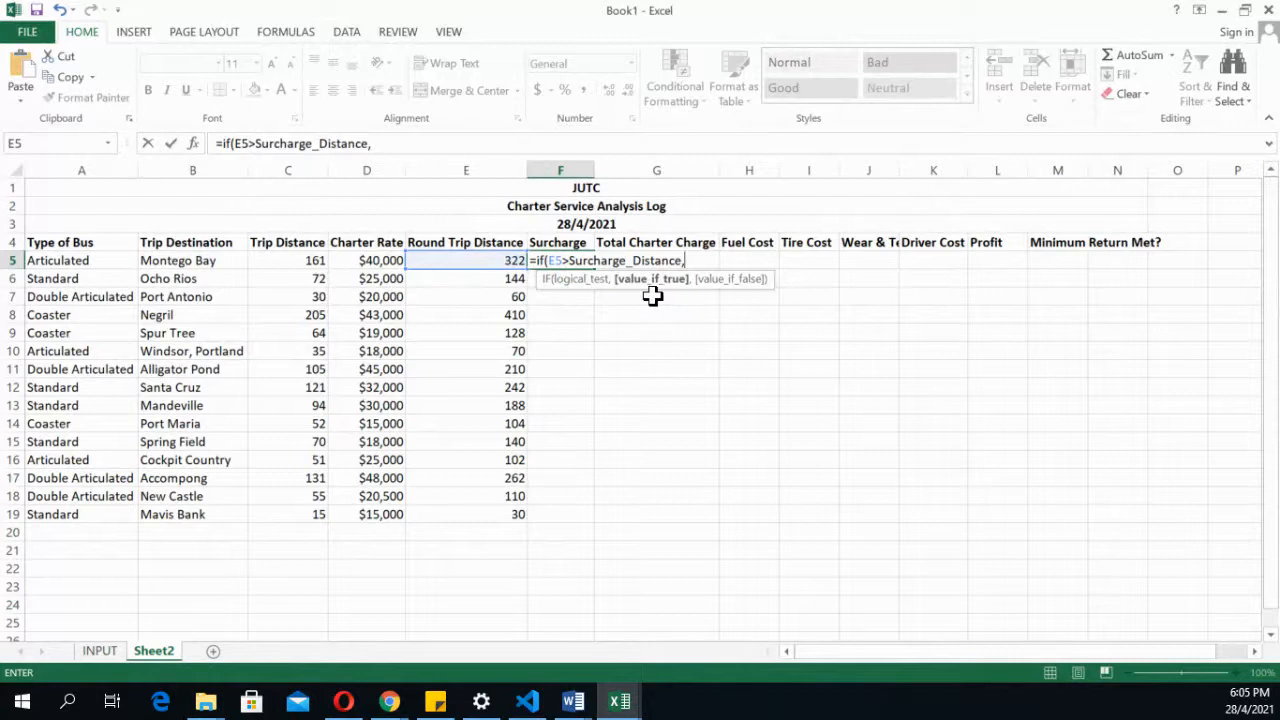
pyautogui.write('1,')
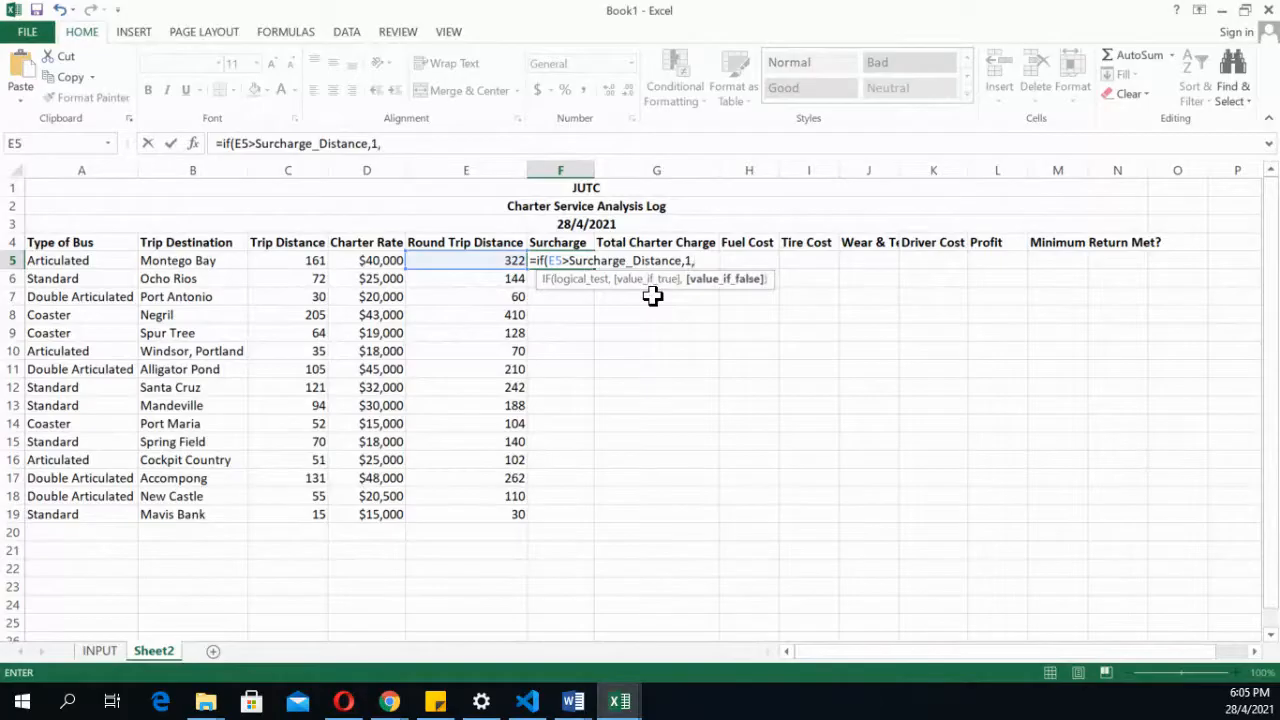
pyautogui.write('0)')
pyautogui.press('Return')
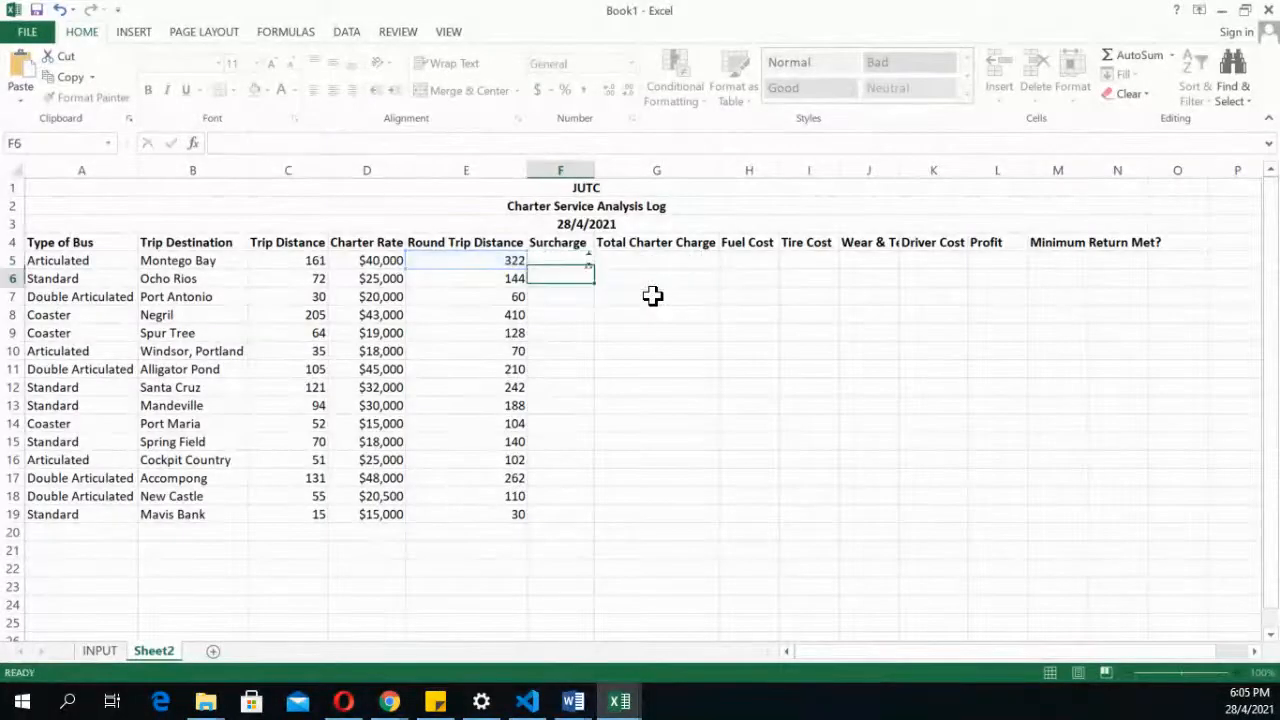
# Review the surcharge test formula in F5, fill it down through F19 and check row 6 against its round trip distance
pyautogui.click(562, 261)
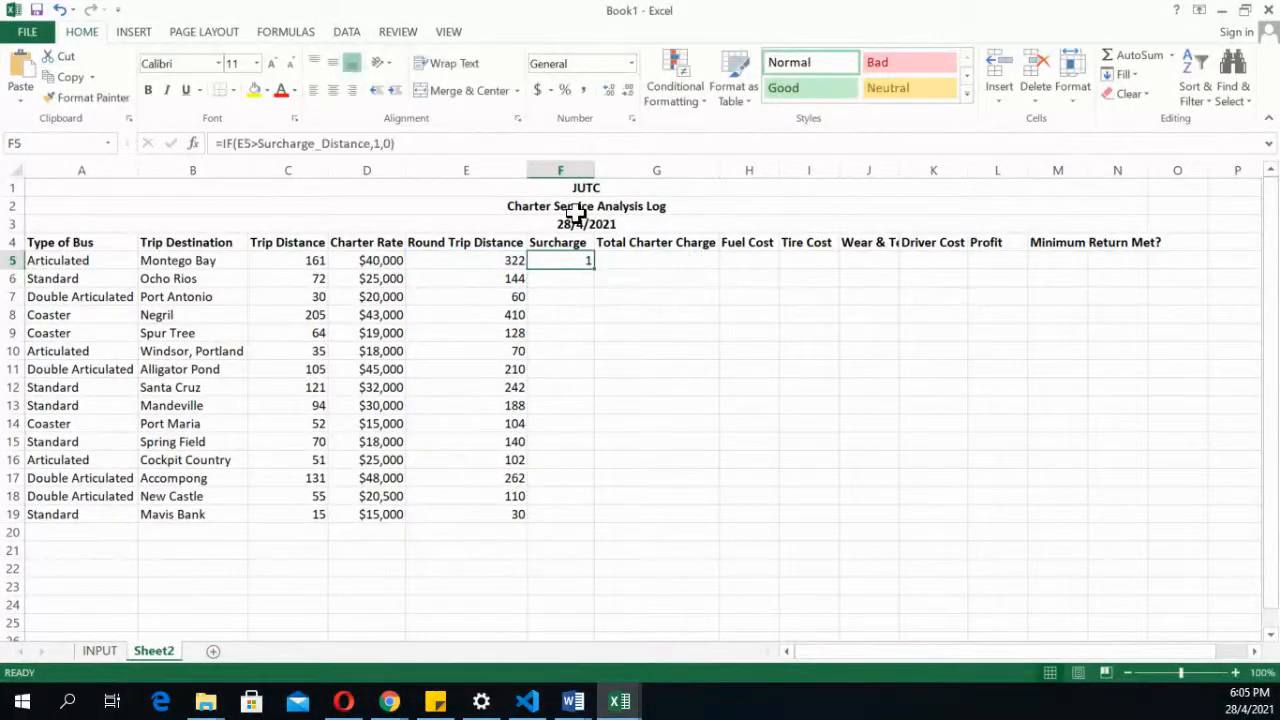
pyautogui.click(413, 143)
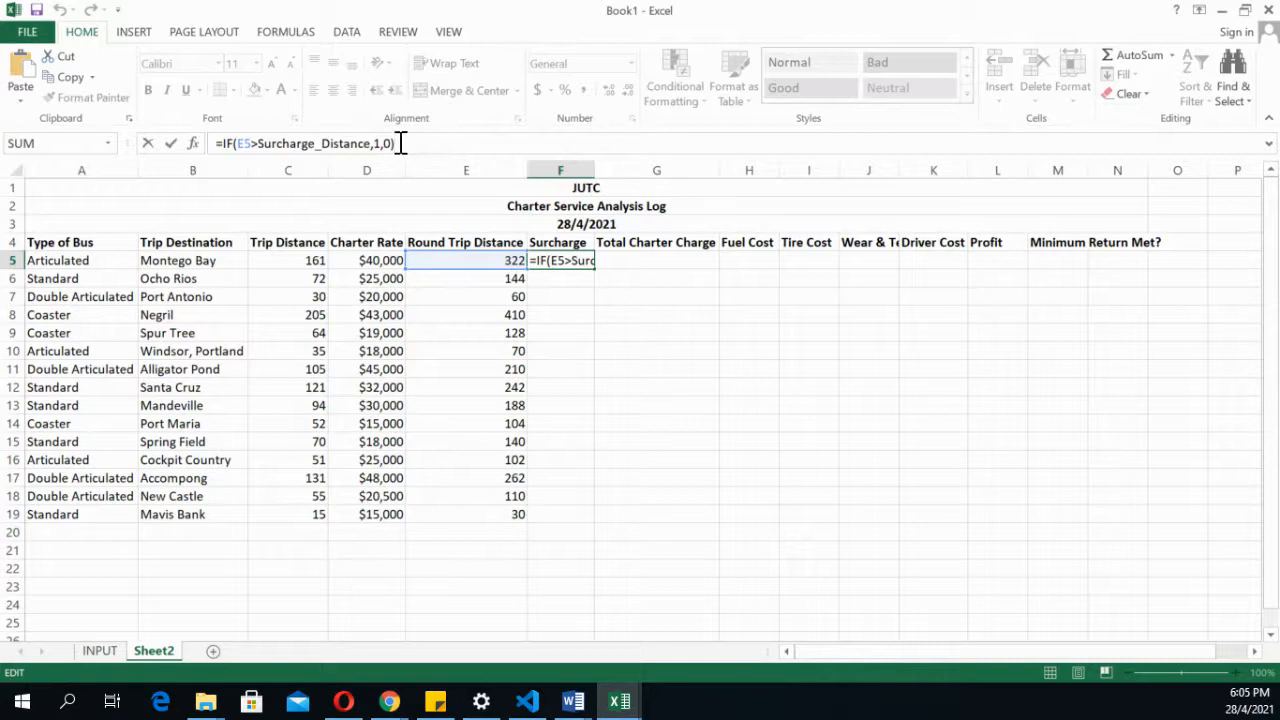
pyautogui.click(389, 144)
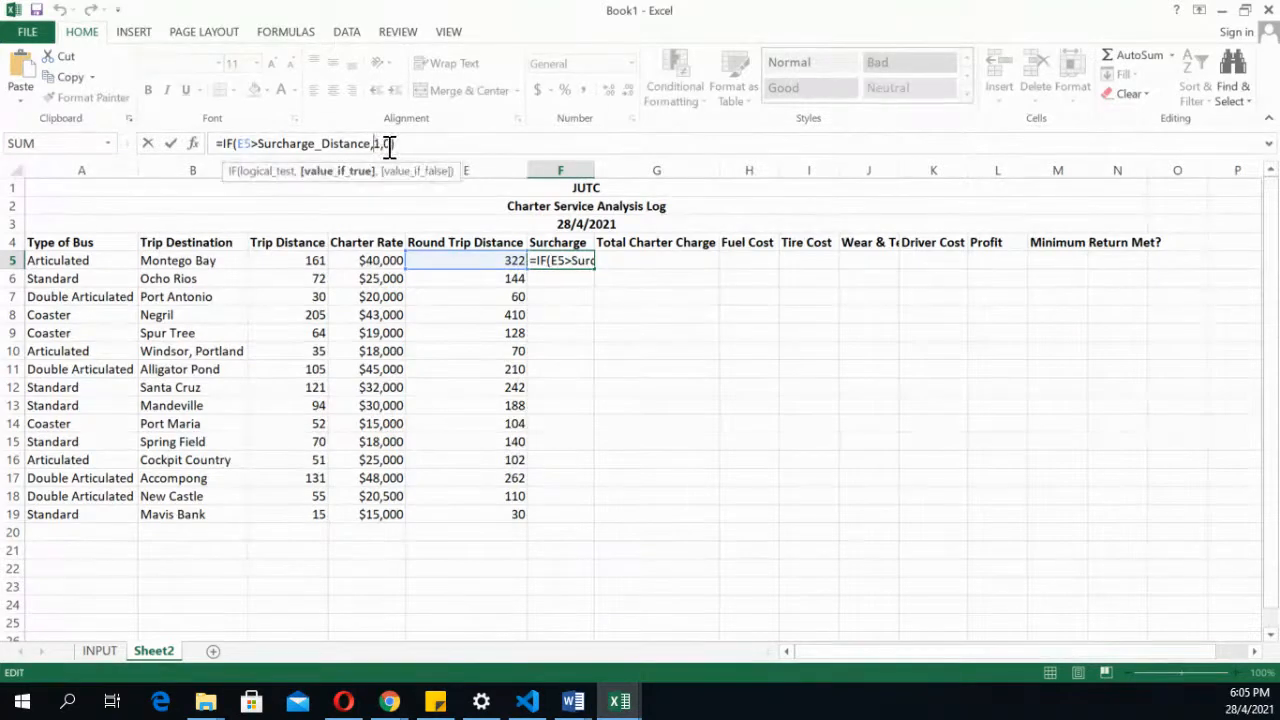
pyautogui.click(390, 147)
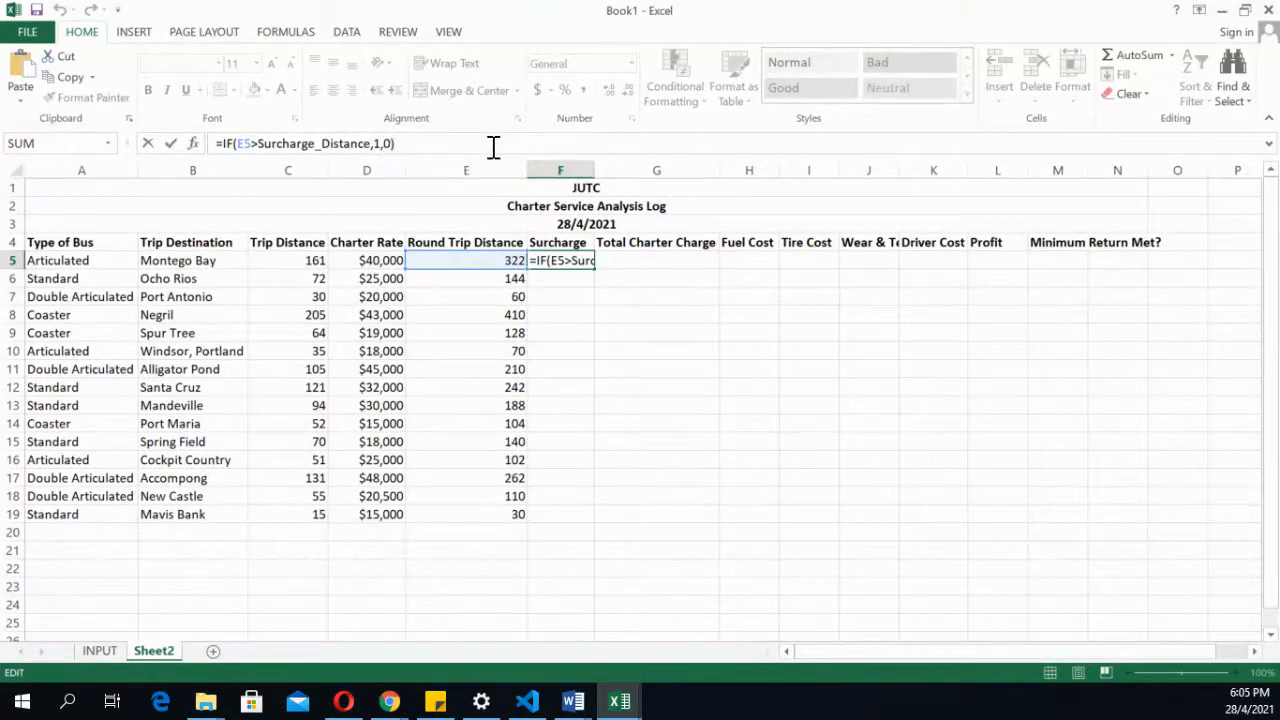
pyautogui.press('Return')
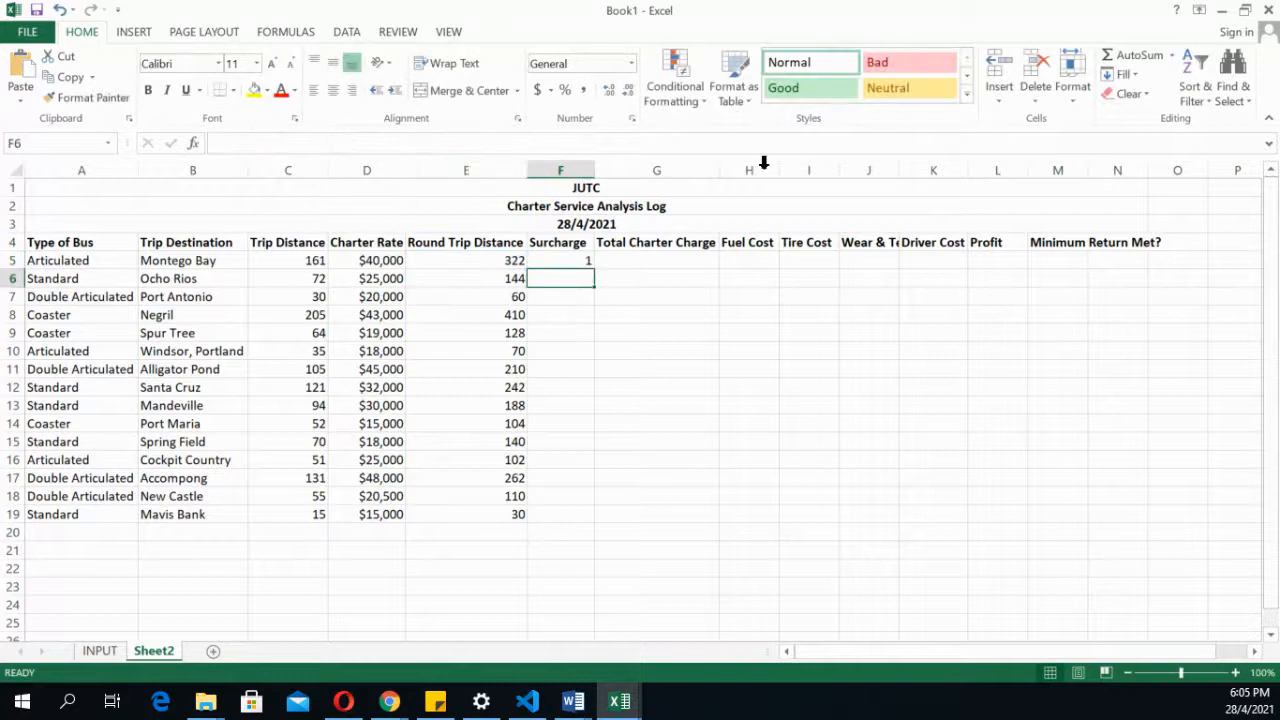
pyautogui.click(580, 260)
pyautogui.moveTo(593, 268); pyautogui.dragTo(579, 529)
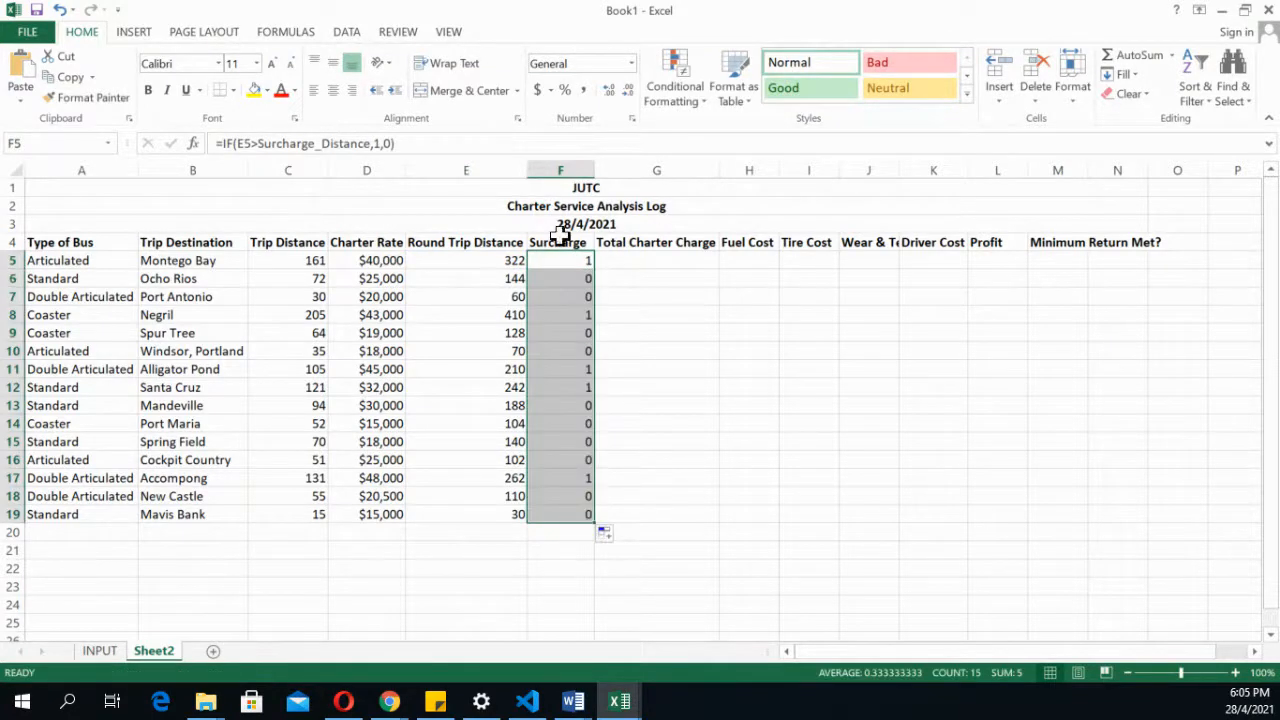
pyautogui.click(580, 277)
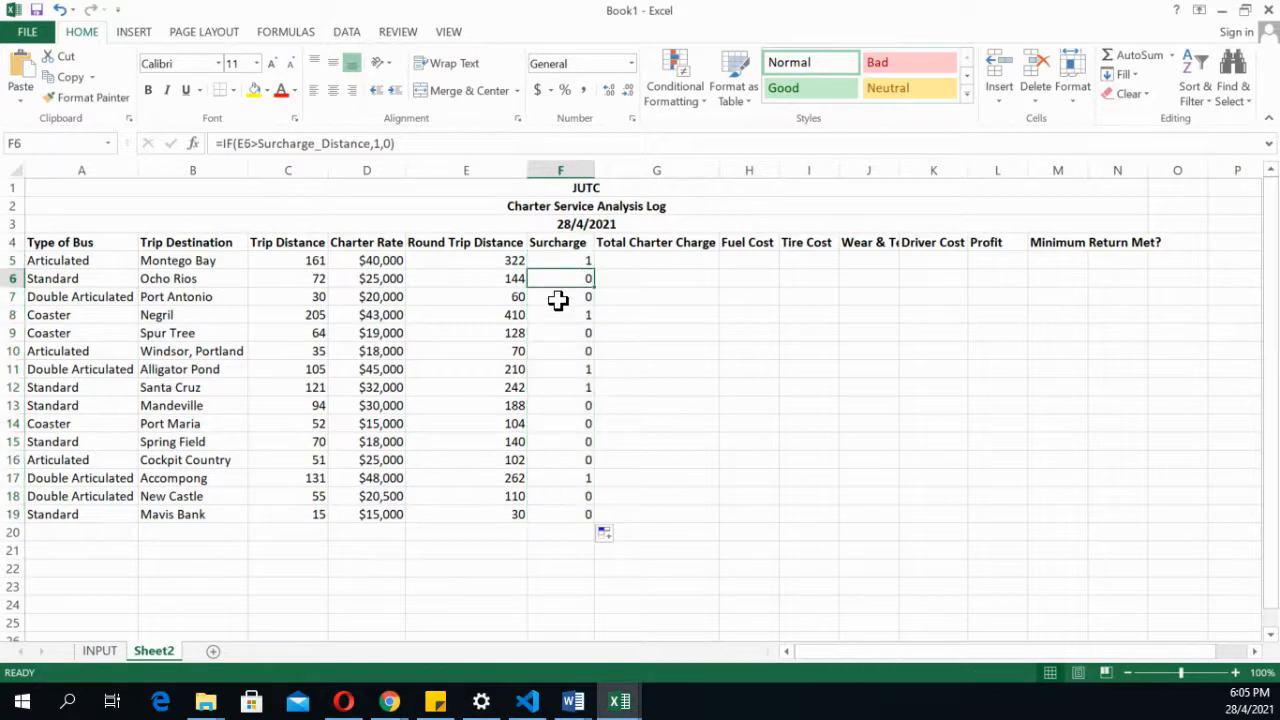
pyautogui.click(509, 277)
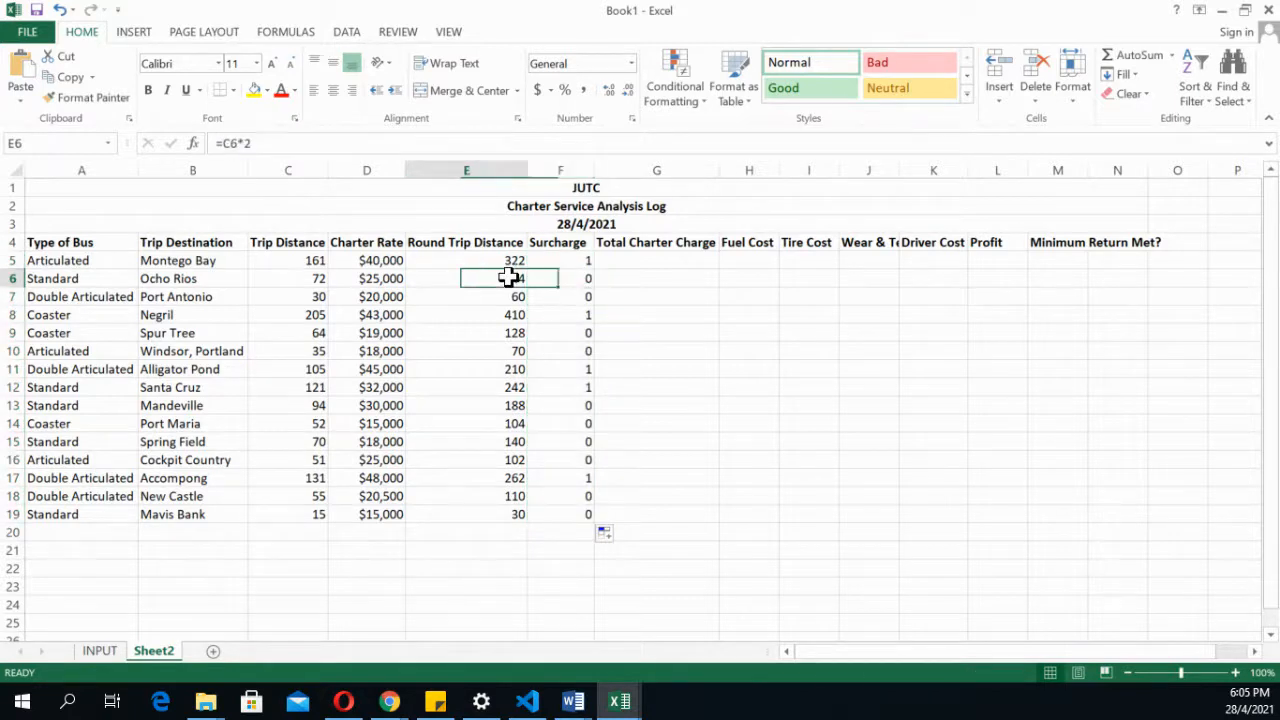
pyautogui.click(571, 279)
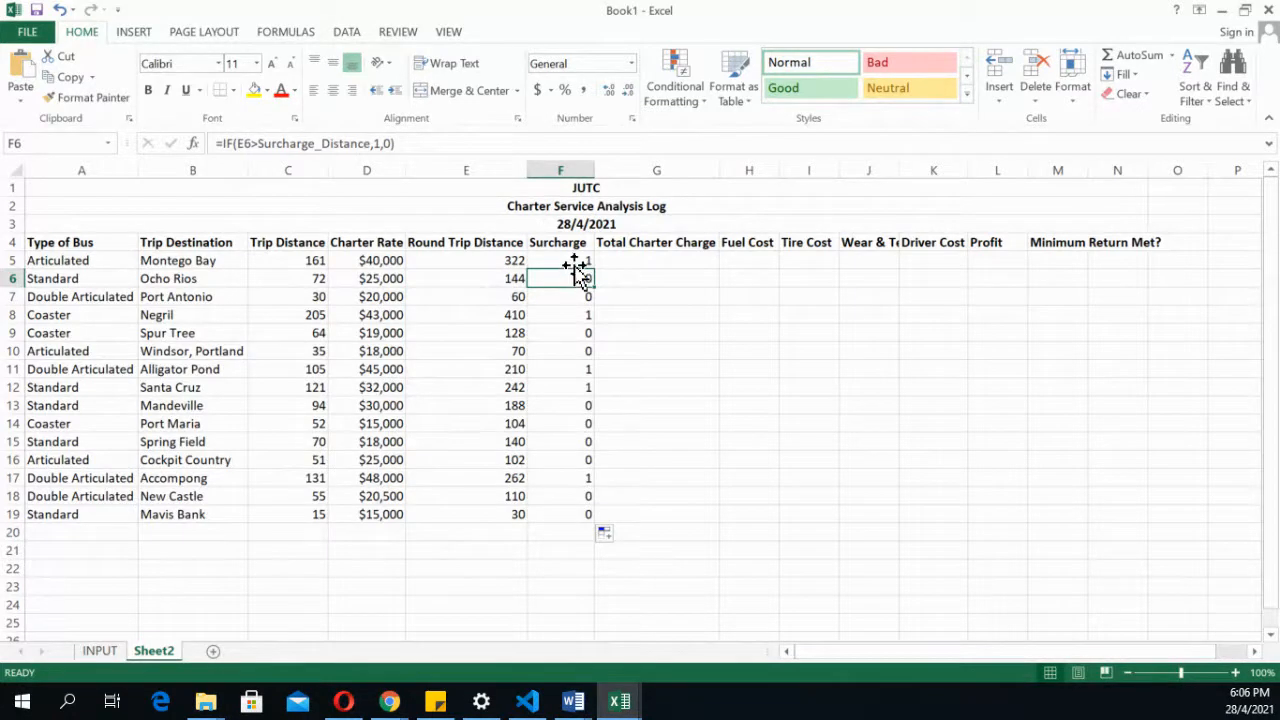
# Open the F5 surcharge formula for editing and select its value-if-true argument
pyautogui.click(573, 260)
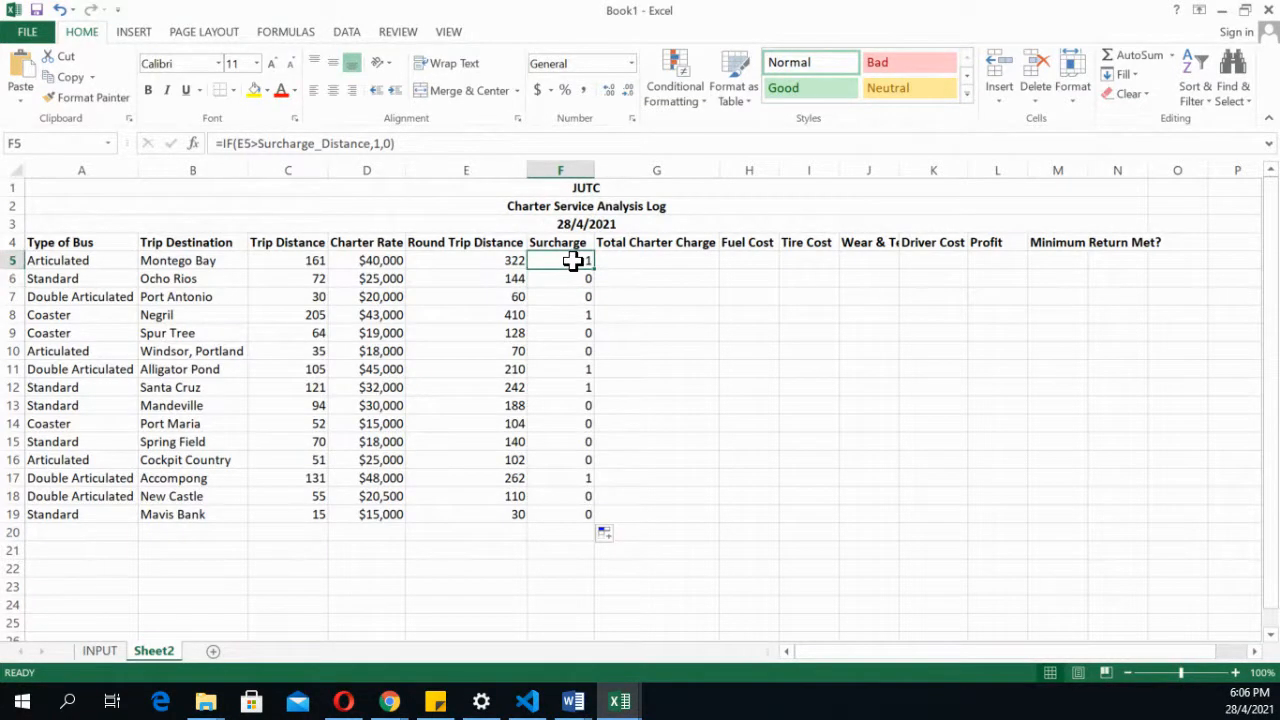
pyautogui.click(376, 143)
pyautogui.doubleClick(378, 143)
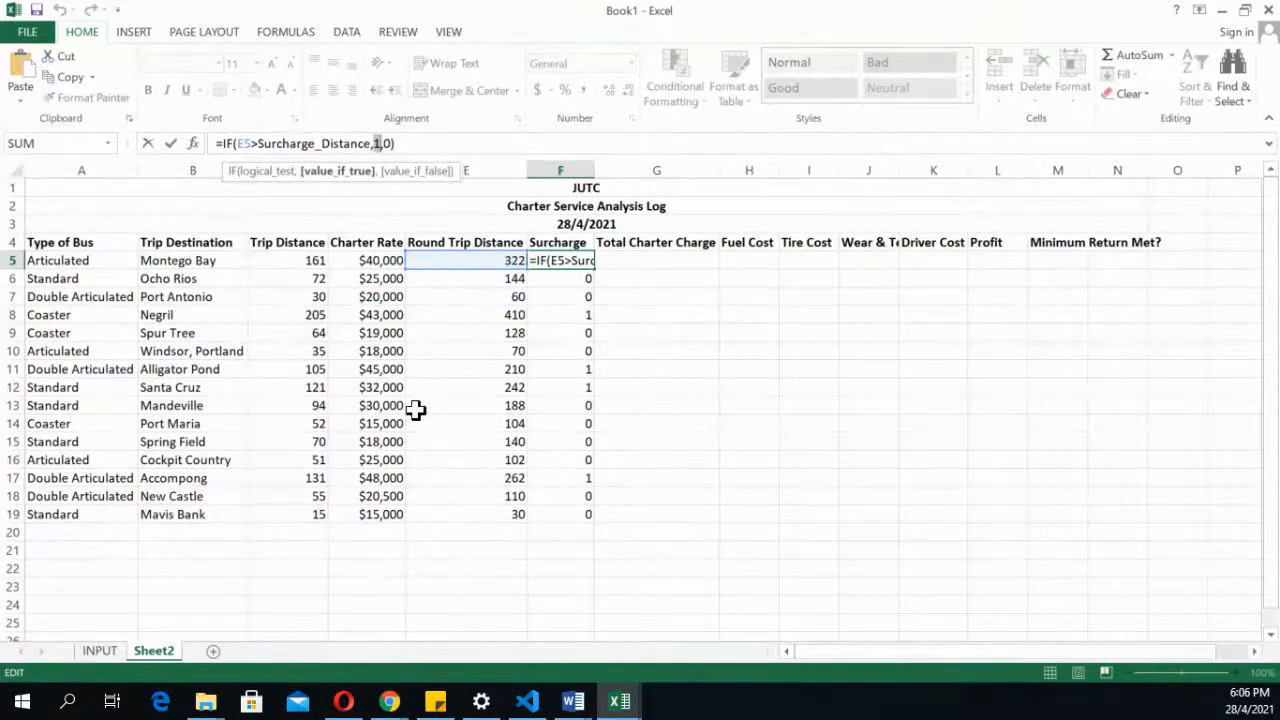
# Replace the true value in F5's Surcharge IF formula with D5*Surcharge
pyautogui.click(375, 261)
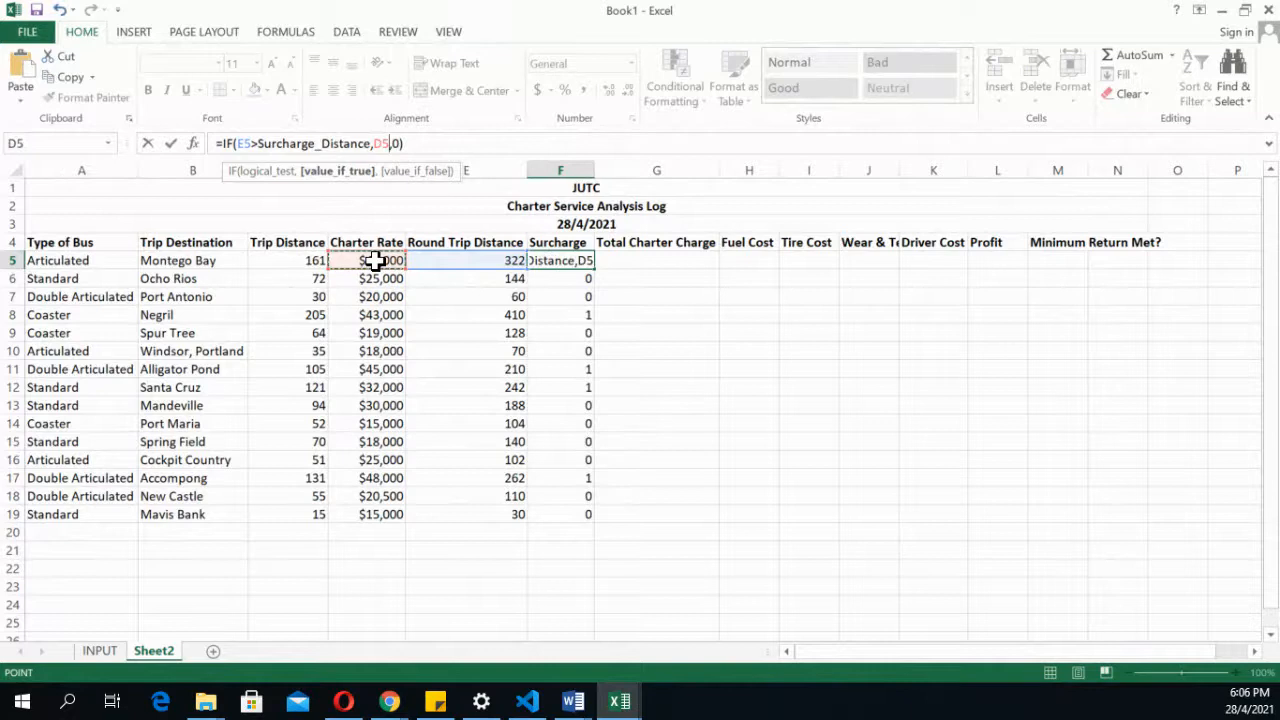
pyautogui.write('*')
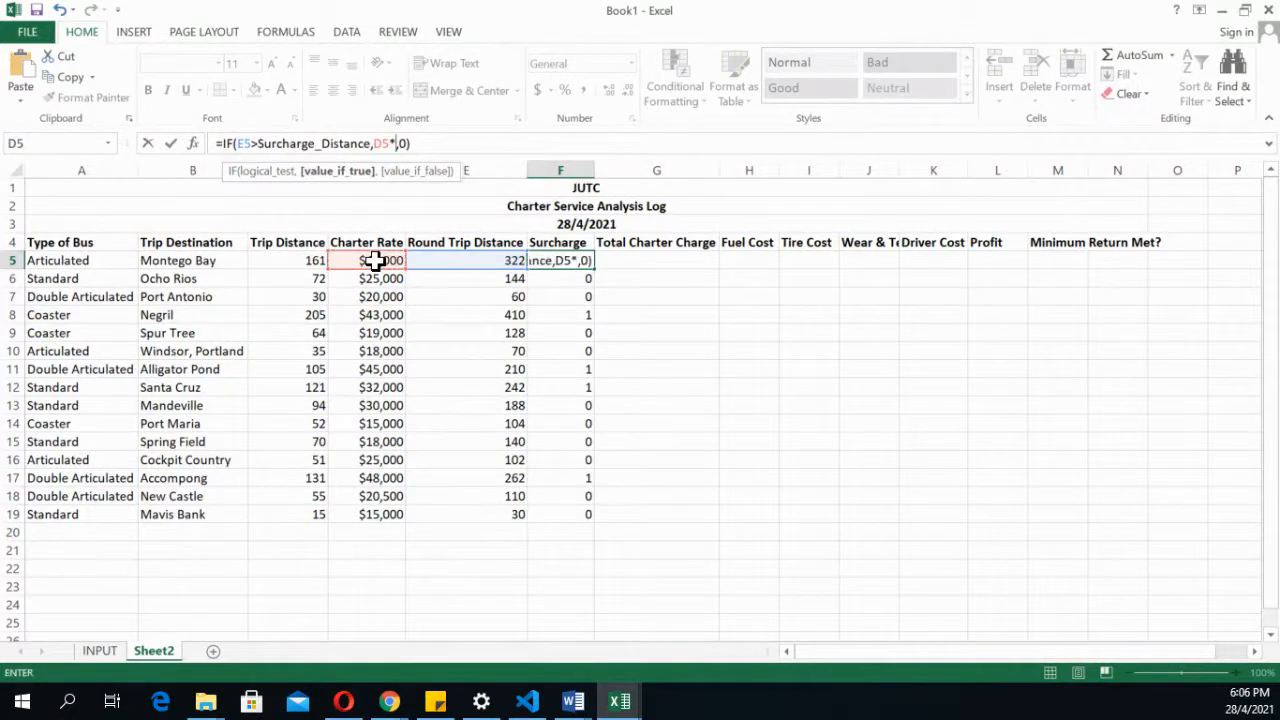
pyautogui.write('sur')
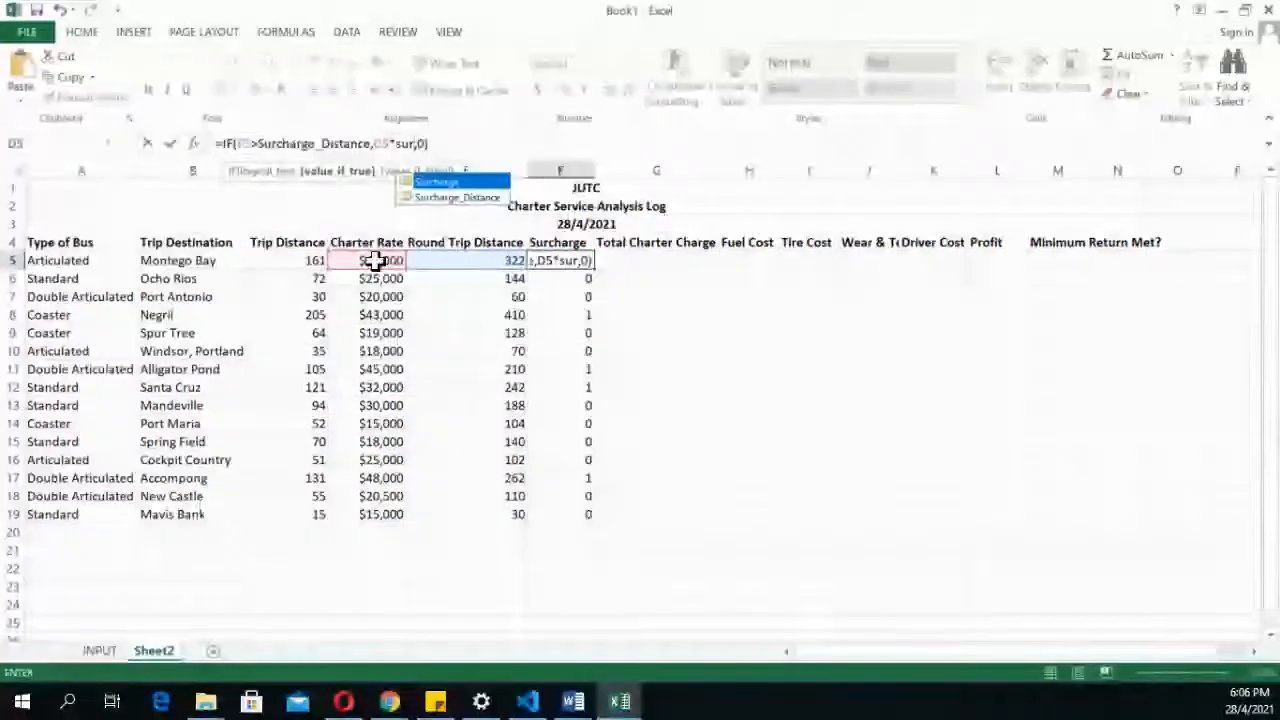
pyautogui.doubleClick(455, 182)
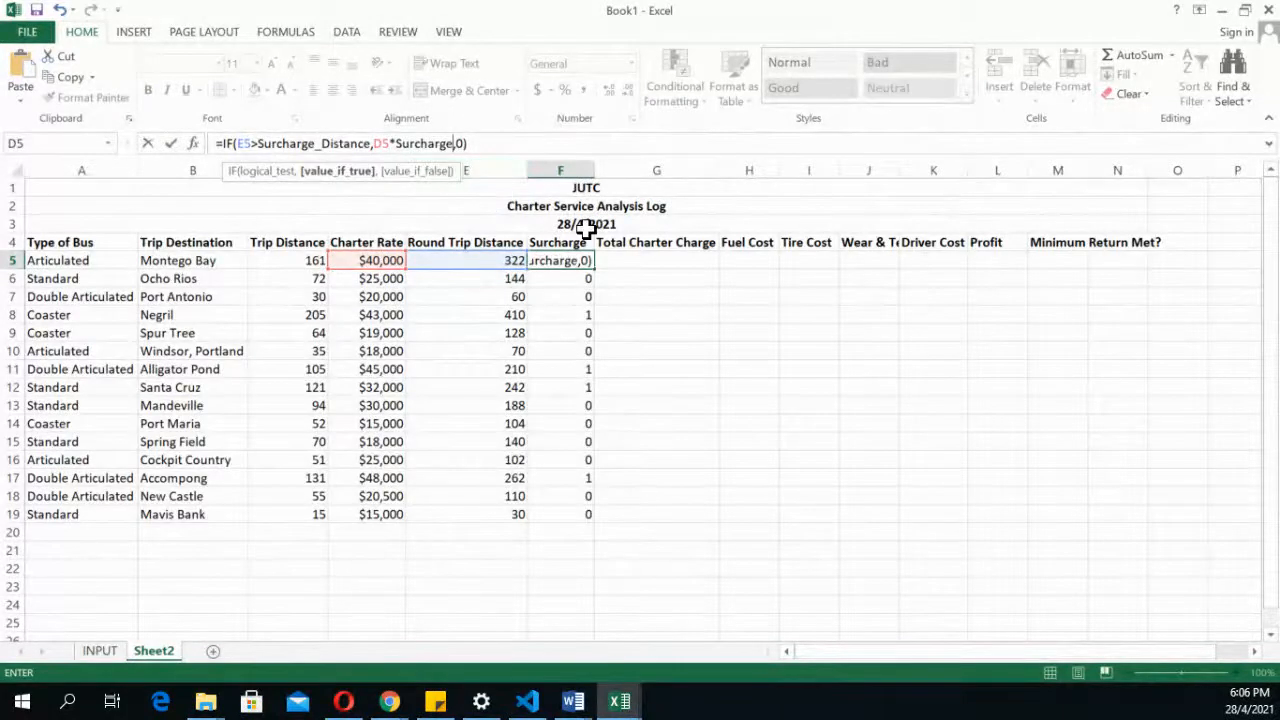
pyautogui.press('Return')
# Format F5 as dollar accounting and fill its Surcharge formula down to F19
pyautogui.click(582, 262)
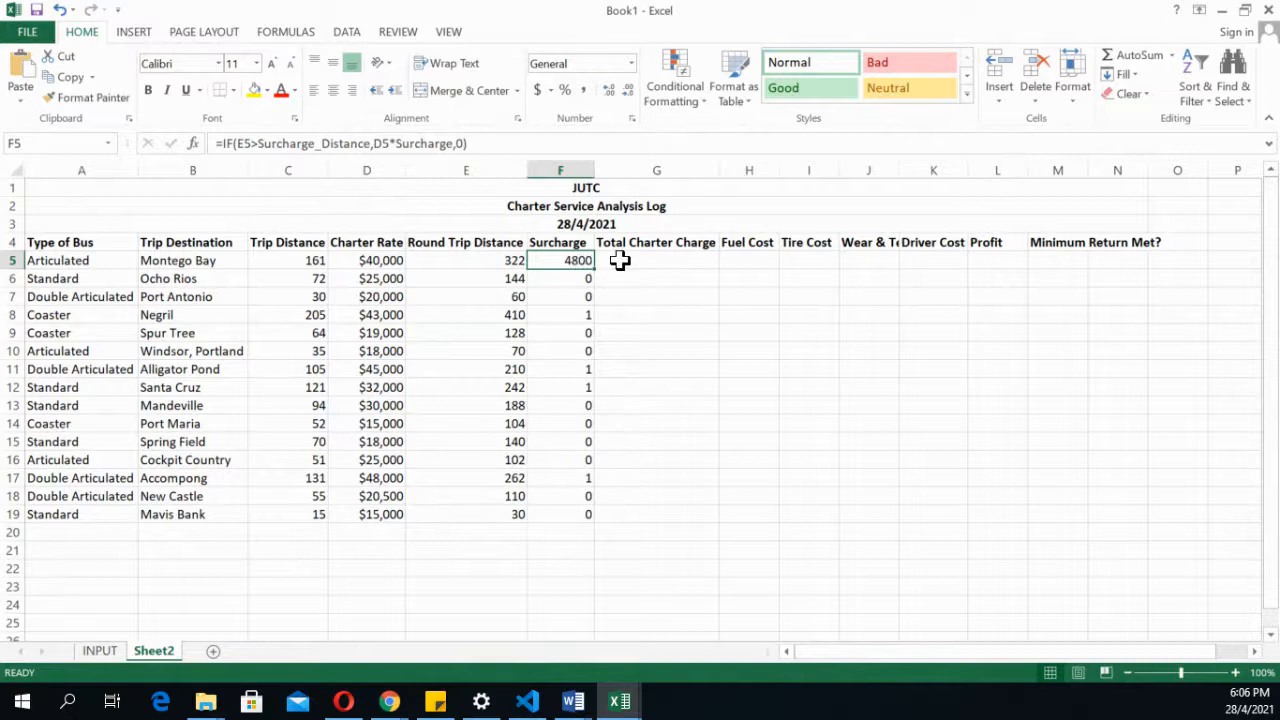
pyautogui.click(537, 90)
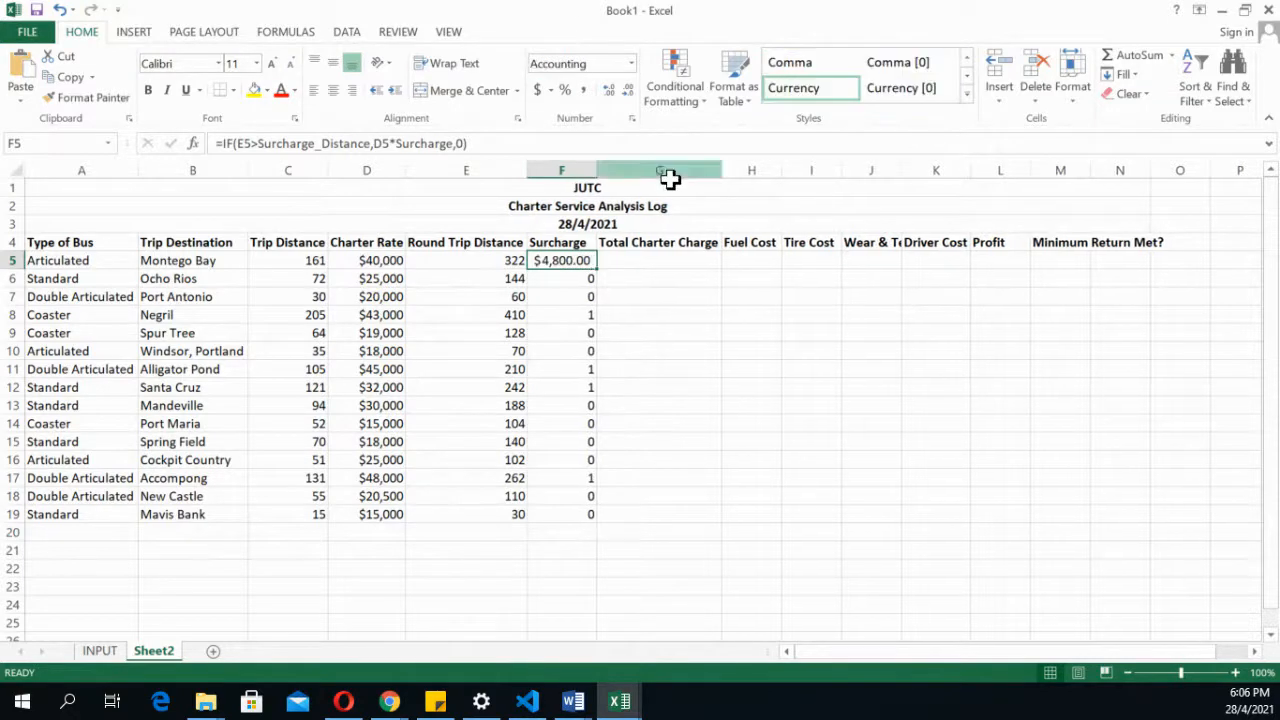
pyautogui.doubleClick(597, 268)
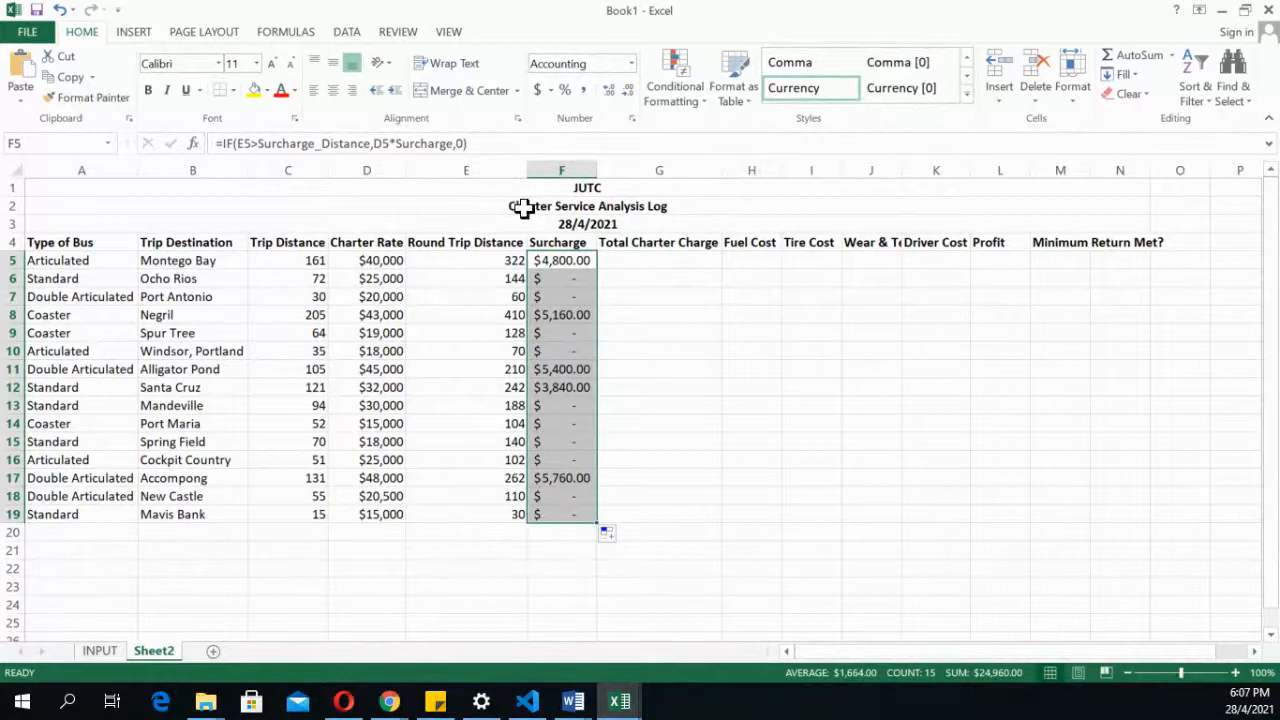
# Review the Surcharge column and examine which cells the formula in F5 references
pyautogui.click(639, 258)
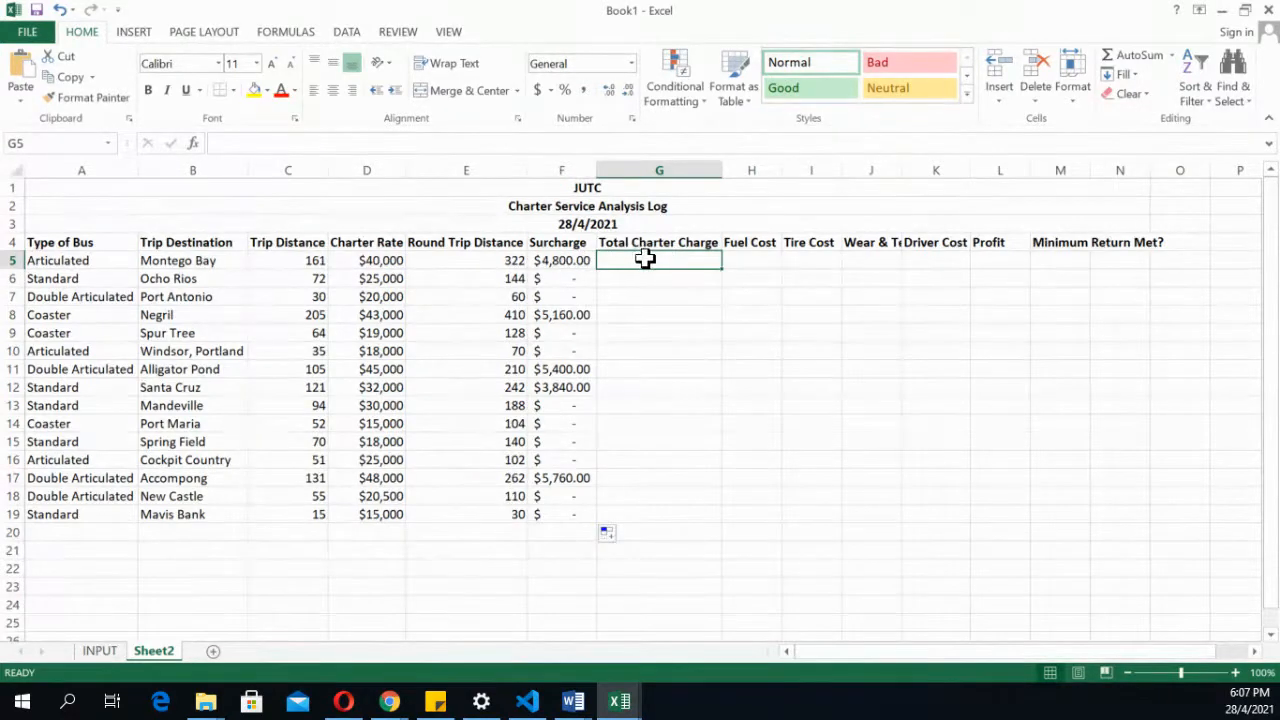
pyautogui.moveTo(578, 242); pyautogui.dragTo(578, 512)
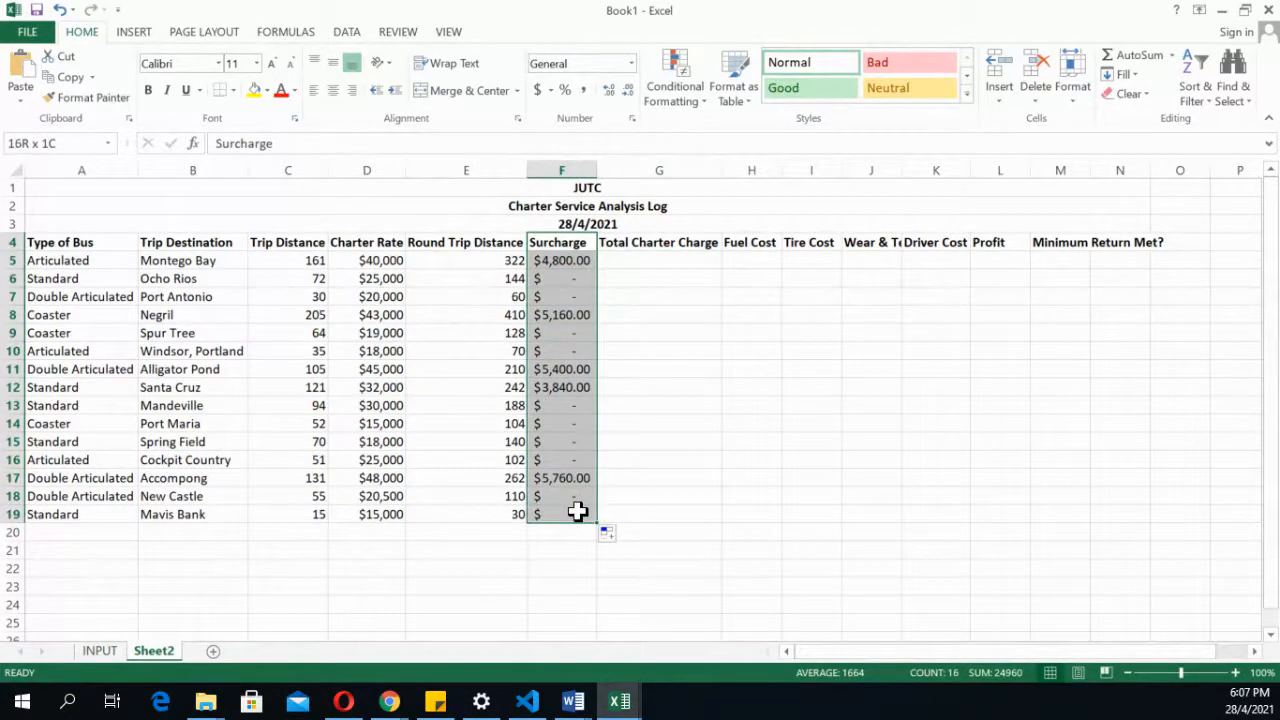
pyautogui.click(648, 252)
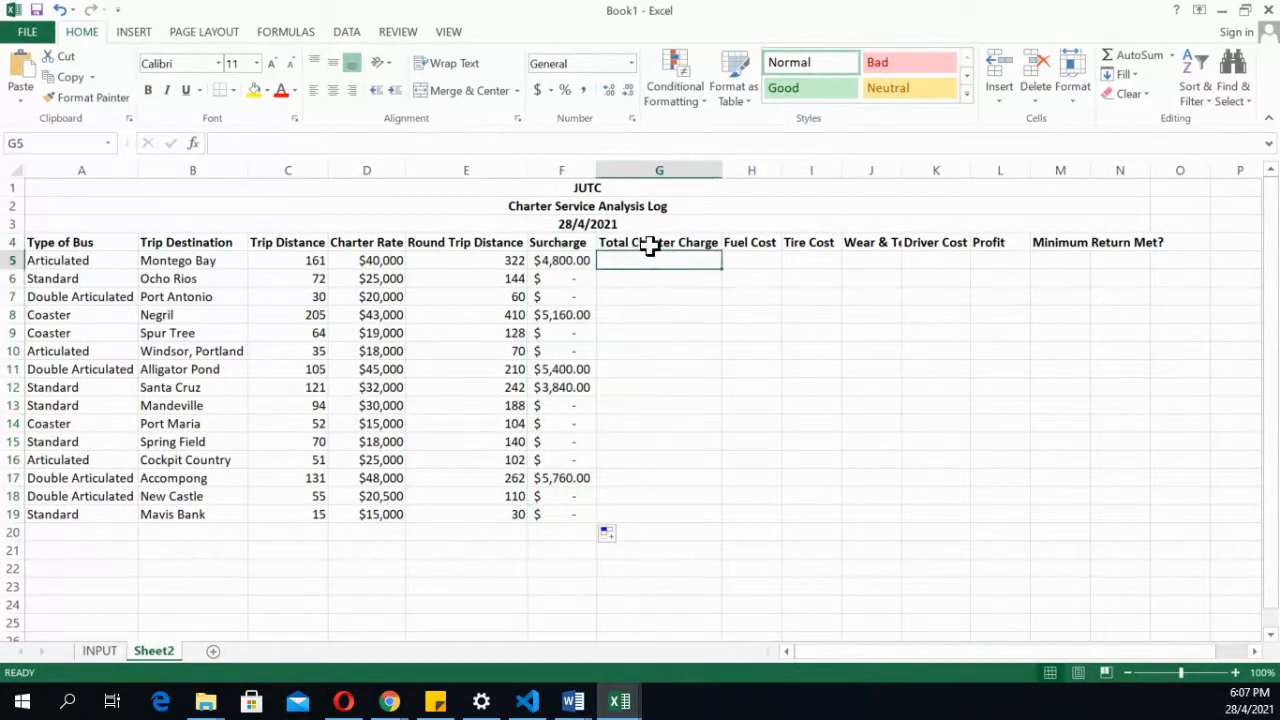
pyautogui.click(565, 265)
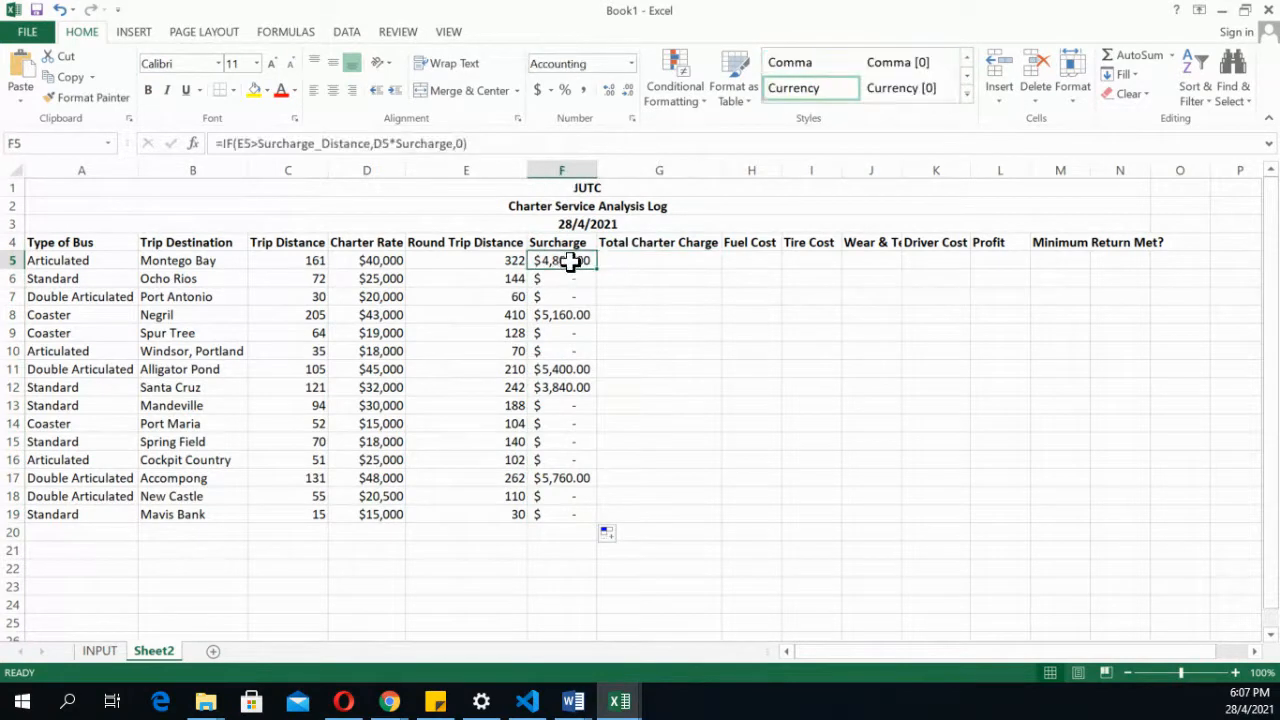
pyautogui.click(485, 145)
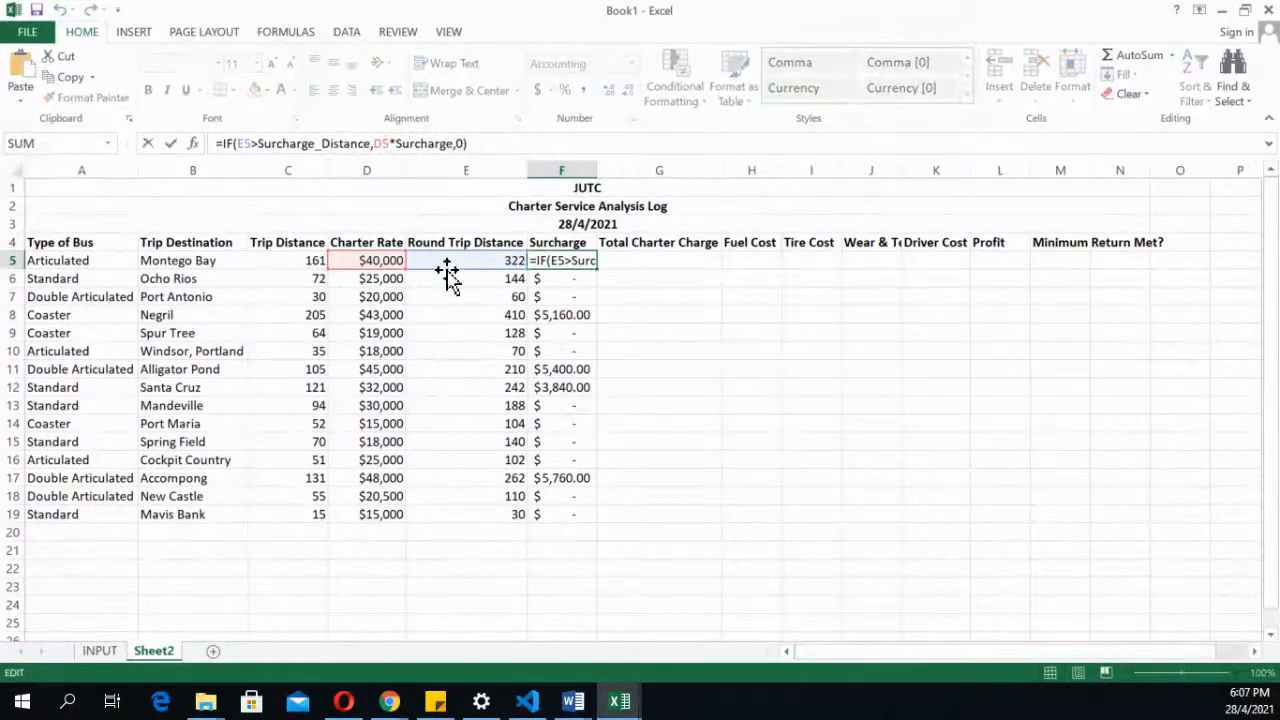
pyautogui.hotkey('ctrl', 'Return')
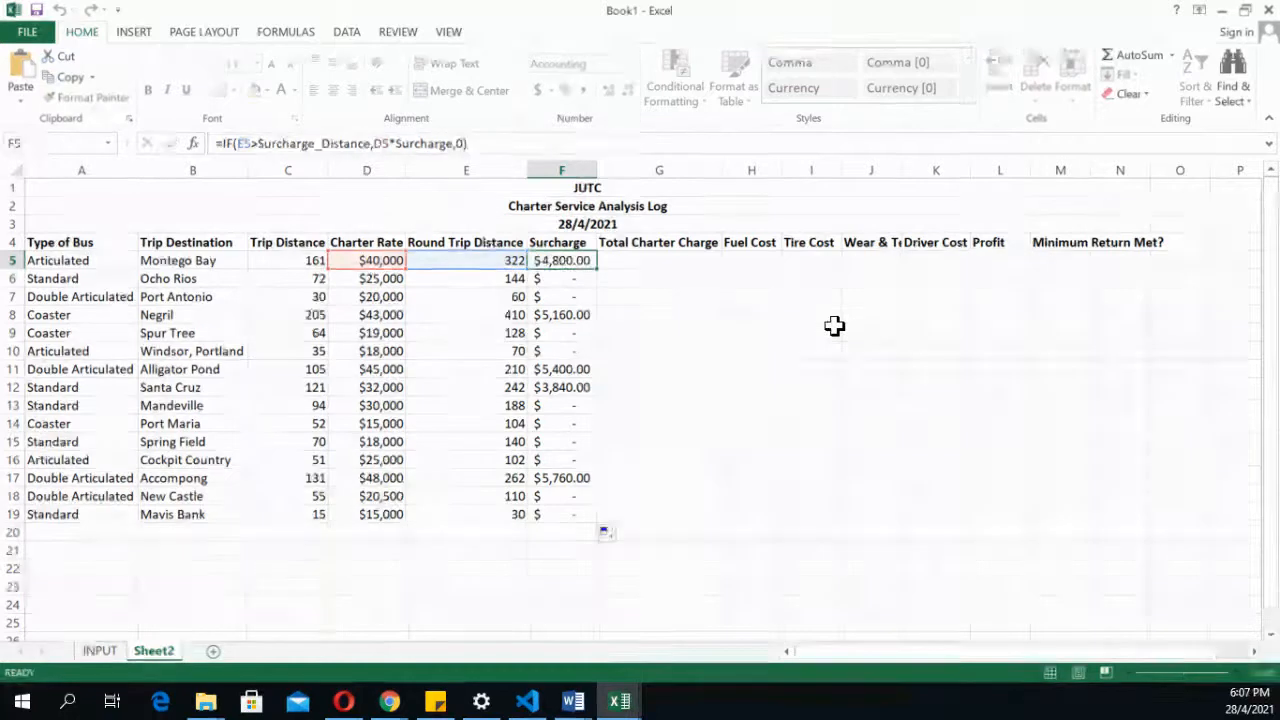
# Calculate the Total Charter Charge in G5 with =SUM(D5,F5), fill it down to G19, and slightly widen column G
pyautogui.click(645, 258)
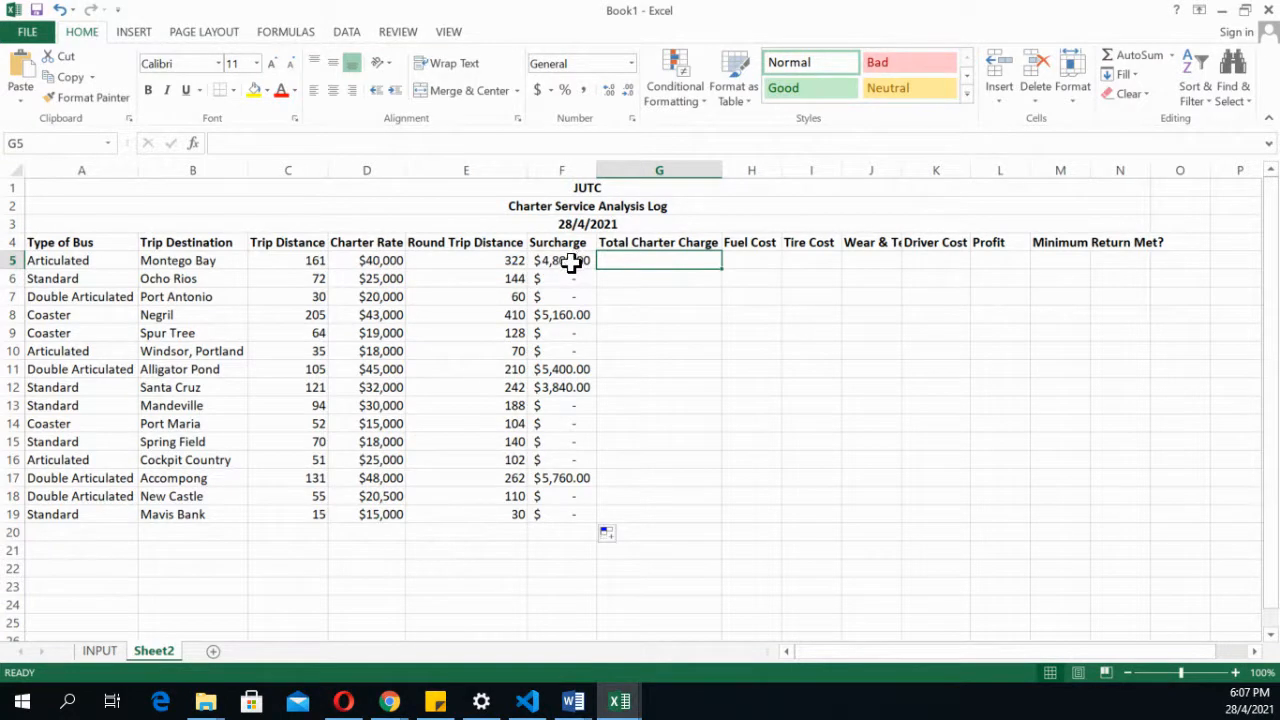
pyautogui.write('=')
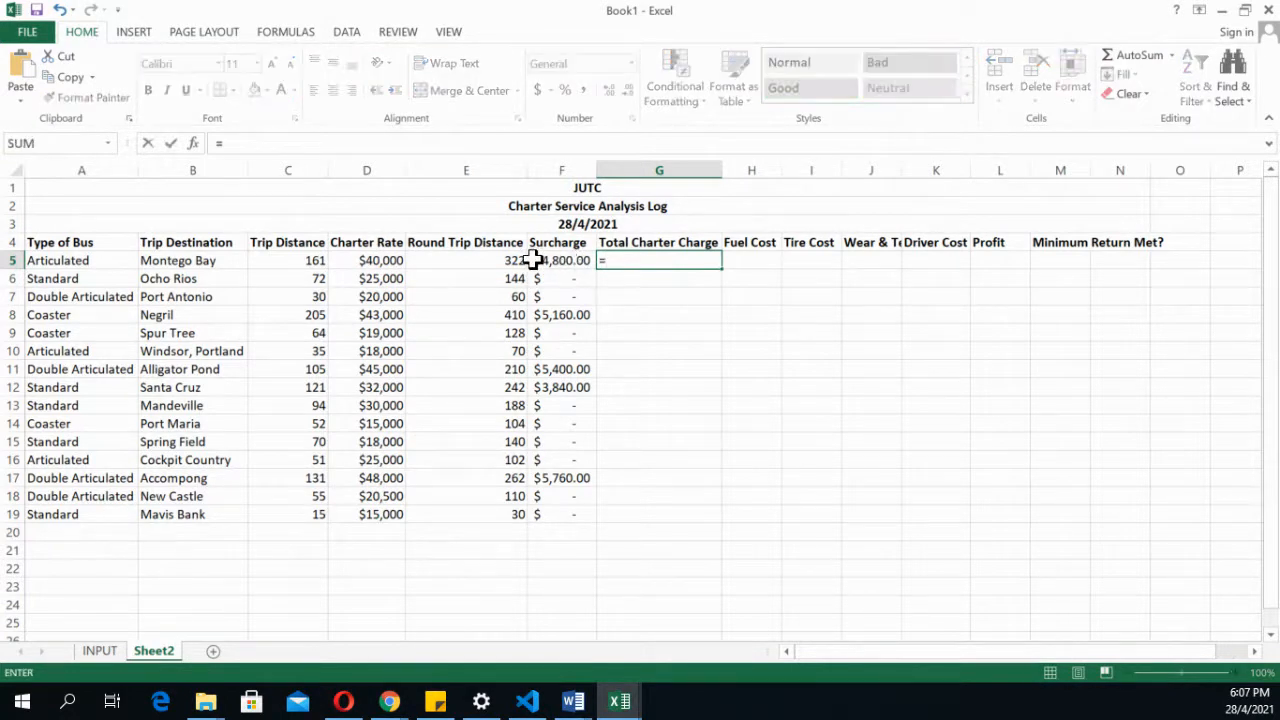
pyautogui.write('sum')
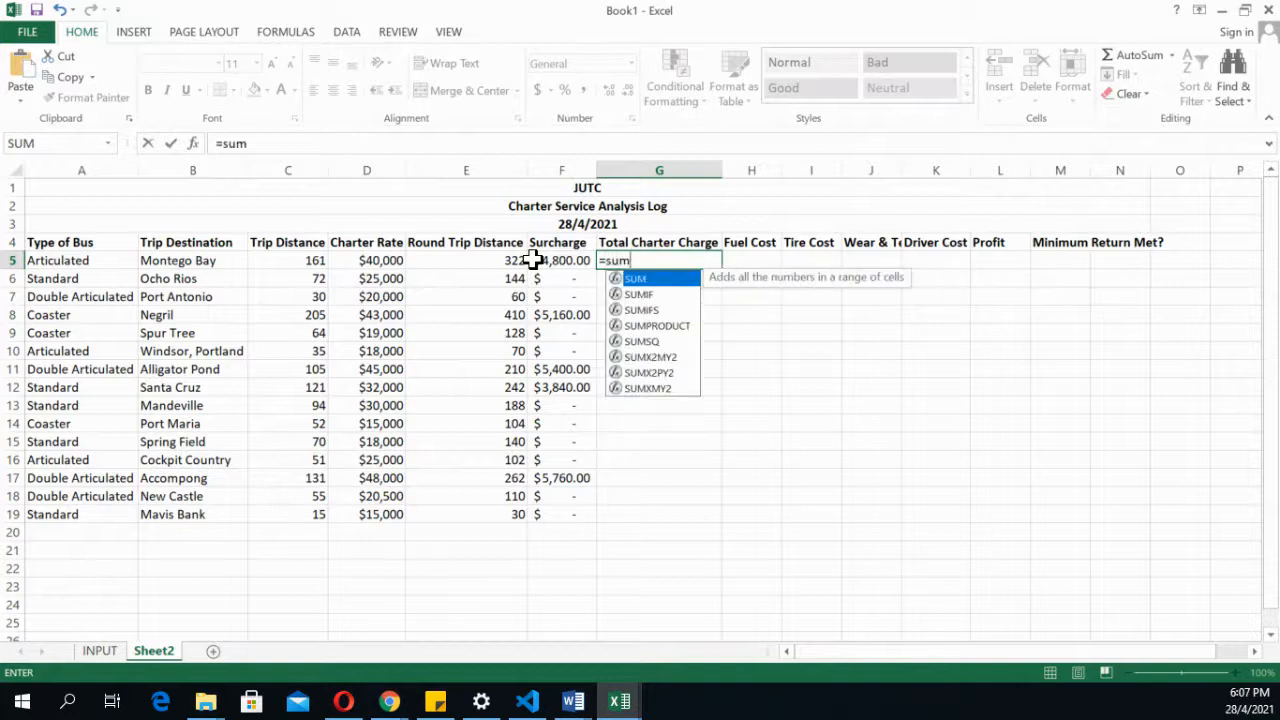
pyautogui.write('(')
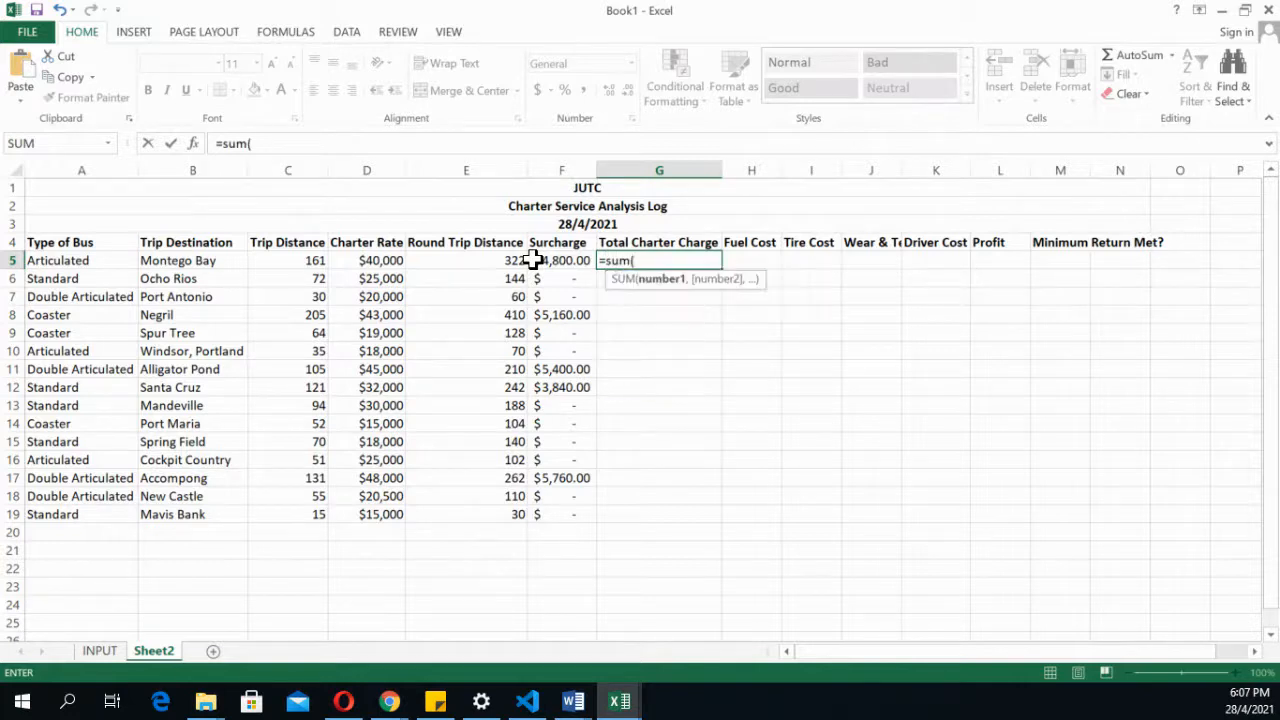
pyautogui.click(395, 260)
pyautogui.write(',')
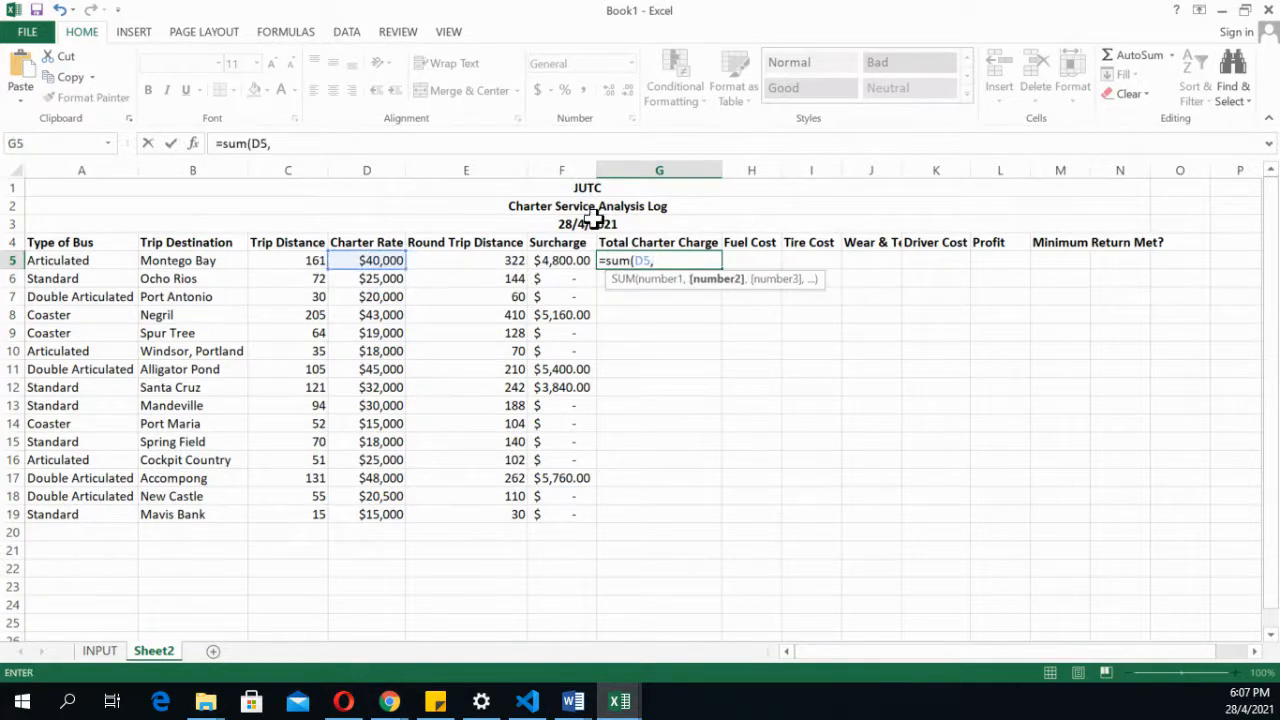
pyautogui.click(553, 260)
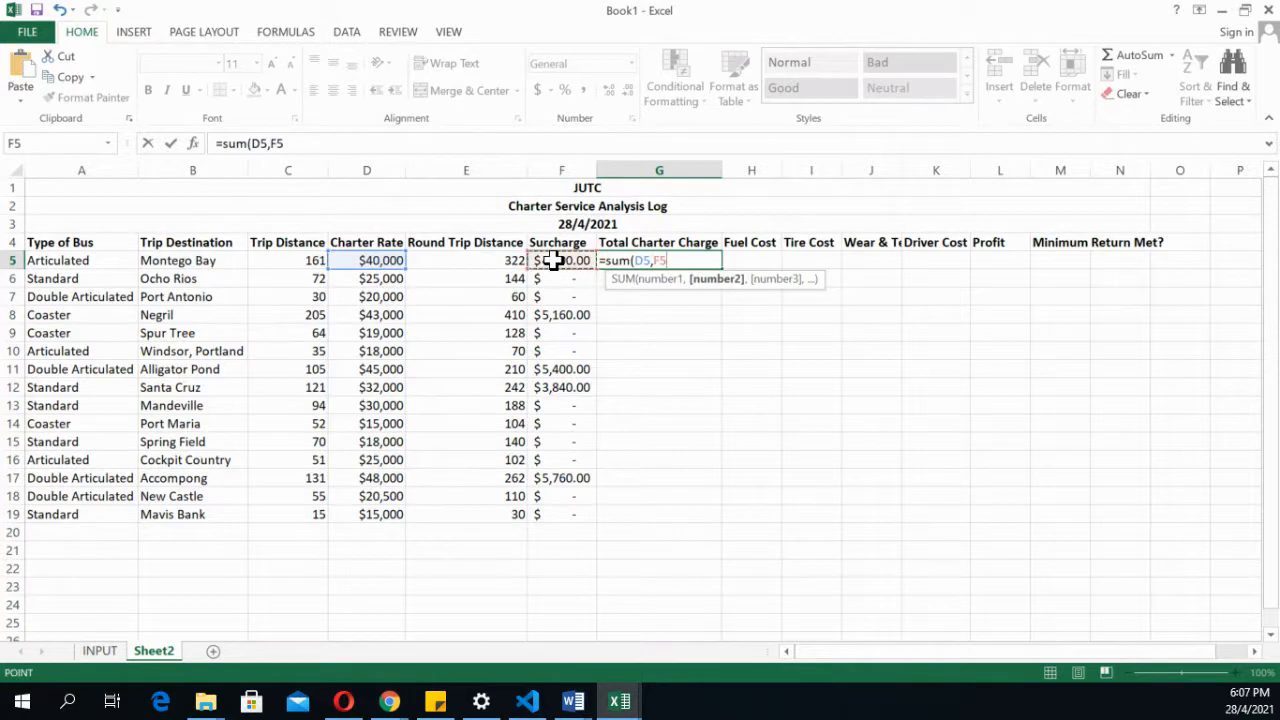
pyautogui.hotkey('ctrl', 'Return')
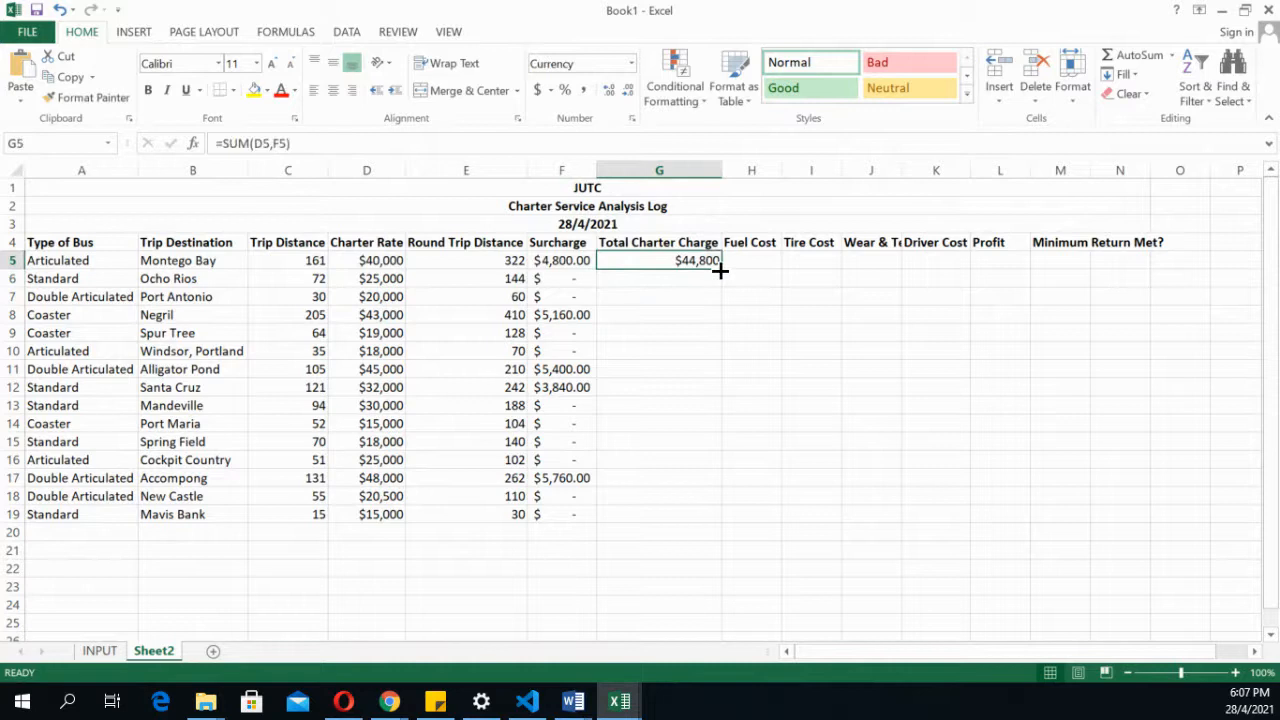
pyautogui.doubleClick(720, 269)
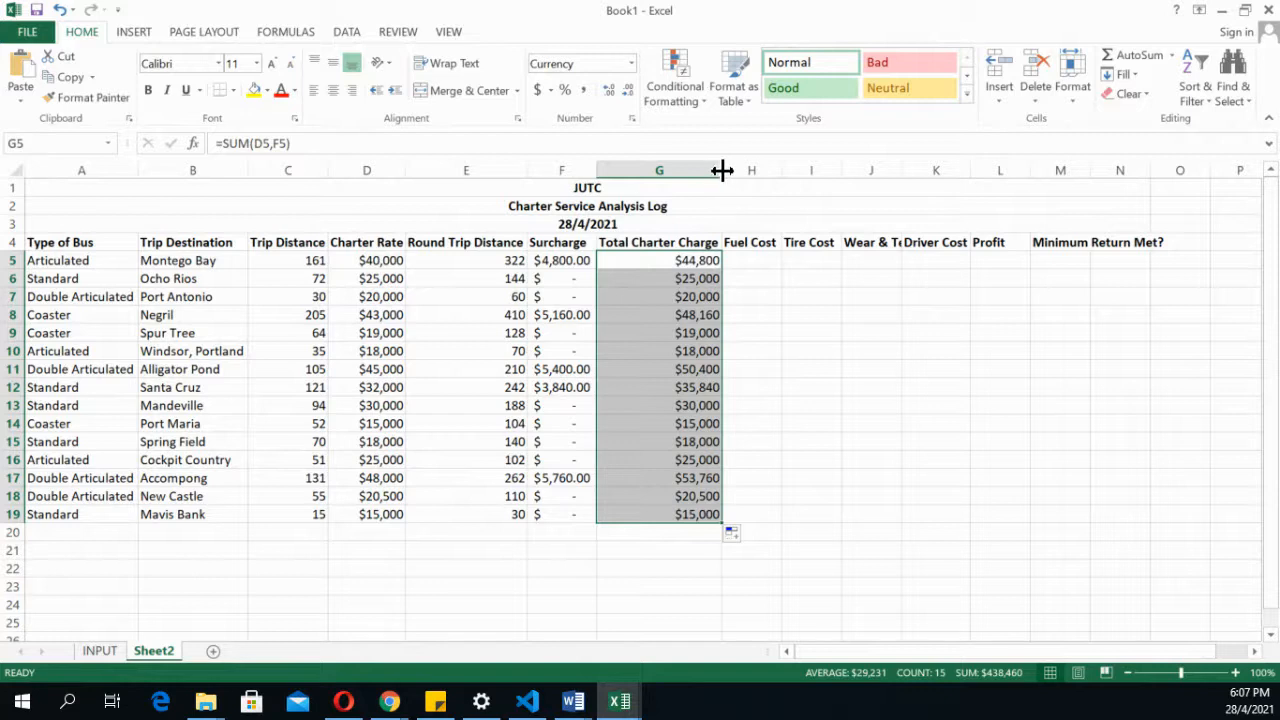
pyautogui.moveTo(722, 171); pyautogui.dragTo(723, 171)
# Apply the Currency cell style to the Surcharge values in F5:F19
pyautogui.click(764, 257)
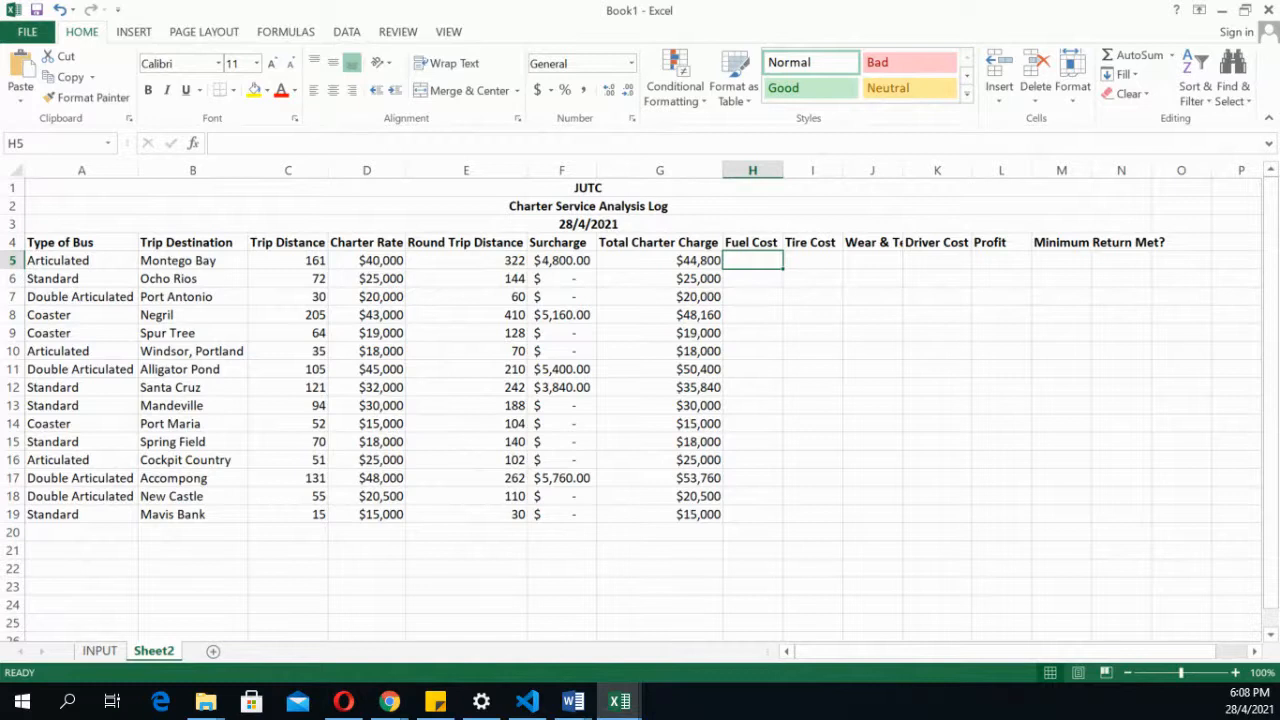
pyautogui.click(568, 280)
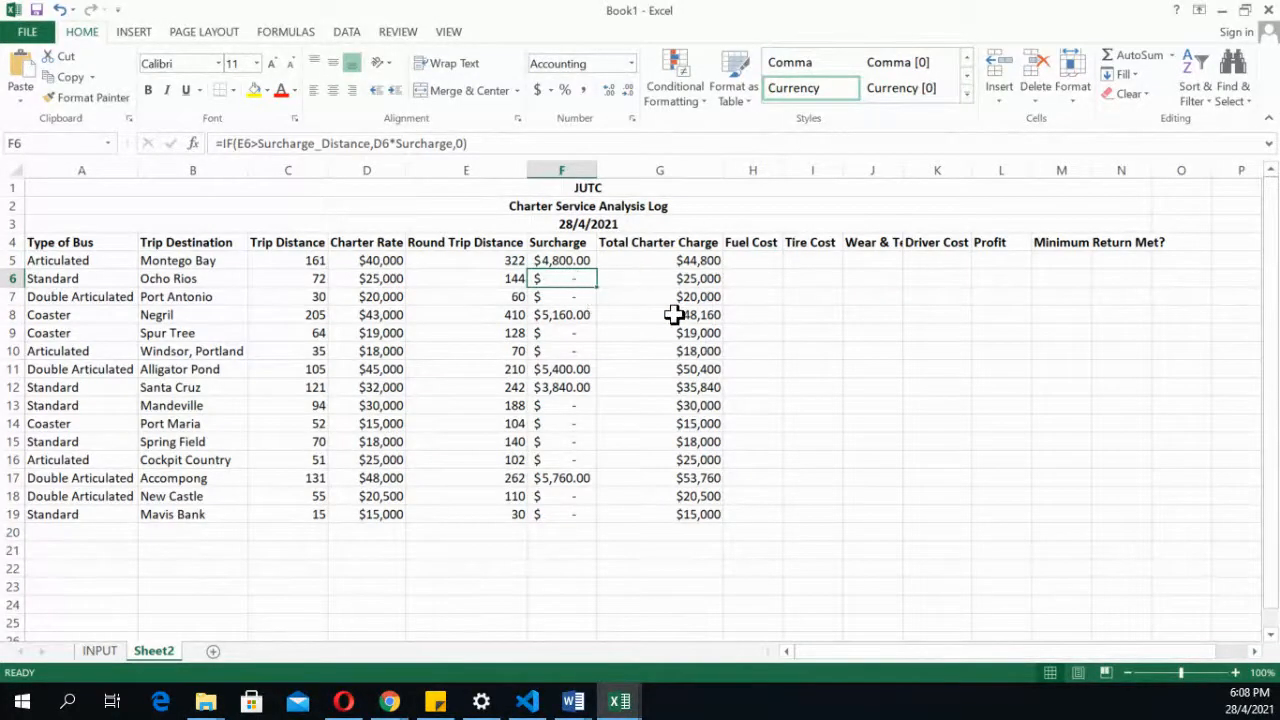
pyautogui.moveTo(586, 260); pyautogui.dragTo(569, 506)
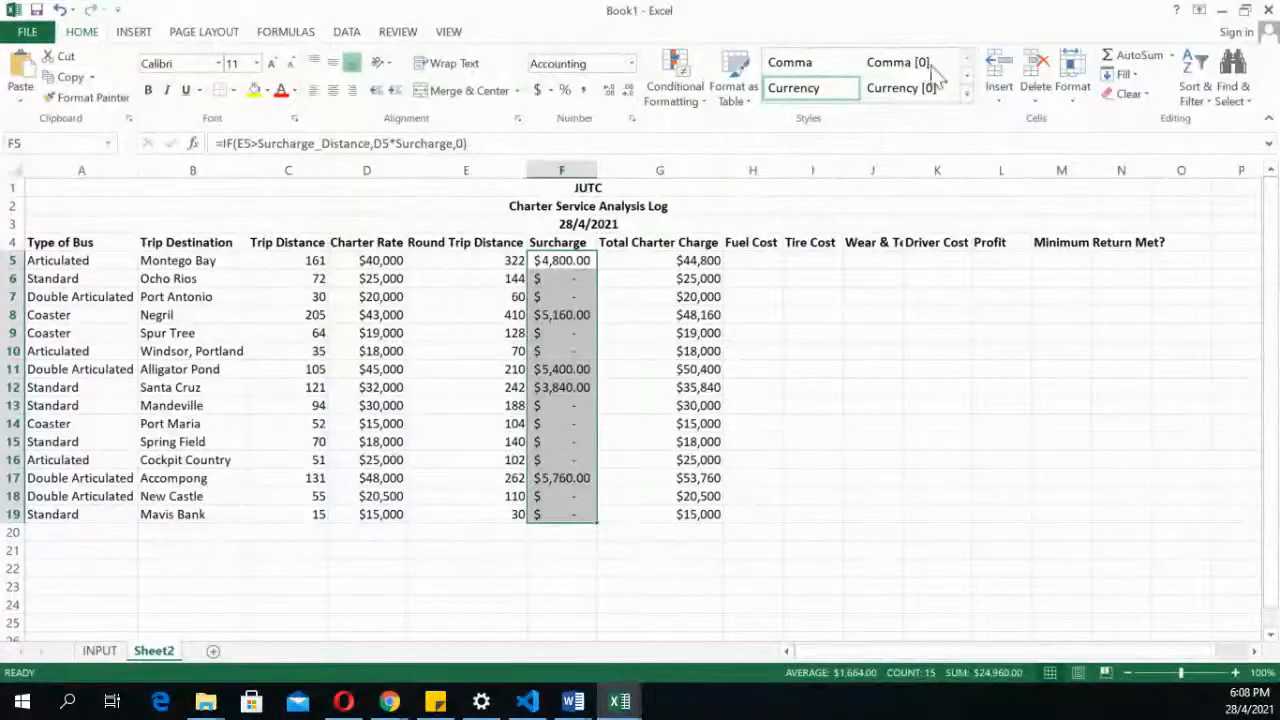
pyautogui.click(850, 92)
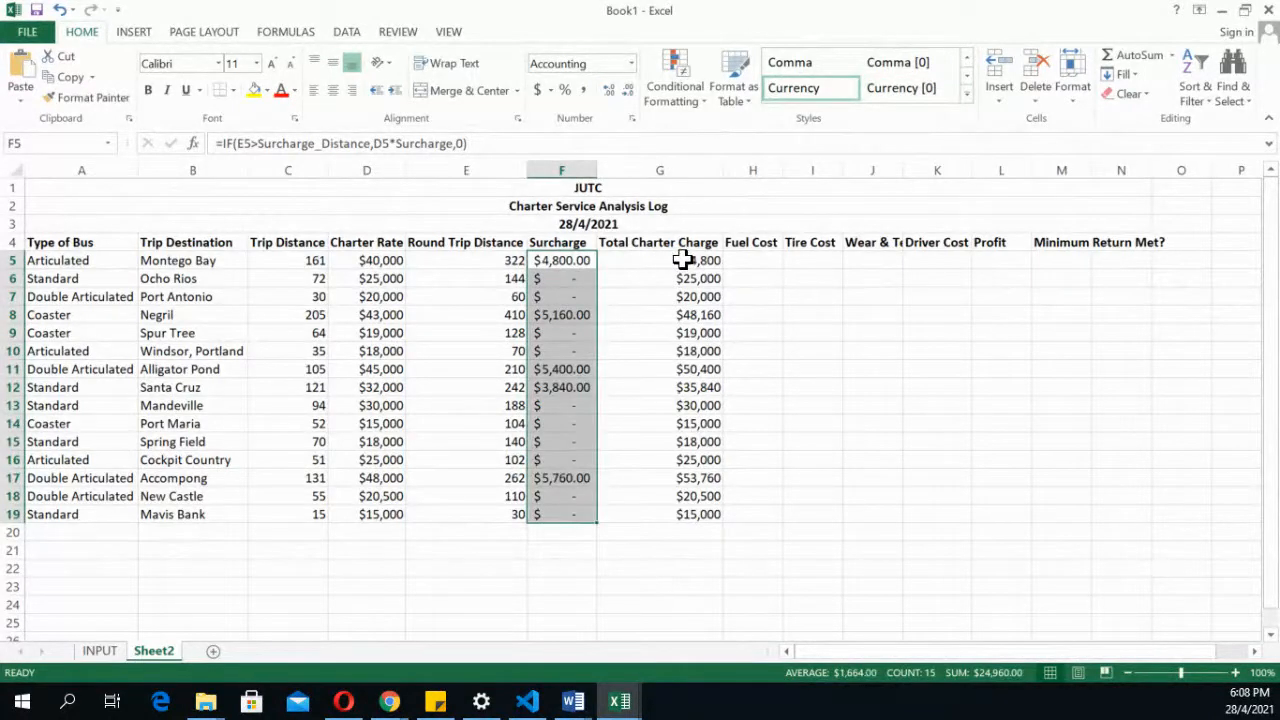
pyautogui.click(682, 260)
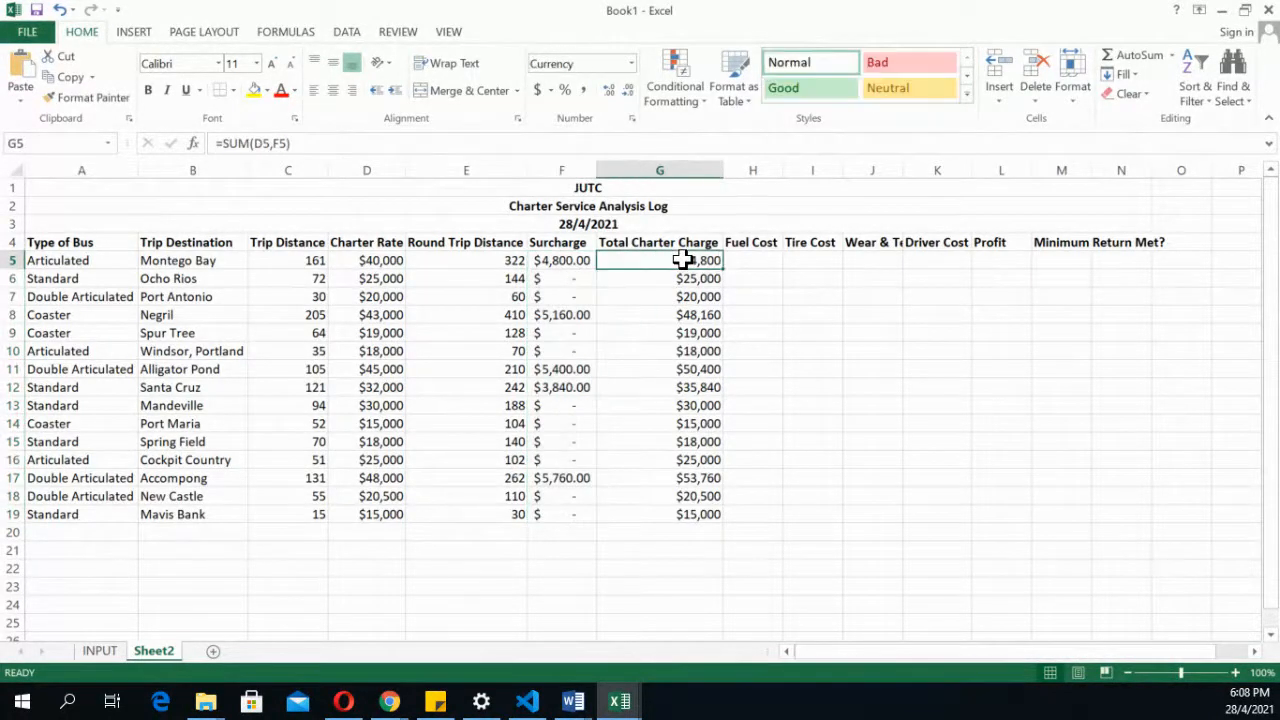
# With Fuel Cost cell H5 selected, look up the Fuel Cost formula in the second Word exam document and return to the Book1 workbook in Excel
pyautogui.click(750, 260)
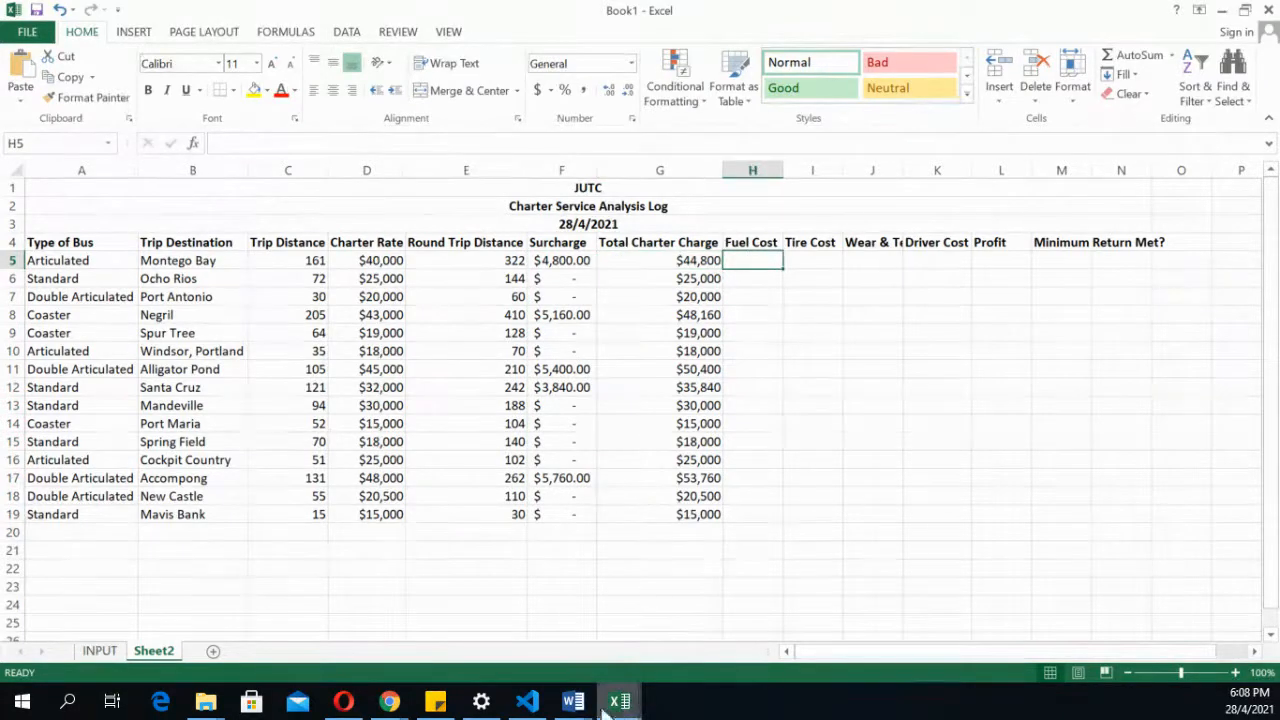
pyautogui.moveTo(572, 700)
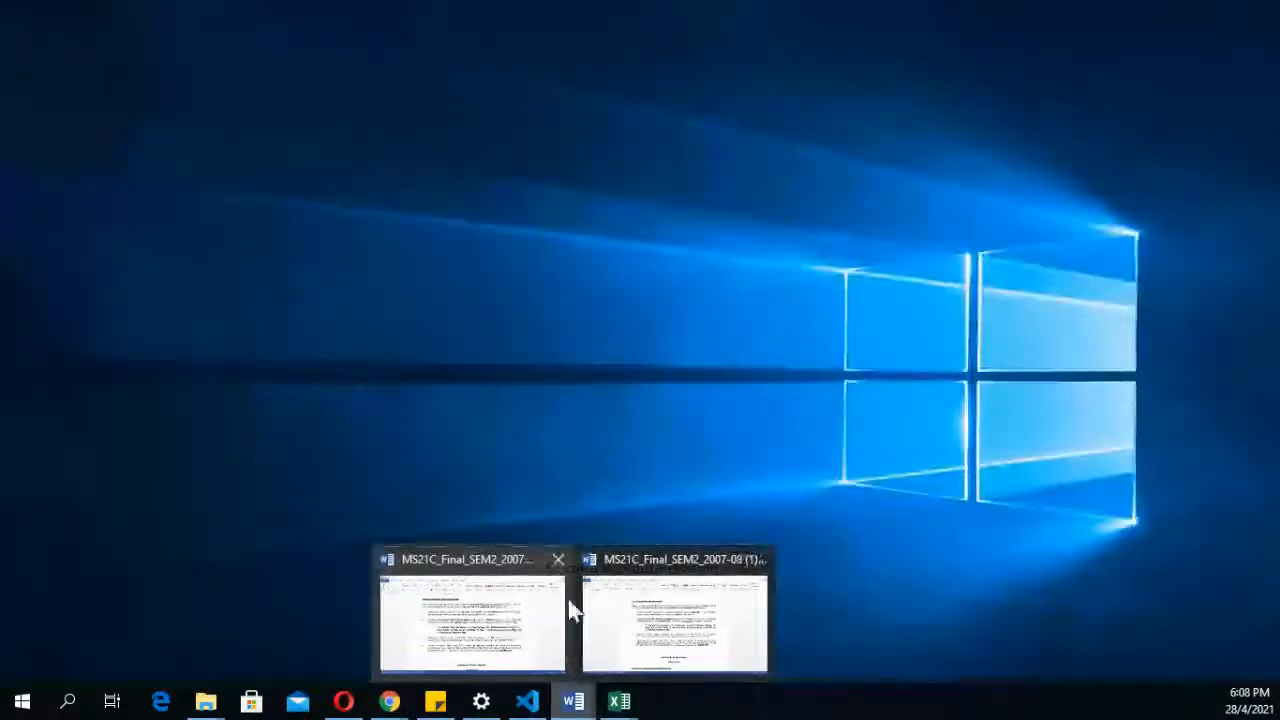
pyautogui.moveTo(650, 600)
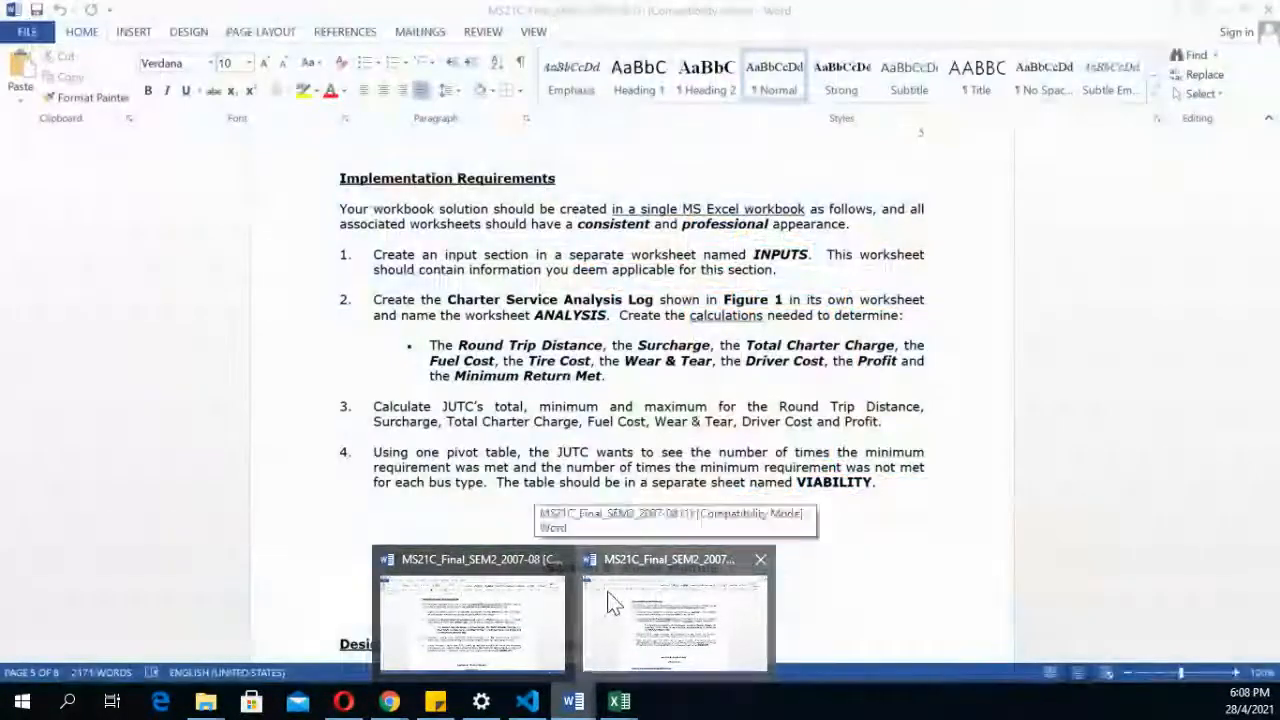
pyautogui.click(613, 603)
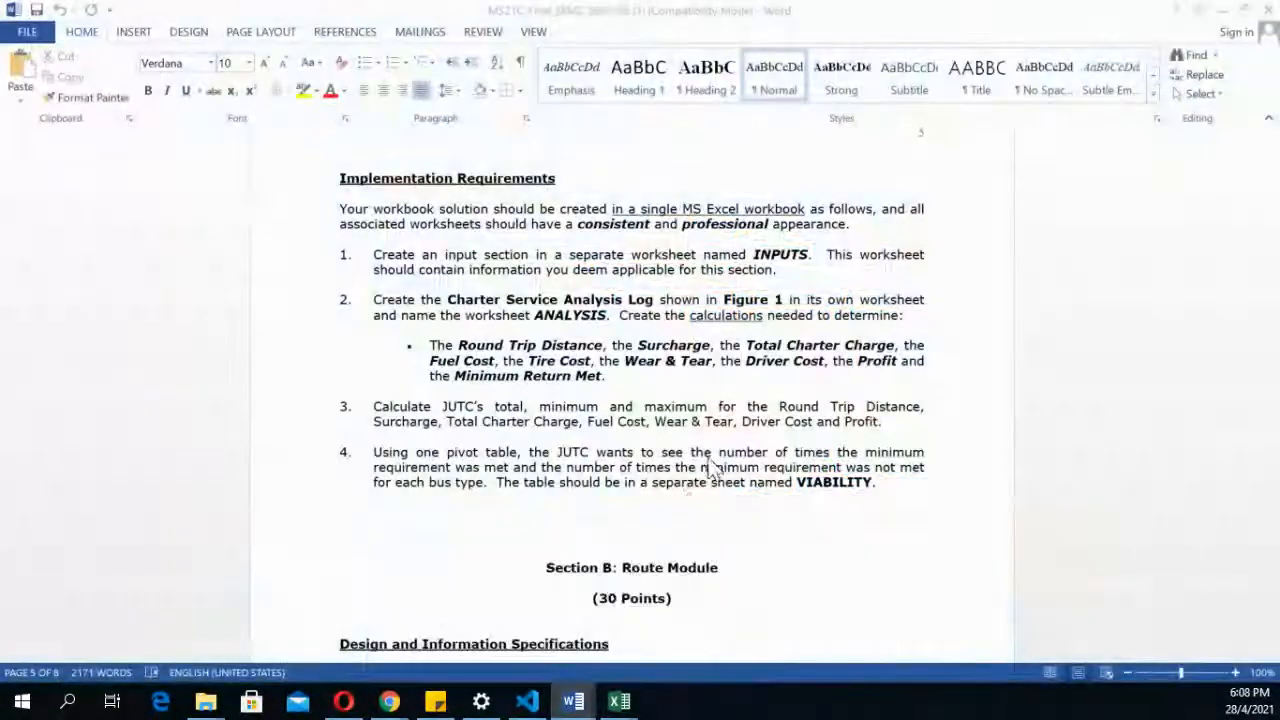
pyautogui.scroll(10, 714, 457)
pyautogui.scroll(10, 713, 457)
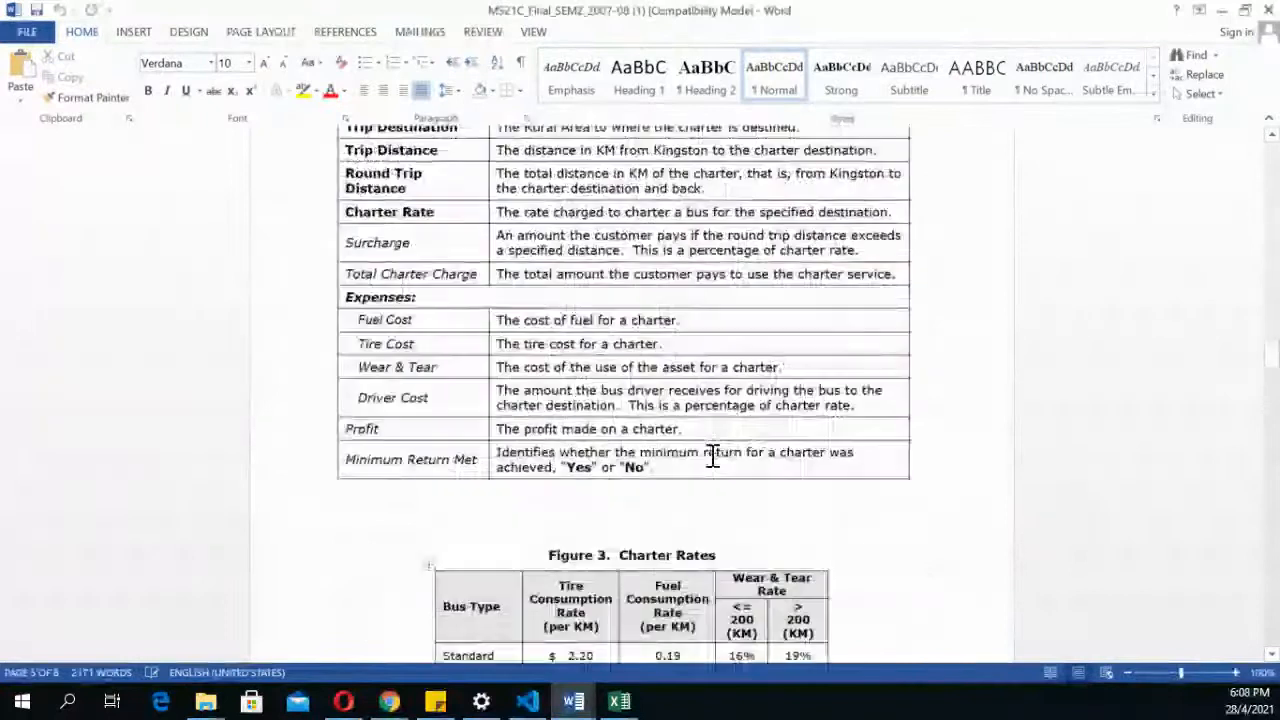
pyautogui.scroll(18, 713, 457)
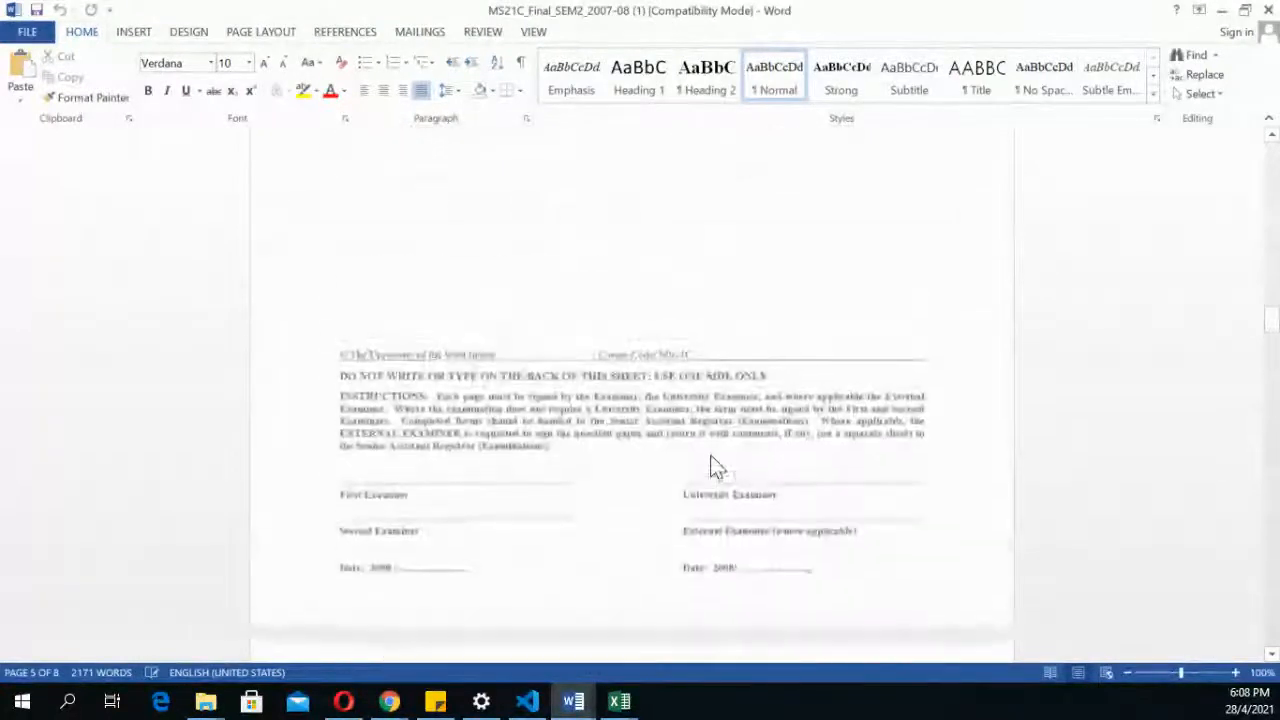
pyautogui.scroll(6, 713, 457)
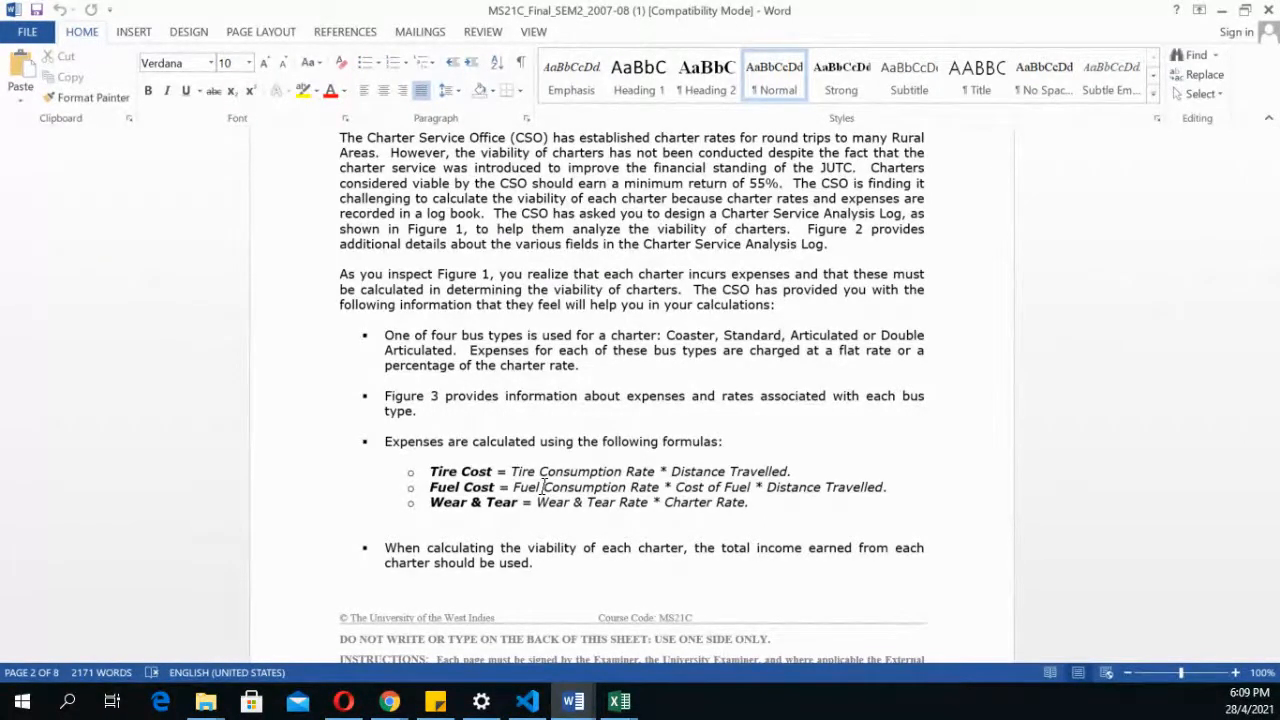
pyautogui.click(619, 701)
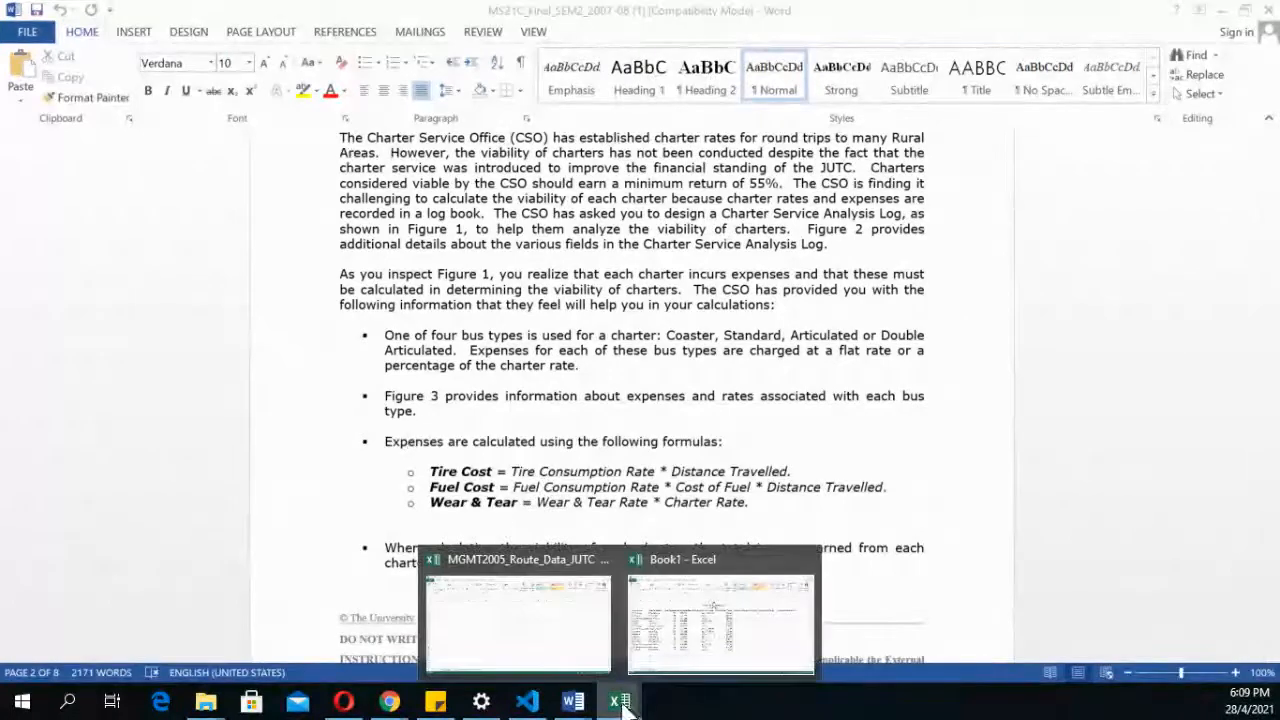
pyautogui.click(714, 626)
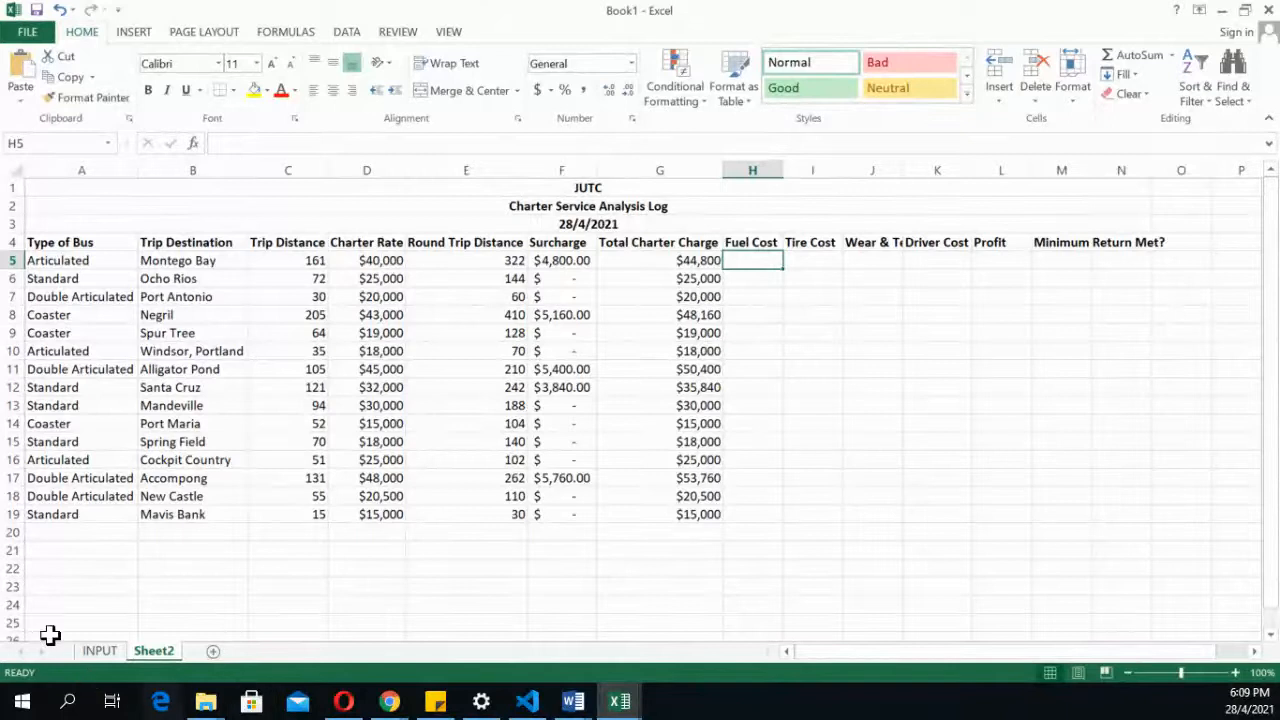
# Review the charterRates table in A9:E12 of the INPUT sheet and return to Sheet2
pyautogui.click(101, 652)
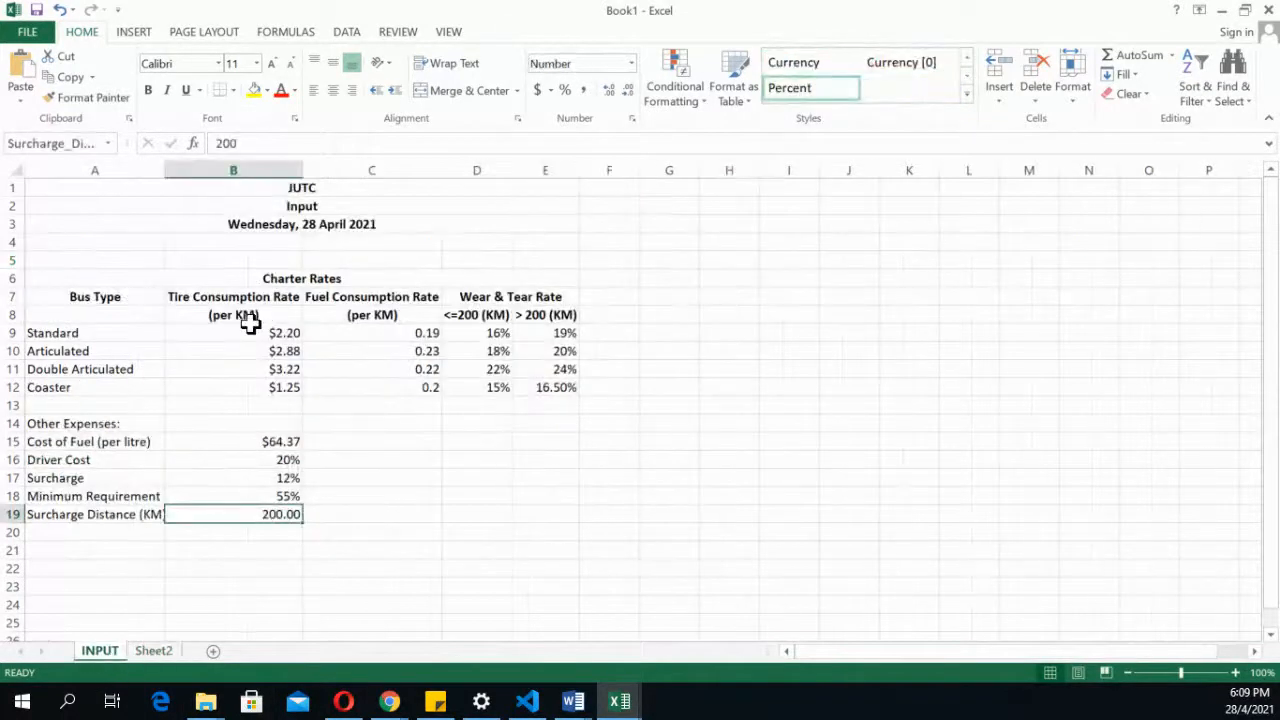
pyautogui.moveTo(82, 340); pyautogui.dragTo(552, 390)
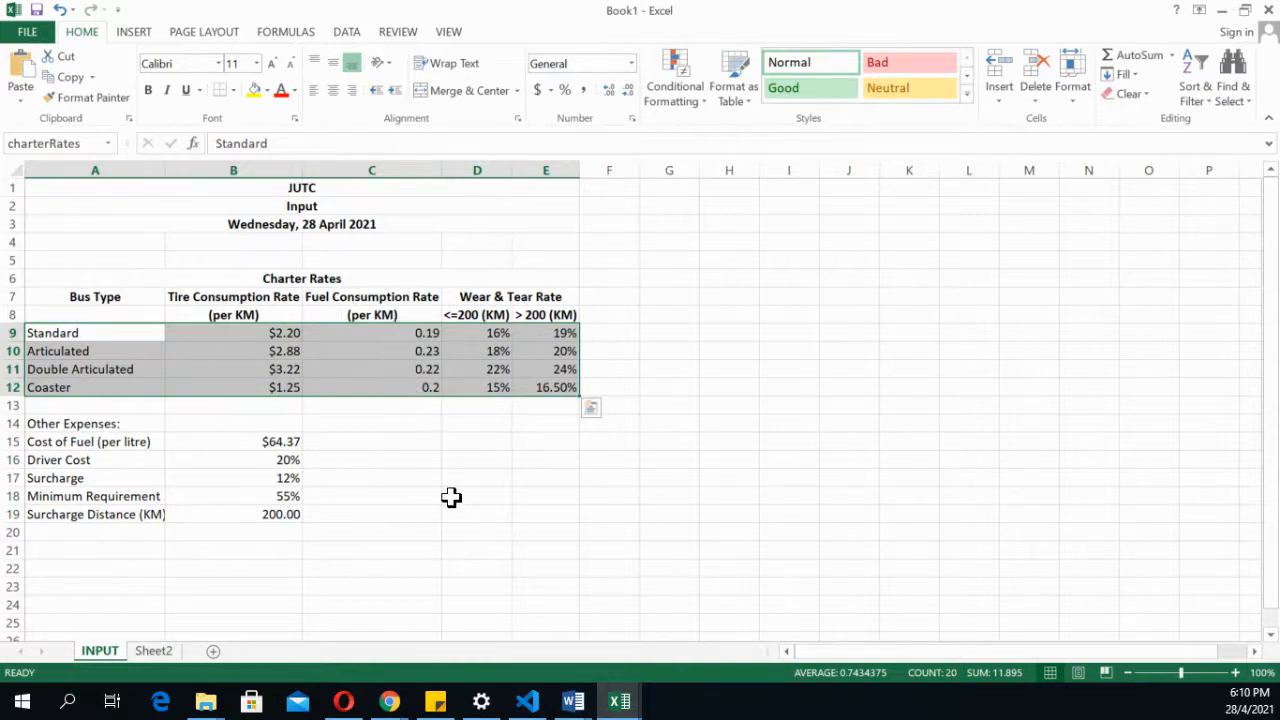
pyautogui.click(153, 651)
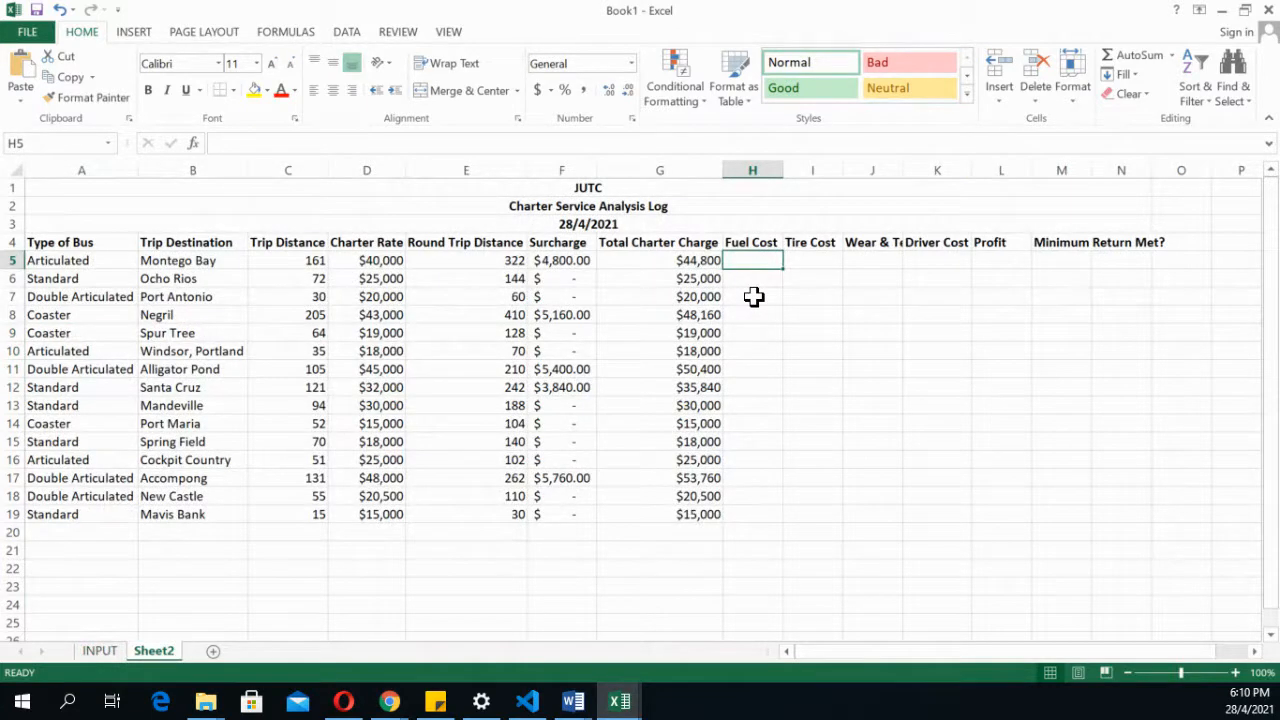
# Look up the fuel consumption rate in Fuel Cost cell H5 with =VLOOKUP(A5,charterRates,3,FALSE) and fill it down to H19
pyautogui.write('=')
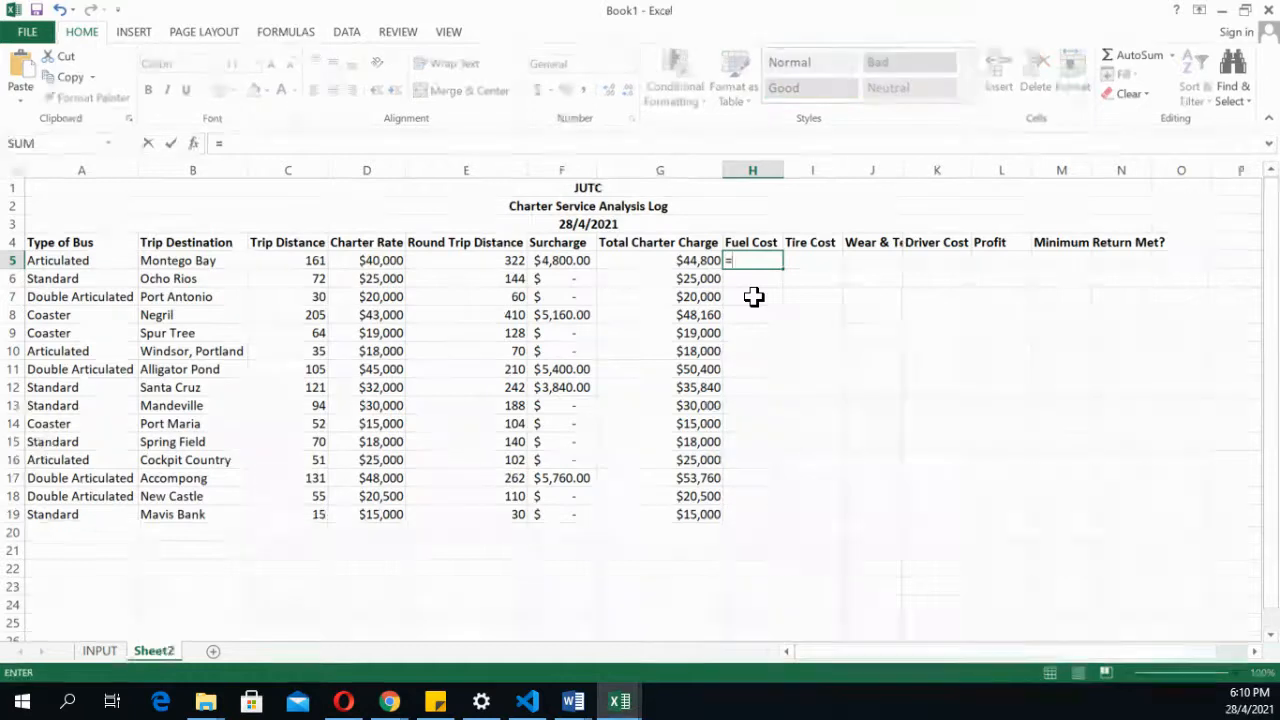
pyautogui.write('vl')
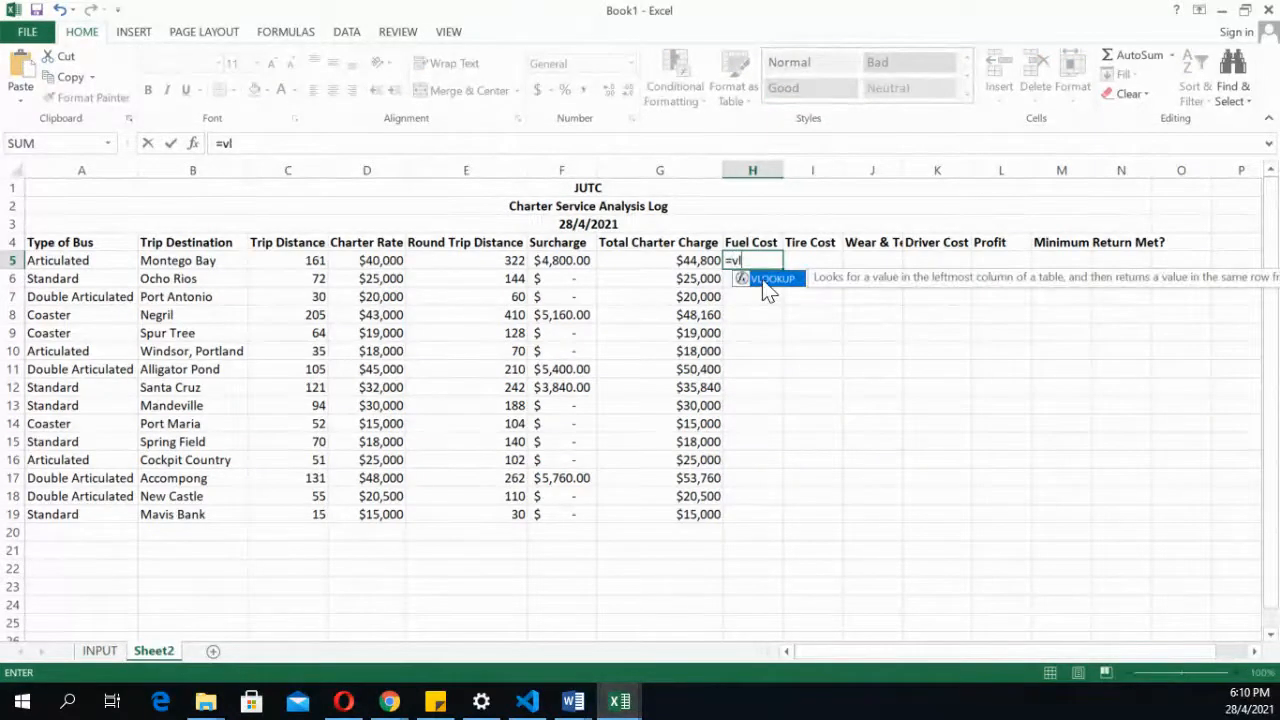
pyautogui.doubleClick(770, 279)
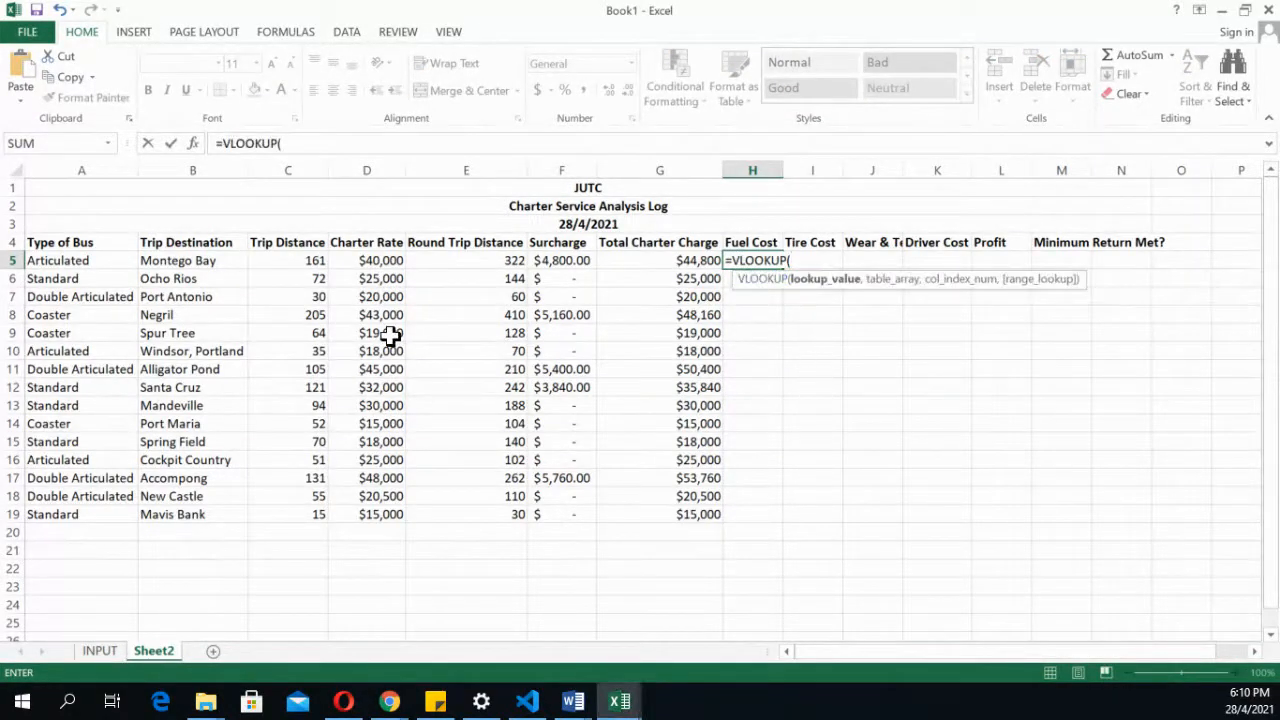
pyautogui.click(68, 260)
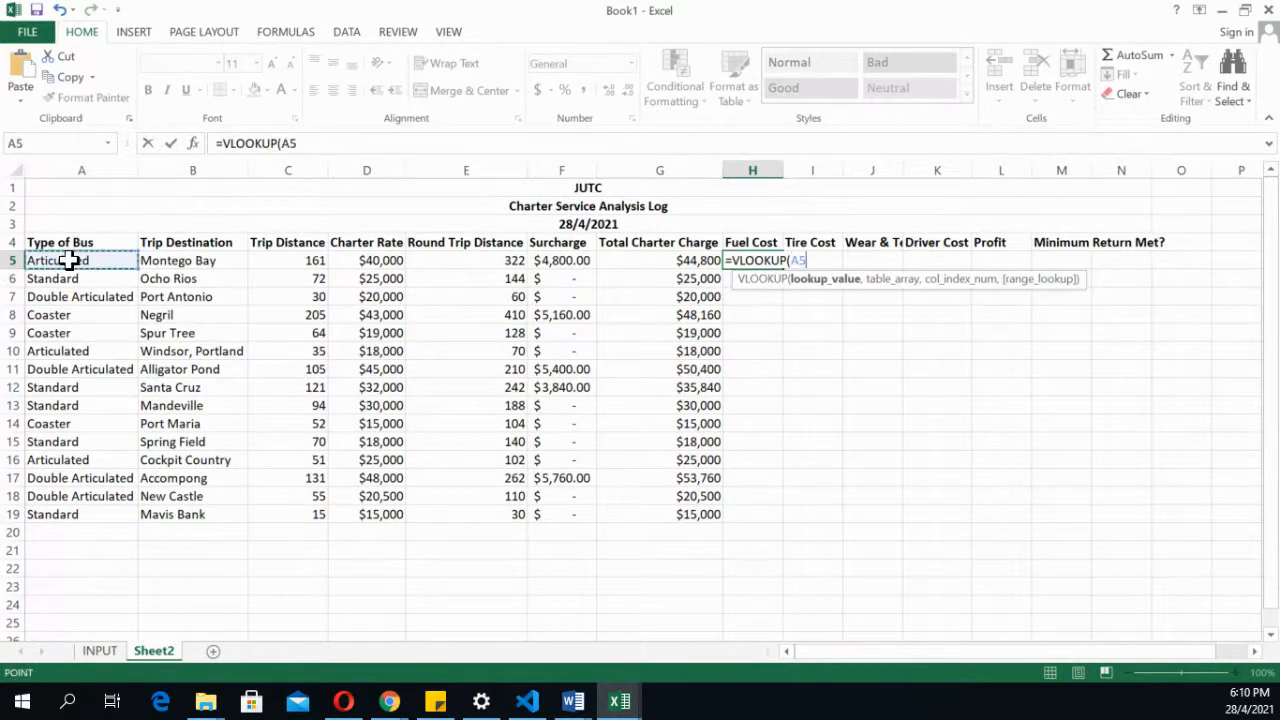
pyautogui.write(',')
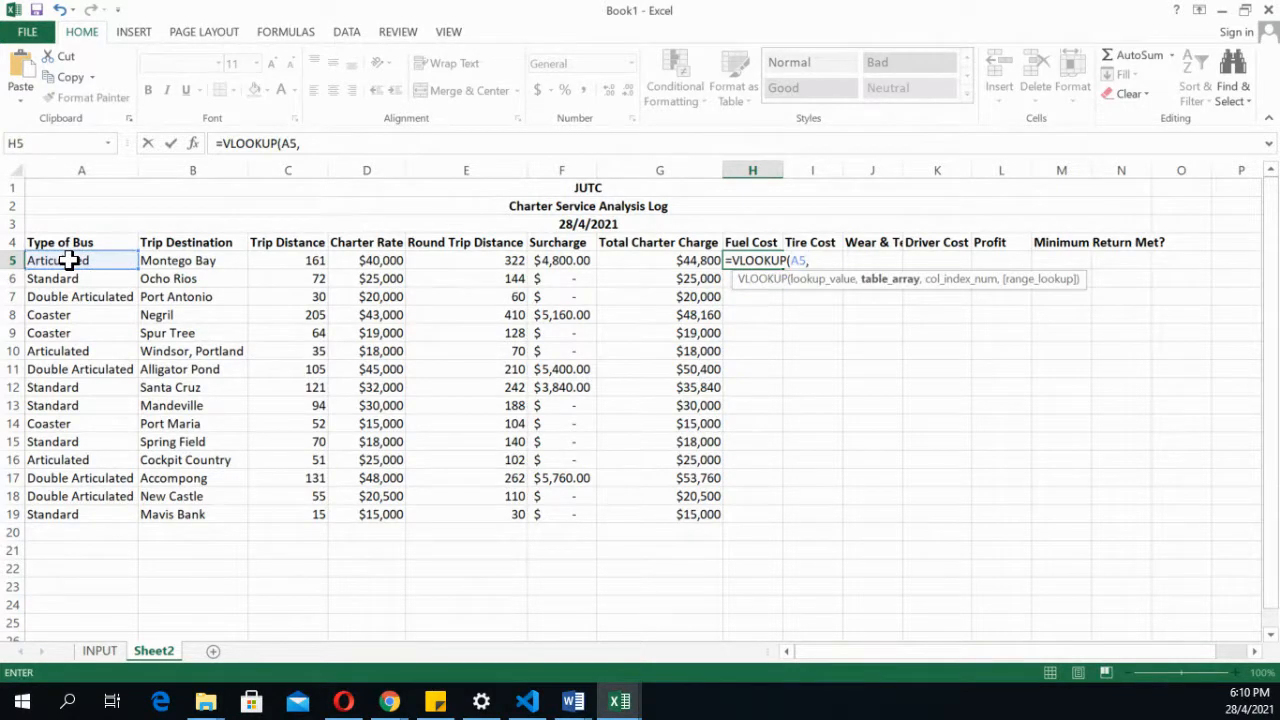
pyautogui.write('cha')
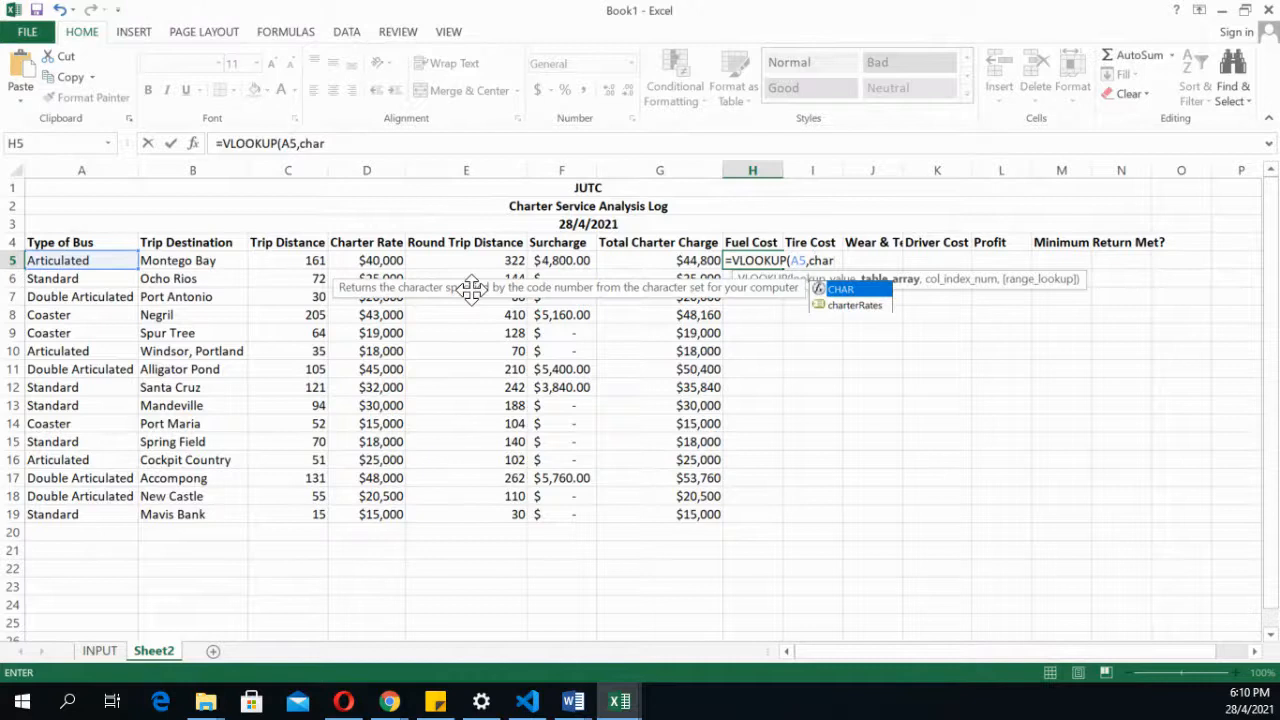
pyautogui.write('r')
pyautogui.doubleClick(855, 305)
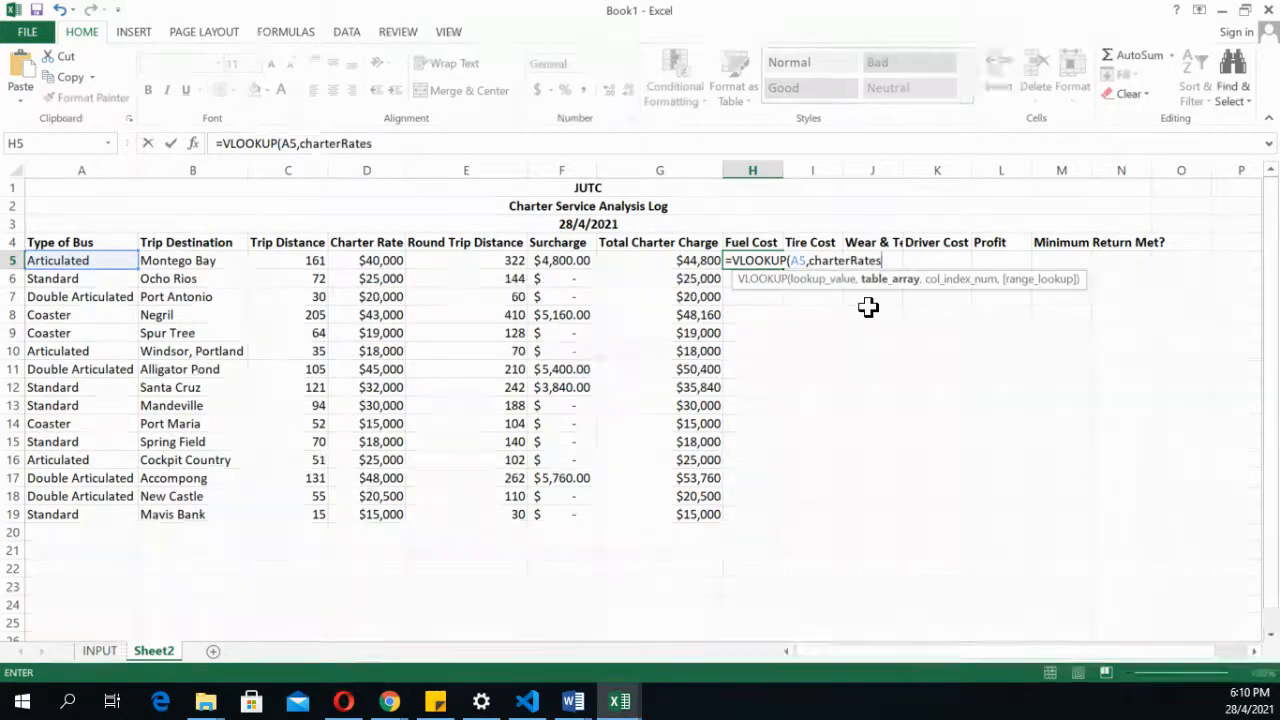
pyautogui.write(',')
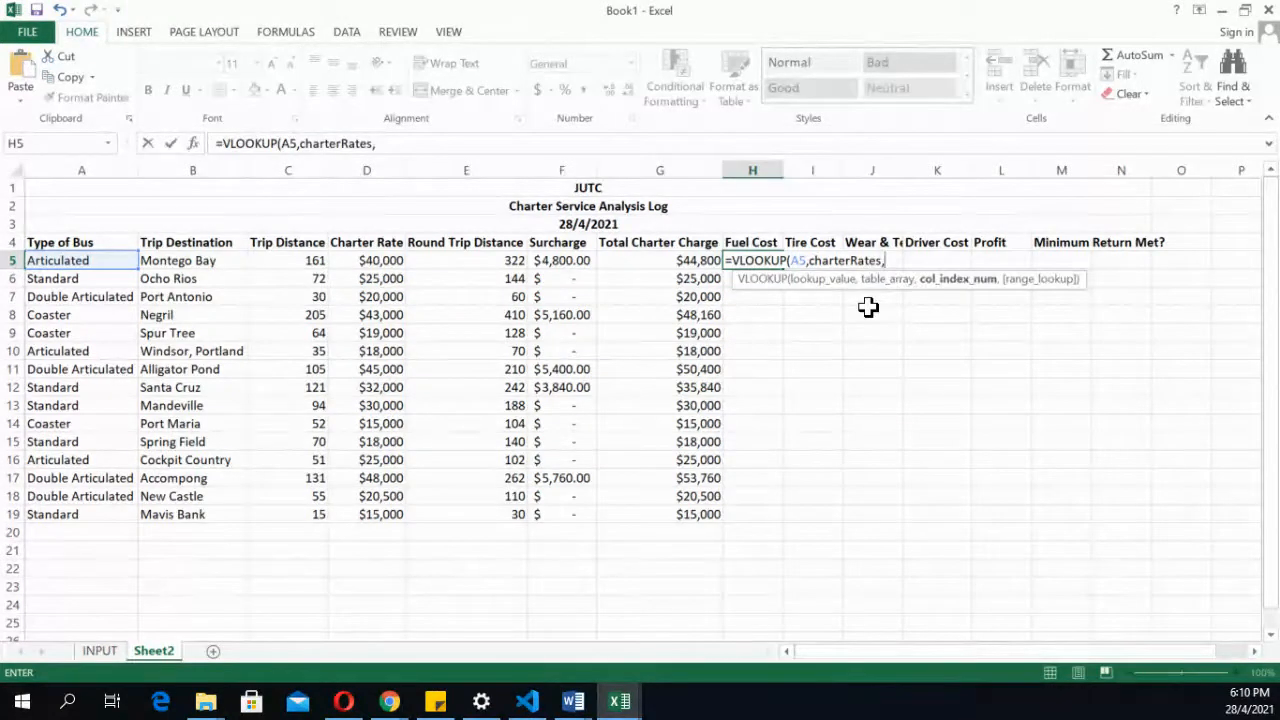
pyautogui.write('3,')
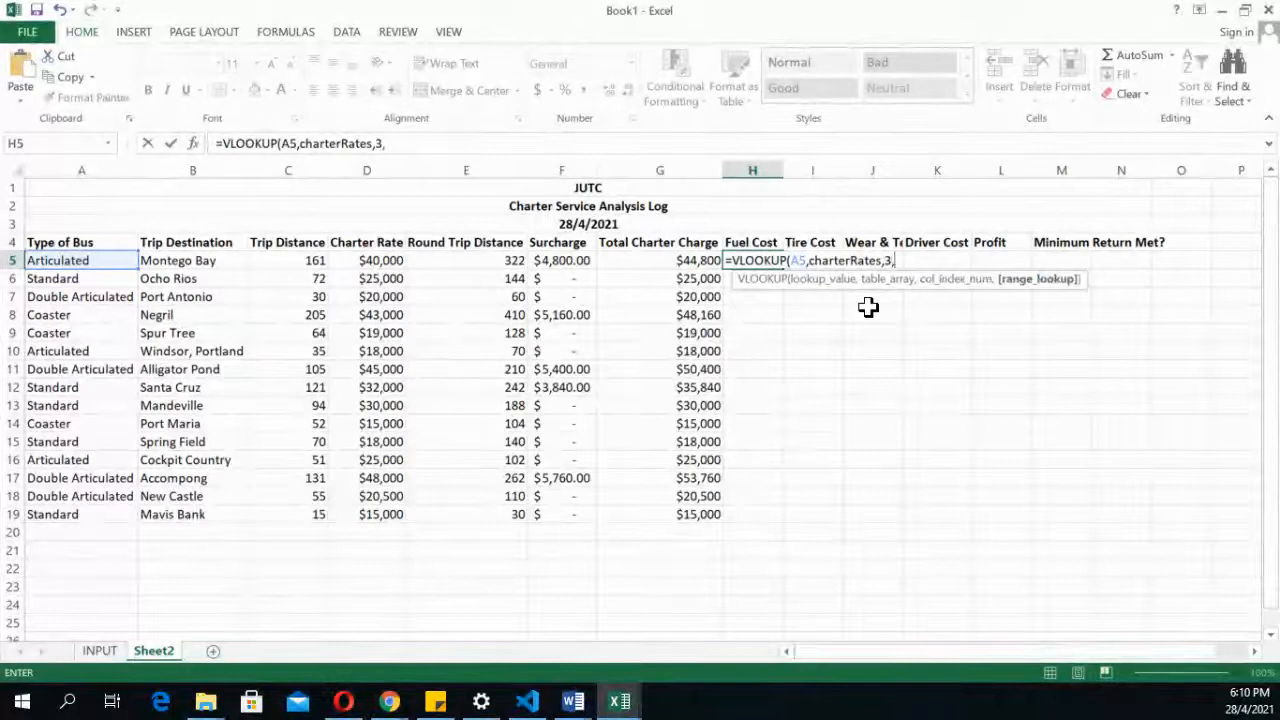
pyautogui.doubleClick(978, 307)
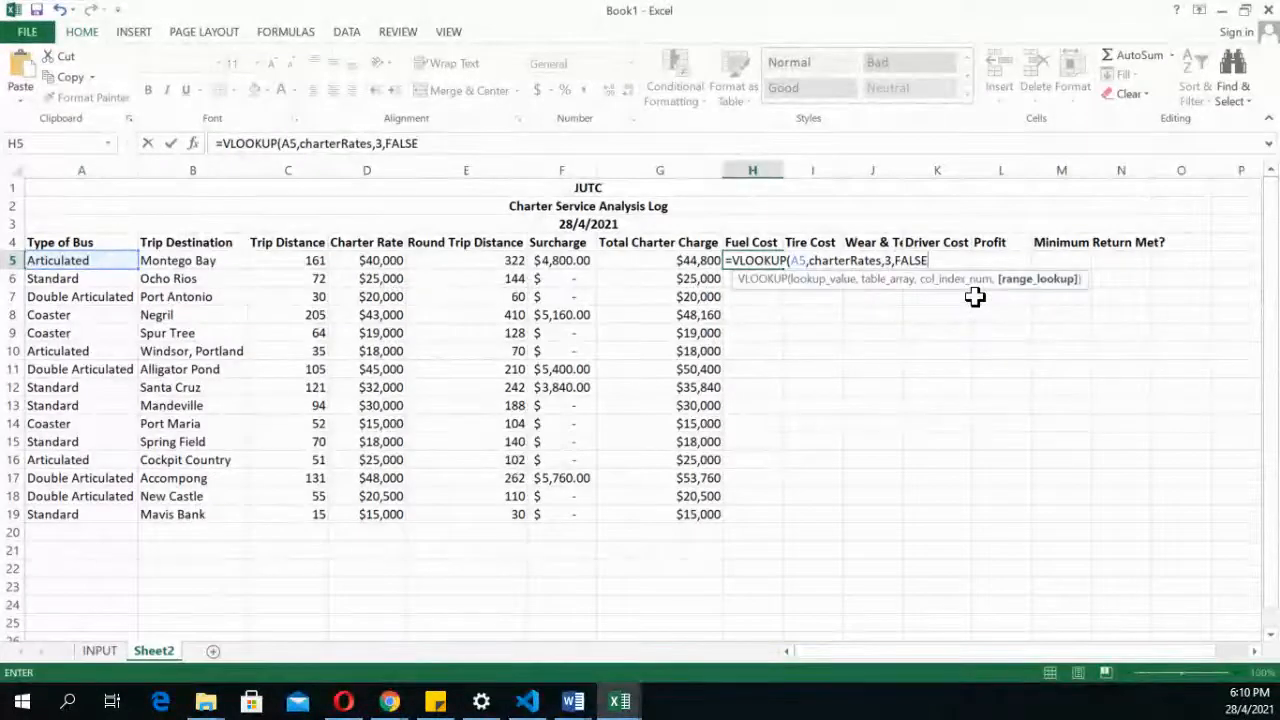
pyautogui.write(')')
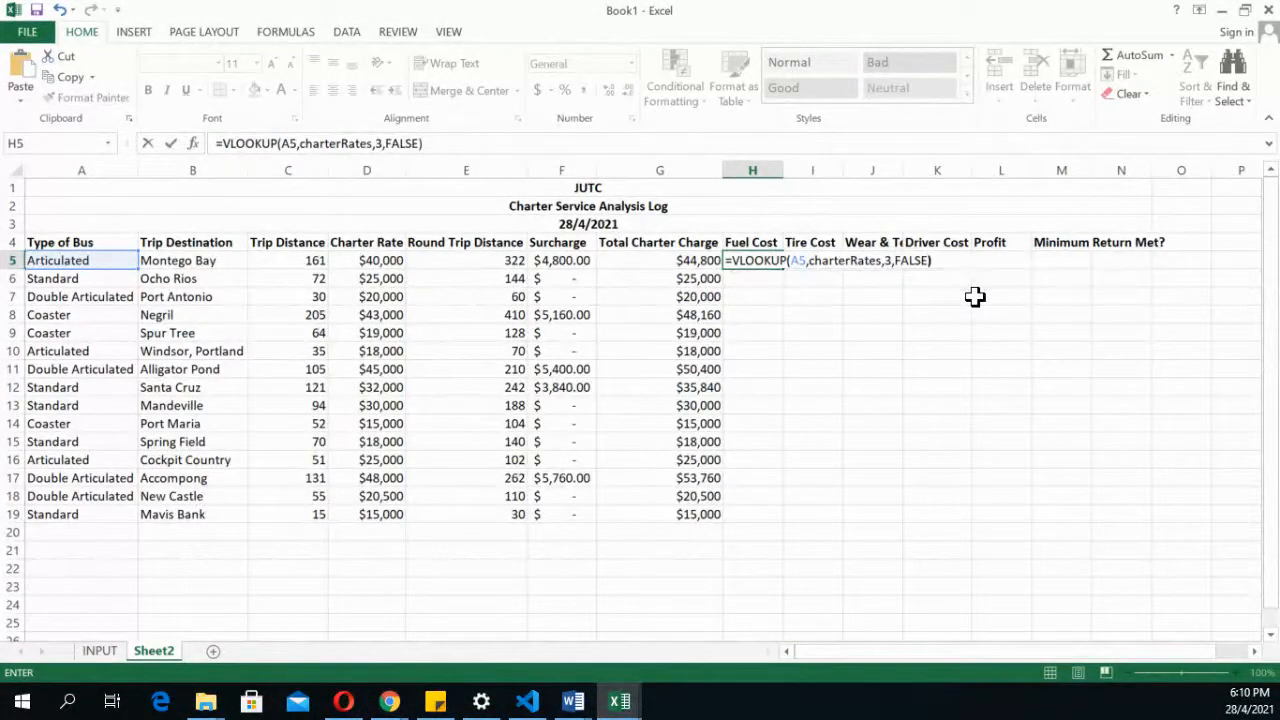
pyautogui.press('Return')
pyautogui.click(752, 262)
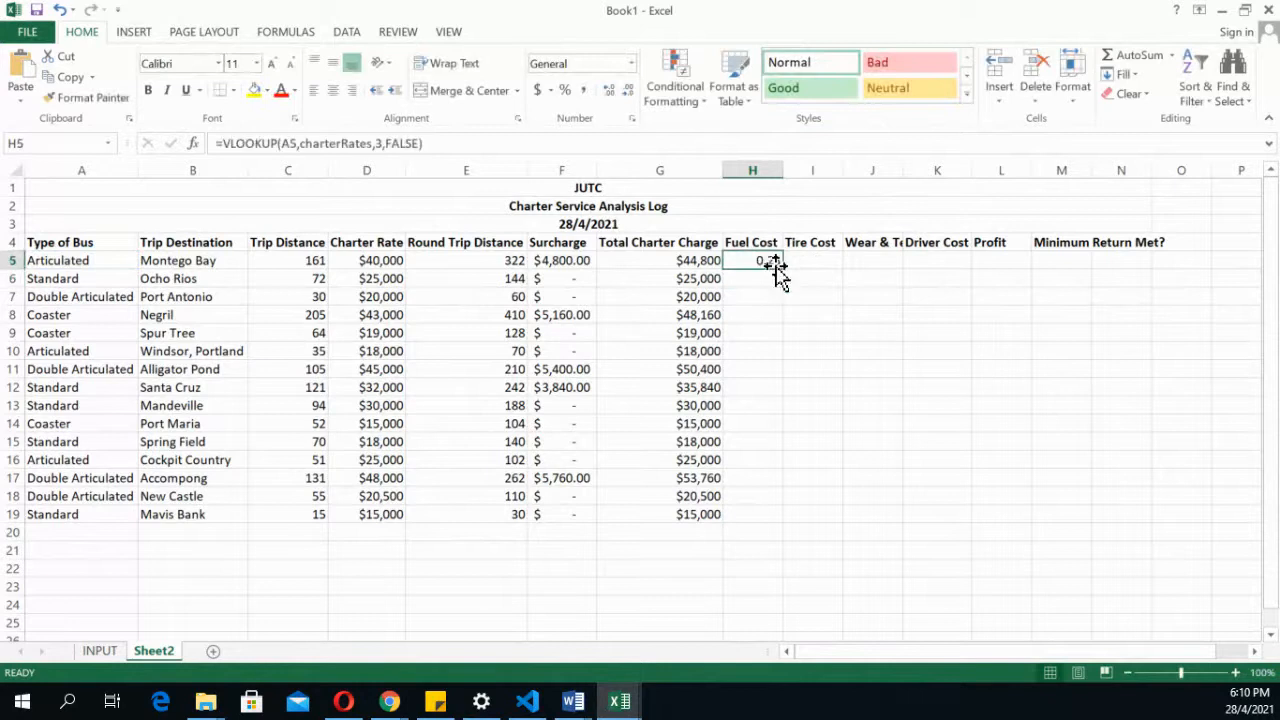
pyautogui.doubleClick(783, 269)
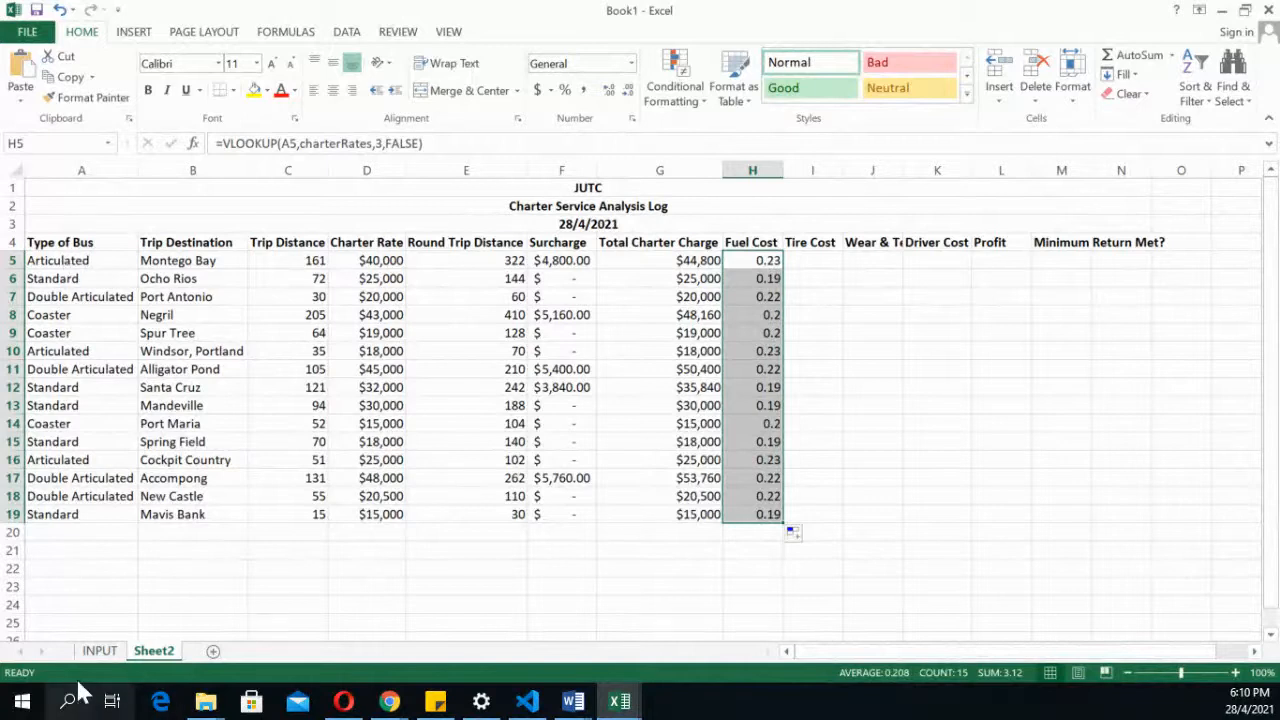
# Check the looked-up rates against the Articulated fuel consumption rate in C10 of the INPUT sheet and return to Sheet2
pyautogui.click(100, 651)
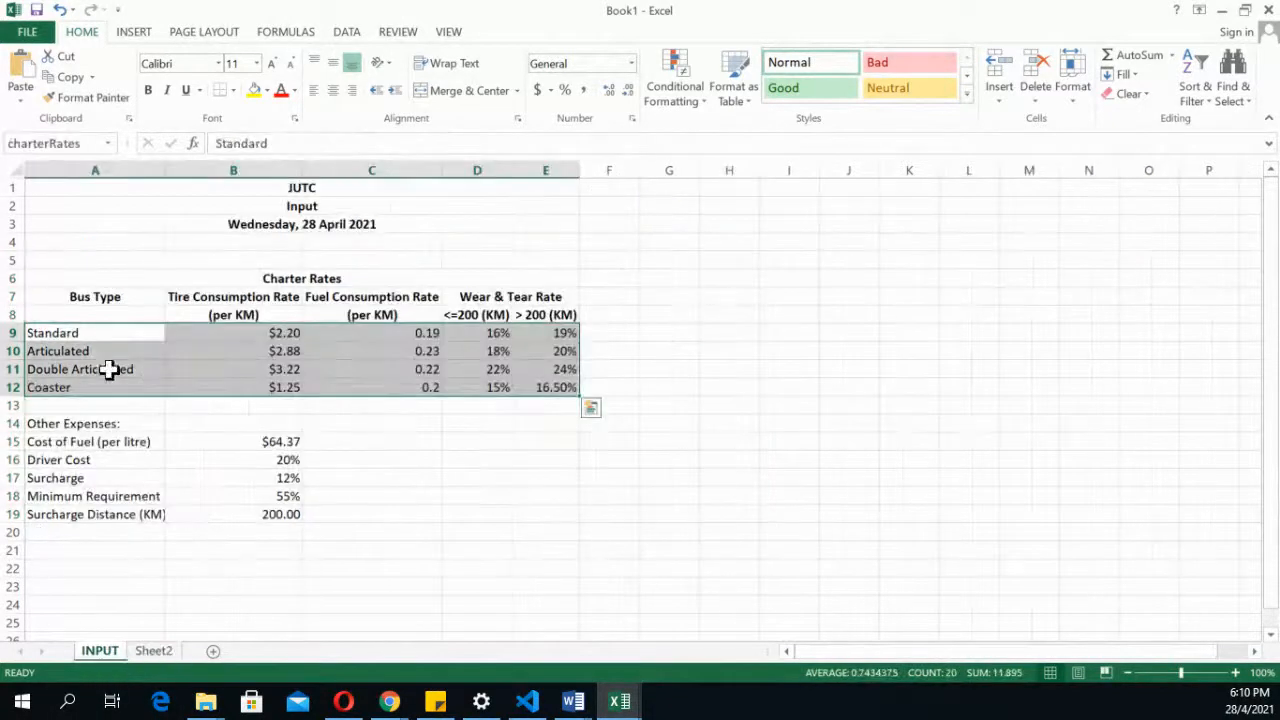
pyautogui.click(413, 354)
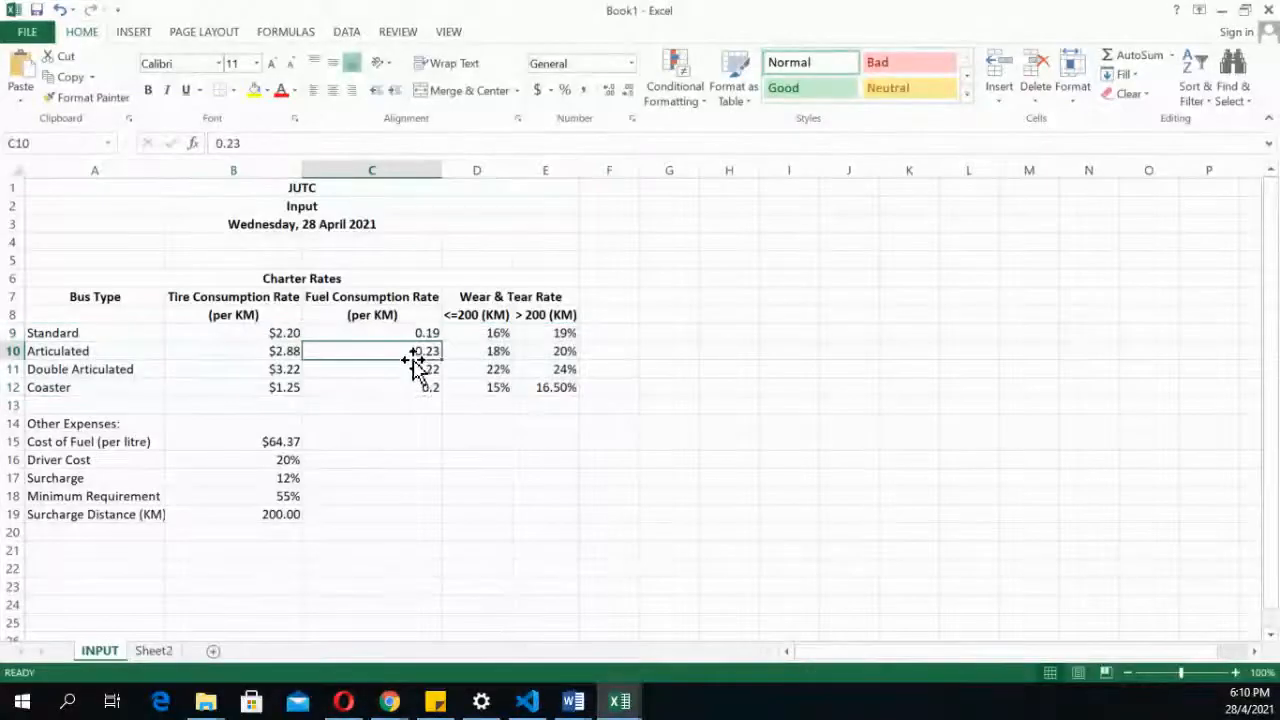
pyautogui.click(154, 651)
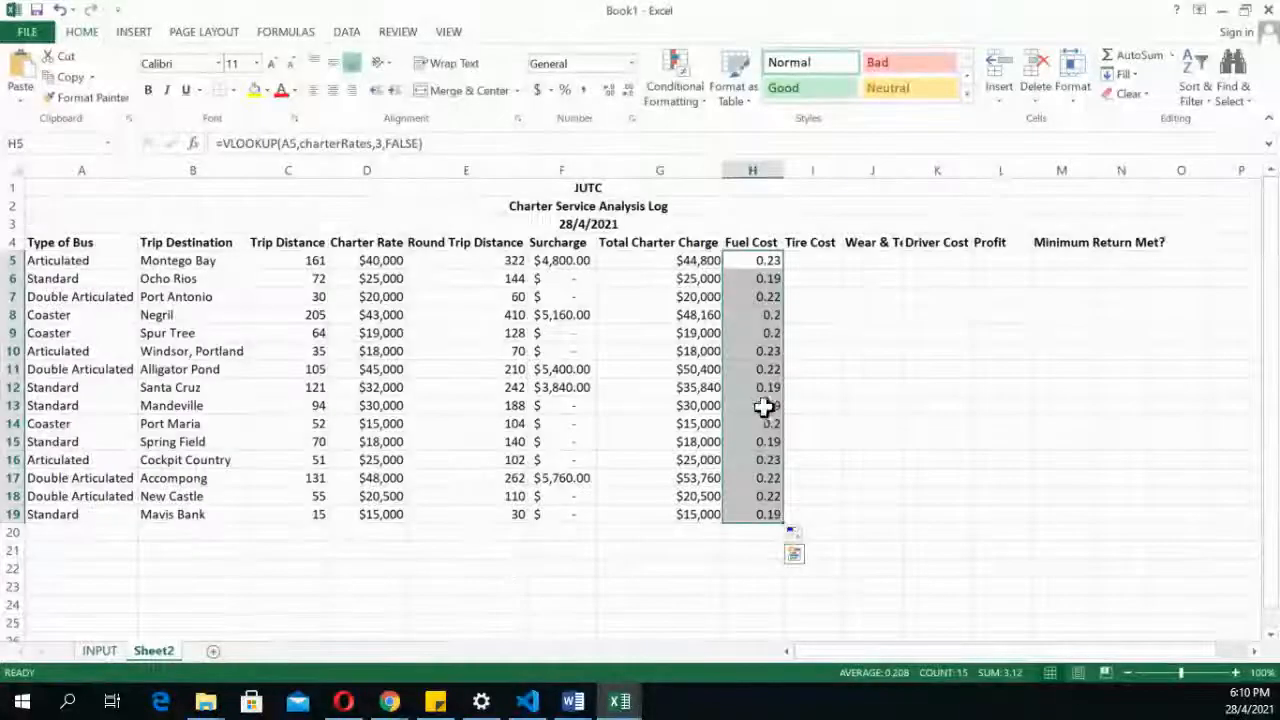
# Extend the Fuel Cost formula in H5 to =VLOOKUP(A5,charterRates,3,FALSE)*costOfFuel*E5
pyautogui.click(499, 145)
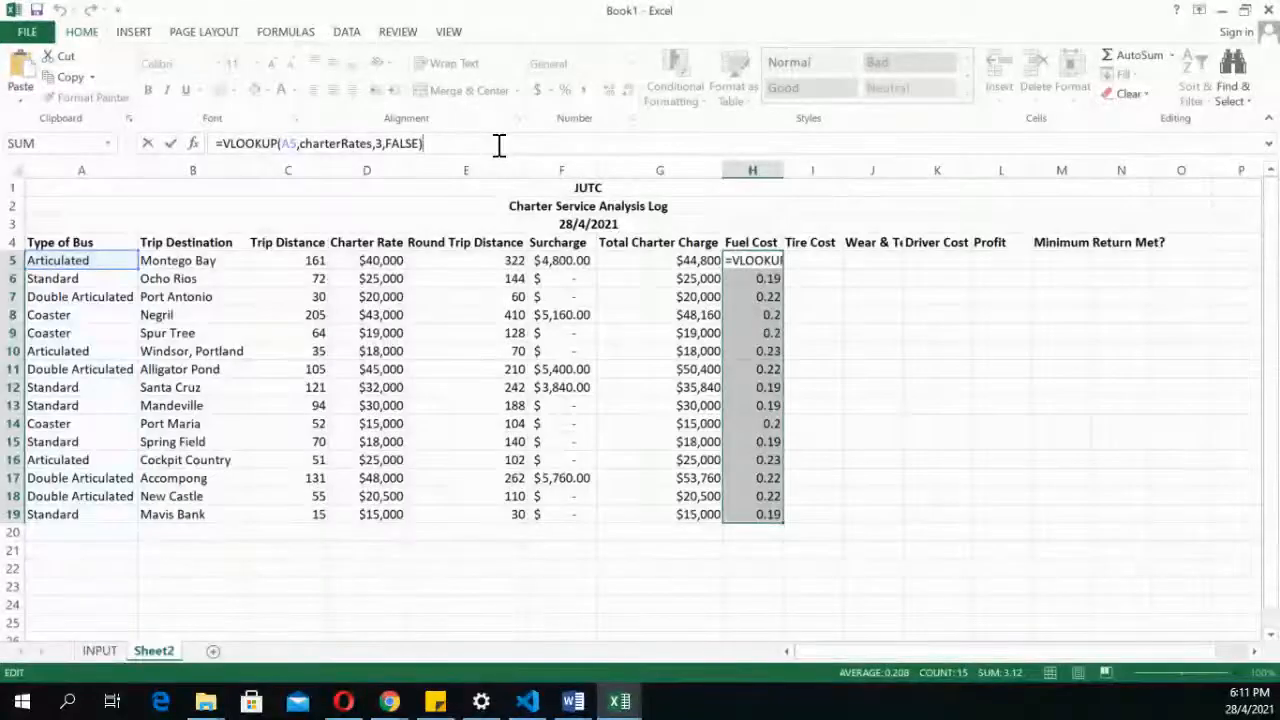
pyautogui.write('*')
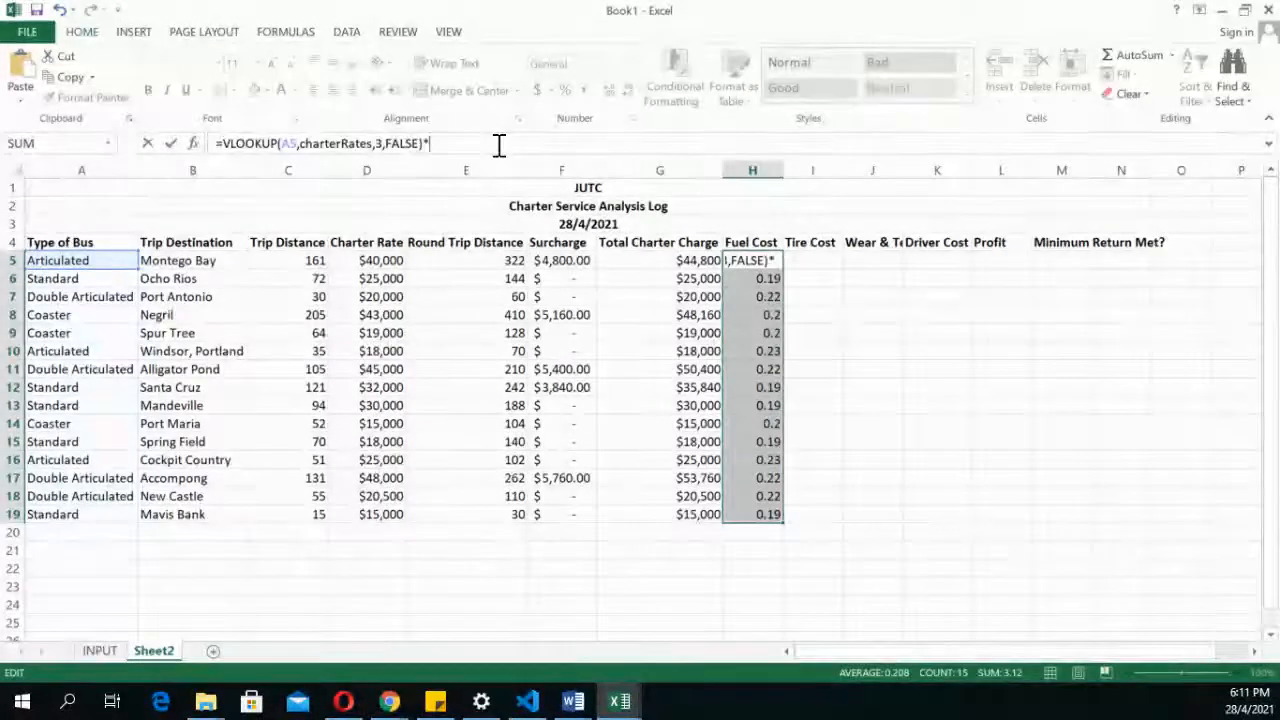
pyautogui.write('co')
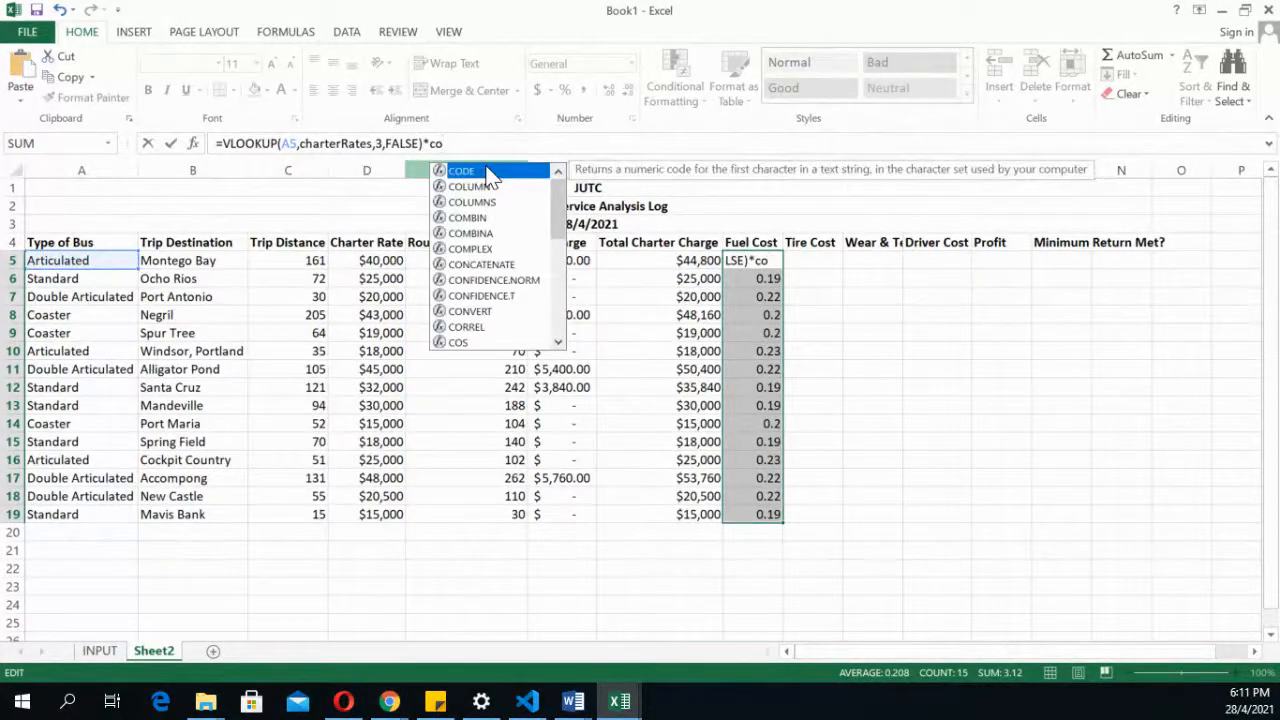
pyautogui.write('st')
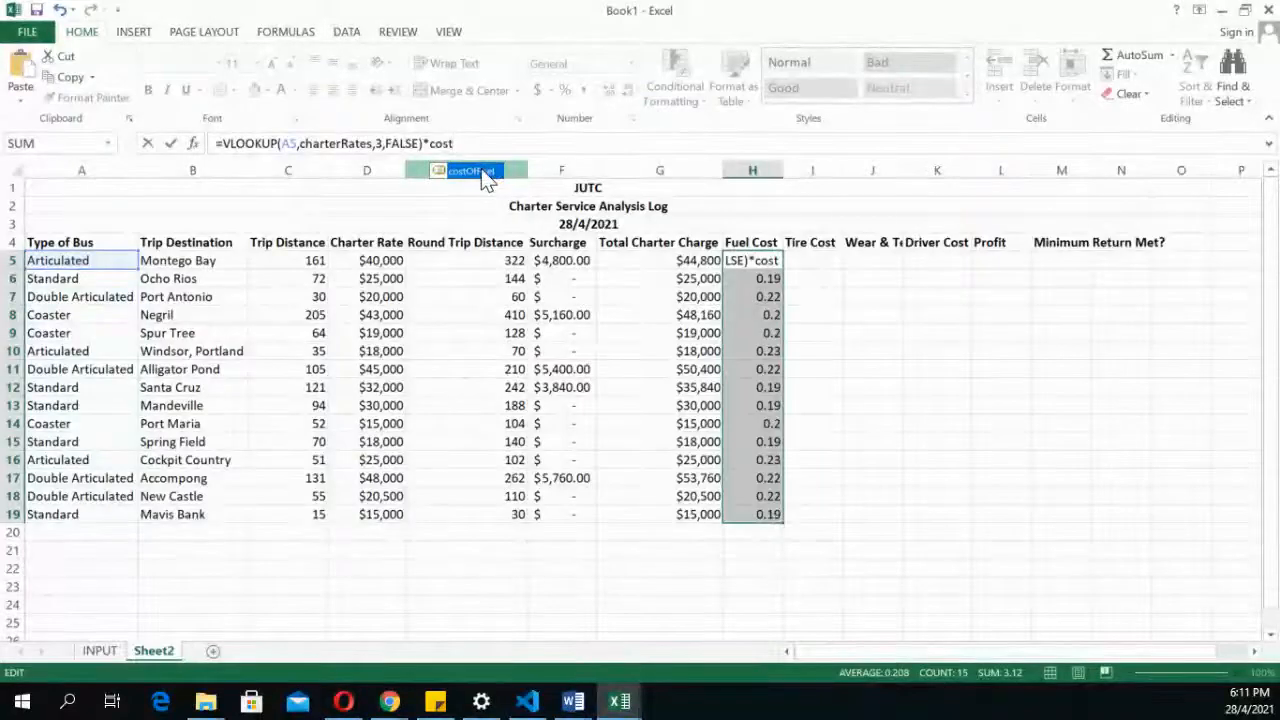
pyautogui.doubleClick(483, 175)
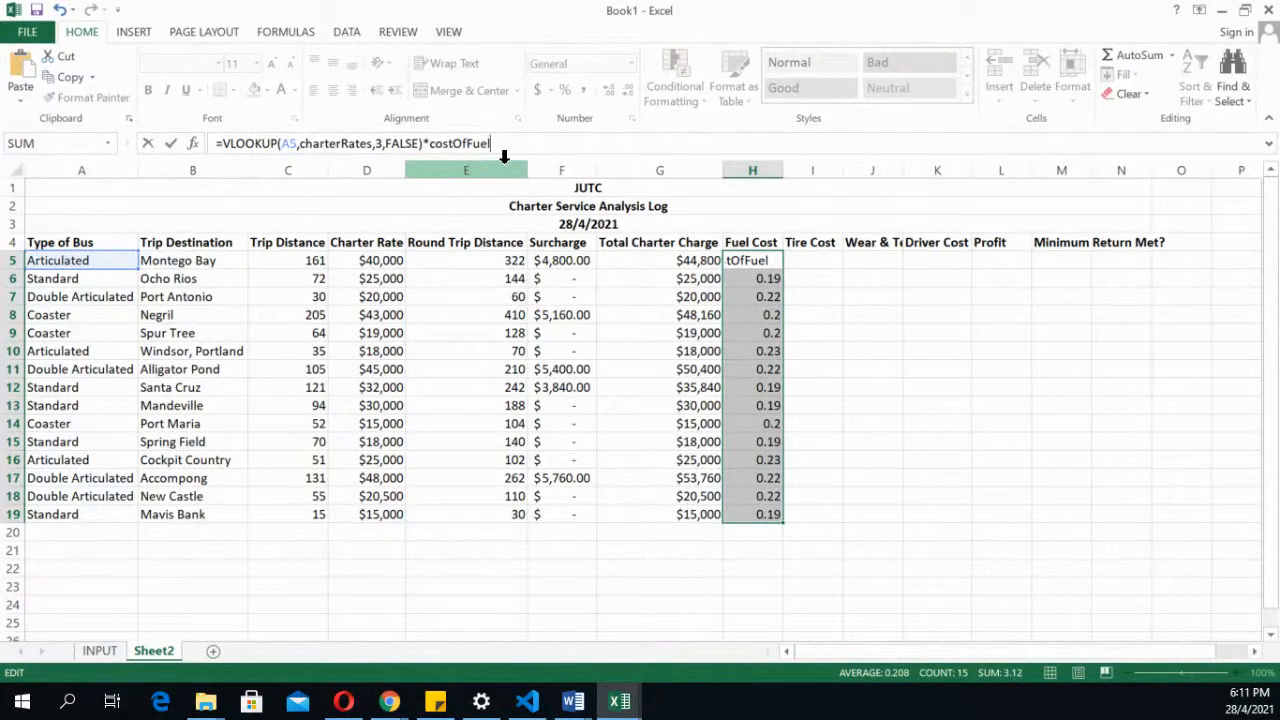
pyautogui.write('*')
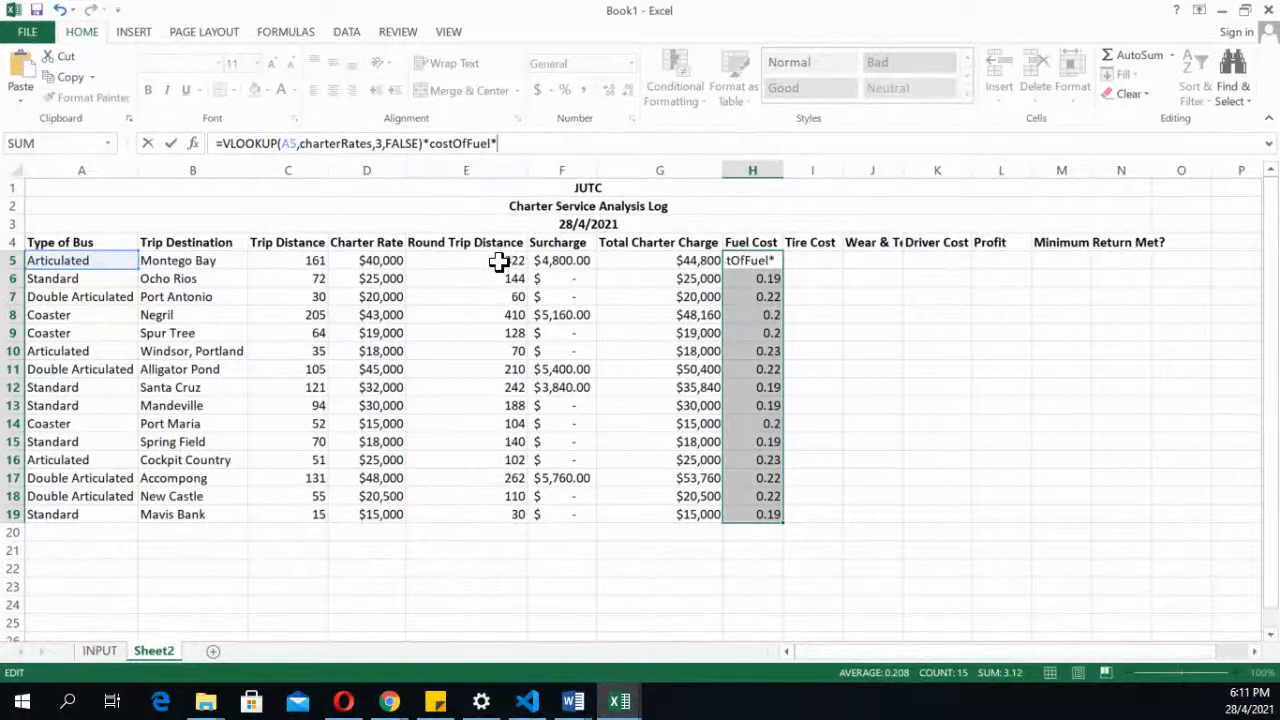
pyautogui.click(498, 261)
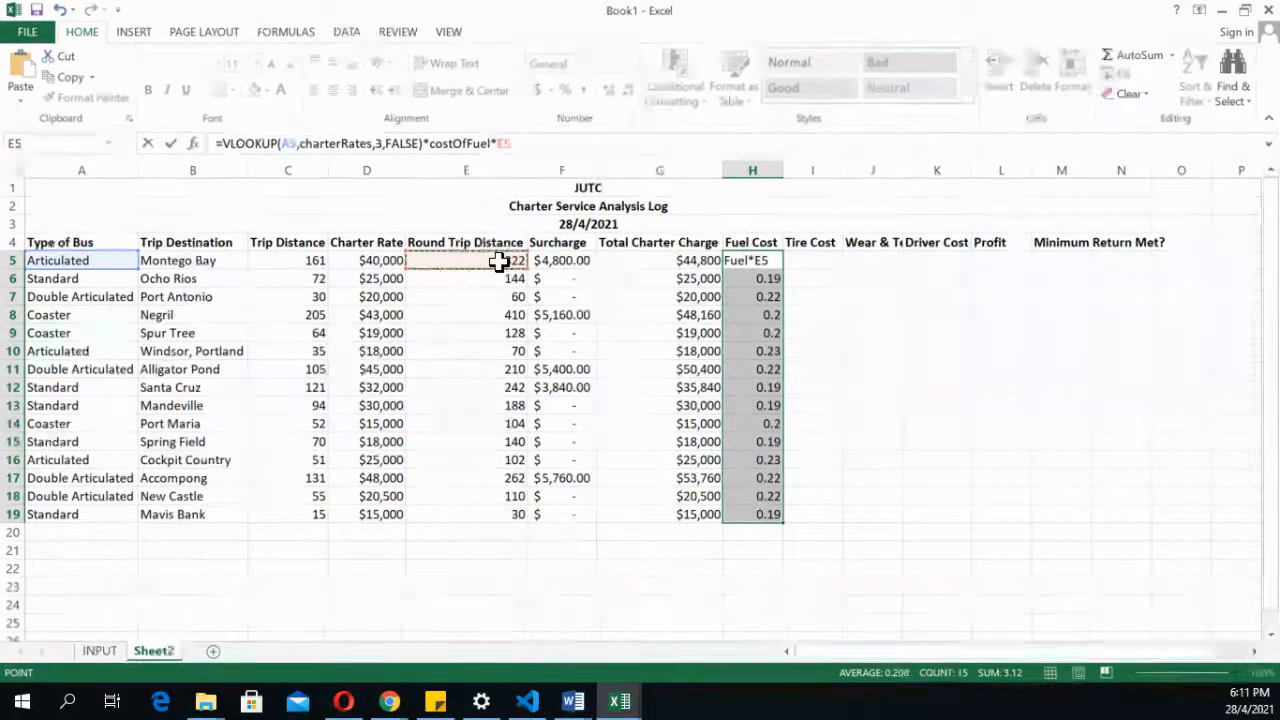
pyautogui.press('Return')
# Apply the dollar Accounting number format to H5 and fill the extended Fuel Cost formula down to H19
pyautogui.click(740, 261)
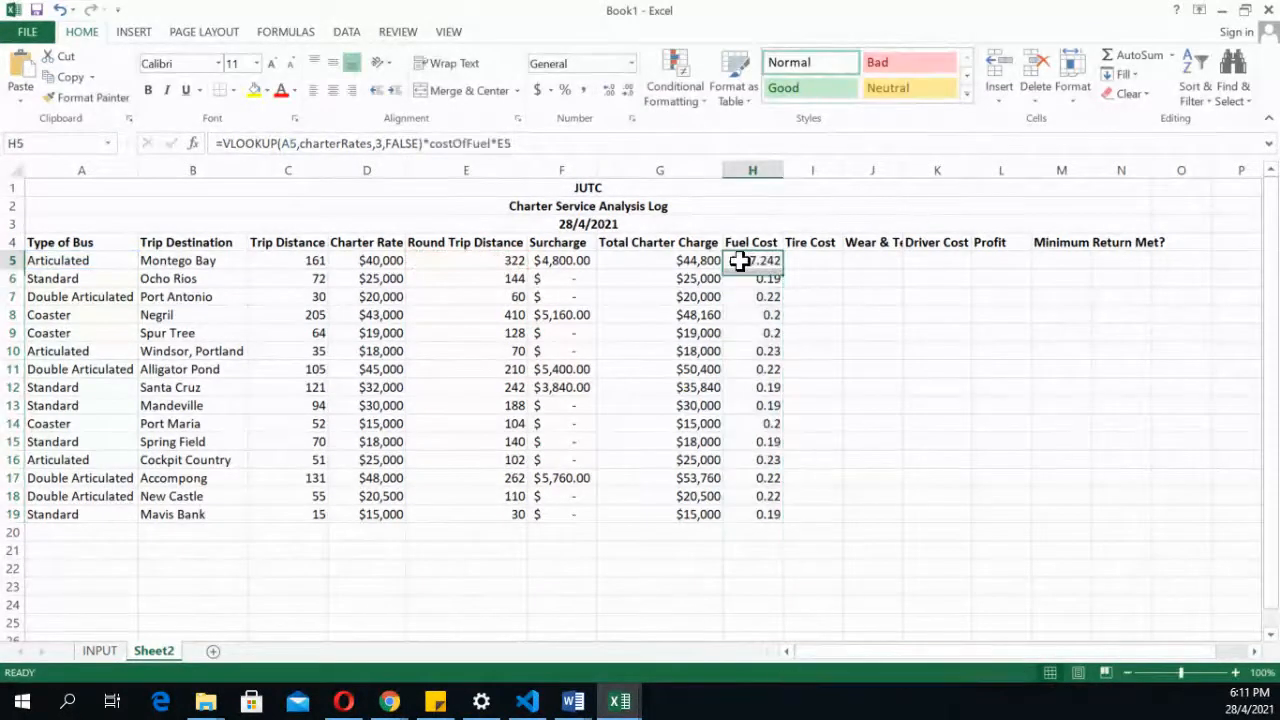
pyautogui.click(539, 92)
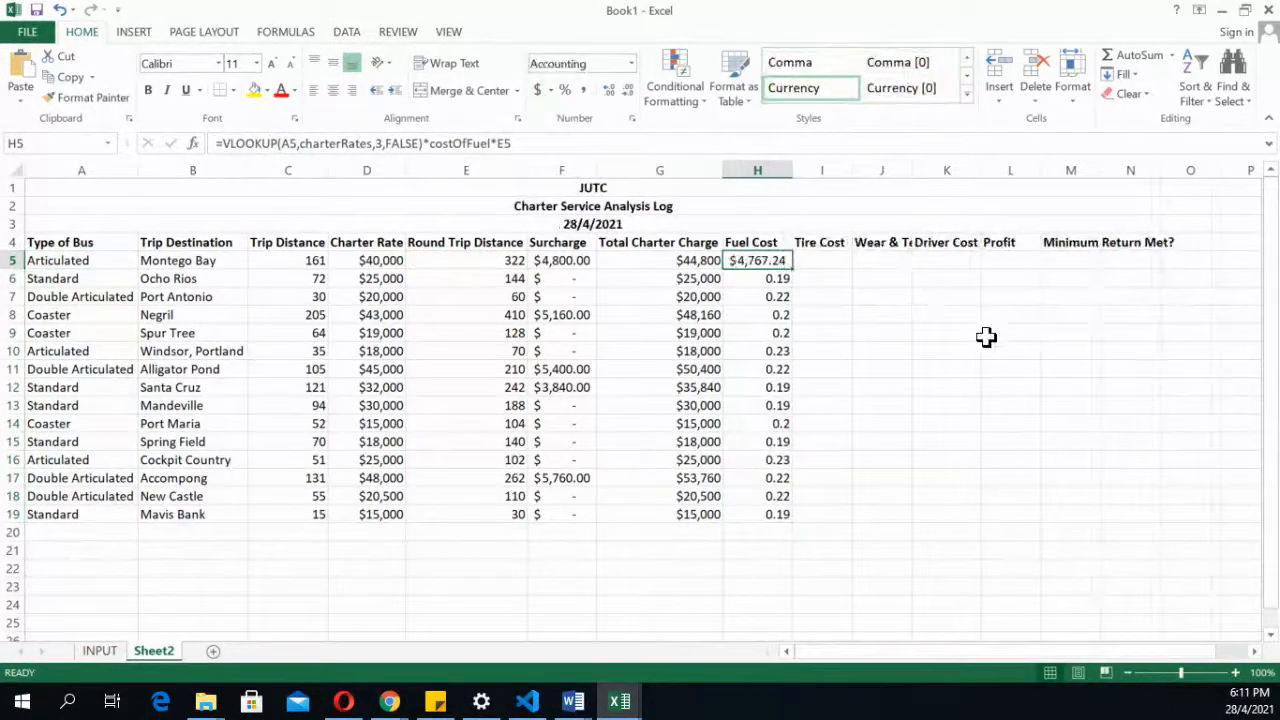
pyautogui.doubleClick(792, 268)
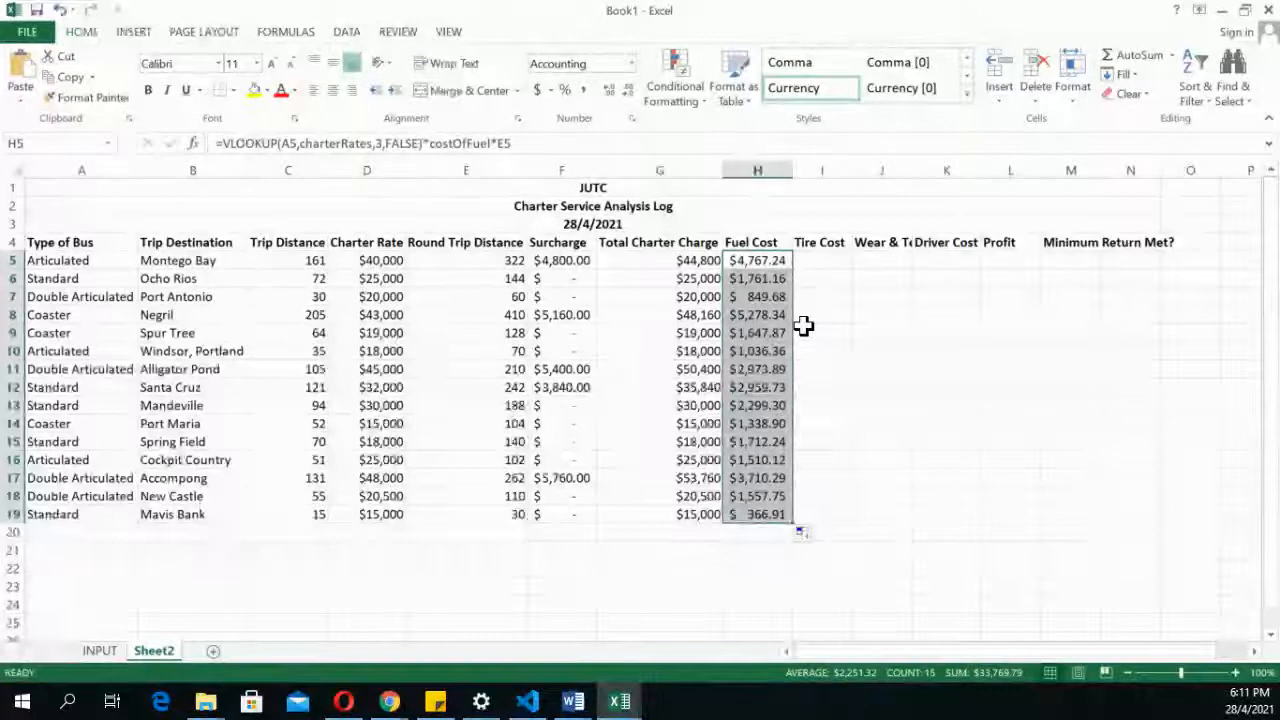
# AutoFit column J so the full Wear & Tear heading fits
pyautogui.click(765, 261)
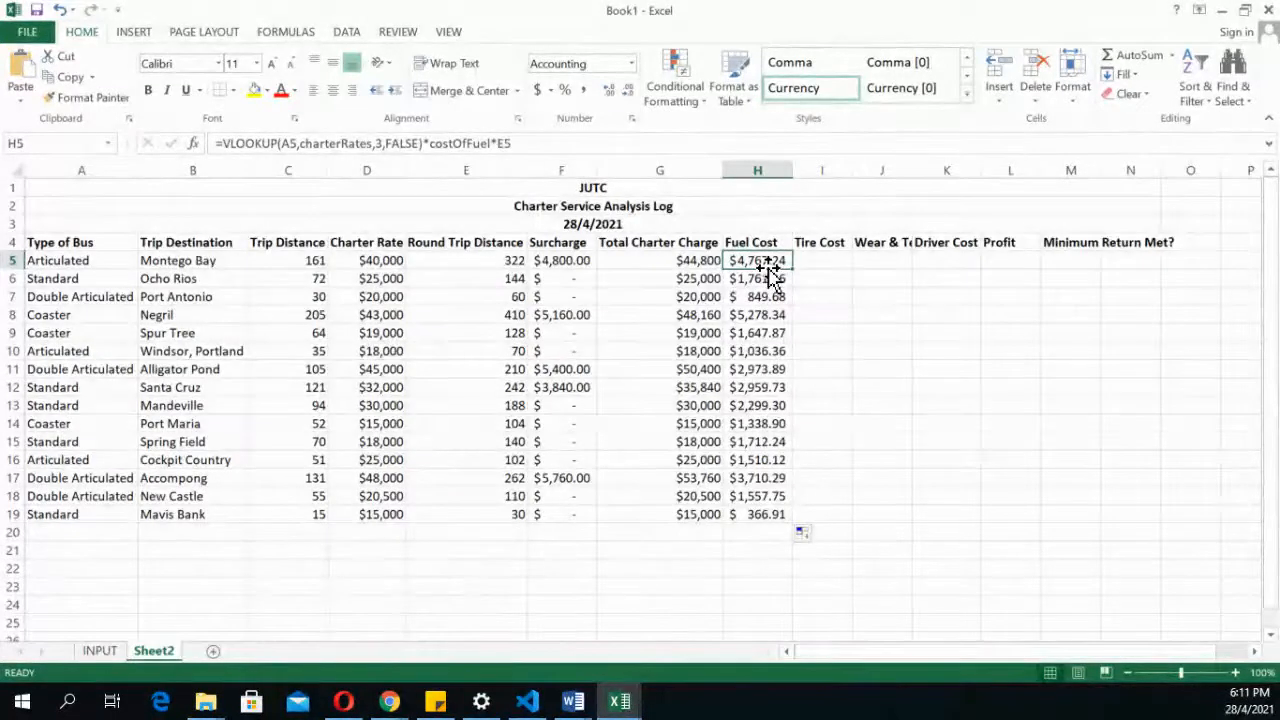
pyautogui.click(922, 170)
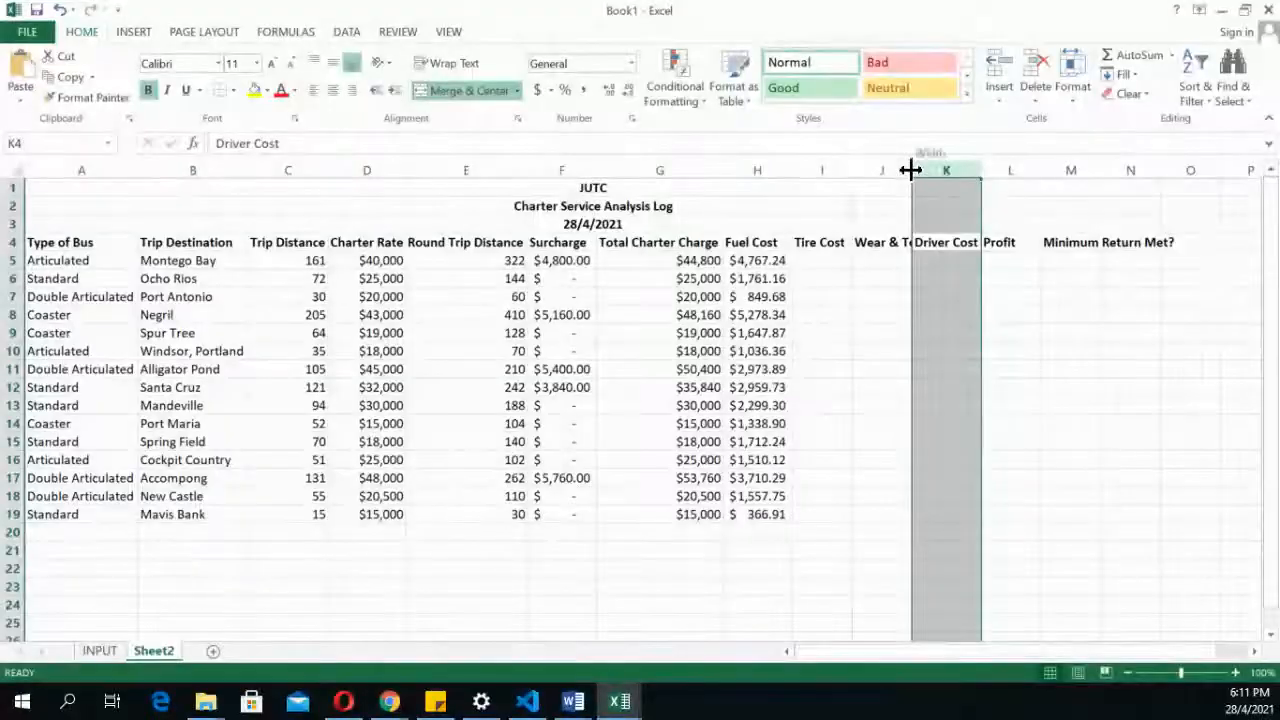
pyautogui.doubleClick(910, 168)
pyautogui.click(914, 318)
# With Tire Cost cell I5 selected, look up the Tire Cost formula in the Word exam document and return to the Book1 workbook in Excel
pyautogui.click(826, 259)
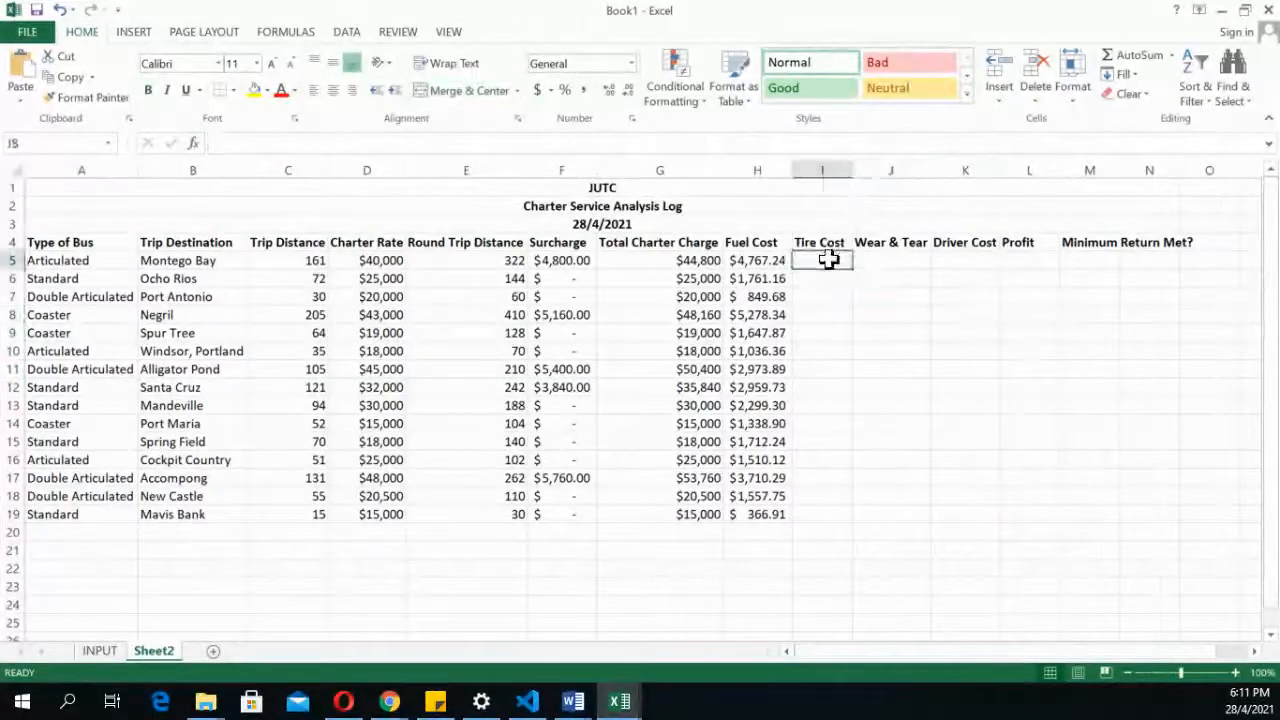
pyautogui.click(573, 701)
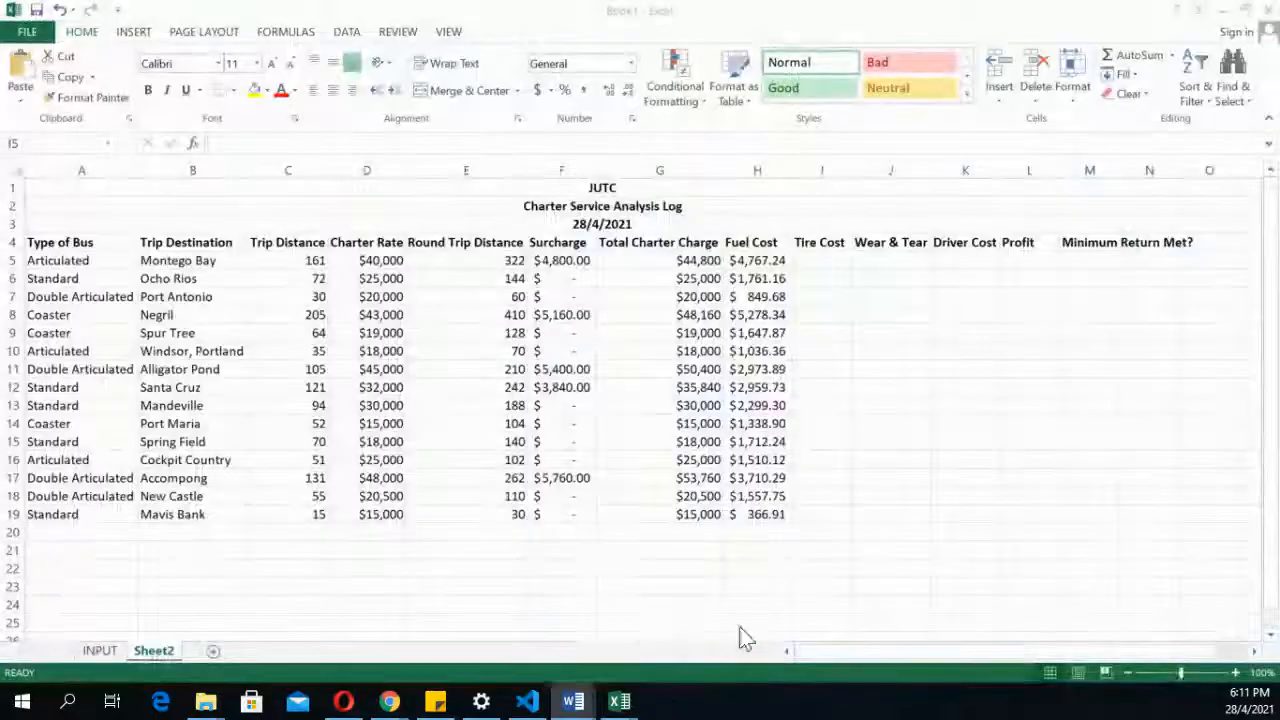
pyautogui.moveTo(573, 701)
pyautogui.click(651, 650)
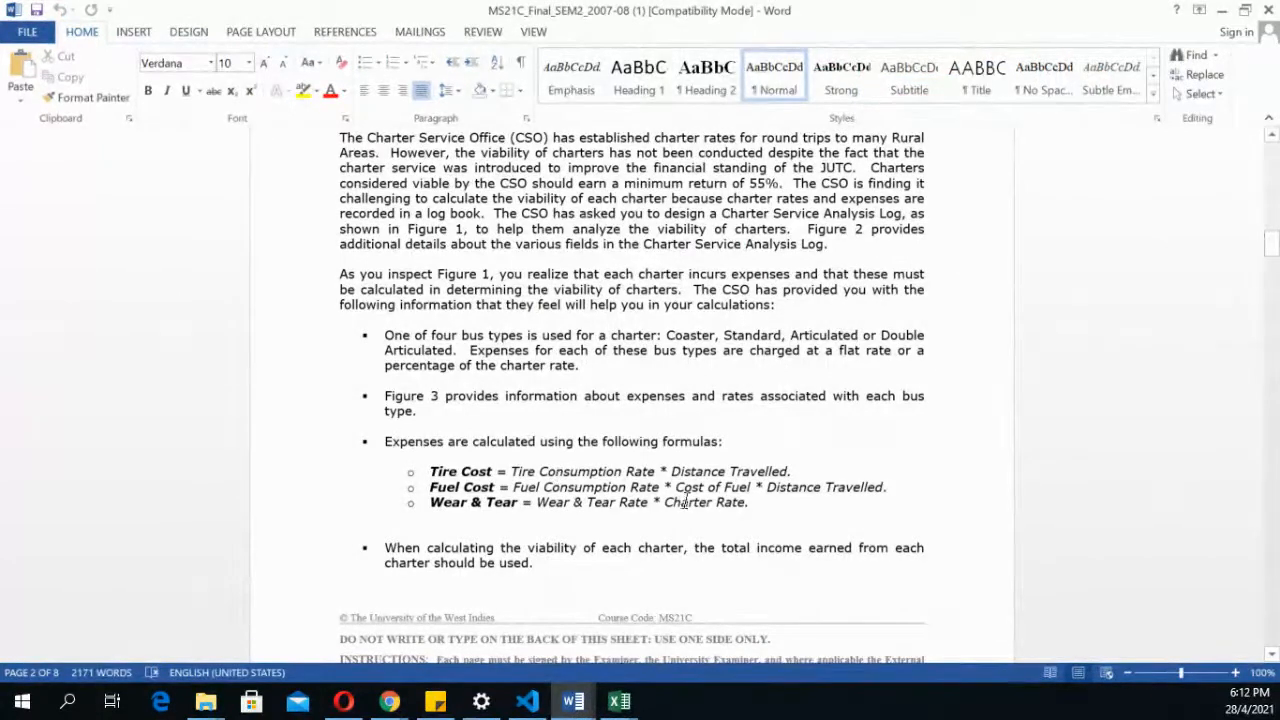
pyautogui.click(618, 703)
pyautogui.click(655, 645)
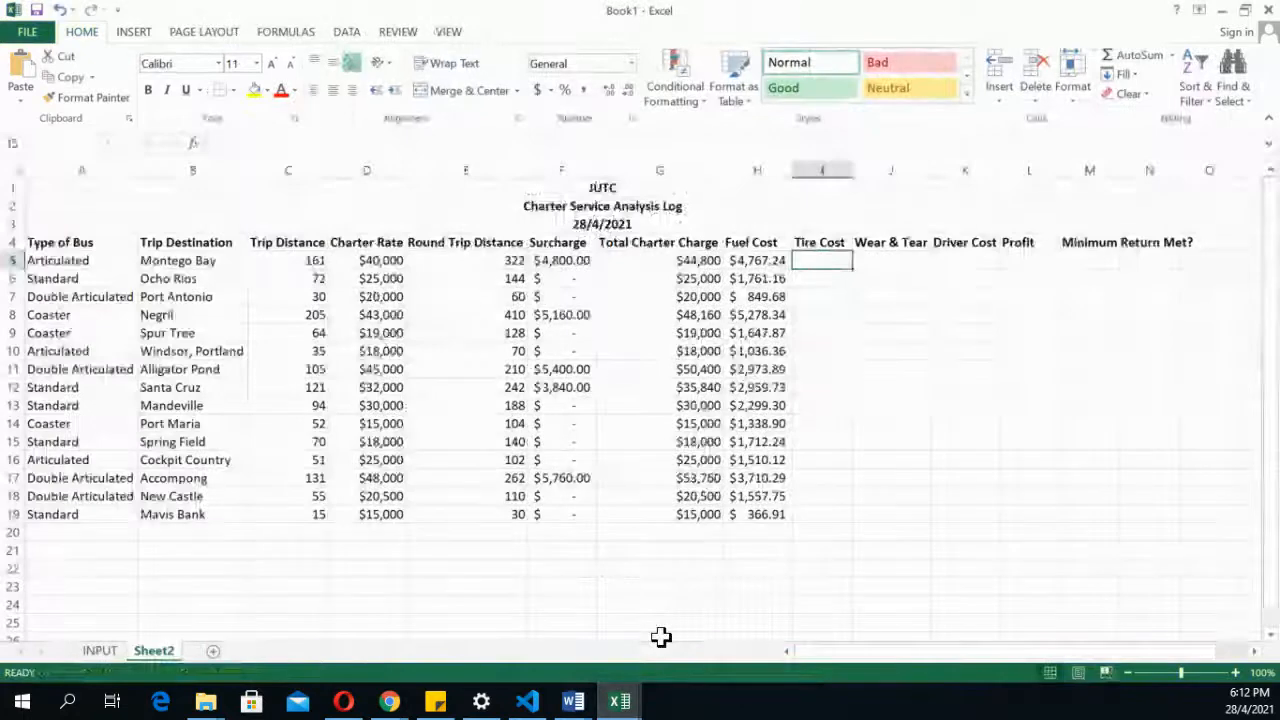
# Review the VLOOKUP, costOfFuel and E5 parts of the Fuel Cost formula in H5 without changing it
pyautogui.click(730, 260)
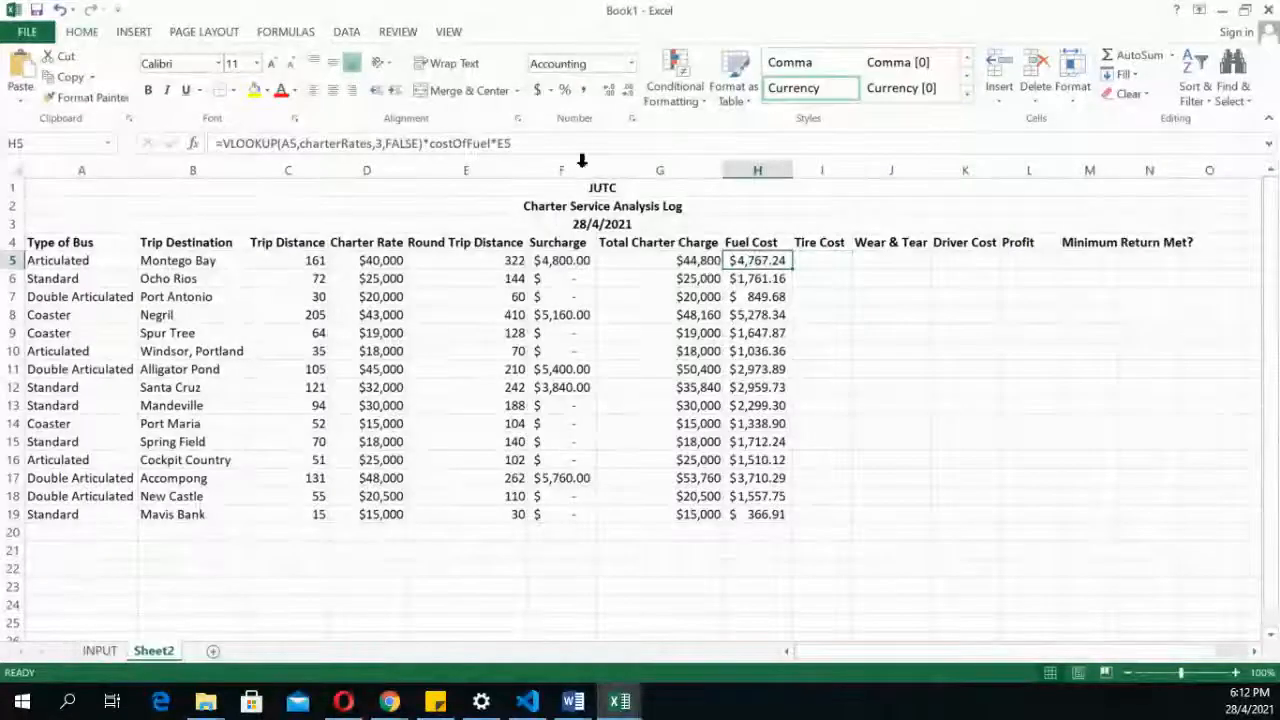
pyautogui.moveTo(427, 143); pyautogui.dragTo(224, 143)
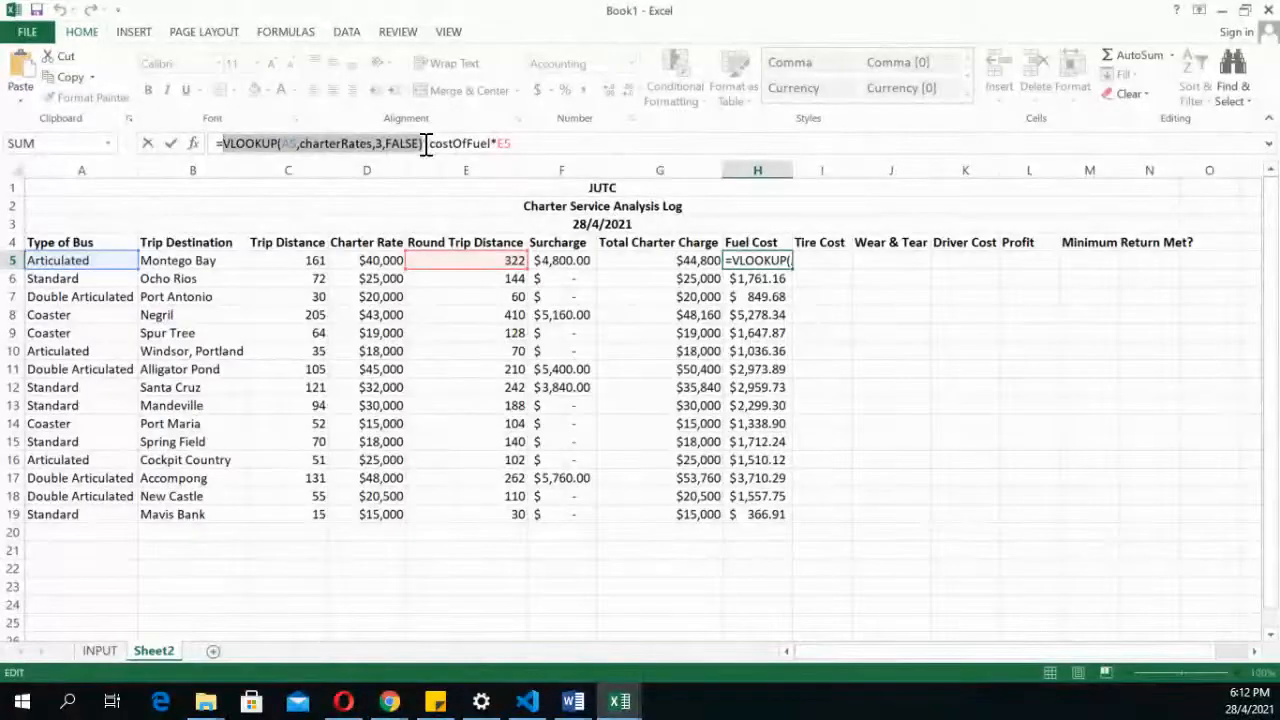
pyautogui.moveTo(429, 143); pyautogui.dragTo(502, 147)
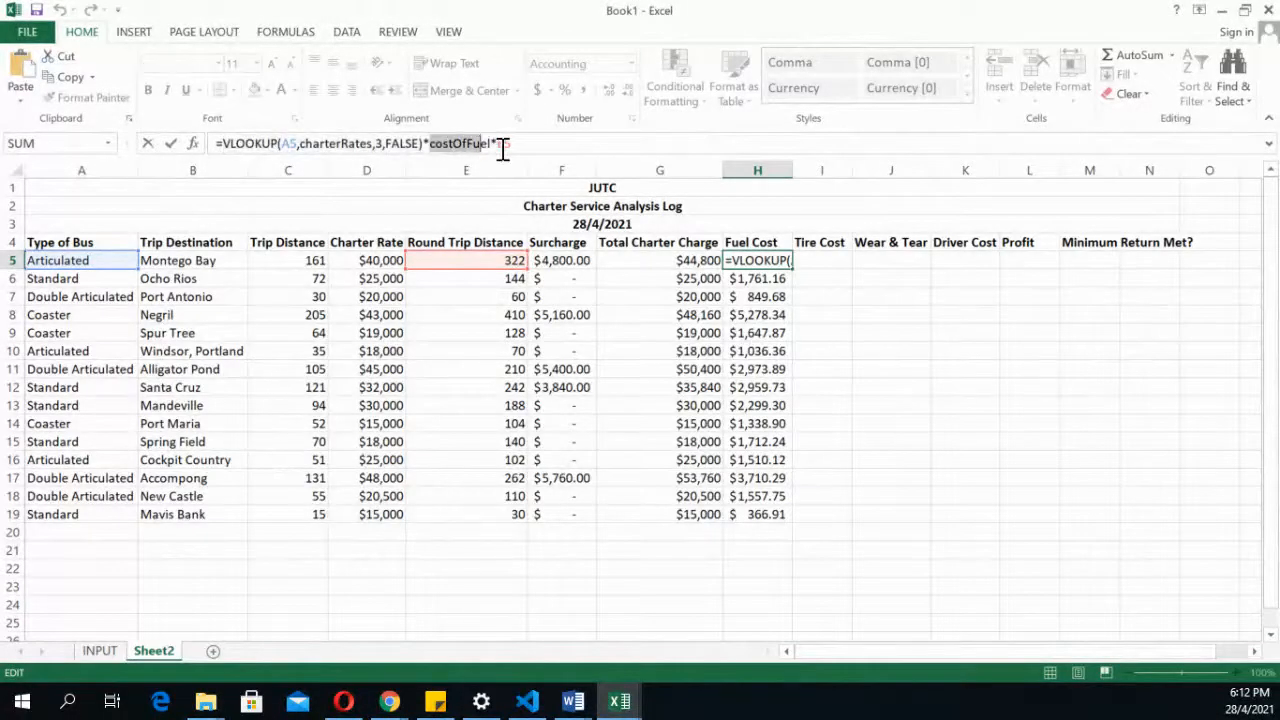
pyautogui.click(521, 144)
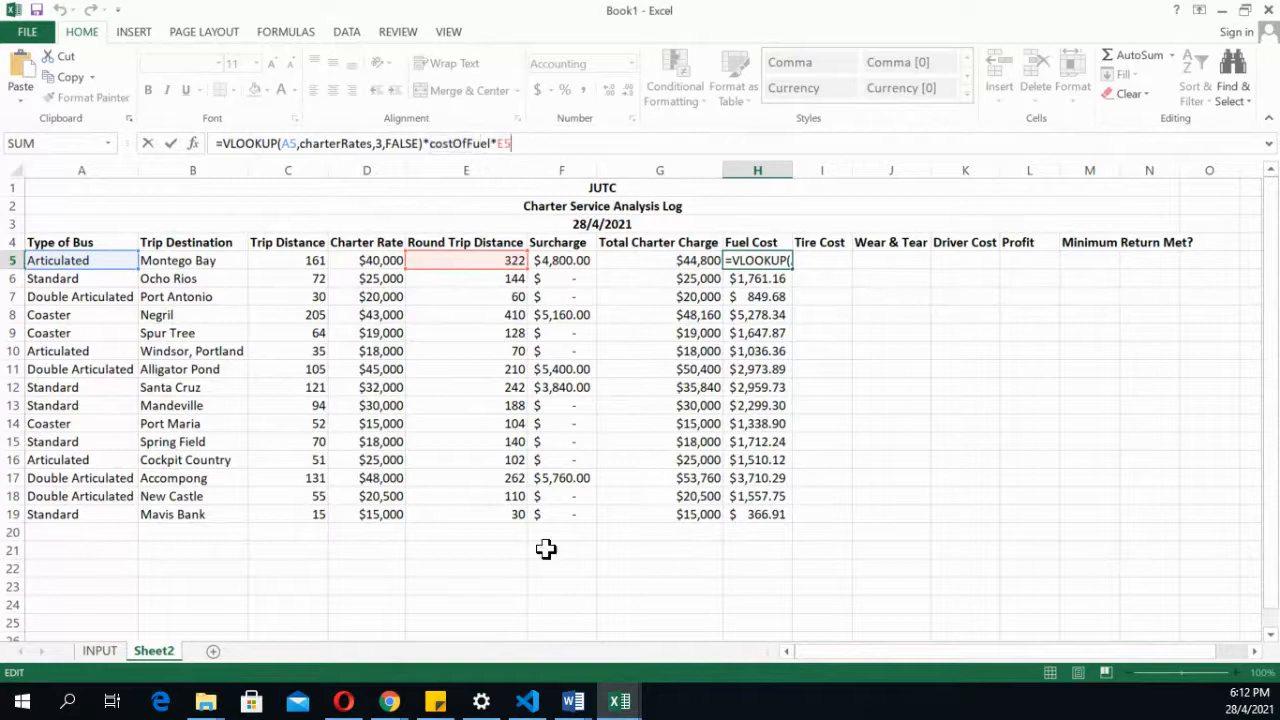
pyautogui.hotkey('ctrl', 'Return')
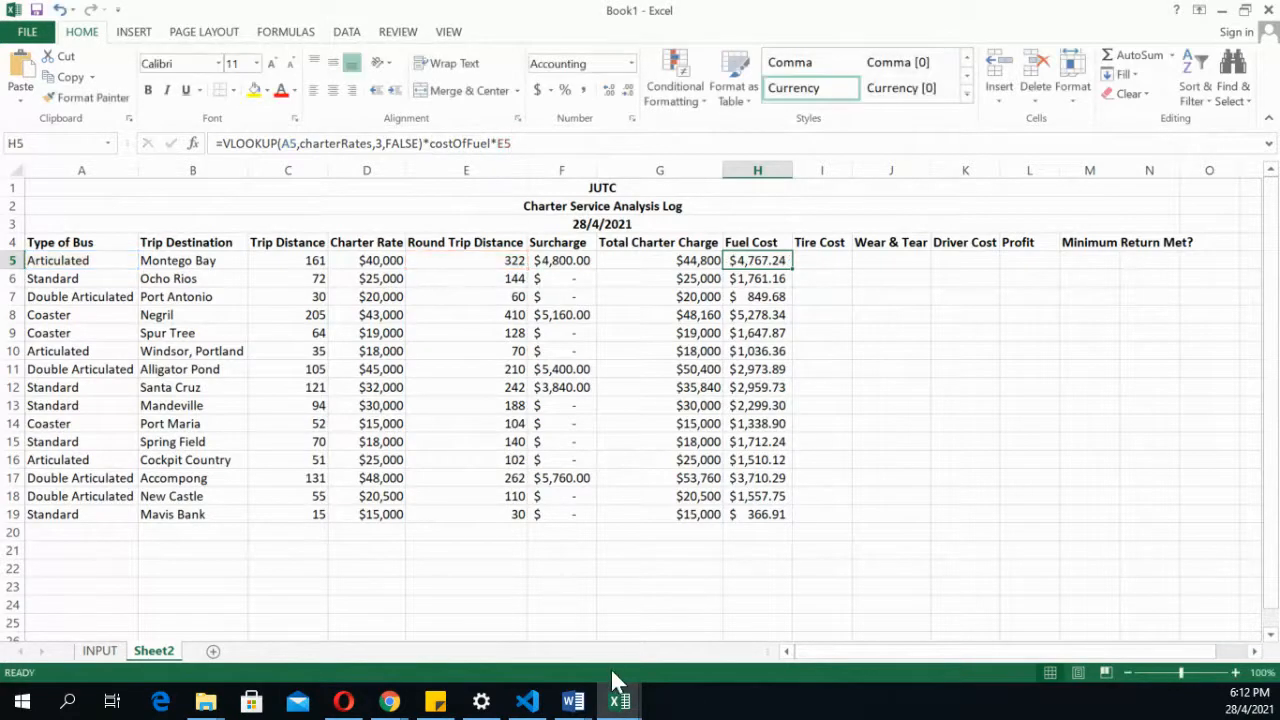
# Switch to the Word exam document to read the Tire Cost formula, and return to the Book1 workbook in Excel
pyautogui.moveTo(617, 682)
pyautogui.moveTo(583, 650)
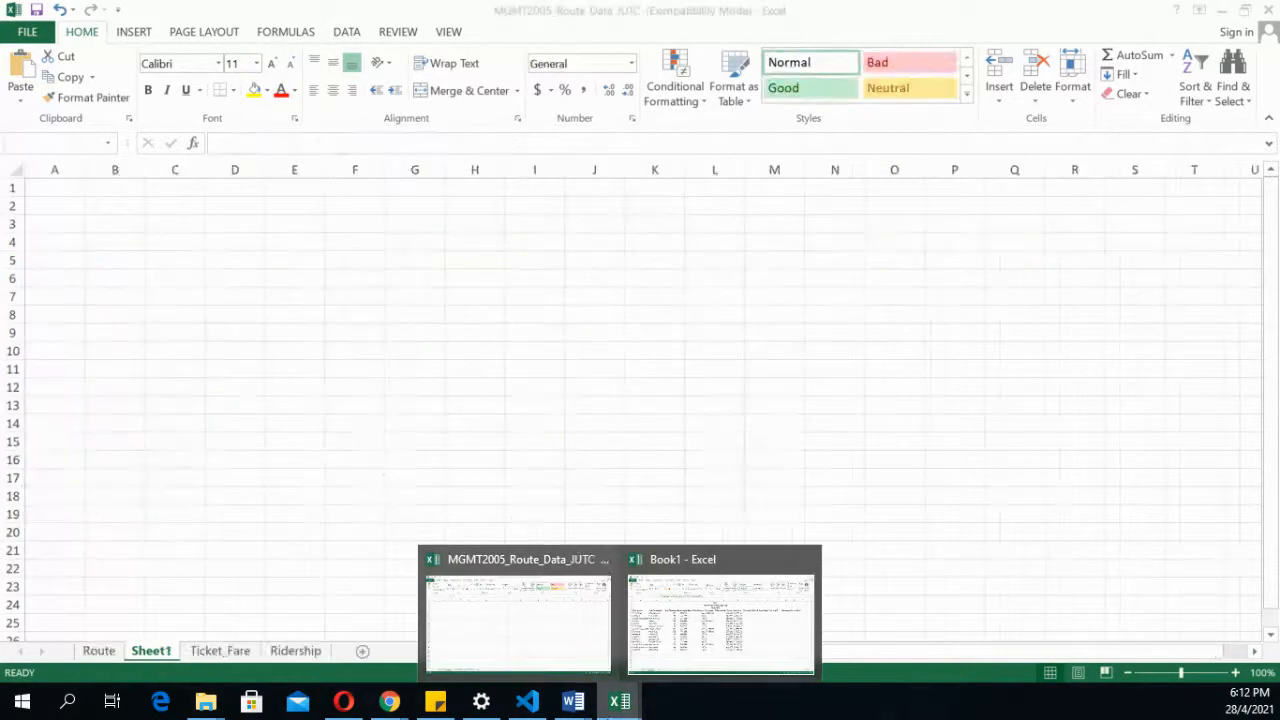
pyautogui.moveTo(571, 694)
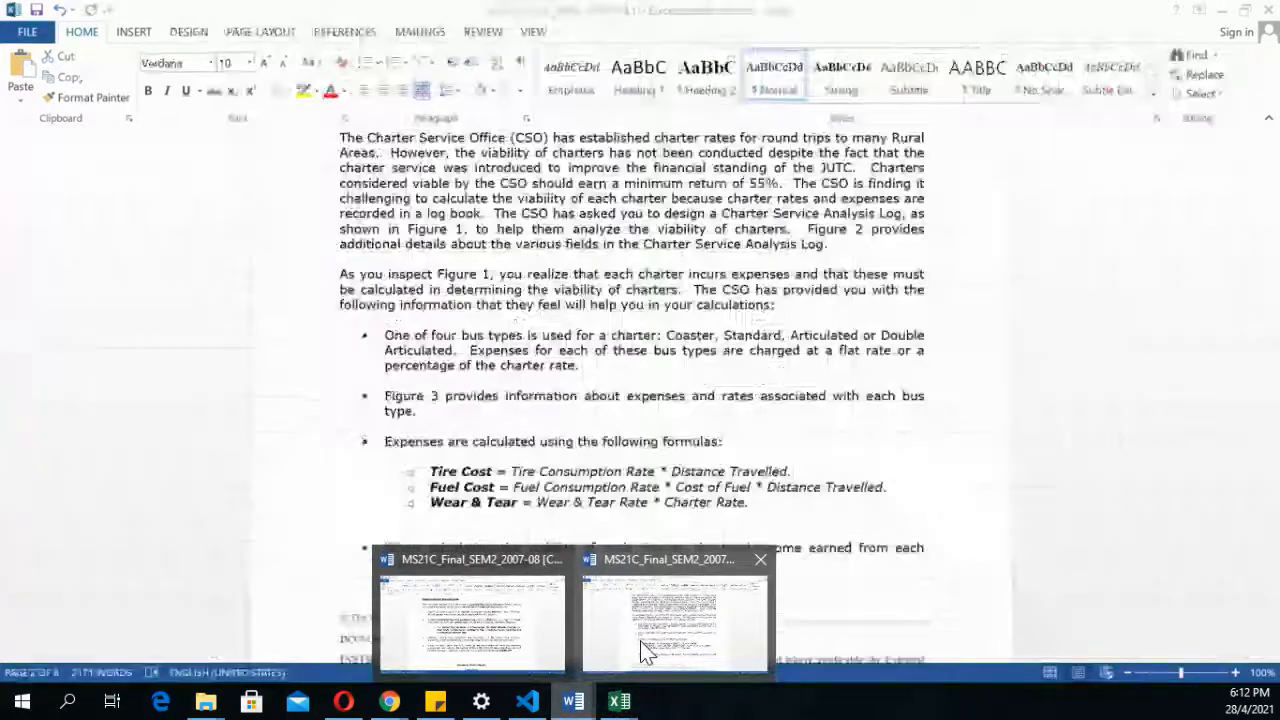
pyautogui.click(640, 640)
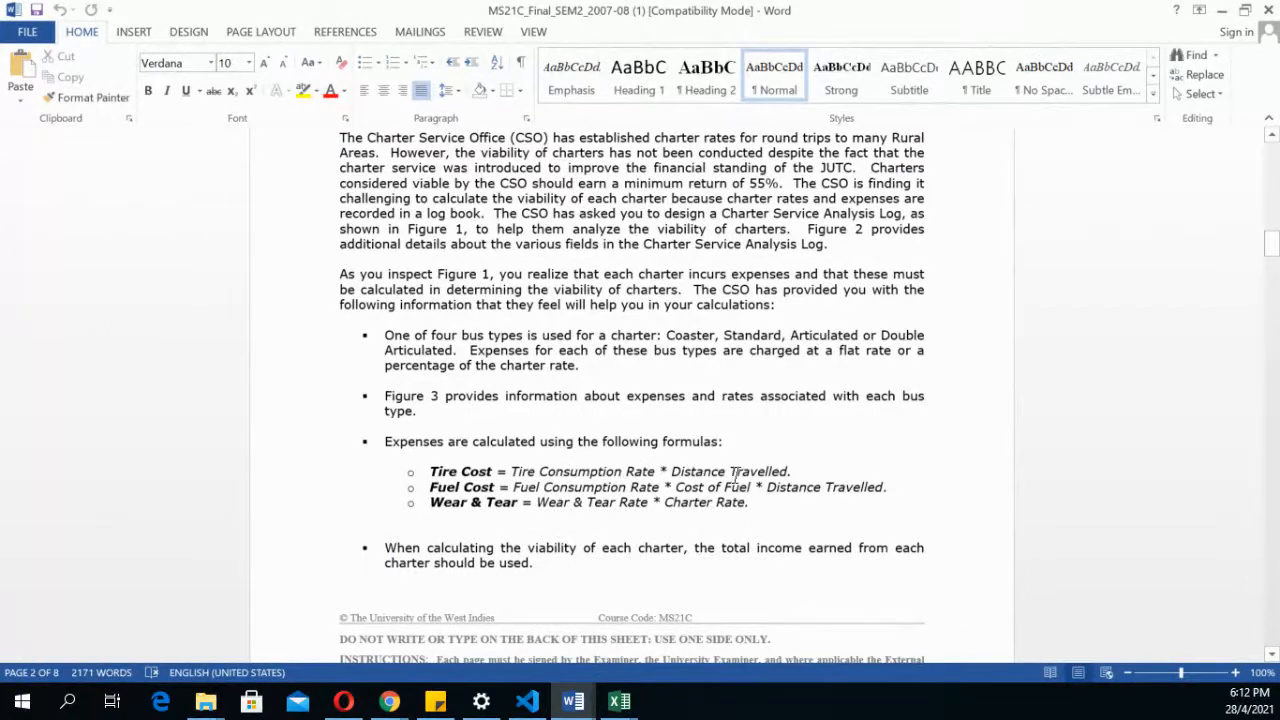
pyautogui.moveTo(612, 700)
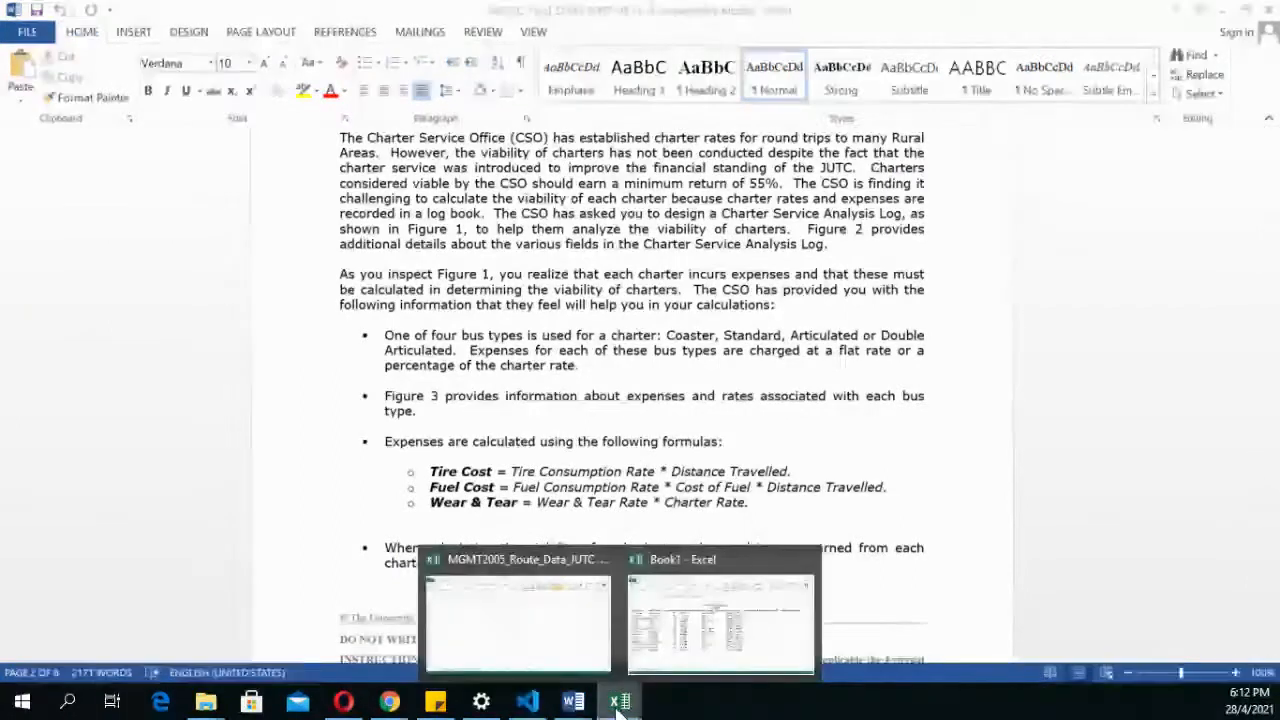
pyautogui.click(674, 623)
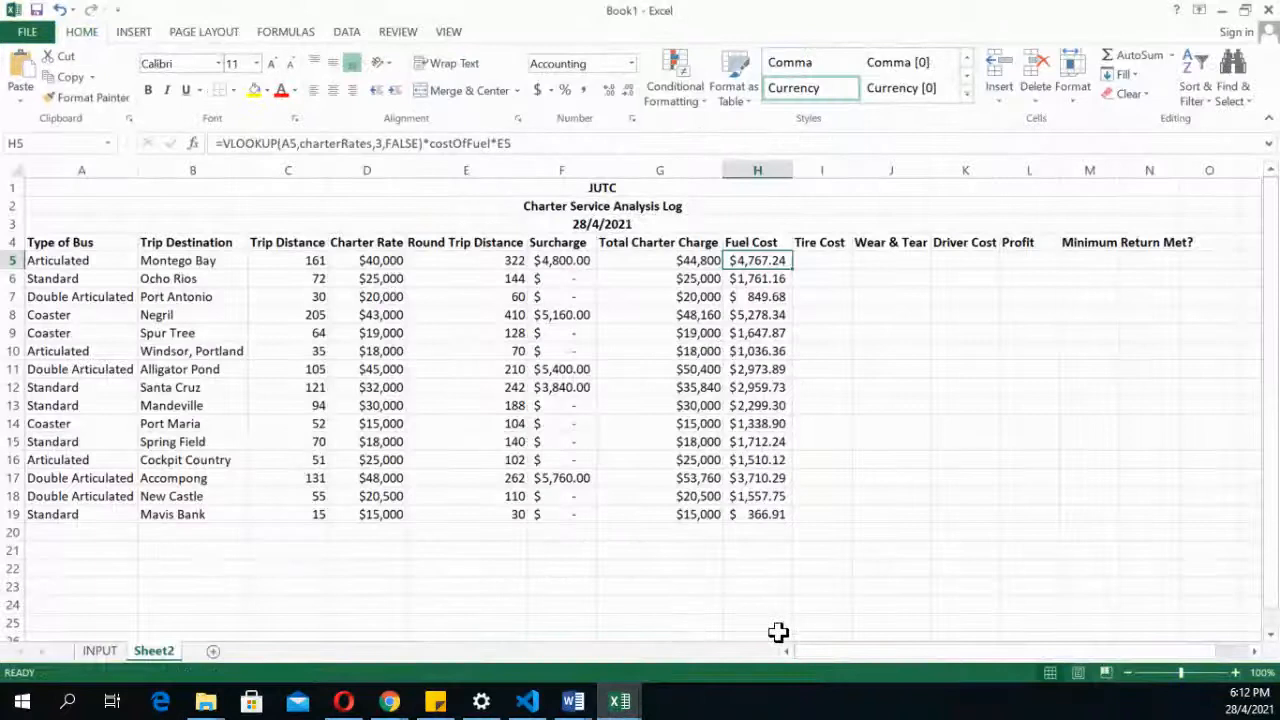
pyautogui.click(580, 705)
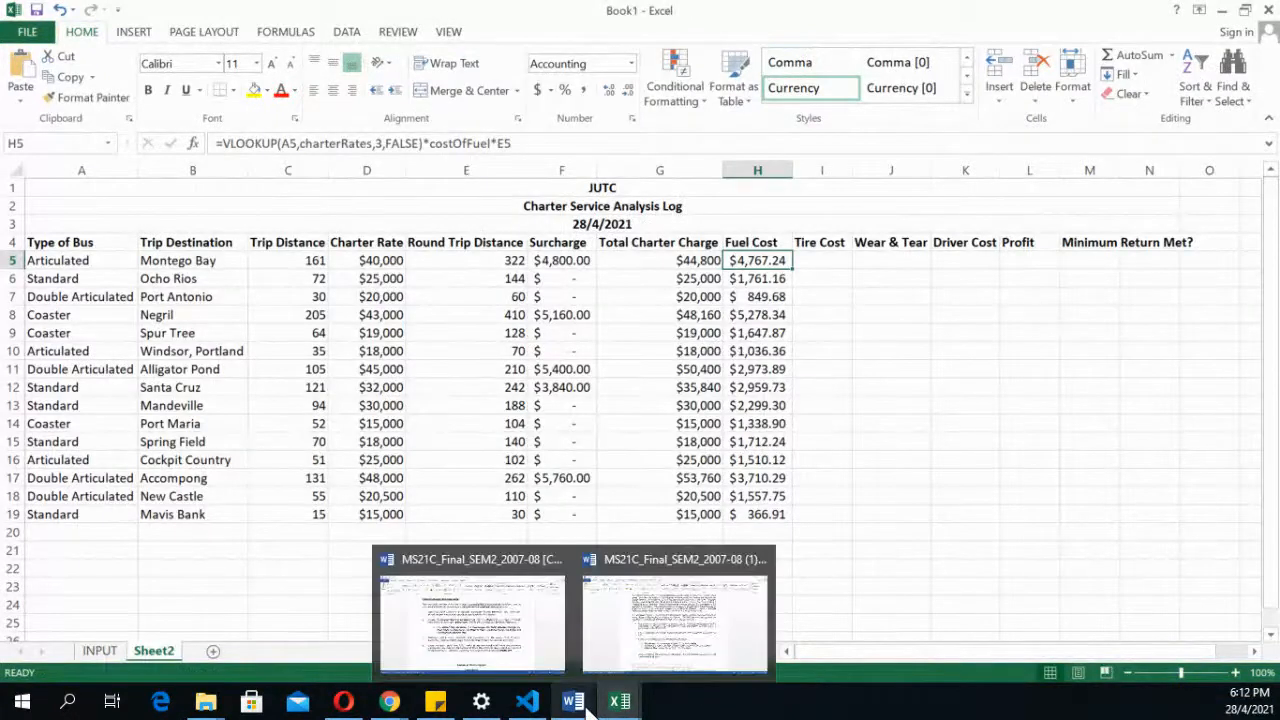
# Check the Tire Consumption Rate column on the INPUT sheet and return to Tire Cost cell I5 on Sheet2
pyautogui.click(103, 652)
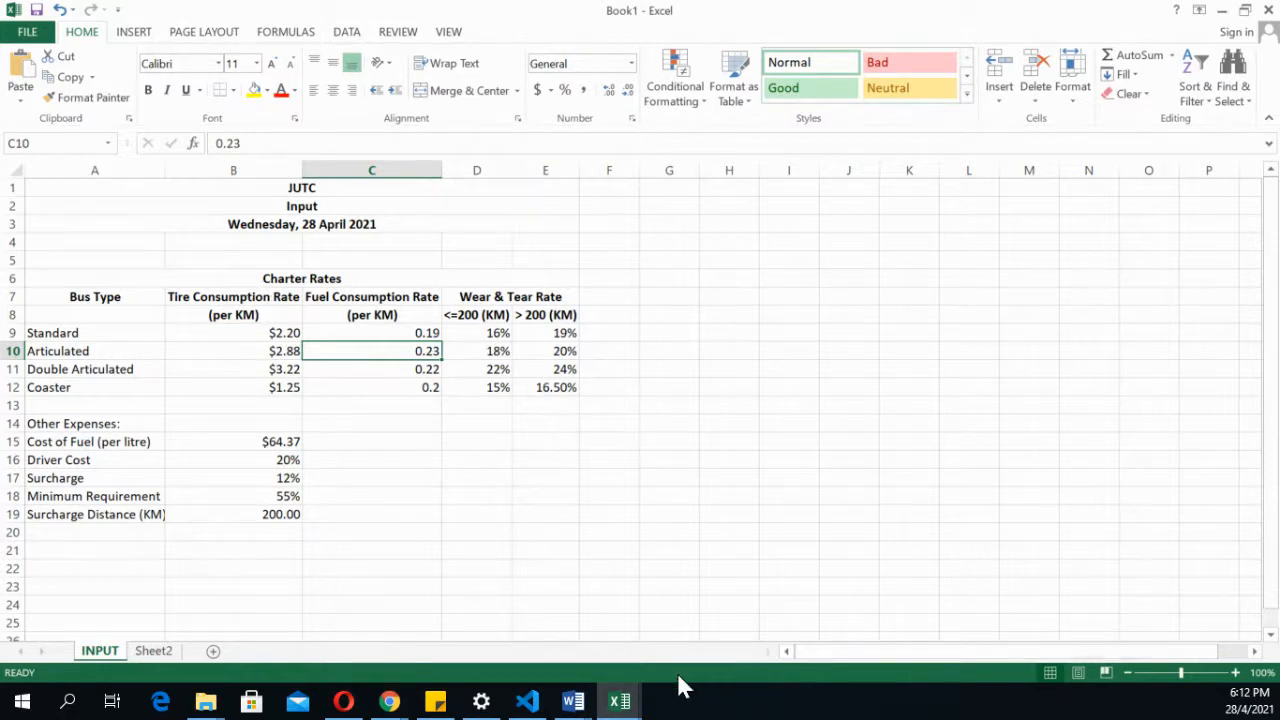
pyautogui.click(620, 700)
pyautogui.click(676, 622)
pyautogui.click(150, 651)
pyautogui.click(820, 258)
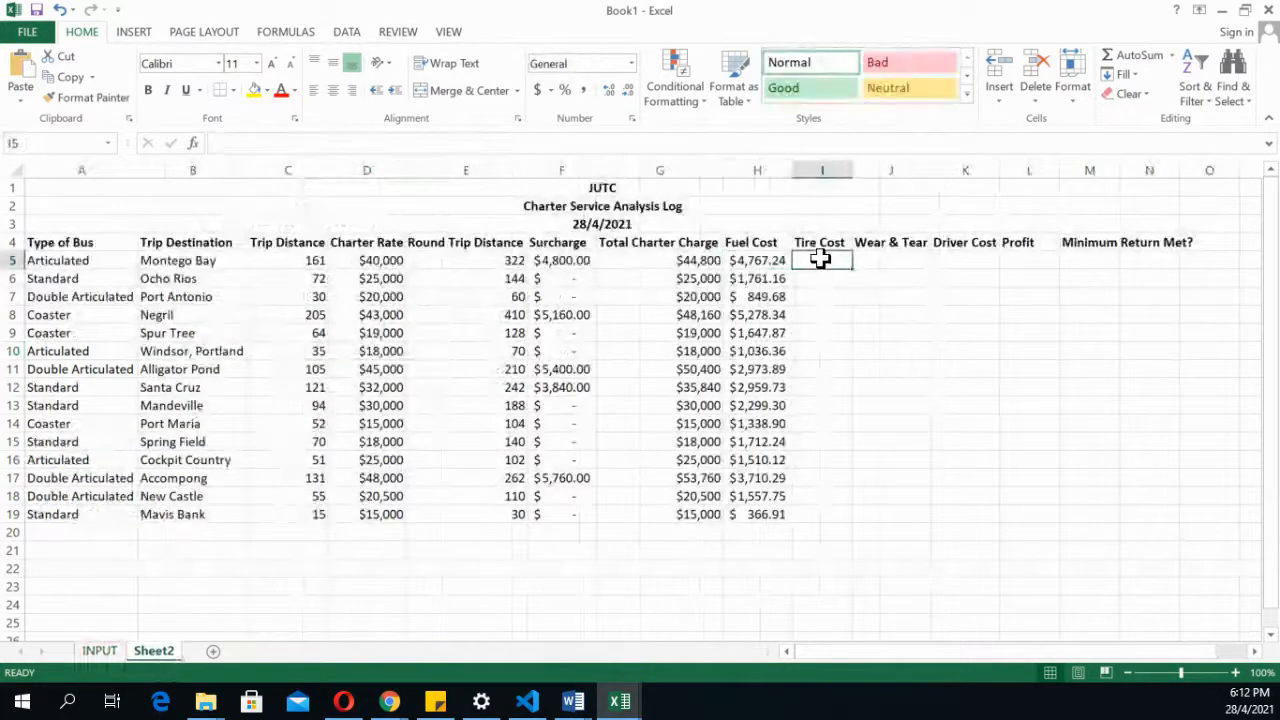
pyautogui.click(573, 702)
pyautogui.moveTo(502, 641)
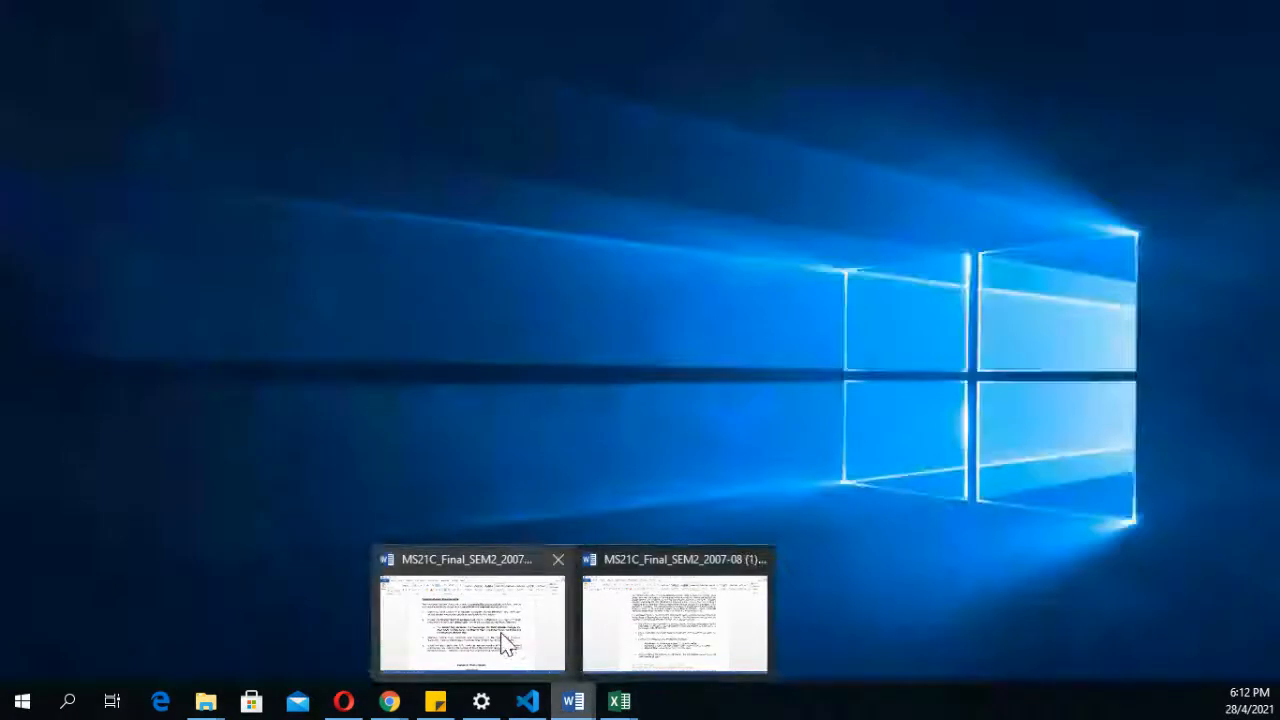
pyautogui.moveTo(610, 606)
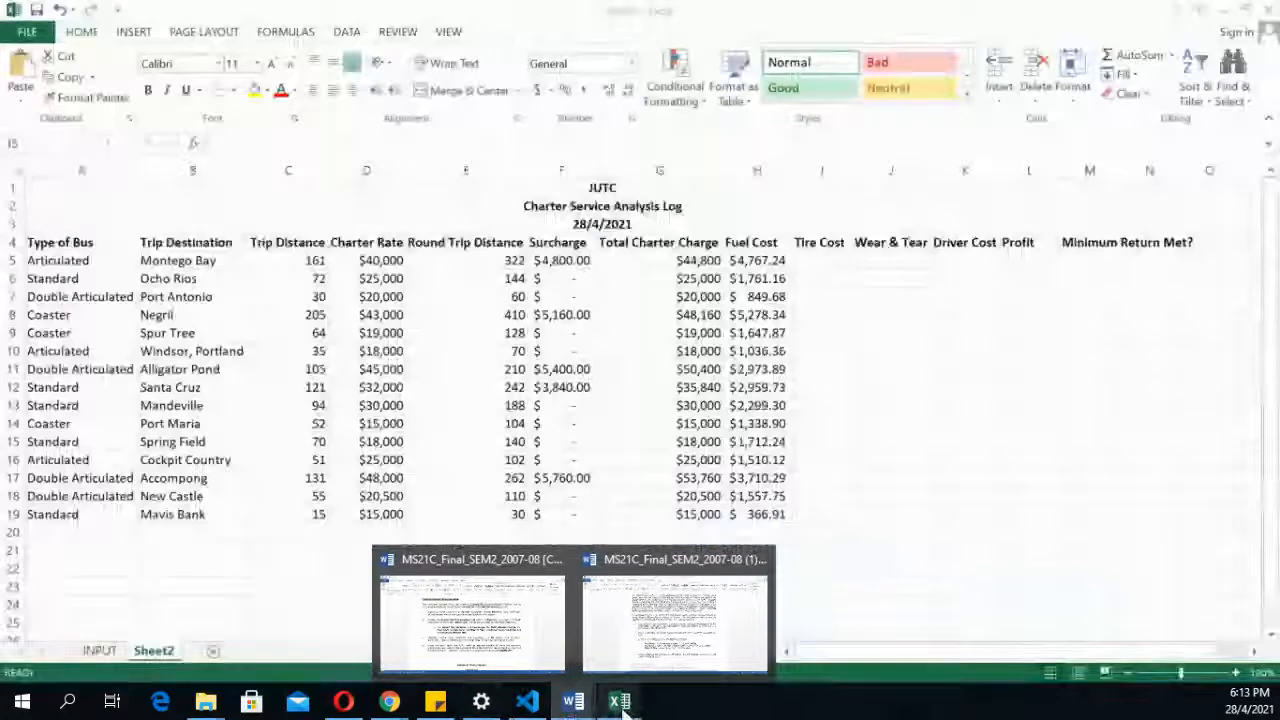
pyautogui.click(619, 703)
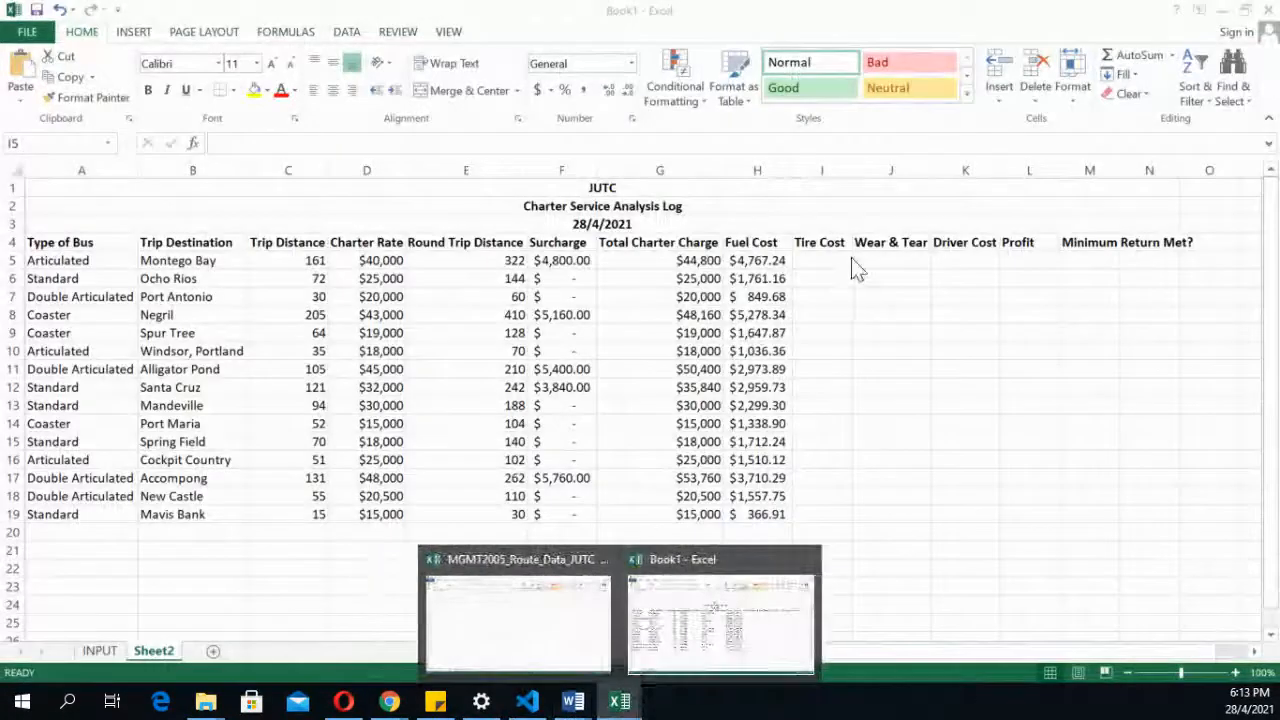
# Enter =VLOOKUP(A5,charterRates,2,FALSE) in Tire Cost cell I5 to retrieve the tire consumption rate for the bus type
pyautogui.click(820, 256)
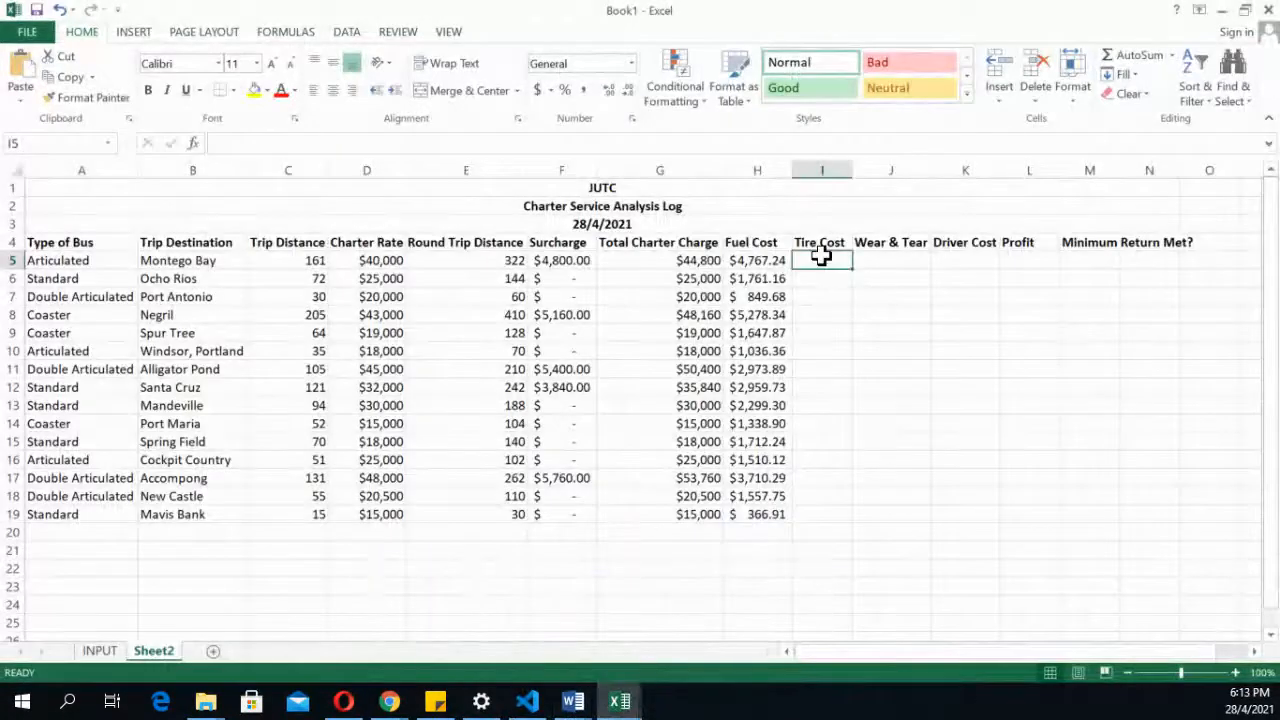
pyautogui.write('=vloo')
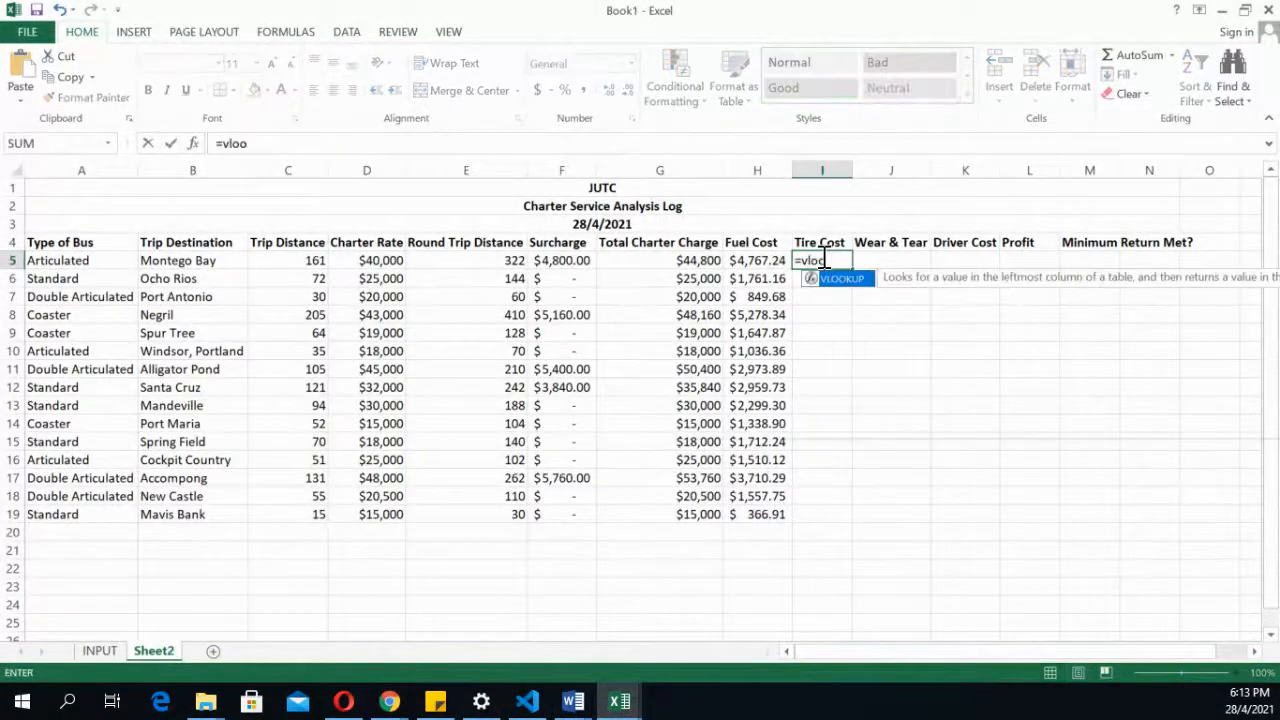
pyautogui.write('k')
pyautogui.doubleClick(838, 279)
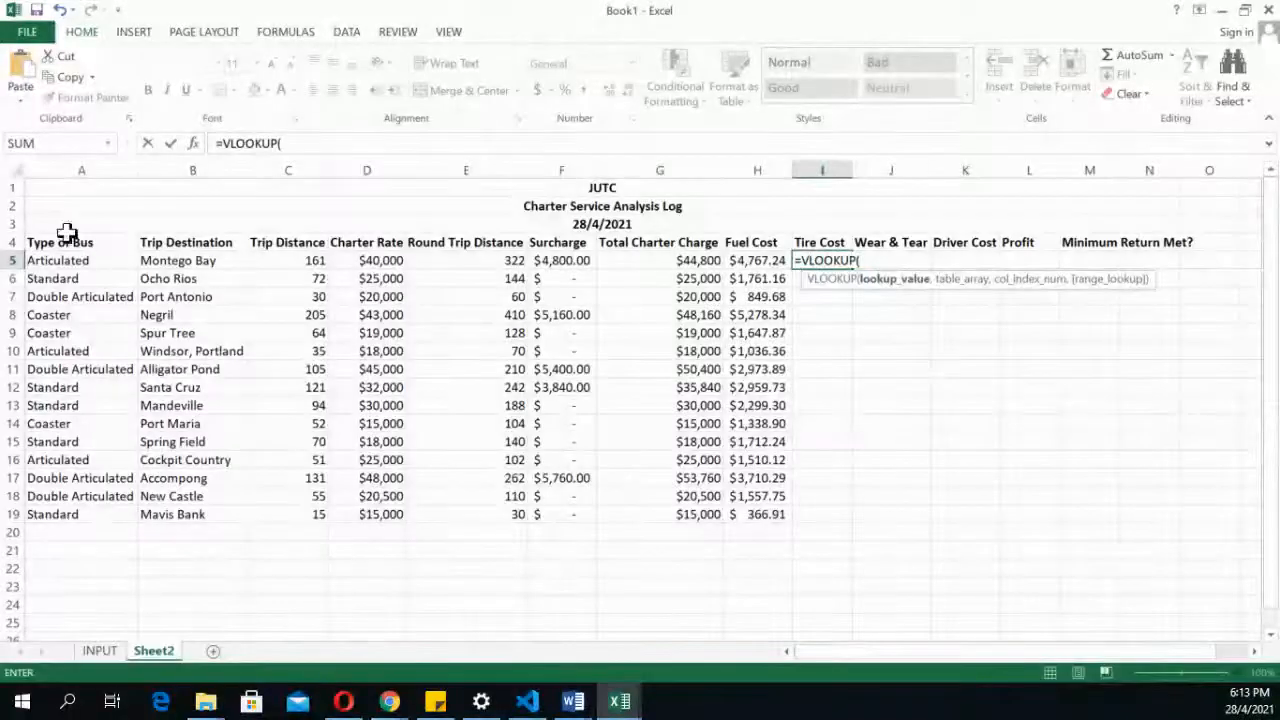
pyautogui.click(73, 260)
pyautogui.write(',')
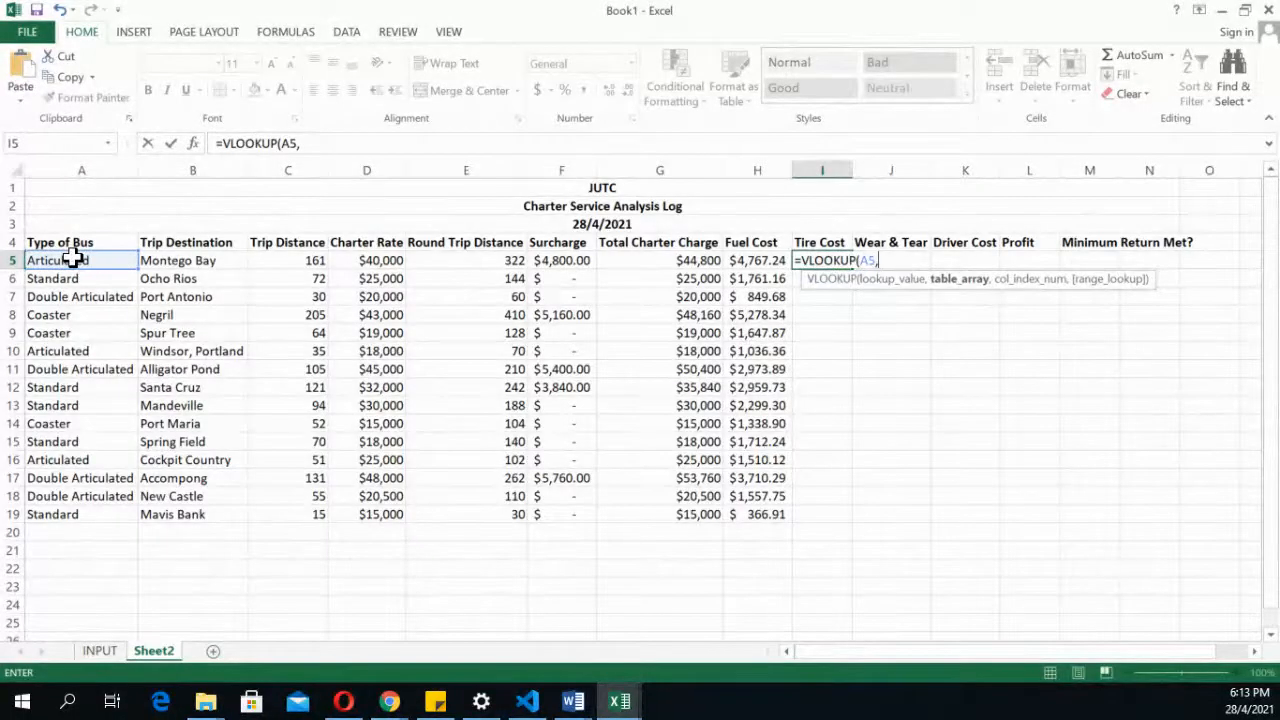
pyautogui.write('char')
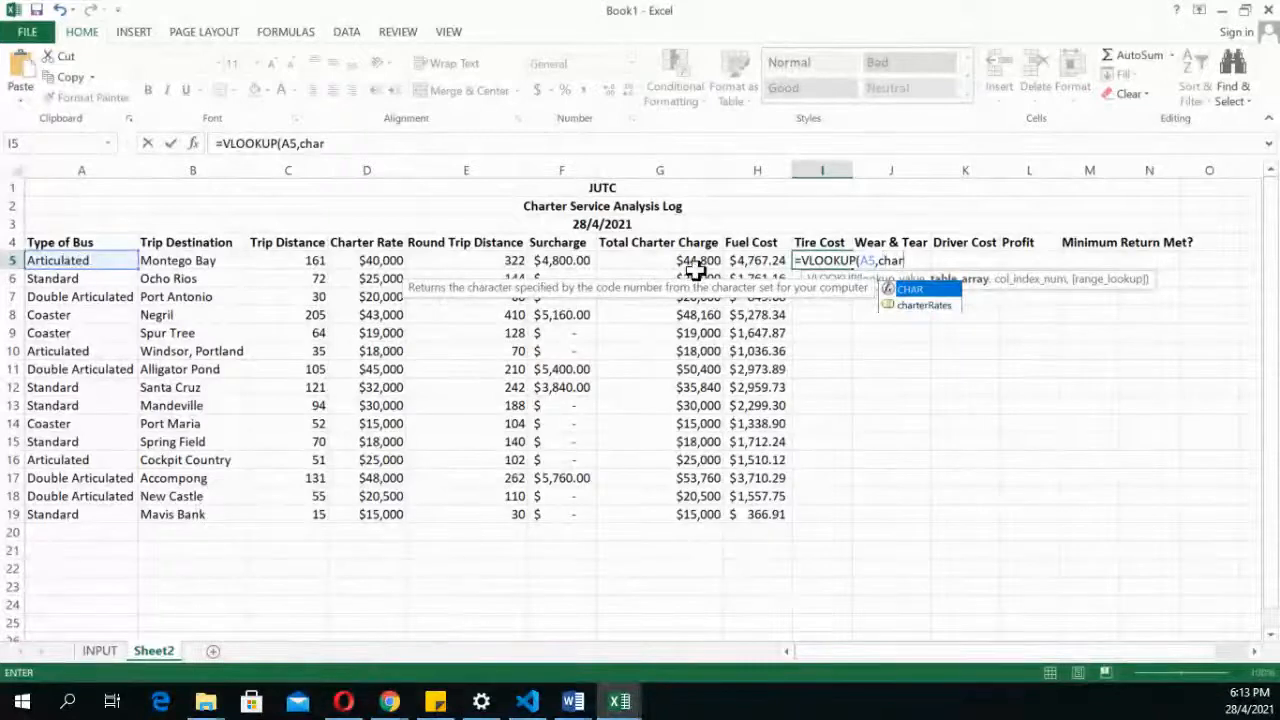
pyautogui.doubleClick(926, 305)
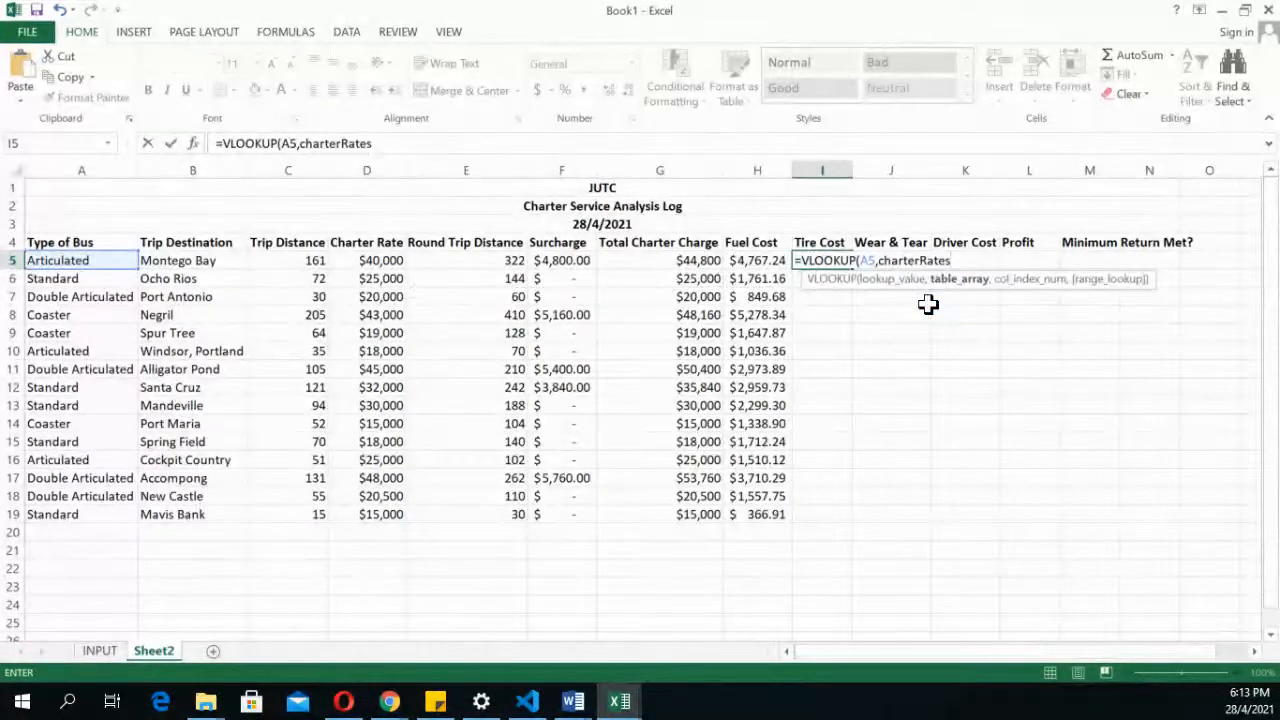
pyautogui.write(',')
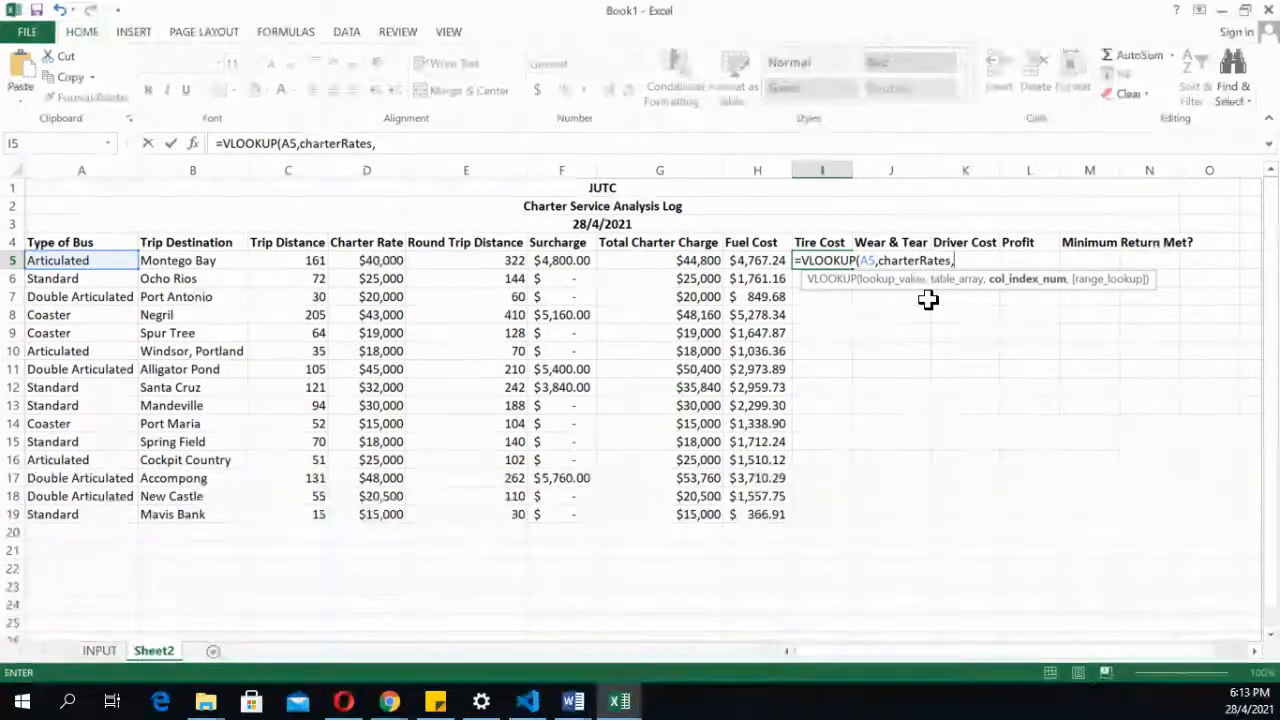
pyautogui.write('2,')
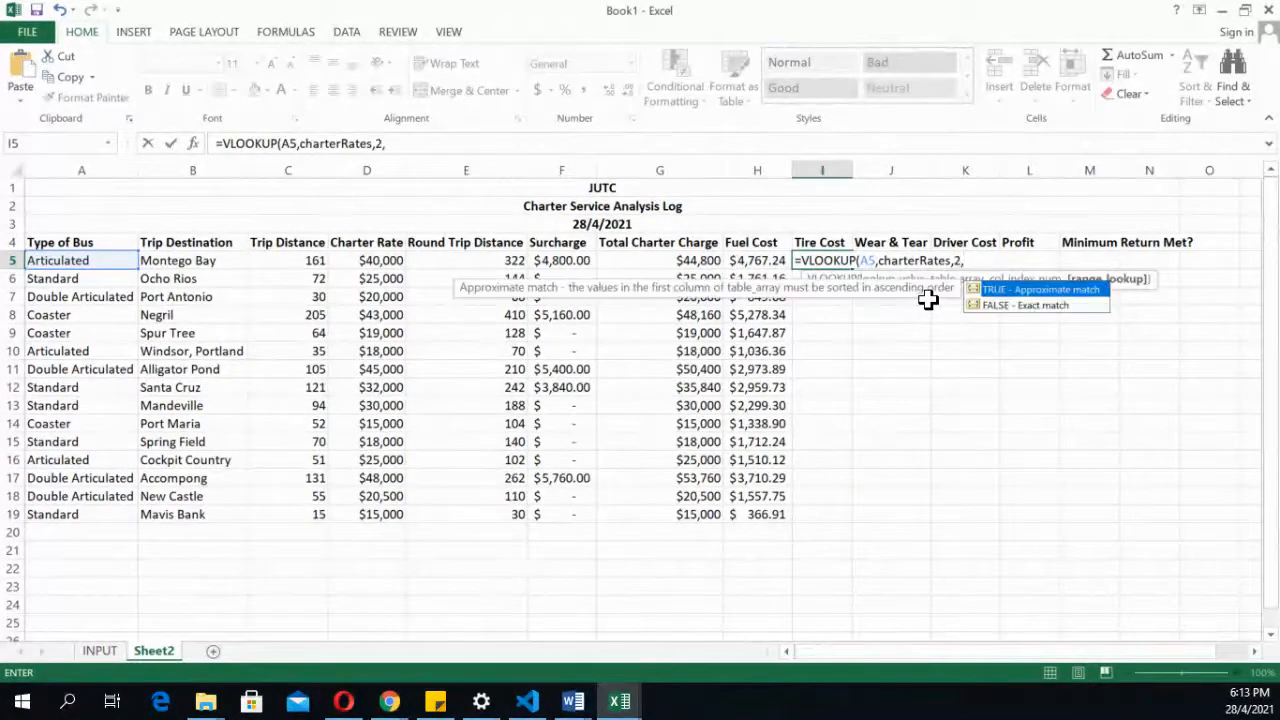
pyautogui.doubleClick(1034, 306)
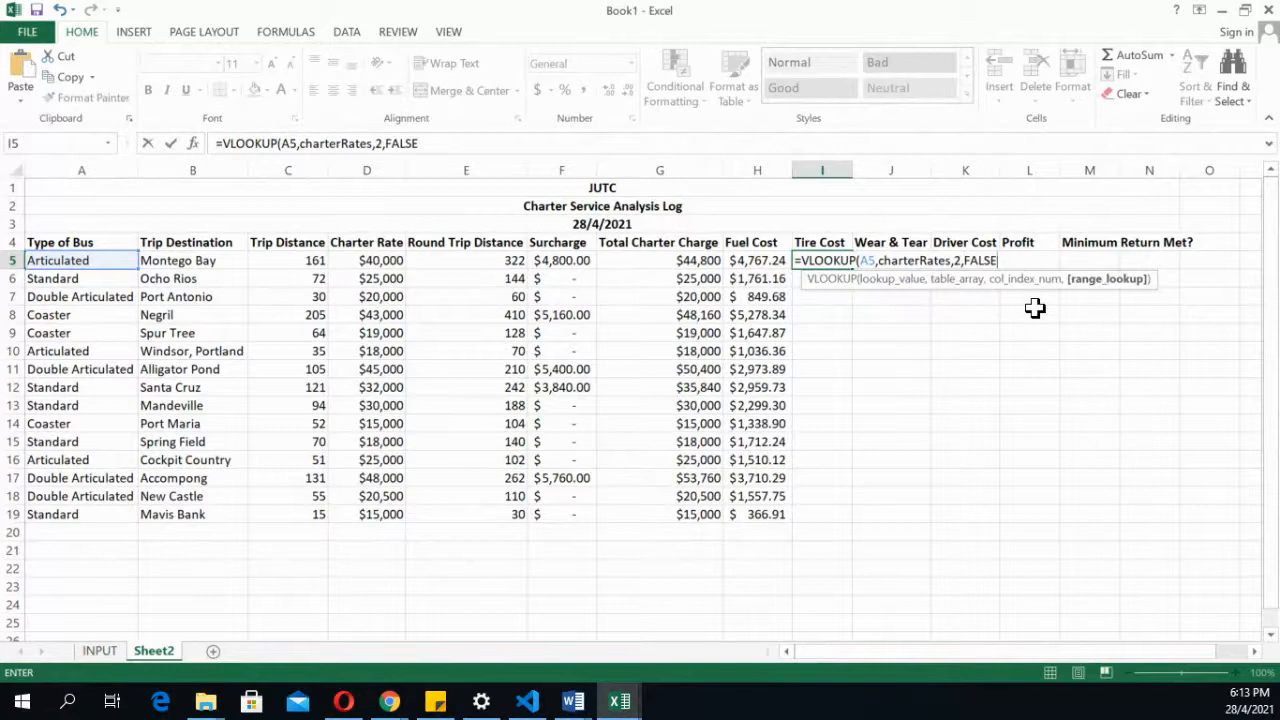
pyautogui.write(')')
pyautogui.press('Return')
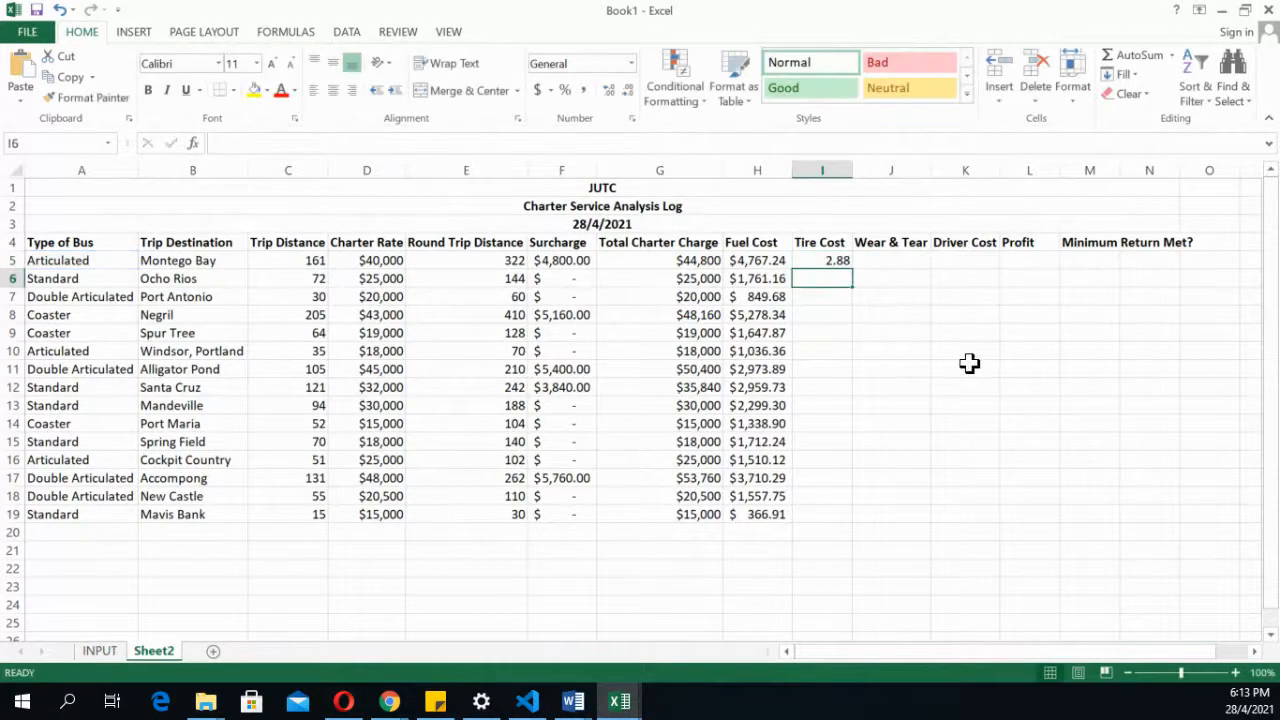
# Examine the columns of the charterRates range A9:E12 on the INPUT sheet and return to Sheet2
pyautogui.hotkey('alt', 'Tab')
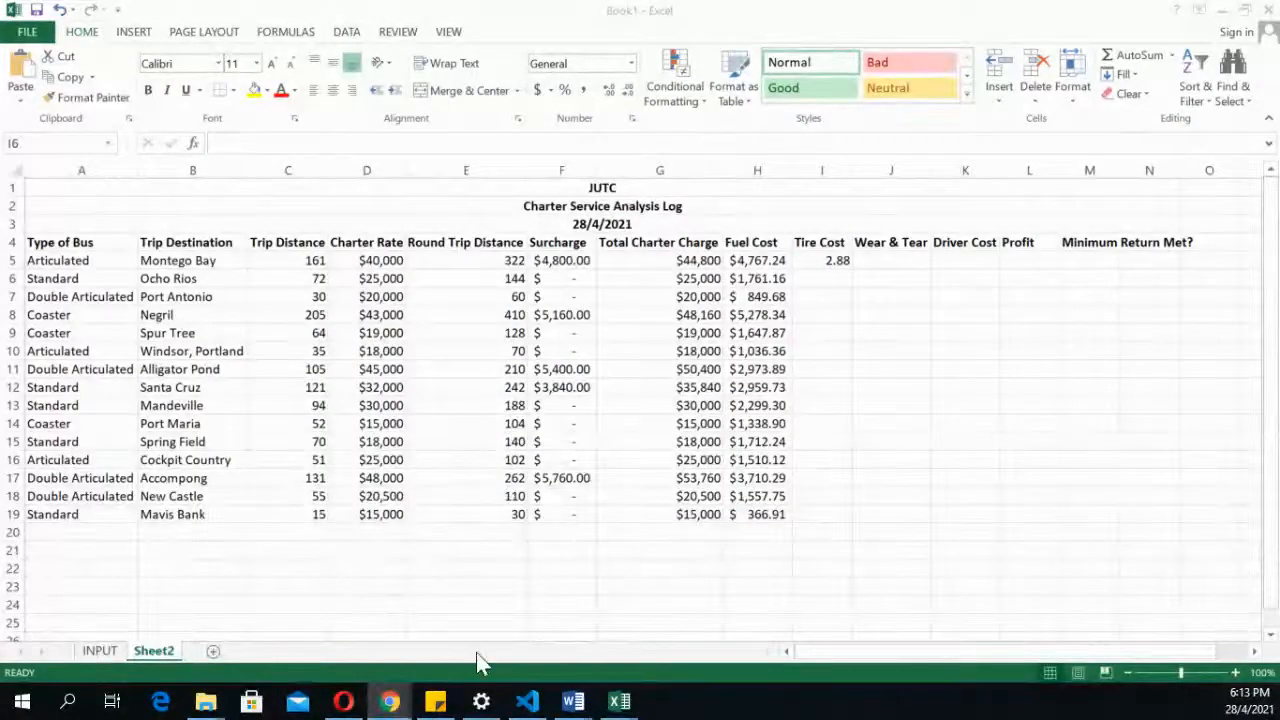
pyautogui.click(99, 651)
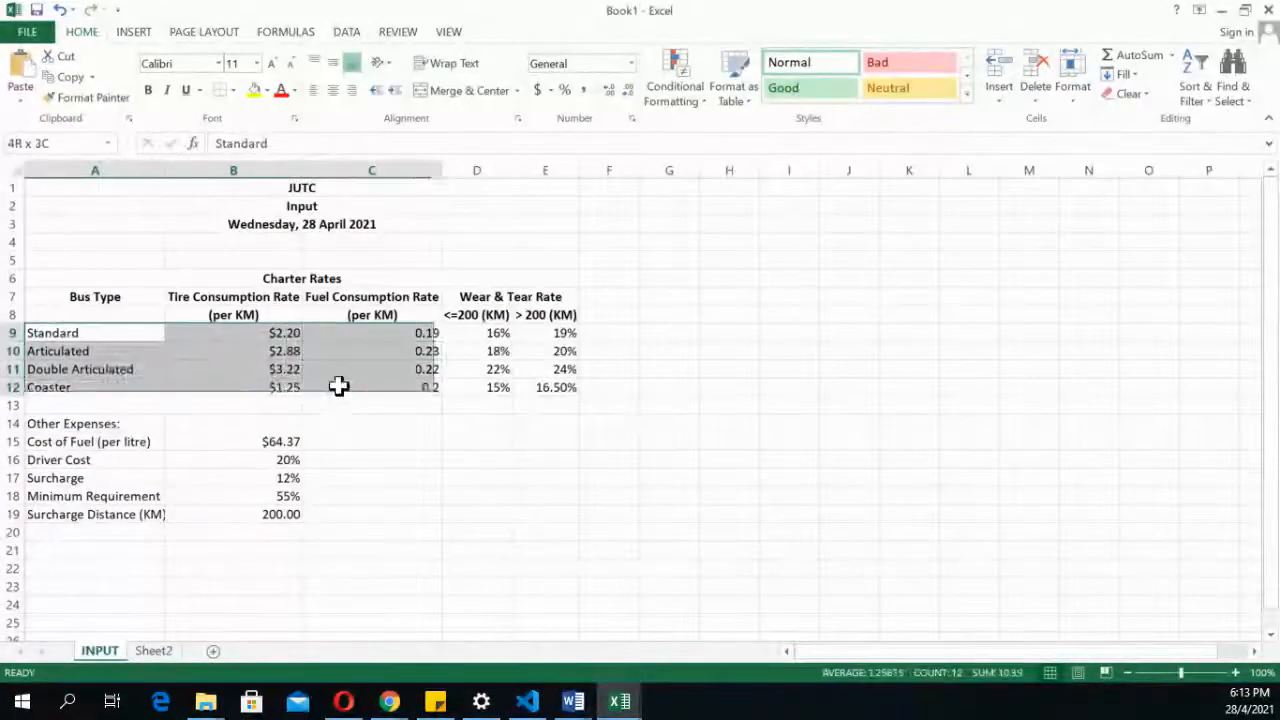
pyautogui.moveTo(339, 387); pyautogui.dragTo(530, 386)
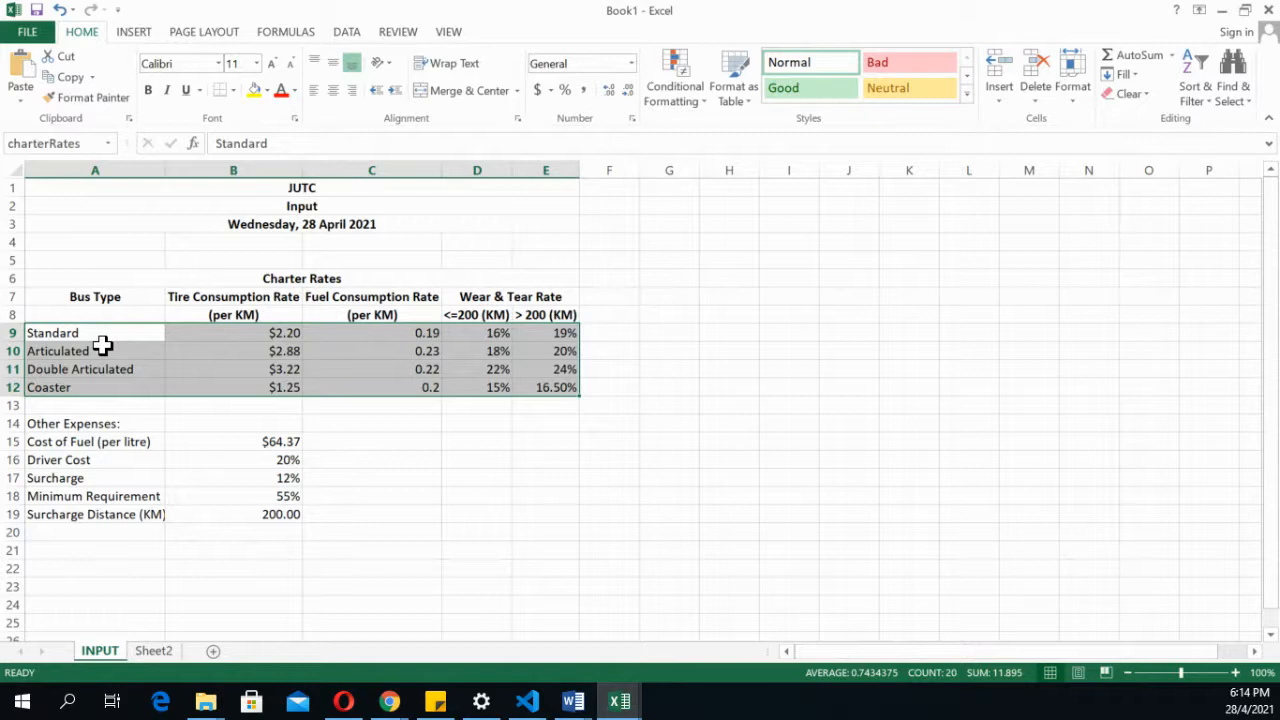
pyautogui.click(153, 650)
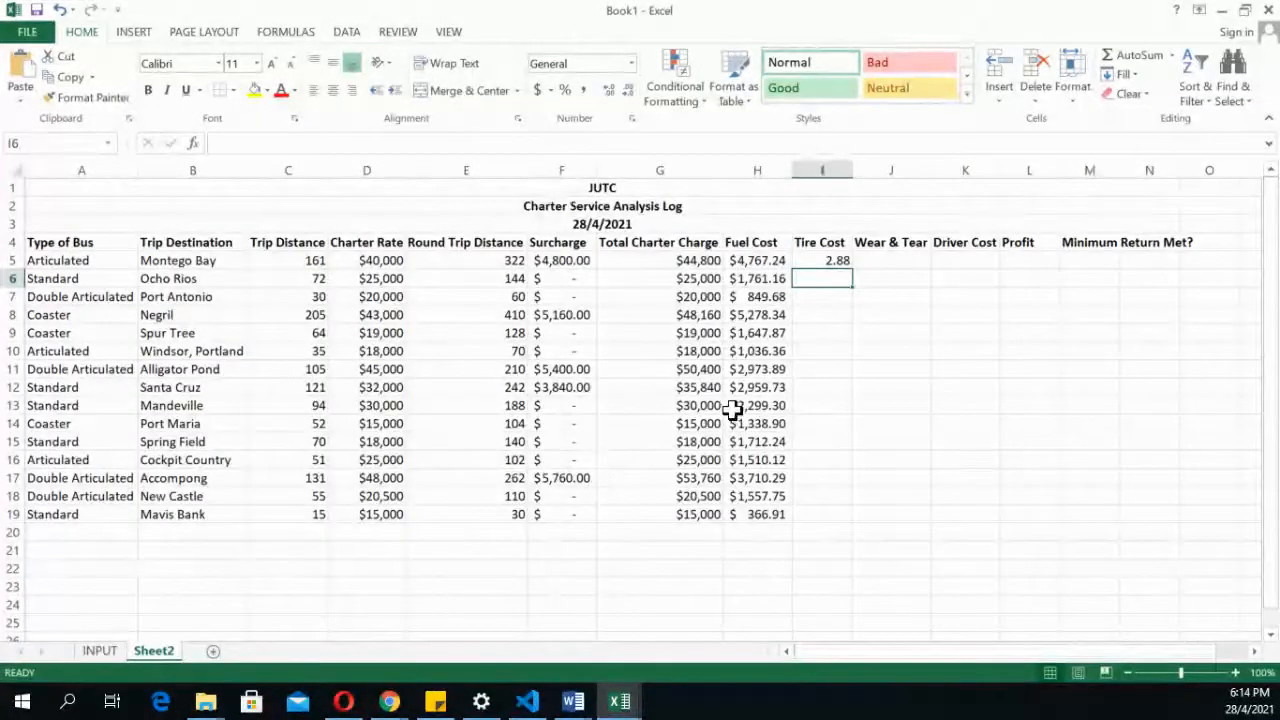
# Compare the Fuel Cost formula in H5 with the Tire Cost formula in I5 and reopen the INPUT sheet's rate table
pyautogui.click(777, 258)
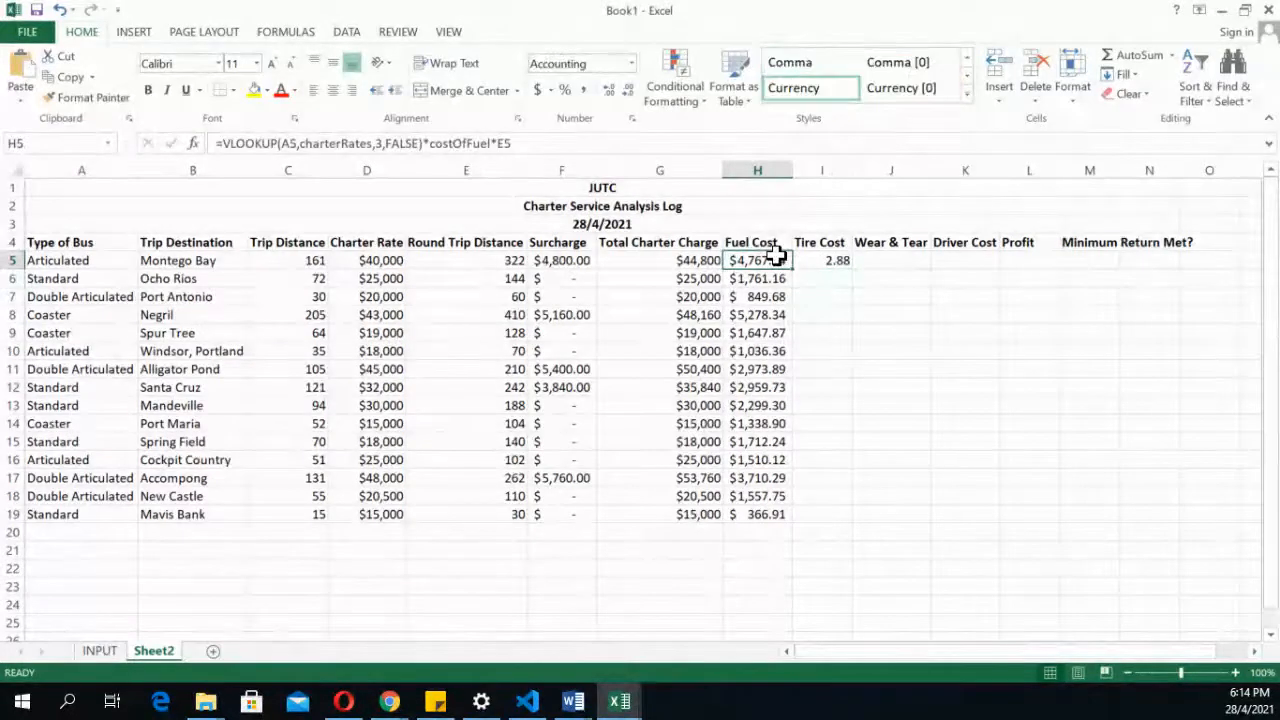
pyautogui.click(433, 146)
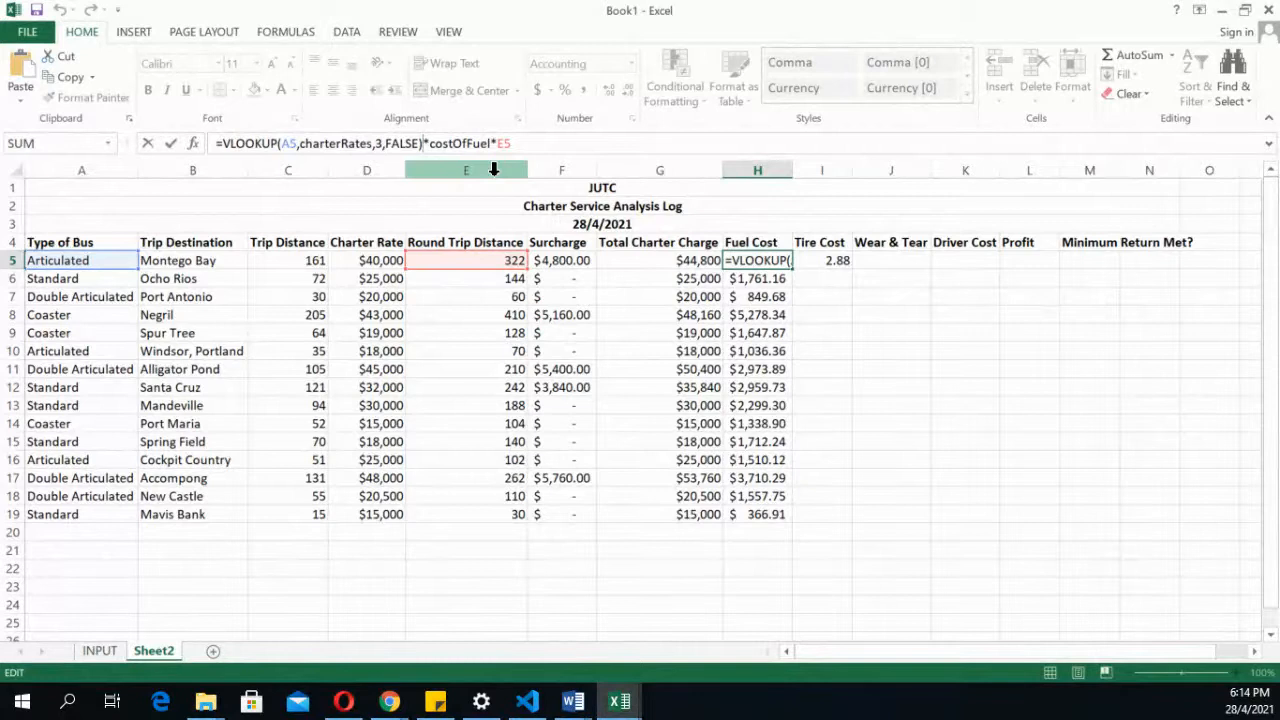
pyautogui.hotkey('ctrl', 'Return')
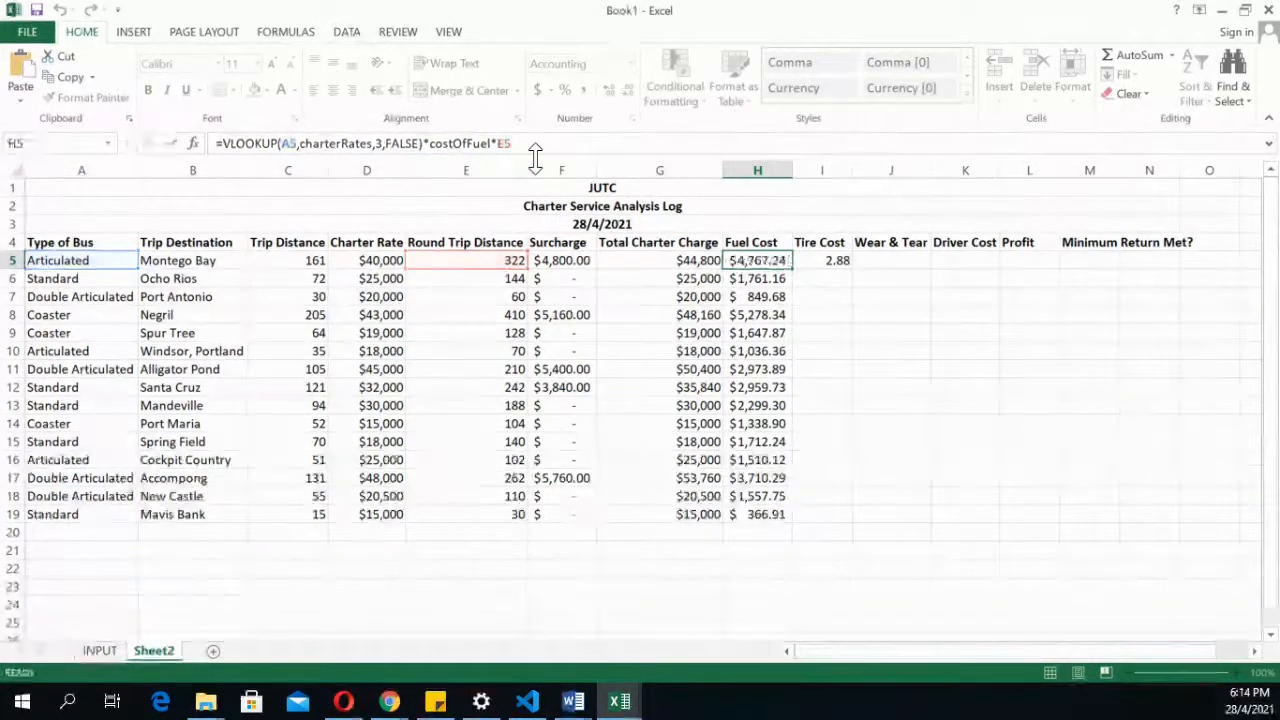
pyautogui.click(817, 260)
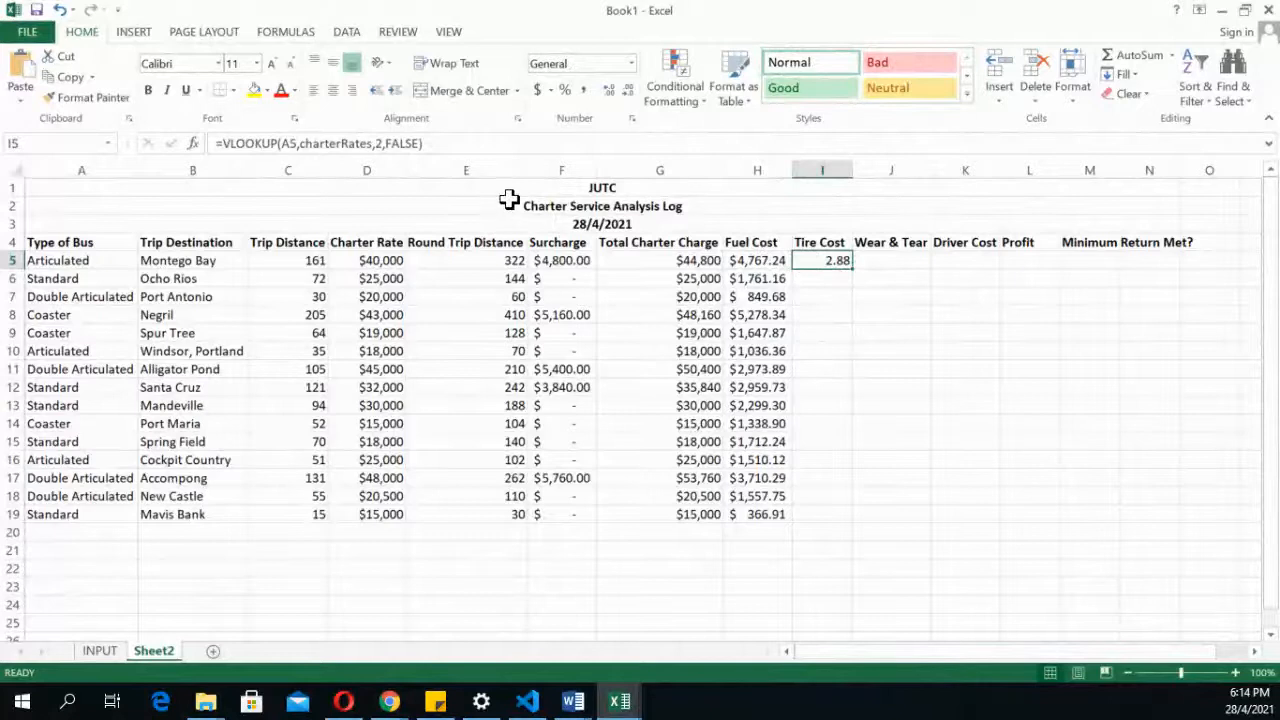
pyautogui.click(97, 655)
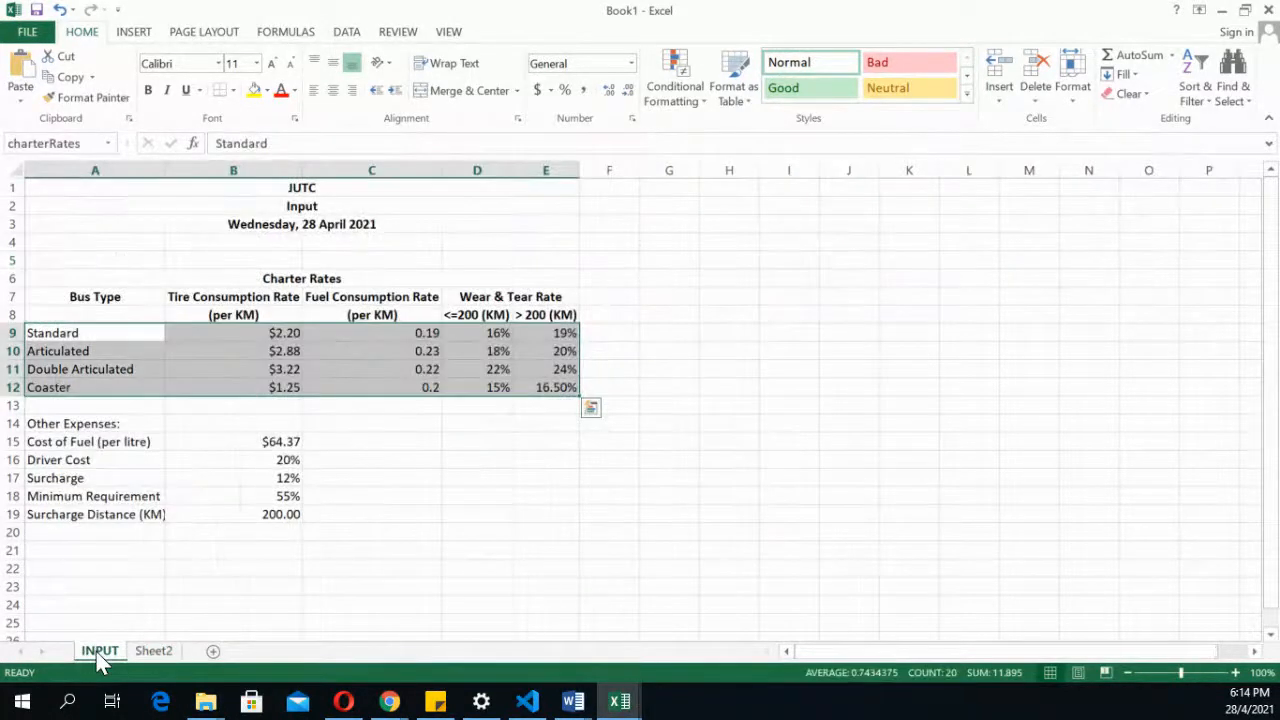
# Extend the Tire Cost formula in I5 to =VLOOKUP(A5,charterRates,2,FALSE)*E5, multiplying the tire rate by the round trip distance
pyautogui.click(158, 655)
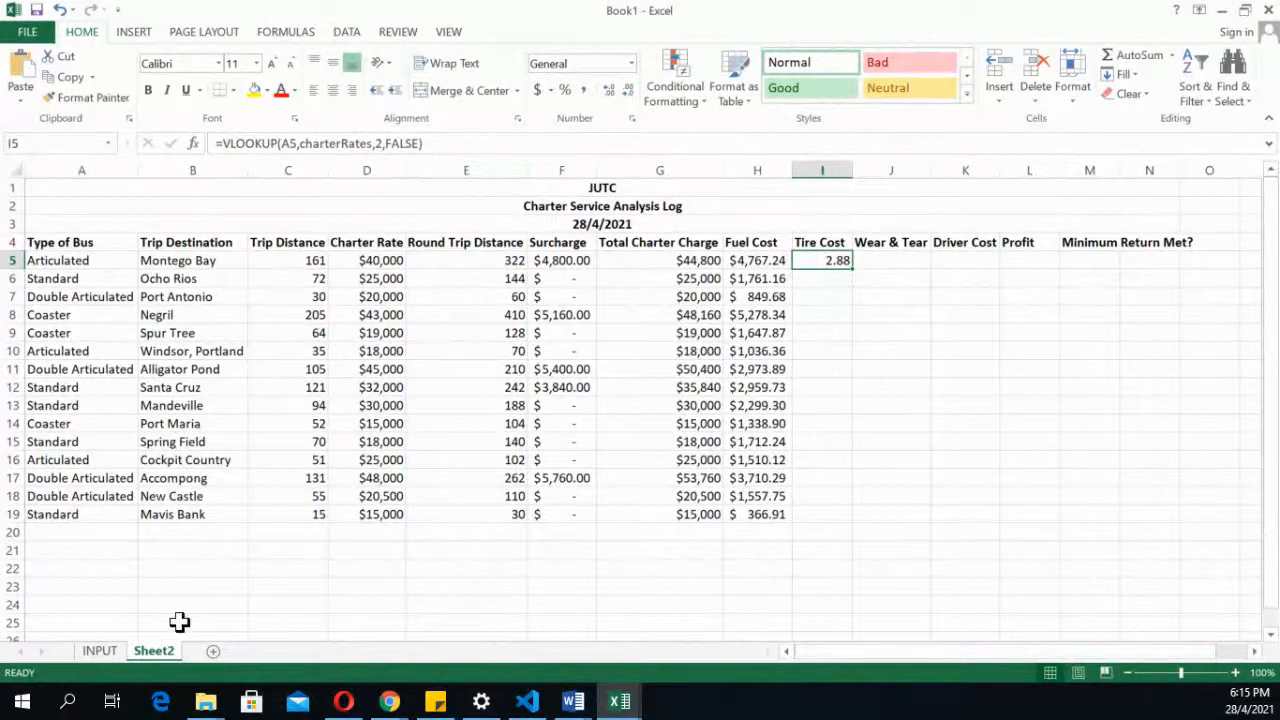
pyautogui.click(100, 655)
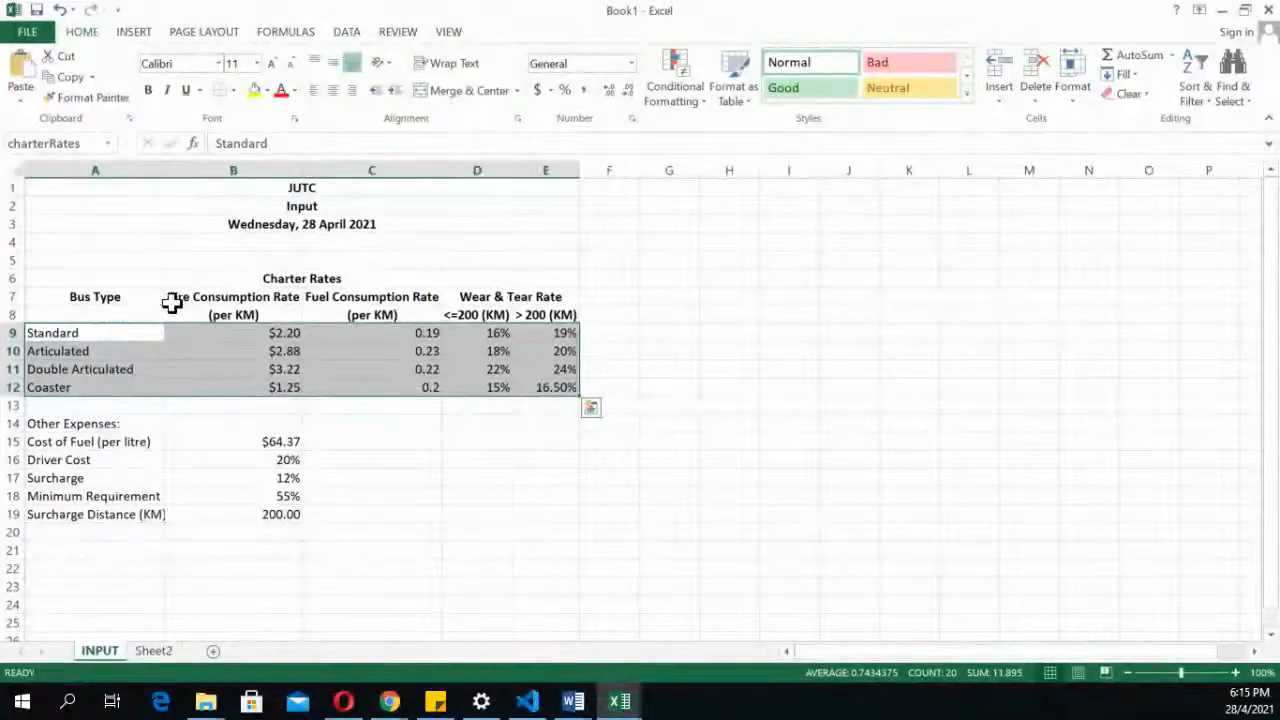
pyautogui.click(150, 651)
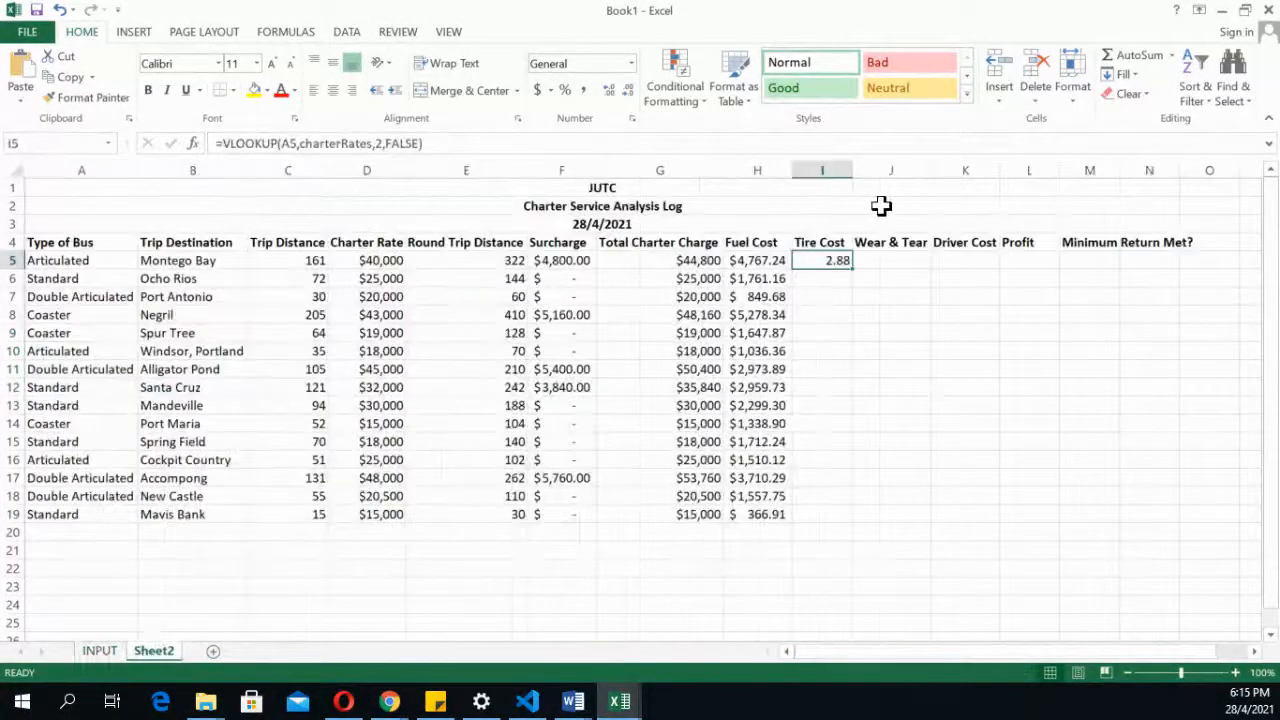
pyautogui.click(623, 141)
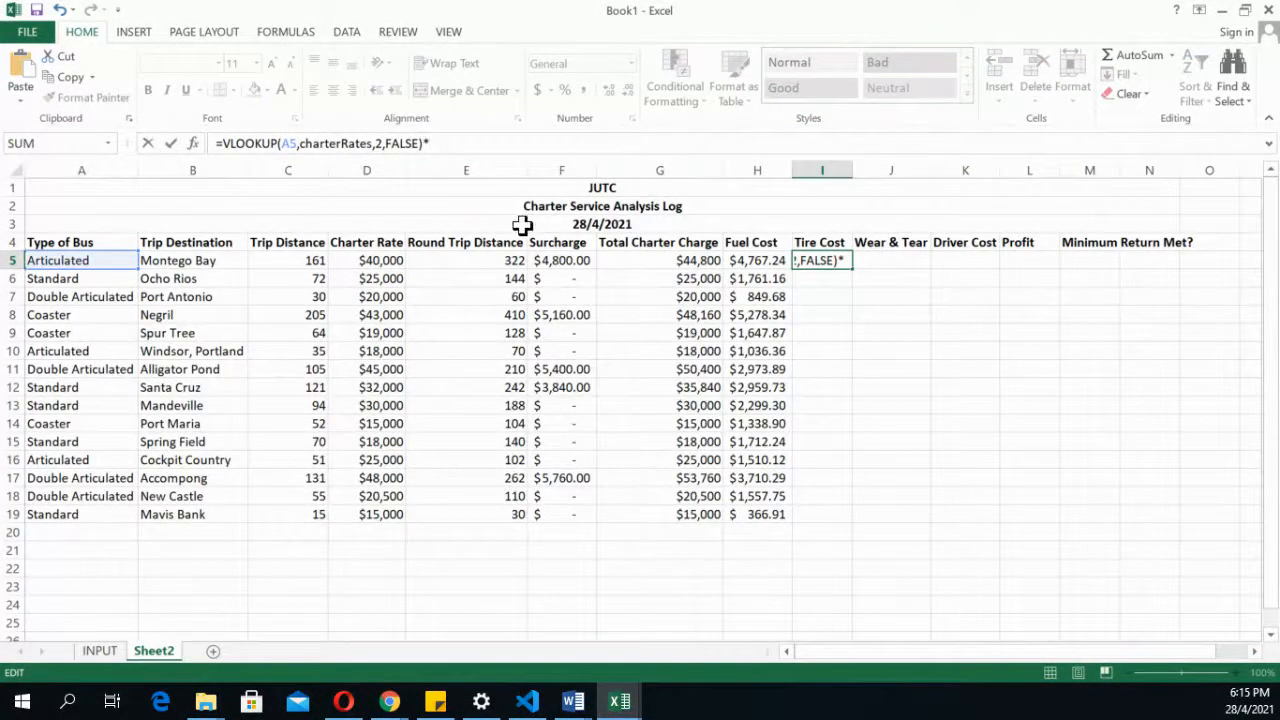
pyautogui.click(497, 256)
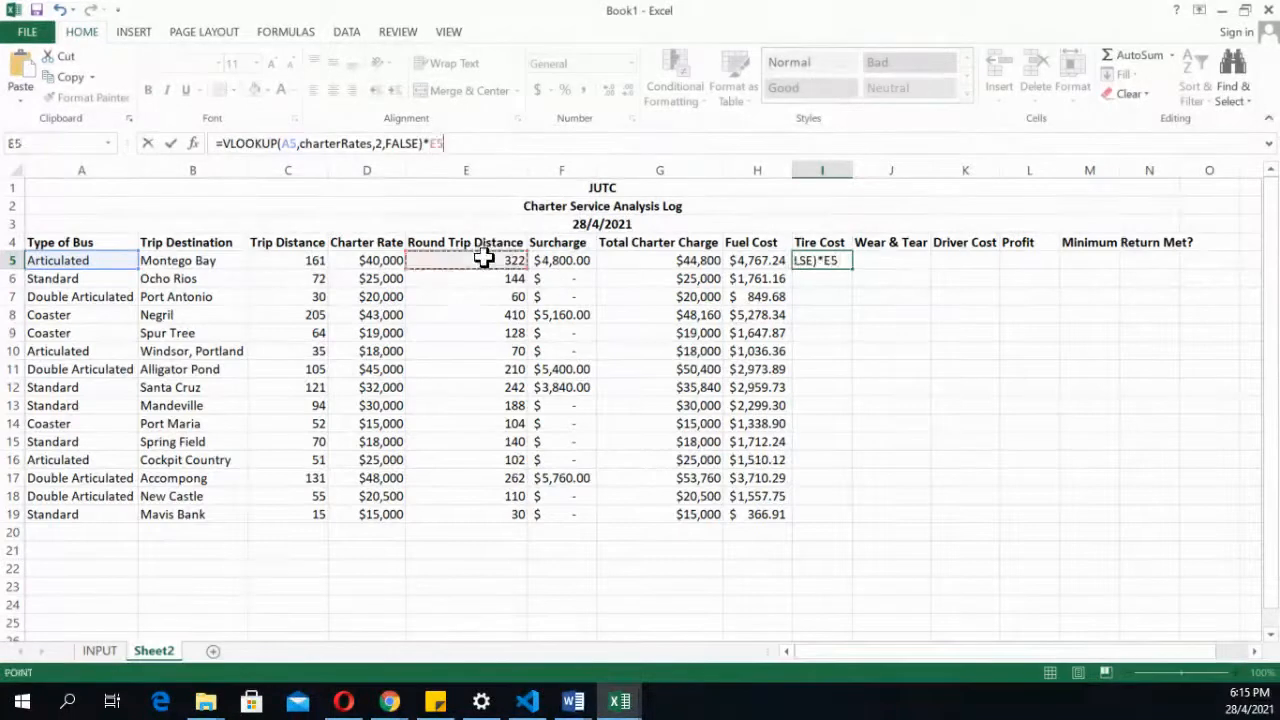
pyautogui.hotkey('ctrl', 'Return')
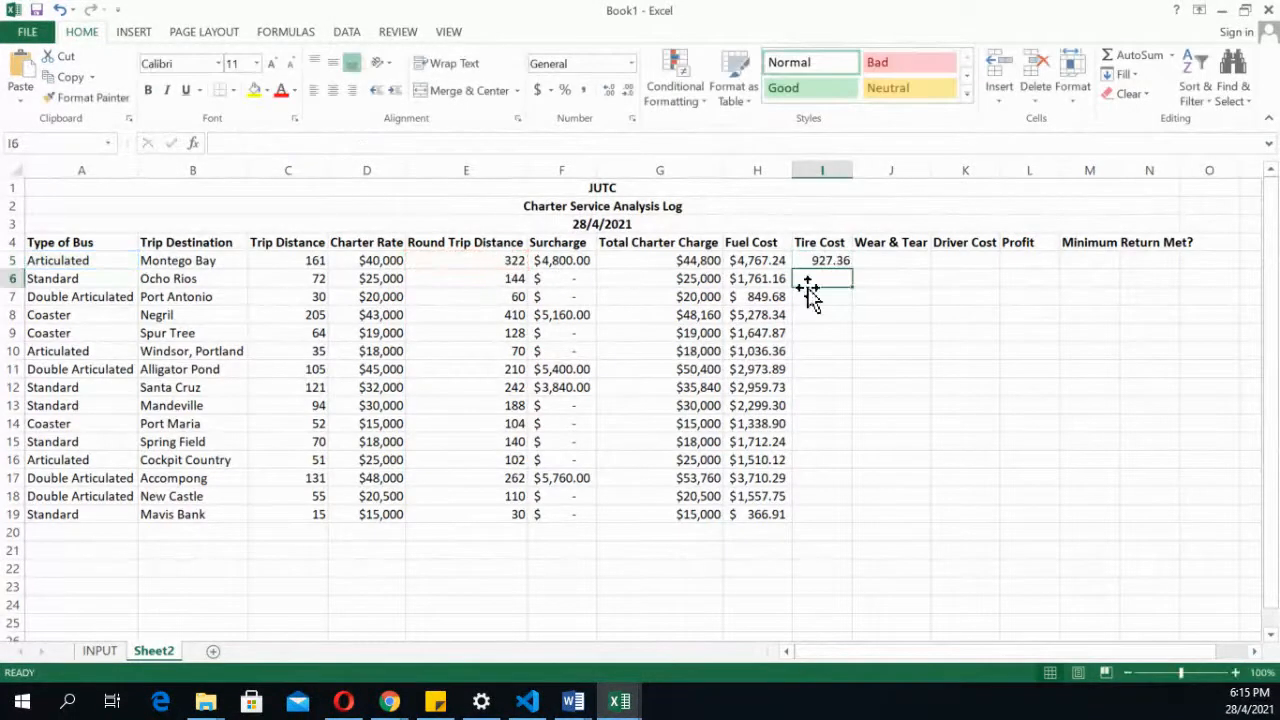
# Apply the Accounting currency format to Tire Cost cell I5 and fill its formula down to I19
pyautogui.click(820, 261)
pyautogui.click(538, 92)
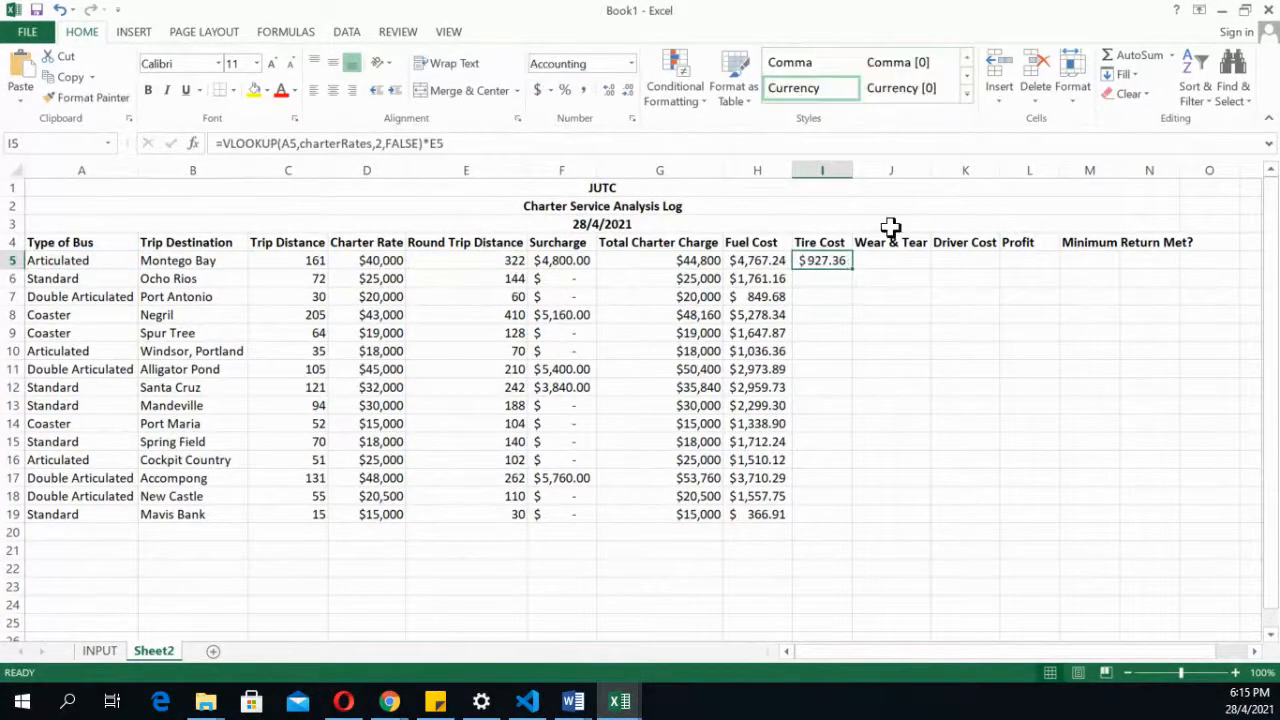
pyautogui.doubleClick(851, 269)
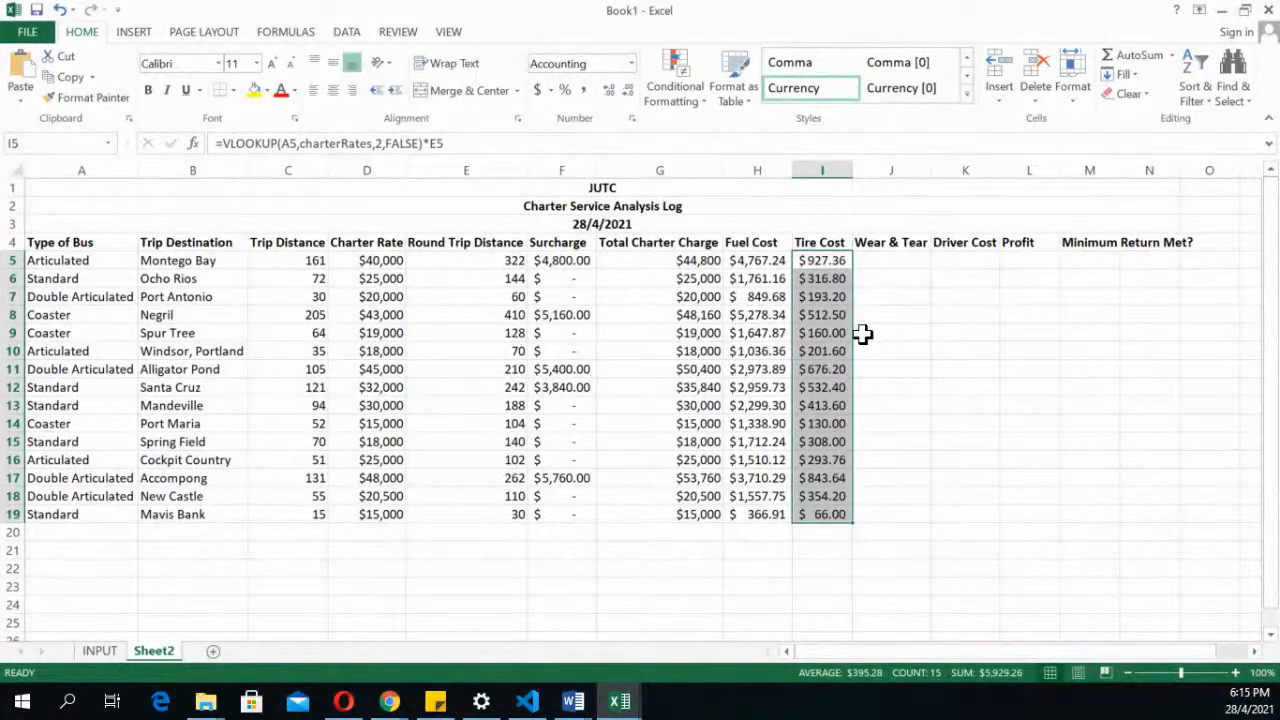
# Review the formulas in row 5 for Total Charter Charge, Fuel Cost and Tire Cost
pyautogui.click(708, 262)
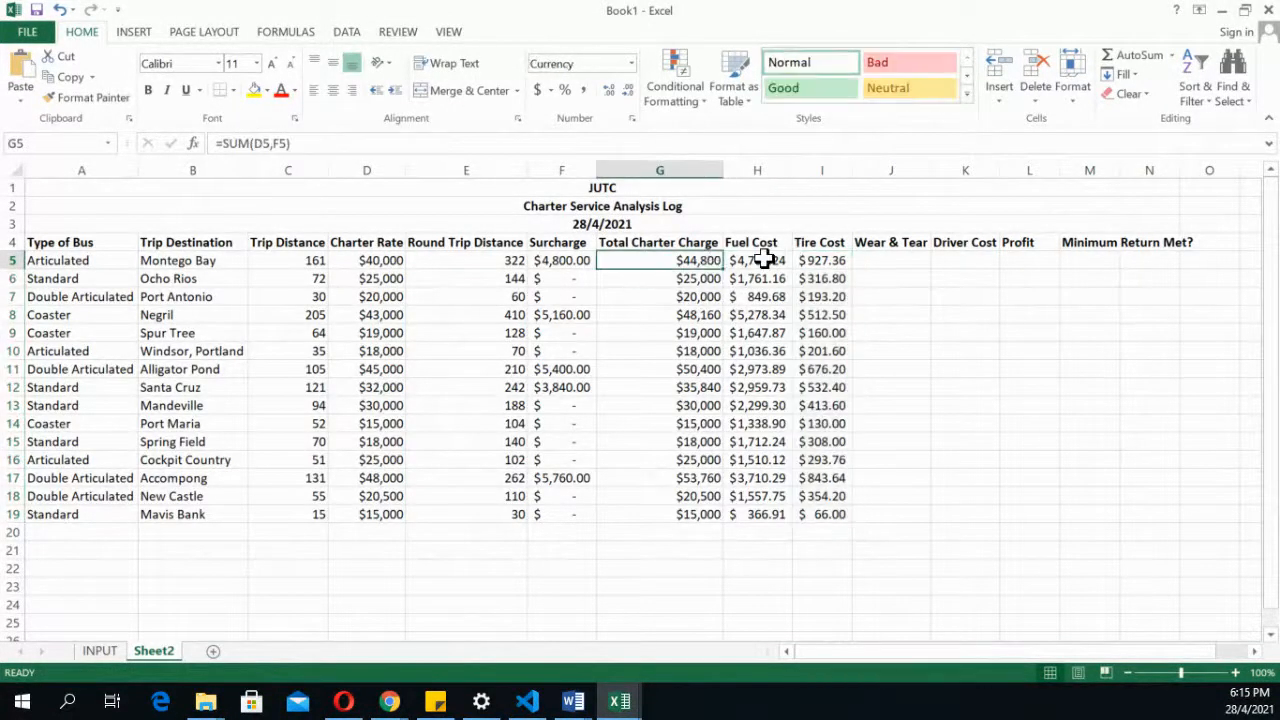
pyautogui.click(762, 258)
pyautogui.click(720, 260)
pyautogui.click(818, 262)
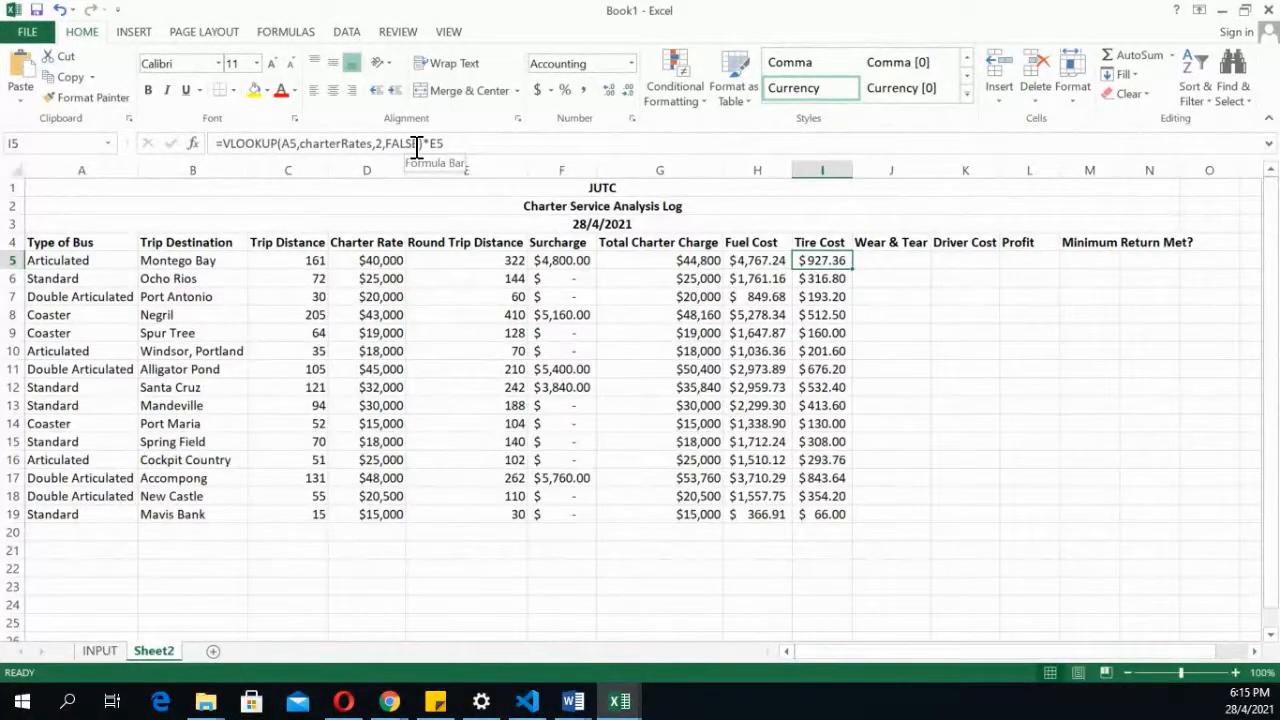
# Read the Wear & Tear expense formula in the Word exam document and return to cell J5 on Sheet2 in Excel
pyautogui.click(914, 258)
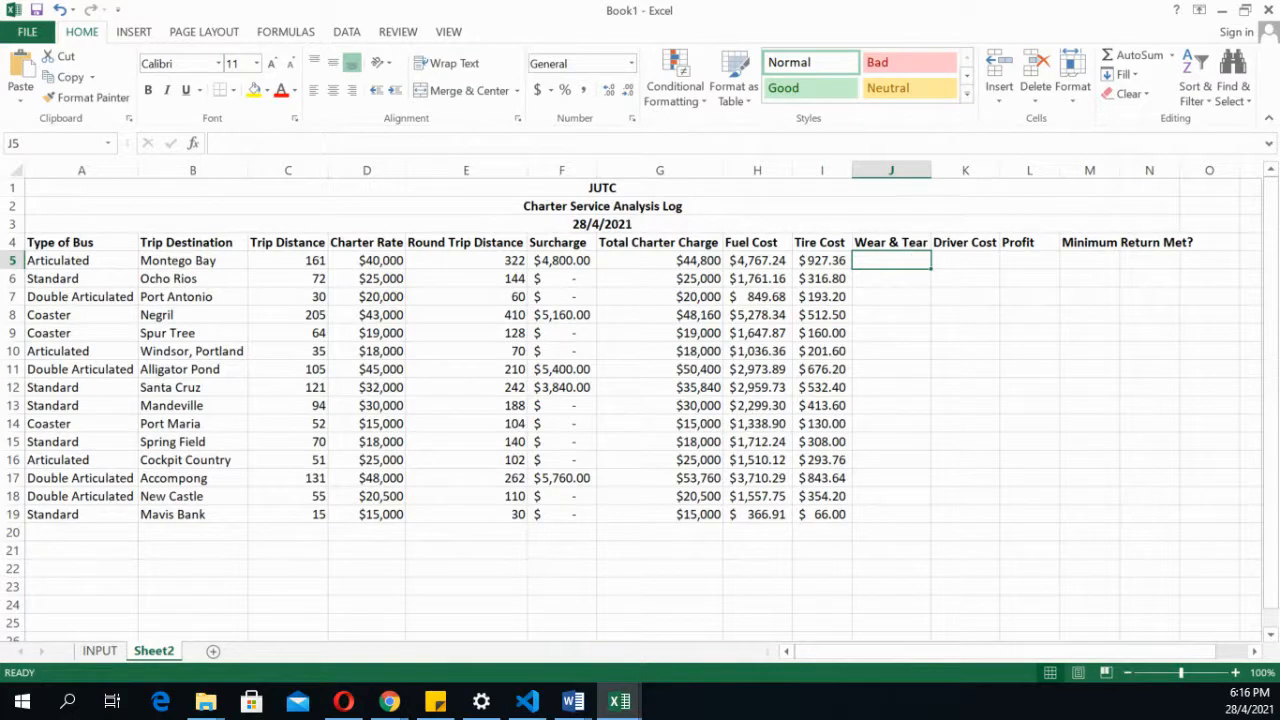
pyautogui.hotkey('alt', 'Tab')
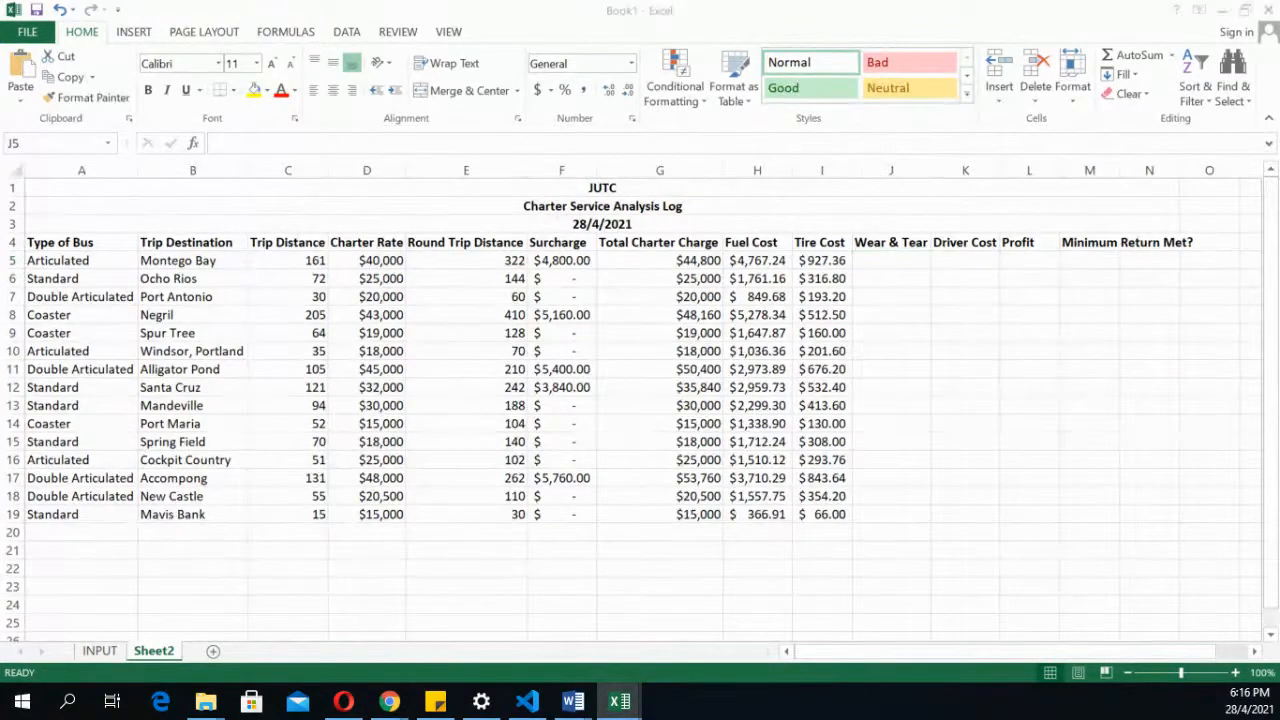
pyautogui.hotkey('alt', 'Tab')
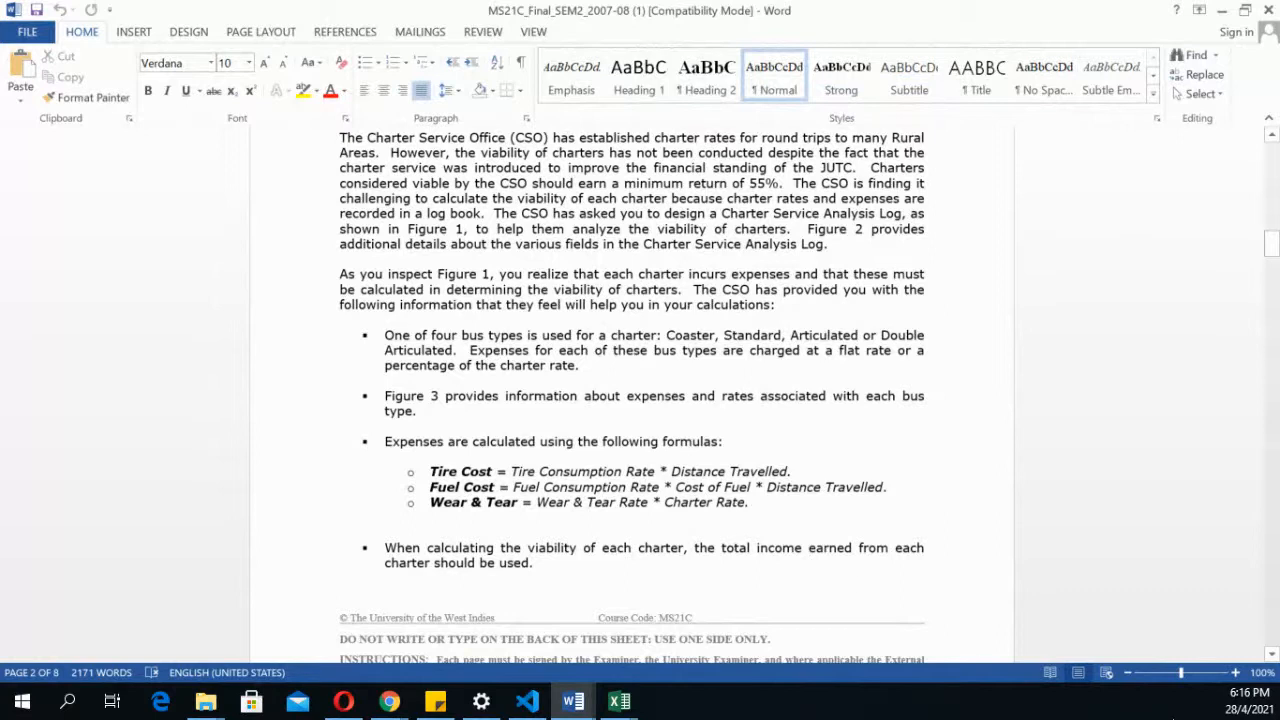
pyautogui.hotkey('alt', 'Tab')
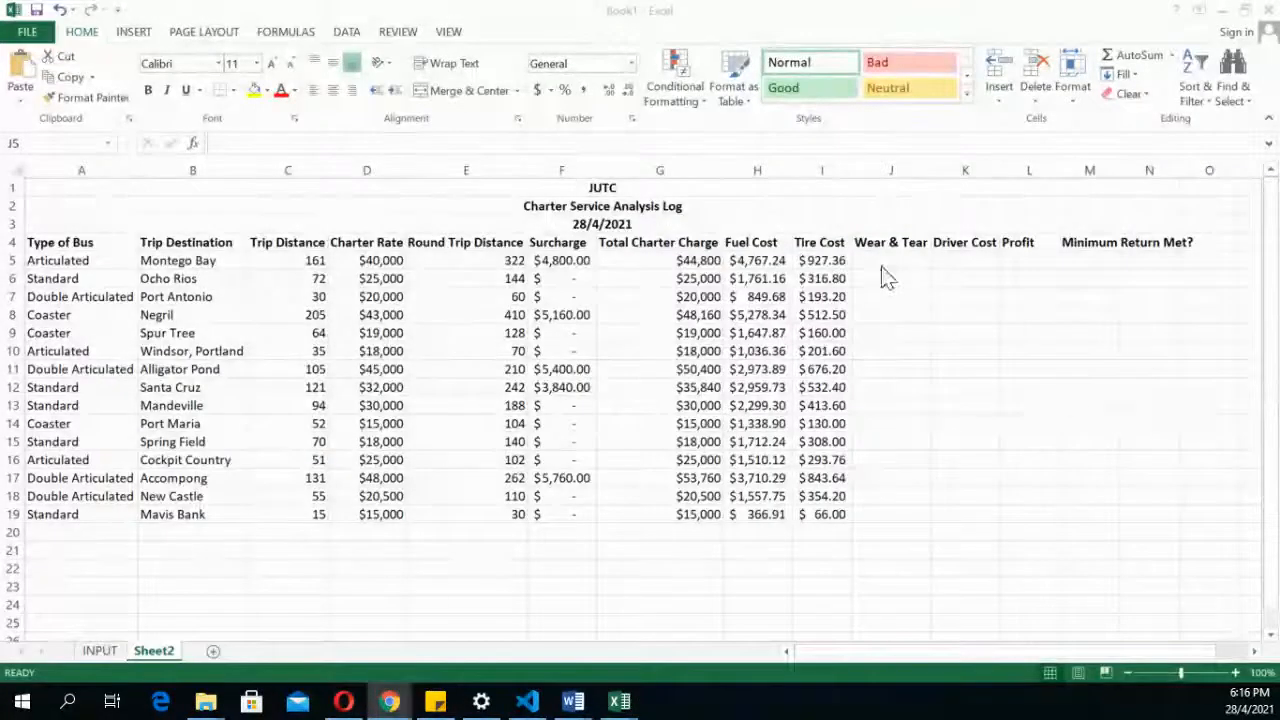
pyautogui.click(884, 264)
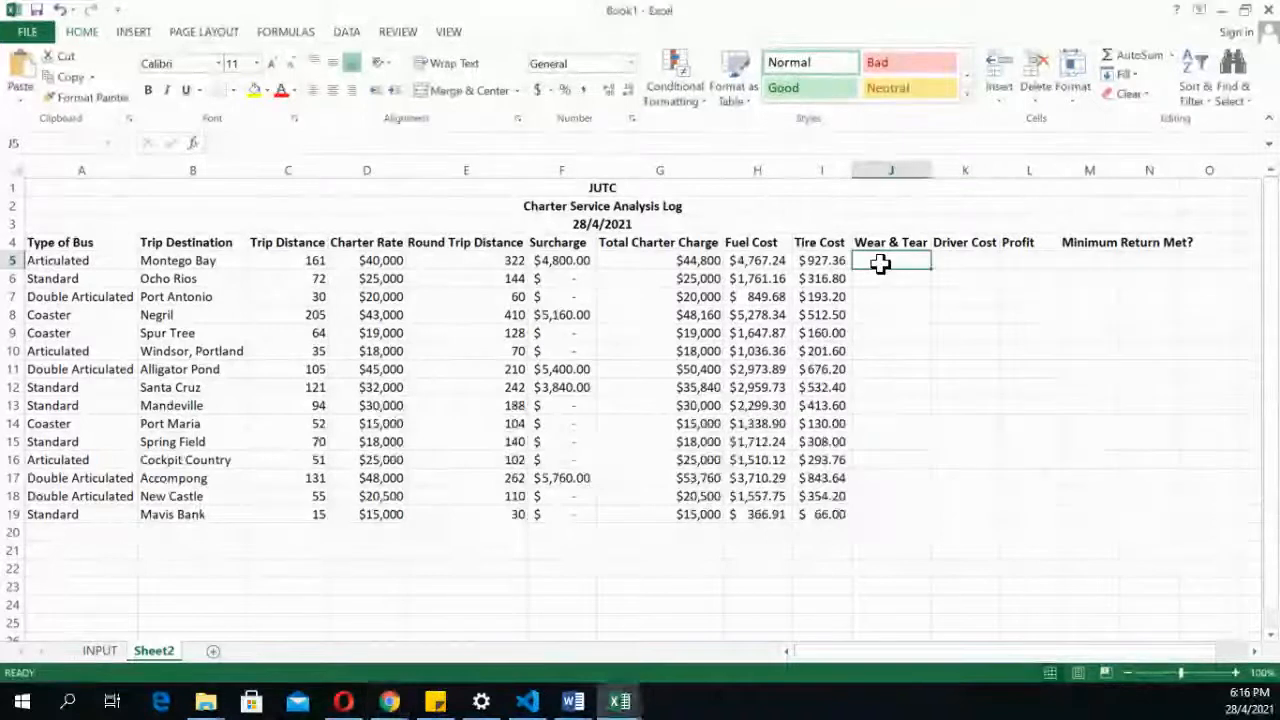
# Examine the Wear & Tear Rate columns from D9 on the INPUT sheet and return to Sheet2
pyautogui.click(100, 651)
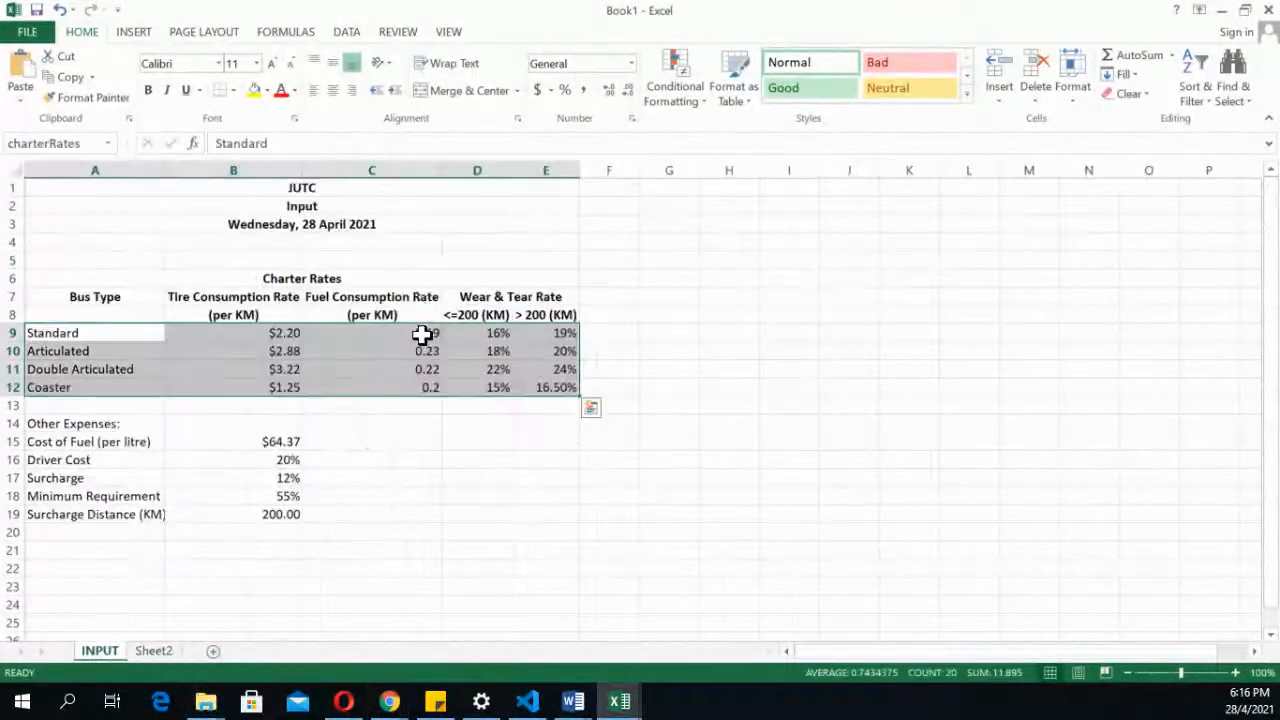
pyautogui.click(481, 331)
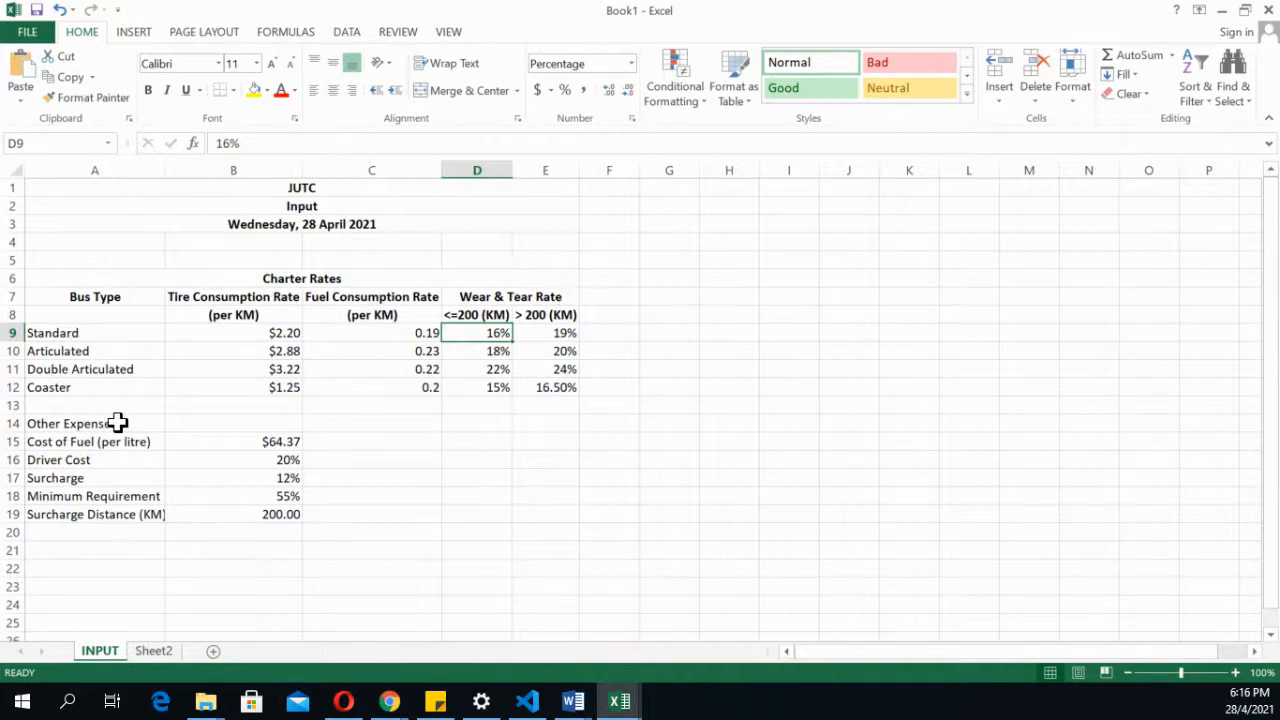
pyautogui.click(622, 707)
pyautogui.click(670, 665)
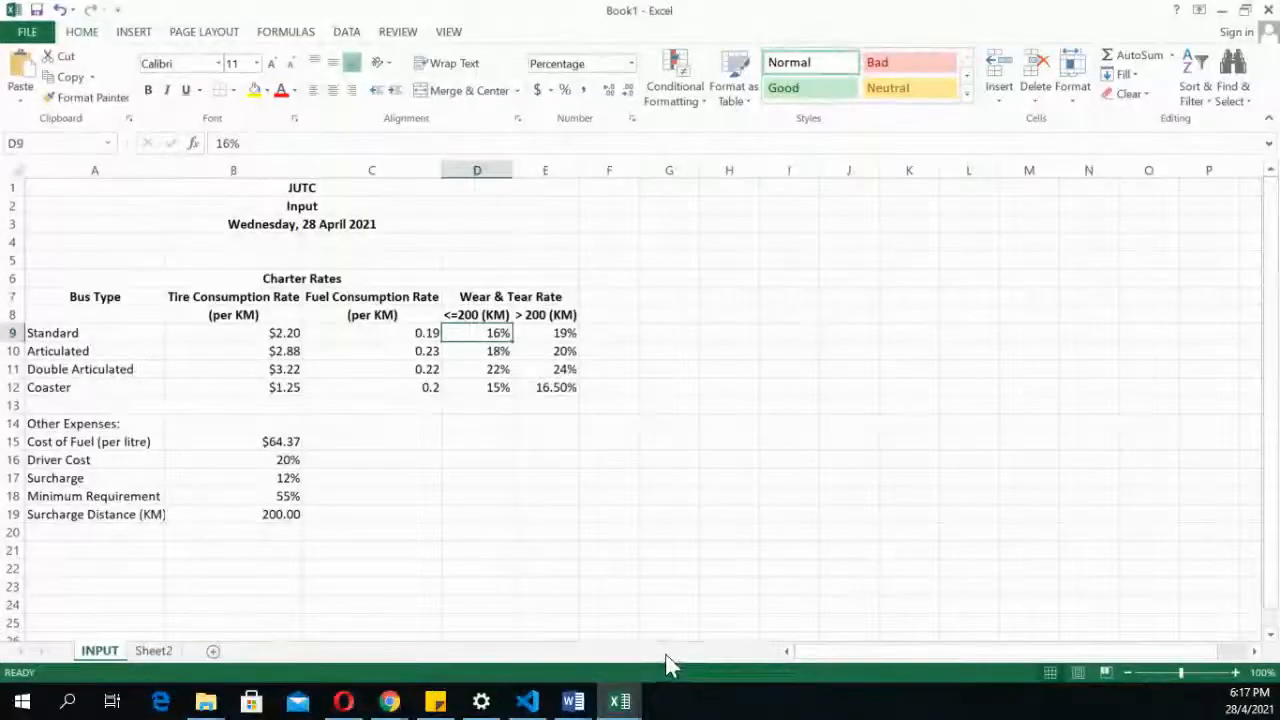
pyautogui.click(160, 652)
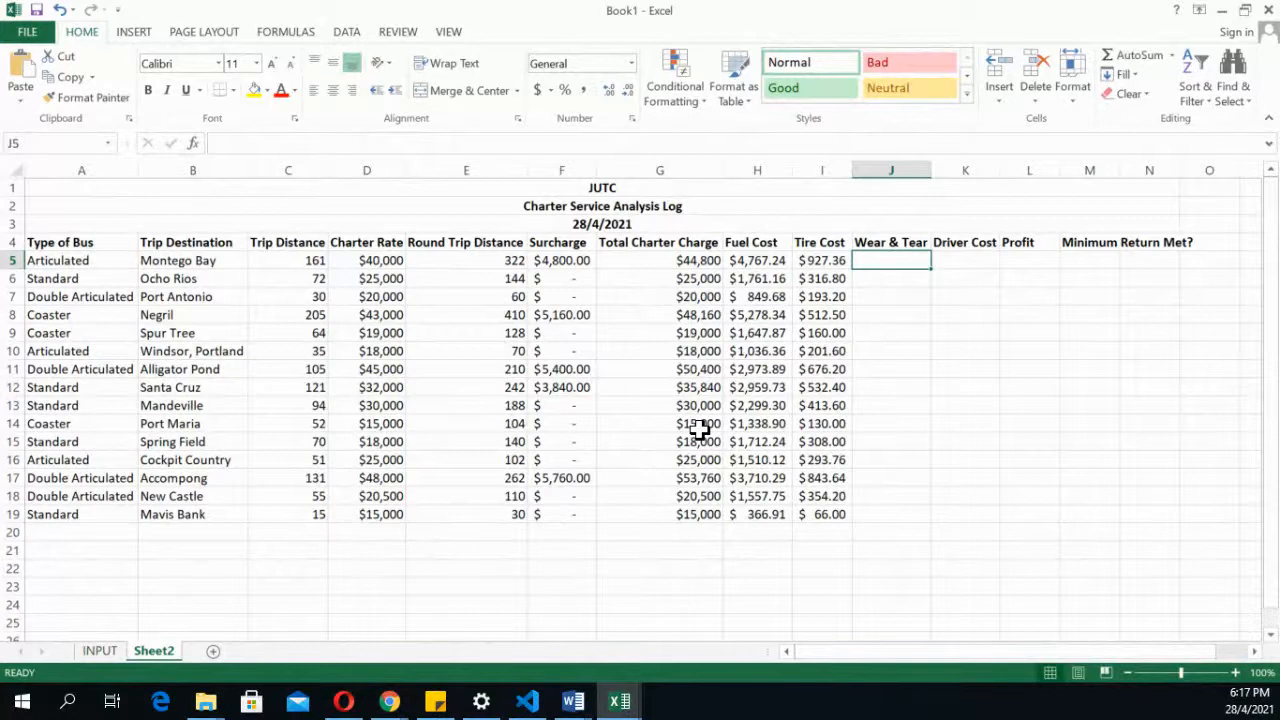
# Enter =VLOOKUP(A5,charterRates,4,FALSE) in Wear & Tear cell J5 to retrieve the bus type's rate for distances up to 200 KM
pyautogui.write('vlo')
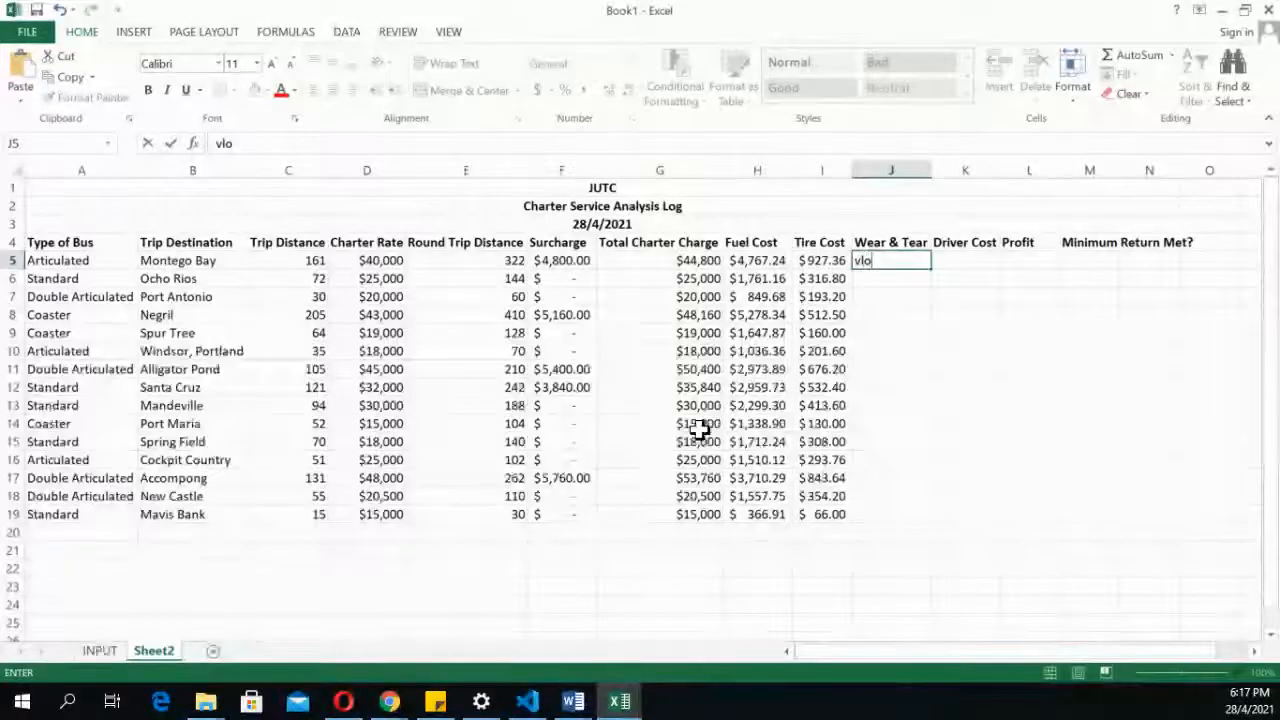
pyautogui.write('=')
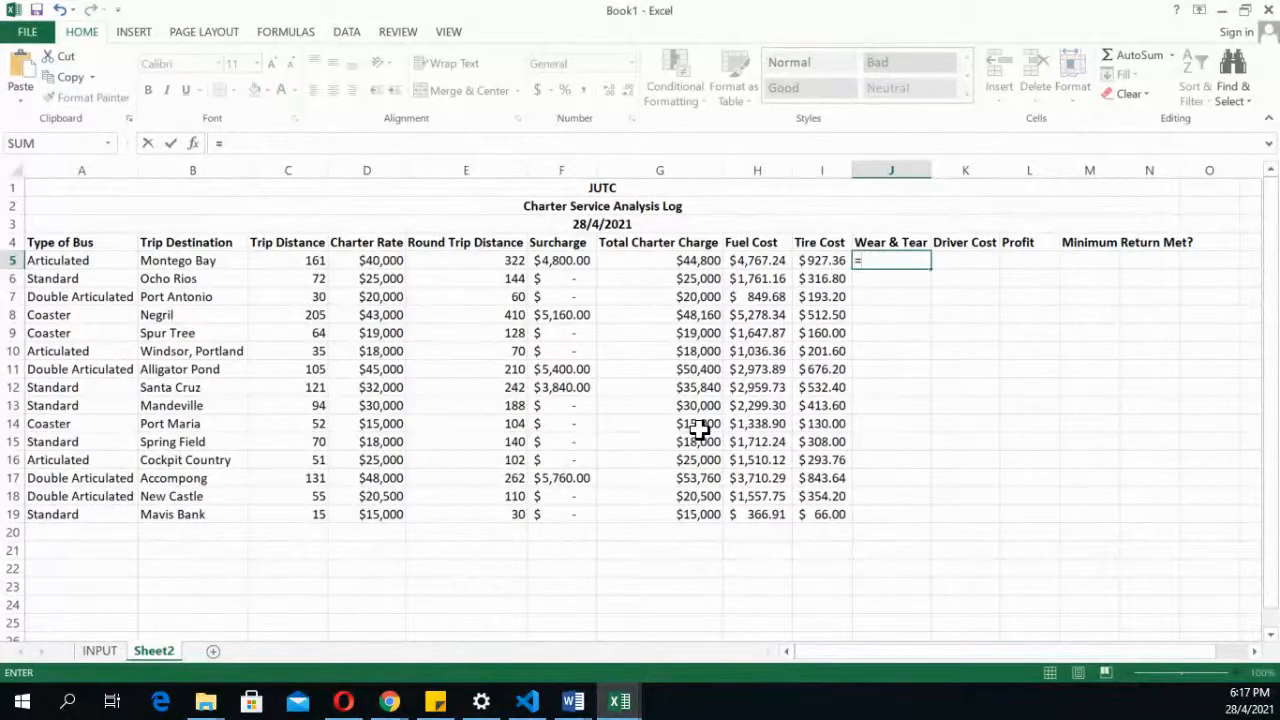
pyautogui.write('vl')
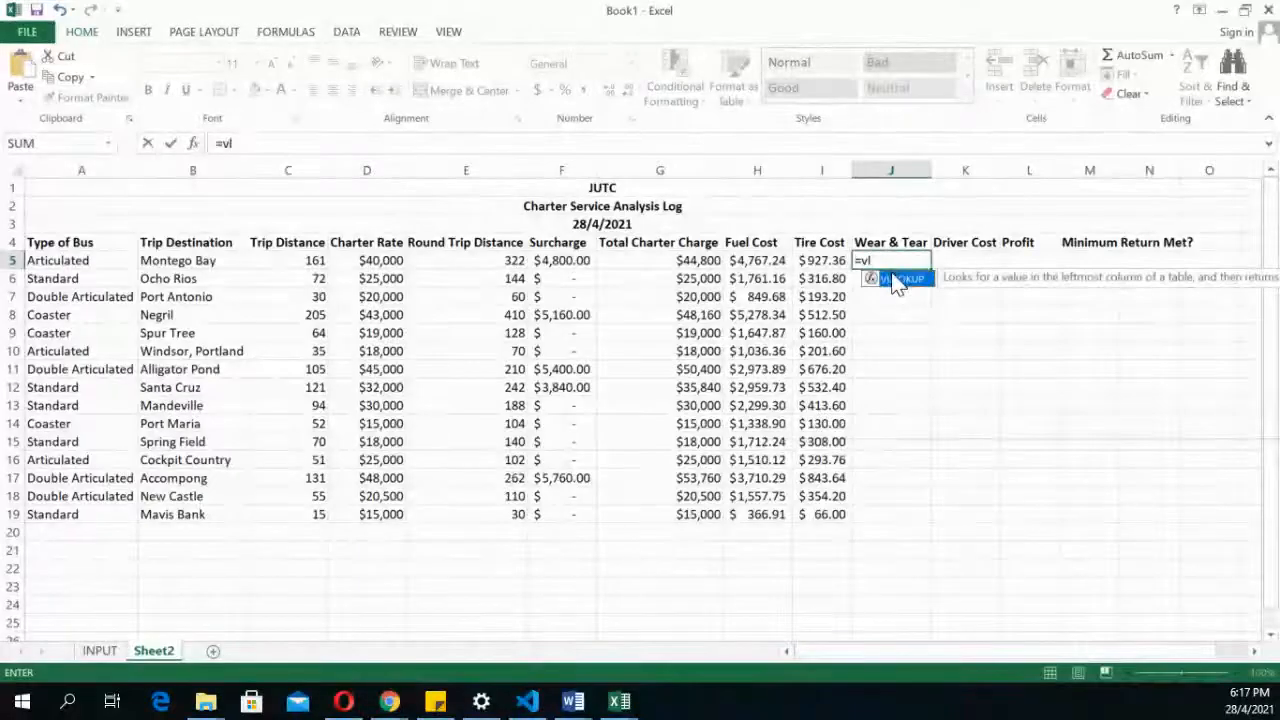
pyautogui.doubleClick(897, 280)
pyautogui.click(65, 262)
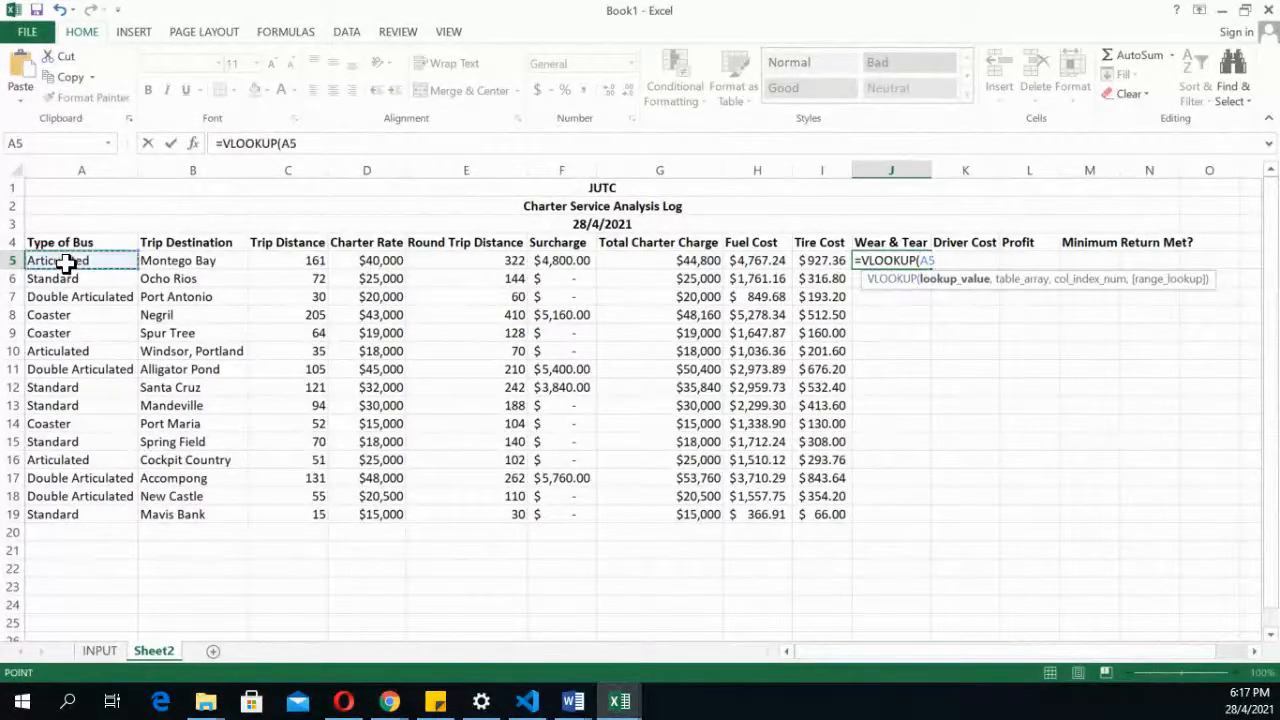
pyautogui.write(',')
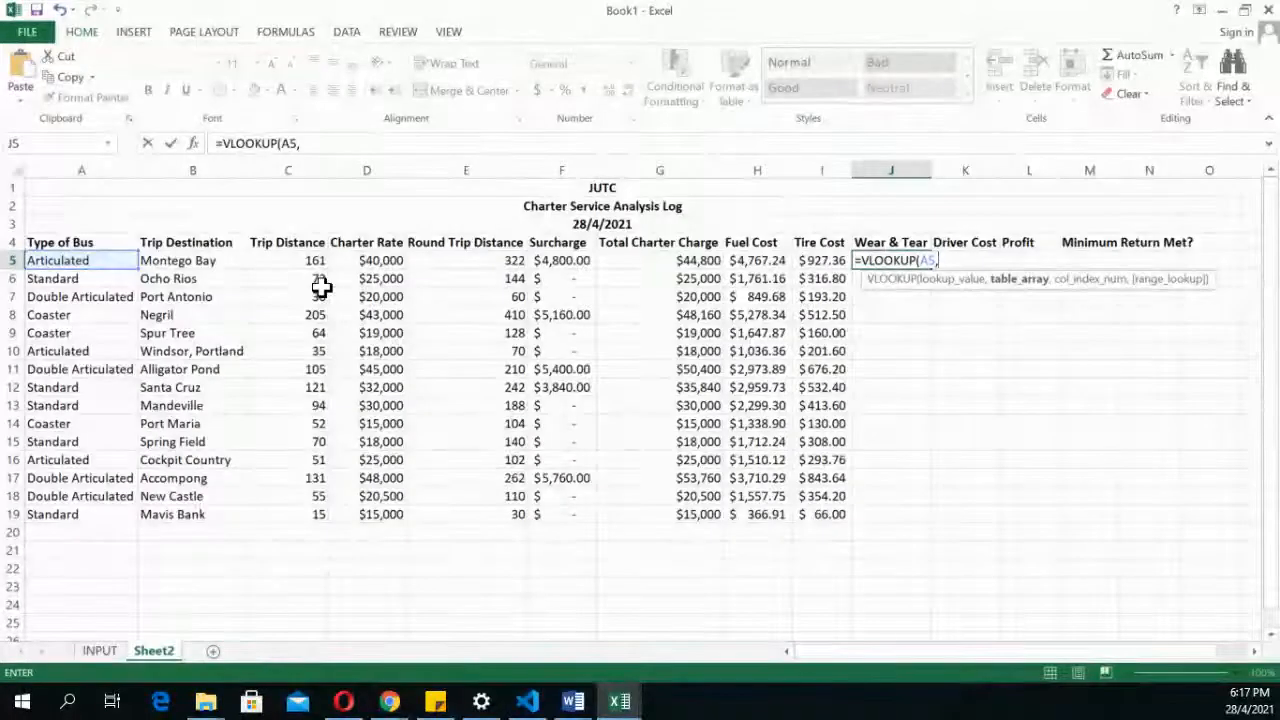
pyautogui.write('ch')
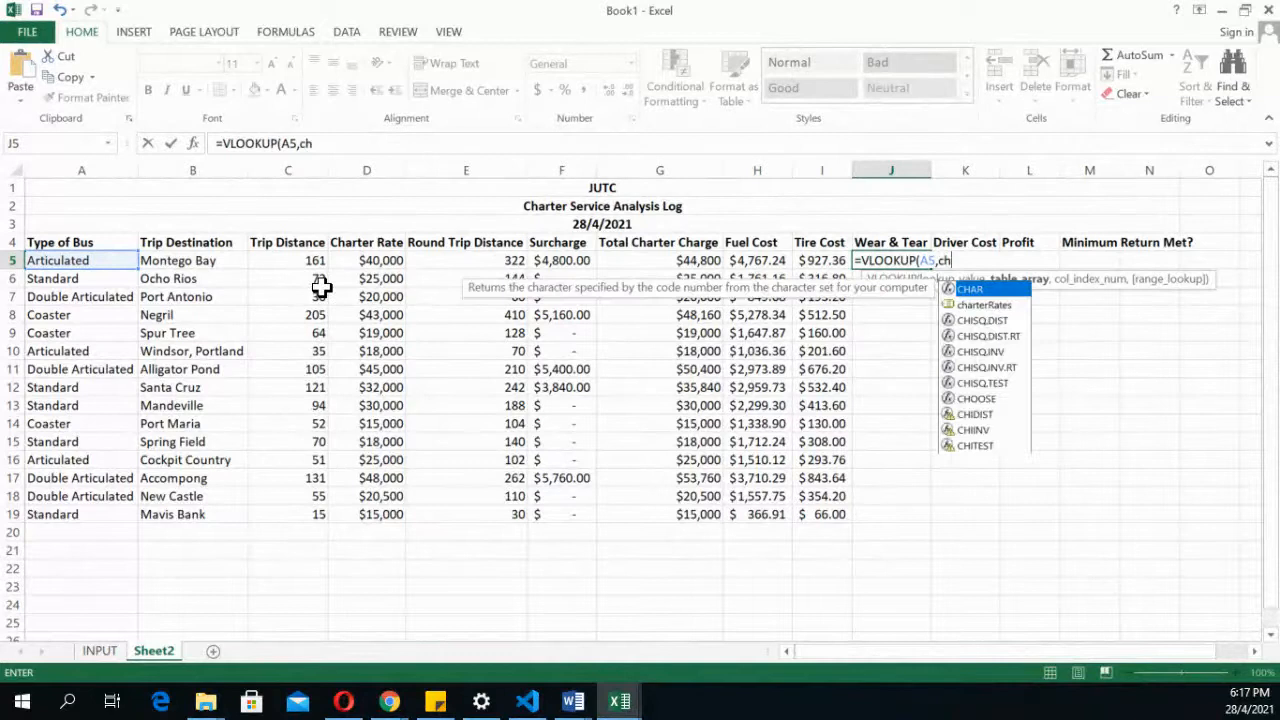
pyautogui.doubleClick(984, 305)
pyautogui.write(',')
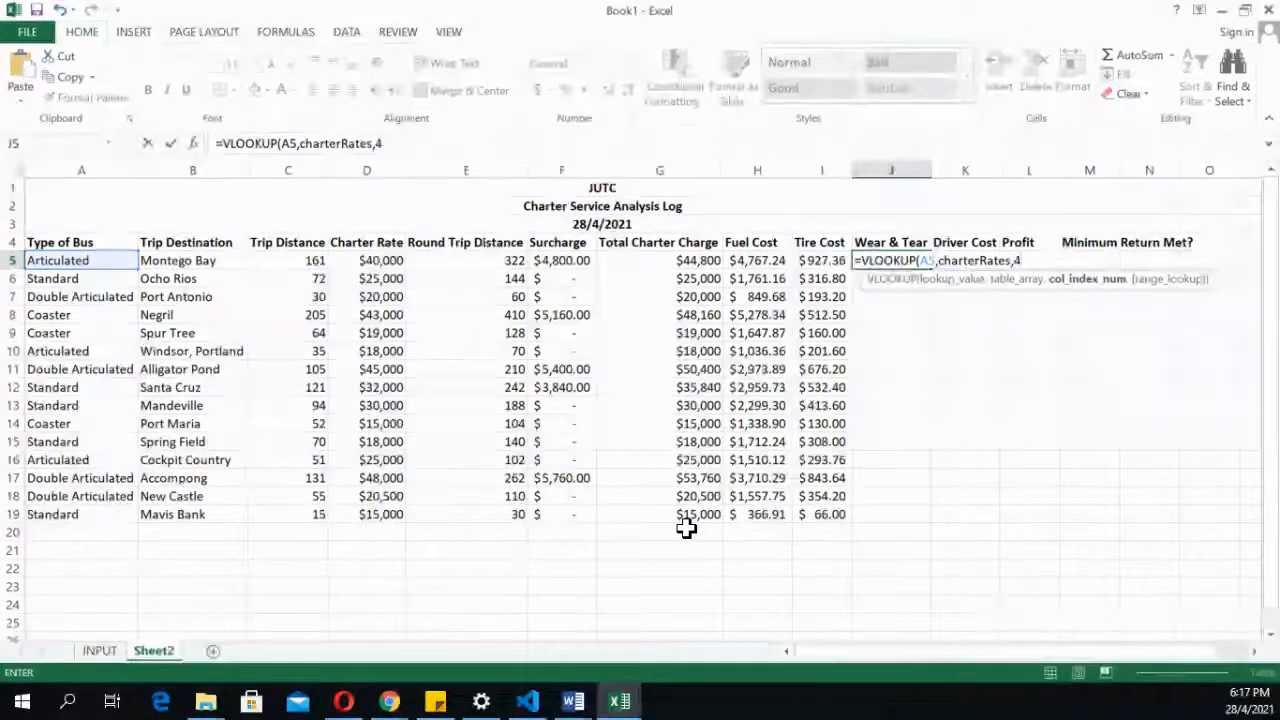
pyautogui.write('4,')
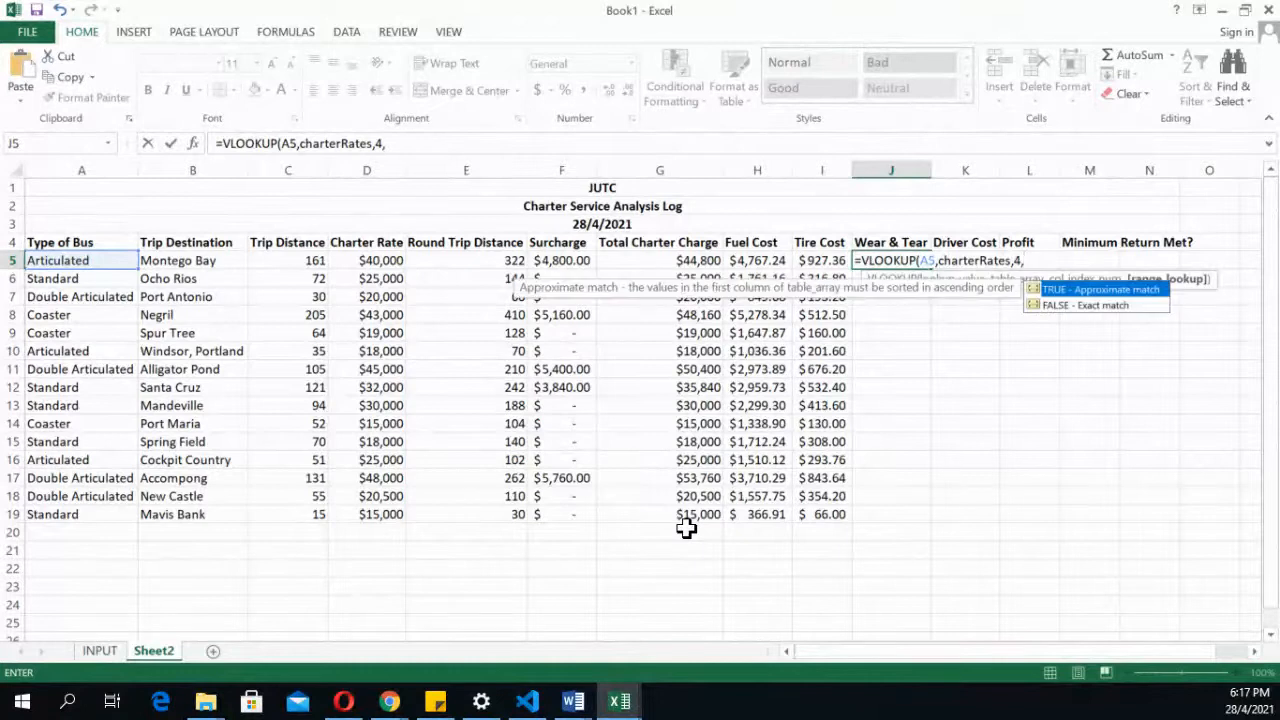
pyautogui.write('f')
pyautogui.doubleClick(1078, 304)
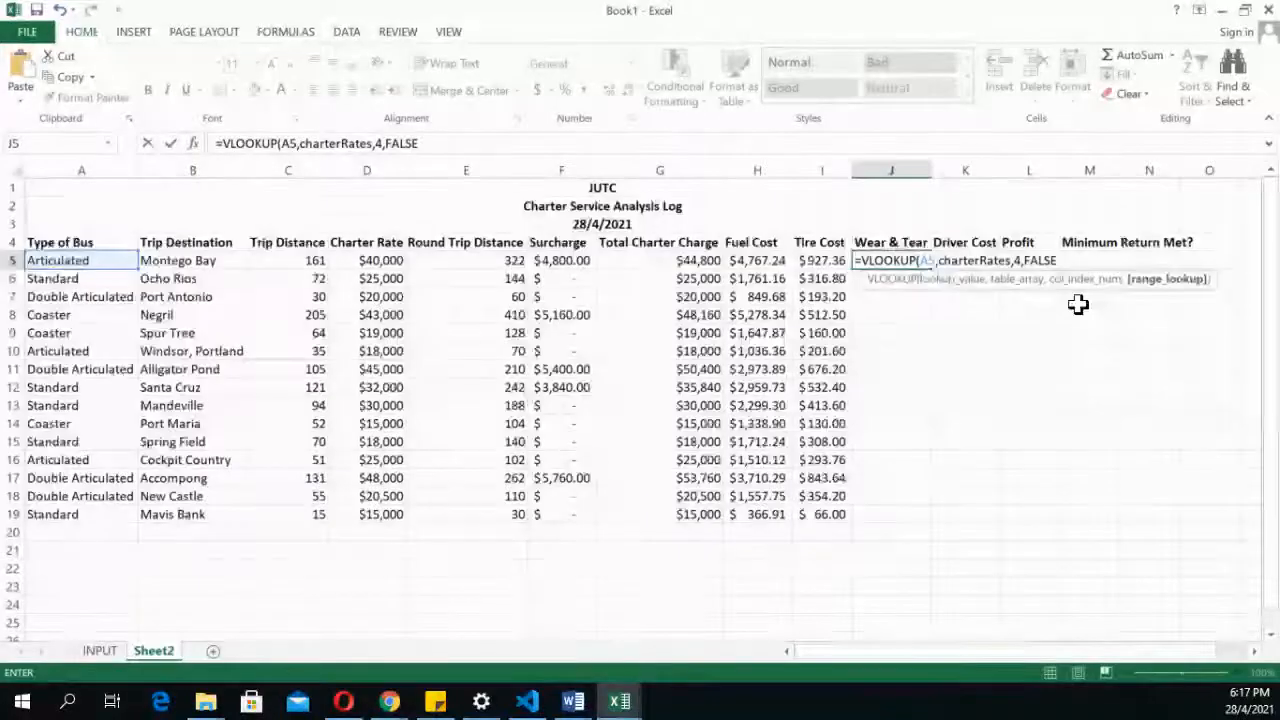
pyautogui.press('Return')
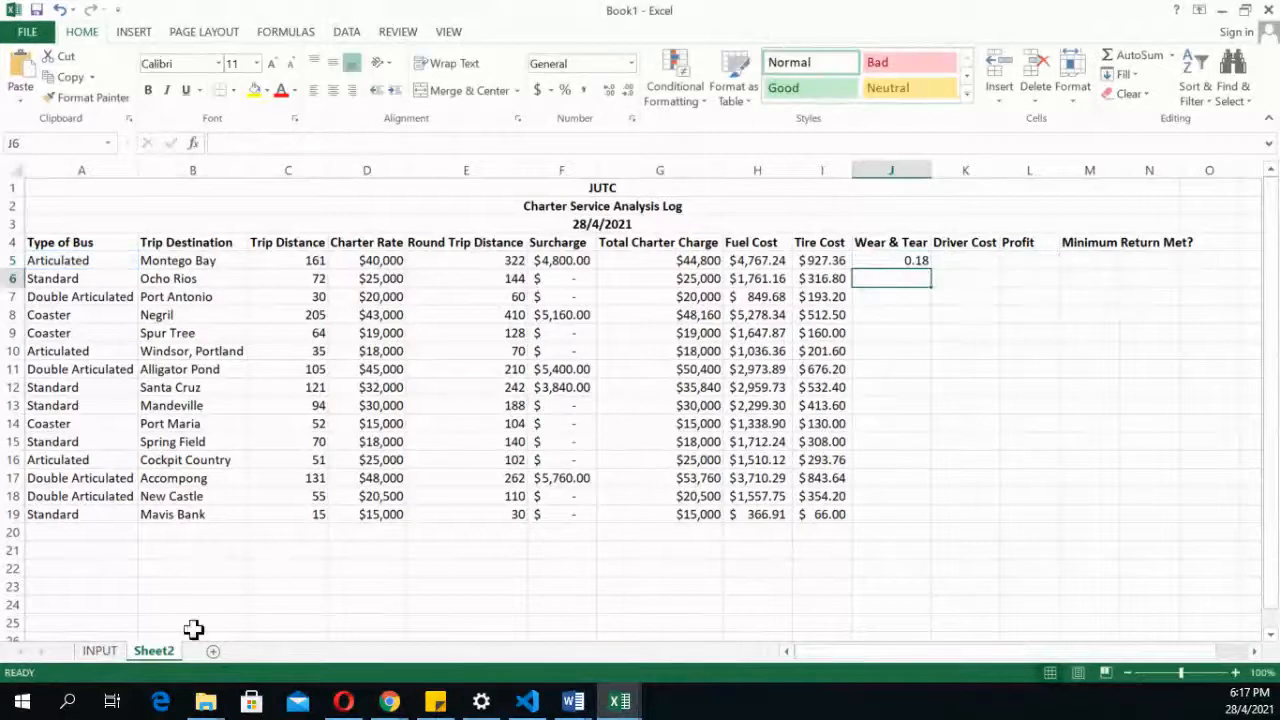
# Compare the <=200 KM and > 200 KM Wear & Tear rates on the INPUT sheet and go back to Sheet2
pyautogui.click(108, 654)
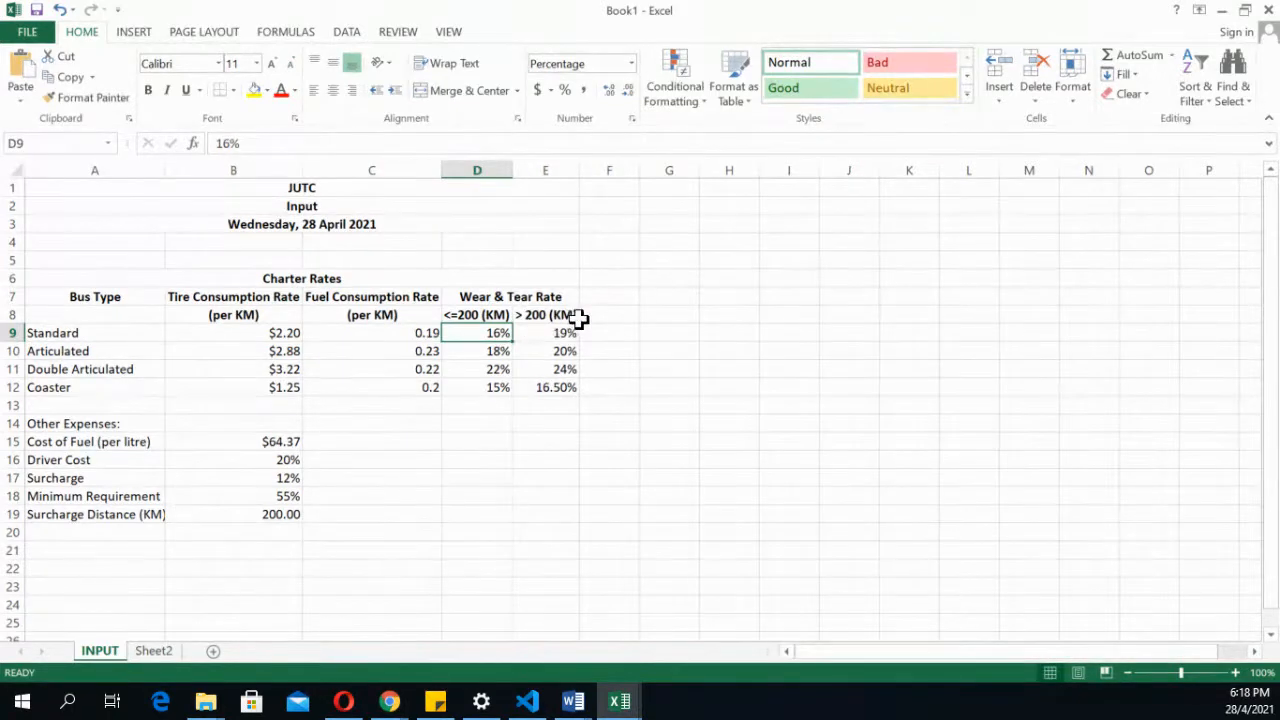
pyautogui.click(620, 701)
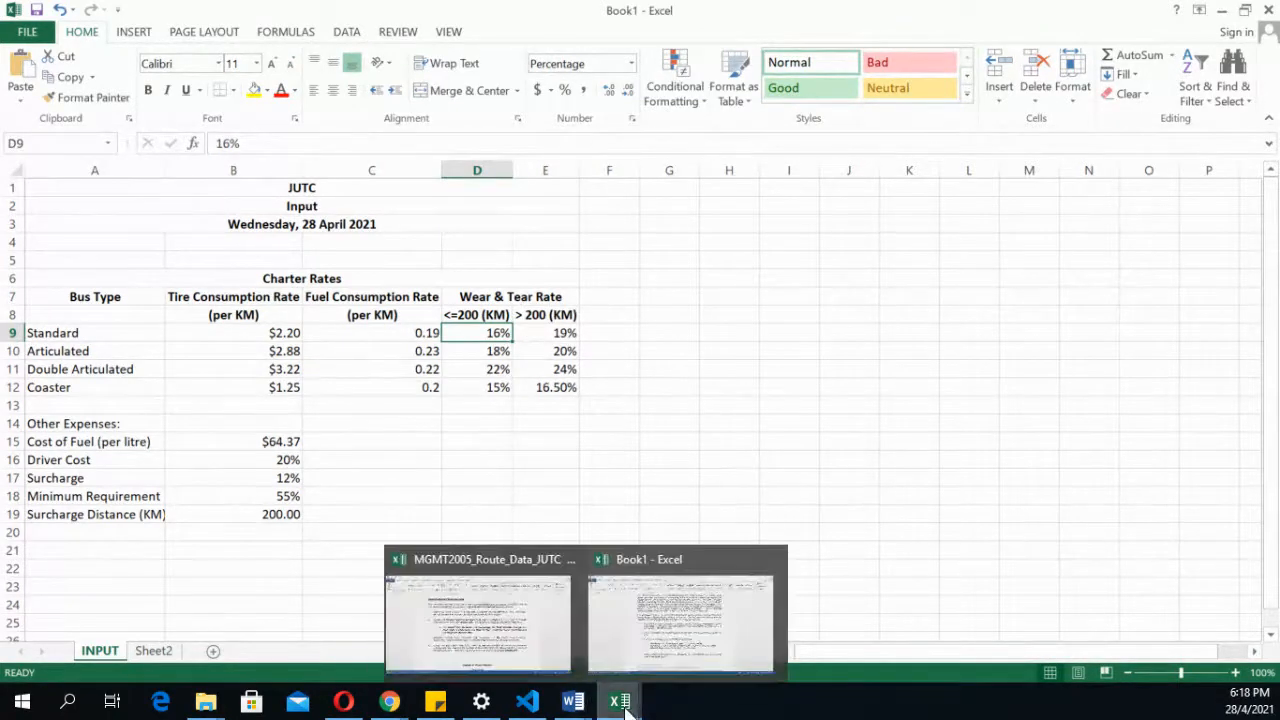
pyautogui.click(697, 638)
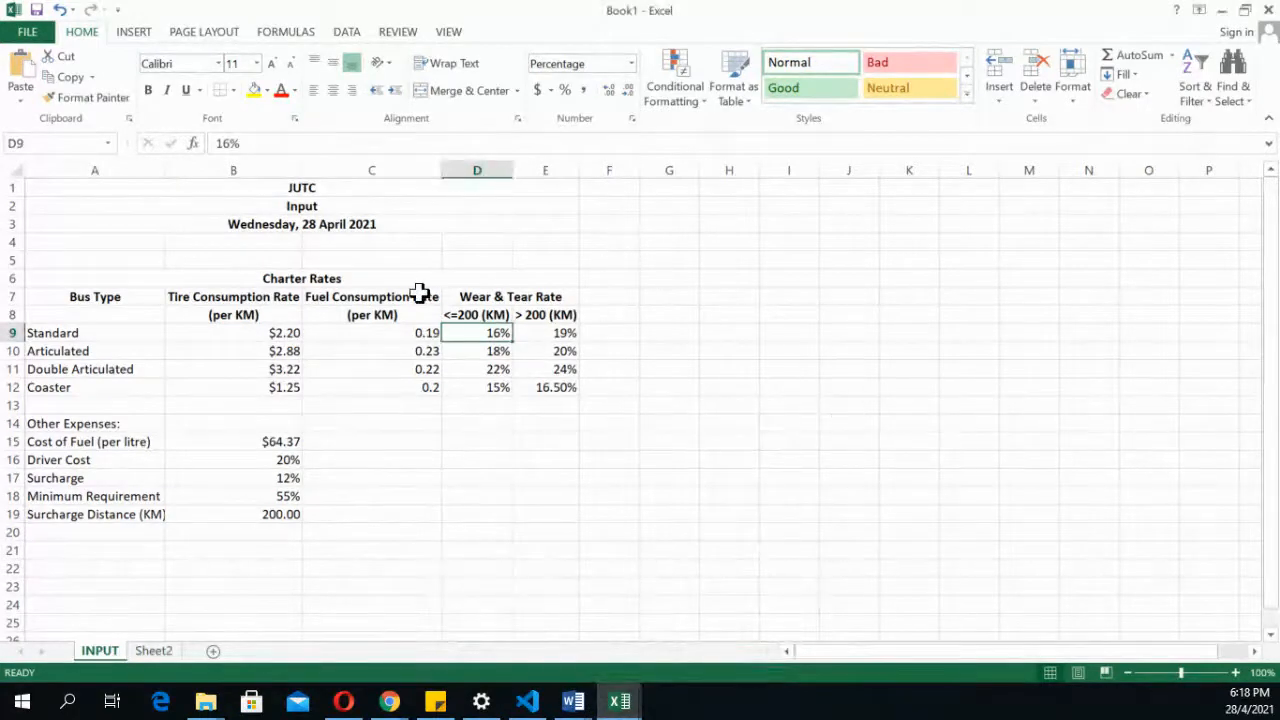
pyautogui.click(155, 651)
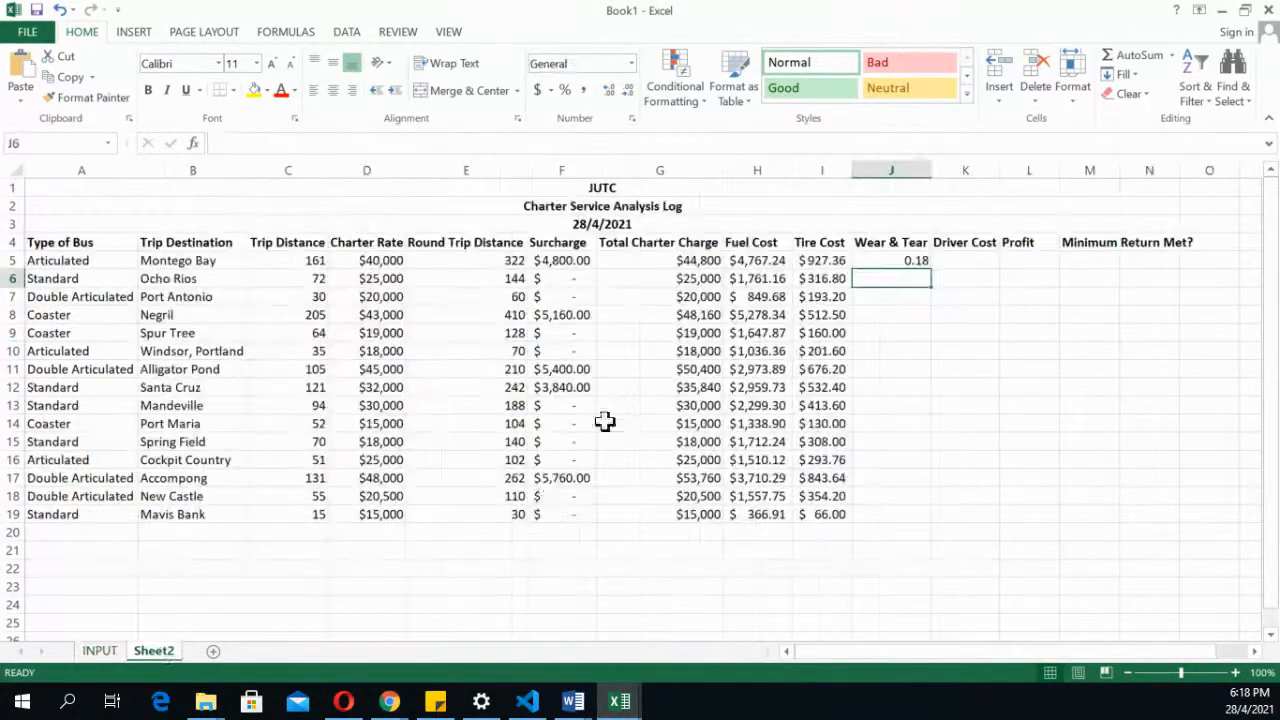
# Wrap the lookup in Wear & Tear cell J5 in an IF function with the condition E5<=Surcharge_Distance, keeping the existing VLOOKUP as the true value
pyautogui.click(906, 261)
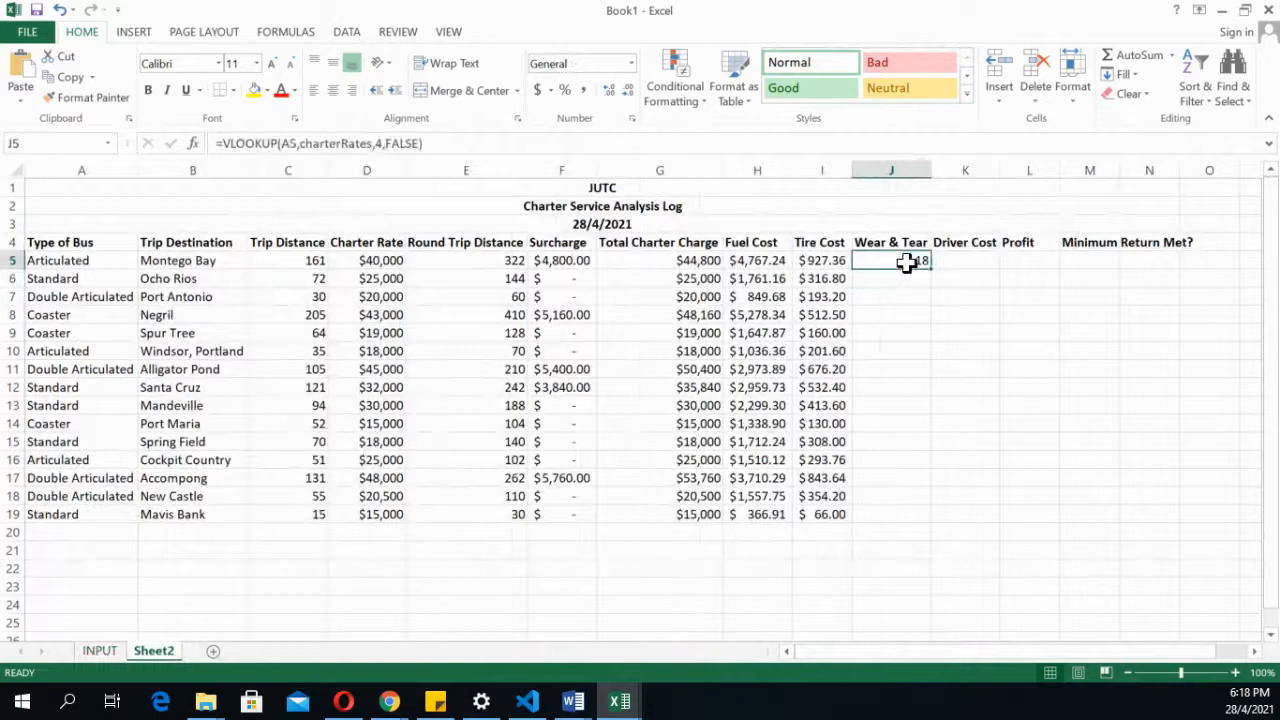
pyautogui.click(219, 143)
pyautogui.write('if')
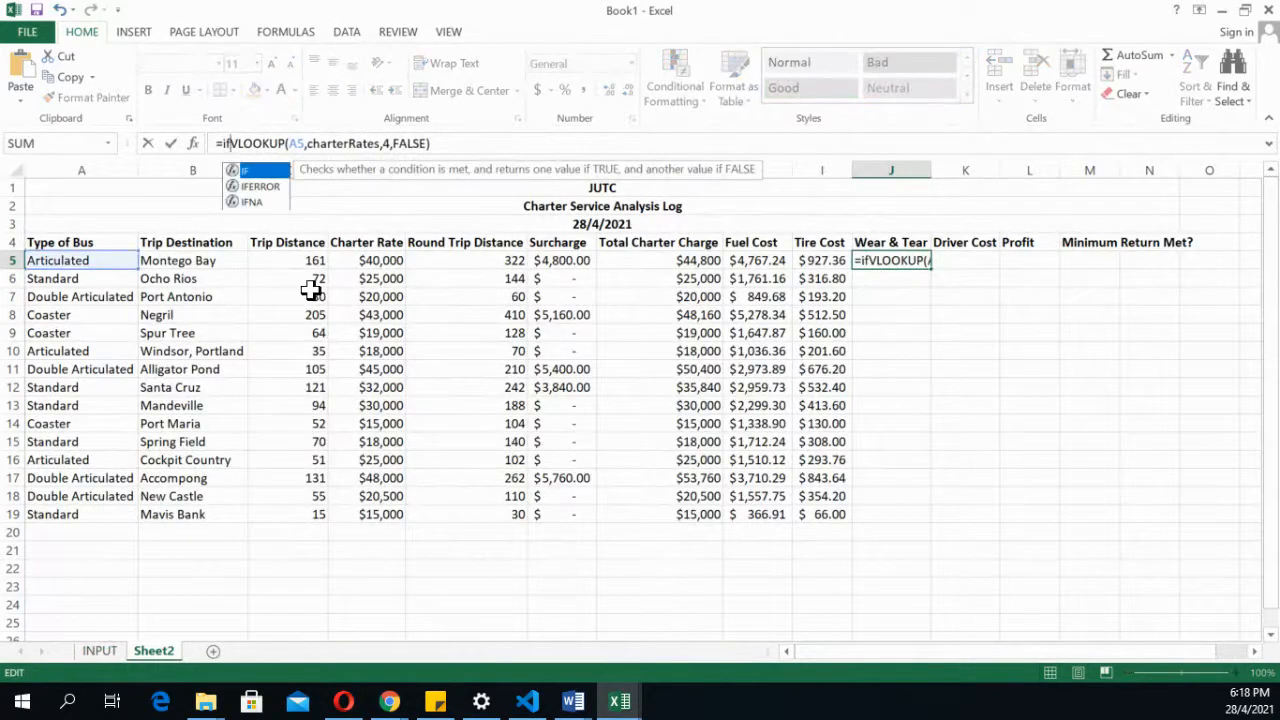
pyautogui.write('(')
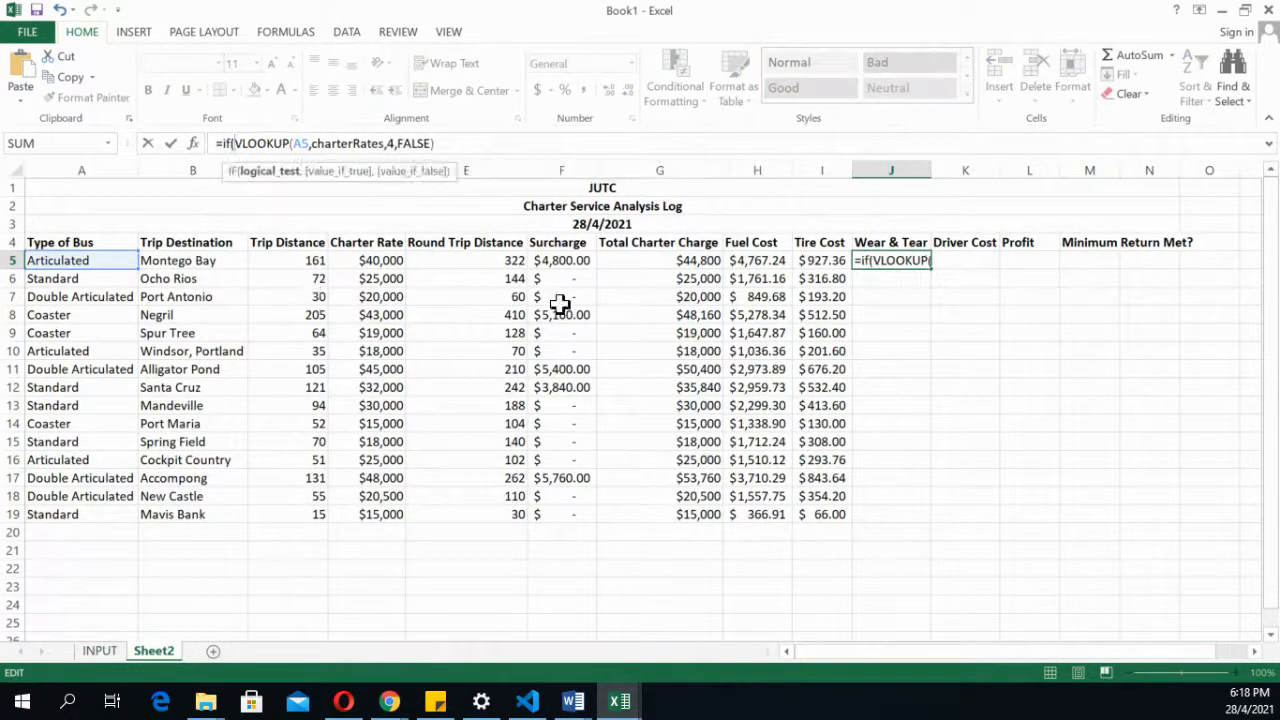
pyautogui.click(517, 260)
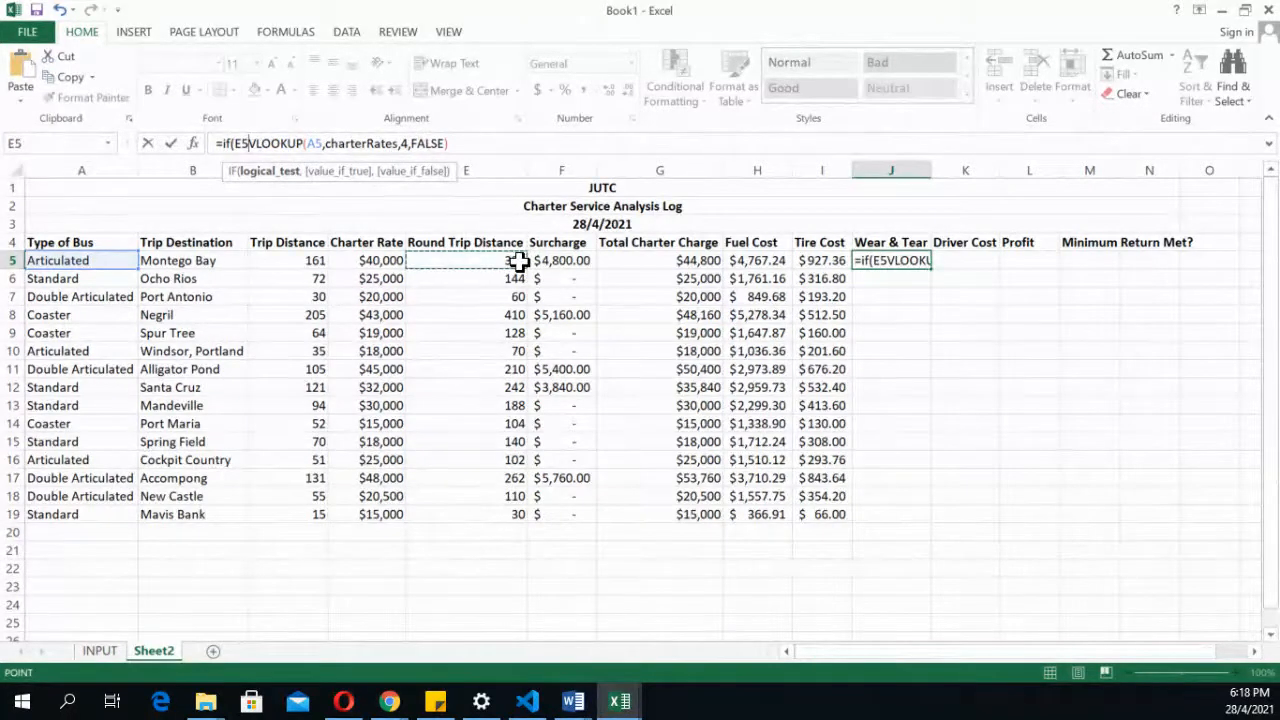
pyautogui.write('<=')
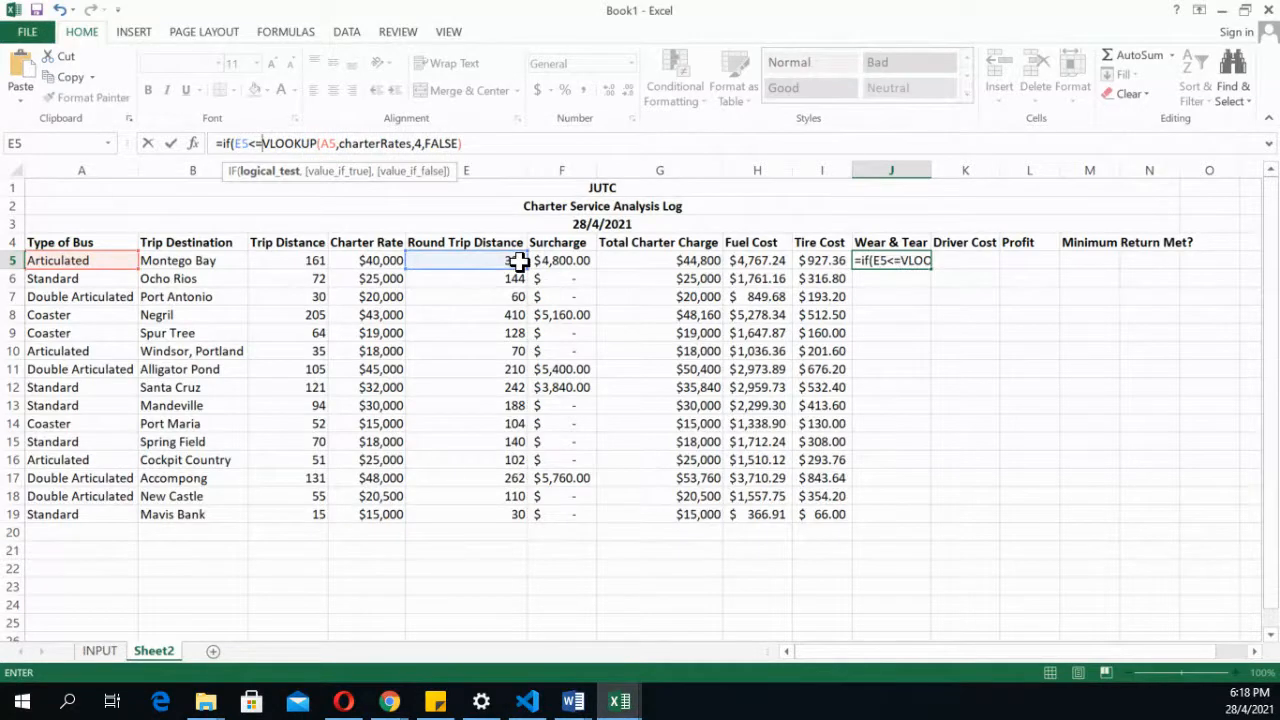
pyautogui.write('su')
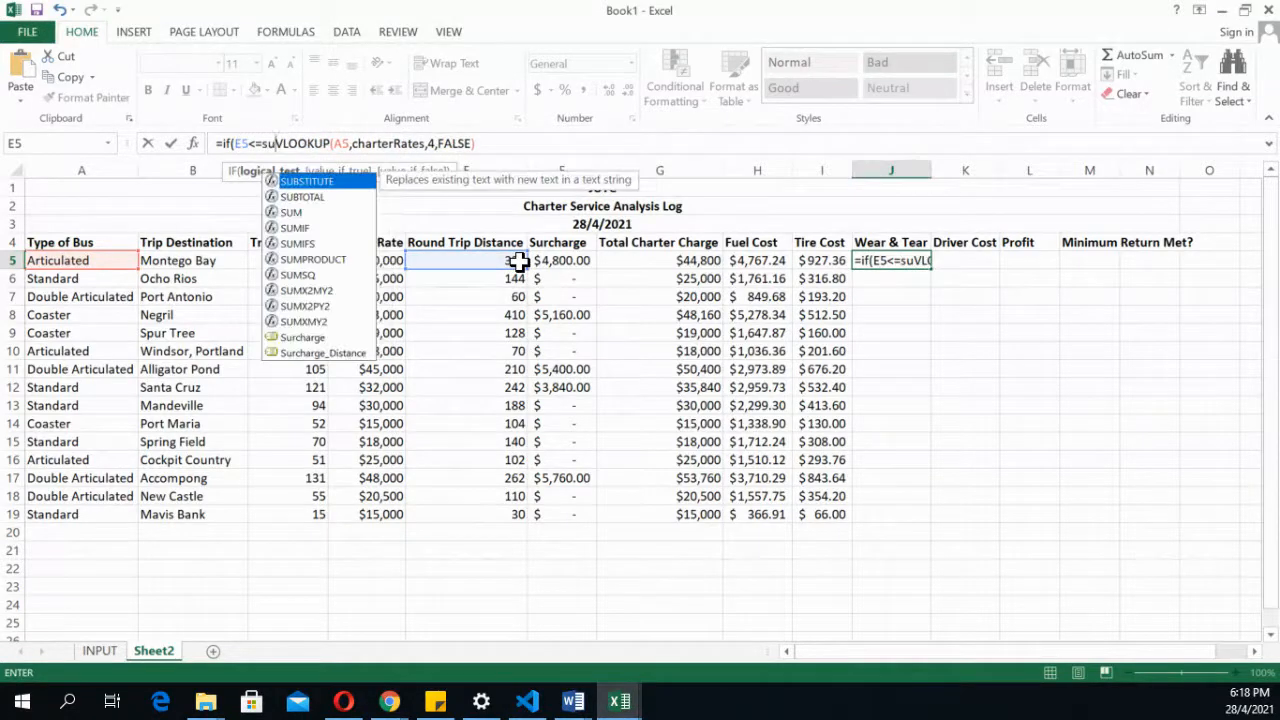
pyautogui.click(341, 355)
pyautogui.doubleClick(343, 357)
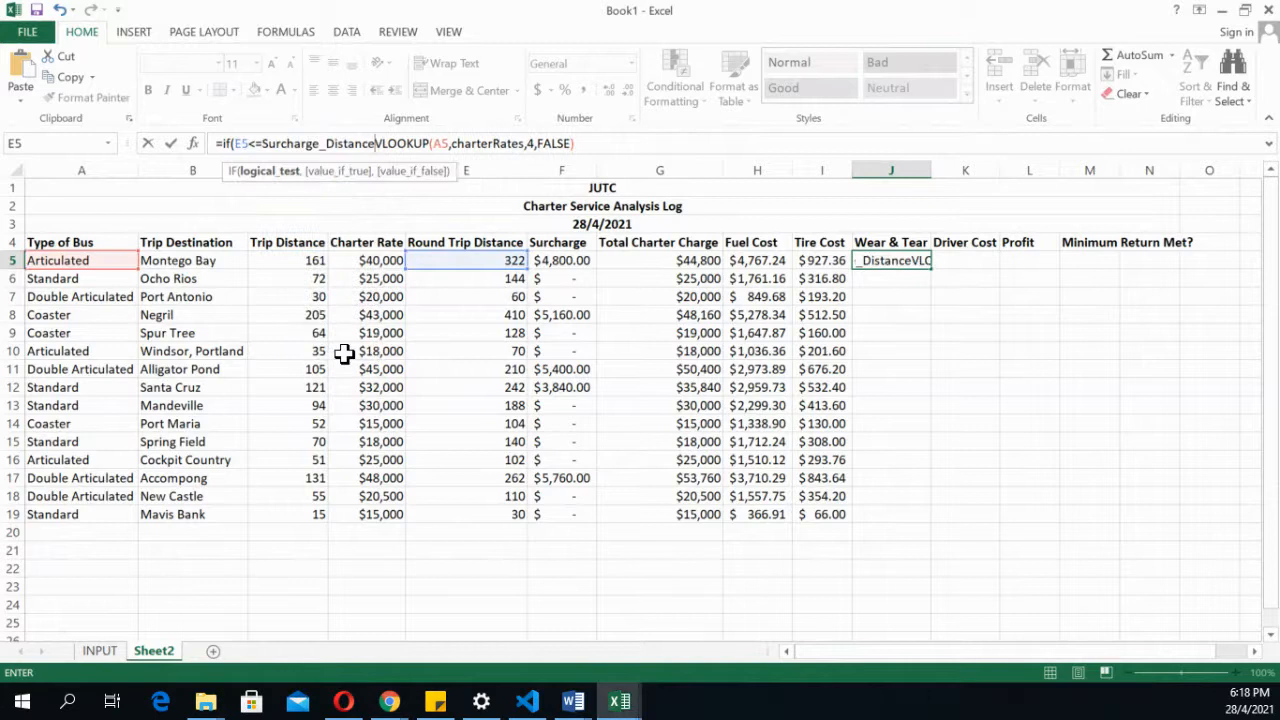
pyautogui.write(',')
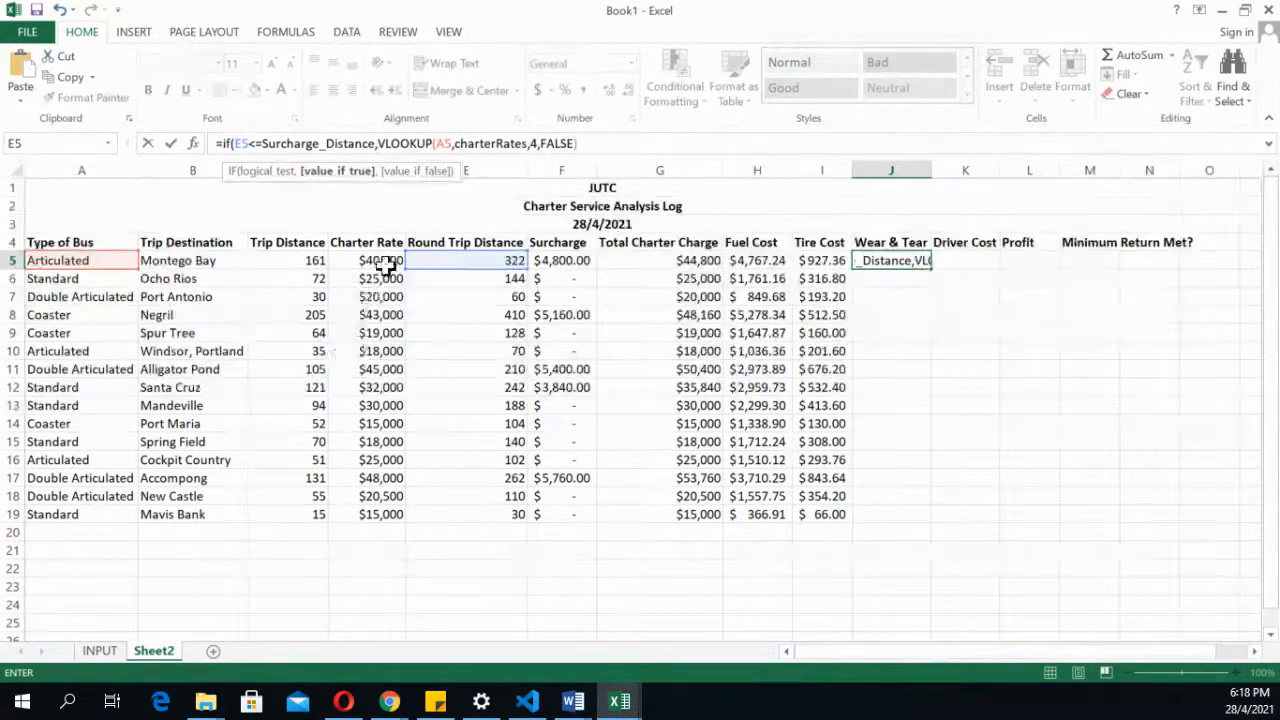
# Complete J5's IF formula with VLOOKUP(A5,charterRates,5,FALSE) as the false value, reusing the first VLOOKUP
pyautogui.moveTo(380, 143); pyautogui.dragTo(598, 143)
pyautogui.click(595, 143)
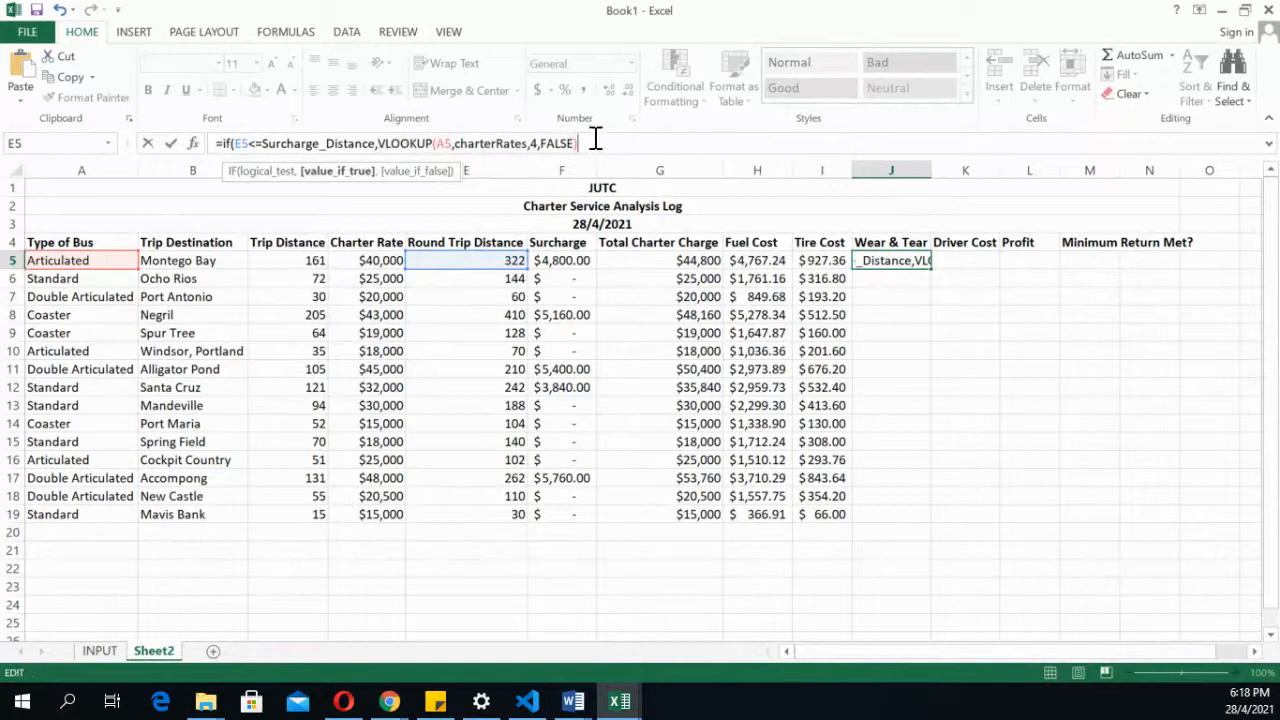
pyautogui.write(',')
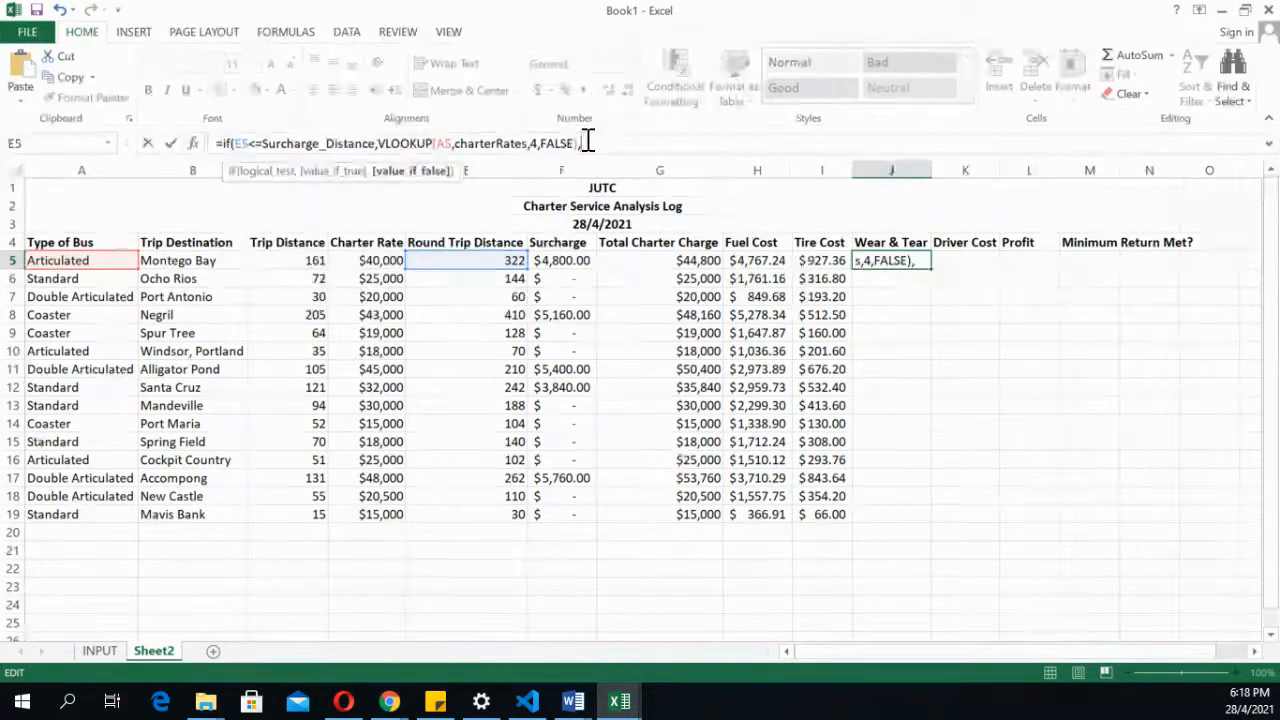
pyautogui.moveTo(380, 143); pyautogui.dragTo(576, 144)
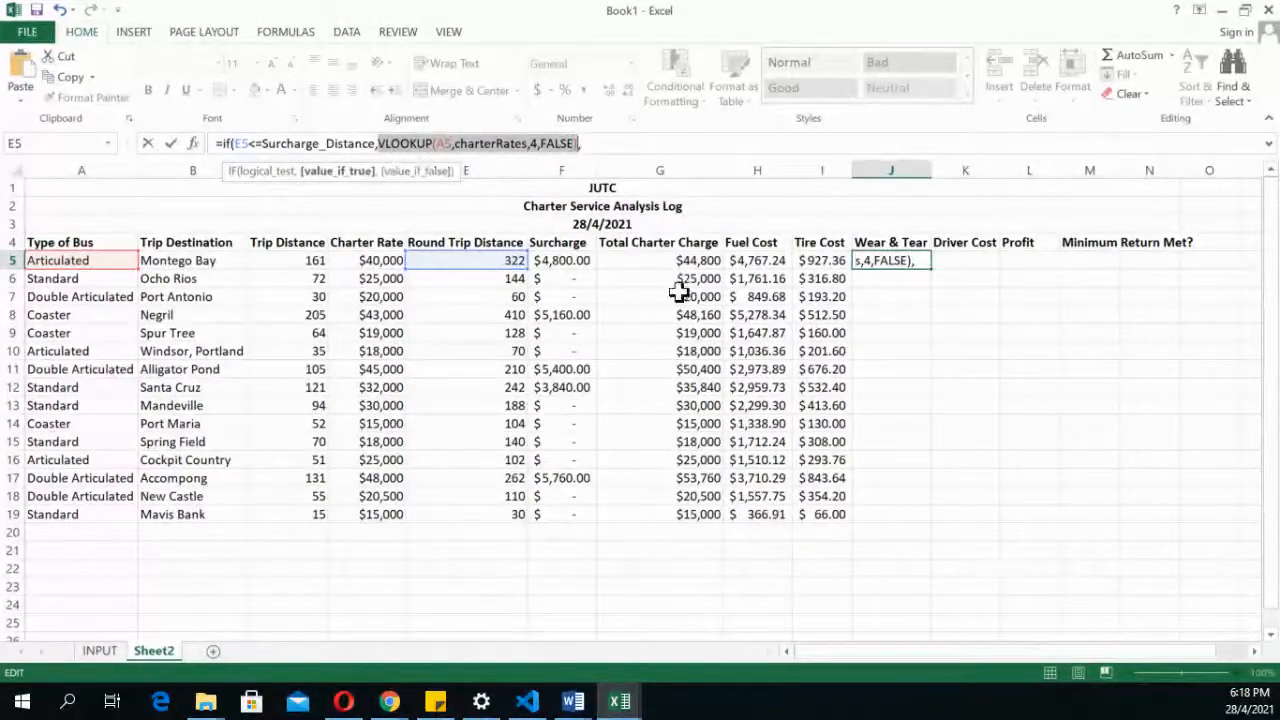
pyautogui.click(611, 144)
pyautogui.hotkey('ctrl', 'v')
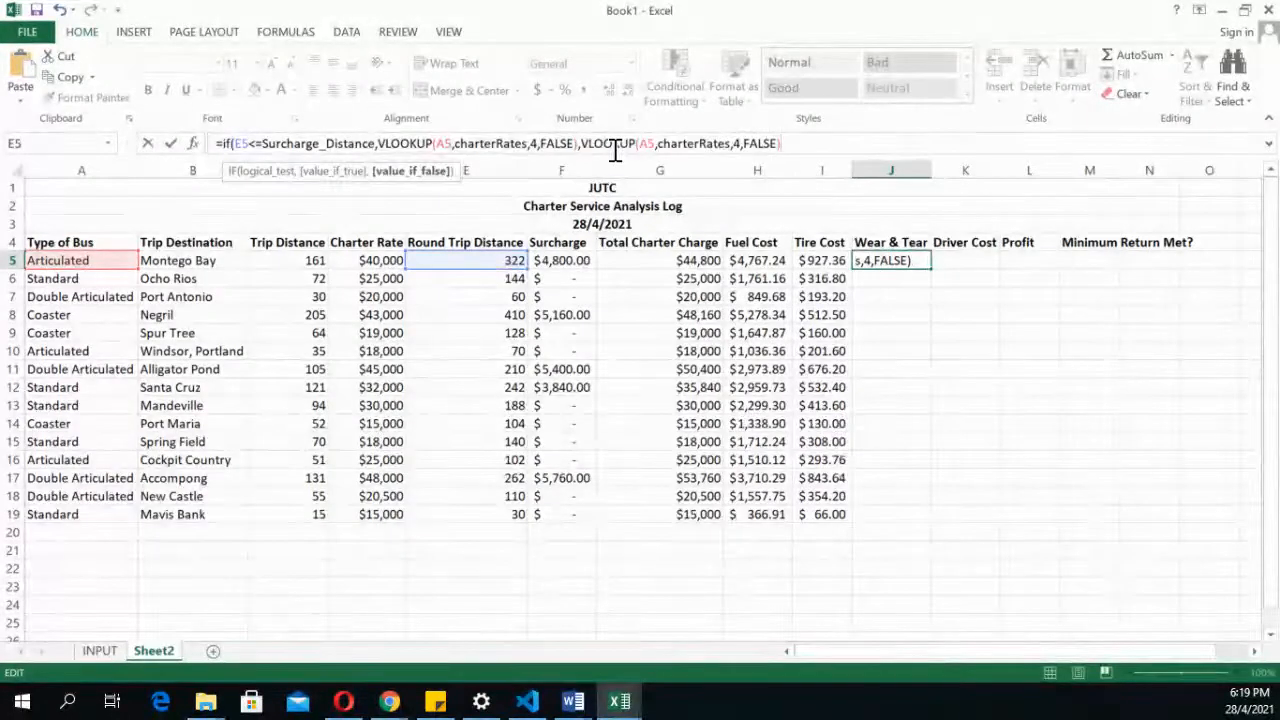
pyautogui.click(738, 144)
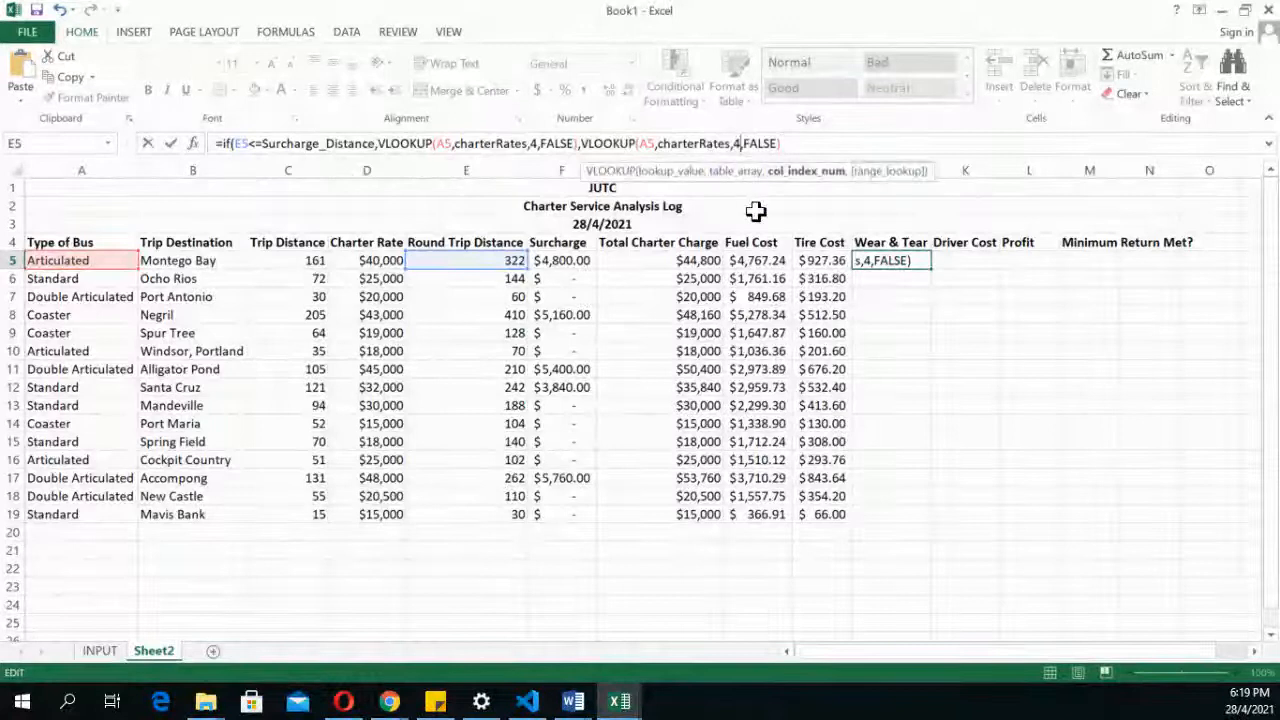
pyautogui.press('BackSpace')
pyautogui.write('5')
pyautogui.click(812, 141)
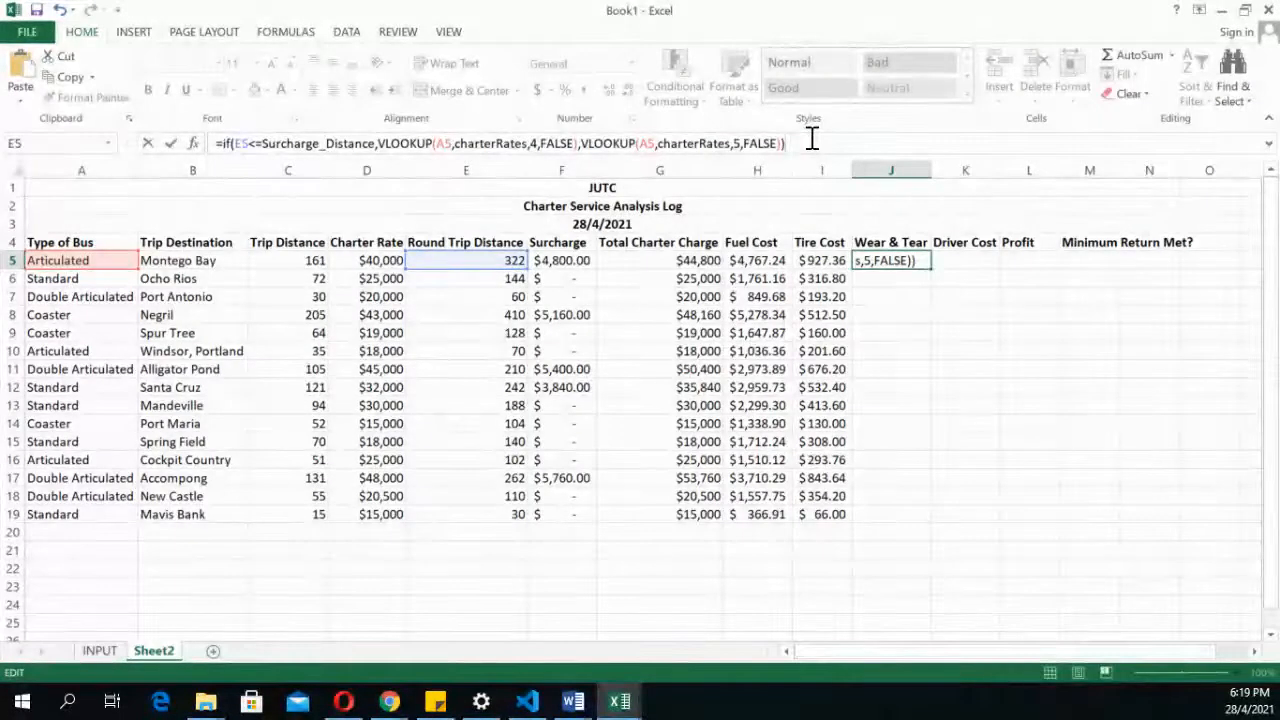
pyautogui.press('Return')
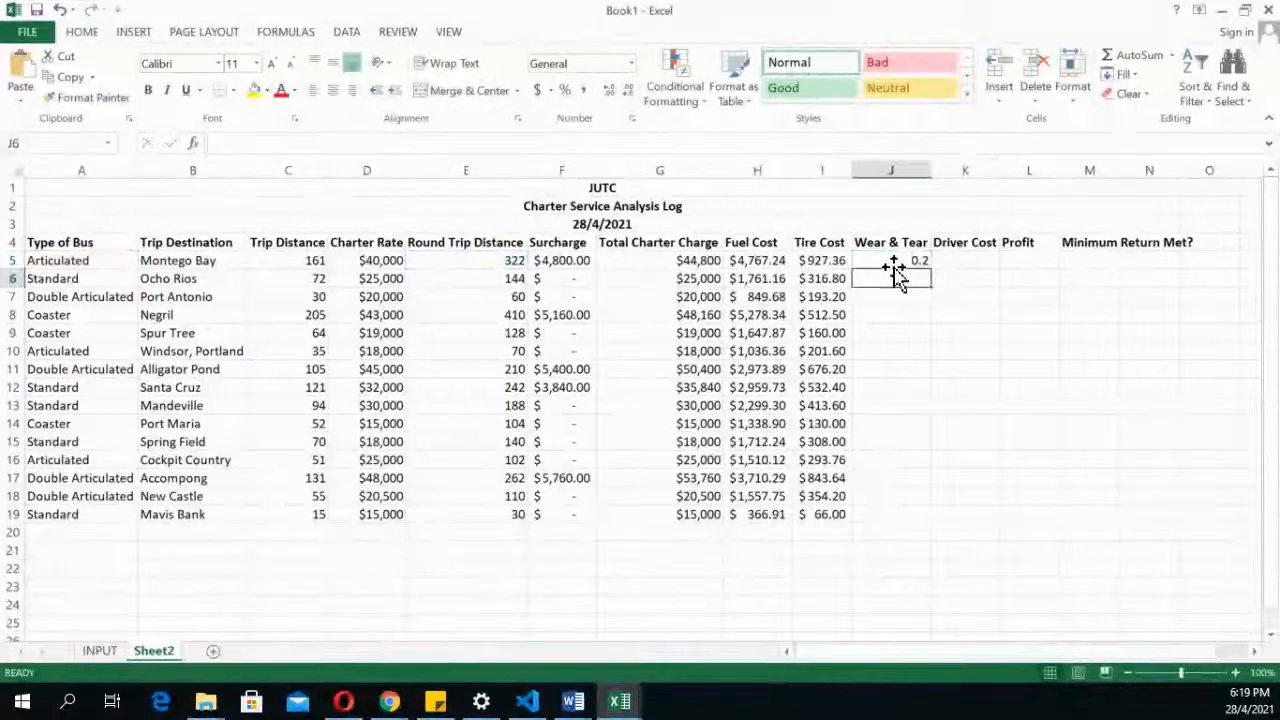
# Check J5's rate against the Articulated bus's > 200 KM Wear & Tear rate on the INPUT sheet and return to Sheet2
pyautogui.click(895, 260)
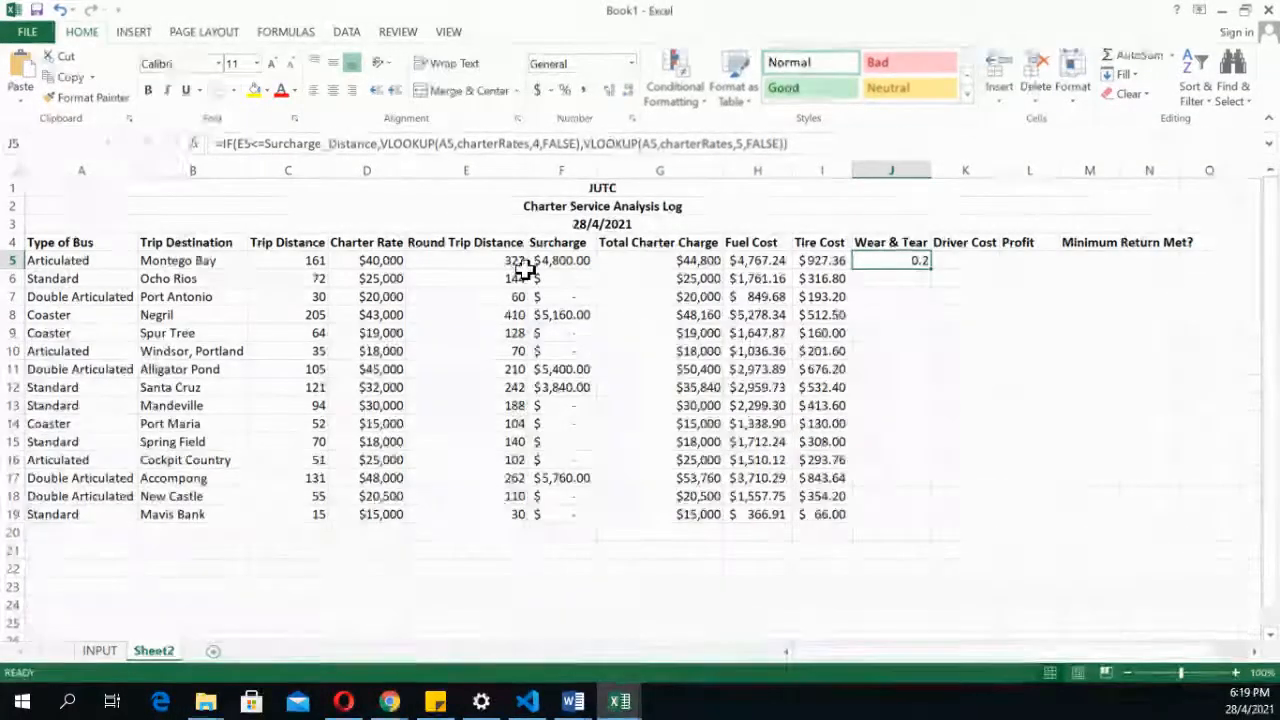
pyautogui.click(100, 651)
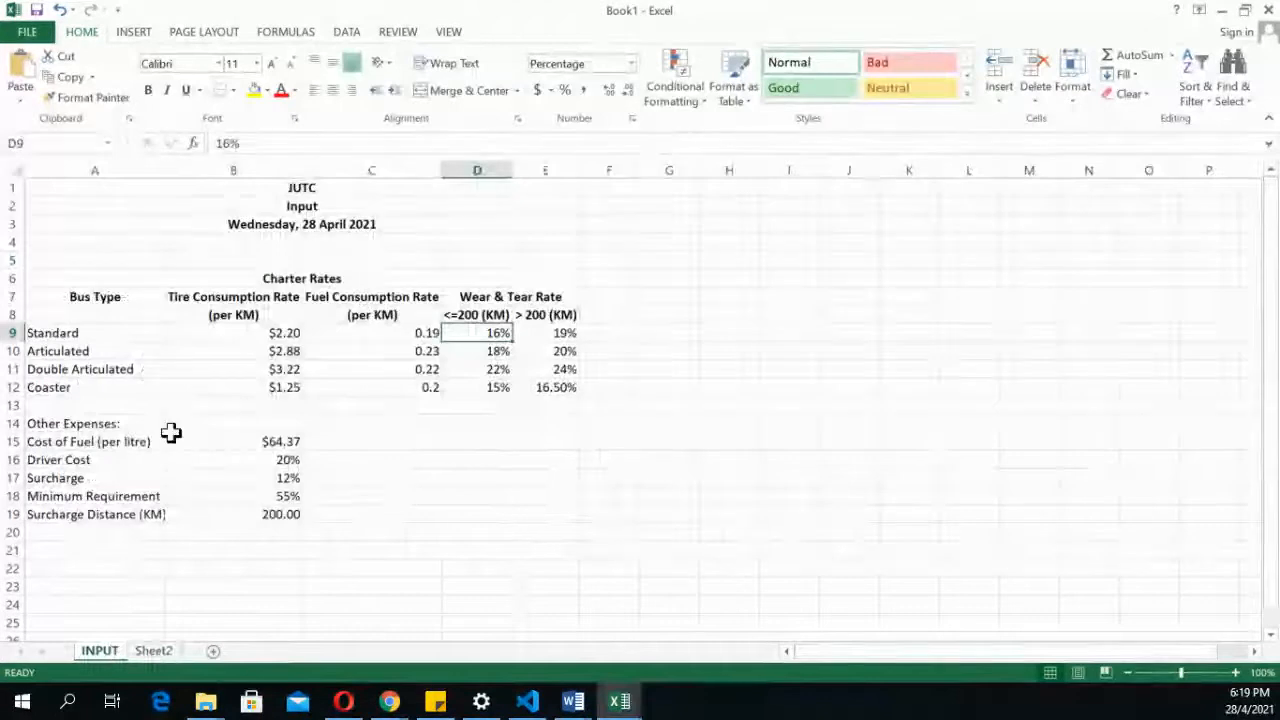
pyautogui.click(545, 351)
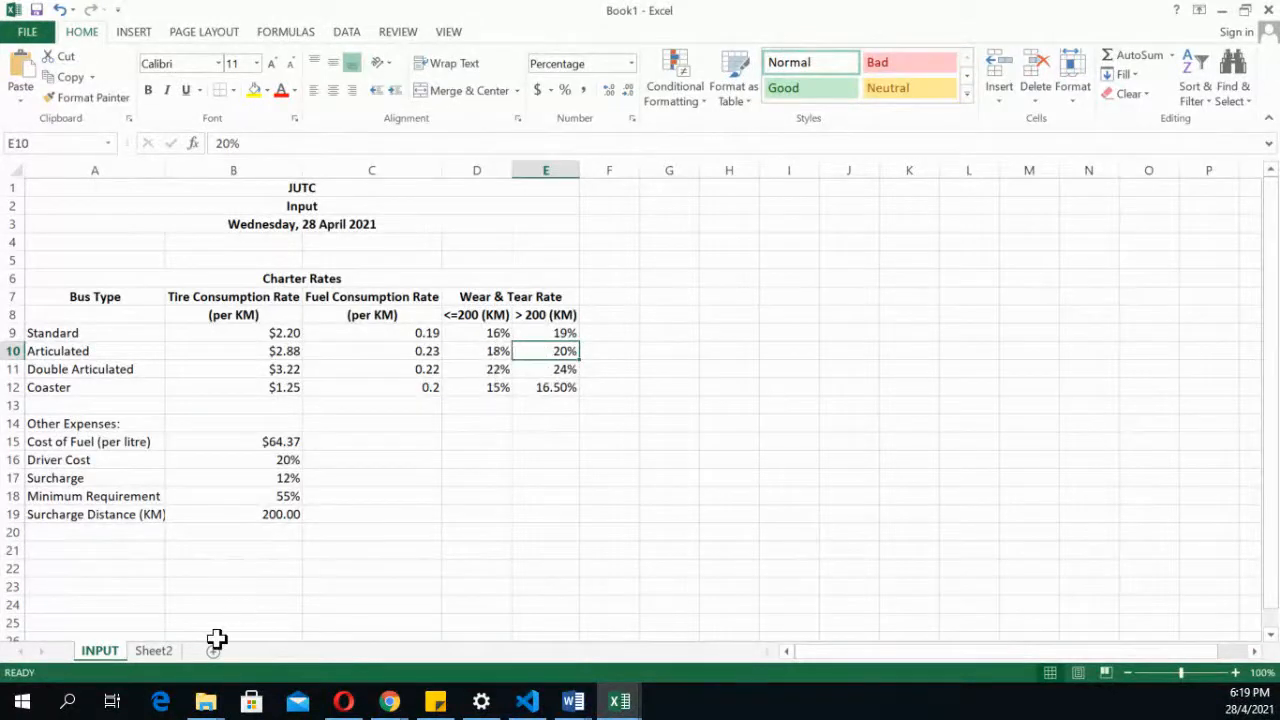
pyautogui.click(160, 650)
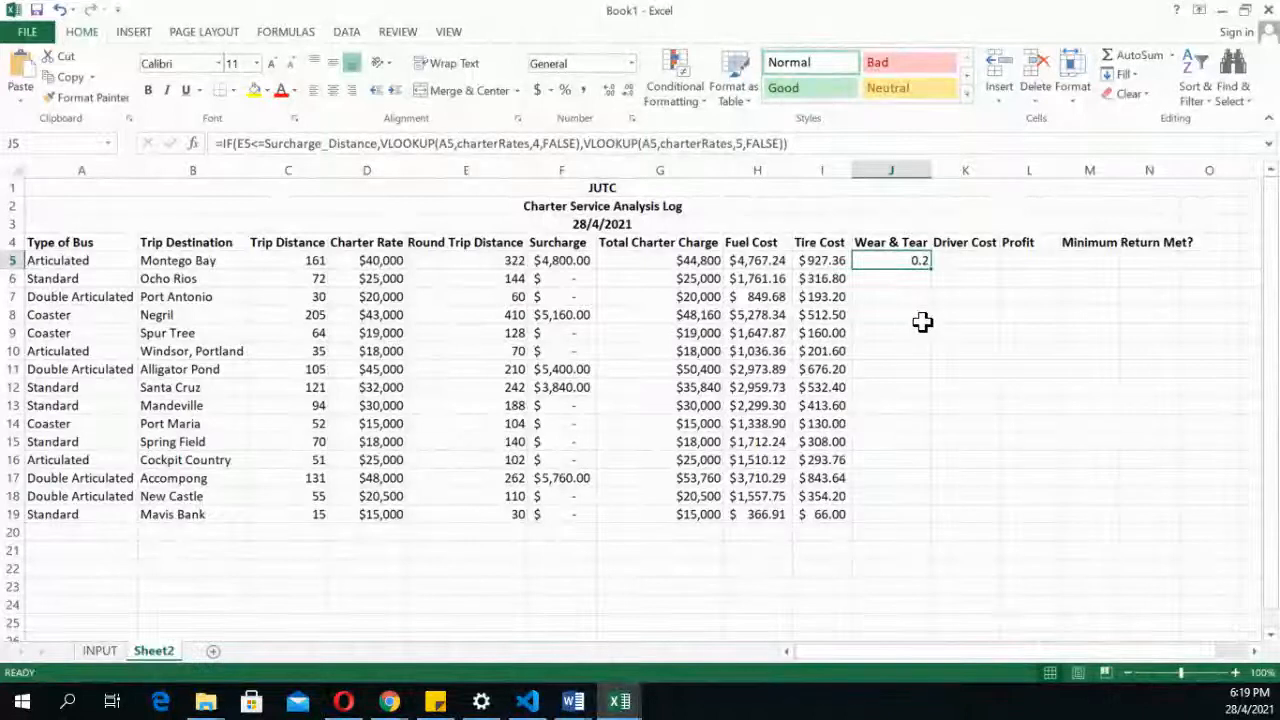
# Consult the Wear & Tear formula in the Word exam document, then multiply J5's IF result in Excel by charter rate D5
pyautogui.click(856, 145)
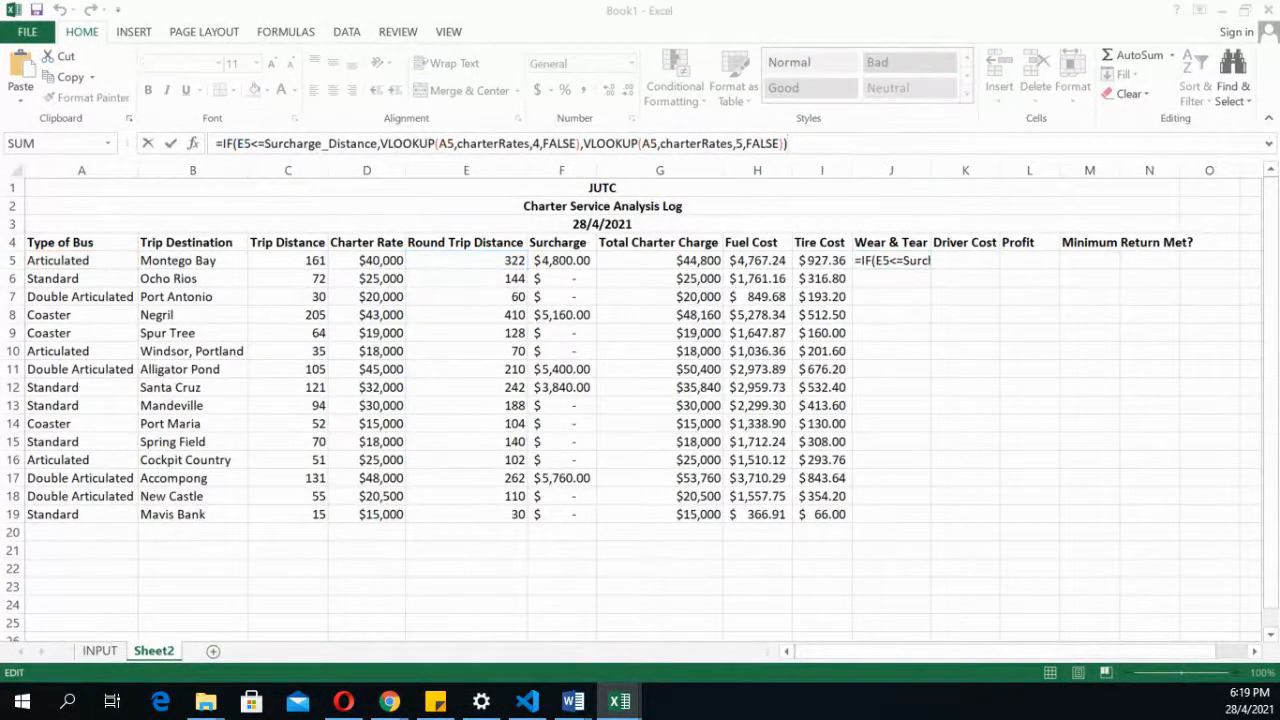
pyautogui.hotkey('alt', 'Tab')
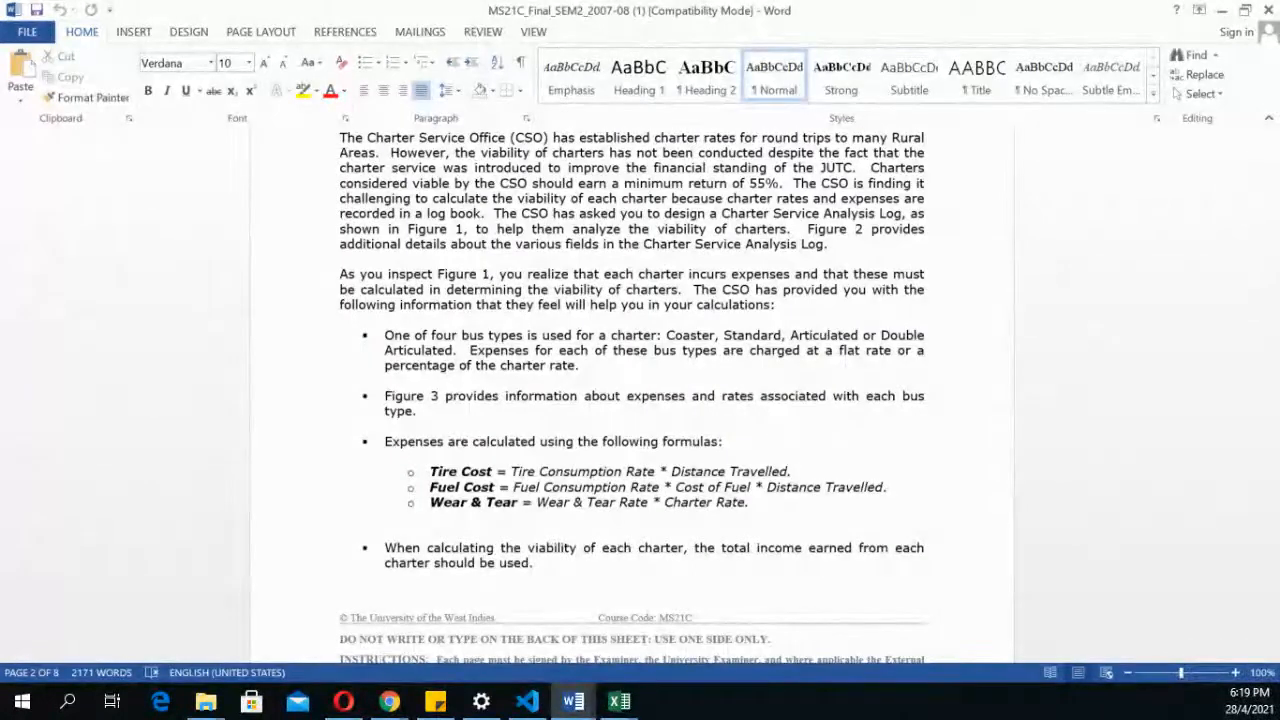
pyautogui.hotkey('alt', 'Tab')
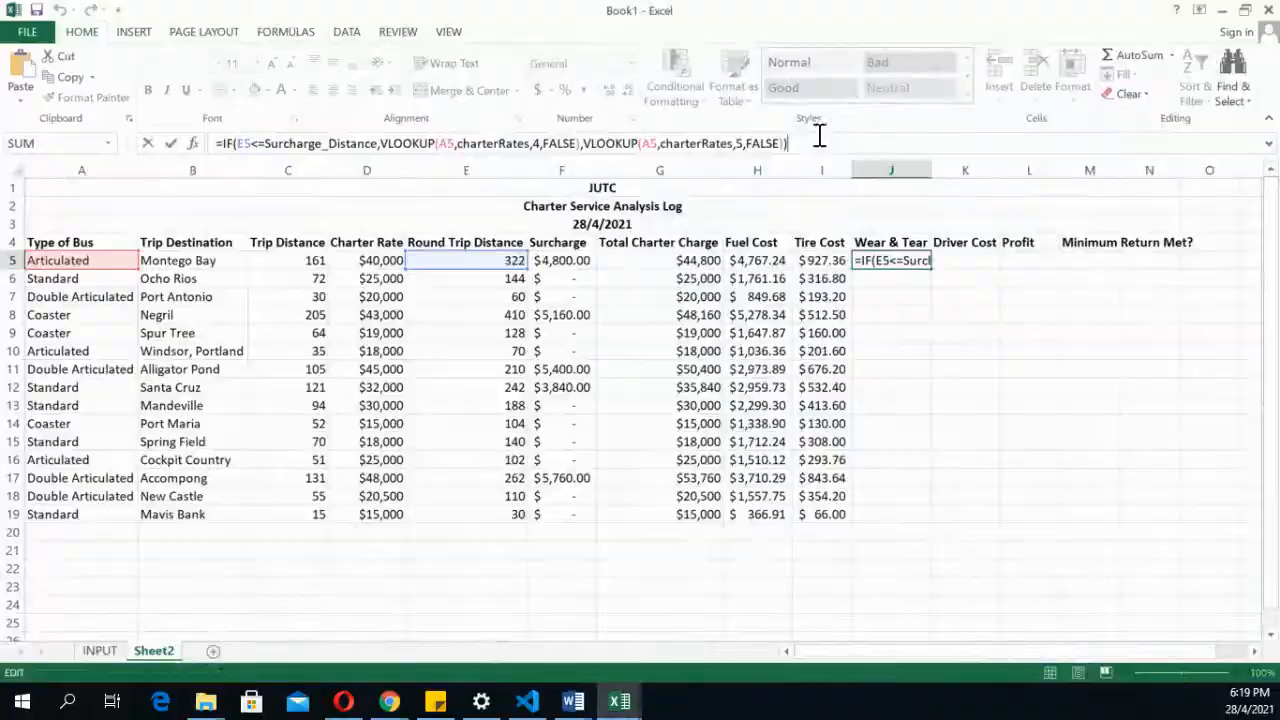
pyautogui.click(820, 135)
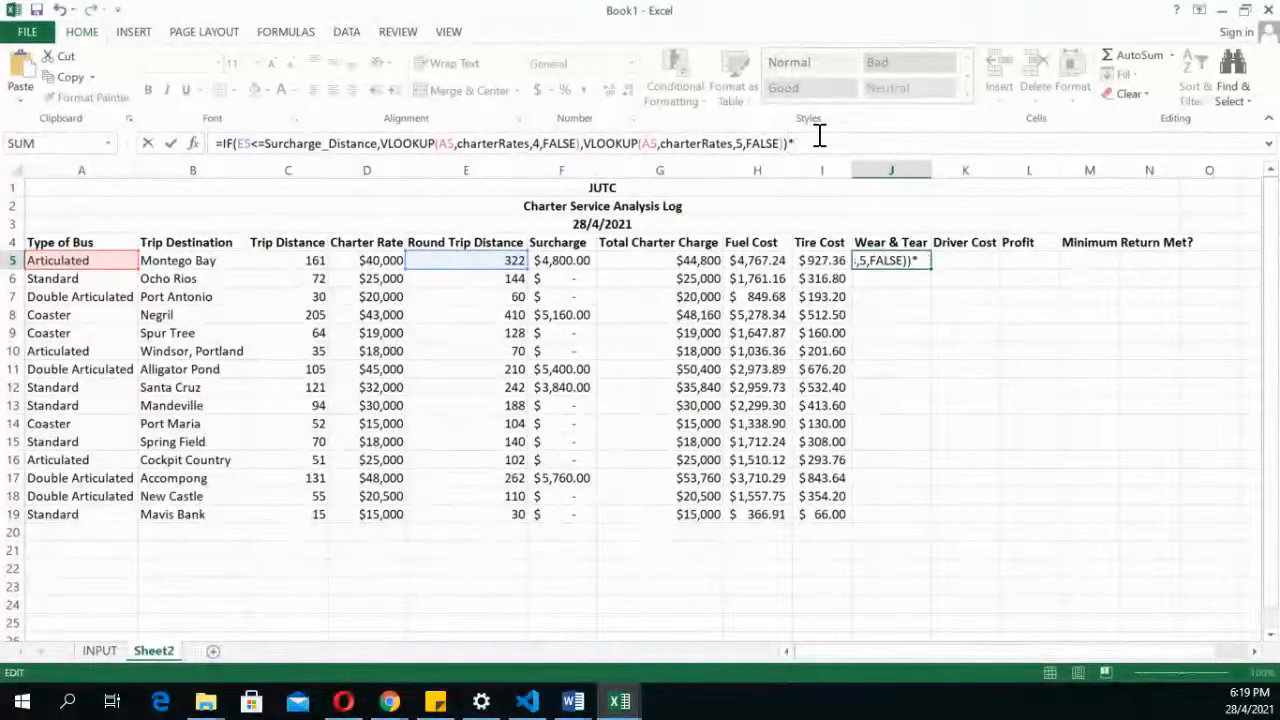
pyautogui.click(390, 260)
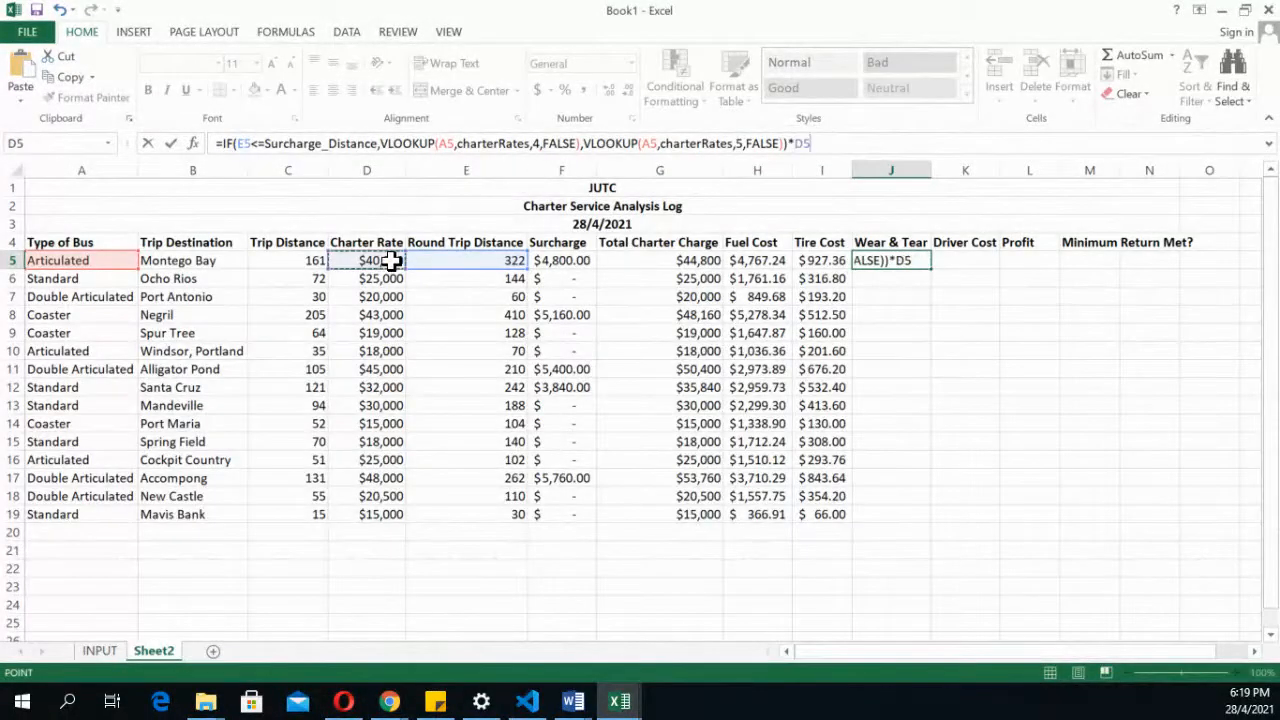
pyautogui.press('Return')
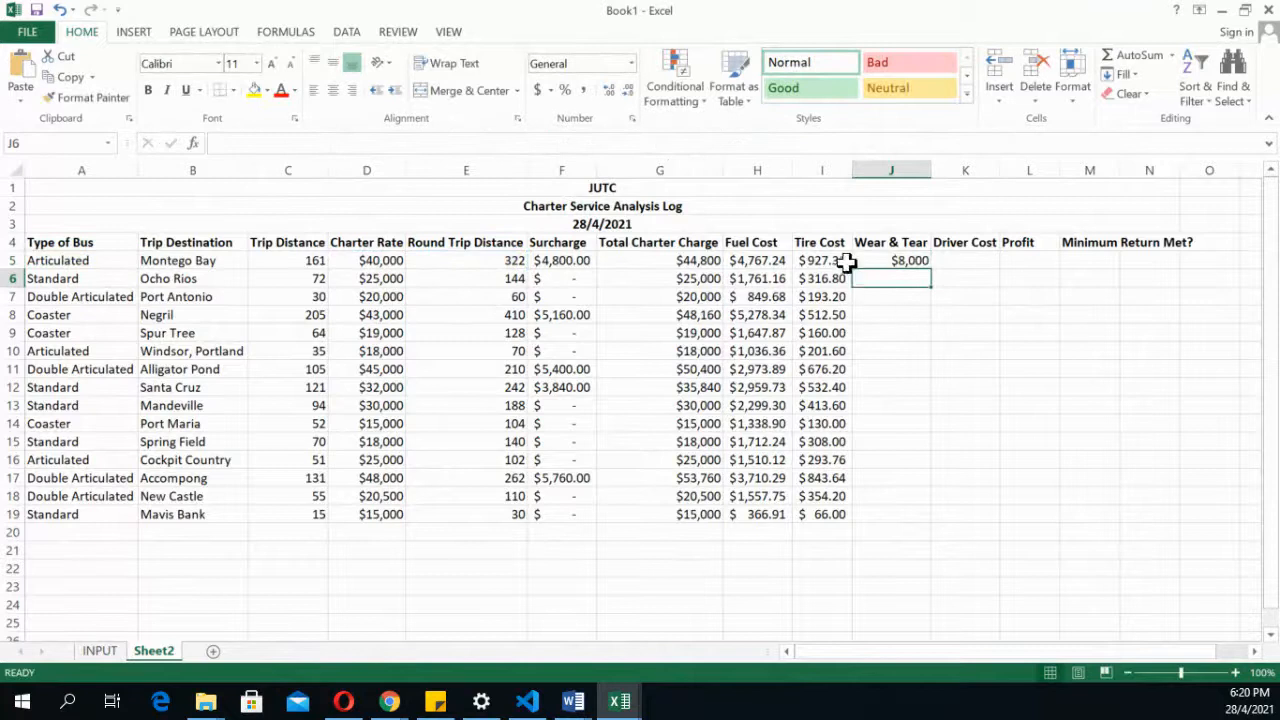
# Review the IF rate lookup and the D5 charter rate multiplier in J5's Wear & Tear formula
pyautogui.click(858, 260)
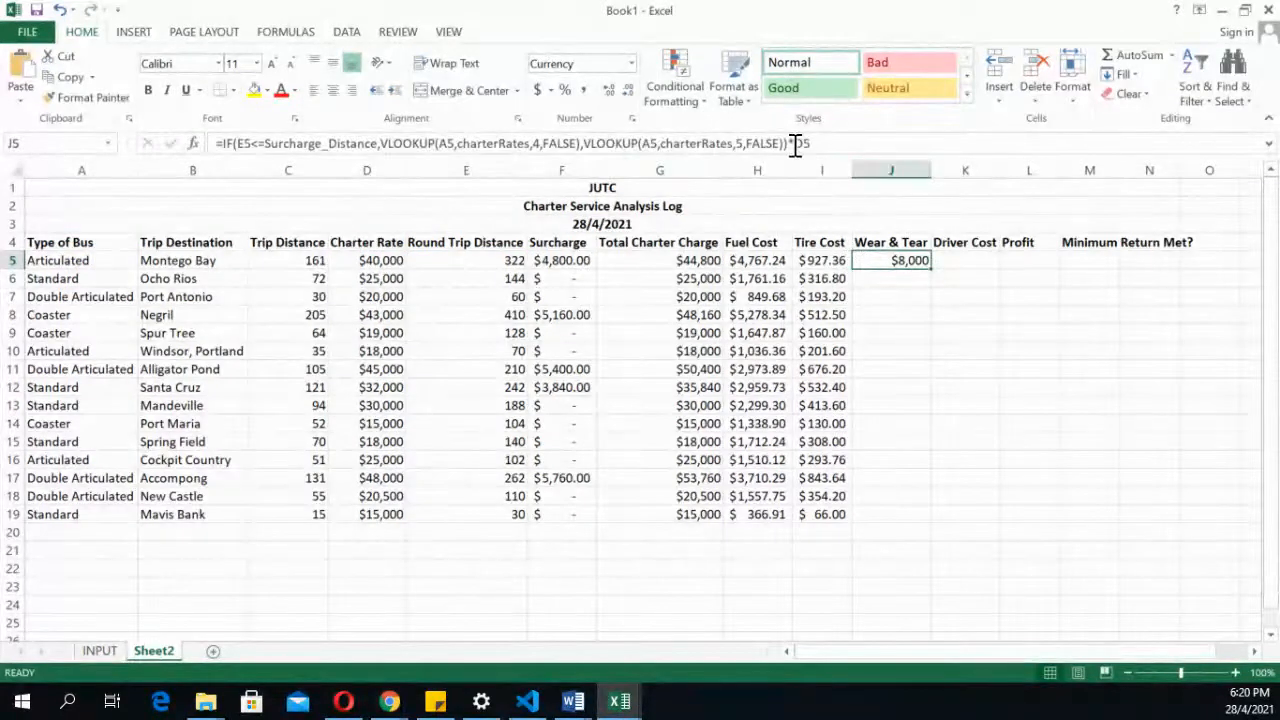
pyautogui.moveTo(797, 143); pyautogui.dragTo(831, 146)
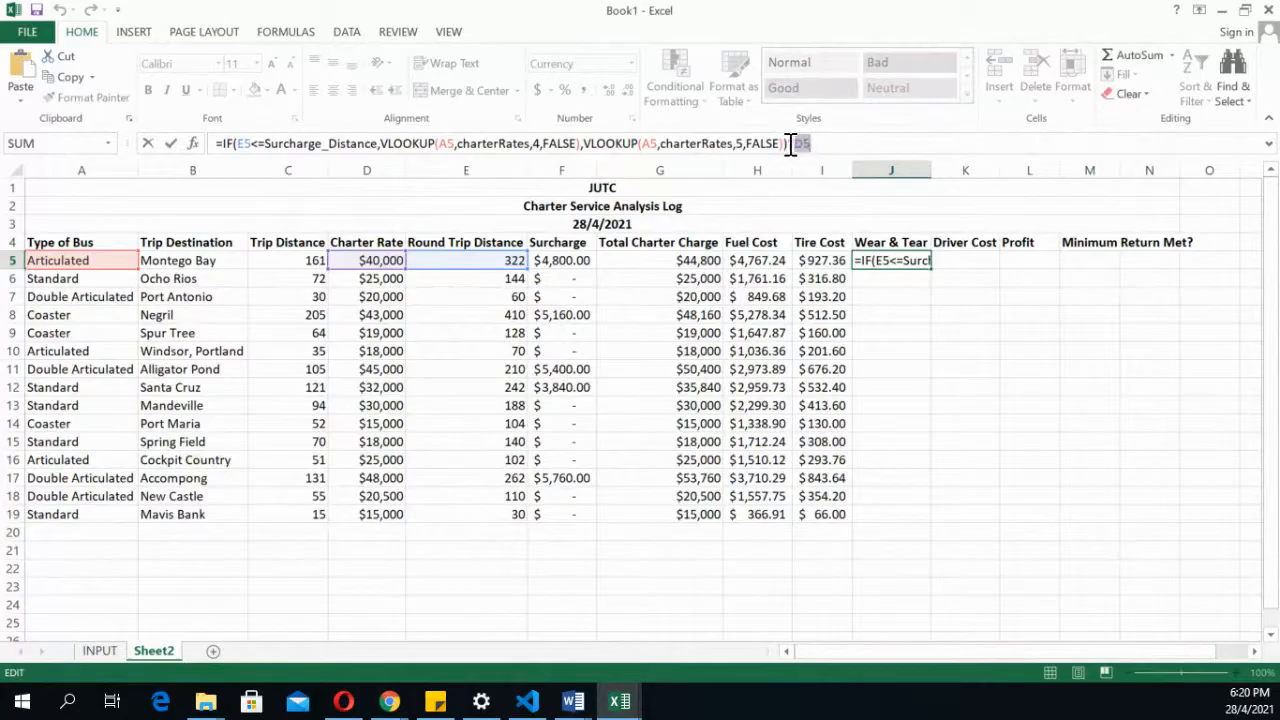
pyautogui.keyDown('shift'); pyautogui.click(215, 143); pyautogui.keyUp('shift')
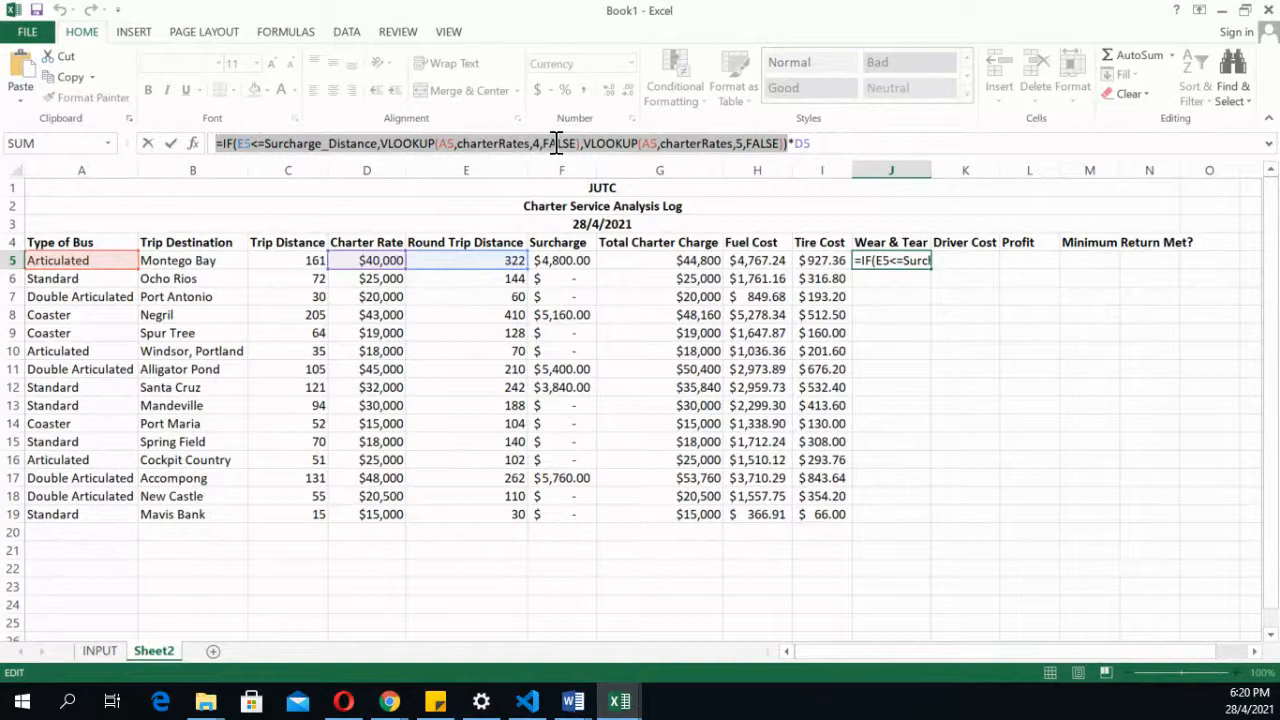
pyautogui.click(810, 146)
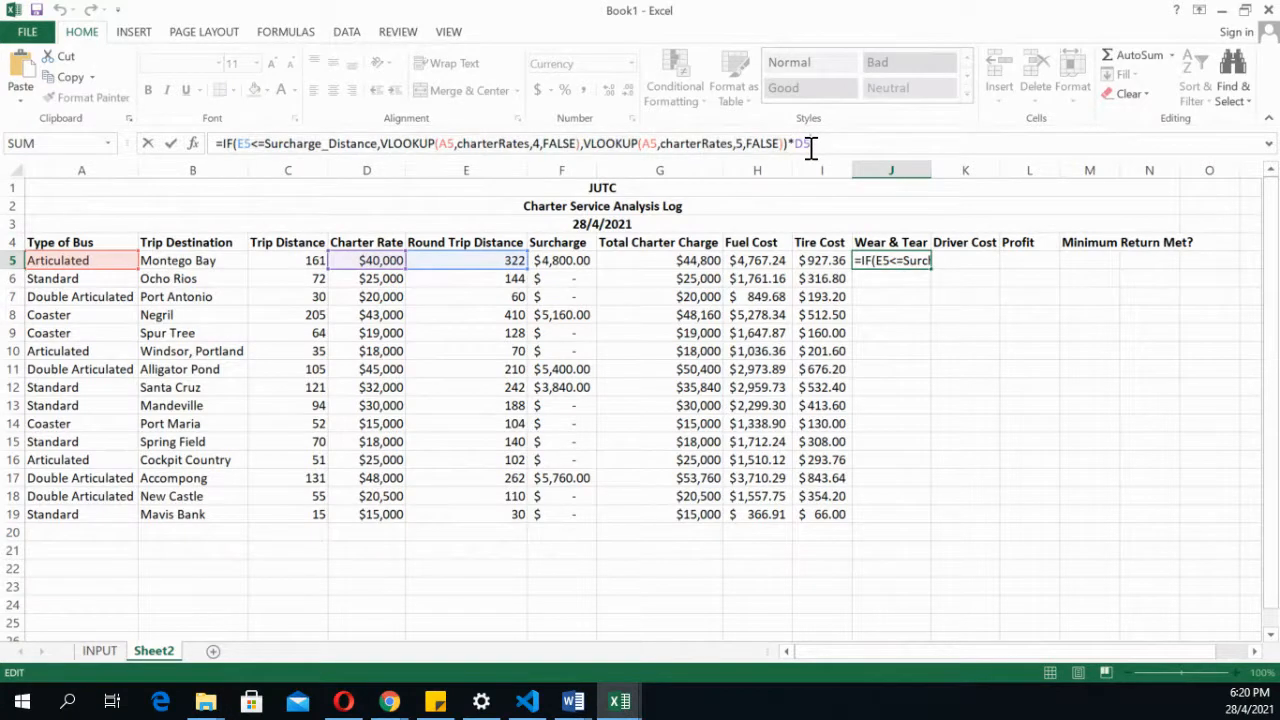
pyautogui.press('Return')
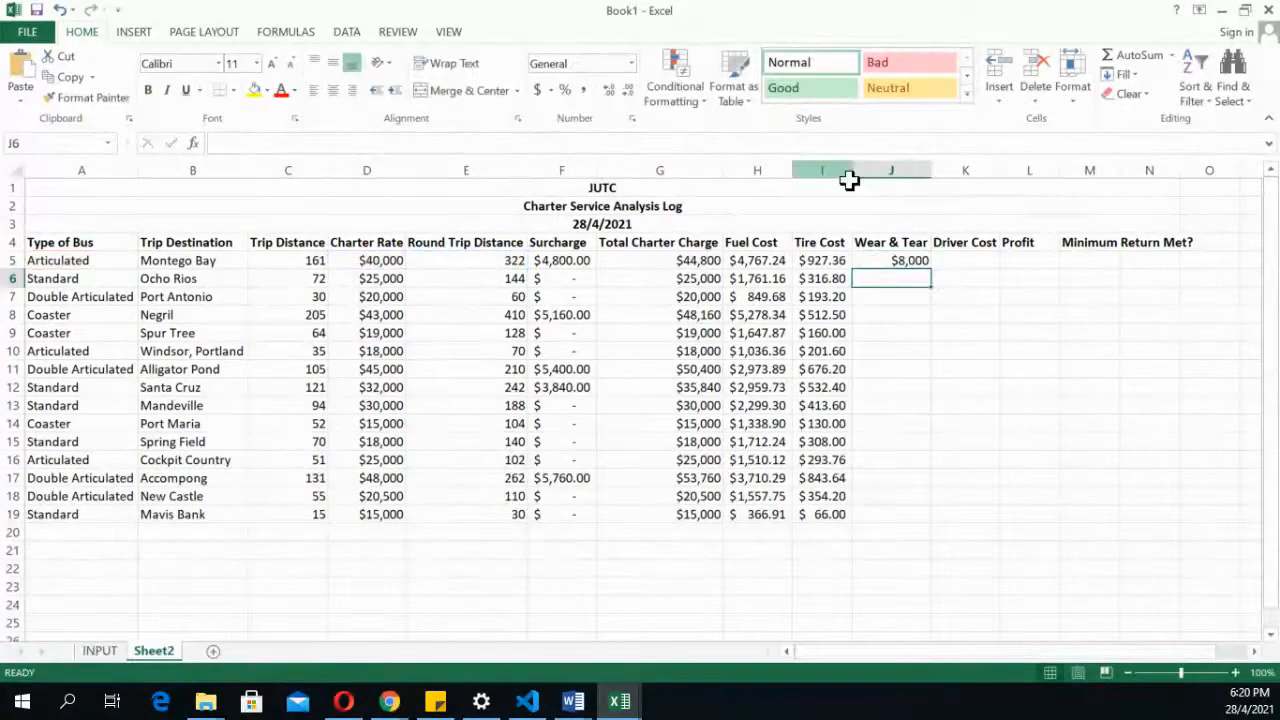
# Start a formula in J6 by reusing VLOOKUP(A5,charterRates,4,FALSE) copied from J5's Wear & Tear formula
pyautogui.click(904, 258)
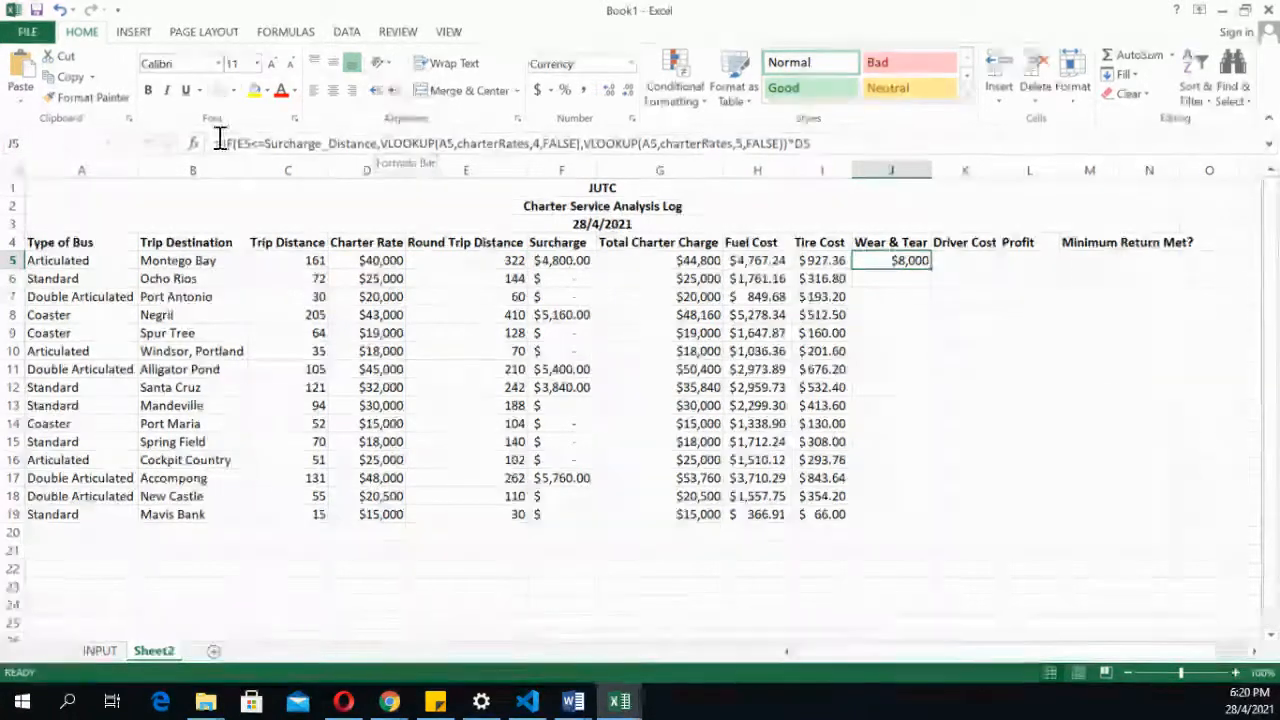
pyautogui.moveTo(220, 140); pyautogui.dragTo(437, 143)
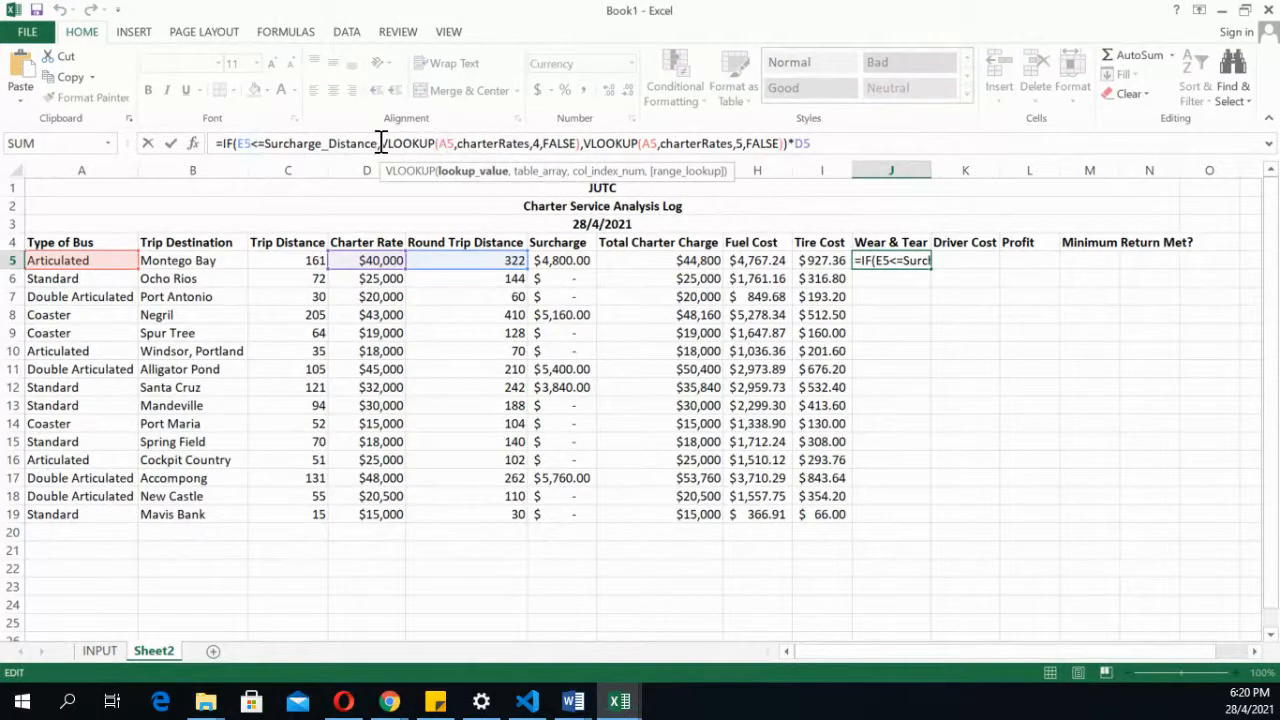
pyautogui.moveTo(381, 143); pyautogui.dragTo(585, 143)
pyautogui.hotkey('ctrl', 'c')
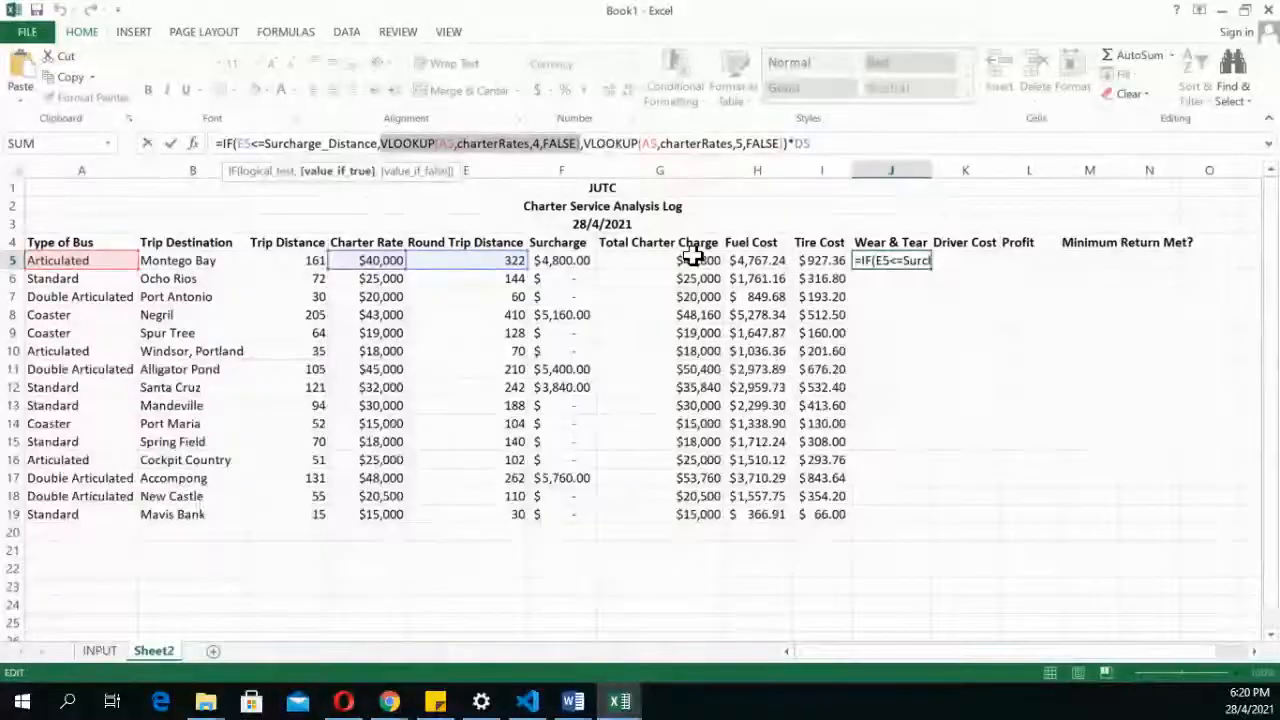
pyautogui.press('Escape')
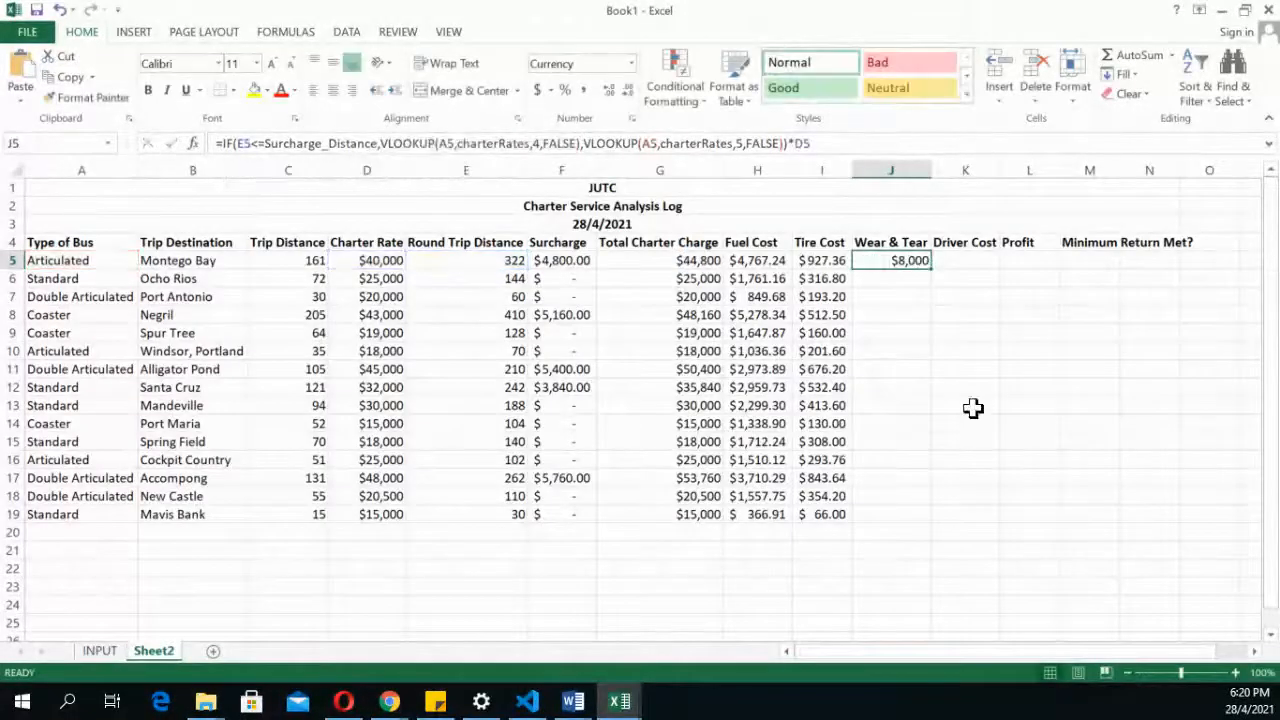
pyautogui.click(884, 278)
pyautogui.click(415, 142)
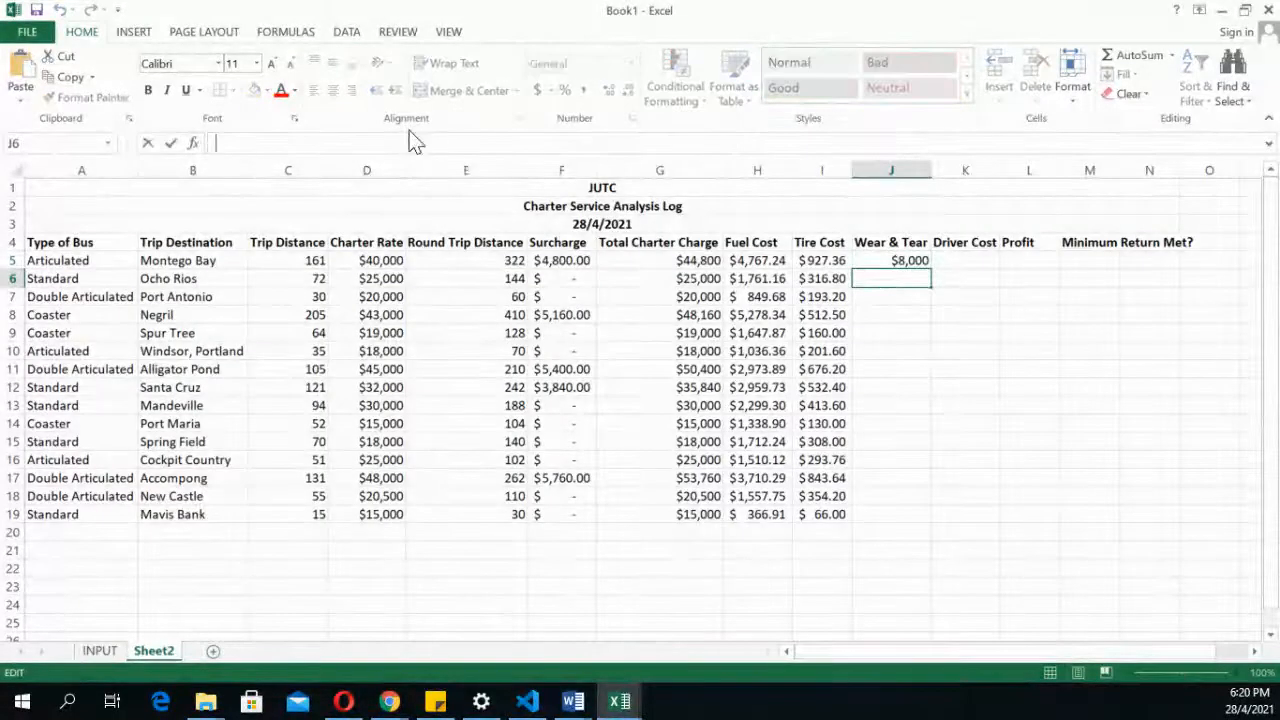
pyautogui.write('=')
pyautogui.hotkey('ctrl', 'v')
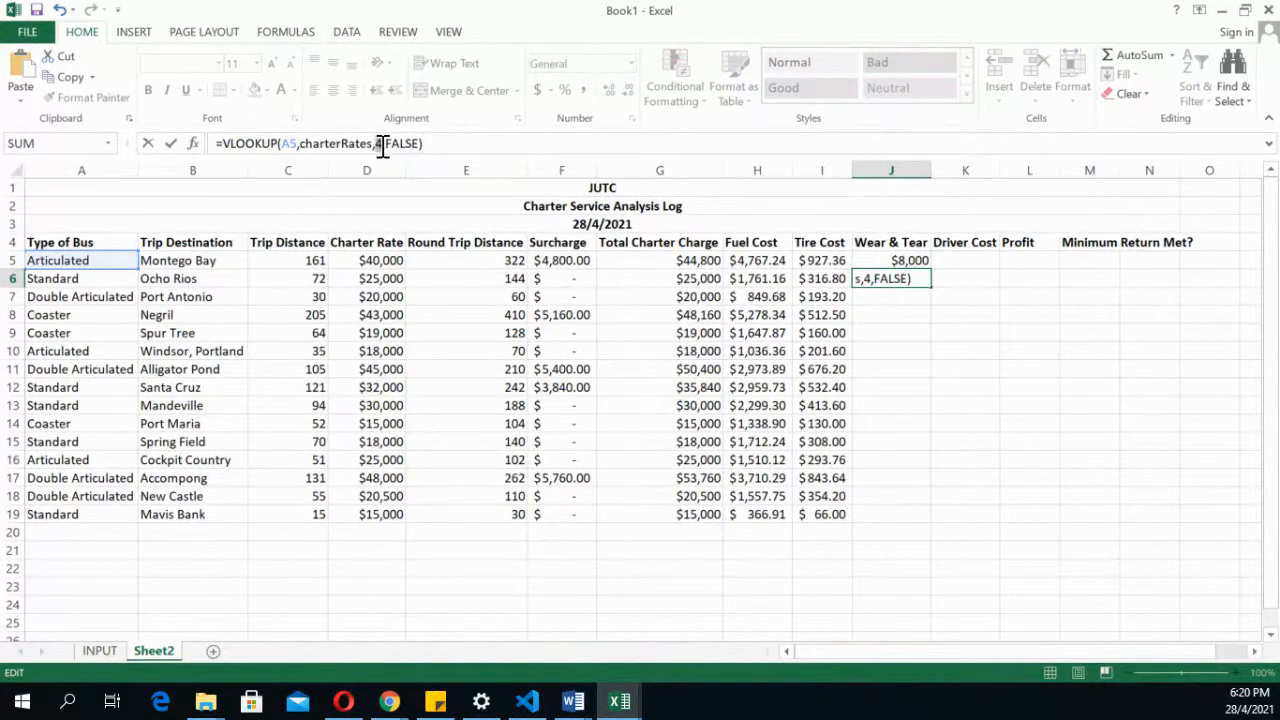
# Replace the column index 4 in J6's VLOOKUP with an IF function testing E5<=Surcharge_Distance
pyautogui.click(380, 143)
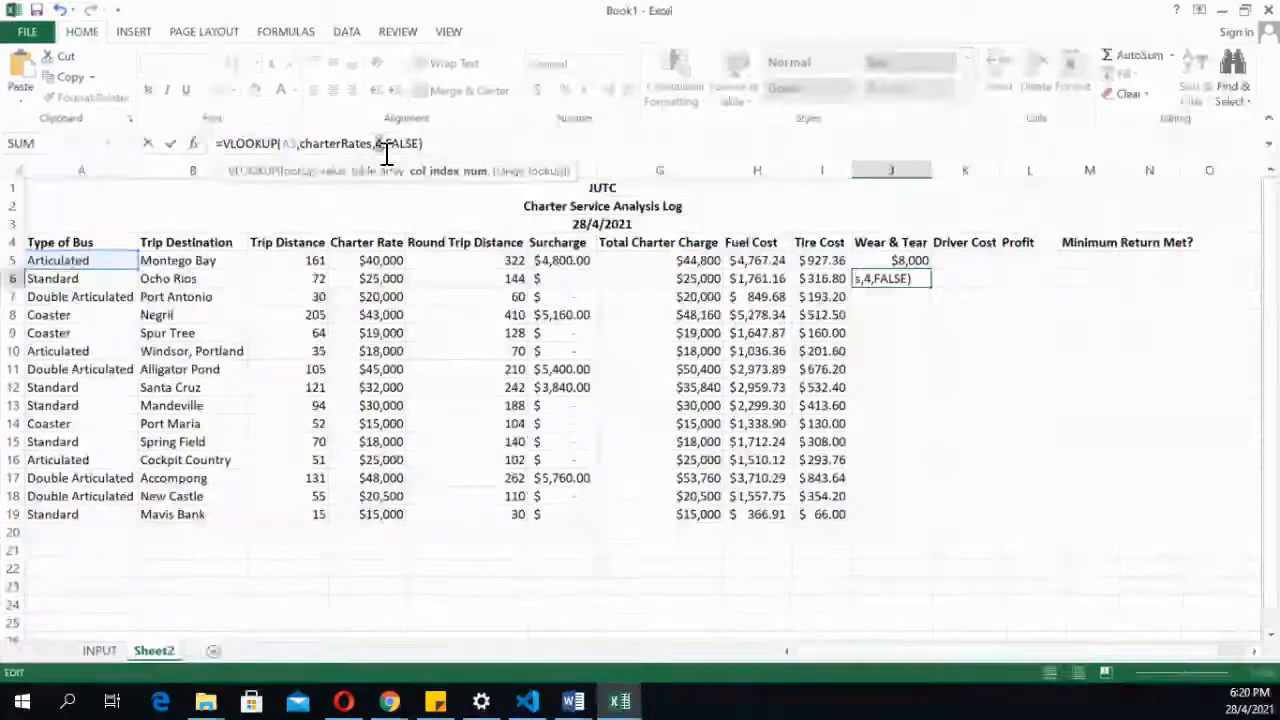
pyautogui.write('if')
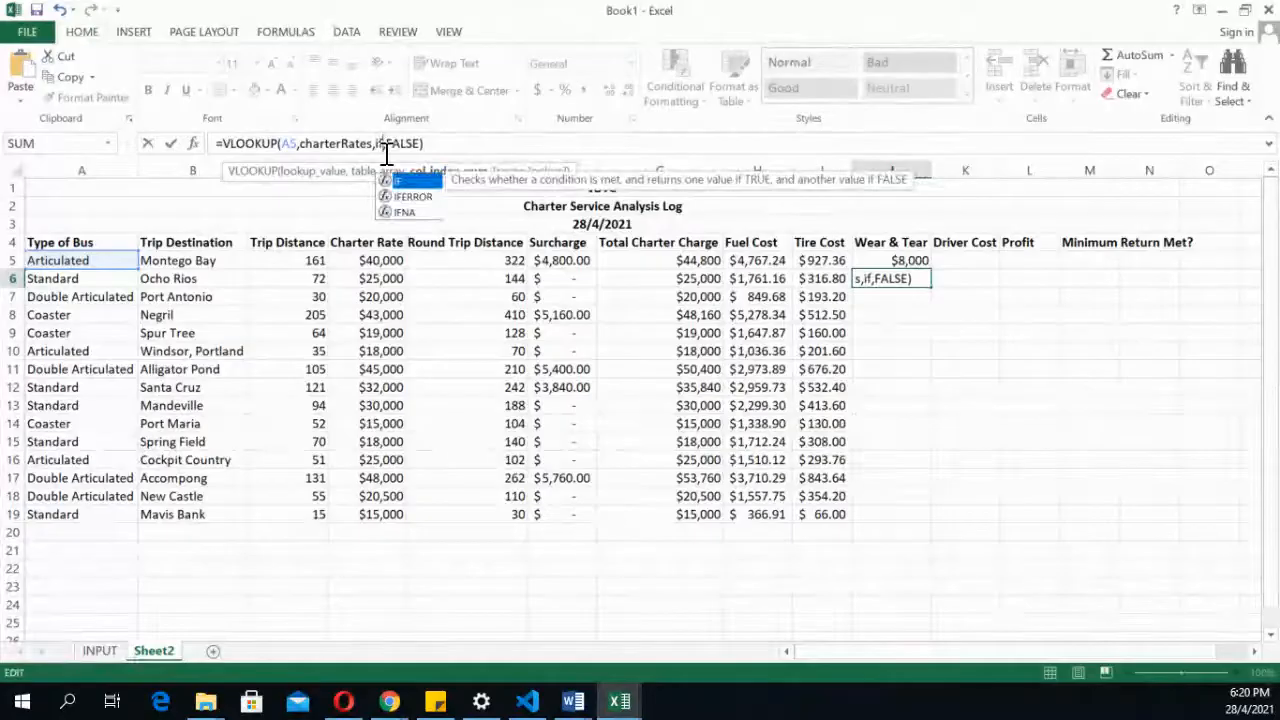
pyautogui.write('(')
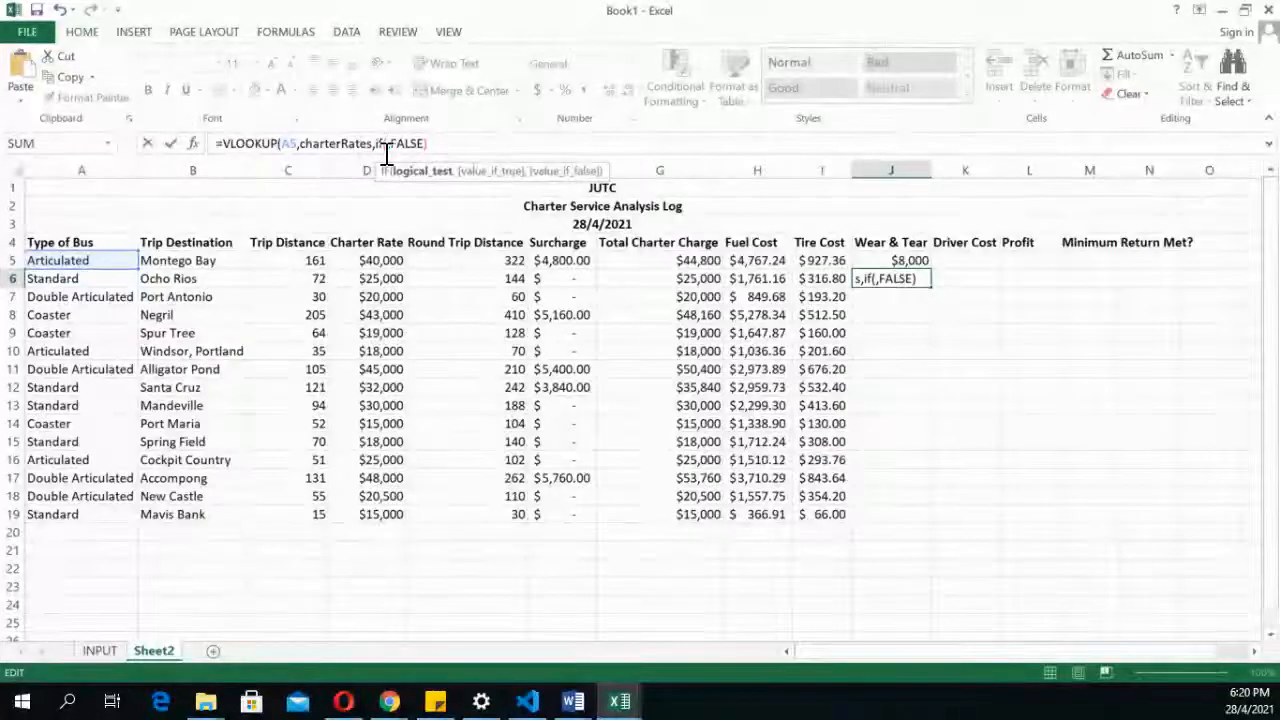
pyautogui.click(508, 262)
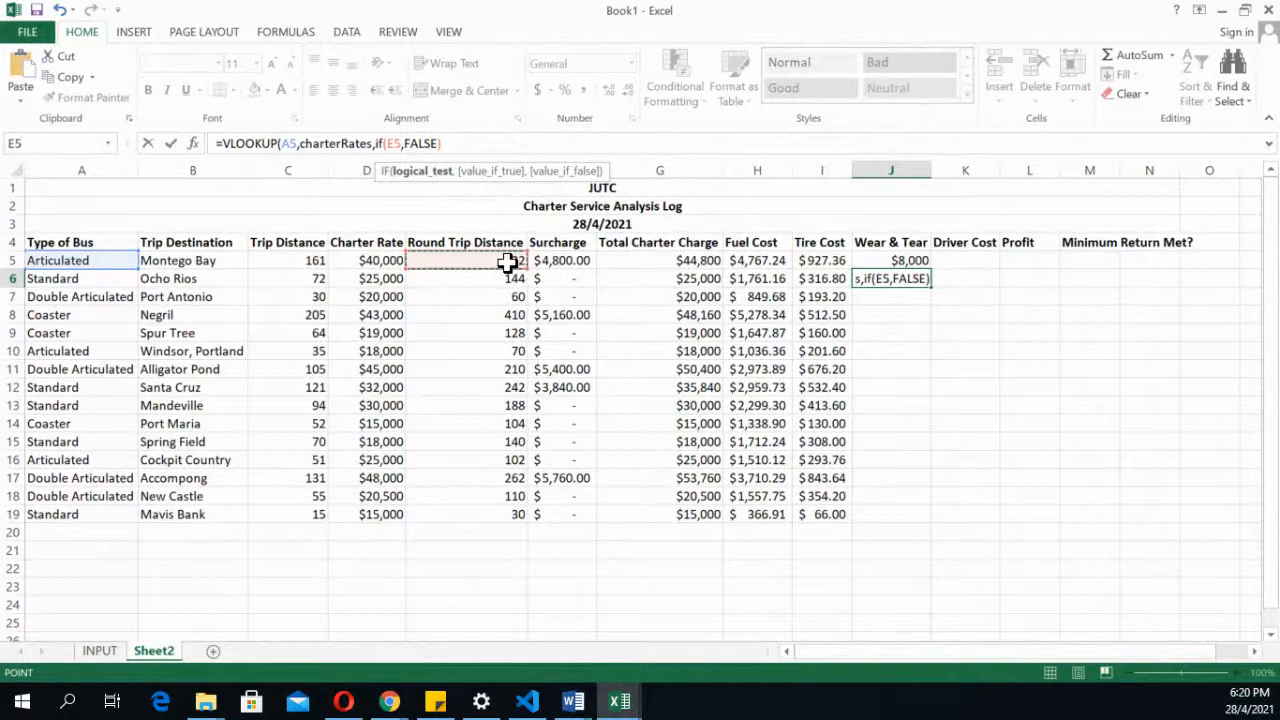
pyautogui.write('>')
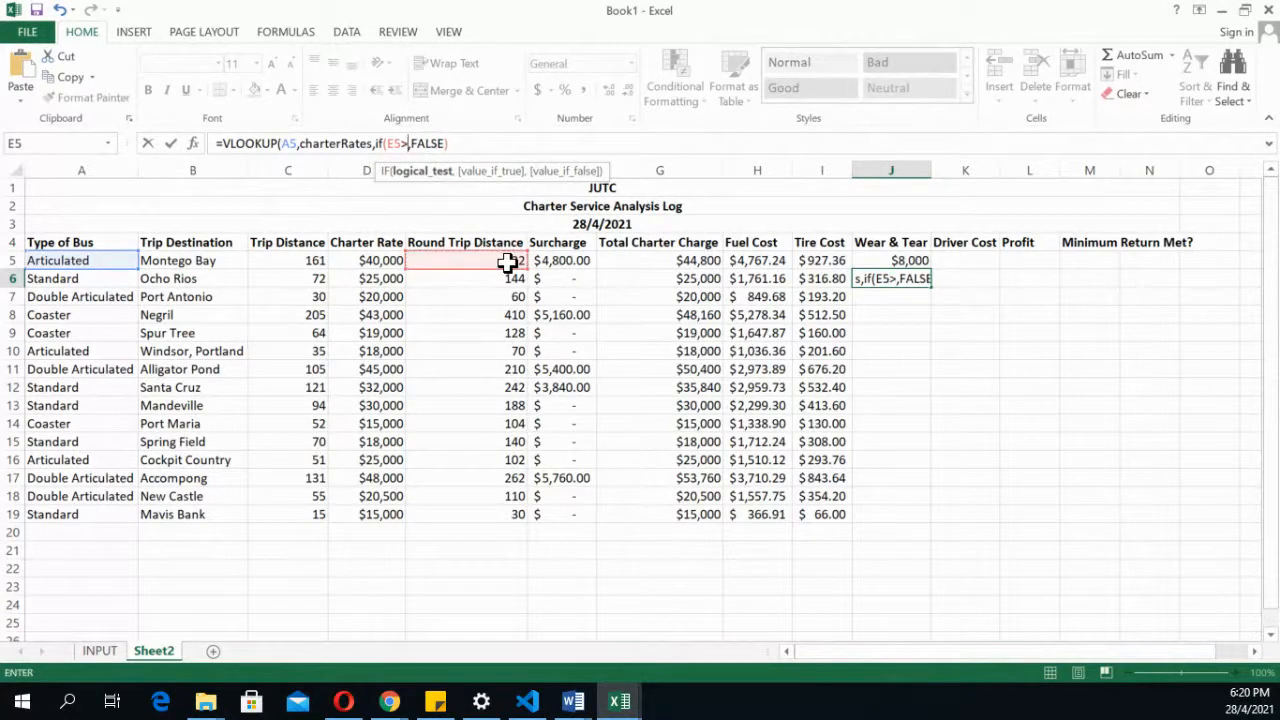
pyautogui.press('BackSpace')
pyautogui.write('<=')
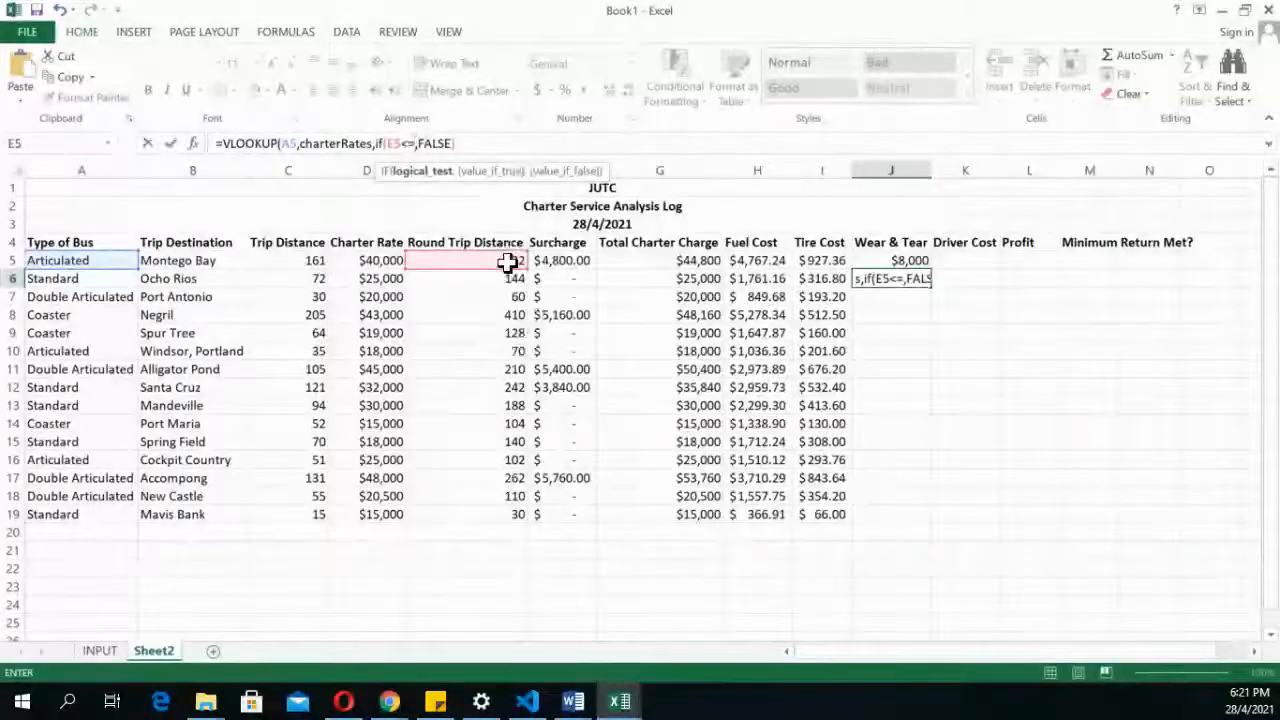
pyautogui.write('sur')
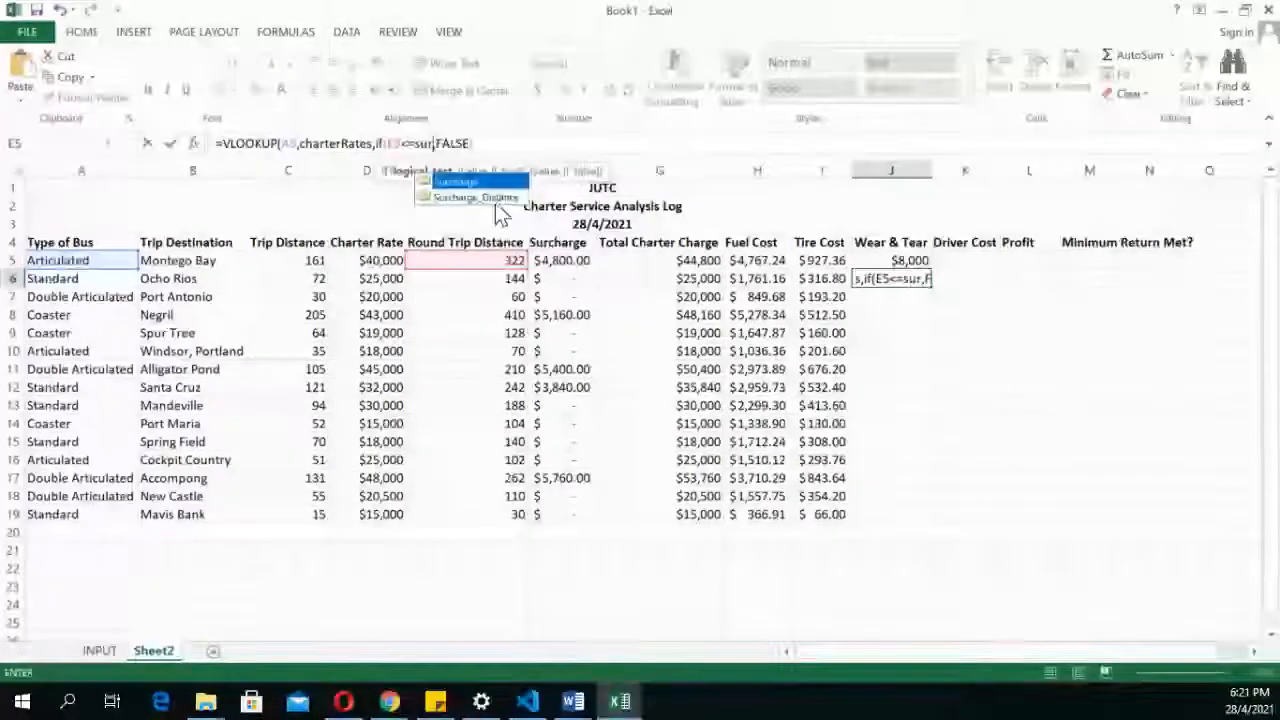
pyautogui.doubleClick(494, 199)
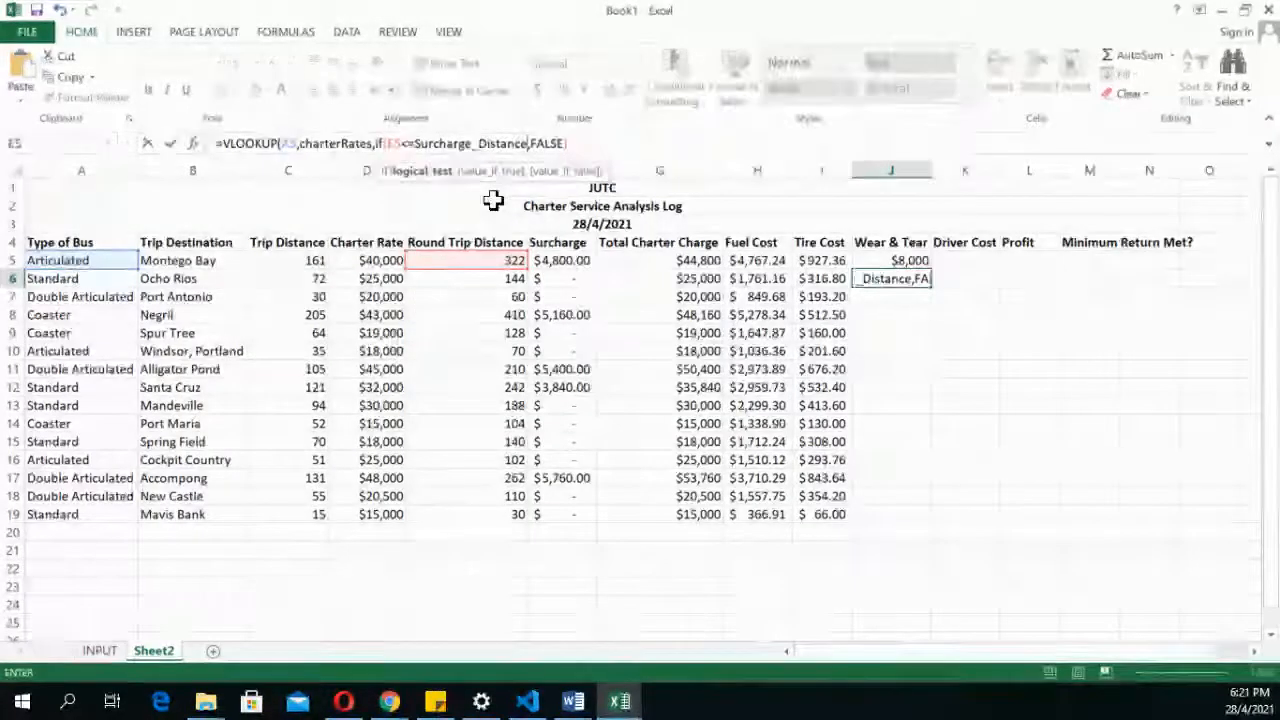
# Complete J6's nested IF with column 4 as the true value and column 5 as the false value
pyautogui.write(',')
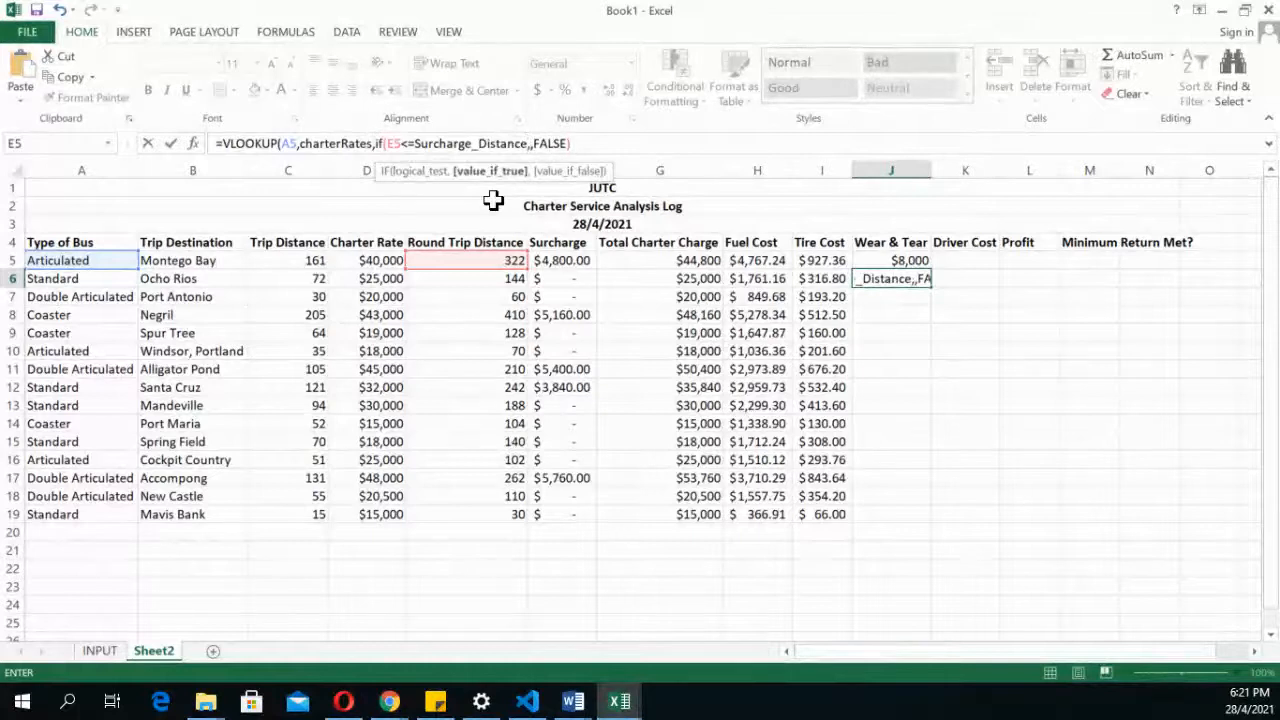
pyautogui.write('4')
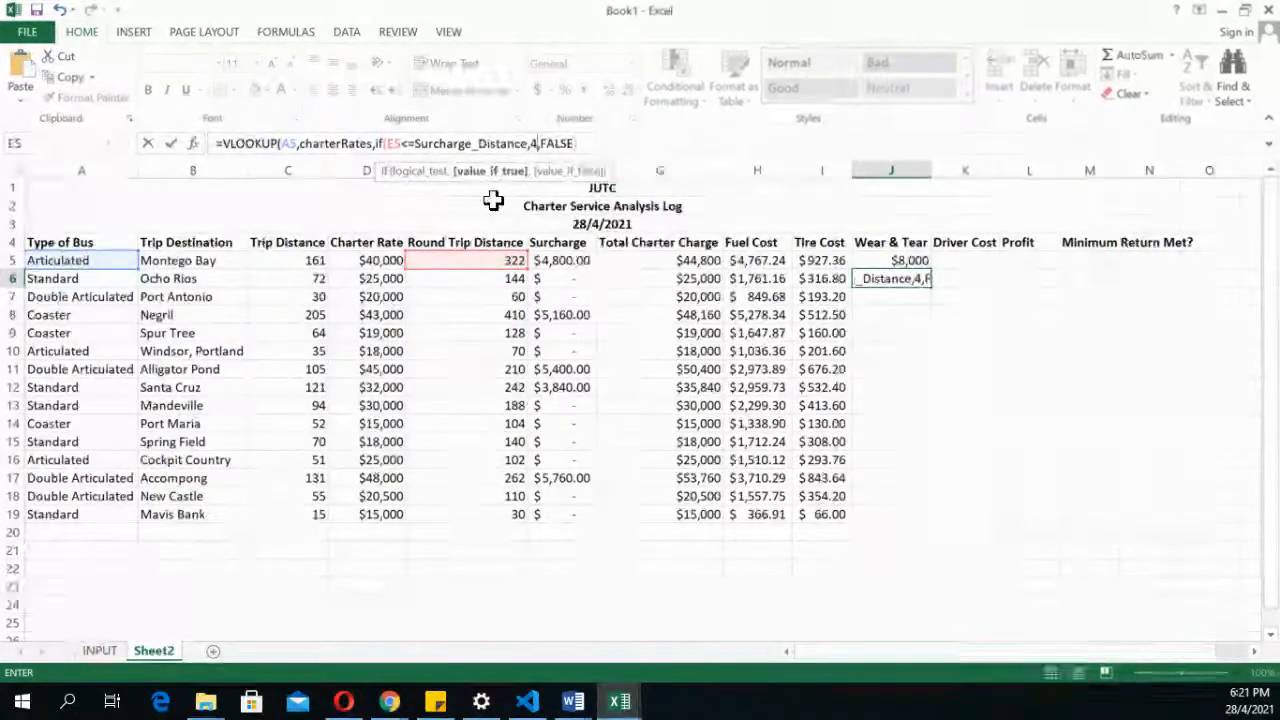
pyautogui.write(',5,')
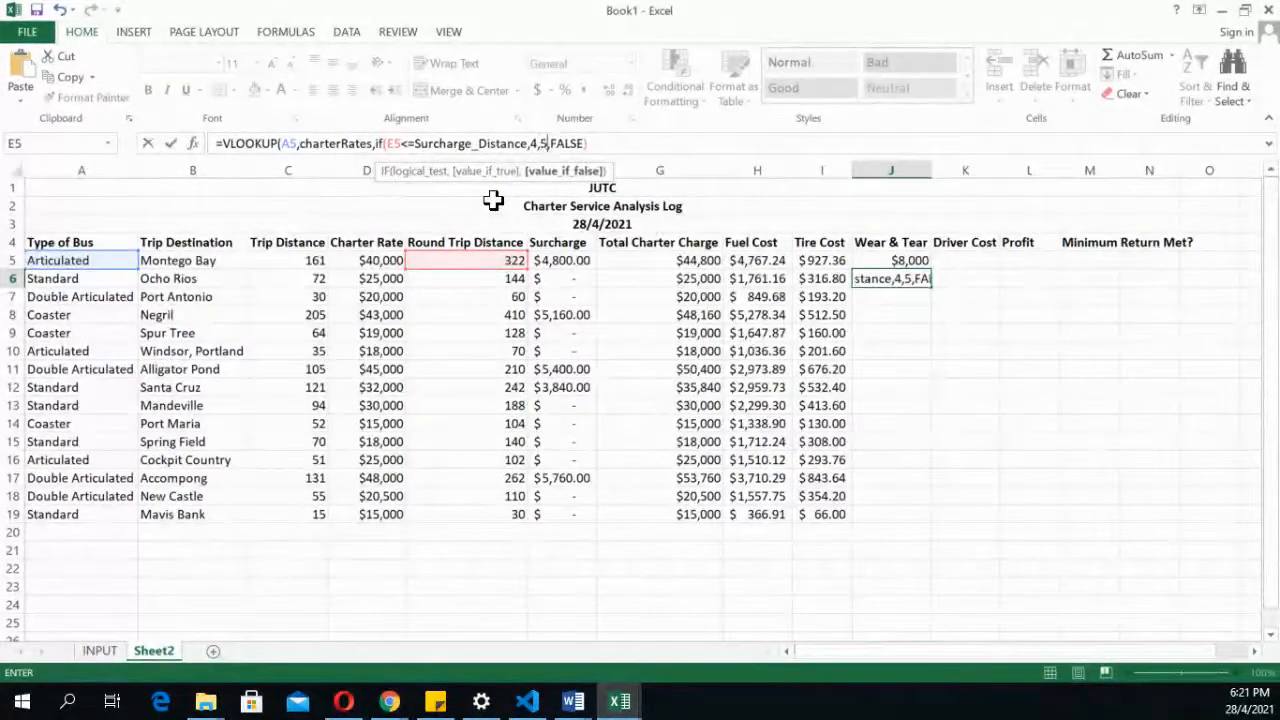
pyautogui.write(')')
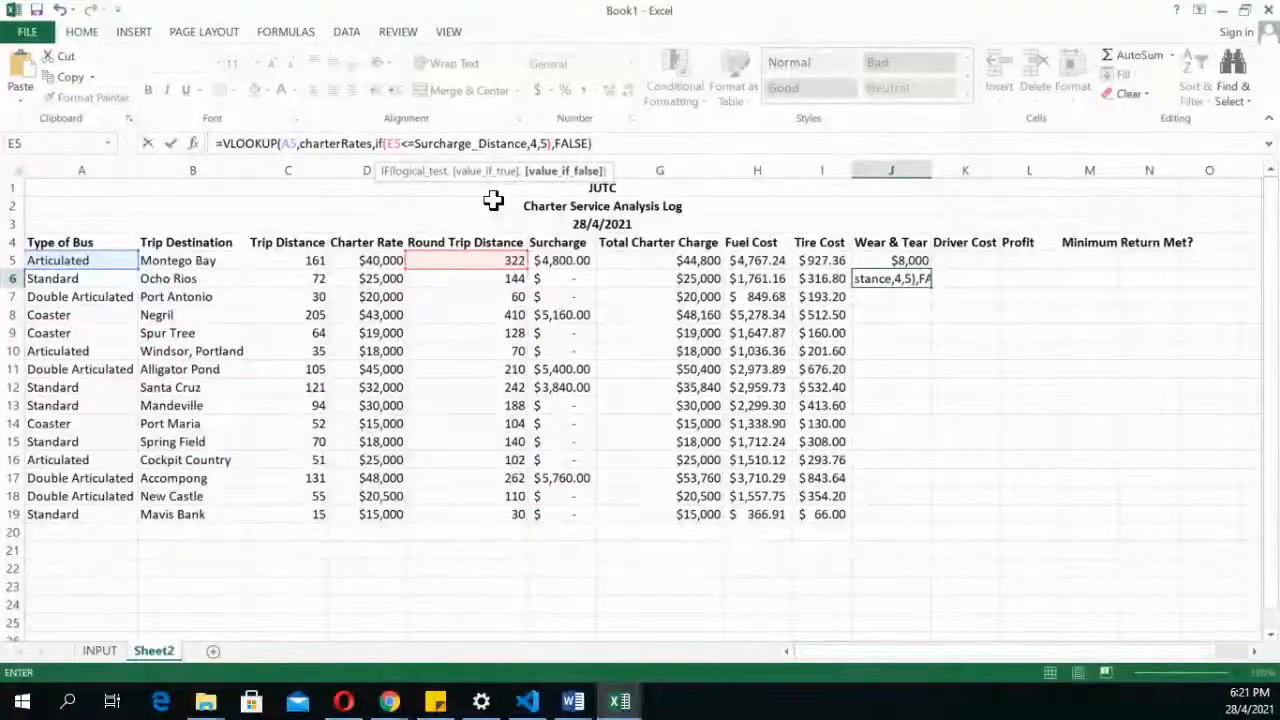
pyautogui.press('Return')
# Multiply J6's VLOOKUP result by the charter rate in D6
pyautogui.click(903, 279)
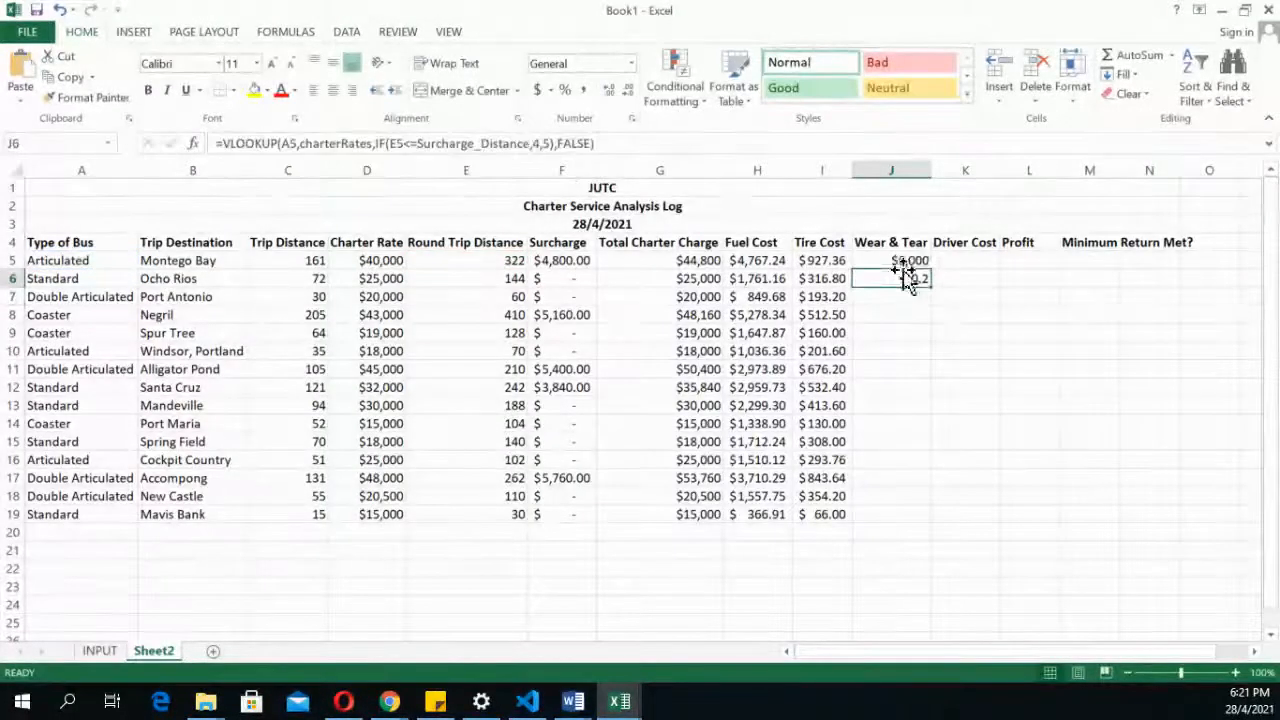
pyautogui.click(611, 143)
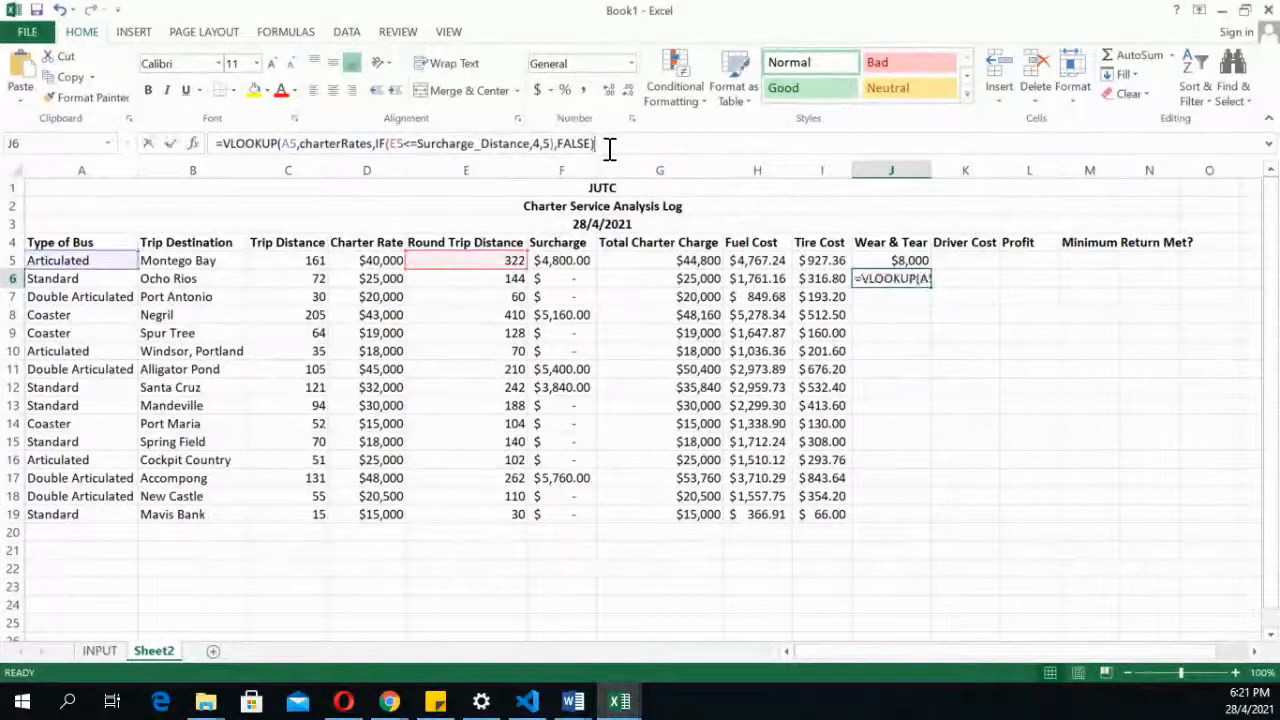
pyautogui.write('*')
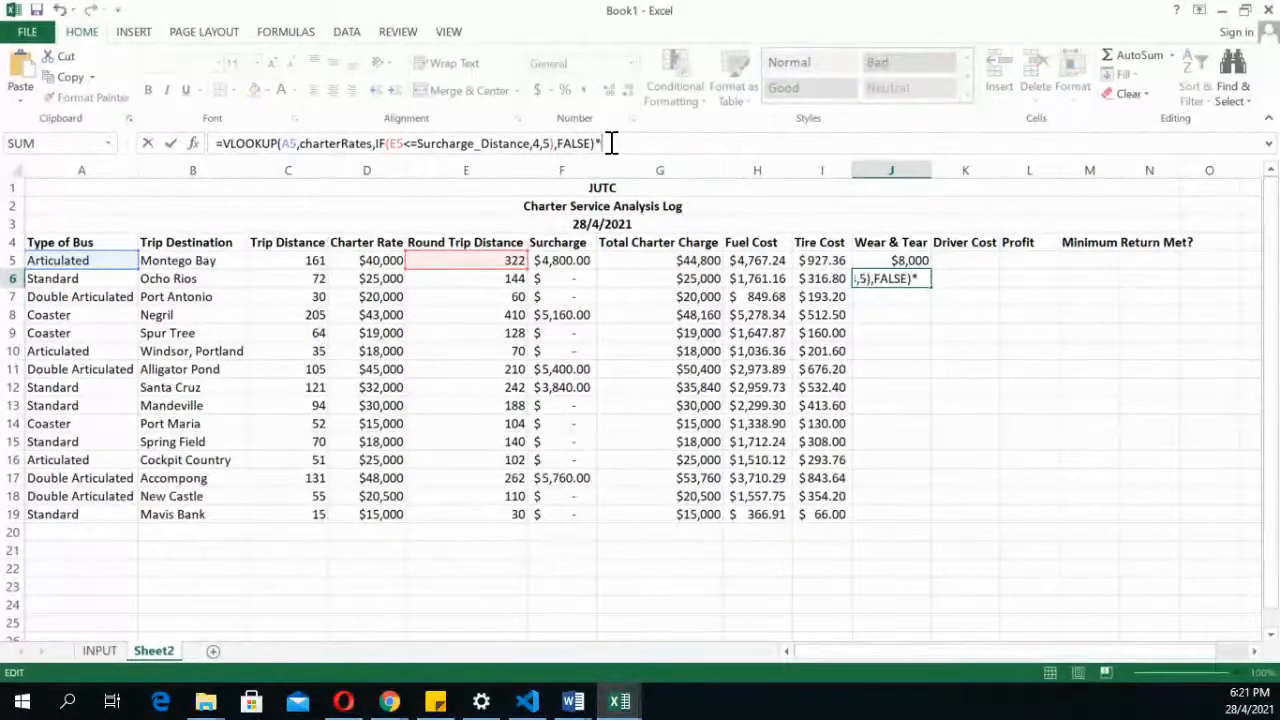
pyautogui.click(497, 279)
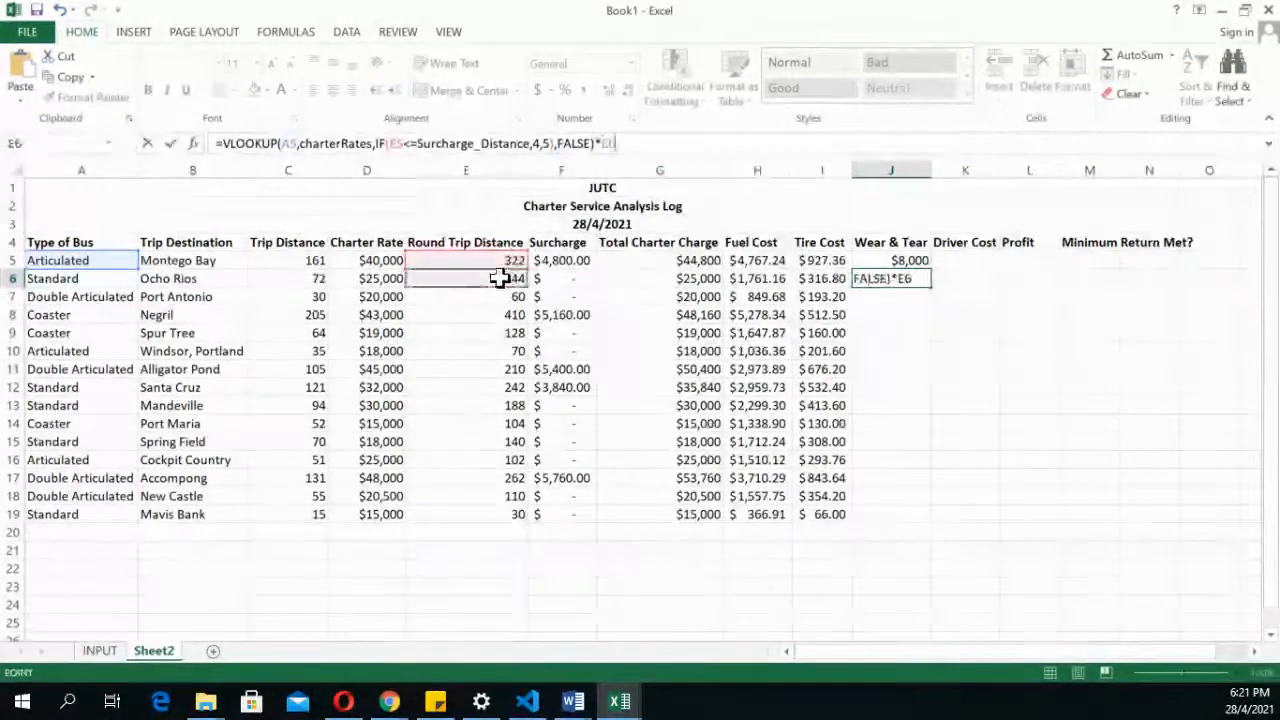
pyautogui.click(375, 280)
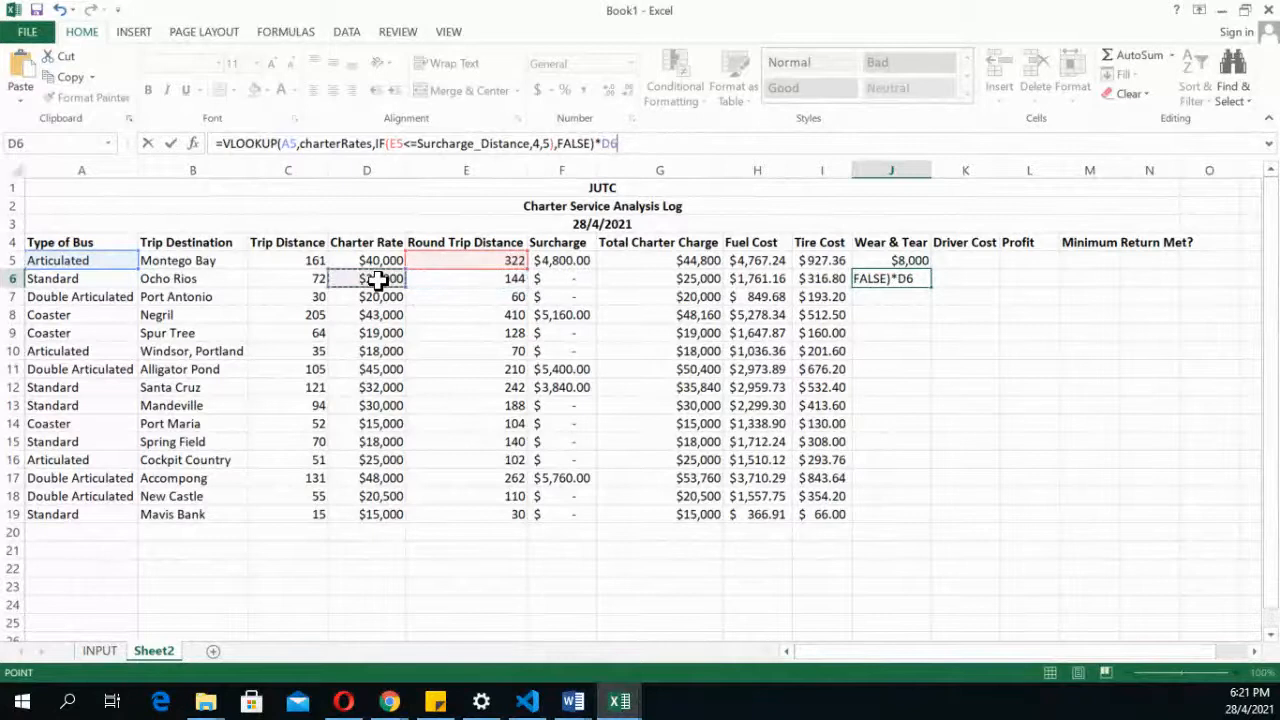
pyautogui.press('Return')
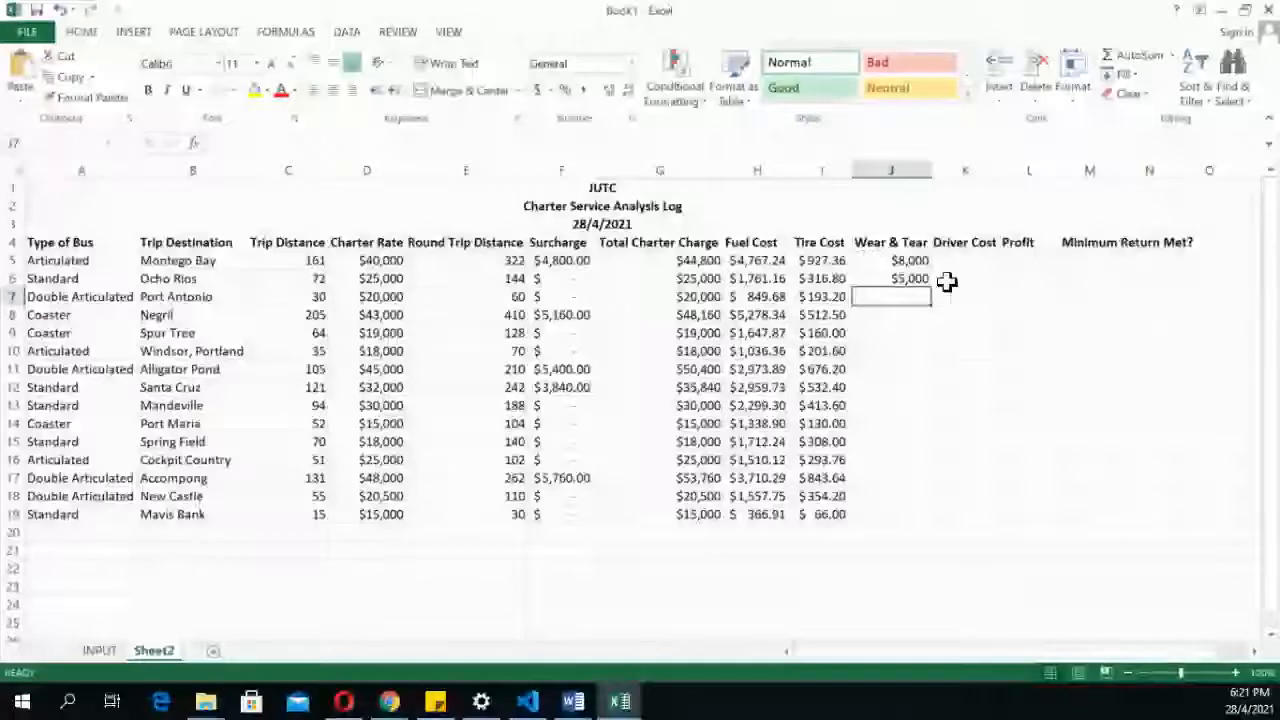
# Compare J5's formula with J6's nested-IF column index, then clear the alternative formula from J6
pyautogui.click(905, 262)
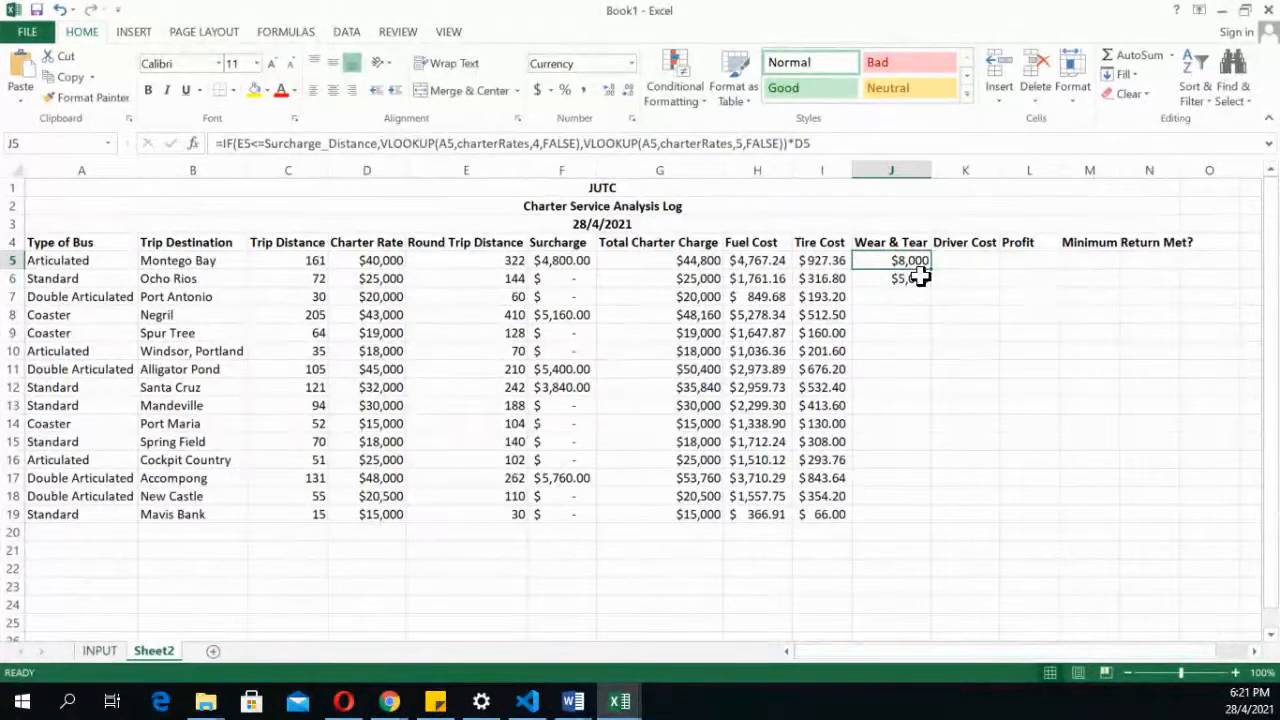
pyautogui.click(919, 277)
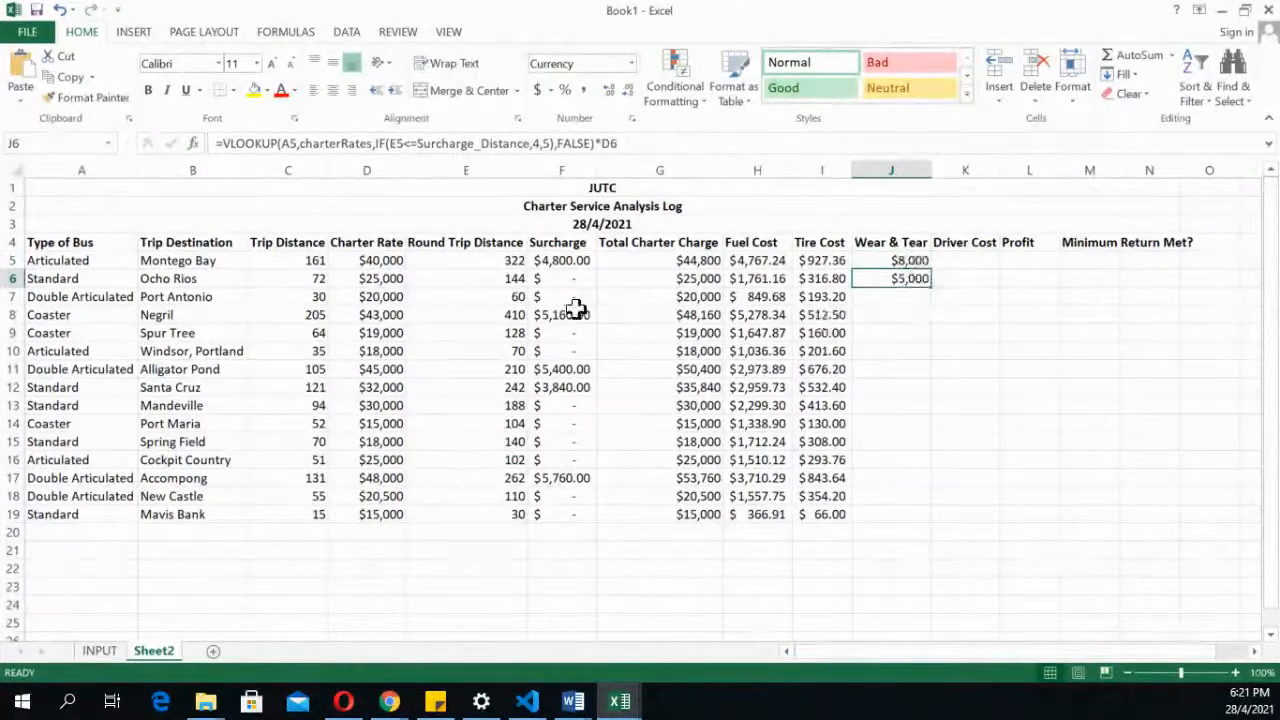
pyautogui.click(380, 140)
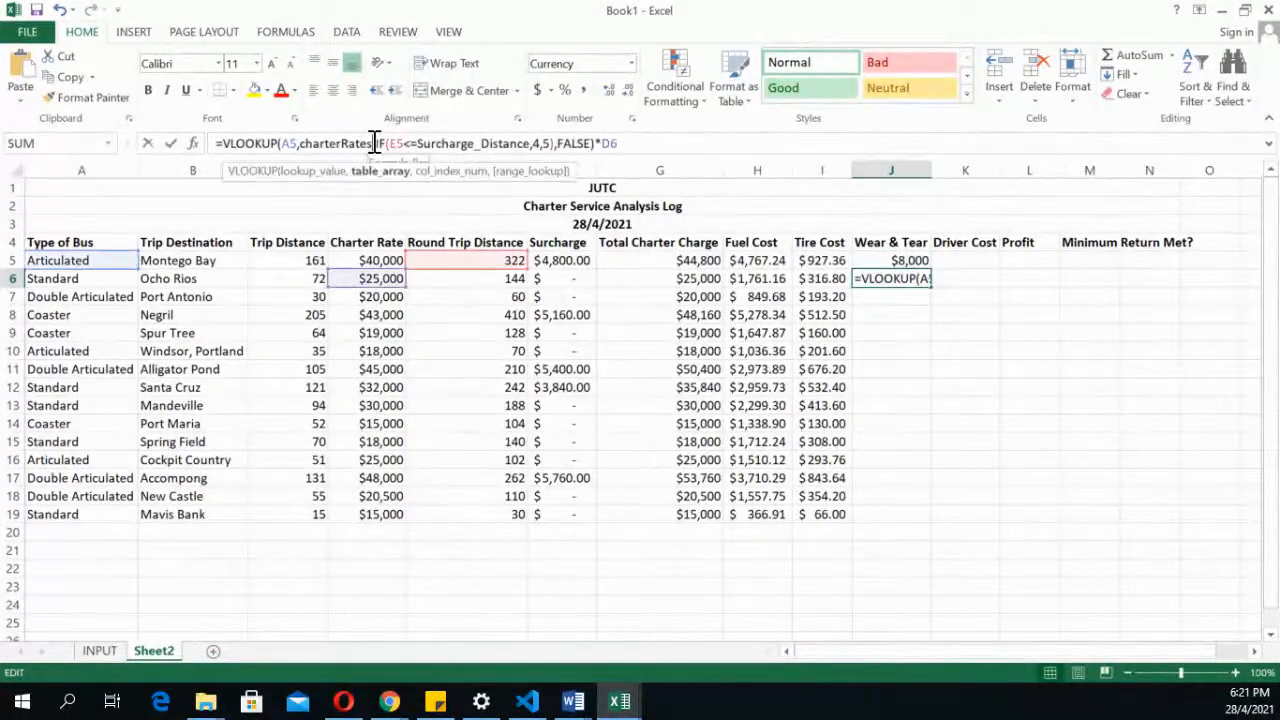
pyautogui.moveTo(378, 143); pyautogui.dragTo(560, 145)
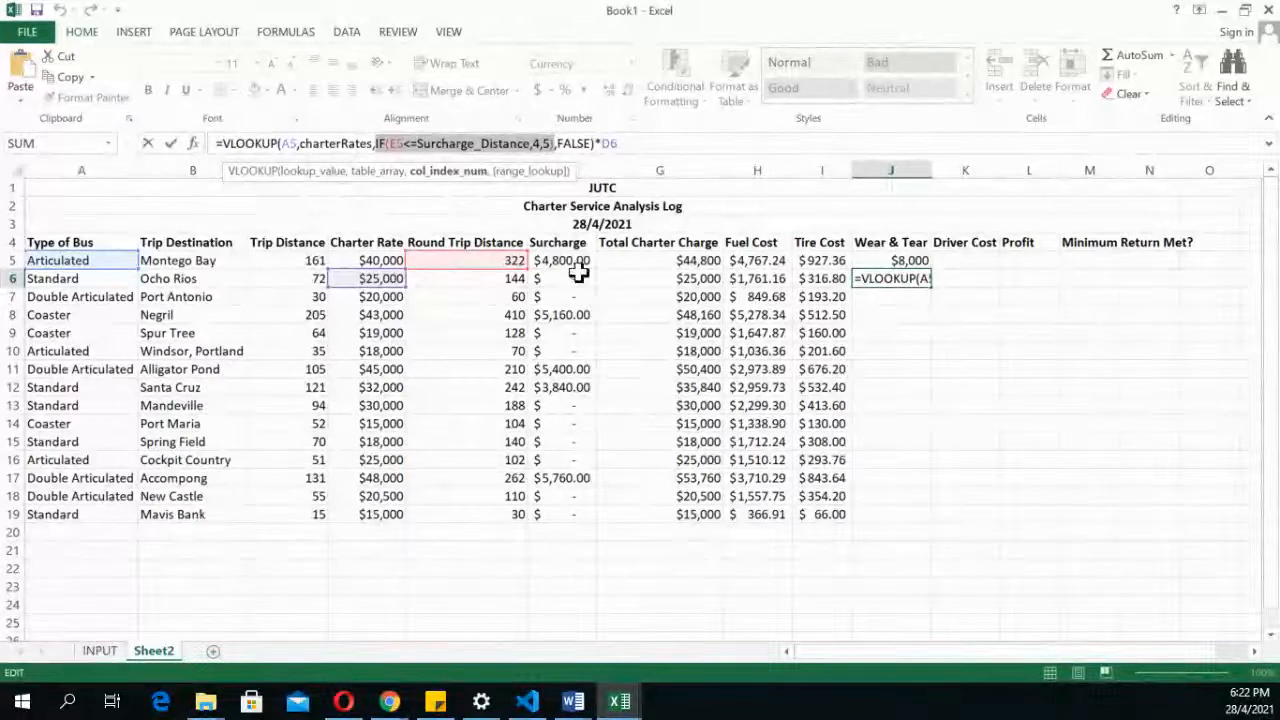
pyautogui.click(621, 143)
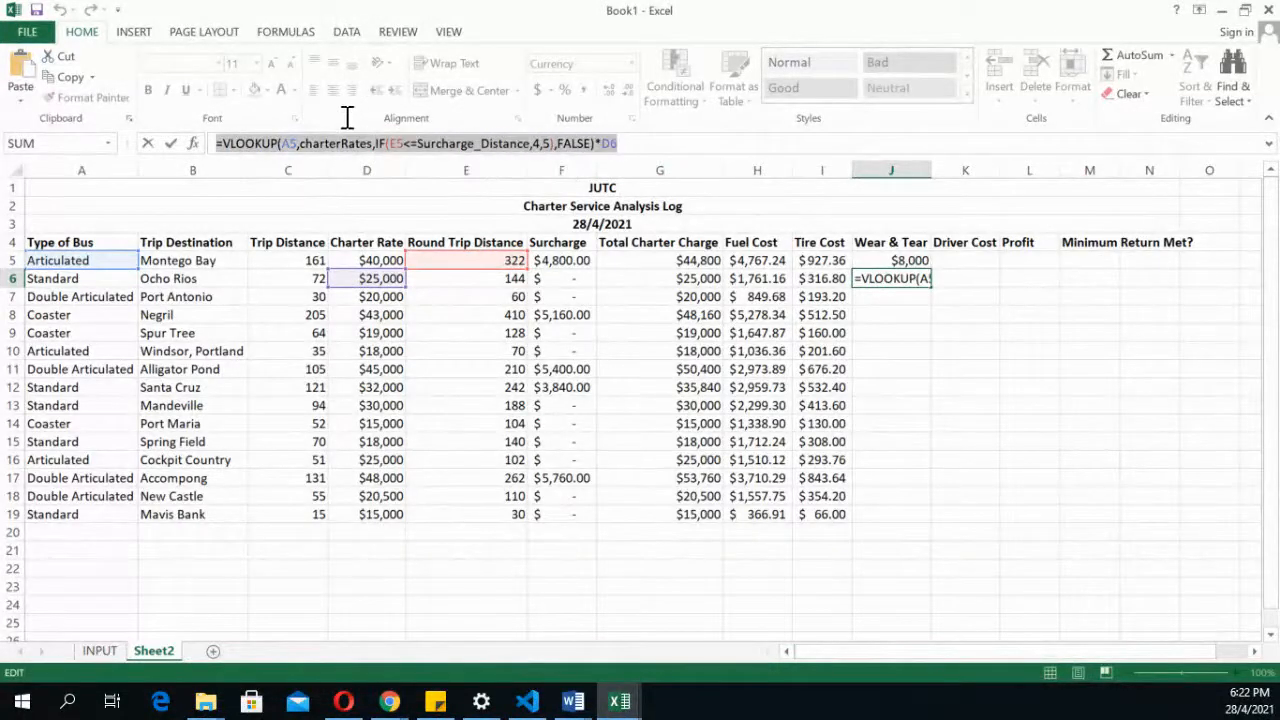
pyautogui.press('Escape')
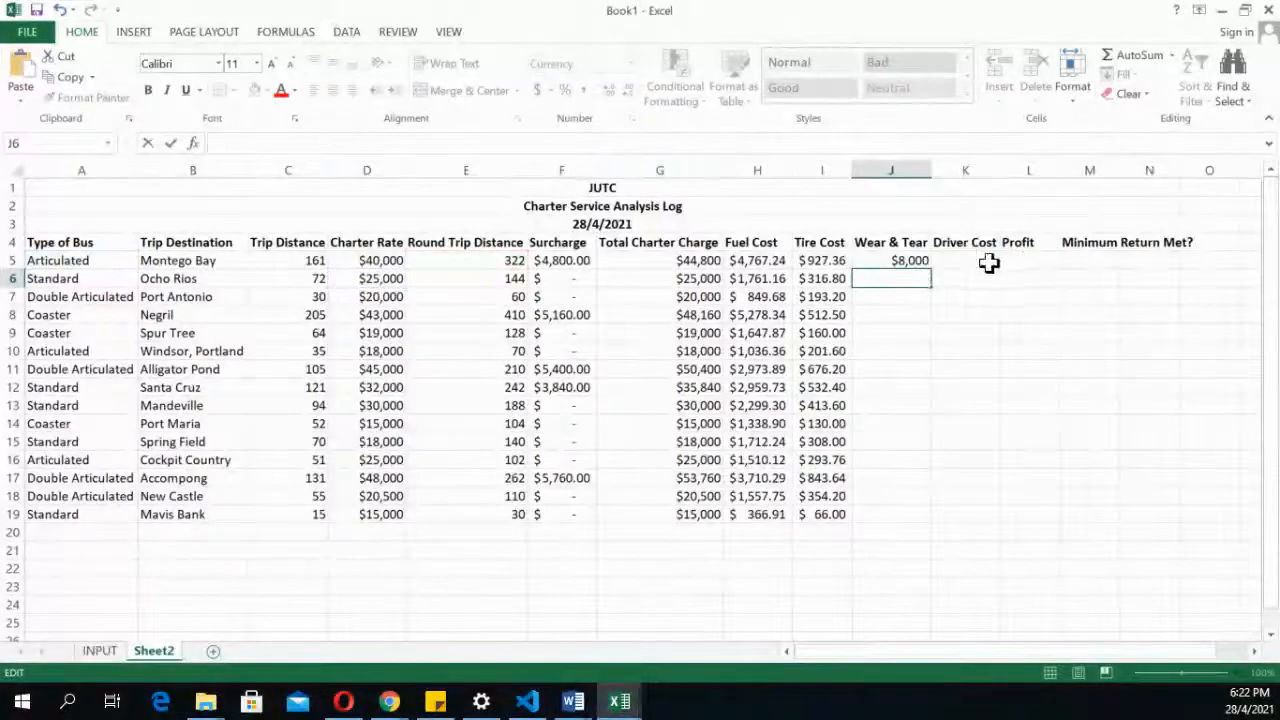
# Review the logical test E5<=Surcharge_Distance and the true-value VLOOKUP in J5's Wear & Tear formula
pyautogui.click(900, 258)
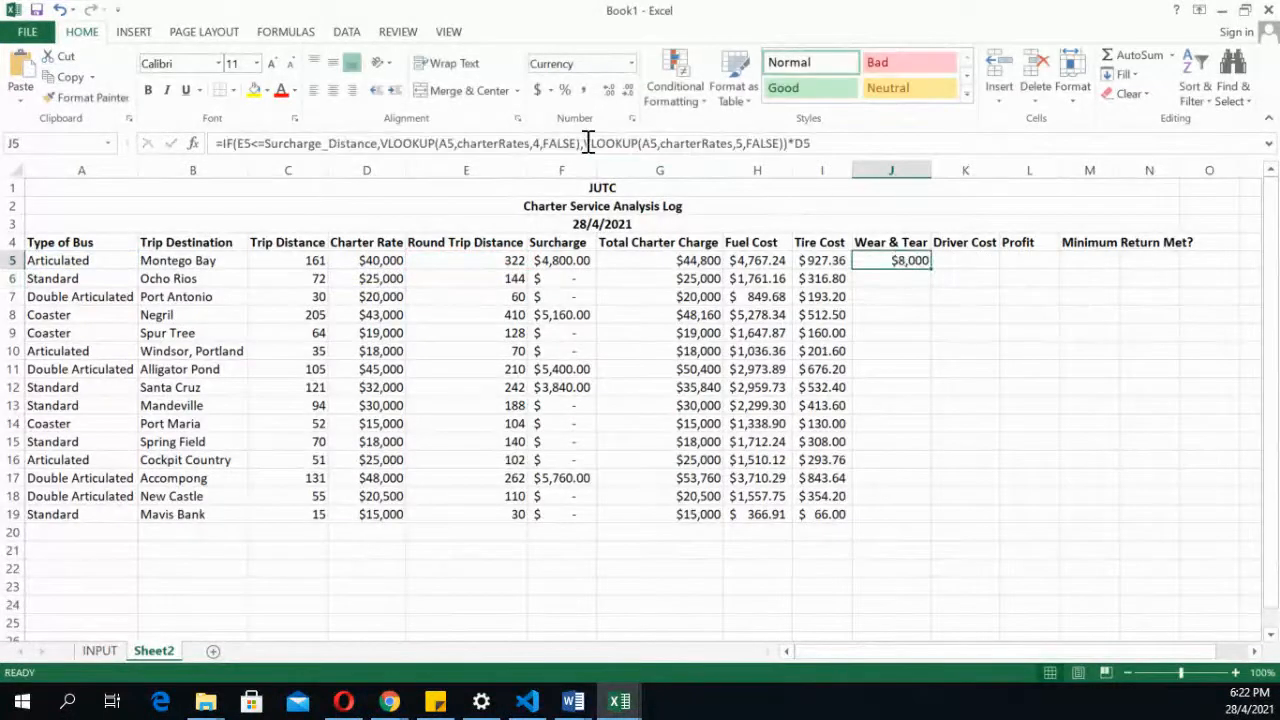
pyautogui.click(531, 143)
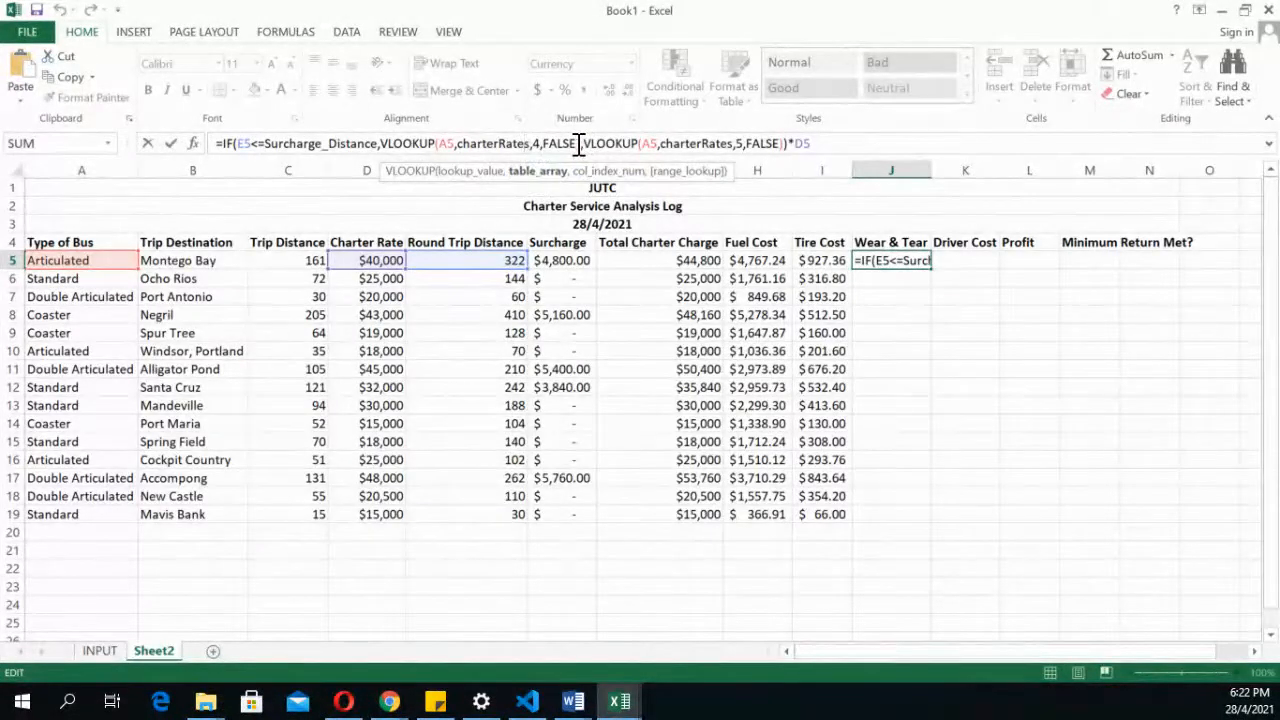
pyautogui.click(271, 143)
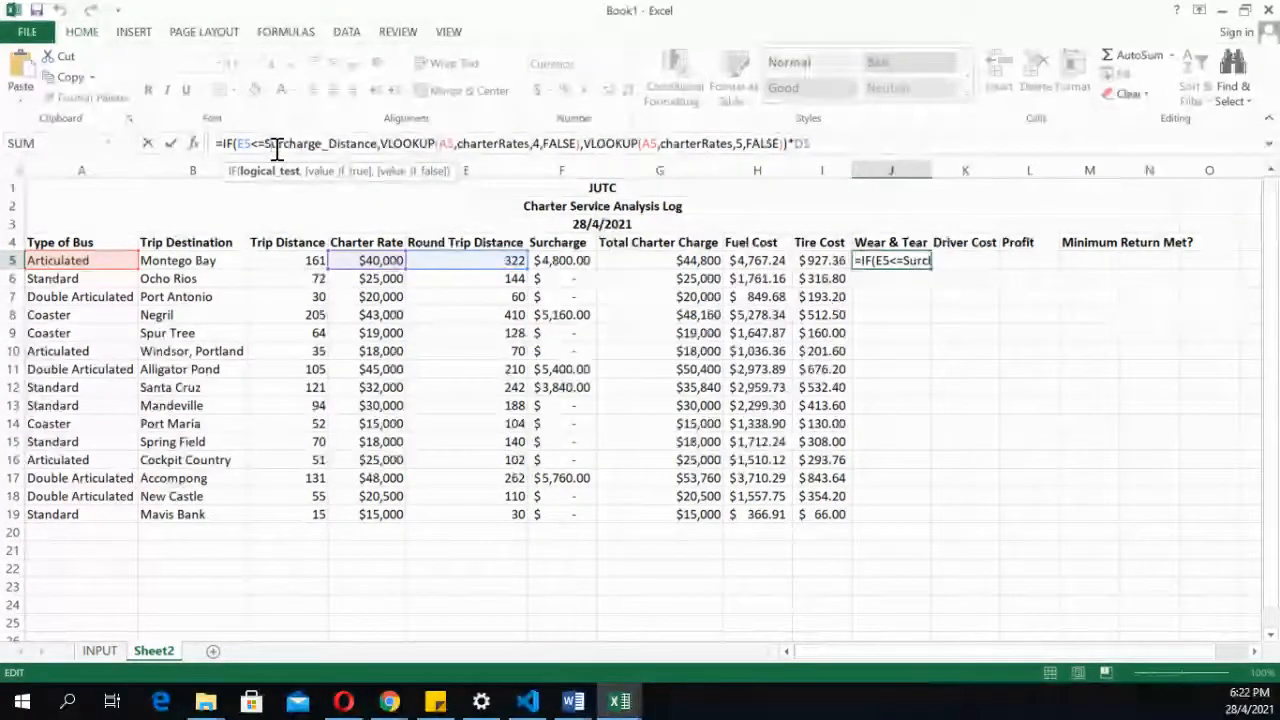
pyautogui.moveTo(237, 143); pyautogui.dragTo(368, 145)
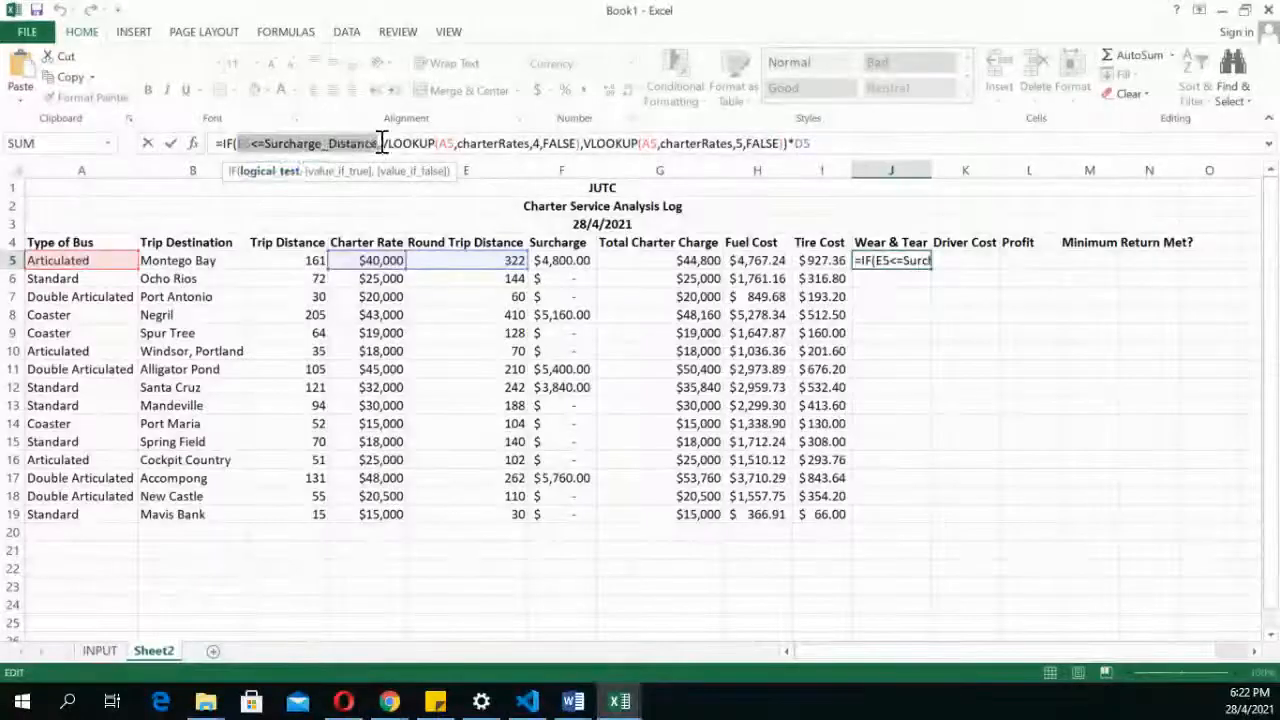
pyautogui.moveTo(381, 143); pyautogui.dragTo(580, 143)
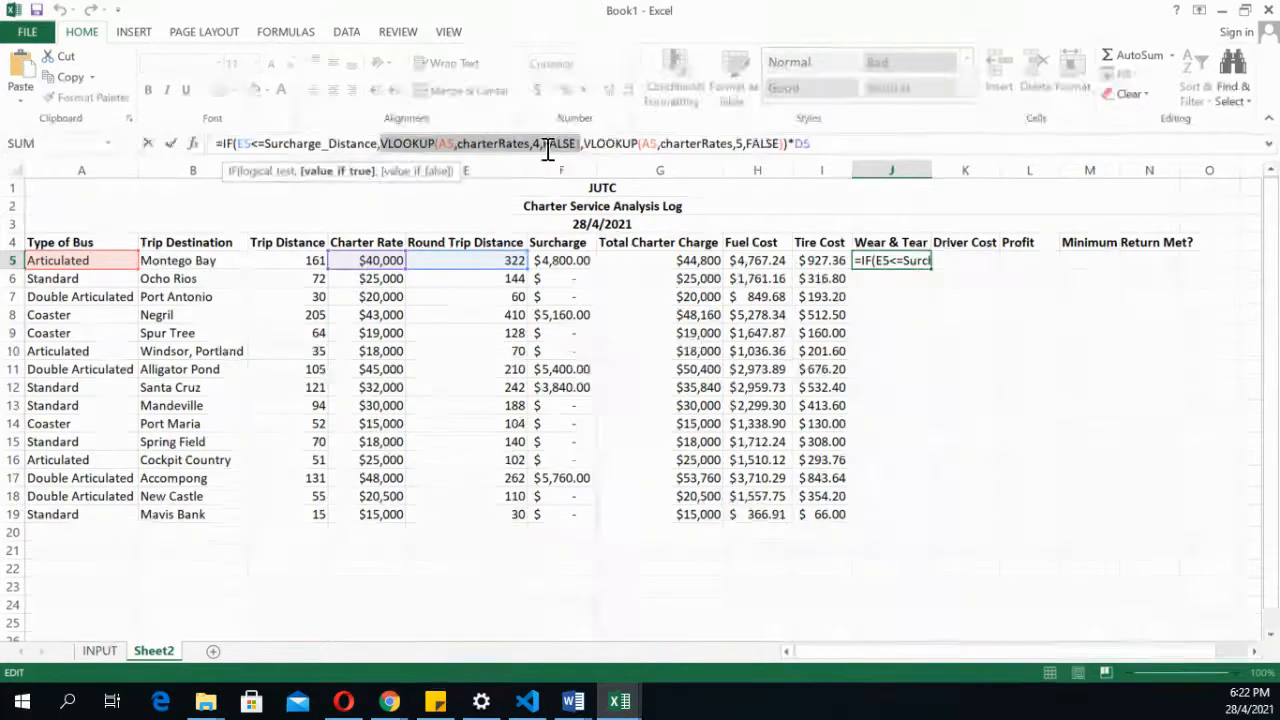
# Review the false-value VLOOKUP with column 5 and the multiplication by D5 in J5's Wear & Tear formula, leaving it as is
pyautogui.click(617, 143)
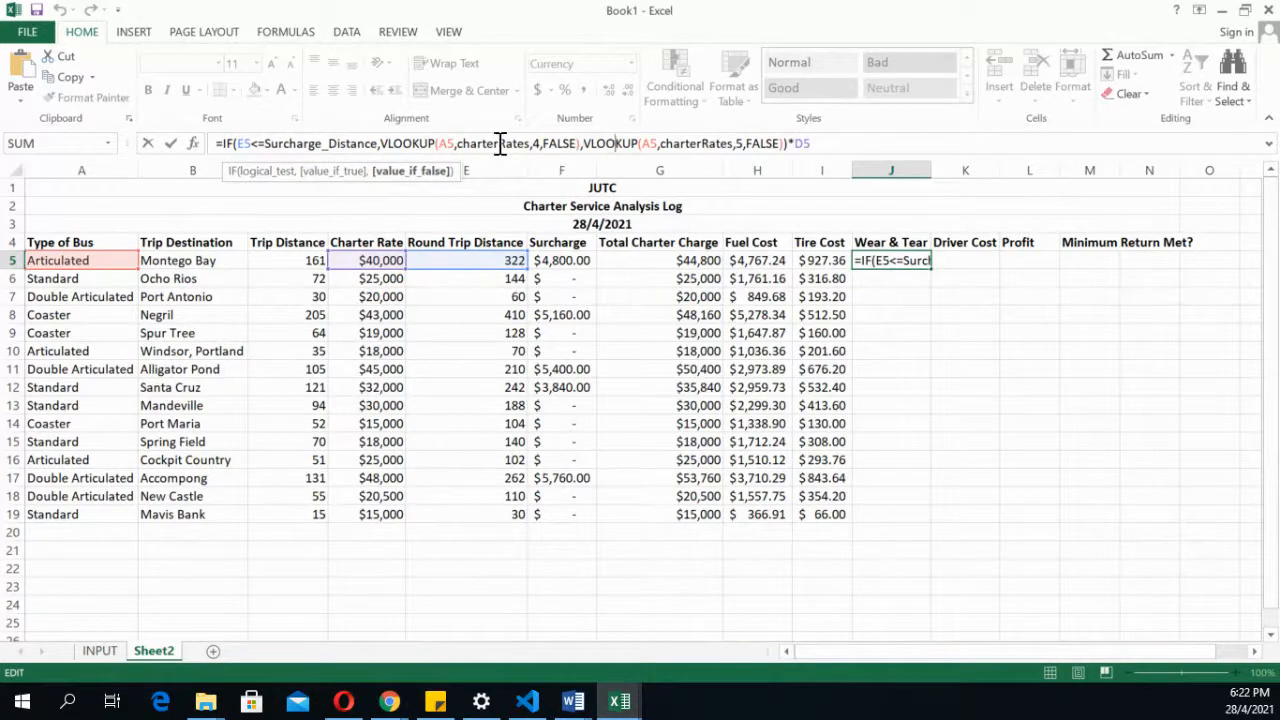
pyautogui.moveTo(588, 143); pyautogui.dragTo(787, 147)
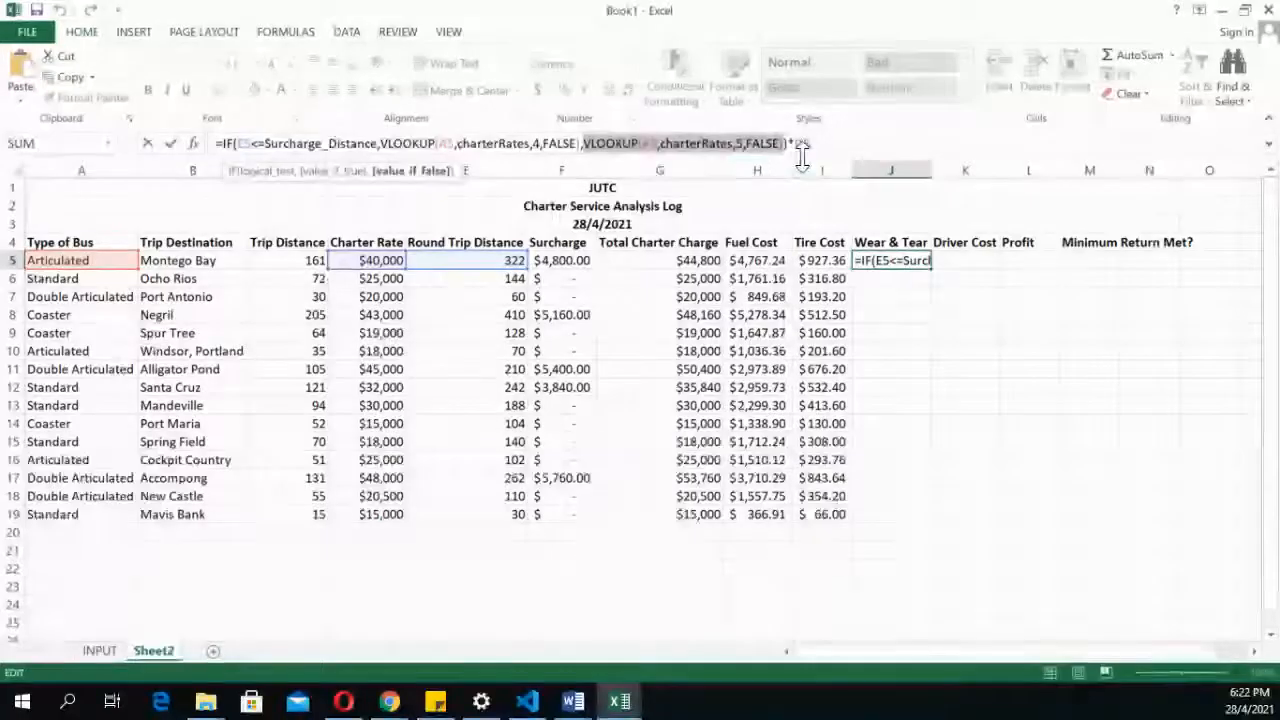
pyautogui.click(789, 143)
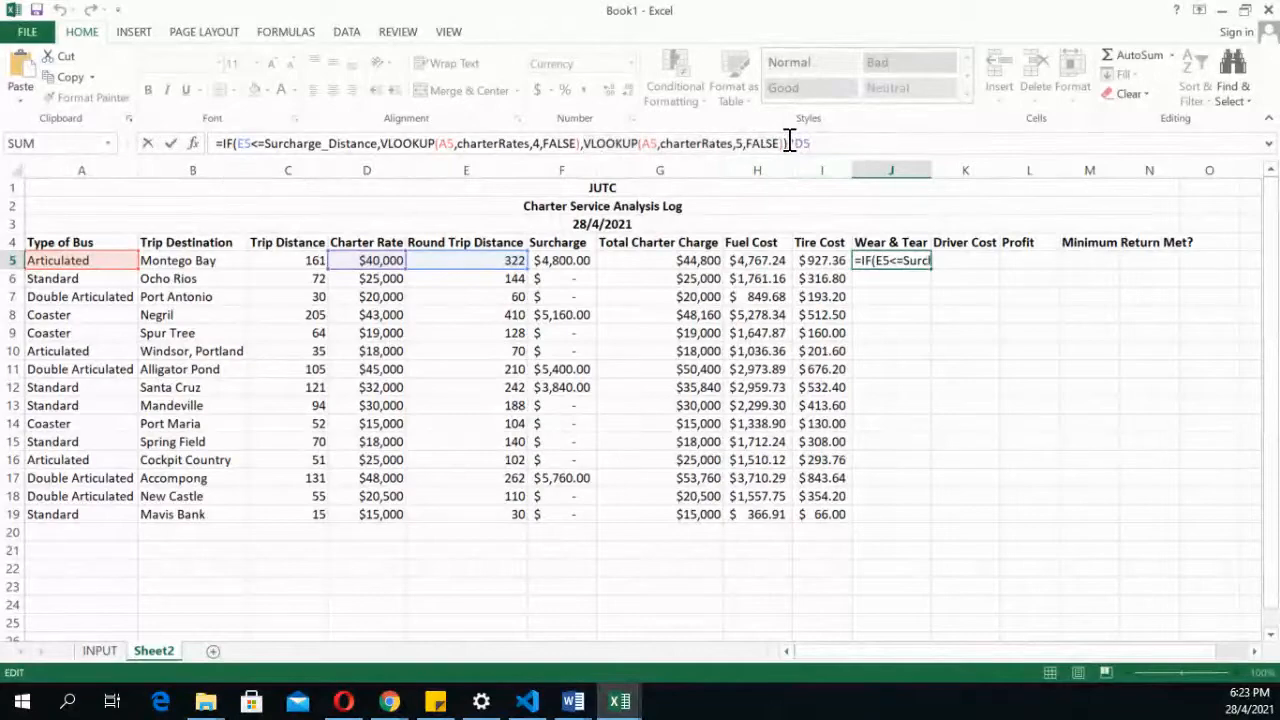
pyautogui.hotkey('shift', 'Home')
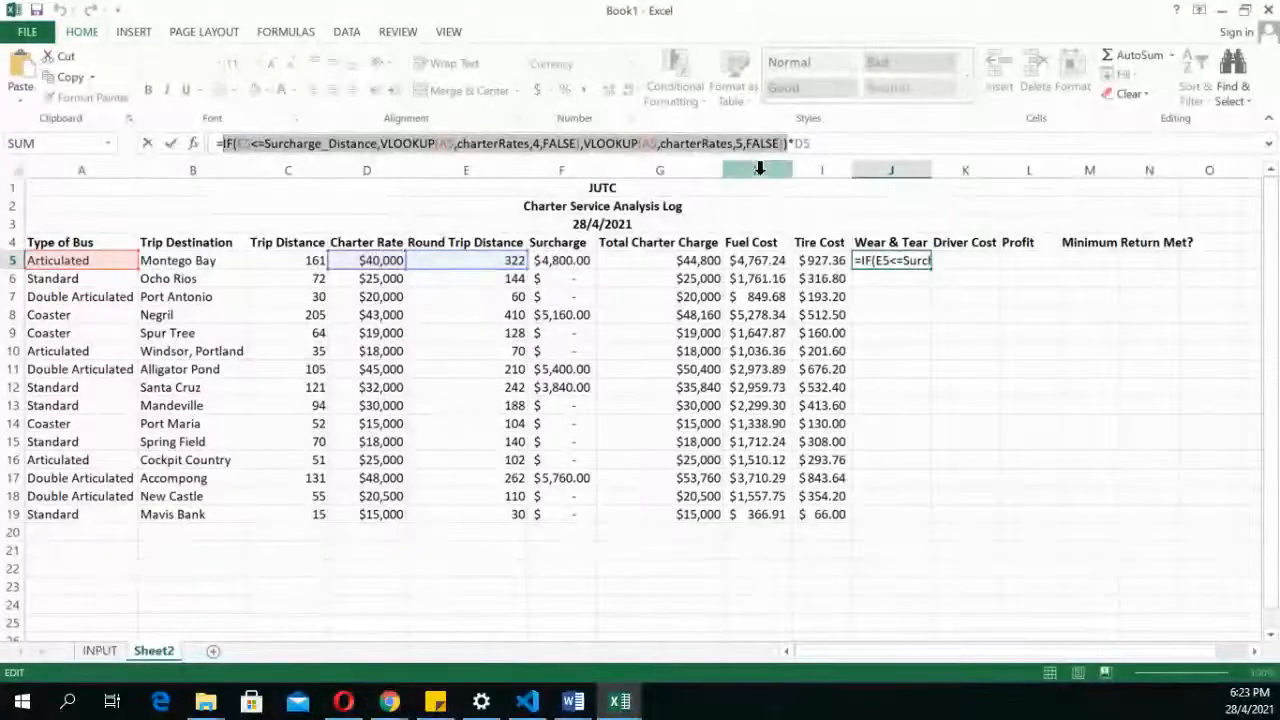
pyautogui.click(820, 148)
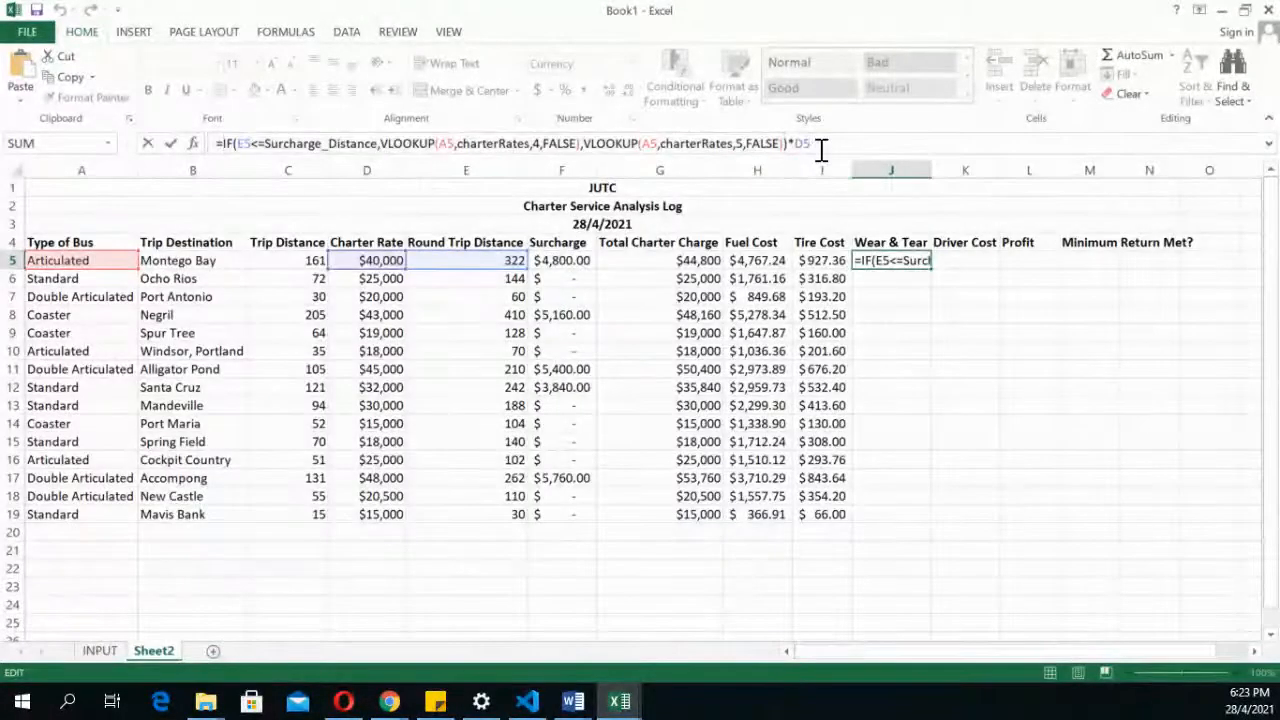
pyautogui.press('Return')
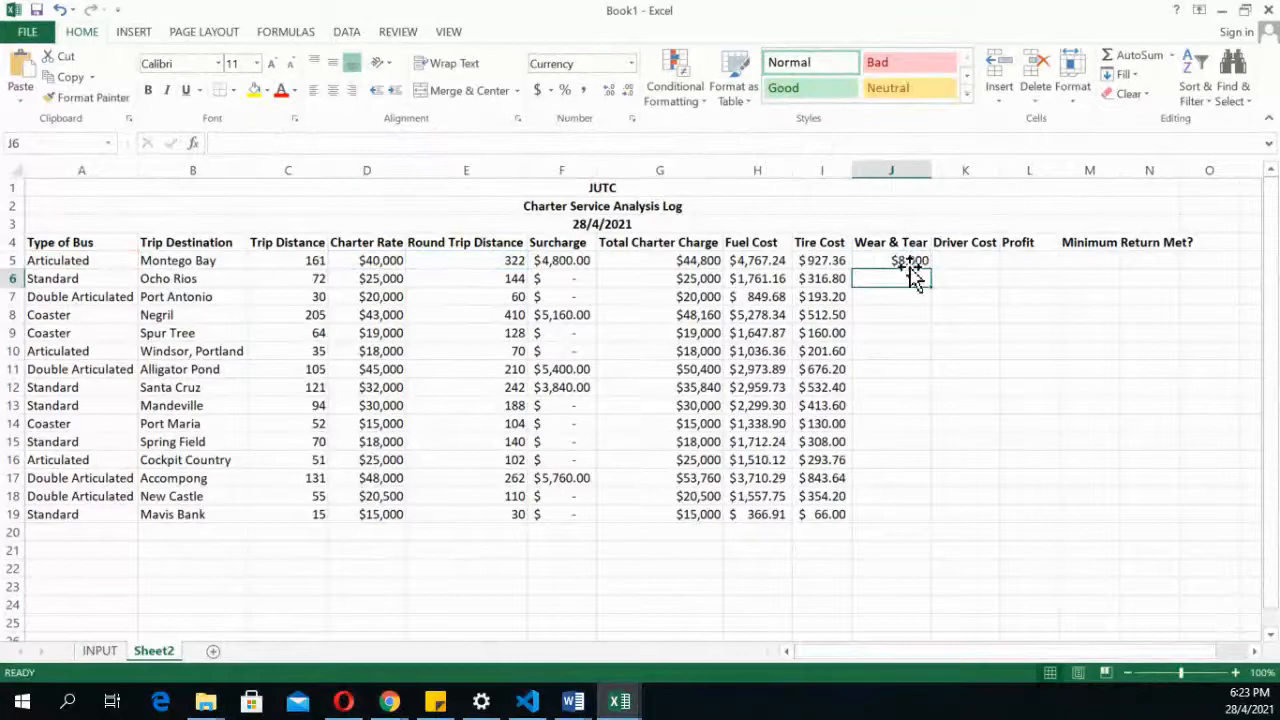
pyautogui.click(910, 262)
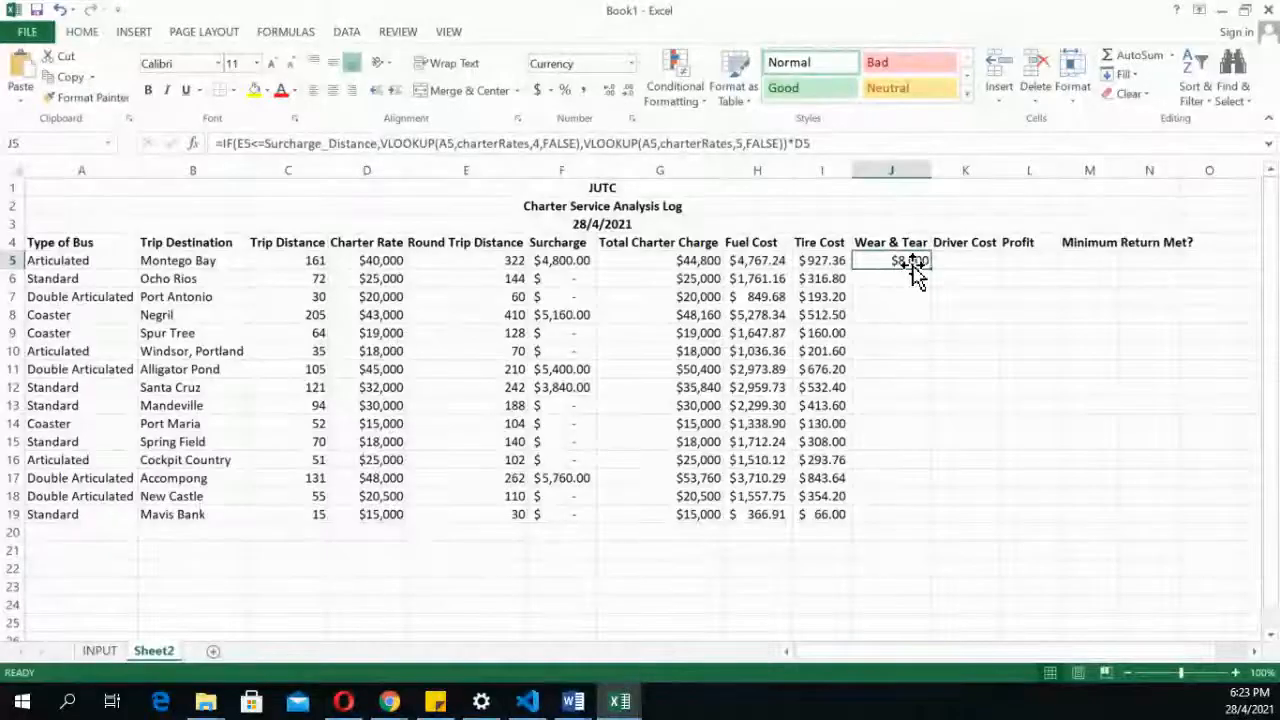
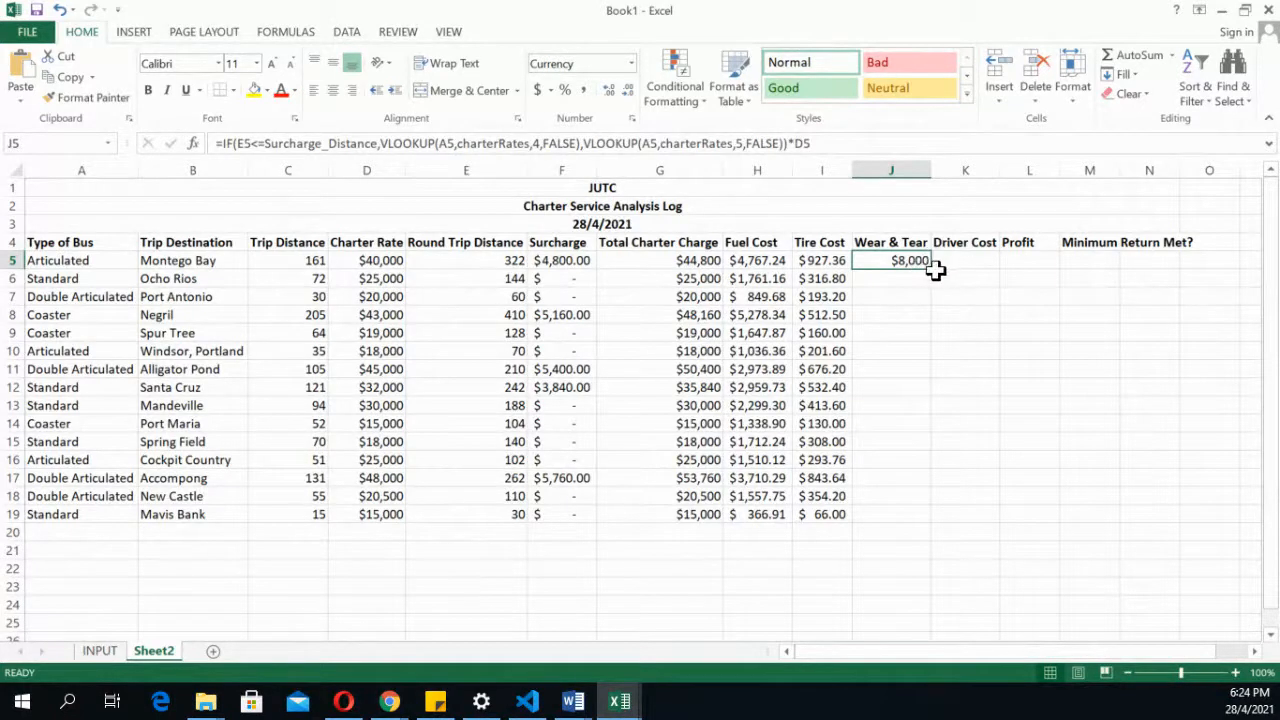
pyautogui.click(900, 277)
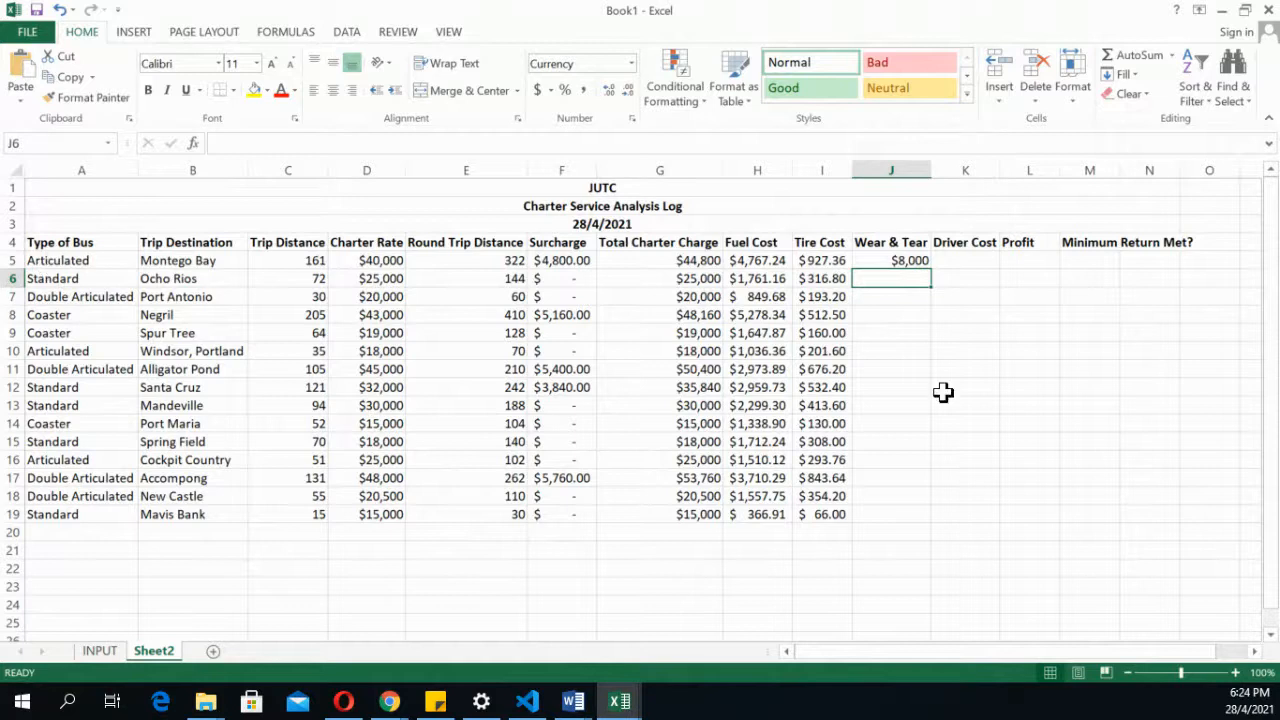
pyautogui.write('=')
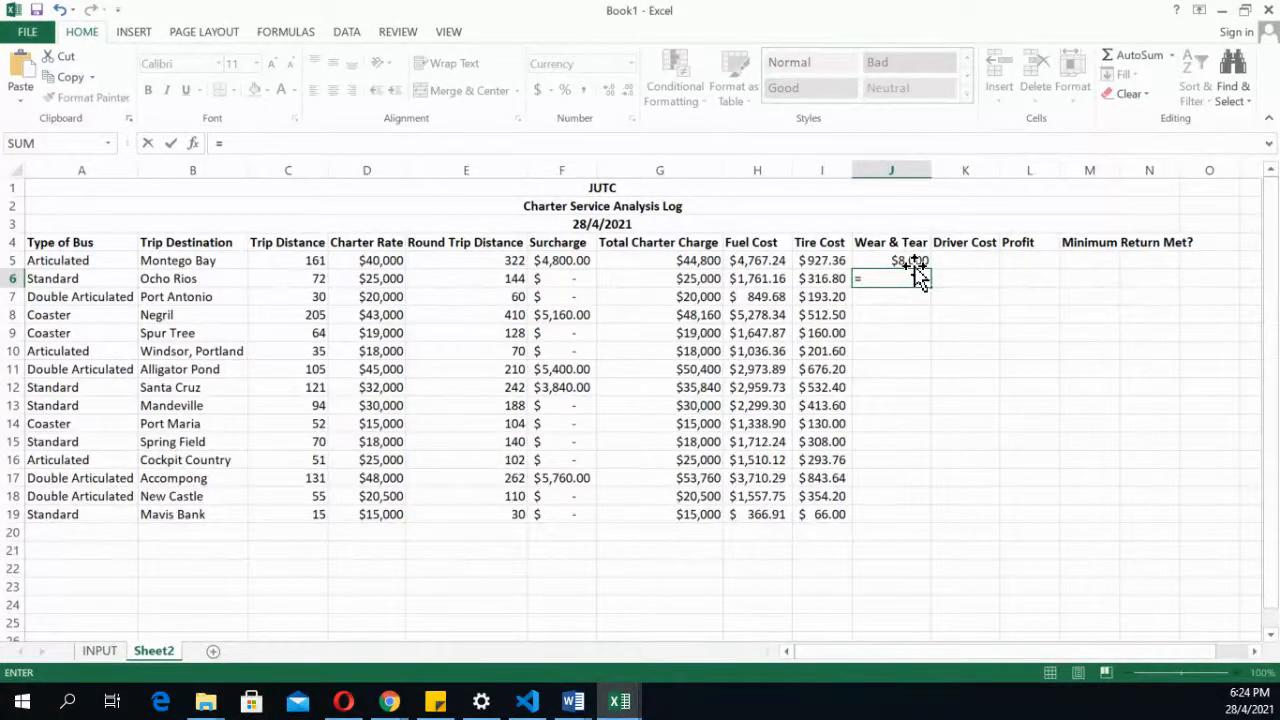
pyautogui.press('Escape')
pyautogui.click(945, 262)
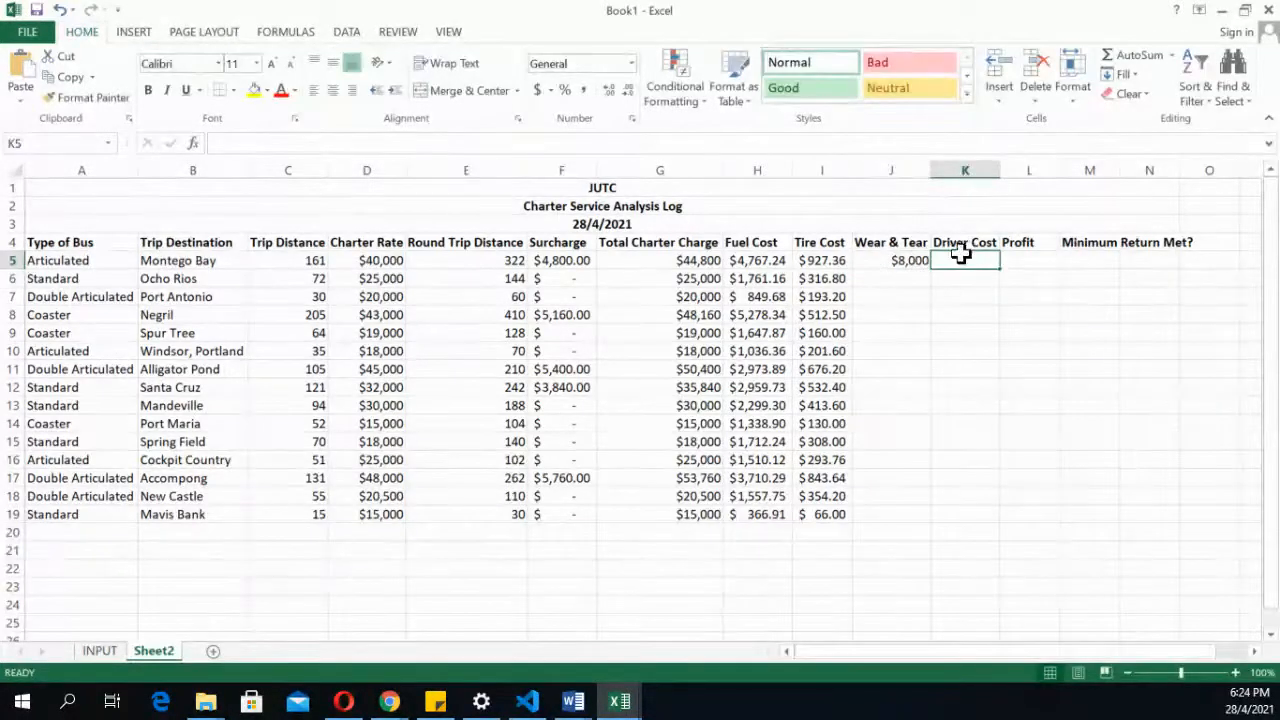
pyautogui.write('=')
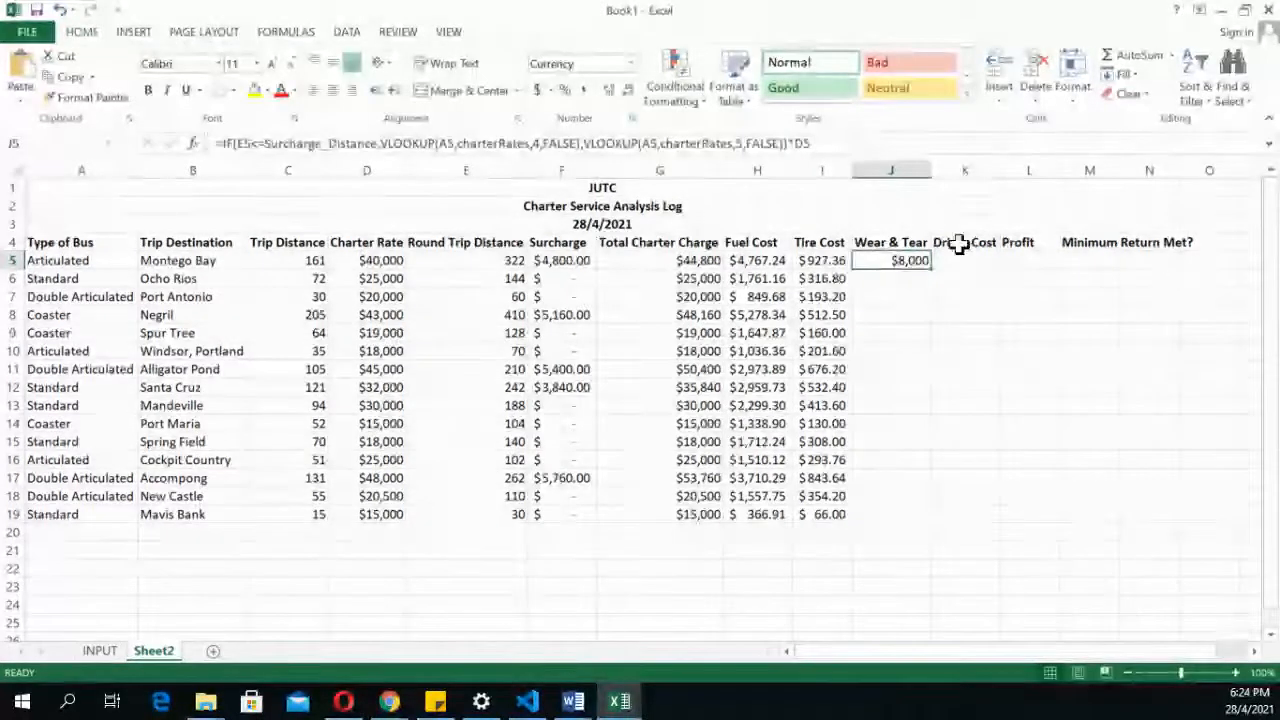
# Start K5's formula with =VLOOKUP(A5,charterRates,4,FALSE)
pyautogui.click(960, 257)
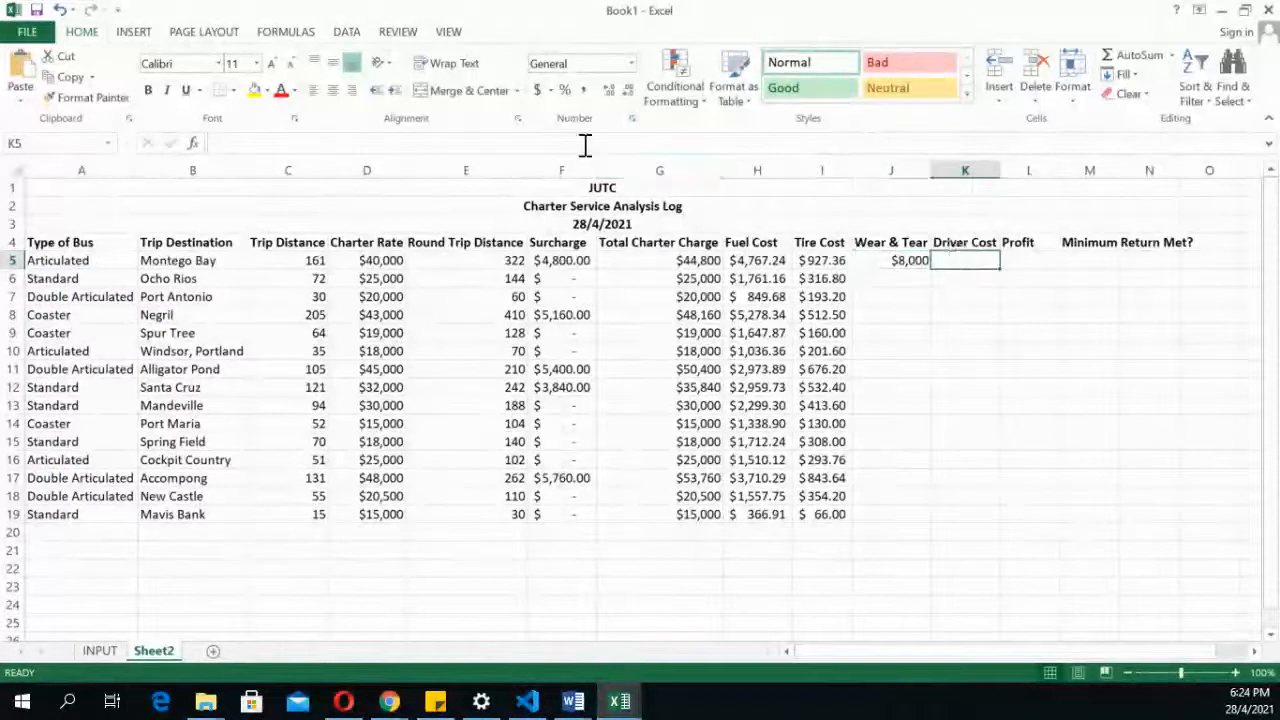
pyautogui.write('=')
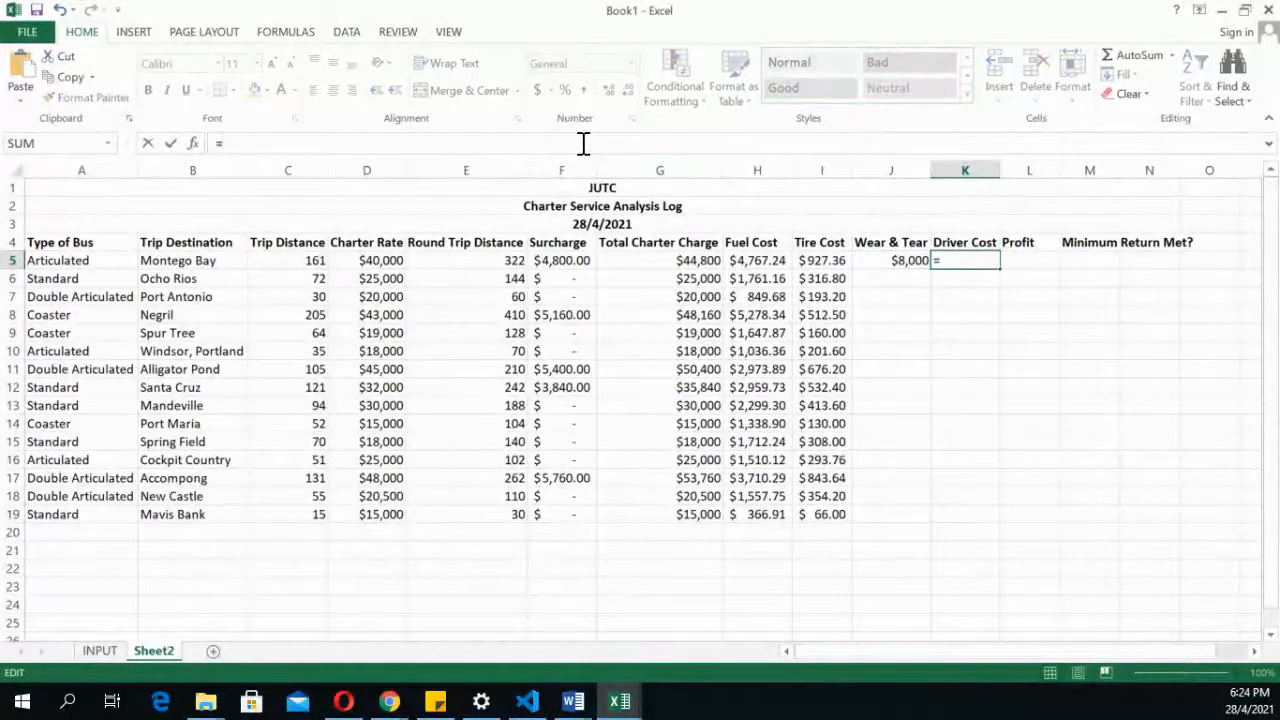
pyautogui.write('VLOOKUP(A5,charterRates,4,FALSE)')
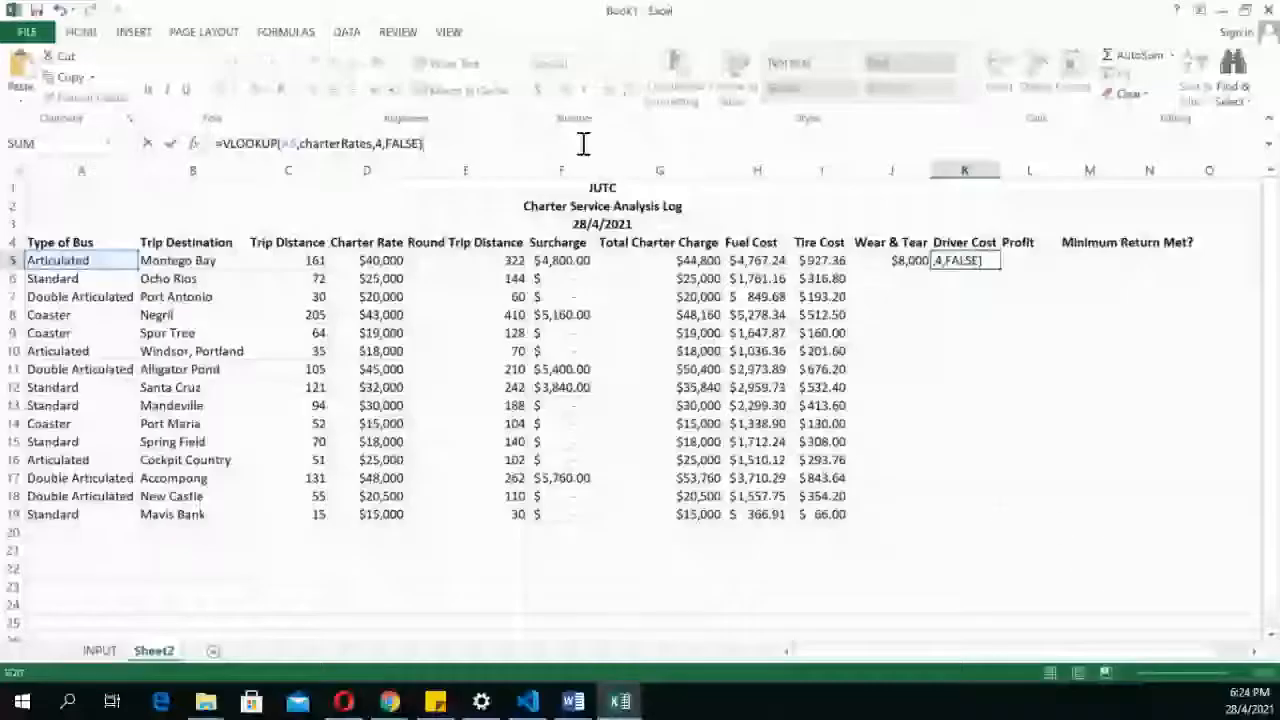
# Replace the column index in K5's VLOOKUP with a nested IF(E5<=Surcharge_Distance,4,5)
pyautogui.doubleClick(379, 143)
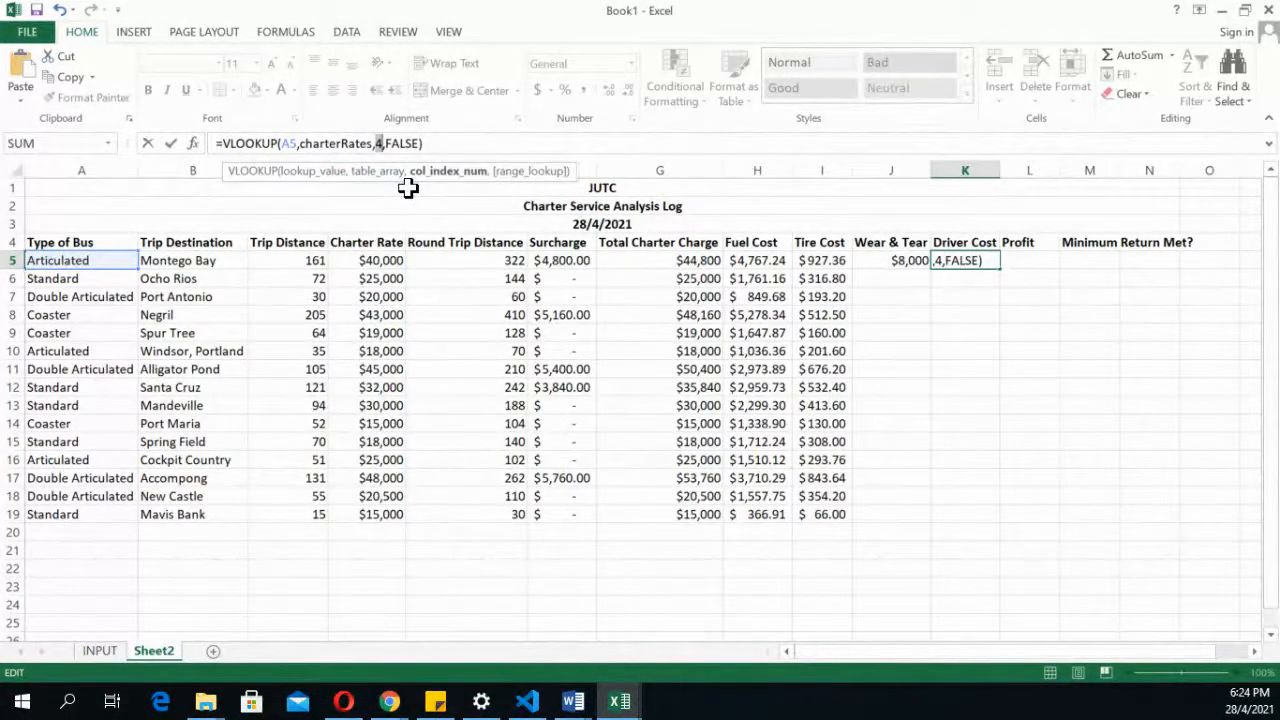
pyautogui.write('if(')
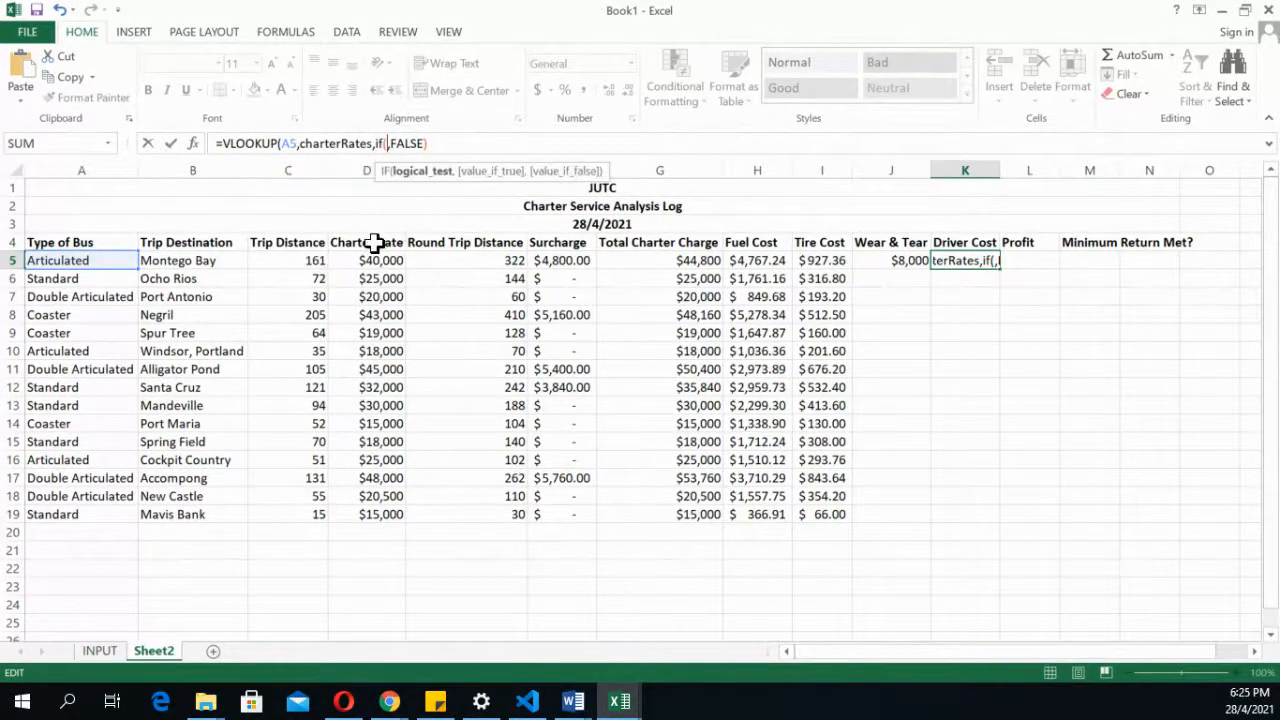
pyautogui.click(506, 259)
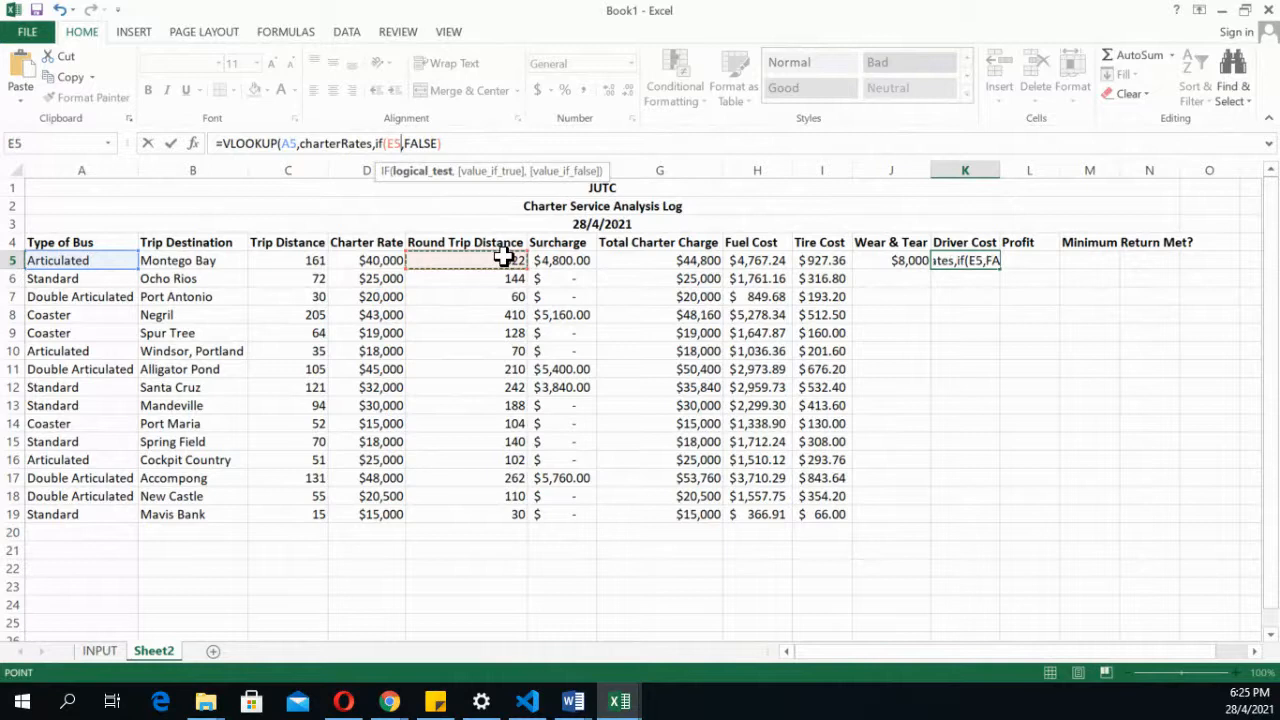
pyautogui.write('<=')
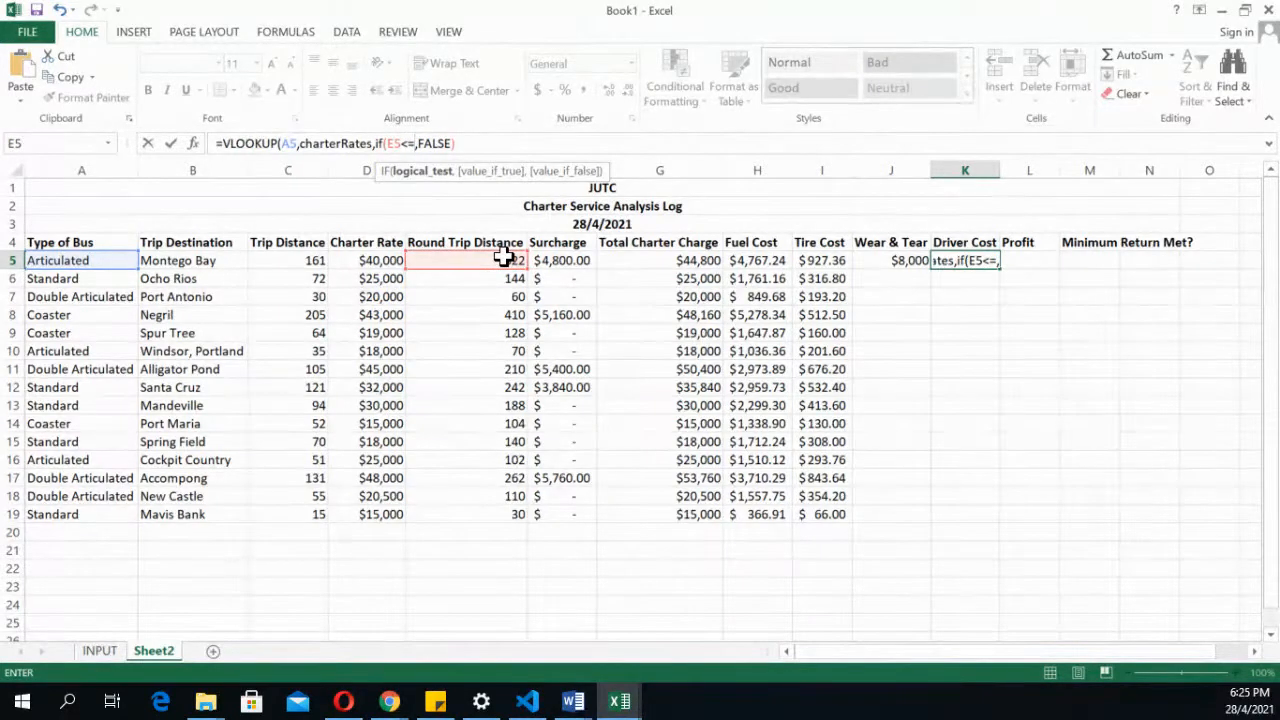
pyautogui.write('sur')
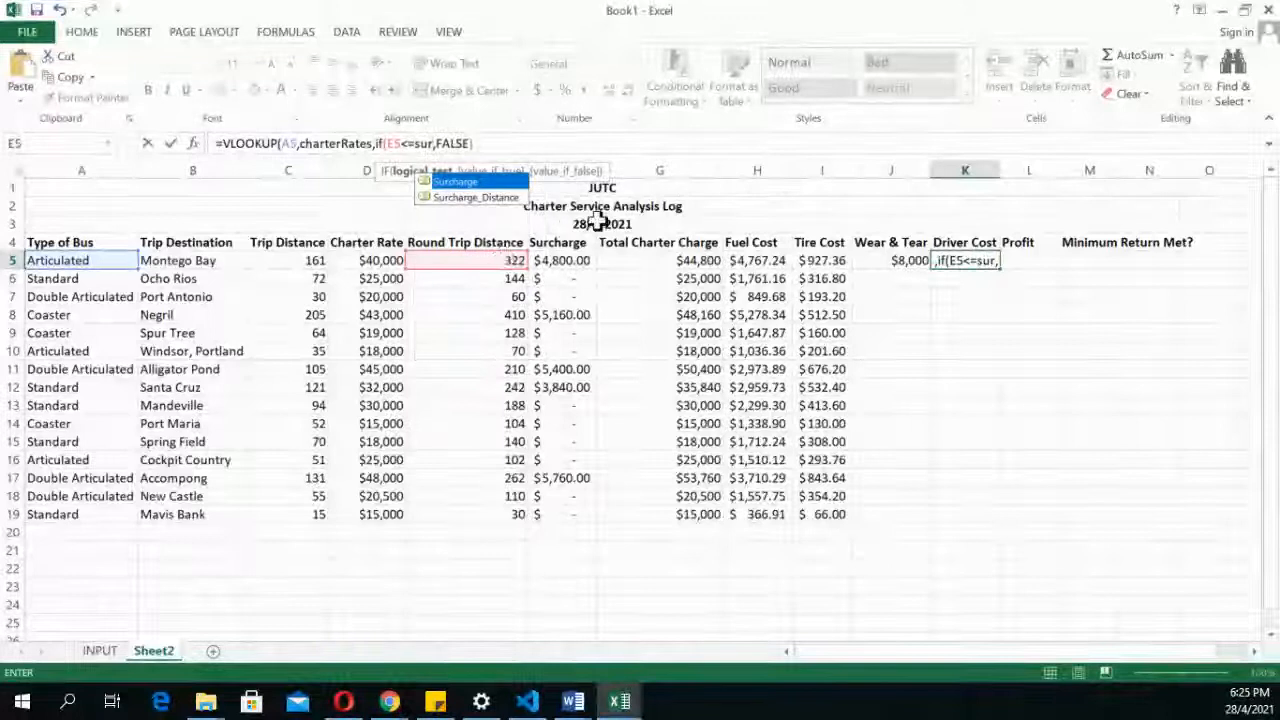
pyautogui.doubleClick(475, 197)
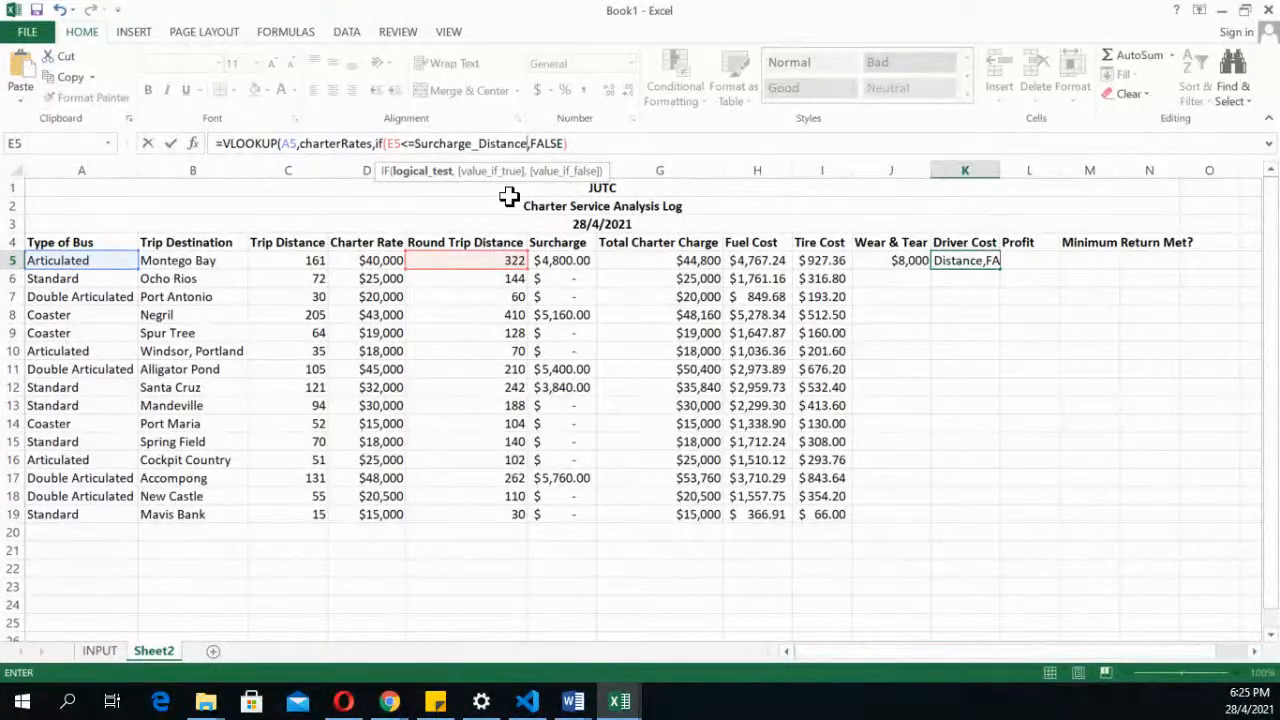
pyautogui.write(',4,')
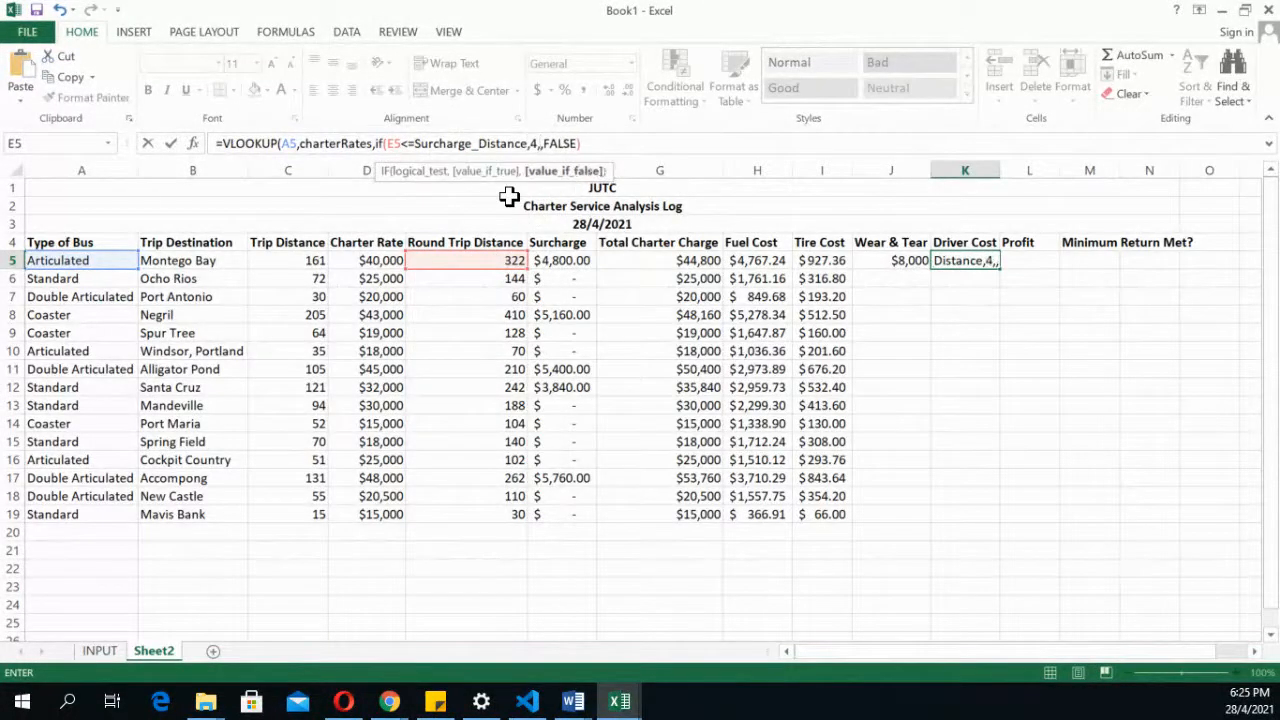
pyautogui.write('5')
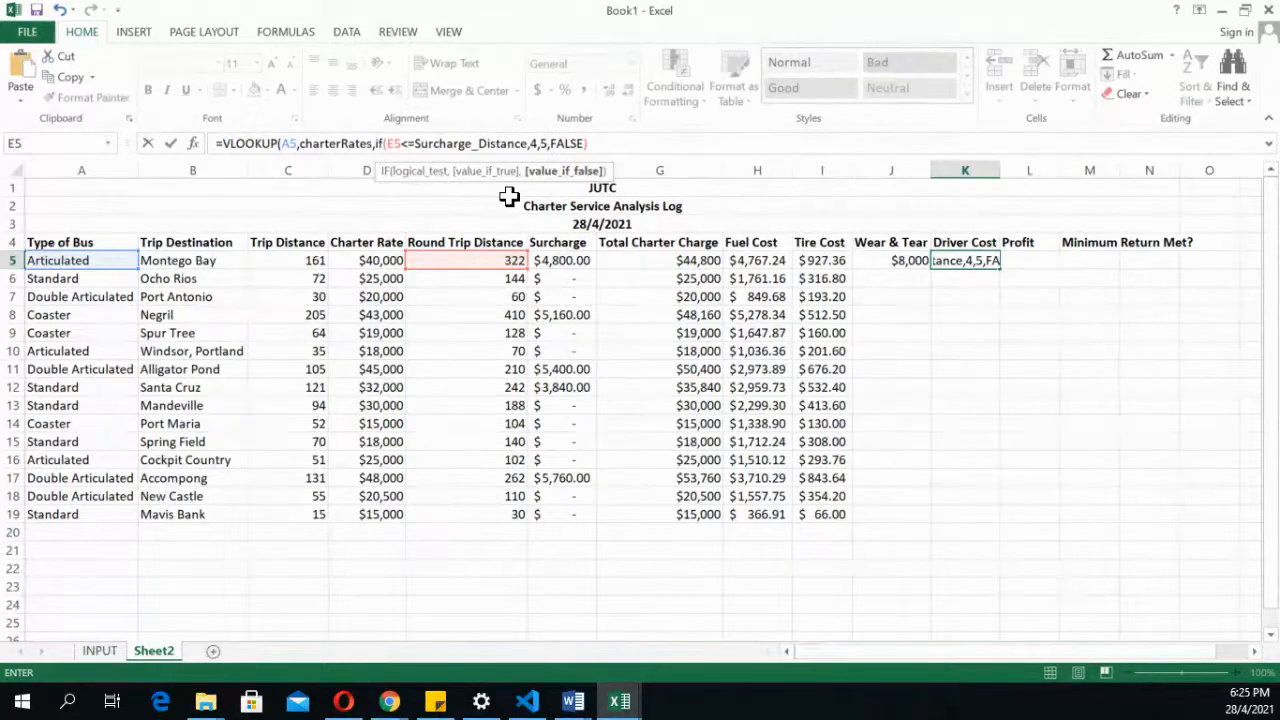
pyautogui.write(')')
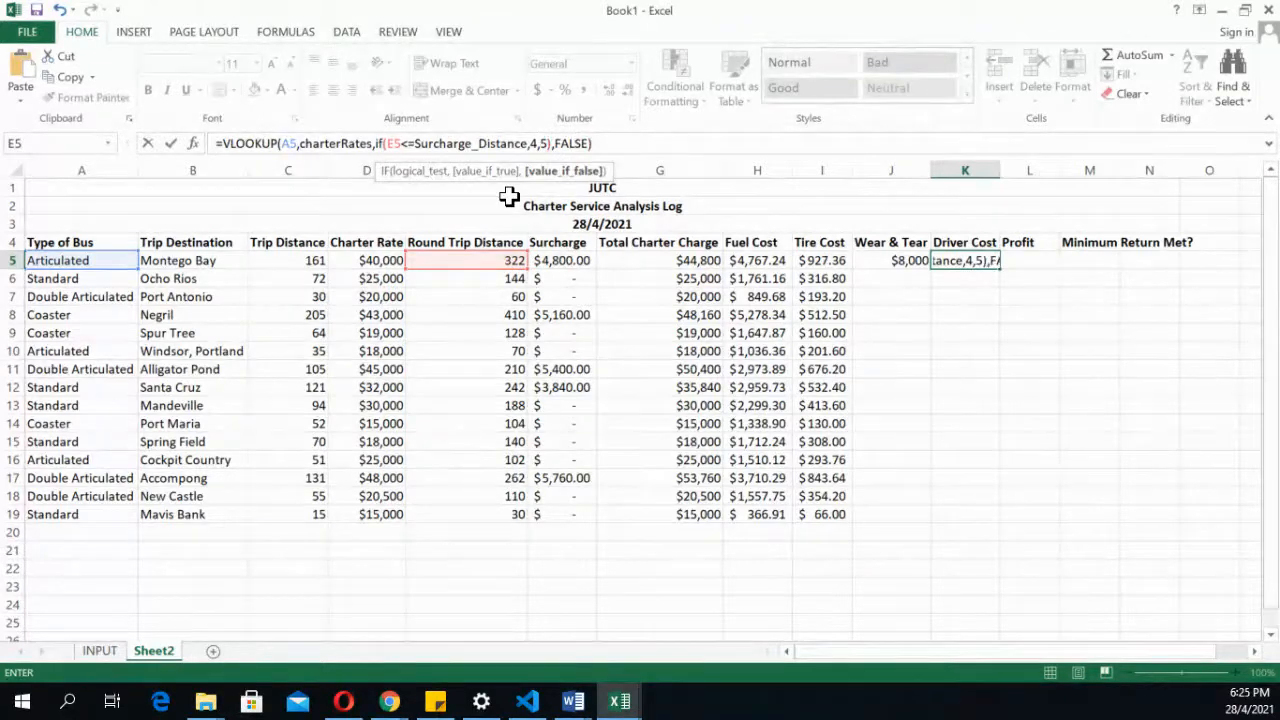
# Multiply K5's VLOOKUP result by the charter rate in D5 and enter the formula
pyautogui.click(620, 143)
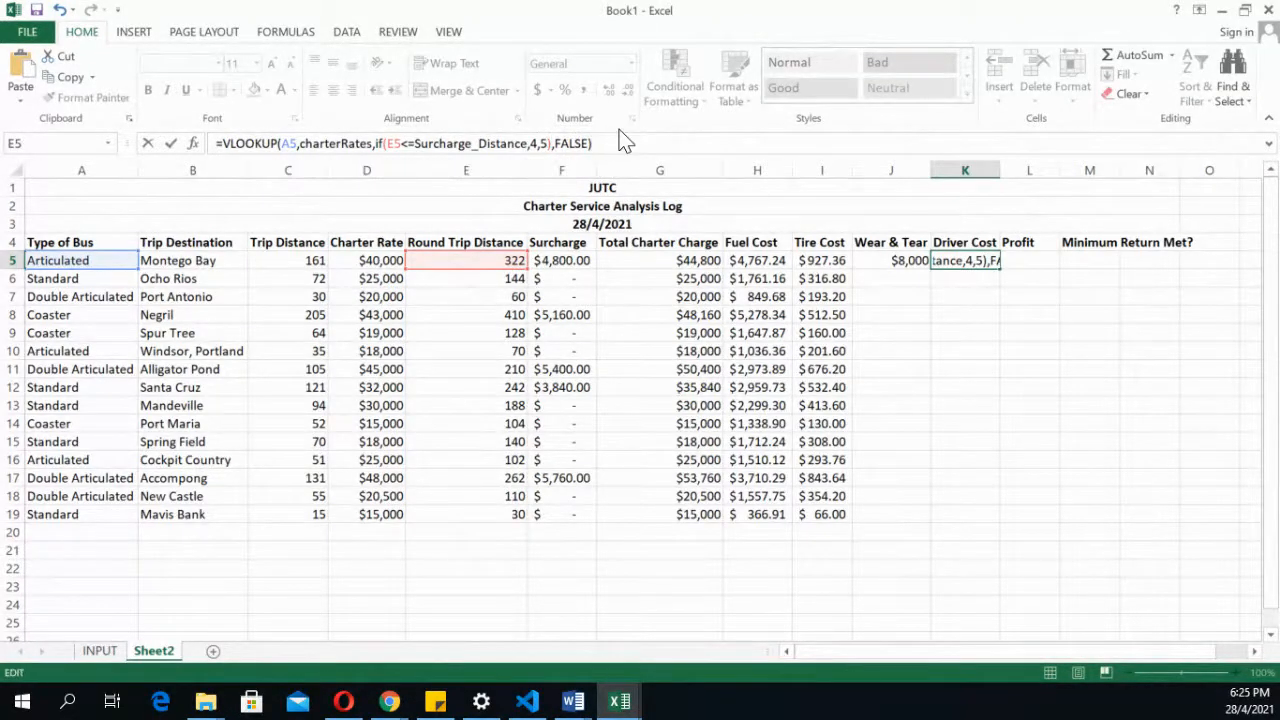
pyautogui.write('*')
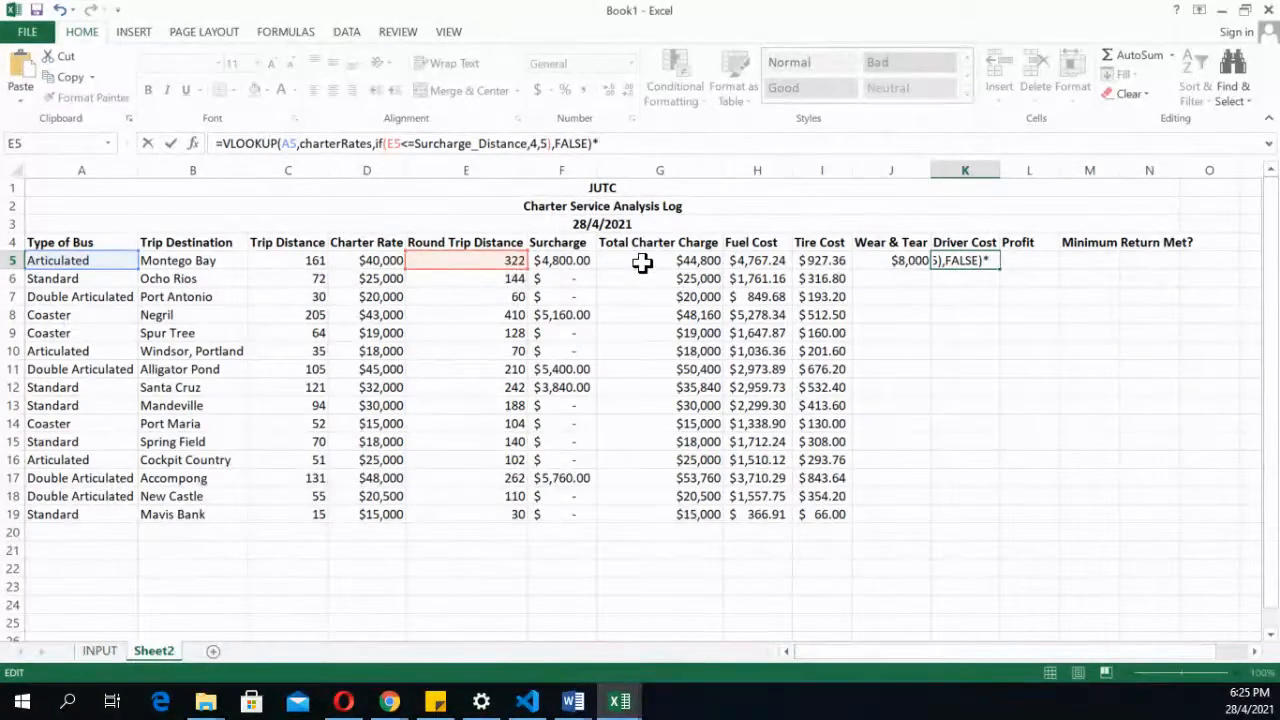
pyautogui.click(371, 259)
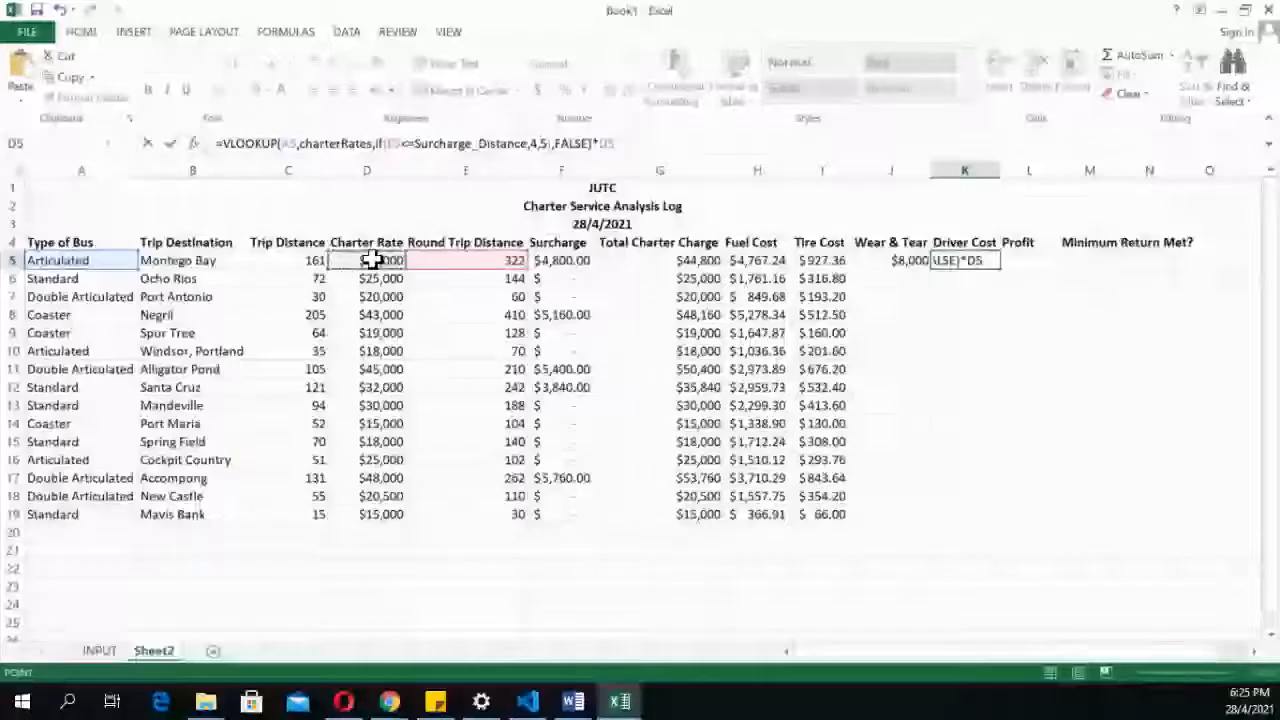
pyautogui.press('Return')
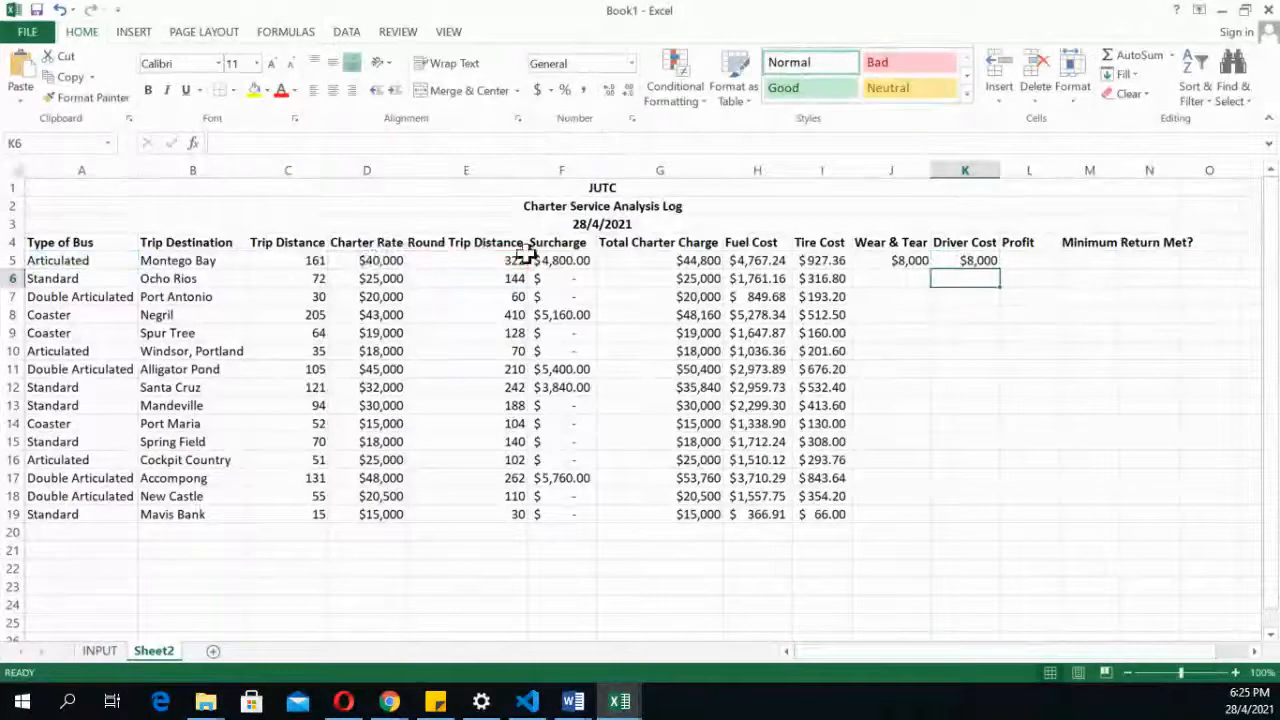
# Fill the formulas in J5:K5 down through row 19 for all the listed trips
pyautogui.click(971, 260)
pyautogui.moveTo(908, 260); pyautogui.dragTo(1014, 521)
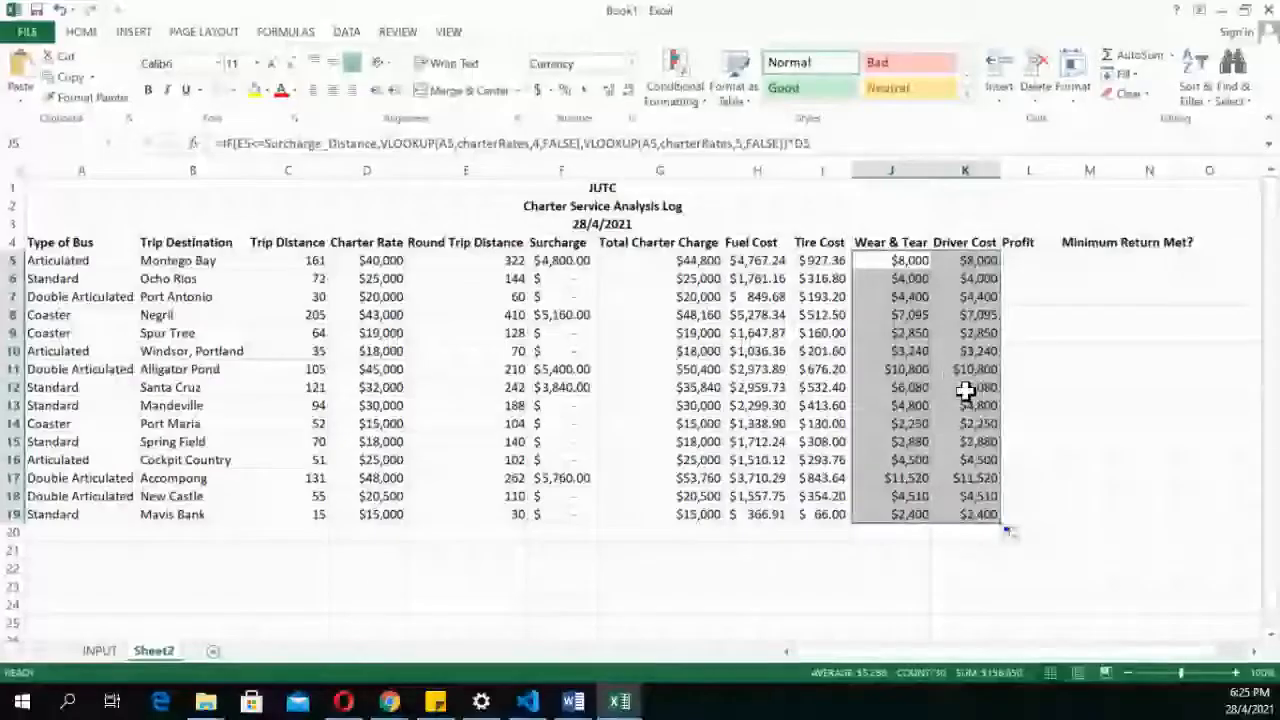
pyautogui.click(965, 390)
# Clear the alternative formulas from the Driver Cost cells K5:K19
pyautogui.moveTo(978, 261); pyautogui.dragTo(975, 503)
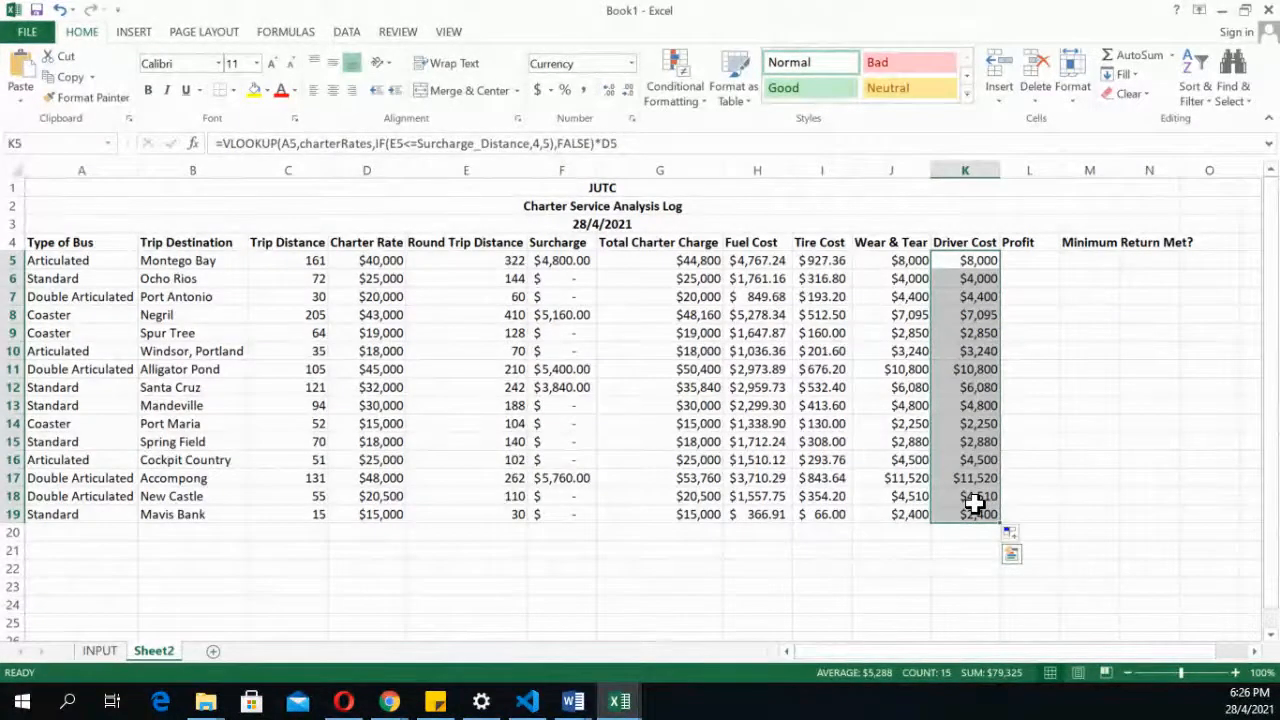
pyautogui.press('Delete')
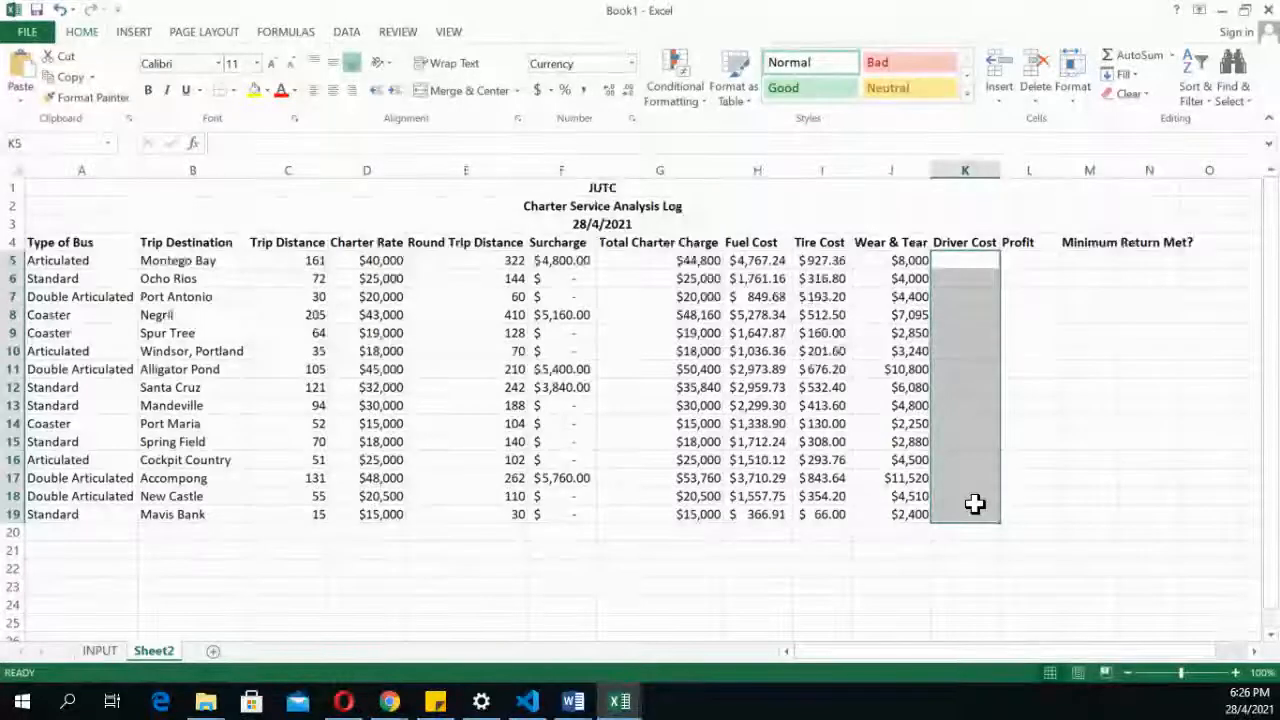
pyautogui.press('Up')
pyautogui.press('Down')
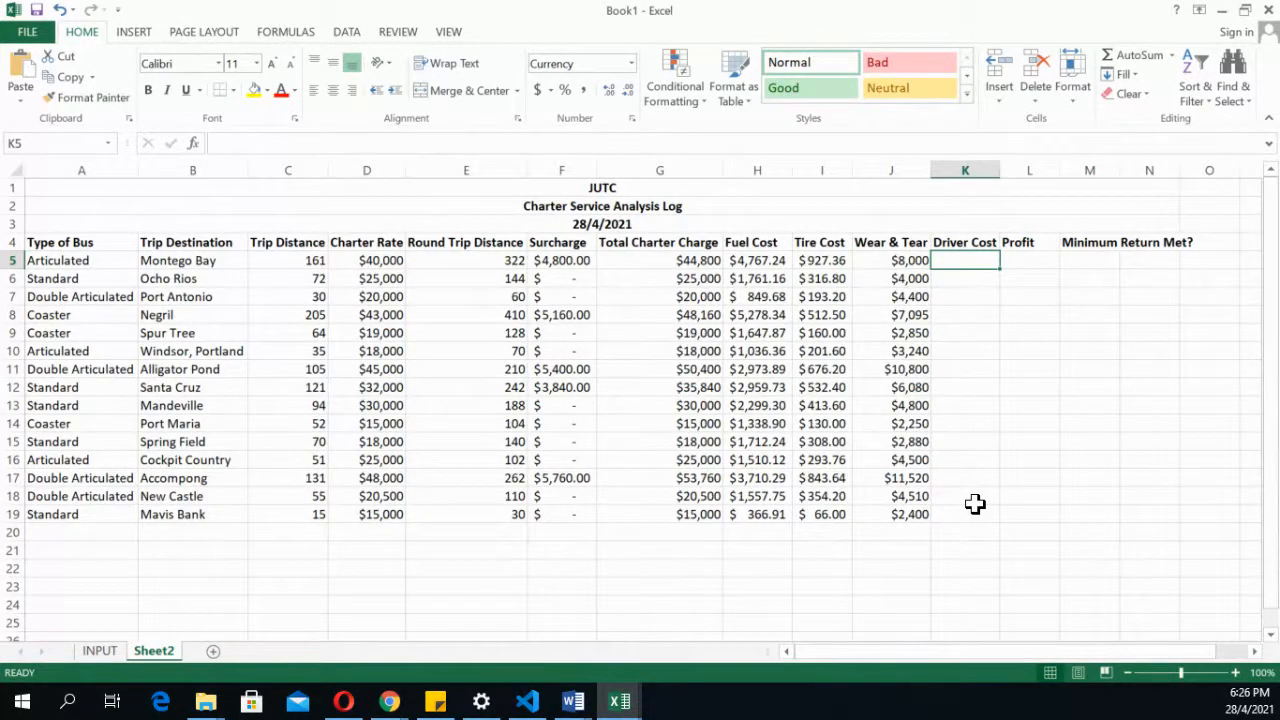
# Review J5's Wear & Tear formula beside the empty Driver Cost cell K5, and examine the Fuel Cost range H5:H19
pyautogui.press('Left')
pyautogui.press('Right')
pyautogui.press('Left')
pyautogui.press('Right')
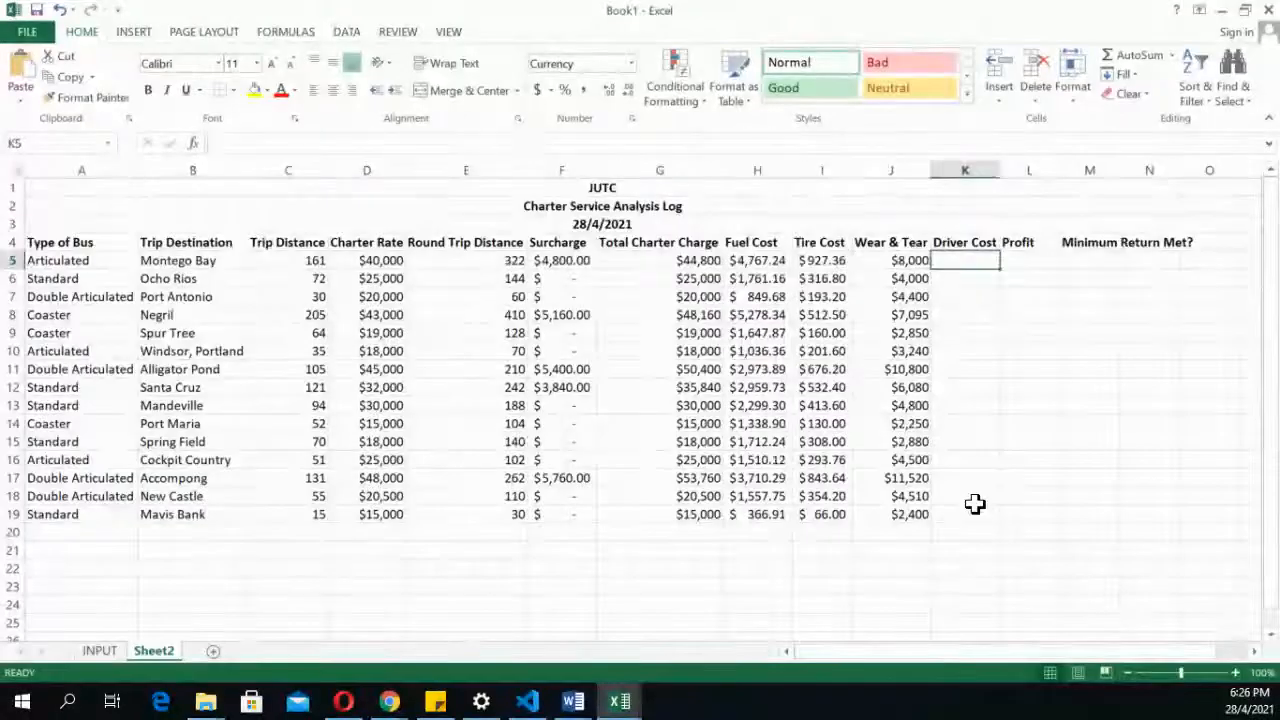
pyautogui.press('Left')
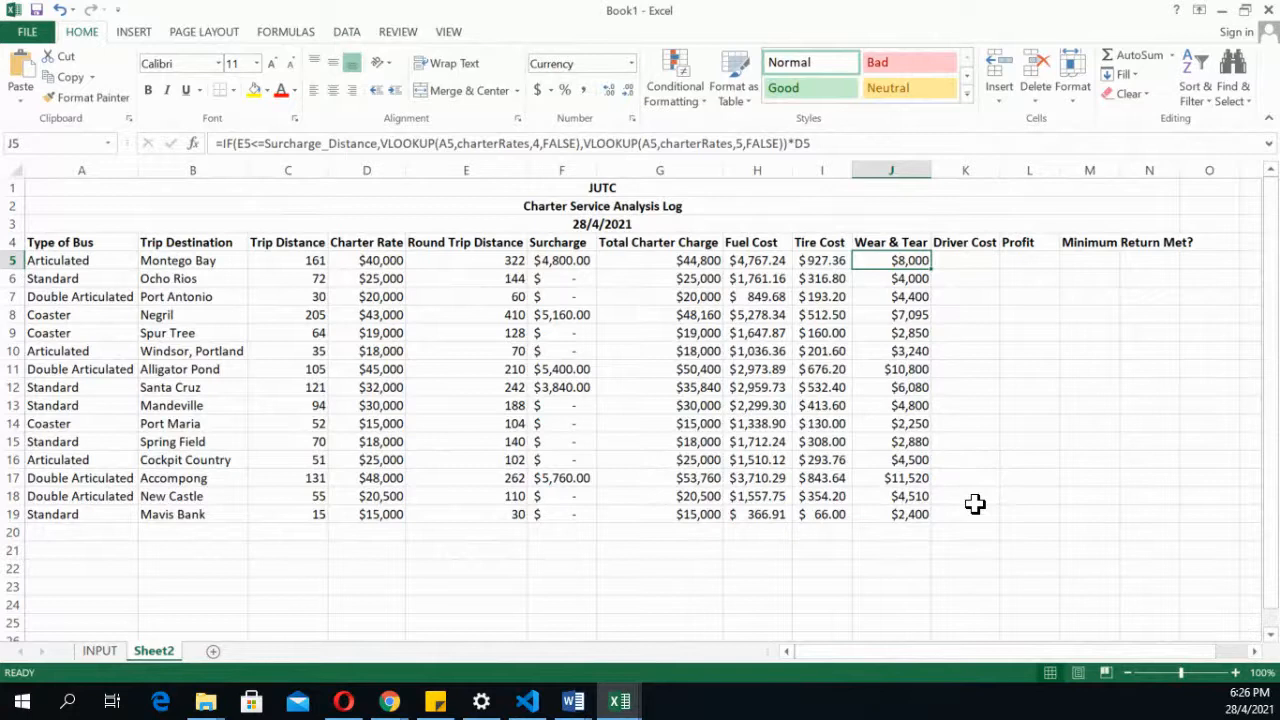
pyautogui.press('Right')
pyautogui.press('Left')
pyautogui.moveTo(766, 263); pyautogui.dragTo(778, 514)
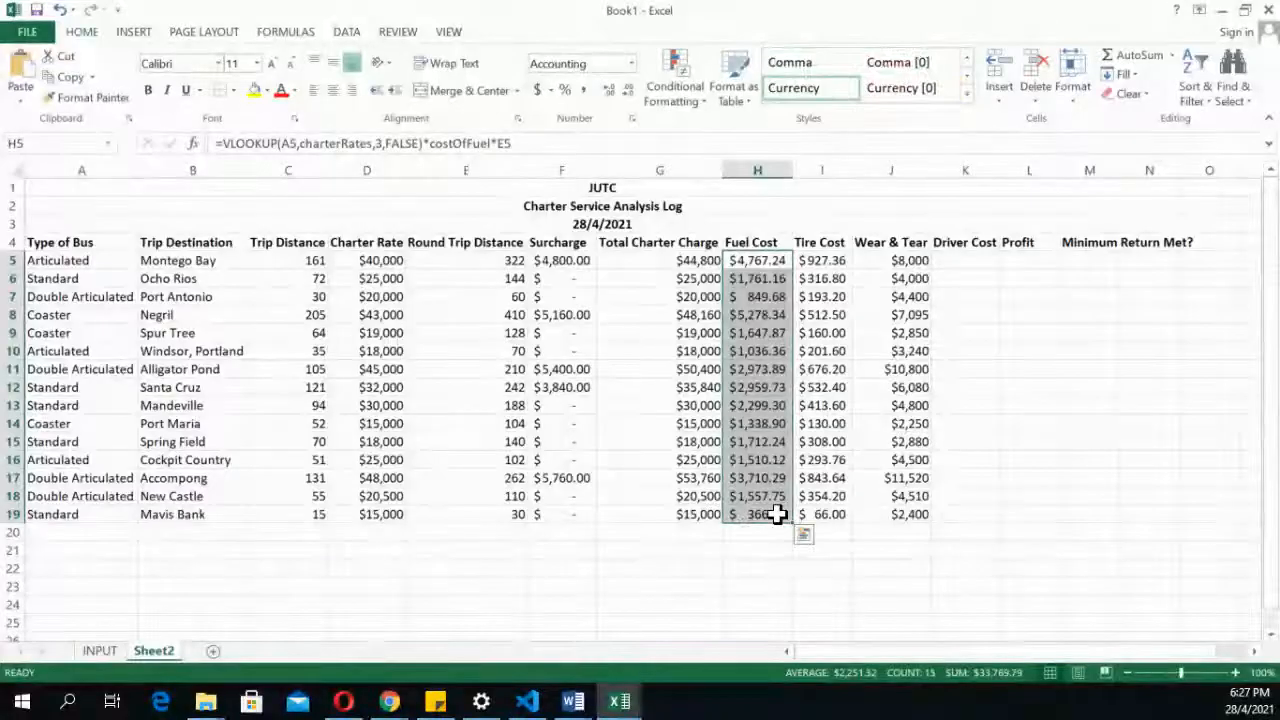
# Examine the Fuel Cost, Tire Cost and Wear & Tear columns in rows 5 to 19, plus the Round Trip Distance and Surcharge formulas
pyautogui.moveTo(813, 314); pyautogui.dragTo(811, 332)
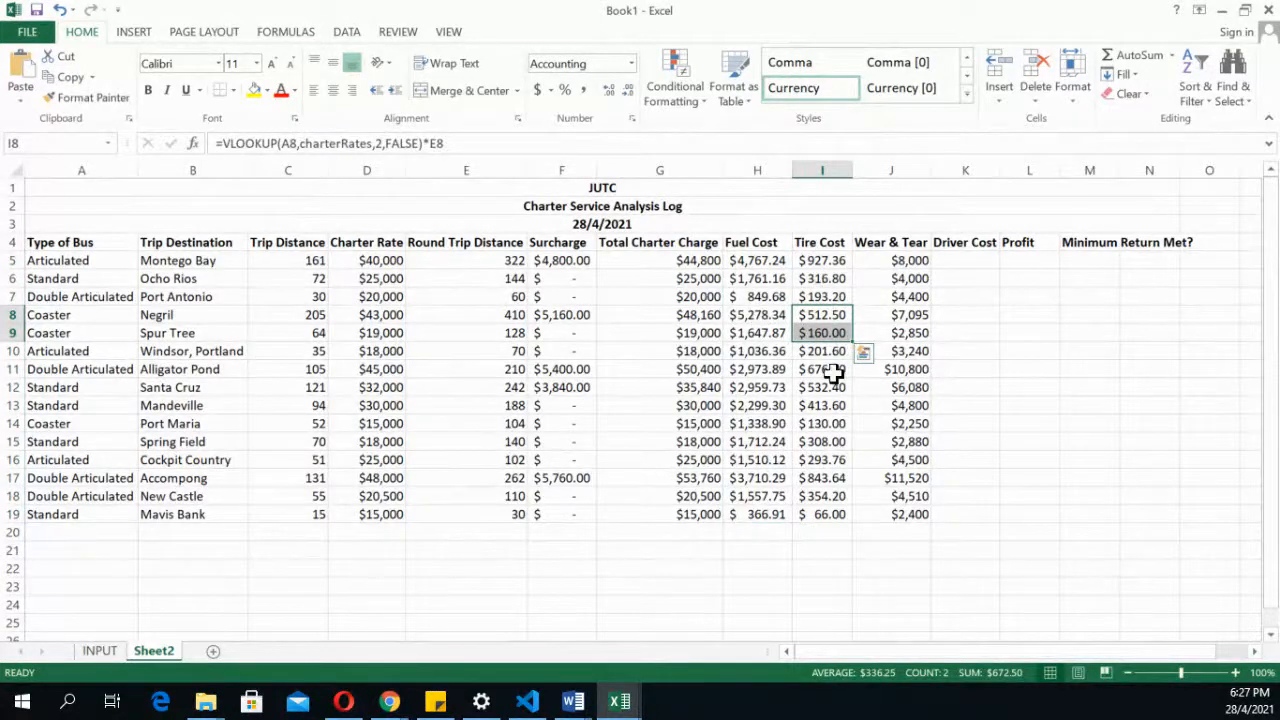
pyautogui.click(835, 493)
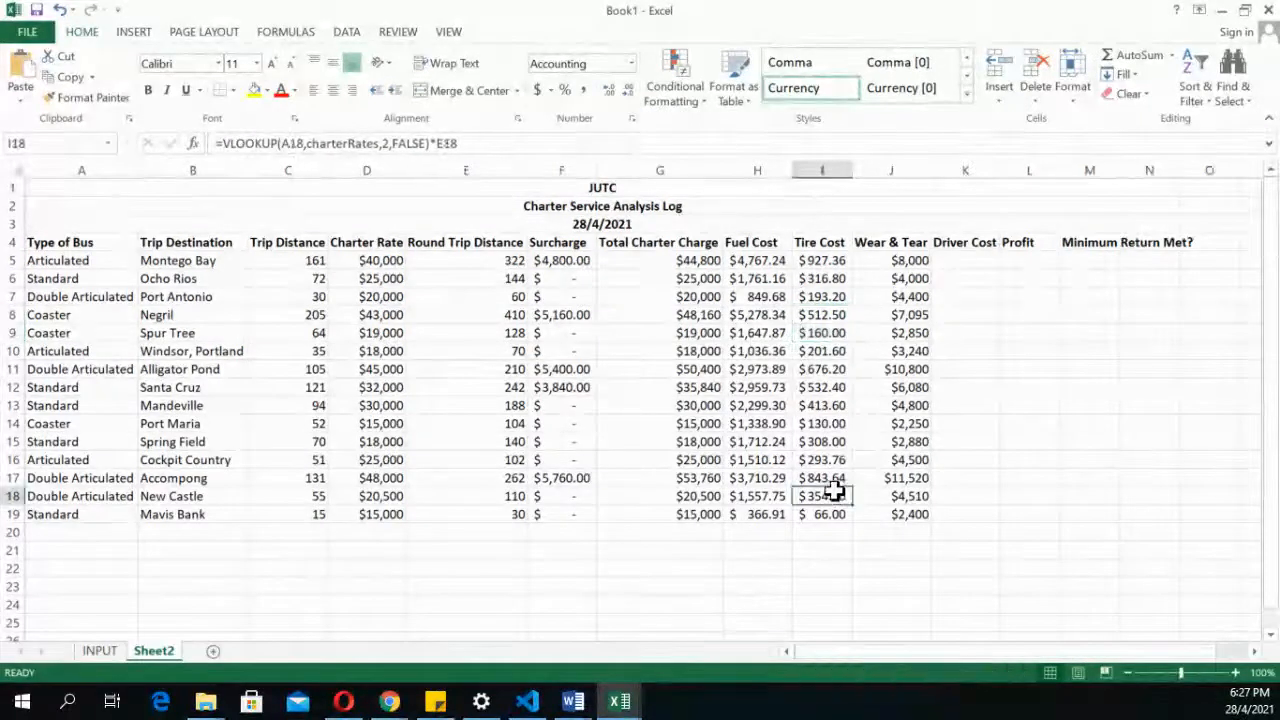
pyautogui.moveTo(757, 260); pyautogui.dragTo(783, 517)
pyautogui.moveTo(825, 262); pyautogui.dragTo(850, 552)
pyautogui.moveTo(905, 260); pyautogui.dragTo(903, 517)
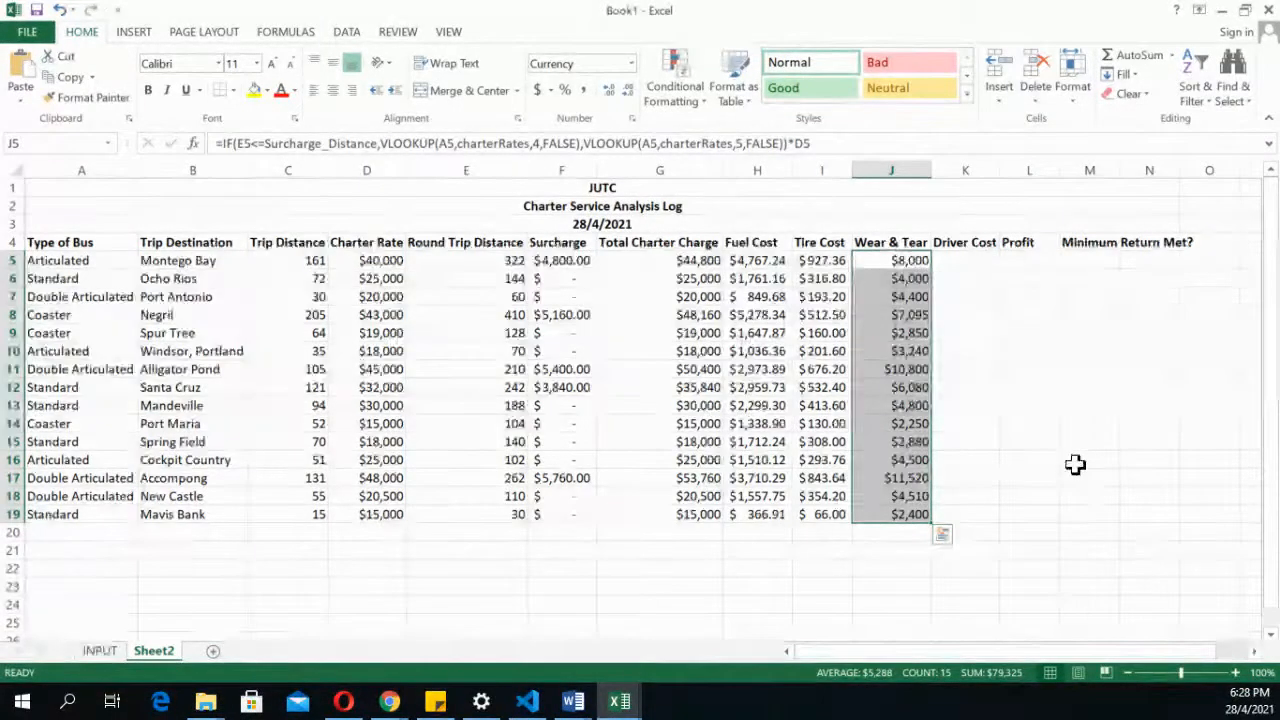
pyautogui.click(483, 259)
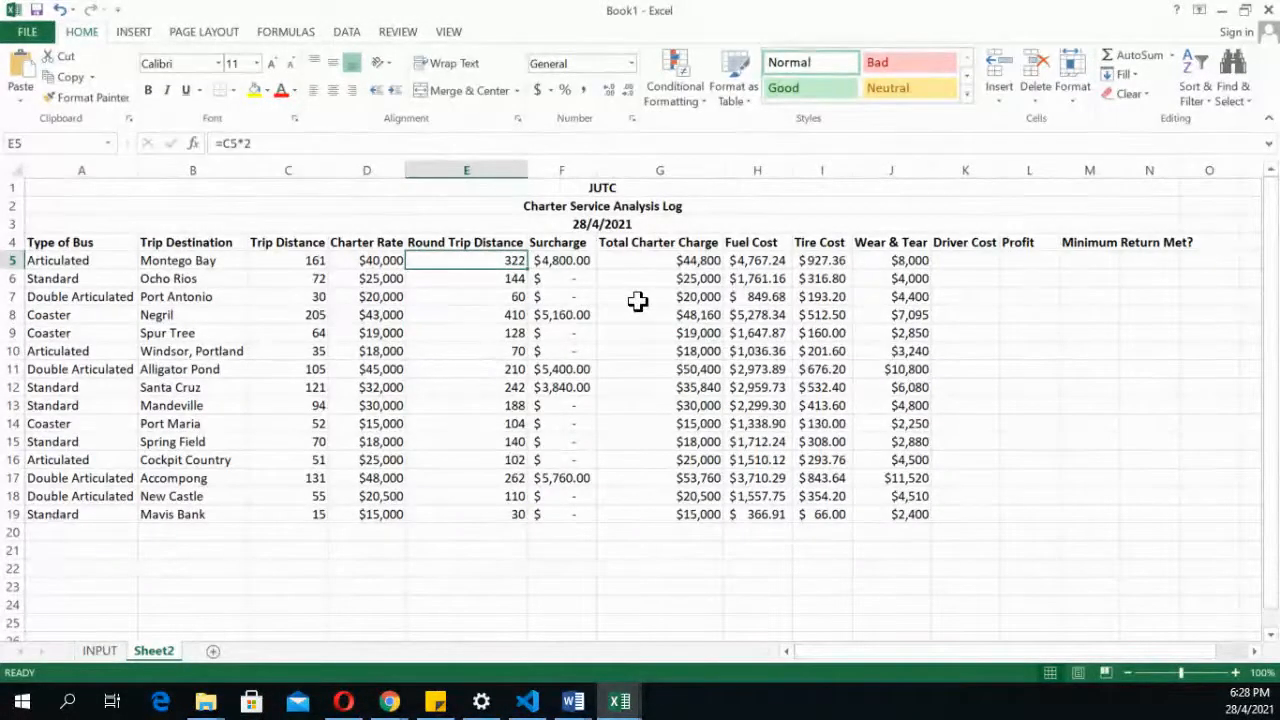
pyautogui.click(531, 298)
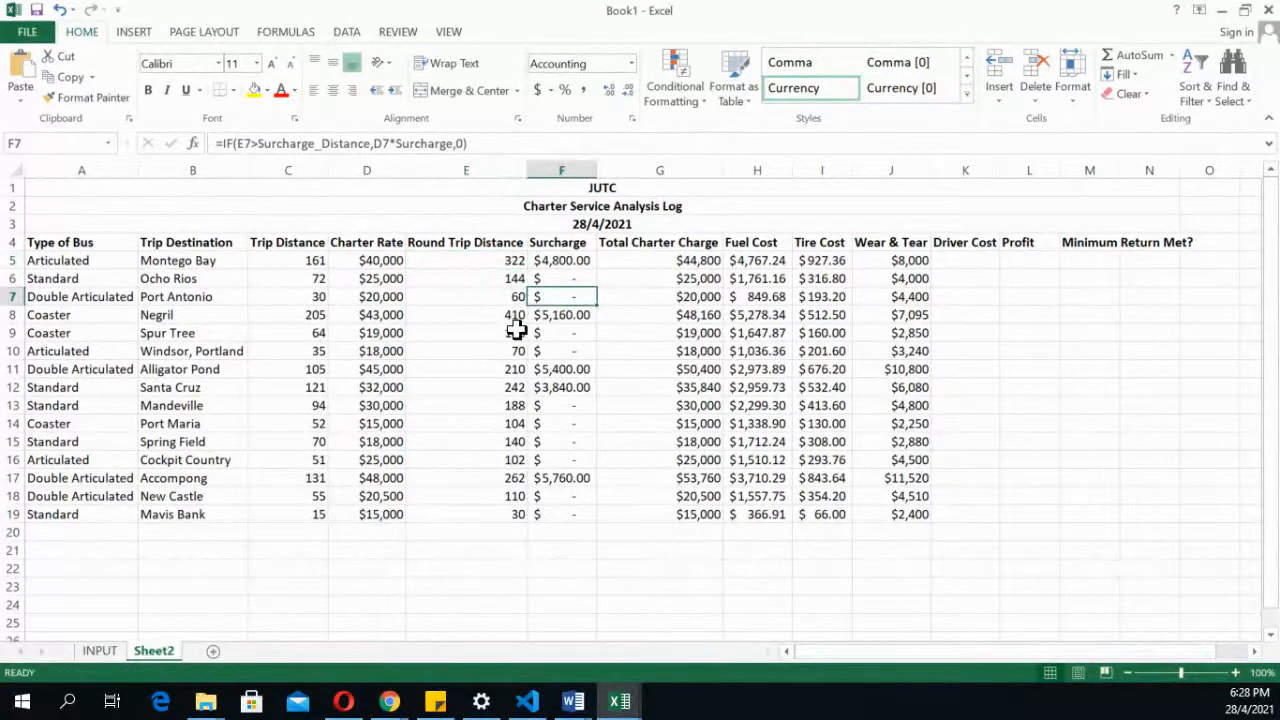
pyautogui.click(516, 332)
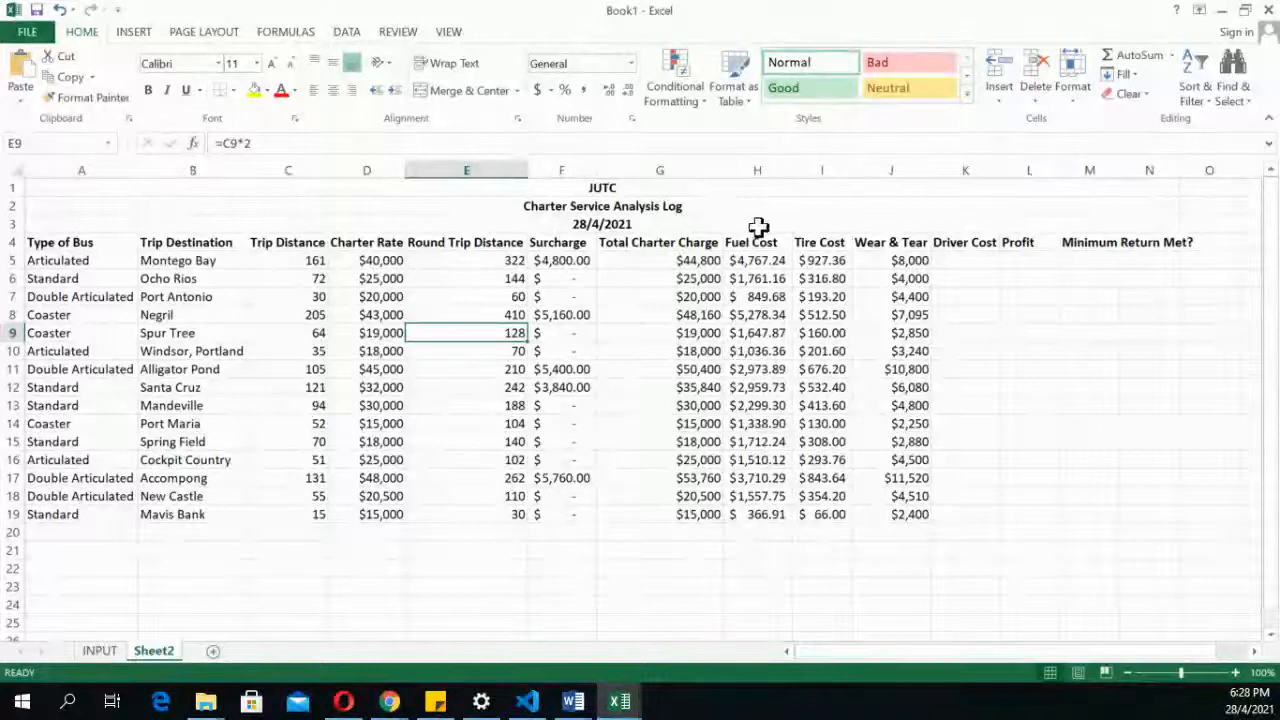
# Clear the Surcharge formula in F5 to test the total in G5, and refill F5 from the formula in F6
pyautogui.click(553, 260)
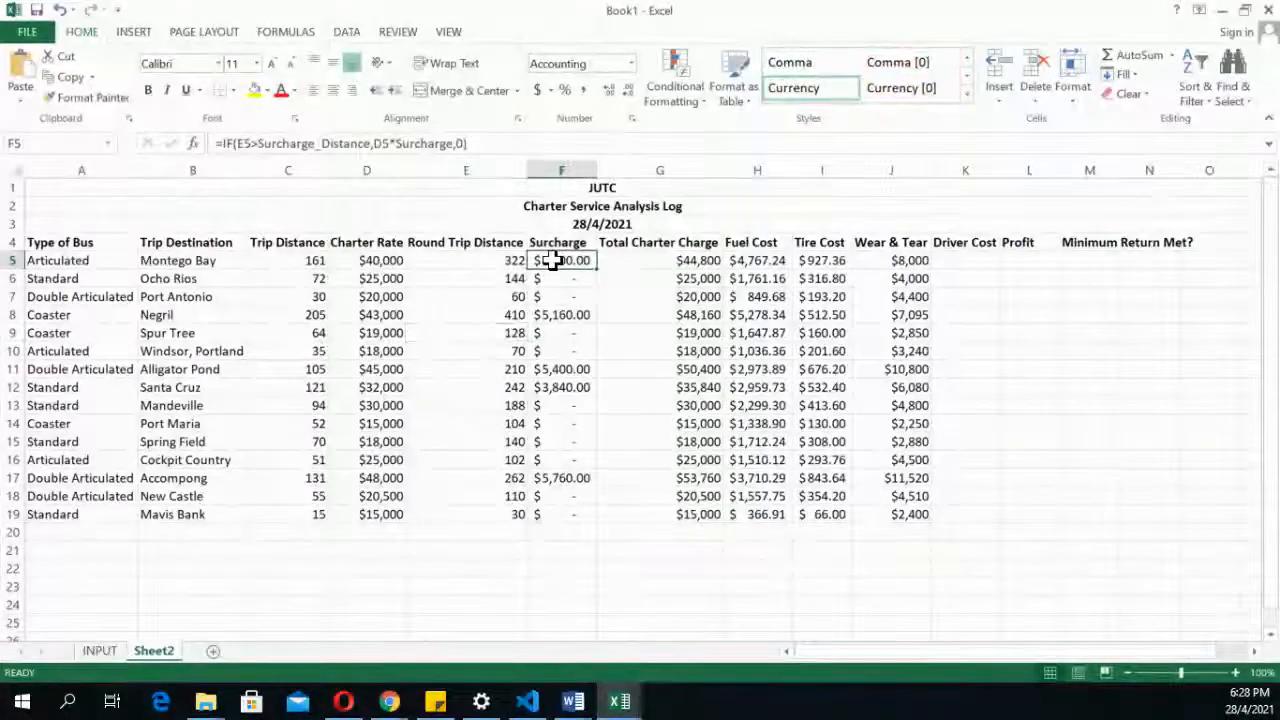
pyautogui.press('Delete')
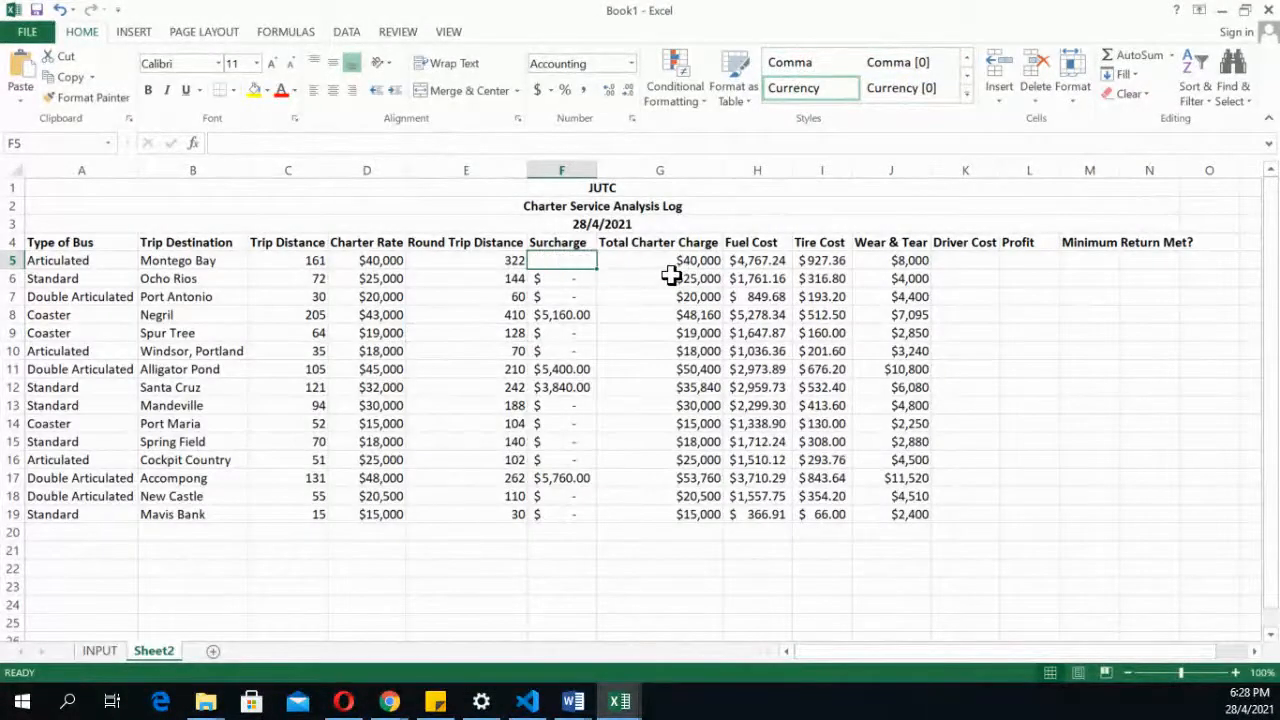
pyautogui.click(693, 265)
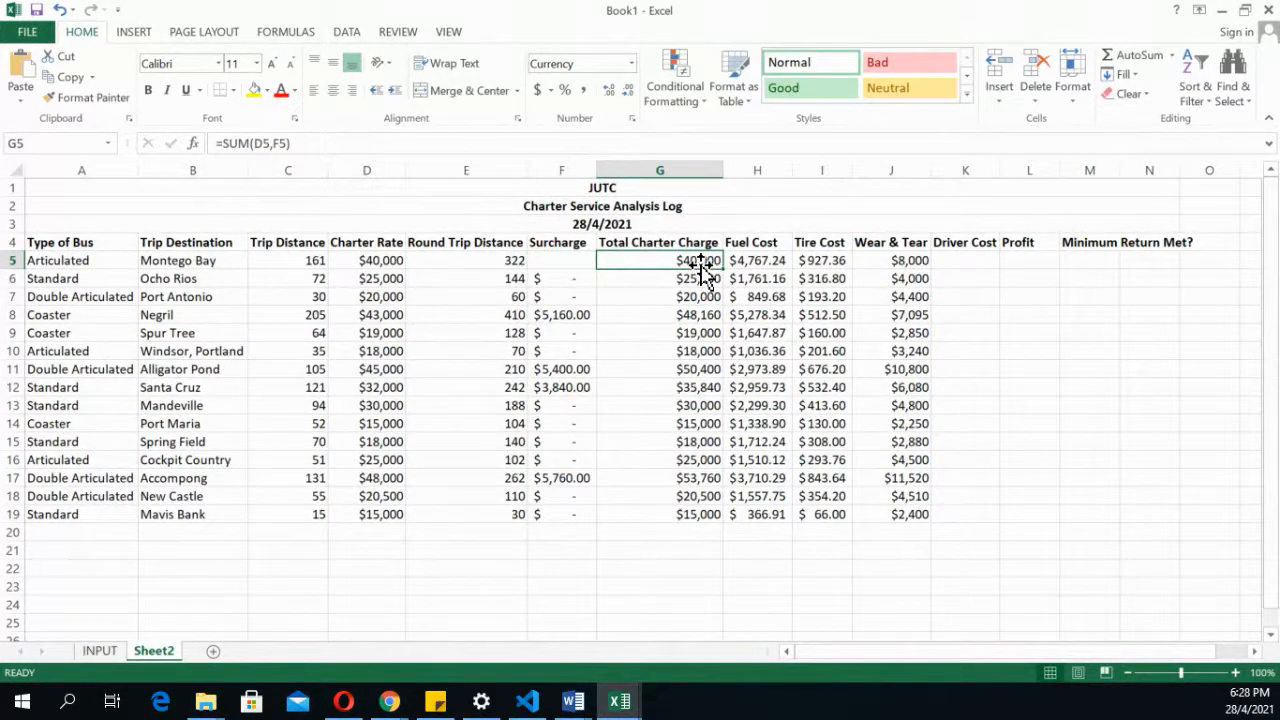
pyautogui.click(547, 264)
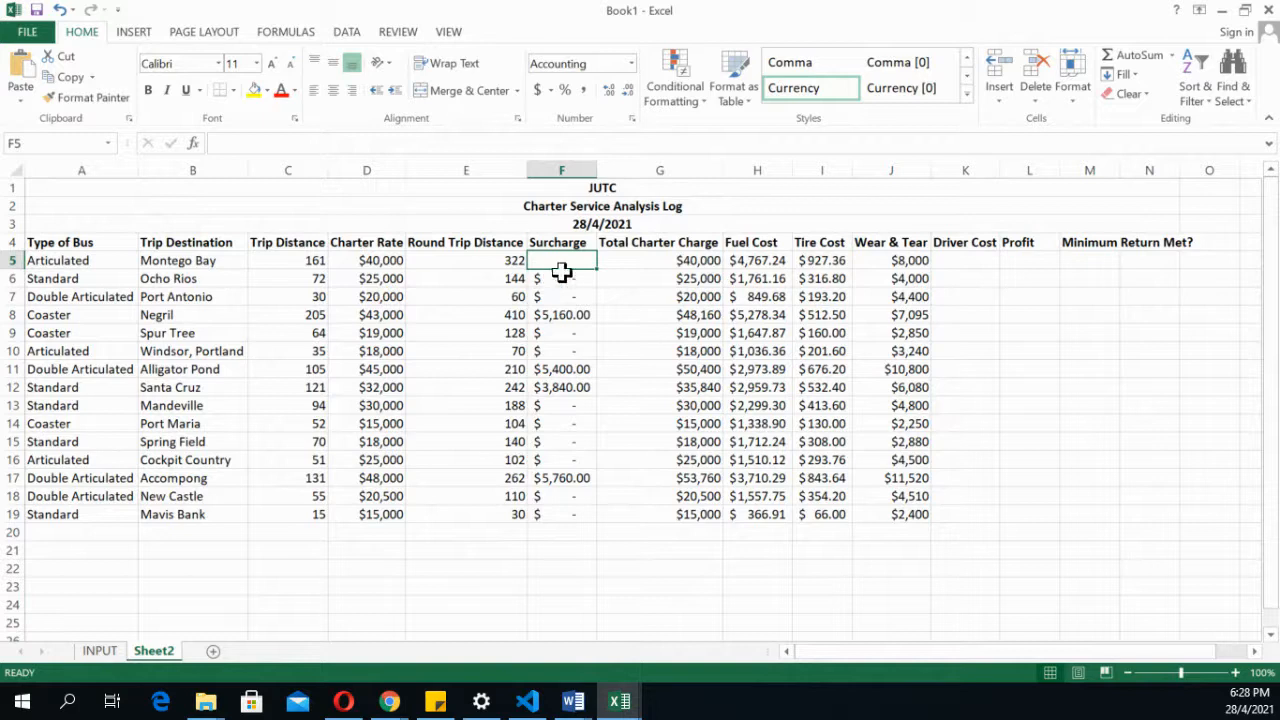
pyautogui.click(583, 280)
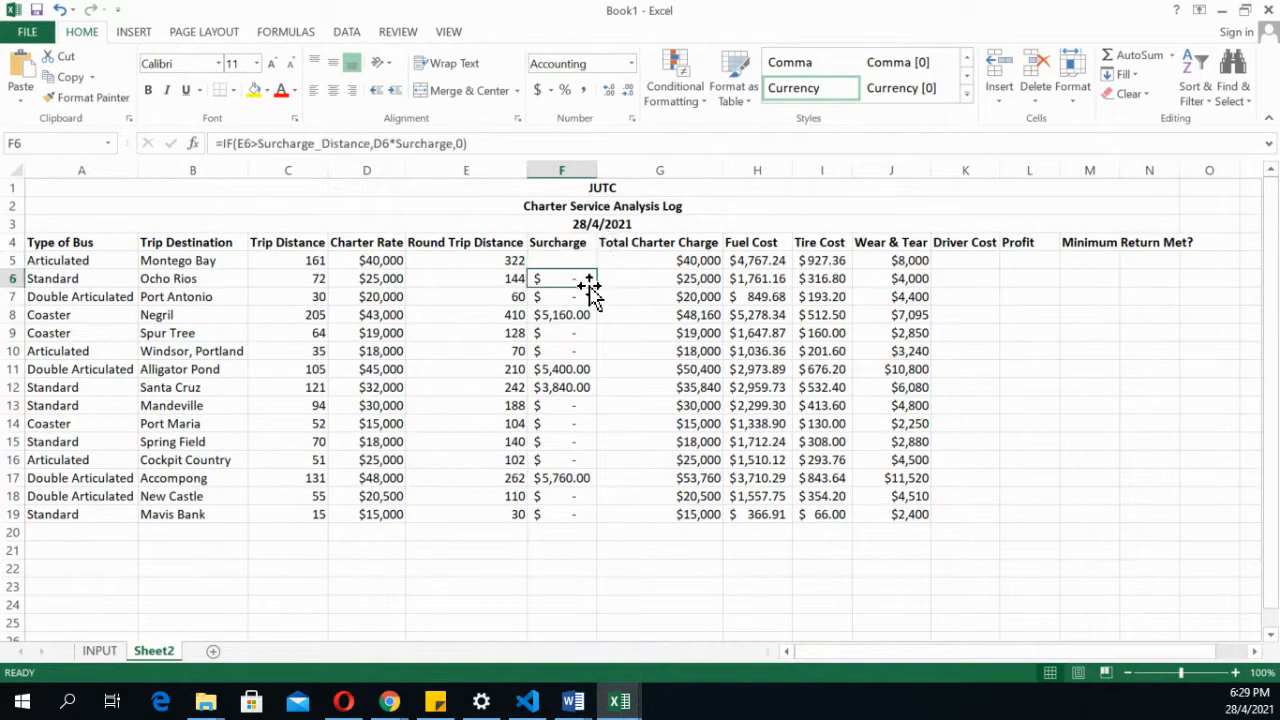
pyautogui.moveTo(595, 287); pyautogui.dragTo(588, 260)
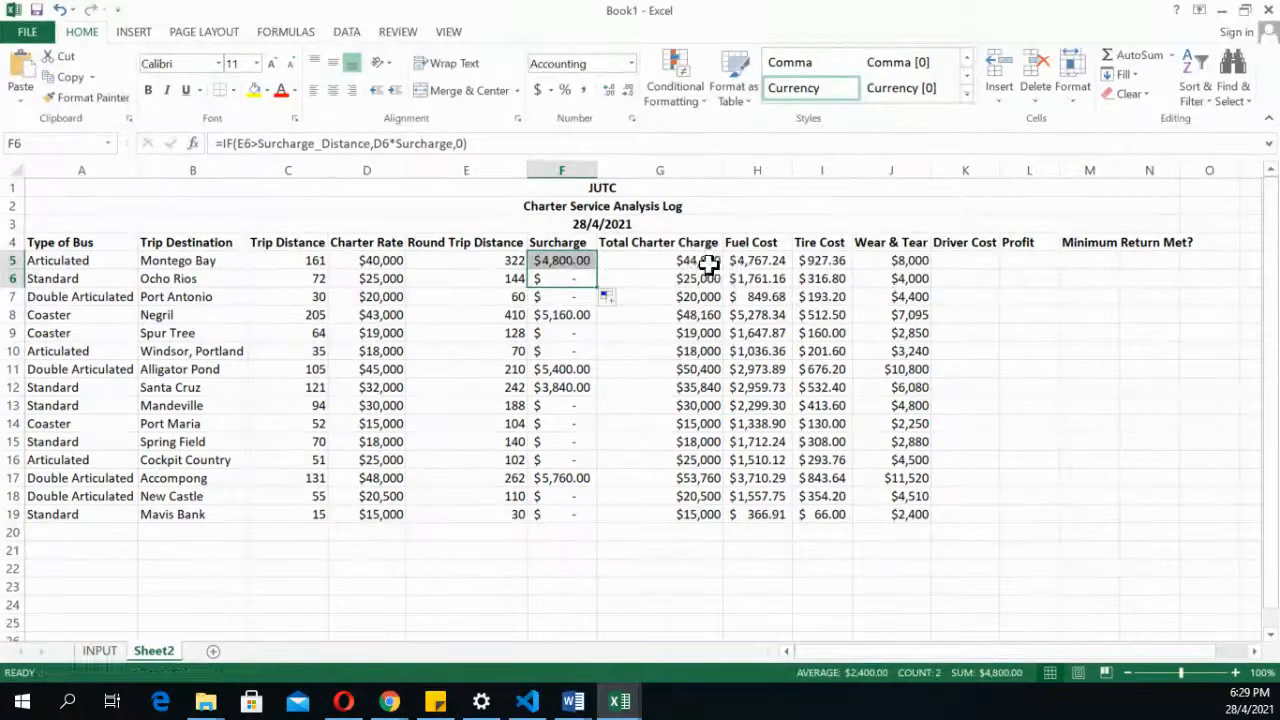
# Review the Total Charter Charge formulas in G5 and G8, and the IF condition and VLOOKUP arguments of J5's Wear & Tear formula
pyautogui.click(695, 260)
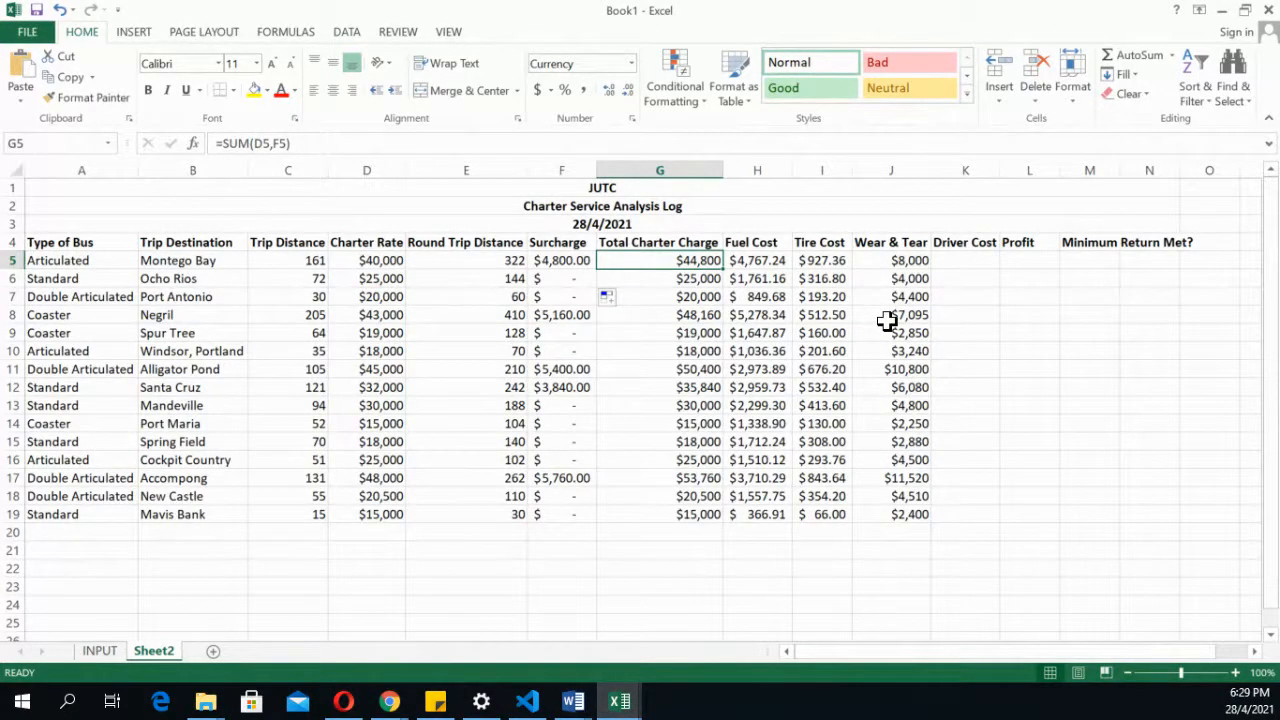
pyautogui.click(703, 314)
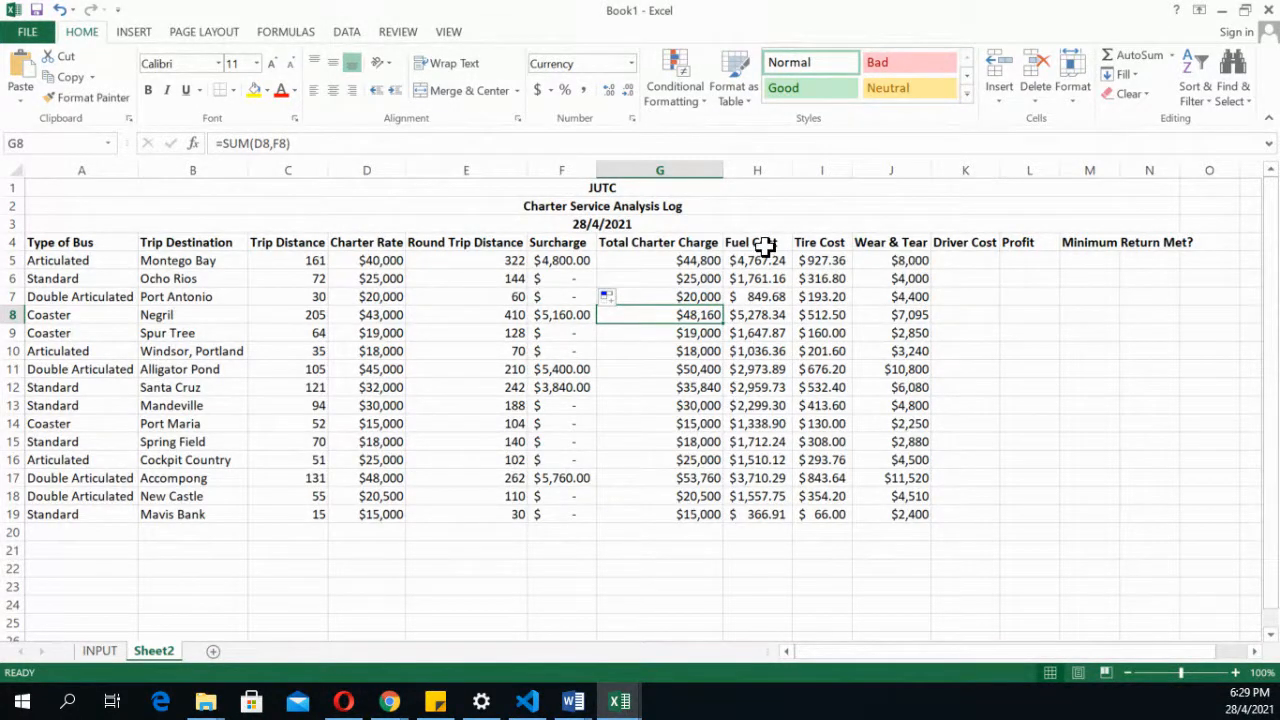
pyautogui.click(868, 262)
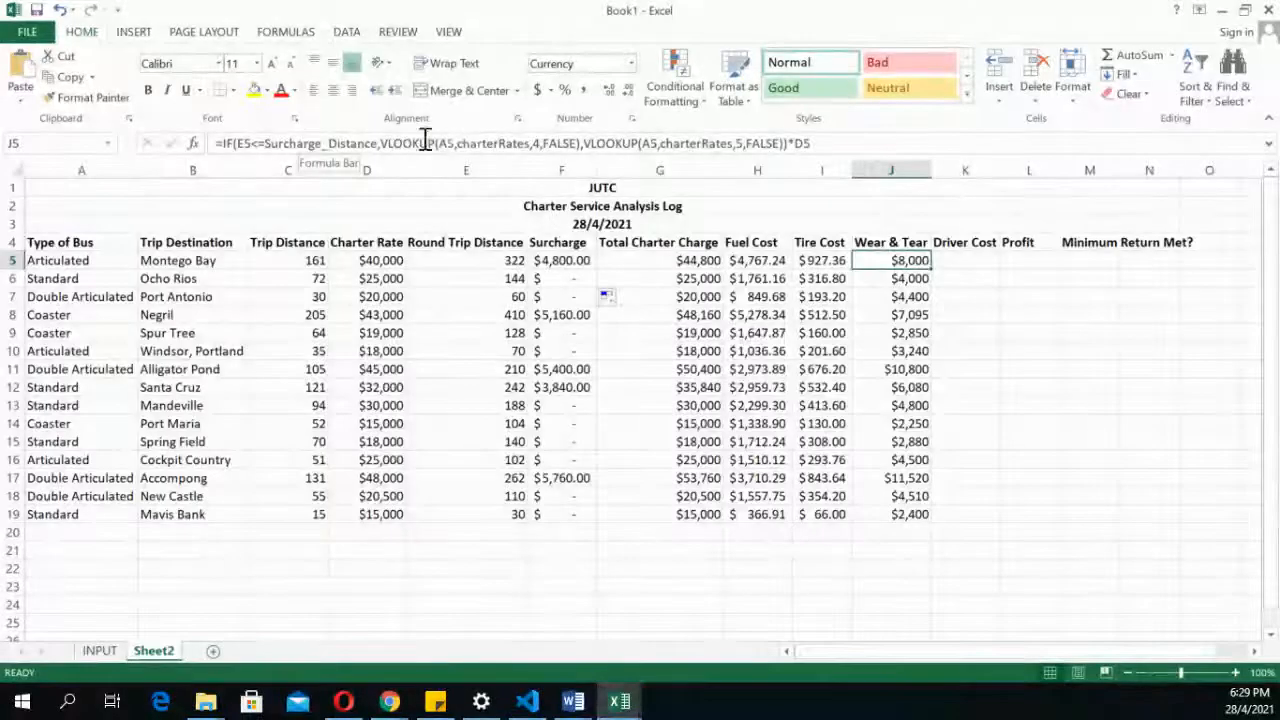
pyautogui.click(384, 146)
pyautogui.moveTo(381, 146); pyautogui.dragTo(584, 148)
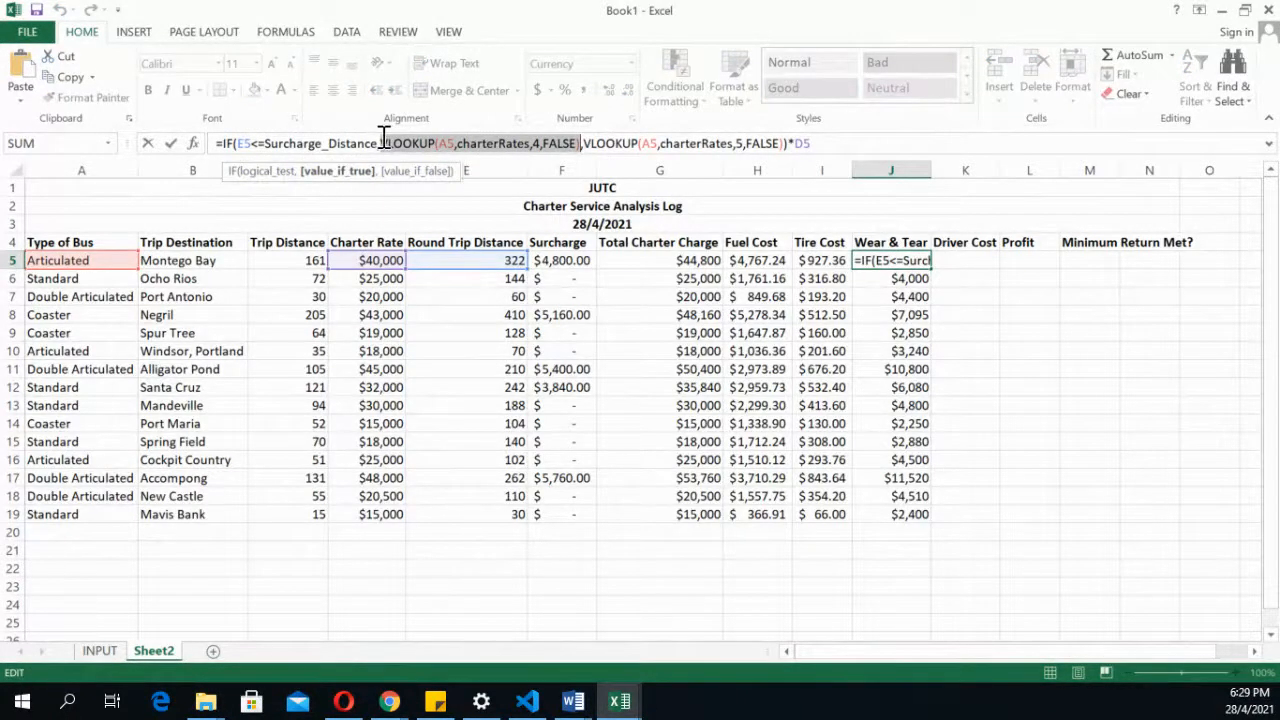
pyautogui.moveTo(379, 143); pyautogui.dragTo(238, 145)
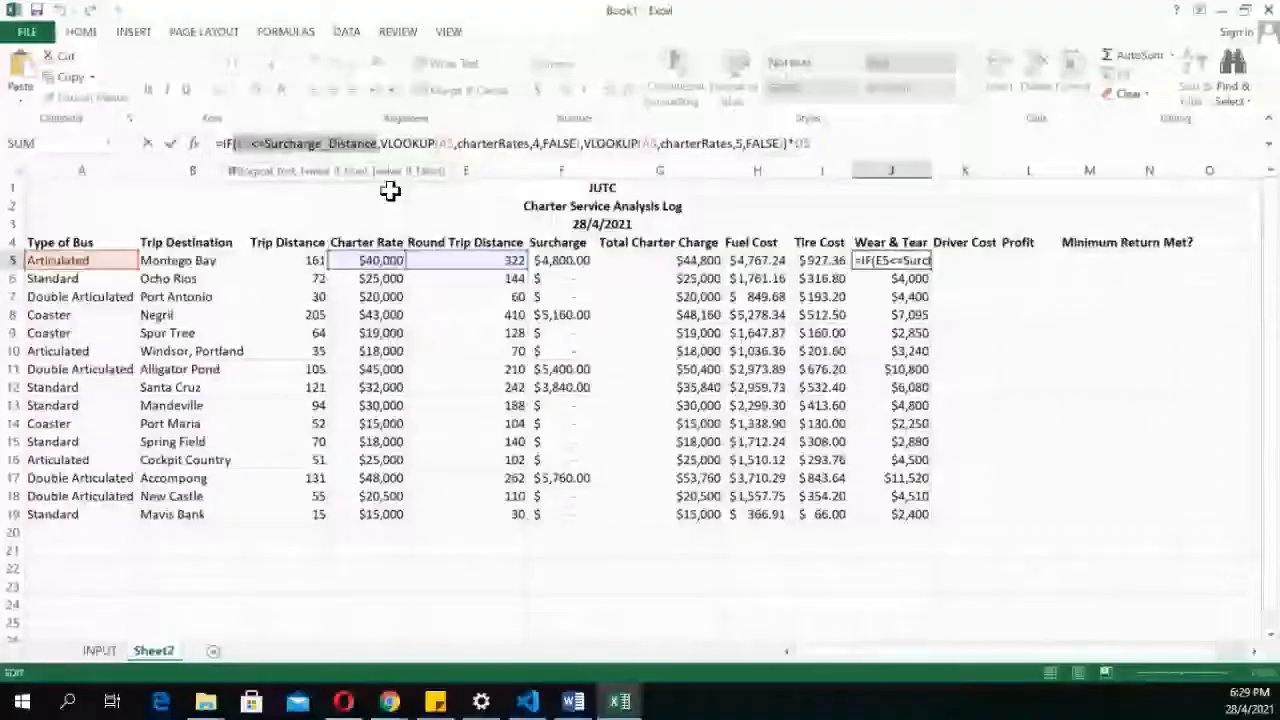
pyautogui.moveTo(381, 143); pyautogui.dragTo(578, 155)
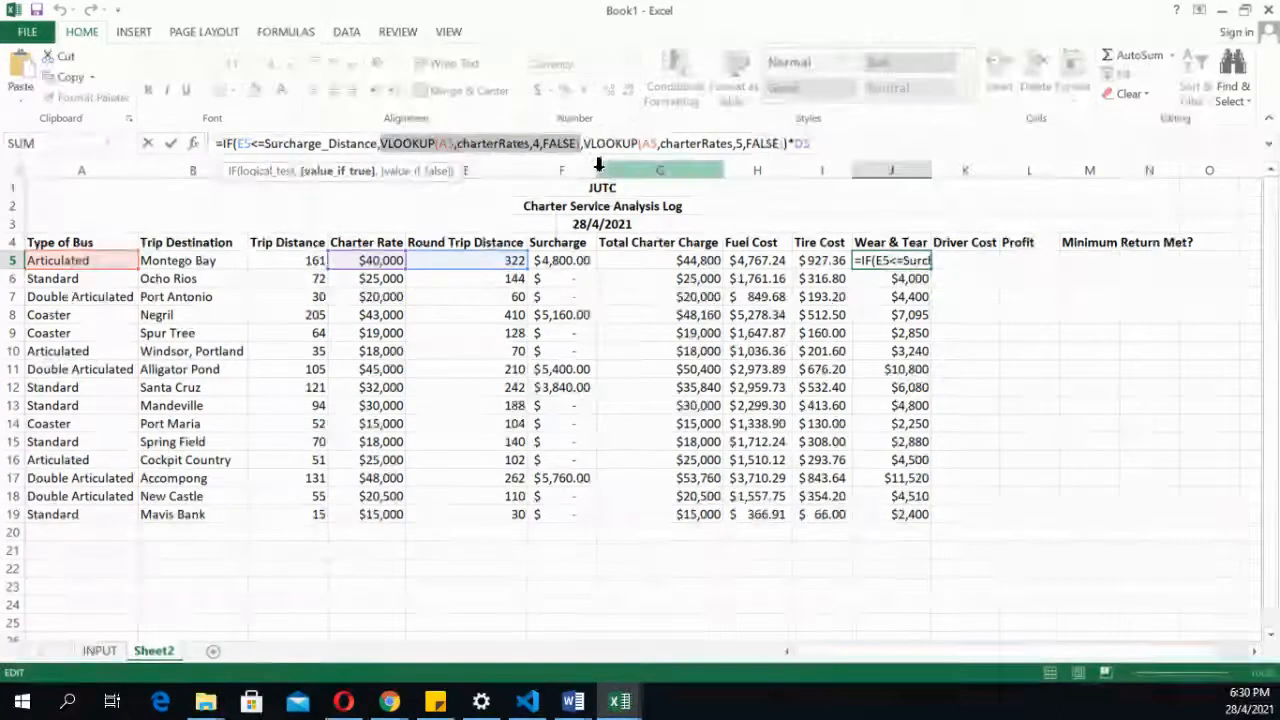
pyautogui.press('Return')
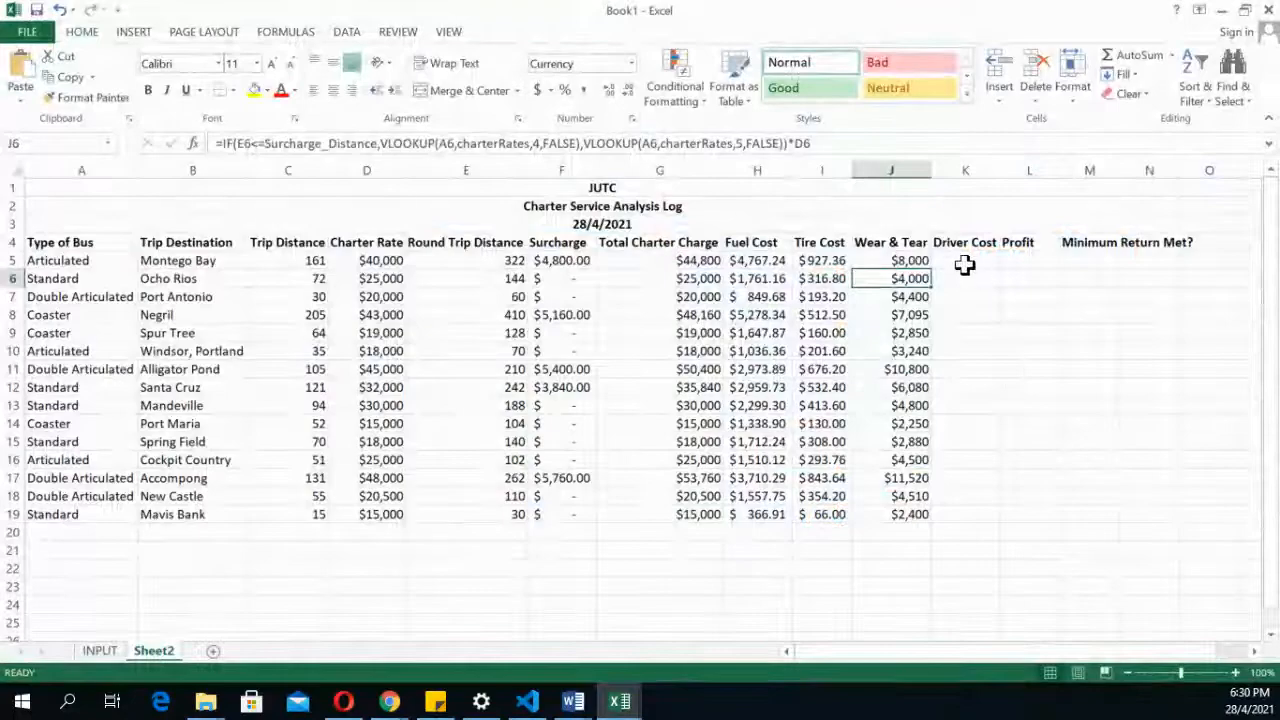
# Calculate the Driver Cost in K5 with =D5*DriverCost and fill the formula down through K19
pyautogui.click(962, 259)
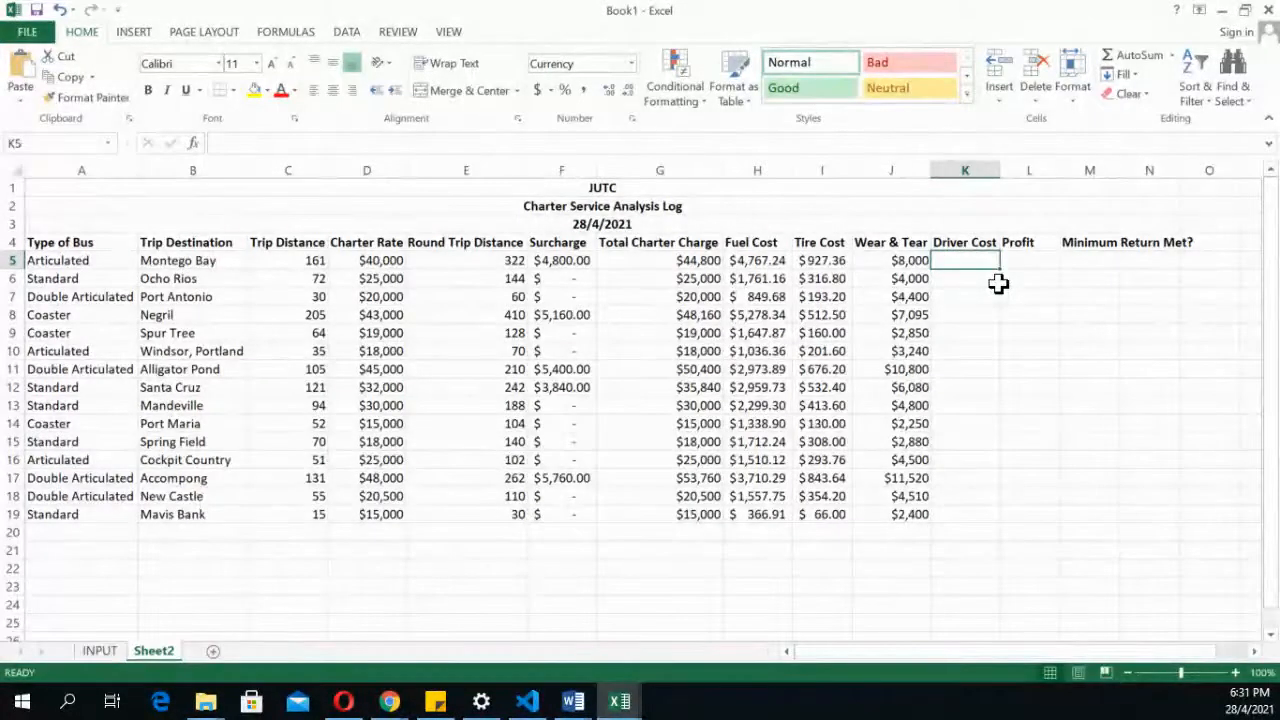
pyautogui.write('=')
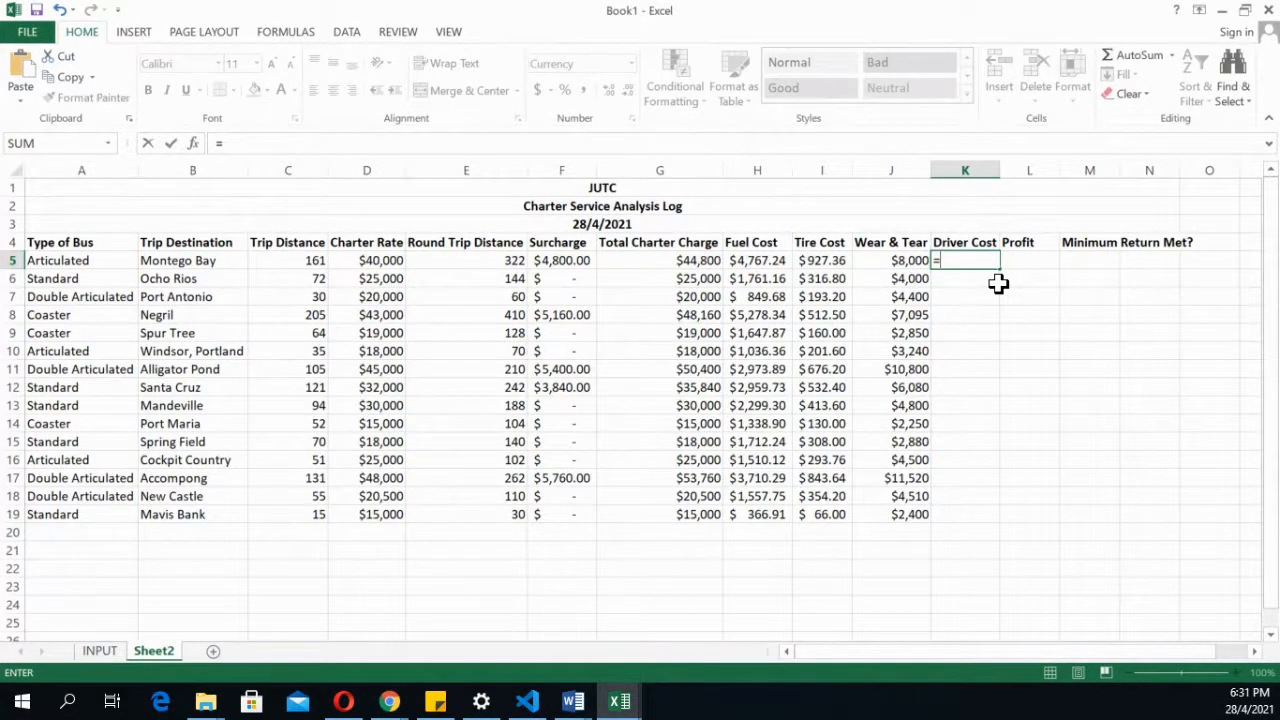
pyautogui.click(370, 264)
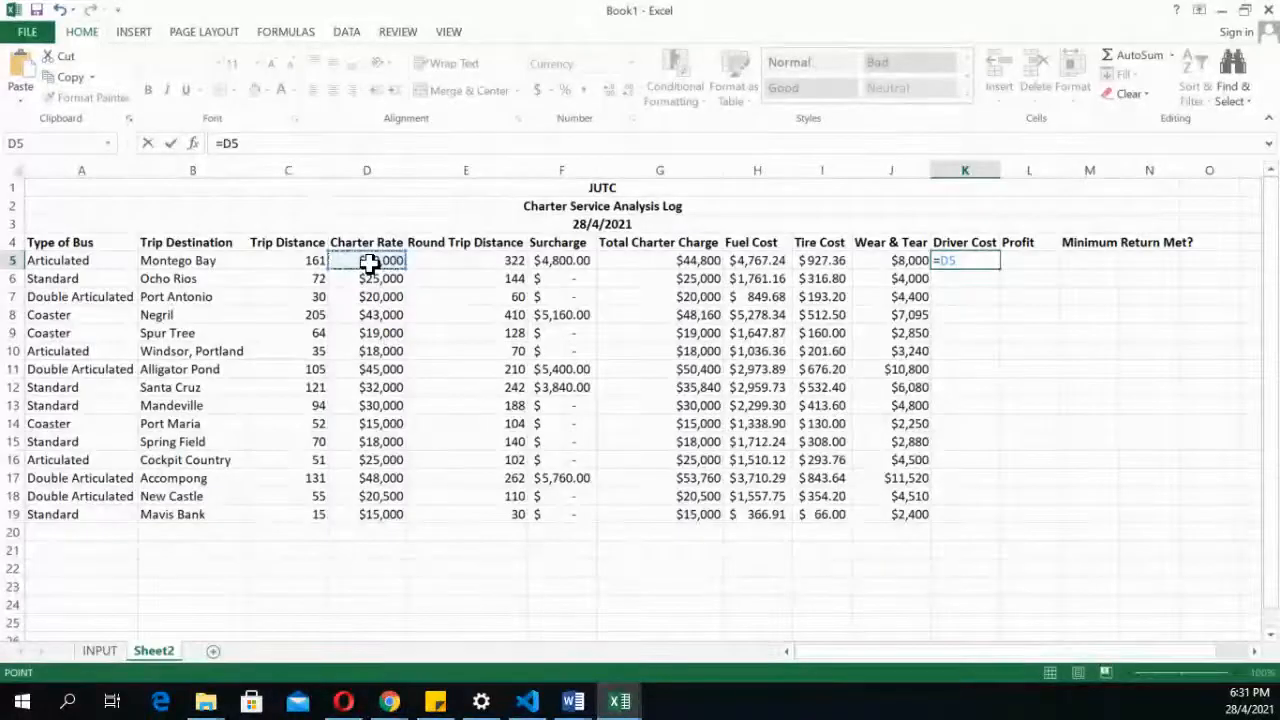
pyautogui.write('*d')
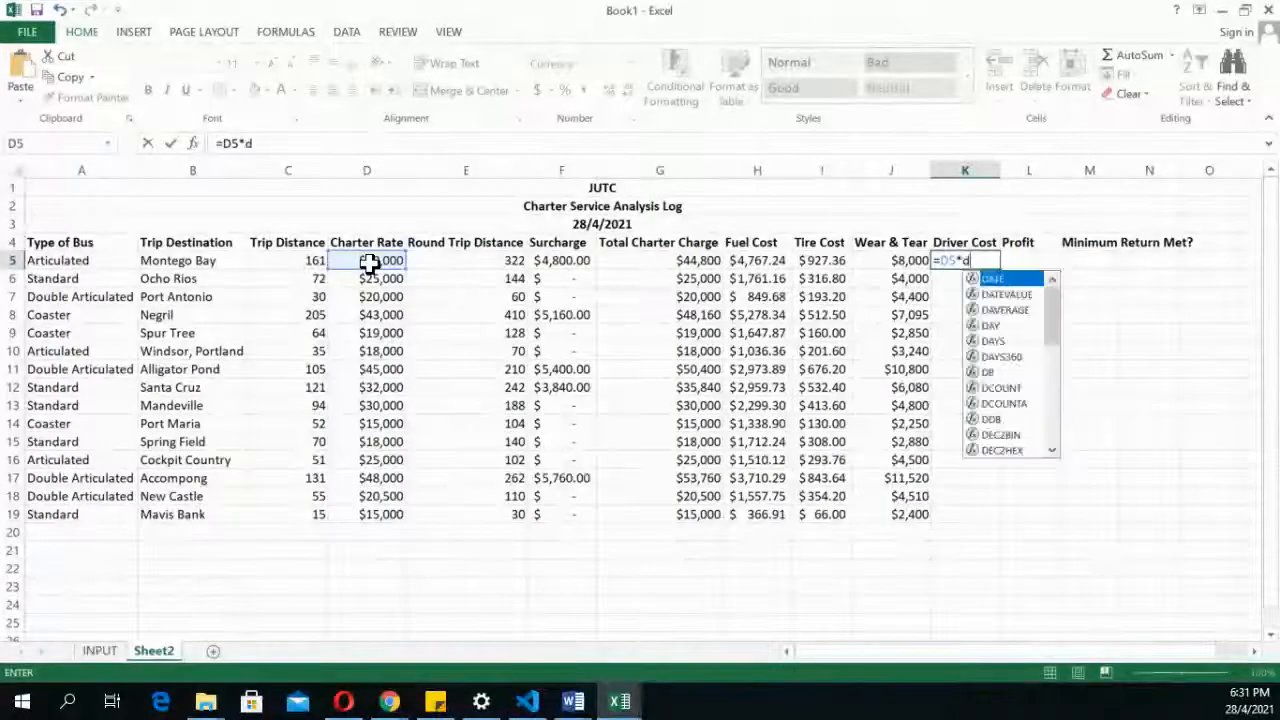
pyautogui.write('r')
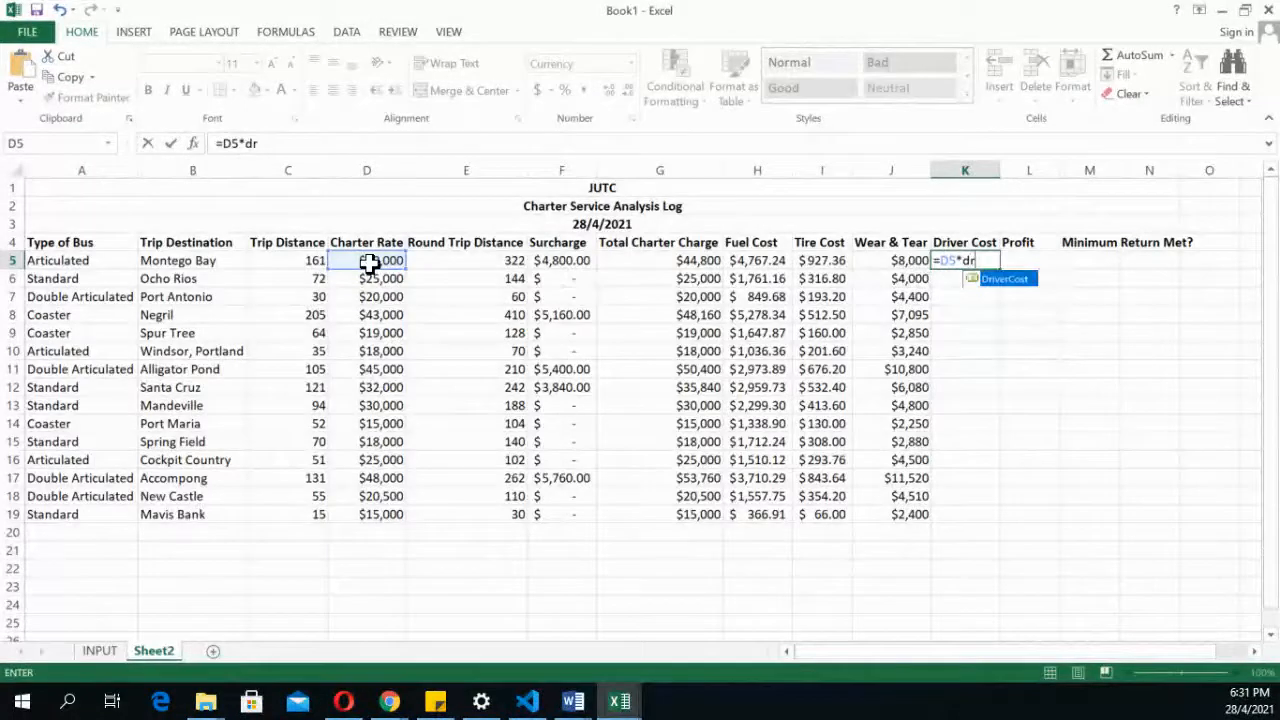
pyautogui.doubleClick(1026, 284)
pyautogui.press('Return')
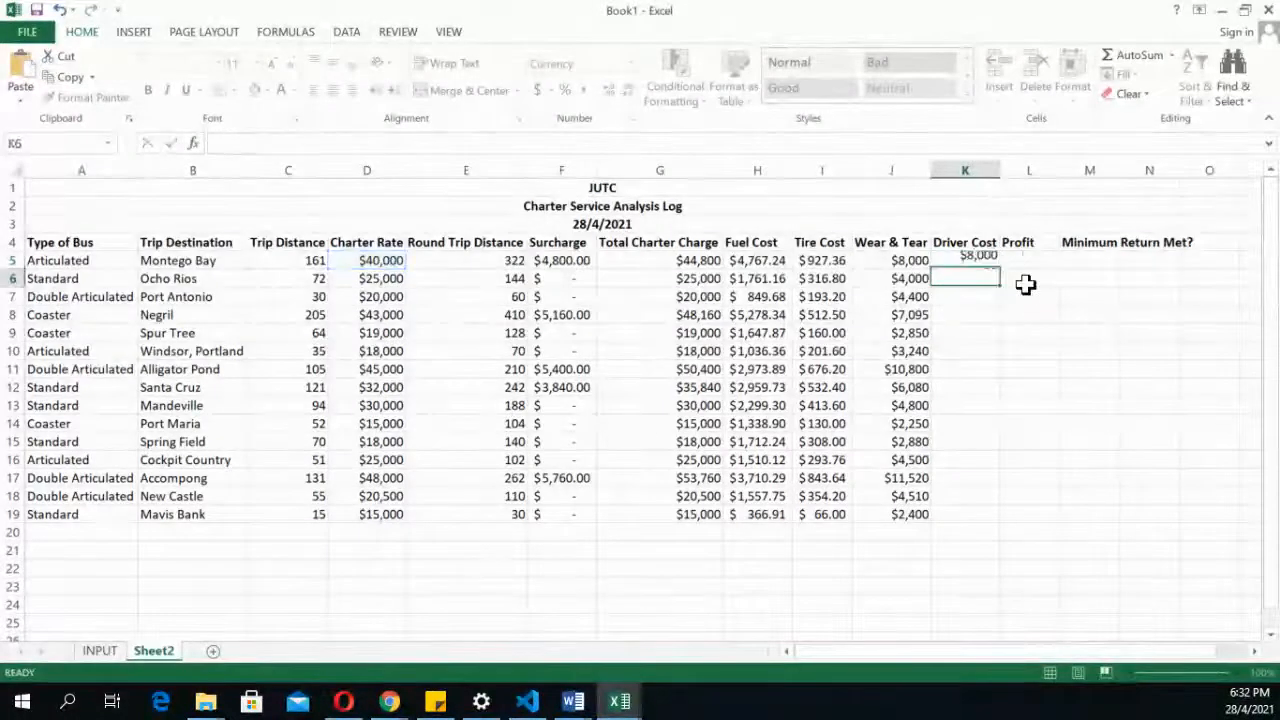
pyautogui.click(965, 260)
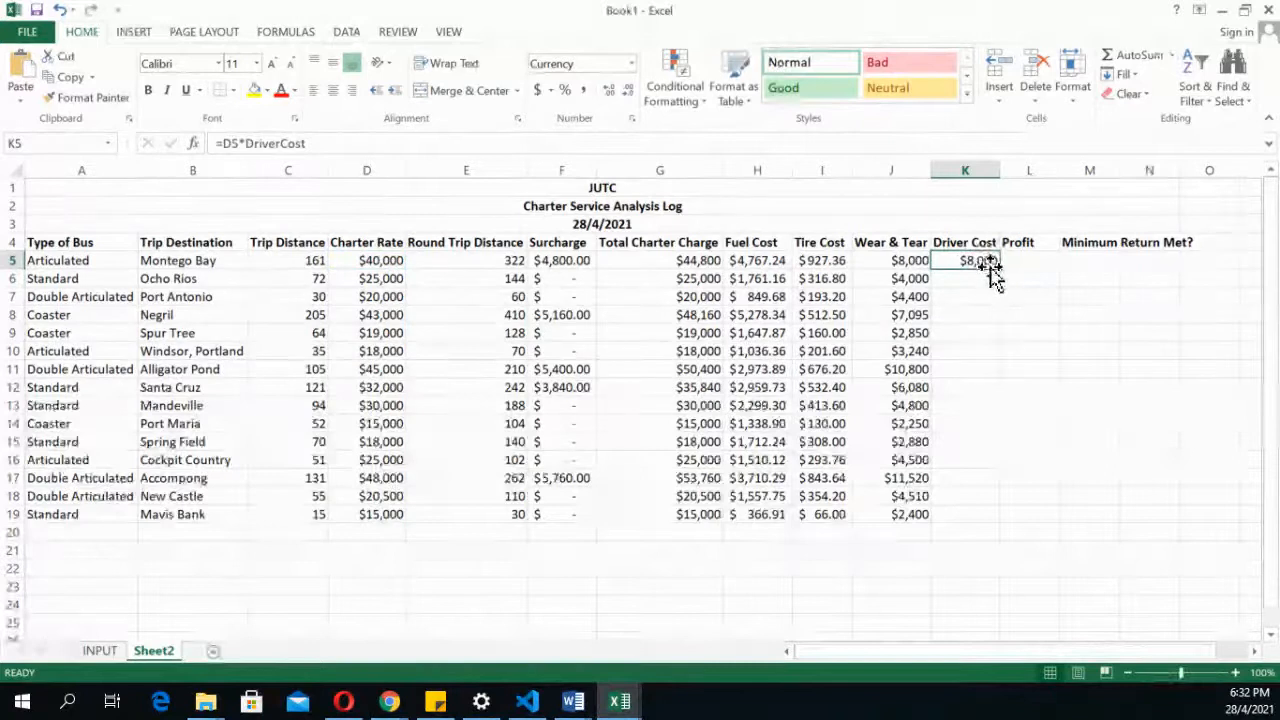
pyautogui.doubleClick(1000, 268)
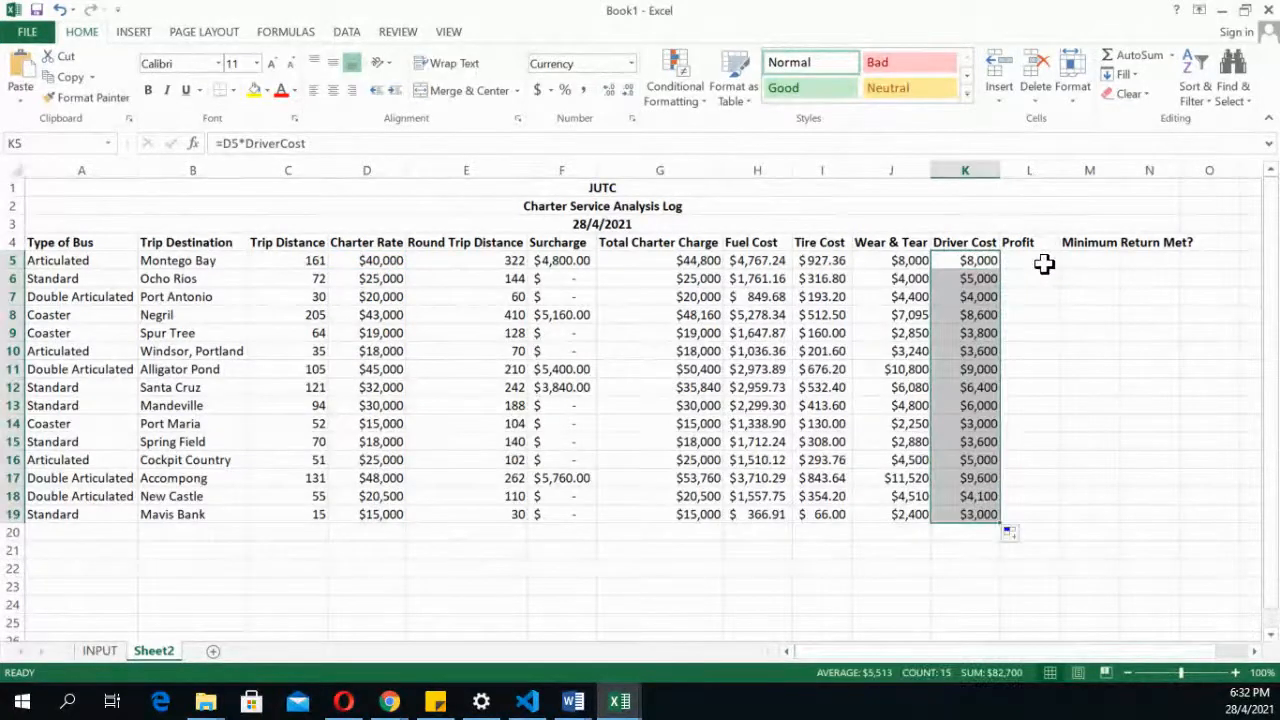
# Calculate the Profit in L5 with =G5-SUM(H5:K5) and fill the formula down through L19
pyautogui.click(1016, 260)
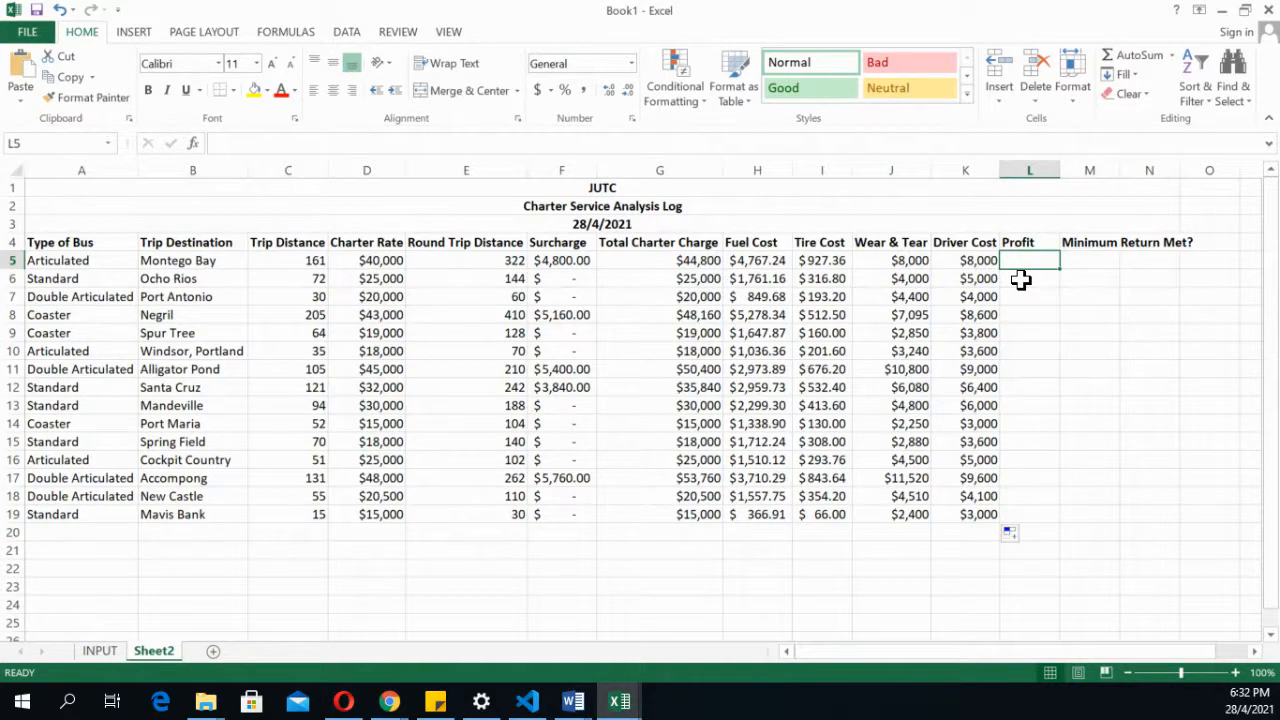
pyautogui.write('=')
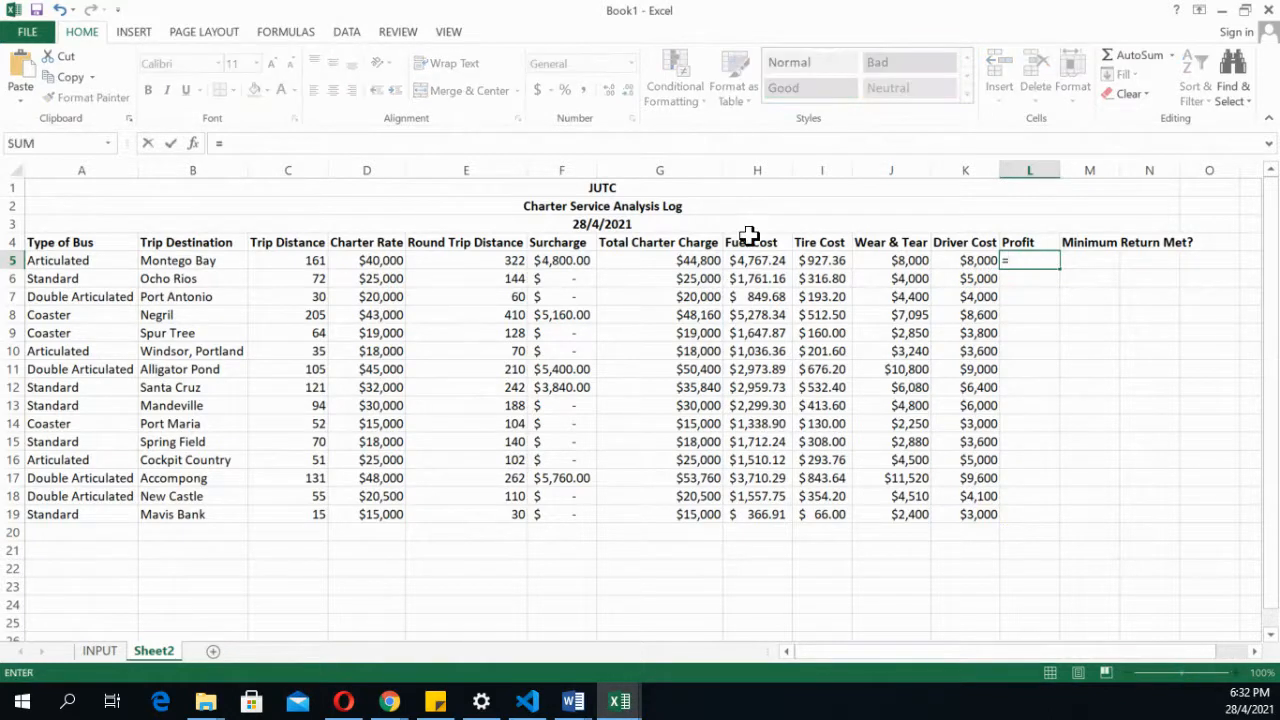
pyautogui.click(684, 258)
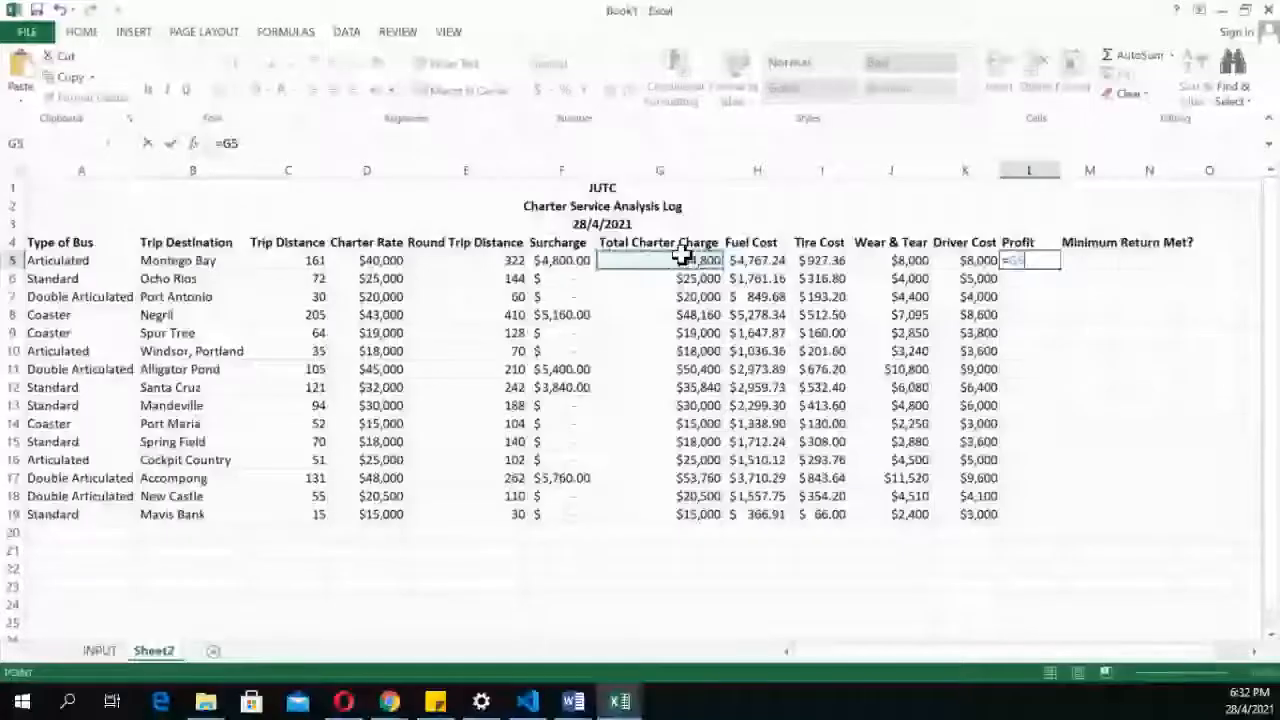
pyautogui.write('-sum')
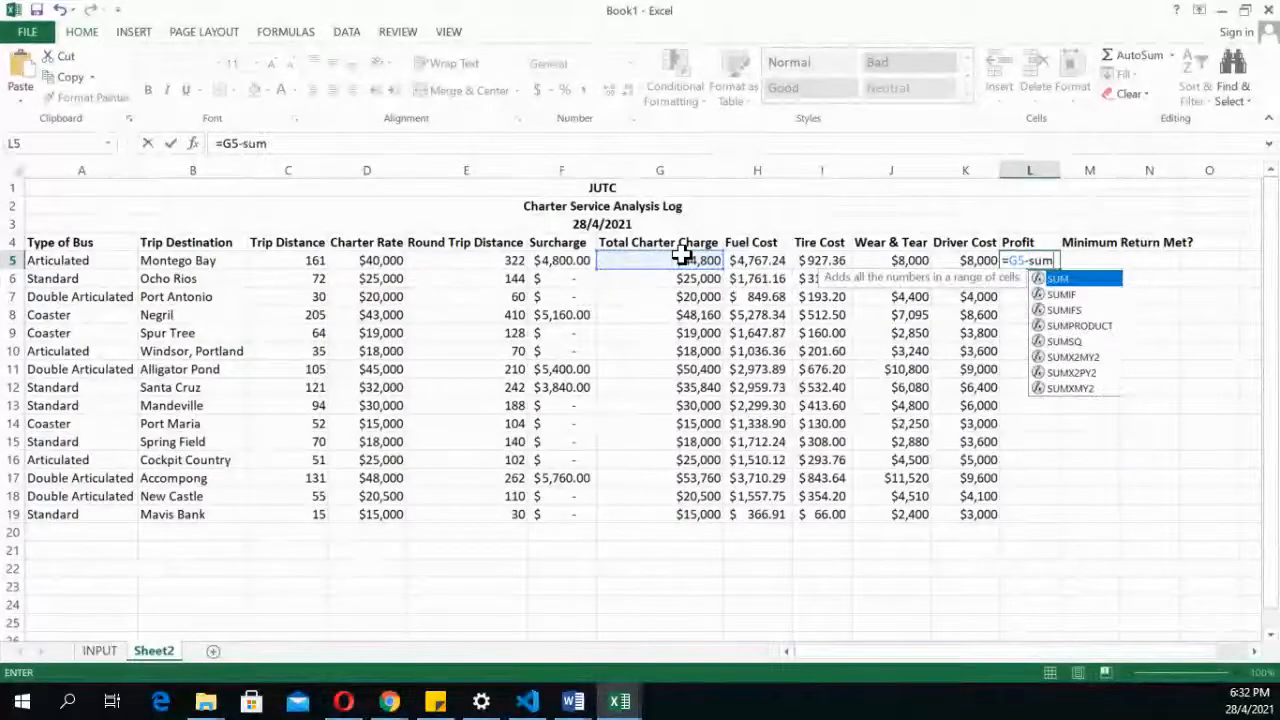
pyautogui.write('(')
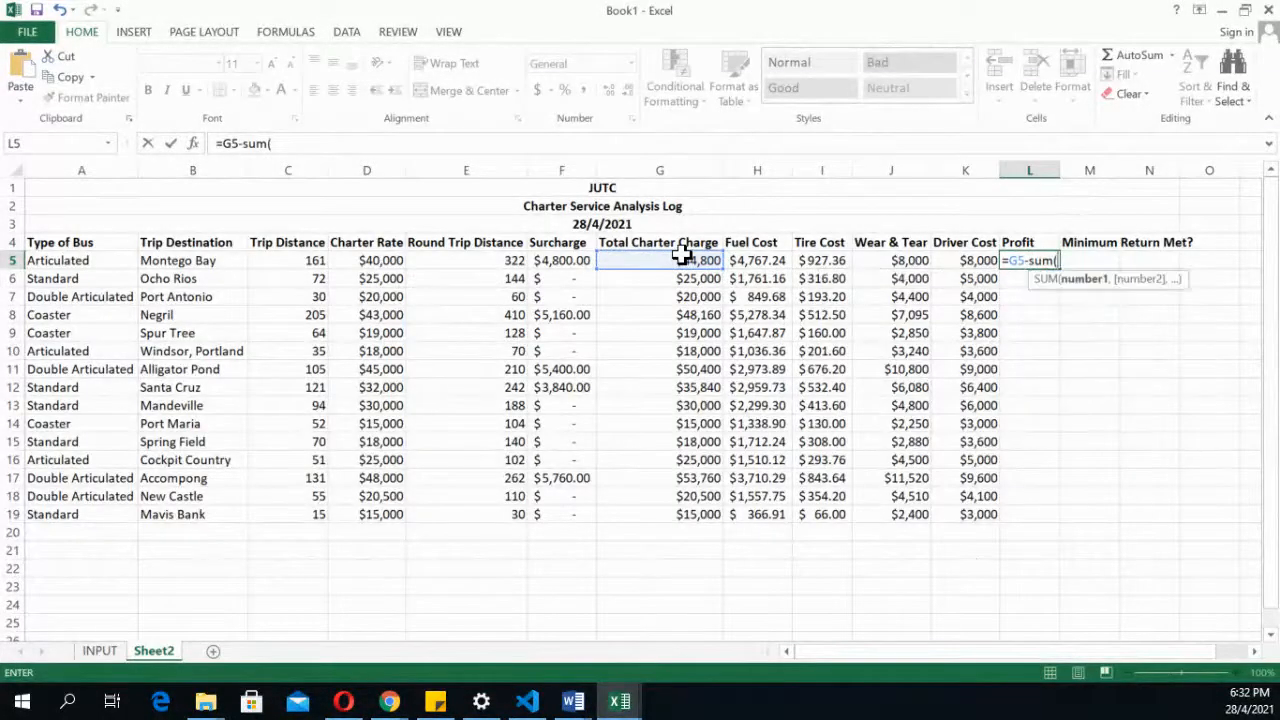
pyautogui.moveTo(745, 262); pyautogui.dragTo(971, 263)
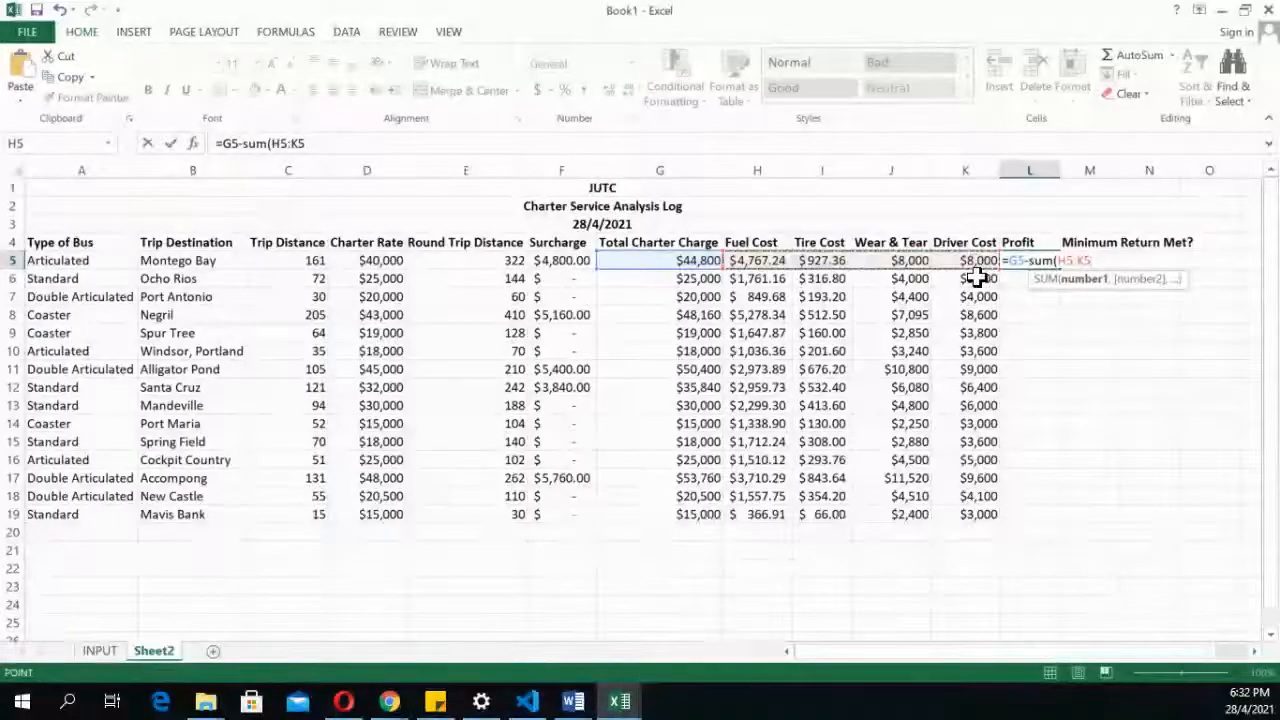
pyautogui.write(')')
pyautogui.press('Return')
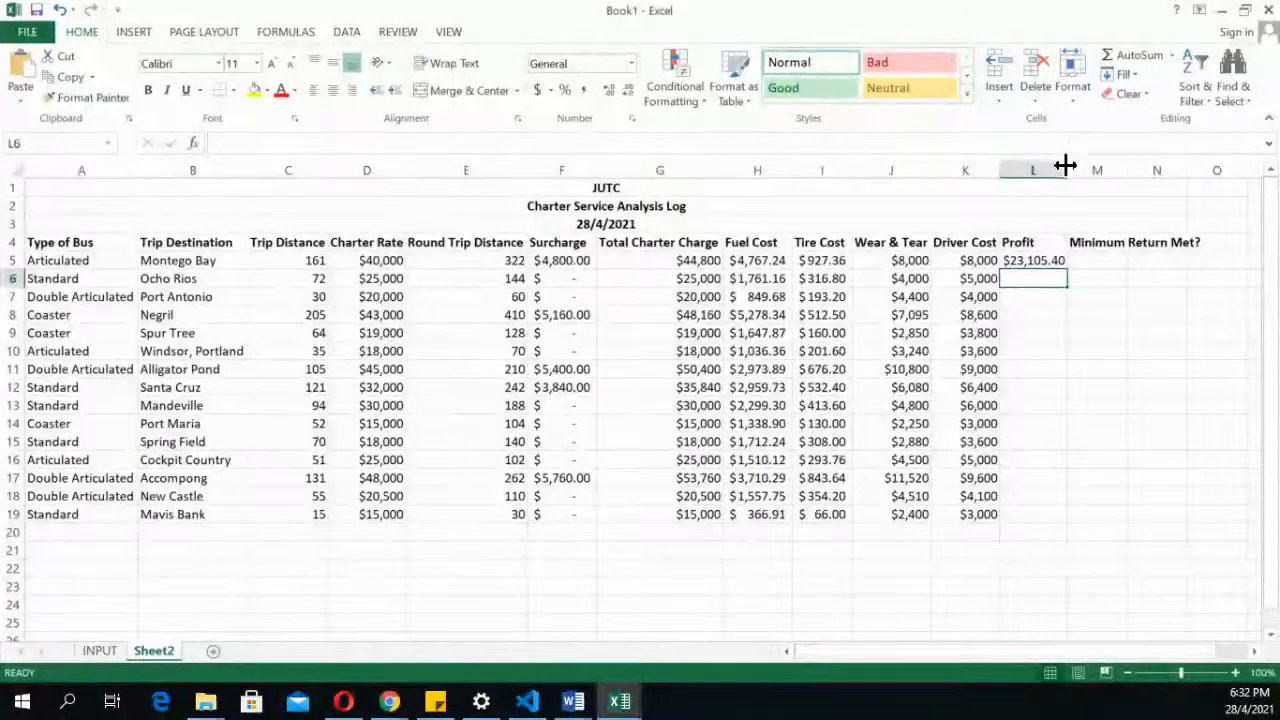
pyautogui.click(1052, 261)
pyautogui.doubleClick(1068, 268)
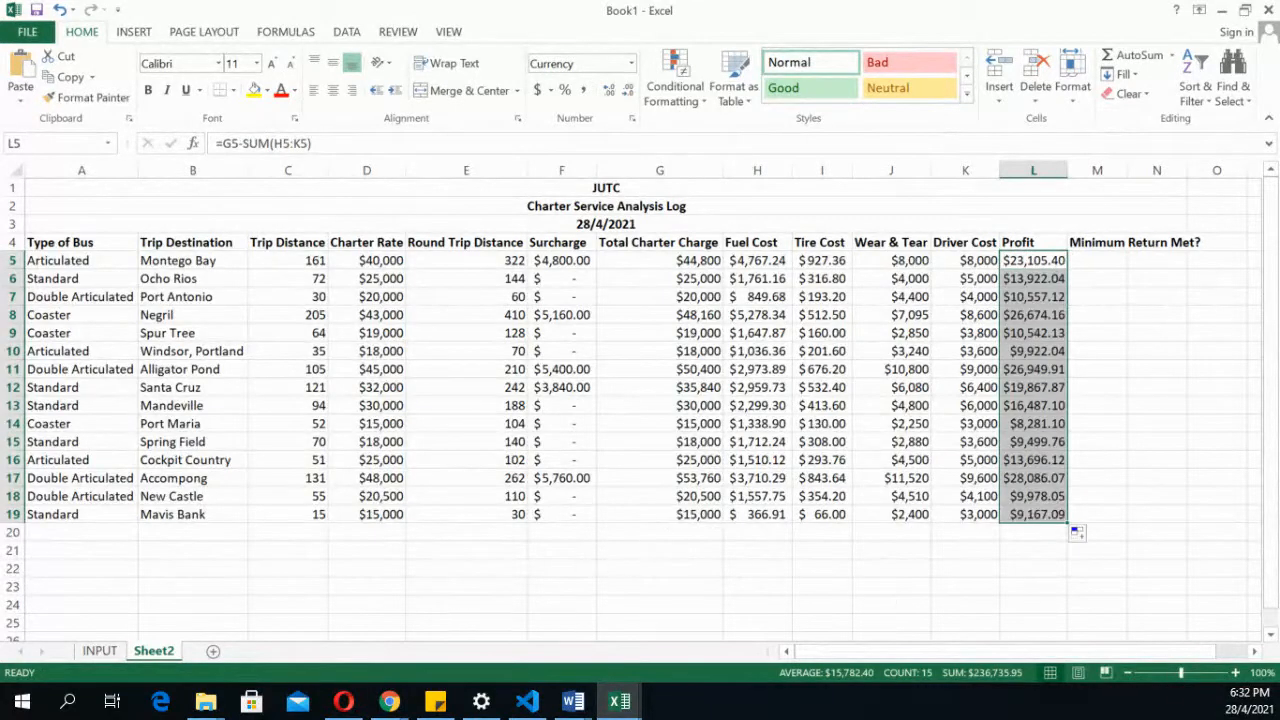
# Widen column M to fit the "Minimum Return Met?" heading
pyautogui.hotkey('alt', 'Tab')
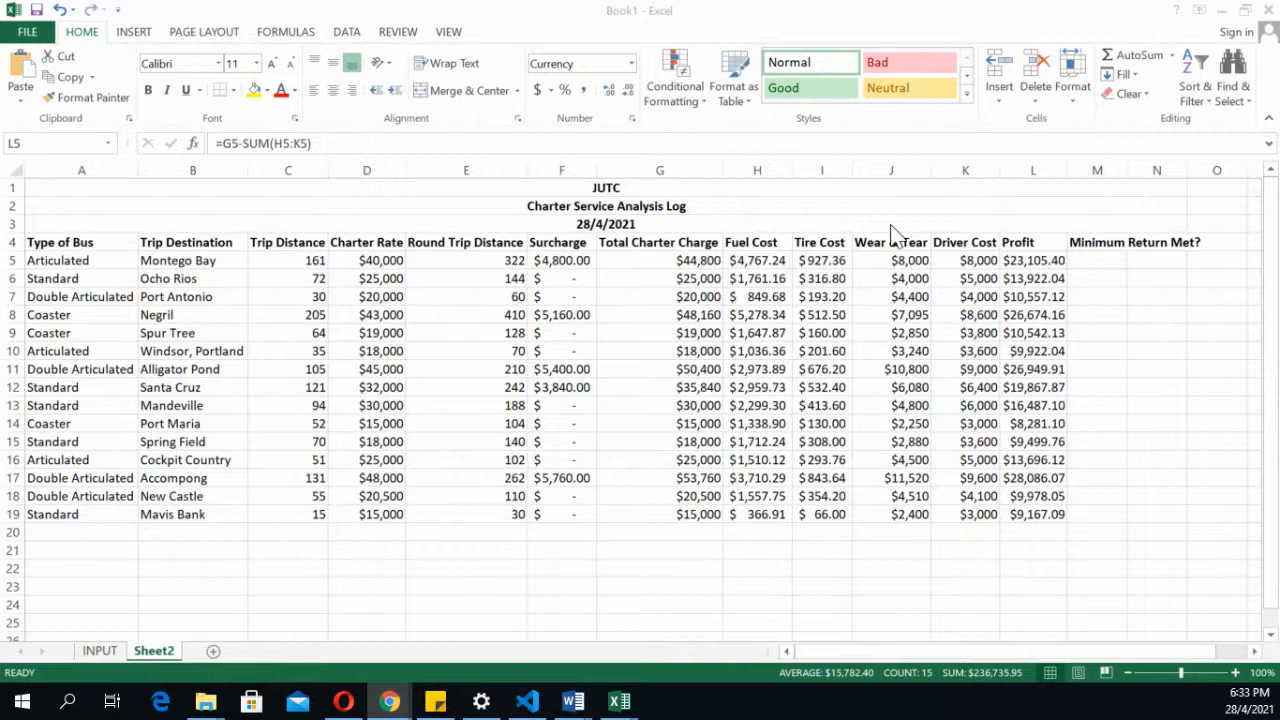
pyautogui.doubleClick(1128, 168)
pyautogui.click(1131, 162)
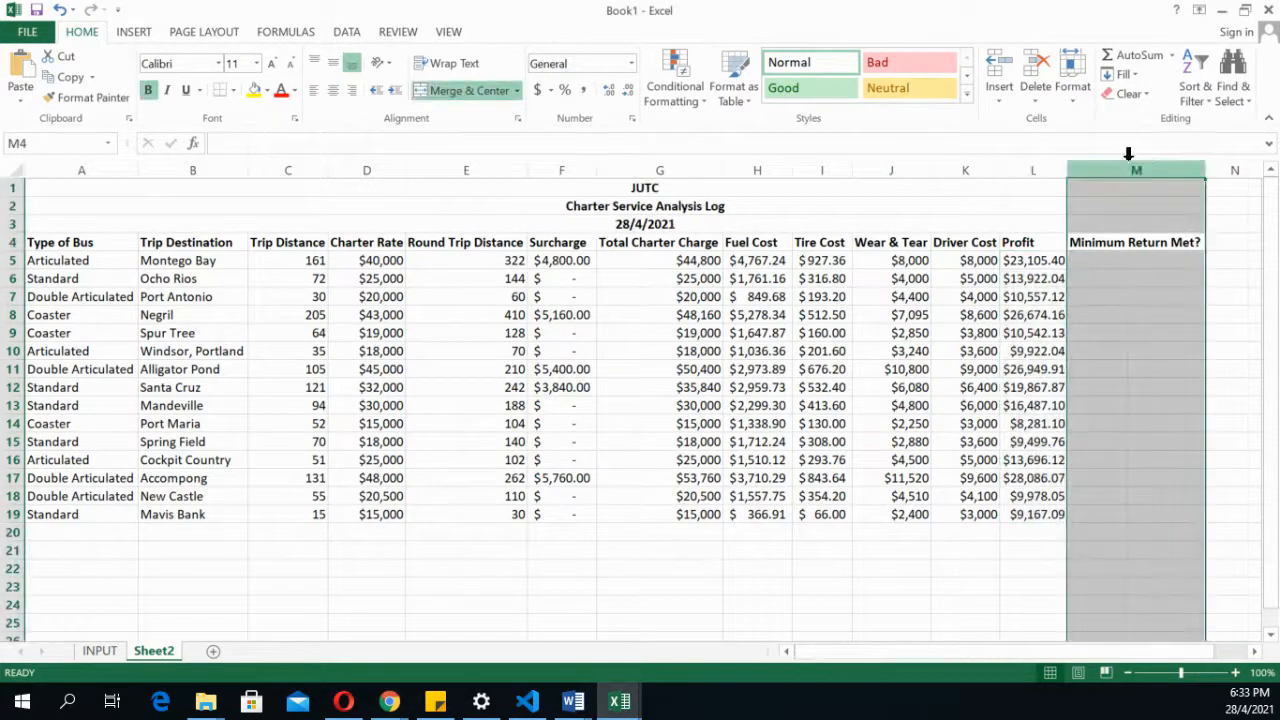
# Calculate the return ratio of profit to total charter charge in M5 with =L5/G5
pyautogui.click(1105, 260)
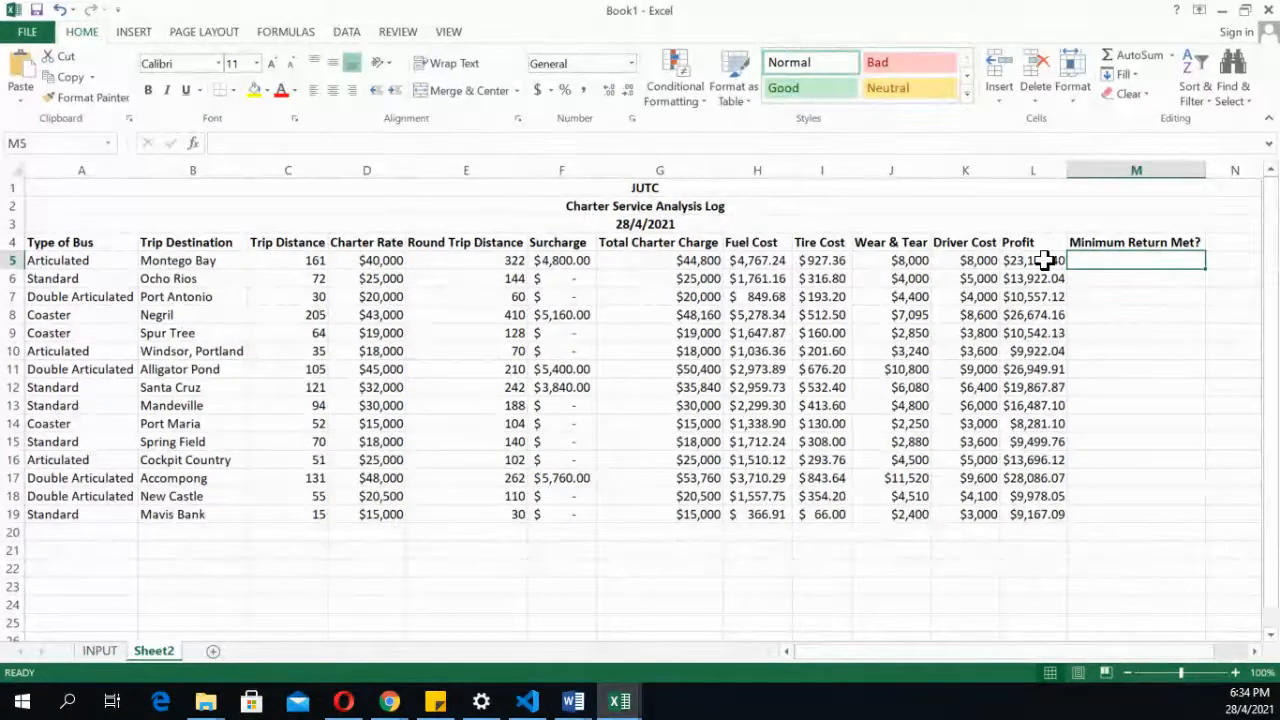
pyautogui.write('=')
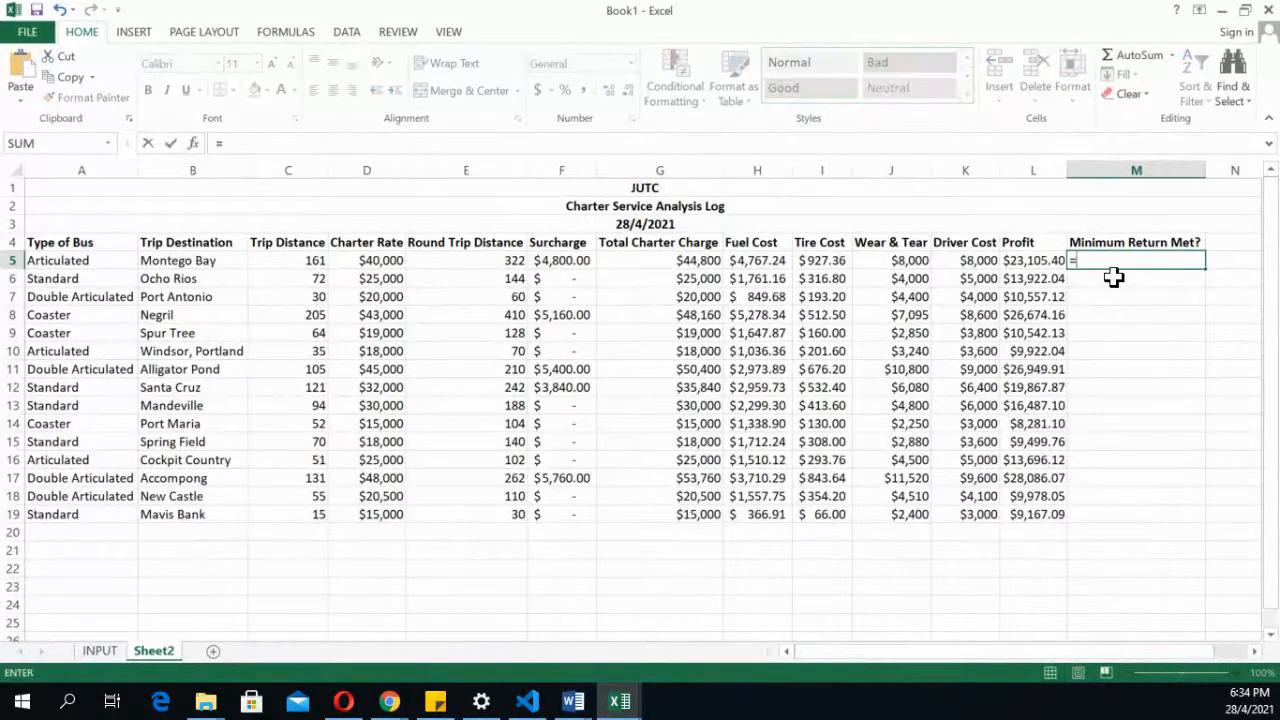
pyautogui.click(1013, 260)
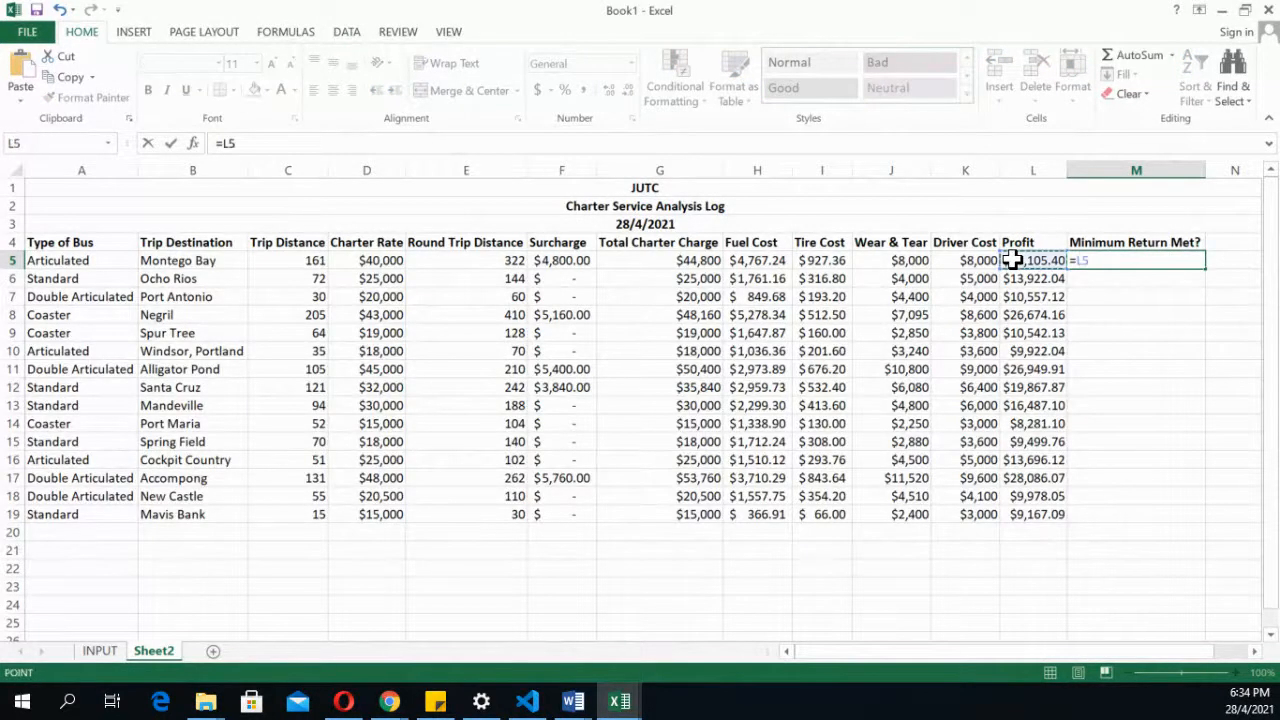
pyautogui.write('/')
pyautogui.click(710, 262)
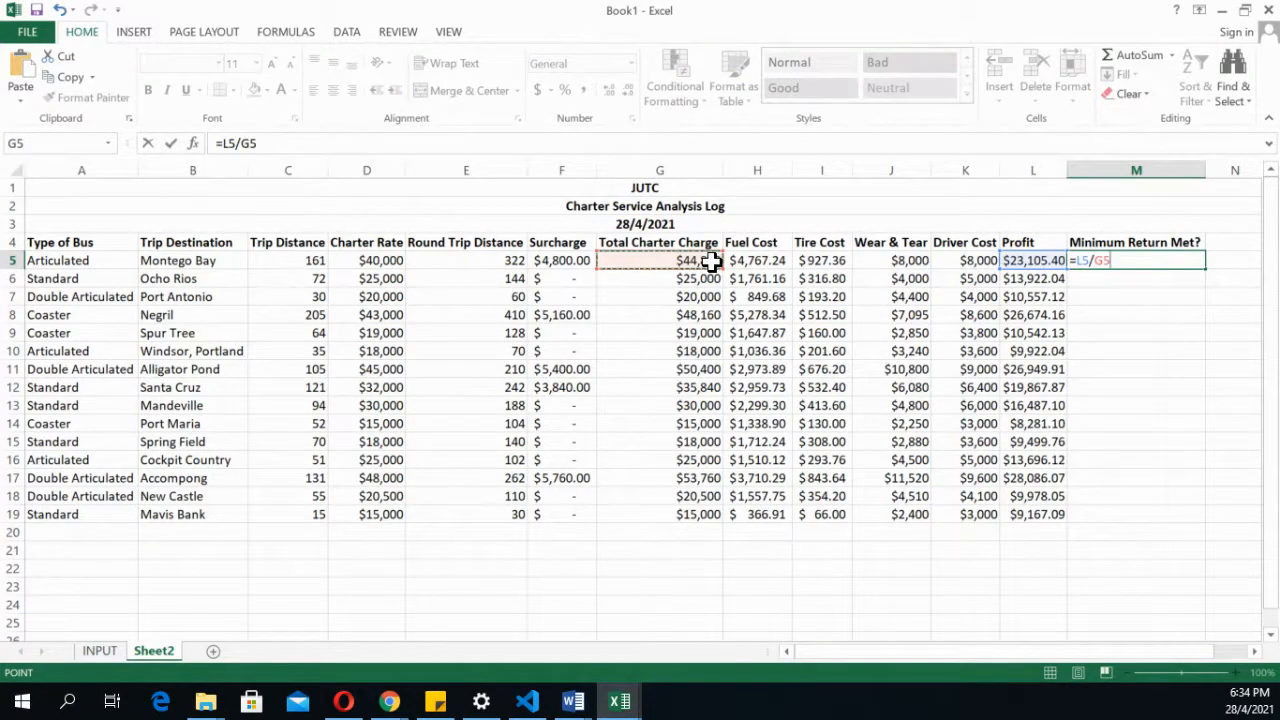
pyautogui.press('Return')
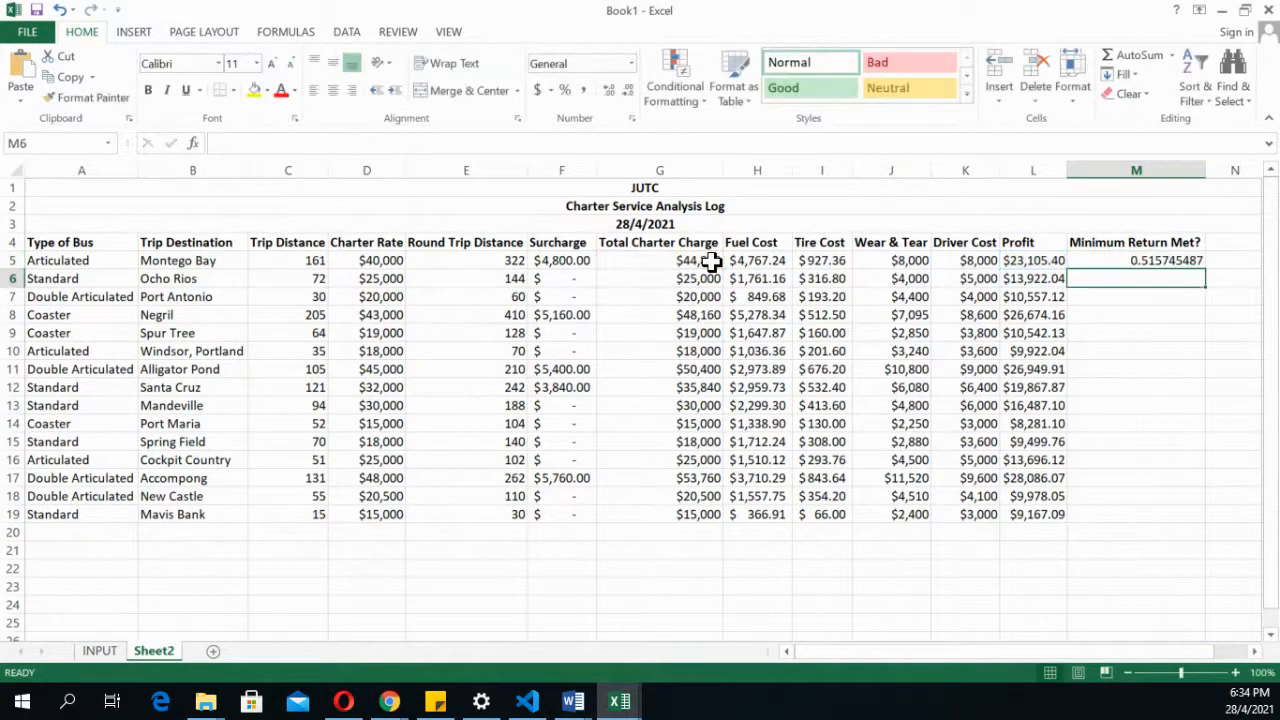
# Wrap the ratio in M5 in an IF test against the minimum return, making it =IF(L5/G5>=Min_Req,"Yes","No")
pyautogui.click(1136, 262)
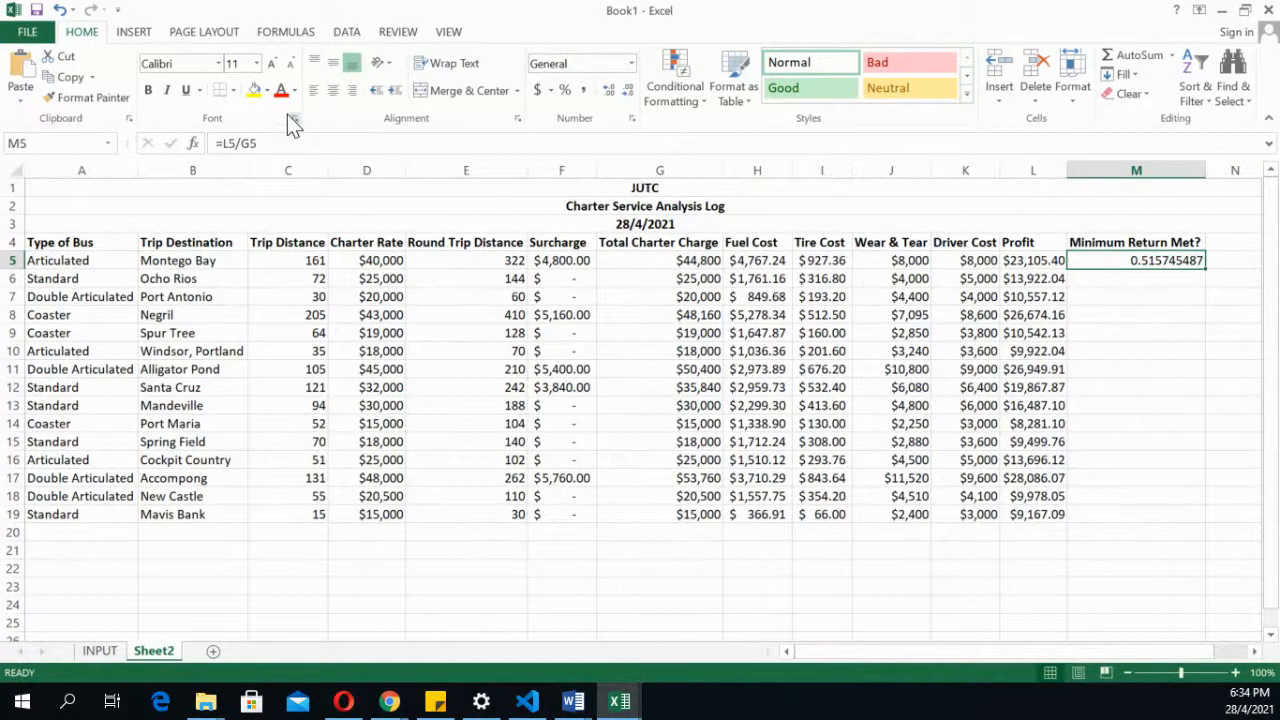
pyautogui.click(224, 143)
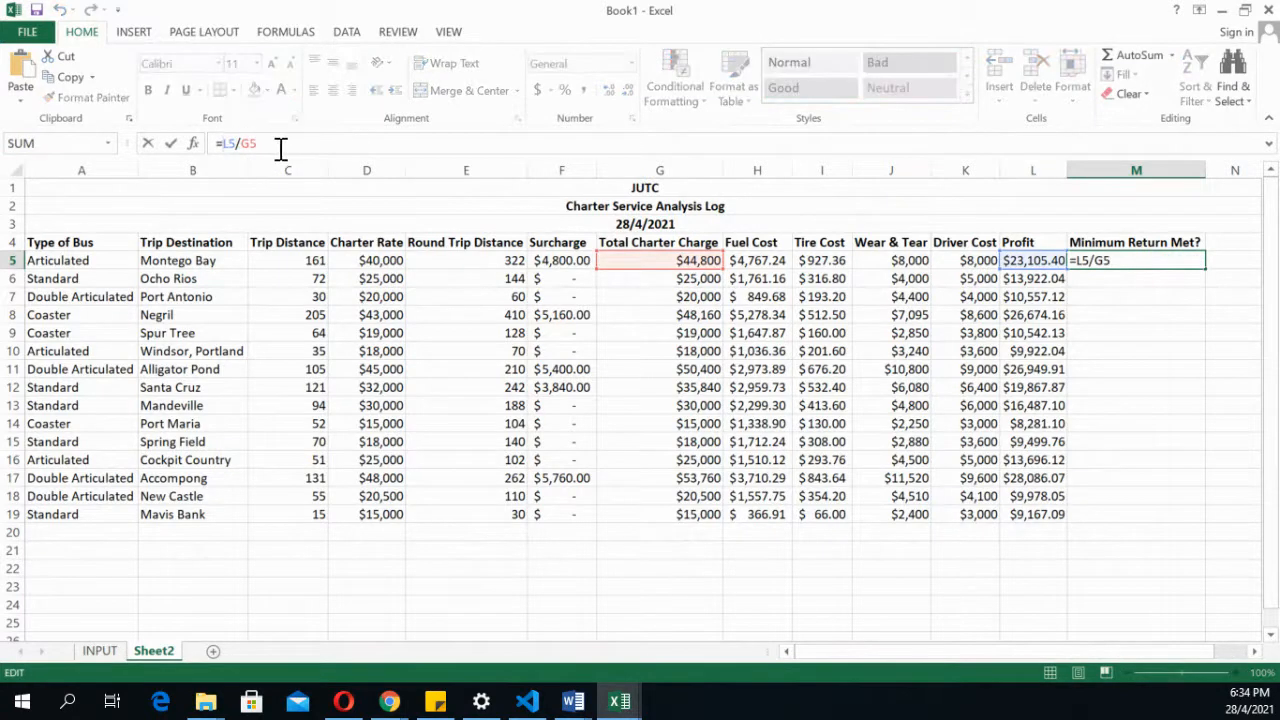
pyautogui.write('if')
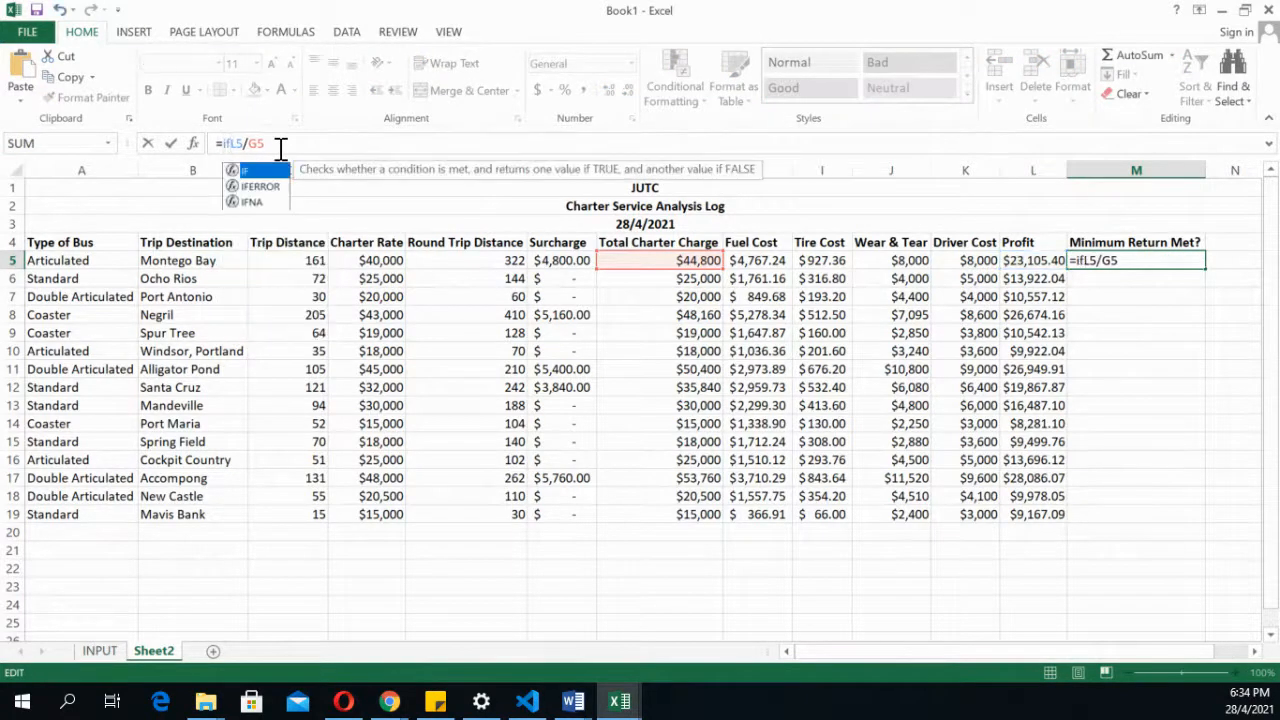
pyautogui.write('(L5/G5')
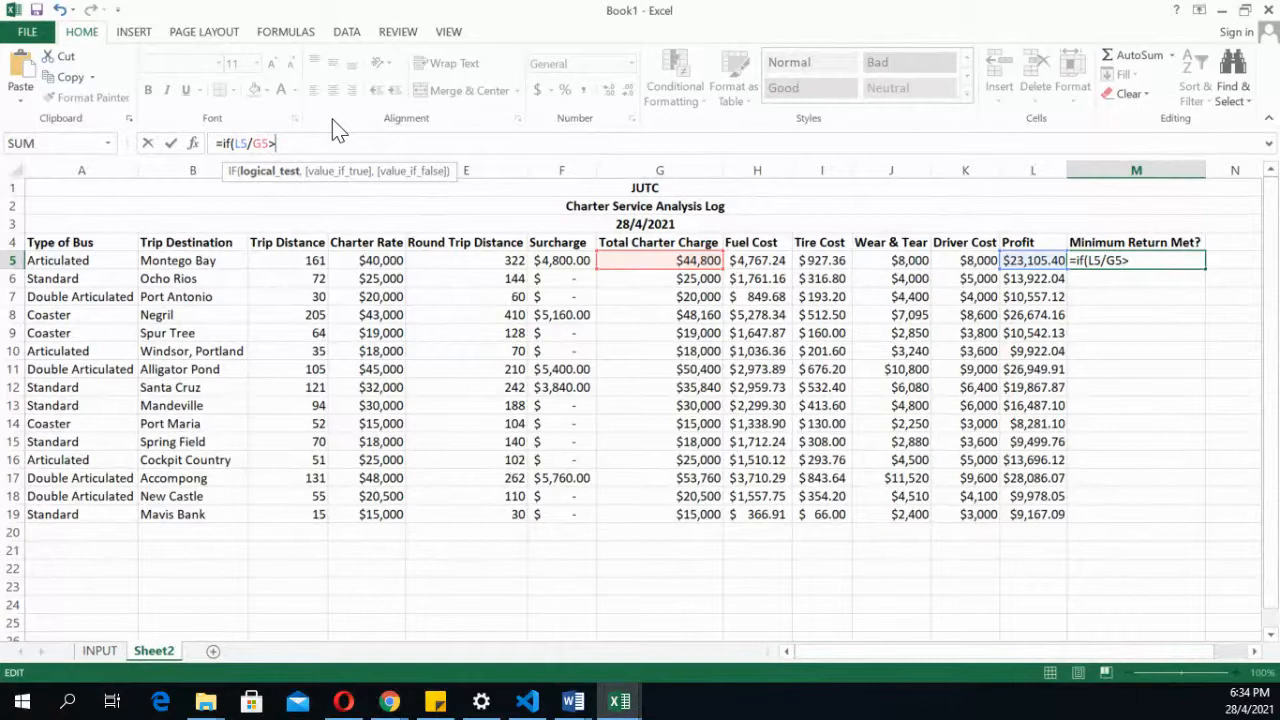
pyautogui.write('>=')
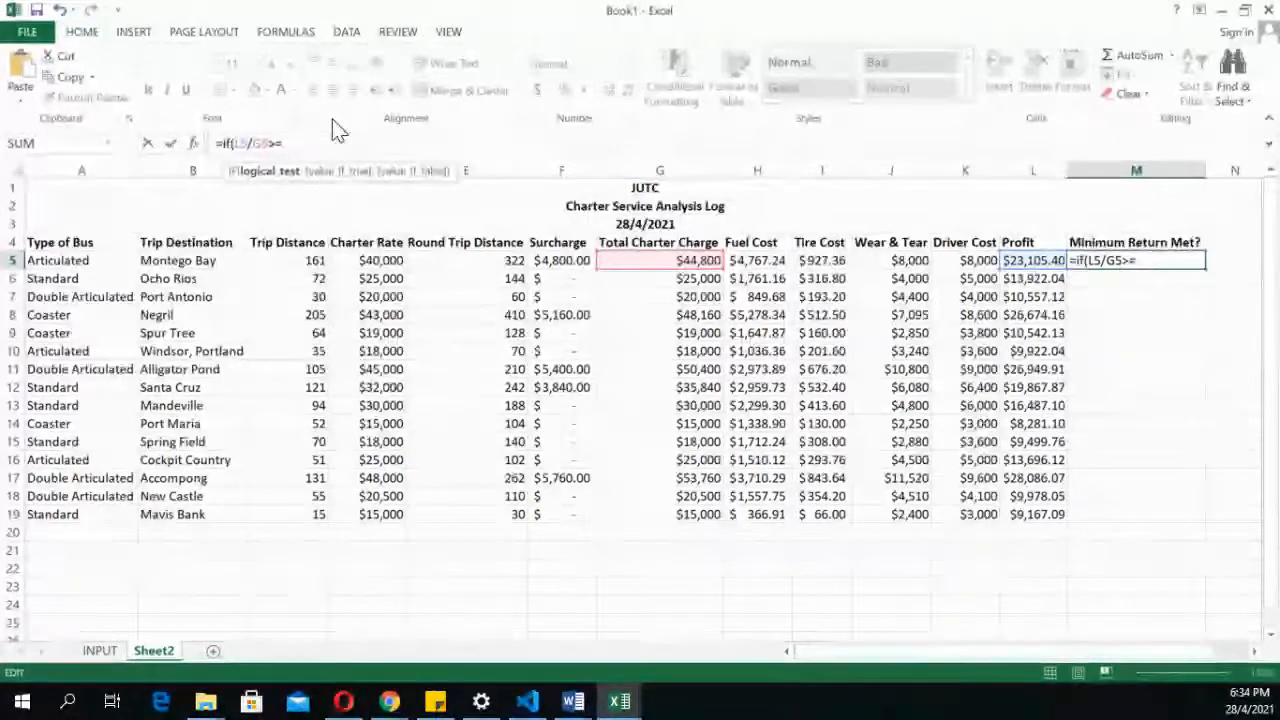
pyautogui.write('min')
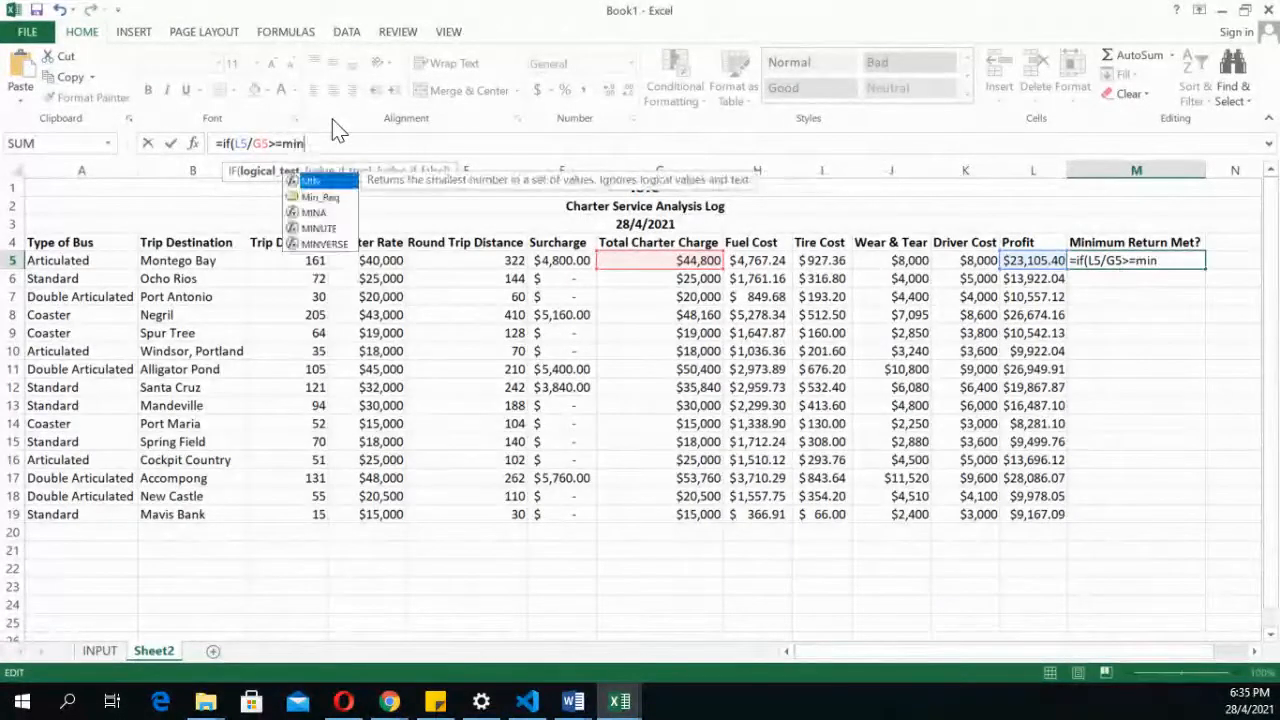
pyautogui.press('Tab')
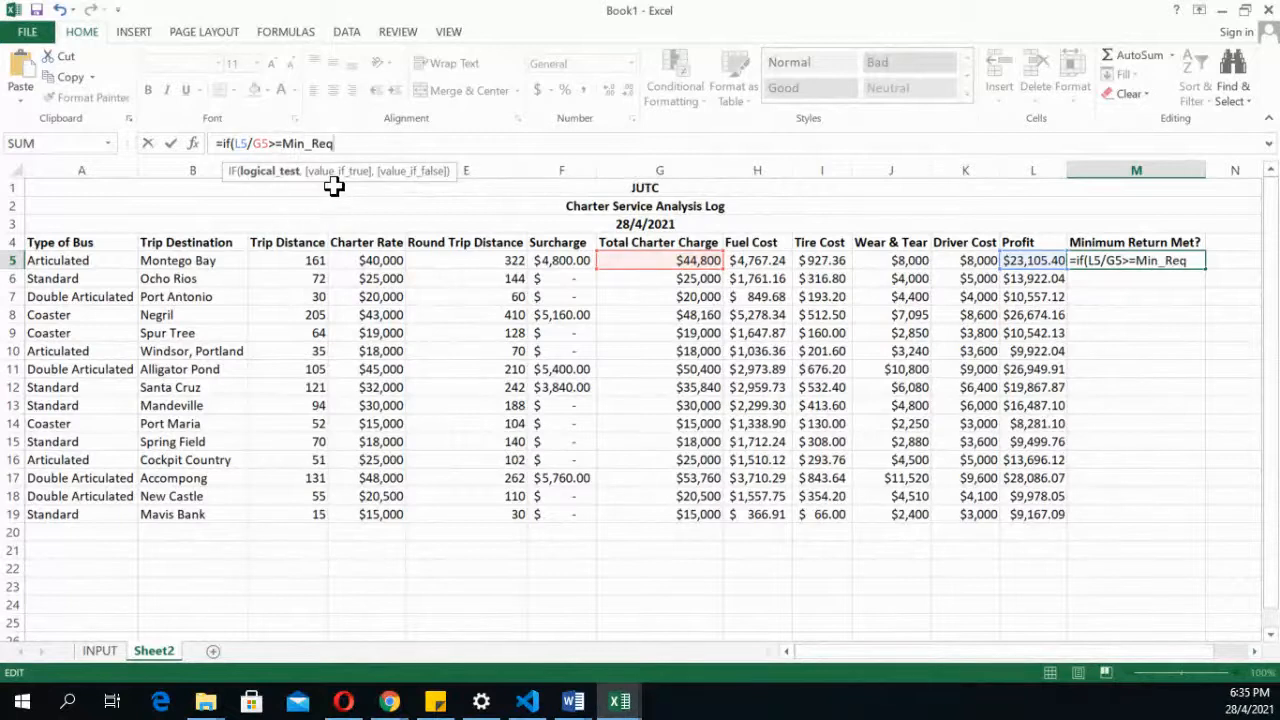
pyautogui.write(',')
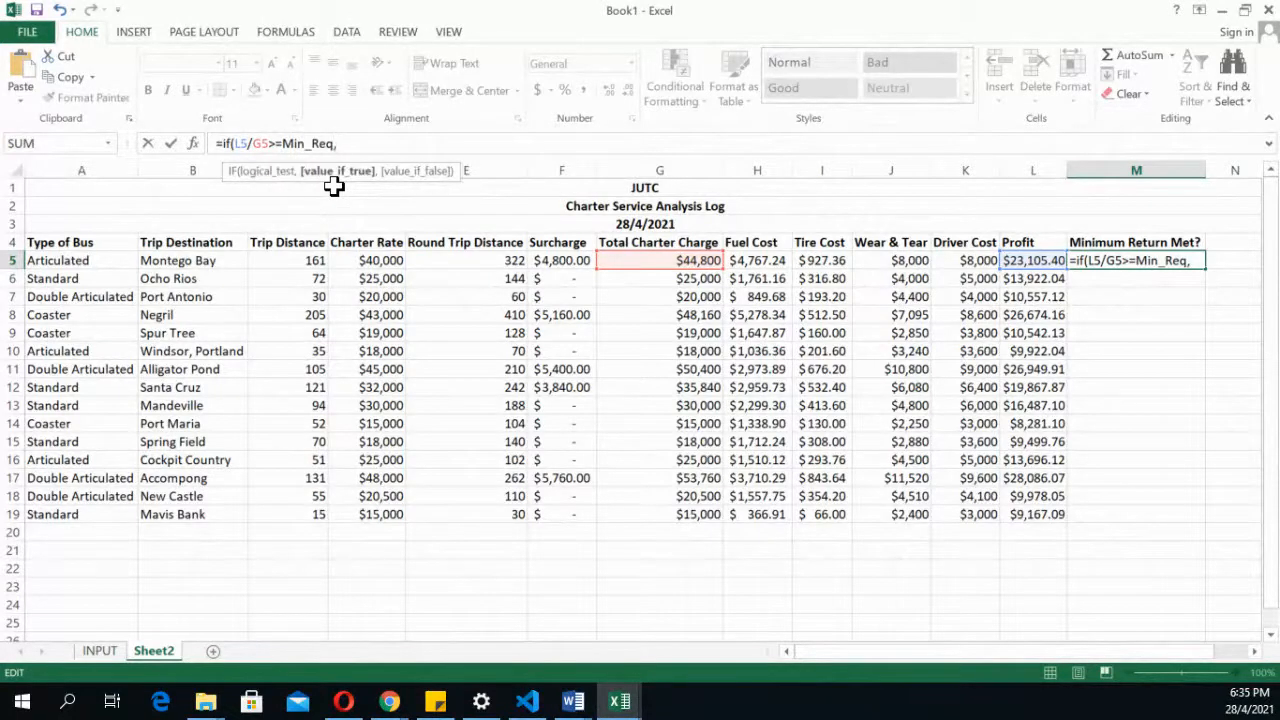
pyautogui.write('"Yes"')
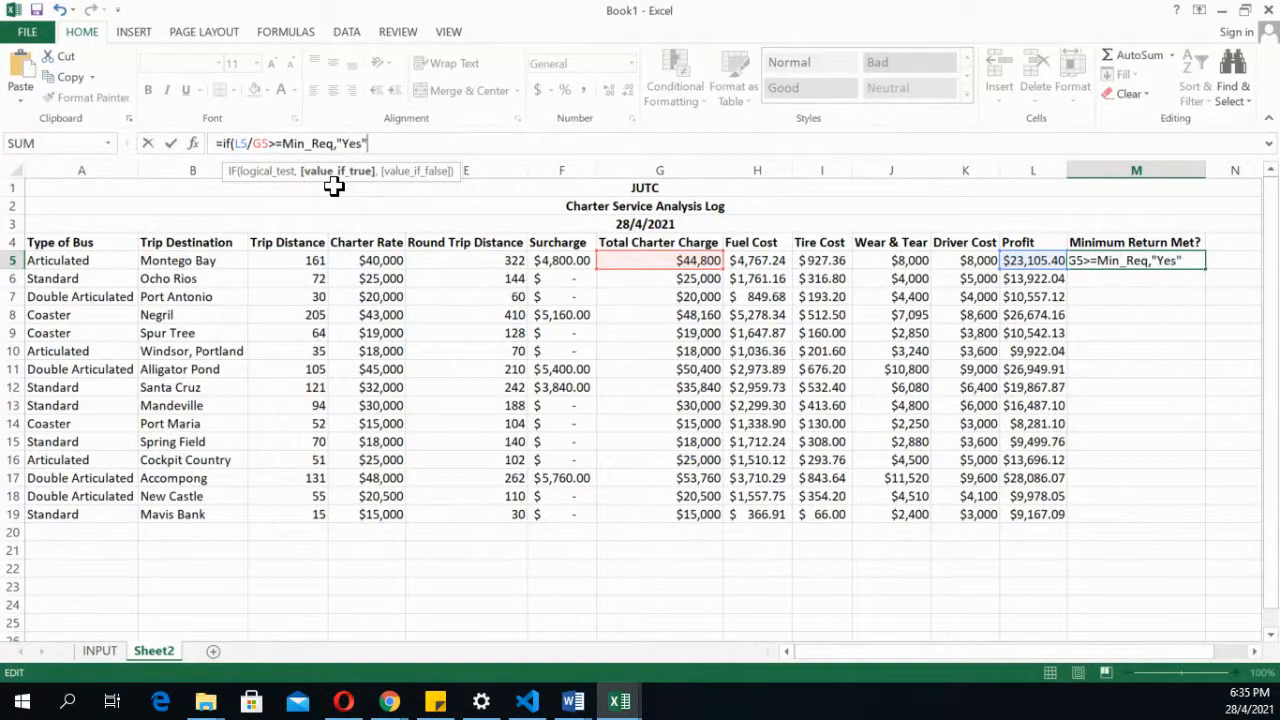
pyautogui.write(',')
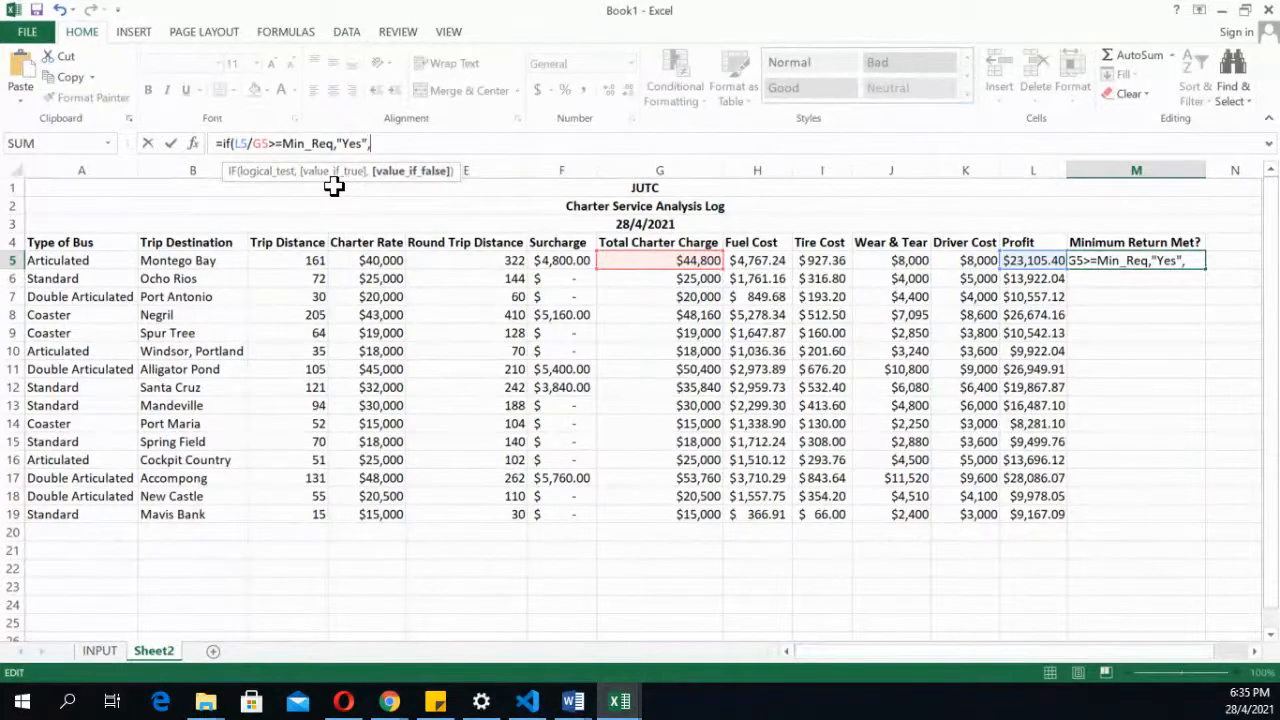
pyautogui.write('"No"')
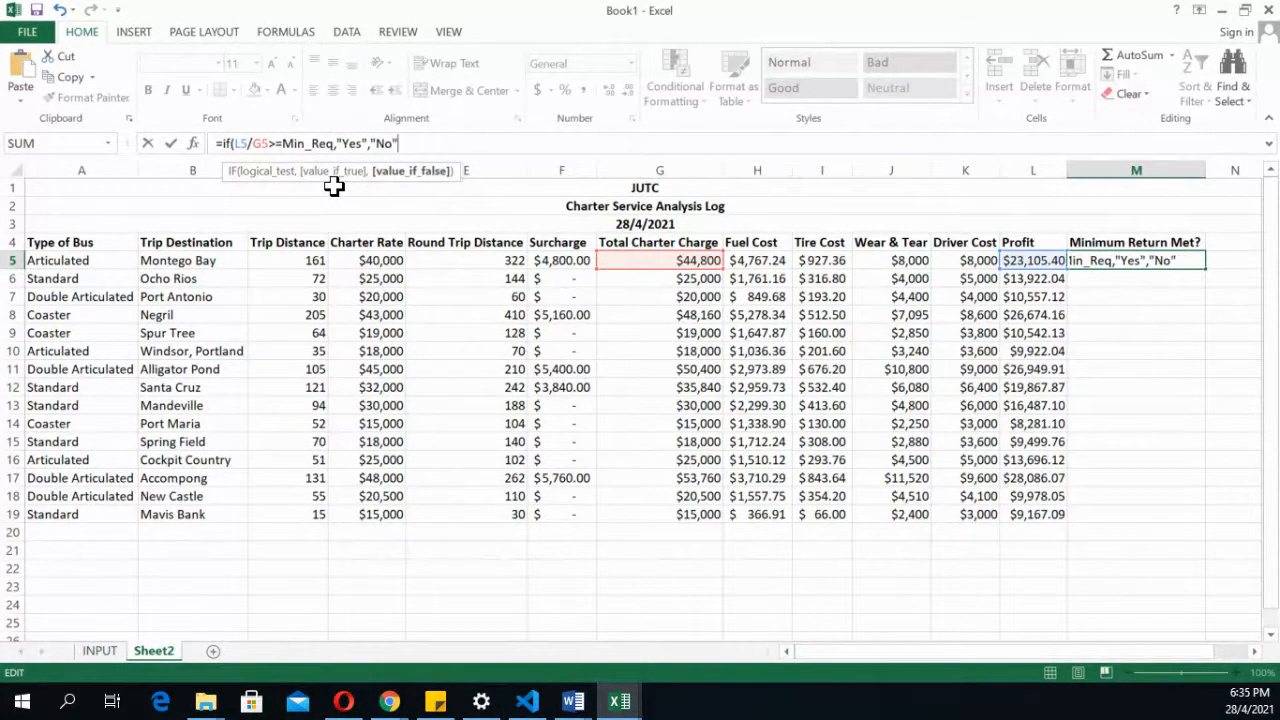
pyautogui.write(')')
pyautogui.press('Return')
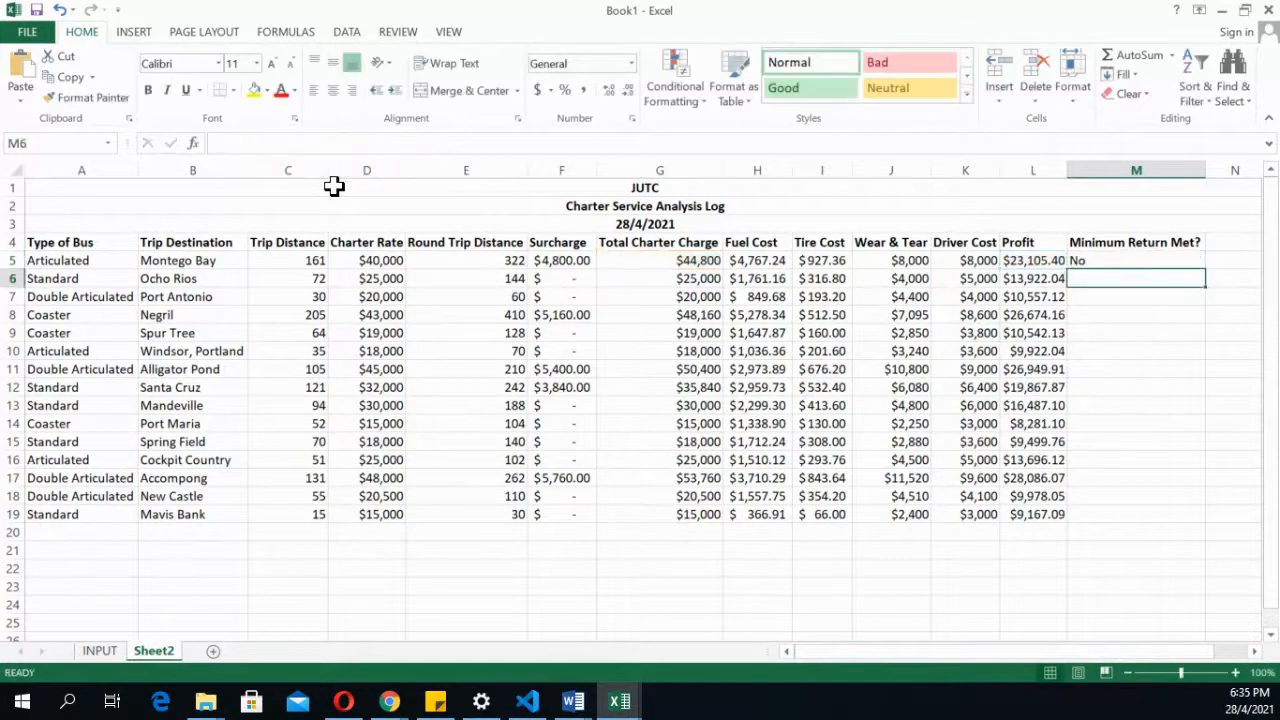
# Fill the Minimum Return Met? formula from M5 down through M19
pyautogui.click(1130, 256)
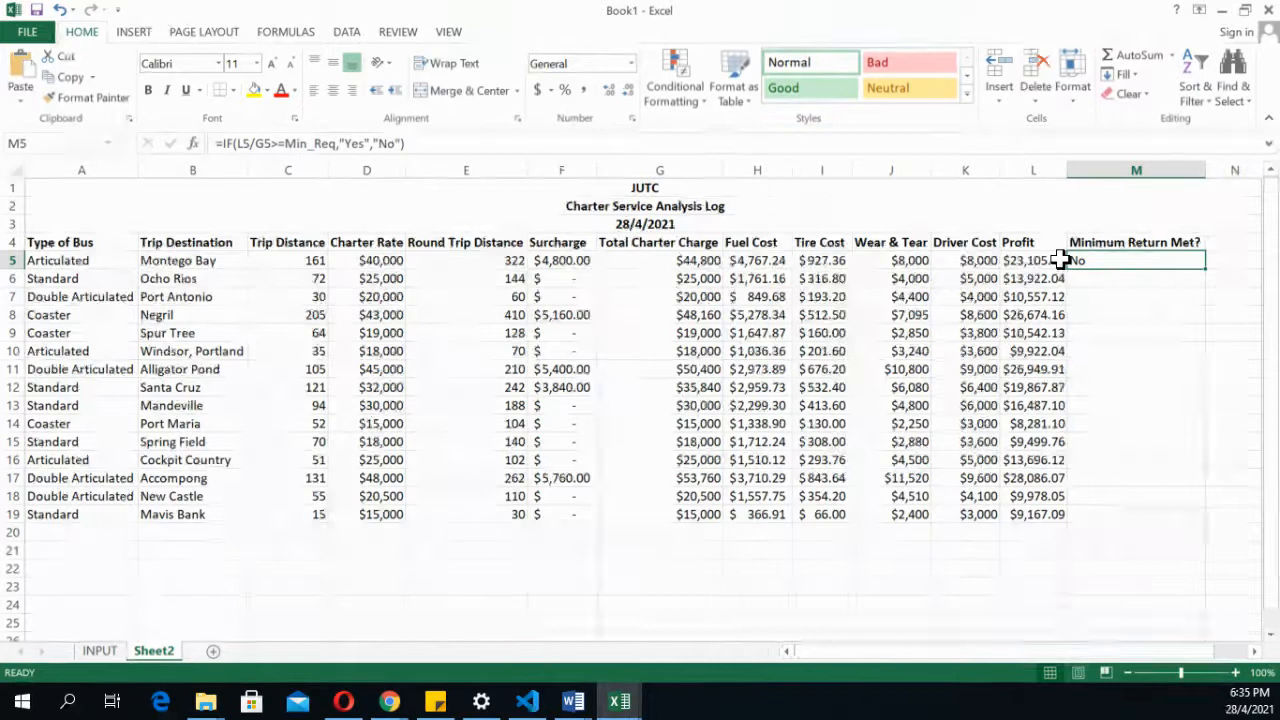
pyautogui.doubleClick(1205, 267)
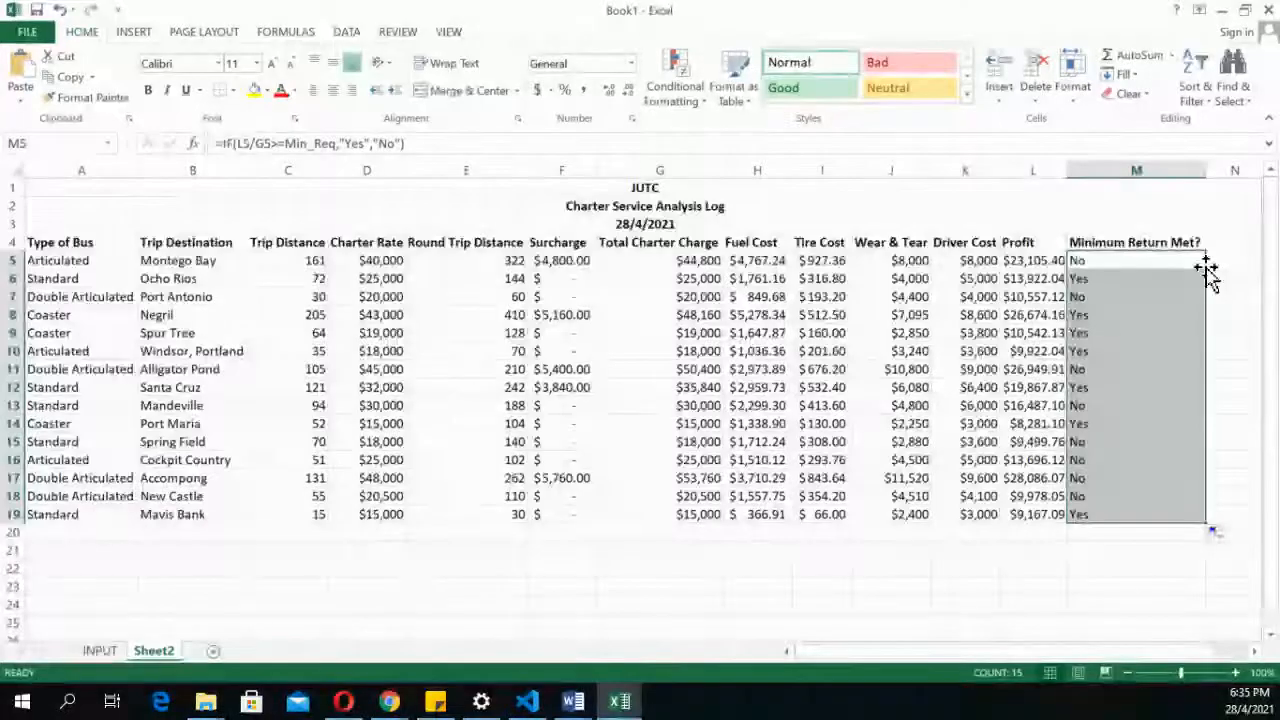
pyautogui.click(1138, 282)
pyautogui.click(1112, 260)
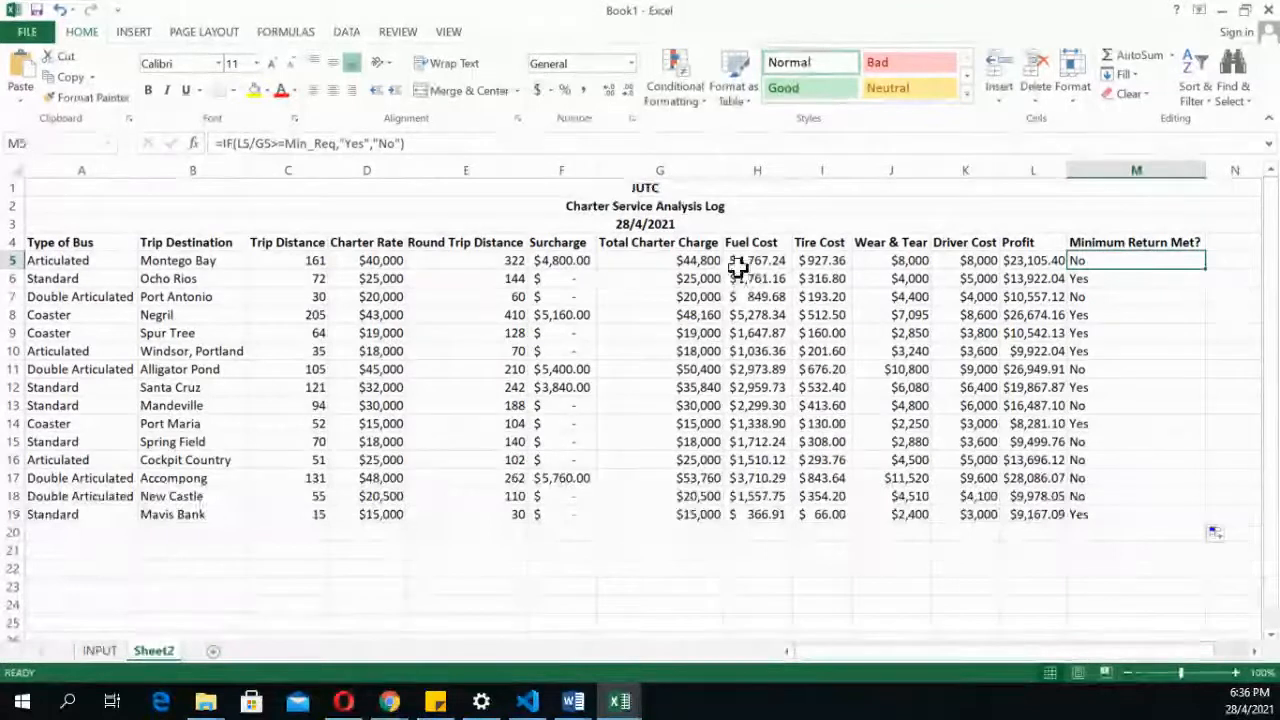
pyautogui.moveTo(559, 239); pyautogui.dragTo(737, 512)
pyautogui.click(736, 516)
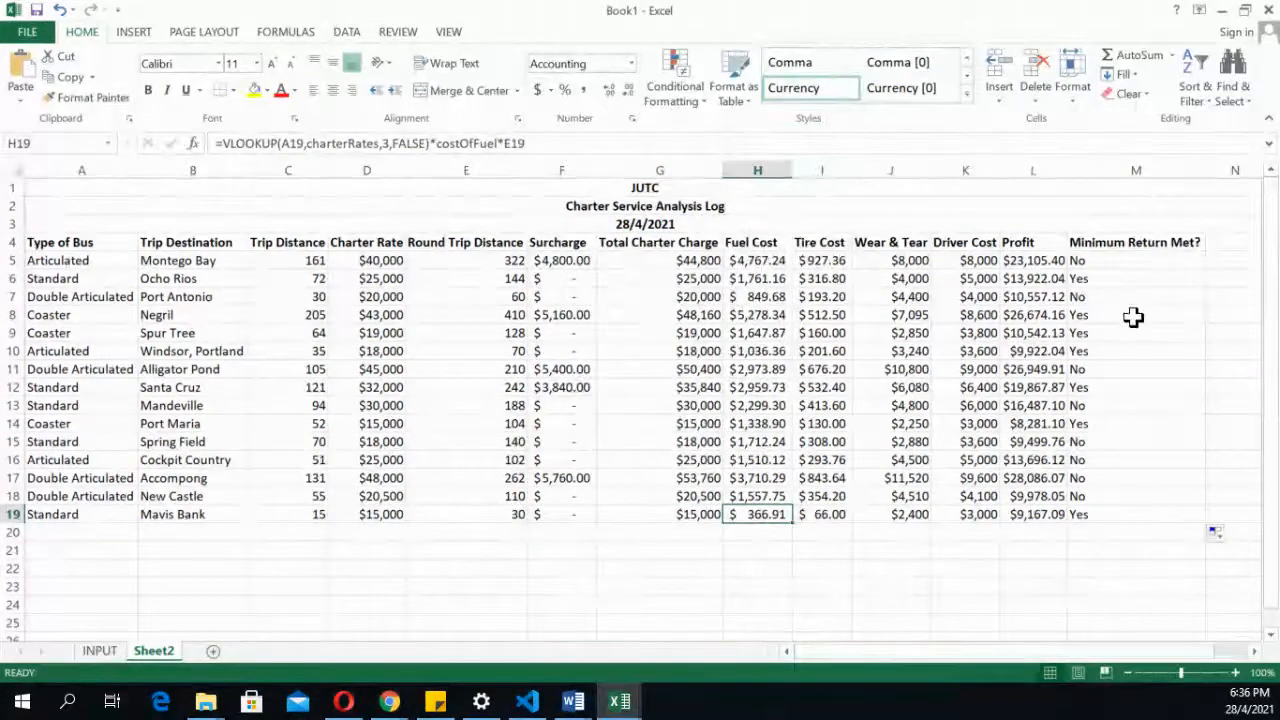
# Replace the IF formula in M5 with =L5/G5 to check the plain return ratio
pyautogui.click(1113, 262)
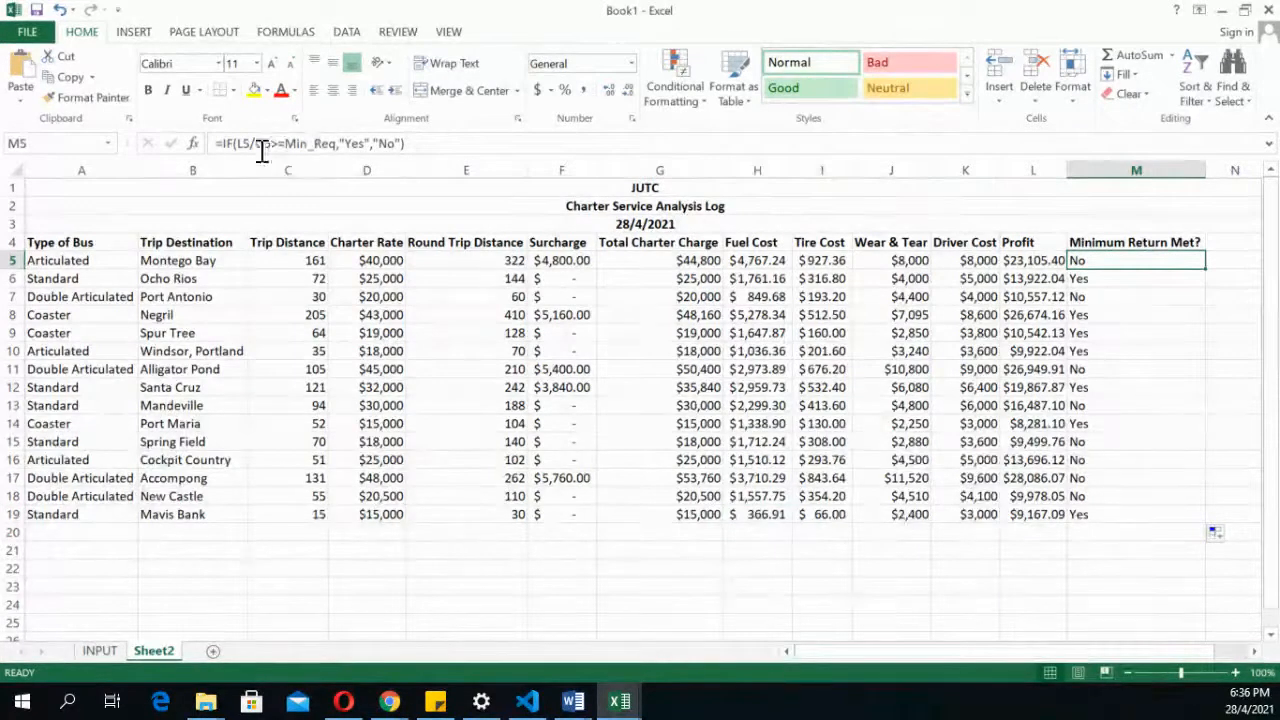
pyautogui.moveTo(214, 143); pyautogui.dragTo(528, 241)
pyautogui.hotkey('ctrl', 'x')
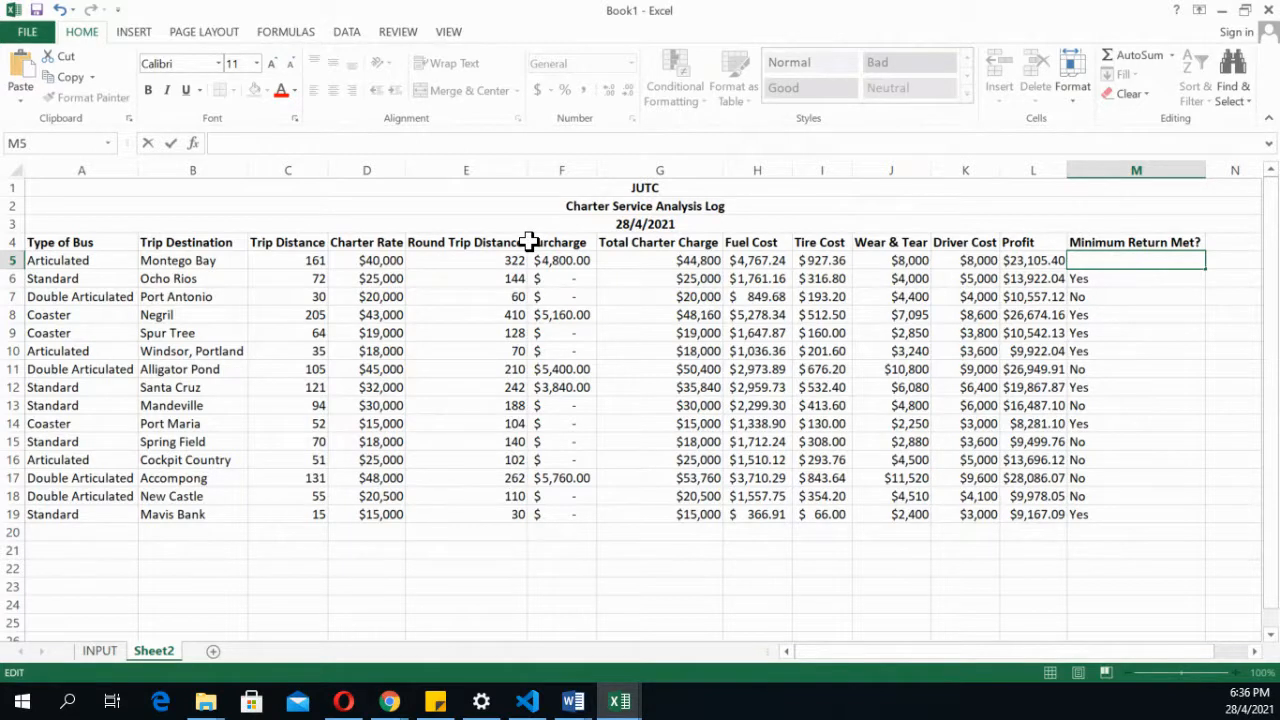
pyautogui.write('=')
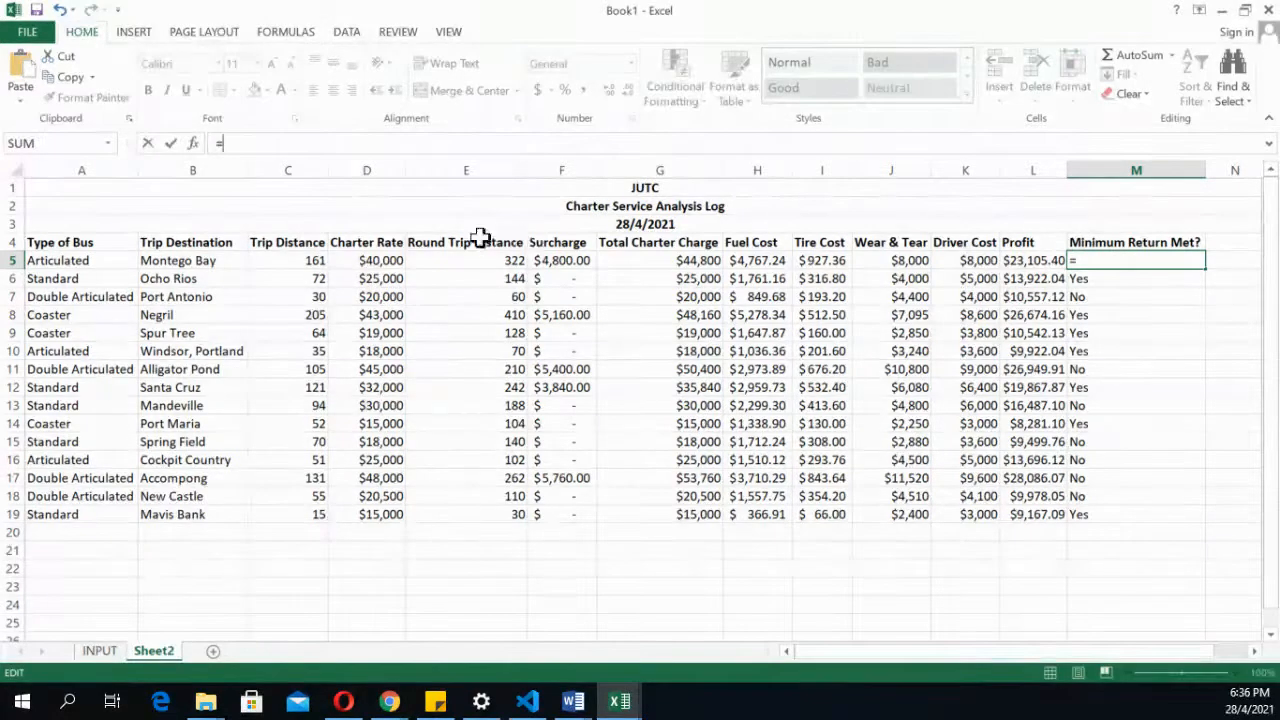
pyautogui.click(1043, 259)
pyautogui.write('/')
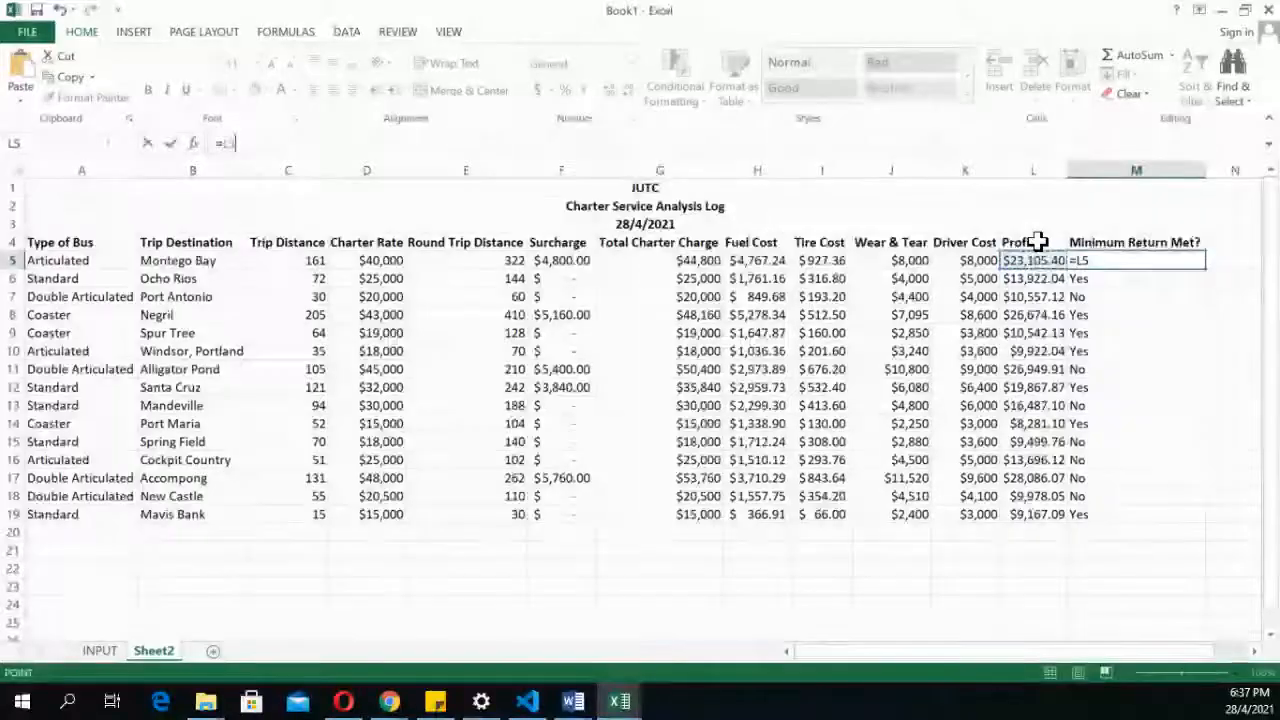
pyautogui.click(697, 260)
pyautogui.press('Return')
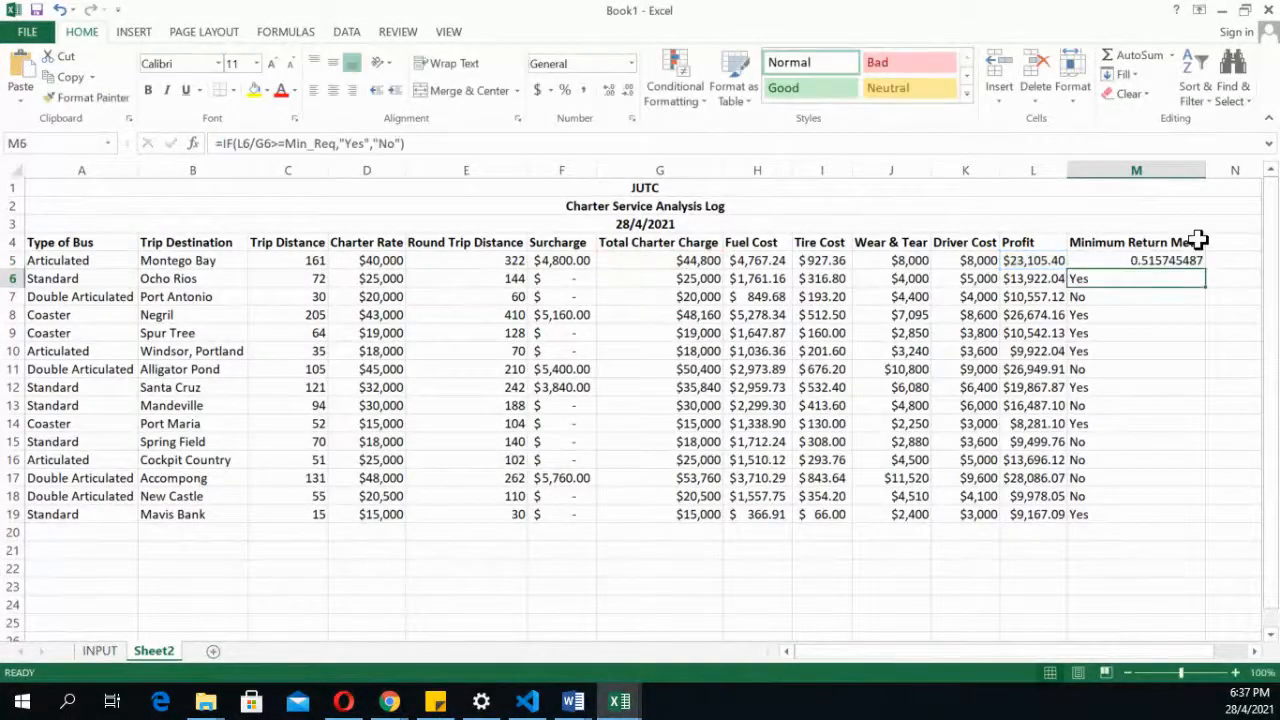
pyautogui.click(1172, 260)
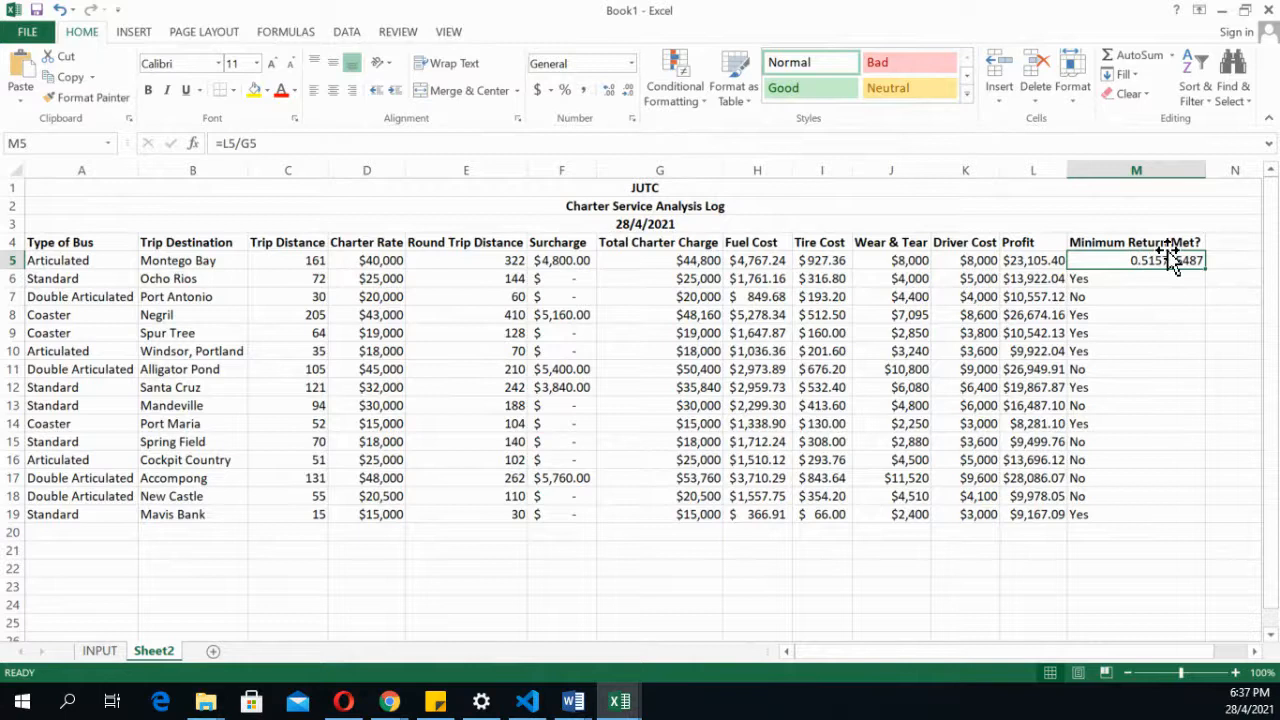
# Restore the IF formula in M5 by filling it up from M6
pyautogui.click(1125, 275)
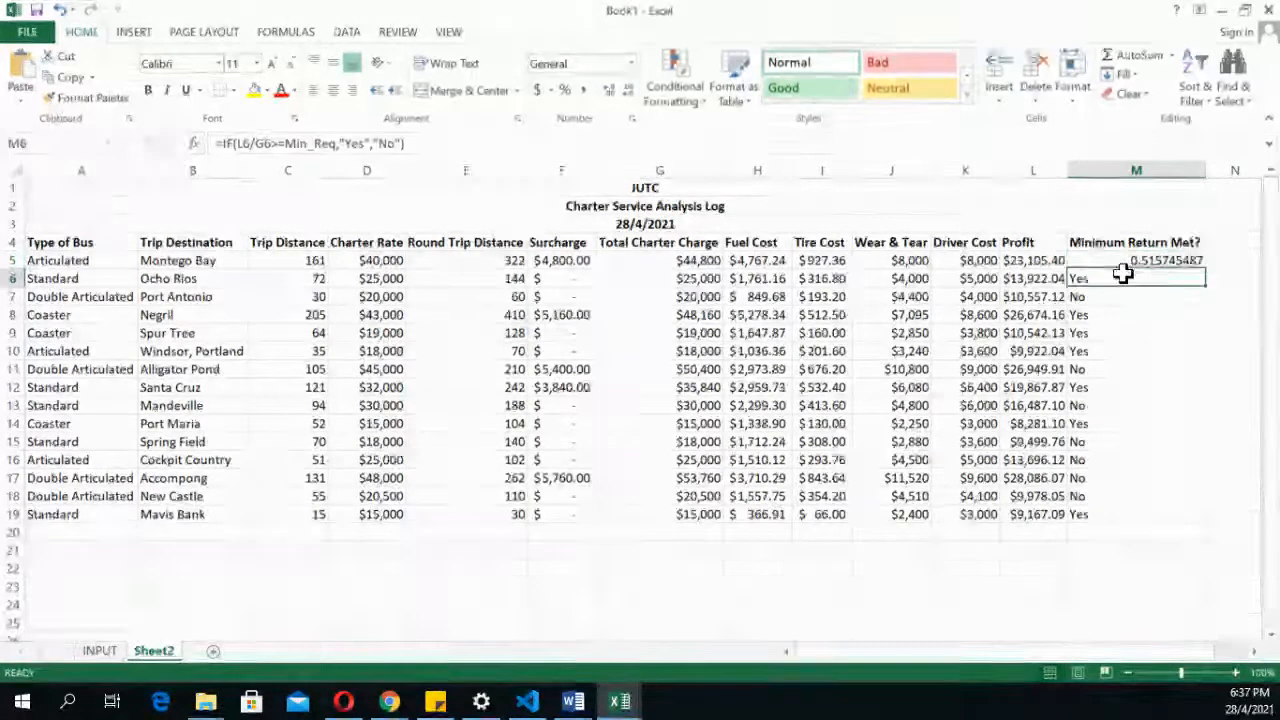
pyautogui.moveTo(1206, 285); pyautogui.dragTo(1203, 258)
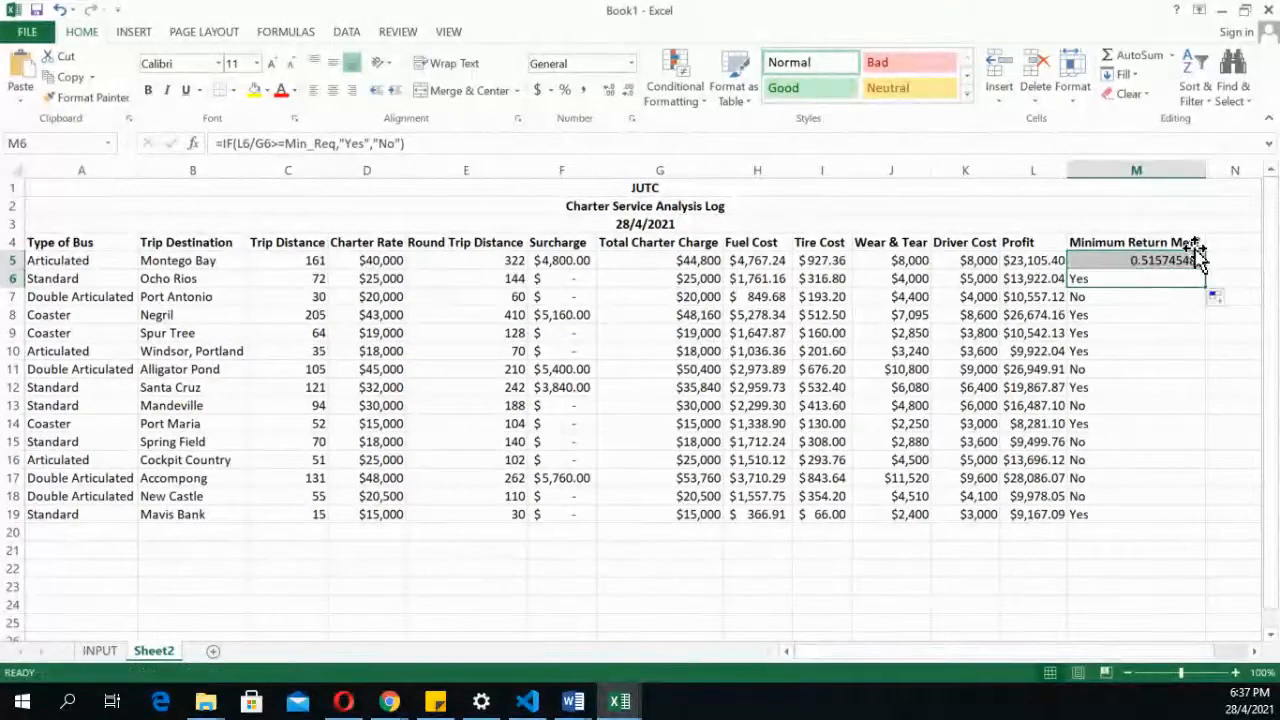
pyautogui.click(1134, 334)
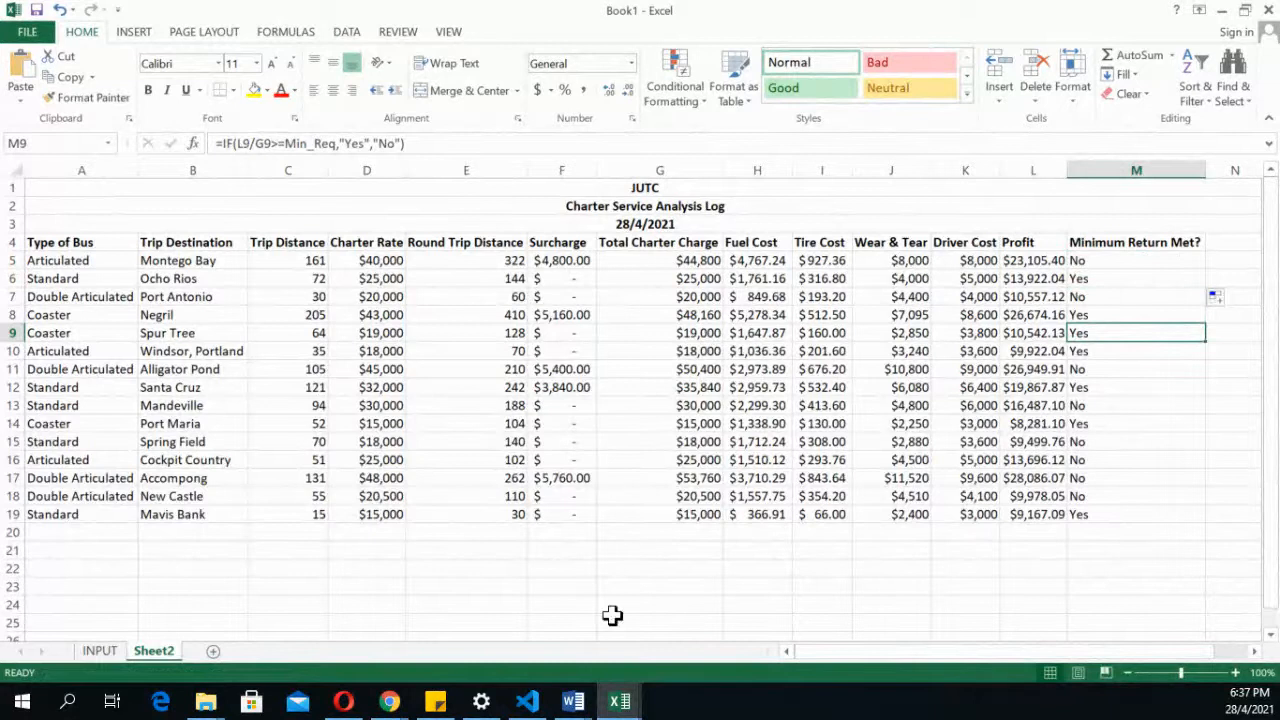
# Switch to the MS21C_Final_SEM2_2007-08 (1) exam document in Word and read on past the expense formulas
pyautogui.click(573, 701)
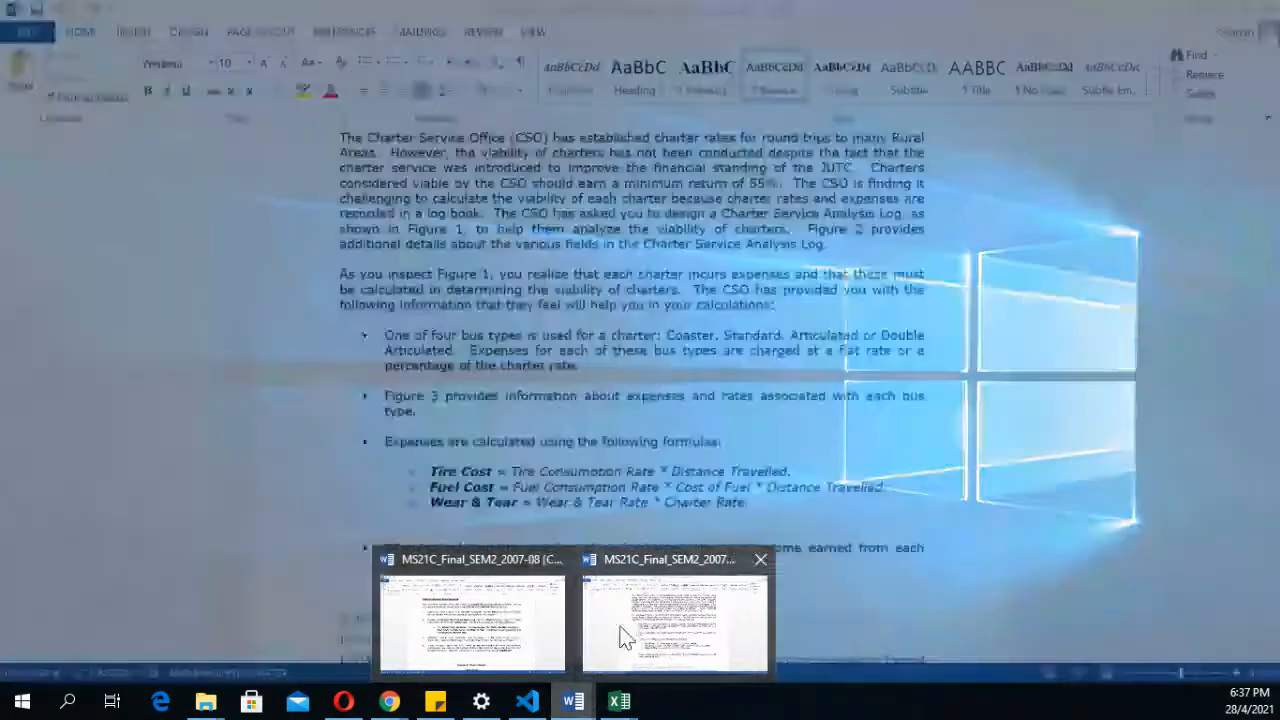
pyautogui.click(620, 637)
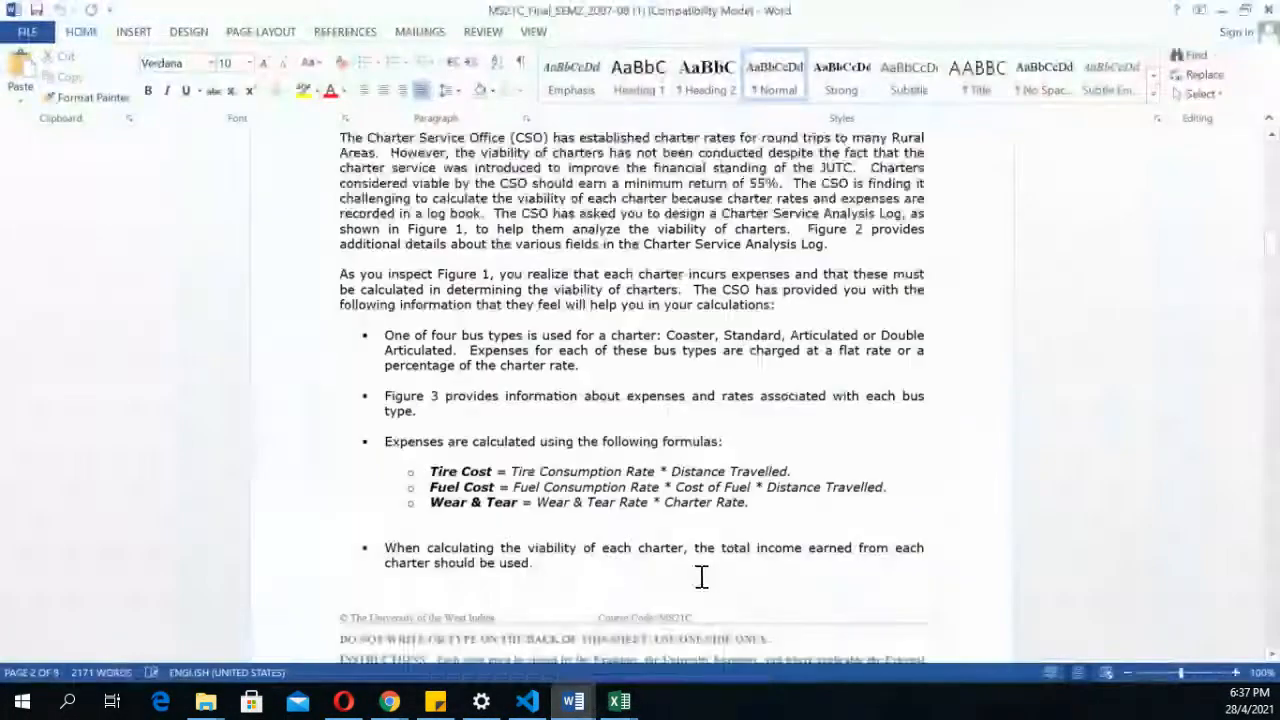
pyautogui.scroll(-2, 699, 578)
pyautogui.scroll(-1, 699, 578)
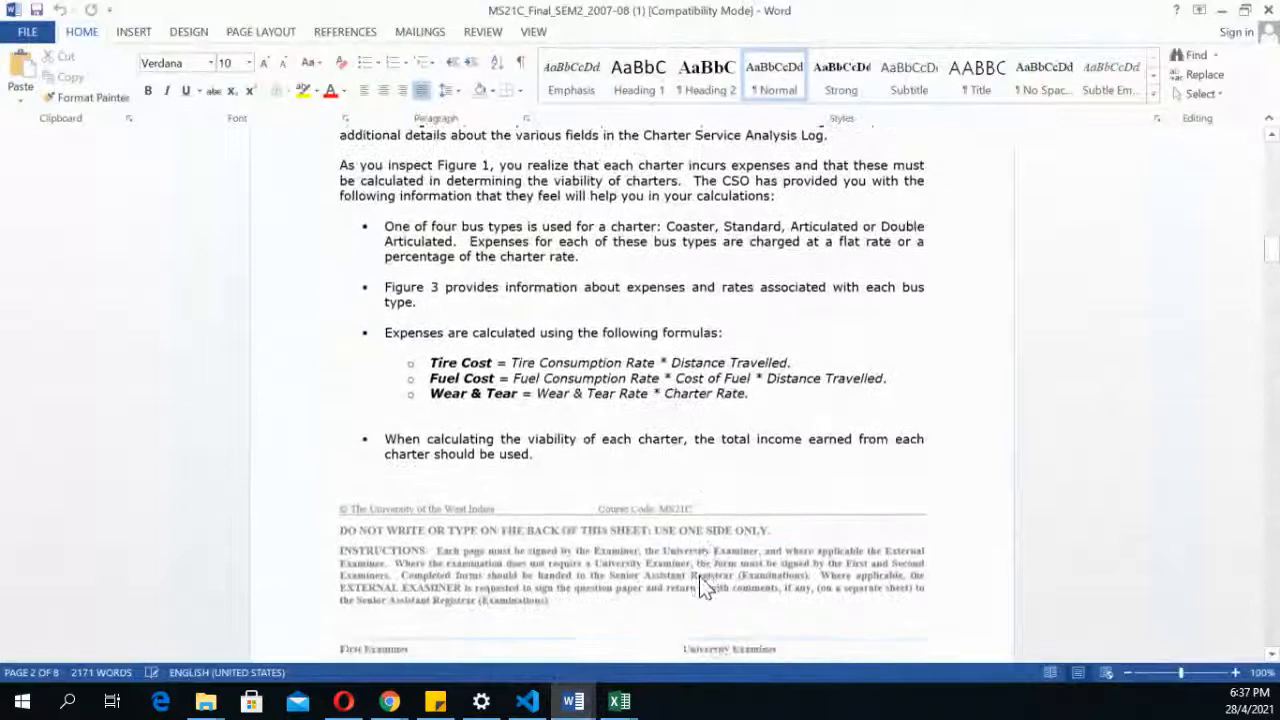
# Read through the exam paper to the Implementation Requirements and highlight item 3 on the total, minimum and maximum calculations
pyautogui.scroll(2, 700, 588)
pyautogui.scroll(-20, 700, 588)
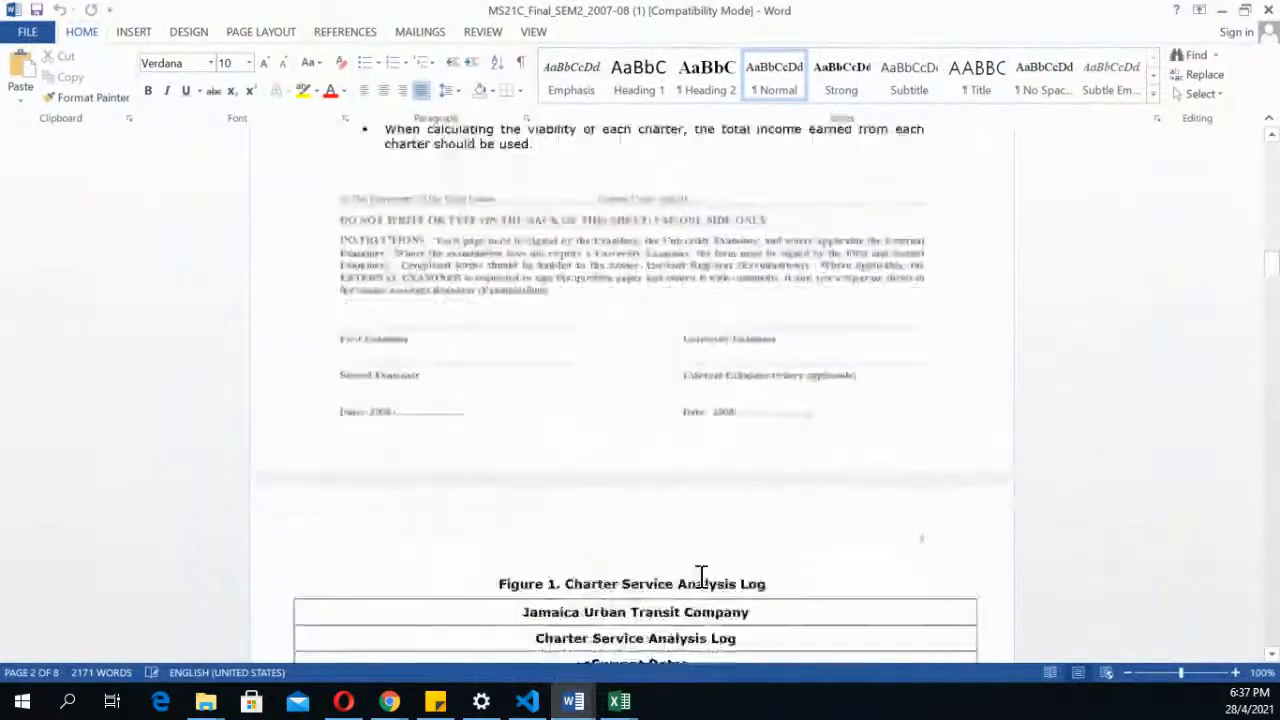
pyautogui.scroll(-20, 706, 588)
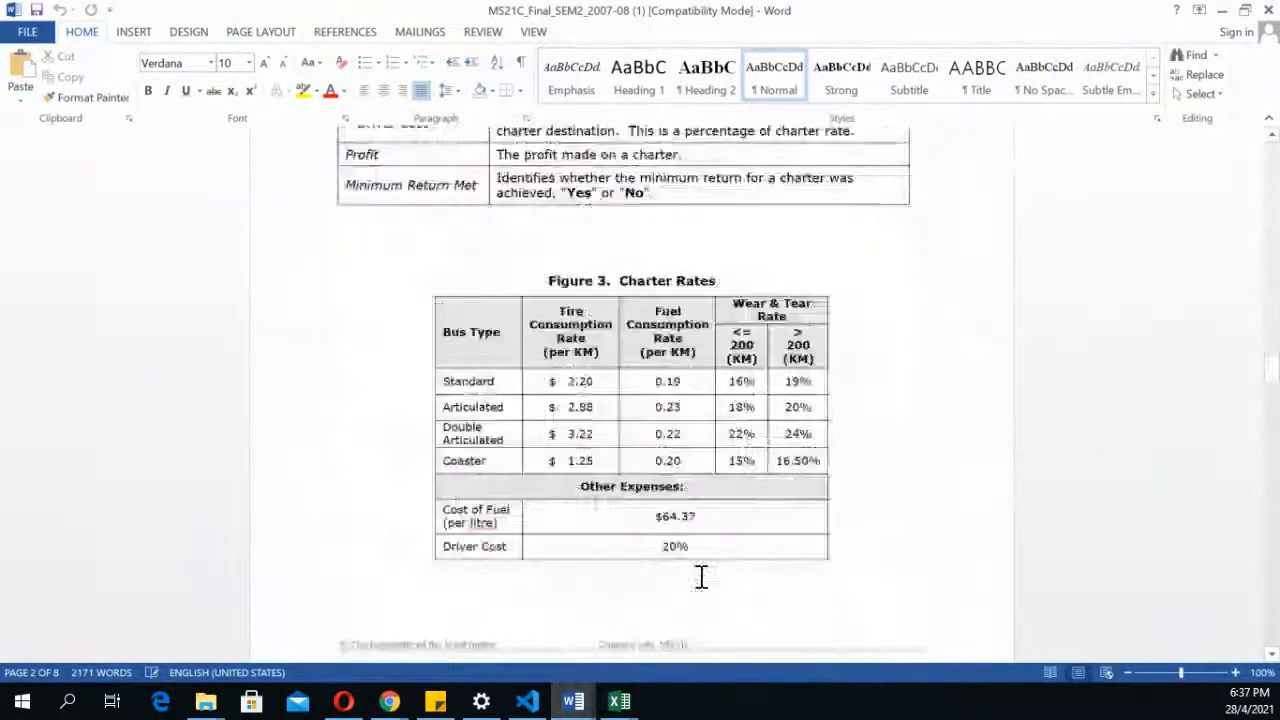
pyautogui.scroll(3, 699, 578)
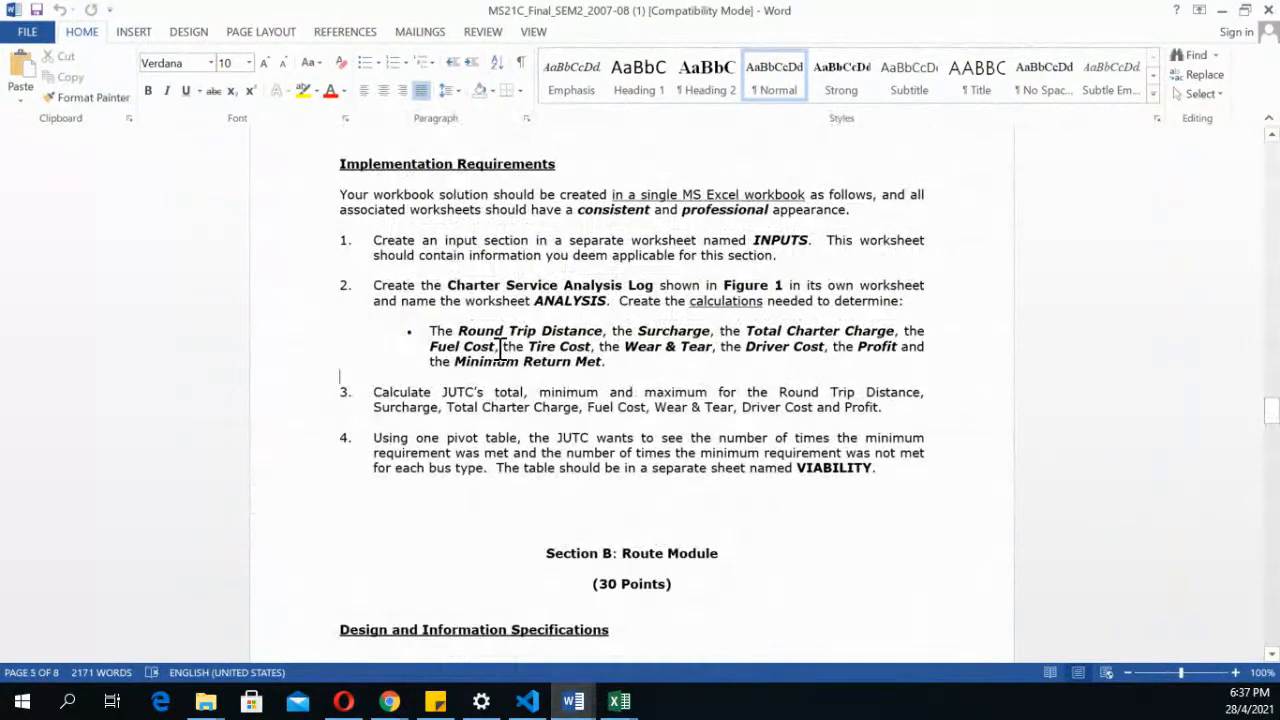
pyautogui.moveTo(369, 391); pyautogui.dragTo(877, 412)
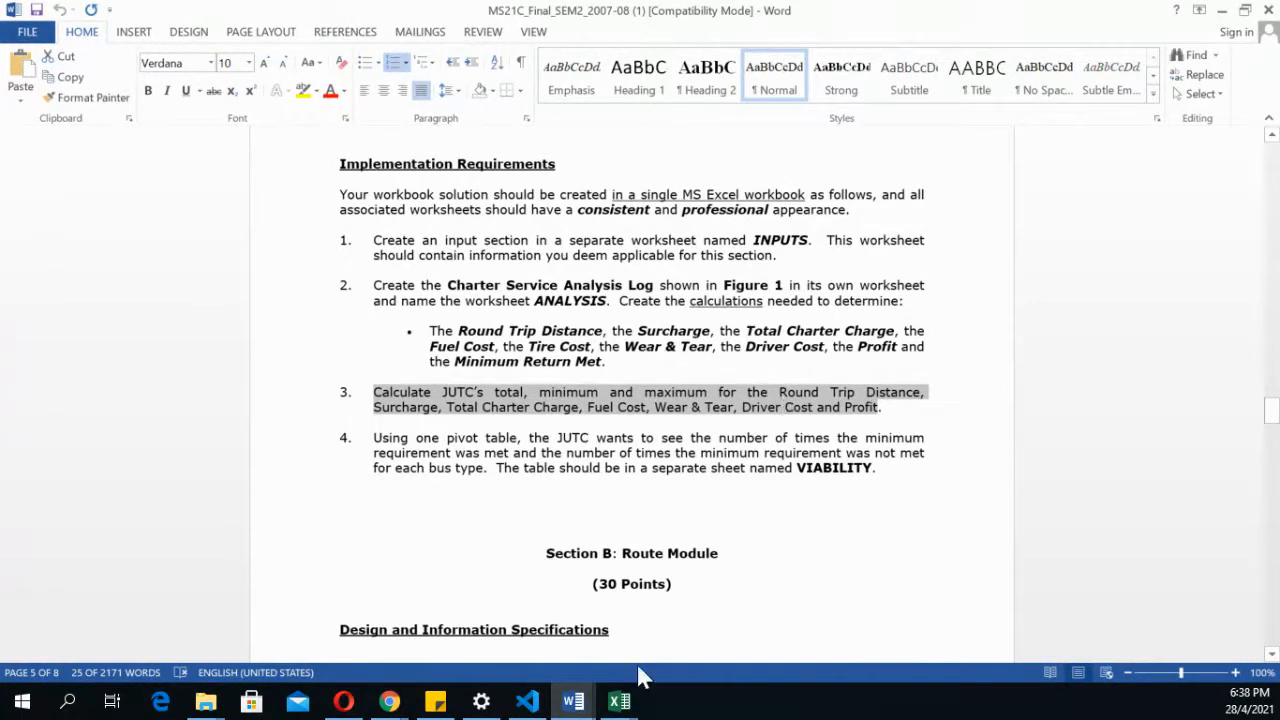
# Switch to the Book1 workbook in Excel, examine each part of the Minimum Return Met? formula in M5, and return to the Word document
pyautogui.click(620, 700)
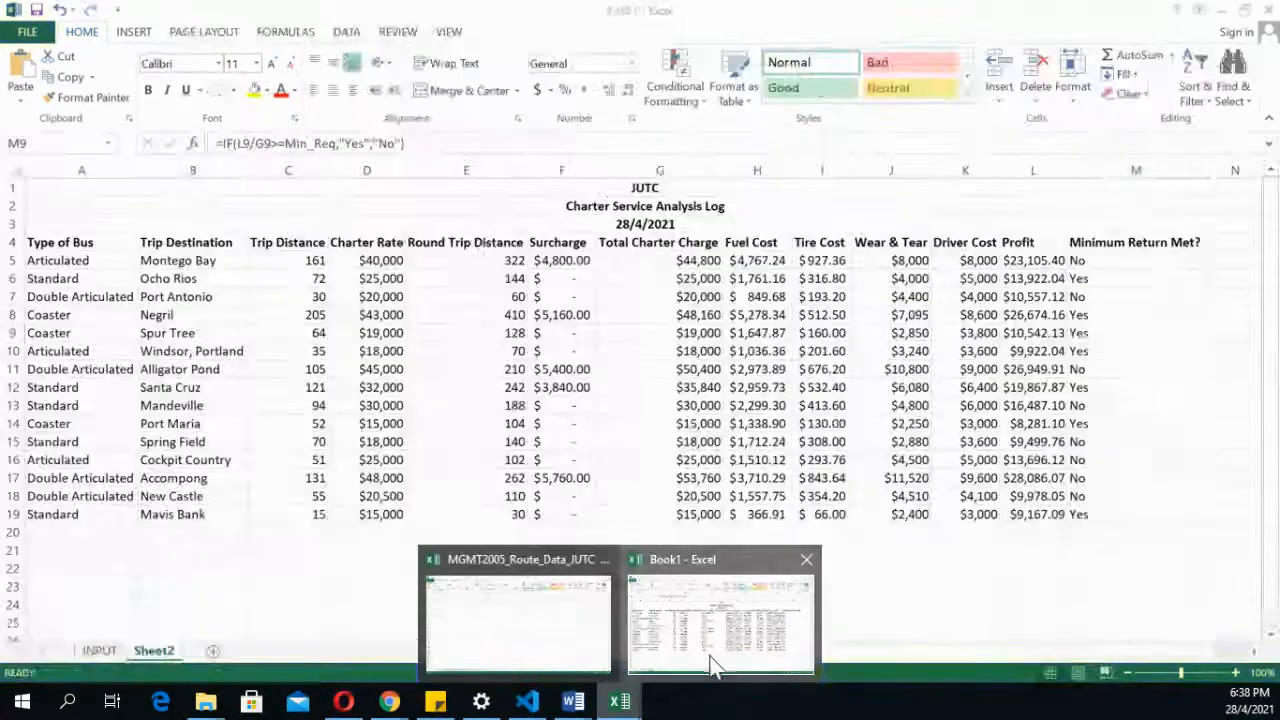
pyautogui.click(714, 663)
pyautogui.click(1087, 261)
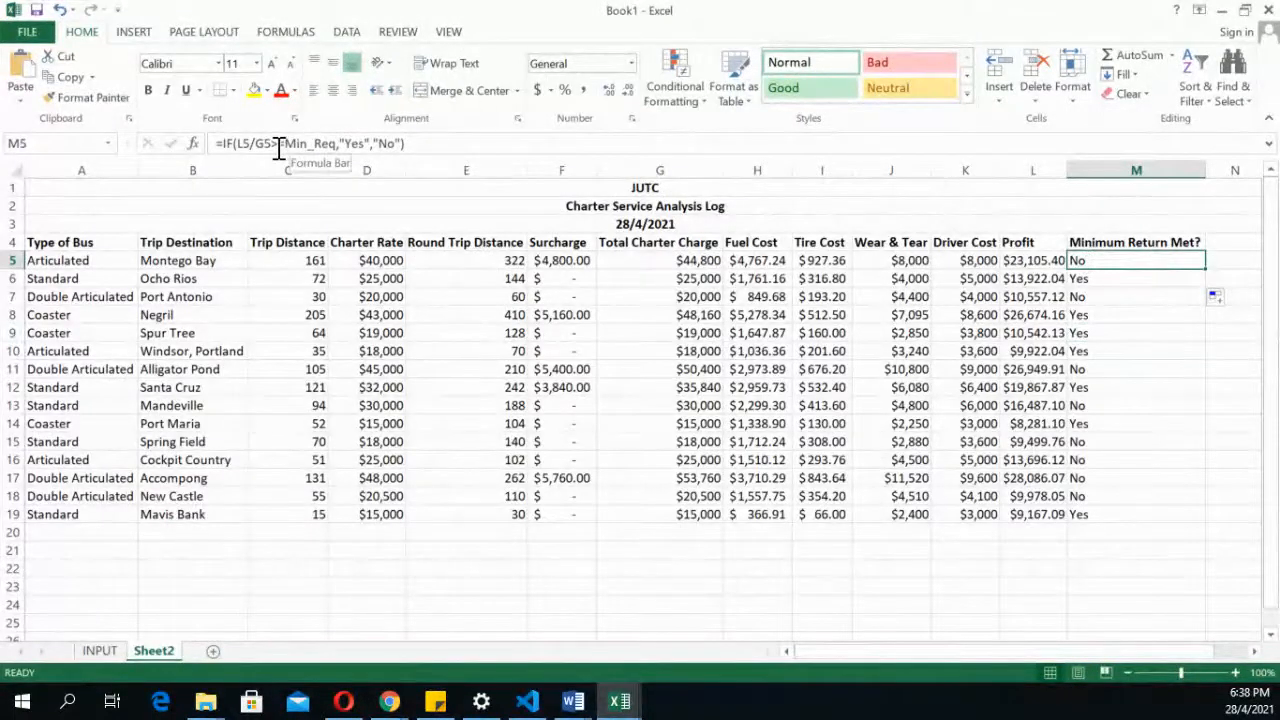
pyautogui.moveTo(270, 145); pyautogui.dragTo(286, 145)
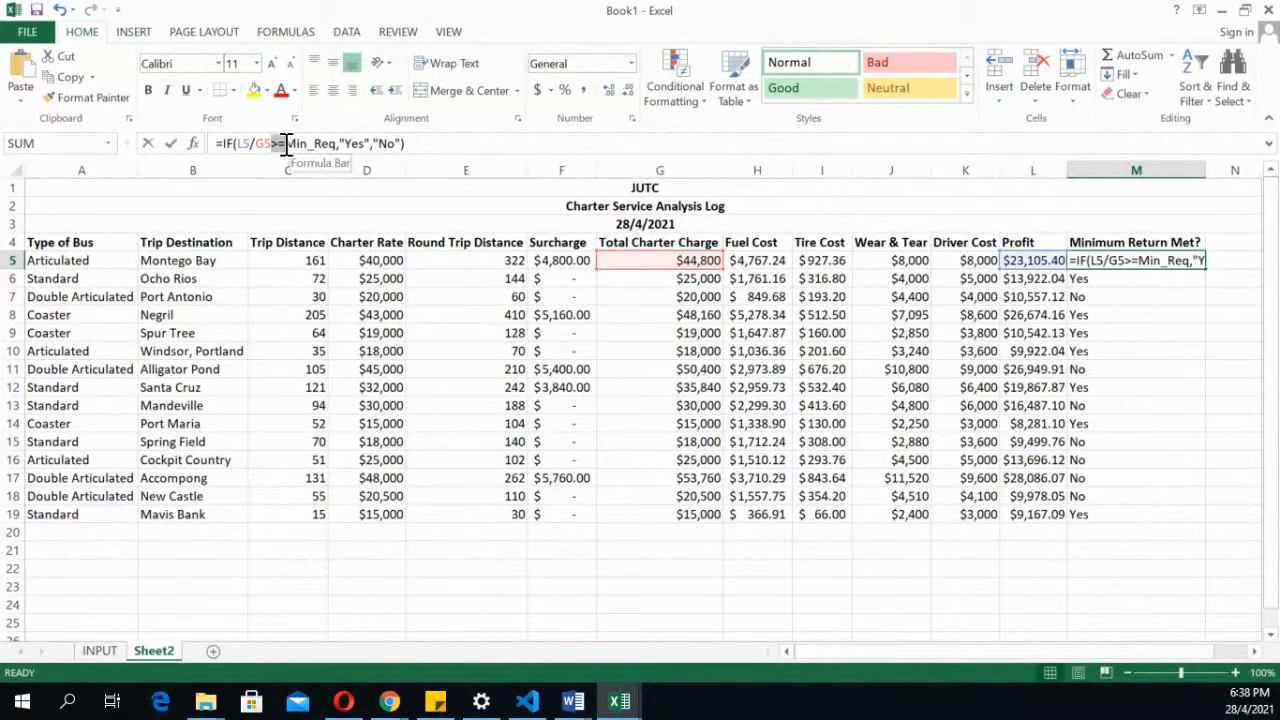
pyautogui.hotkey('shift', 'Home')
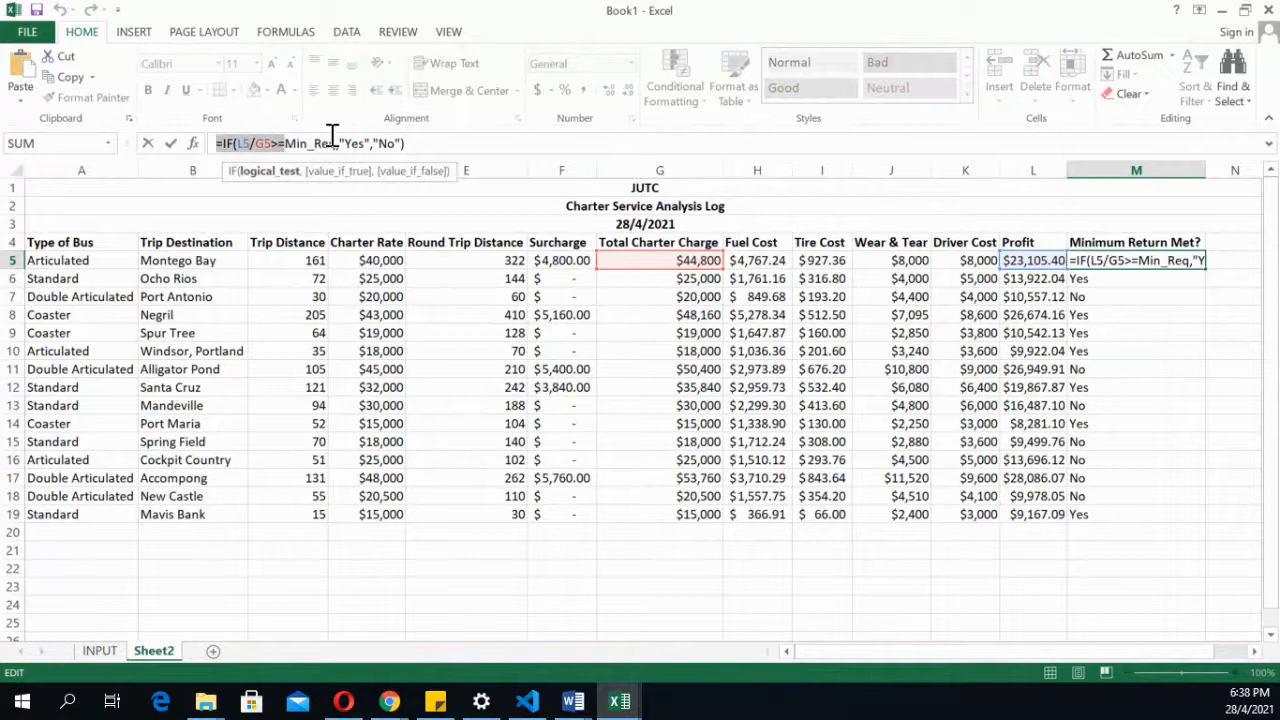
pyautogui.doubleClick(328, 143)
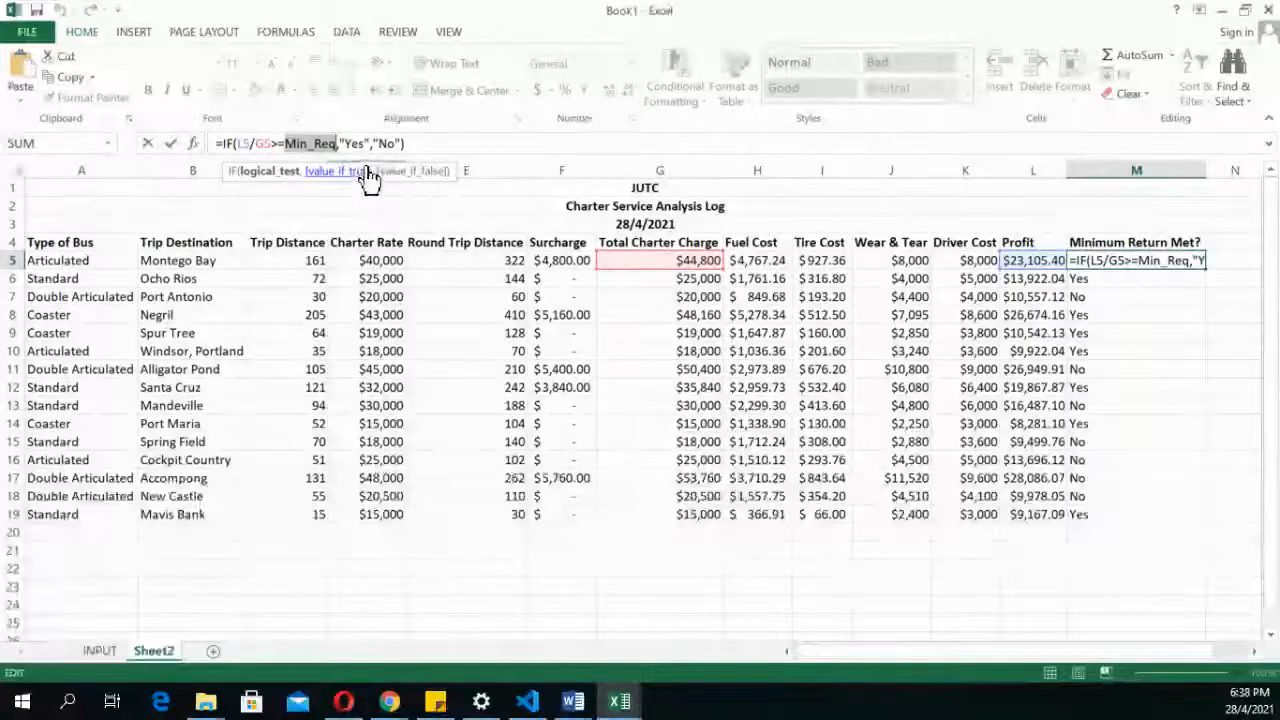
pyautogui.click(338, 143)
pyautogui.doubleClick(336, 143)
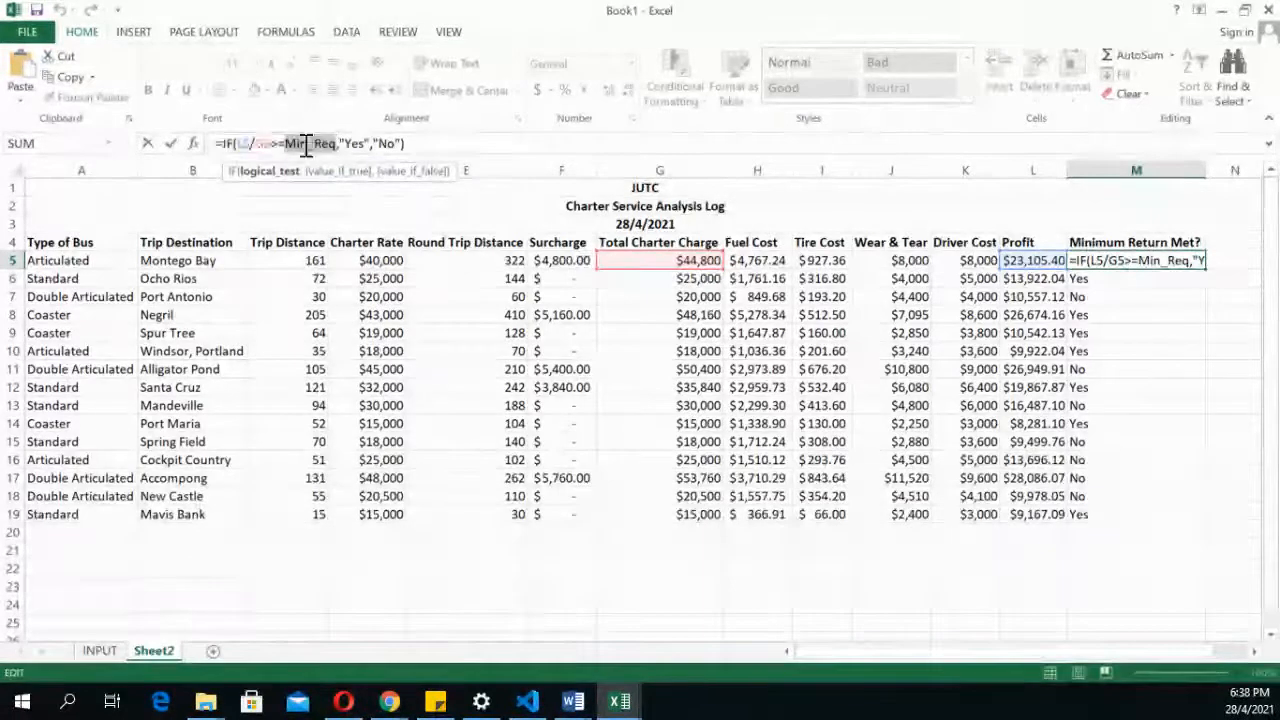
pyautogui.click(338, 143)
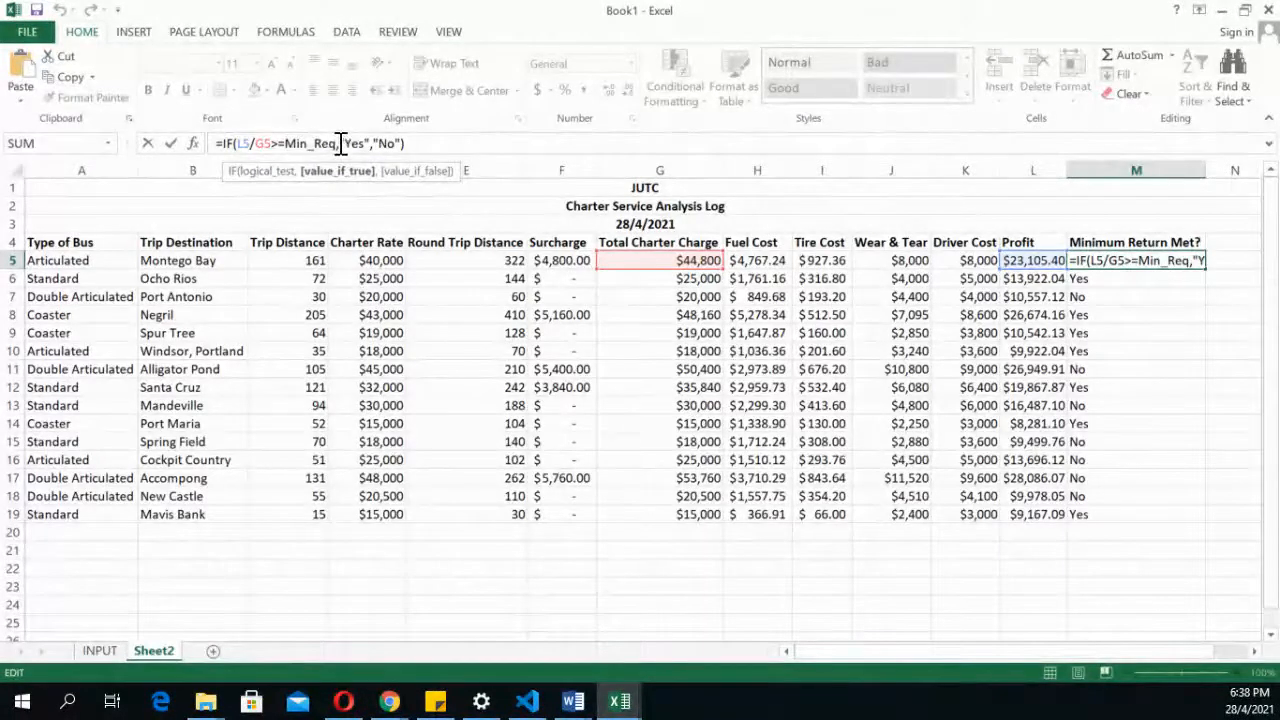
pyautogui.moveTo(340, 143); pyautogui.dragTo(399, 143)
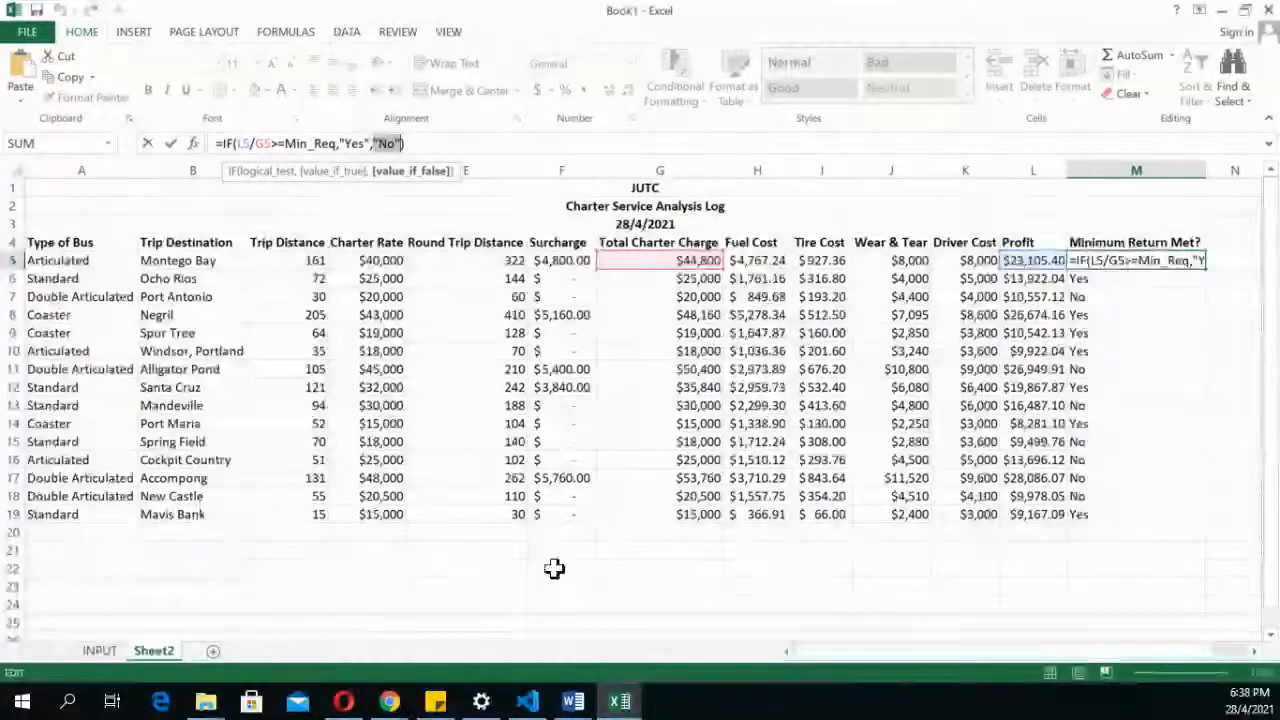
pyautogui.moveTo(573, 703)
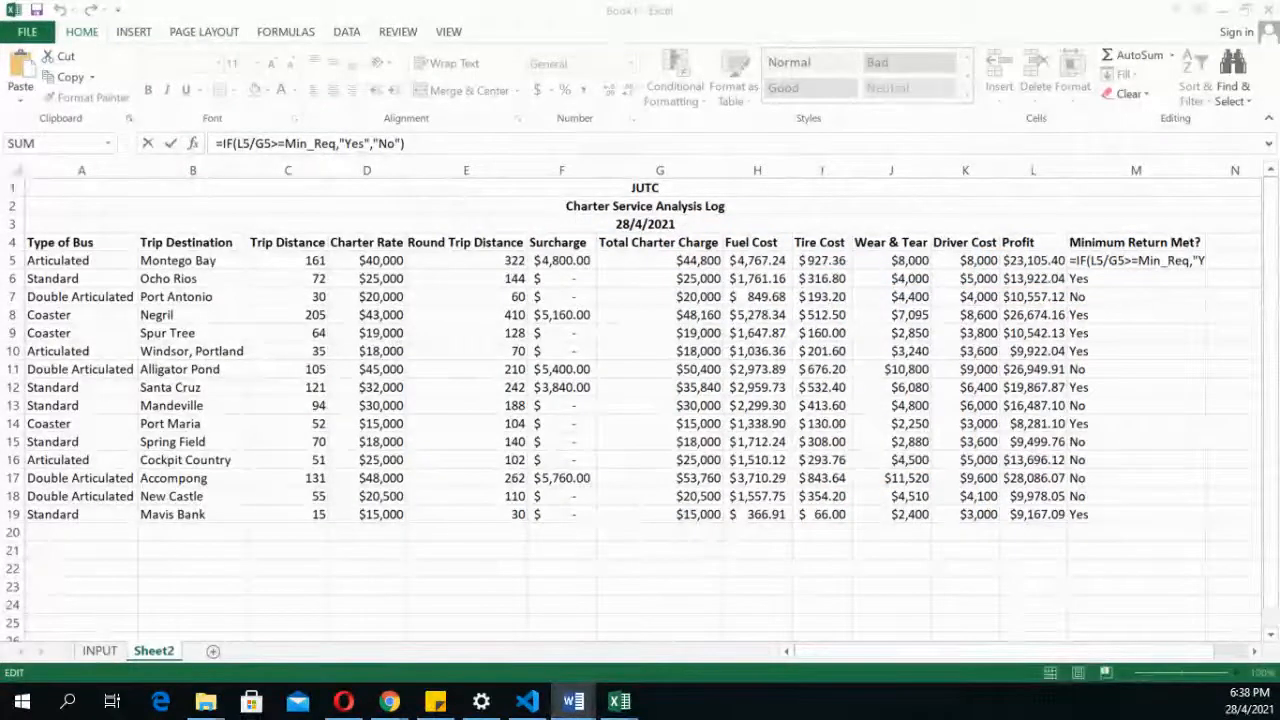
pyautogui.hotkey('alt', 'Tab')
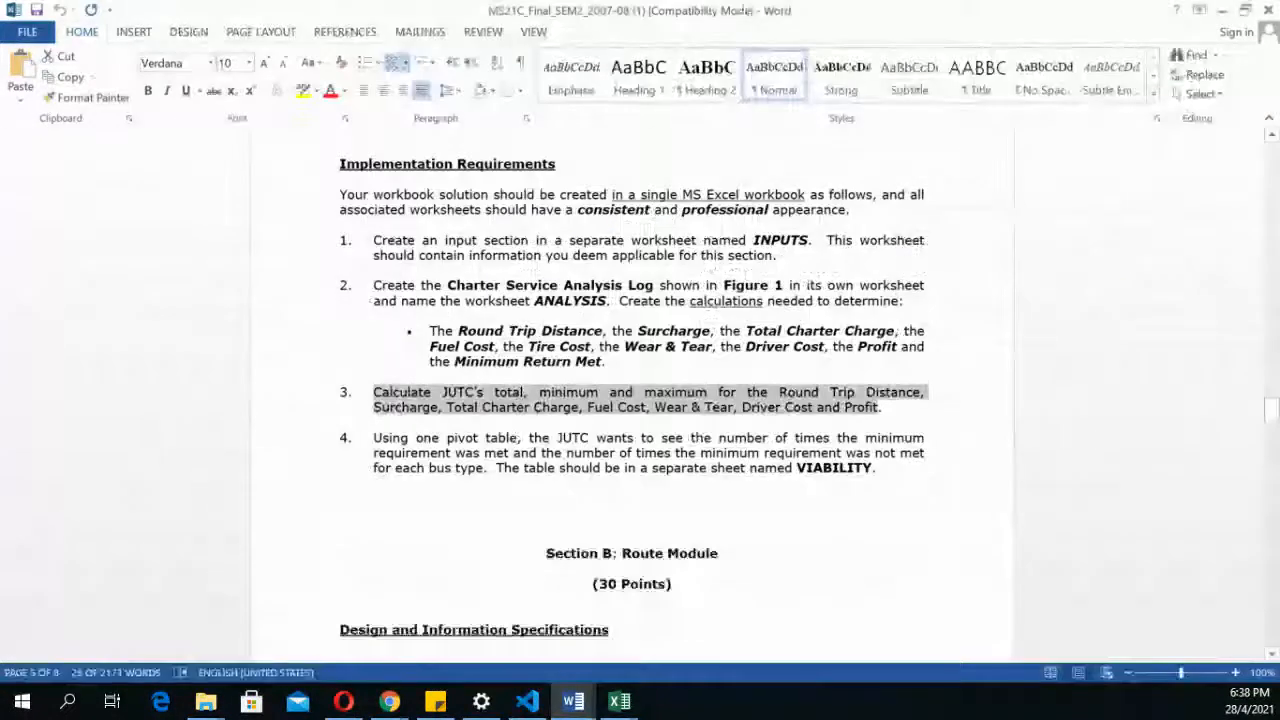
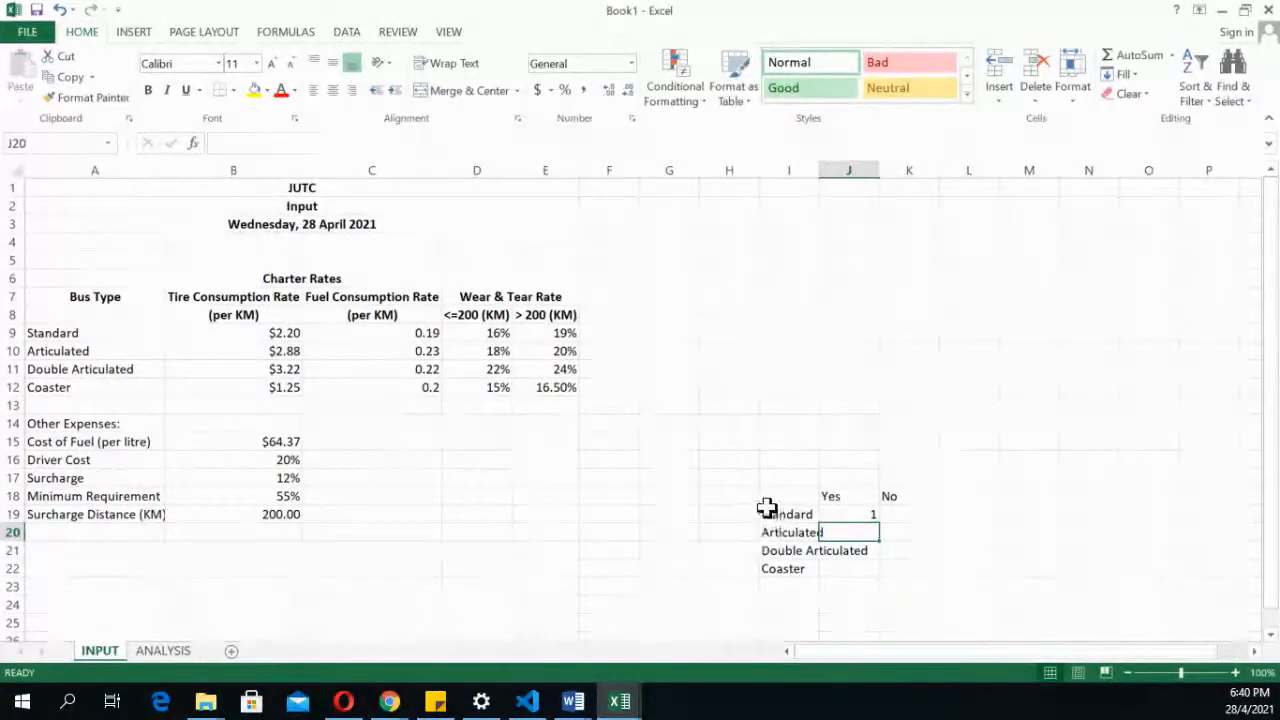
# Fill the Yes column of the sample table on the INPUT sheet with 3 for Articulated, Double Articulated and Coaster
pyautogui.moveTo(765, 514); pyautogui.dragTo(774, 568)
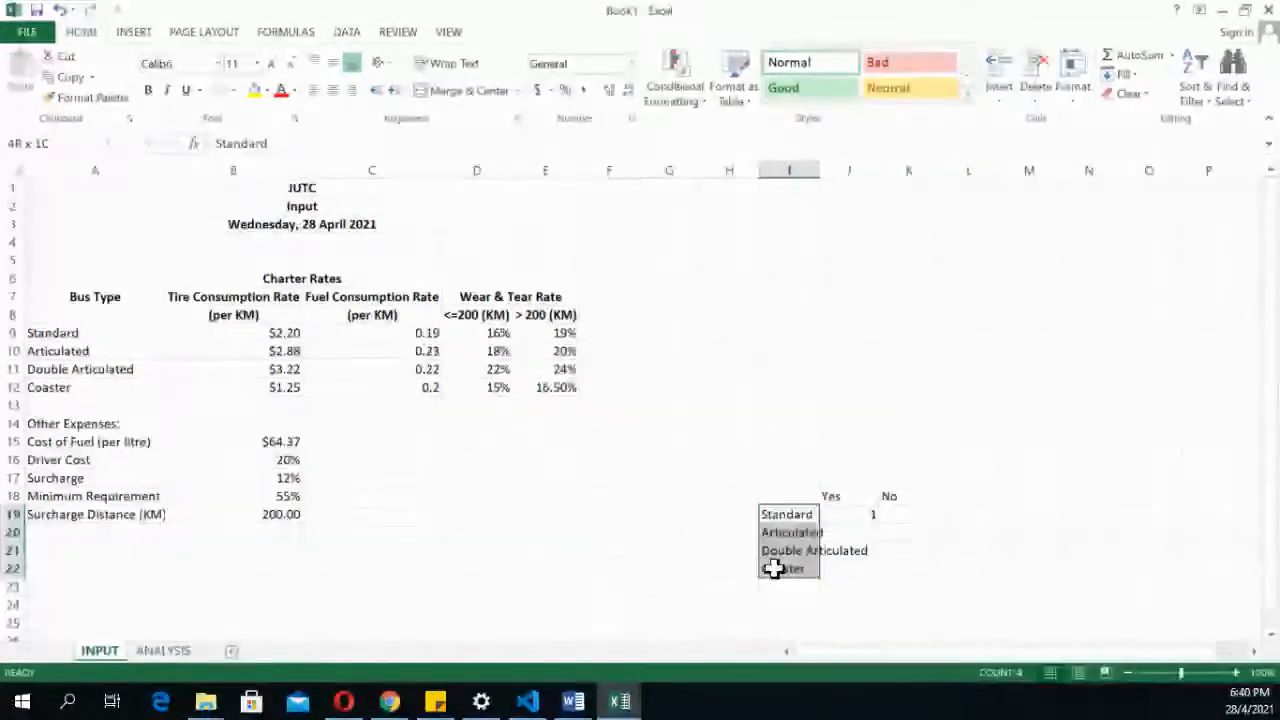
pyautogui.click(846, 514)
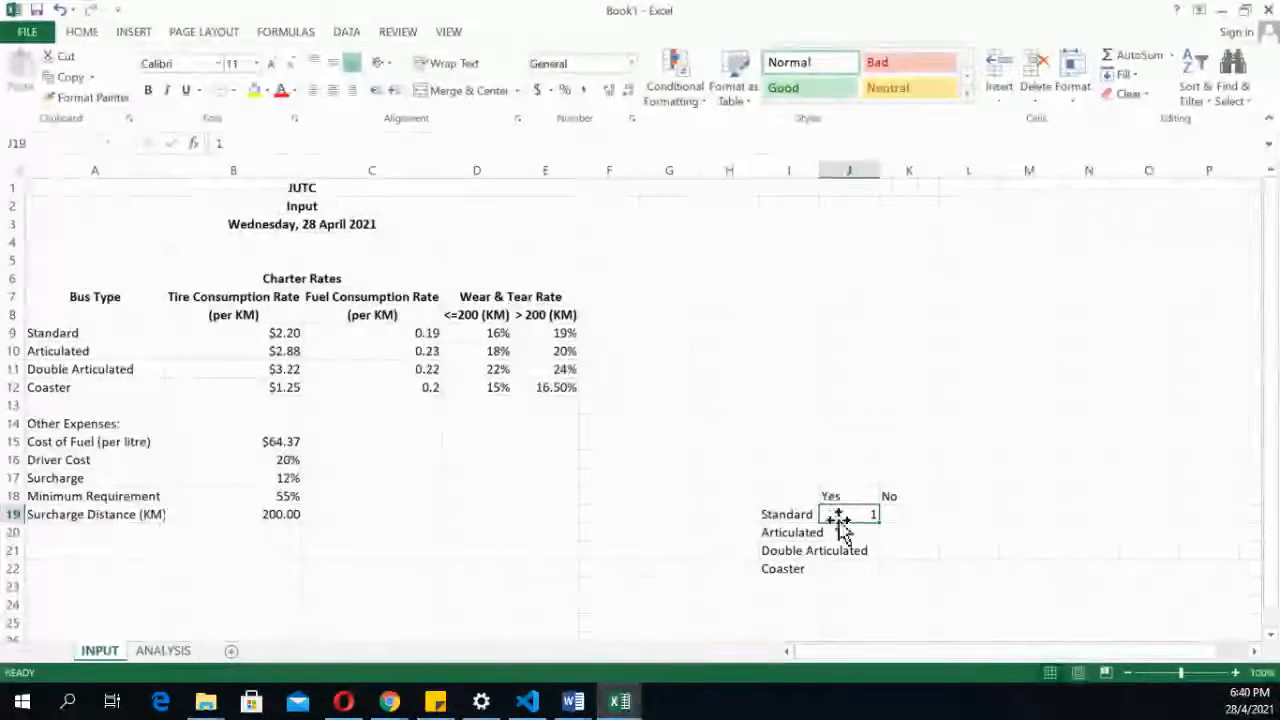
pyautogui.click(851, 530)
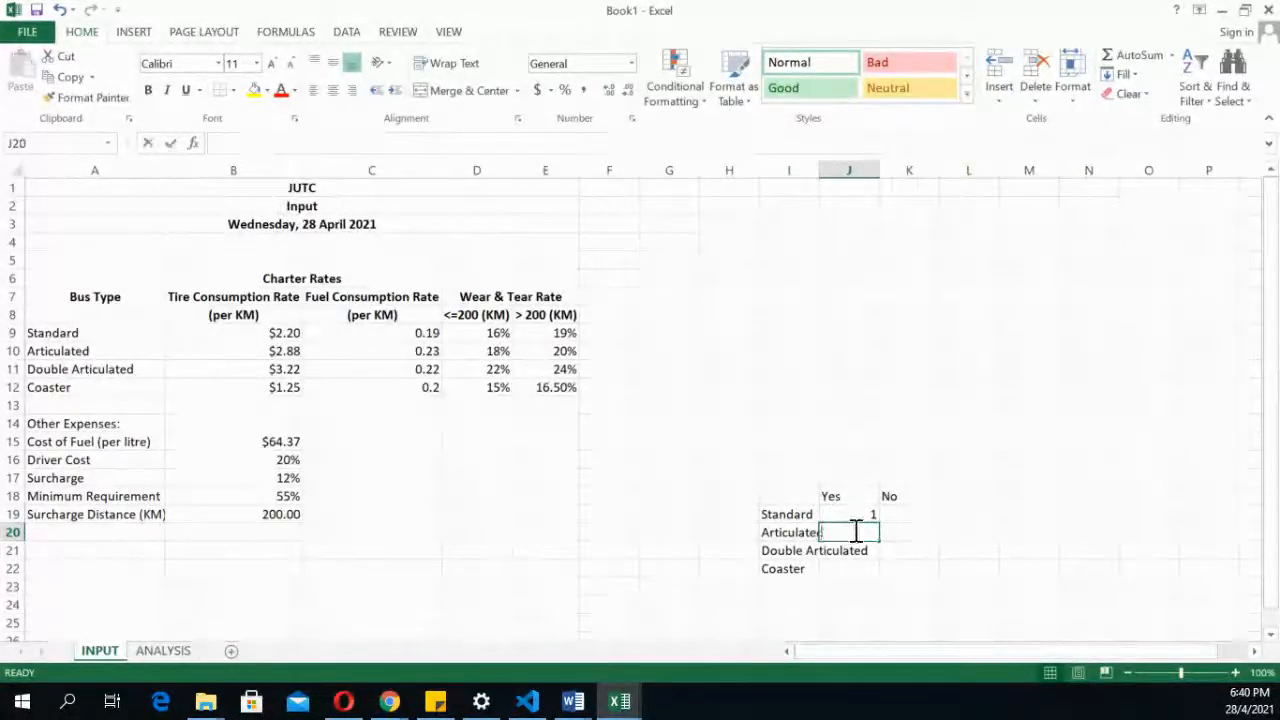
pyautogui.write('3')
pyautogui.click(863, 551)
pyautogui.write('3')
pyautogui.press('Return')
pyautogui.write('3')
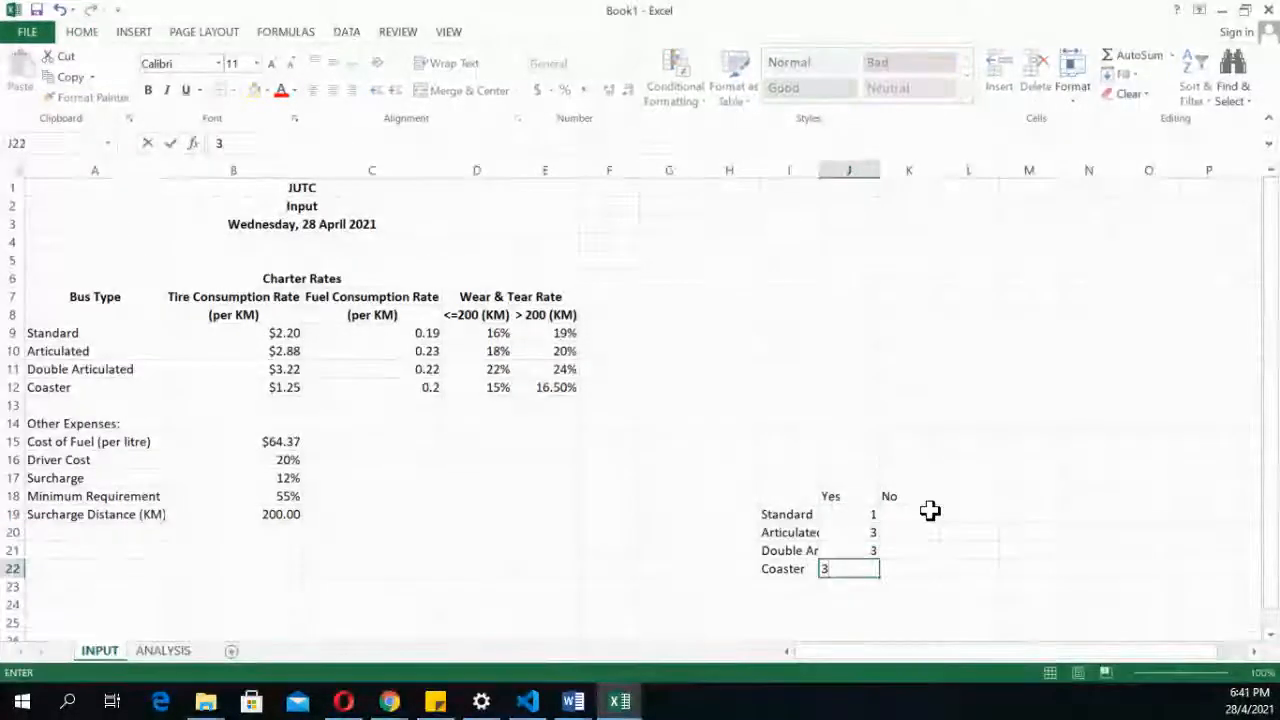
# Fill the No column of the sample table with 2 for all four bus types
pyautogui.click(930, 511)
pyautogui.write('2')
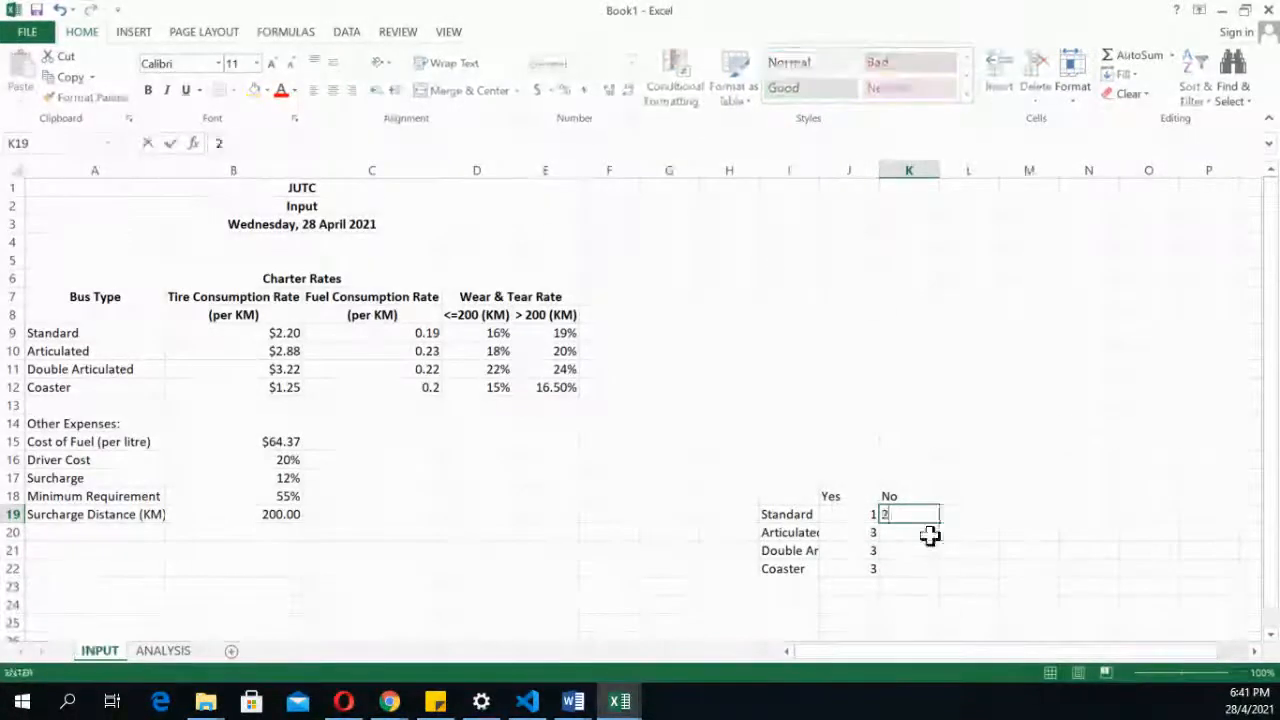
pyautogui.click(930, 531)
pyautogui.write('2')
pyautogui.click(930, 551)
pyautogui.write('2')
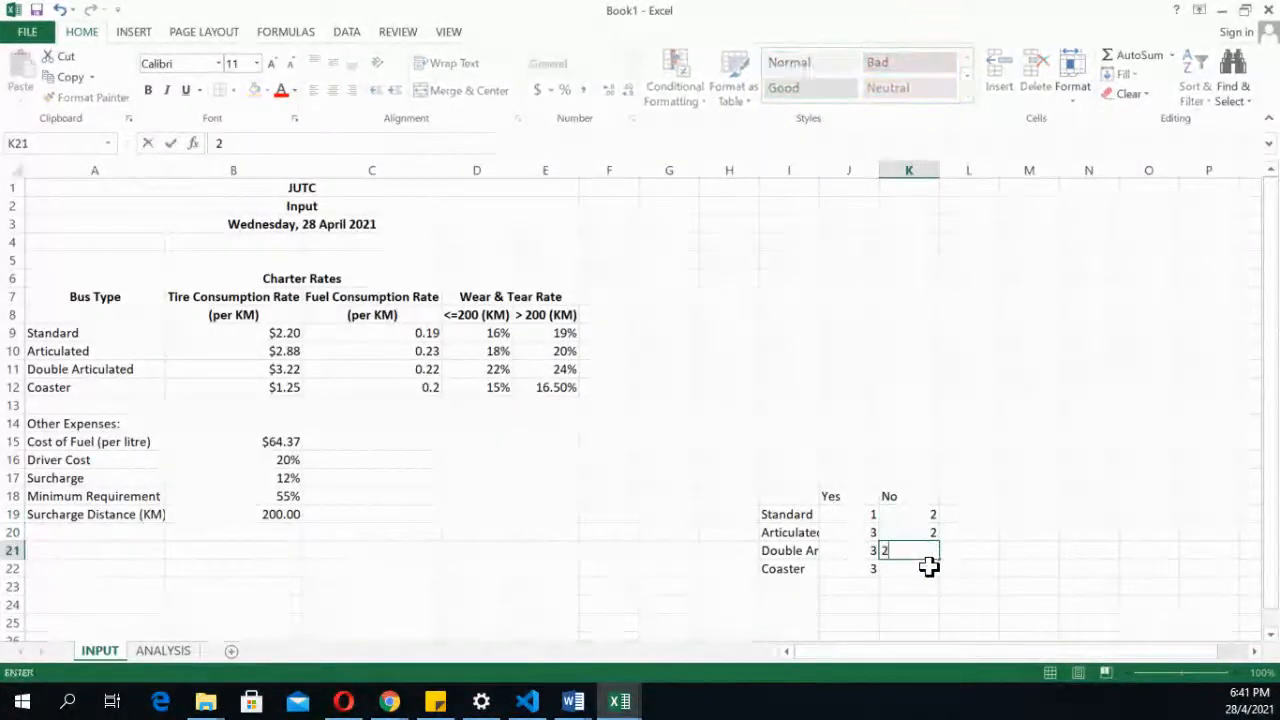
pyautogui.click(929, 568)
pyautogui.write('2')
pyautogui.click(873, 605)
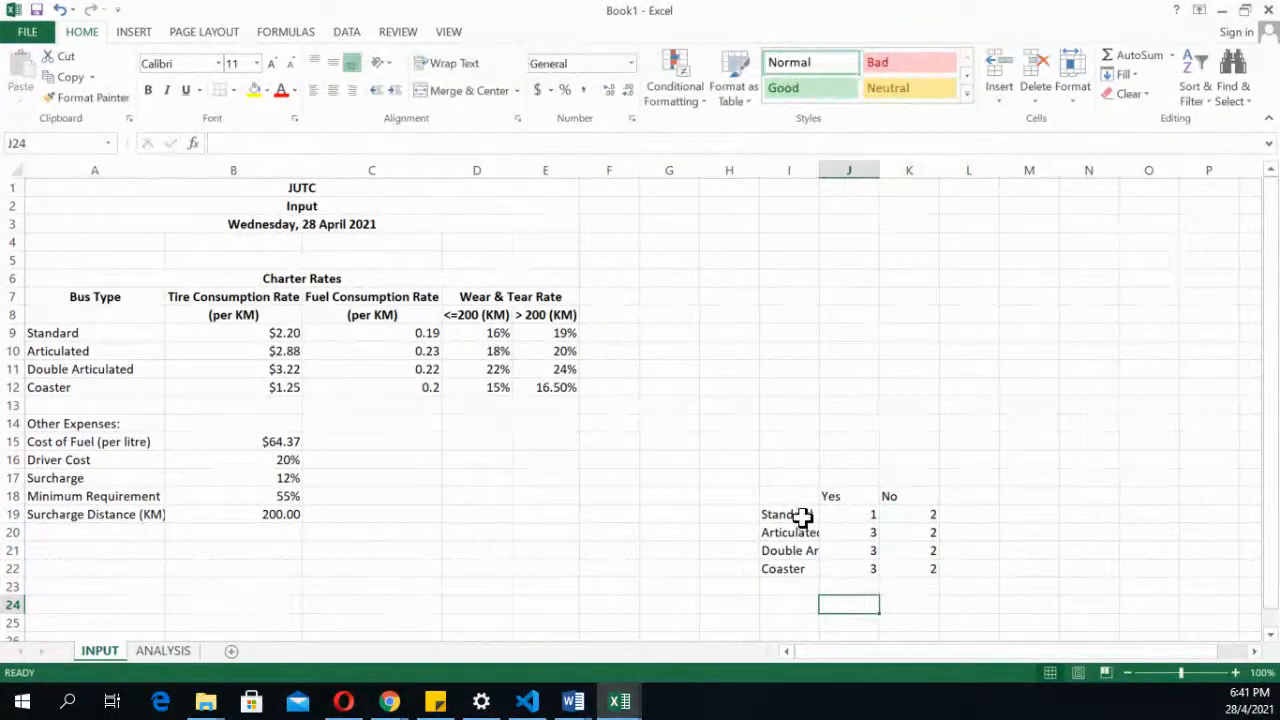
# Delete the contents of the sample Yes/No table in I18:K22 on the INPUT sheet
pyautogui.moveTo(788, 494); pyautogui.dragTo(899, 562)
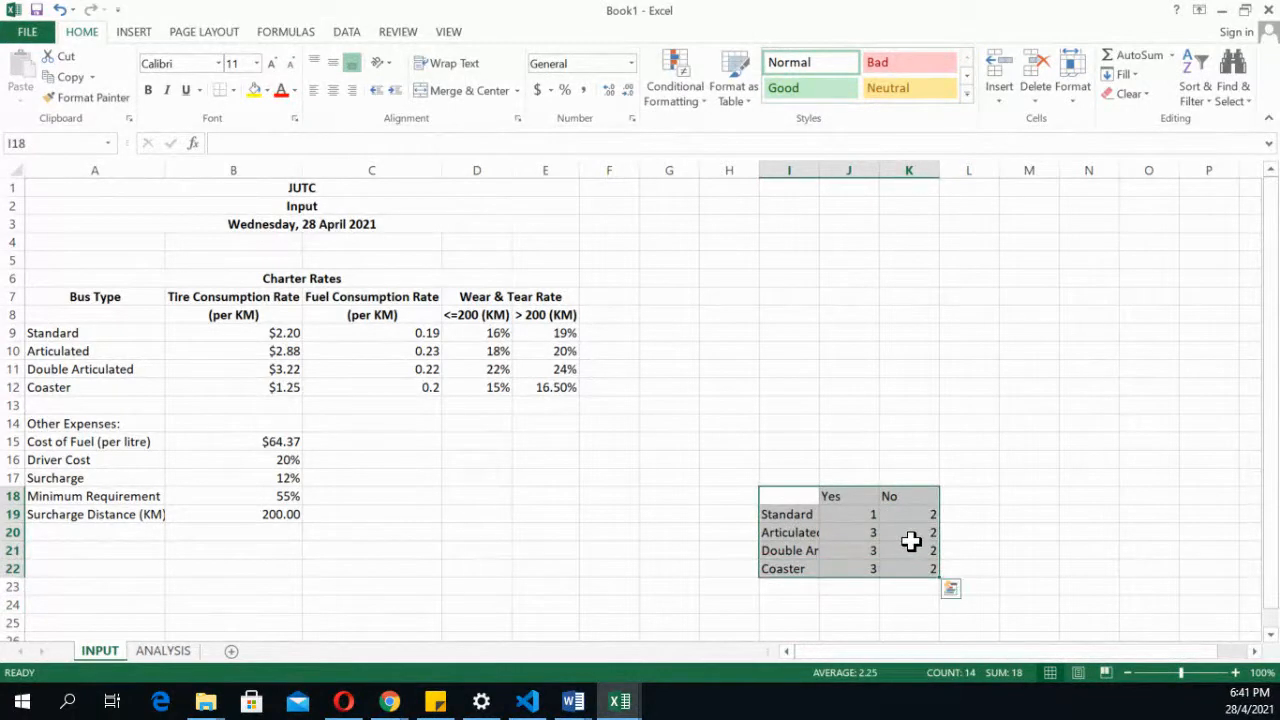
pyautogui.press('Delete')
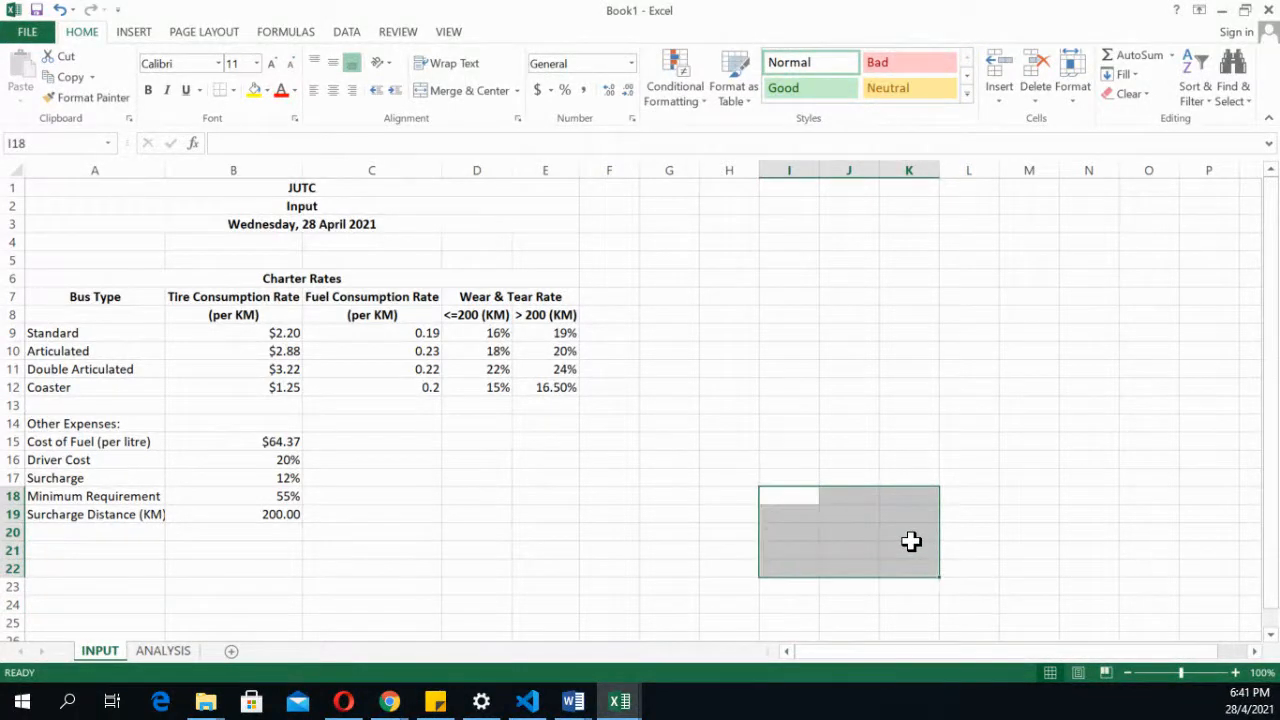
# Create a pivot table in a new worksheet from the charter log range A4:M19 on the ANALYSIS sheet
pyautogui.click(165, 651)
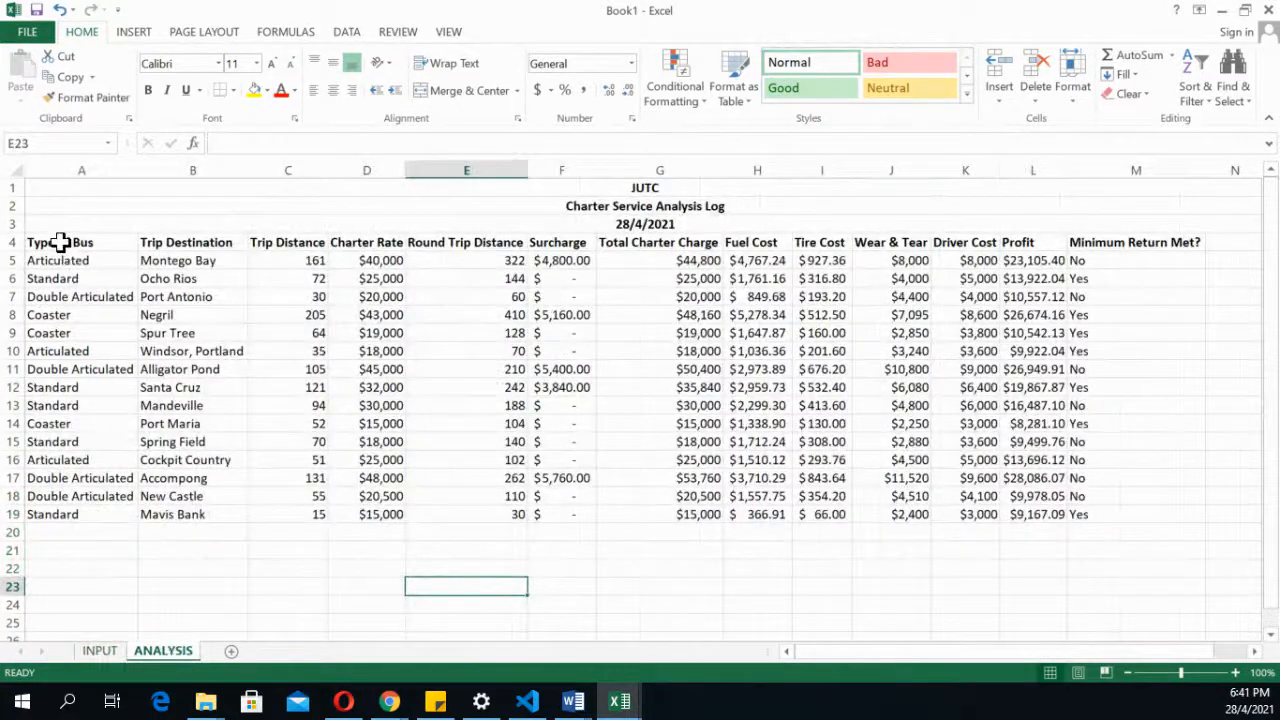
pyautogui.moveTo(60, 242); pyautogui.dragTo(1082, 513)
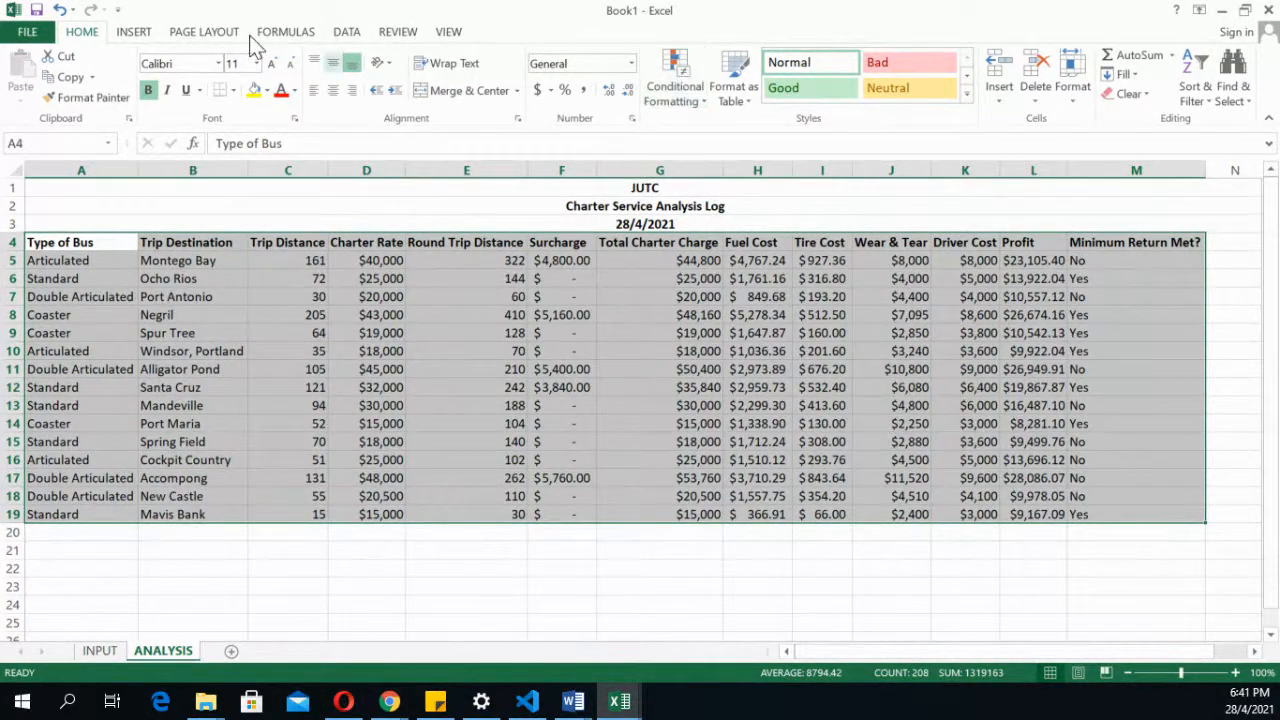
pyautogui.click(136, 33)
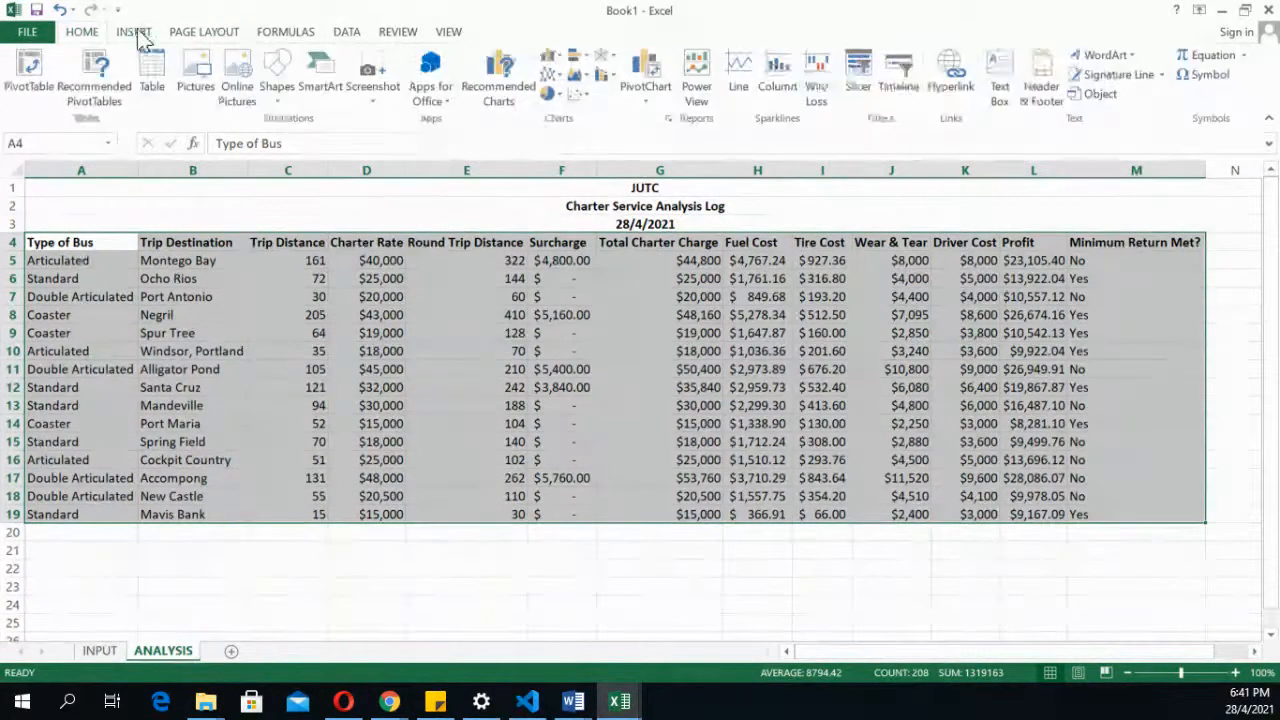
pyautogui.click(28, 75)
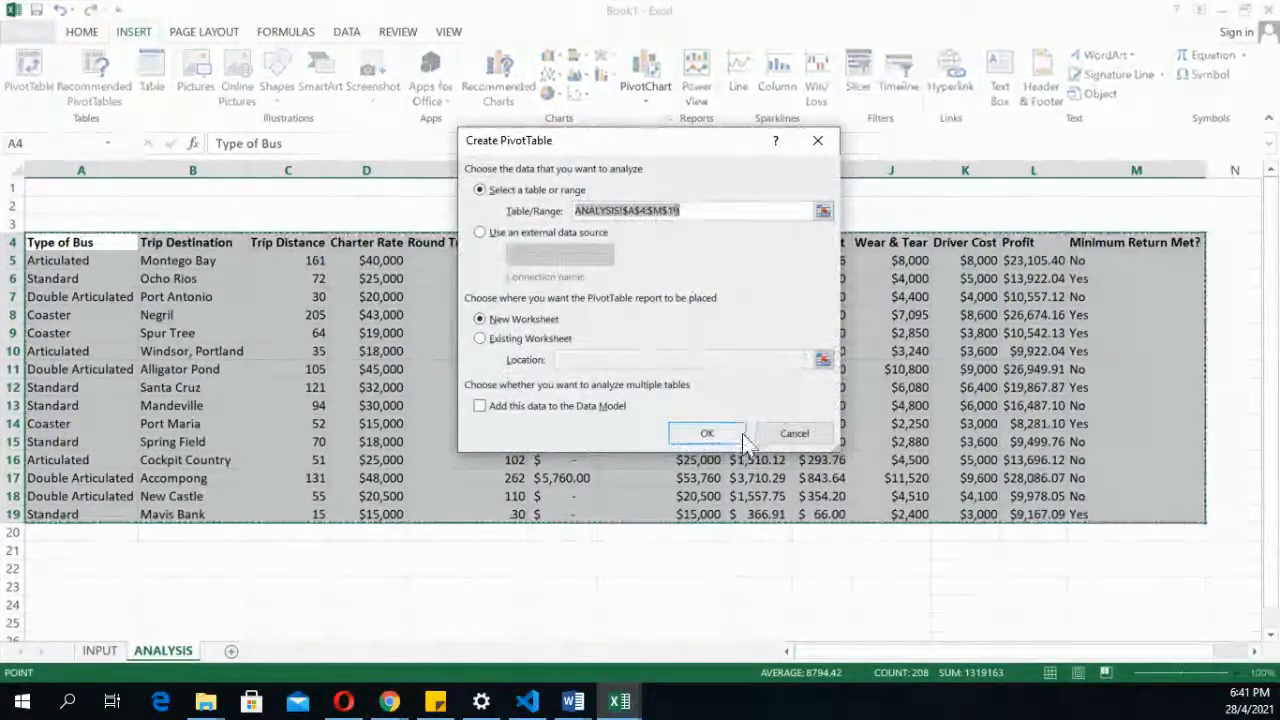
pyautogui.click(682, 426)
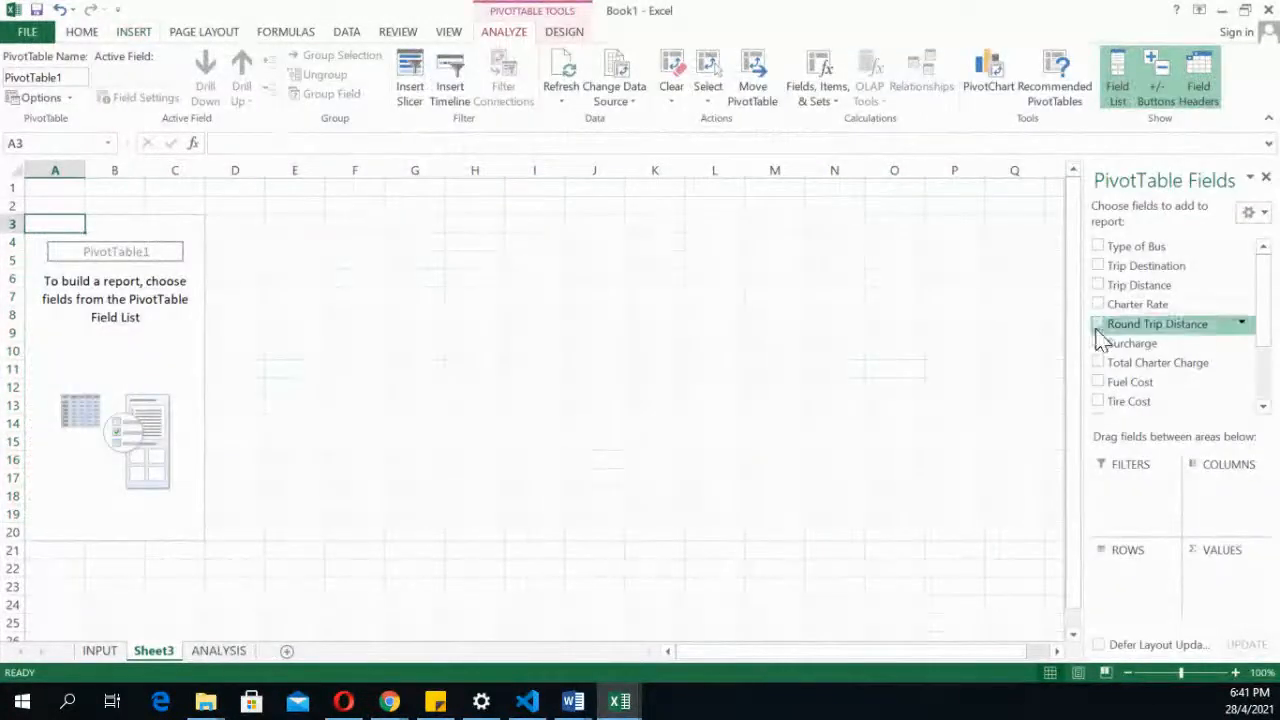
# Lay out the pivot table with Type of Bus as rows, Minimum Return Met? as columns and the count of Type of Bus as values
pyautogui.click(1099, 246)
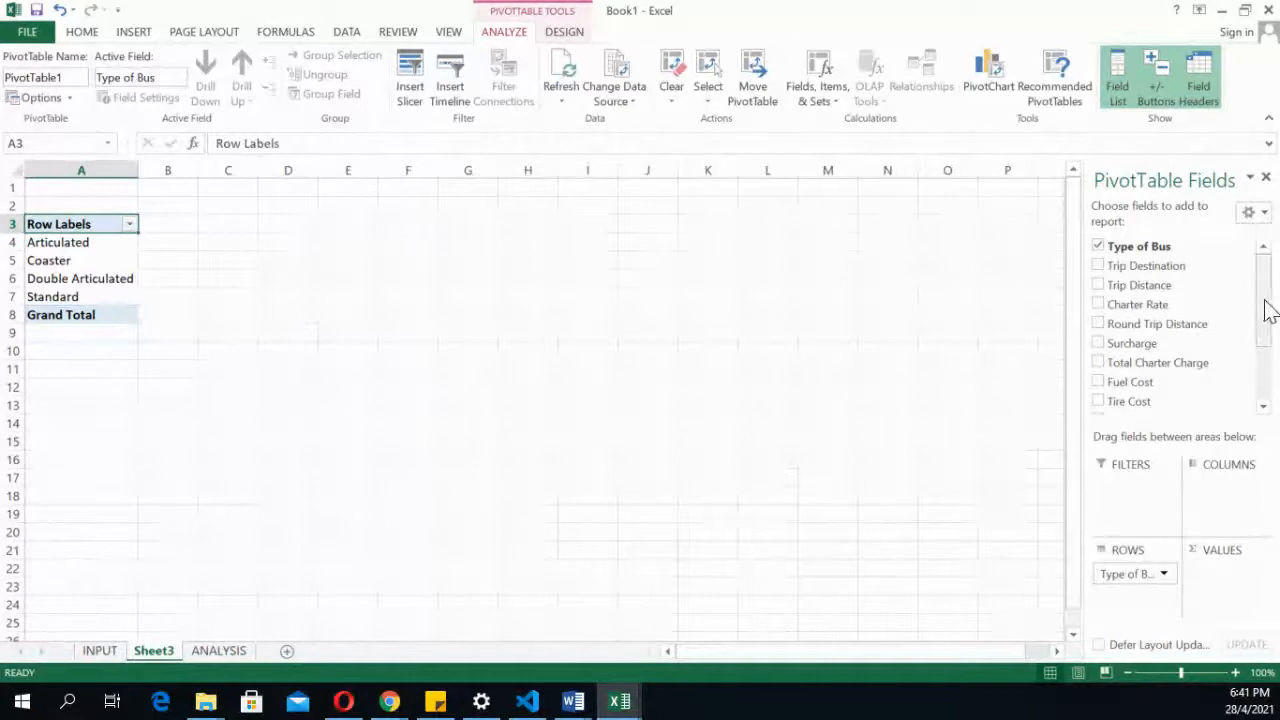
pyautogui.moveTo(1266, 309); pyautogui.dragTo(1259, 370)
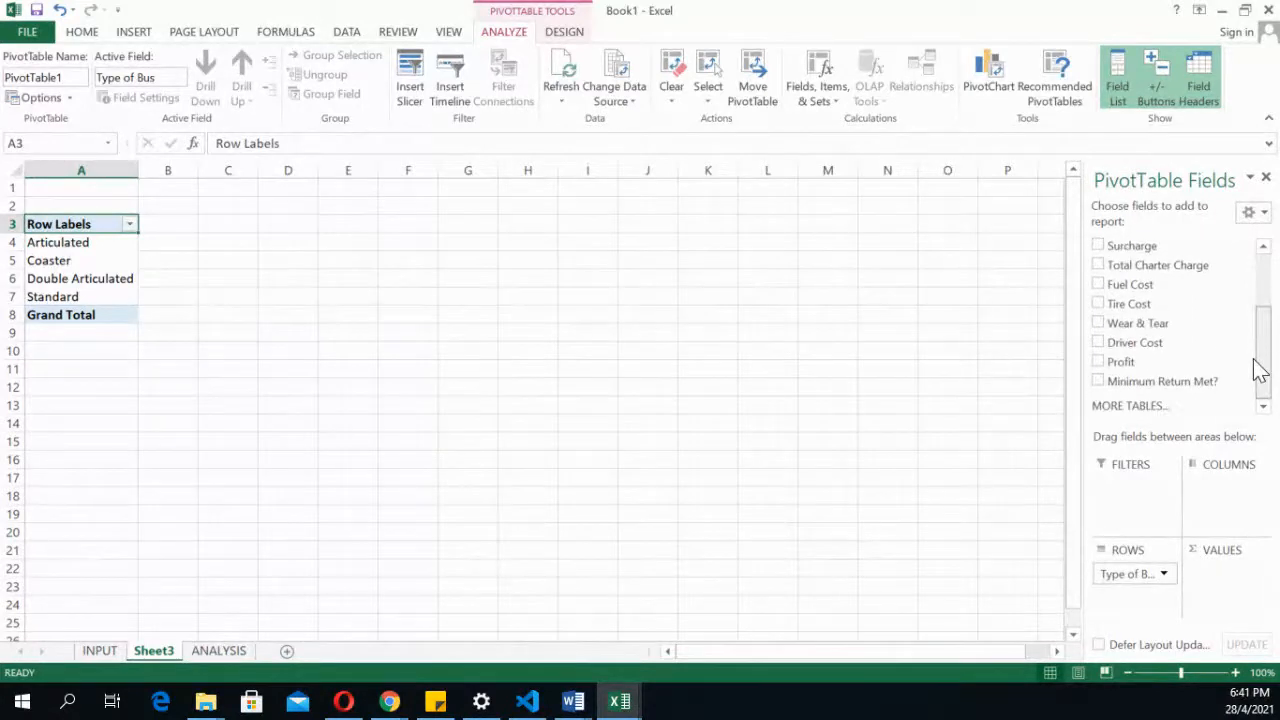
pyautogui.click(1099, 381)
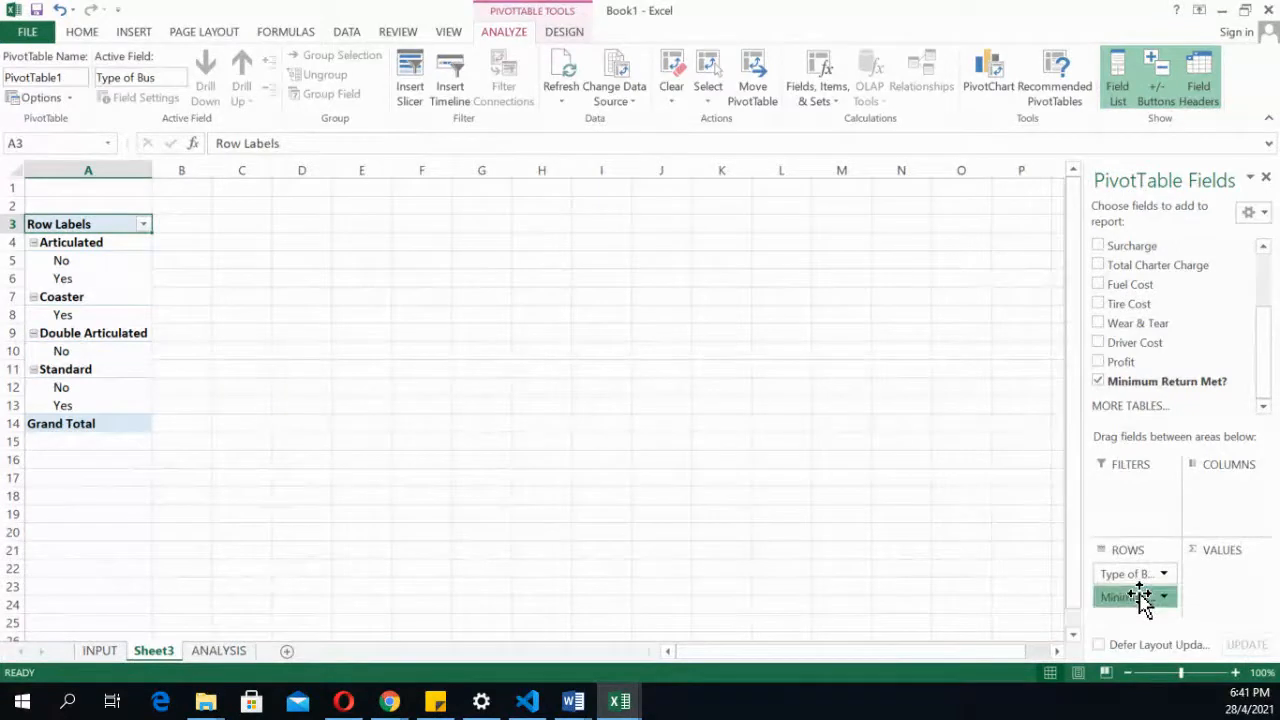
pyautogui.moveTo(1141, 597); pyautogui.dragTo(1223, 491)
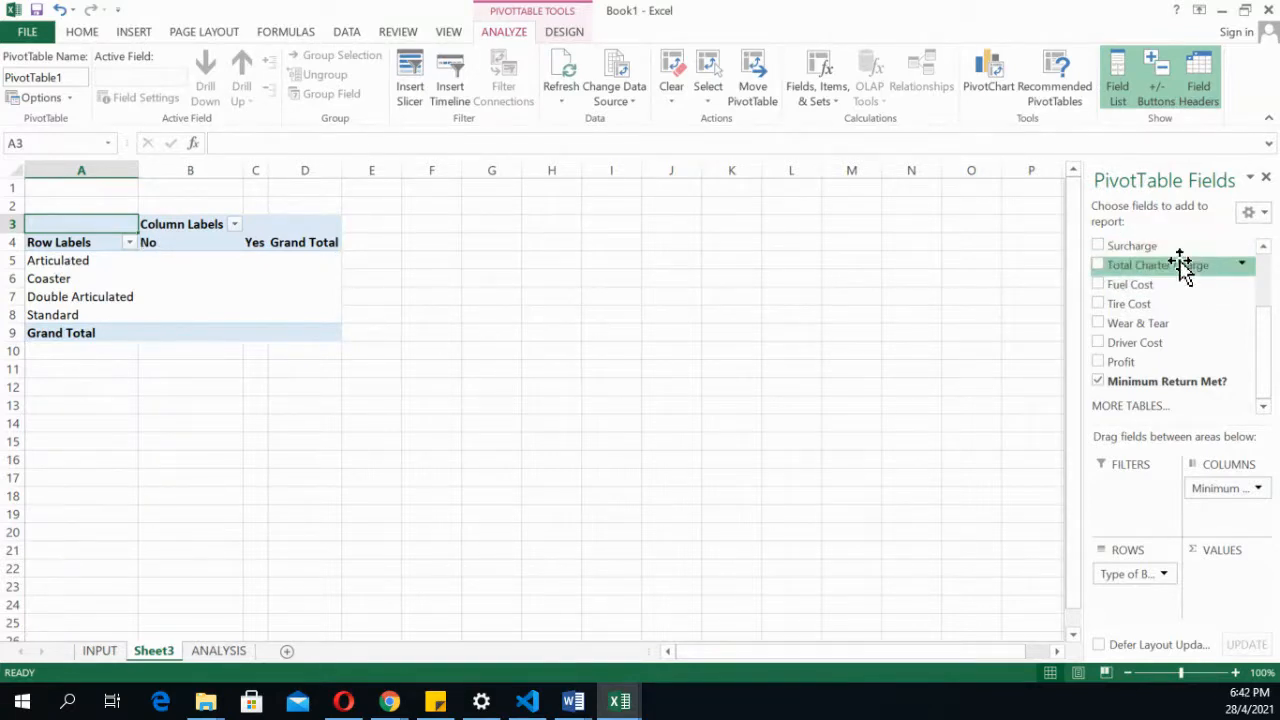
pyautogui.moveTo(1266, 322); pyautogui.dragTo(1265, 275)
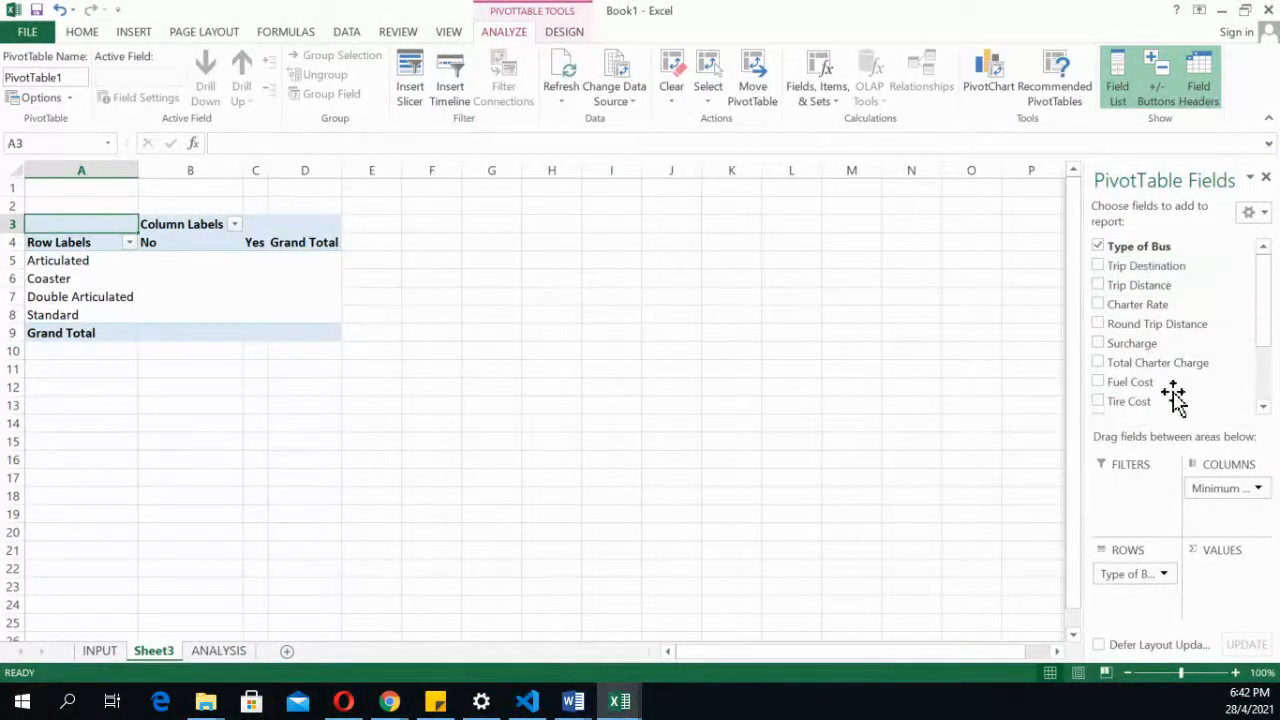
pyautogui.moveTo(1150, 250); pyautogui.dragTo(1249, 578)
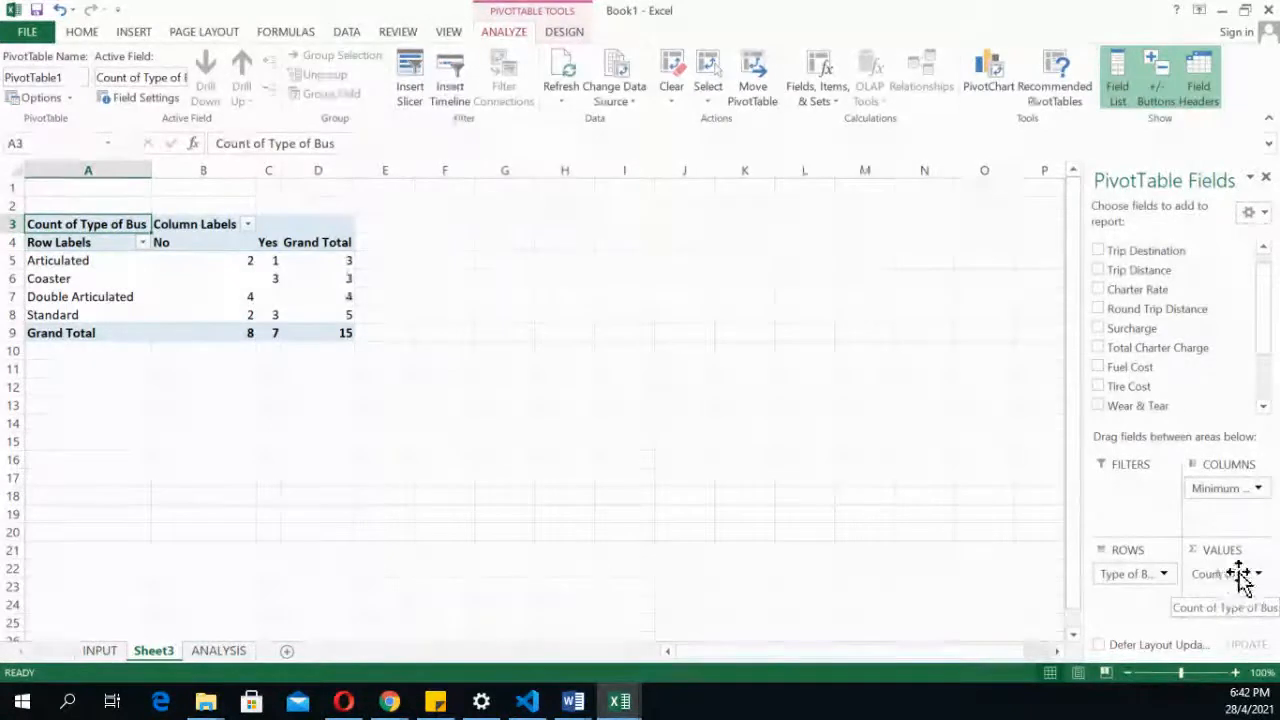
# Check how the Type of Bus value field is summarized and examine the pivot table's counts for each bus type
pyautogui.moveTo(1263, 277); pyautogui.dragTo(1263, 266)
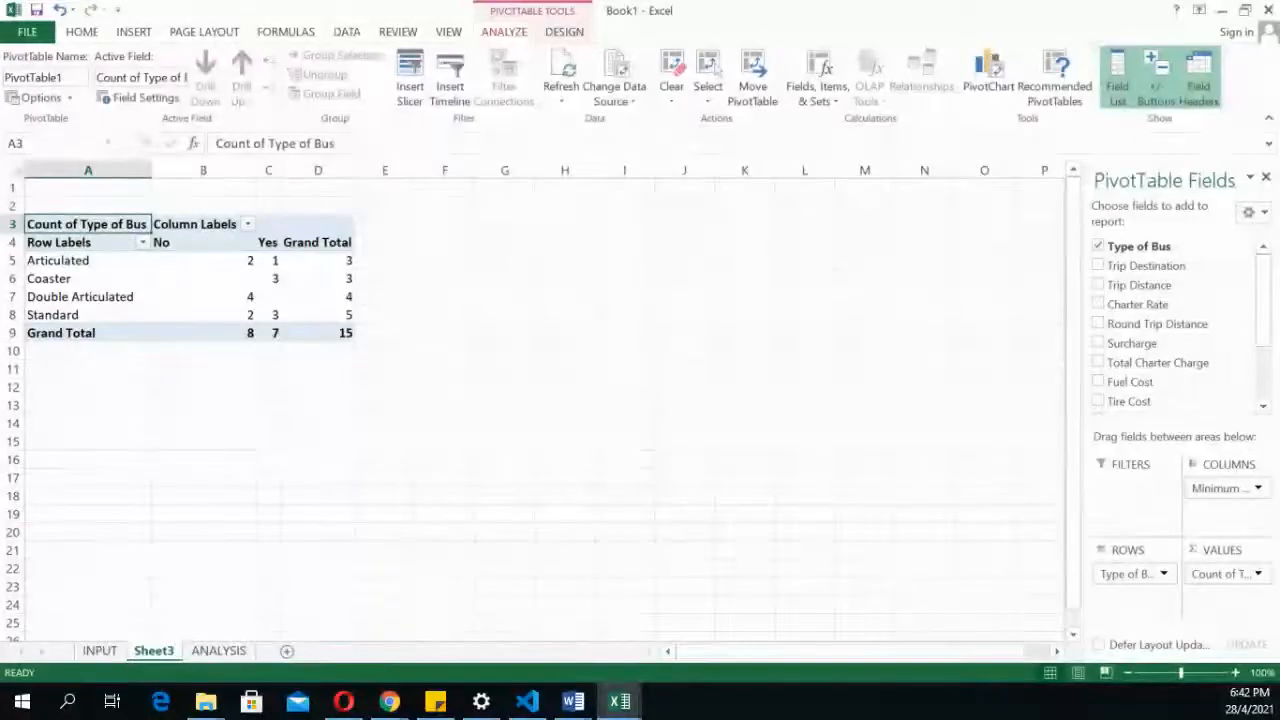
pyautogui.click(1258, 575)
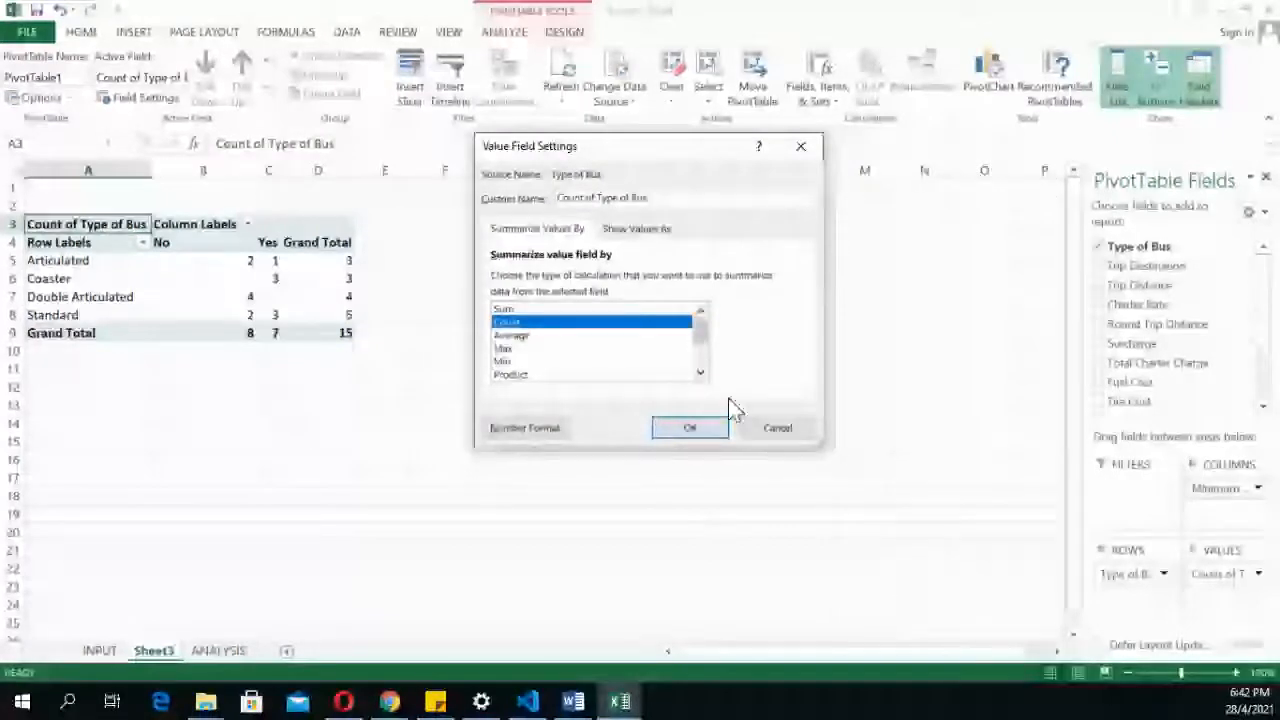
pyautogui.click(718, 425)
pyautogui.moveTo(246, 256); pyautogui.dragTo(309, 309)
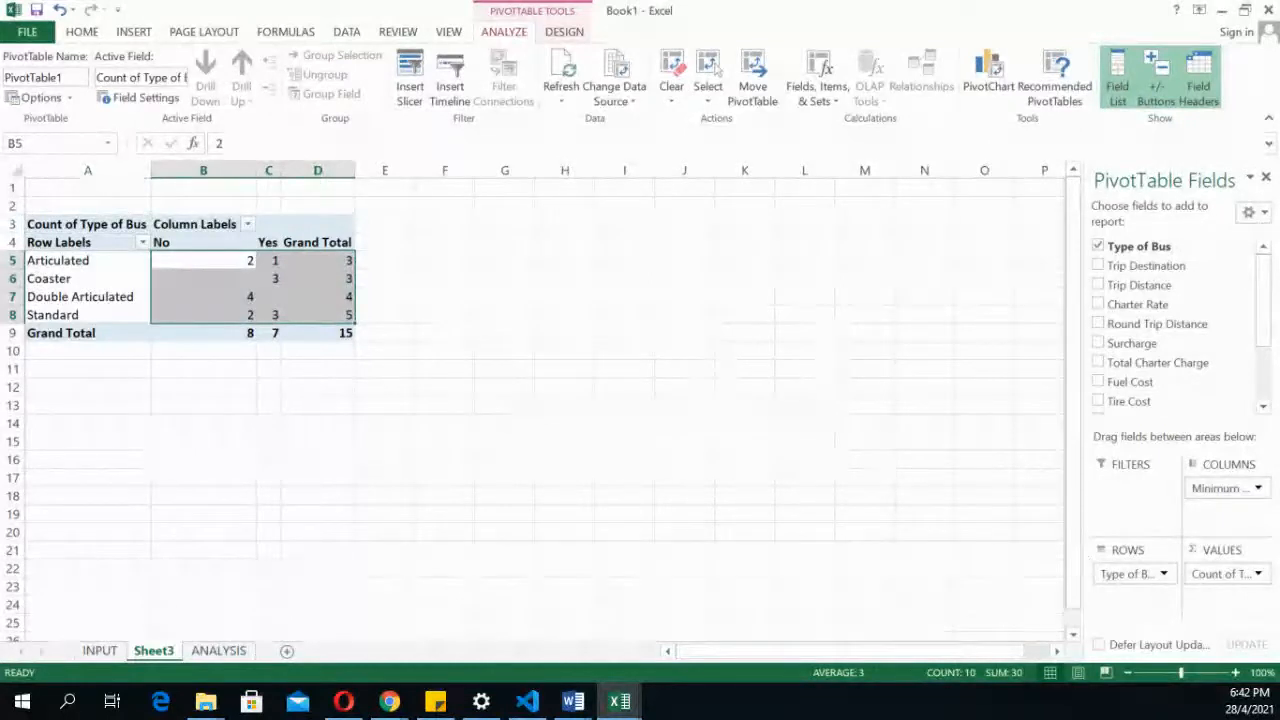
# Rename the pivot table's sheet as VIABILITY and move it after the ANALYSIS sheet
pyautogui.hotkey('alt', 'Tab')
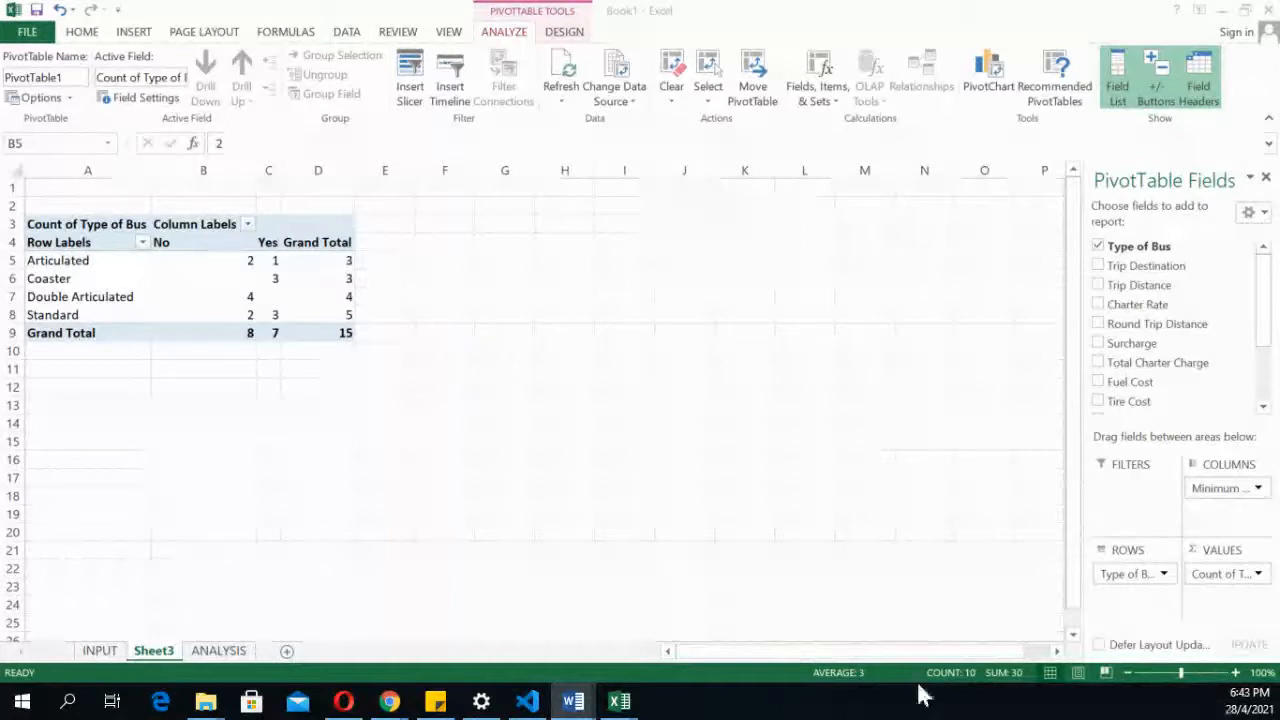
pyautogui.click(165, 651)
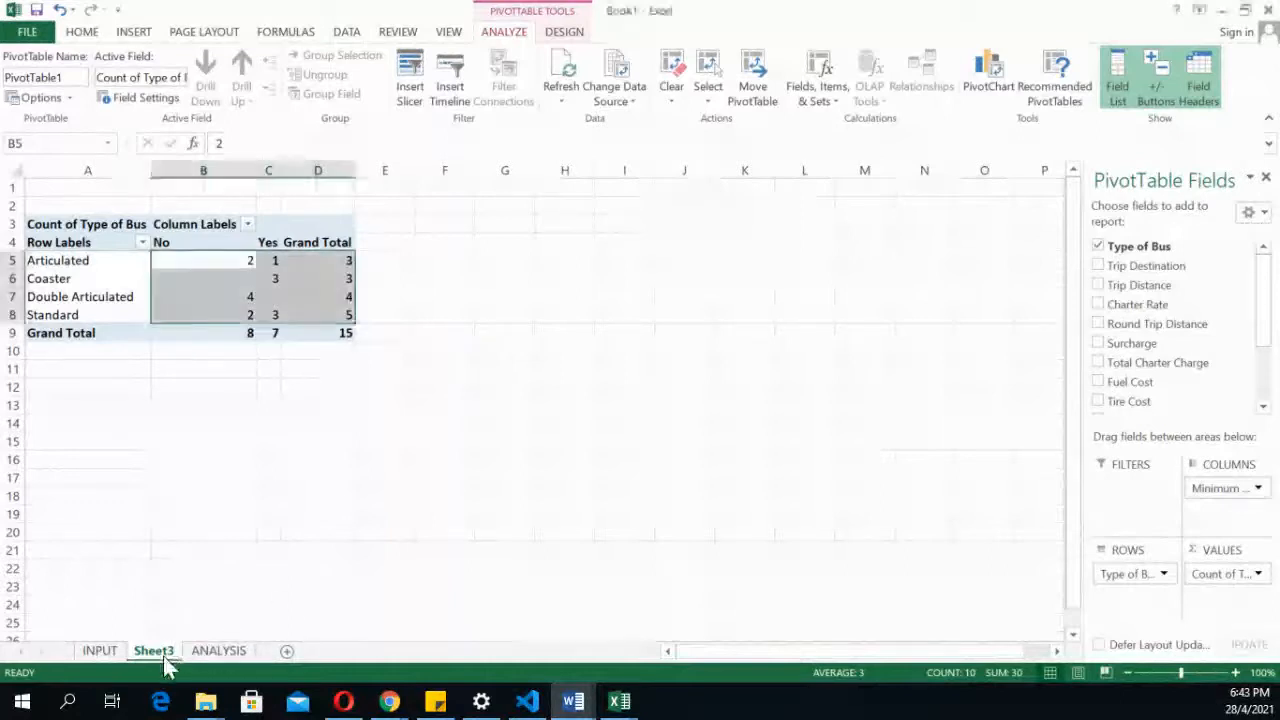
pyautogui.write('VIABILITY')
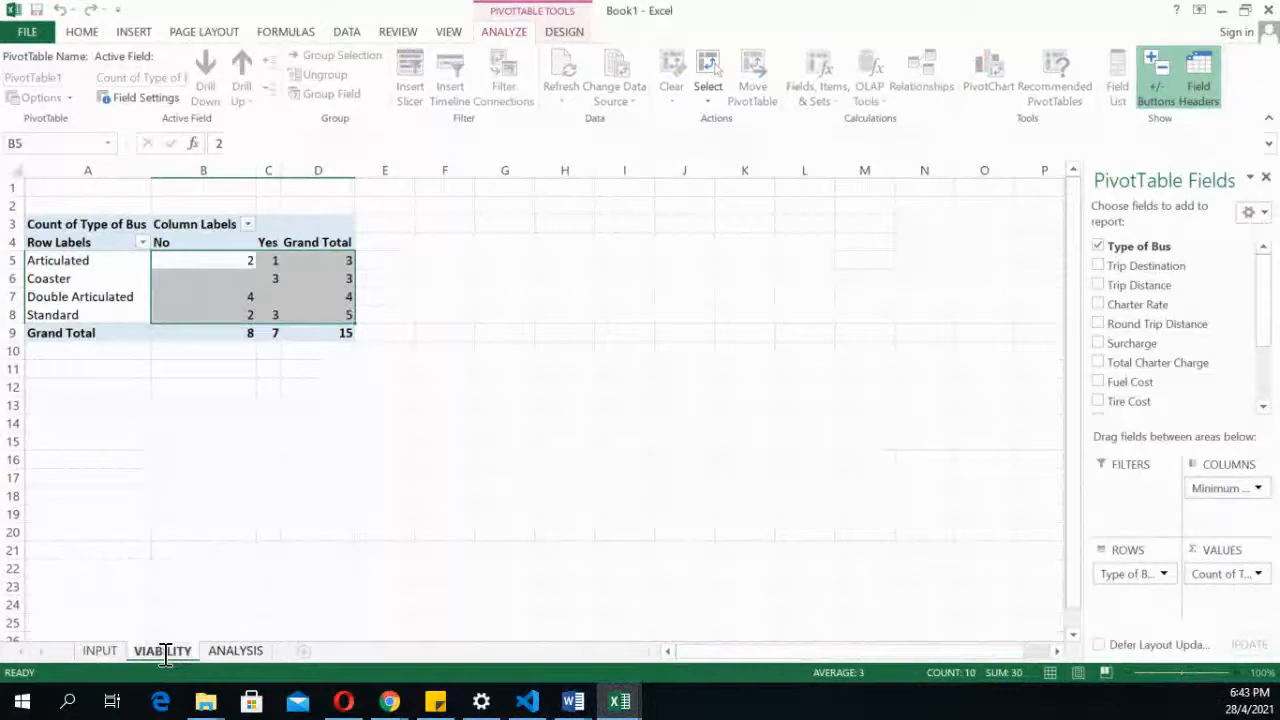
pyautogui.click(166, 594)
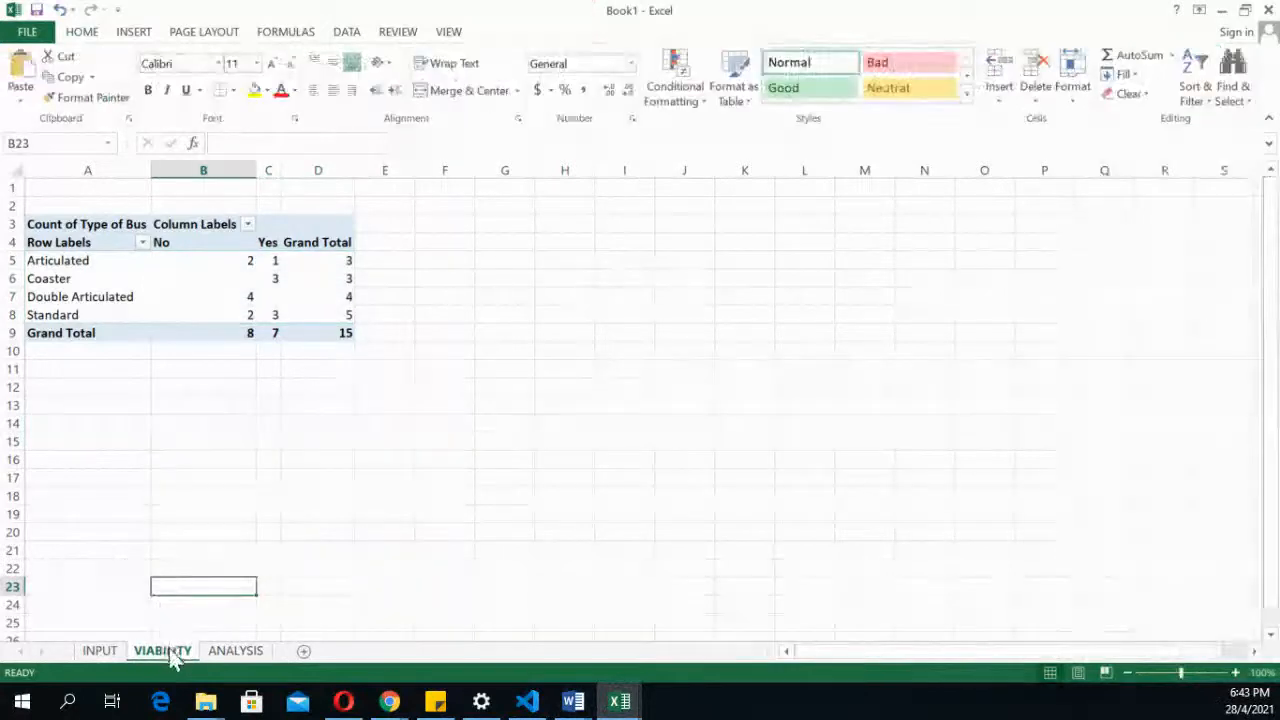
pyautogui.moveTo(277, 648); pyautogui.dragTo(272, 648)
# Review the ANALYSIS, INPUT and VIABILITY sheets, including the pivot table's counts
pyautogui.click(179, 651)
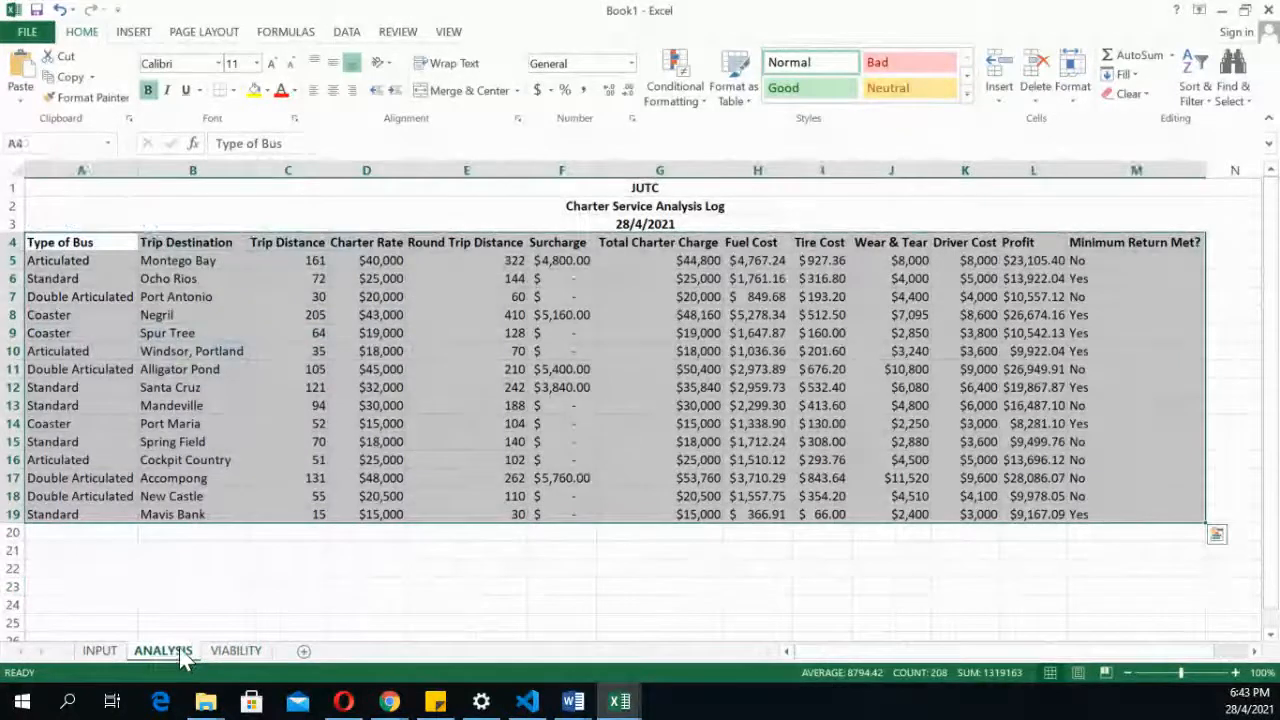
pyautogui.click(100, 651)
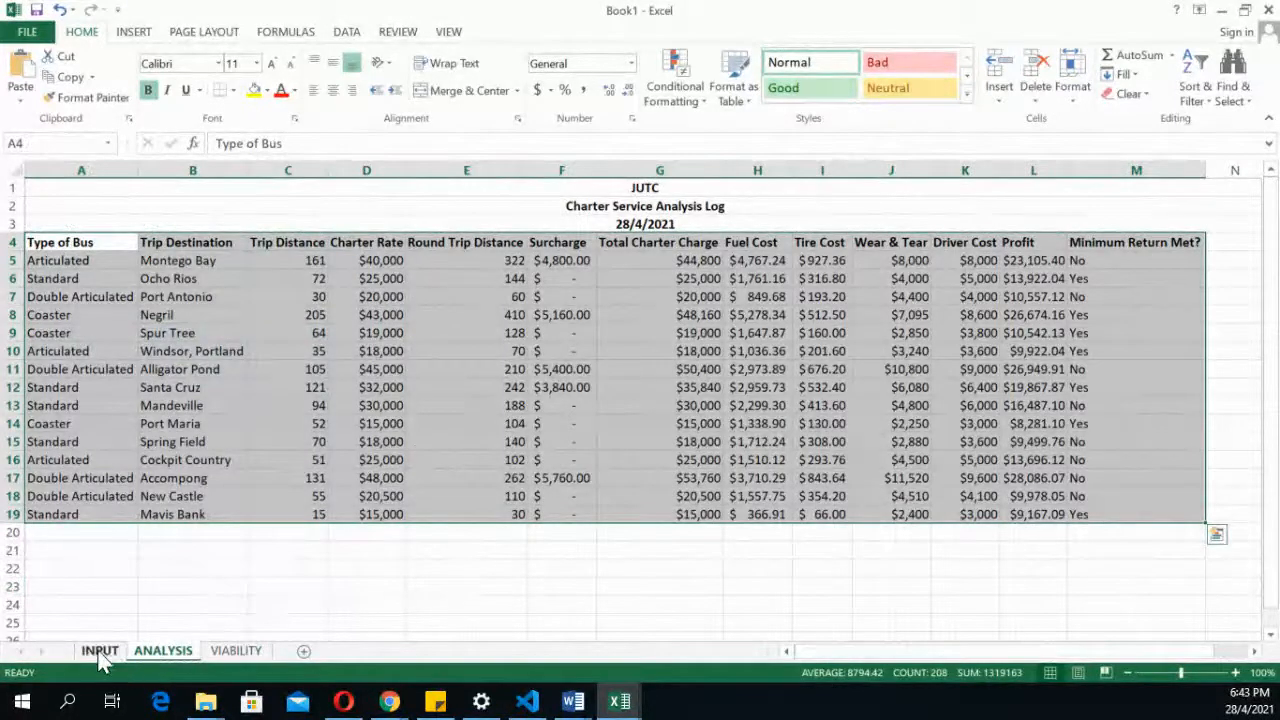
pyautogui.click(230, 652)
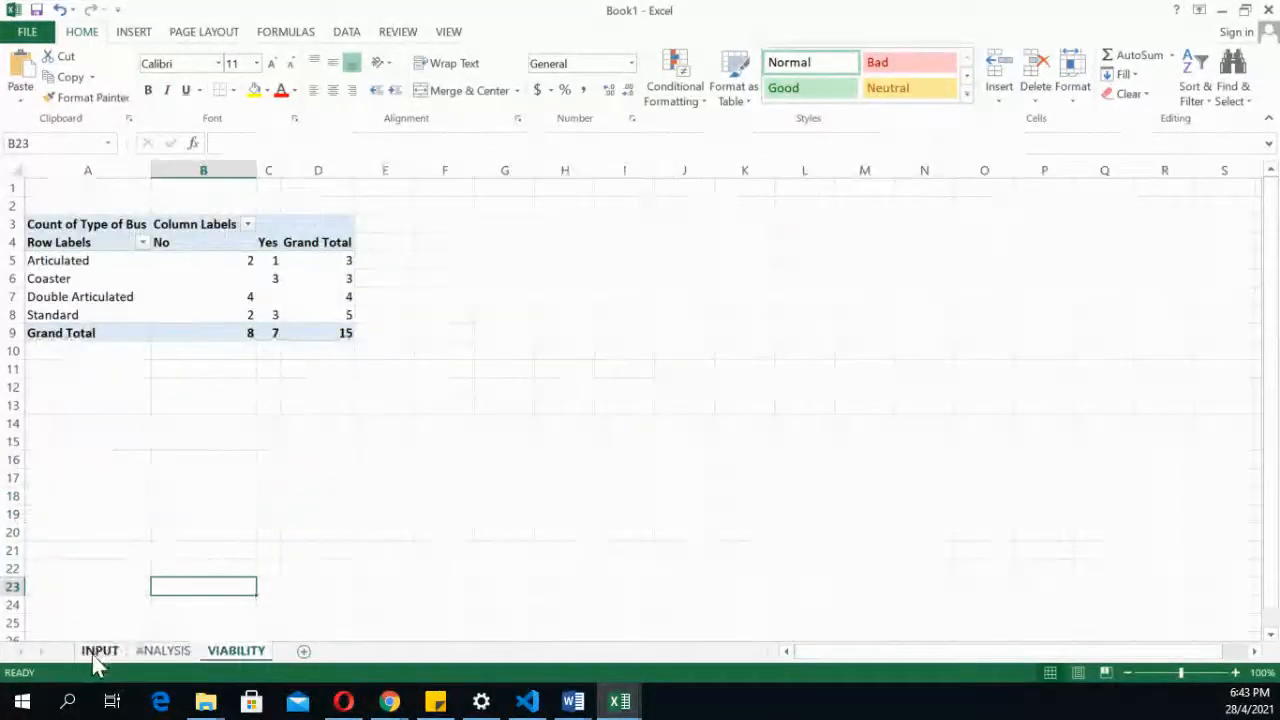
pyautogui.click(99, 652)
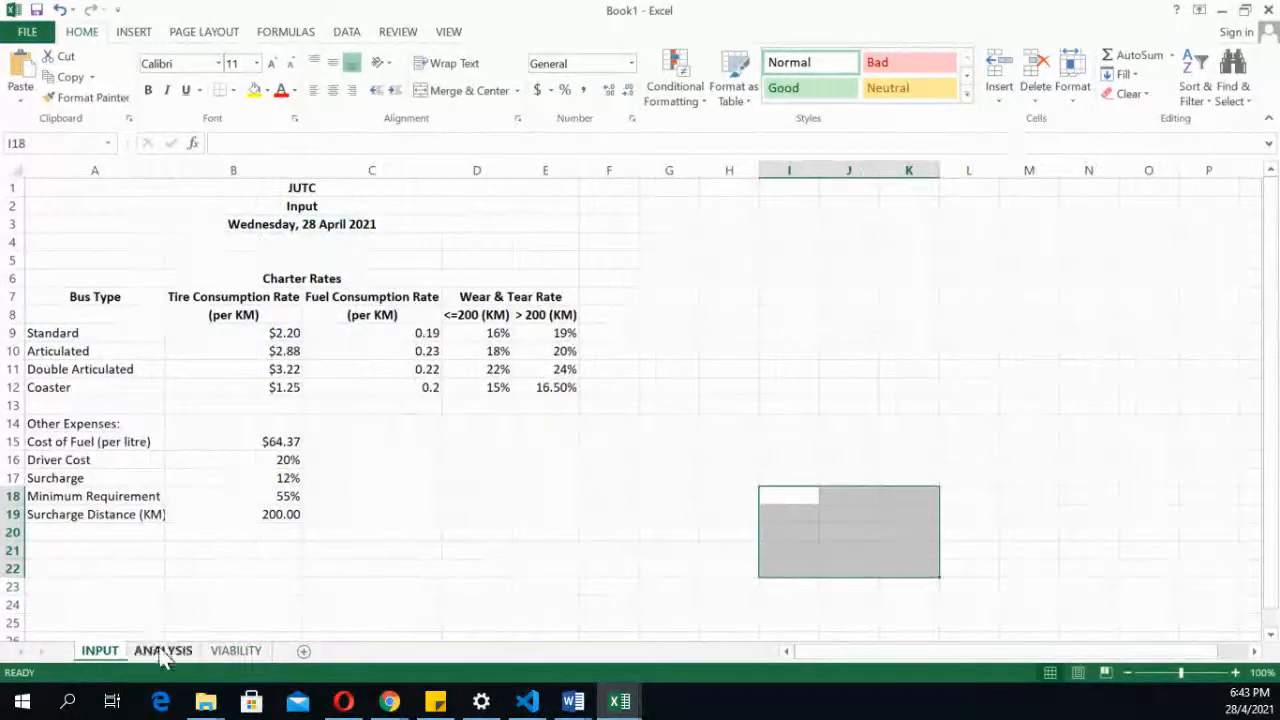
pyautogui.click(225, 653)
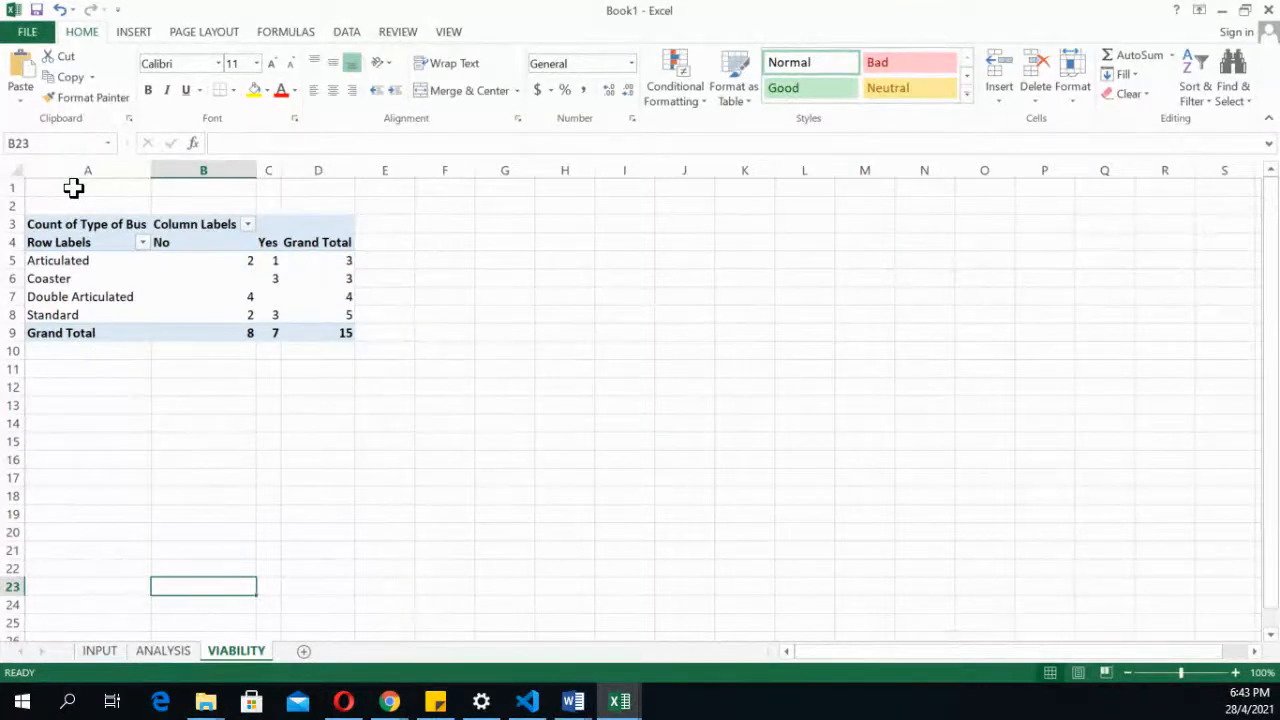
pyautogui.moveTo(201, 263); pyautogui.dragTo(343, 314)
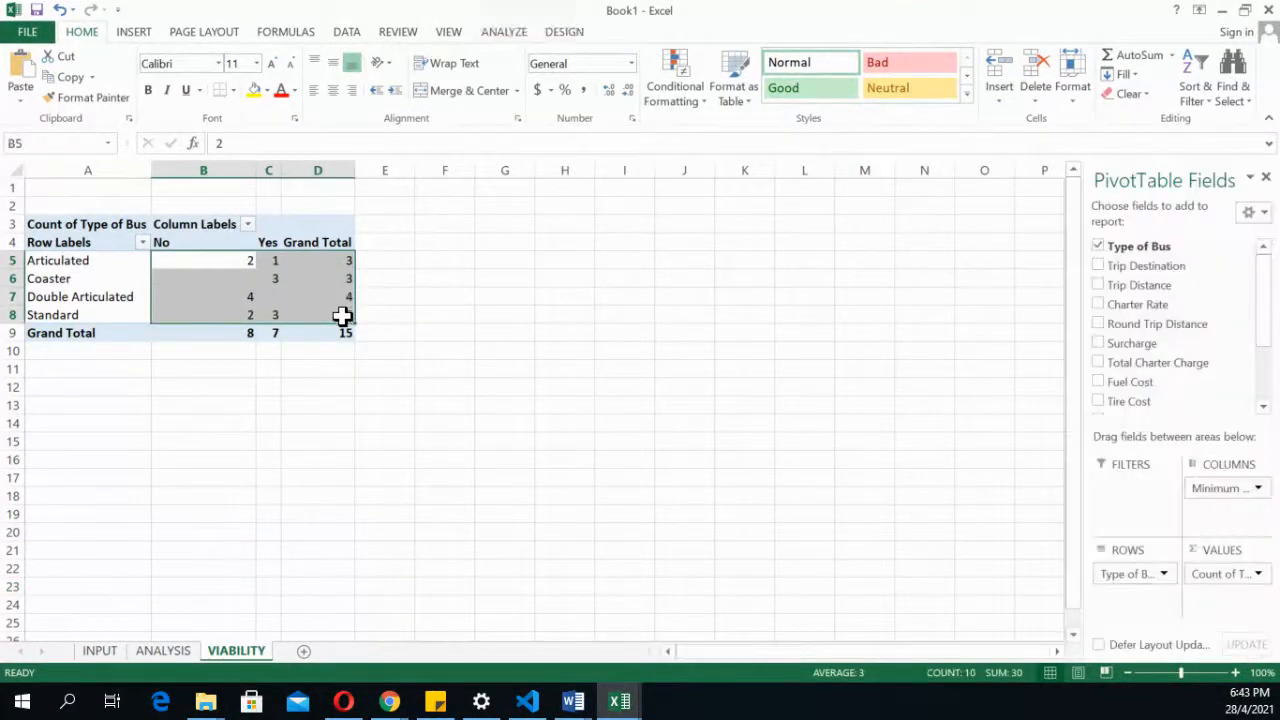
pyautogui.click(205, 387)
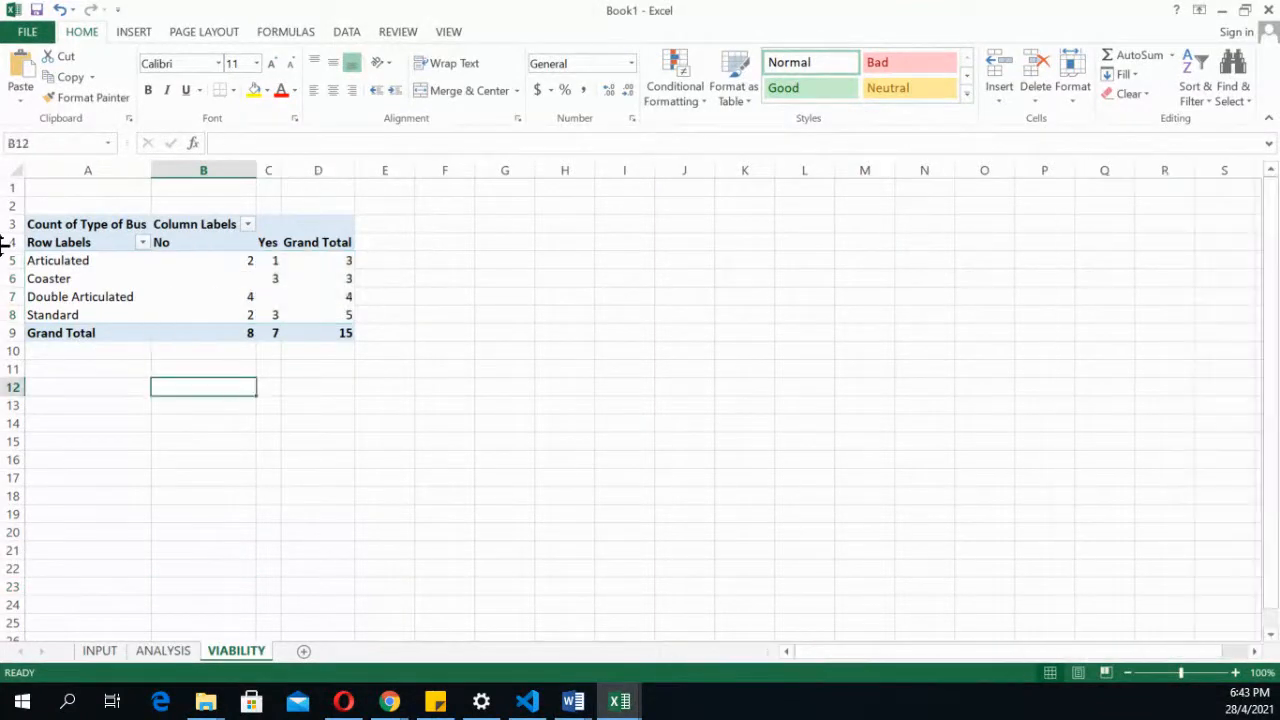
# Enter the headings JUTC in A1 and Viability in A2 on the VIABILITY sheet
pyautogui.click(50, 185)
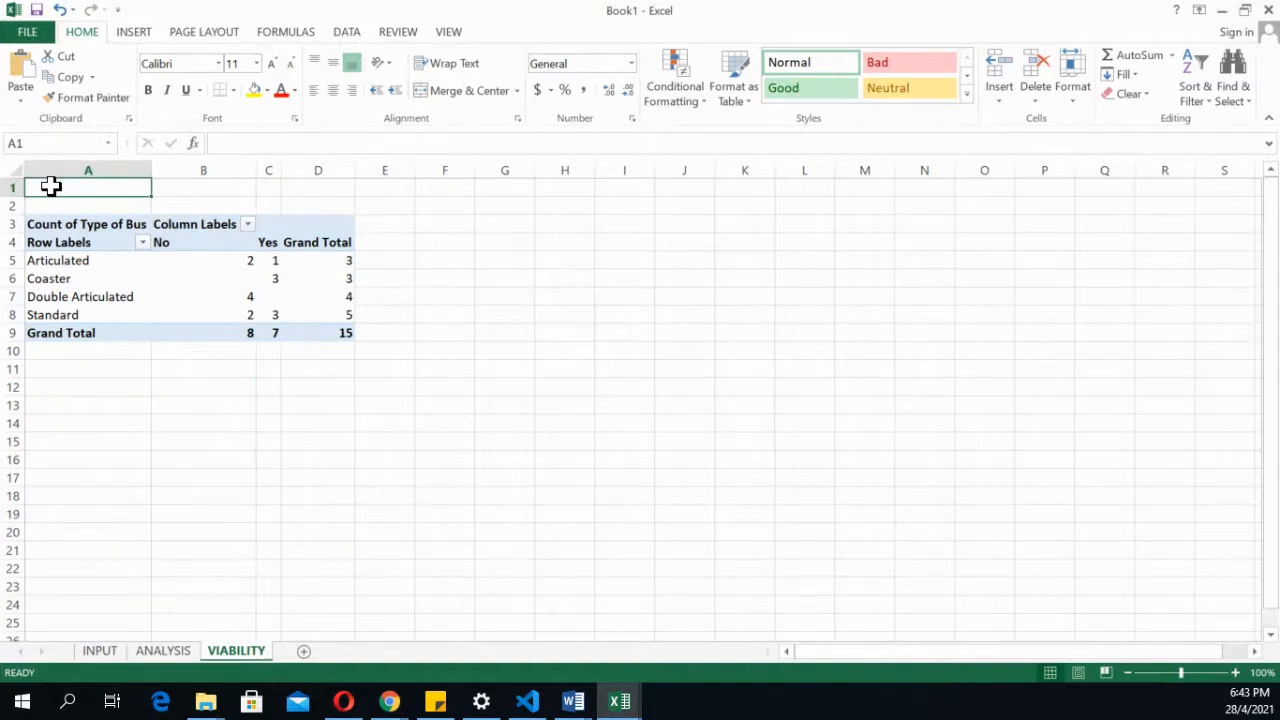
pyautogui.write('JUTC')
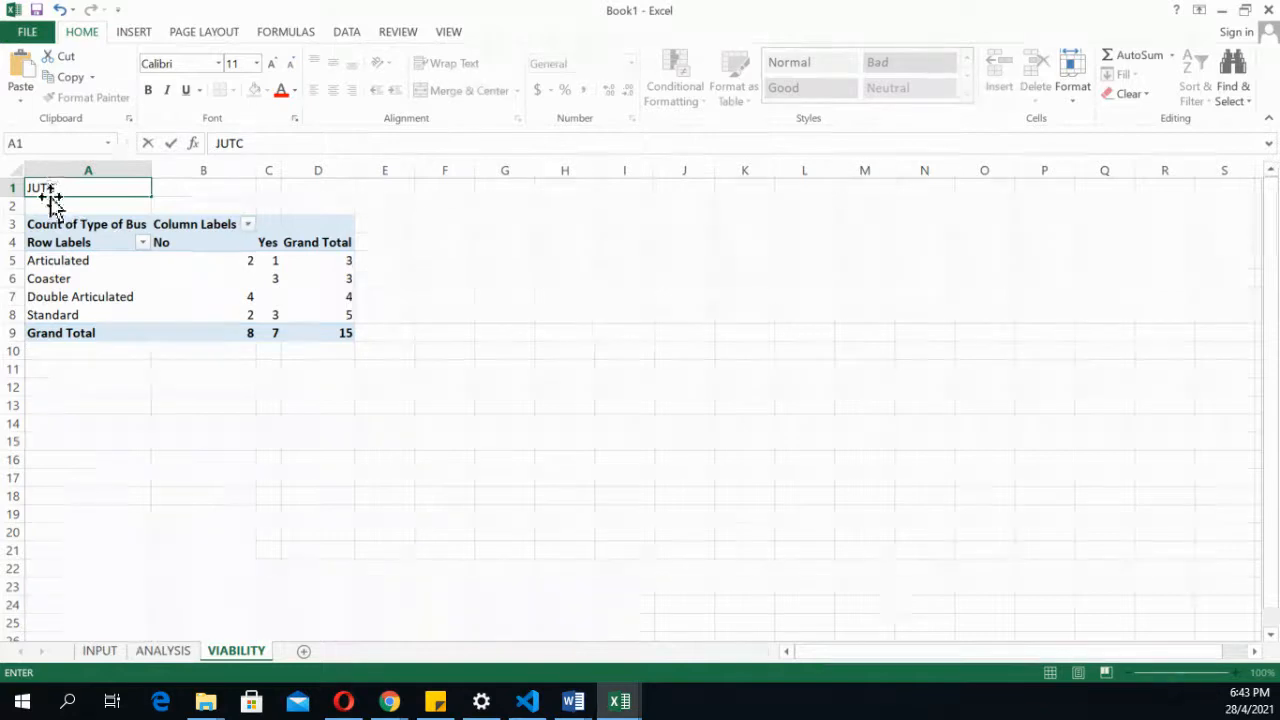
pyautogui.click(52, 204)
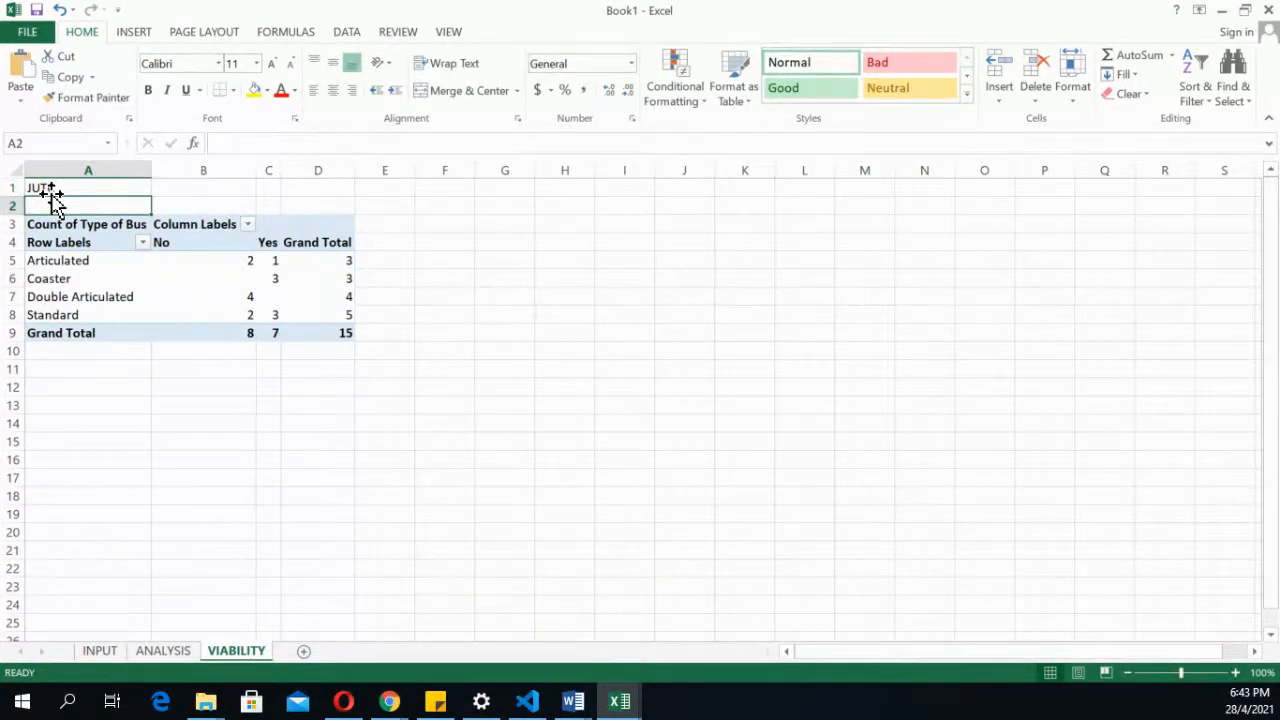
pyautogui.write('Vi')
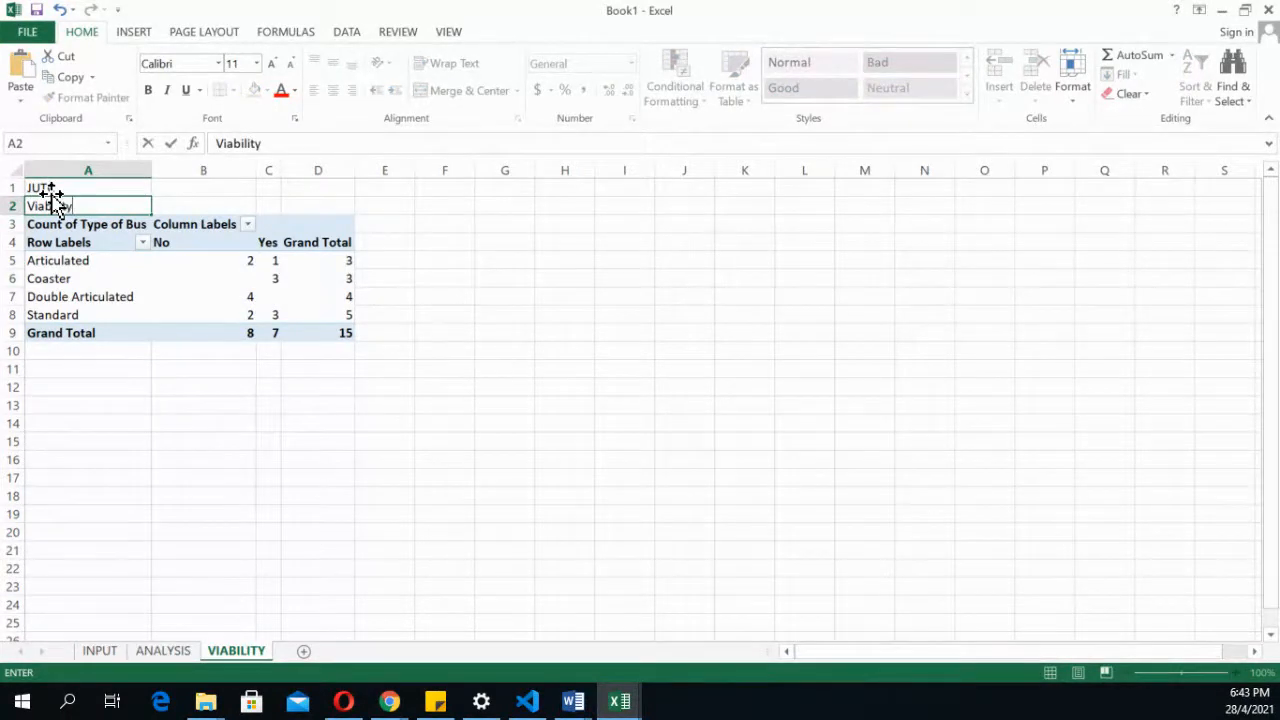
pyautogui.write('ability')
pyautogui.press('Return')
# Insert two blank rows above the pivot table, directly below the Viability heading
pyautogui.moveTo(6, 223); pyautogui.dragTo(6, 242)
pyautogui.rightClick(6, 223)
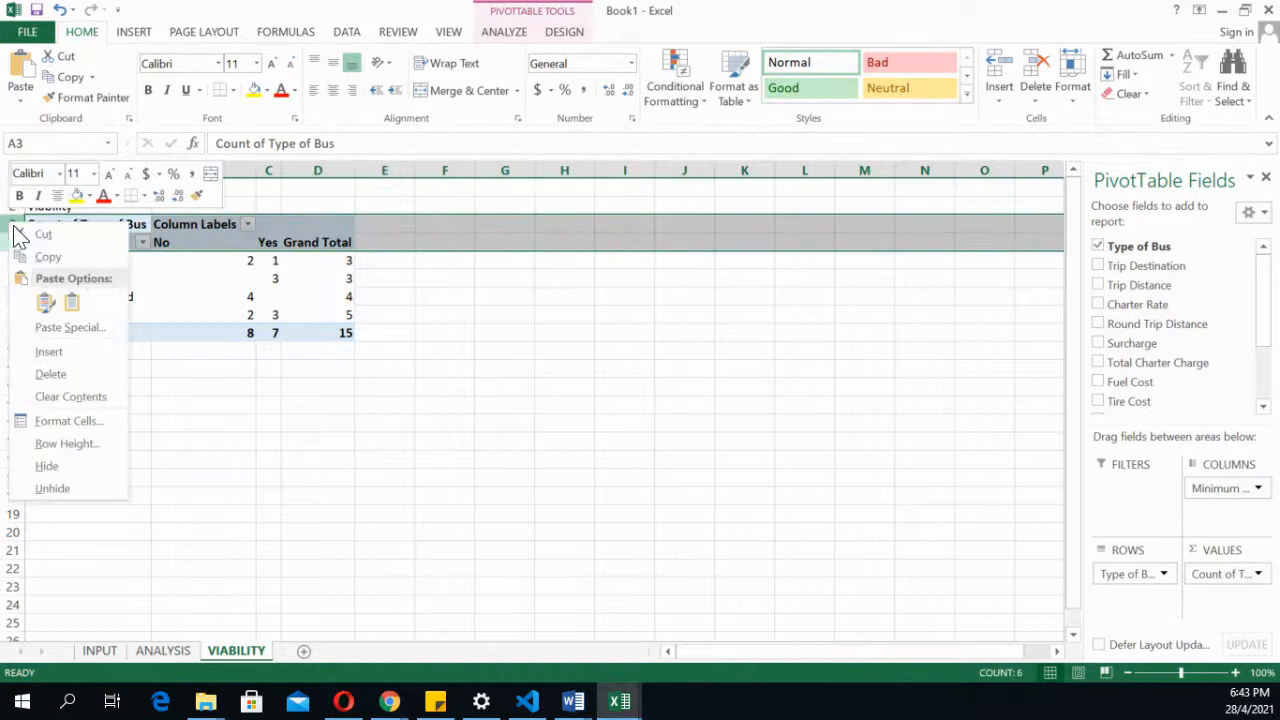
pyautogui.click(82, 352)
pyautogui.click(205, 478)
# Enter the current date in A3 with the formula =TODAY()
pyautogui.click(75, 228)
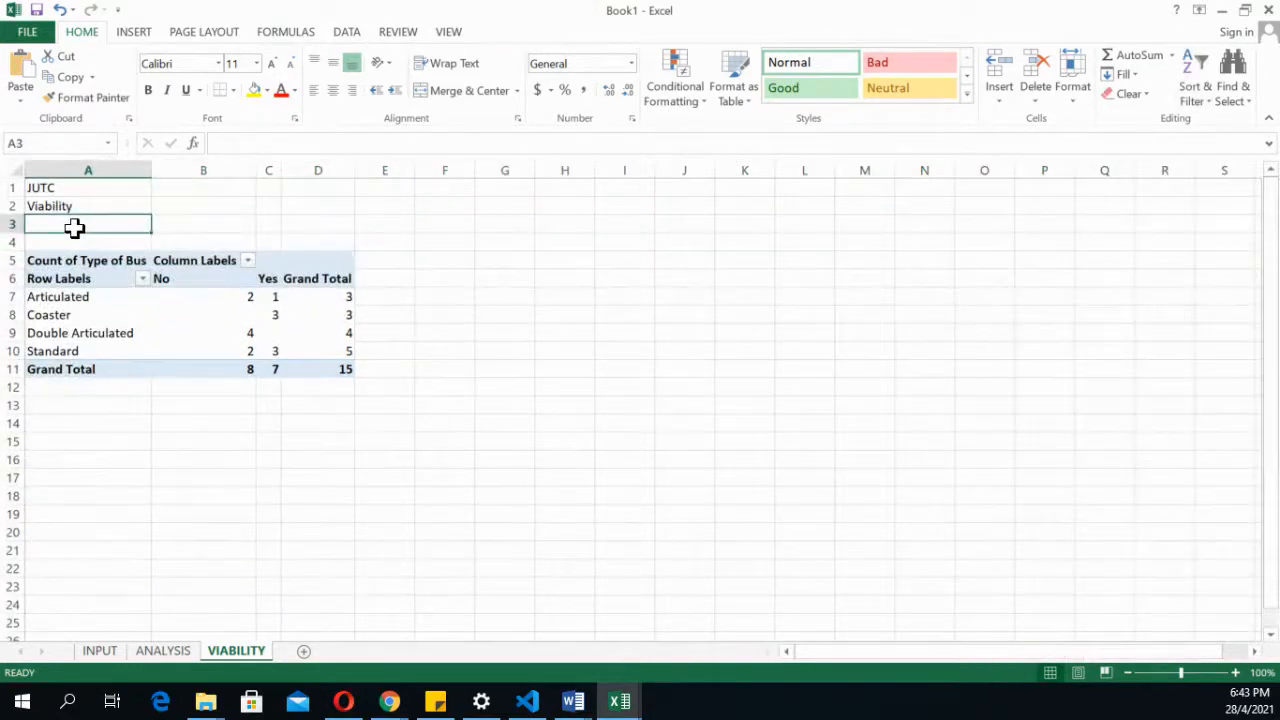
pyautogui.write('=t')
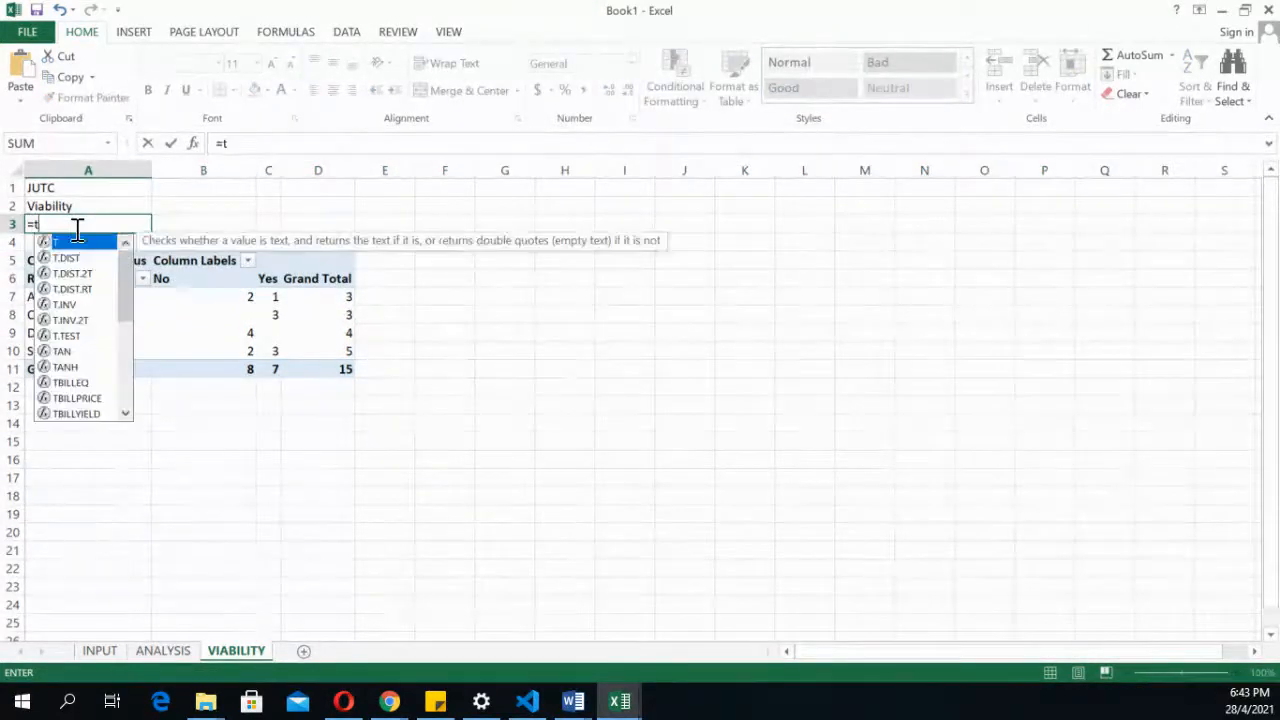
pyautogui.write('oday')
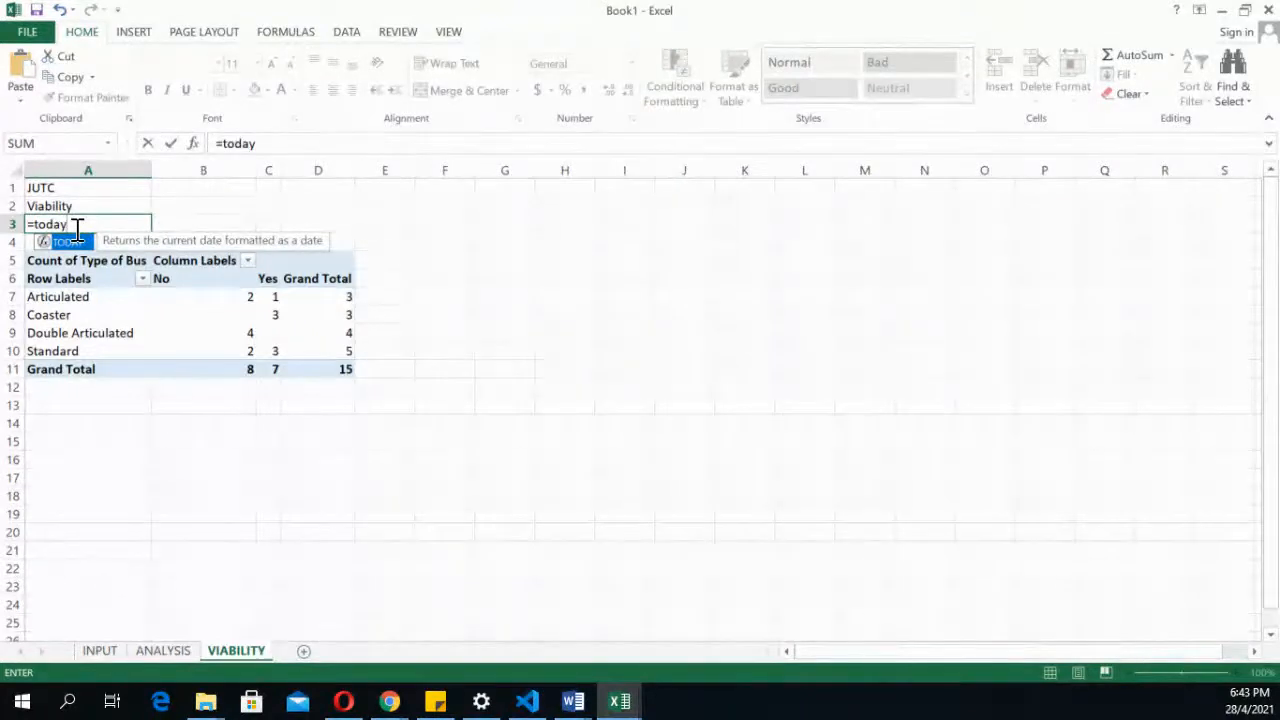
pyautogui.write('(')
pyautogui.press('Return')
# Merge and center the date, Viability and JUTC heading rows, each across columns A to D
pyautogui.moveTo(74, 228); pyautogui.dragTo(309, 229)
pyautogui.click(469, 90)
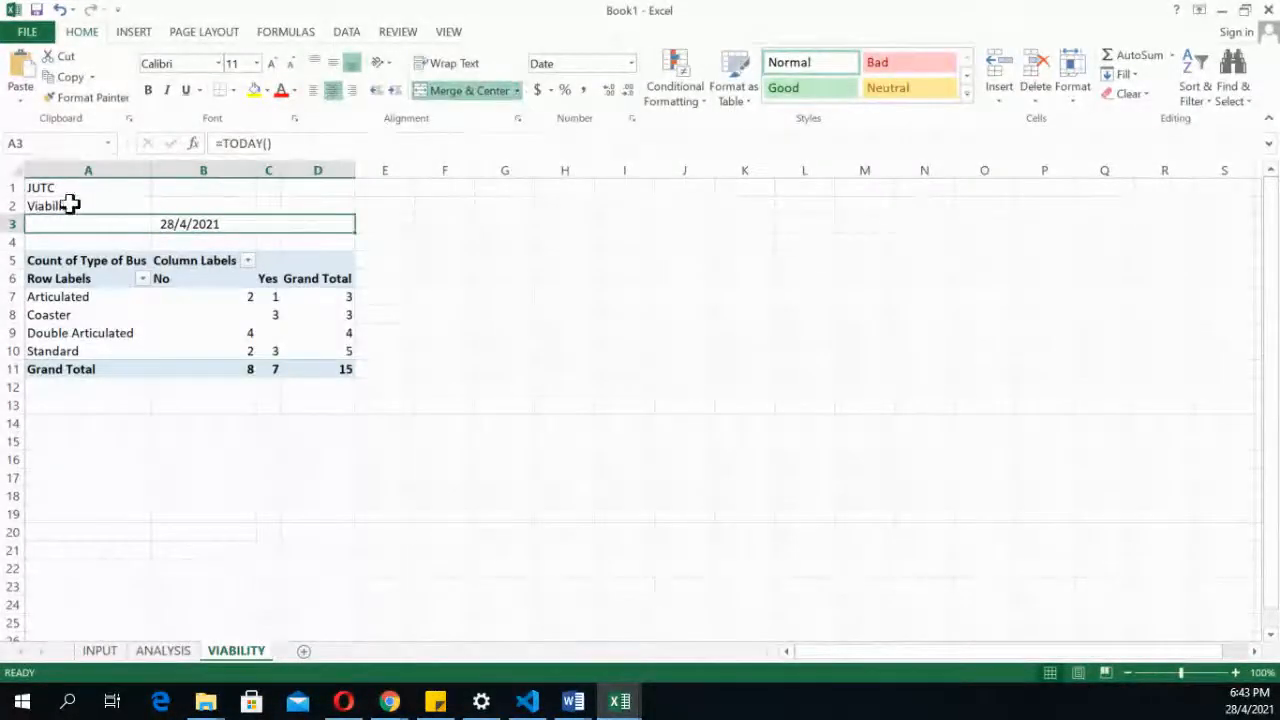
pyautogui.moveTo(70, 204); pyautogui.dragTo(323, 203)
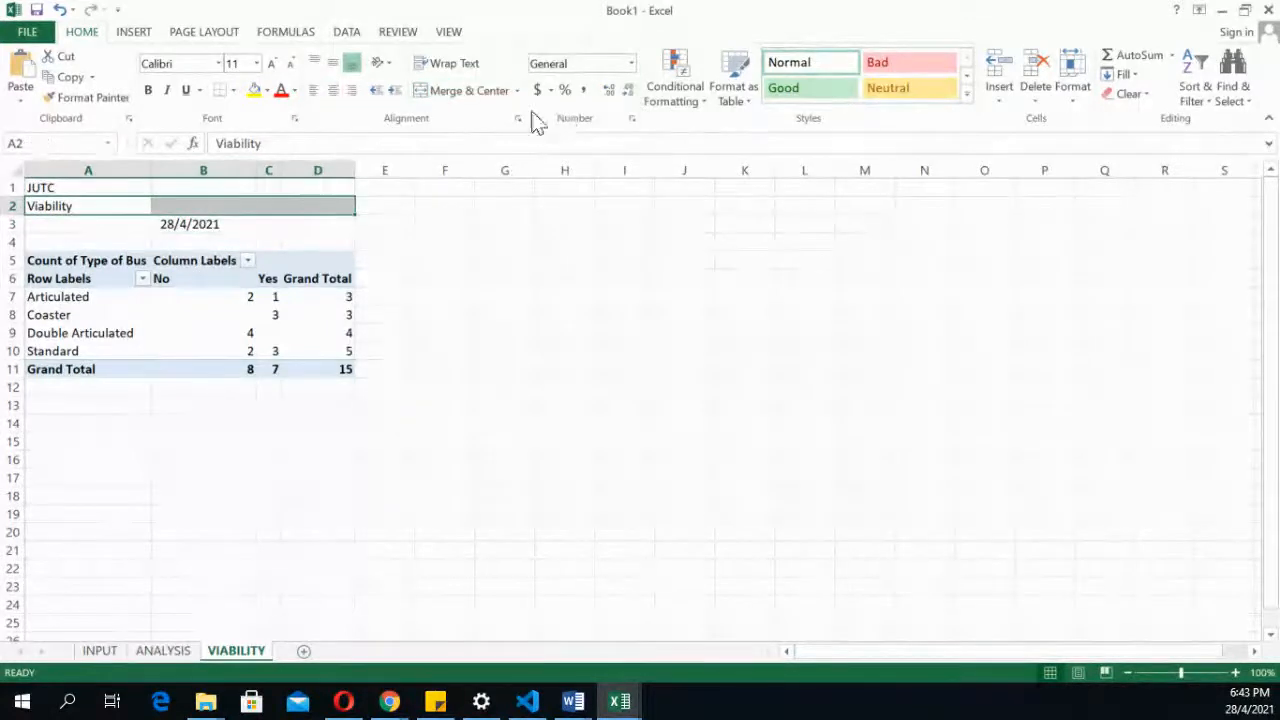
pyautogui.click(478, 90)
pyautogui.moveTo(90, 187); pyautogui.dragTo(326, 187)
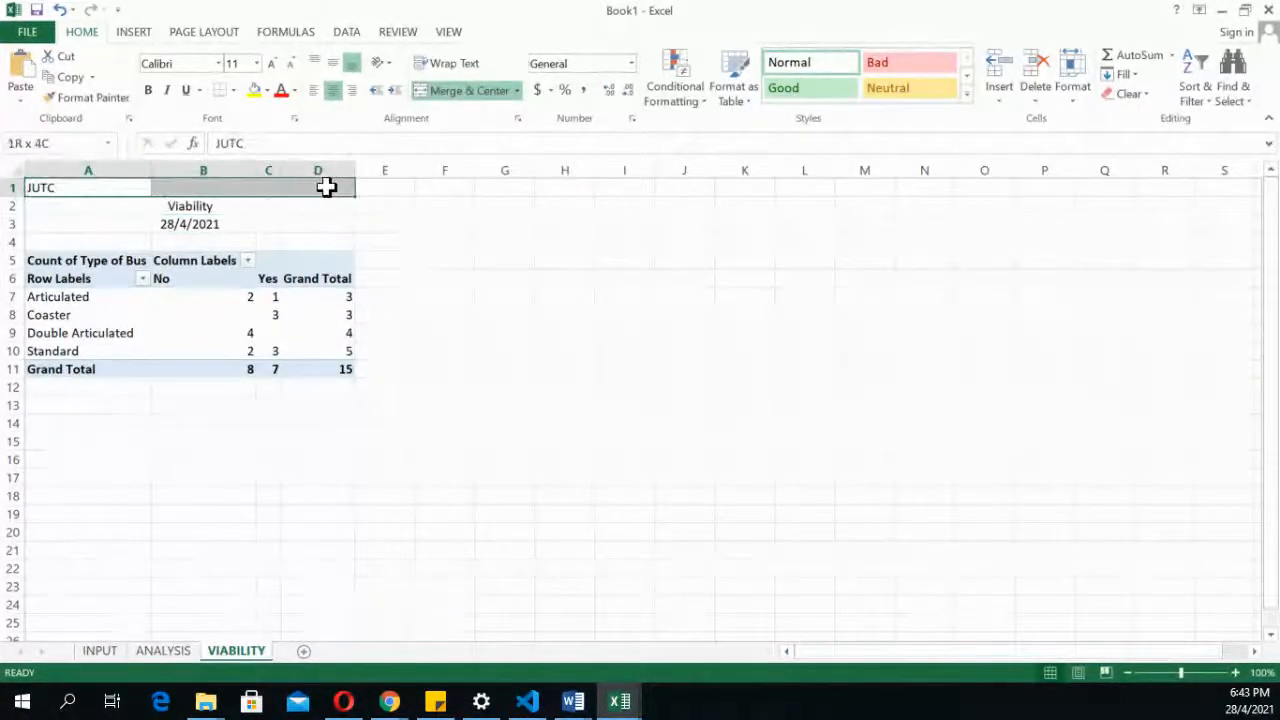
pyautogui.click(491, 90)
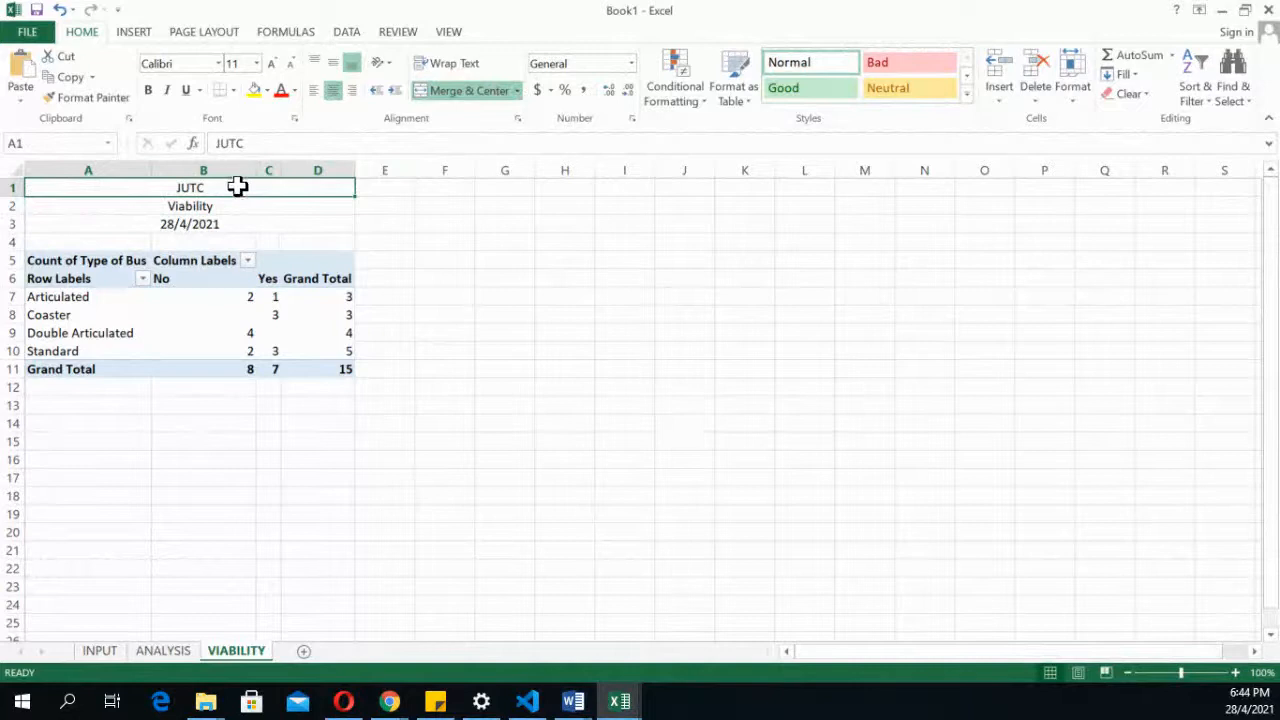
# Make the three heading rows bold and display the date in A3 in the long date format
pyautogui.moveTo(237, 187); pyautogui.dragTo(240, 230)
pyautogui.click(148, 90)
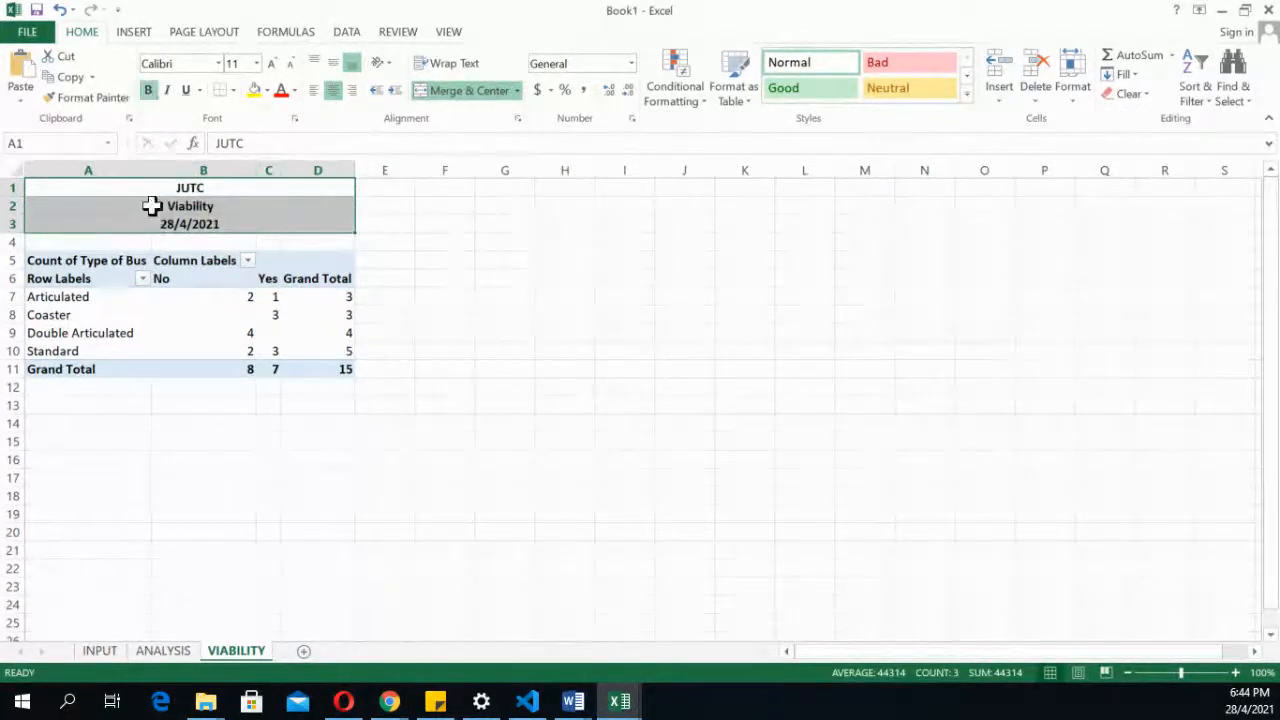
pyautogui.click(157, 222)
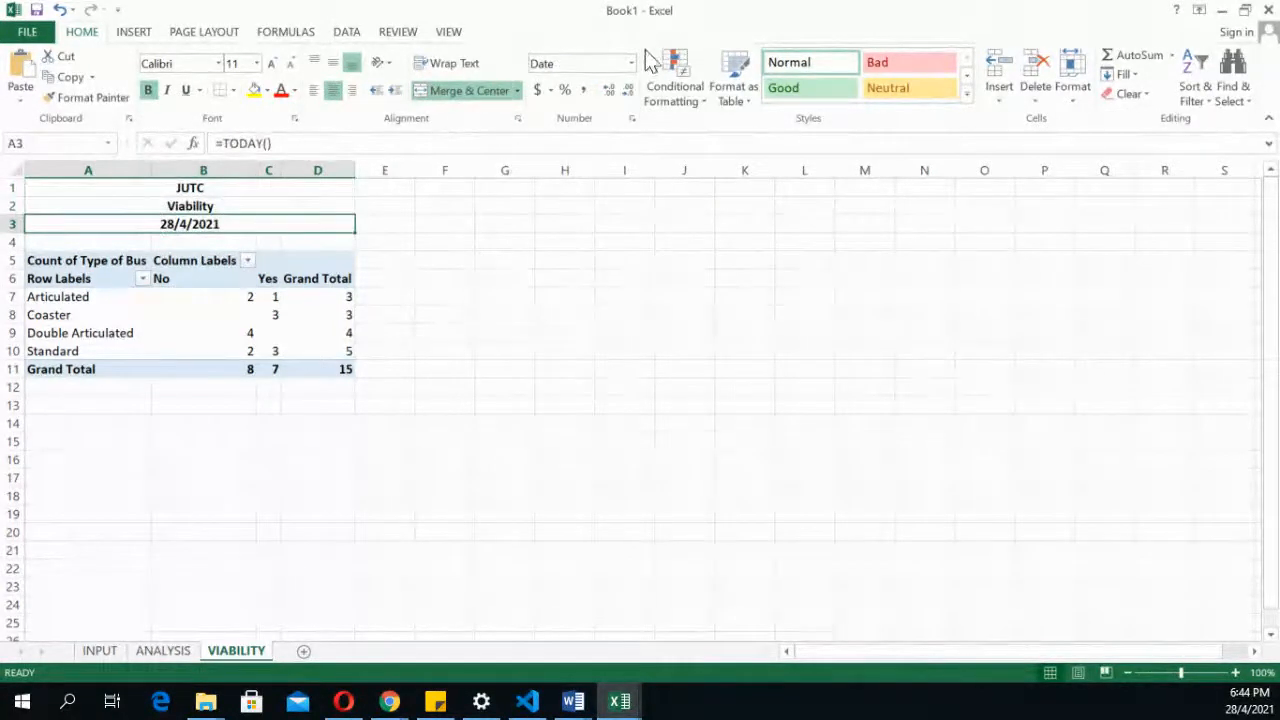
pyautogui.click(631, 63)
pyautogui.click(631, 285)
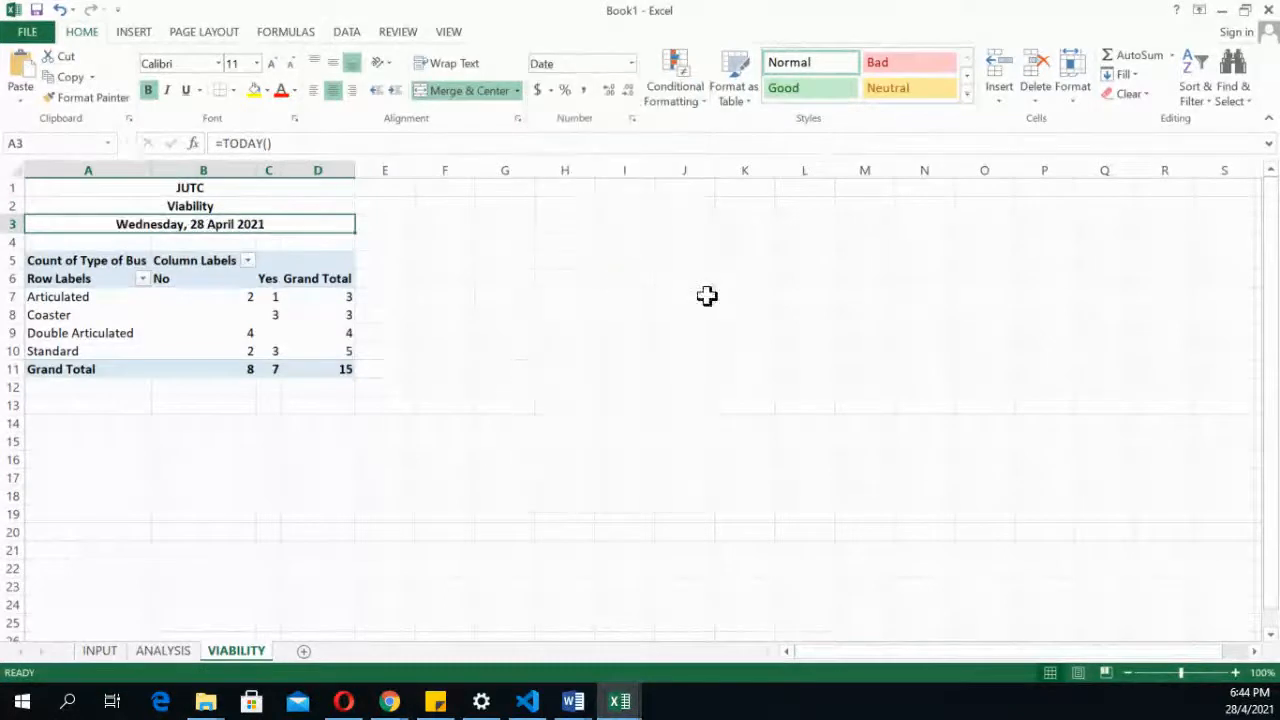
pyautogui.click(729, 330)
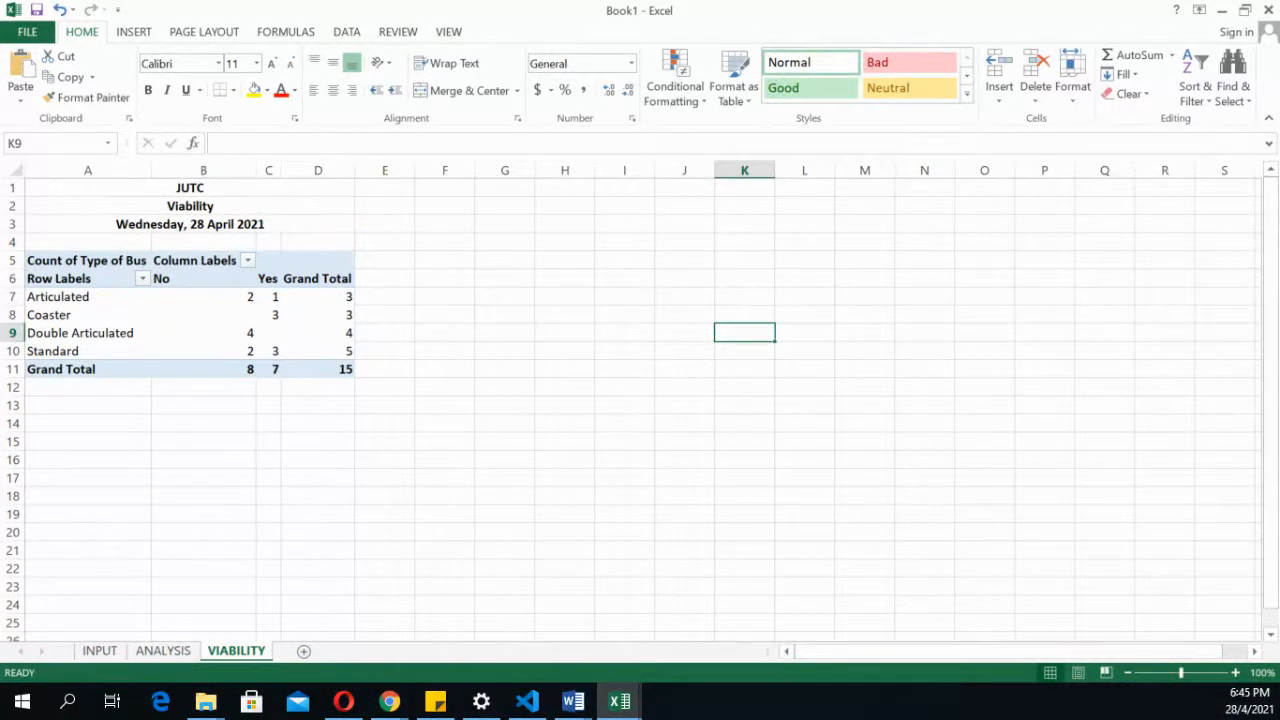
# Review the charter log on the ANALYSIS sheet, from its headings to the last trip
pyautogui.click(165, 654)
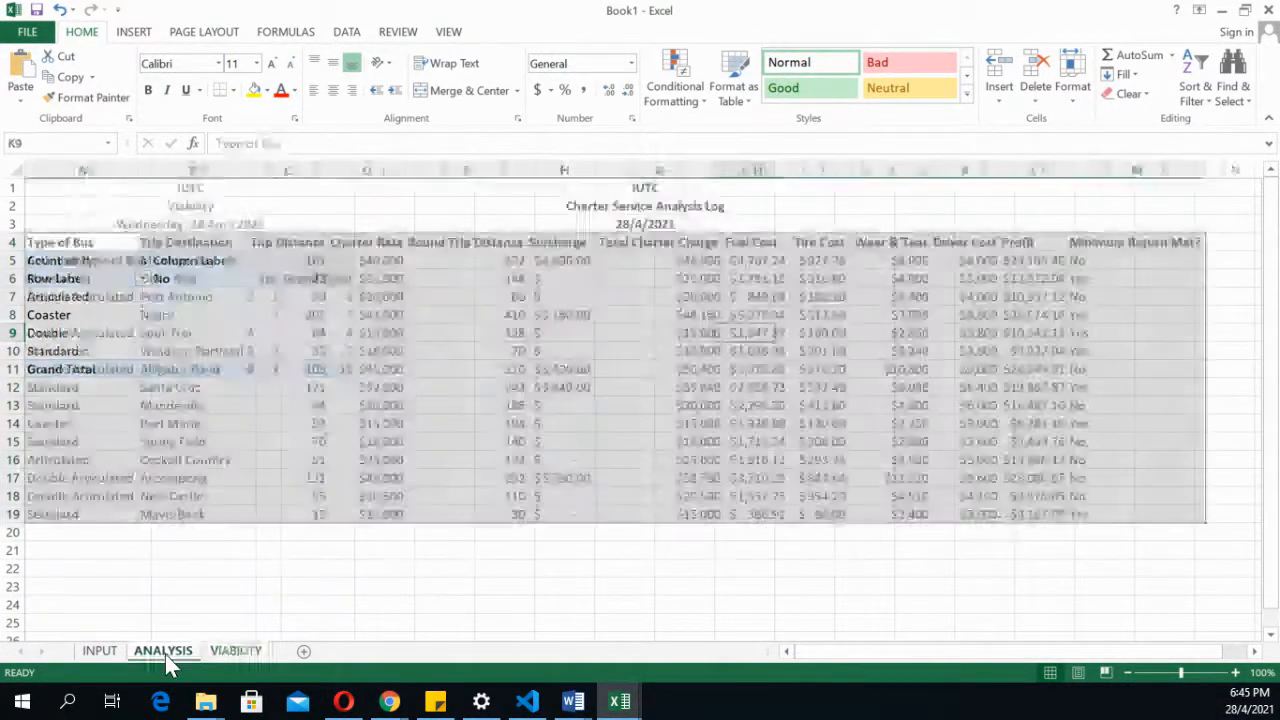
pyautogui.click(509, 588)
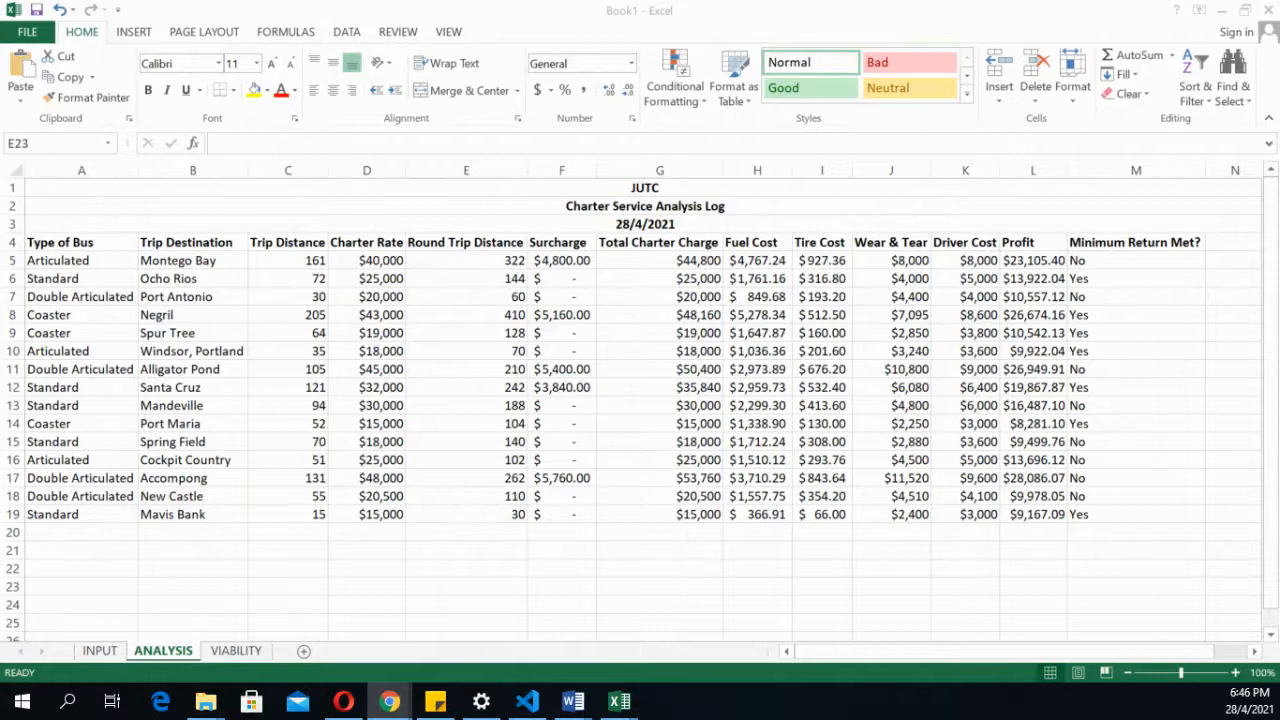
pyautogui.click(457, 408)
pyautogui.scroll(-4, 457, 408)
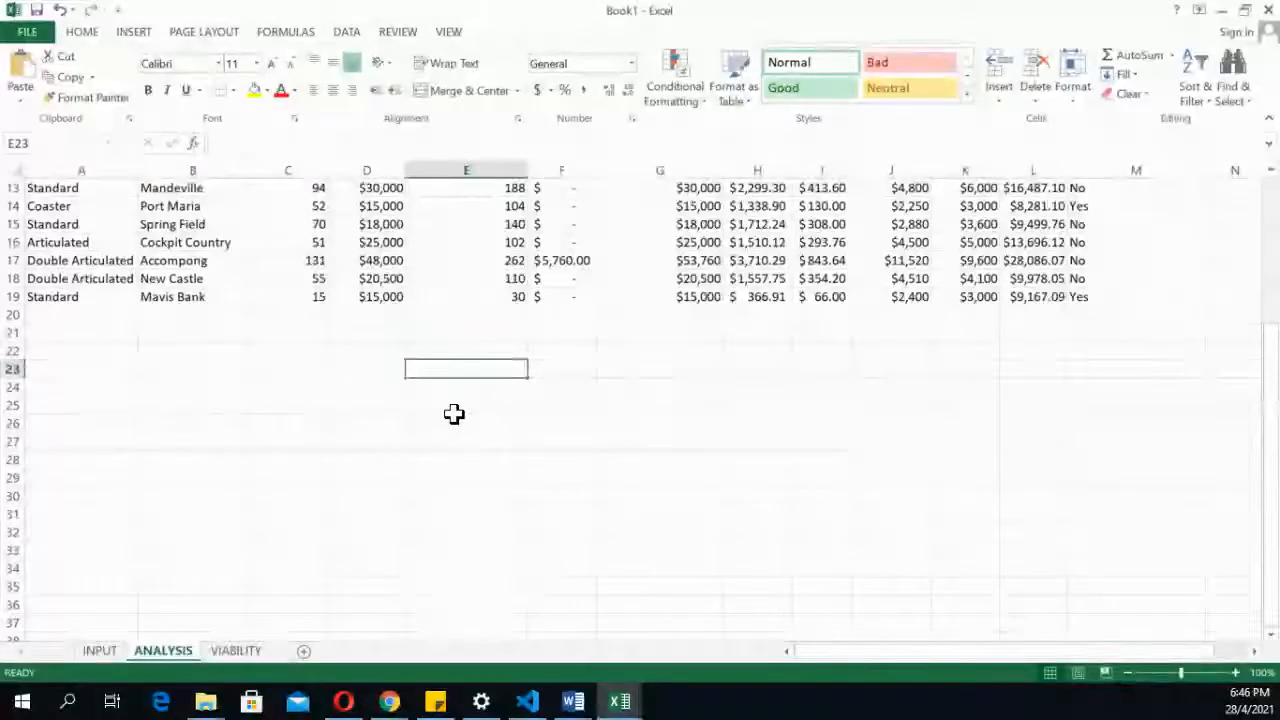
pyautogui.scroll(2, 455, 412)
pyautogui.scroll(2, 454, 414)
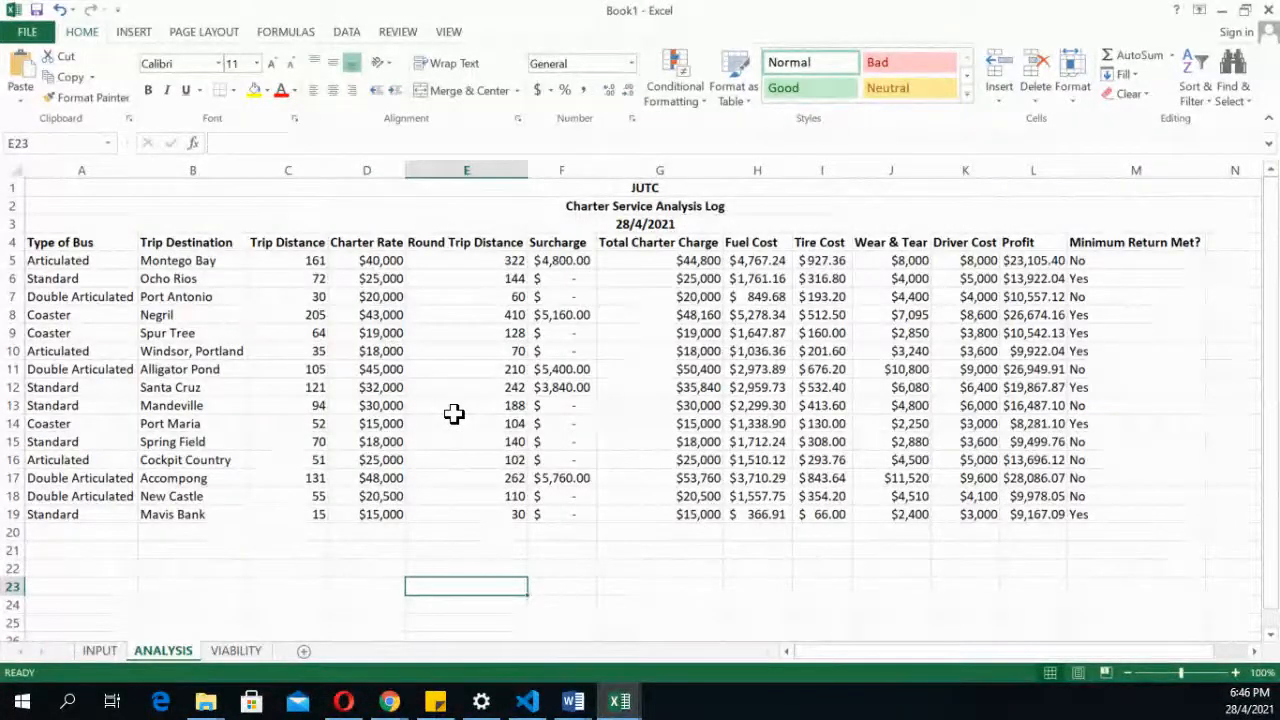
pyautogui.scroll(-4, 454, 414)
pyautogui.scroll(3, 454, 414)
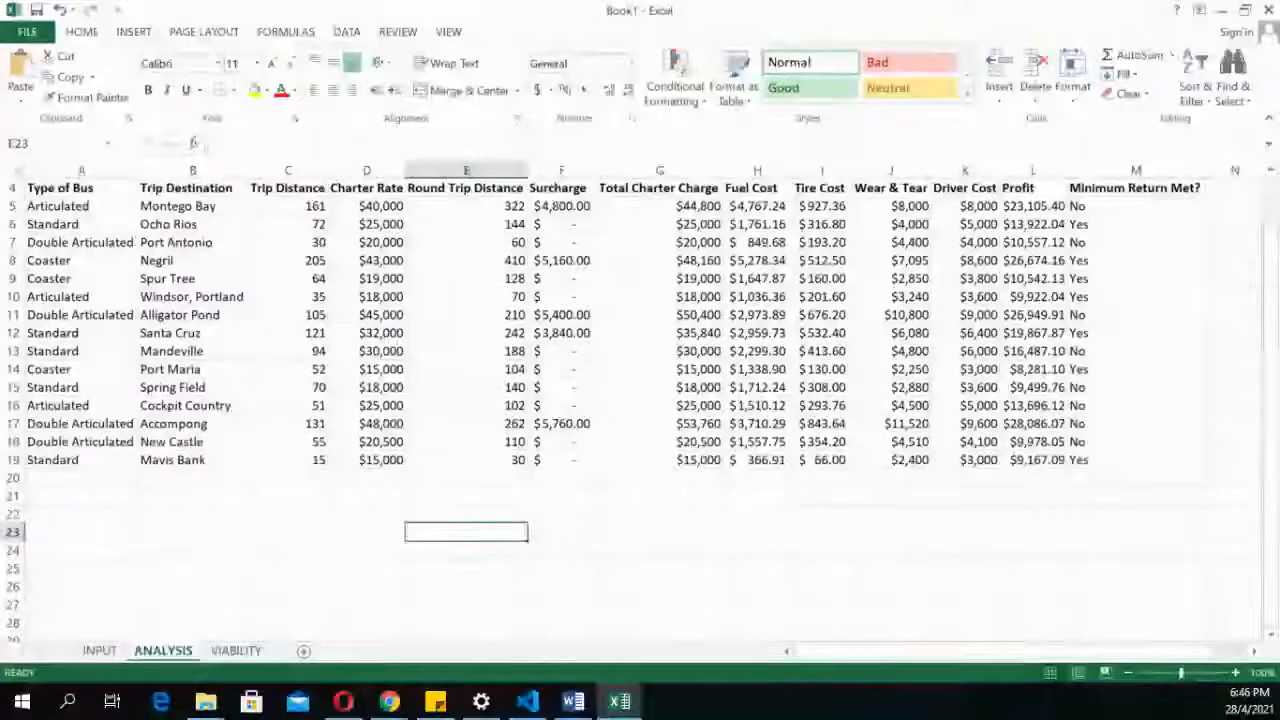
# Start a new conditional formatting rule for the trip rows A5:M19 that uses a formula to determine which cells to format
pyautogui.hotkey('alt', 'Tab')
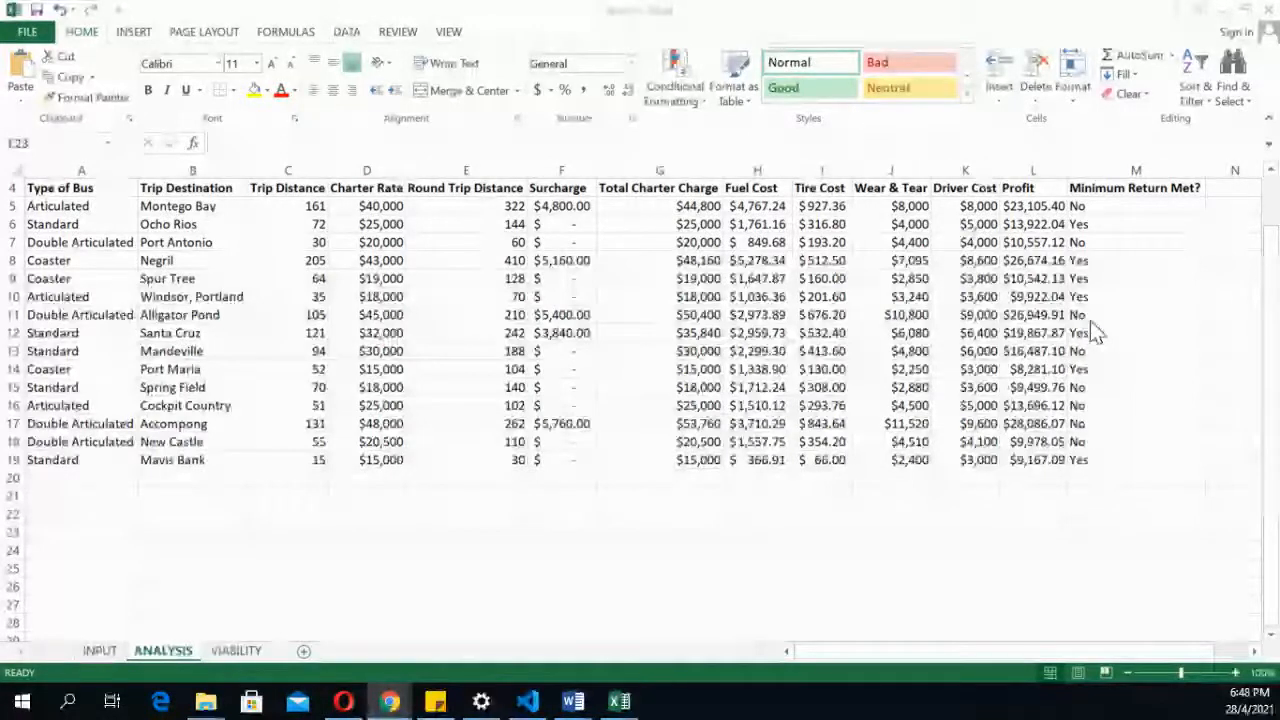
pyautogui.scroll(1, 1095, 333)
pyautogui.moveTo(58, 260); pyautogui.dragTo(1175, 500)
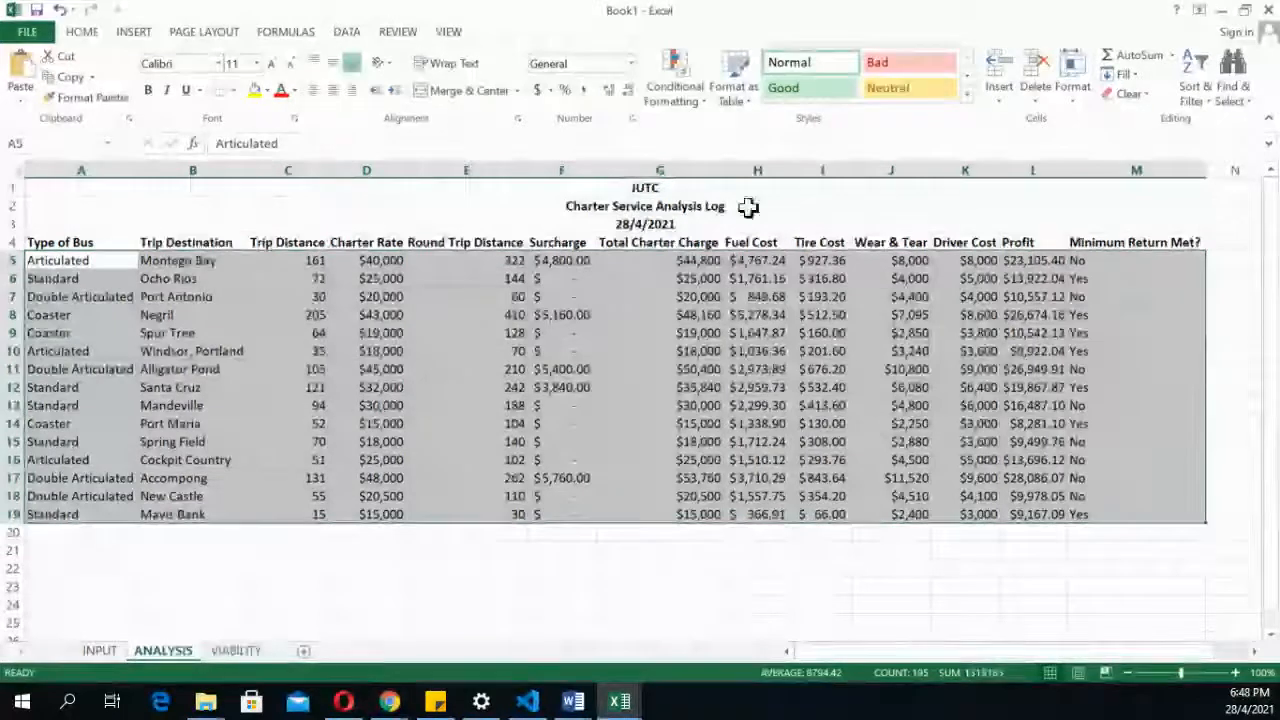
pyautogui.click(690, 88)
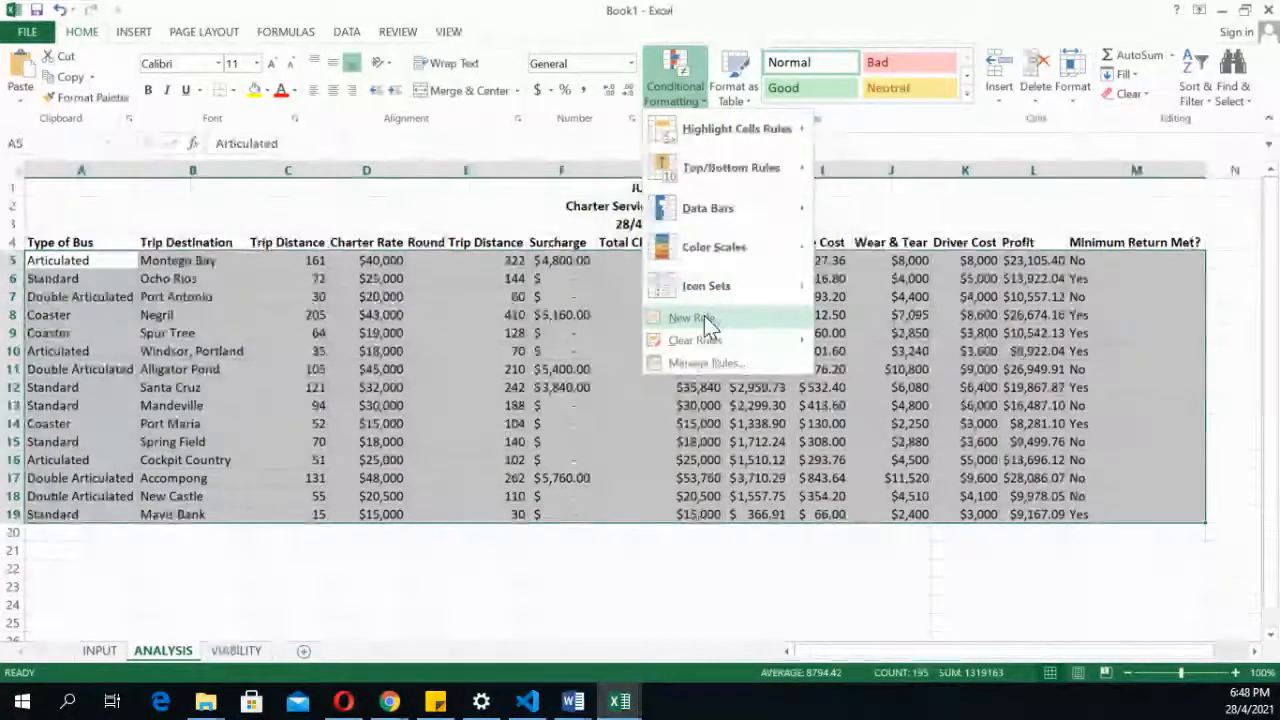
pyautogui.moveTo(757, 137)
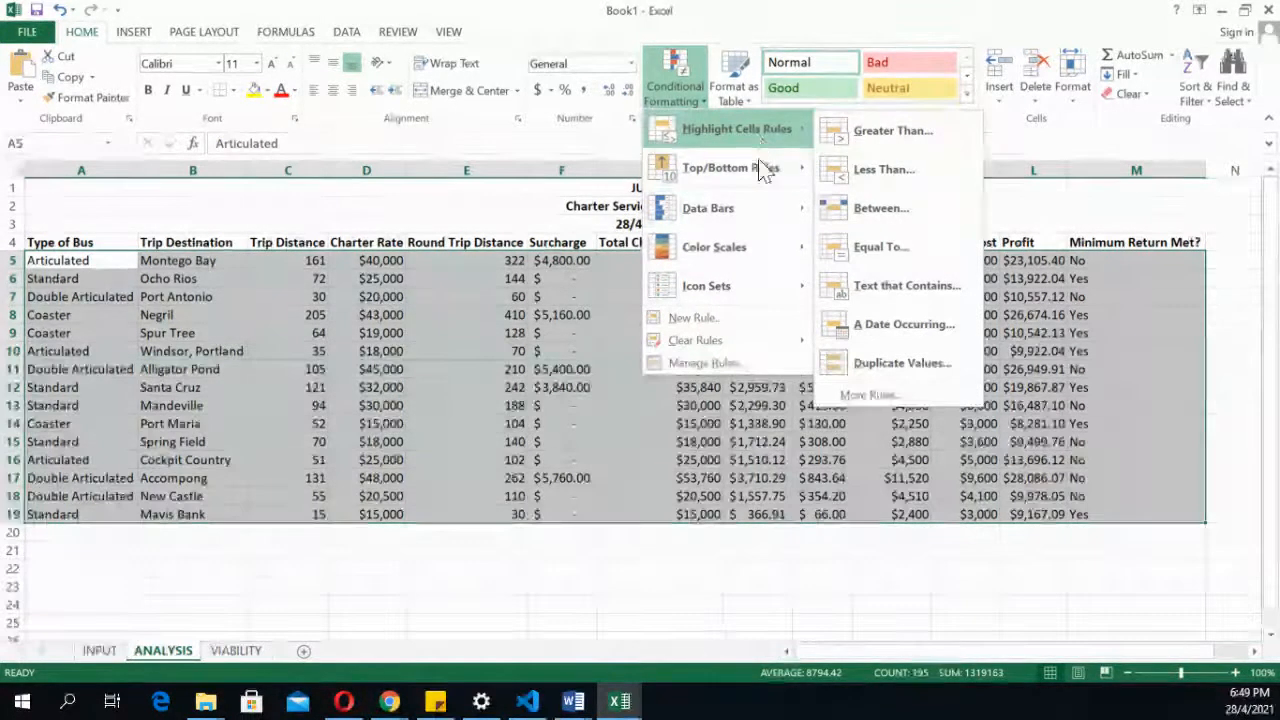
pyautogui.click(705, 317)
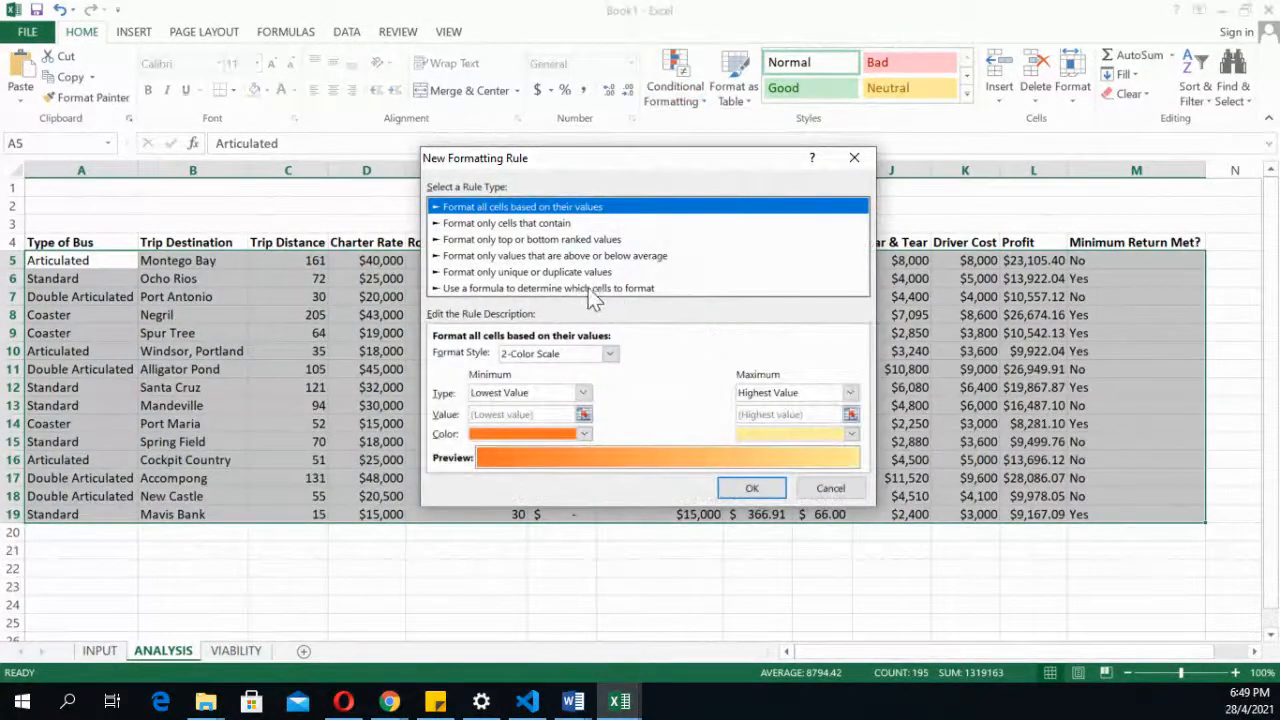
pyautogui.click(566, 290)
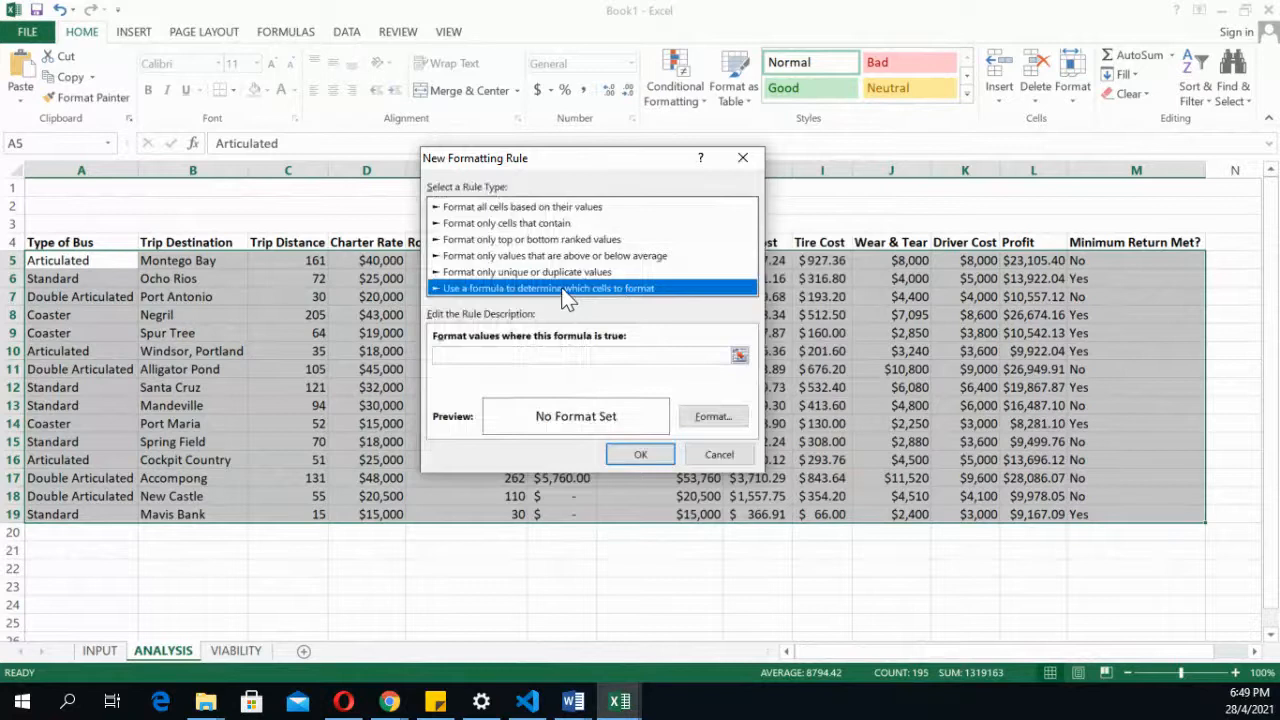
# Set the rule's formula to =$M5="Yes", with only the column reference absolute
pyautogui.click(457, 356)
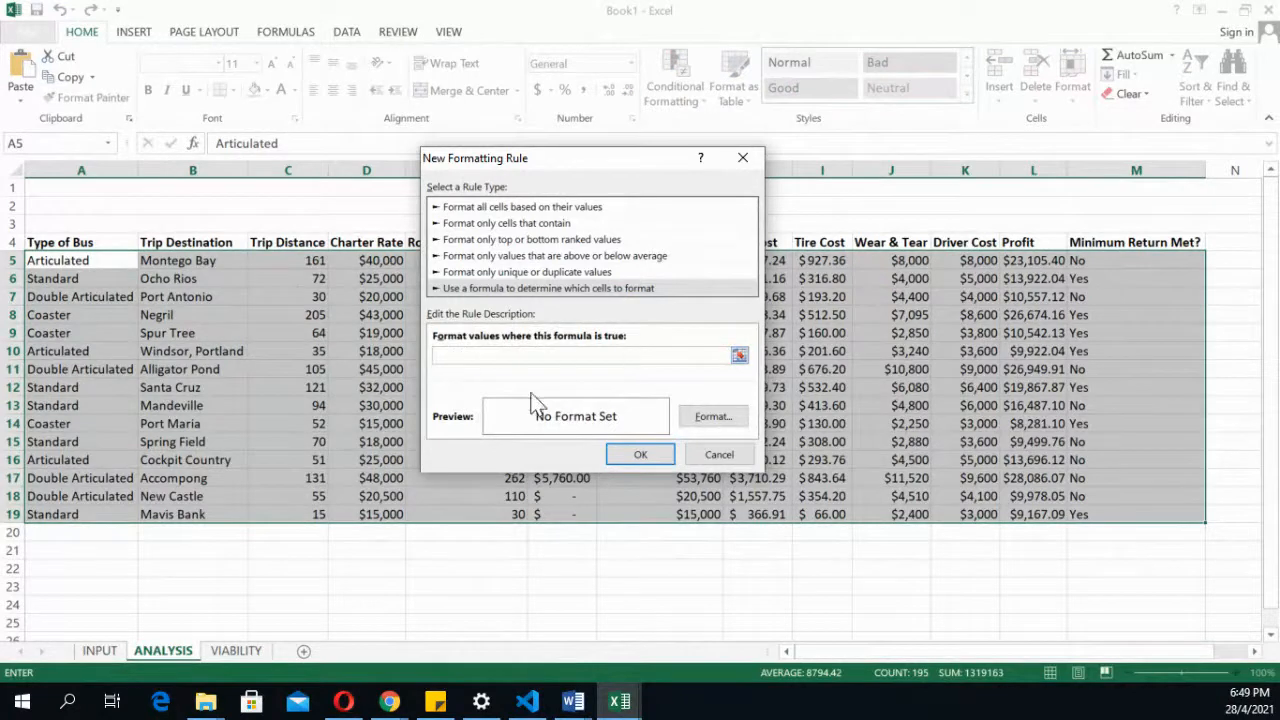
pyautogui.click(1086, 259)
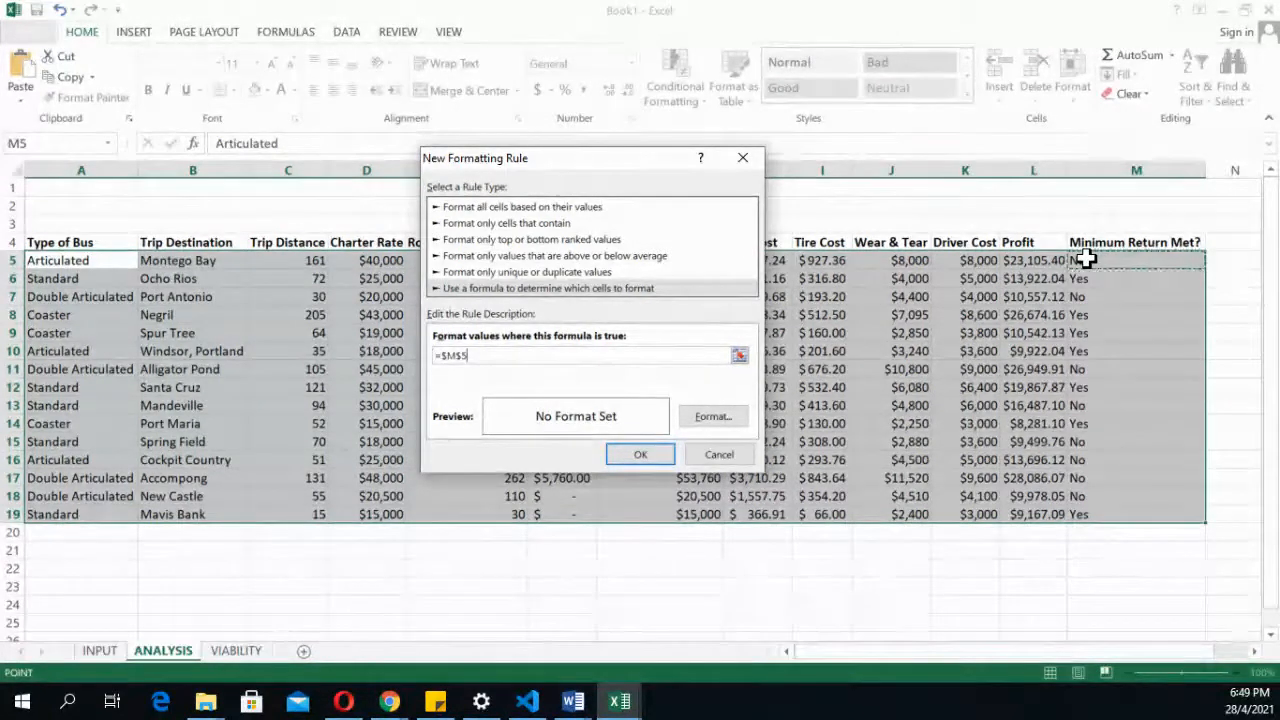
pyautogui.write('=')
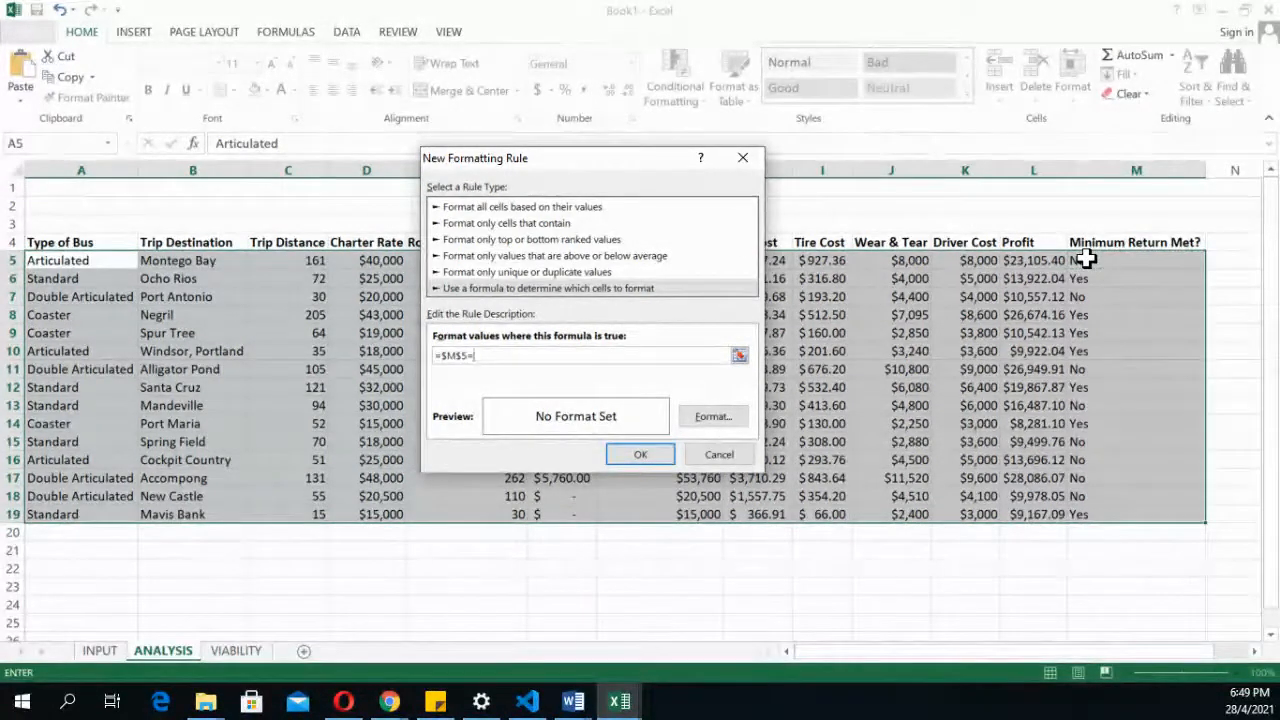
pyautogui.write('"Yes')
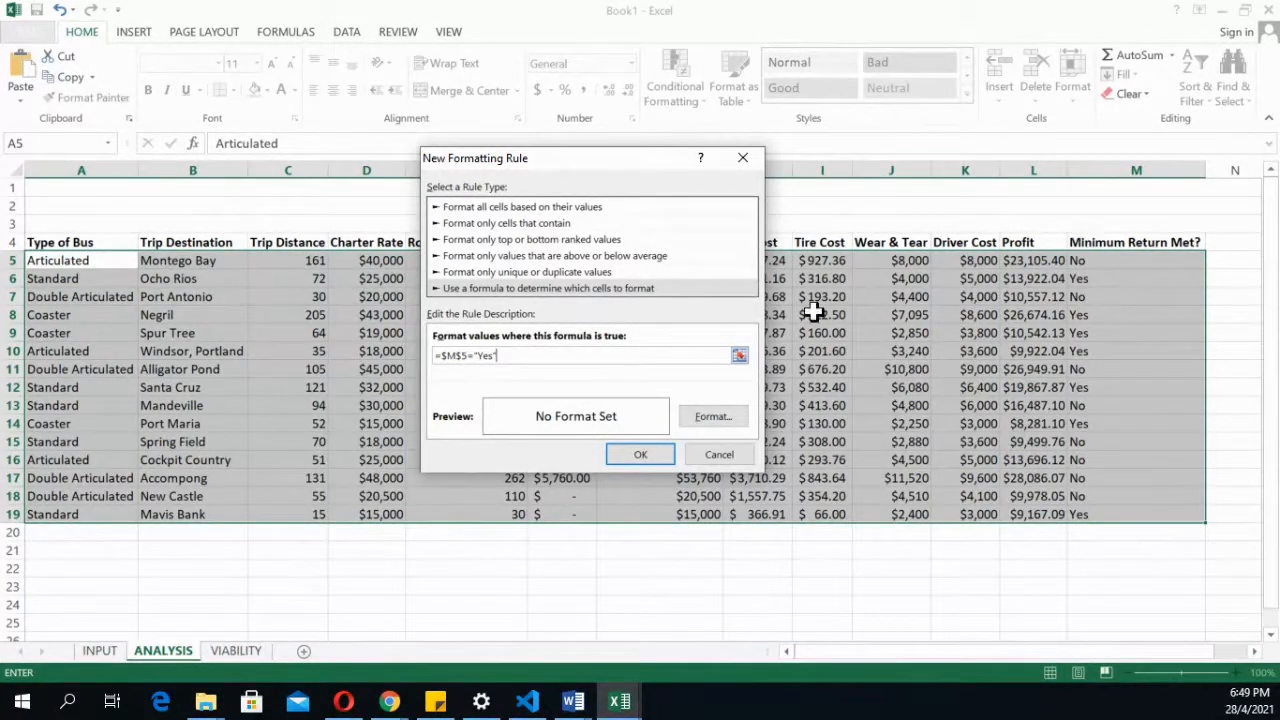
pyautogui.moveTo(448, 356); pyautogui.dragTo(461, 360)
pyautogui.click(459, 358)
pyautogui.press('Delete')
# Give the rule a darker blue background fill and apply it to the trip rows
pyautogui.click(713, 416)
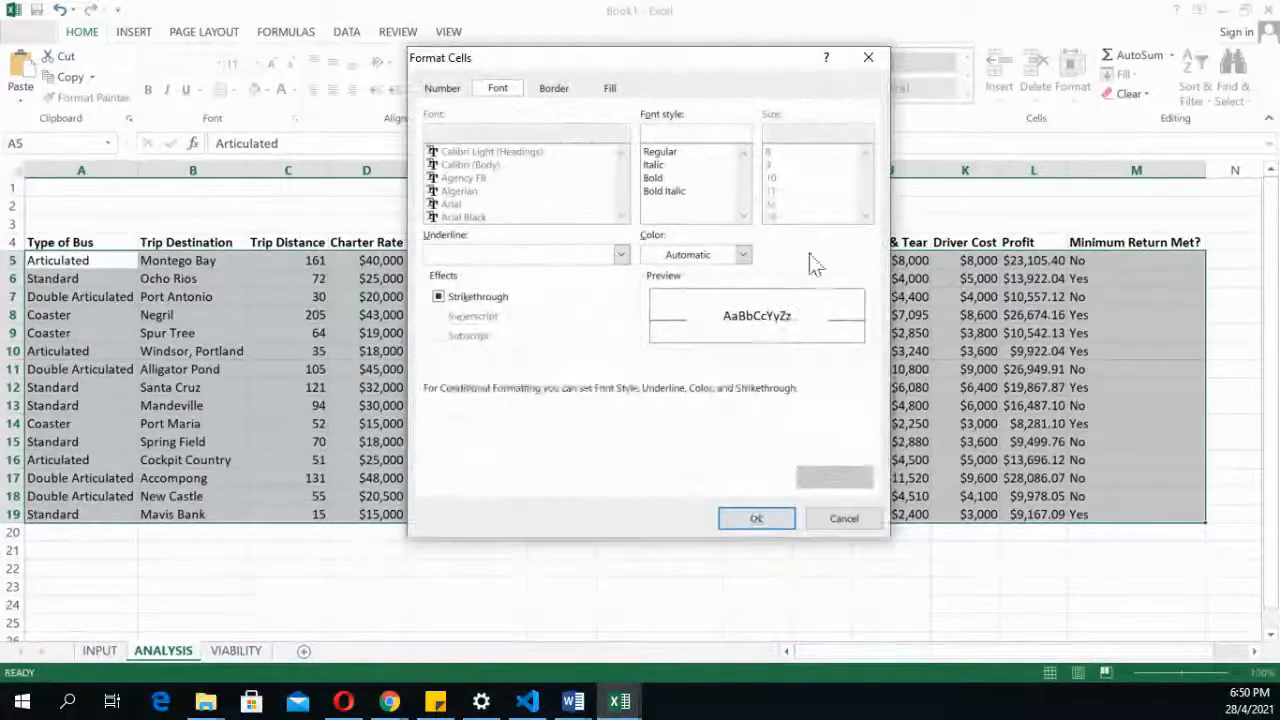
pyautogui.click(609, 89)
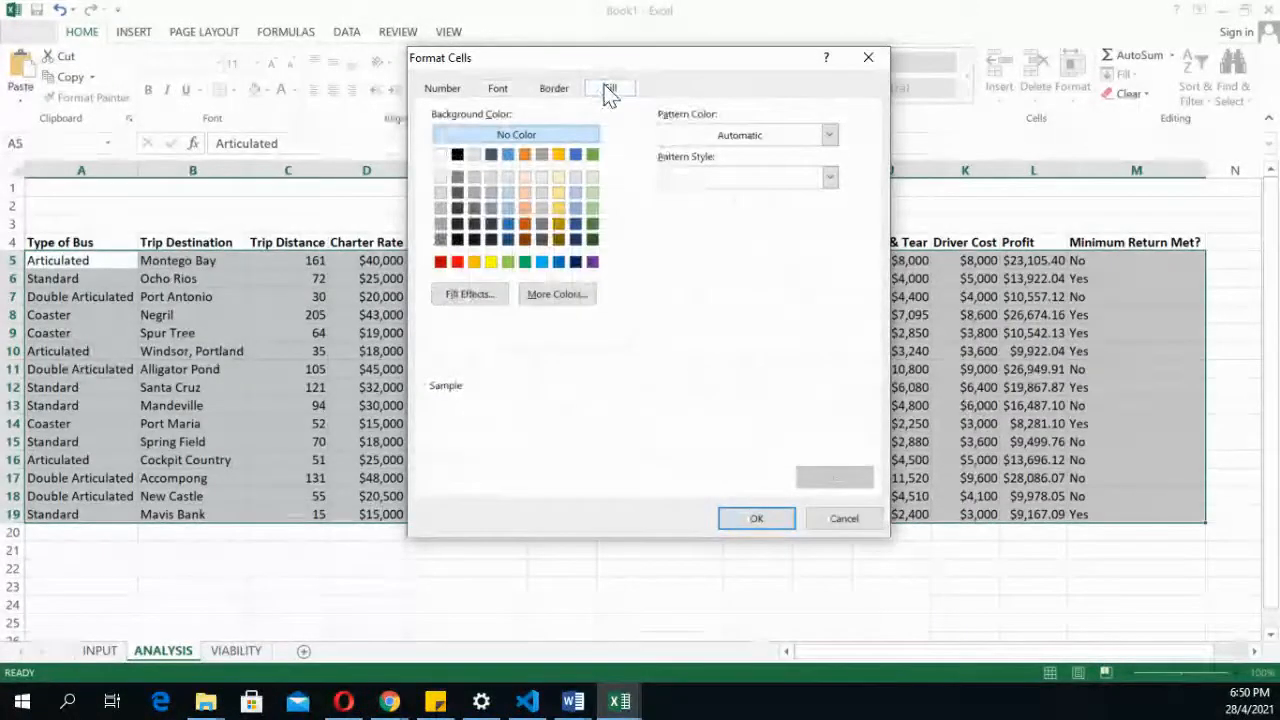
pyautogui.click(508, 226)
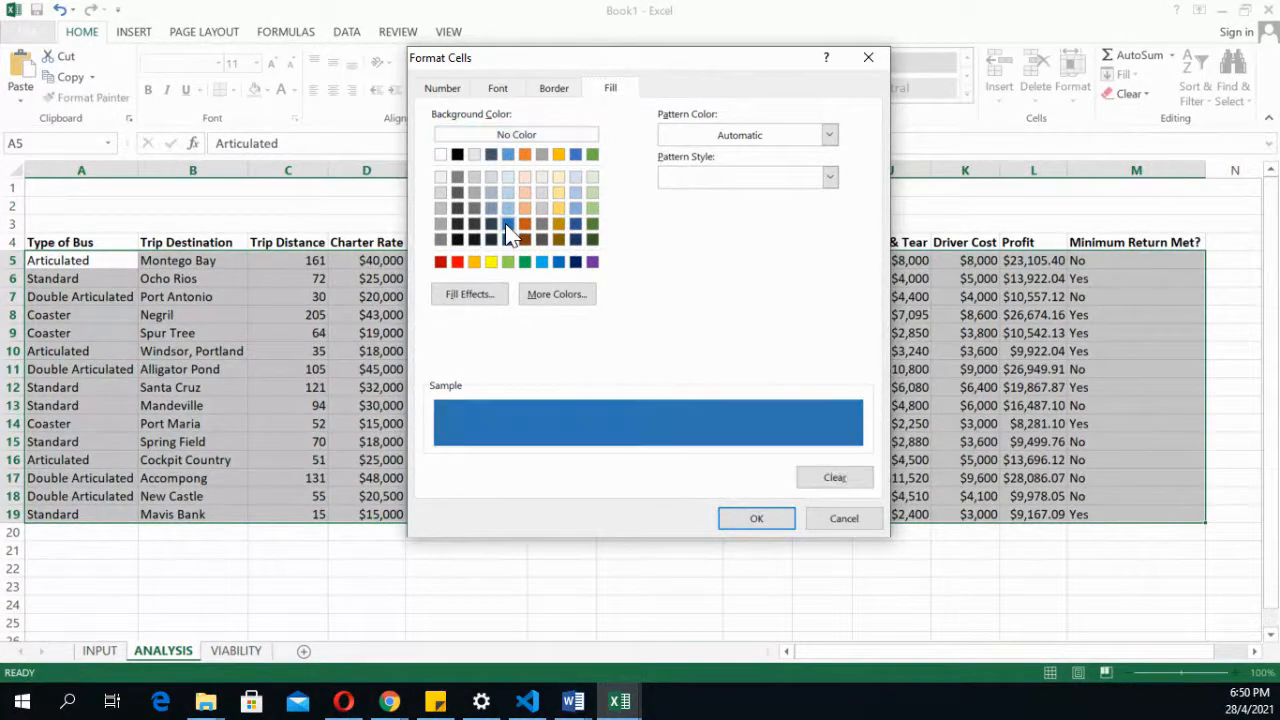
pyautogui.click(752, 521)
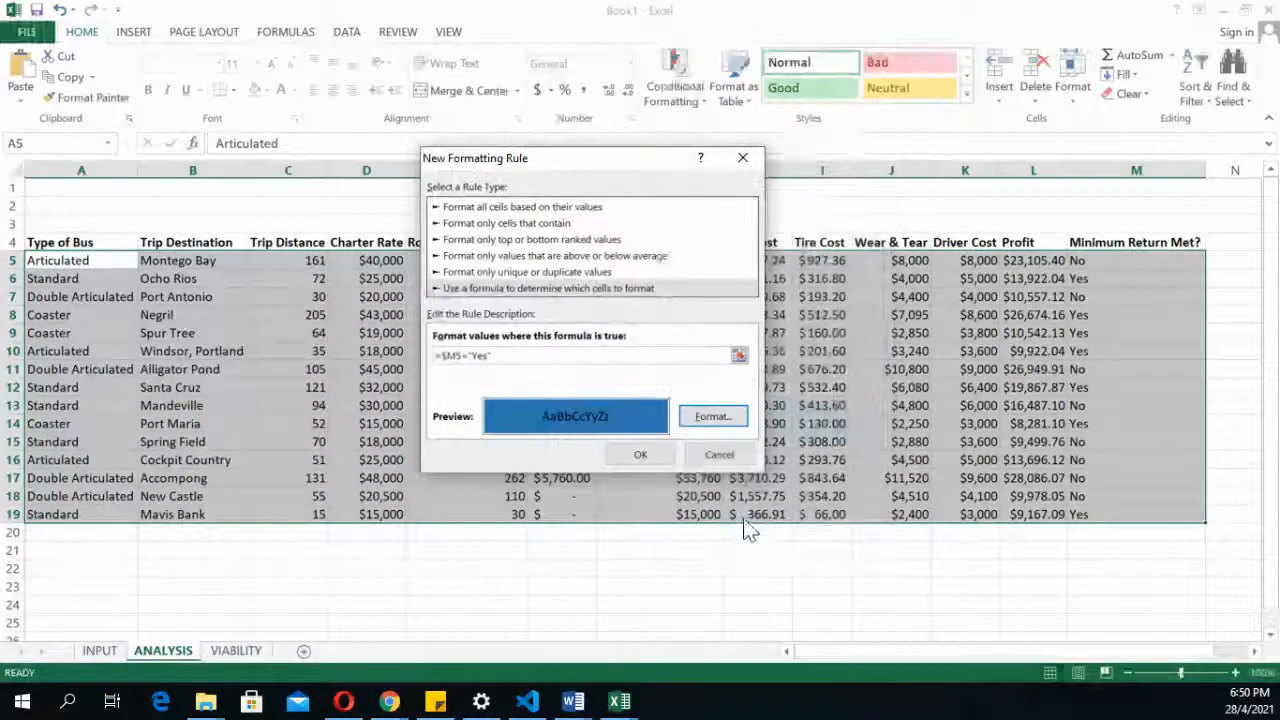
pyautogui.click(665, 457)
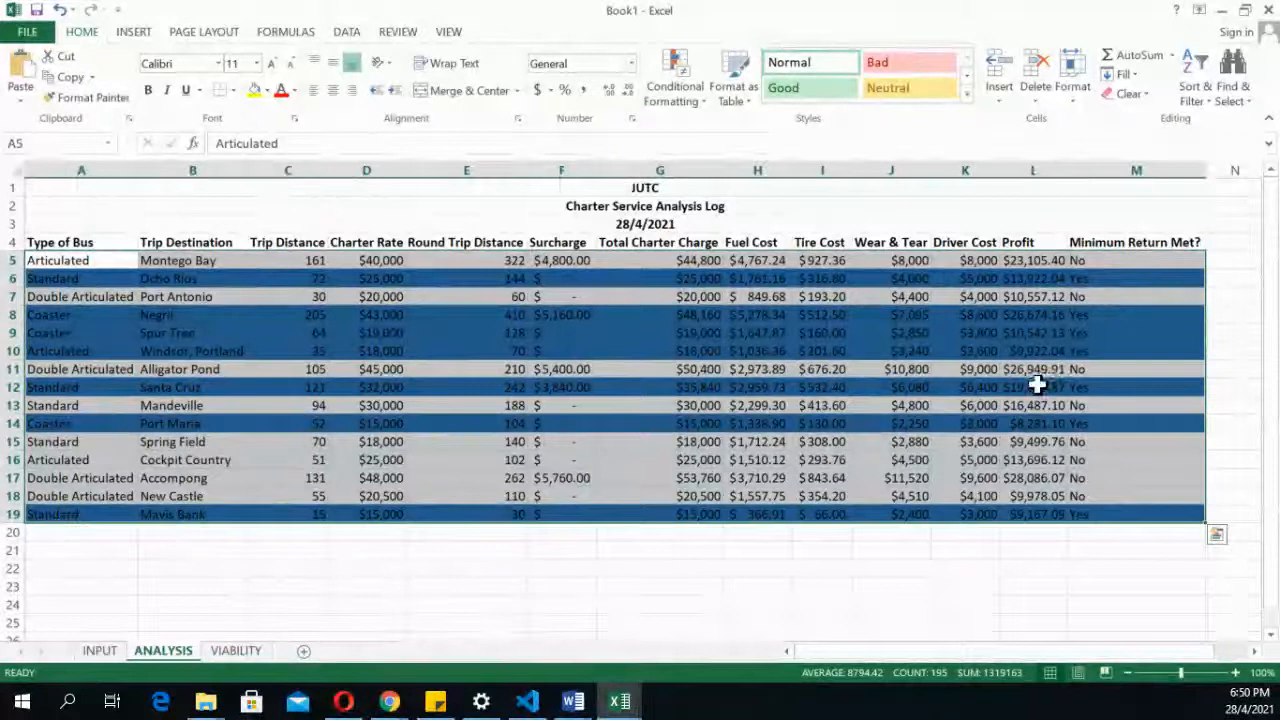
# Enter the label "How many met the requirement" in A22, below the charter log
pyautogui.click(193, 566)
pyautogui.click(130, 565)
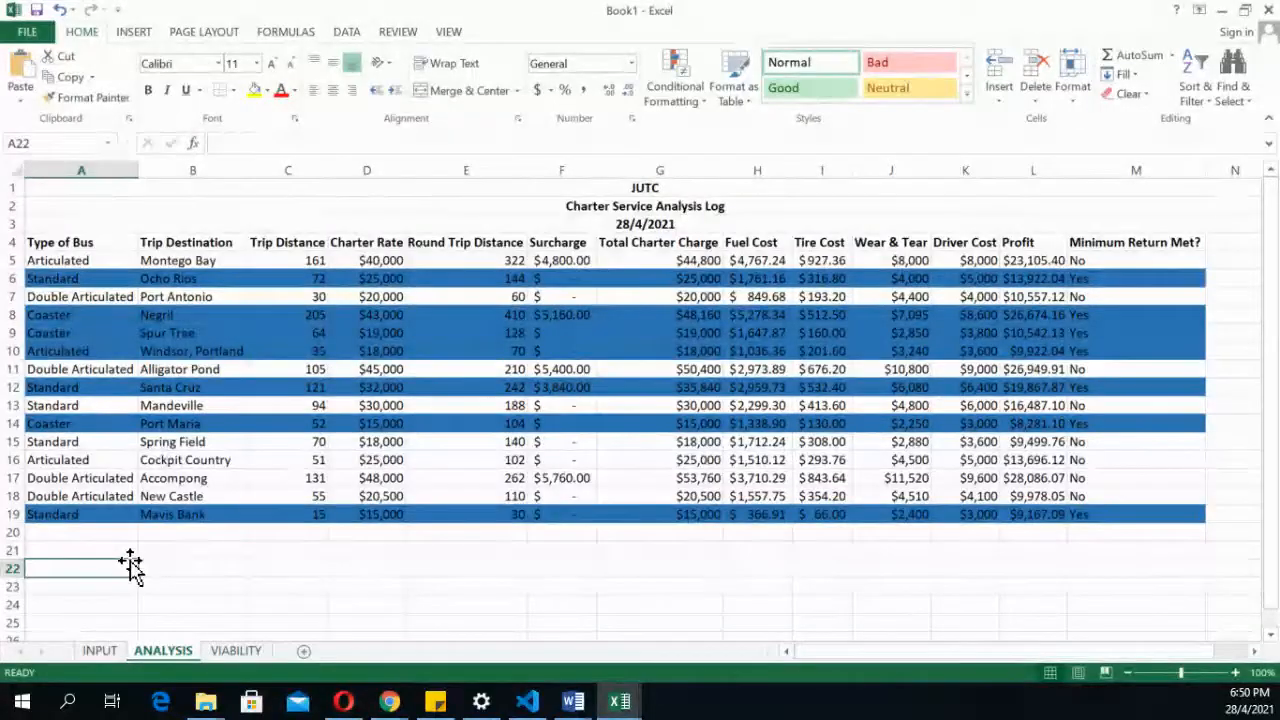
pyautogui.write('Ho')
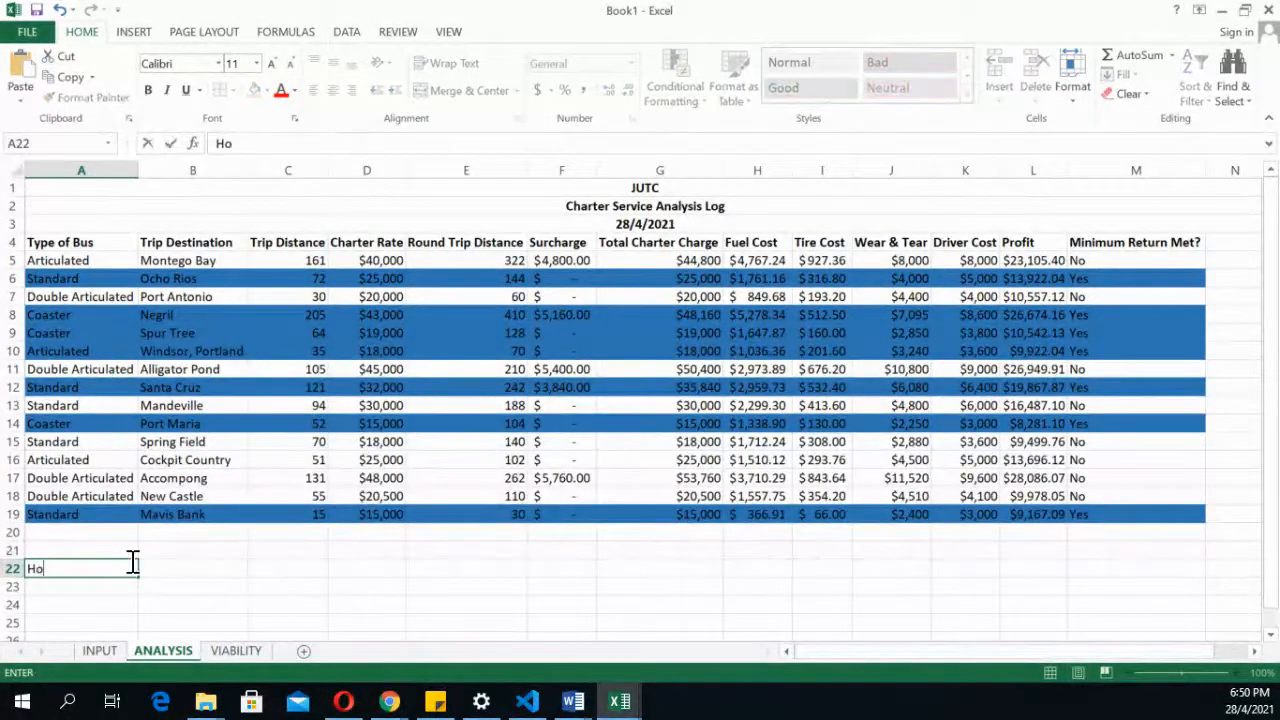
pyautogui.write('w many met t')
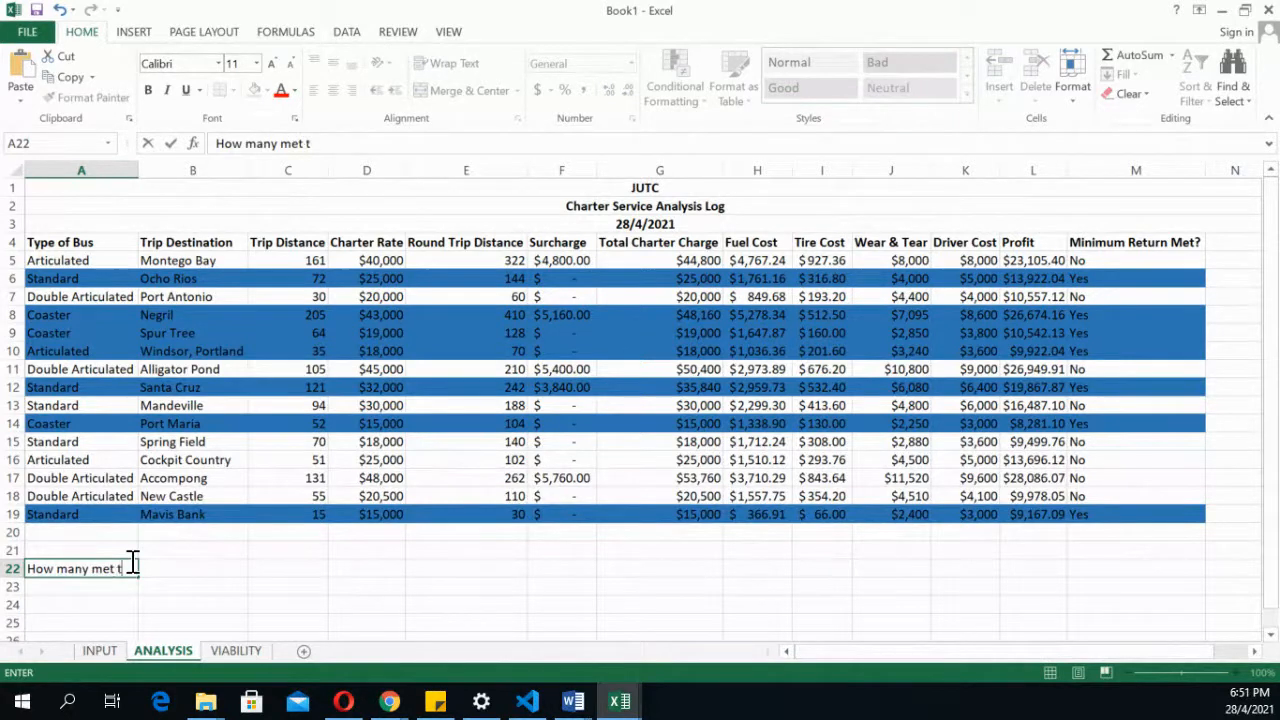
pyautogui.write('he requirement')
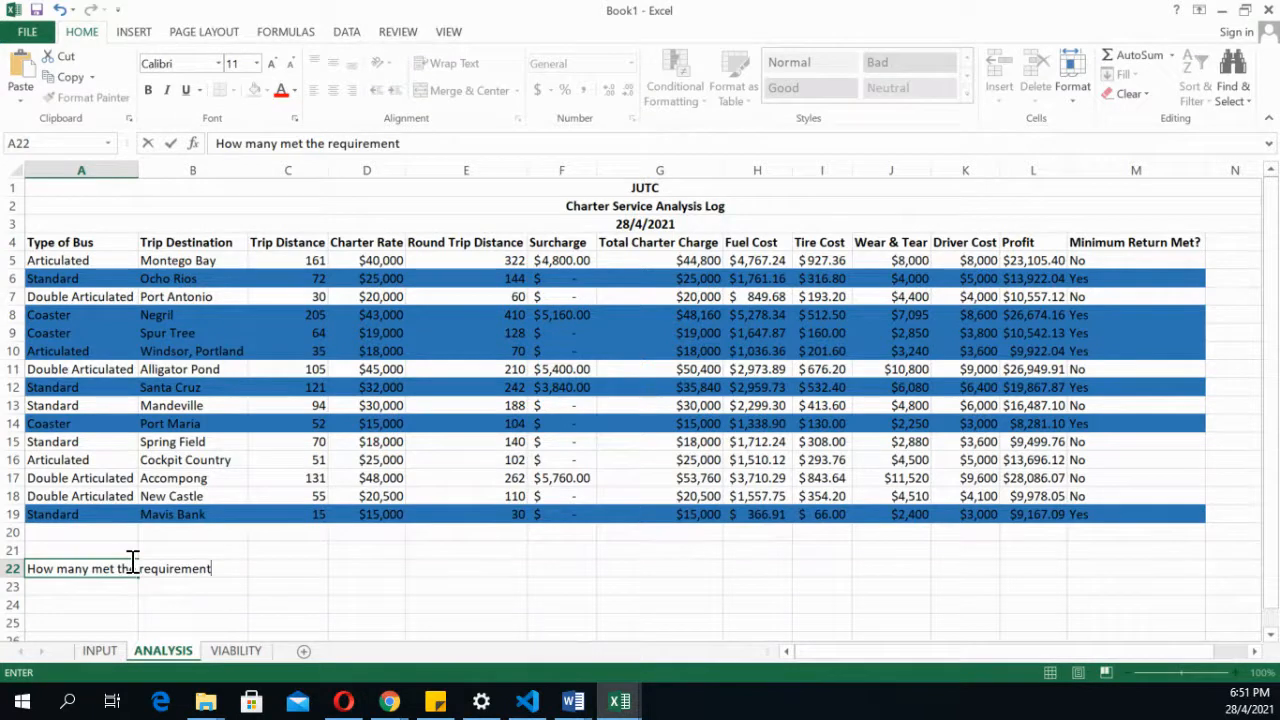
# Enter the formula =COUNT(M5:M19,"Yes") in B22 beside the label
pyautogui.click(240, 568)
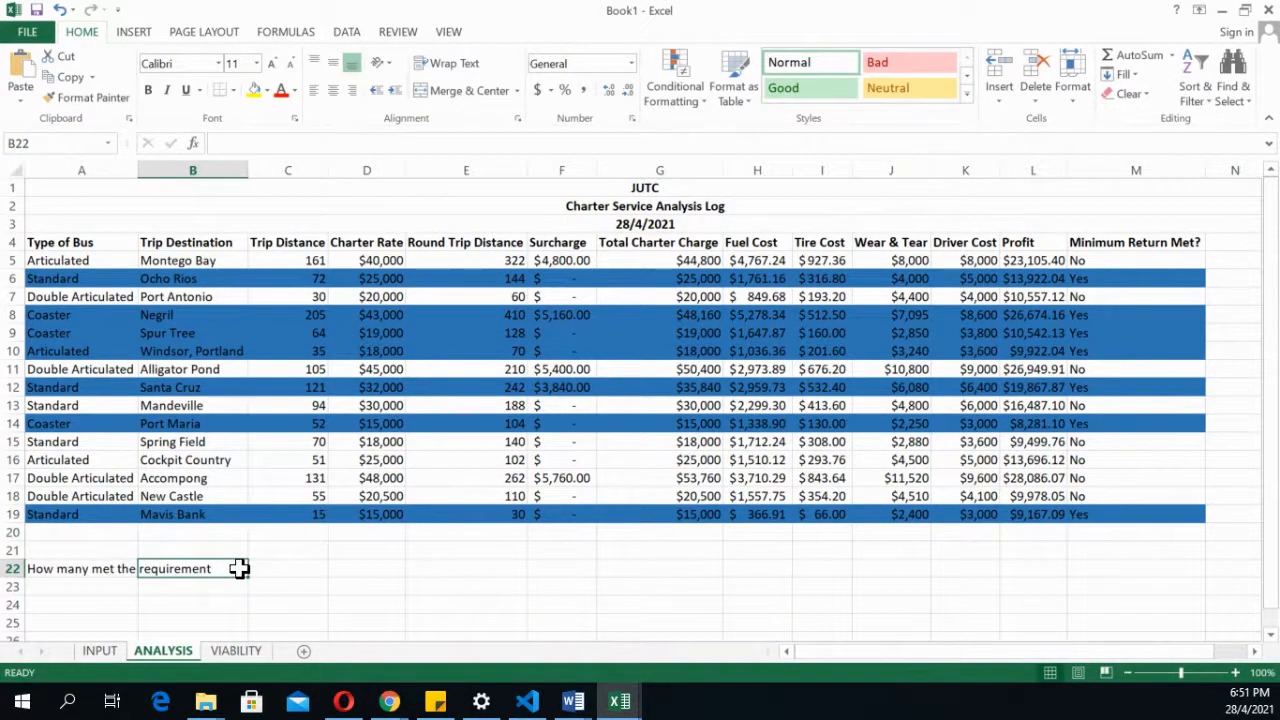
pyautogui.write('=count')
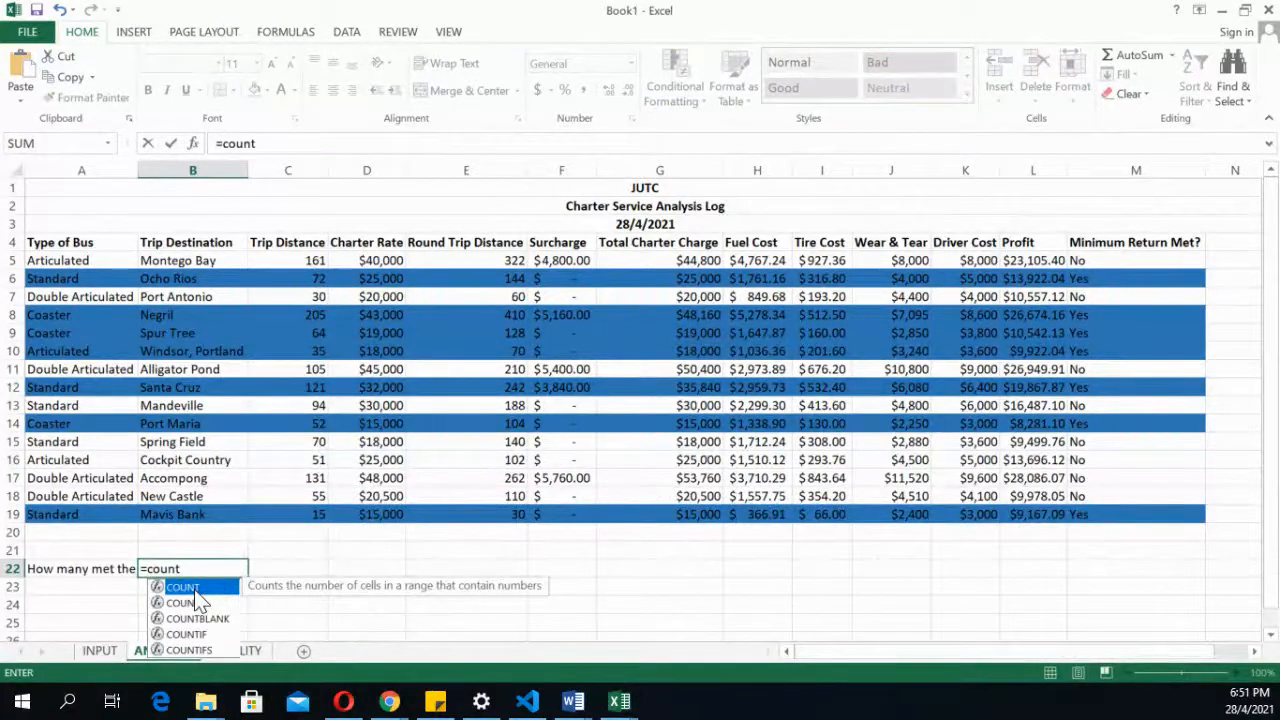
pyautogui.doubleClick(194, 589)
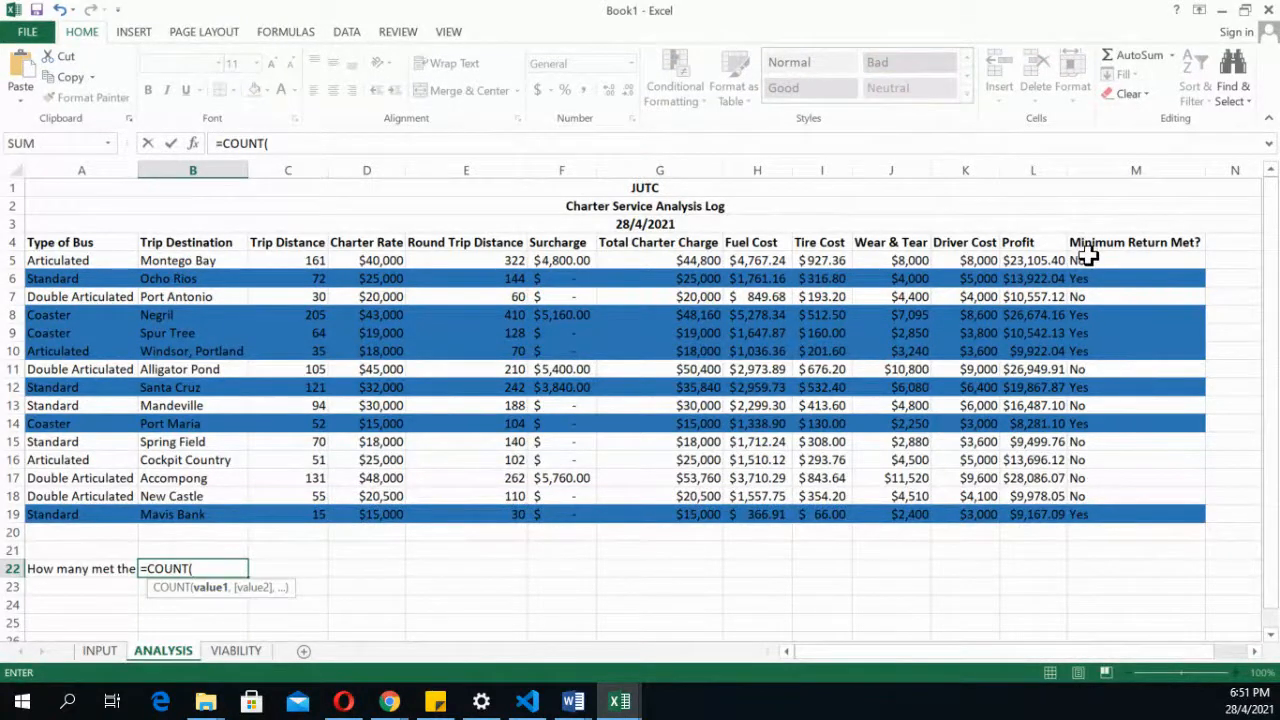
pyautogui.moveTo(1078, 259); pyautogui.dragTo(1112, 510)
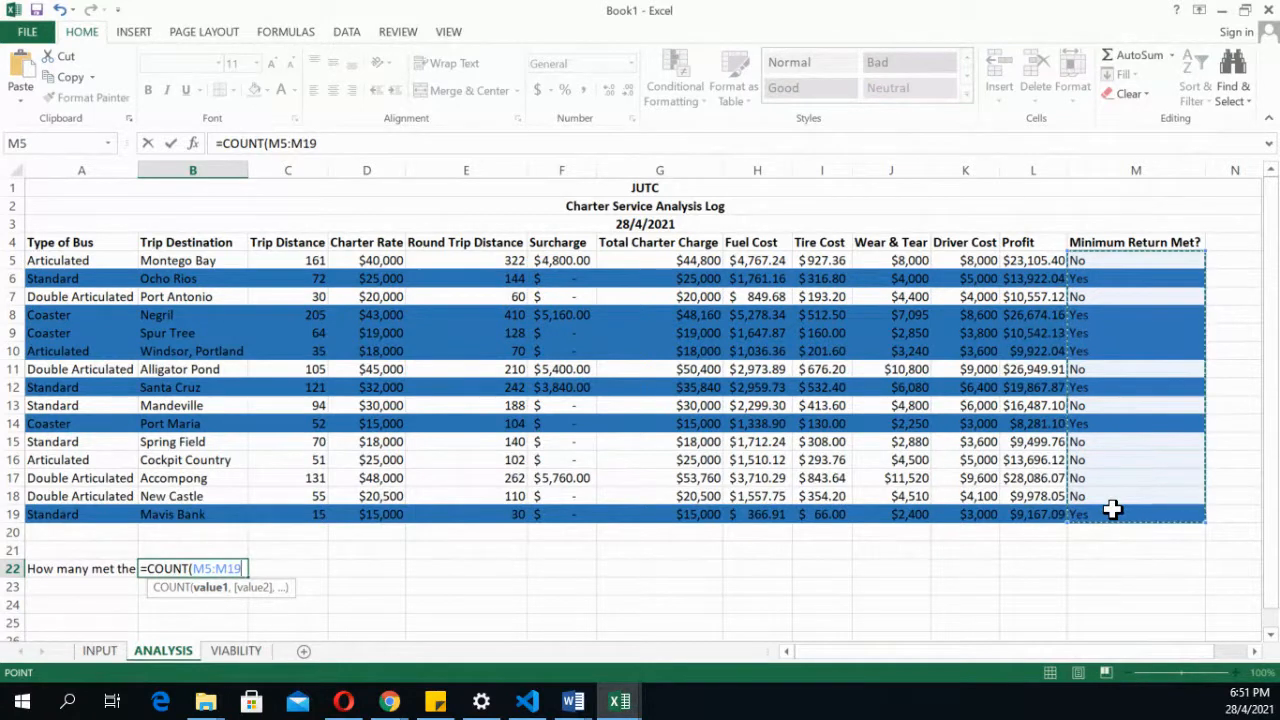
pyautogui.write('m')
pyautogui.press('BackSpace')
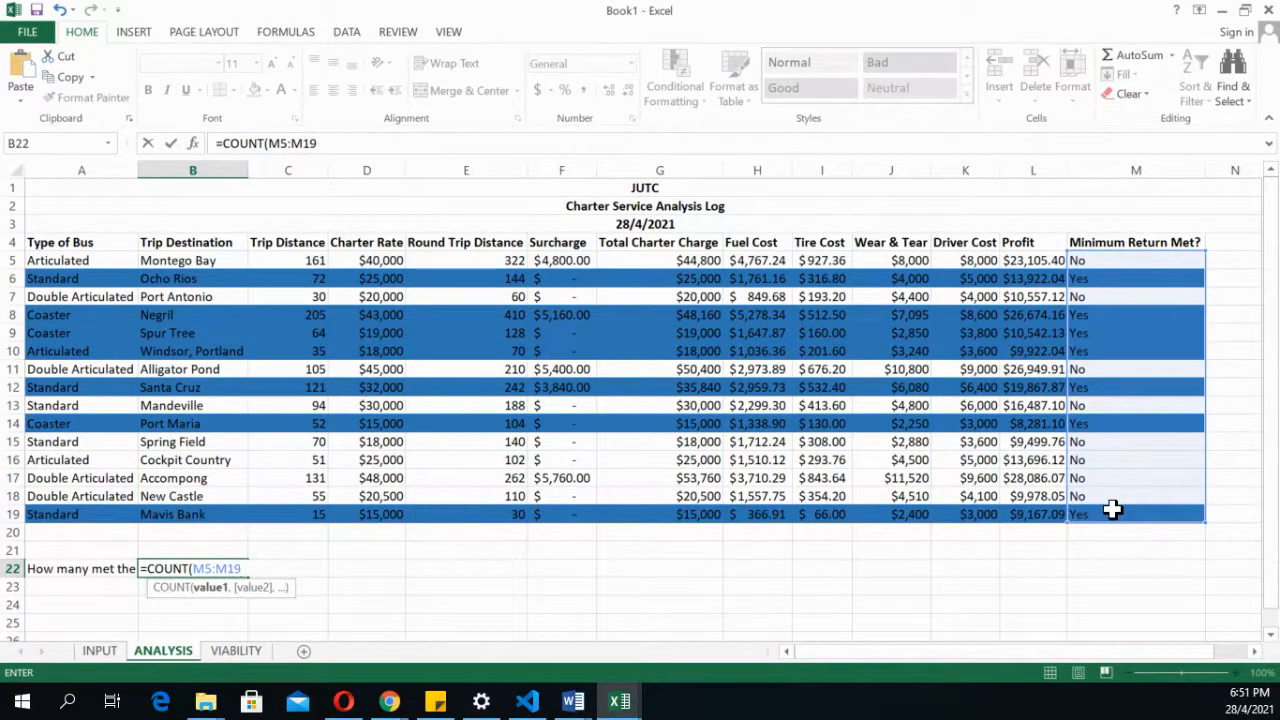
pyautogui.write(',"Yes')
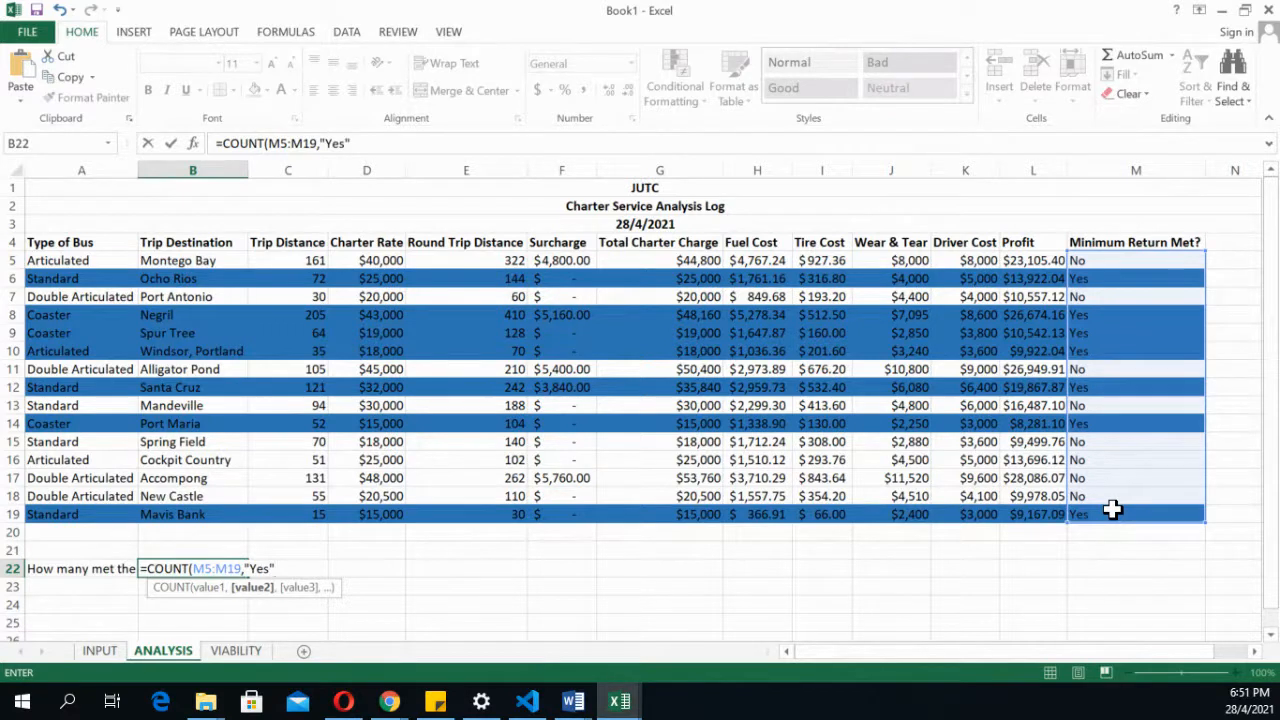
pyautogui.press('Return')
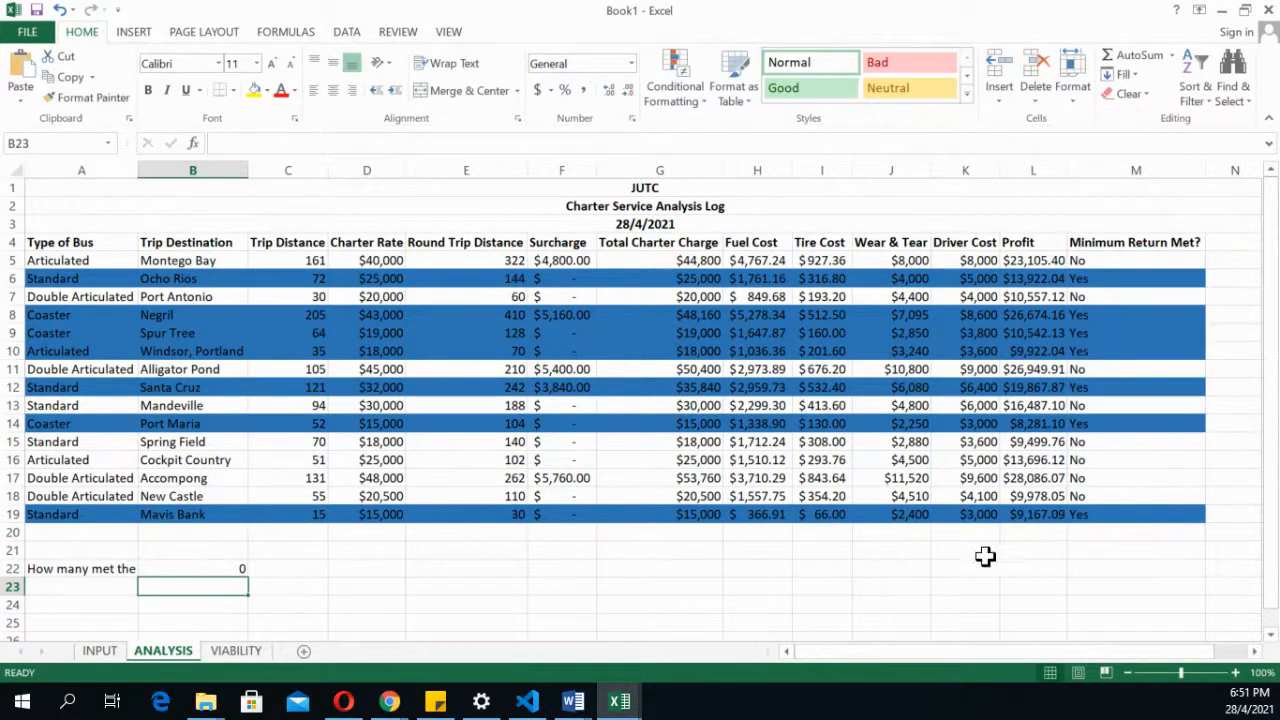
# Change the function in B22 to COUNTA so the formula reads =COUNTA(M5:M19,"Yes")
pyautogui.click(240, 570)
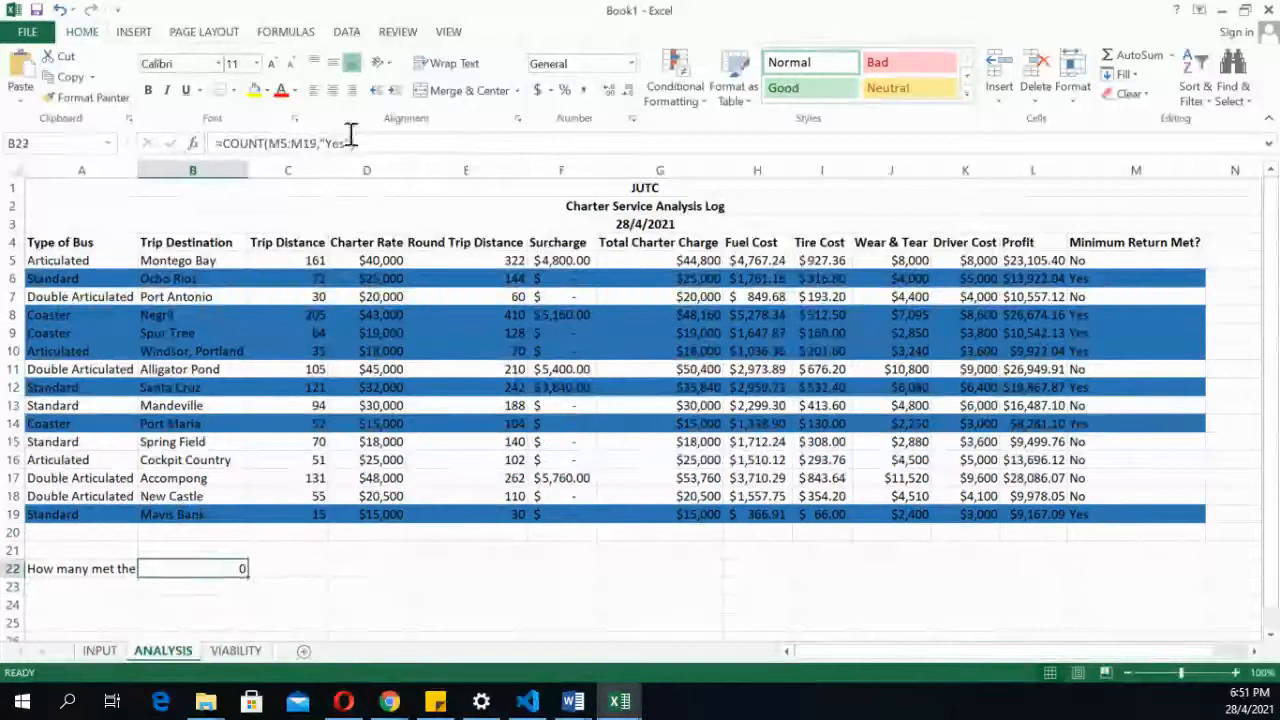
pyautogui.click(266, 146)
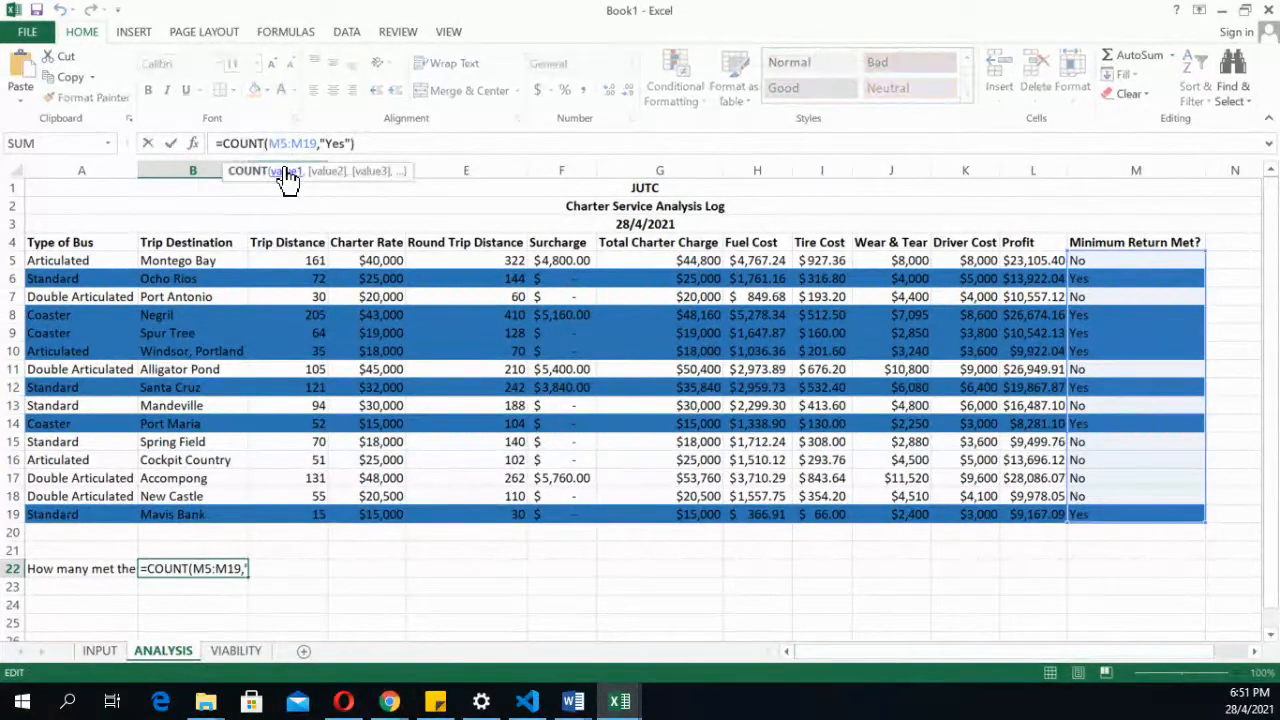
pyautogui.write('IF')
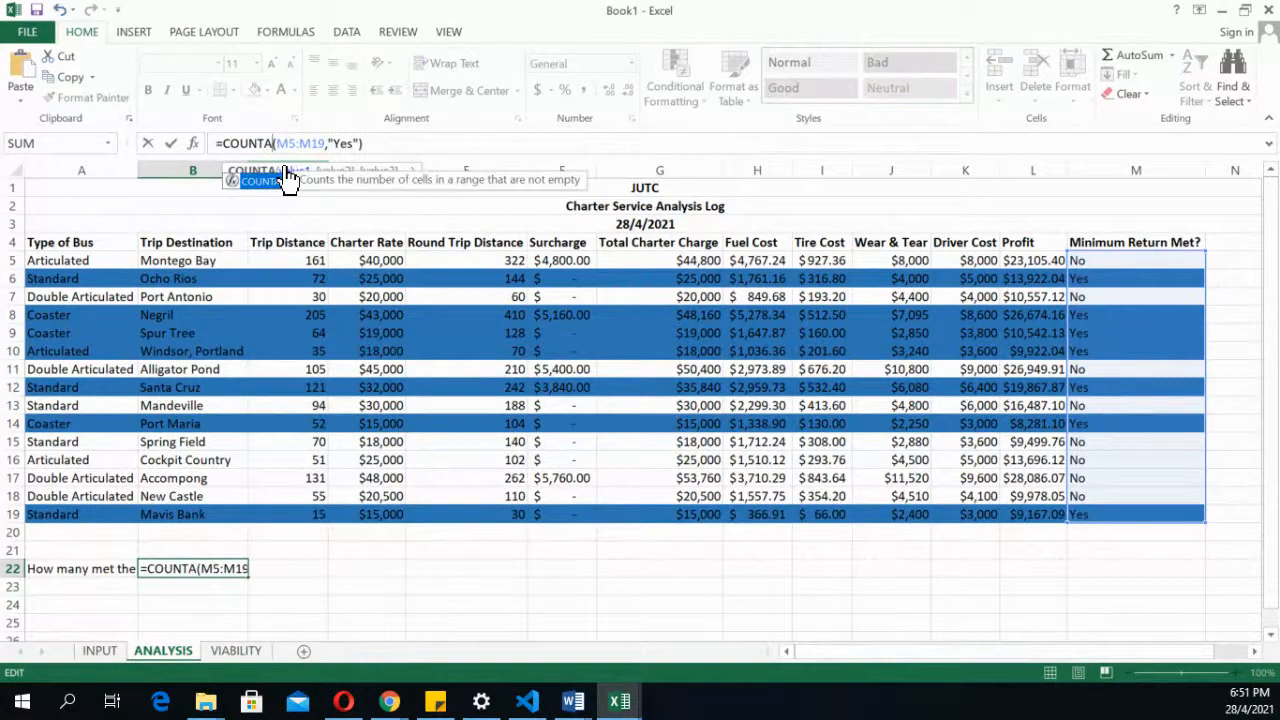
pyautogui.press('Return')
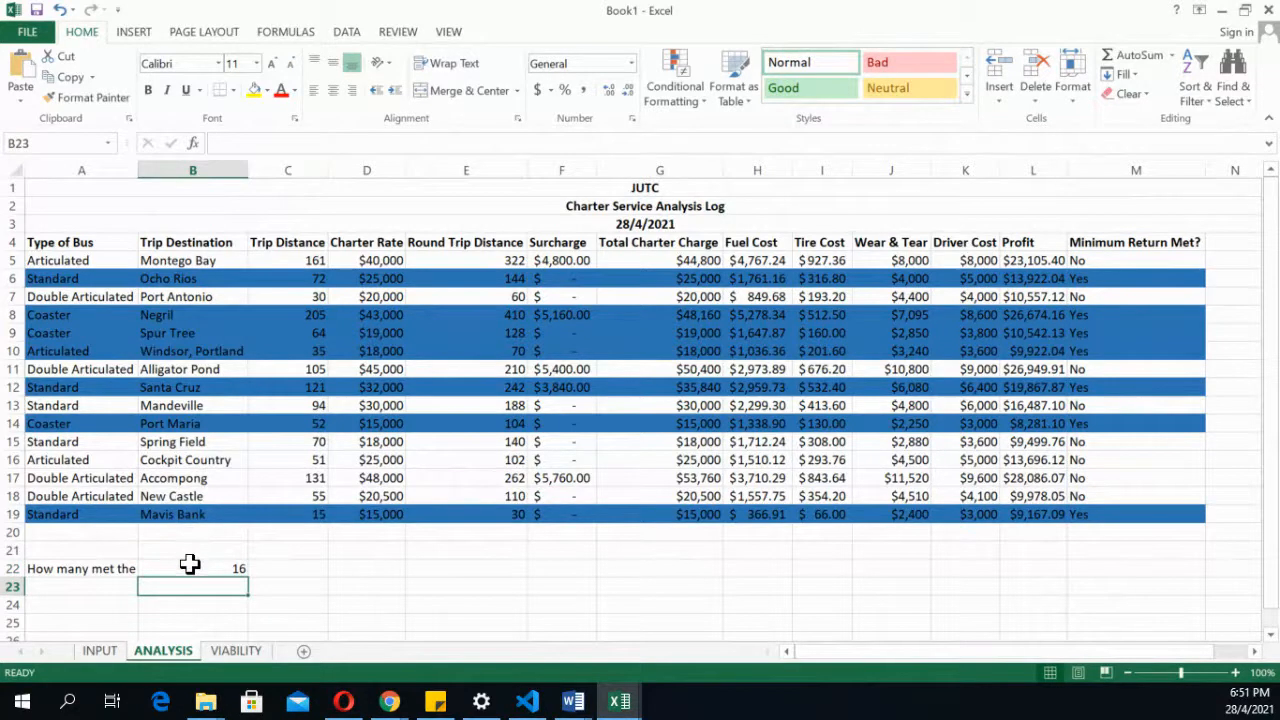
# Edit the trip rows' conditional formatting rule, making the reference fully absolute so its formula reads =$M$5="Yes"
pyautogui.click(190, 567)
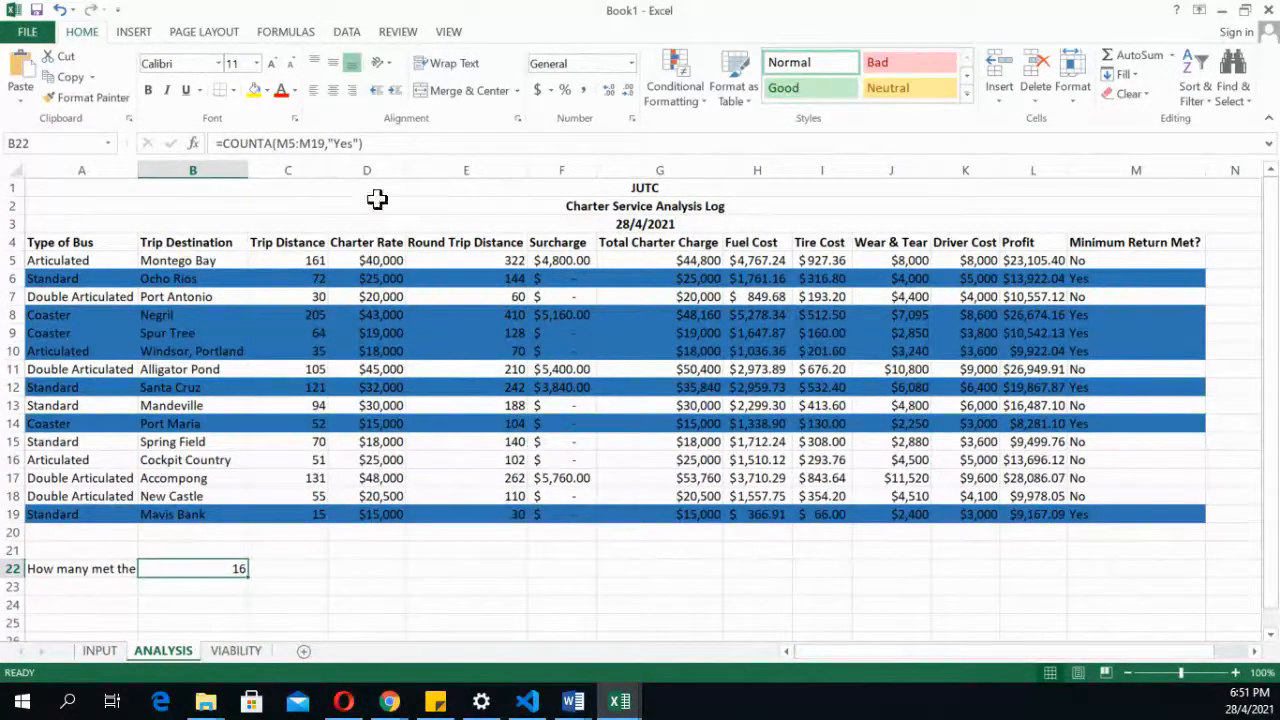
pyautogui.click(1100, 259)
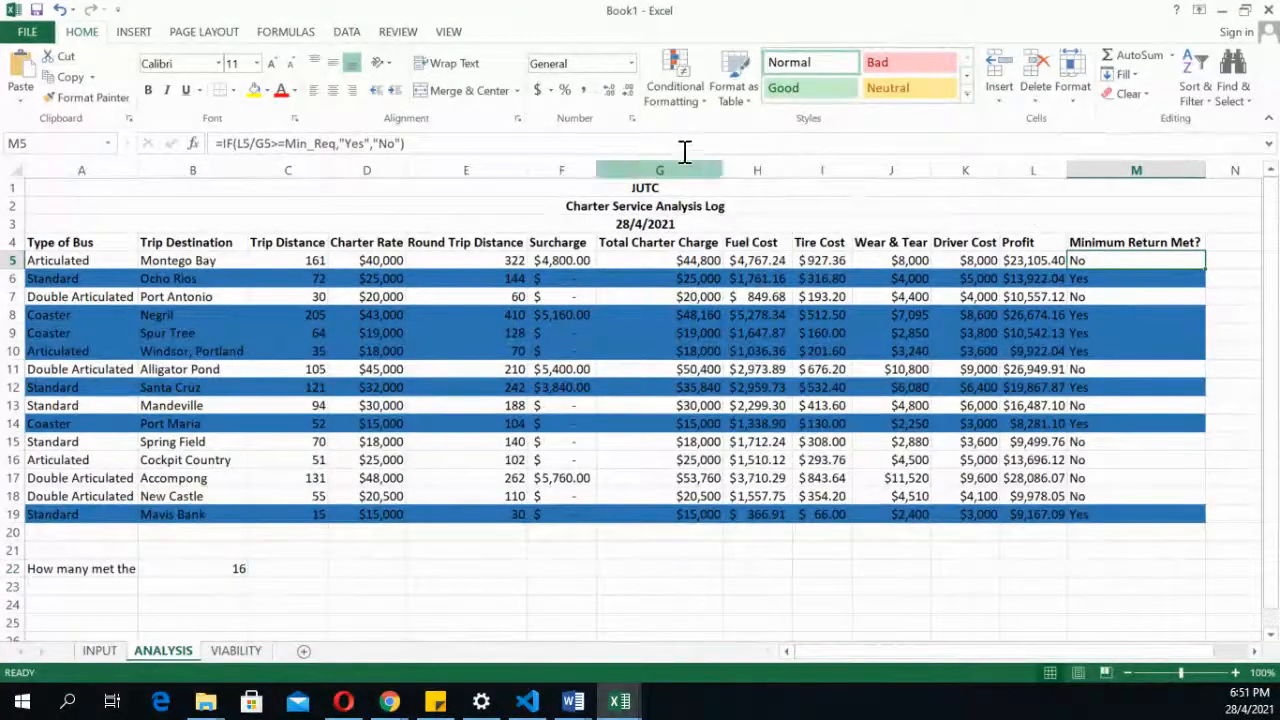
pyautogui.click(672, 98)
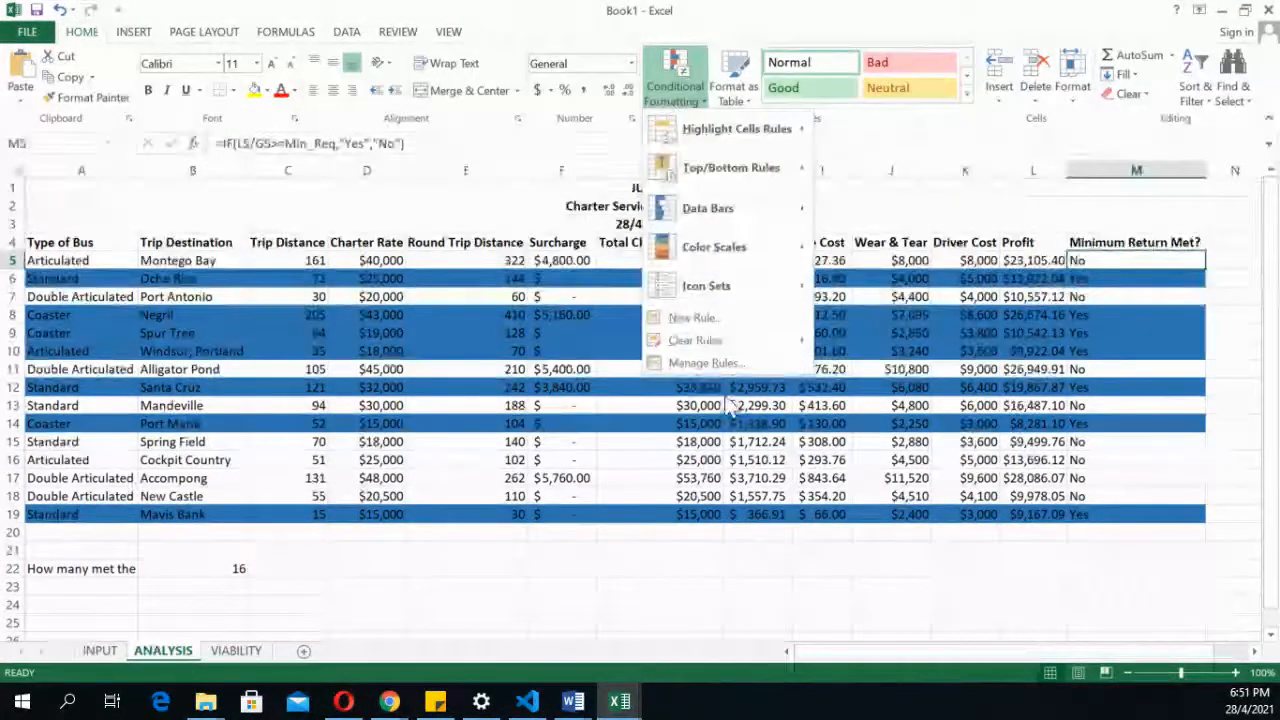
pyautogui.click(710, 366)
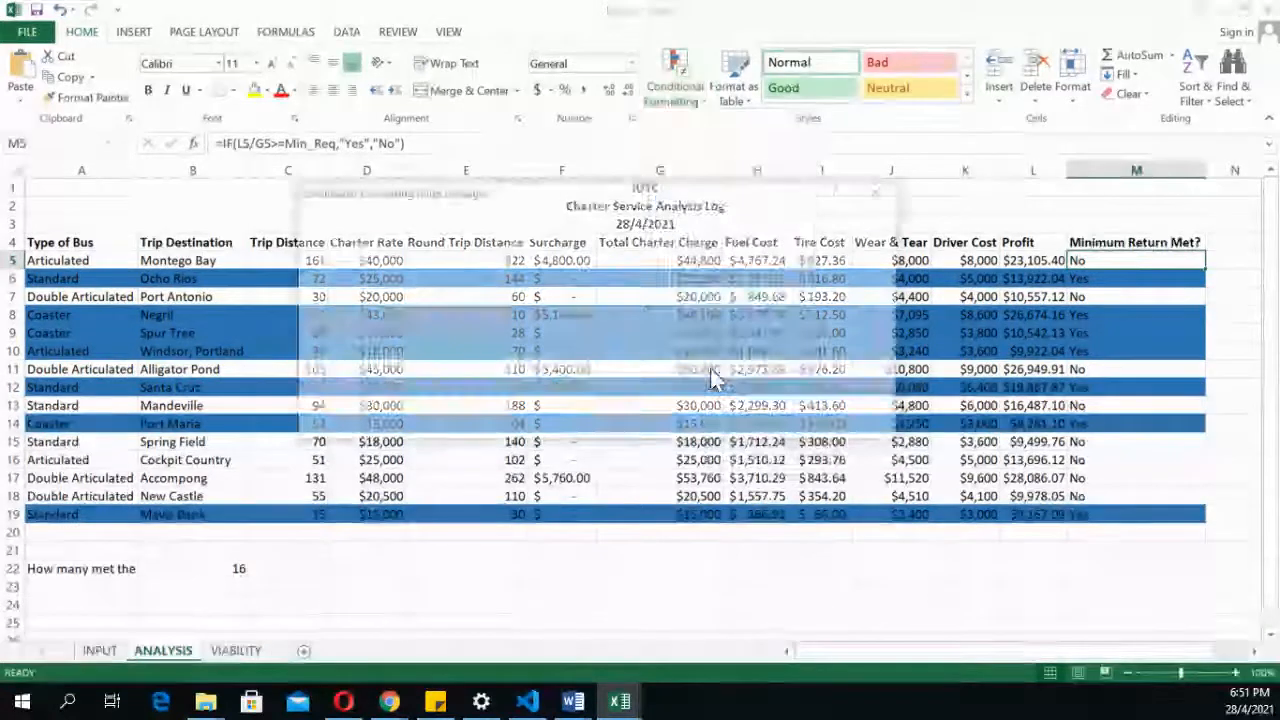
pyautogui.click(431, 293)
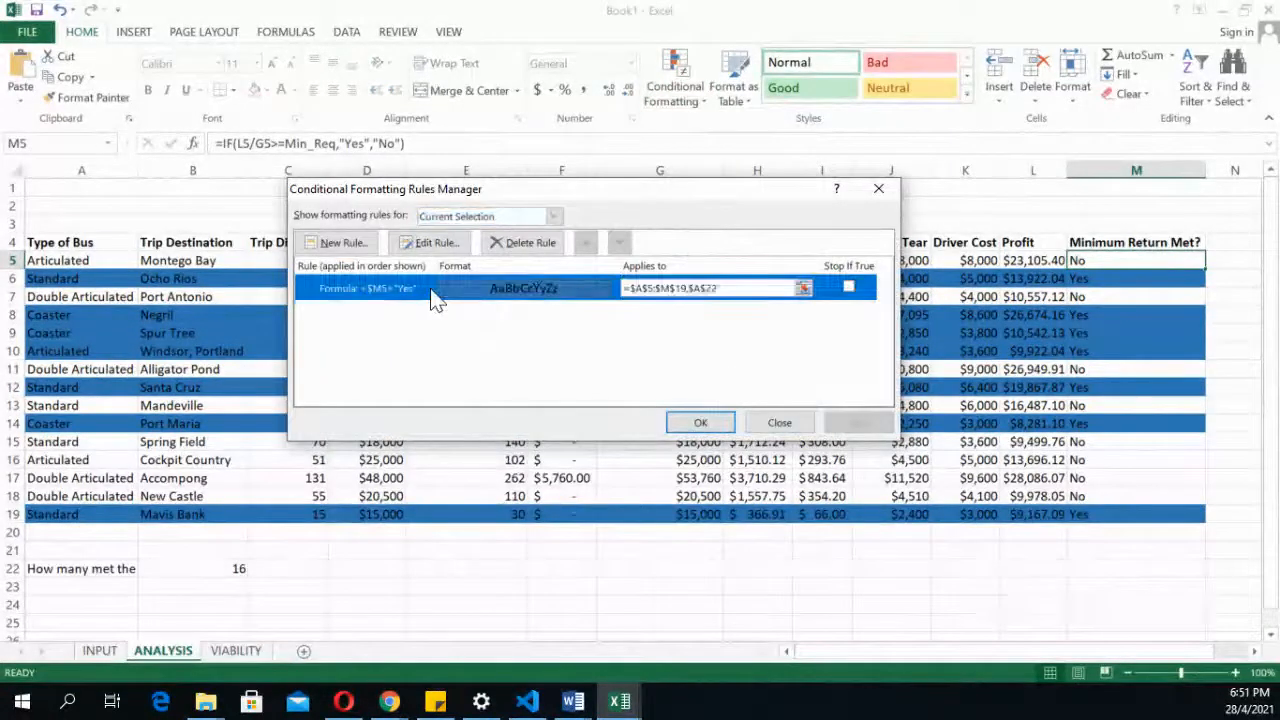
pyautogui.click(437, 243)
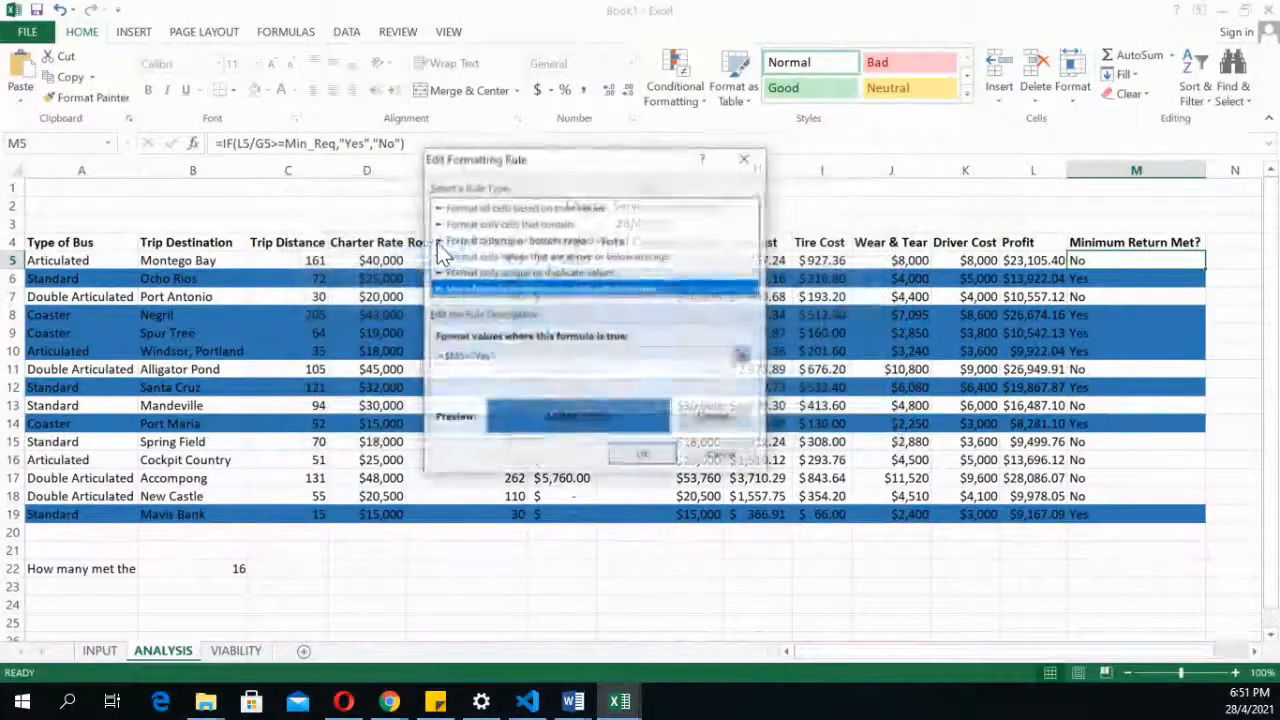
pyautogui.click(511, 357)
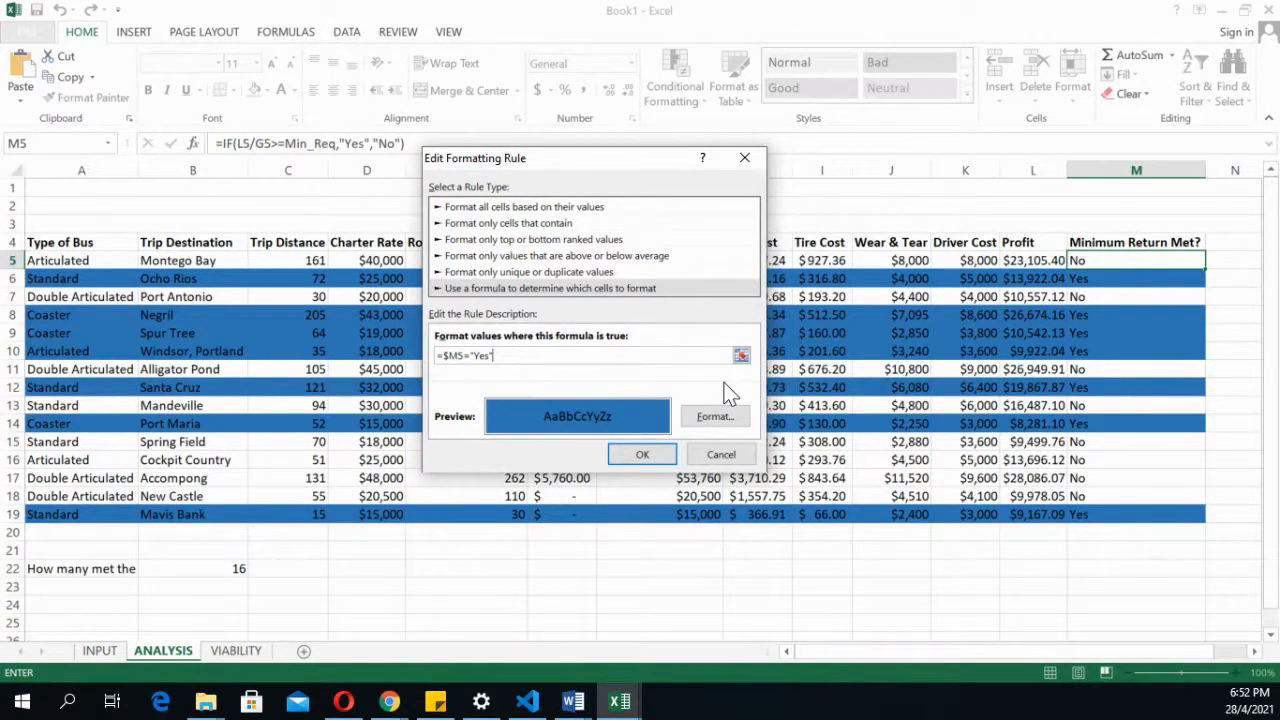
pyautogui.click(452, 362)
pyautogui.write('$')
pyautogui.moveTo(448, 355); pyautogui.dragTo(442, 355)
pyautogui.click(464, 355)
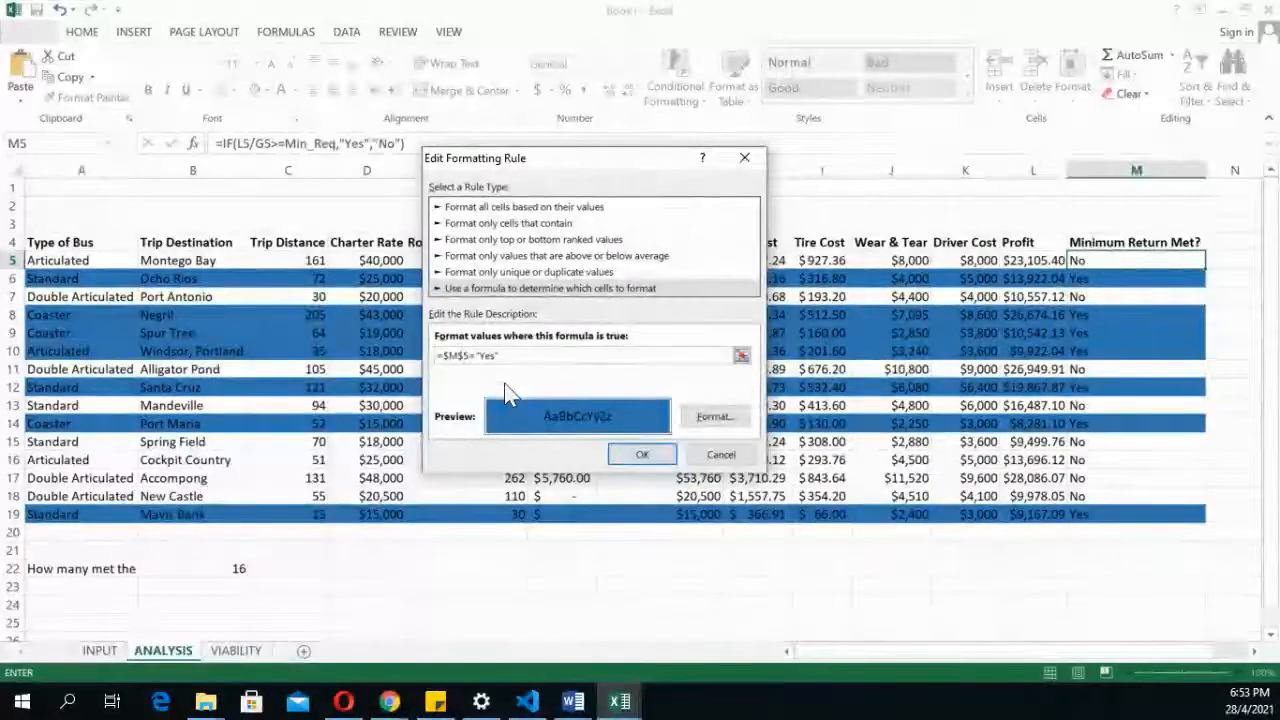
# Restore the rule's formula to =$M5="Yes" and apply it to the trip rows
pyautogui.press('BackSpace')
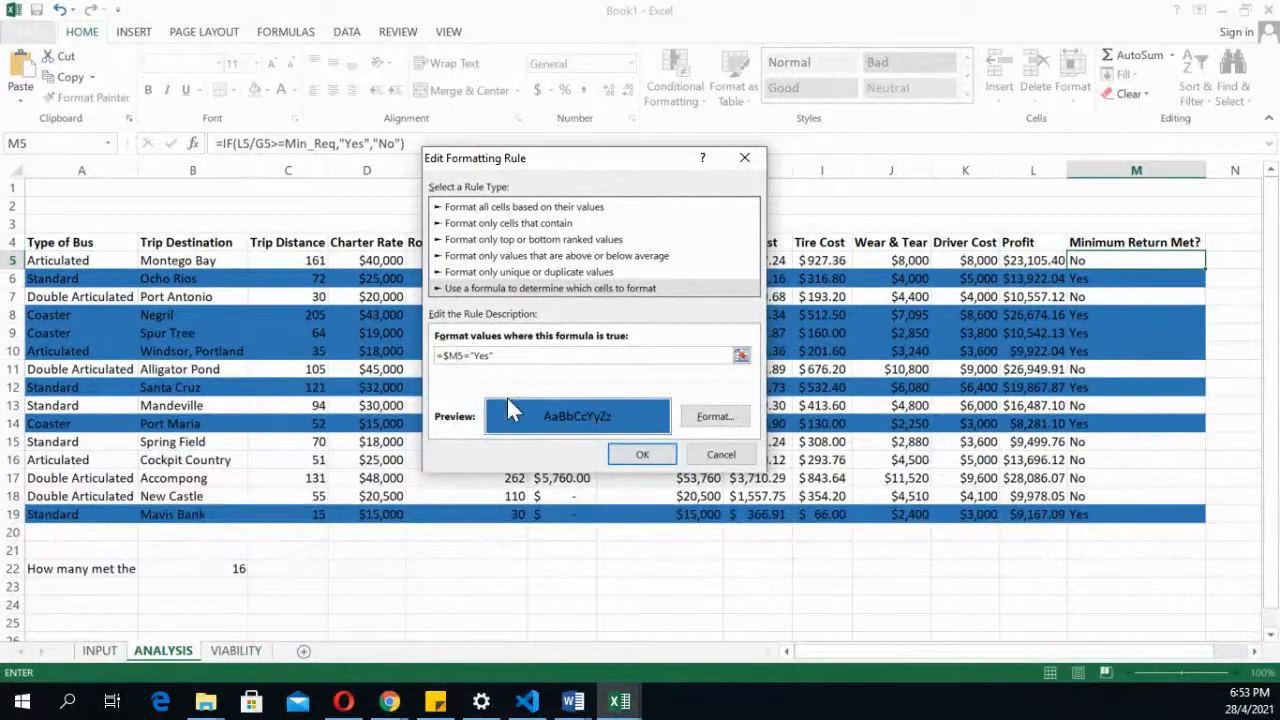
pyautogui.click(659, 453)
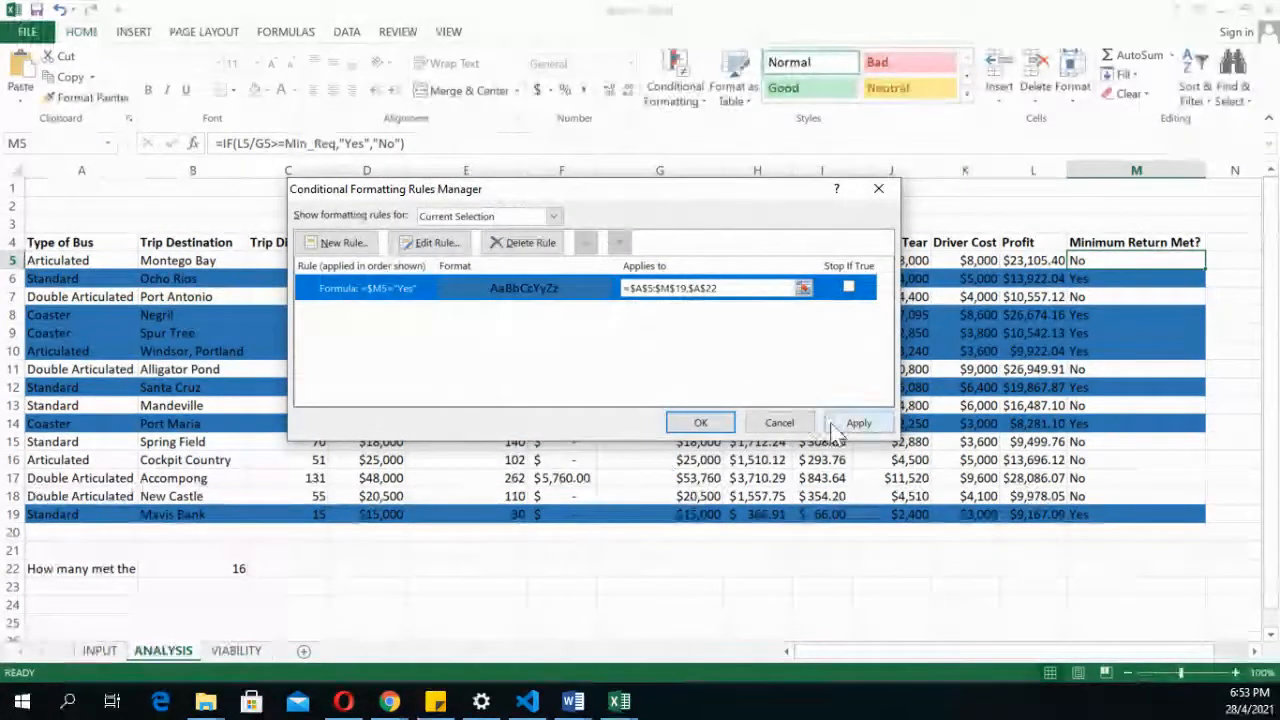
pyautogui.click(835, 430)
pyautogui.click(700, 423)
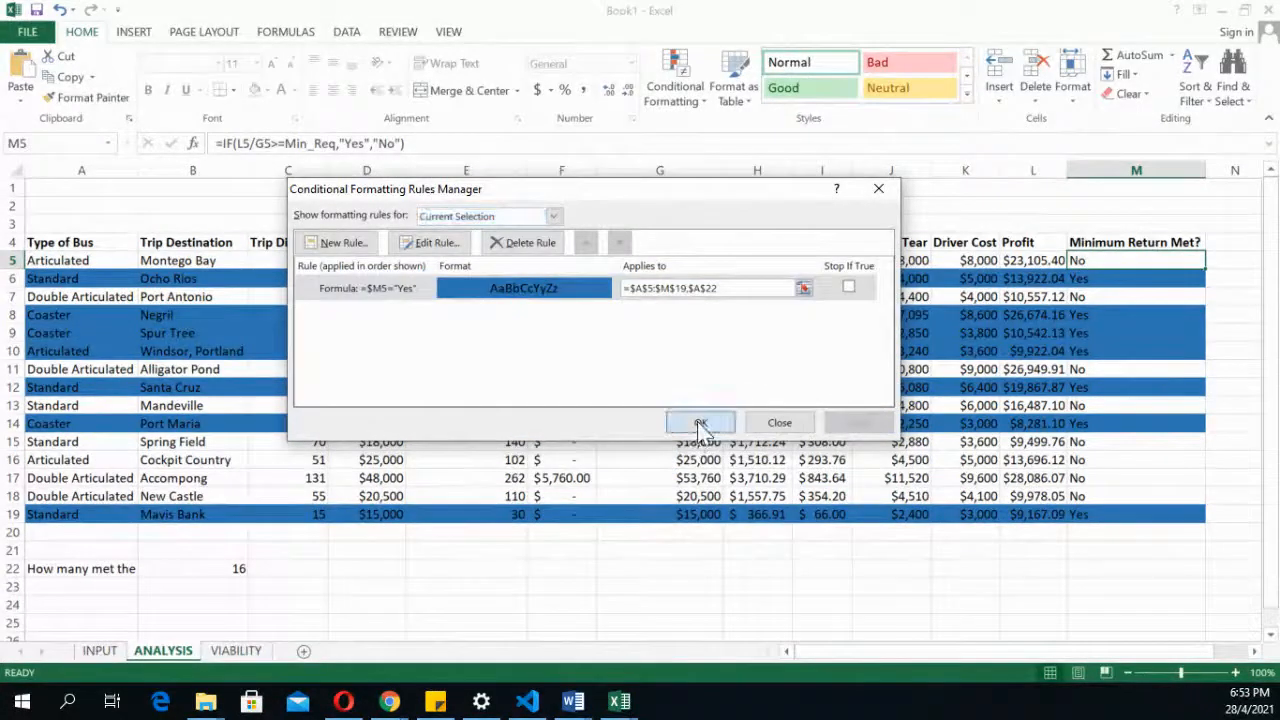
# Re-enter the COUNTA arguments in B22, reselecting M5:M19 so the formula reads =COUNTA(M5:M19,"Yes")
pyautogui.click(187, 573)
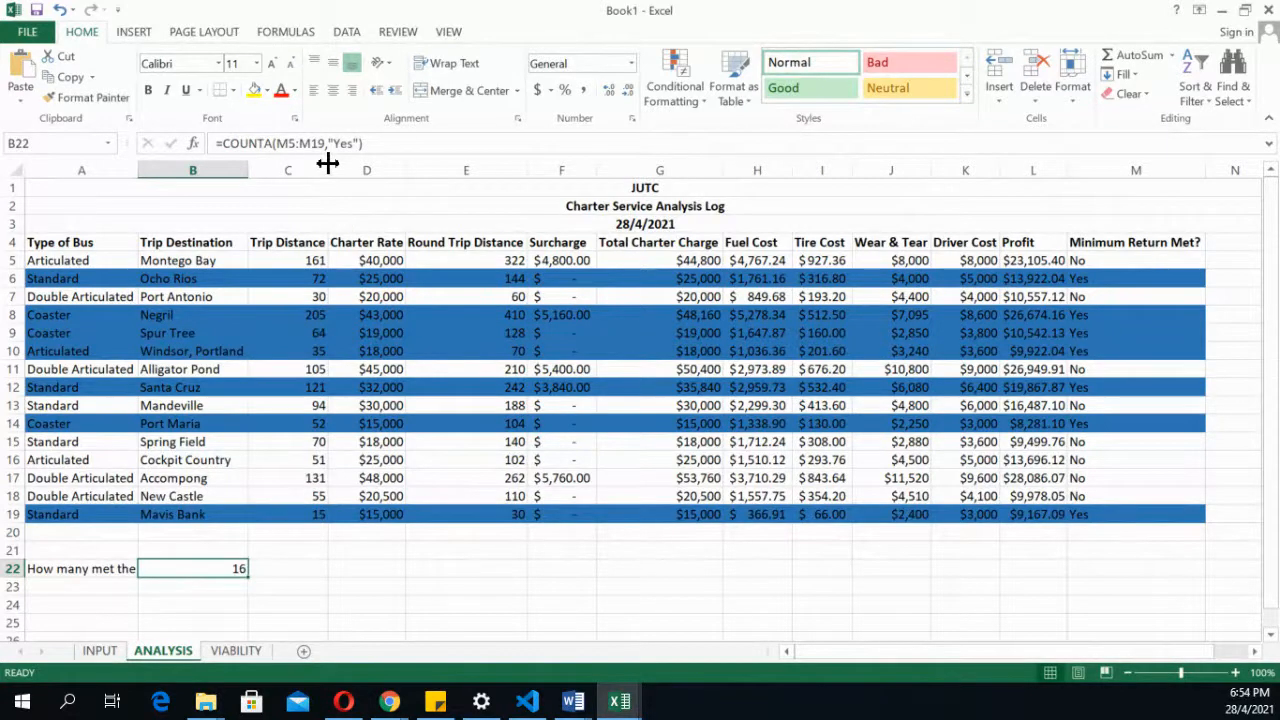
pyautogui.click(284, 143)
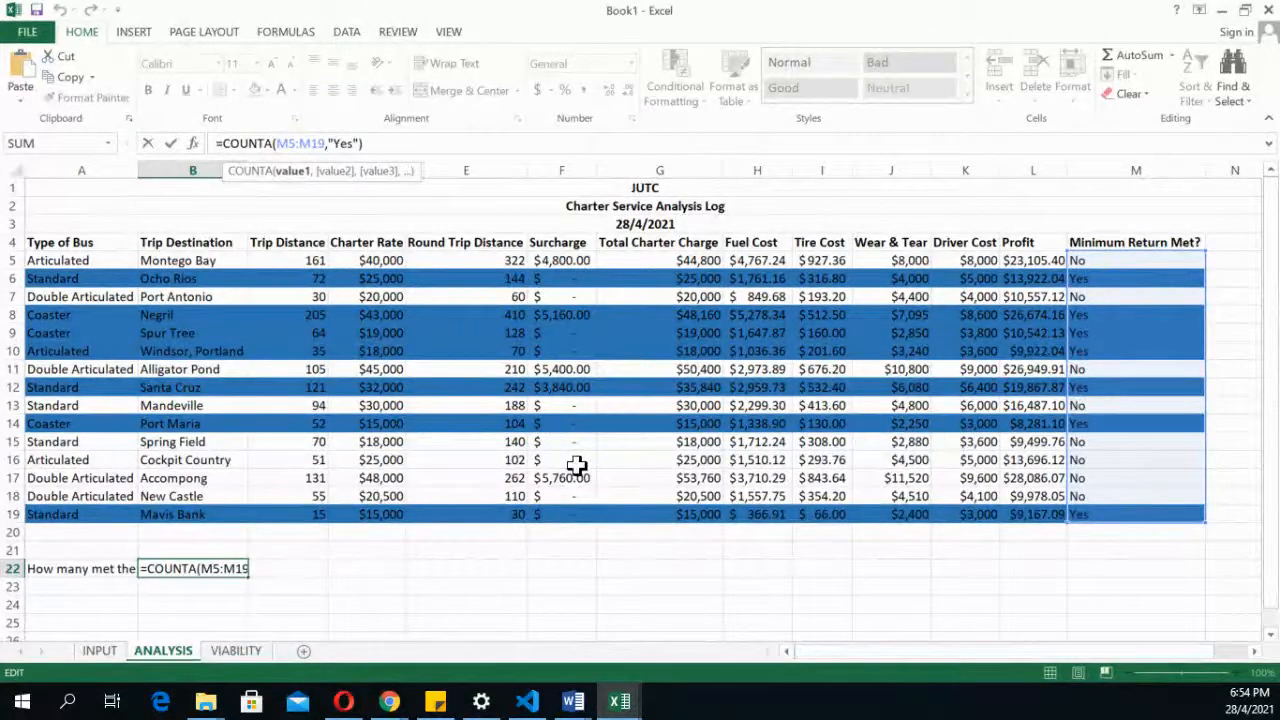
pyautogui.click(198, 566)
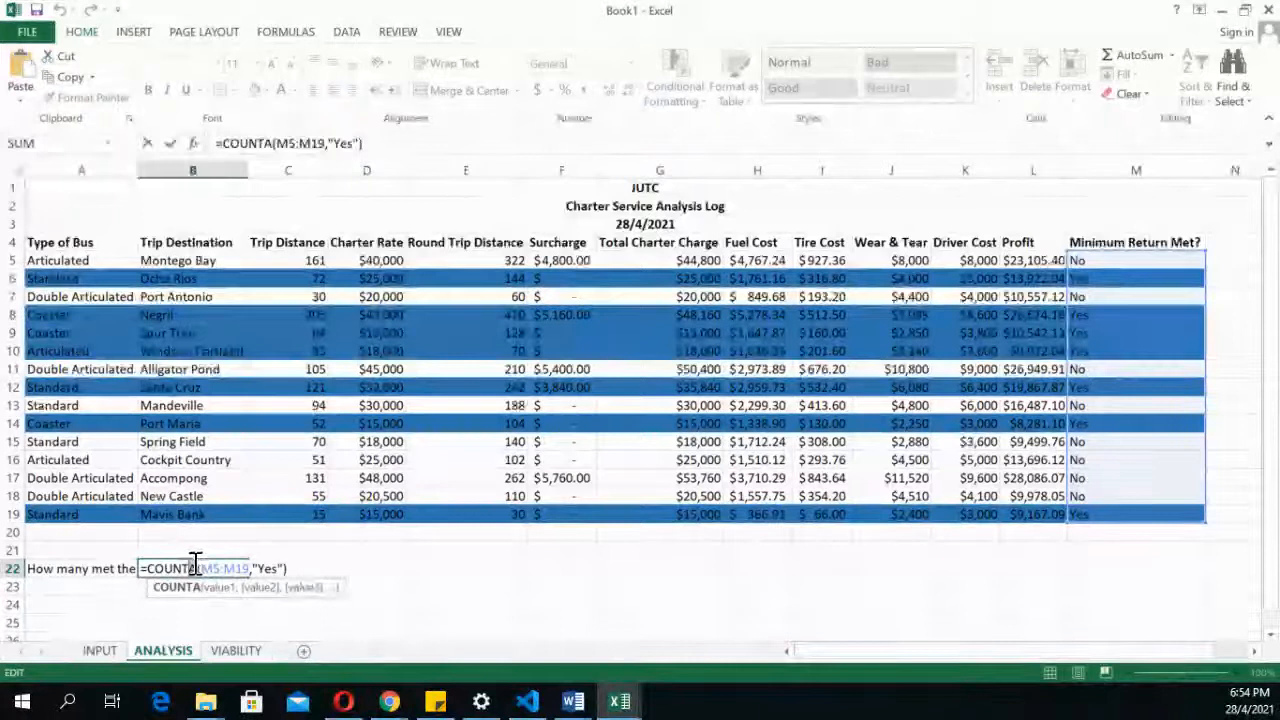
pyautogui.moveTo(202, 564); pyautogui.dragTo(516, 567)
pyautogui.press('BackSpace')
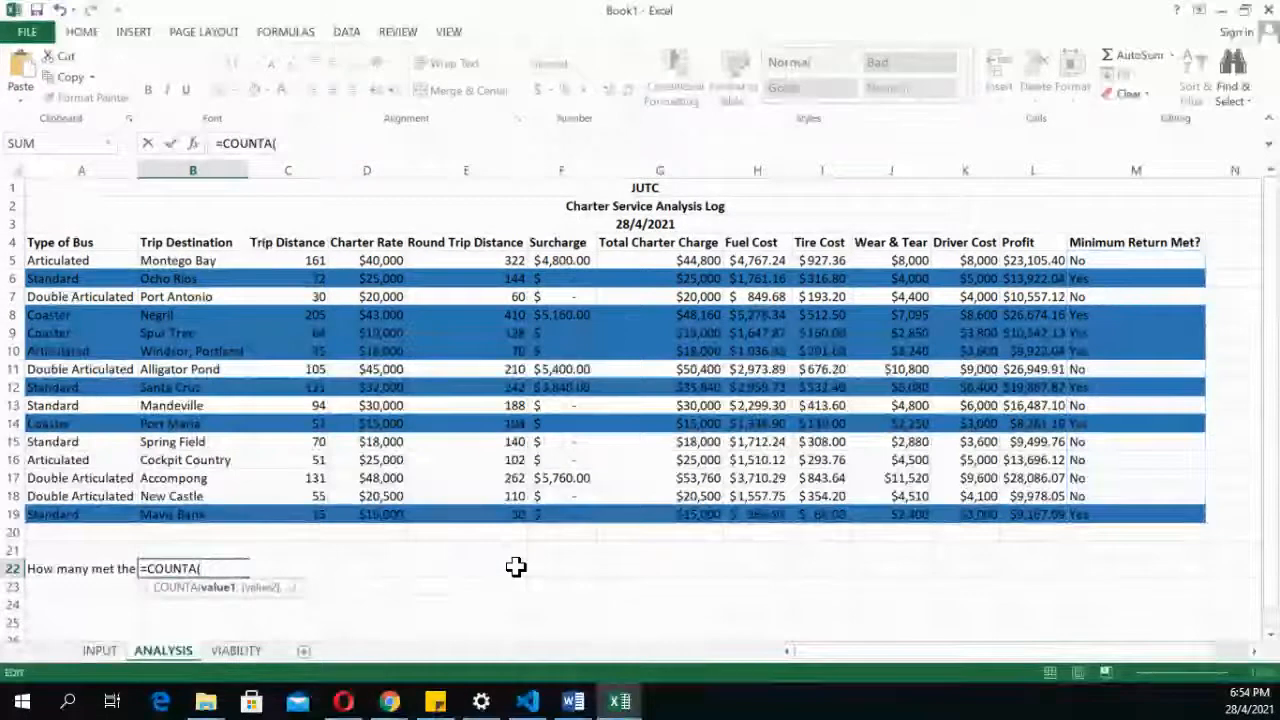
pyautogui.moveTo(1107, 262); pyautogui.dragTo(1131, 515)
pyautogui.write(',')
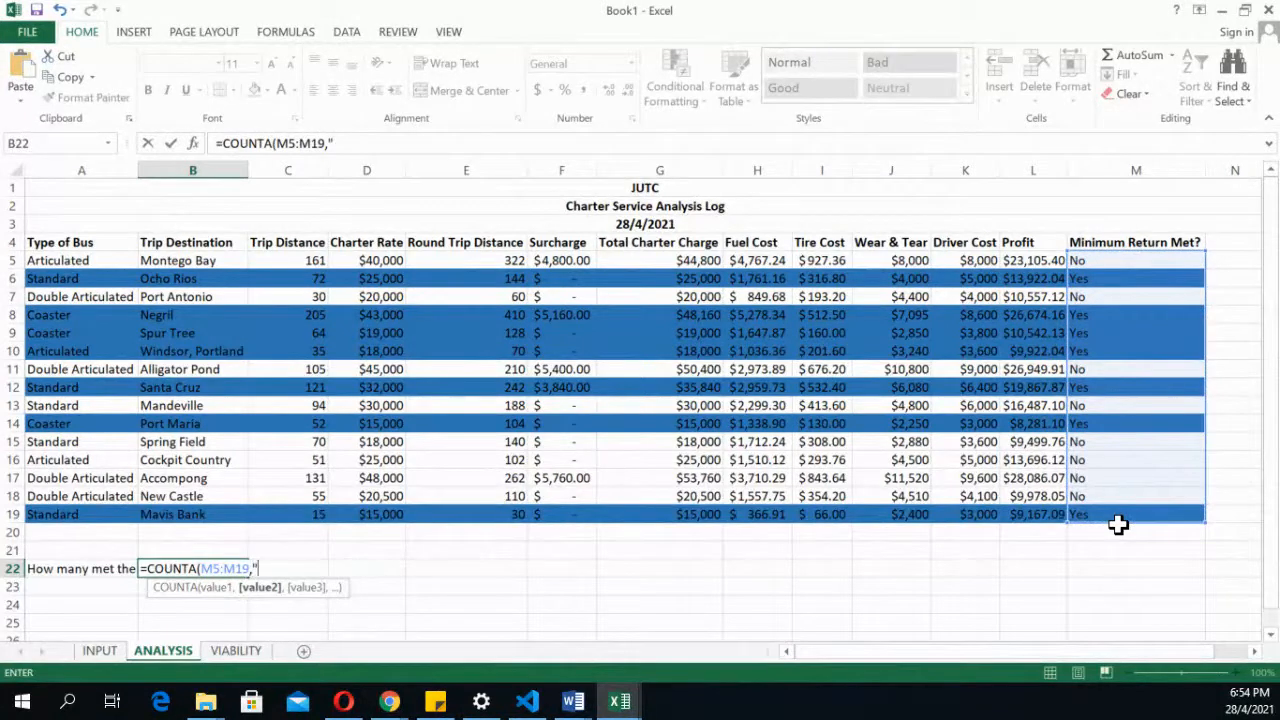
pyautogui.write('"Y')
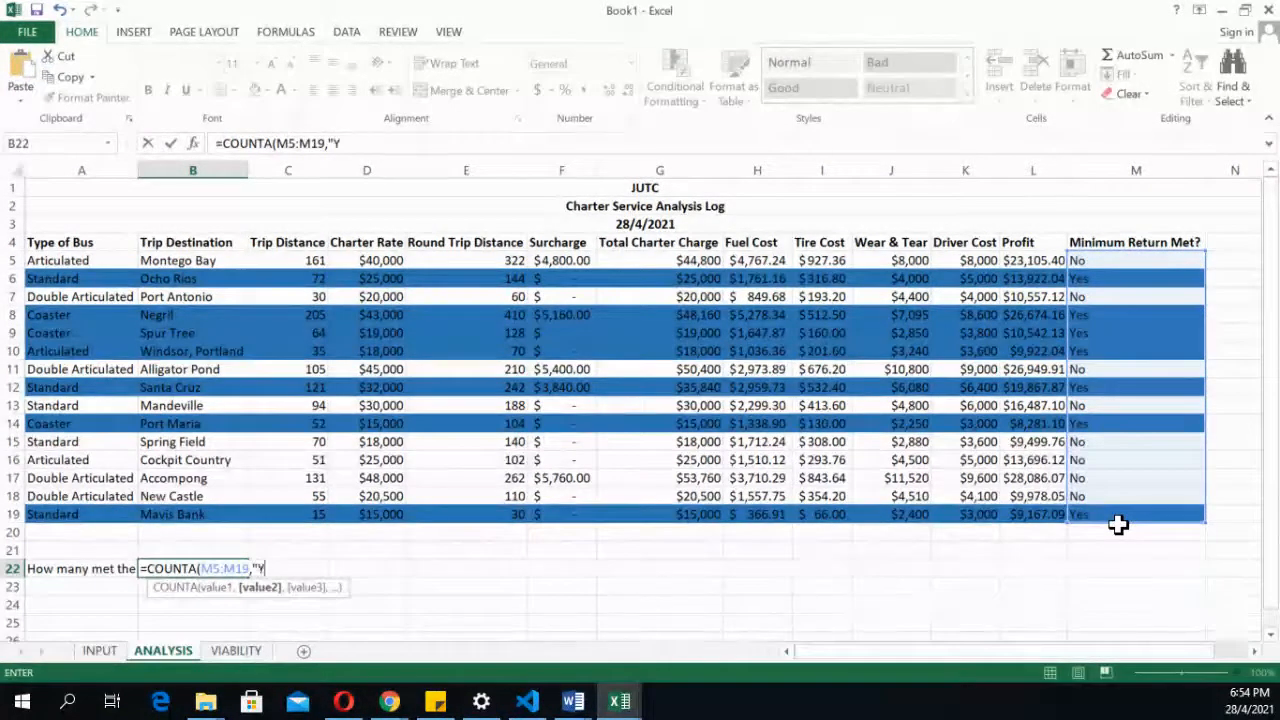
pyautogui.write('es')
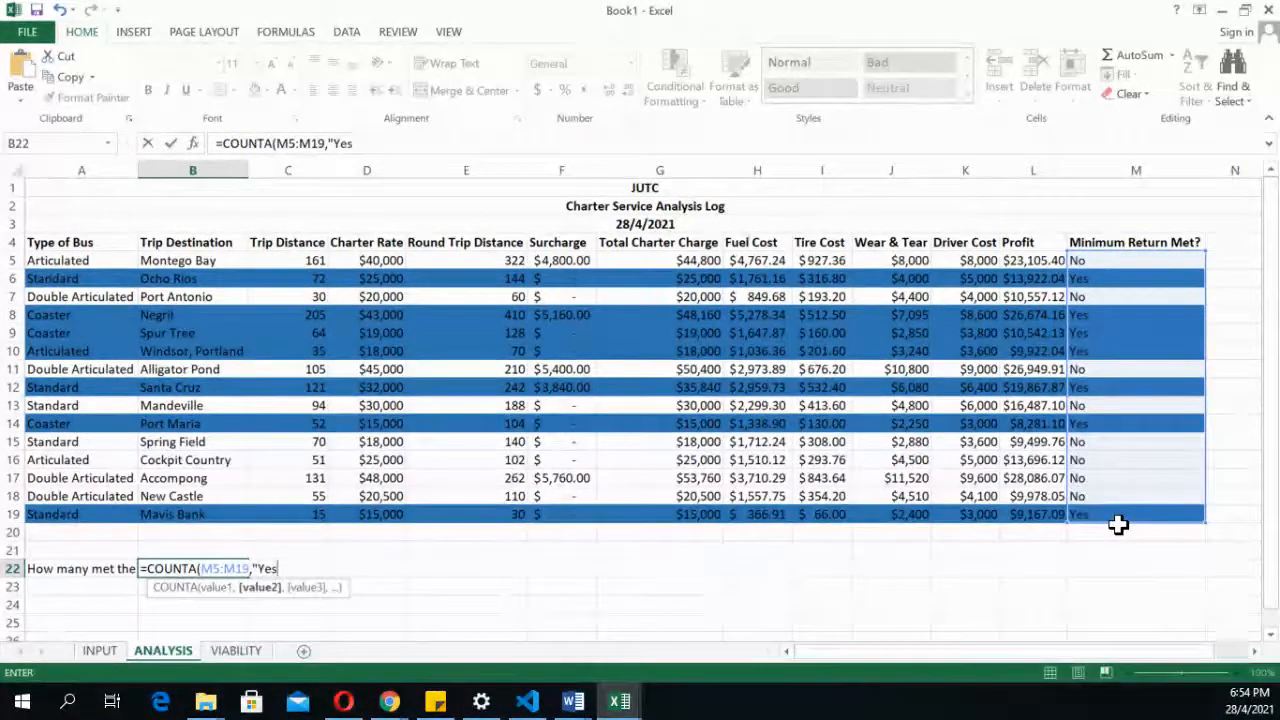
pyautogui.write('")')
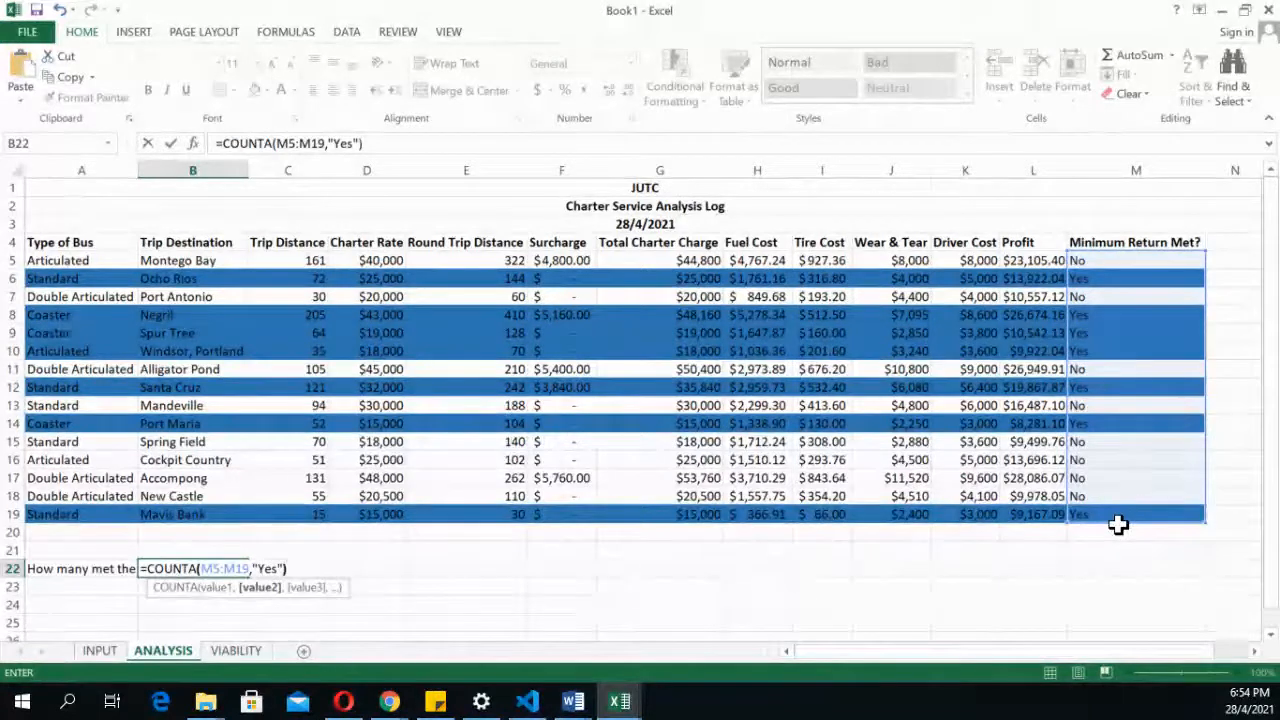
pyautogui.press('Return')
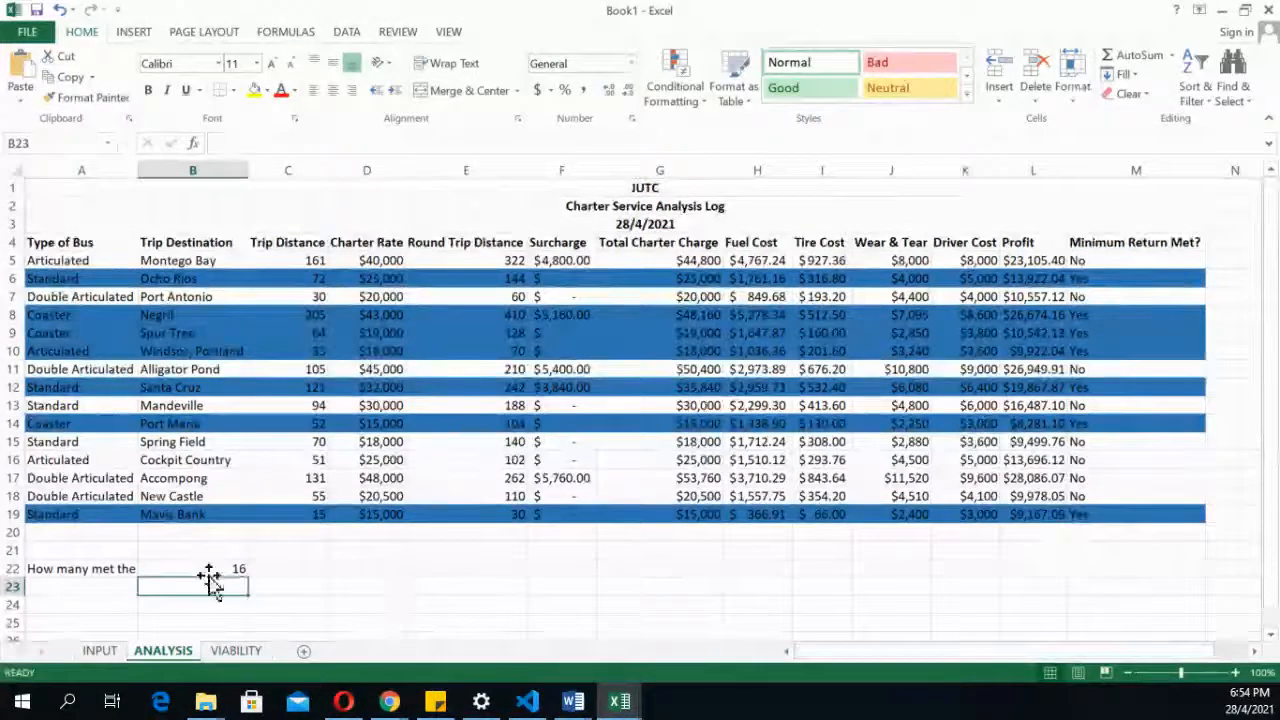
# Compare the B22 formula with the entries in the Minimum Return Met and Profit columns
pyautogui.click(210, 571)
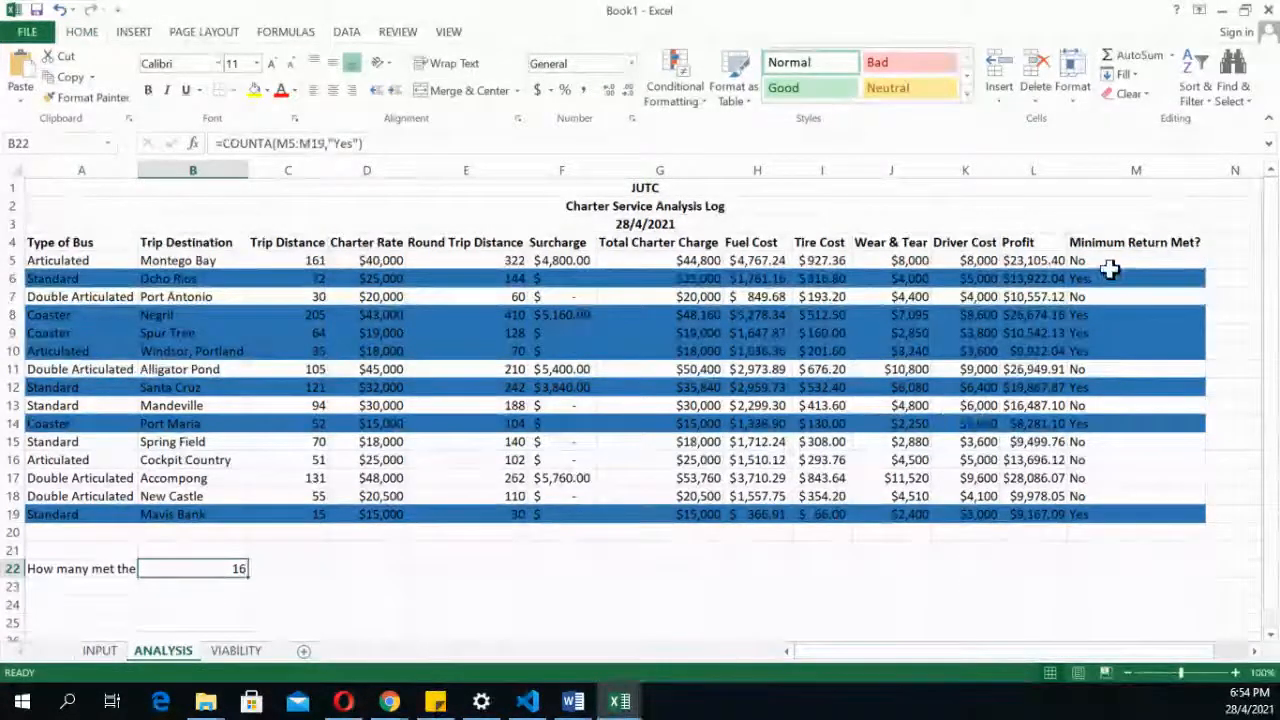
pyautogui.moveTo(1109, 262); pyautogui.dragTo(1071, 457)
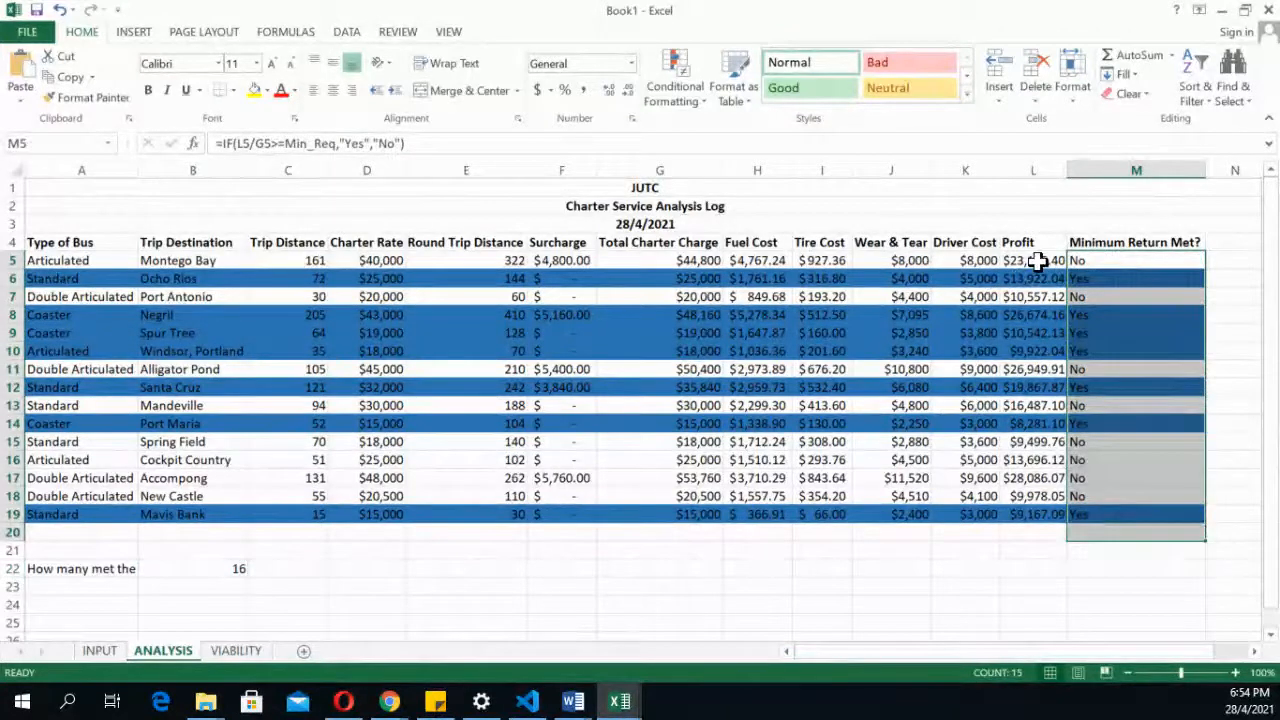
pyautogui.moveTo(1054, 260); pyautogui.dragTo(1049, 511)
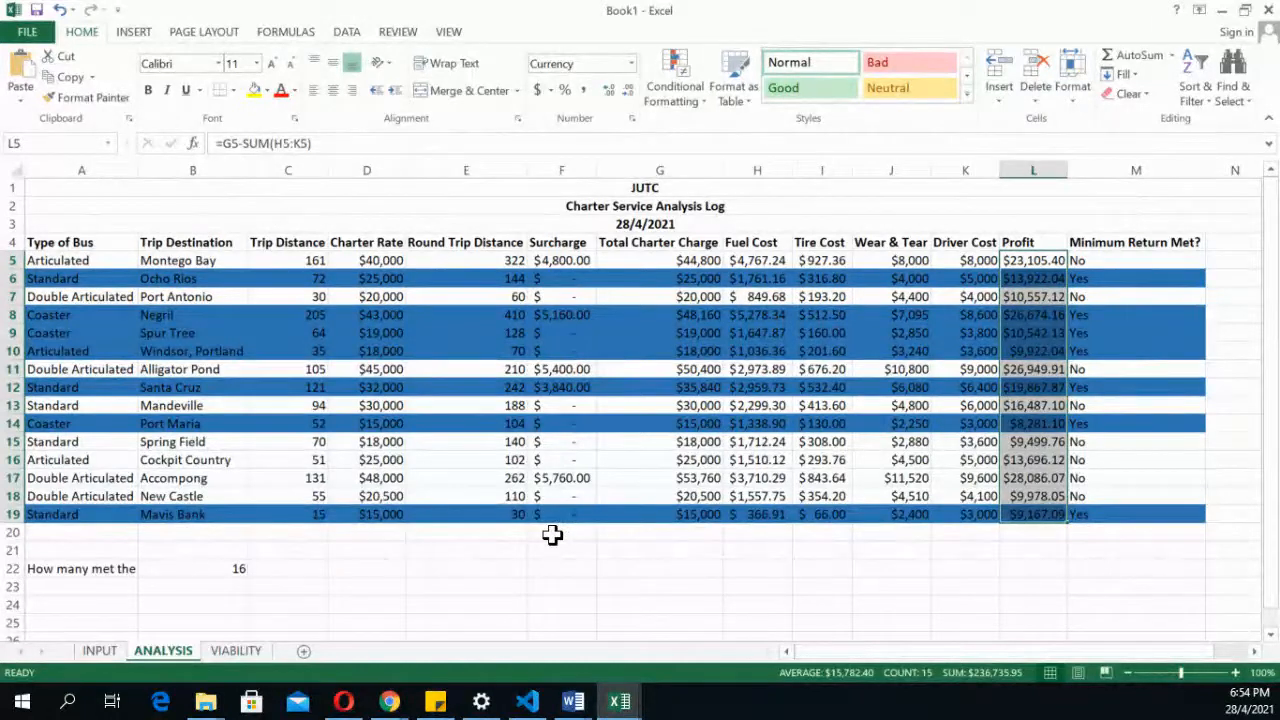
# Start a =count formula in E22 and look through the suggested COUNT and COUNTA function descriptions
pyautogui.click(429, 567)
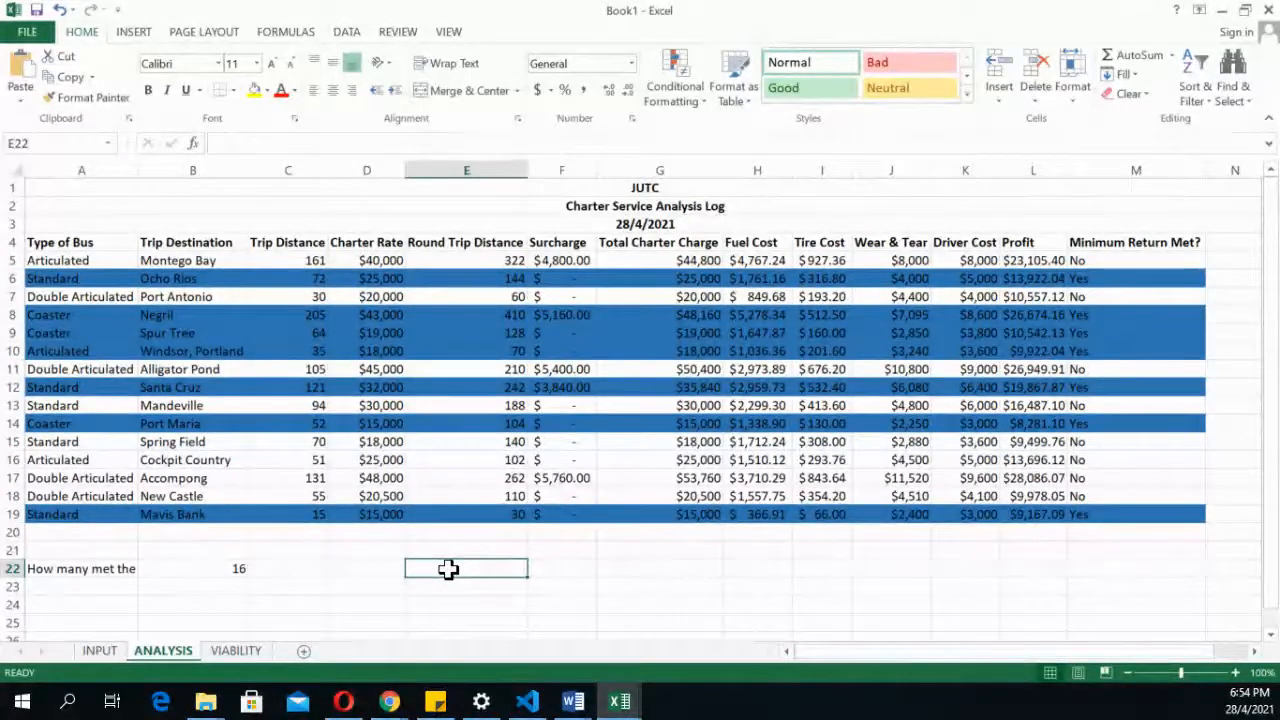
pyautogui.write('=')
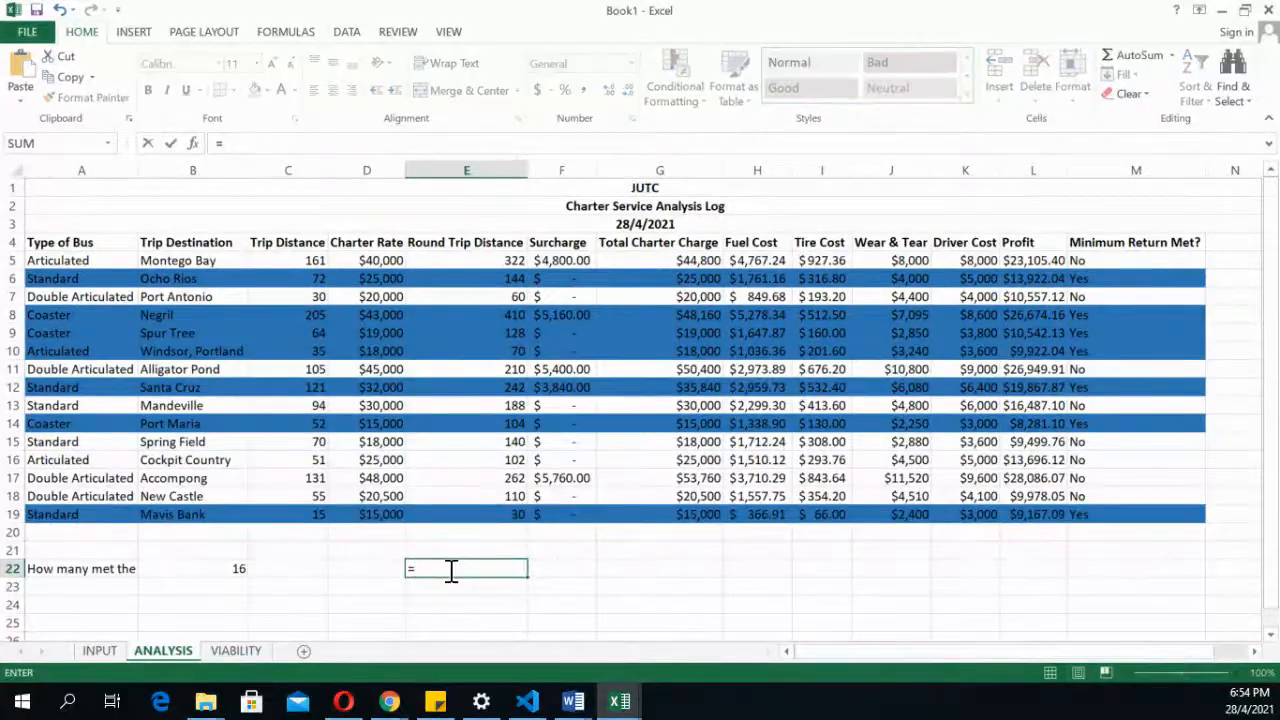
pyautogui.write('cou')
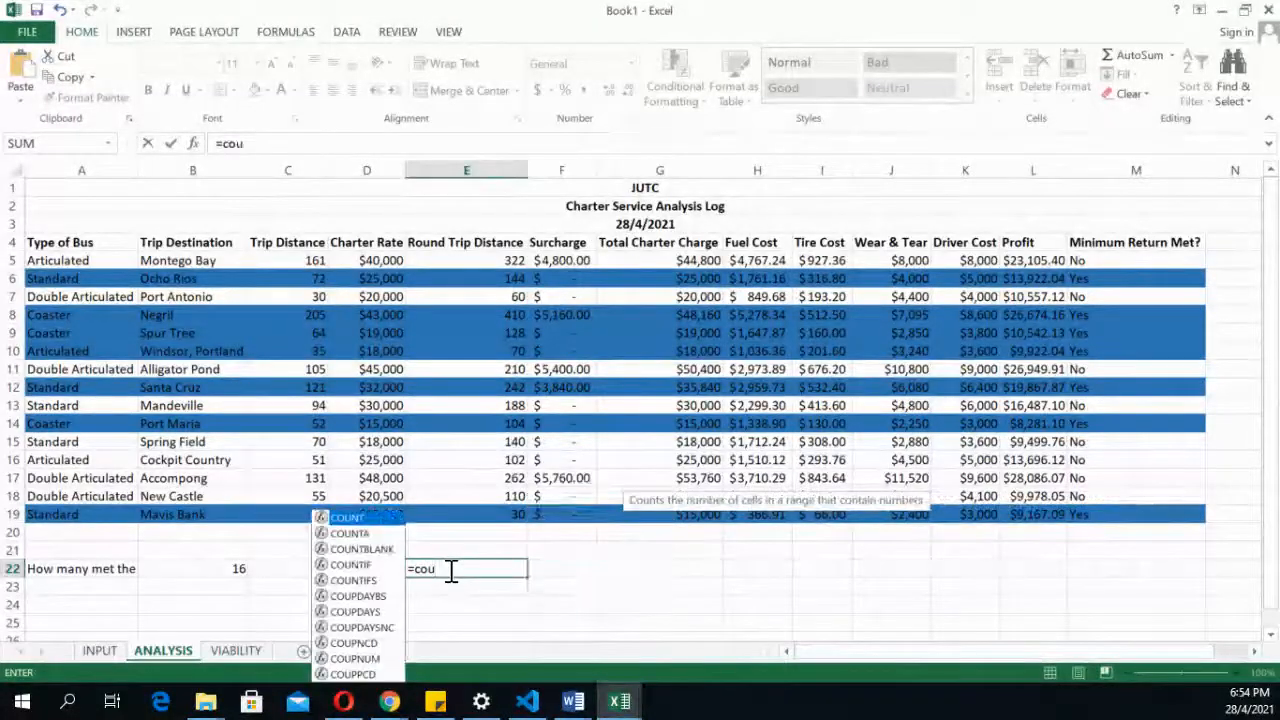
pyautogui.write('nt')
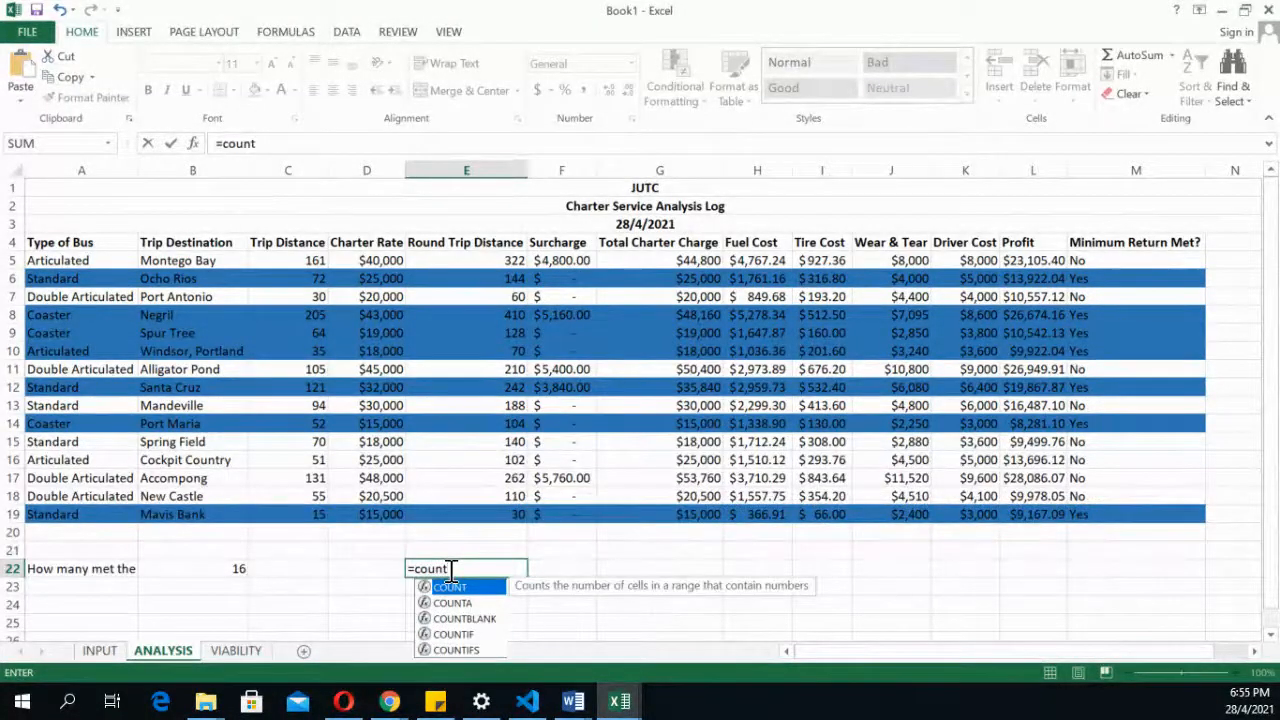
pyautogui.press('Down')
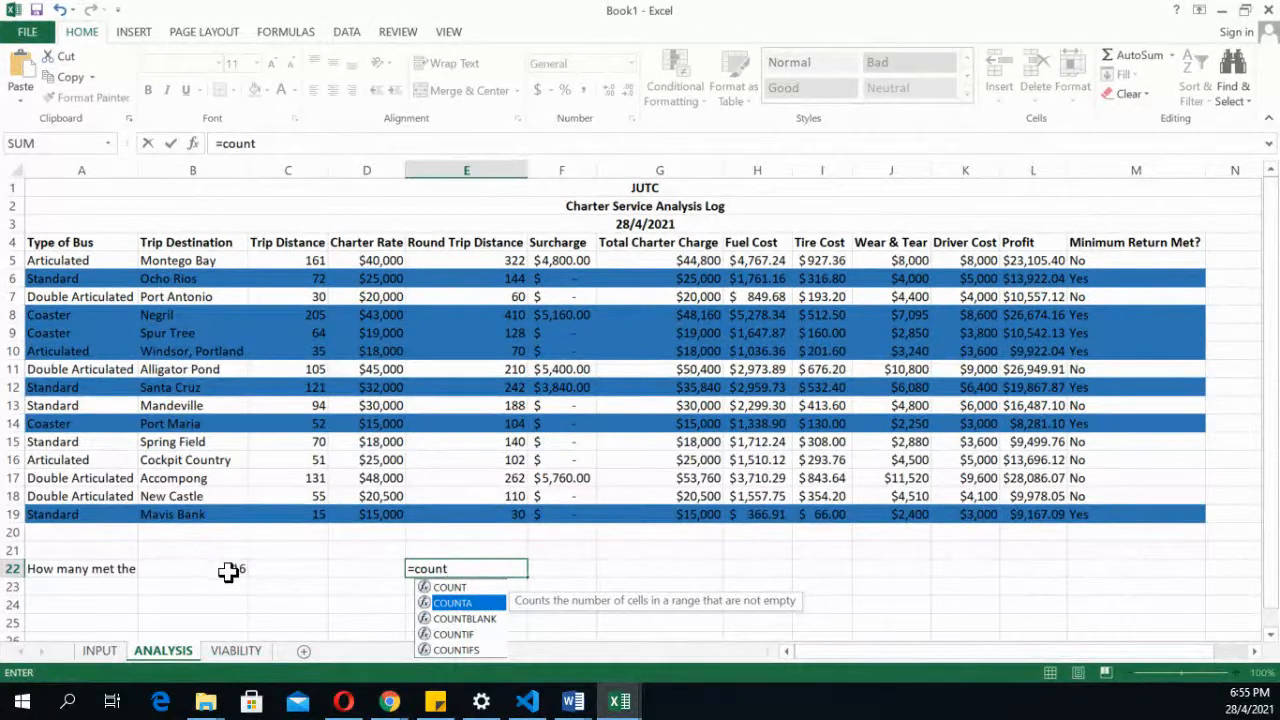
# Change the function in B22 to COUNTIF so it reads =COUNTIF(M5:M19,"Yes"), and clear the stray entry in E22
pyautogui.click(155, 572)
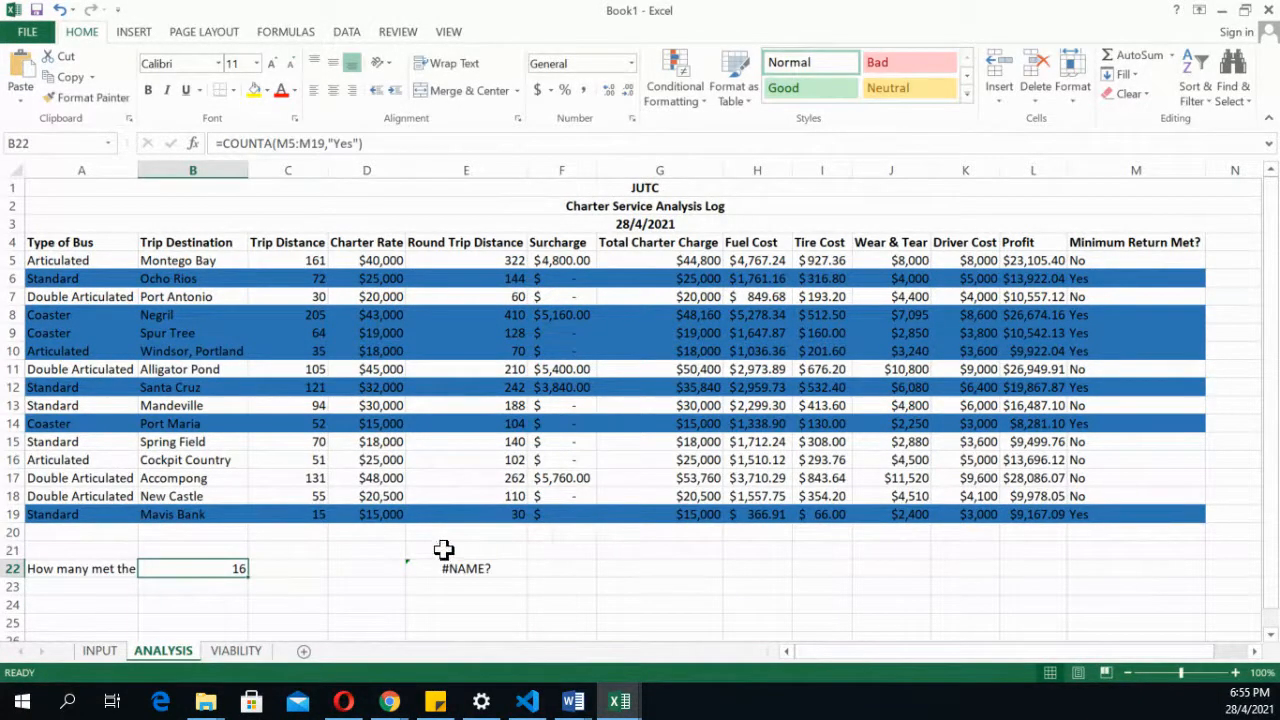
pyautogui.click(274, 143)
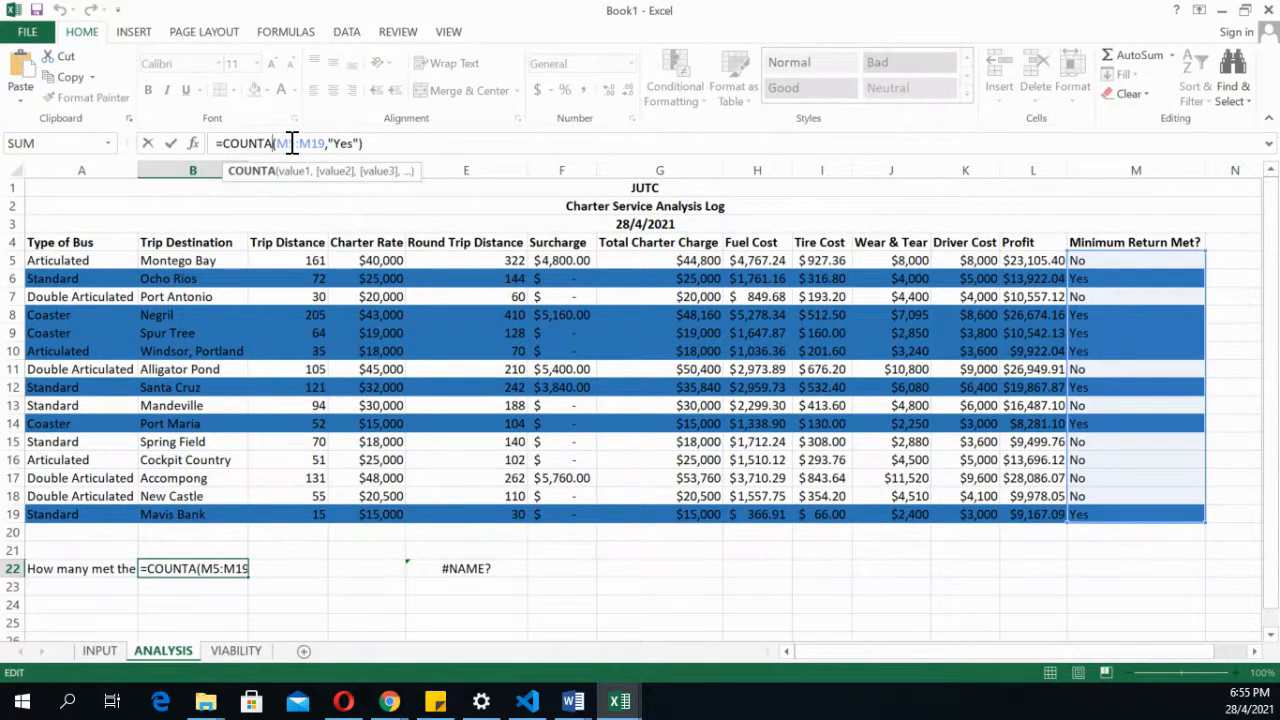
pyautogui.press('BackSpace')
pyautogui.write('IF')
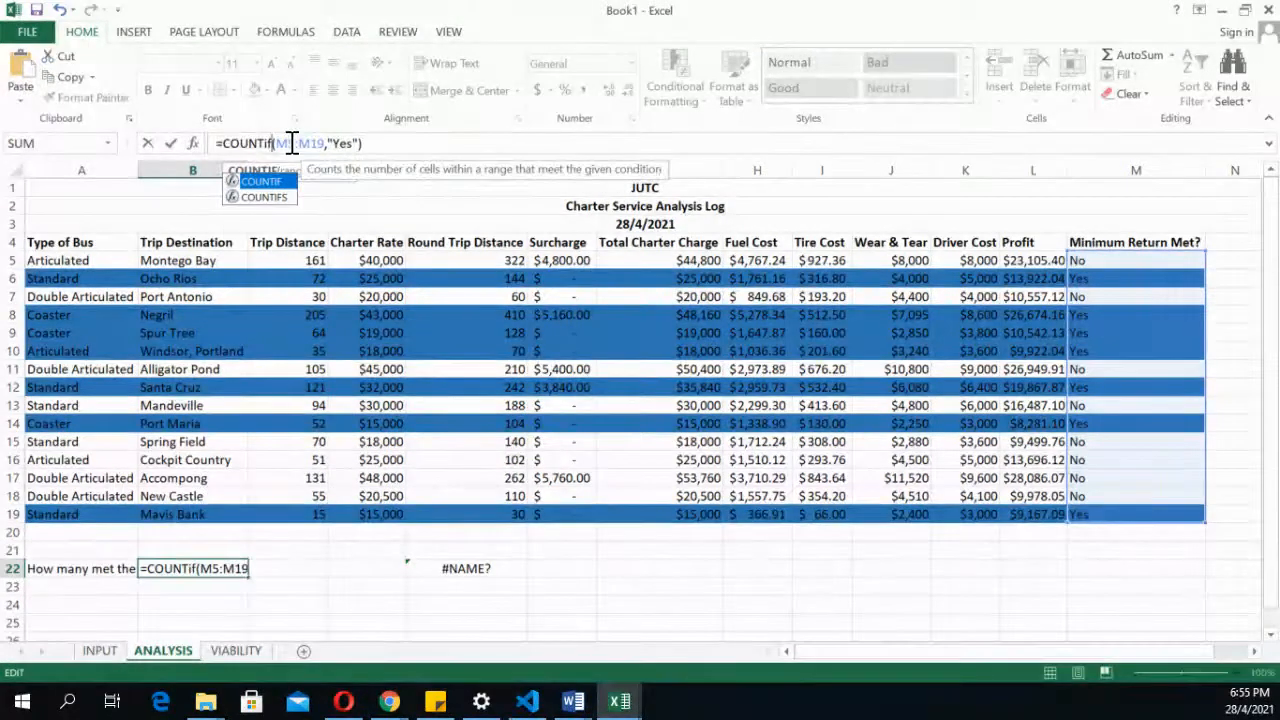
pyautogui.press('Return')
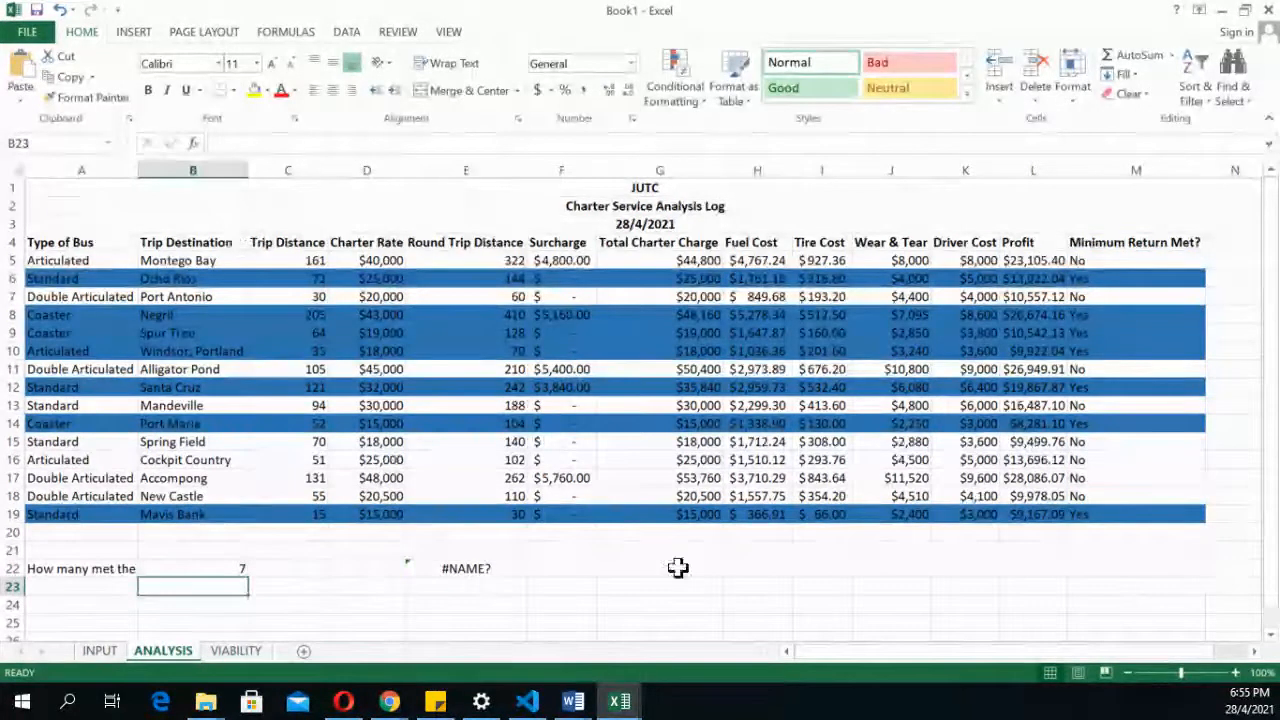
pyautogui.click(486, 567)
pyautogui.press('Delete')
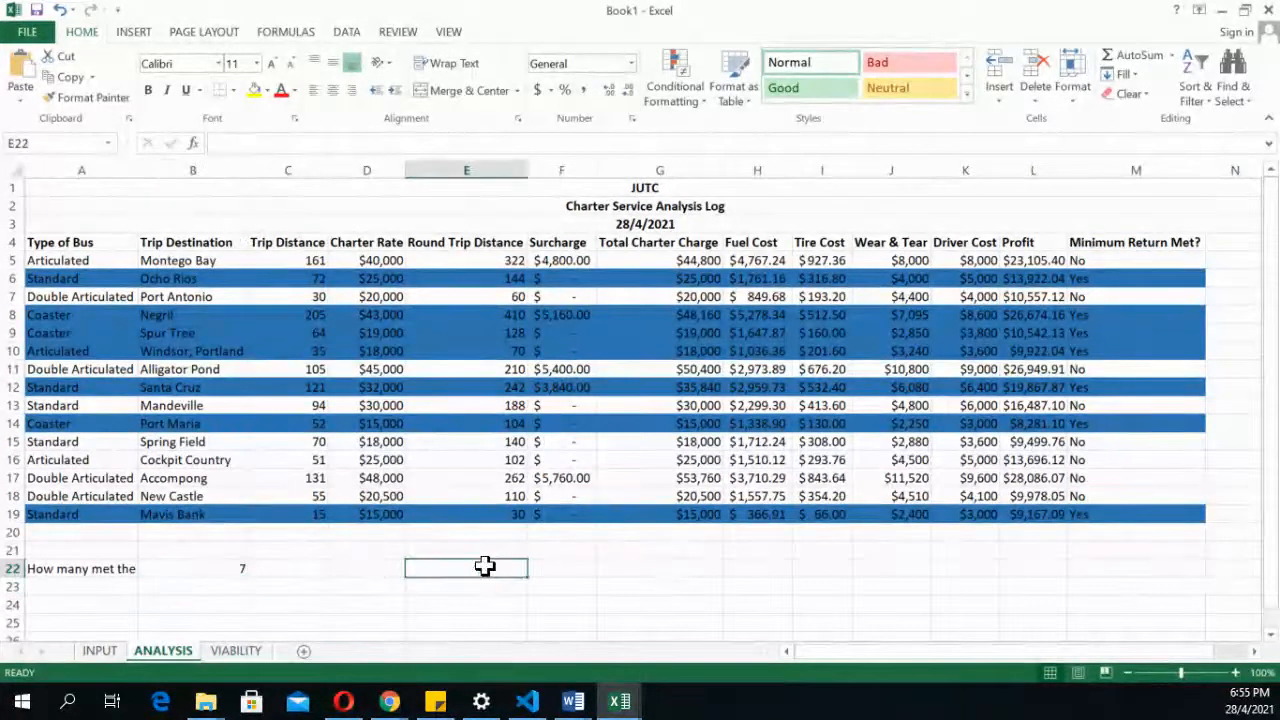
# Examine the criteria argument of the COUNTIF formula in B22, leaving the formula as it is
pyautogui.click(230, 568)
pyautogui.click(343, 143)
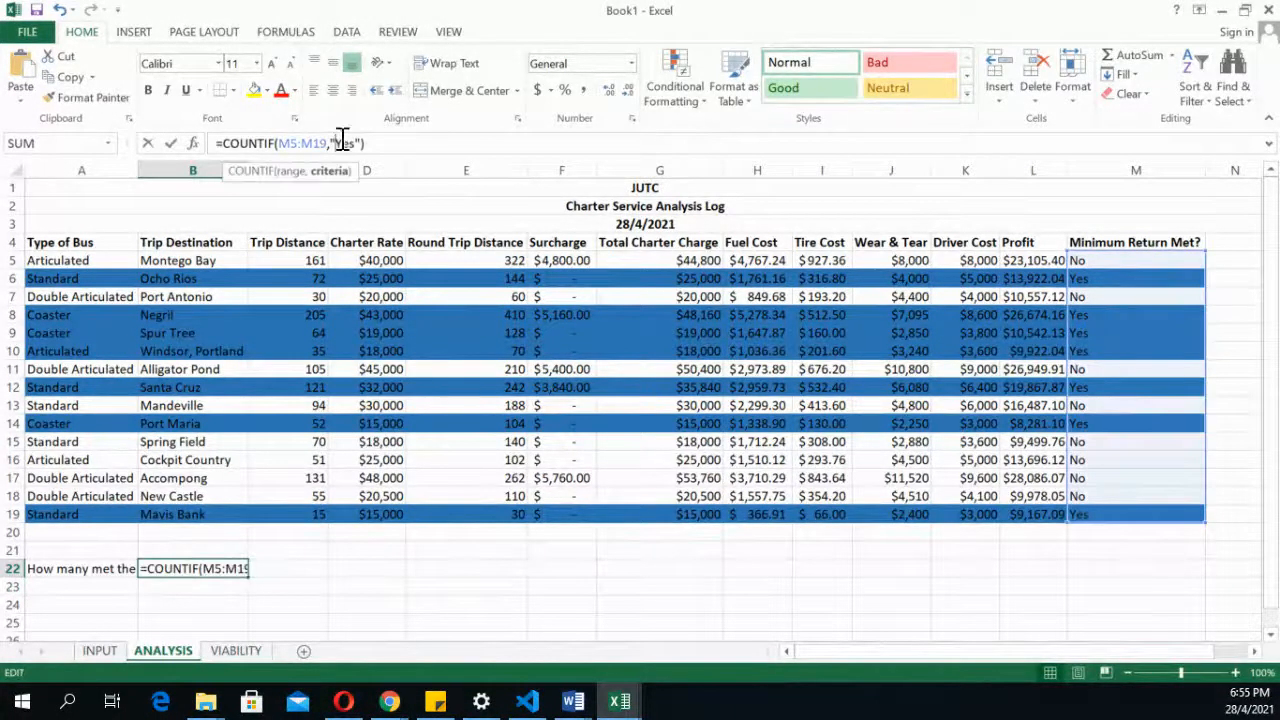
pyautogui.moveTo(329, 143); pyautogui.dragTo(364, 143)
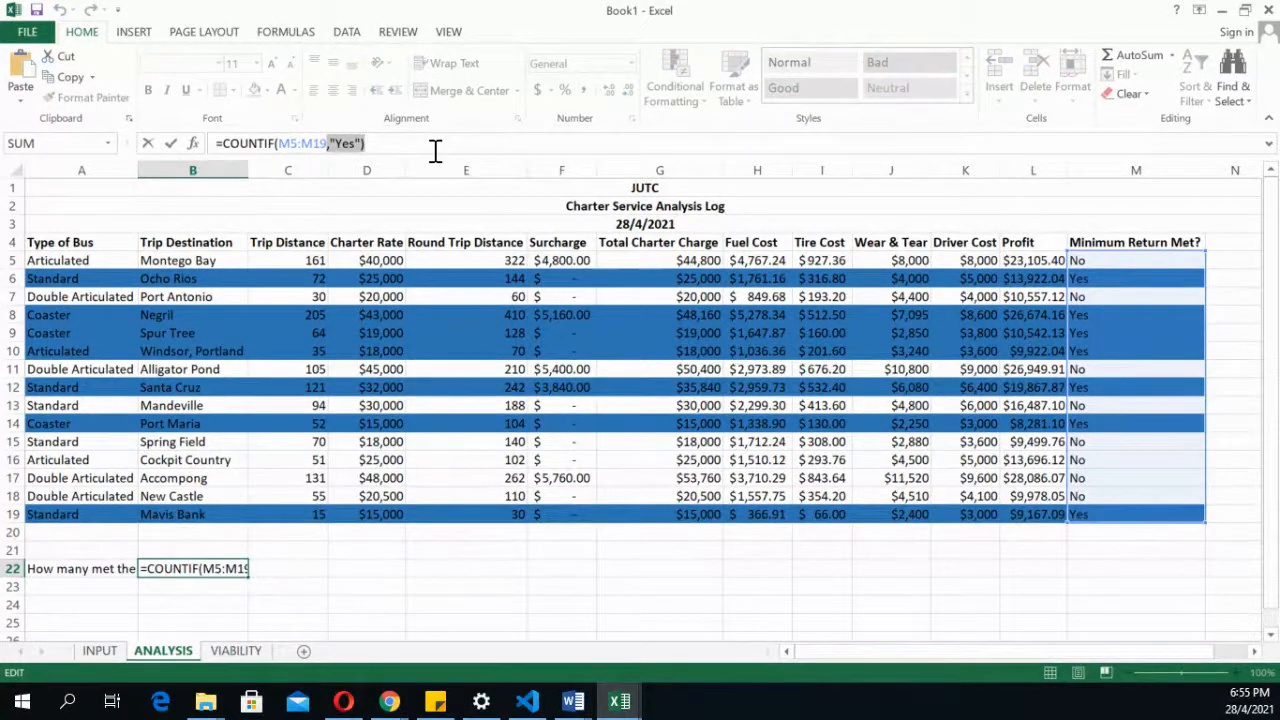
pyautogui.click(331, 146)
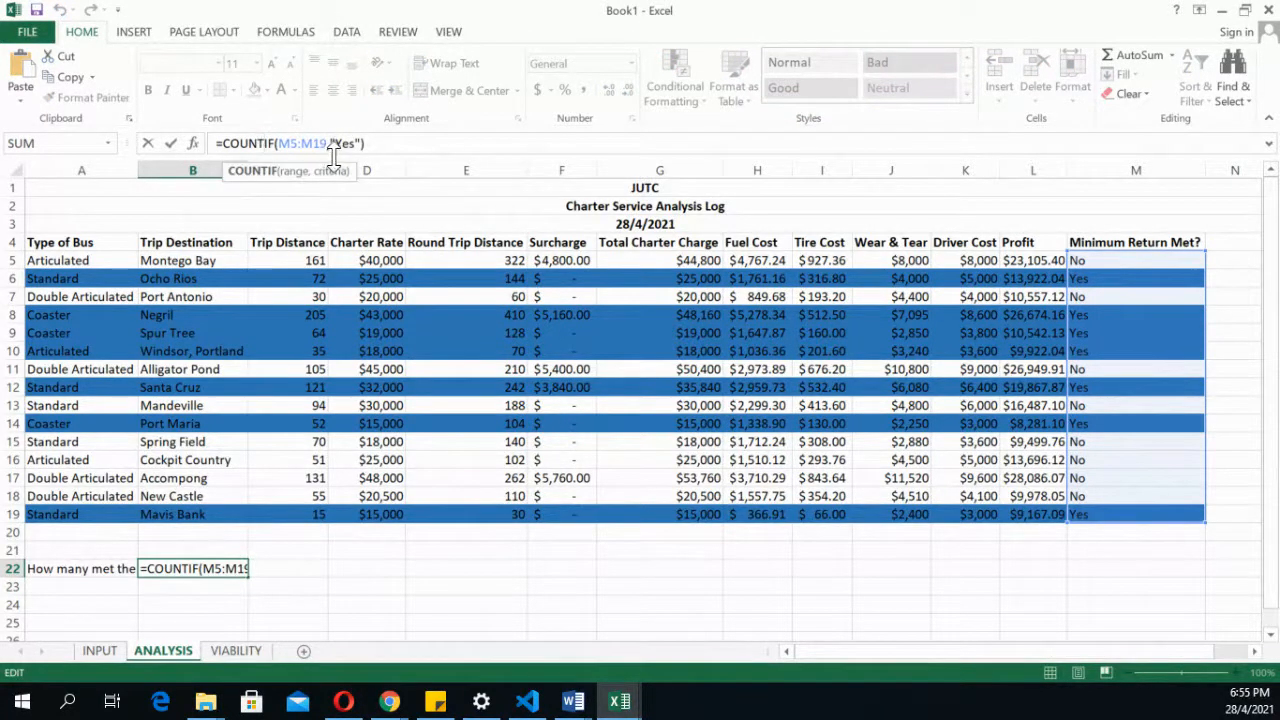
pyautogui.press('Return')
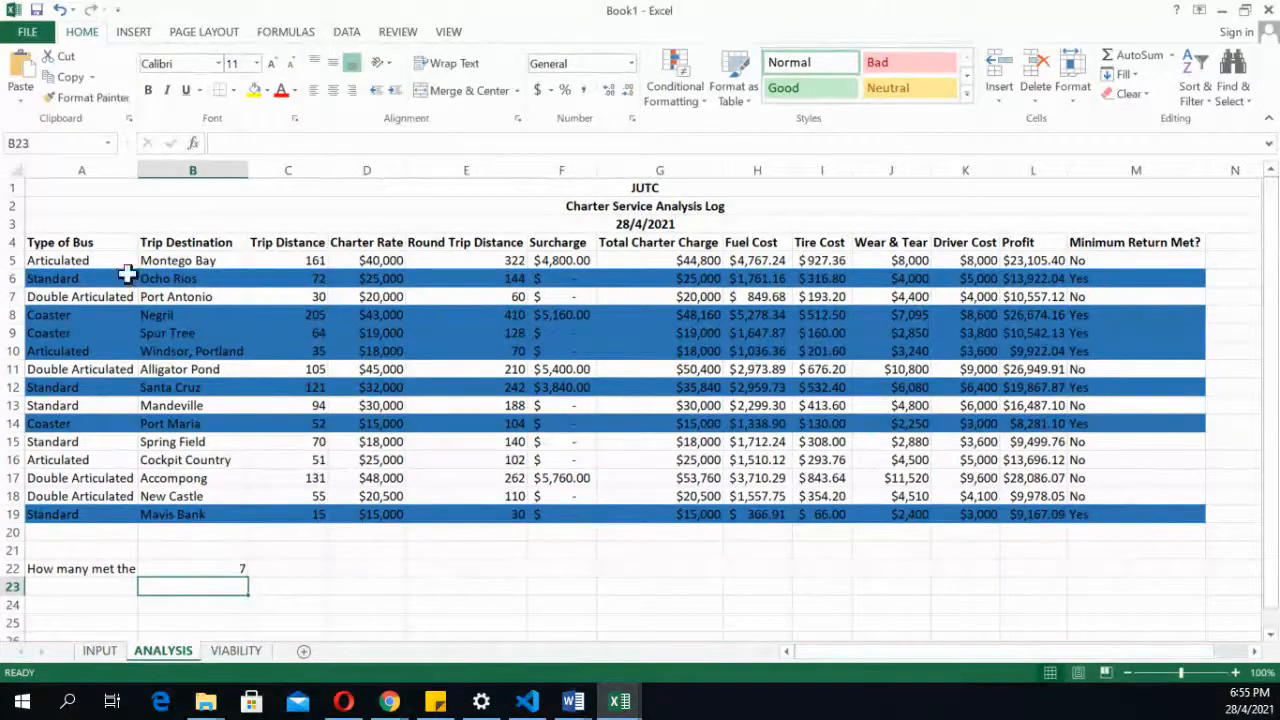
# Start a =count formula in C22 to review the suggested COUNT functions, and clear the entry
pyautogui.click(268, 572)
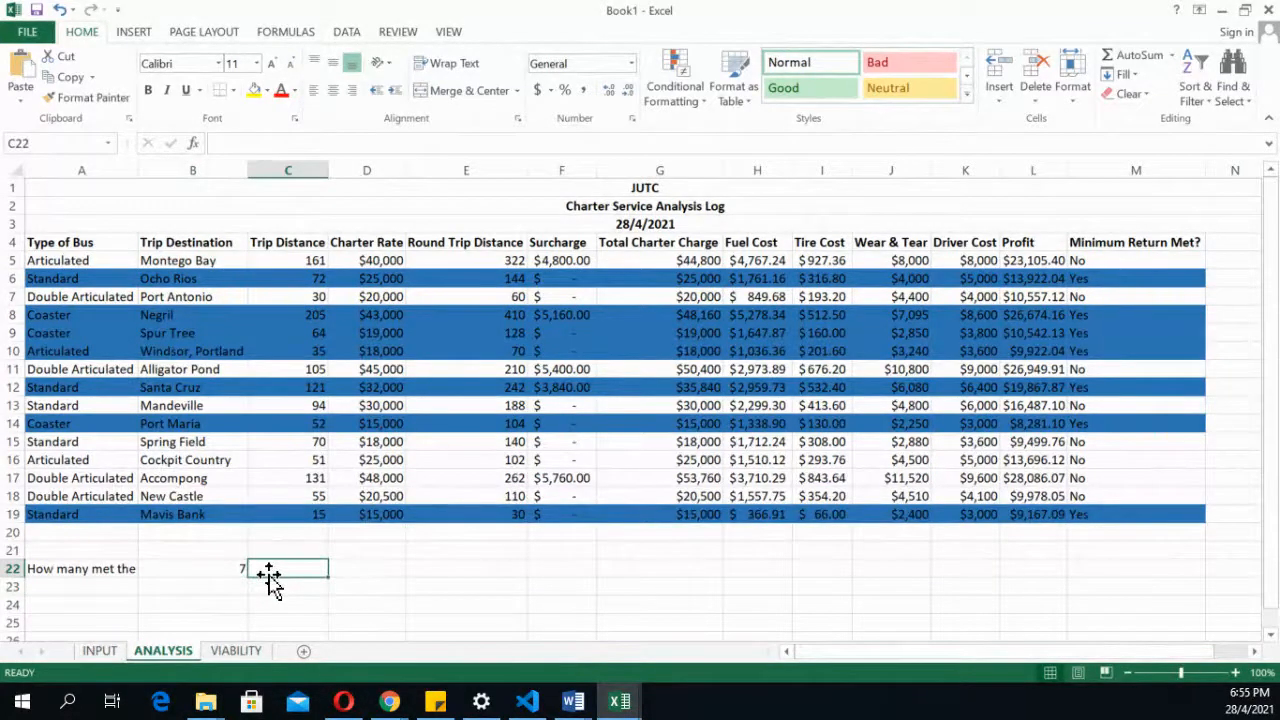
pyautogui.write('=')
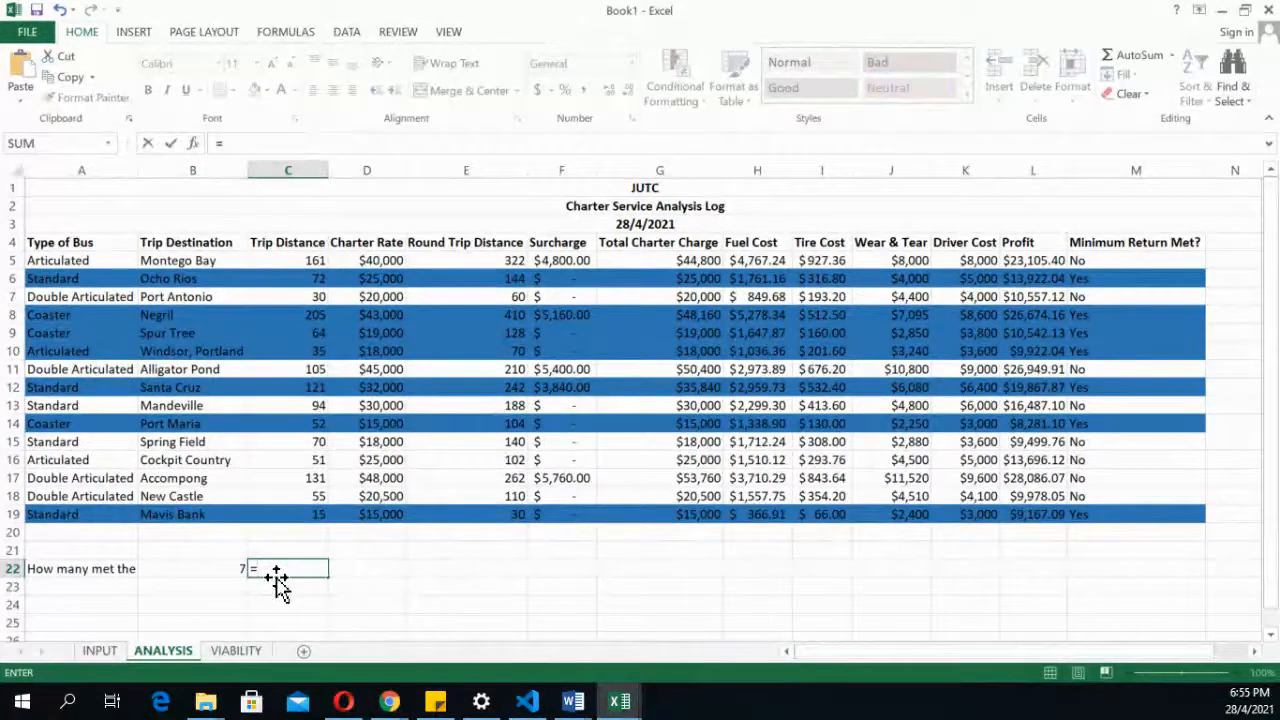
pyautogui.write('count')
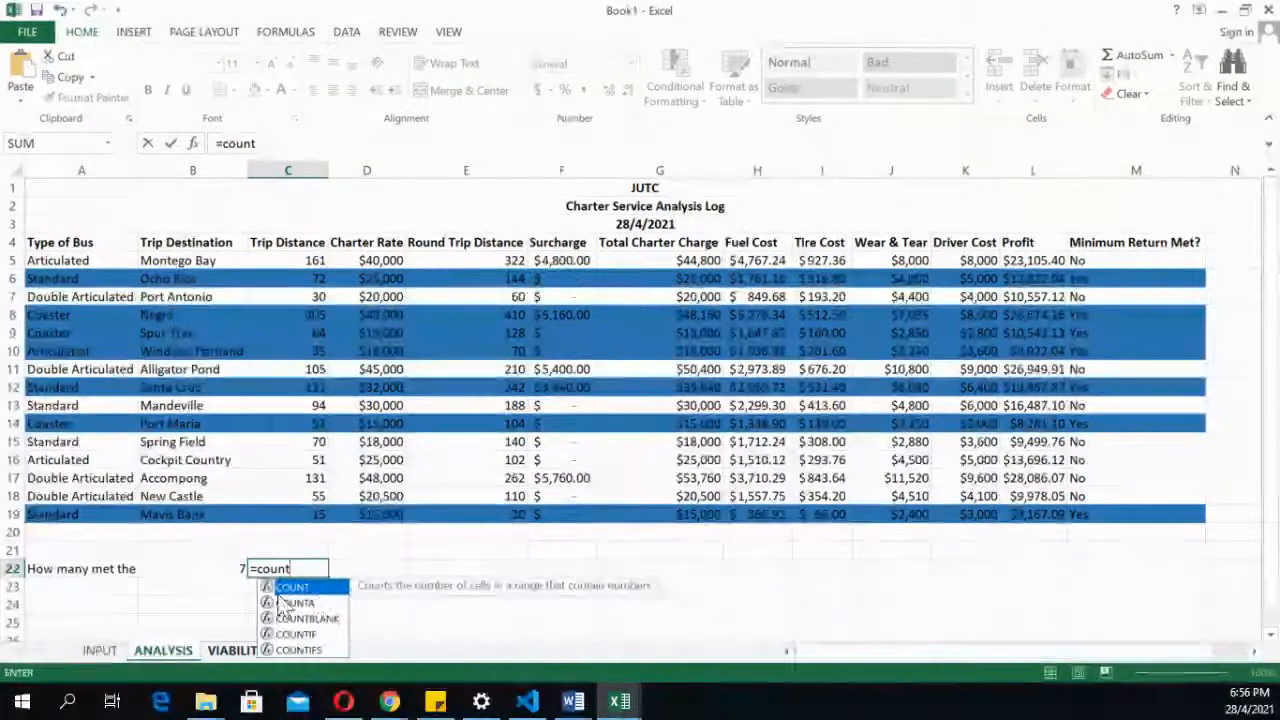
pyautogui.moveTo(292, 569); pyautogui.dragTo(203, 558)
pyautogui.press('BackSpace')
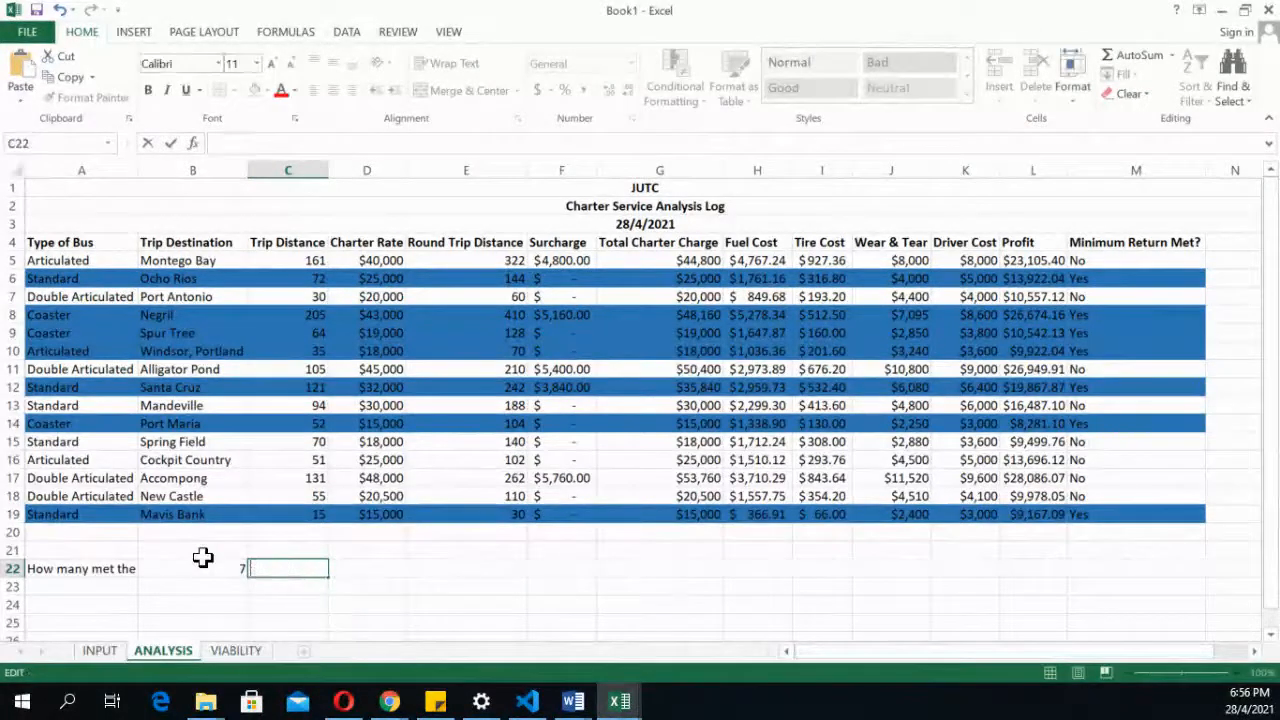
# Review the M5:M19 range and the "Yes" condition in the B22 COUNTIF formula
pyautogui.click(203, 558)
pyautogui.click(295, 143)
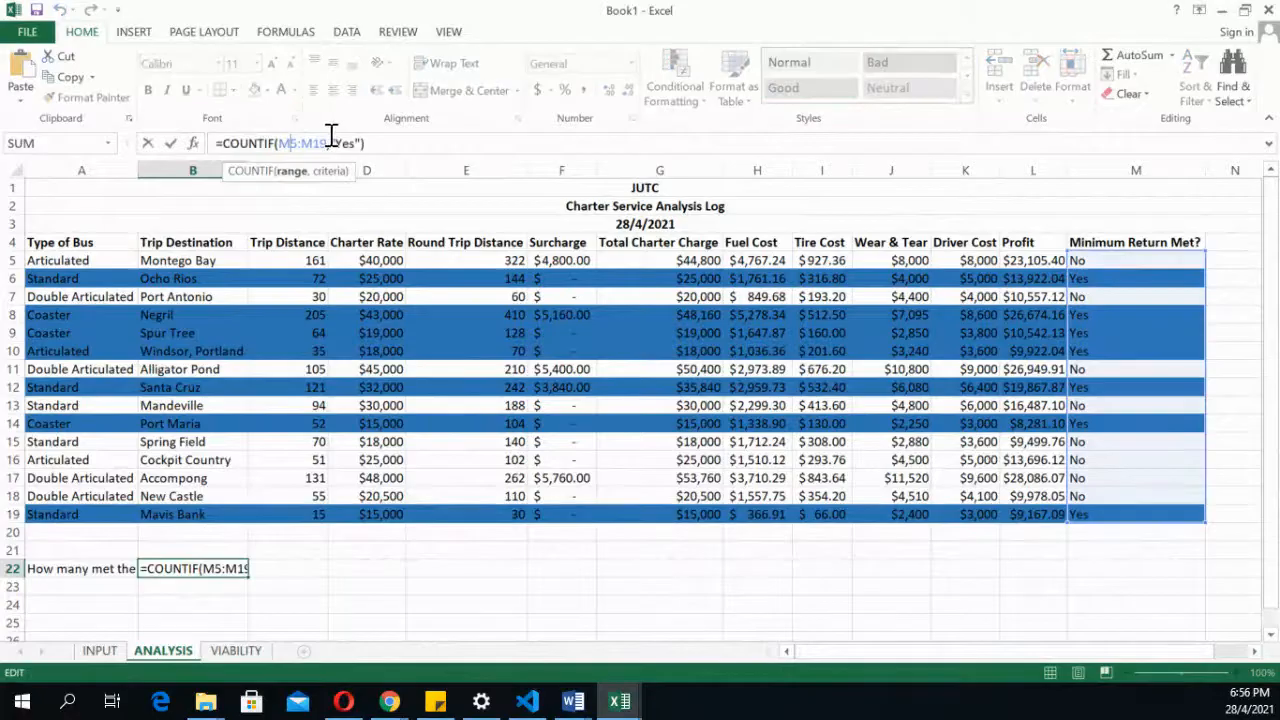
pyautogui.moveTo(335, 143); pyautogui.dragTo(358, 143)
pyautogui.moveTo(362, 143); pyautogui.dragTo(333, 143)
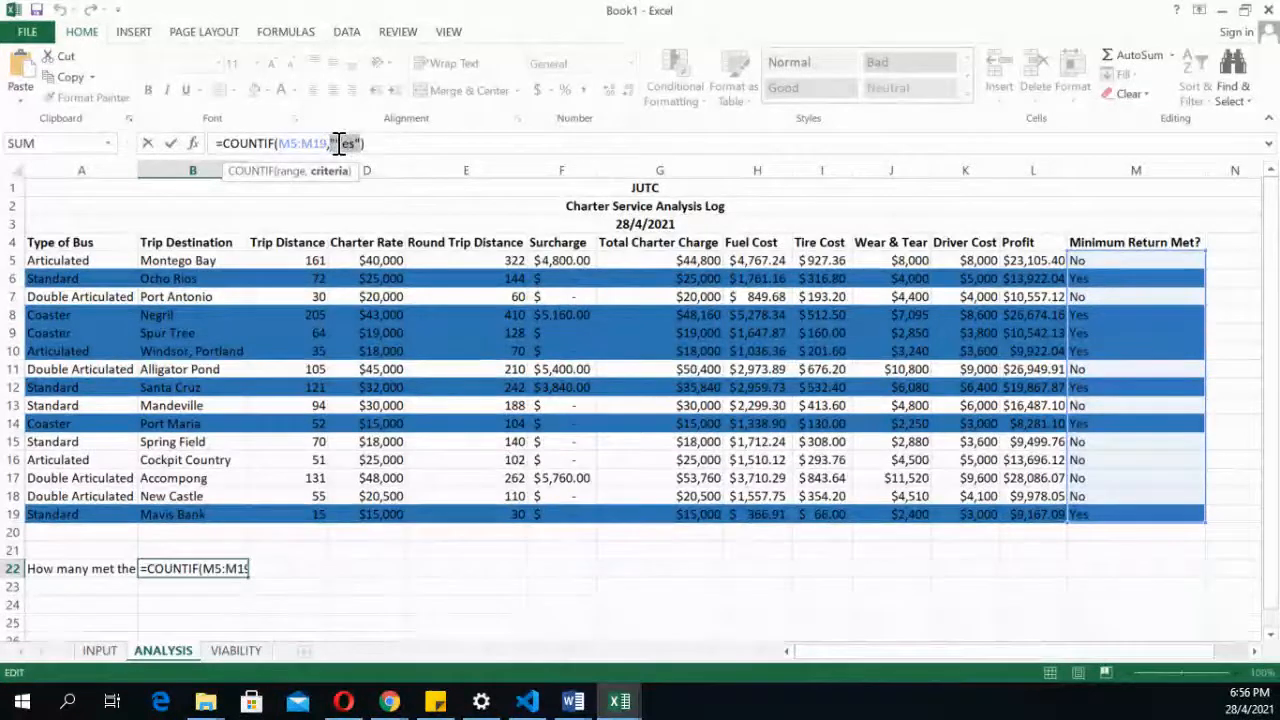
pyautogui.press('Return')
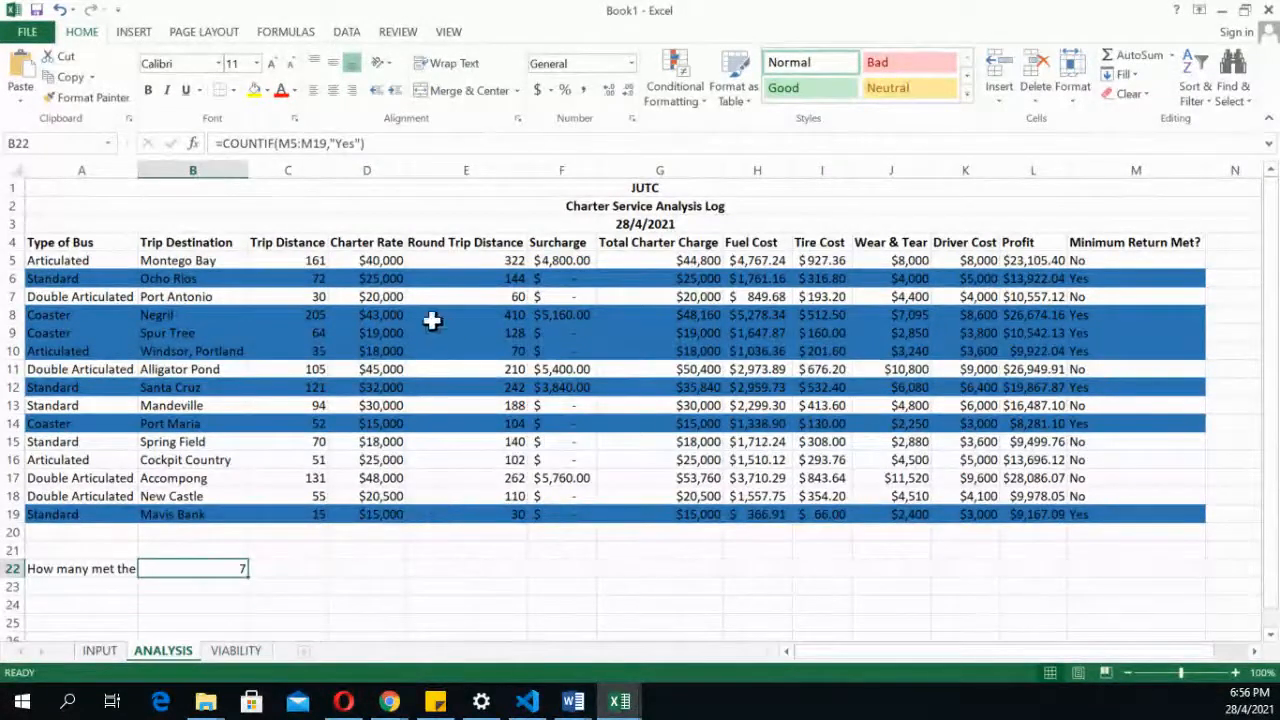
pyautogui.click(270, 143)
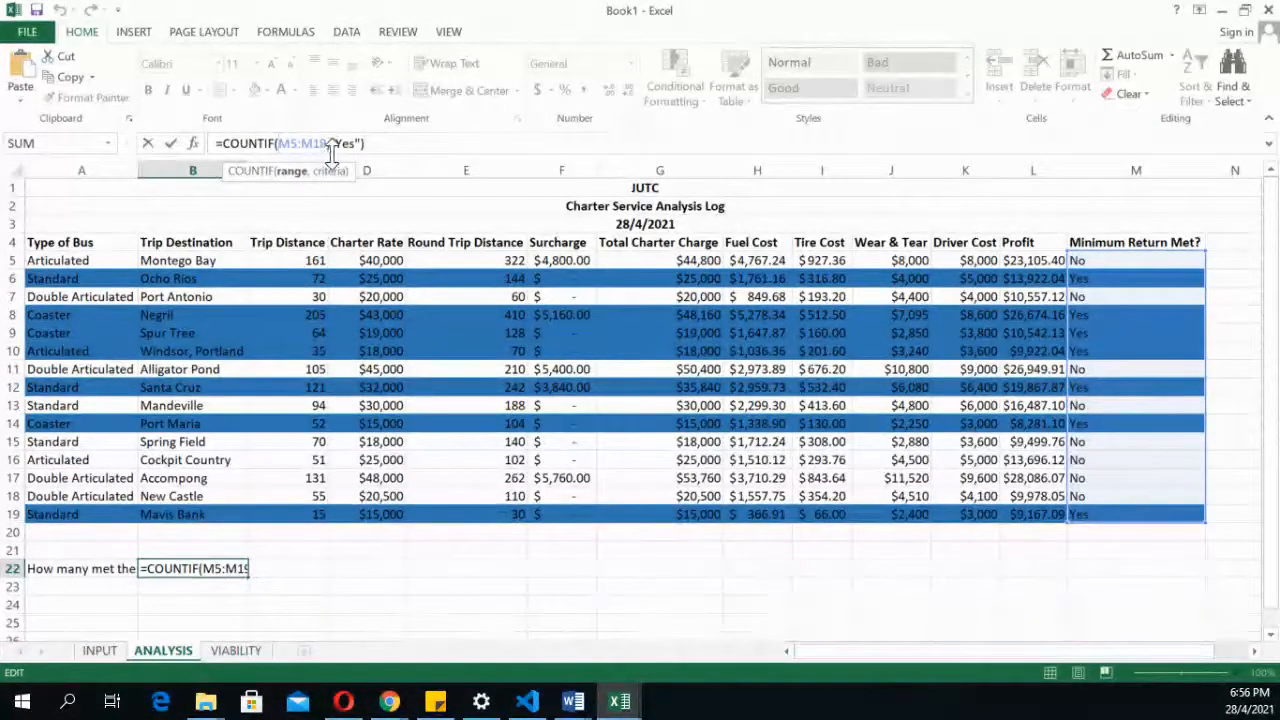
pyautogui.moveTo(333, 149); pyautogui.dragTo(365, 148)
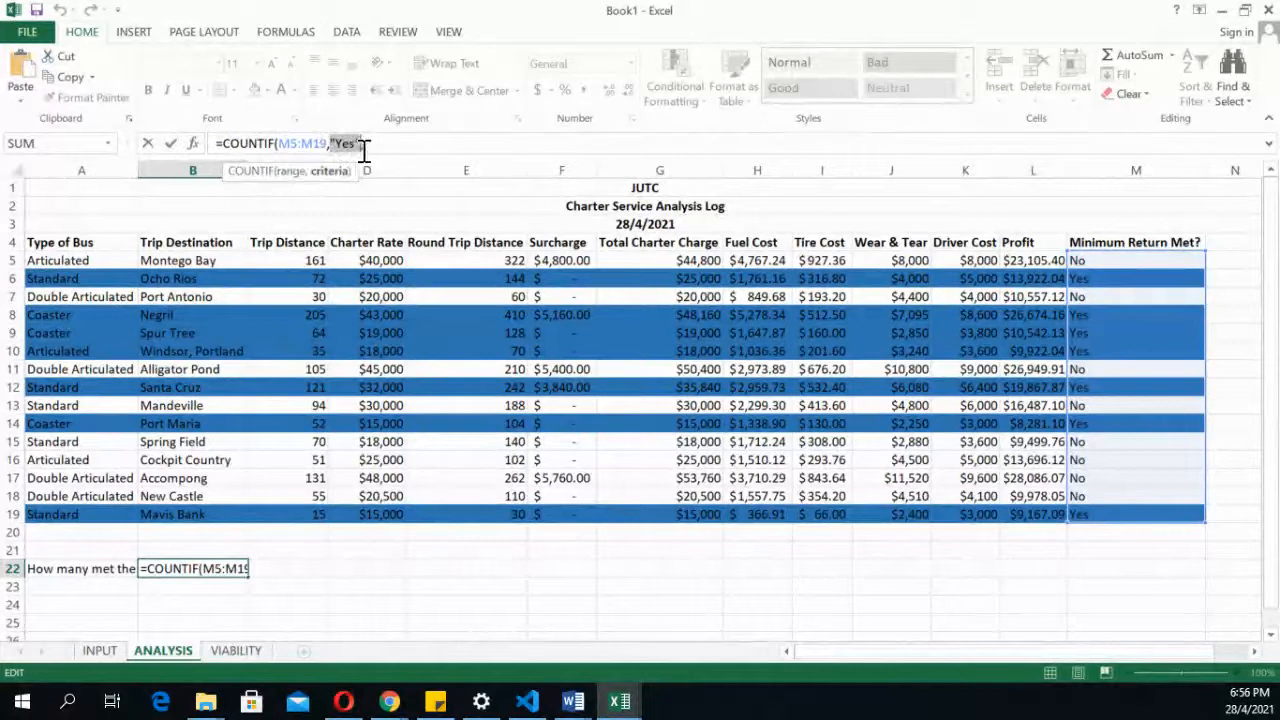
# Try reducing the B22 function to COUNT and adding "if" inside its brackets, and remove that addition
pyautogui.click(265, 141)
pyautogui.press('BackSpace')
pyautogui.press('BackSpace')
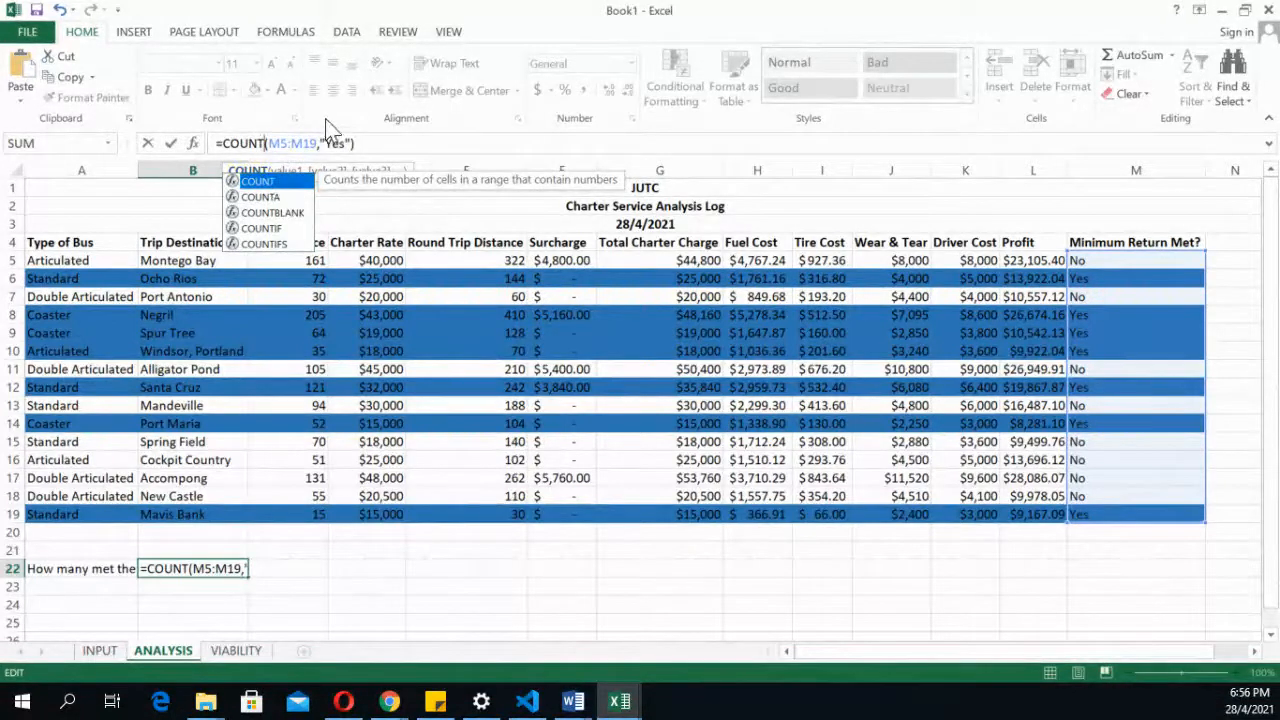
pyautogui.click(274, 146)
pyautogui.write('i')
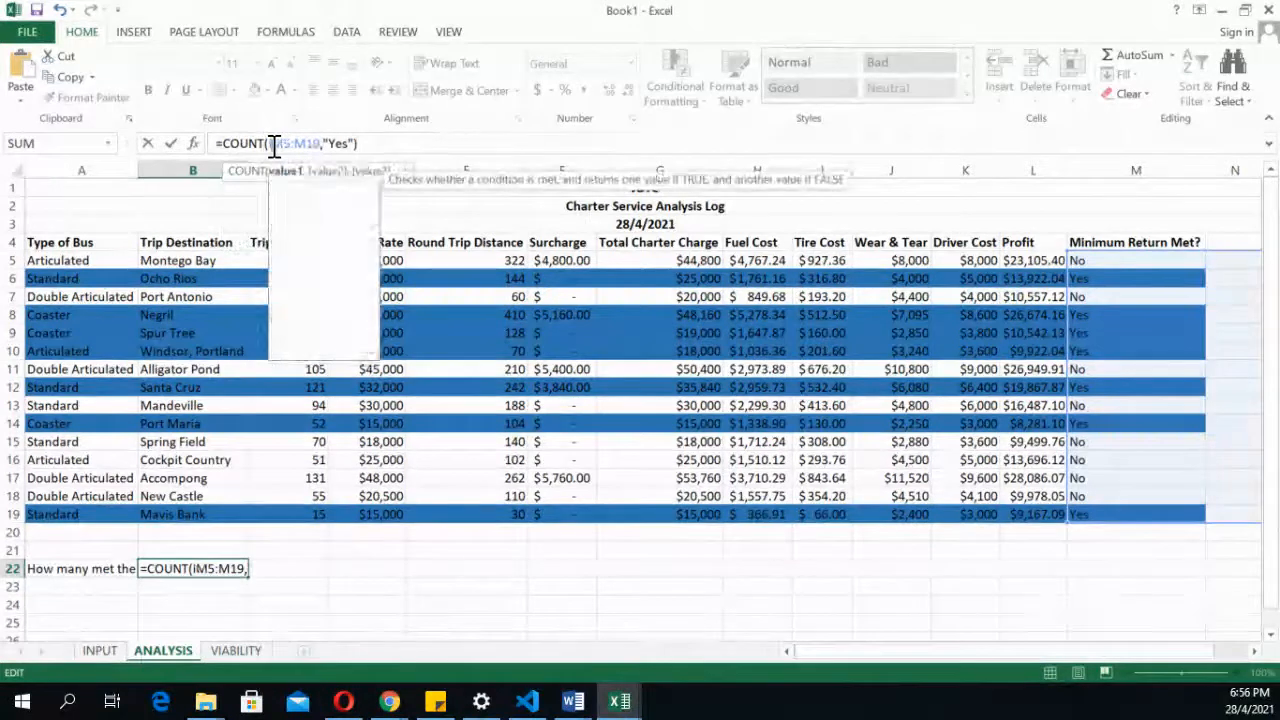
pyautogui.write('f')
pyautogui.press('BackSpace')
pyautogui.press('BackSpace')
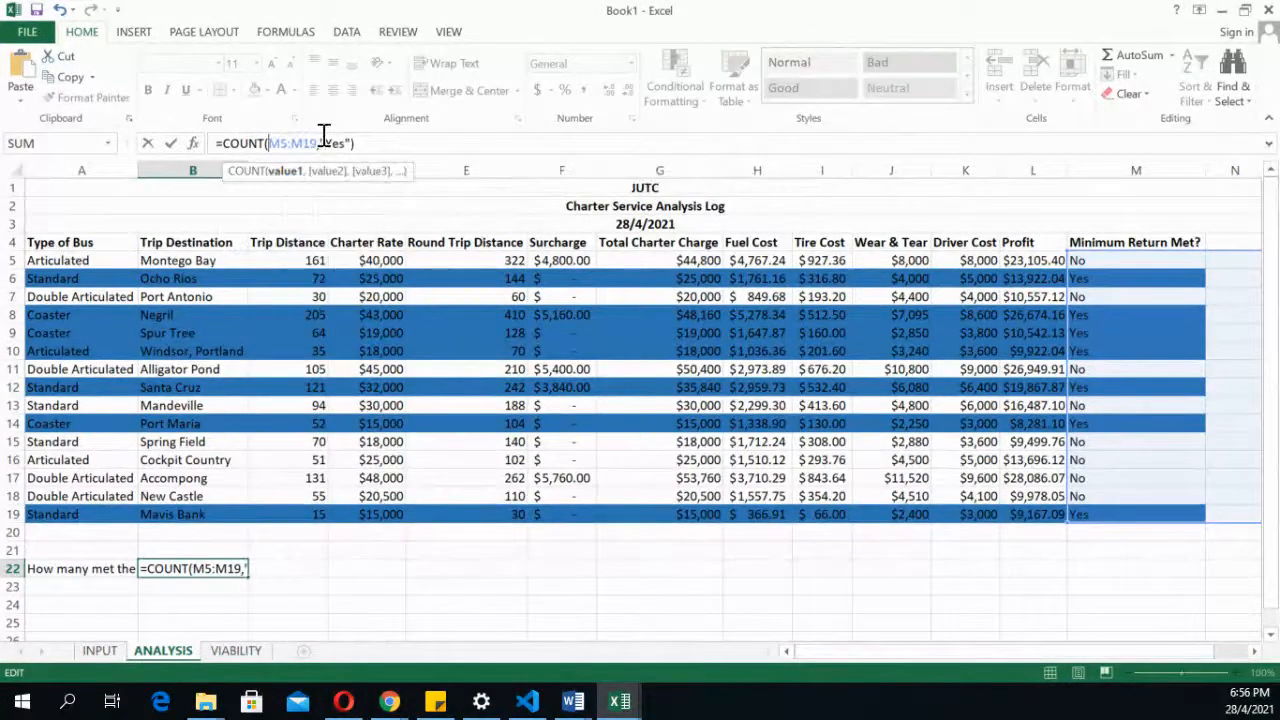
# Try COUNTA in the B22 formula, and restore it to =COUNTIF(M5:M19,"Yes")
pyautogui.click(265, 142)
pyautogui.write('a')
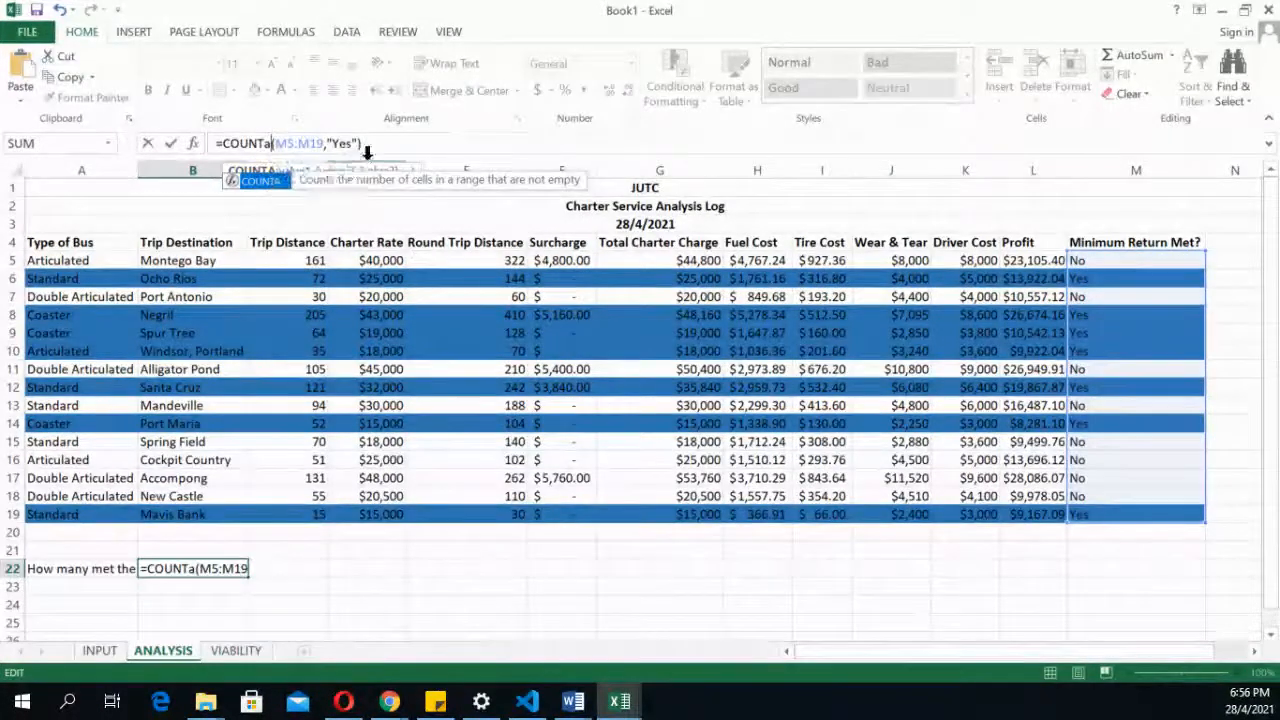
pyautogui.press('BackSpace')
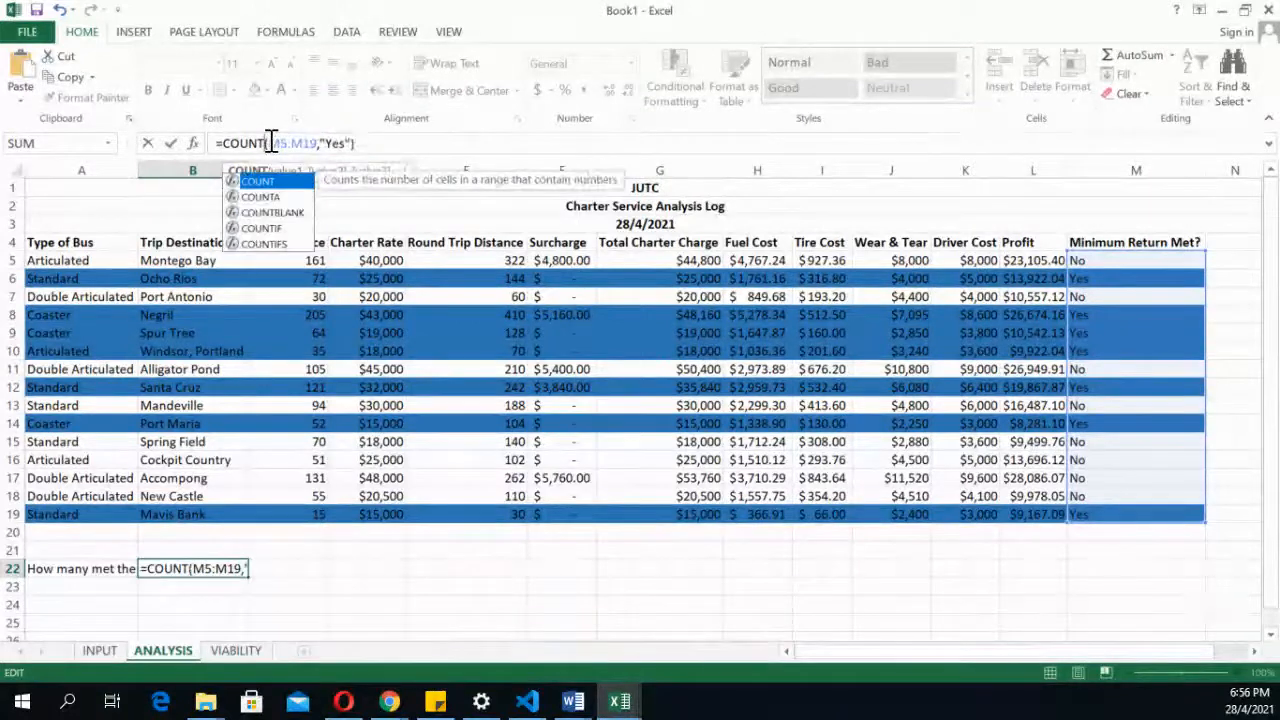
pyautogui.write('if')
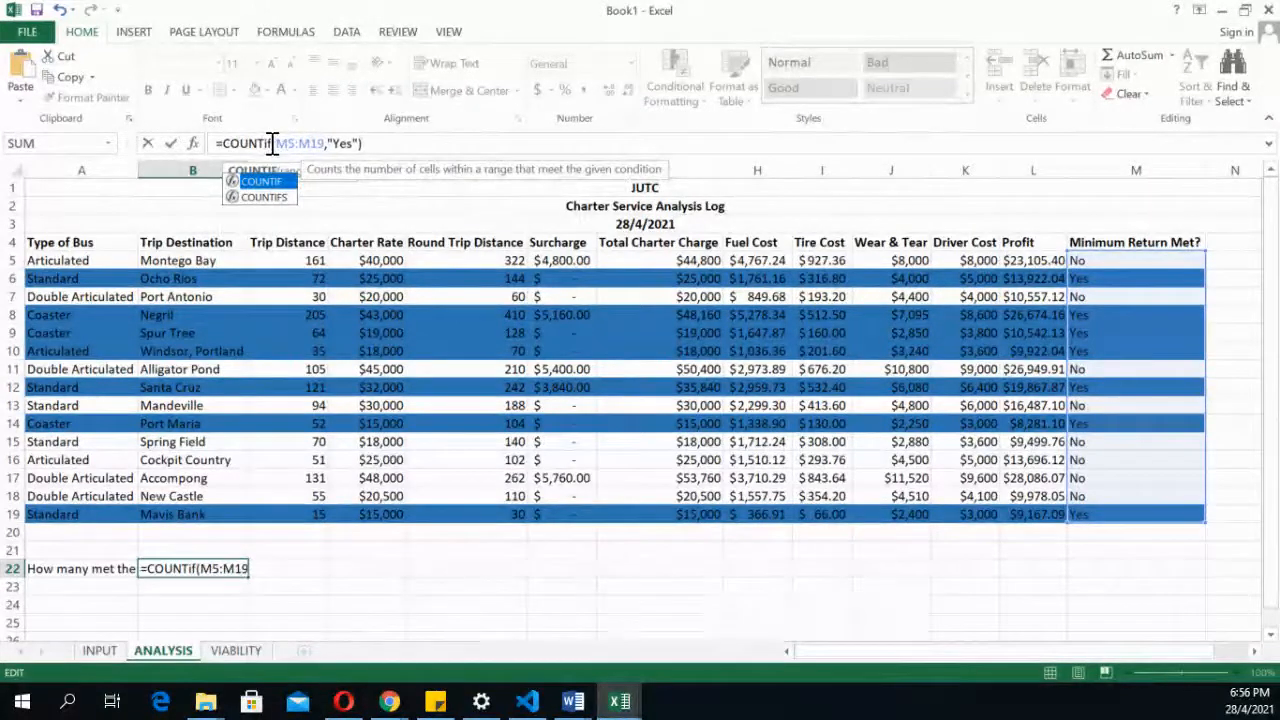
pyautogui.press('Return')
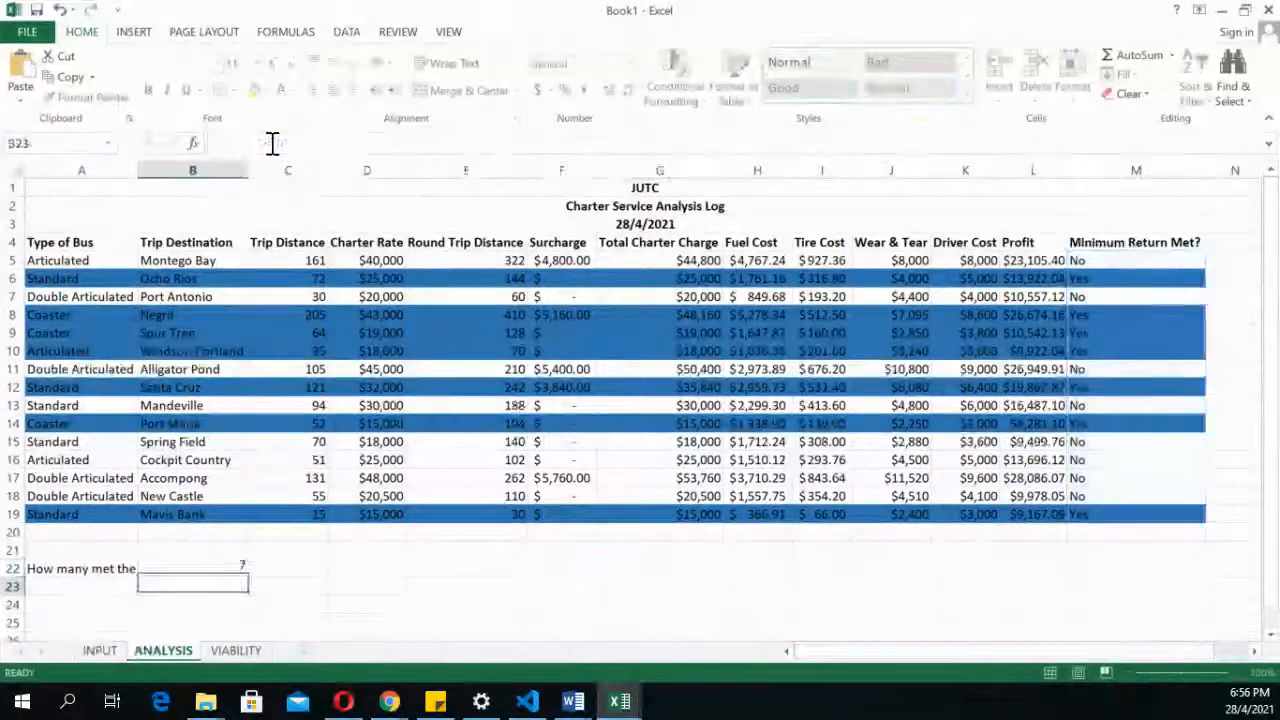
pyautogui.click(236, 560)
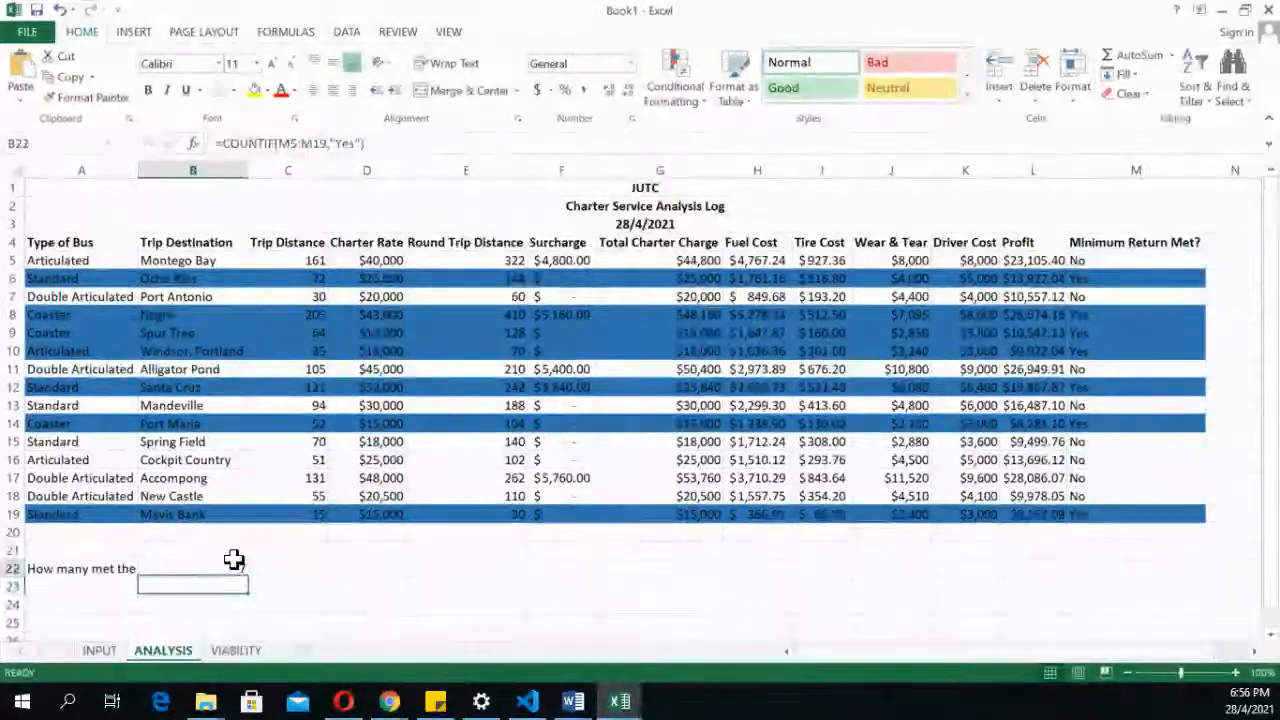
pyautogui.click(403, 600)
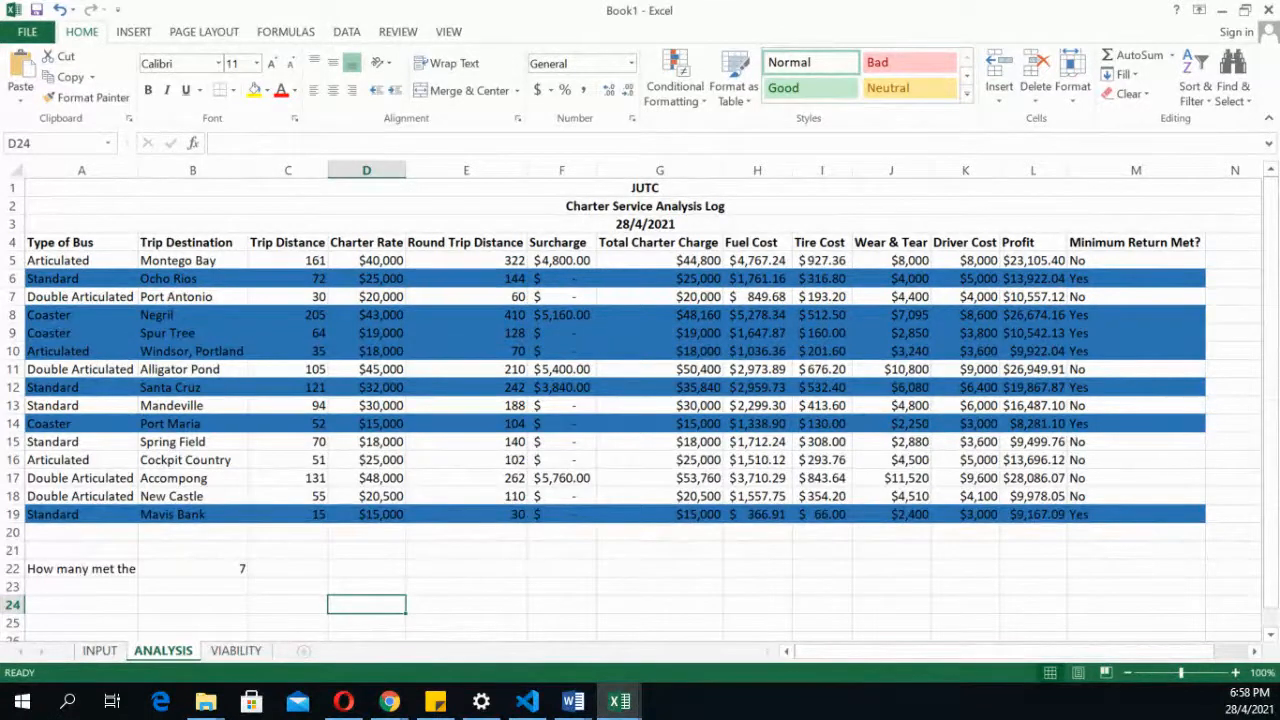
pyautogui.click(389, 701)
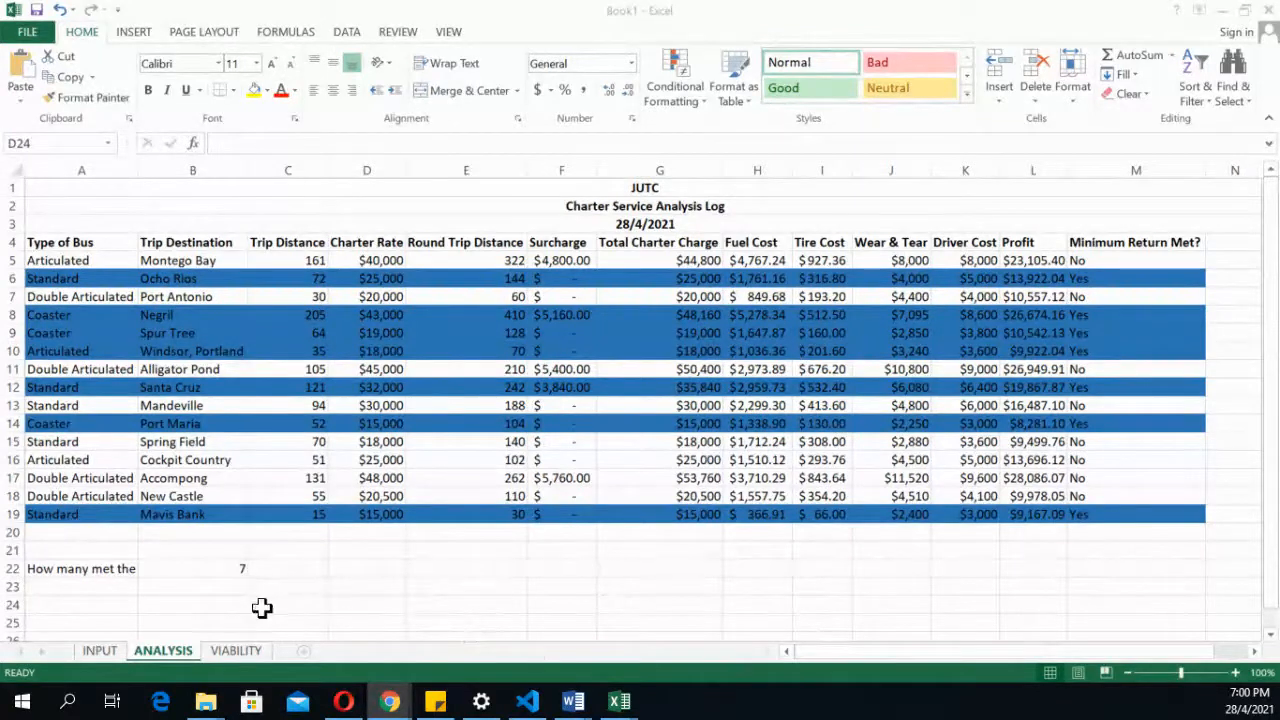
# Try starting a DSUM formula in A25, and clear the entry
pyautogui.click(69, 620)
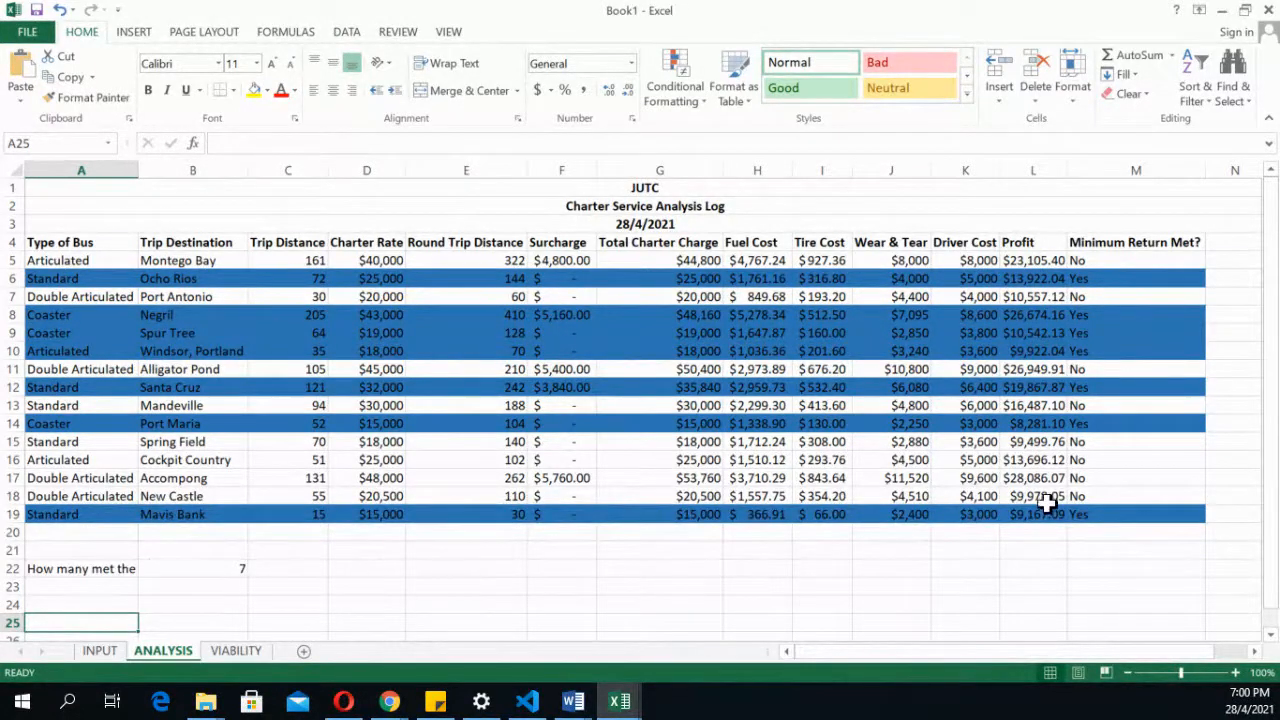
pyautogui.write('=dsum')
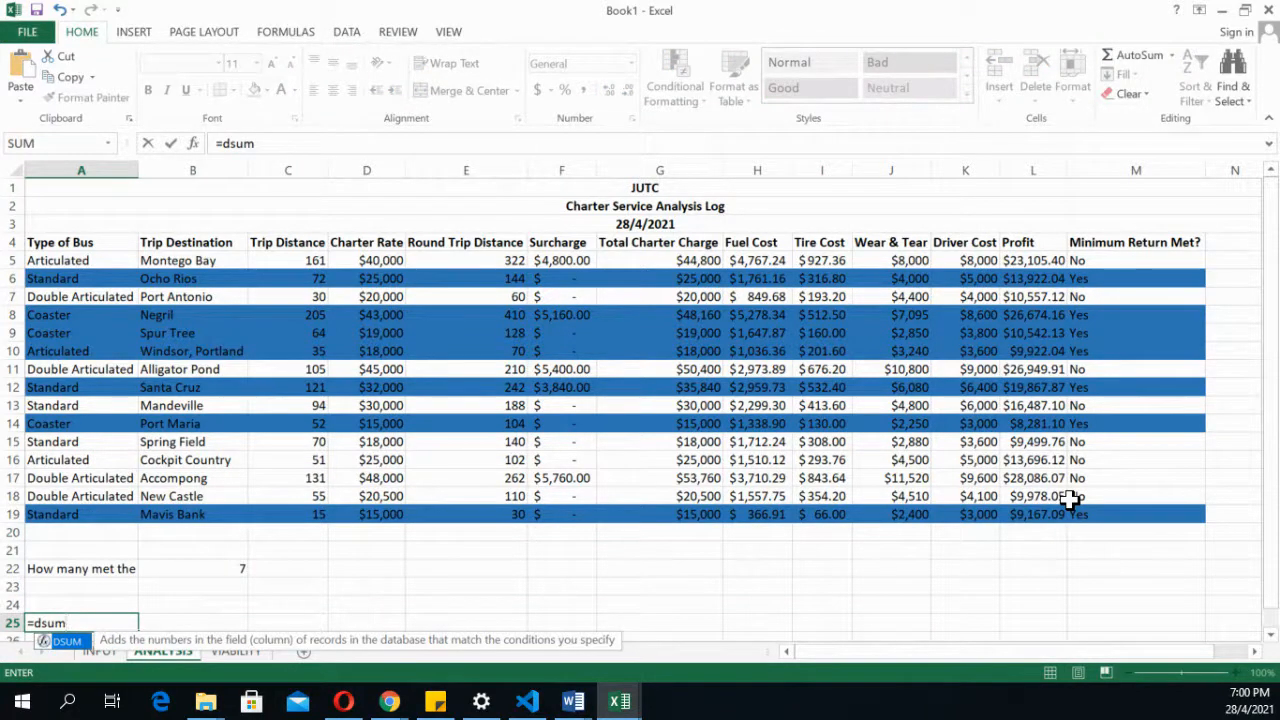
pyautogui.write('(')
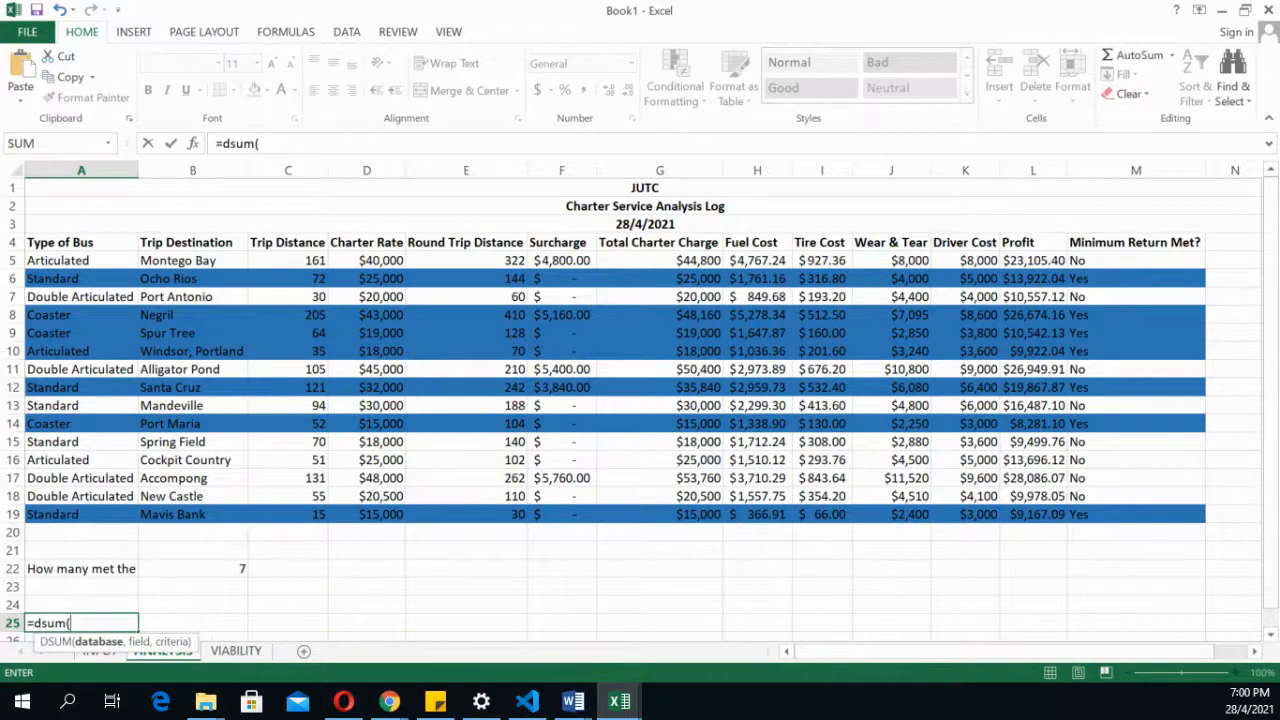
pyautogui.press('BackSpace')
pyautogui.press('BackSpace')
pyautogui.press('BackSpace')
pyautogui.press('BackSpace')
pyautogui.press('BackSpace')
pyautogui.press('BackSpace')
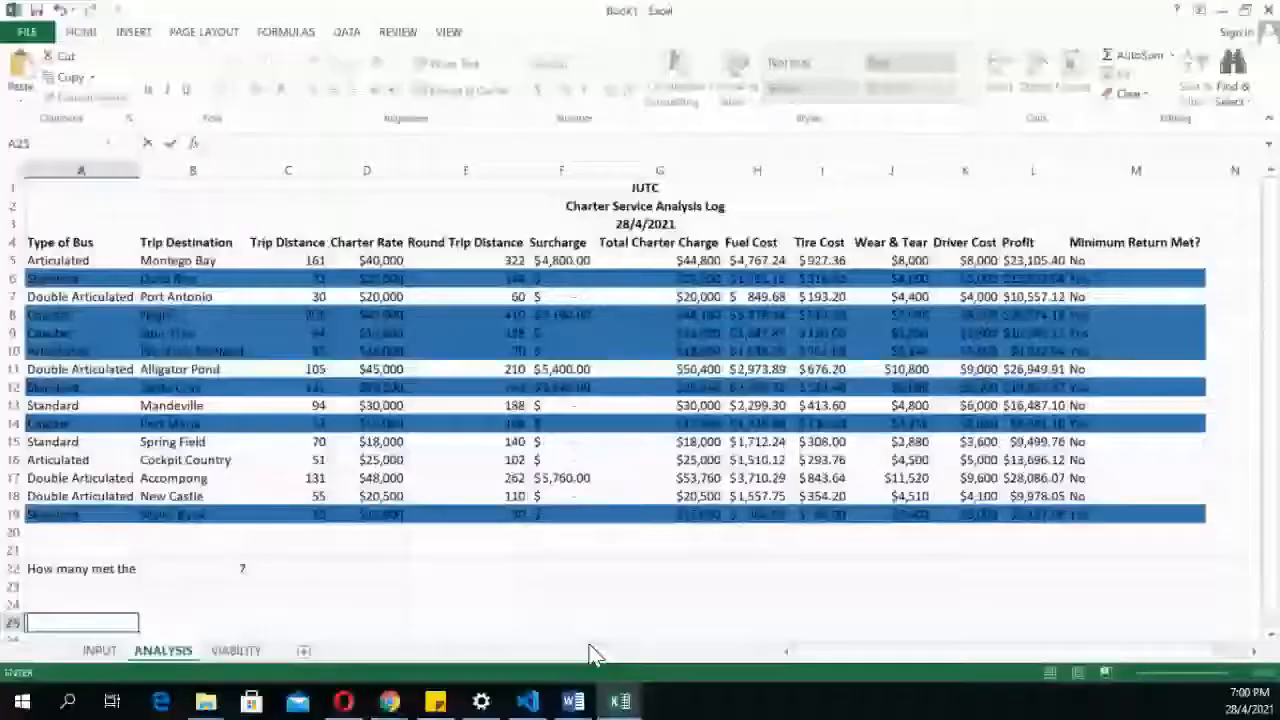
# Copy the header row A4:M4, from Type of Bus to Minimum Return Met?, into row 26 starting at A26
pyautogui.click(192, 368)
pyautogui.click(48, 242)
pyautogui.moveTo(48, 242); pyautogui.dragTo(1094, 237)
pyautogui.hotkey('ctrl', 'c')
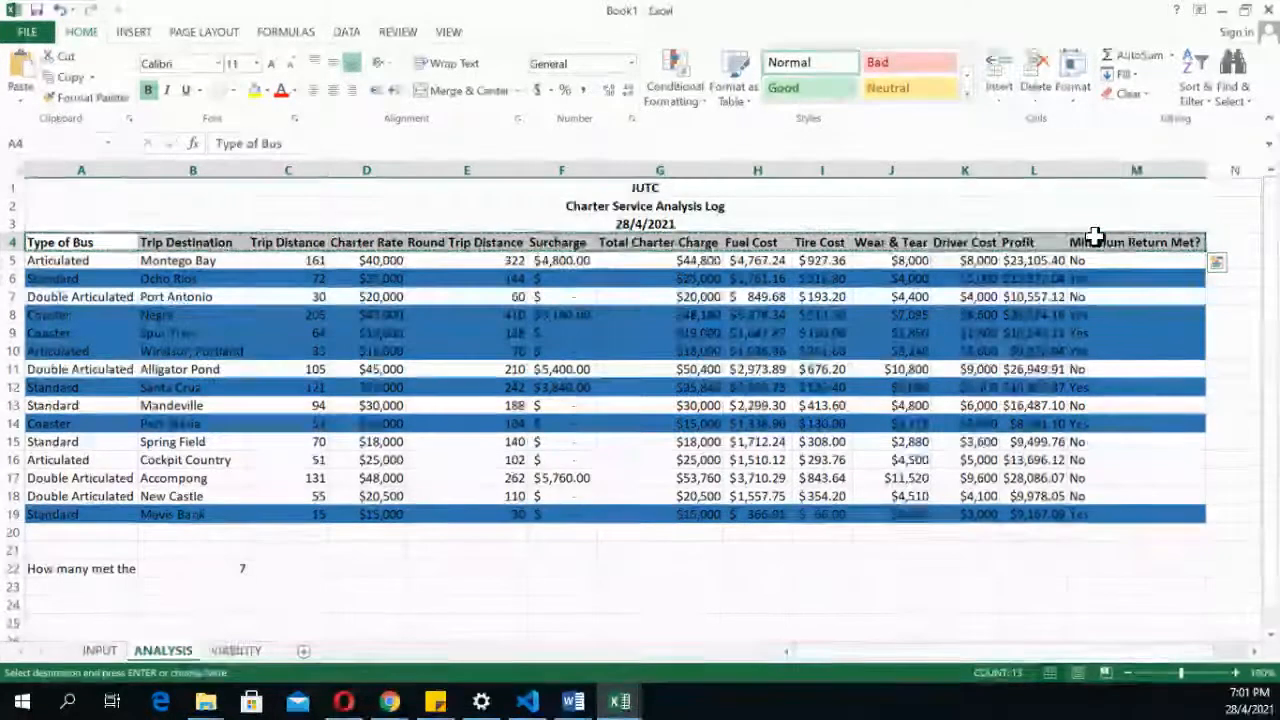
pyautogui.scroll(-5, 917, 465)
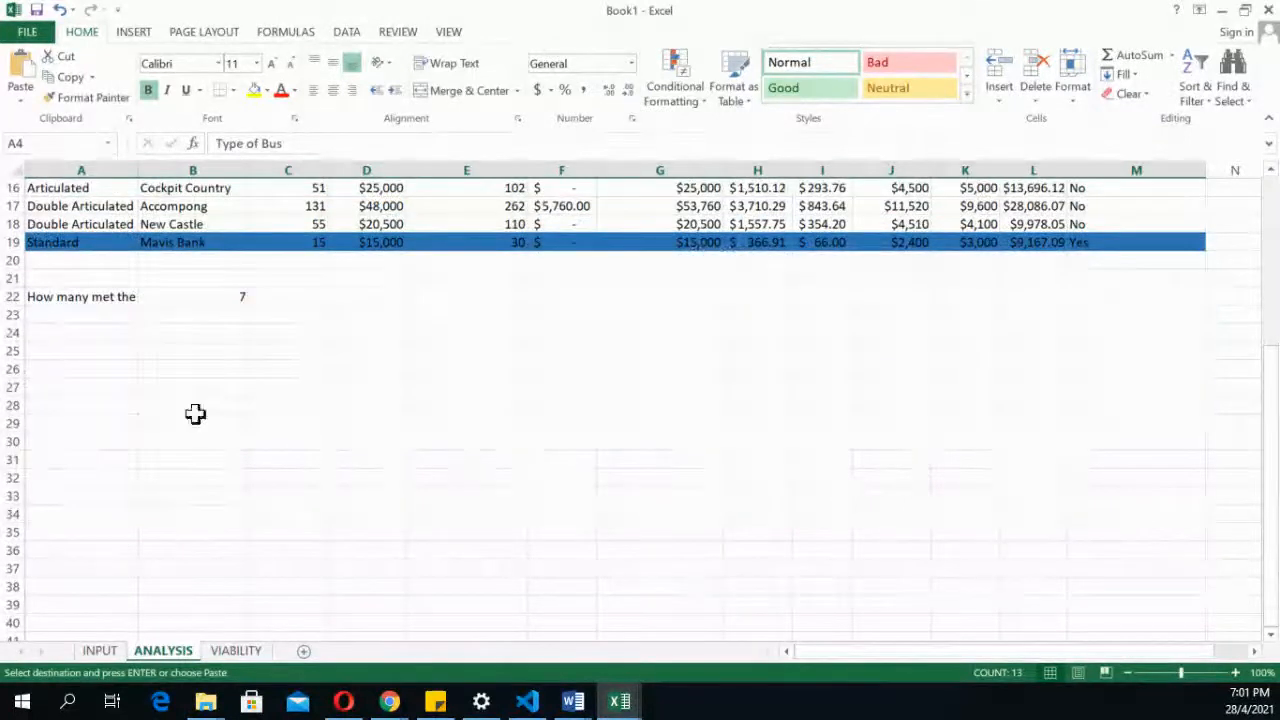
pyautogui.click(90, 366)
pyautogui.hotkey('ctrl', 'v')
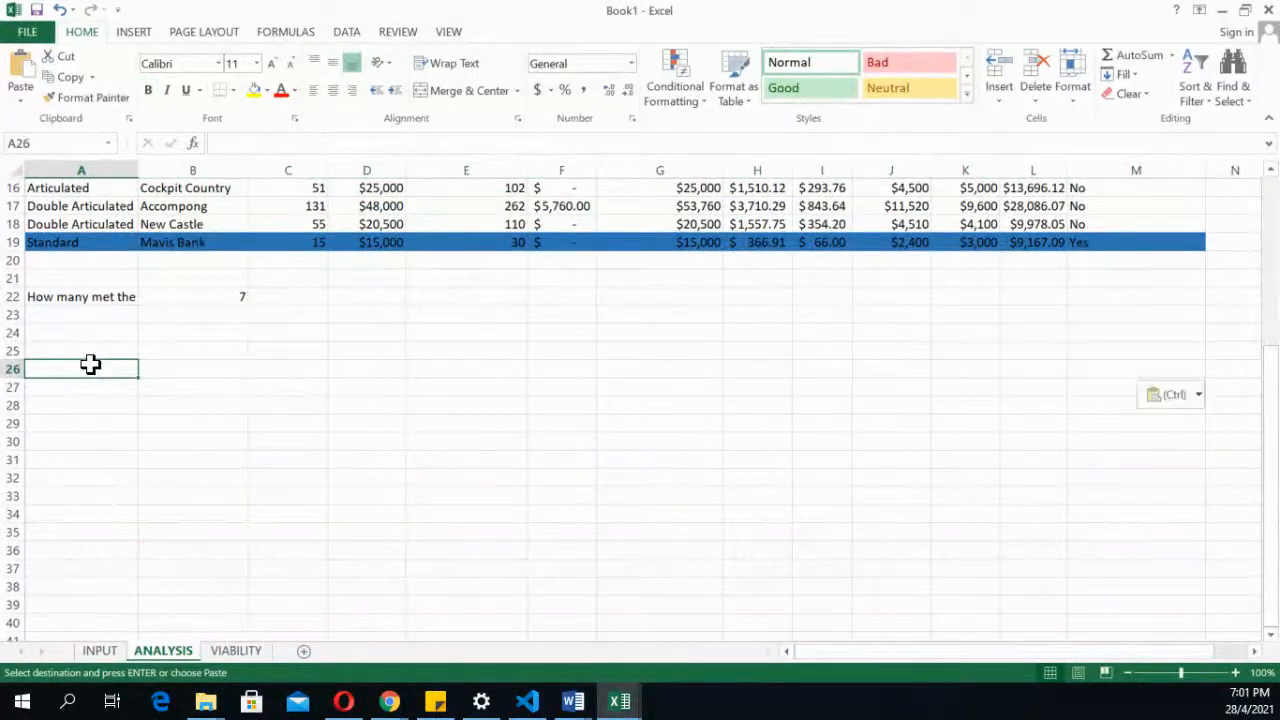
pyautogui.scroll(4, 226, 575)
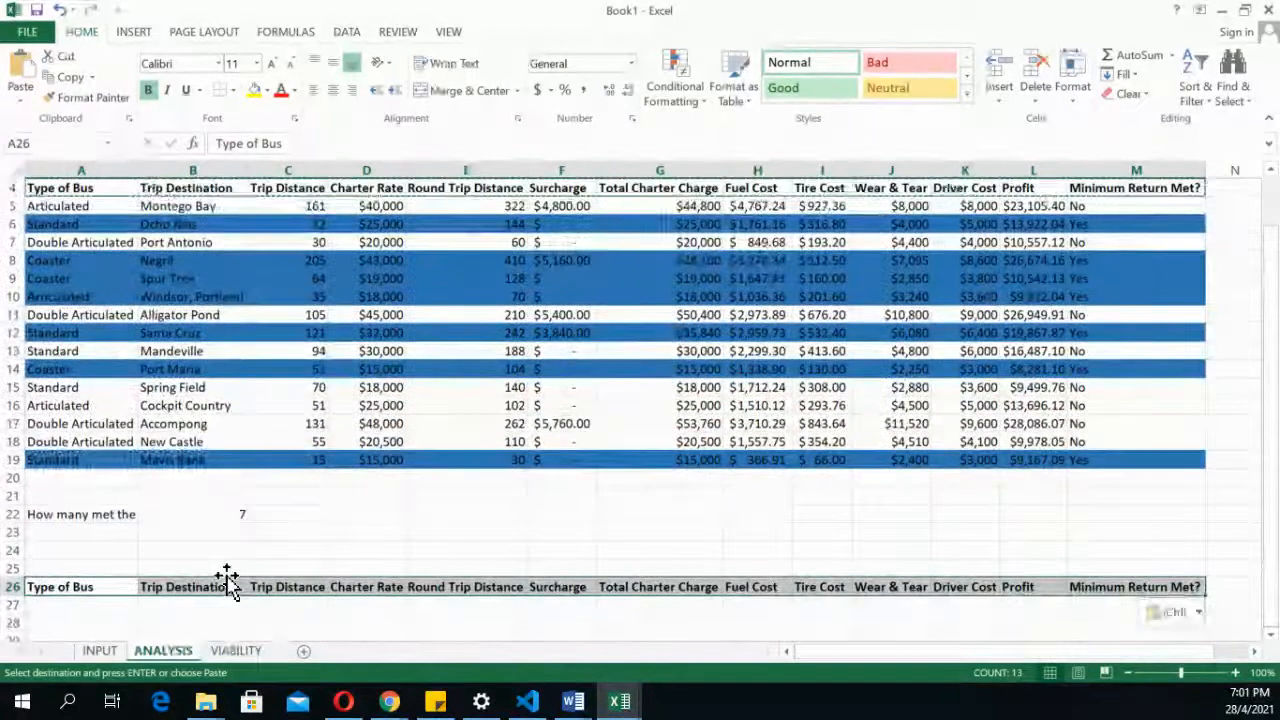
# Copy the bus type Articulated from A5 into A27 under the new Type of Bus heading
pyautogui.click(110, 600)
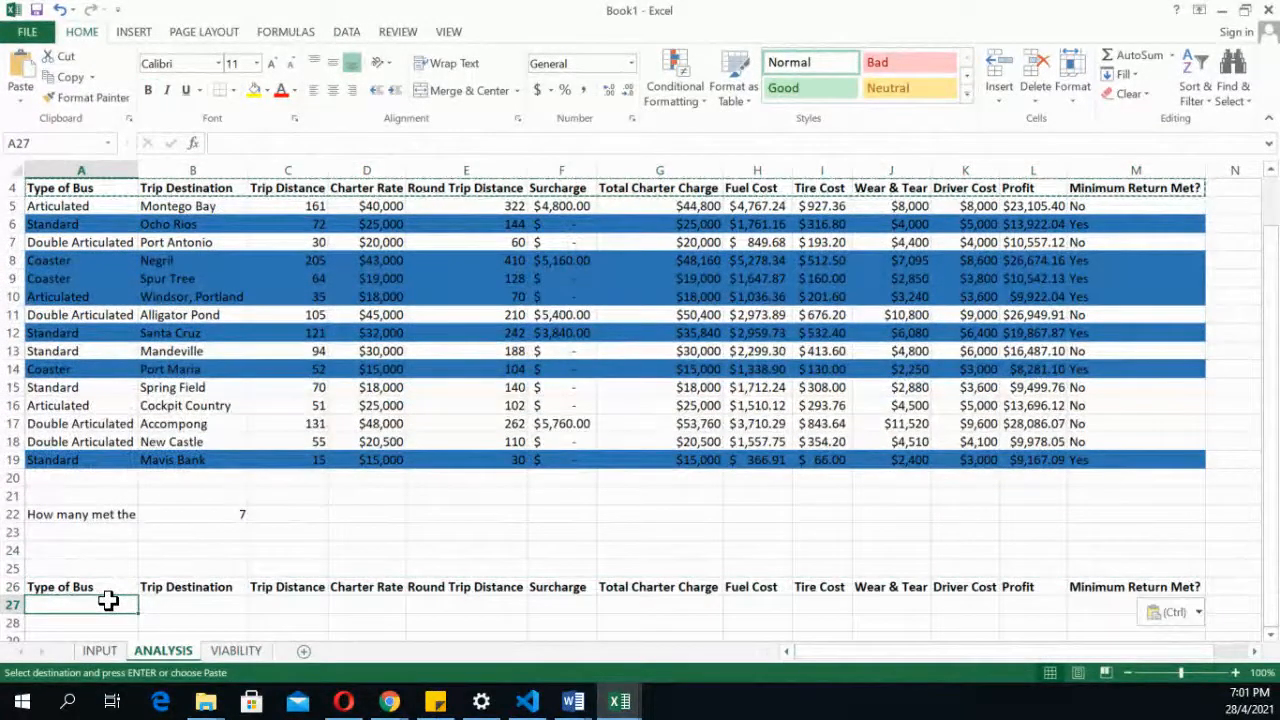
pyautogui.click(97, 207)
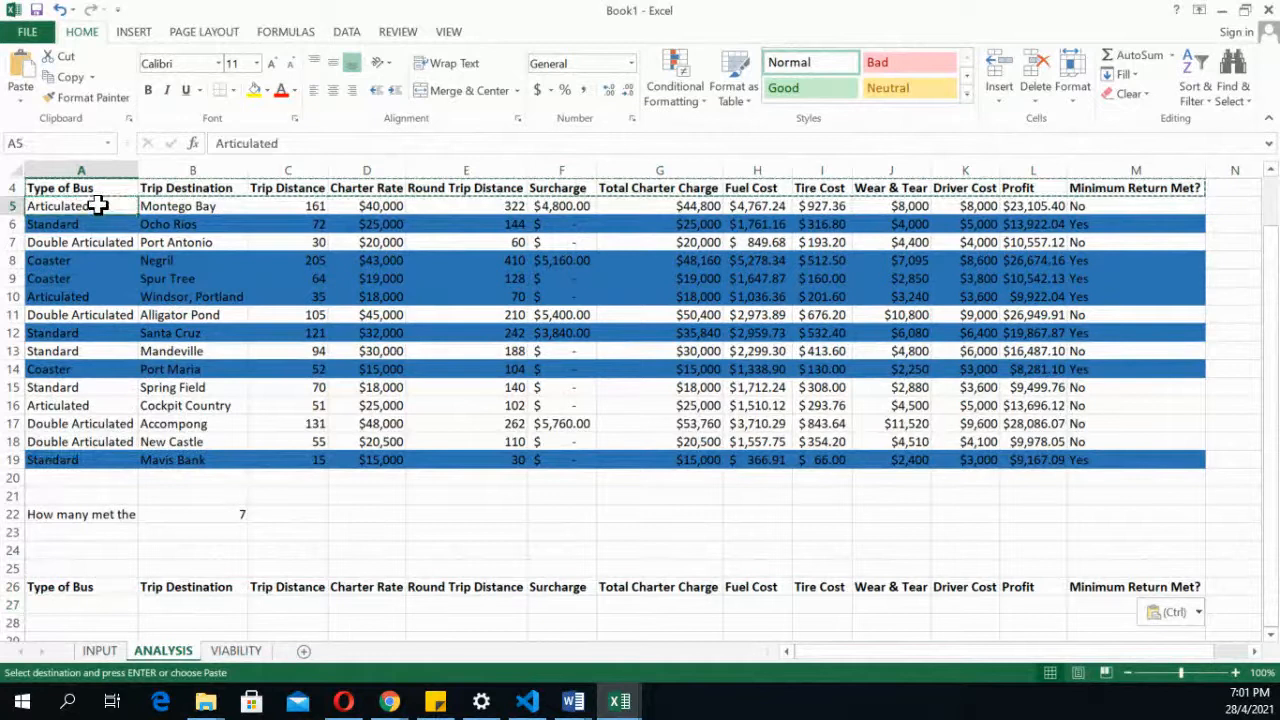
pyautogui.hotkey('ctrl', 'c')
pyautogui.click(80, 606)
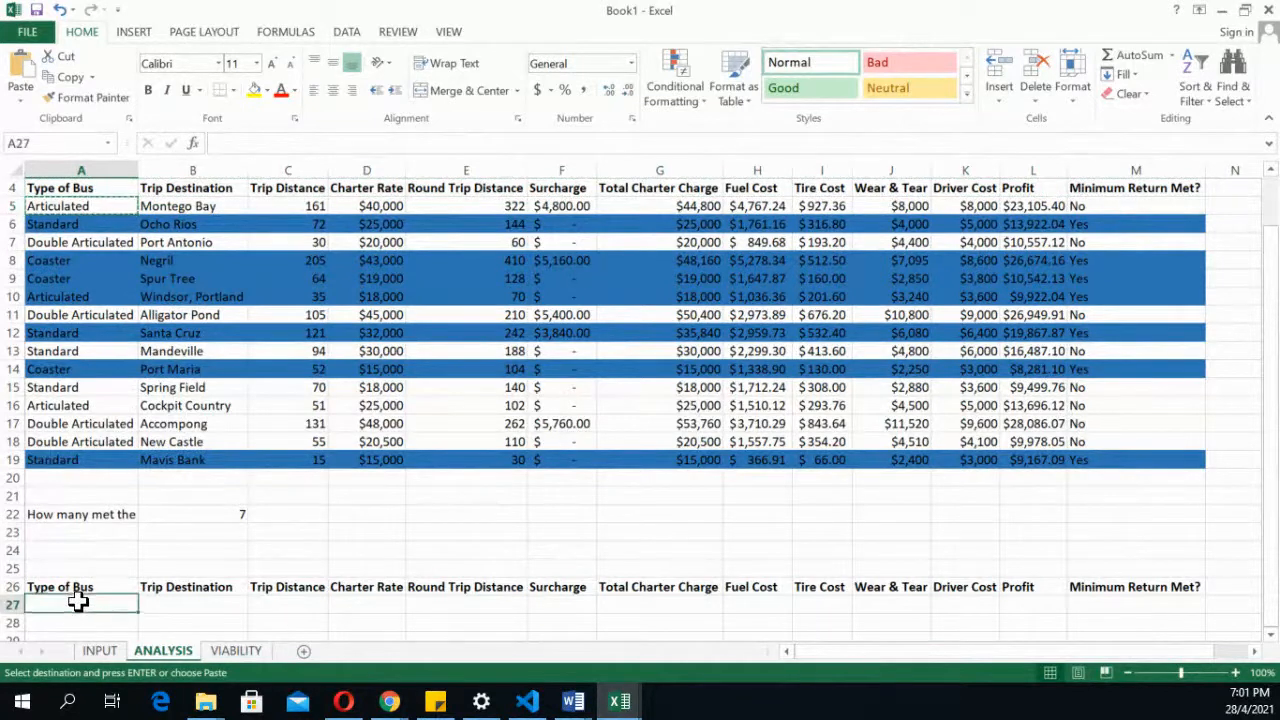
pyautogui.hotkey('ctrl', 'v')
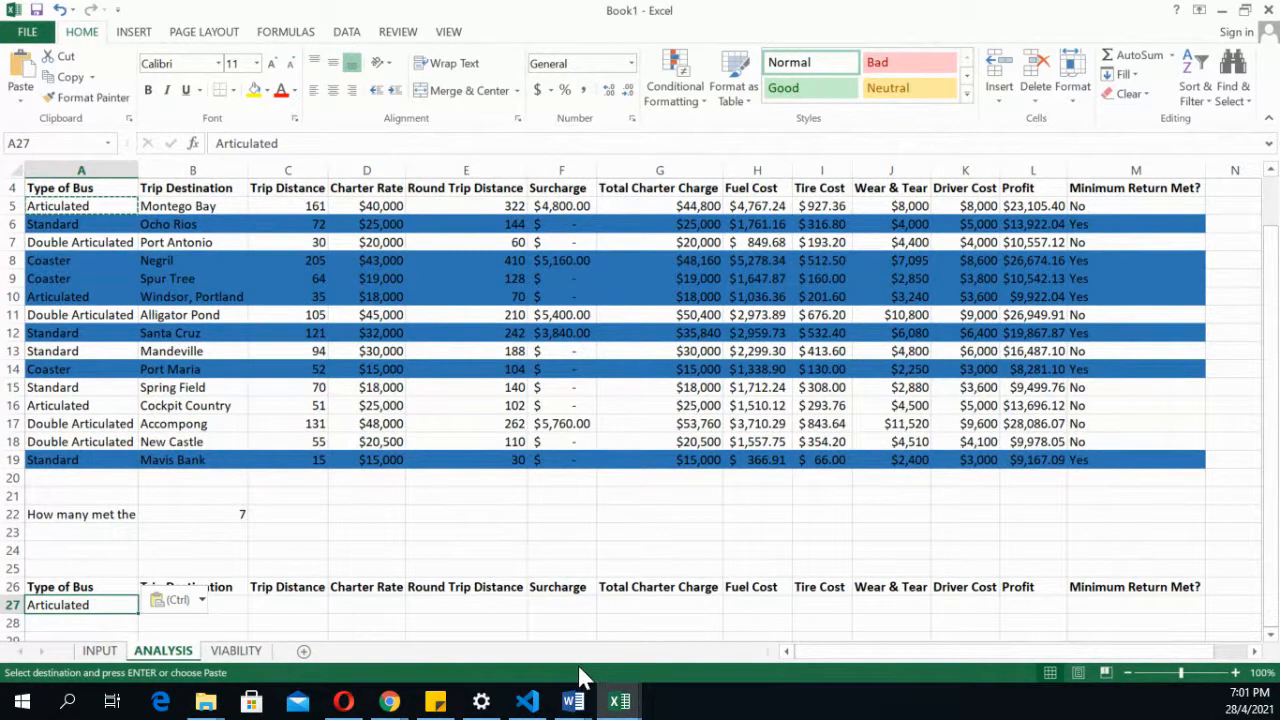
# Enter Yes in M27 under the copied Minimum Return Met? heading as the criterion for the Articulated row
pyautogui.click(1103, 606)
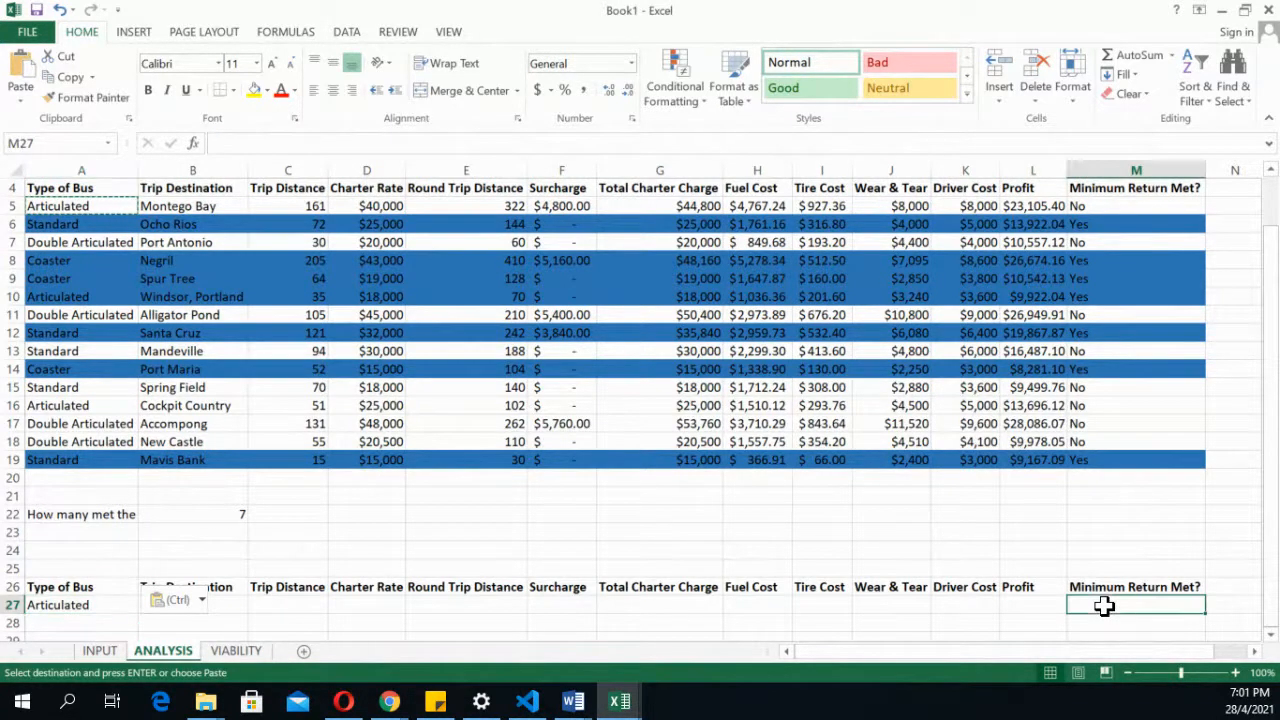
pyautogui.write('YEs')
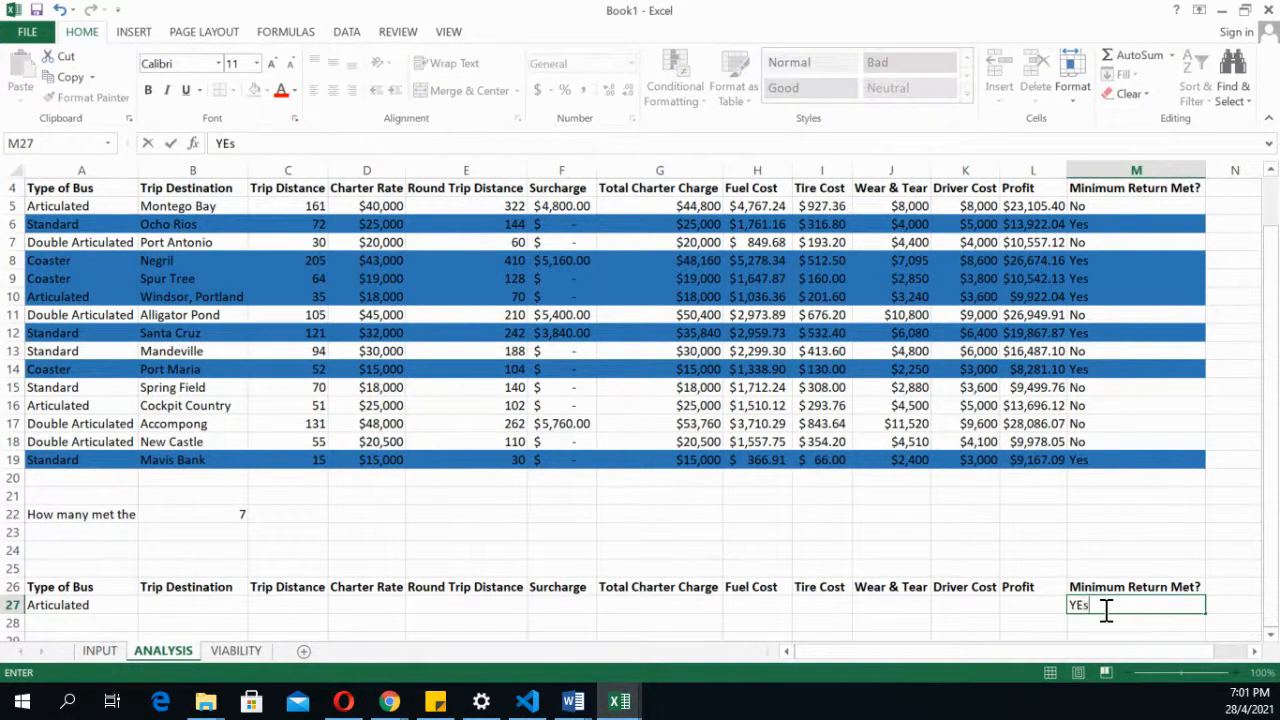
pyautogui.press('BackSpace')
pyautogui.press('BackSpace')
pyautogui.write('es')
pyautogui.hotkey('ctrl', 'Return')
pyautogui.press('Left')
pyautogui.press('Left')
pyautogui.press('Left')
pyautogui.press('Left')
pyautogui.press('Left')
pyautogui.press('Left')
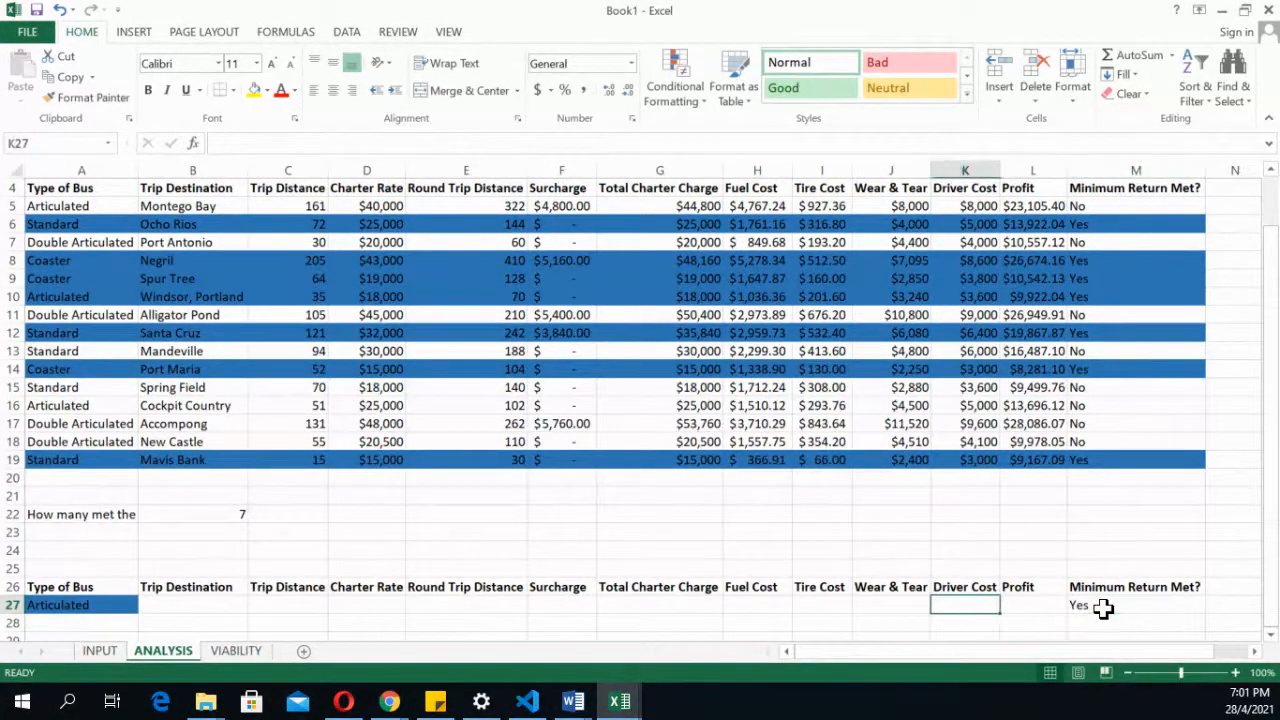
pyautogui.press('Home')
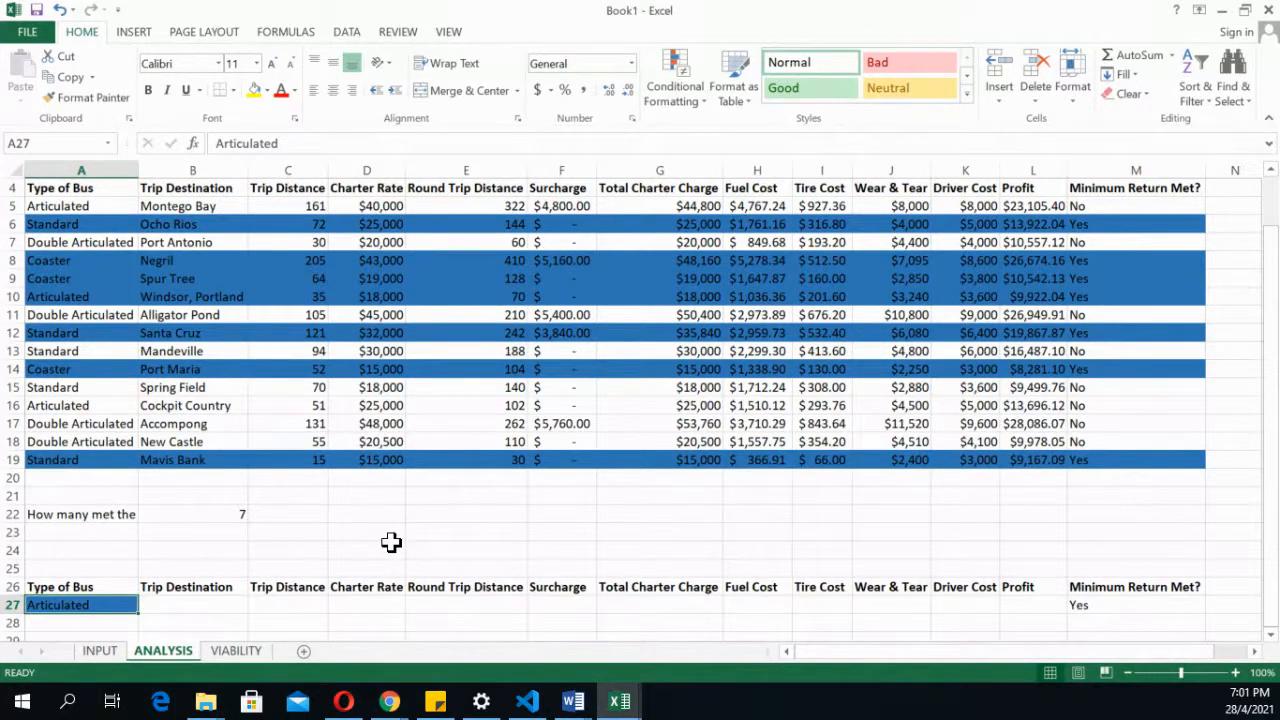
pyautogui.scroll(-2, 391, 542)
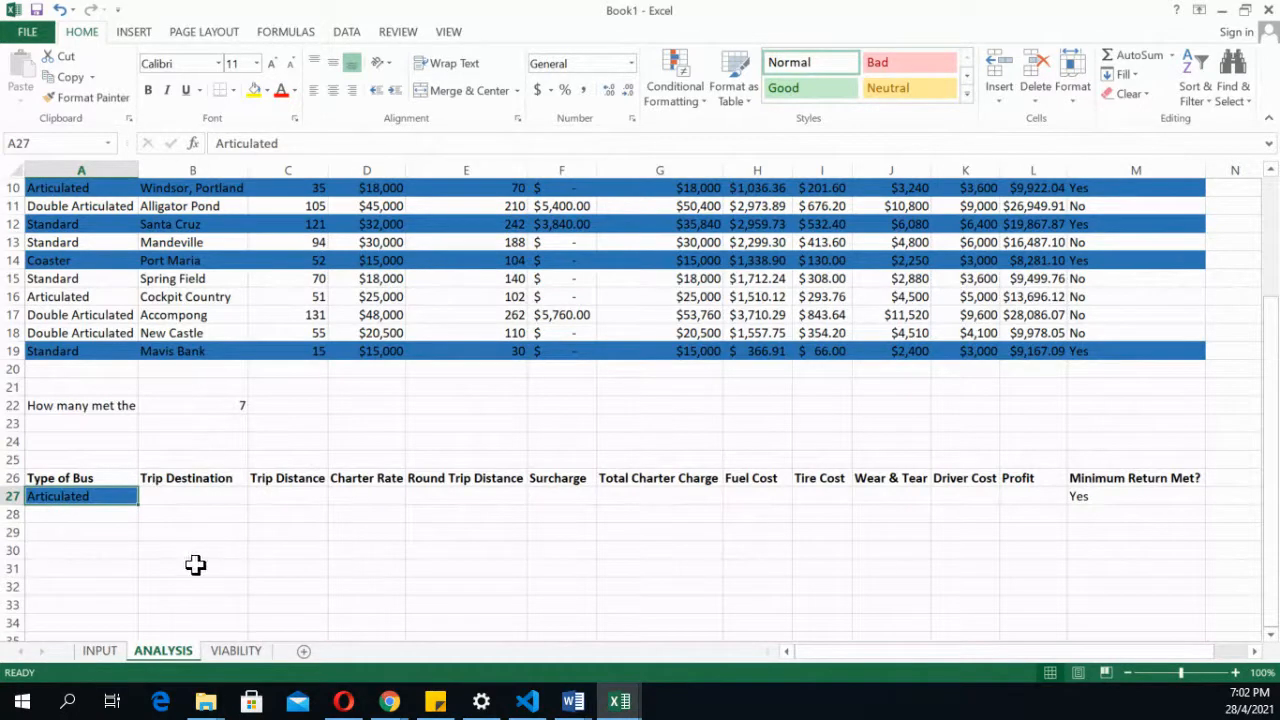
pyautogui.click(152, 494)
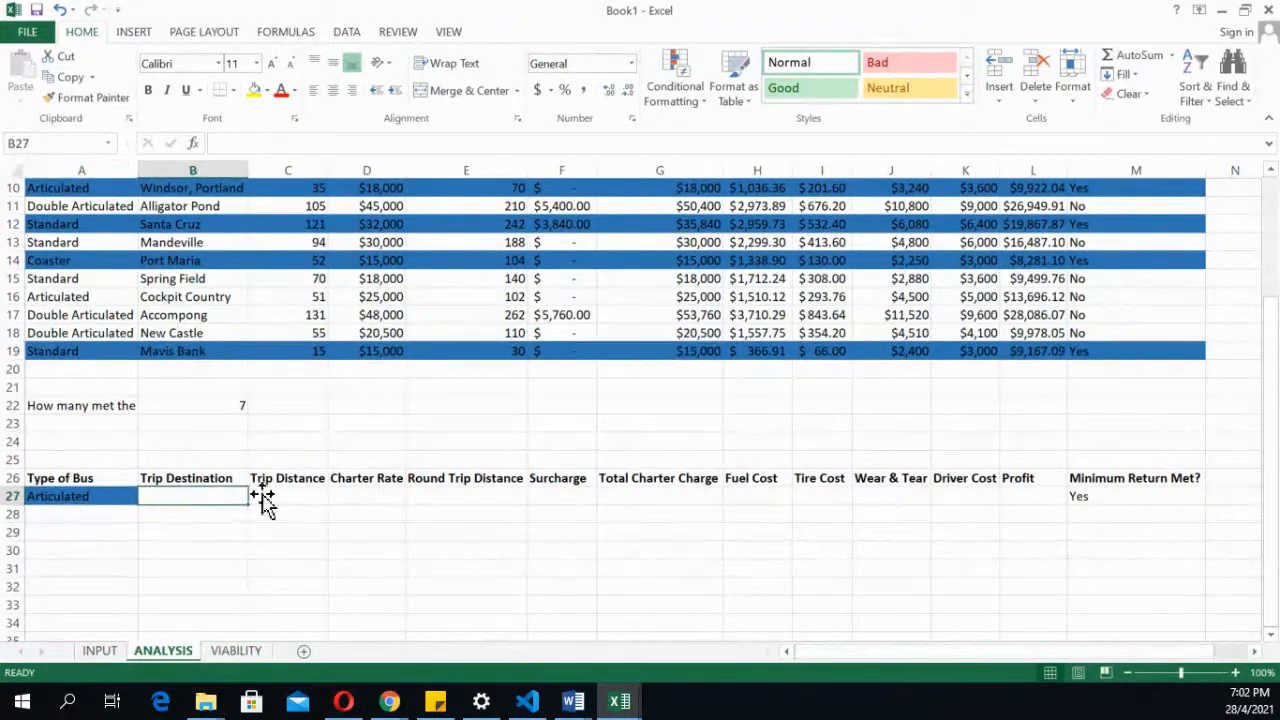
pyautogui.click(157, 511)
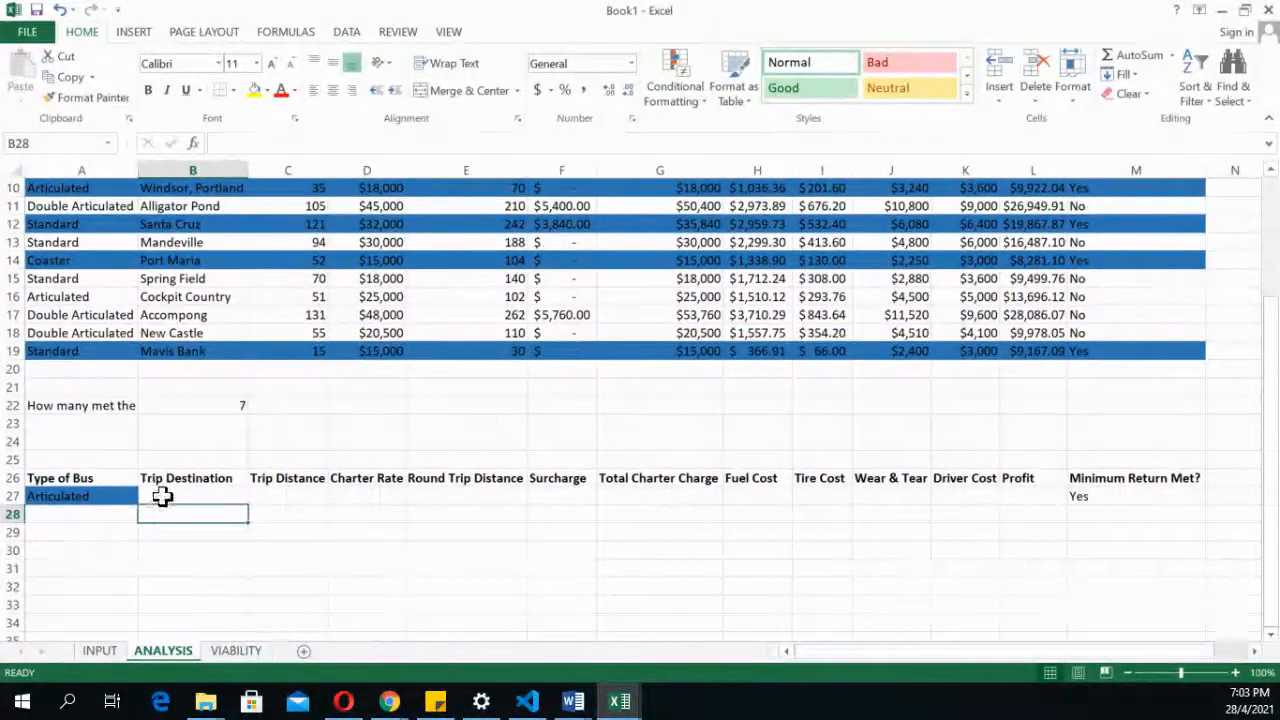
pyautogui.click(162, 496)
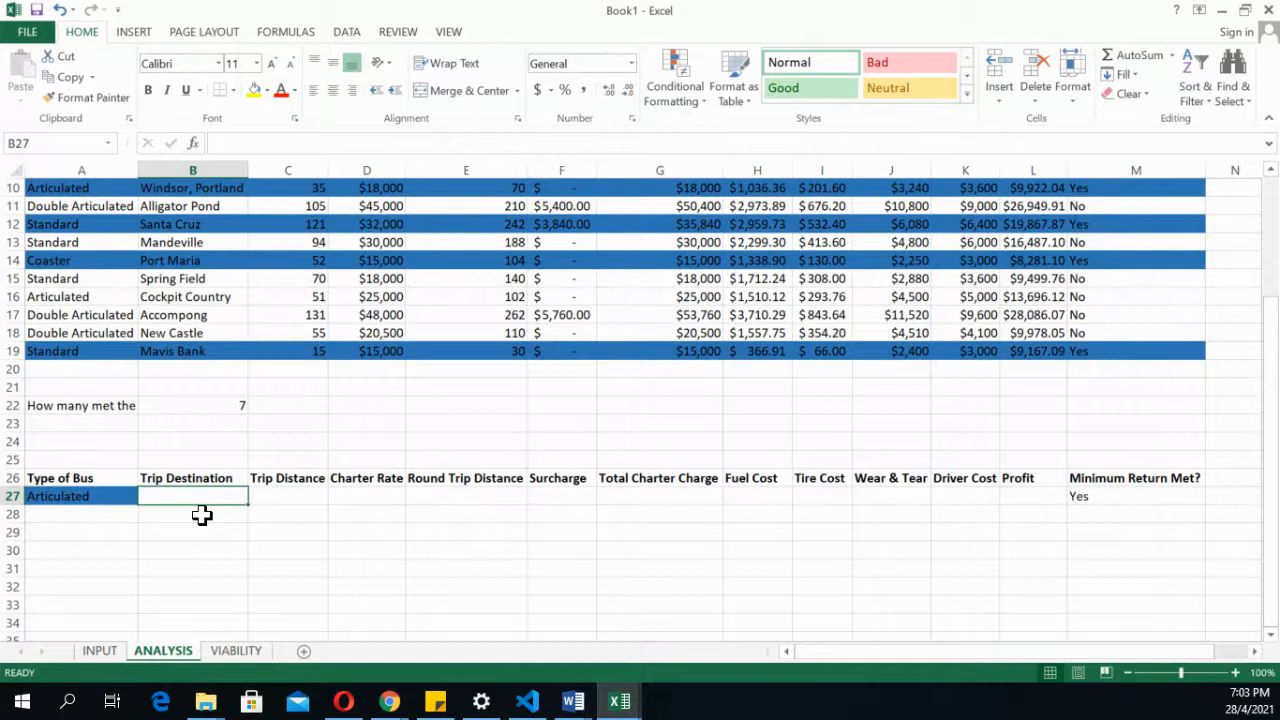
pyautogui.click(87, 518)
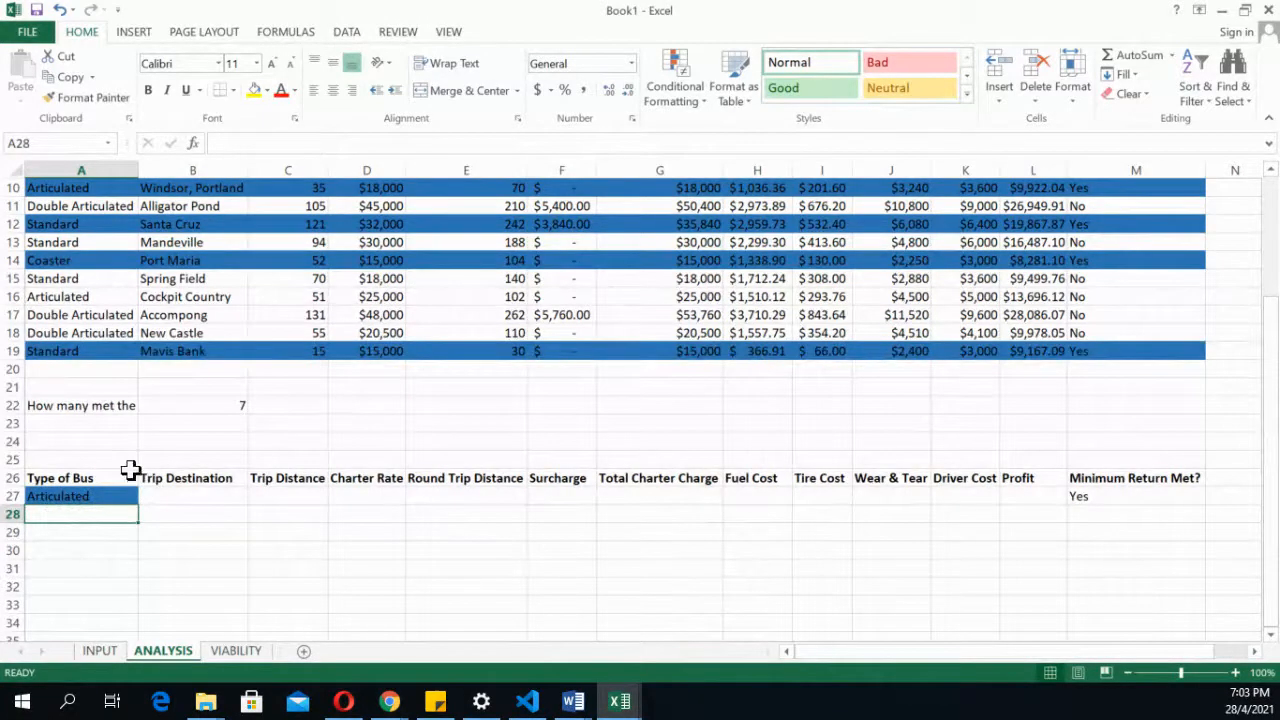
pyautogui.scroll(3, 133, 414)
pyautogui.click(130, 418)
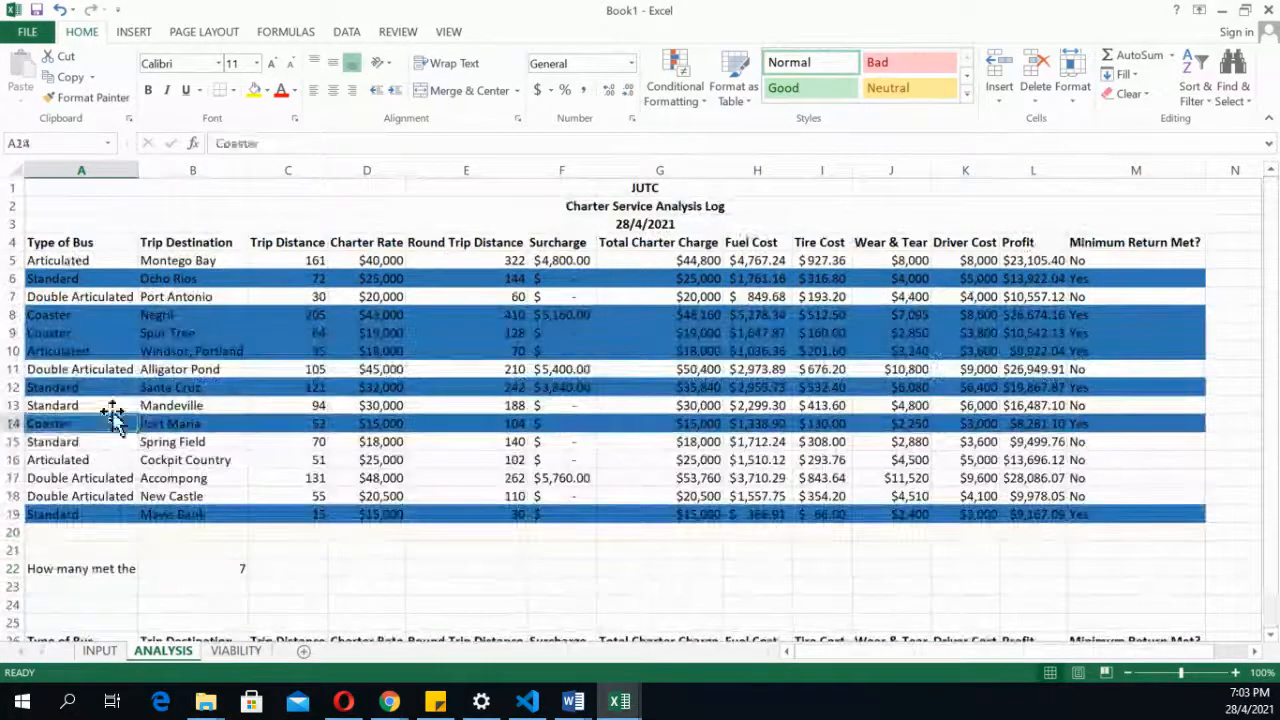
pyautogui.click(52, 260)
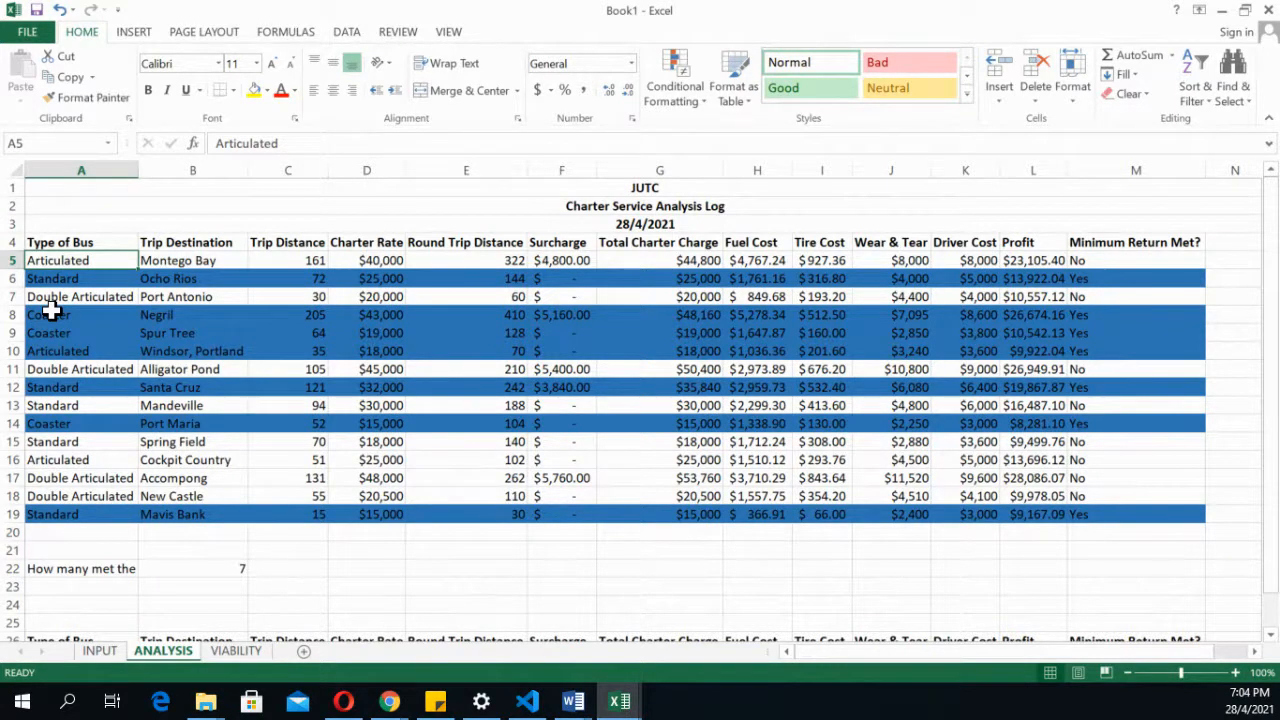
pyautogui.scroll(-4, 50, 312)
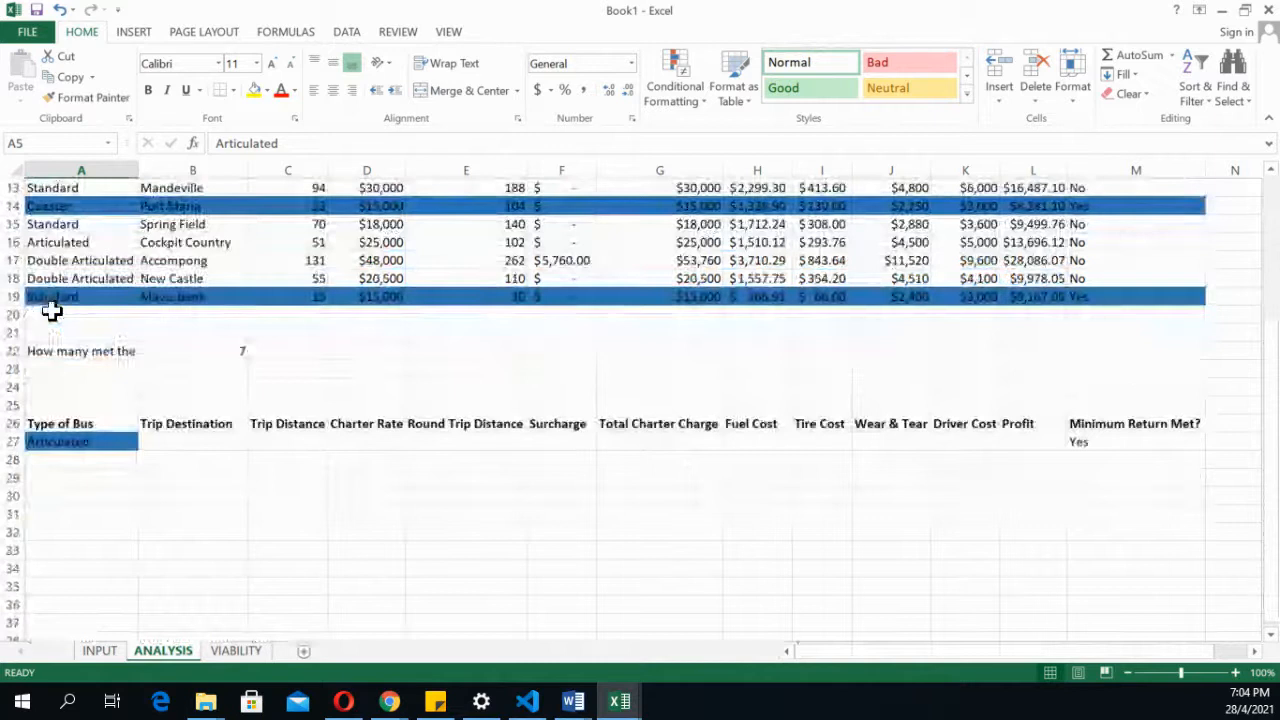
# Enter Coaster in A28 as a second bus type in the criteria range
pyautogui.click(62, 457)
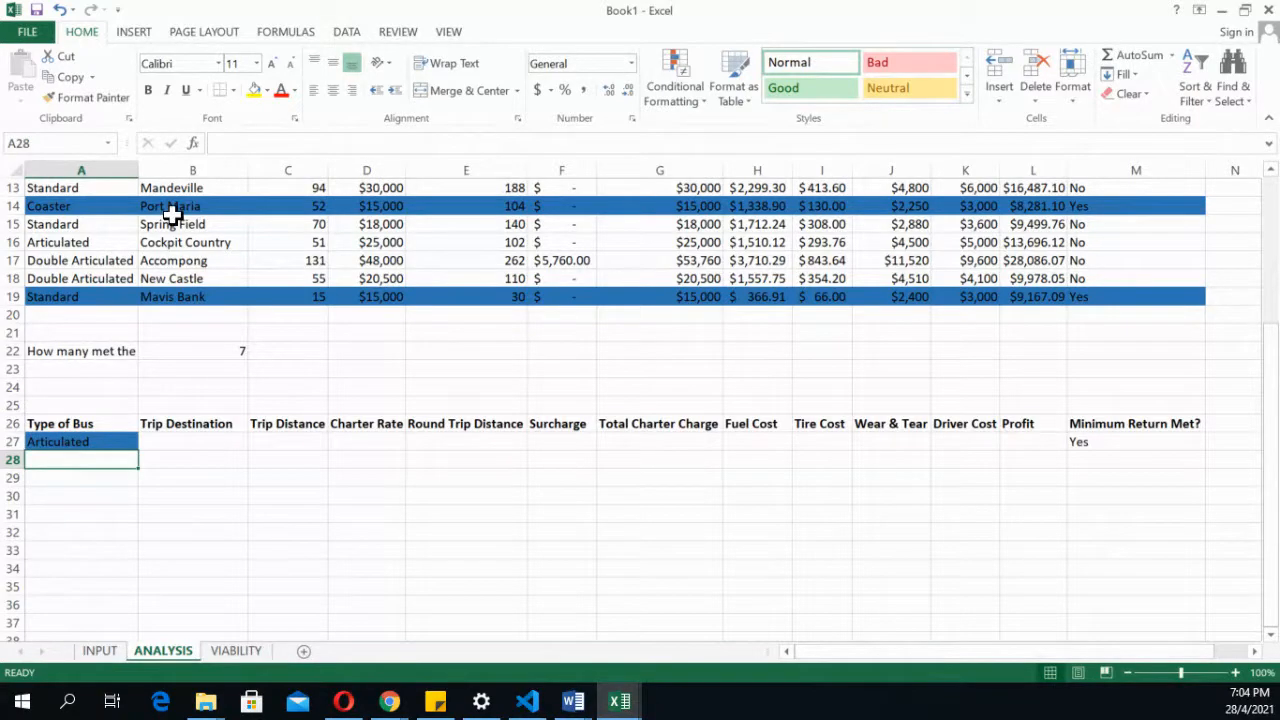
pyautogui.scroll(2, 172, 215)
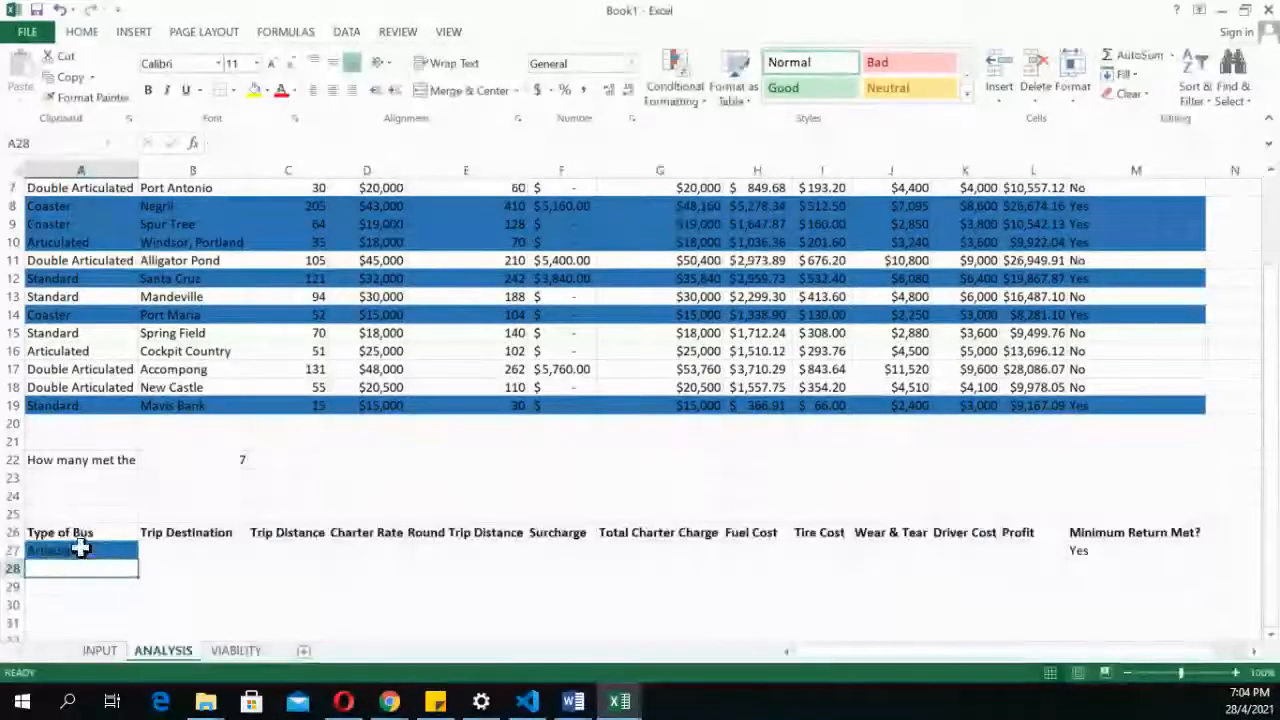
pyautogui.write('Coaster')
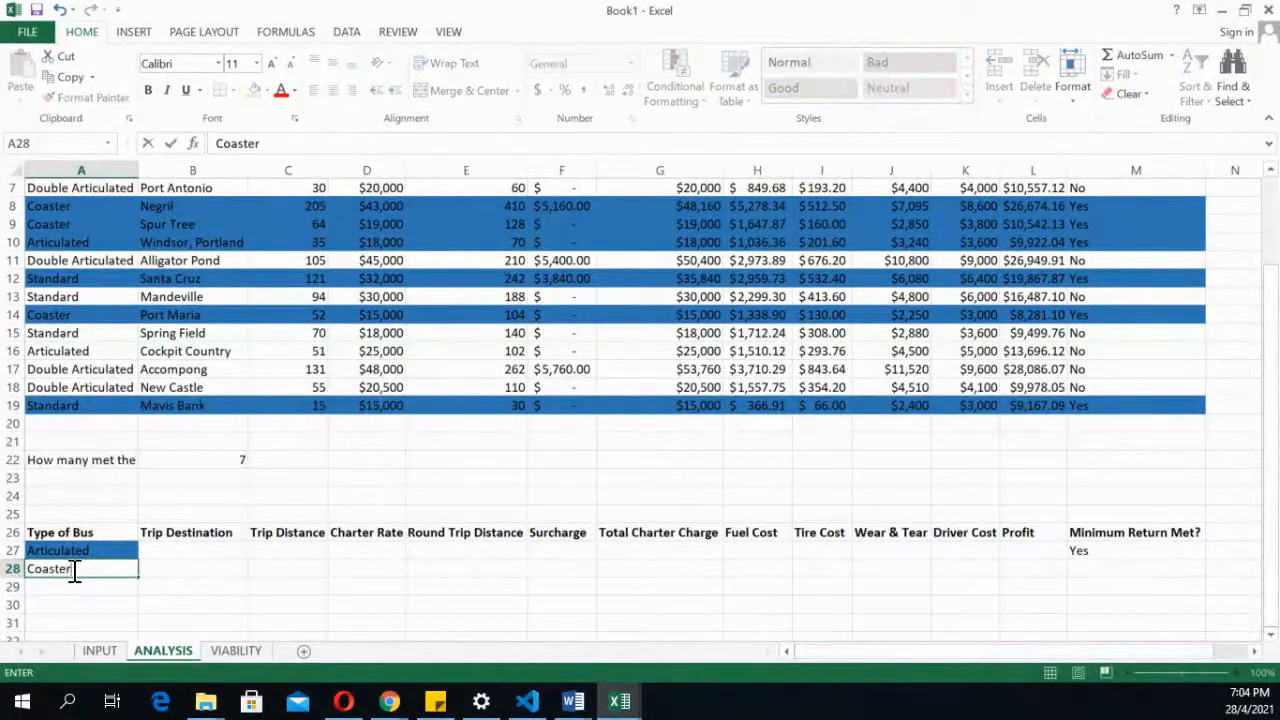
pyautogui.press('Return')
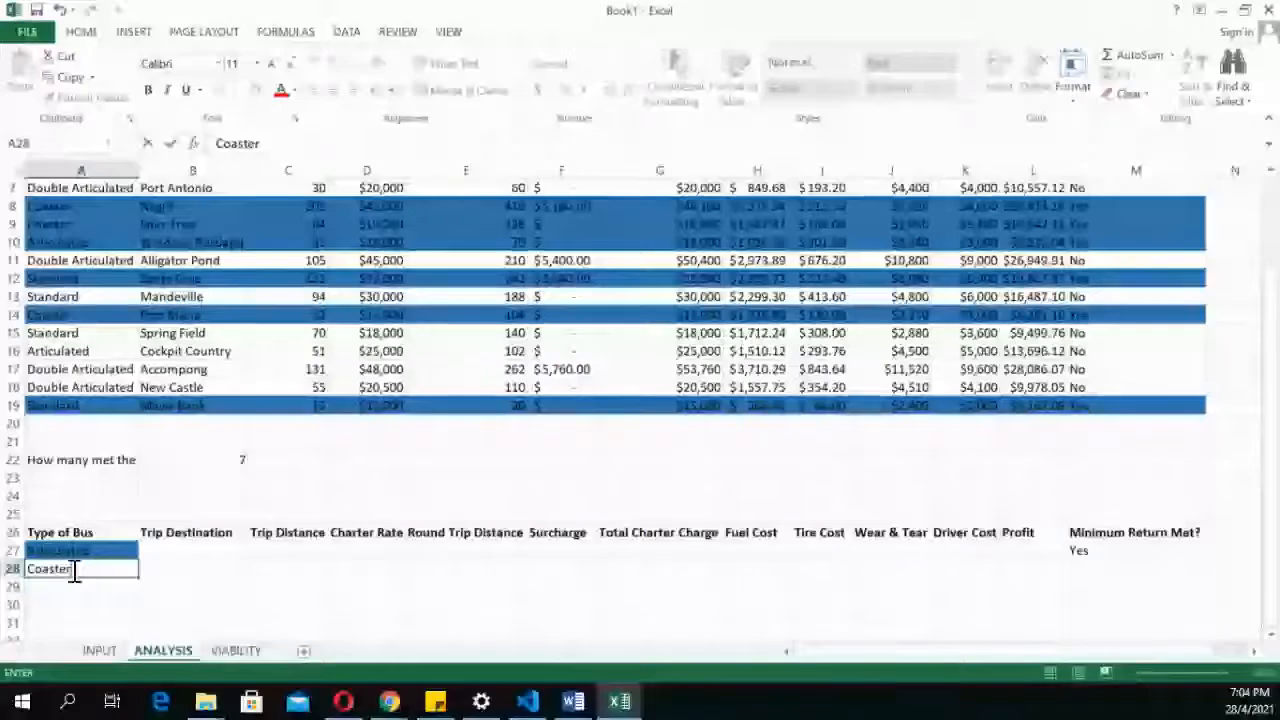
pyautogui.click(70, 568)
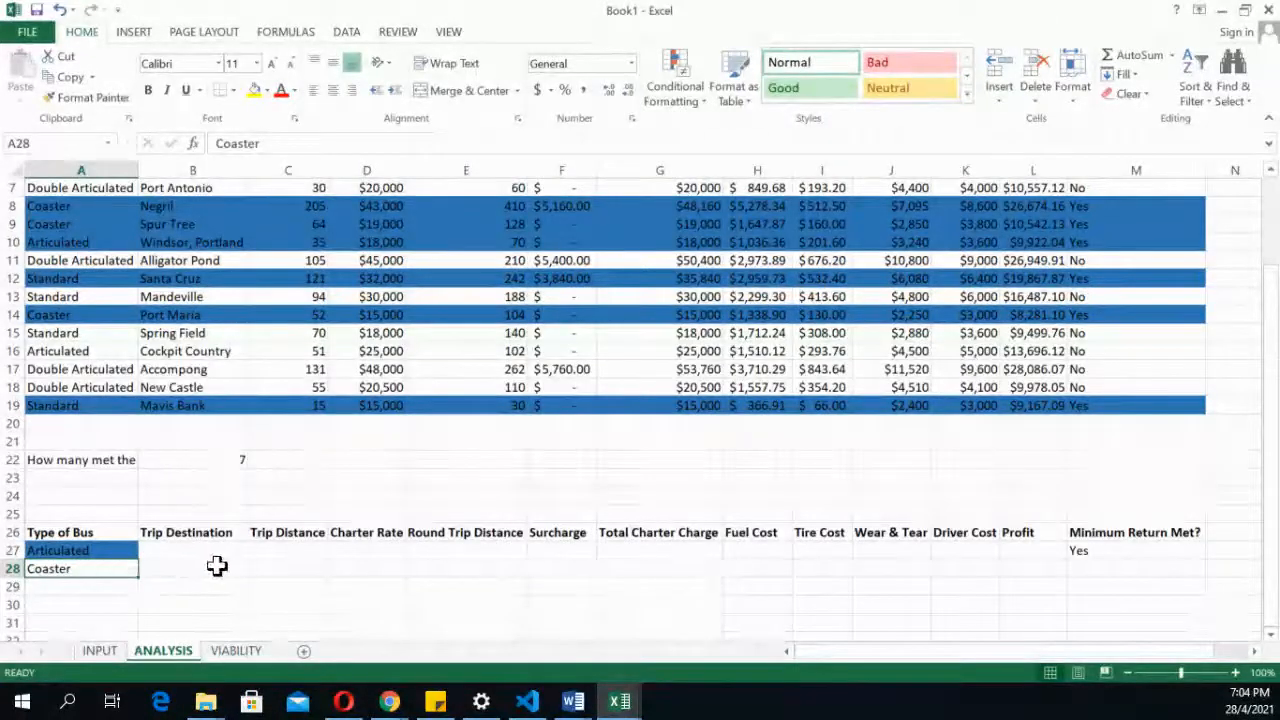
# Enter the criterion >200 in E28 under Round Trip Distance for the Coaster row
pyautogui.click(429, 552)
pyautogui.click(437, 566)
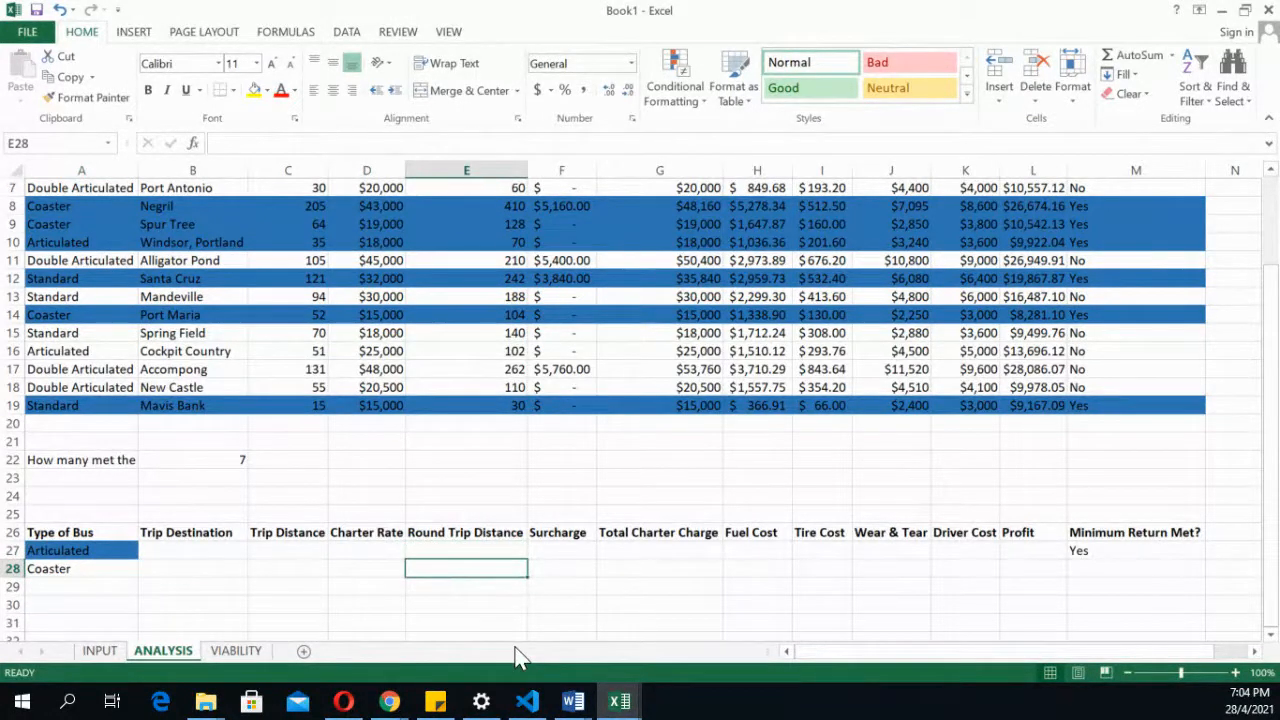
pyautogui.write('>200')
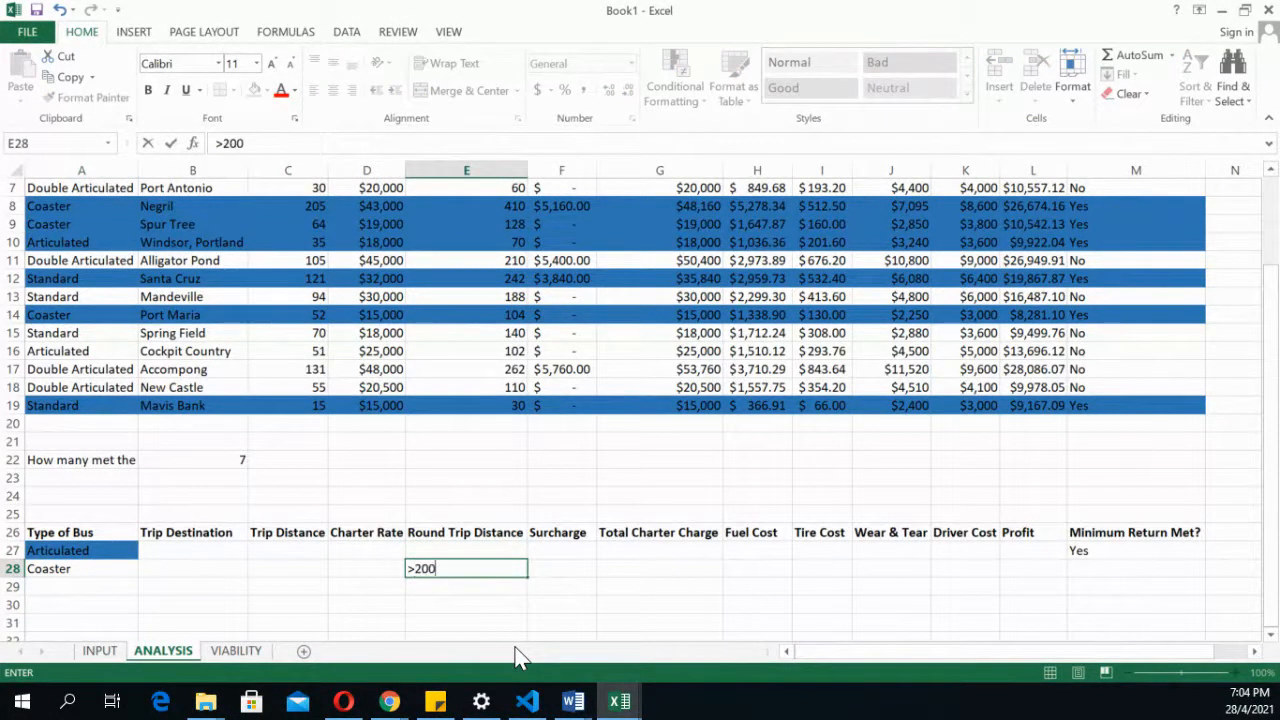
pyautogui.press('Return')
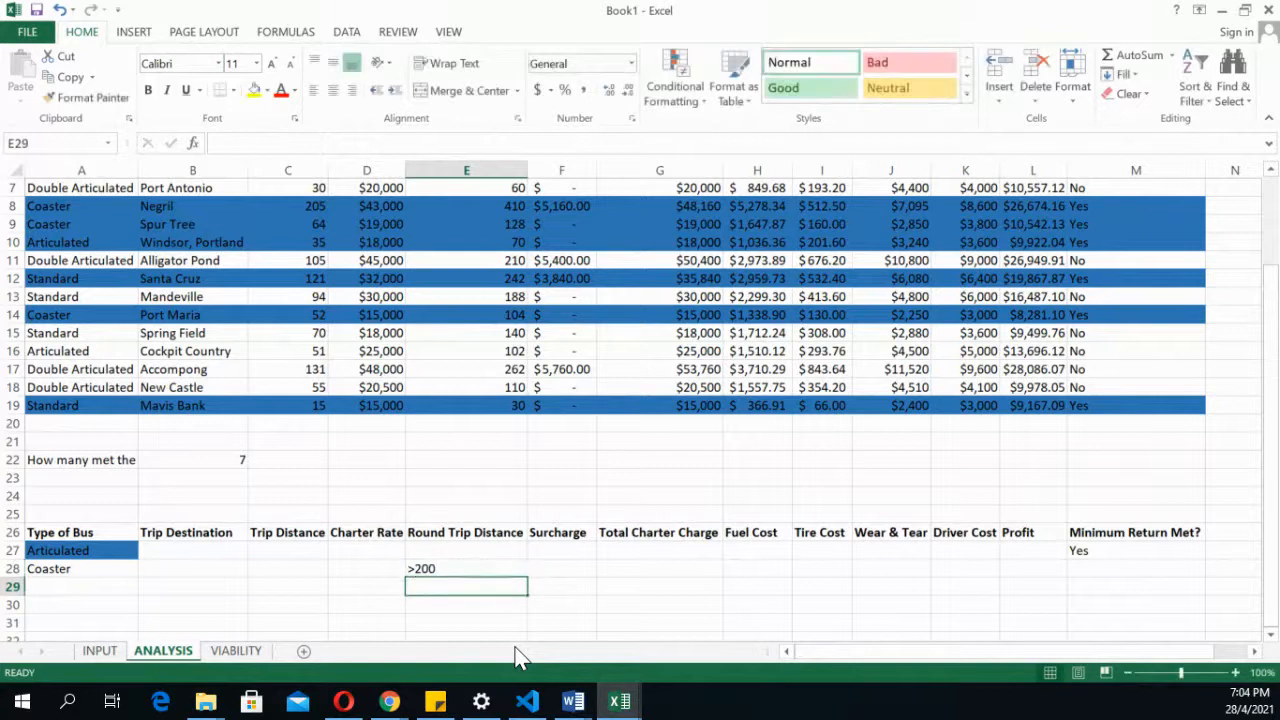
pyautogui.click(461, 570)
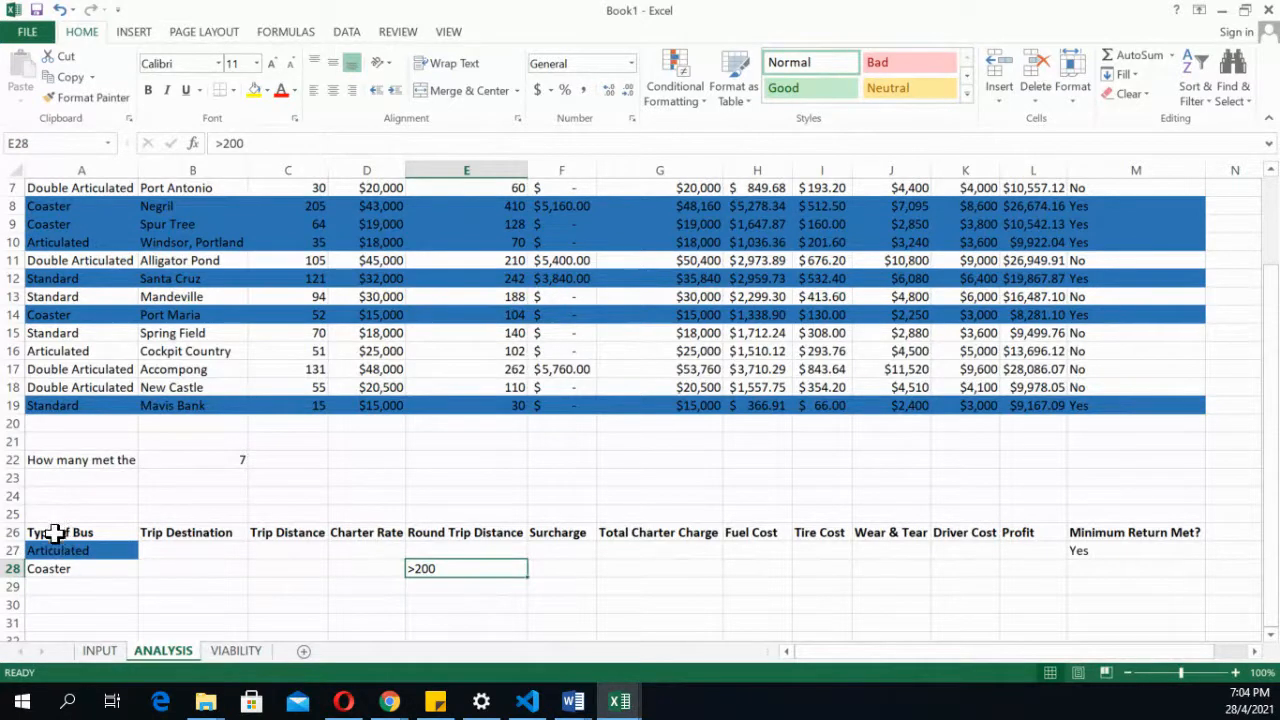
pyautogui.moveTo(51, 534); pyautogui.dragTo(357, 552)
pyautogui.click(105, 536)
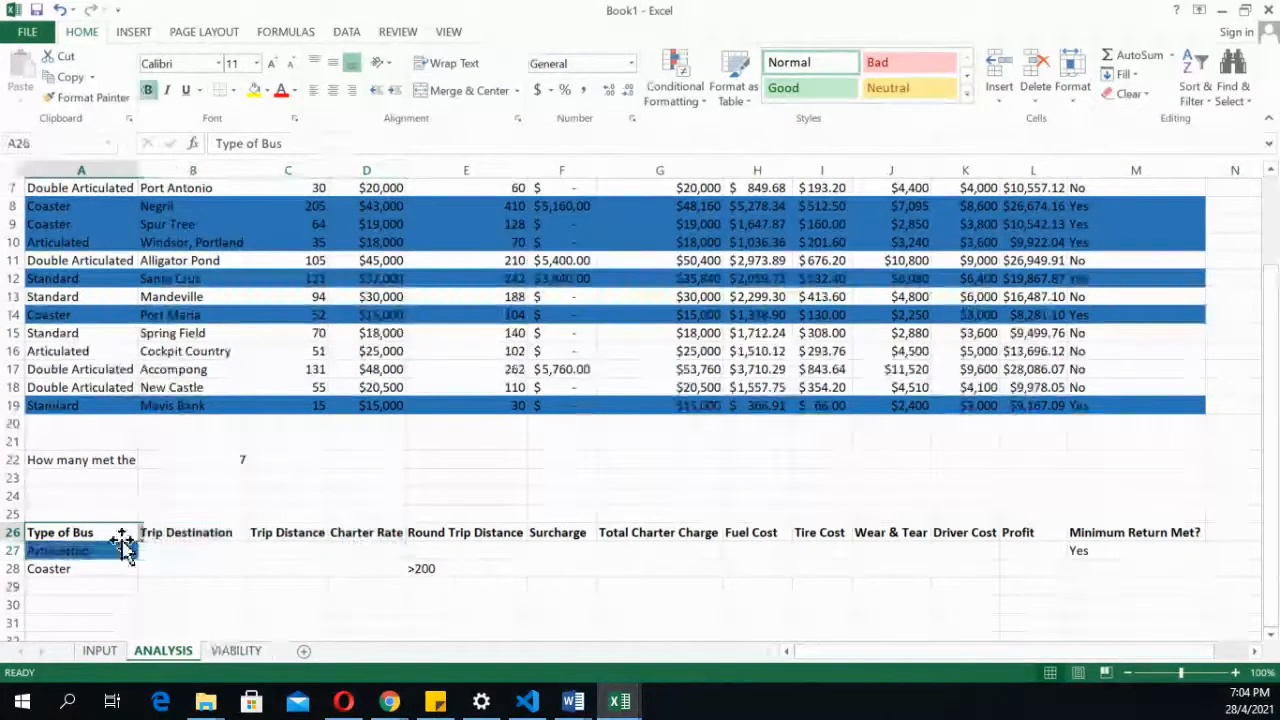
pyautogui.click(266, 584)
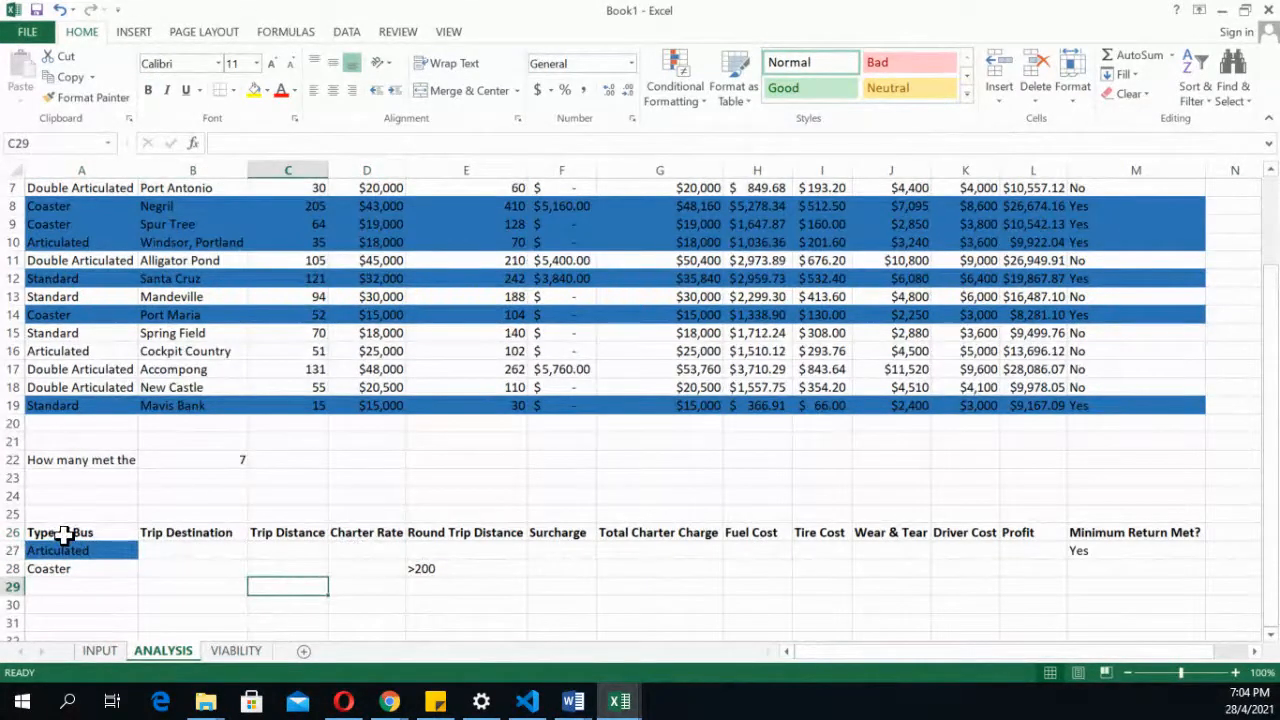
# Label cell A31 as Total Profit below the criteria range
pyautogui.click(76, 618)
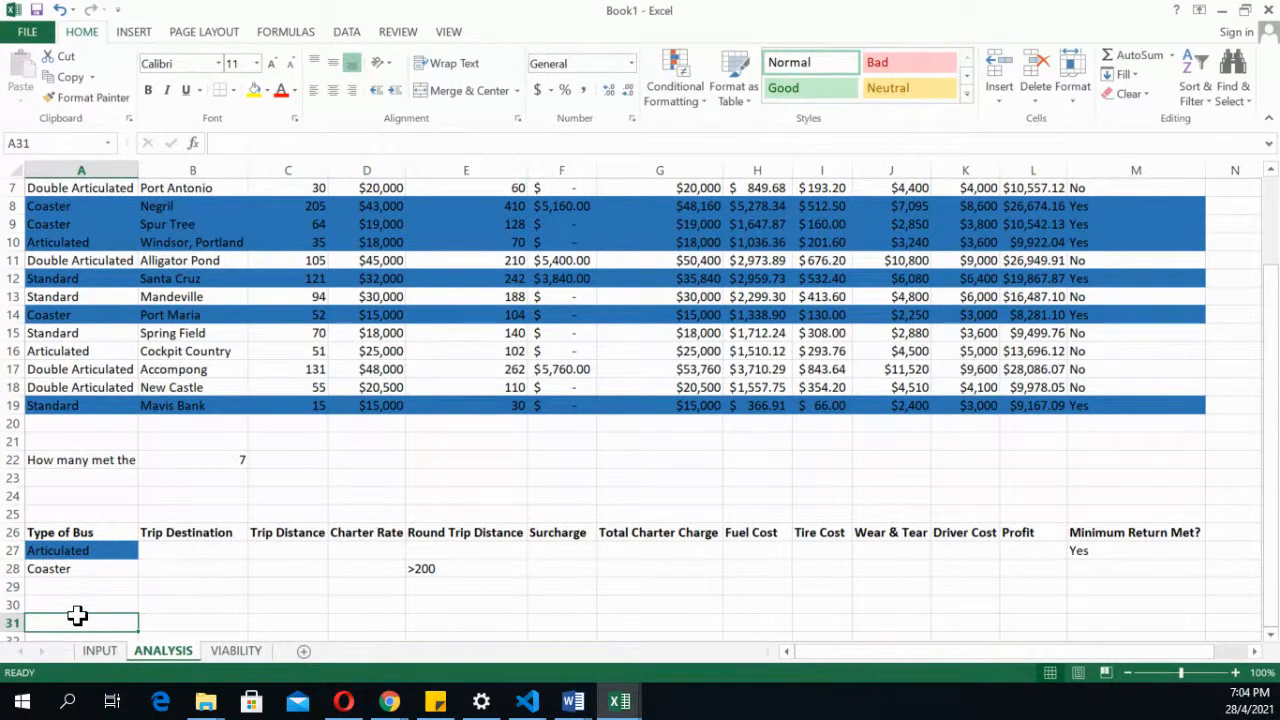
pyautogui.write('Total Profit')
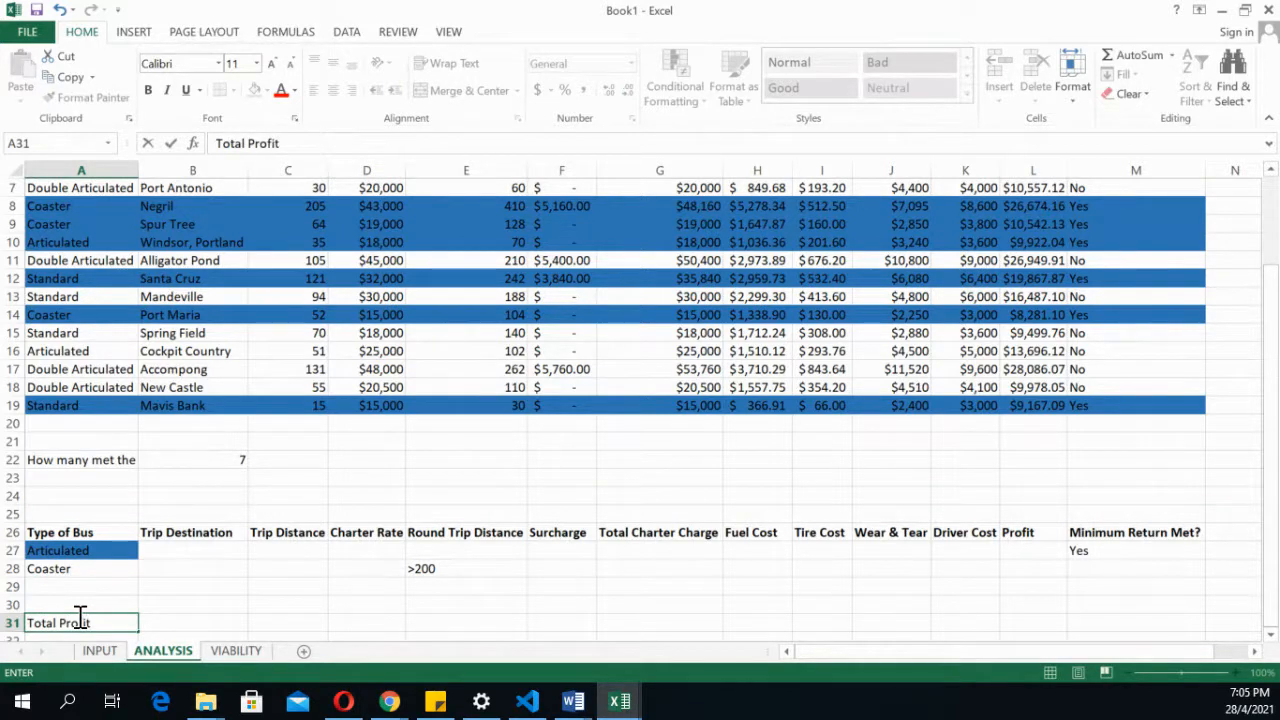
pyautogui.press('pagedown')
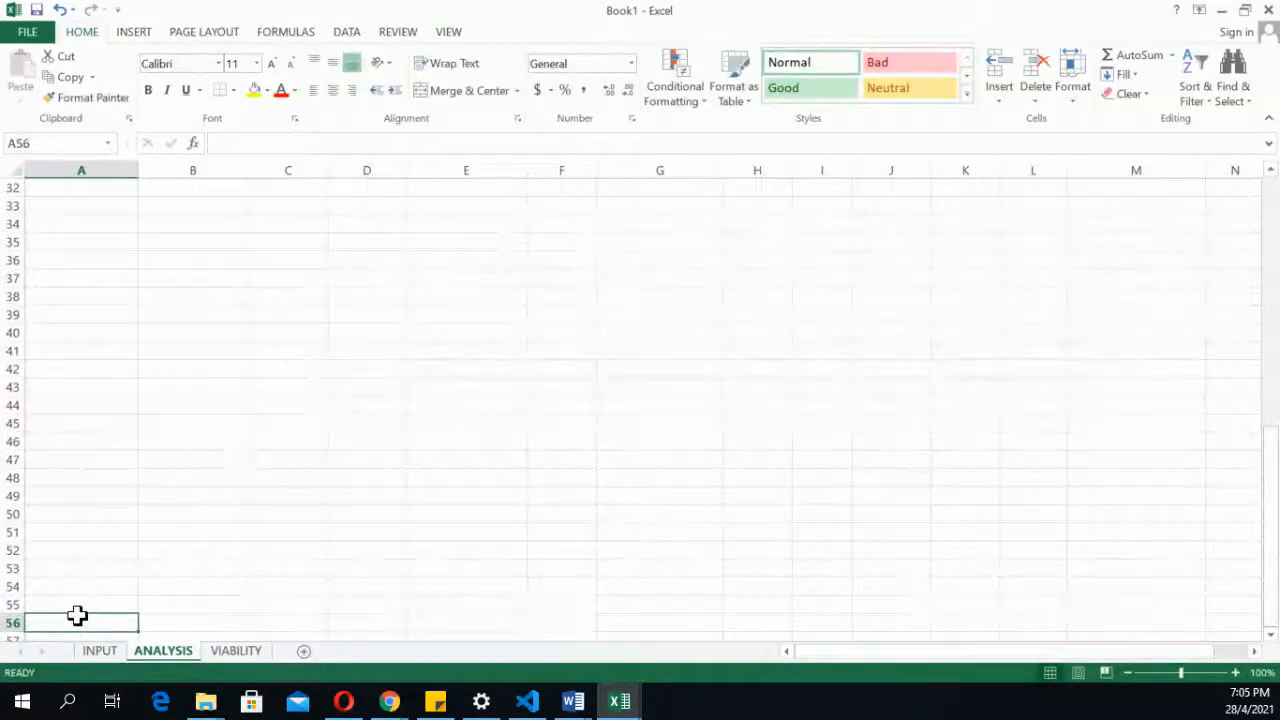
pyautogui.press('pageup')
# Begin a DSUM formula in B31 with A4:M19 as the database and the Profit heading L4 as the field
pyautogui.press('Right')
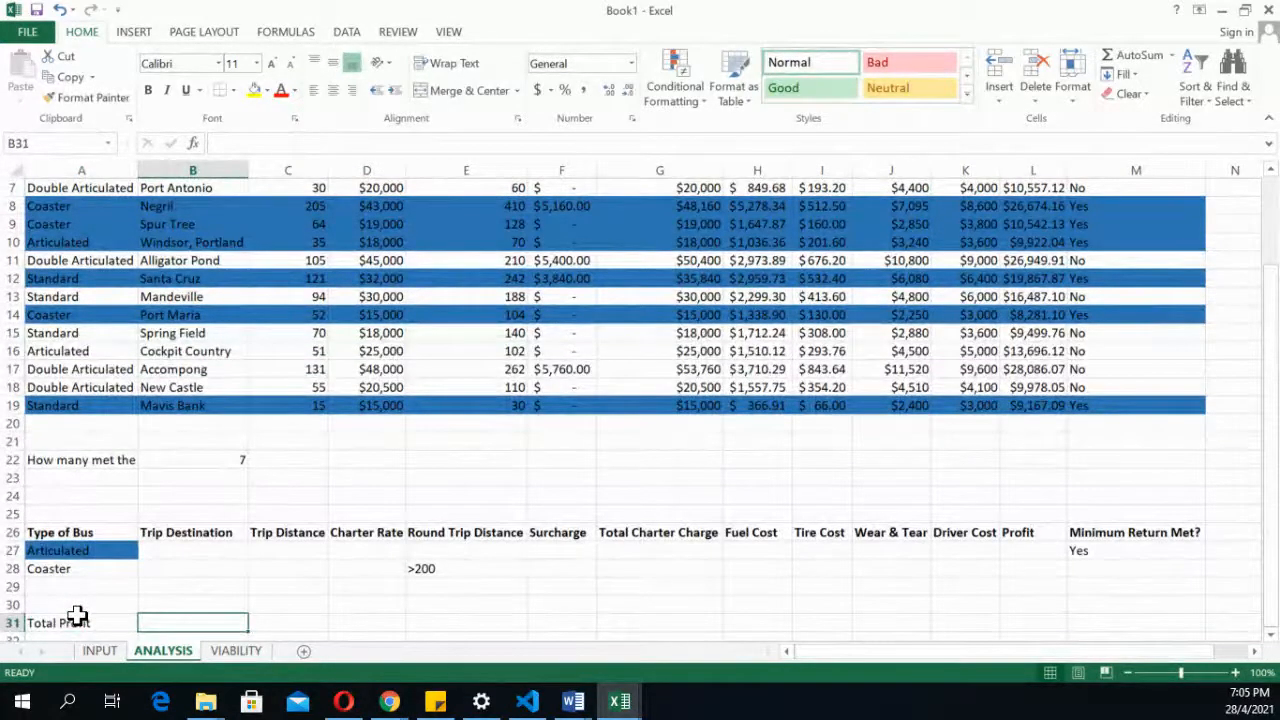
pyautogui.write('=dsum')
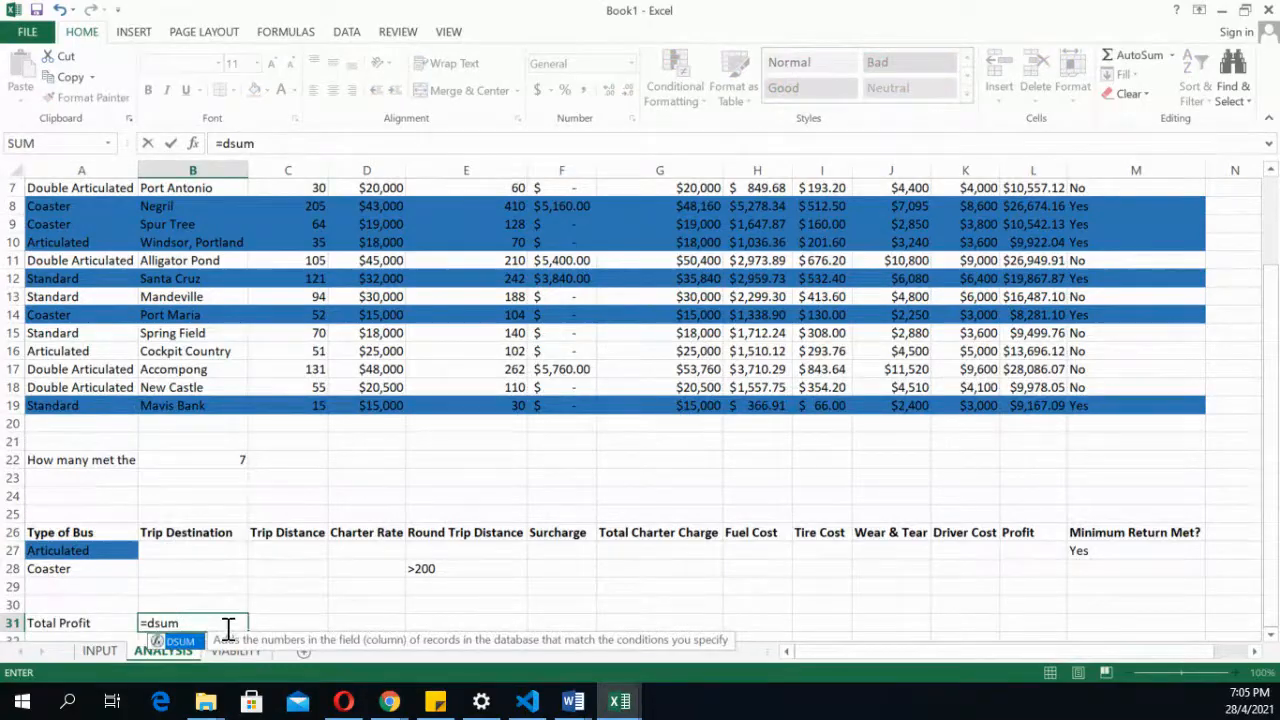
pyautogui.press('Tab')
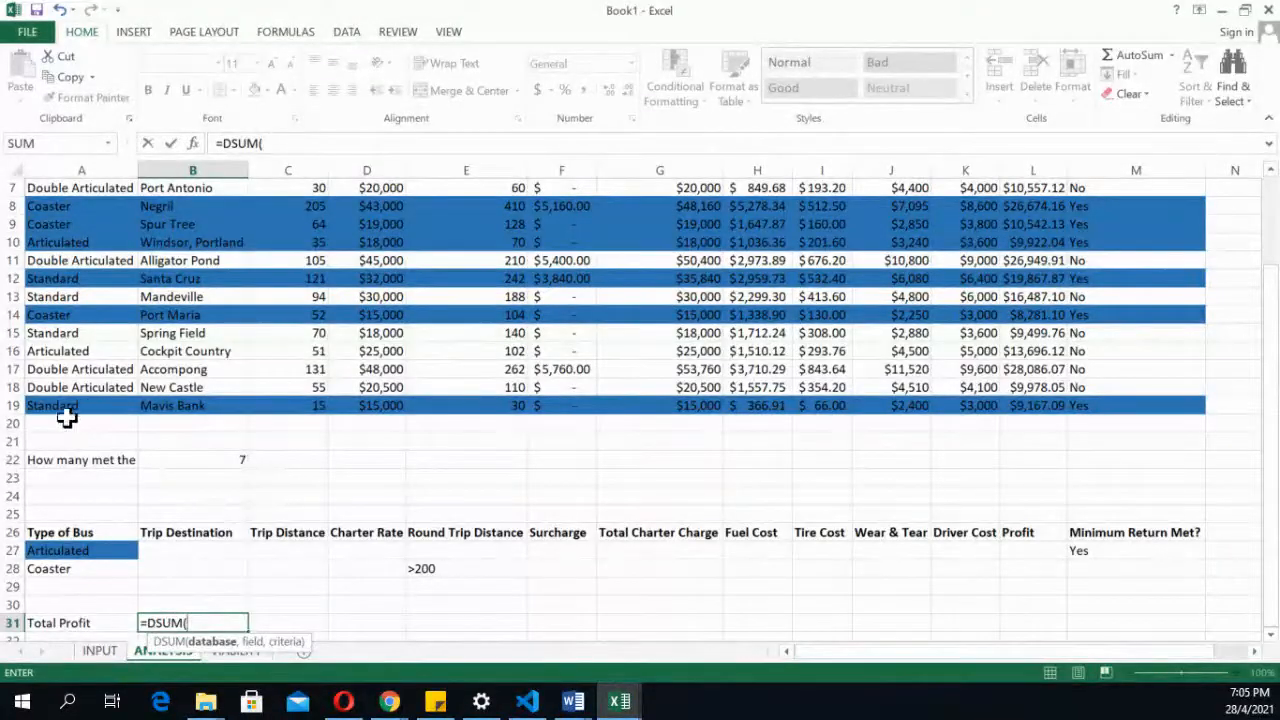
pyautogui.moveTo(64, 405); pyautogui.dragTo(1120, 247)
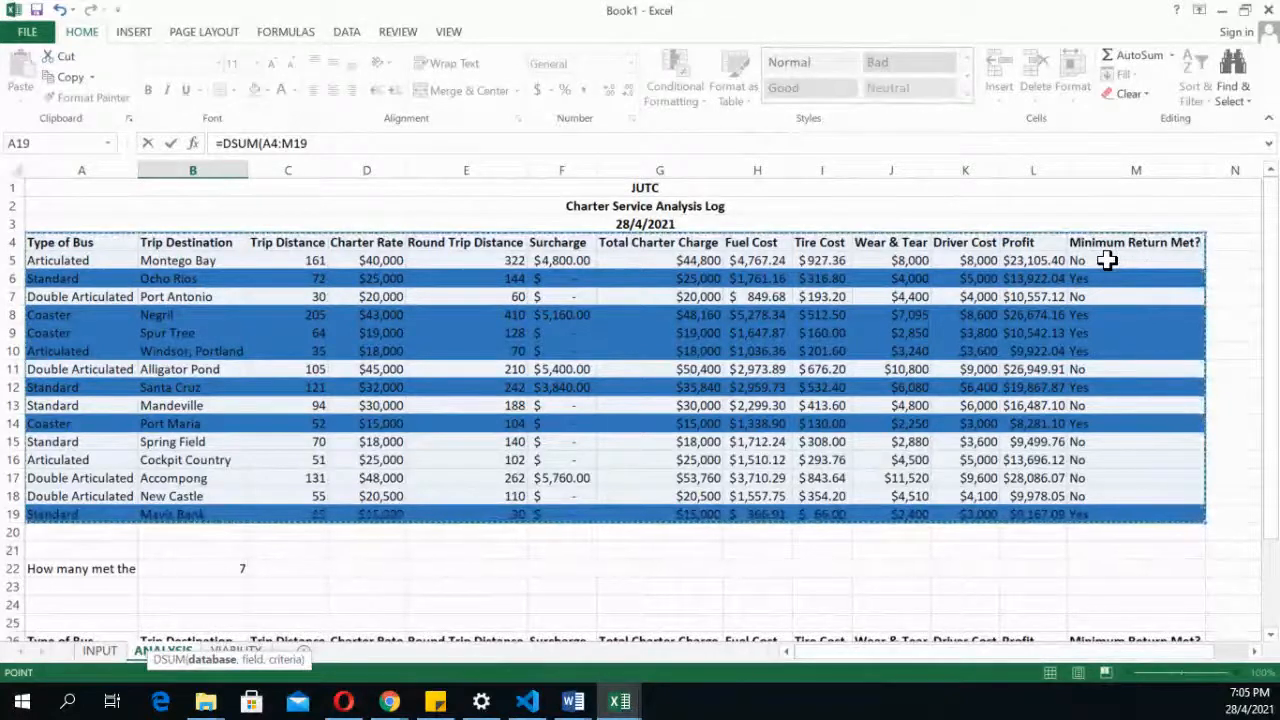
pyautogui.write(',')
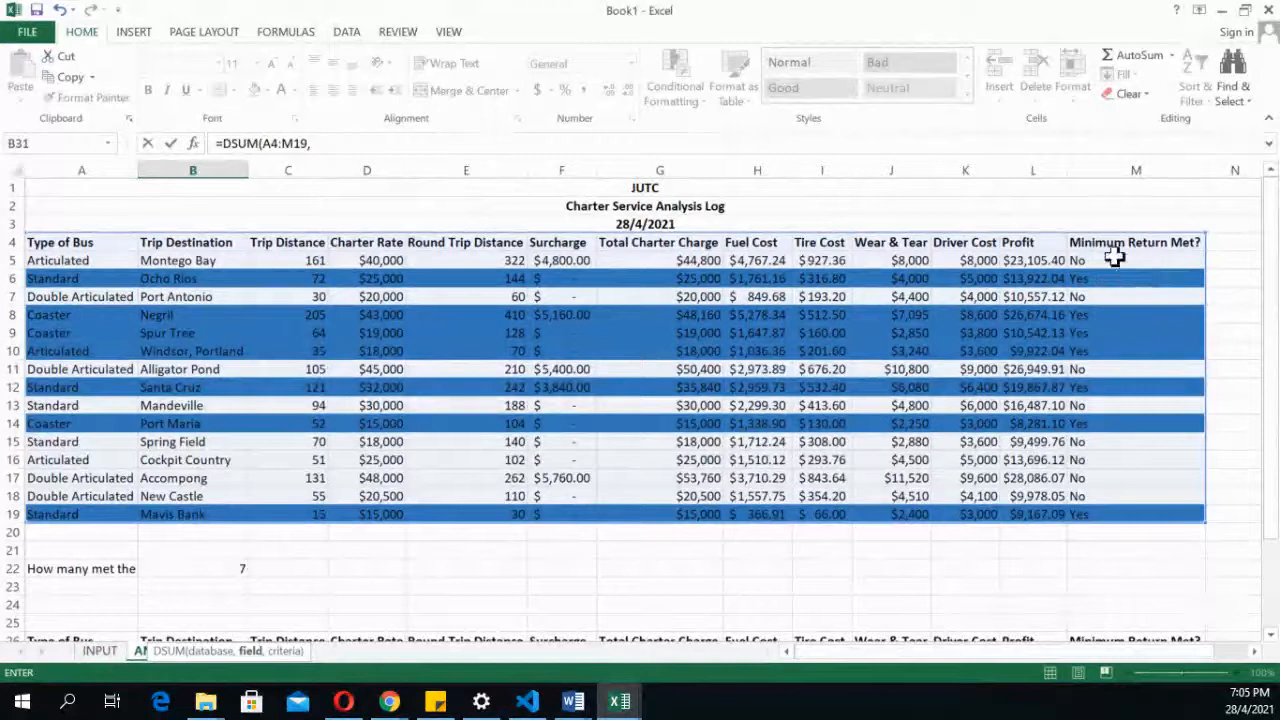
pyautogui.click(1023, 240)
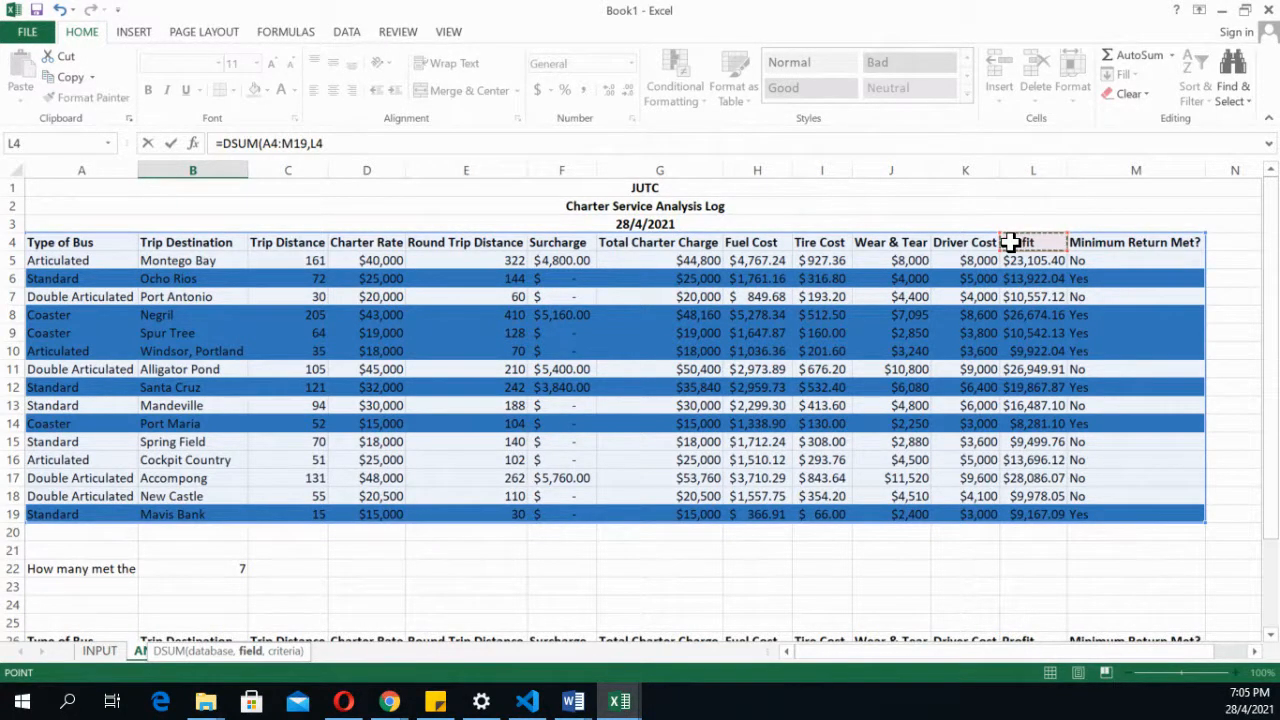
pyautogui.click(401, 149)
pyautogui.write(',')
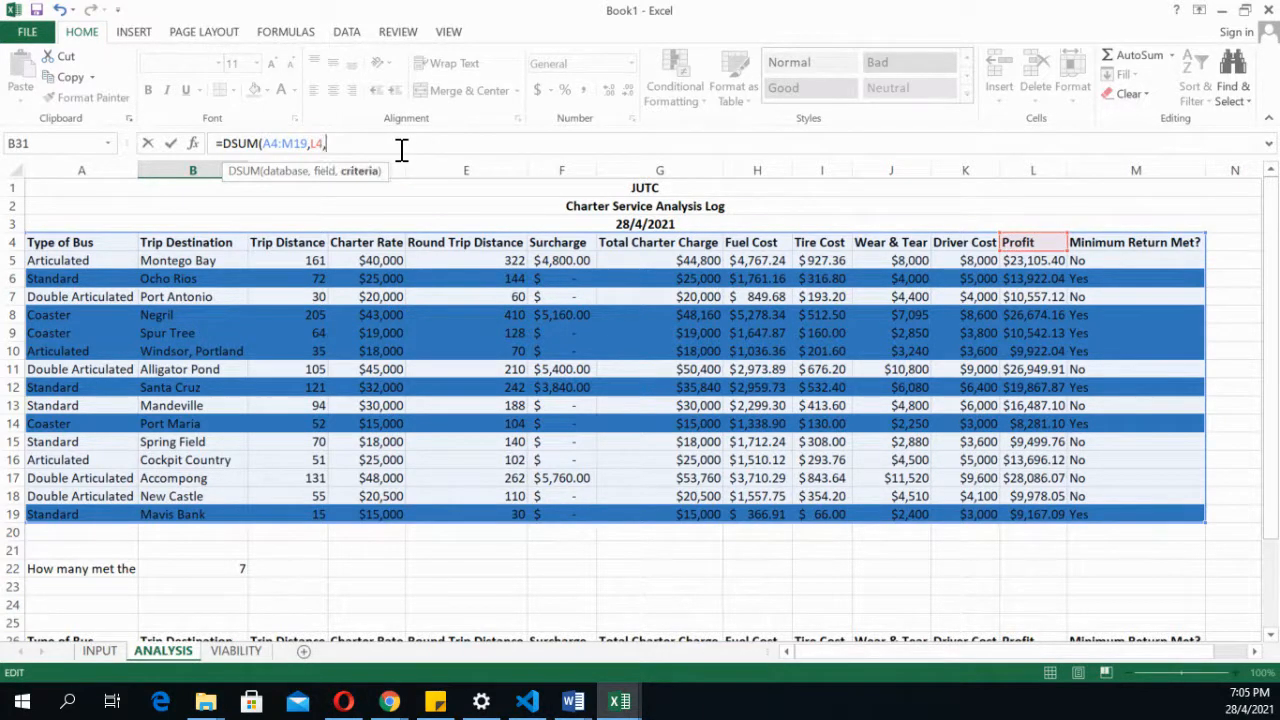
# Complete the DSUM formula in B31 with criteria range A26:M28 and apply the dollar accounting format to the cell
pyautogui.moveTo(1275, 185); pyautogui.dragTo(1275, 275)
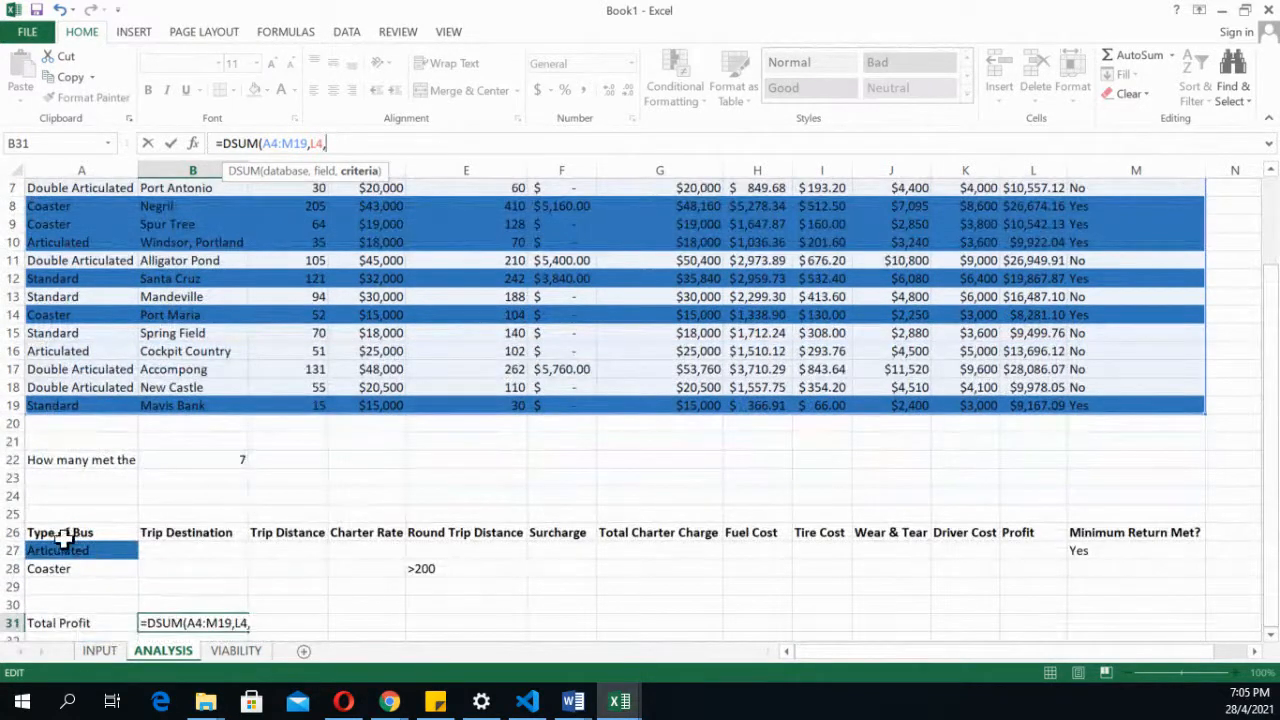
pyautogui.moveTo(60, 533); pyautogui.dragTo(1087, 569)
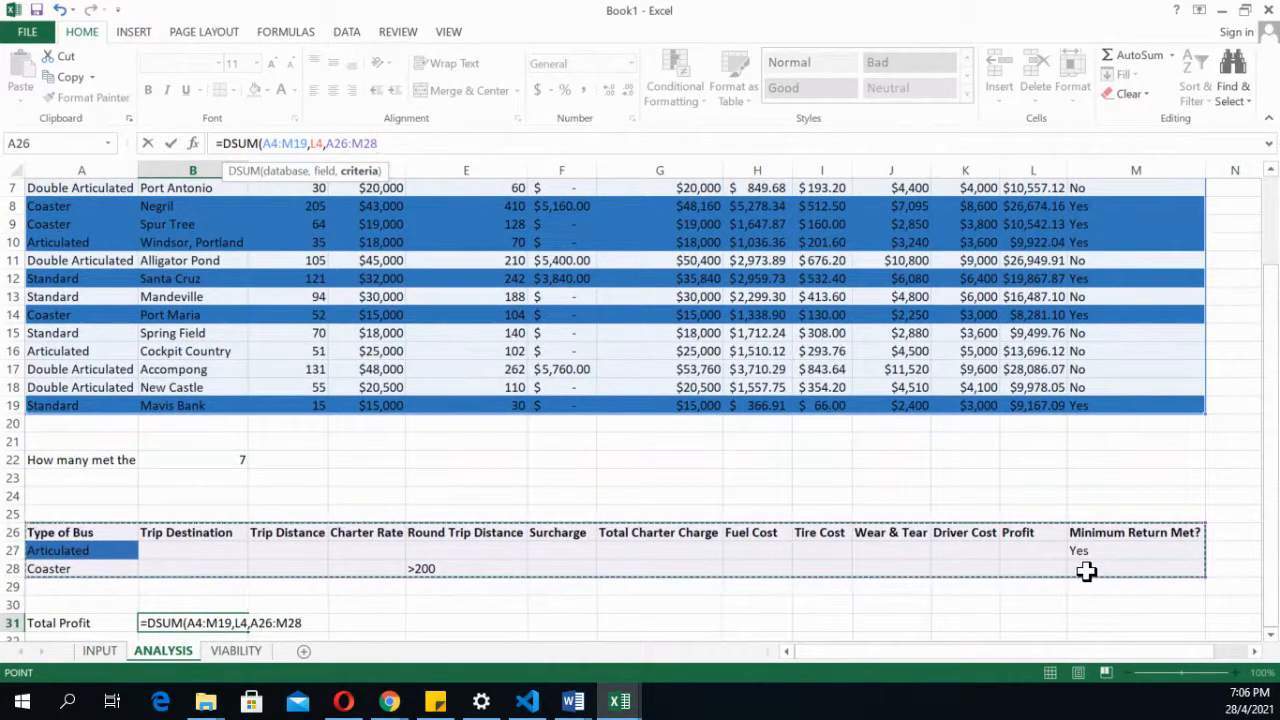
pyautogui.write(')')
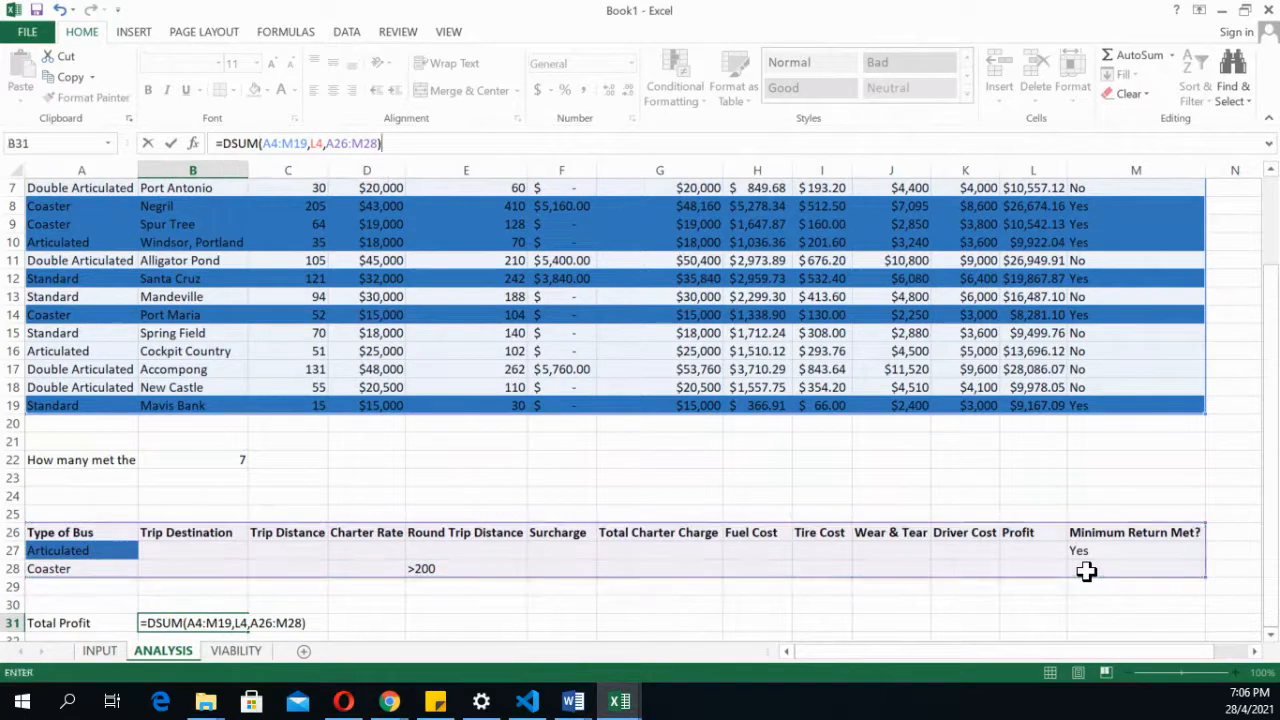
pyautogui.press('Return')
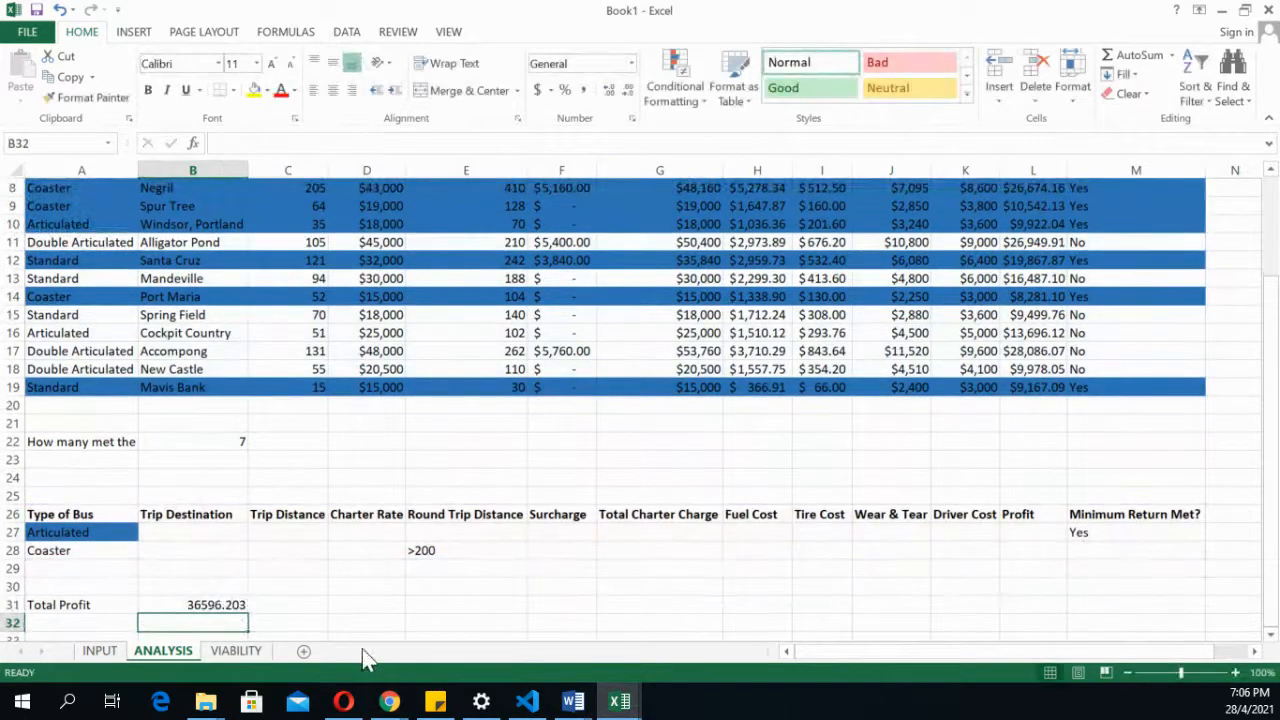
pyautogui.click(230, 606)
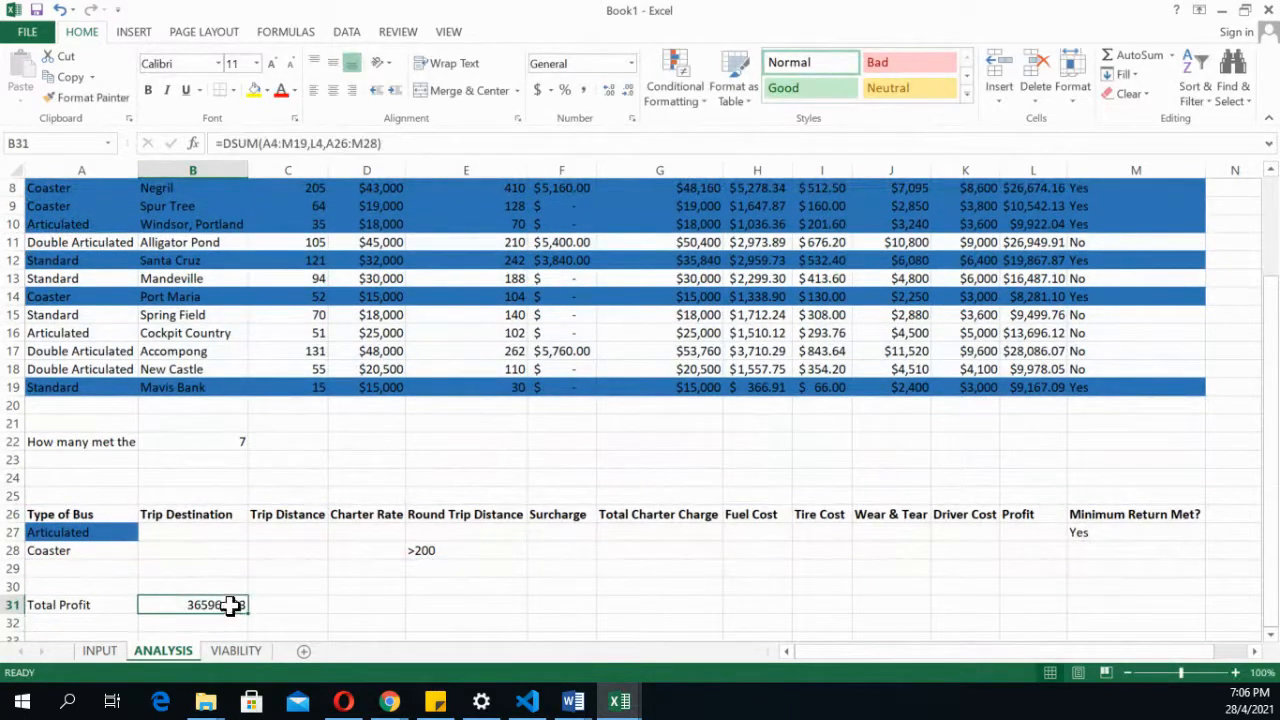
pyautogui.click(538, 90)
# Change the Coaster row's Round Trip Distance criterion in E28 to <200
pyautogui.click(423, 551)
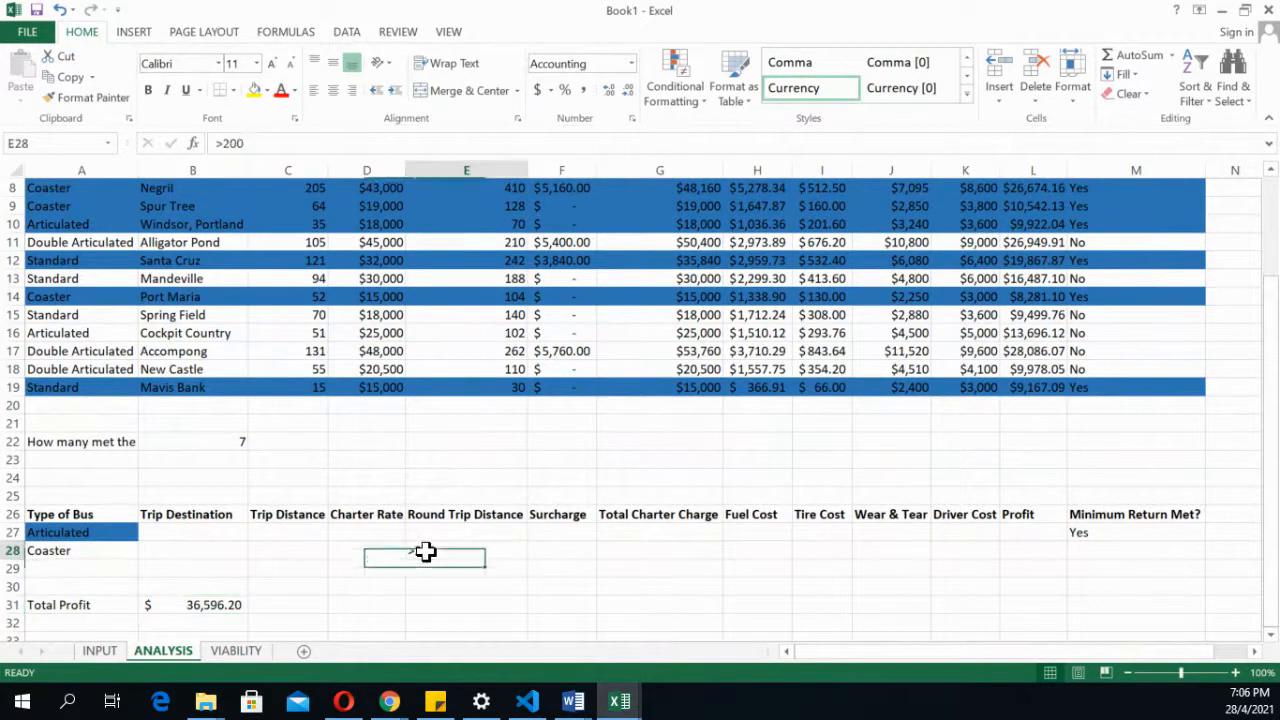
pyautogui.click(214, 143)
pyautogui.press('Delete')
pyautogui.write('<')
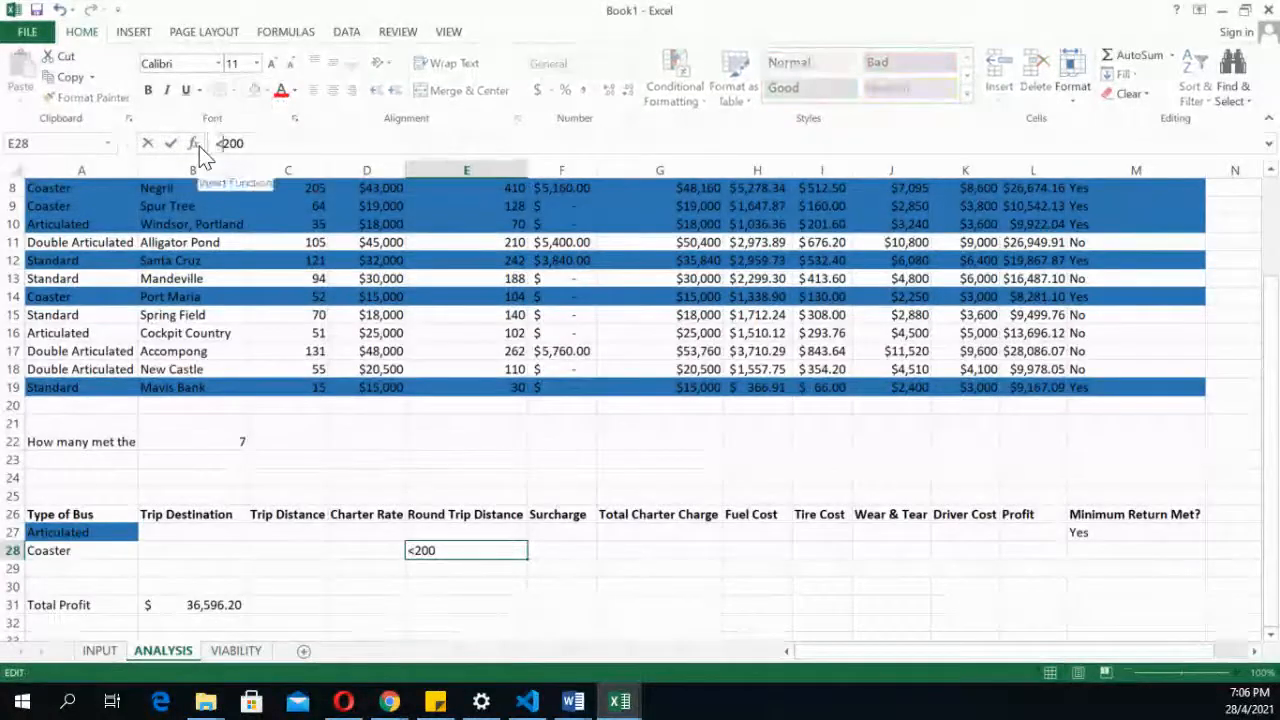
pyautogui.press('Return')
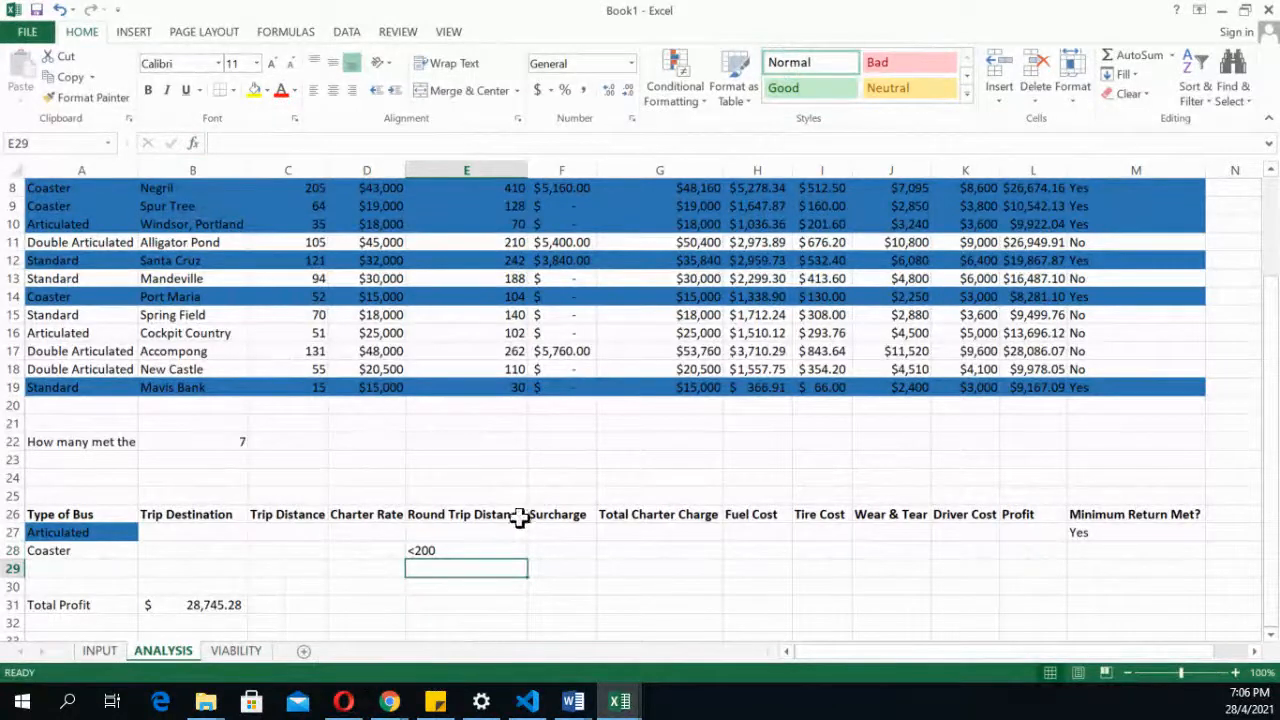
# Set the Coaster row's Round Trip Distance criterion in E28 back to >200
pyautogui.click(91, 543)
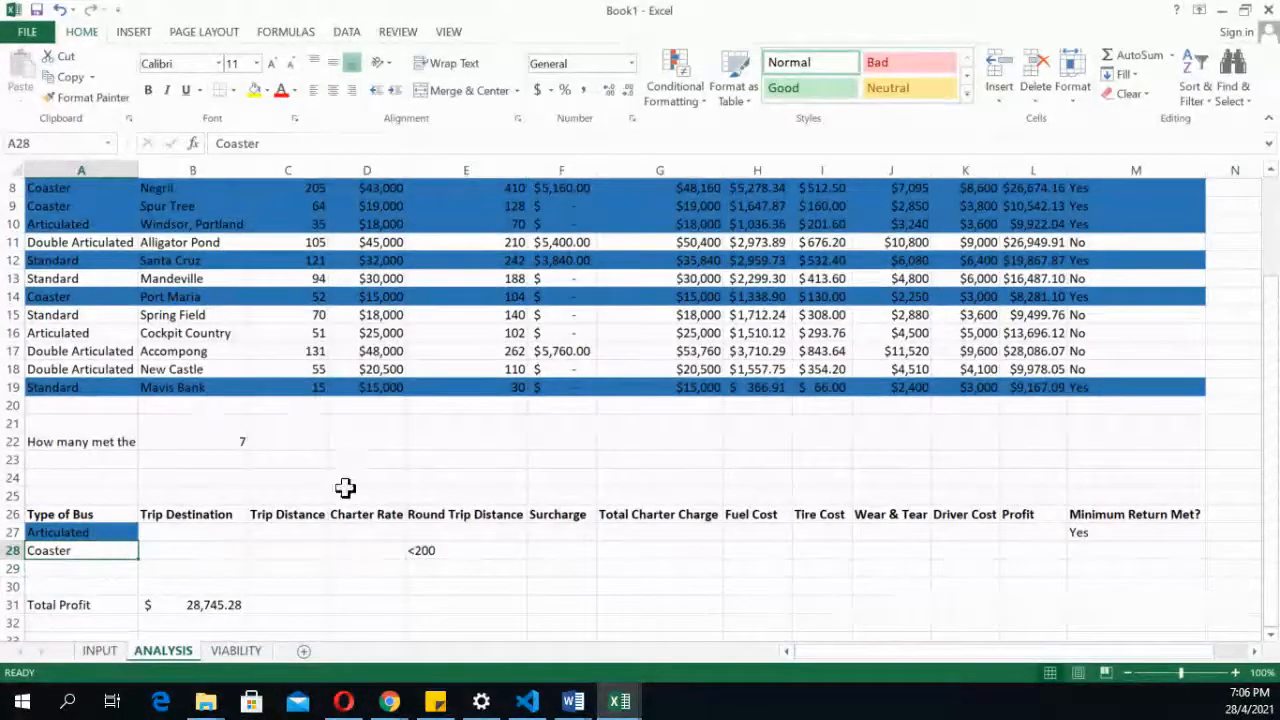
pyautogui.click(463, 549)
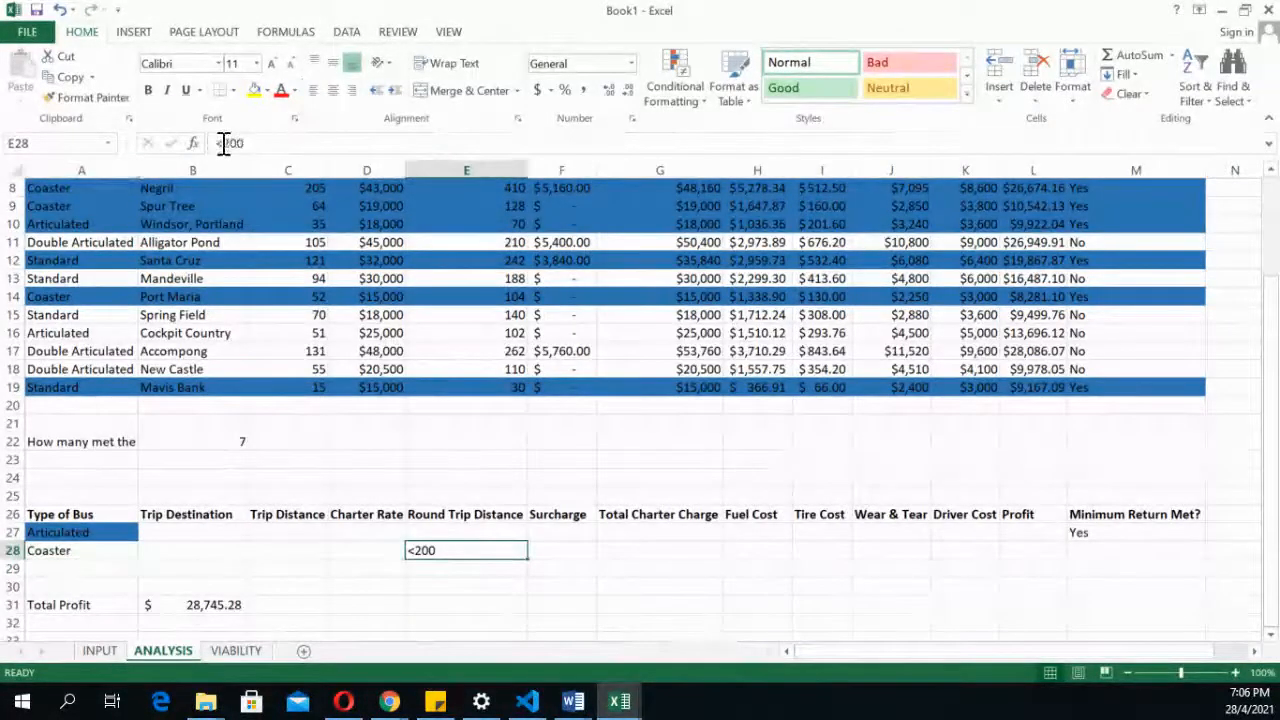
pyautogui.click(258, 143)
pyautogui.press('Home')
pyautogui.press('Delete')
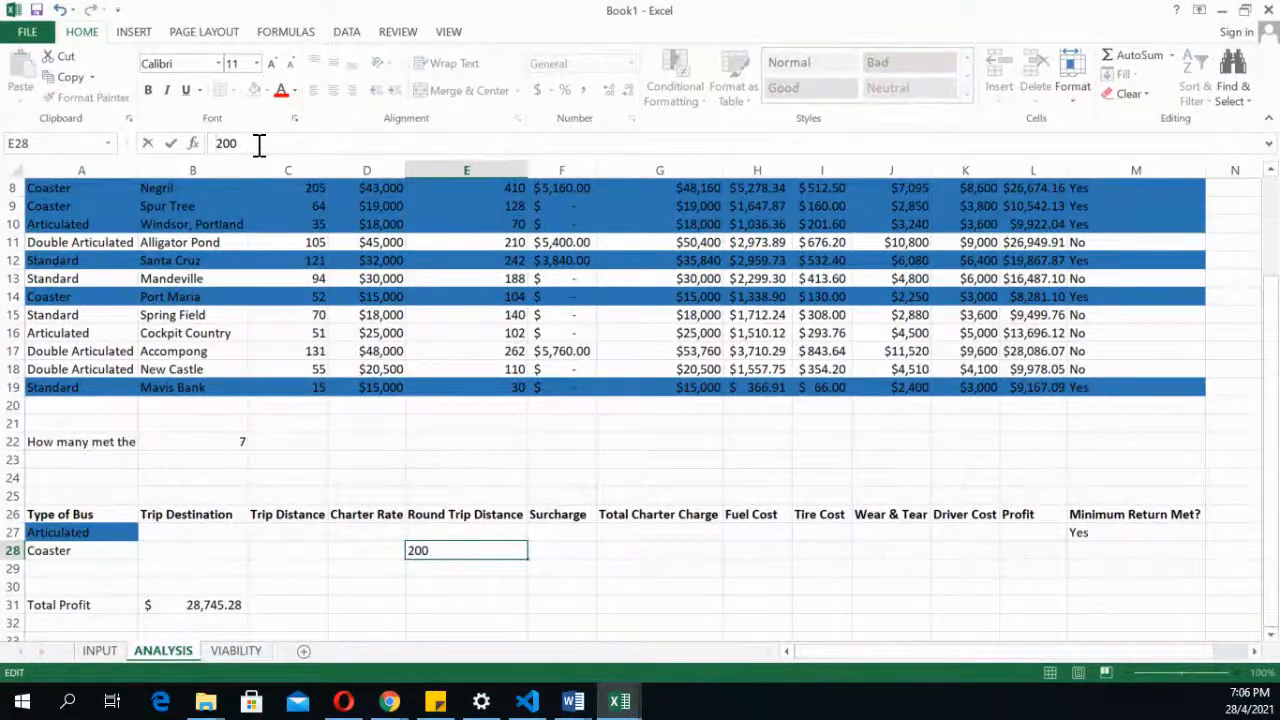
pyautogui.write('>')
pyautogui.press('Return')
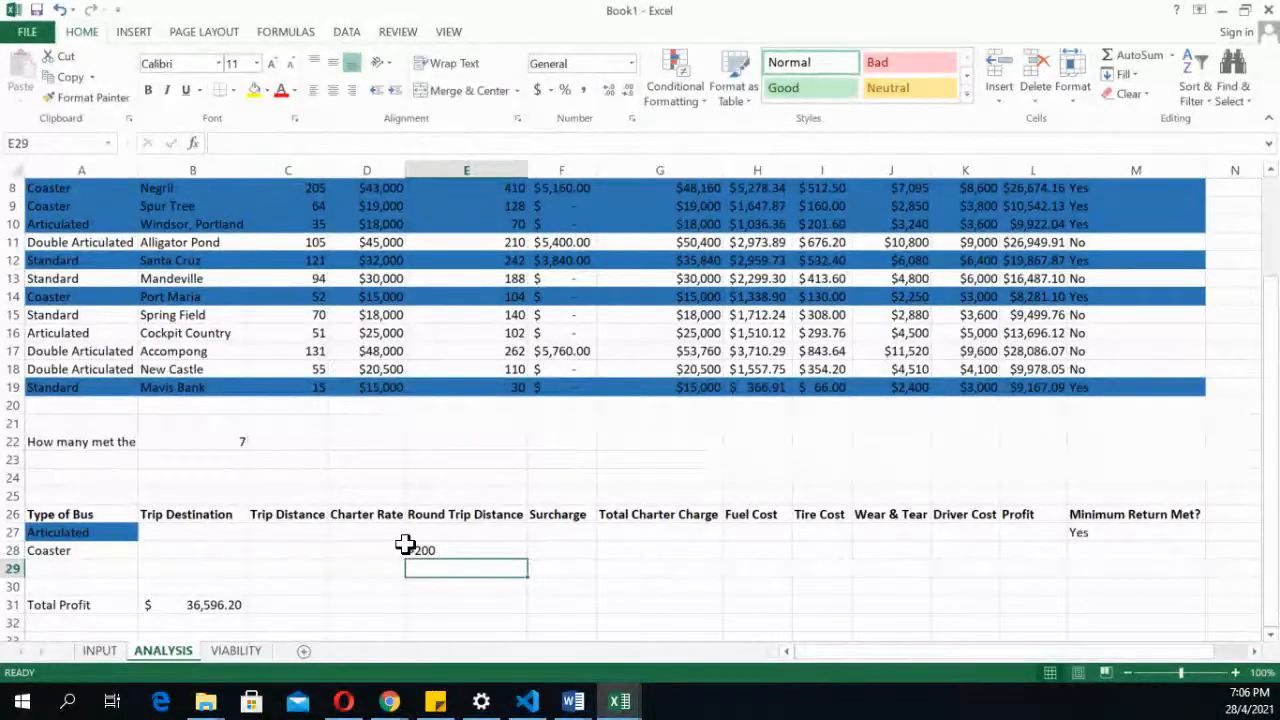
# Review the Total Profit formula in B31 against the criteria in M27 and E28, the trip table and its Profit heading
pyautogui.click(318, 569)
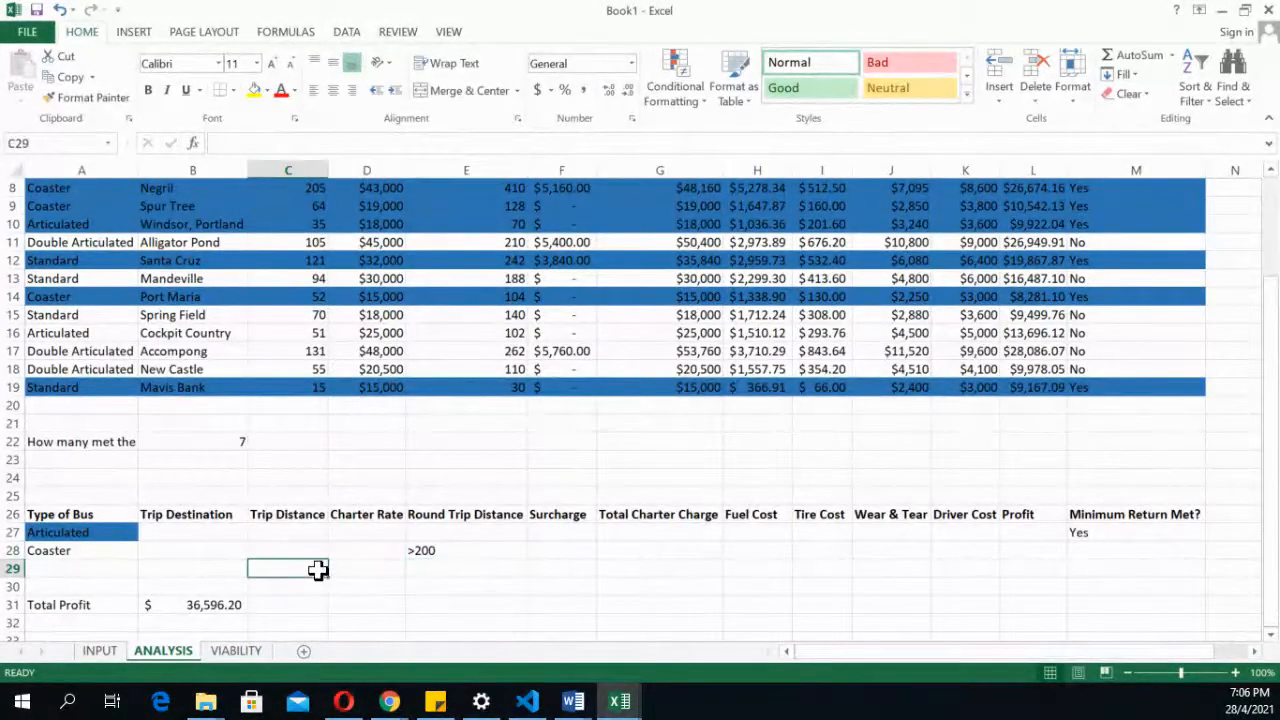
pyautogui.click(243, 605)
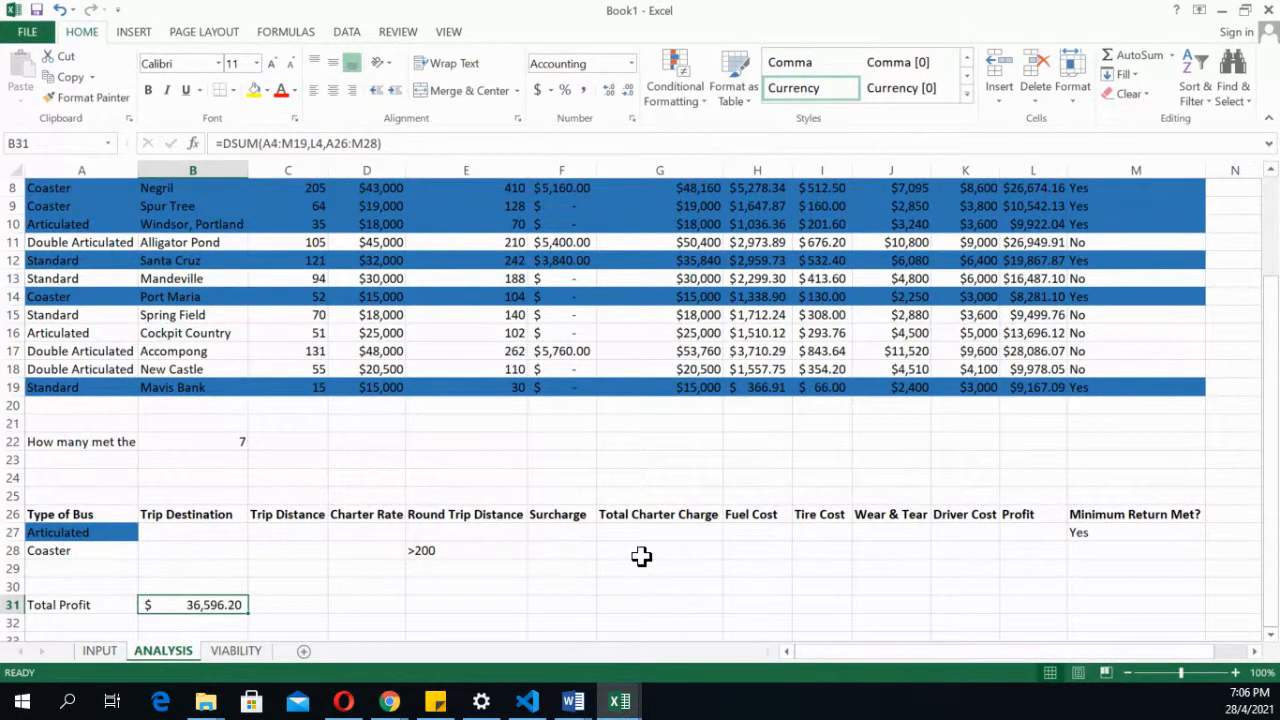
pyautogui.scroll(2, 641, 557)
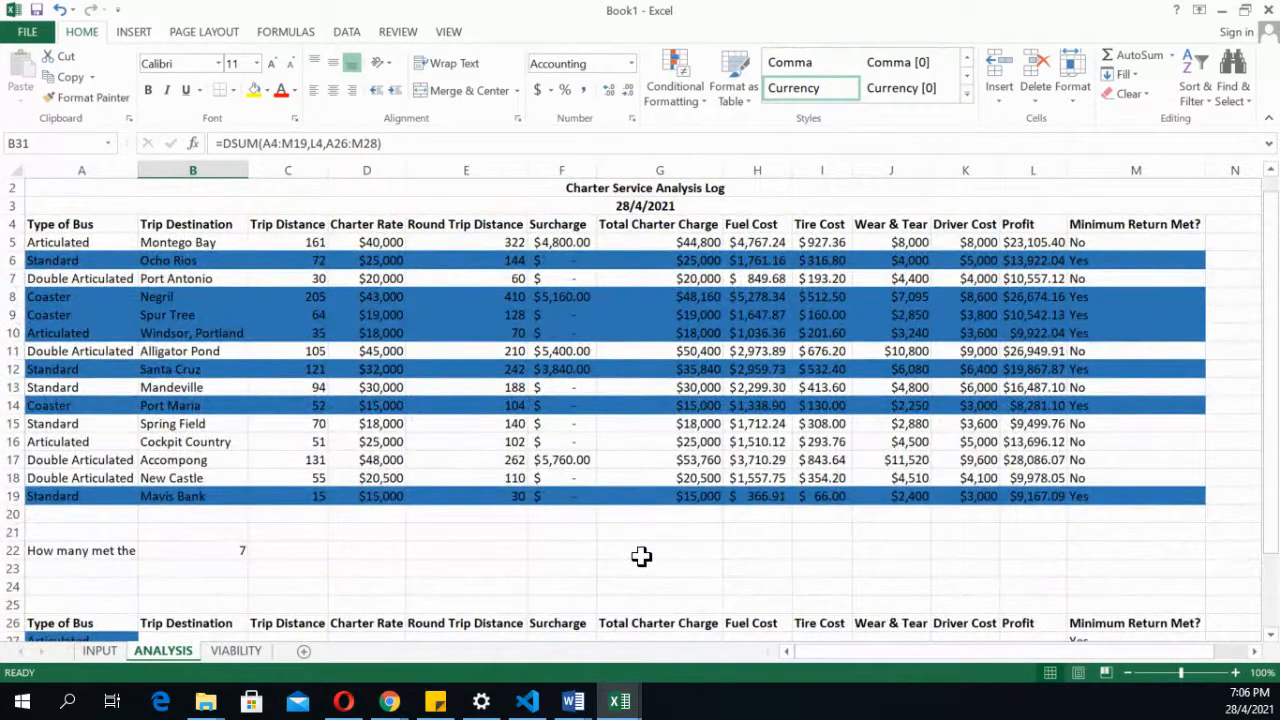
pyautogui.scroll(-3, 641, 557)
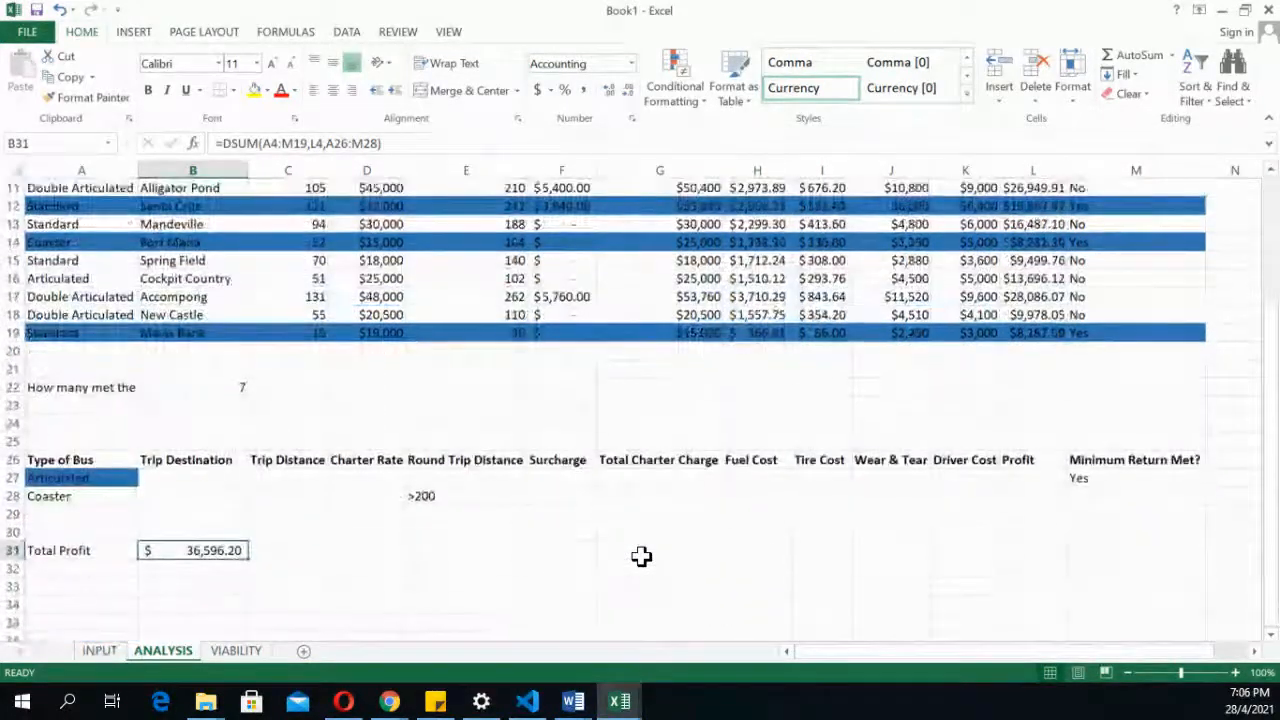
pyautogui.click(1075, 478)
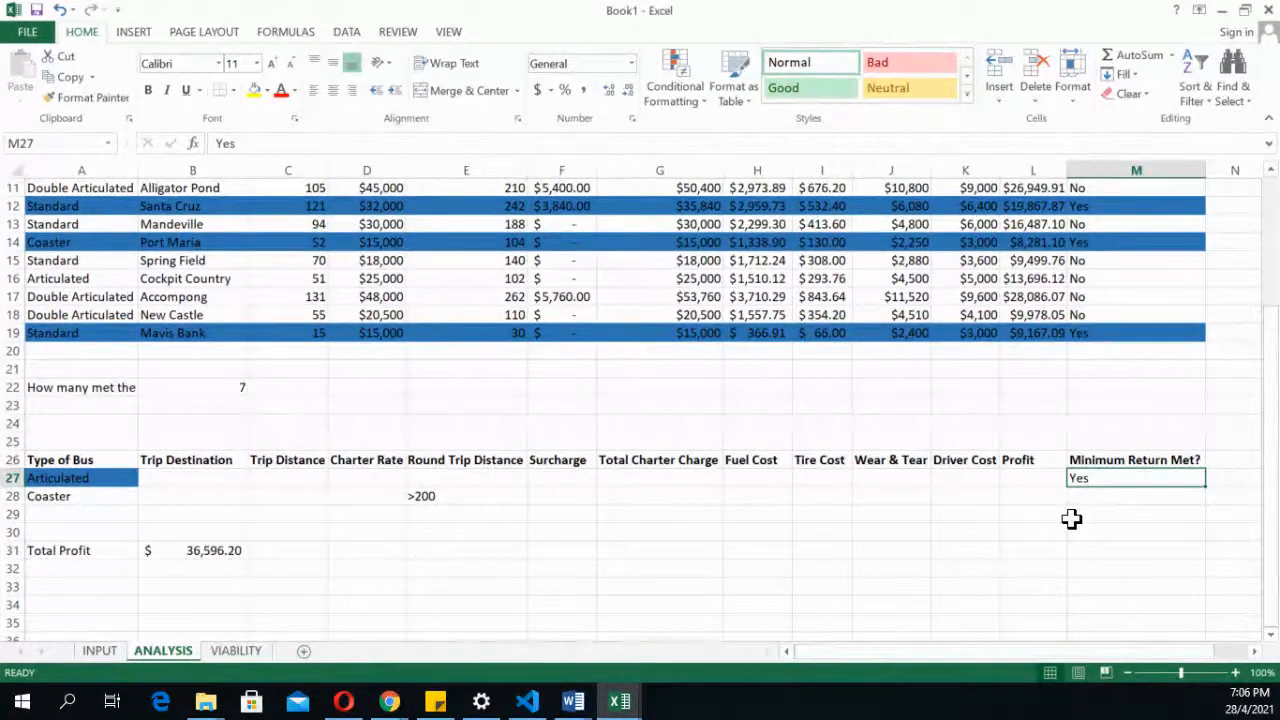
pyautogui.click(469, 495)
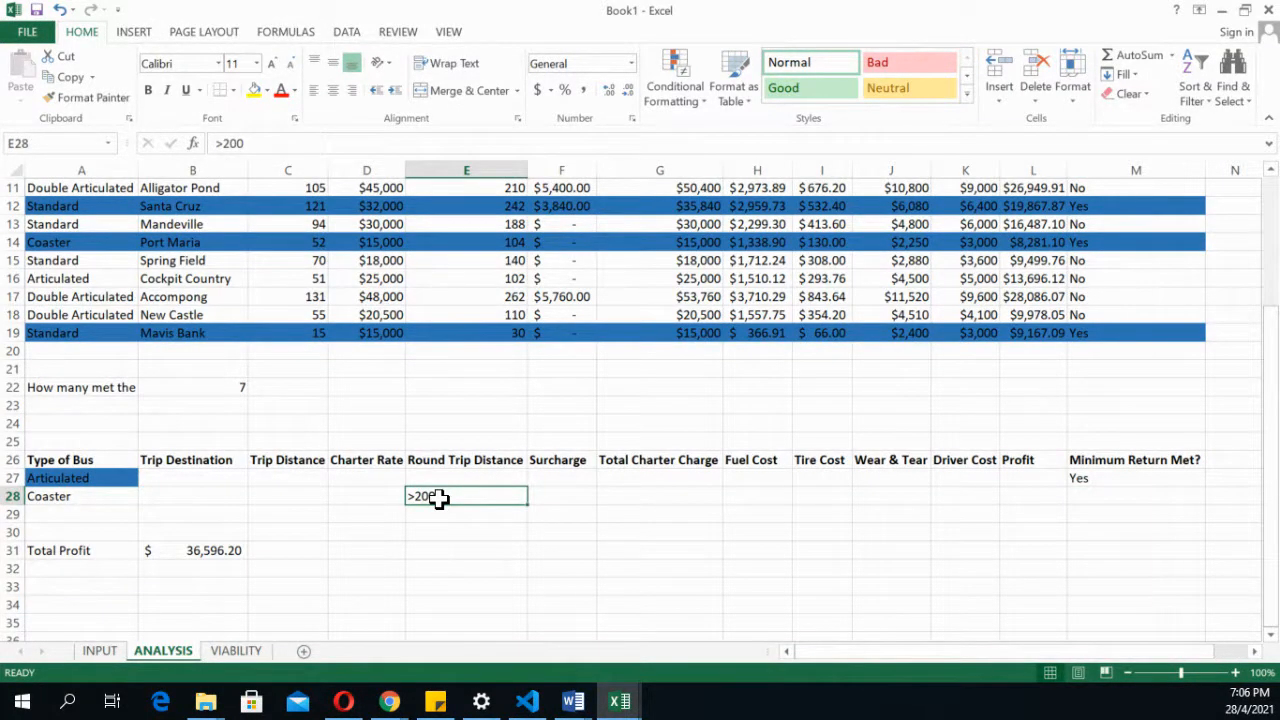
pyautogui.scroll(1, 541, 540)
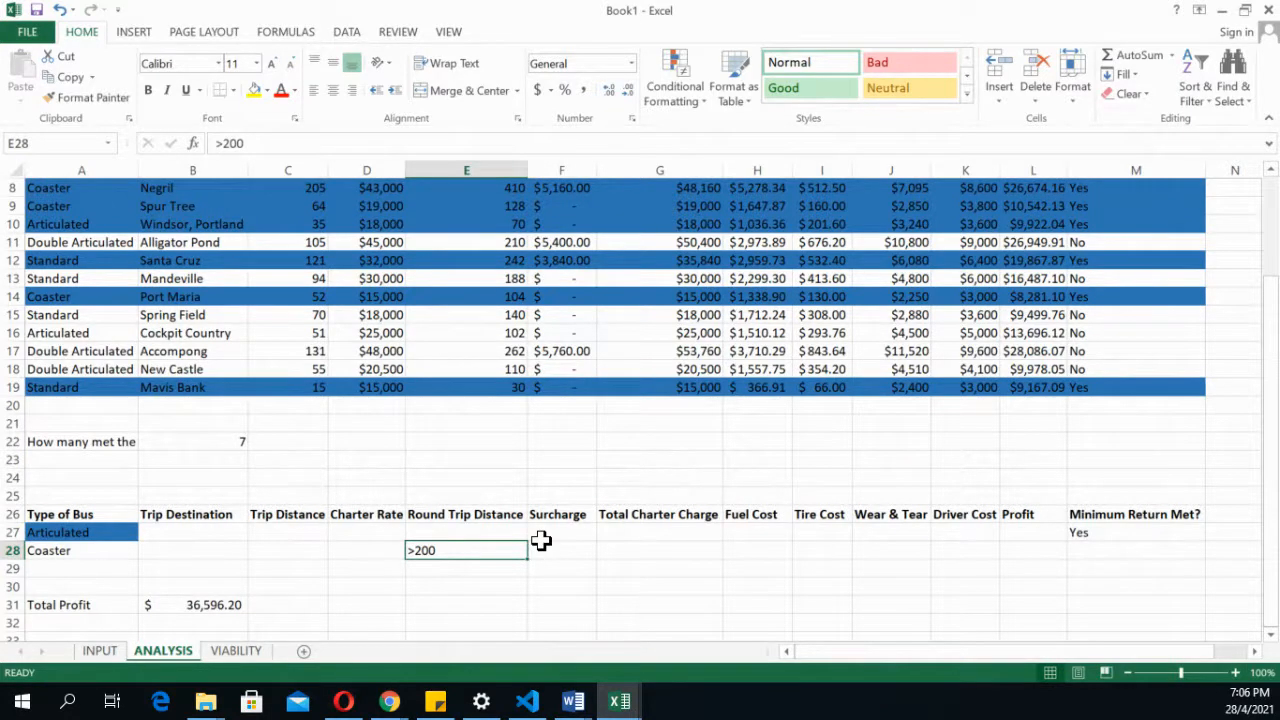
pyautogui.scroll(-1, 541, 540)
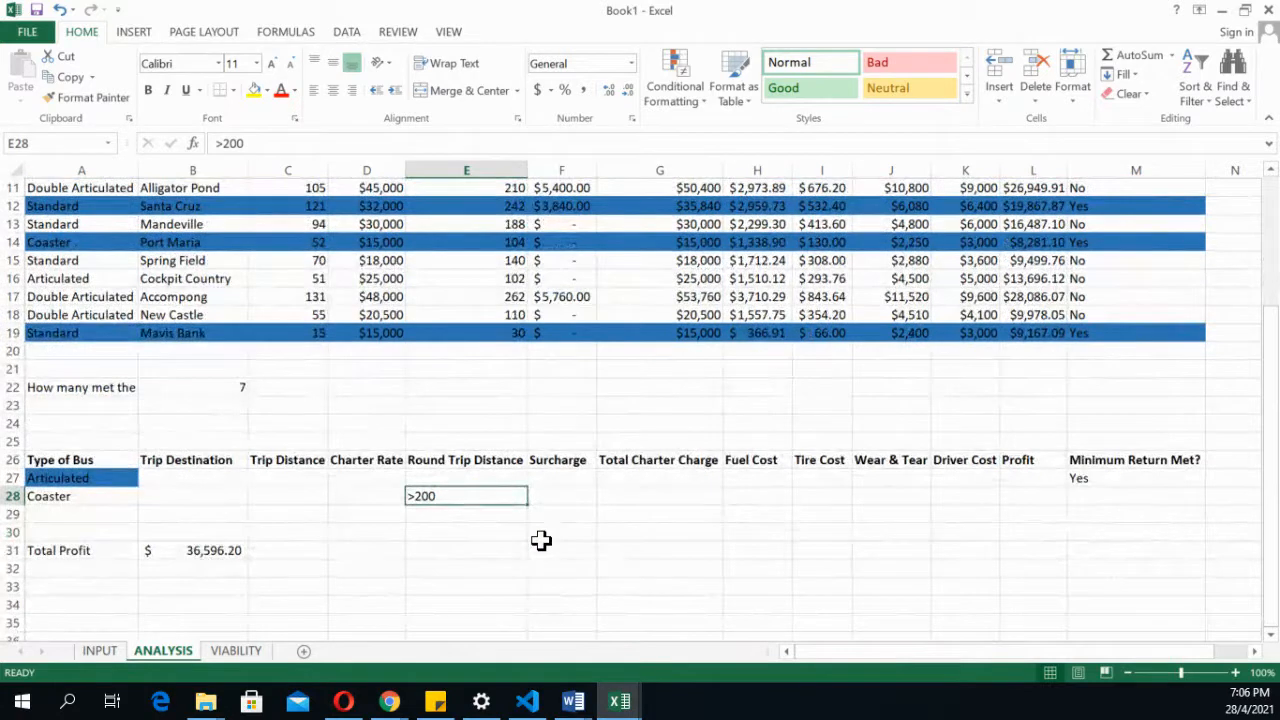
pyautogui.click(195, 551)
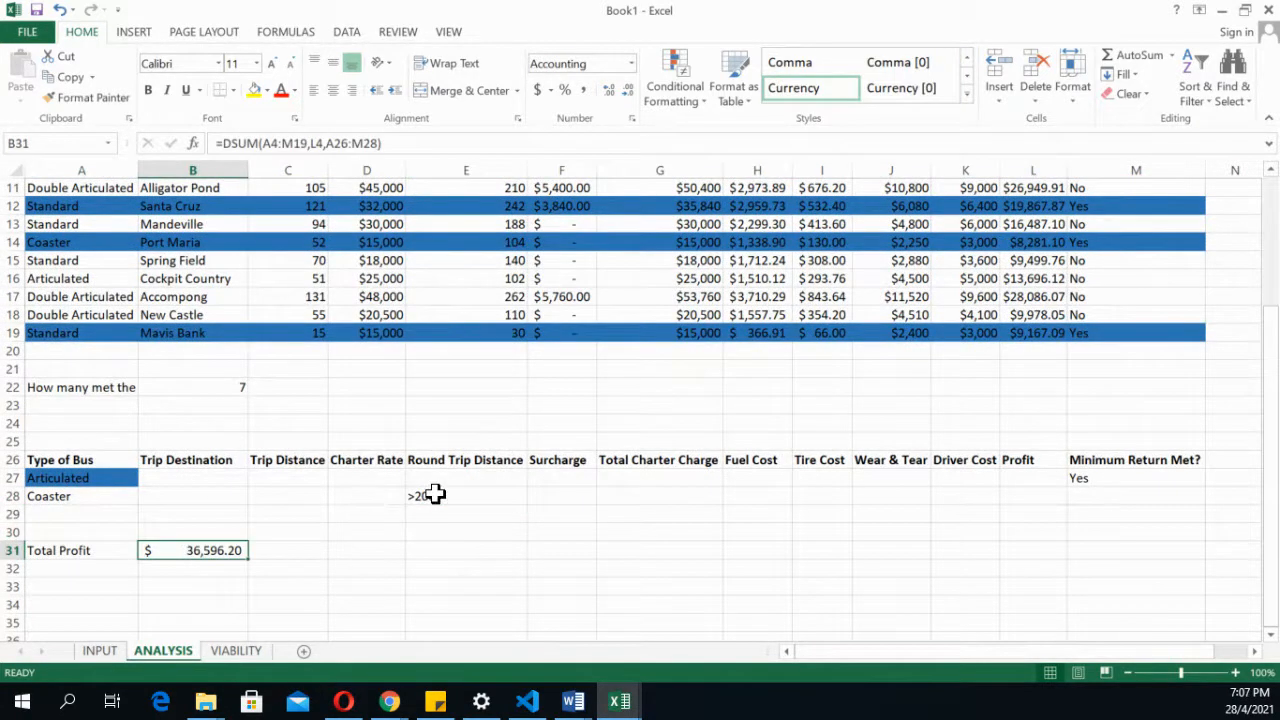
pyautogui.scroll(3, 434, 494)
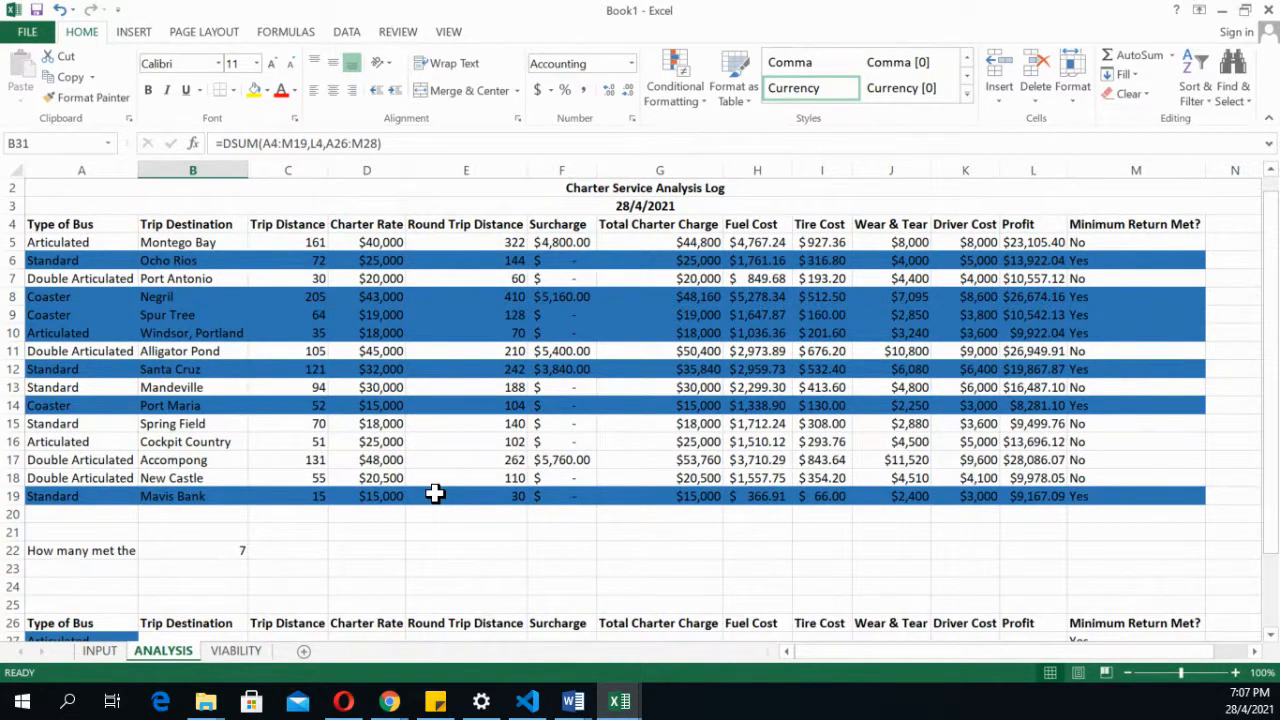
pyautogui.scroll(-2, 435, 493)
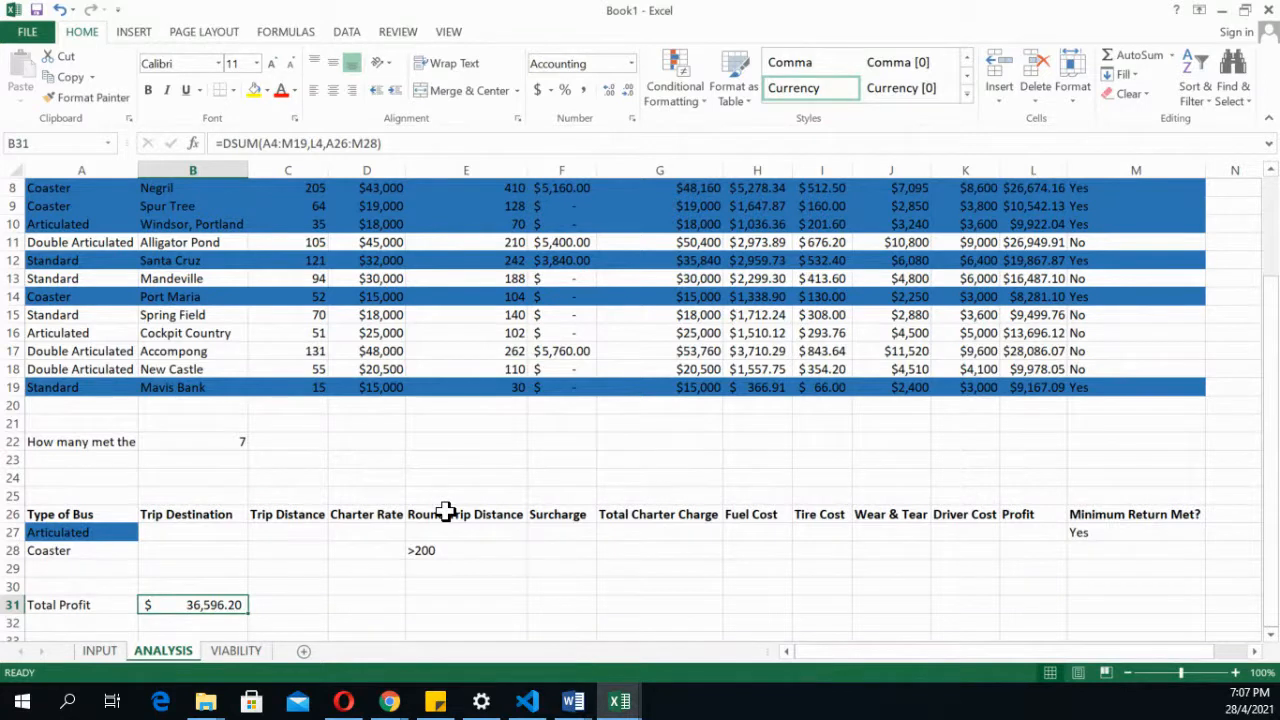
pyautogui.scroll(3, 445, 512)
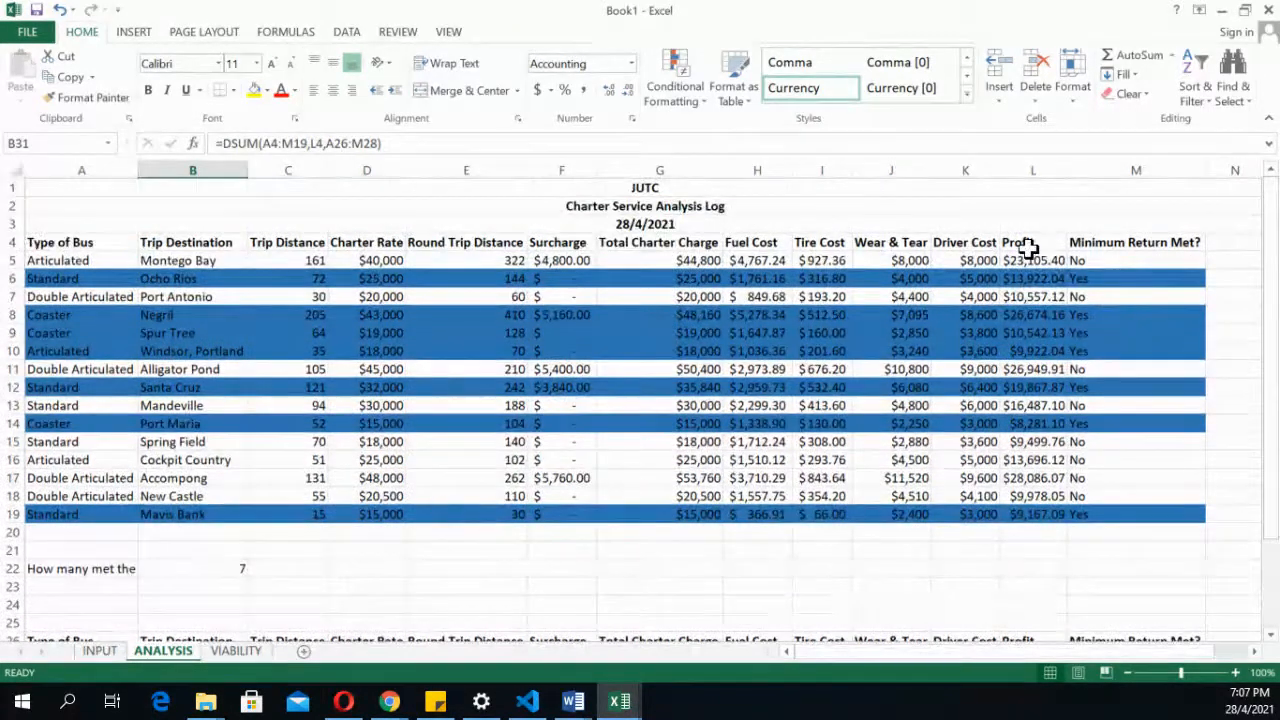
pyautogui.click(1029, 247)
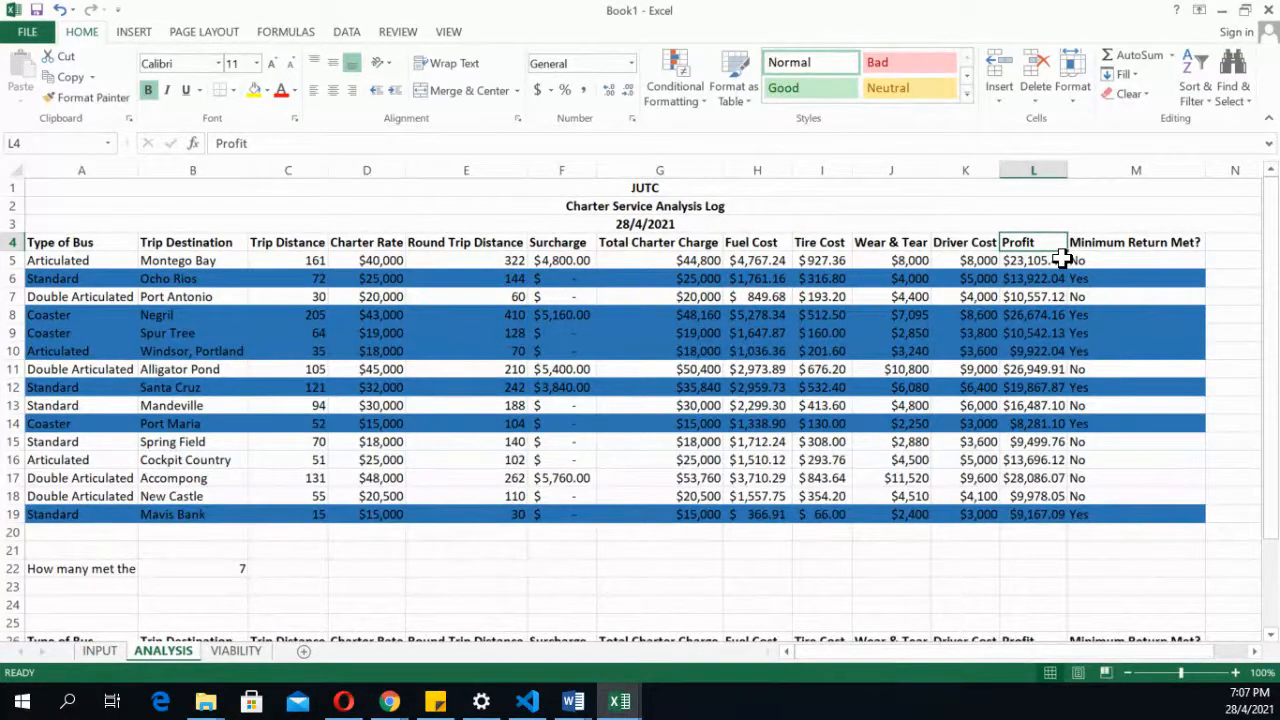
pyautogui.scroll(-3, 805, 450)
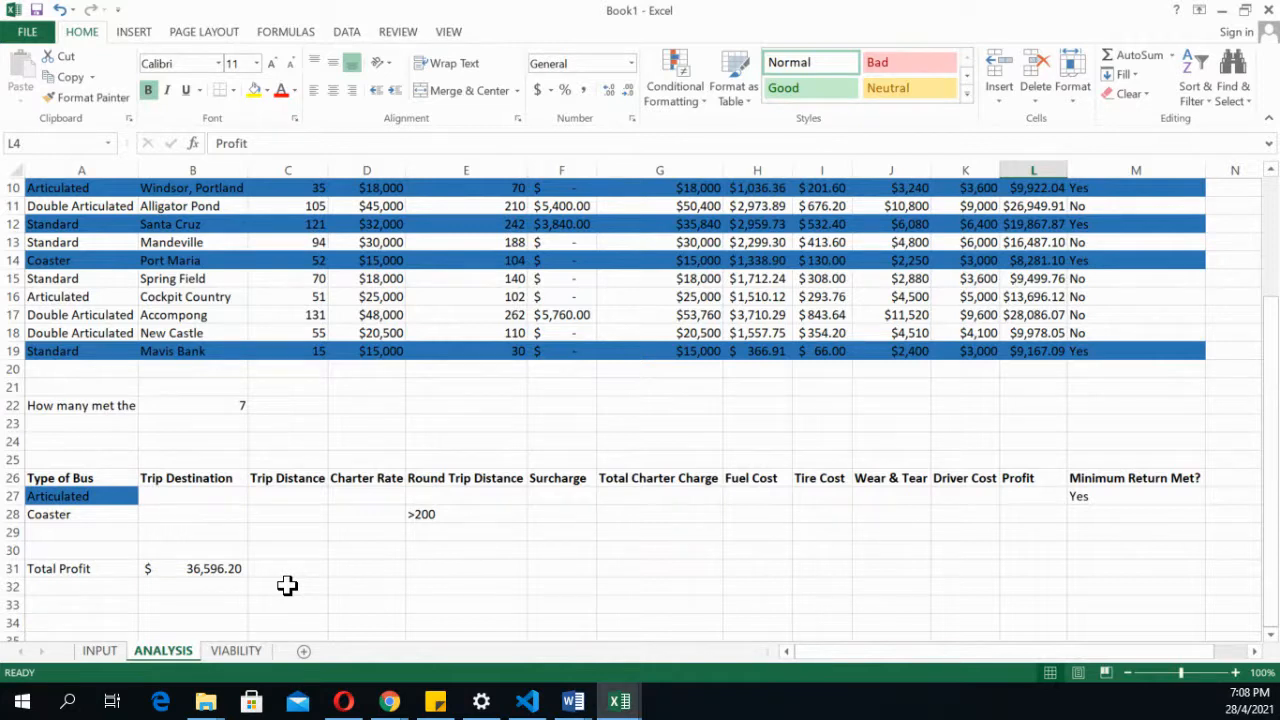
pyautogui.click(221, 568)
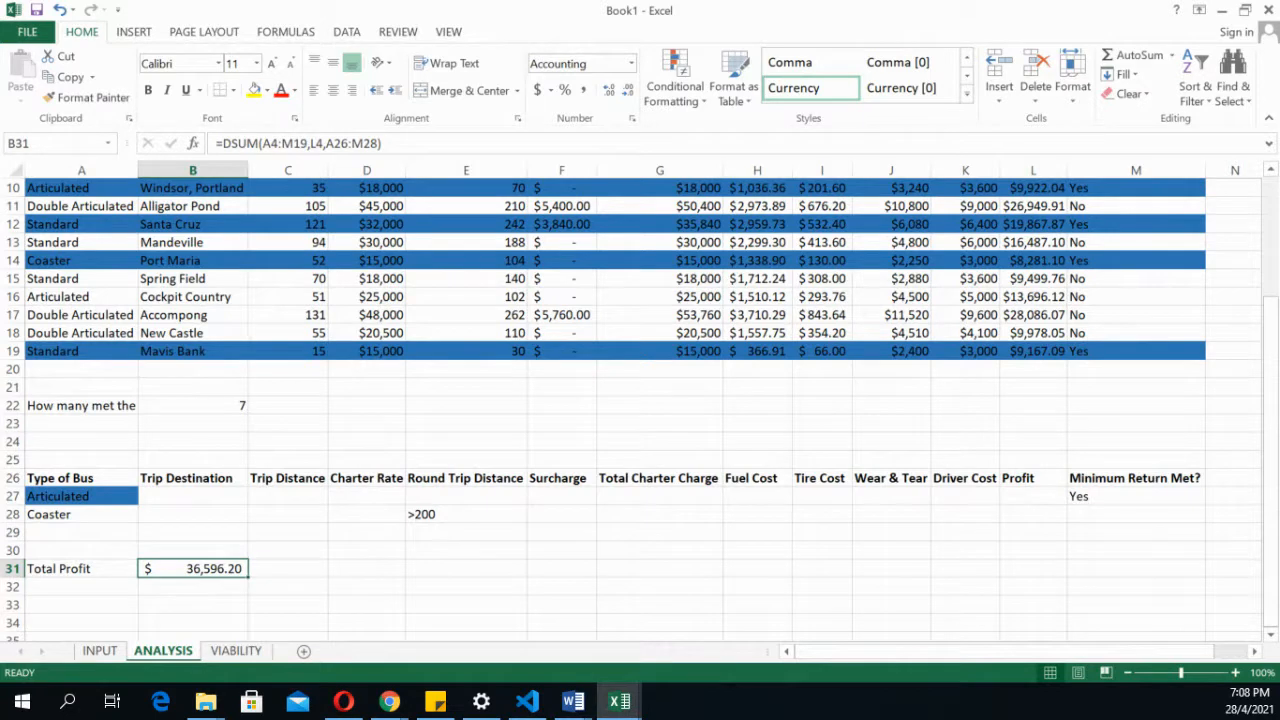
pyautogui.click(389, 701)
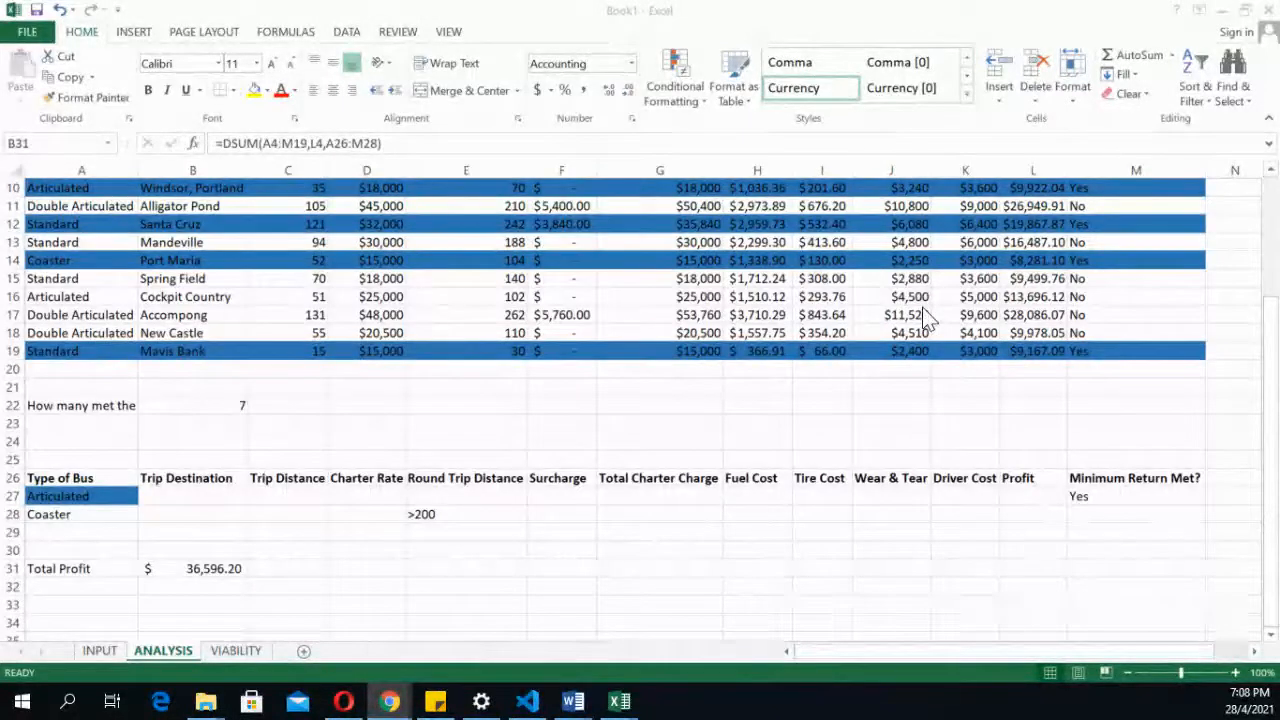
pyautogui.click(762, 280)
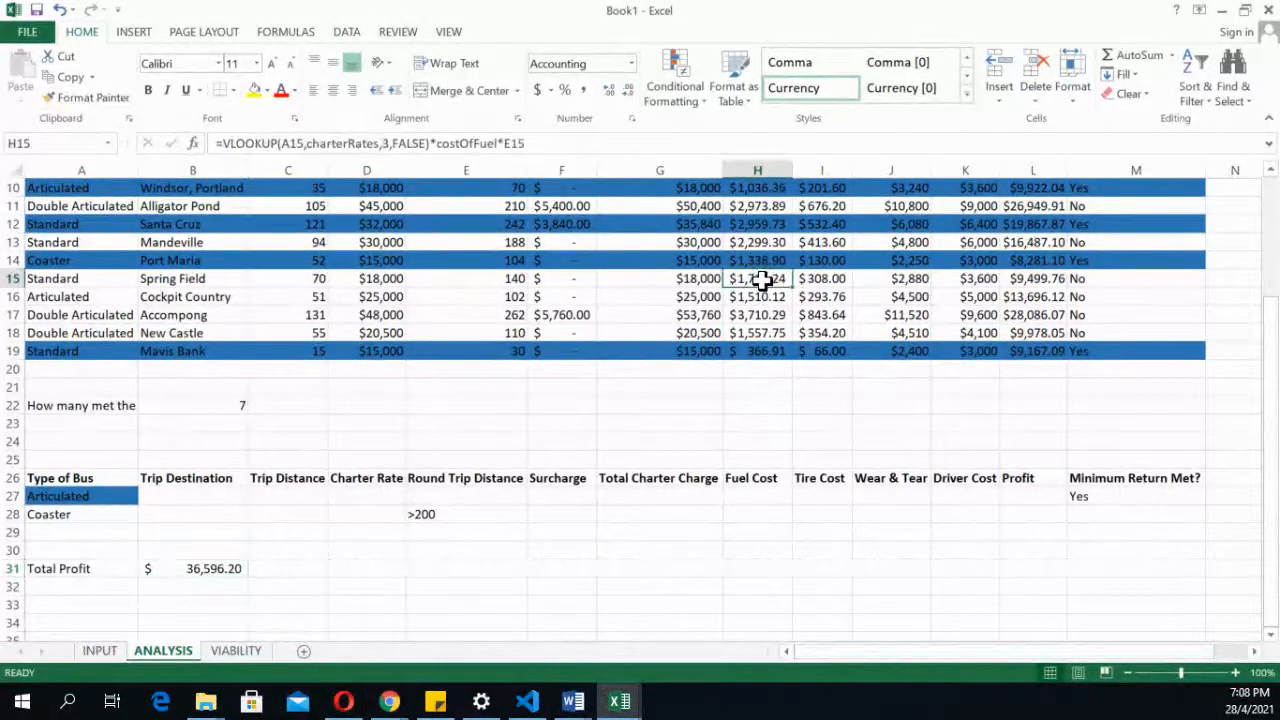
pyautogui.scroll(3, 762, 280)
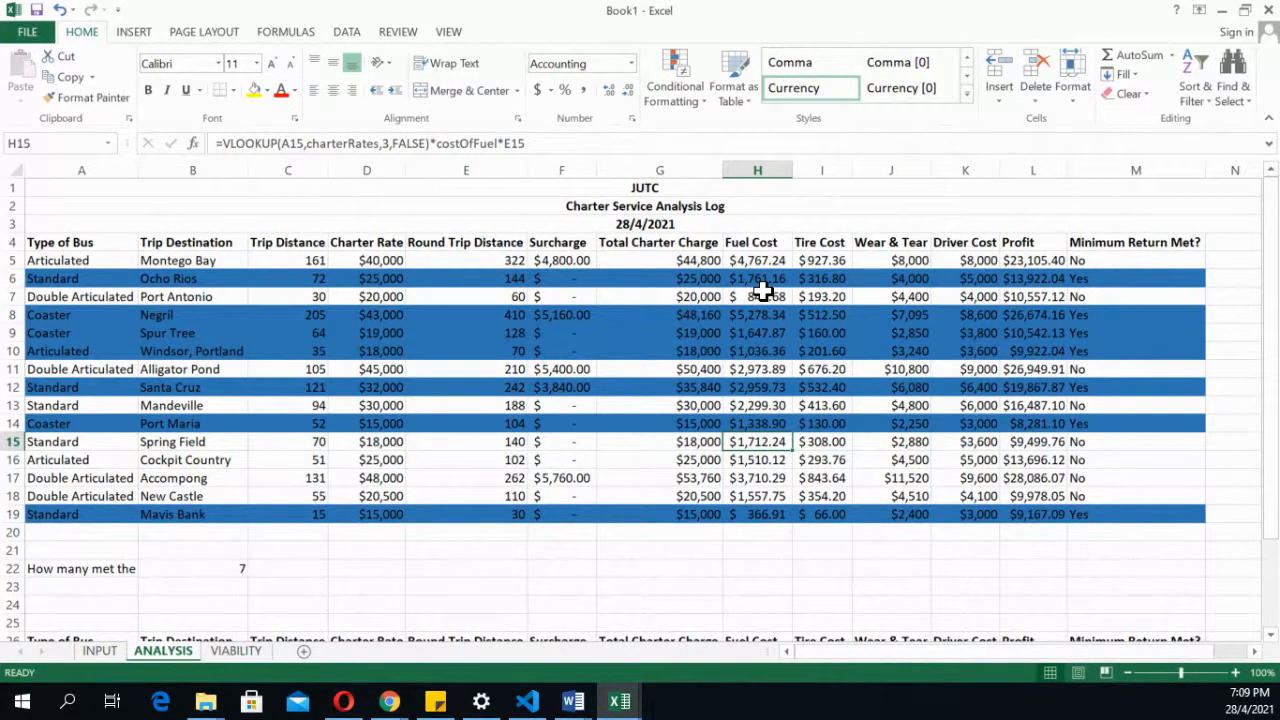
# Zoom in and review the Articulated criteria row 27, checking the fields from Type of Bus through Profit
pyautogui.keyDown('ctrl'); pyautogui.scroll(1, 763, 290); pyautogui.keyUp('ctrl')
pyautogui.scroll(-2, 763, 290)
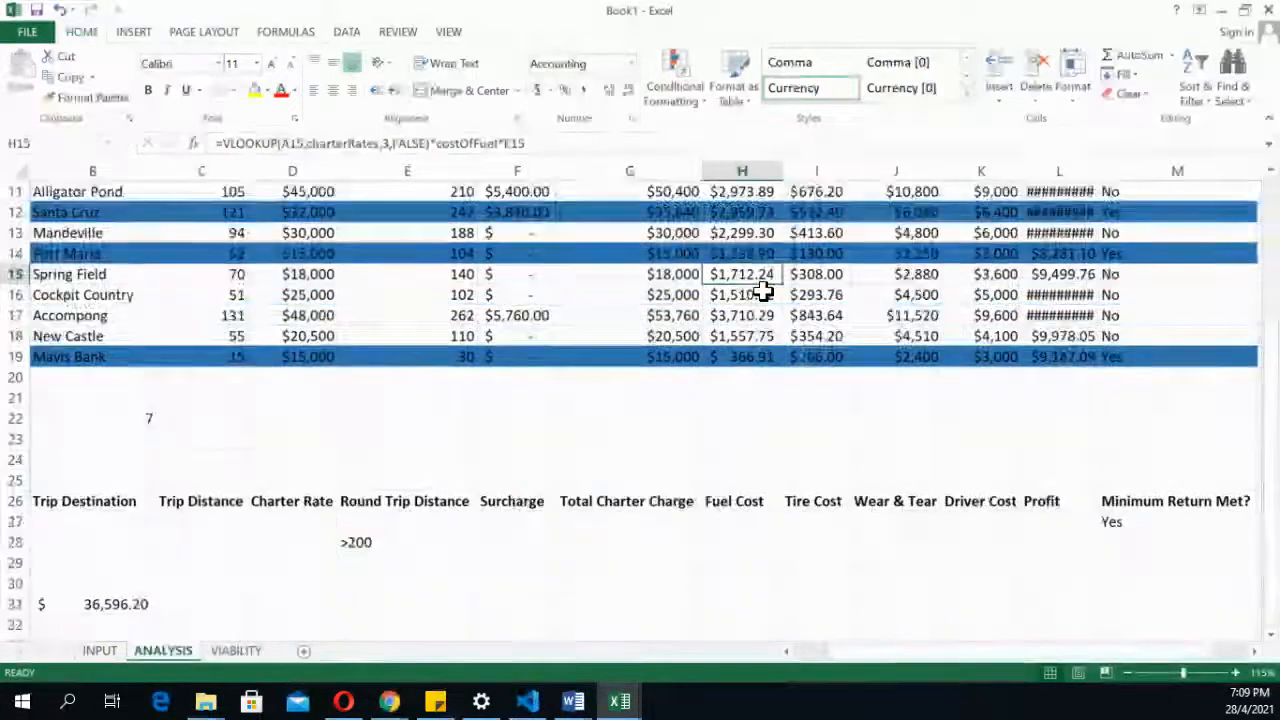
pyautogui.click(636, 516)
pyautogui.click(630, 502)
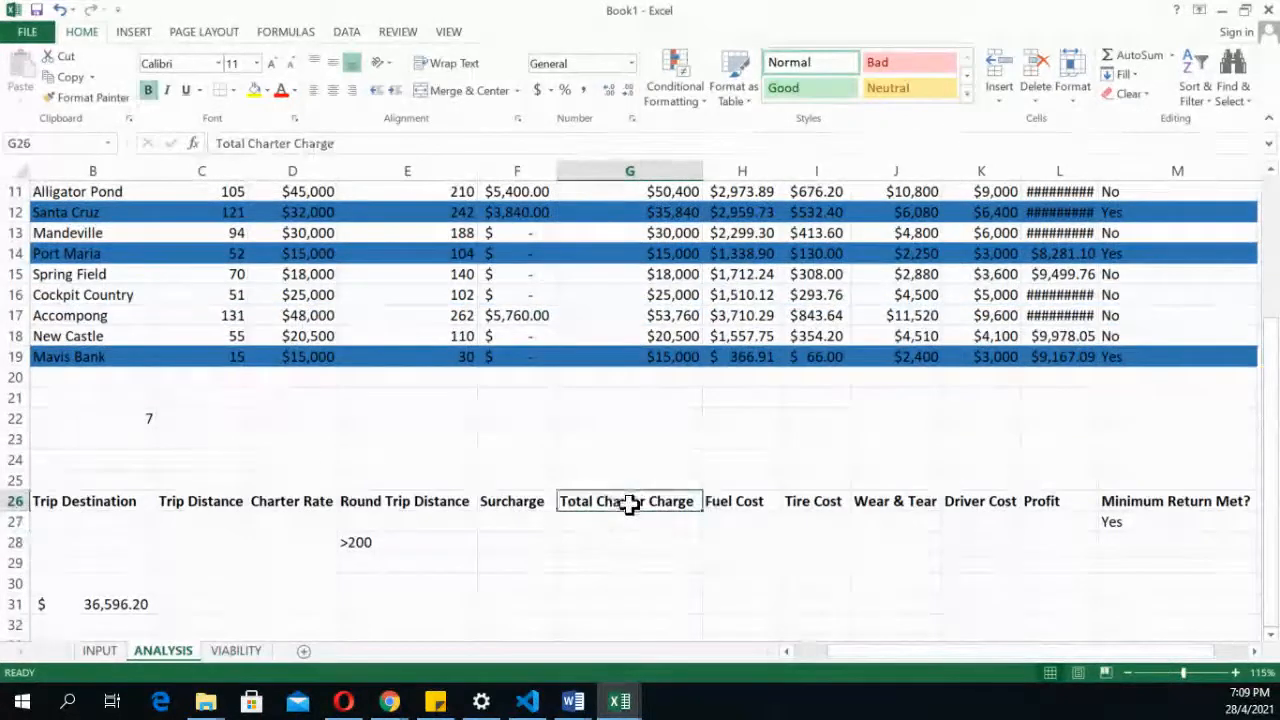
pyautogui.click(604, 519)
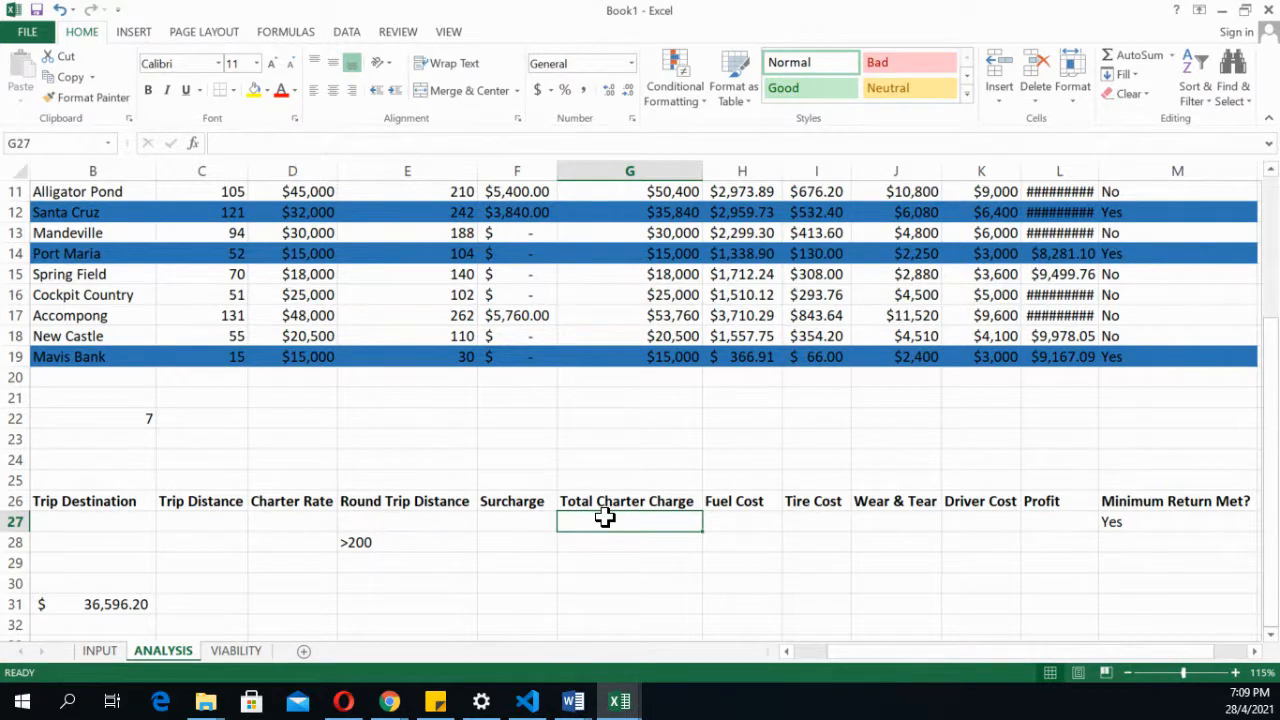
pyautogui.press('Left')
pyautogui.press('Left')
pyautogui.press('Left')
pyautogui.press('Left')
pyautogui.press('Left')
pyautogui.press('Left')
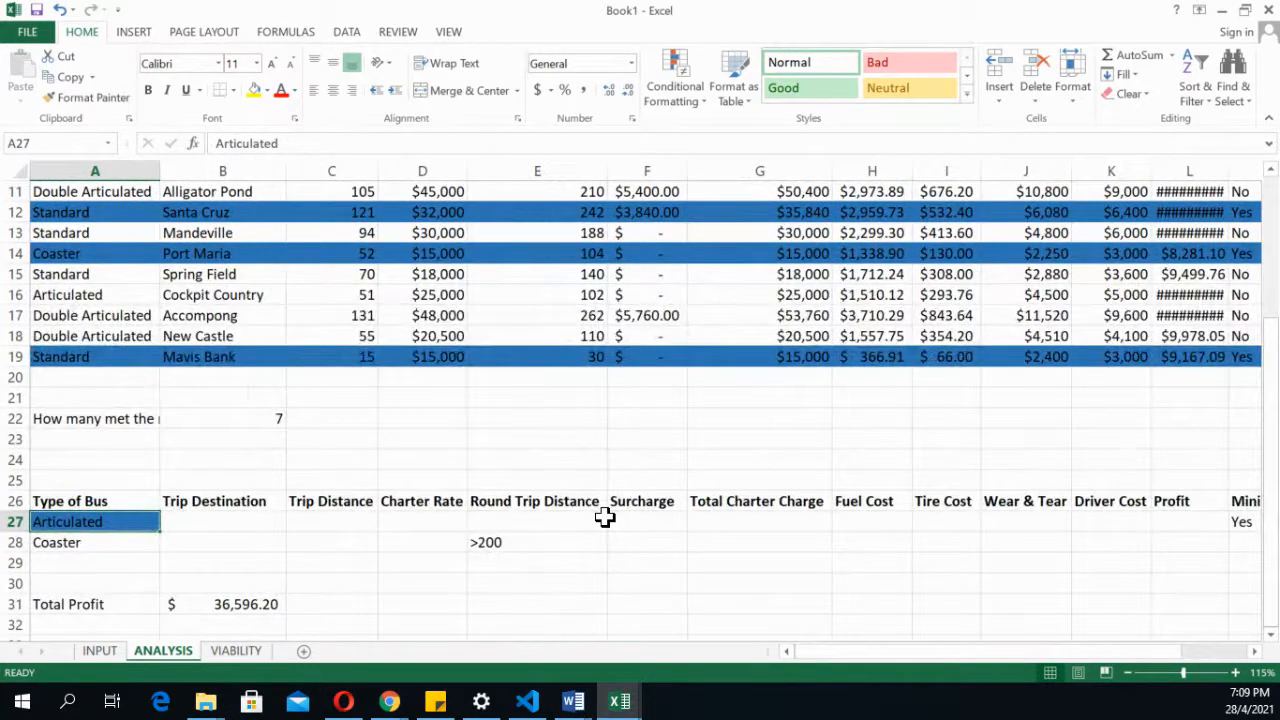
pyautogui.press('Right')
pyautogui.press('Right')
pyautogui.press('Right')
pyautogui.press('Right')
pyautogui.press('Right')
pyautogui.press('Right')
pyautogui.press('Right')
pyautogui.press('Right')
pyautogui.press('Right')
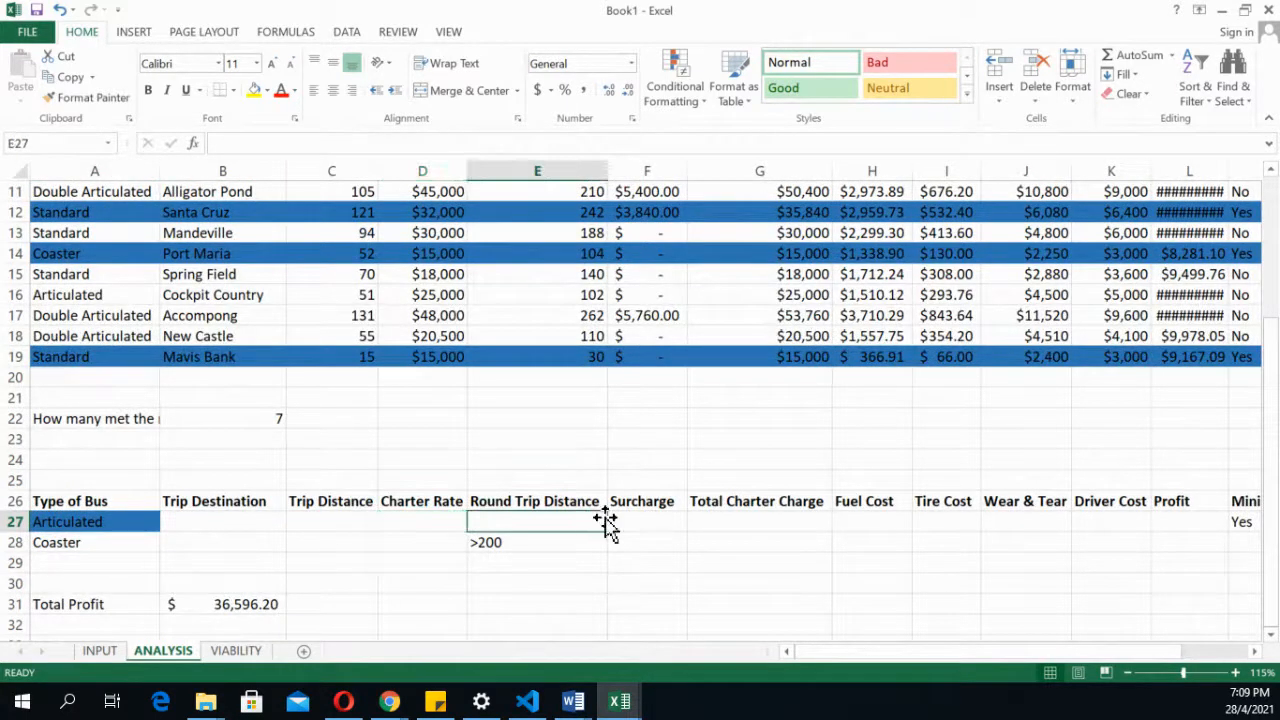
pyautogui.press('Right')
pyautogui.press('Right')
pyautogui.press('Right')
pyautogui.press('Right')
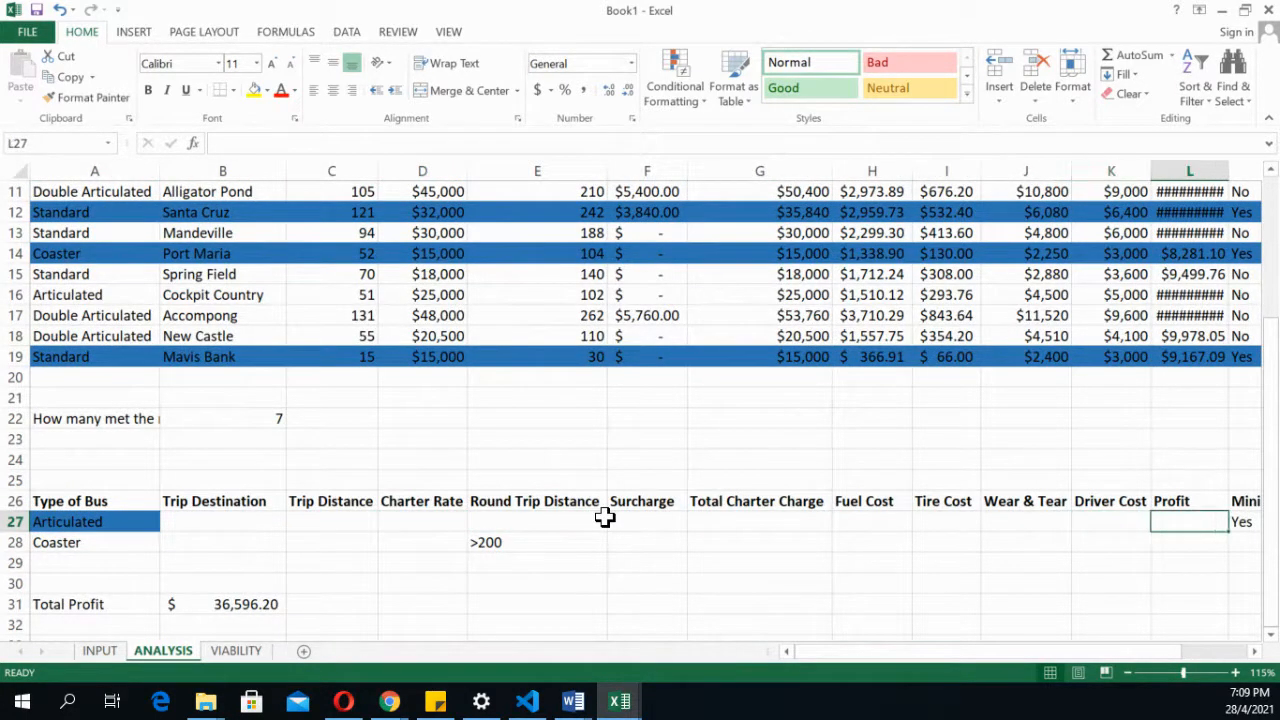
pyautogui.press('Left')
pyautogui.press('Left')
pyautogui.press('Left')
pyautogui.press('Left')
pyautogui.press('Left')
pyautogui.press('Left')
pyautogui.press('Left')
pyautogui.press('Left')
pyautogui.press('Left')
pyautogui.press('Left')
pyautogui.press('Left')
pyautogui.press('Left')
pyautogui.press('Left')
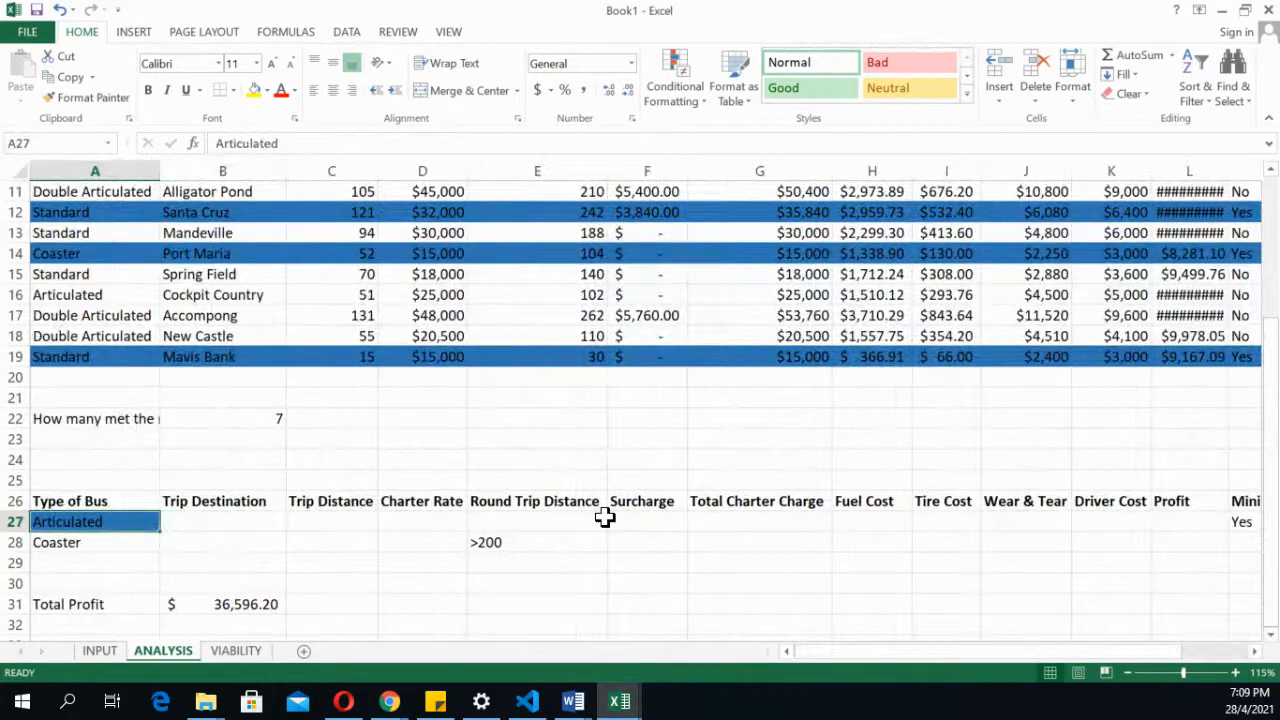
# Compare the Articulated and Coaster criteria rows in A27 and A28 with the empty row beneath them
pyautogui.press('Down')
pyautogui.press('Up')
pyautogui.press('Down')
pyautogui.press('Up')
pyautogui.press('Down')
pyautogui.press('Up')
pyautogui.press('Down')
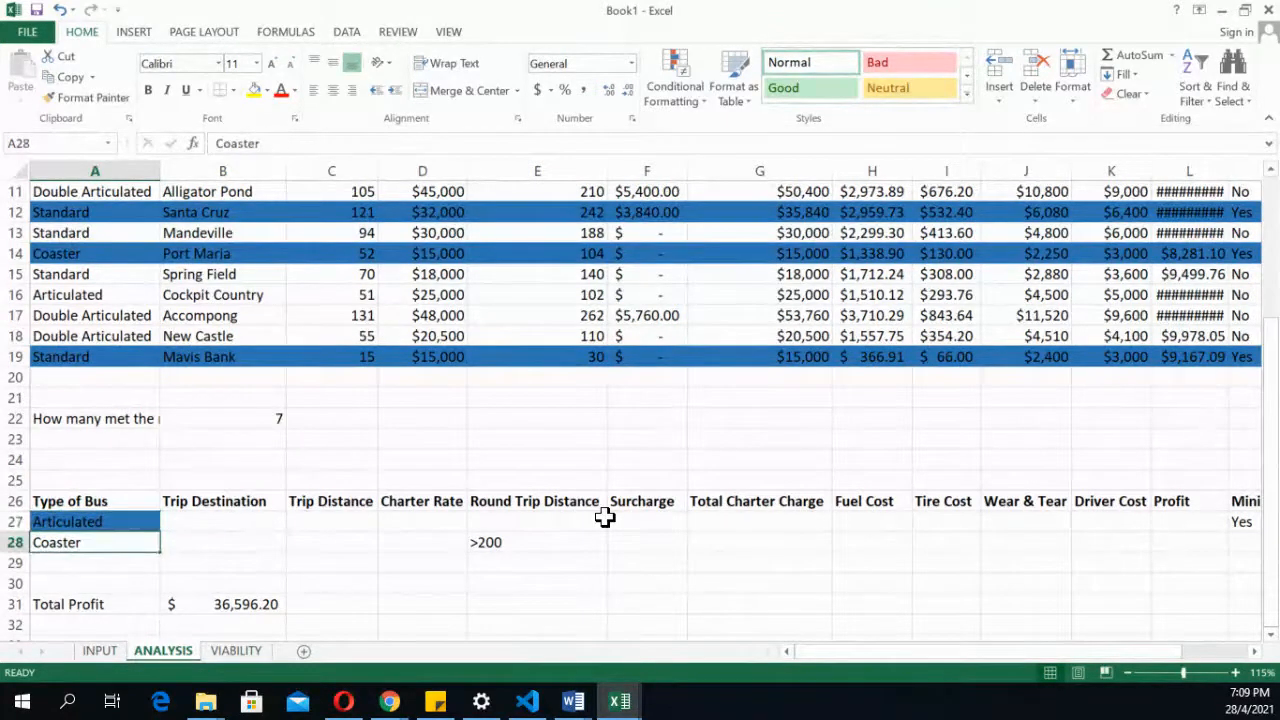
pyautogui.press('Up')
pyautogui.press('Down')
pyautogui.press('Down')
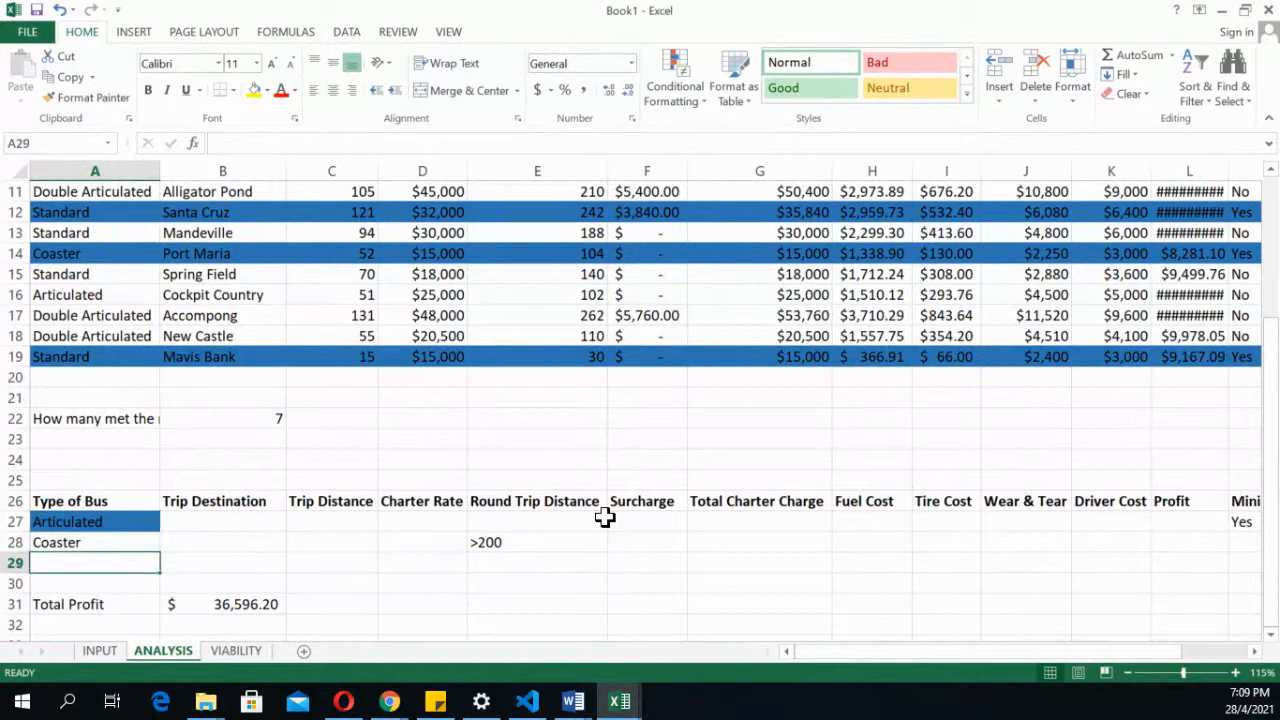
pyautogui.press('Up')
pyautogui.press('Up')
pyautogui.press('Down')
pyautogui.press('Down')
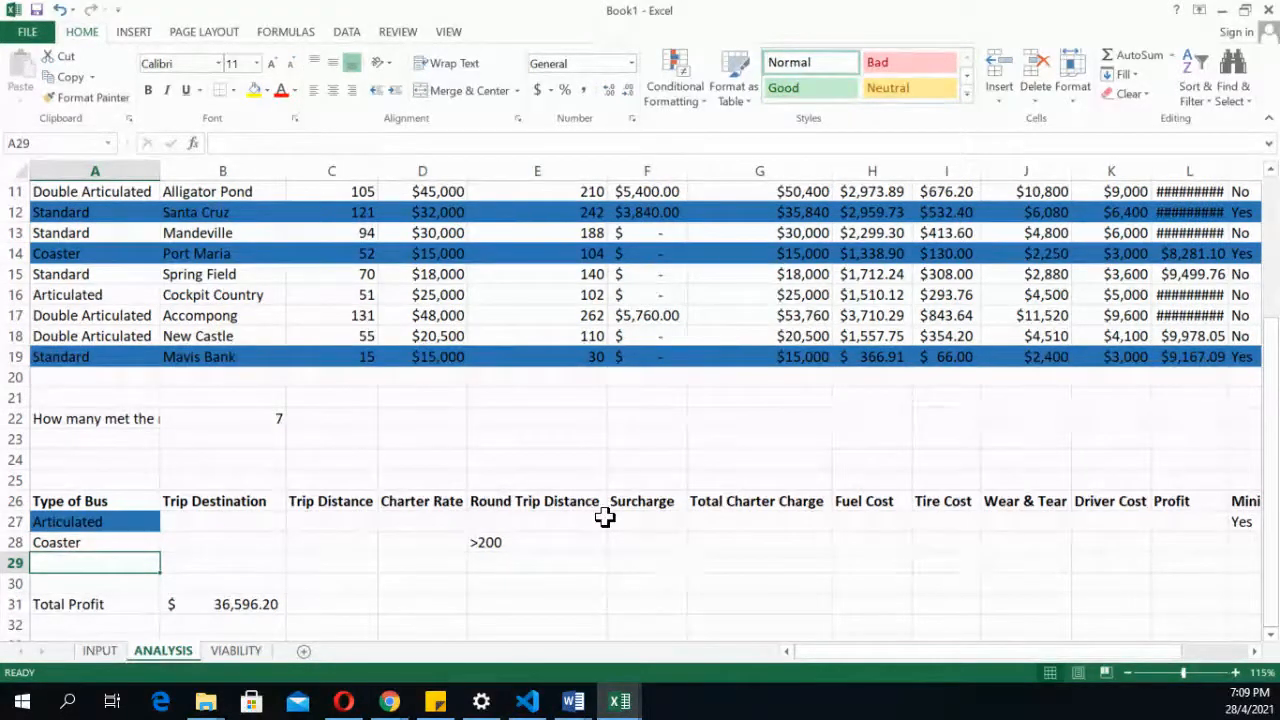
# Widen the Profit column L in the trip table so its amounts fit
pyautogui.press('Up')
pyautogui.press('Up')
pyautogui.press('Up')
pyautogui.press('Up')
pyautogui.press('Up')
pyautogui.press('Up')
pyautogui.press('Up')
pyautogui.press('Up')
pyautogui.press('Up')
pyautogui.press('Up')
pyautogui.press('Up')
pyautogui.press('Up')
pyautogui.press('Up')
pyautogui.press('Up')
pyautogui.press('Up')
pyautogui.press('Up')
pyautogui.press('Up')
pyautogui.press('Up')
pyautogui.press('Up')
pyautogui.press('Up')
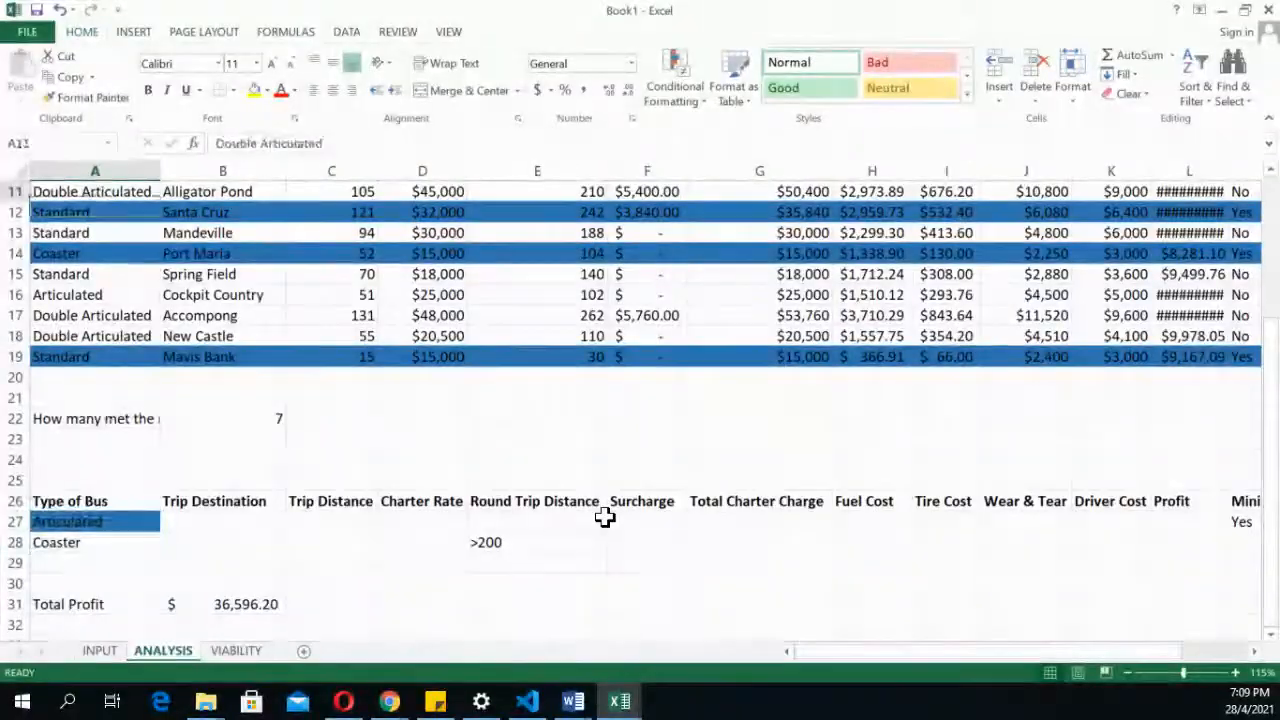
pyautogui.press('Up')
pyautogui.press('Up')
pyautogui.press('Up')
pyautogui.press('Up')
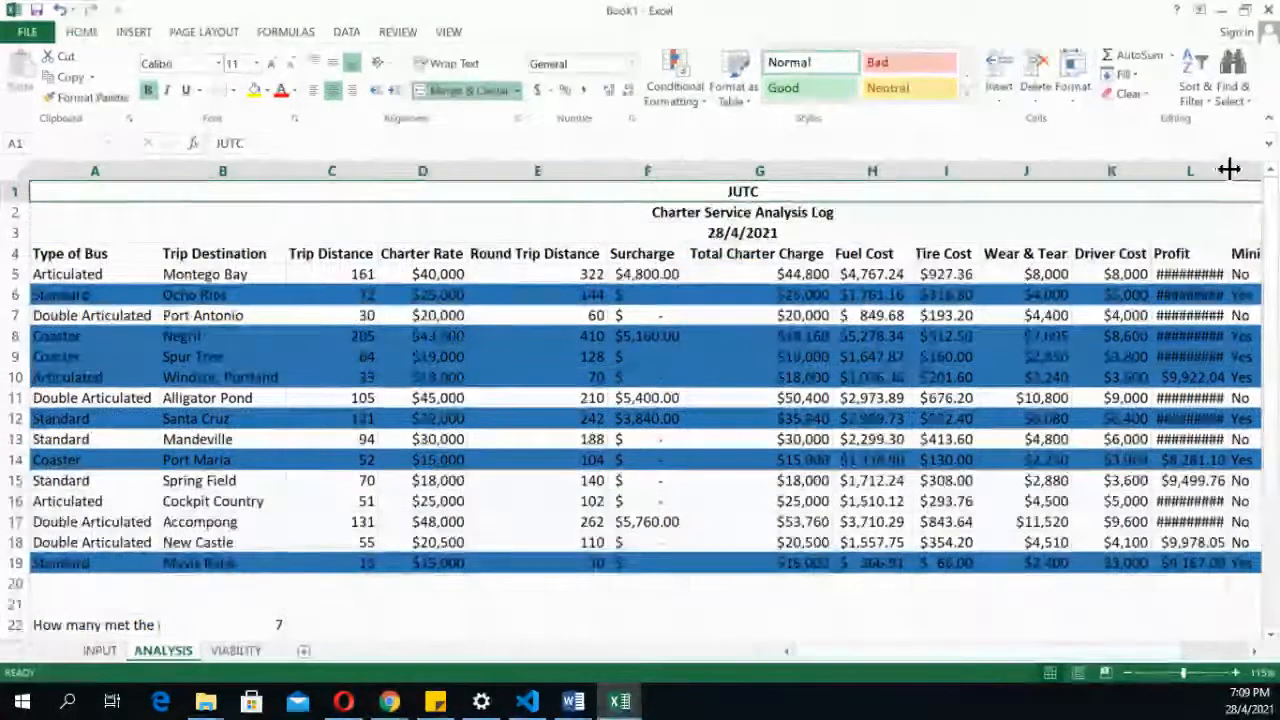
pyautogui.moveTo(1227, 168); pyautogui.dragTo(1226, 168)
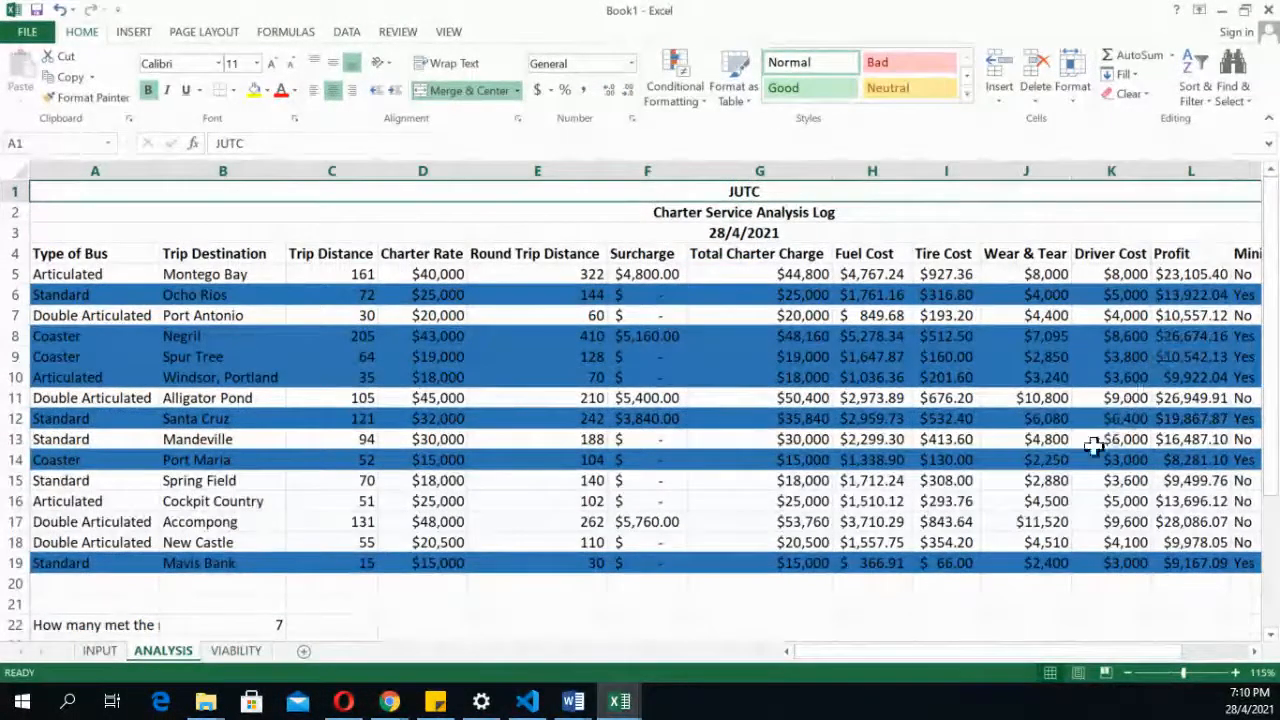
# Review the trip table, the Profit formula in L5 and the Total Profit DSUM formula in B31
pyautogui.scroll(-2, 1088, 455)
pyautogui.scroll(1, 1088, 455)
pyautogui.scroll(-1, 1088, 455)
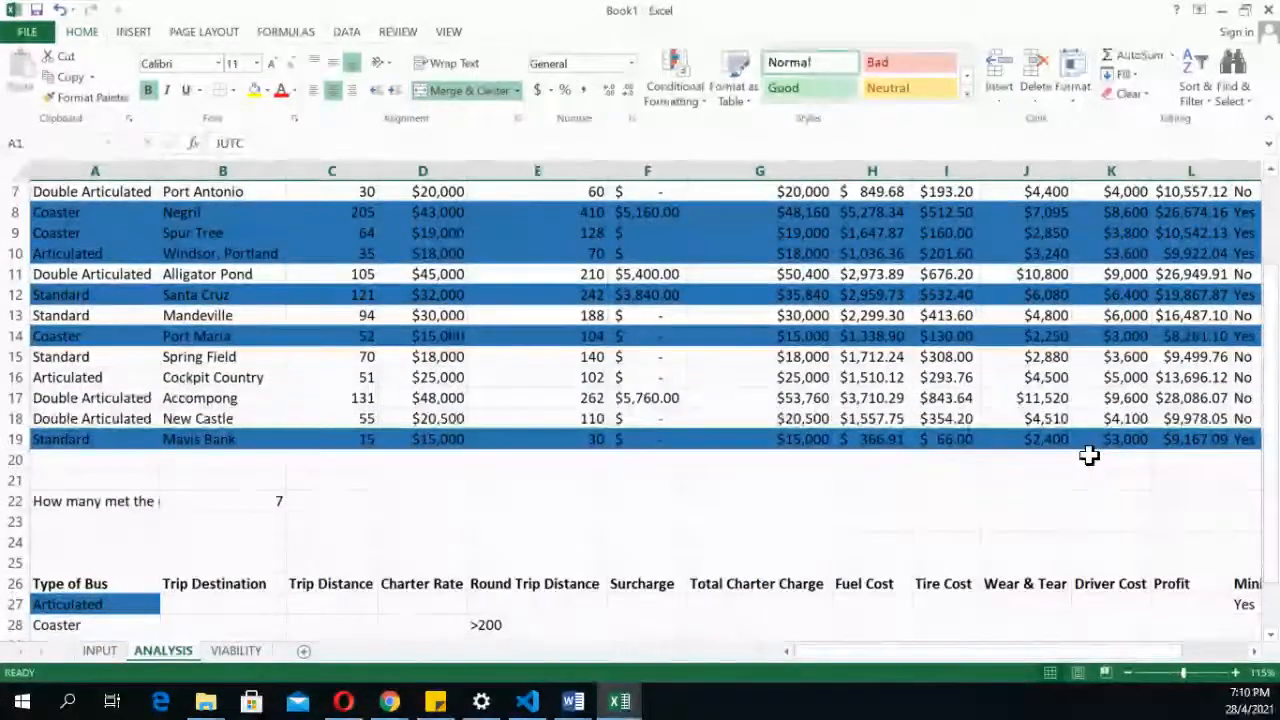
pyautogui.scroll(1, 1088, 455)
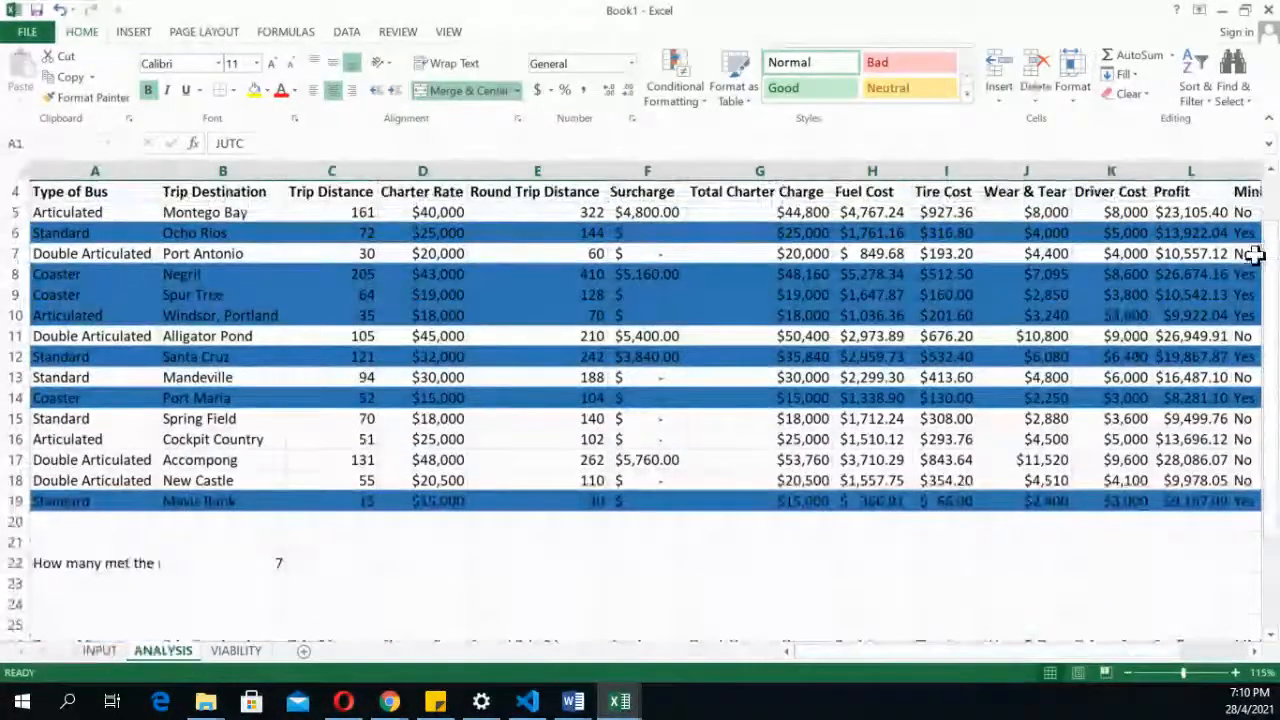
pyautogui.click(1167, 212)
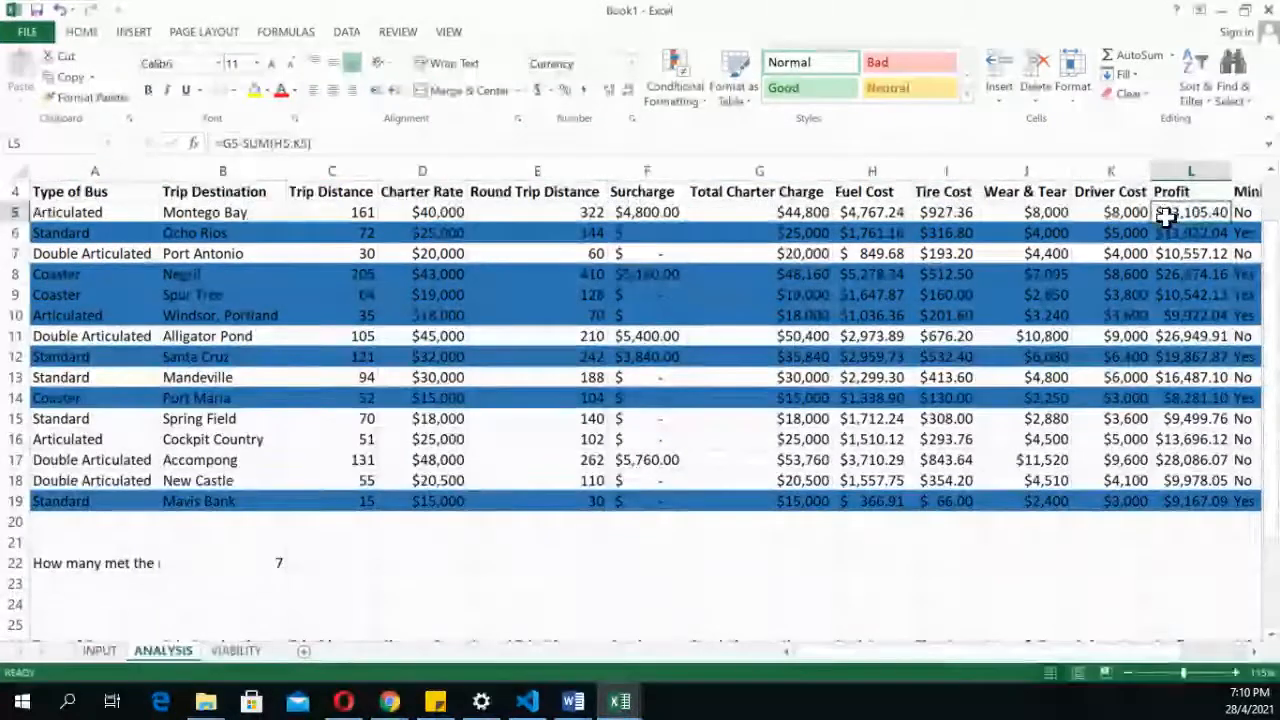
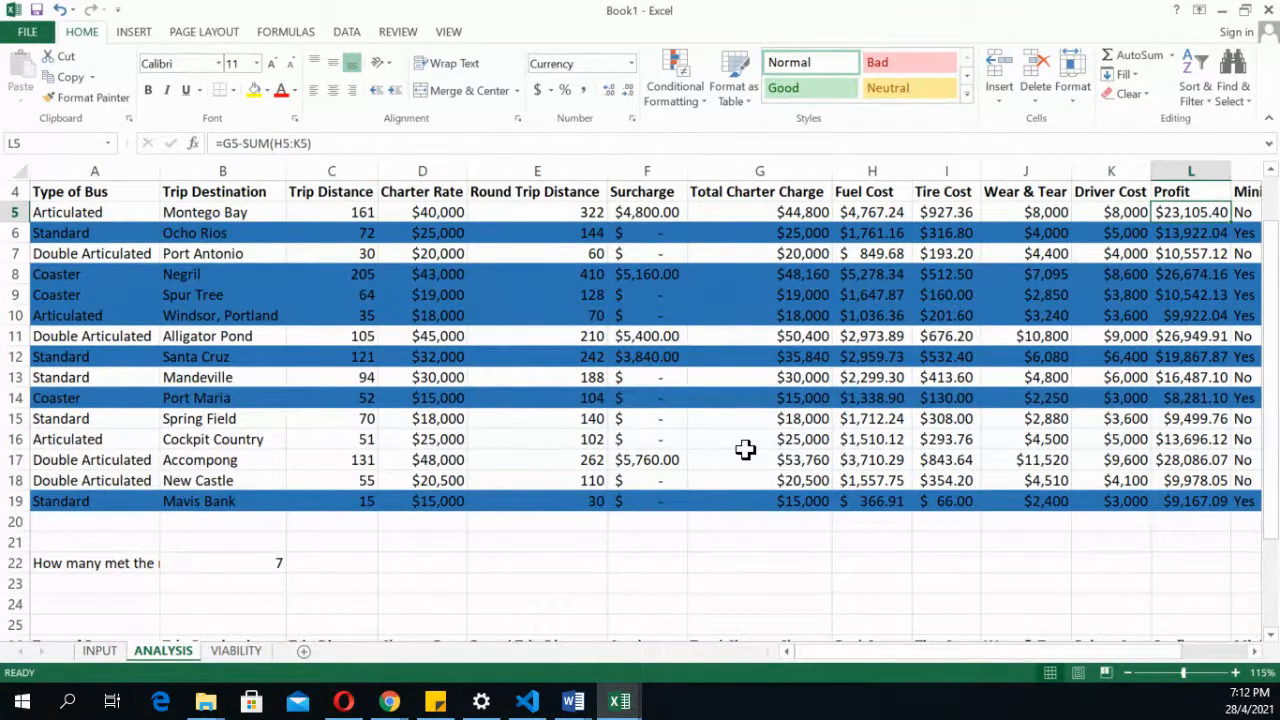
pyautogui.scroll(-6, 461, 576)
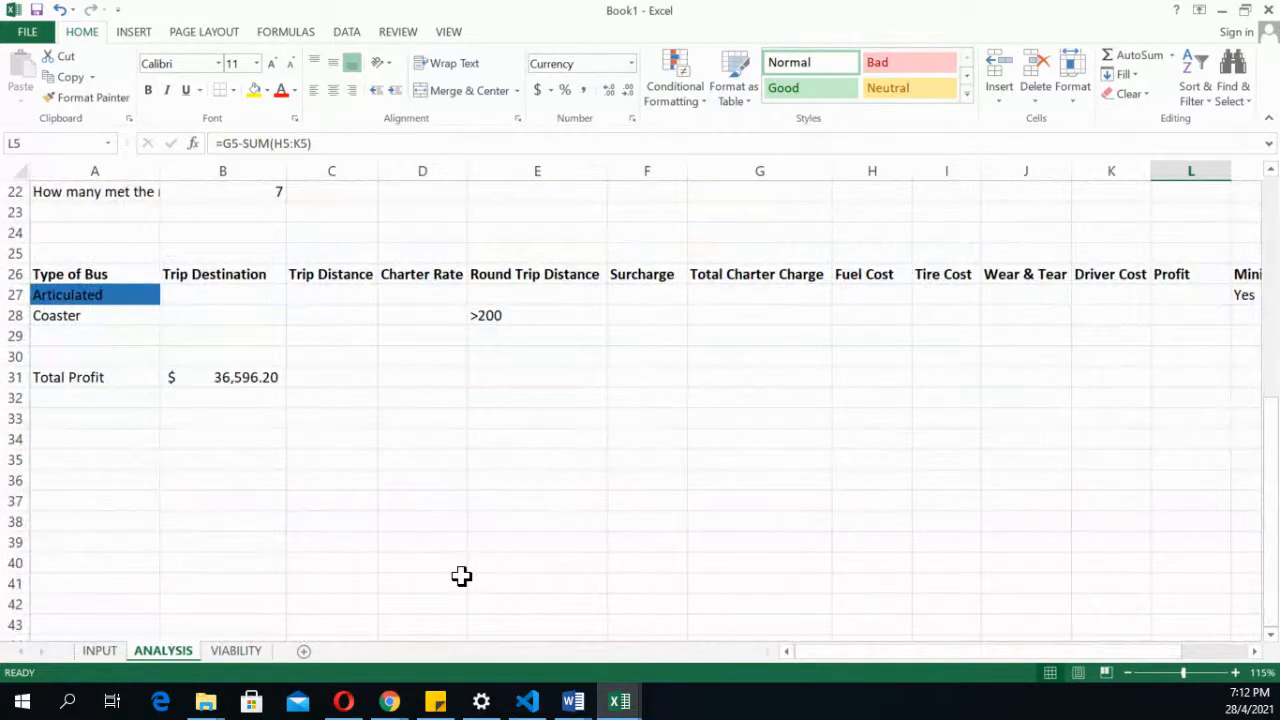
pyautogui.scroll(1, 461, 576)
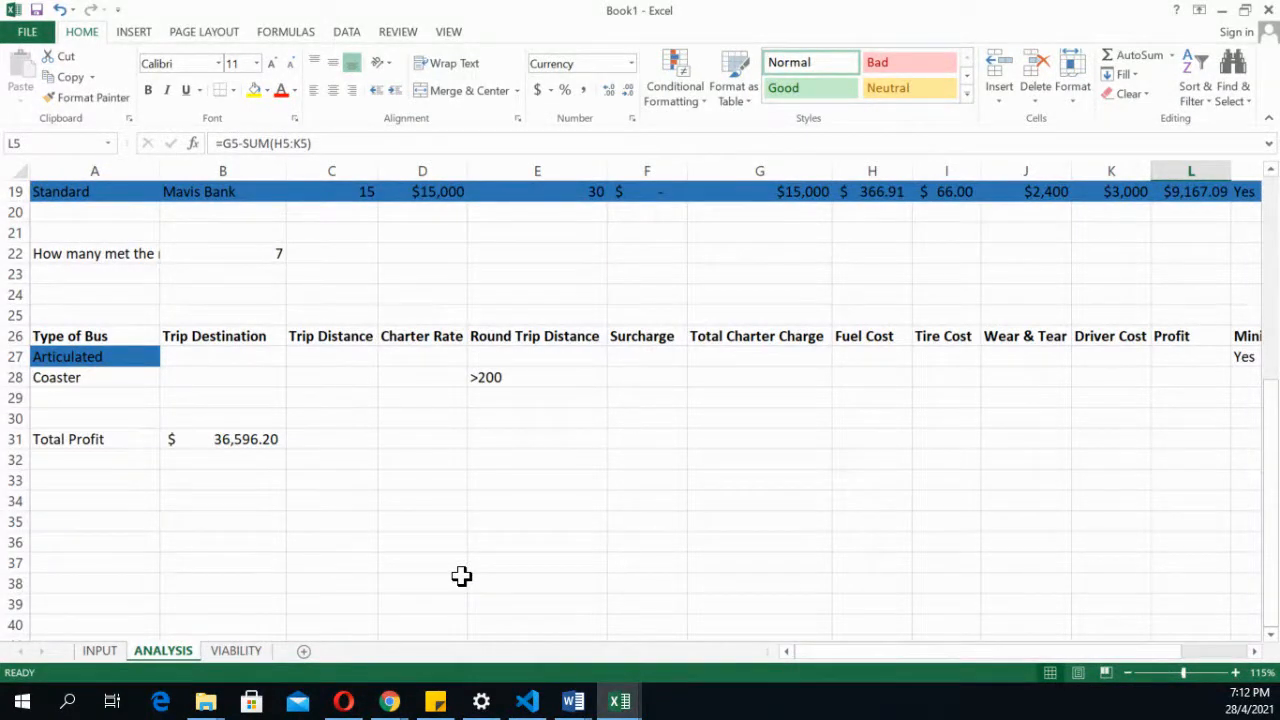
pyautogui.scroll(1, 461, 576)
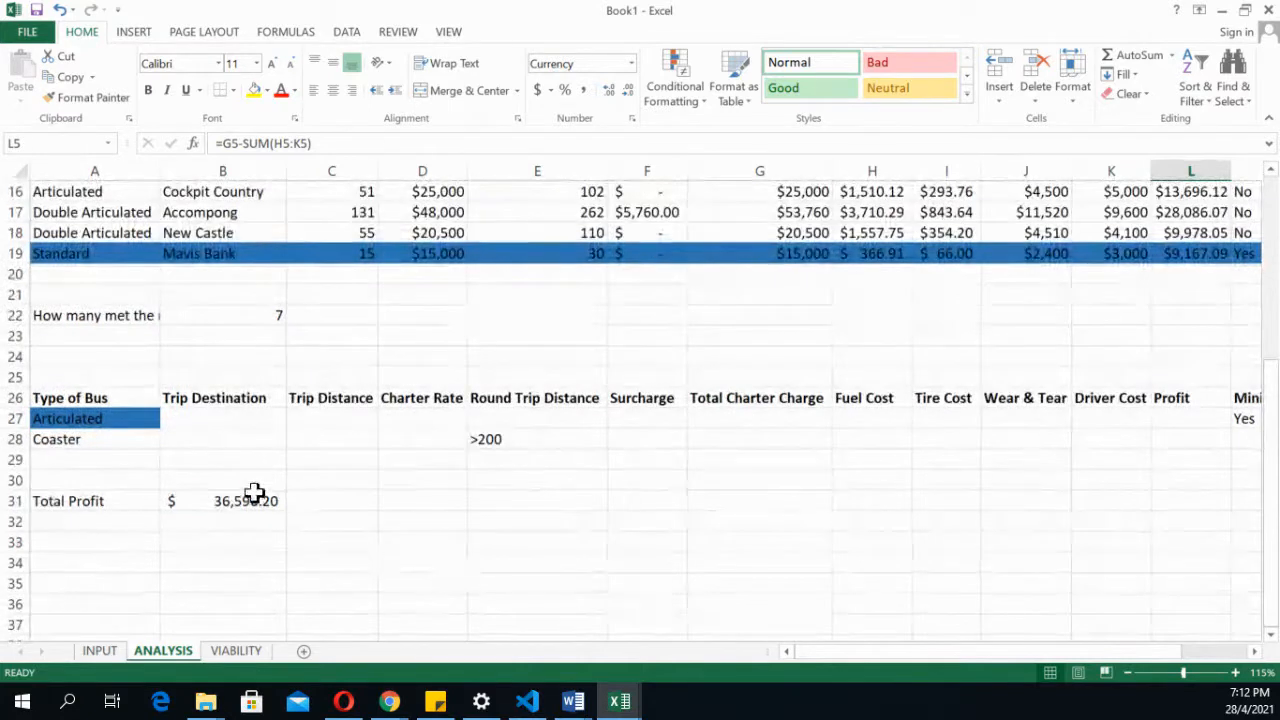
pyautogui.click(255, 498)
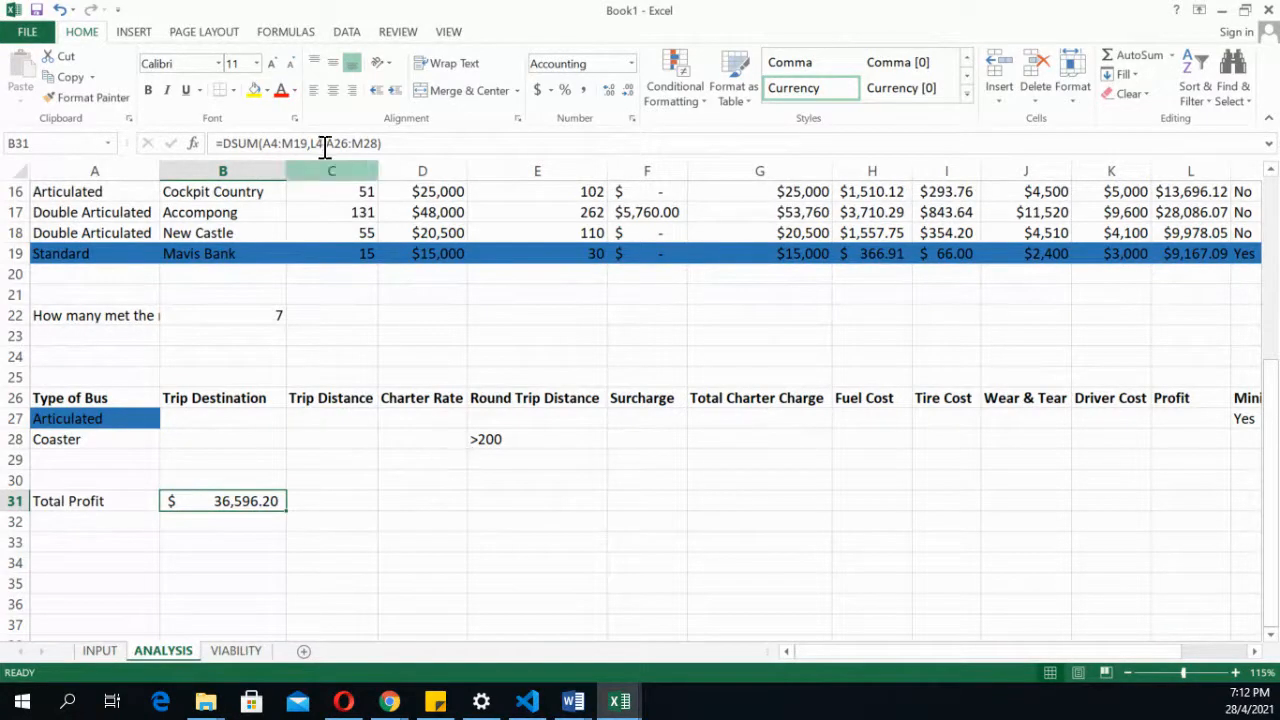
pyautogui.click(37, 11)
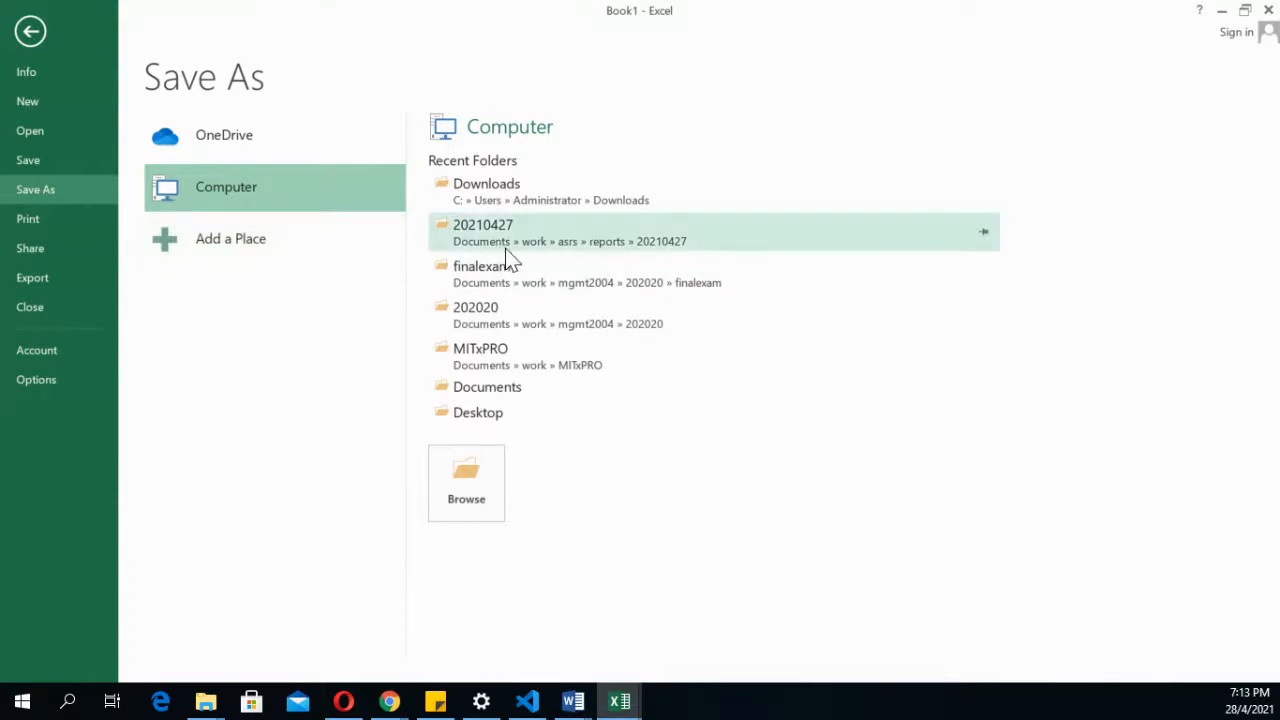
pyautogui.click(530, 322)
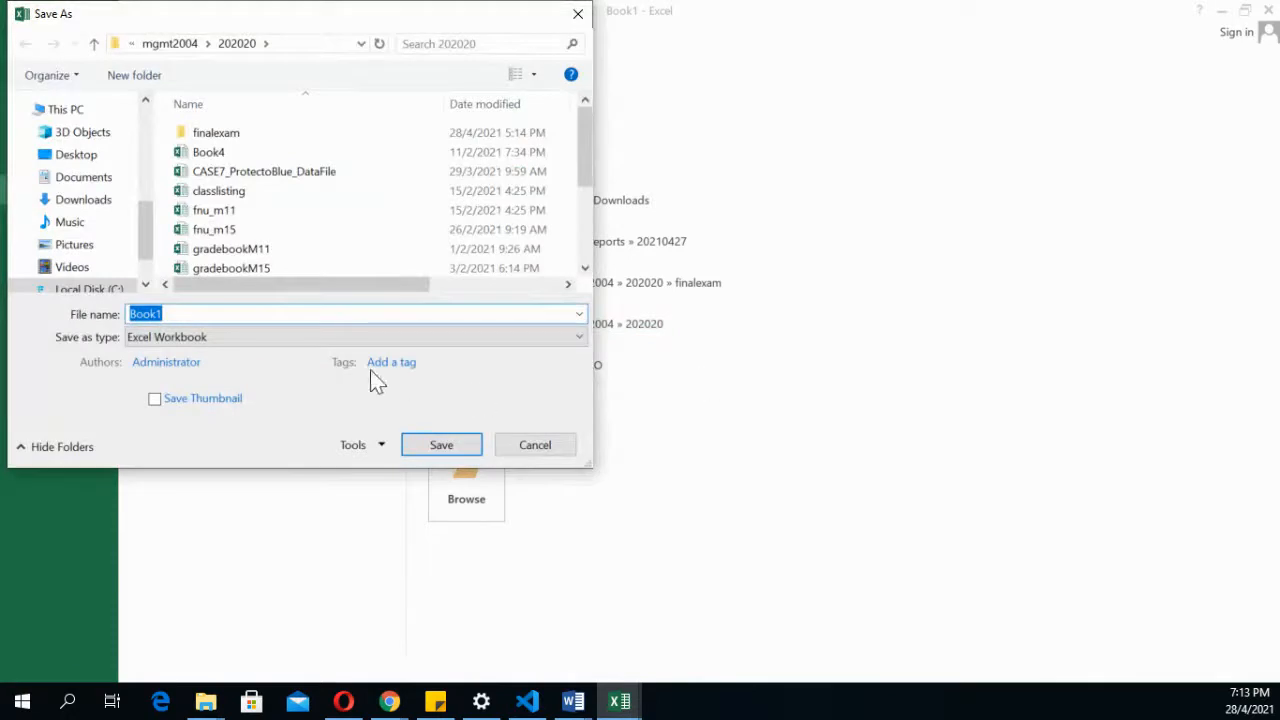
pyautogui.write('R')
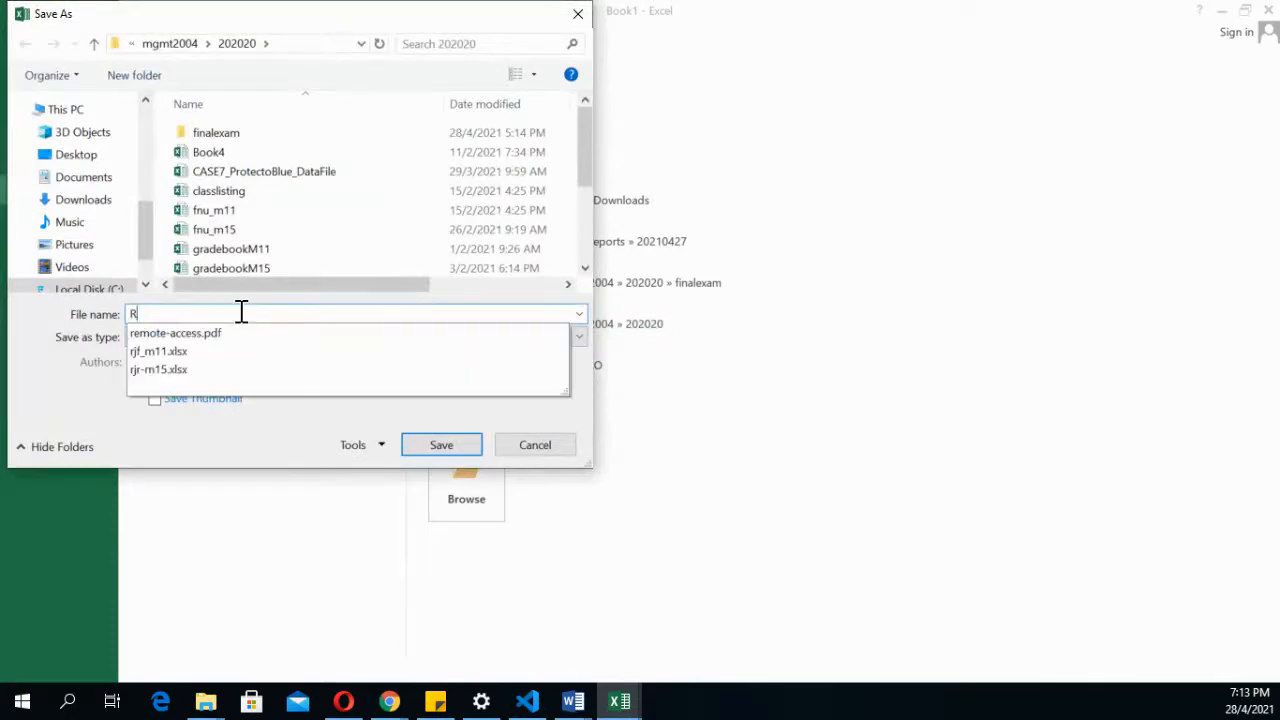
pyautogui.write('eview')
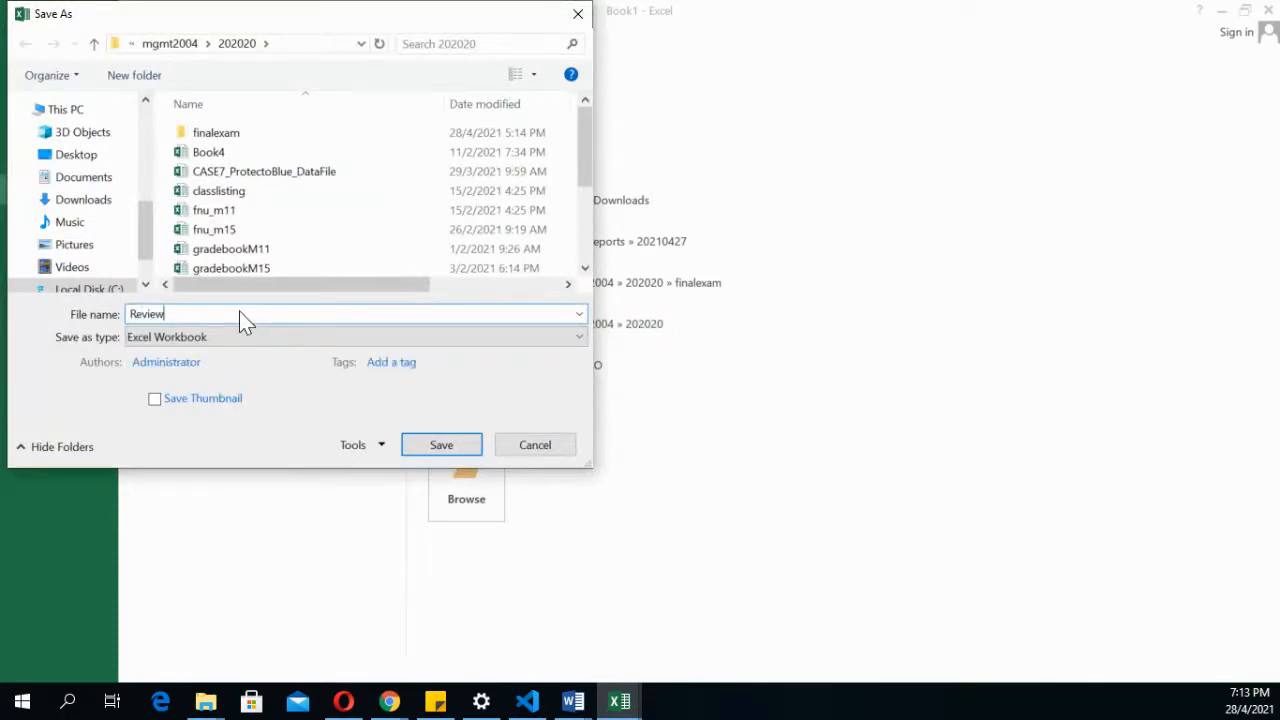
pyautogui.write('_Session')
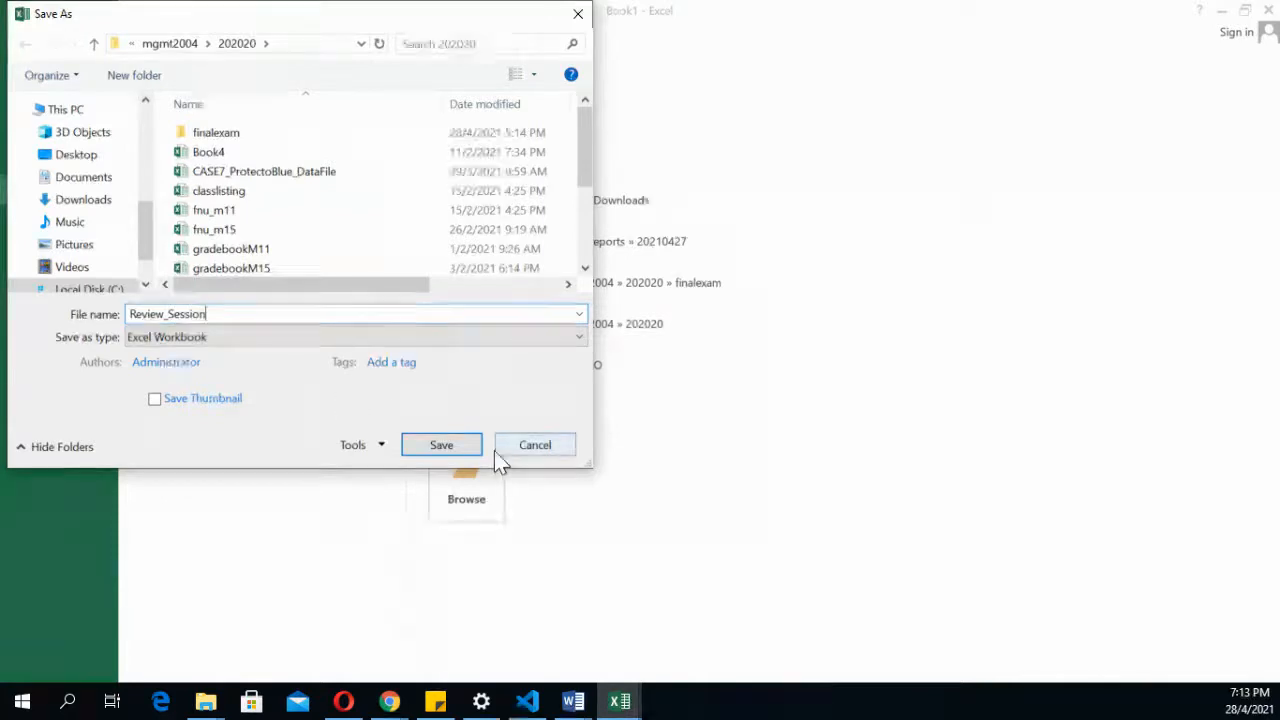
pyautogui.click(455, 448)
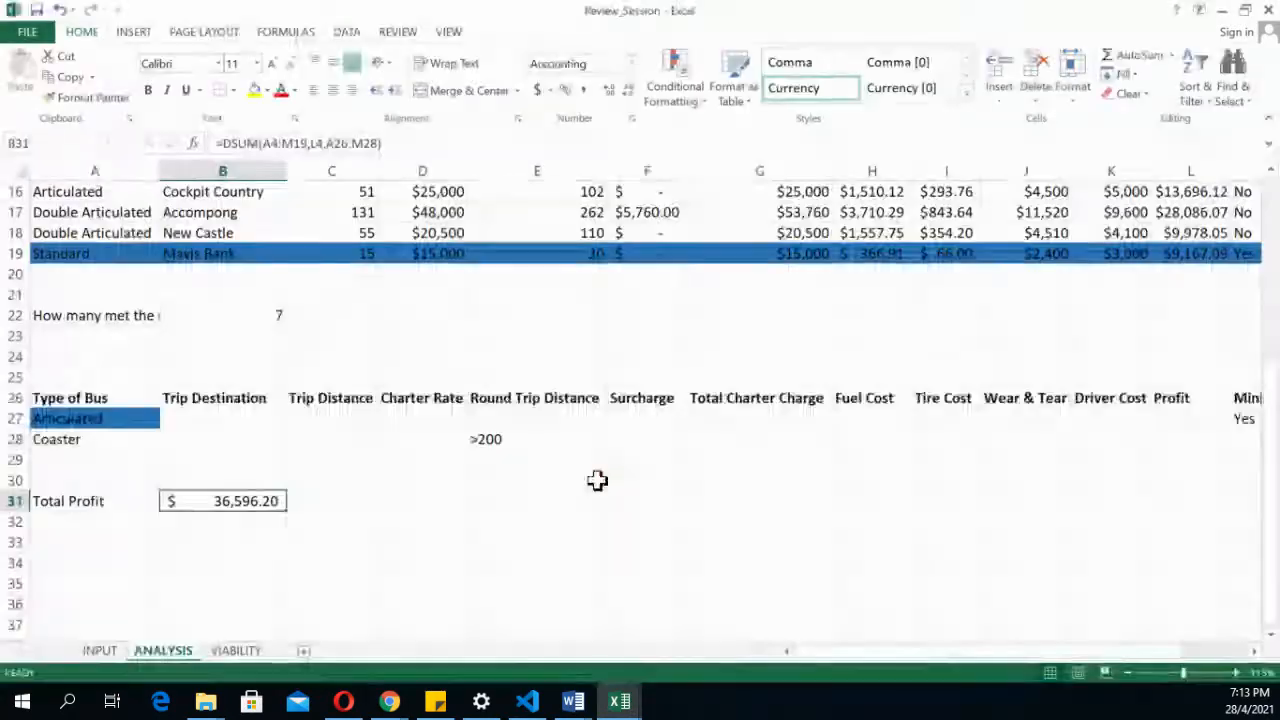
pyautogui.click(600, 477)
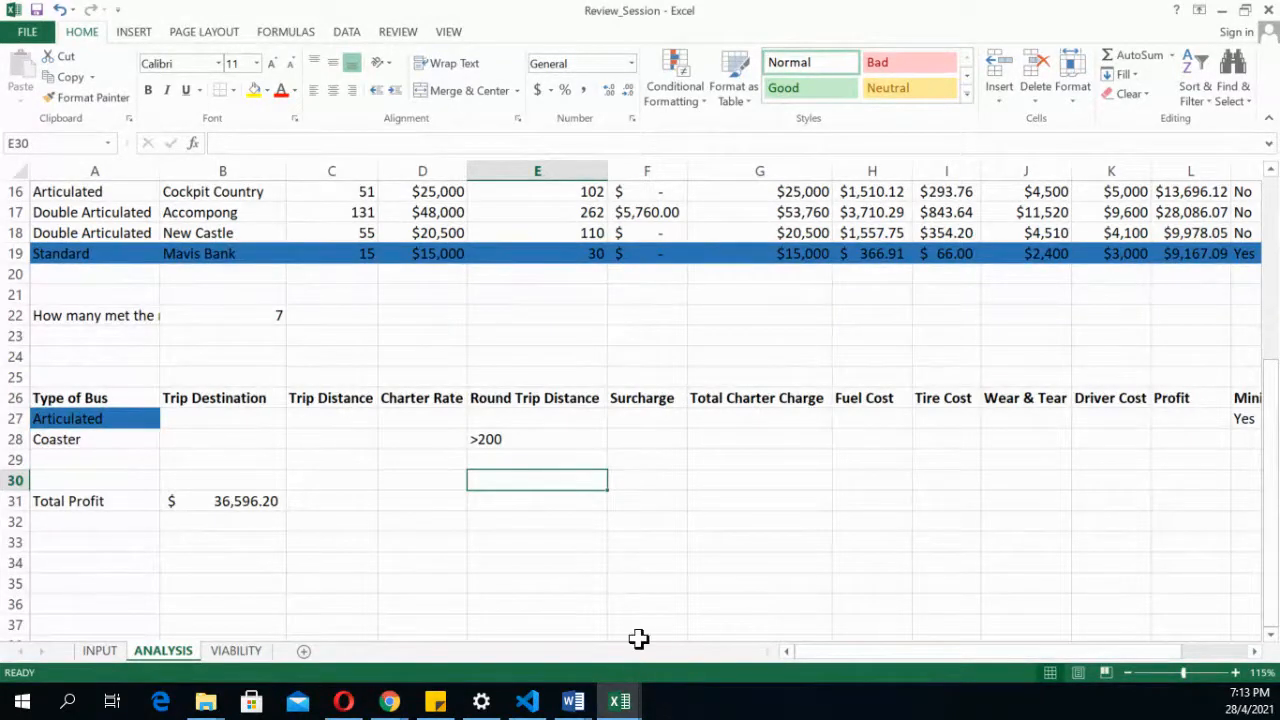
pyautogui.click(680, 581)
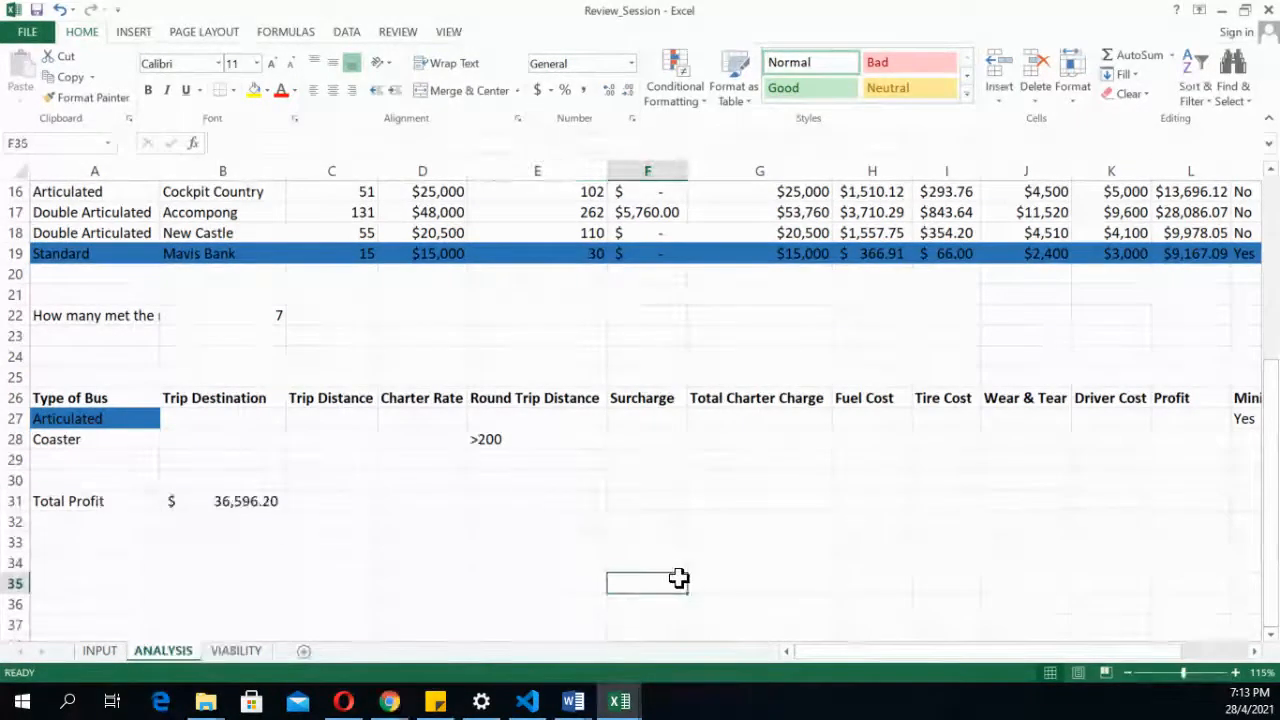
pyautogui.click(563, 500)
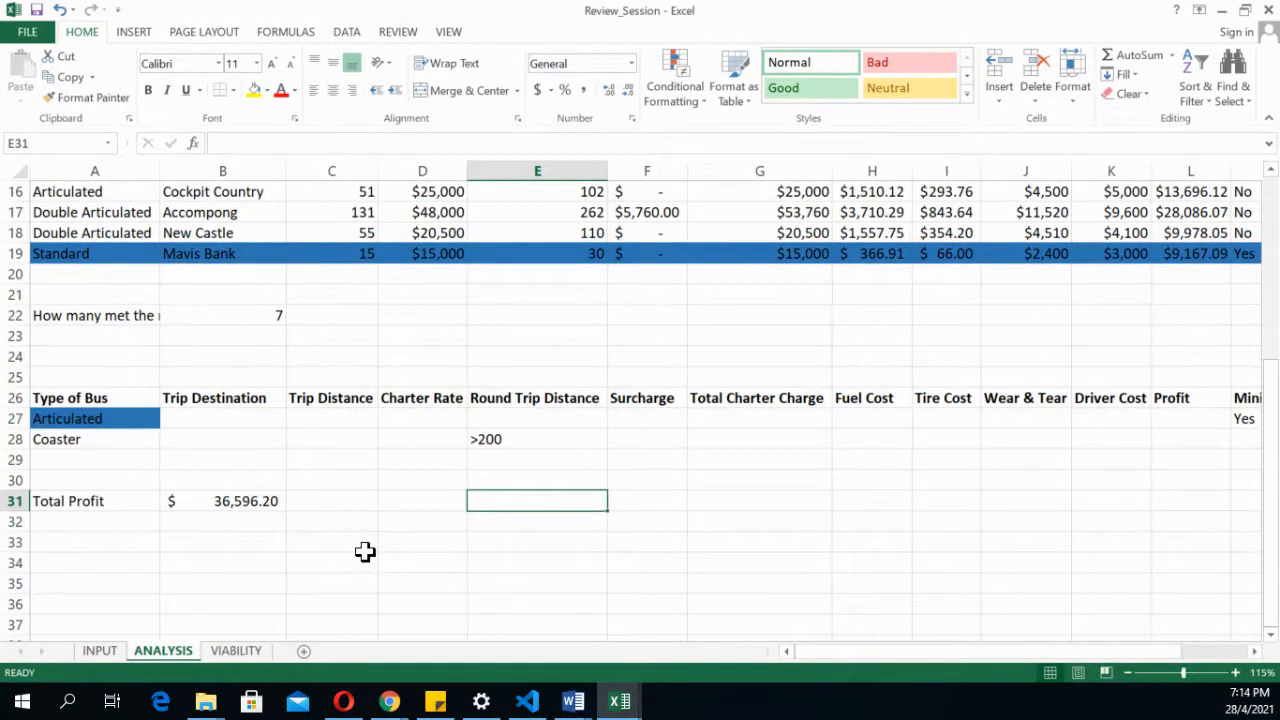
pyautogui.click(290, 508)
pyautogui.click(257, 506)
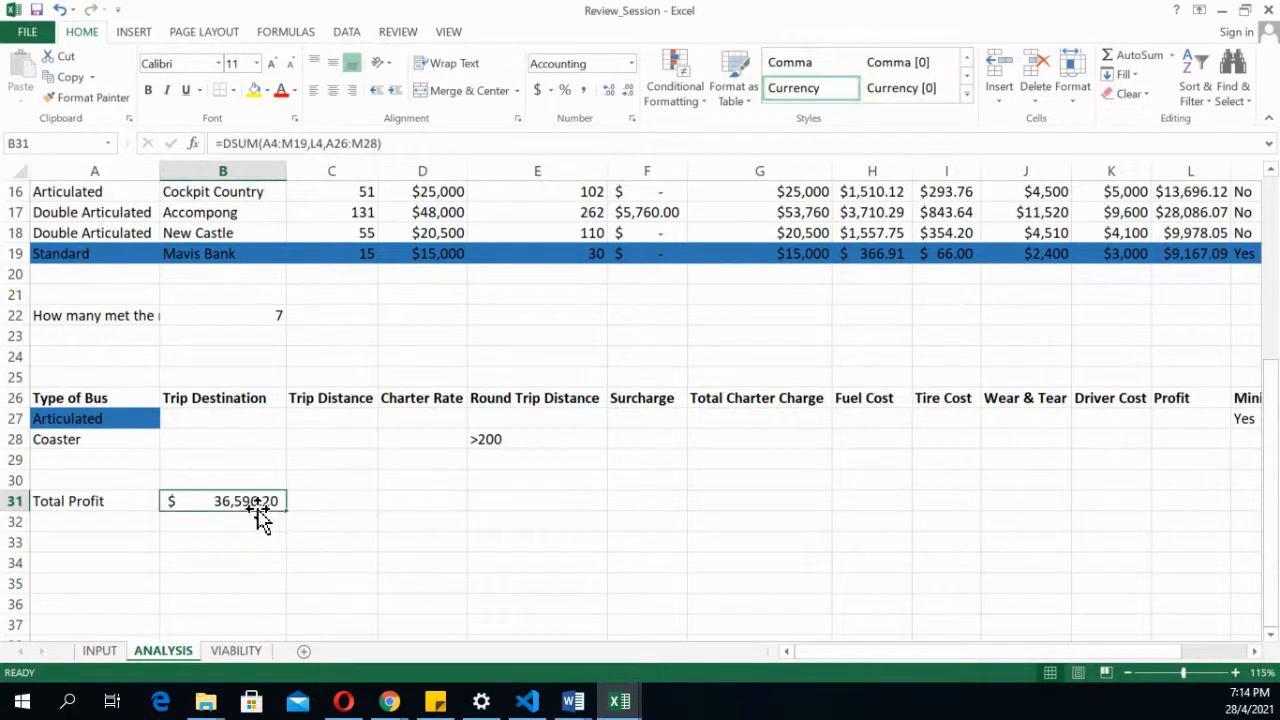
pyautogui.click(334, 506)
pyautogui.click(257, 500)
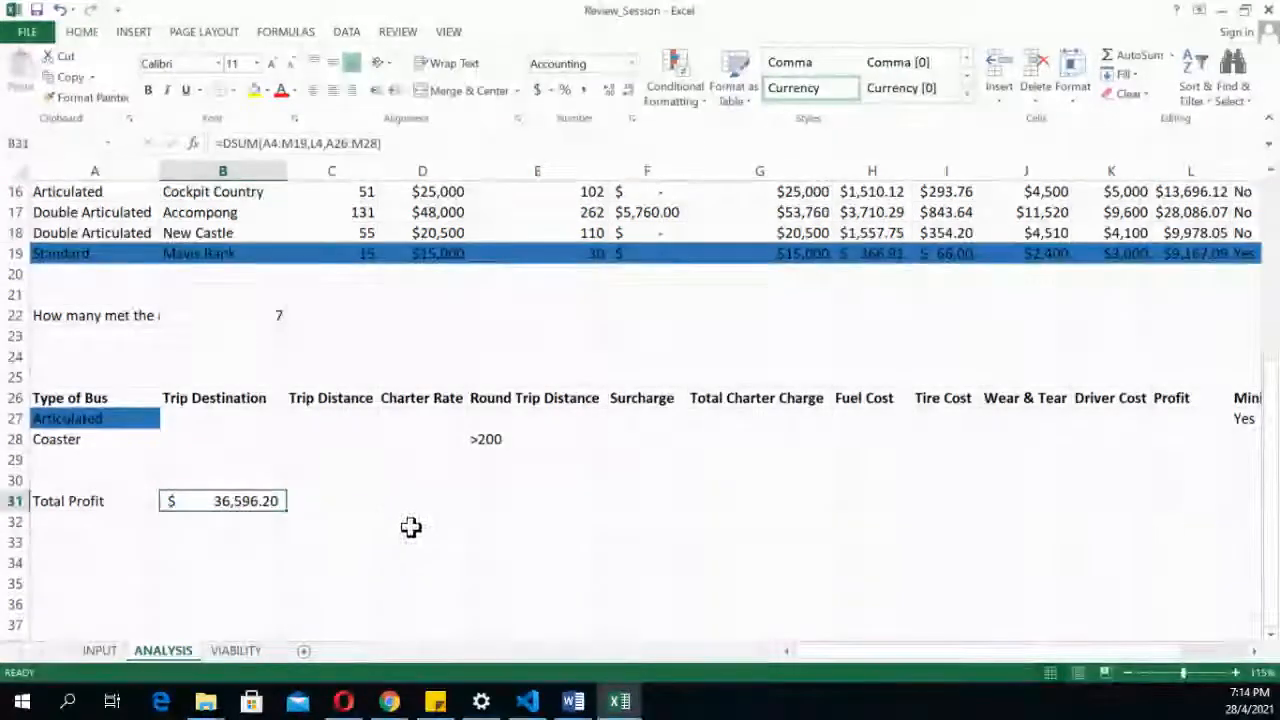
pyautogui.click(330, 505)
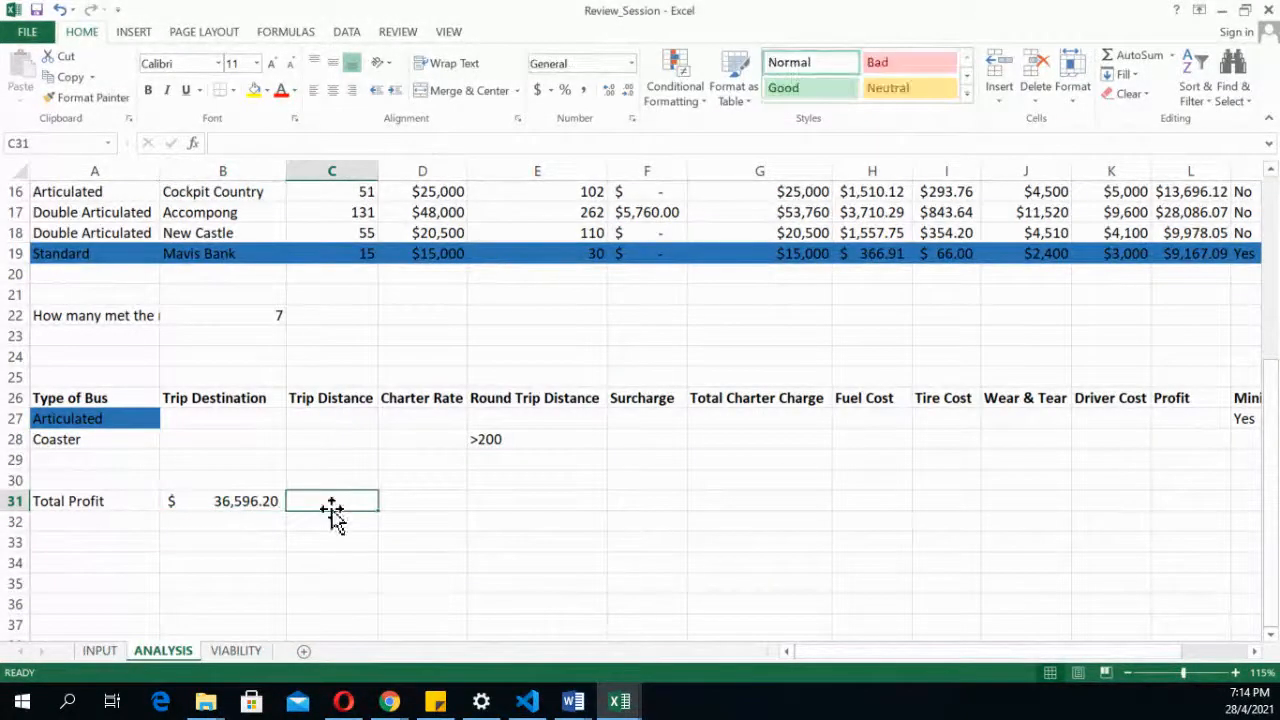
pyautogui.click(213, 503)
pyautogui.click(128, 504)
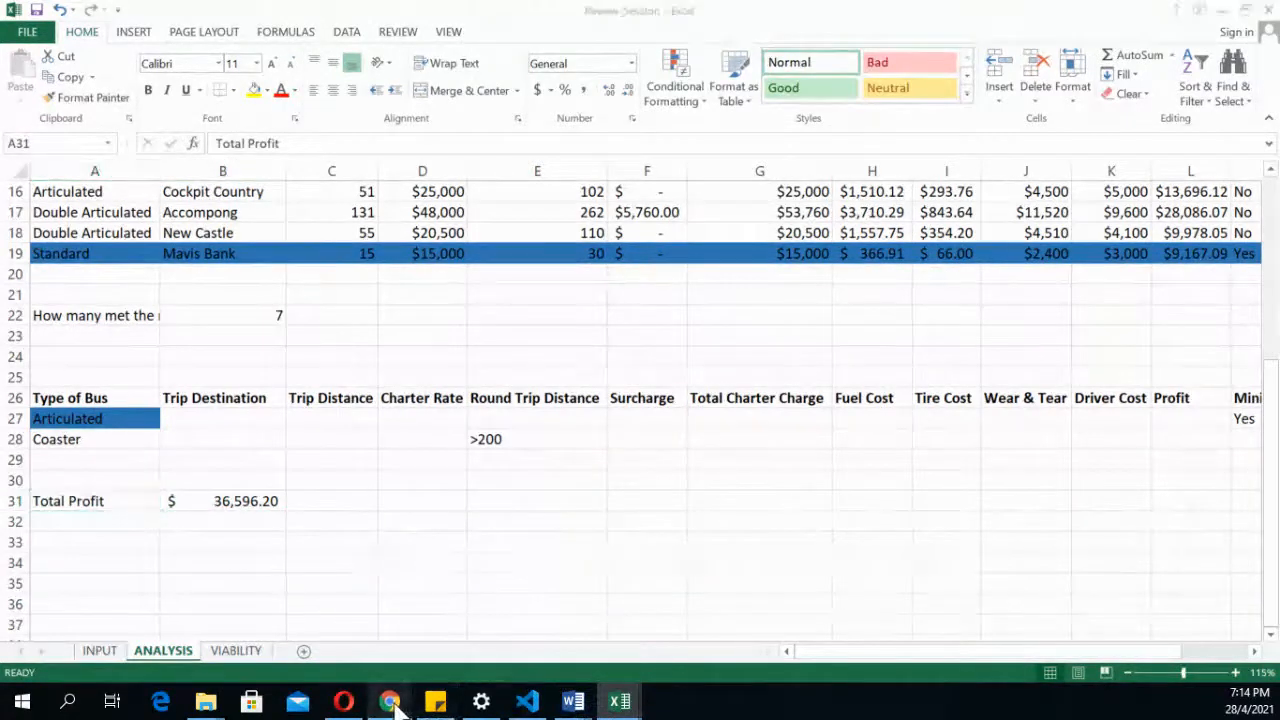
# Switch to the Word exam paper MS21C_Final_SEM2_2007-08 (1) and read the Section B: Route Module design and information specifications
pyautogui.moveTo(392, 704)
pyautogui.moveTo(543, 634)
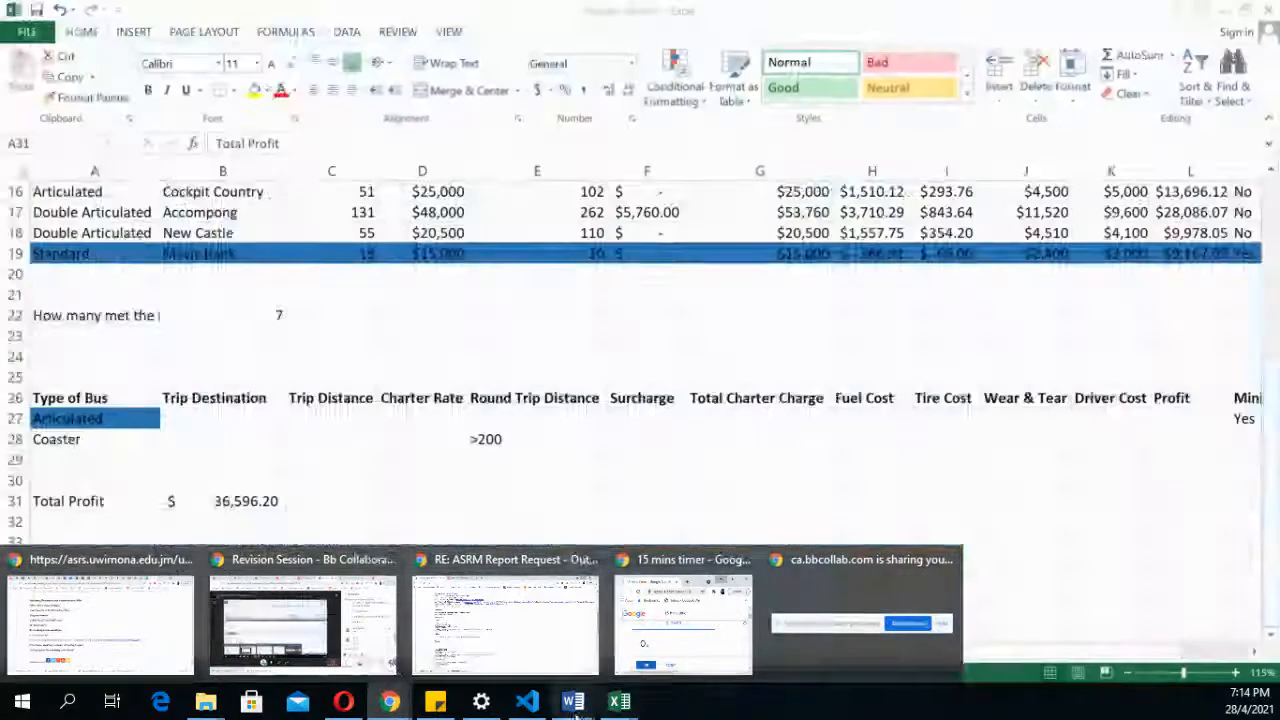
pyautogui.moveTo(567, 703)
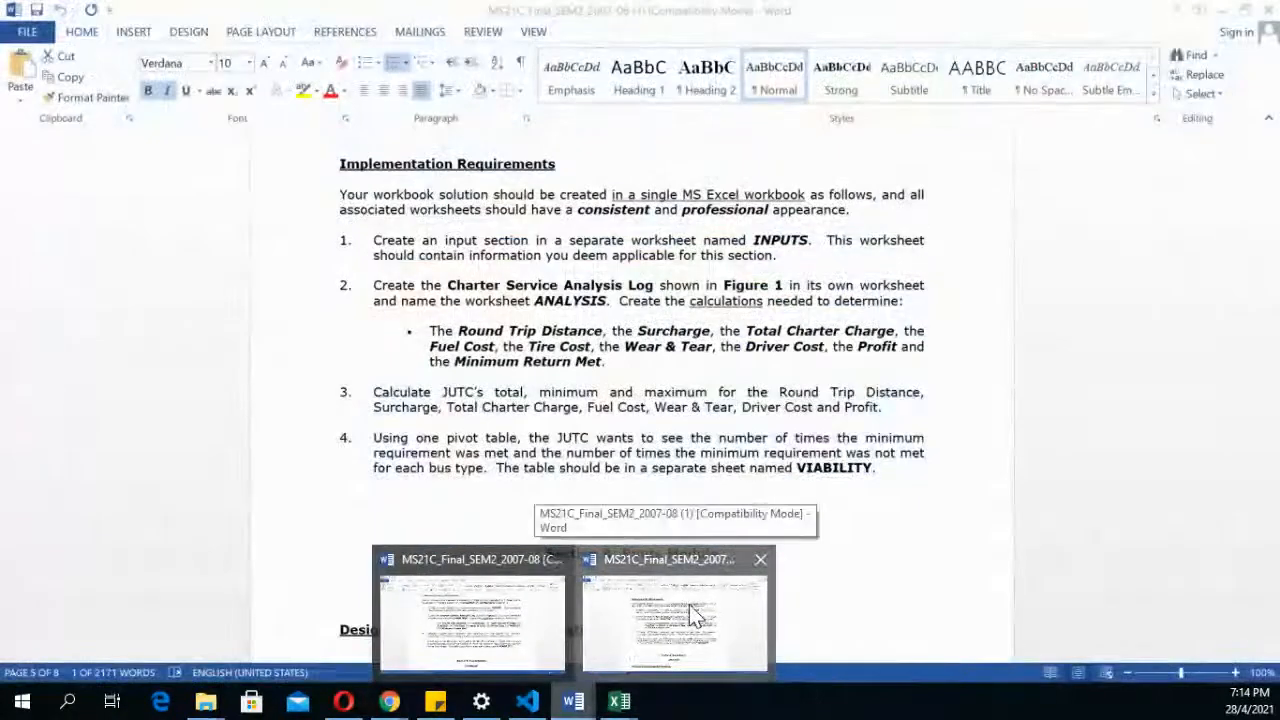
pyautogui.click(689, 612)
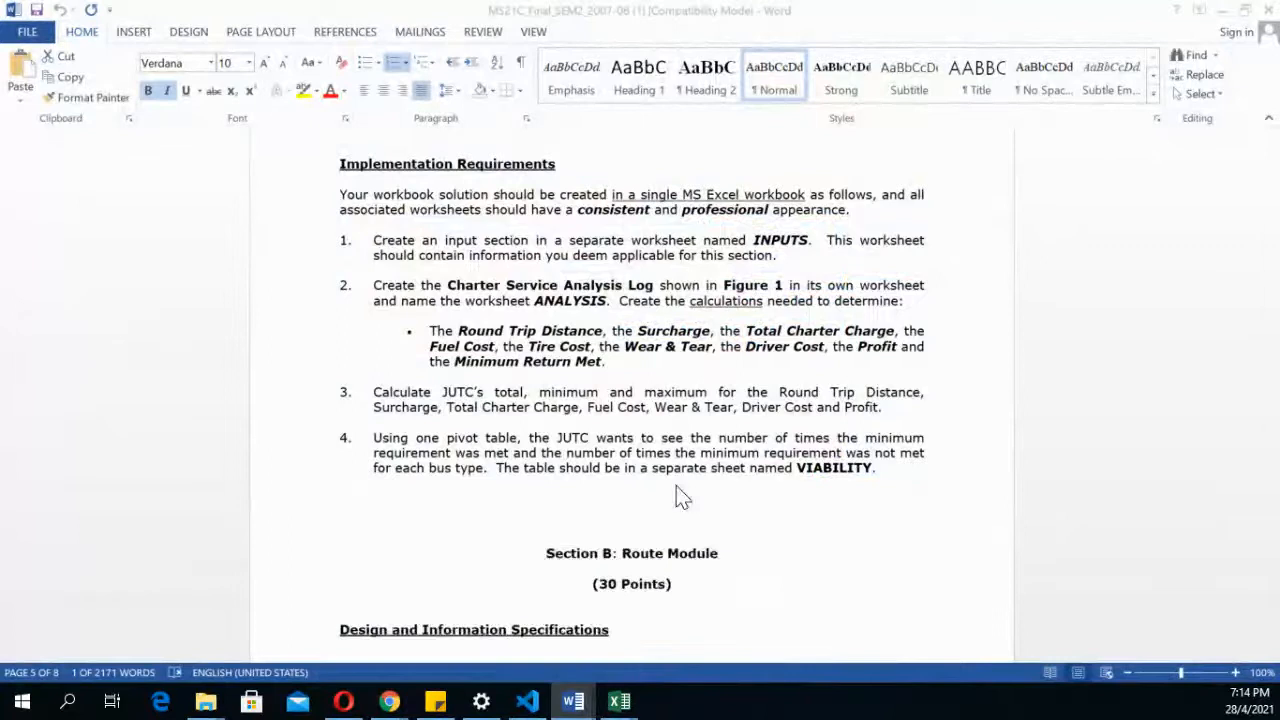
pyautogui.scroll(-5, 677, 490)
pyautogui.scroll(-5, 677, 487)
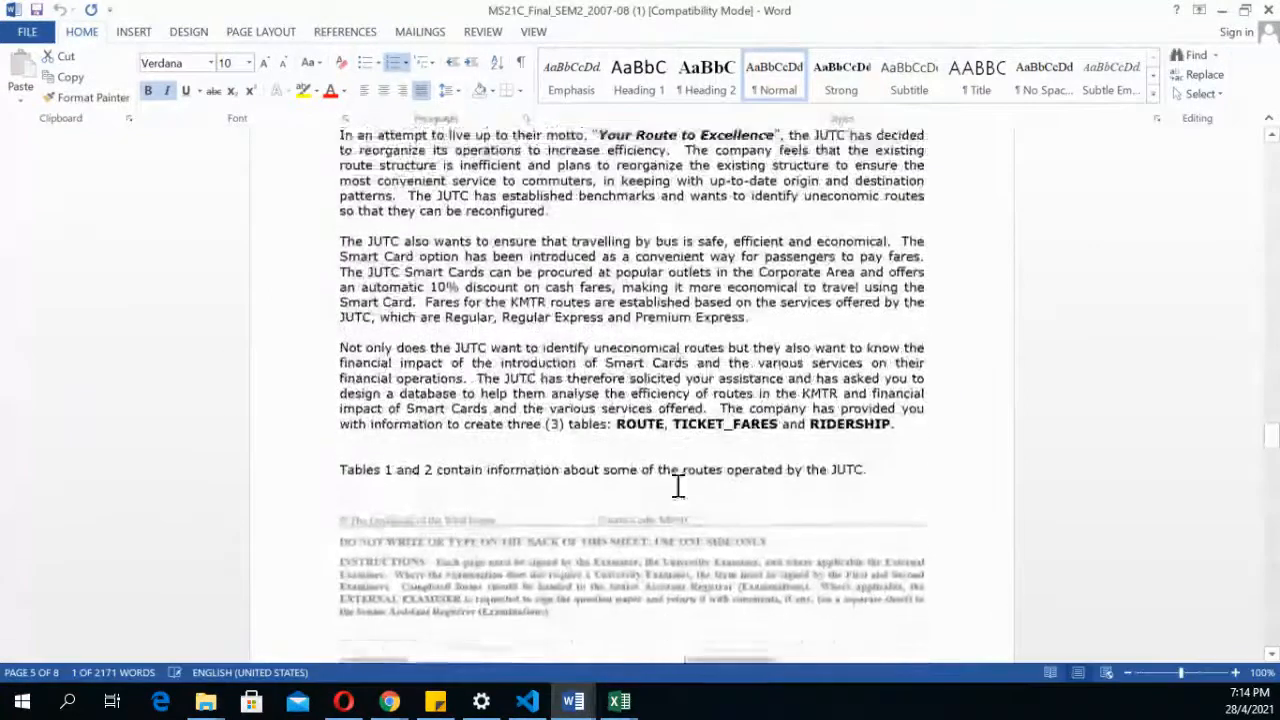
pyautogui.scroll(1, 677, 487)
pyautogui.scroll(1, 677, 490)
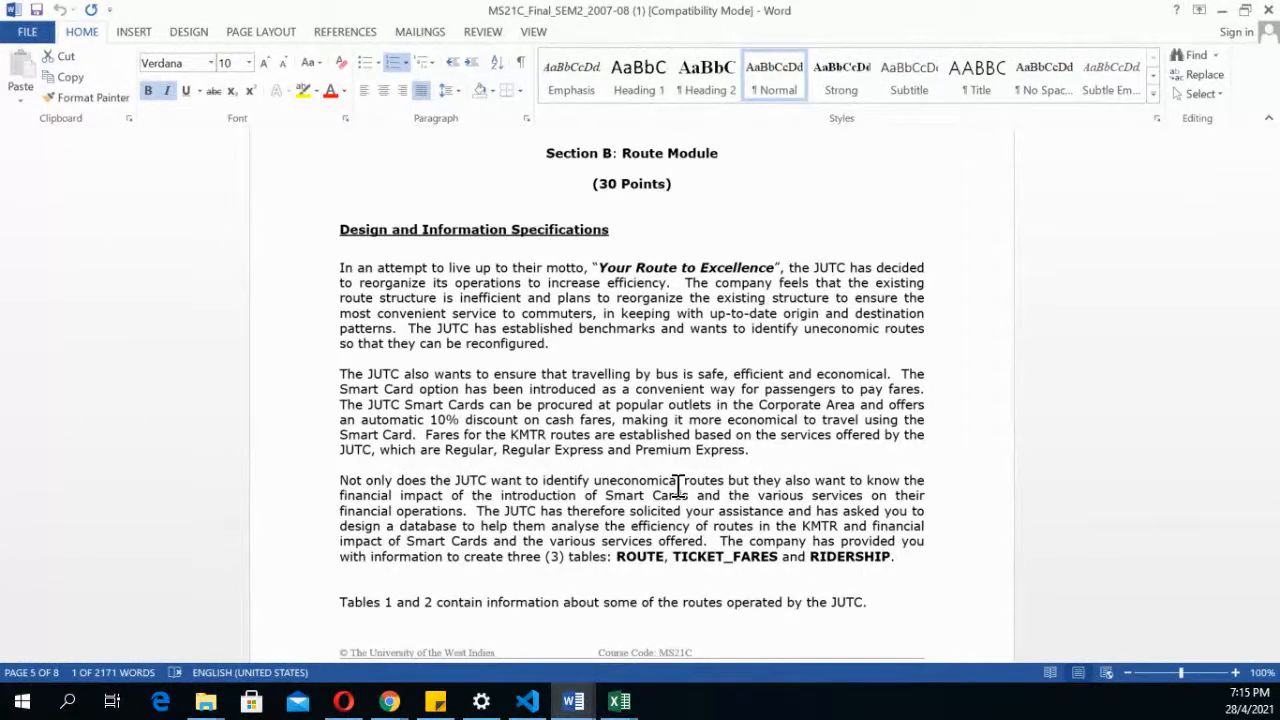
pyautogui.scroll(-3, 678, 487)
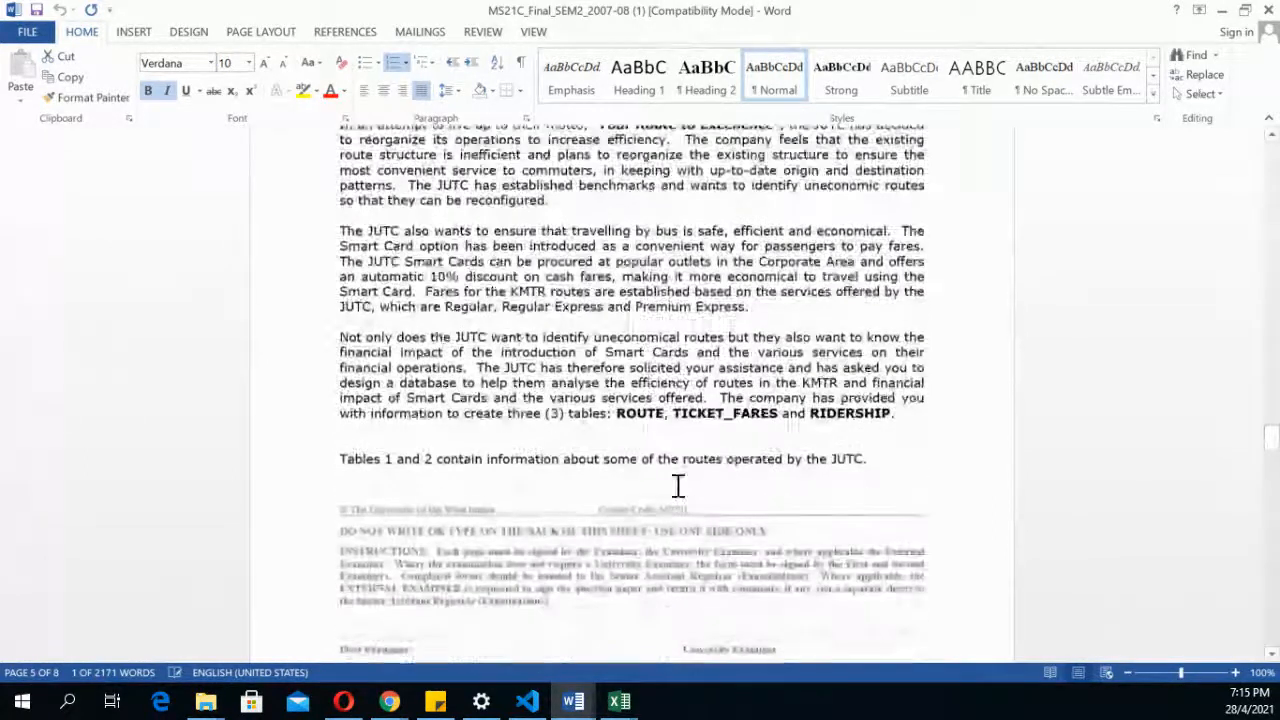
pyautogui.scroll(-3, 678, 489)
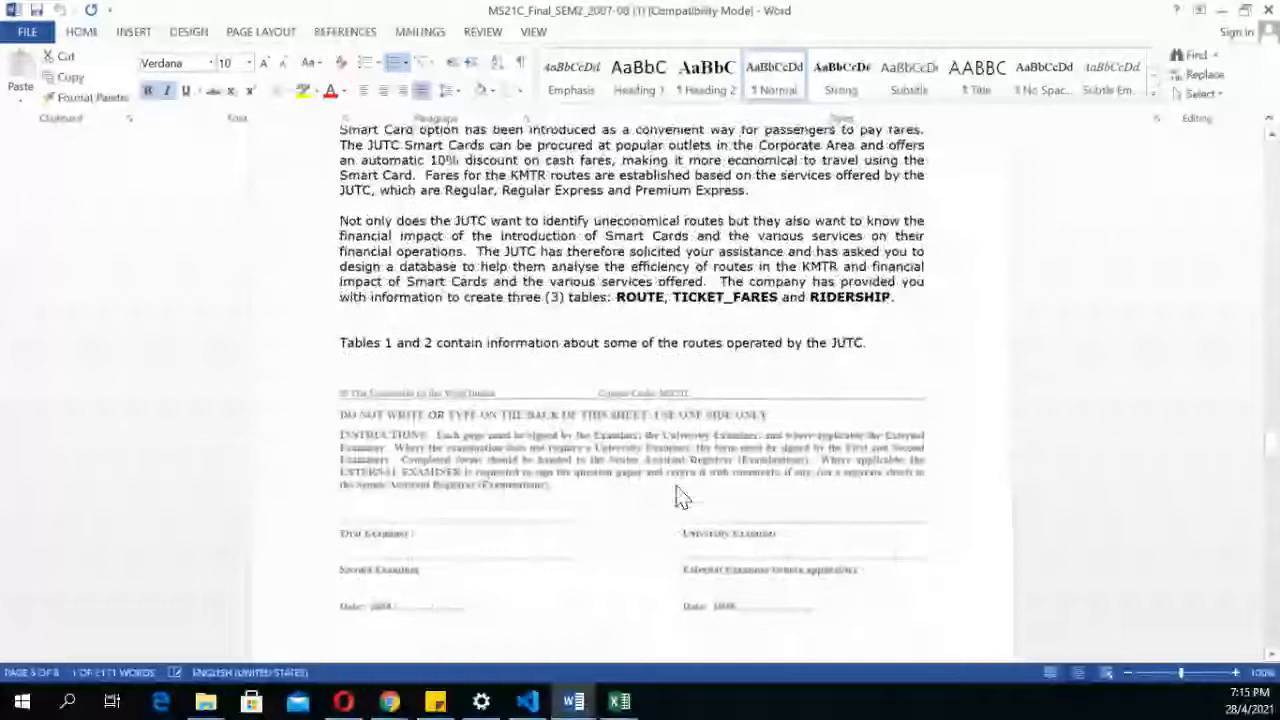
pyautogui.scroll(3, 678, 491)
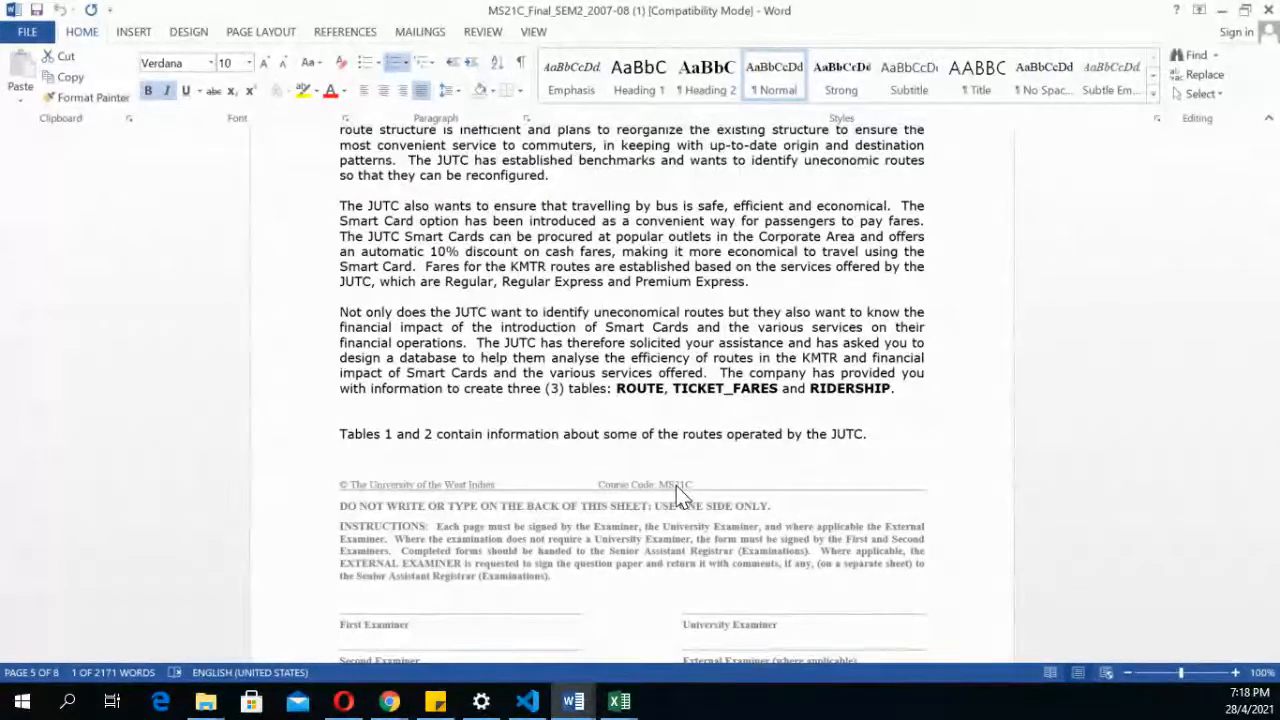
# Examine the Route table's field structure in Table 1 and the route records in Table 2
pyautogui.scroll(-5, 676, 485)
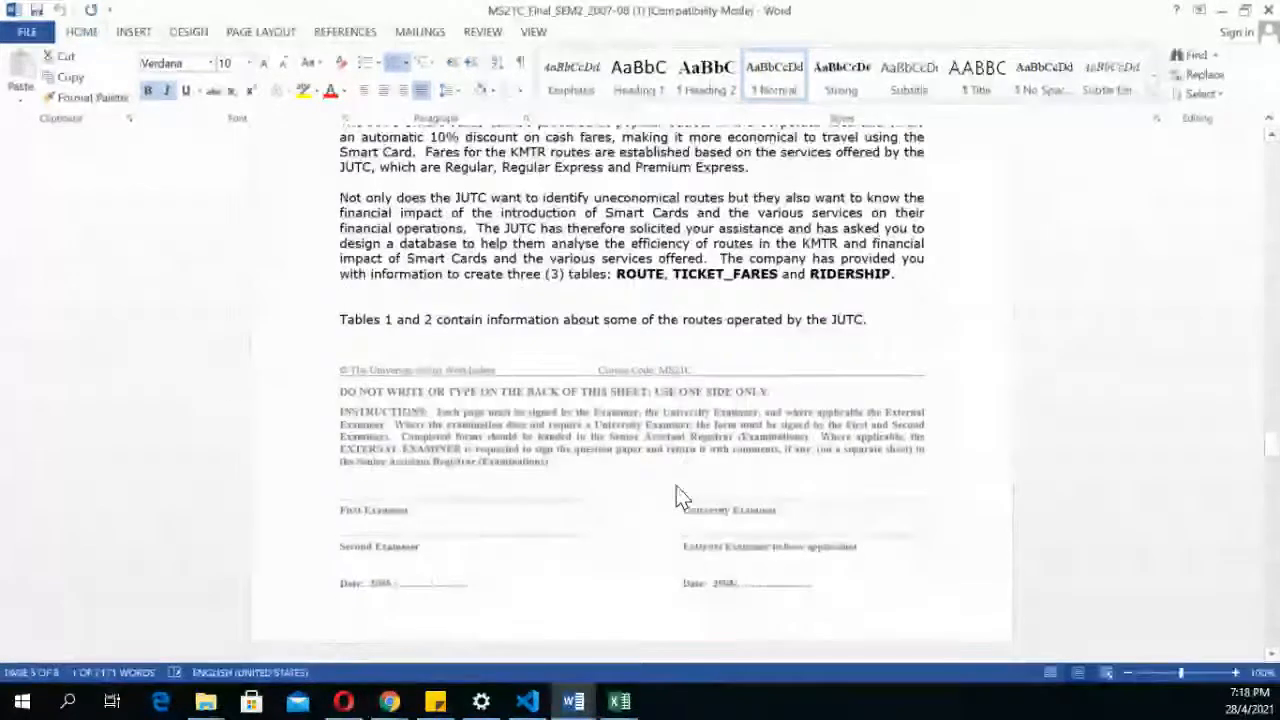
pyautogui.scroll(-5, 680, 497)
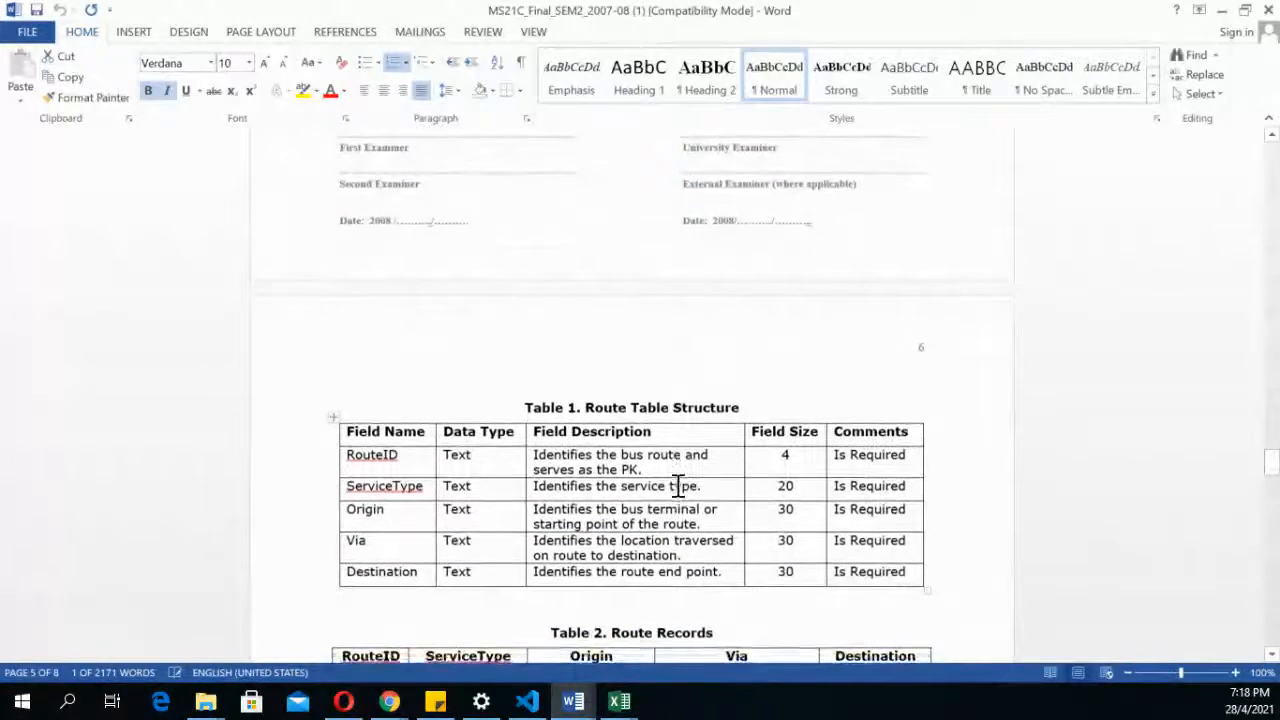
pyautogui.scroll(-1, 678, 487)
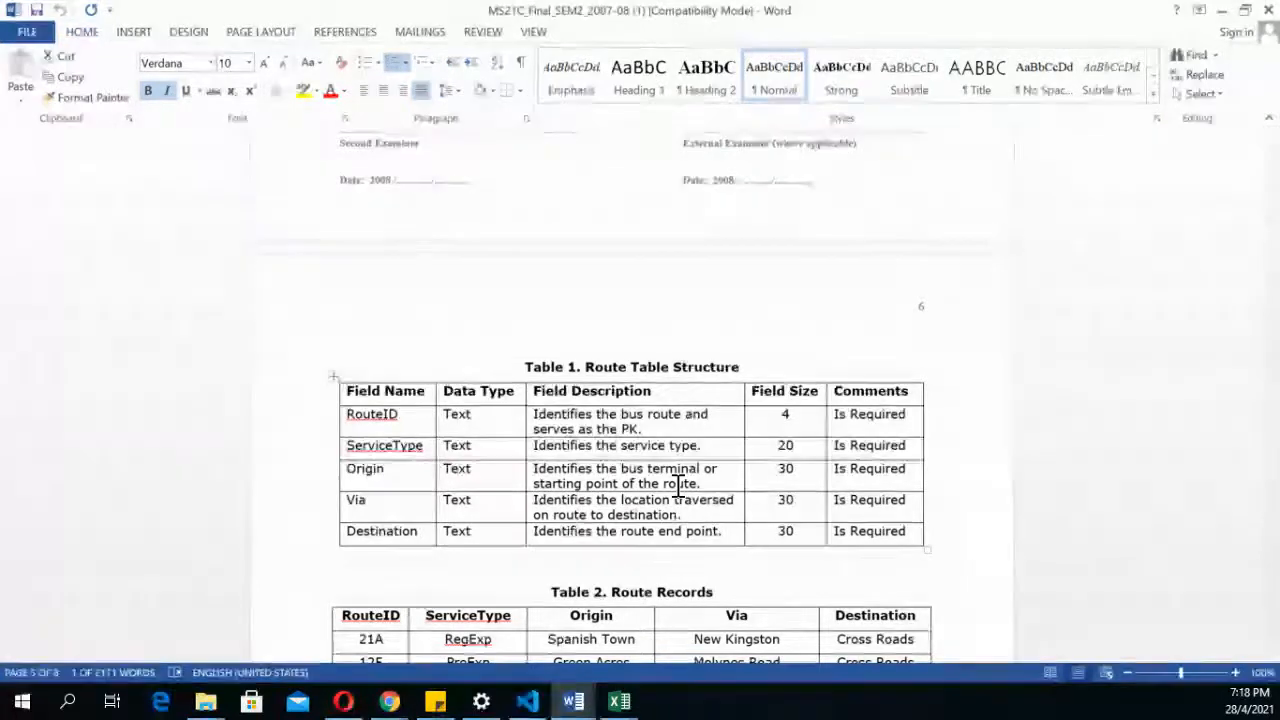
pyautogui.scroll(-2, 678, 487)
pyautogui.scroll(-1, 678, 487)
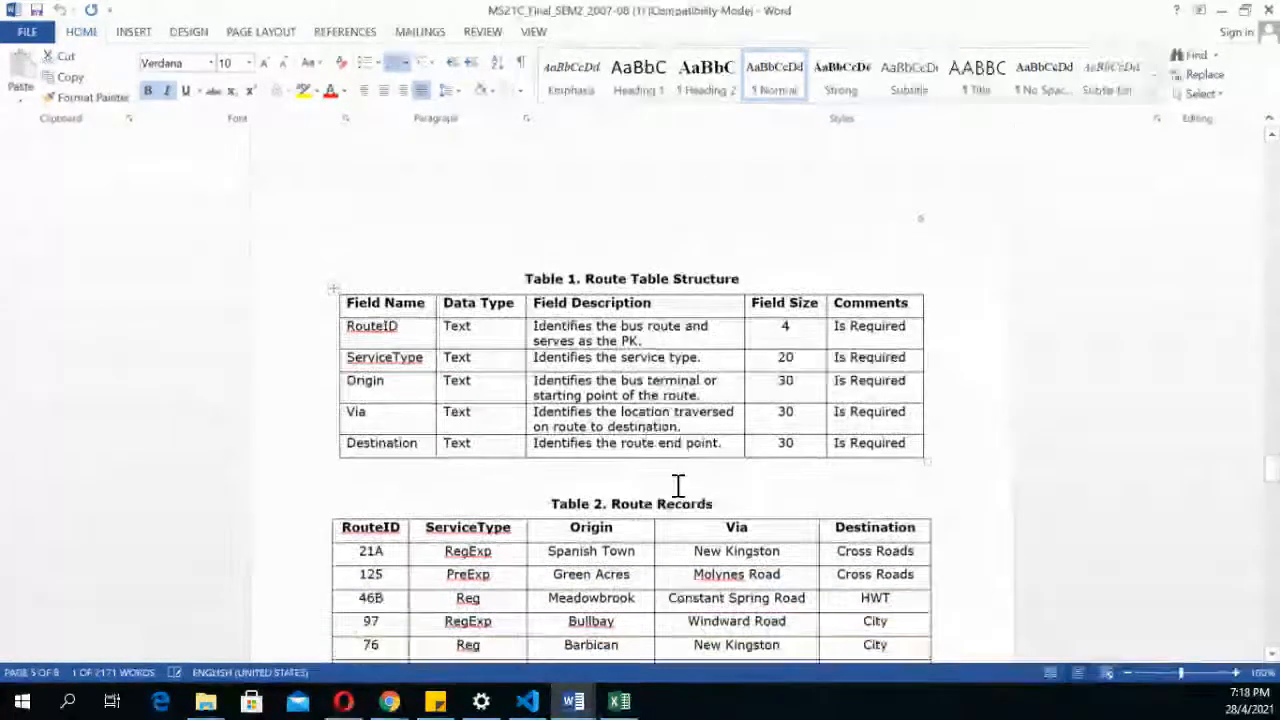
pyautogui.scroll(-1, 678, 487)
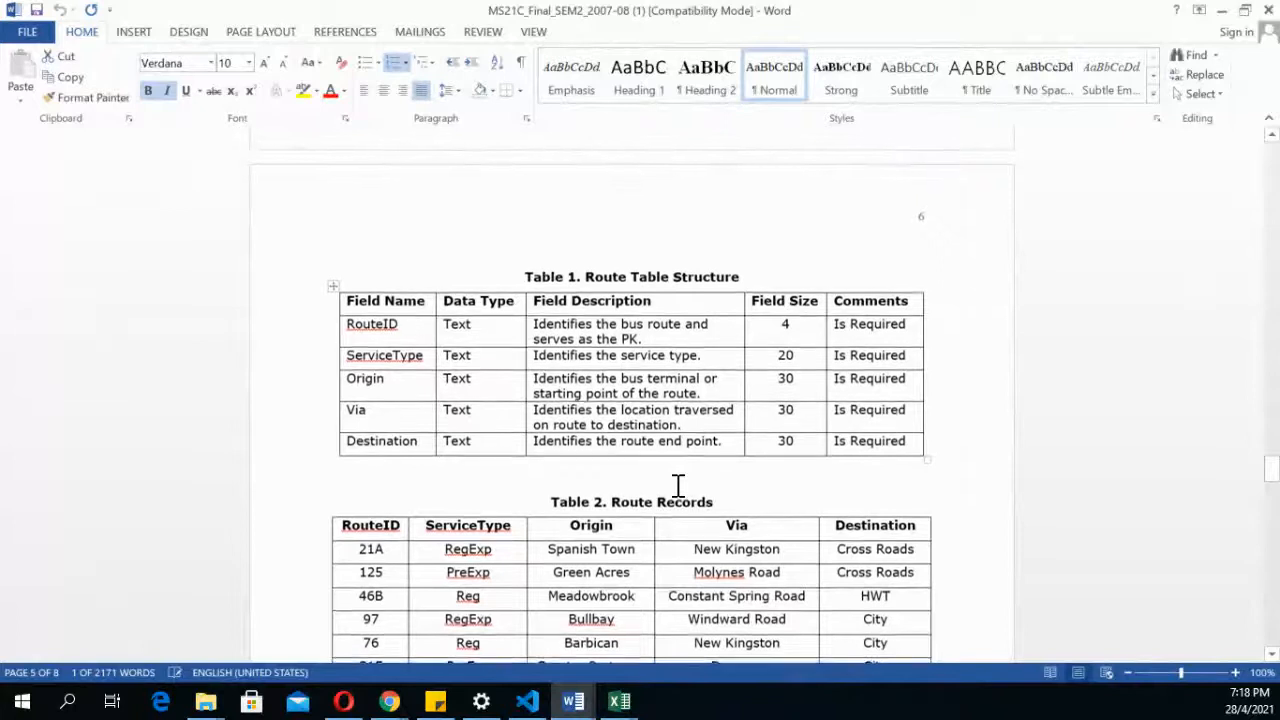
pyautogui.scroll(-3, 678, 487)
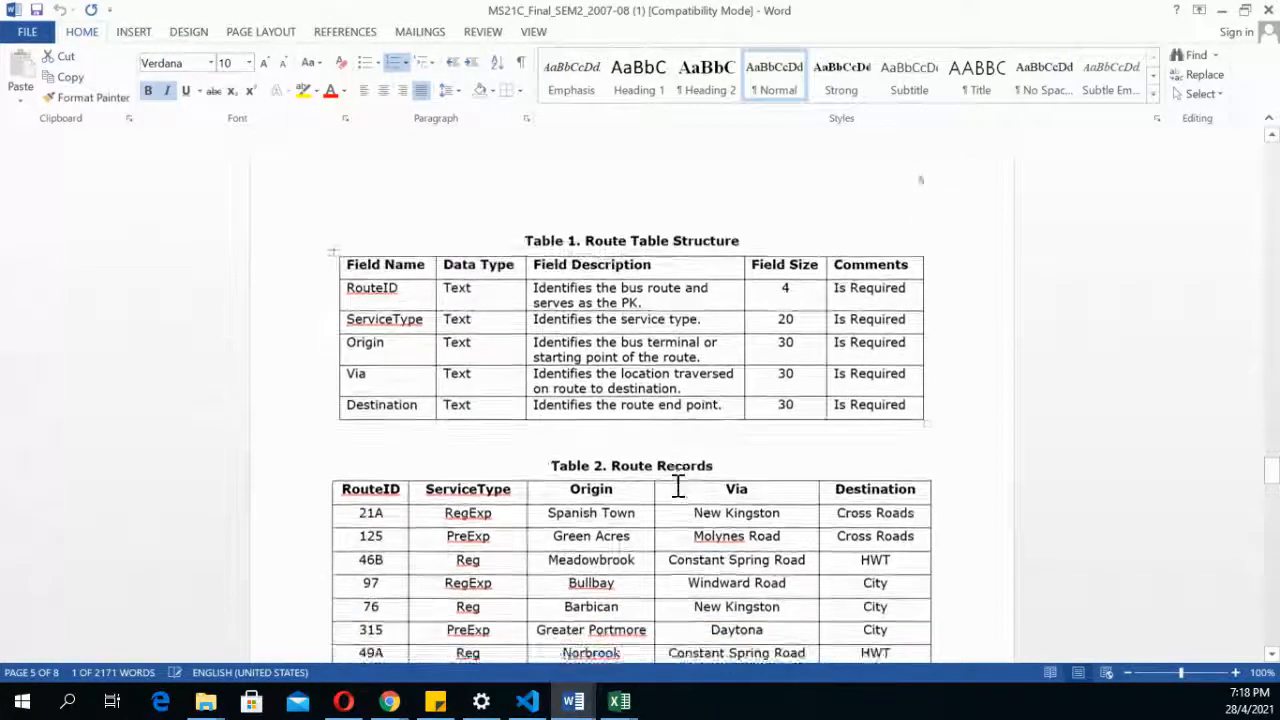
pyautogui.scroll(-1, 610, 495)
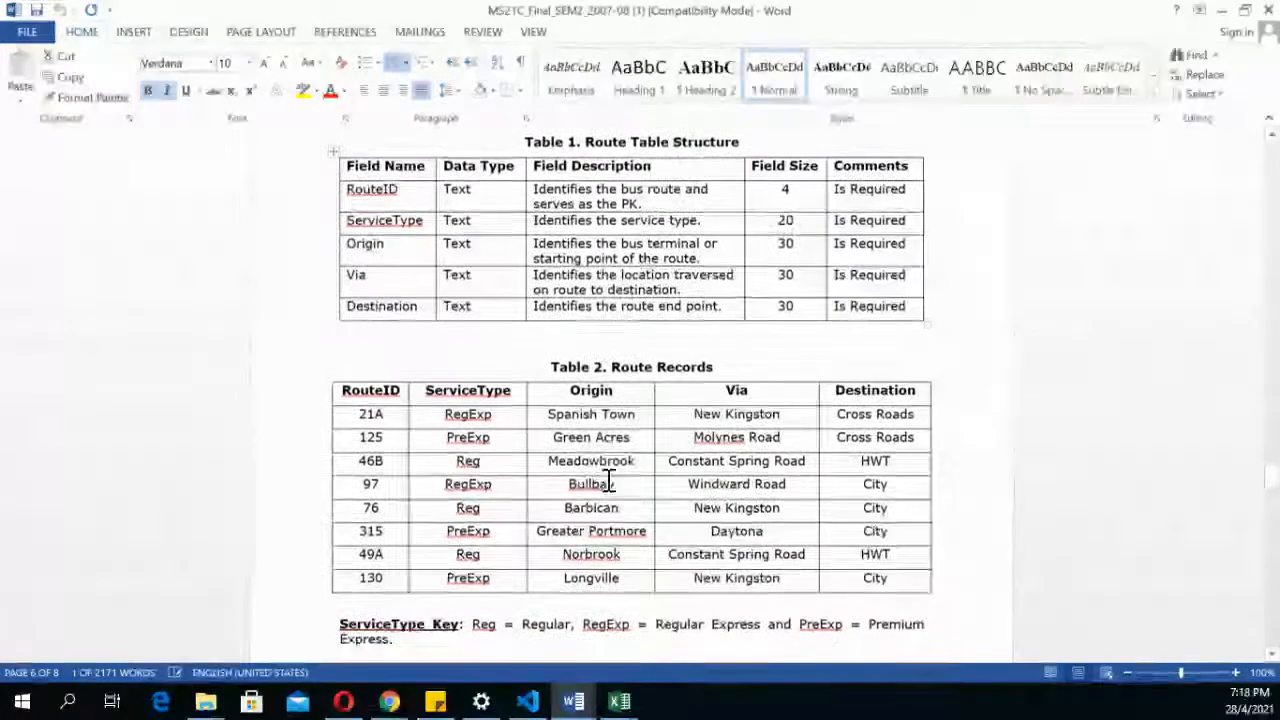
pyautogui.scroll(-3, 610, 483)
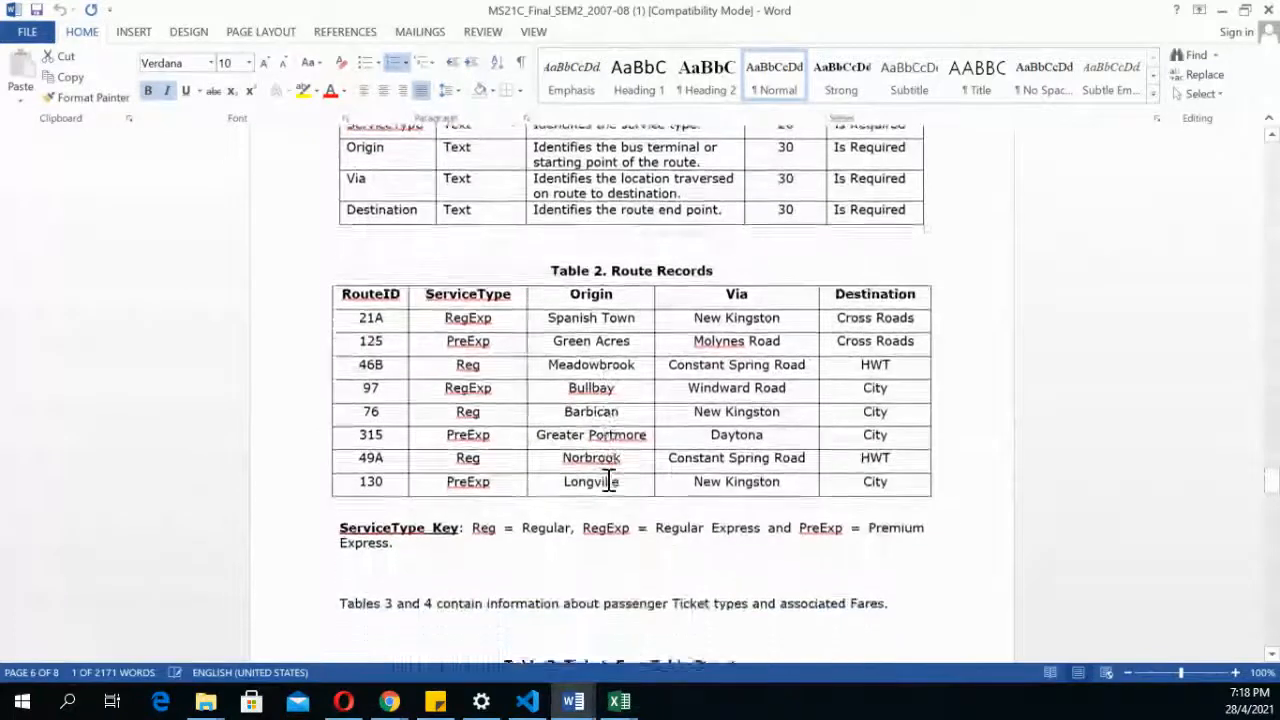
pyautogui.scroll(1, 610, 480)
pyautogui.scroll(3, 610, 480)
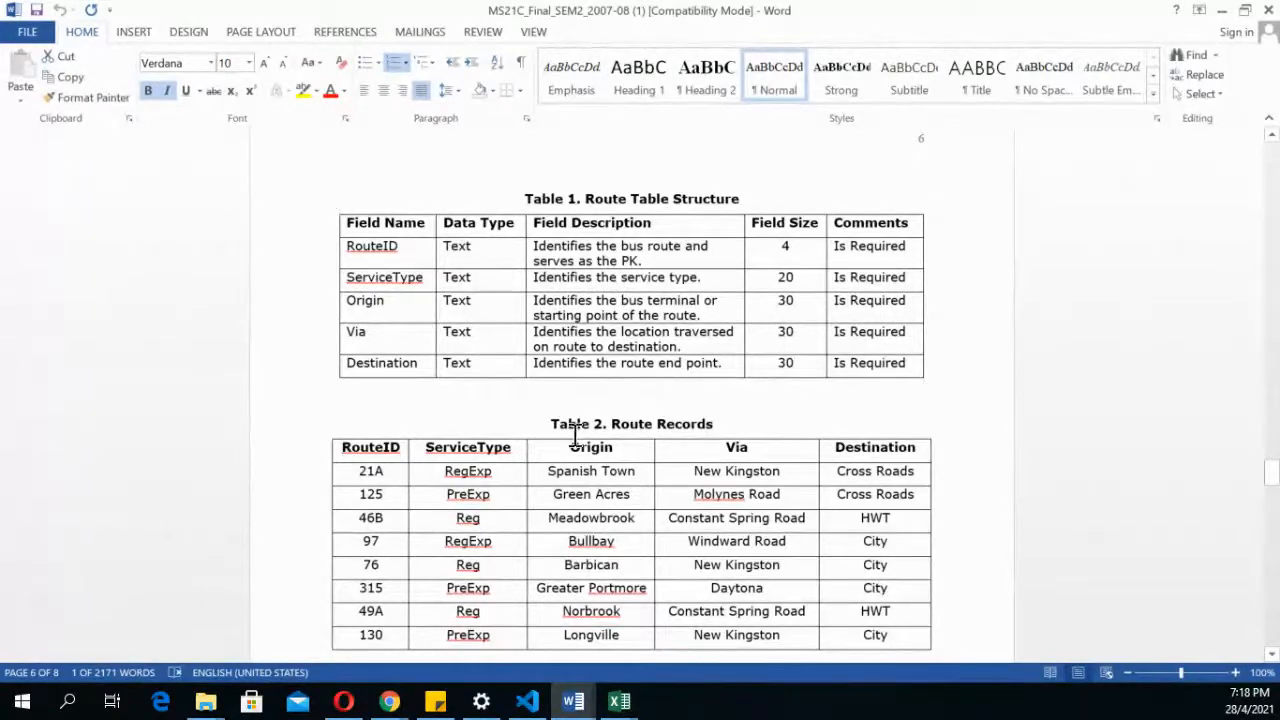
# Examine the Ticket_Fare table structure in Table 3 and its fare records in Table 4
pyautogui.scroll(-8, 581, 503)
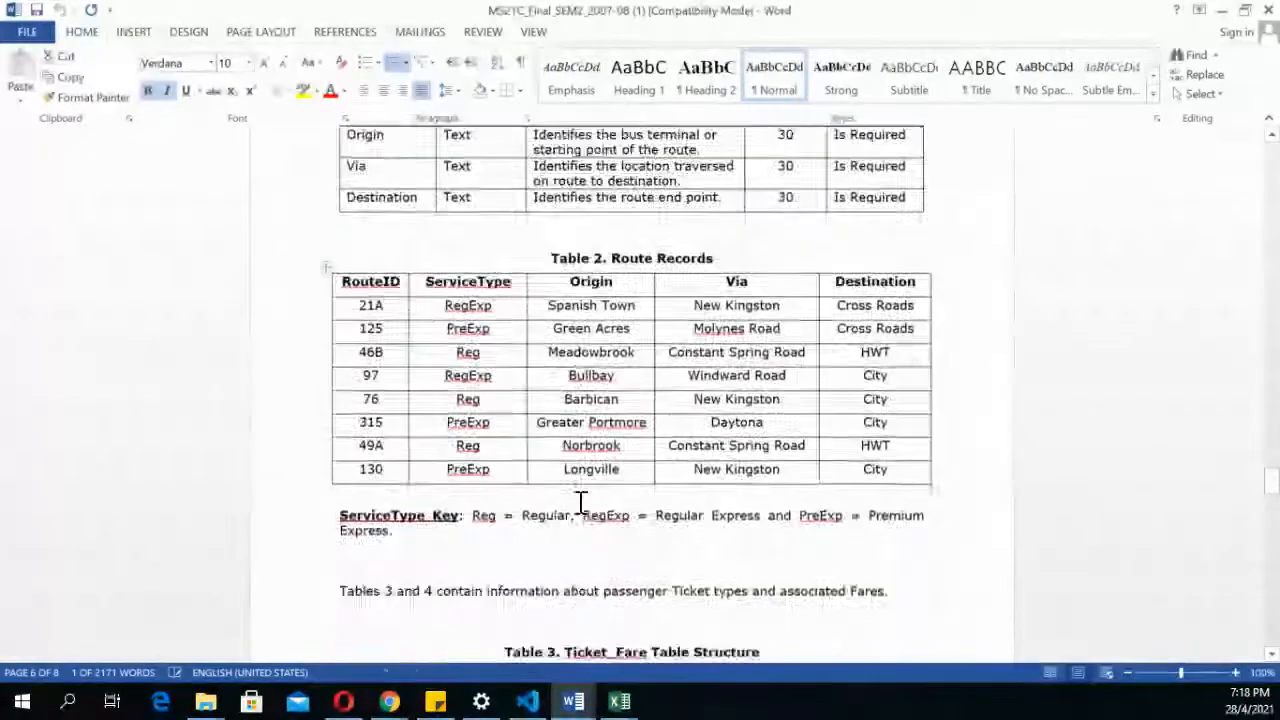
pyautogui.scroll(-1, 581, 505)
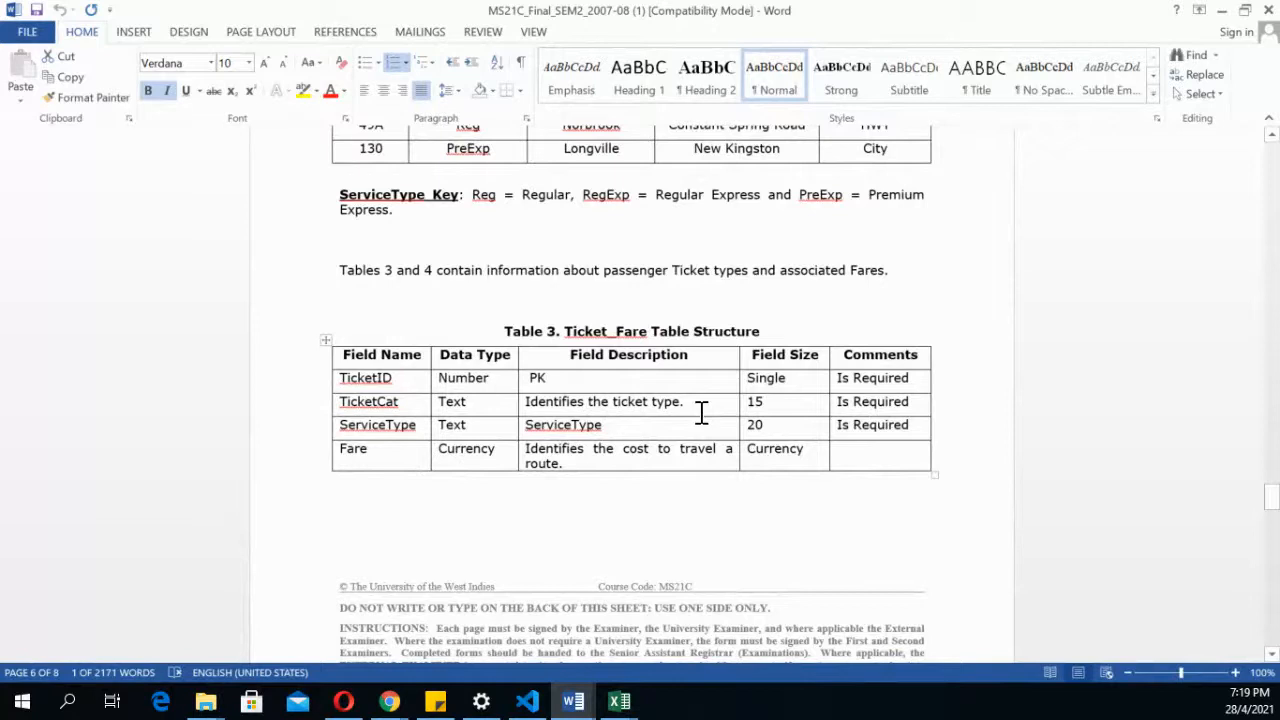
pyautogui.scroll(-2, 701, 412)
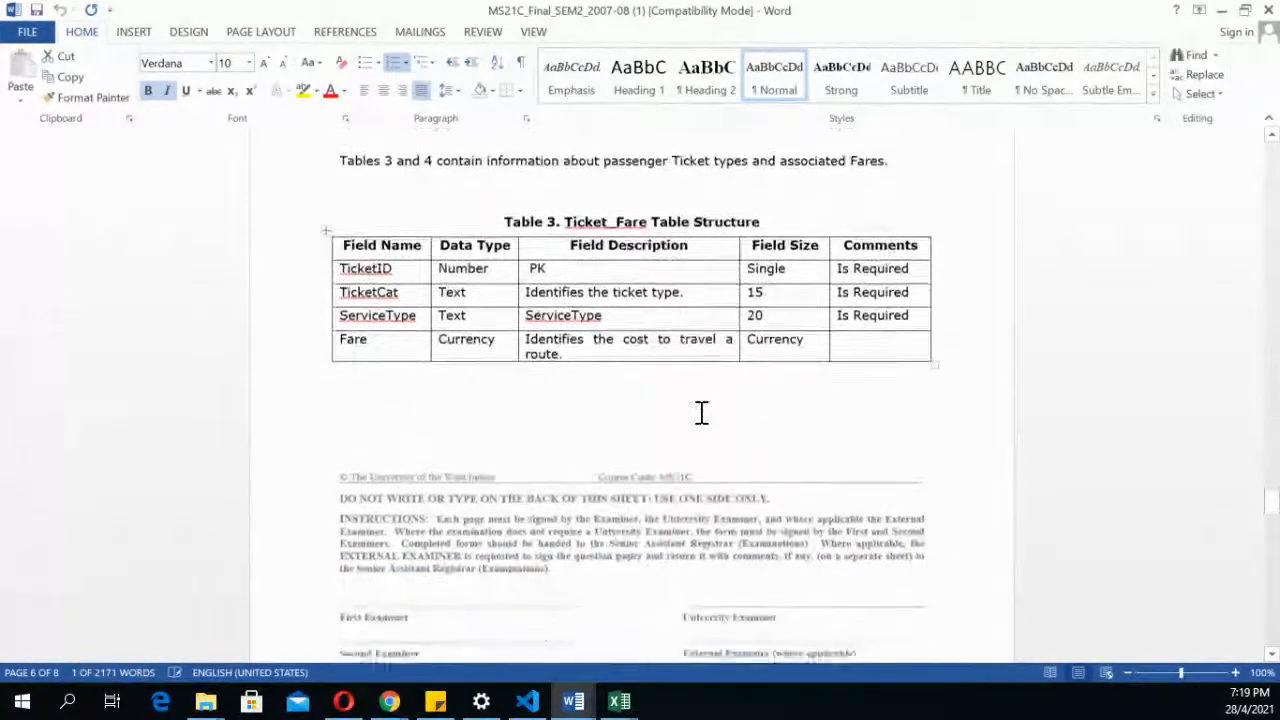
pyautogui.scroll(-1, 701, 410)
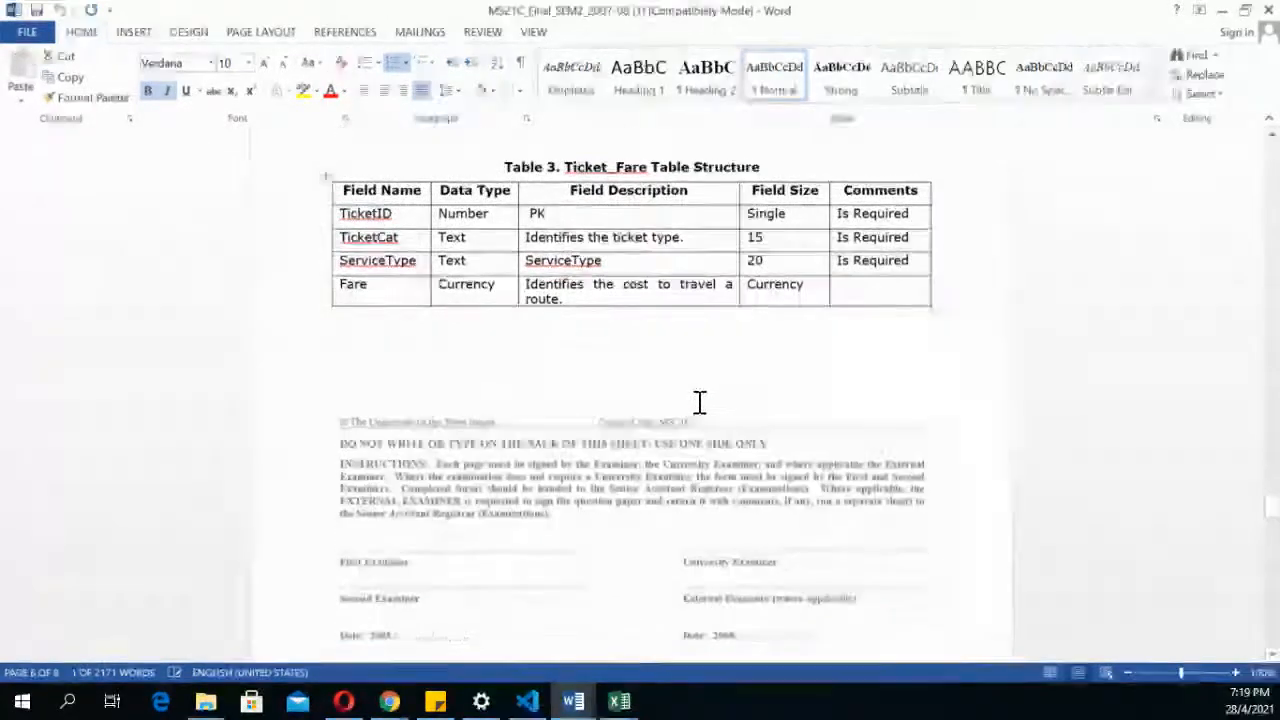
pyautogui.scroll(-7, 700, 405)
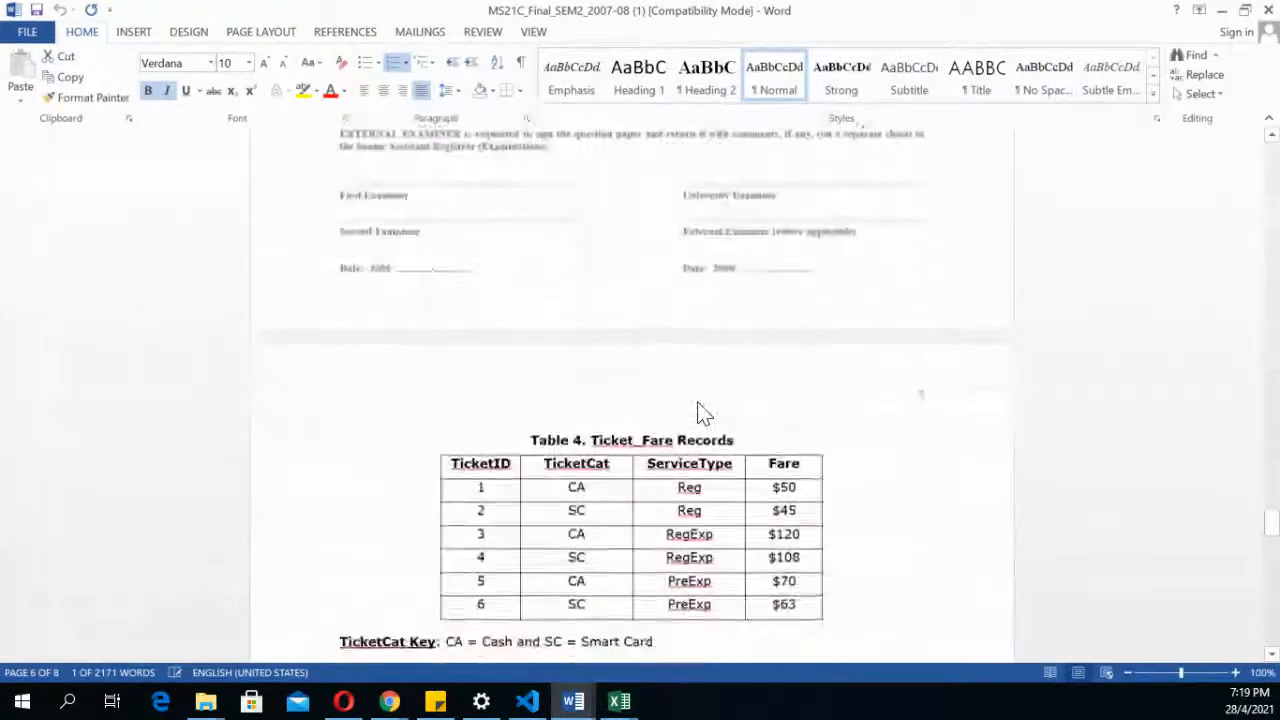
pyautogui.scroll(-3, 701, 412)
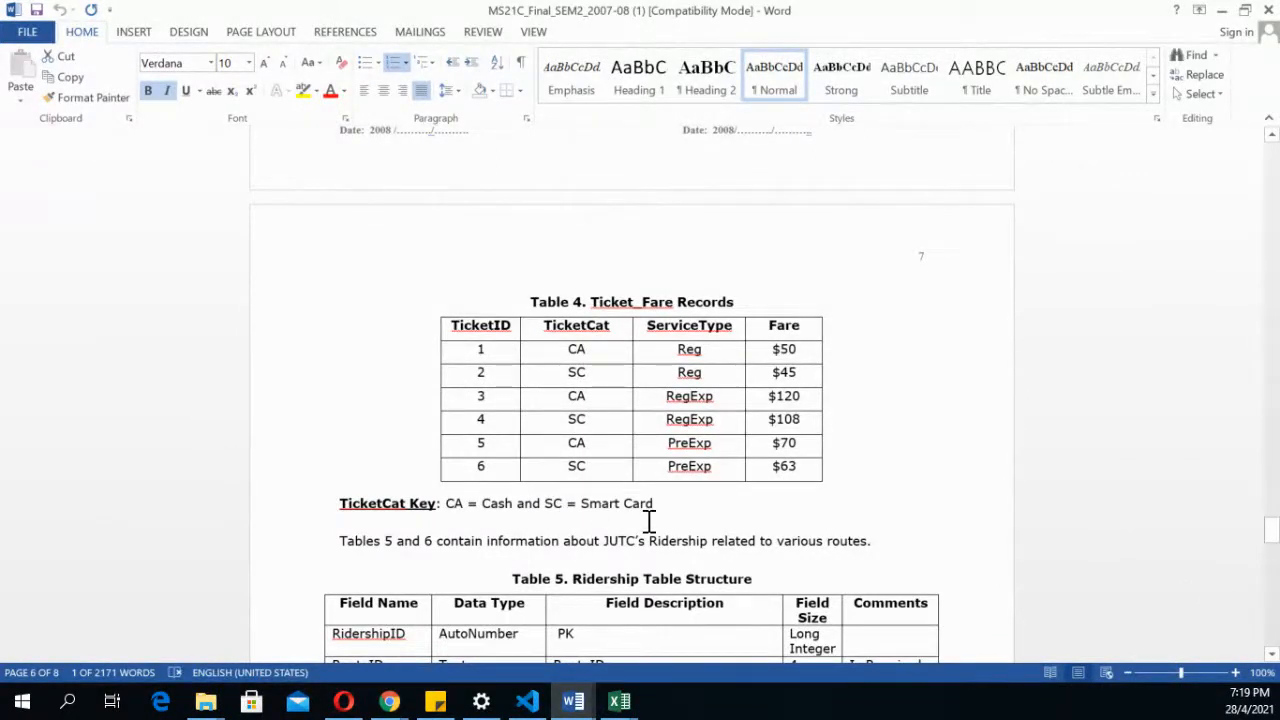
# Review the Ridership table structure in Table 5, checking the primary key and the RouteID and TicketID fields against the preceding tables
pyautogui.scroll(-5, 648, 521)
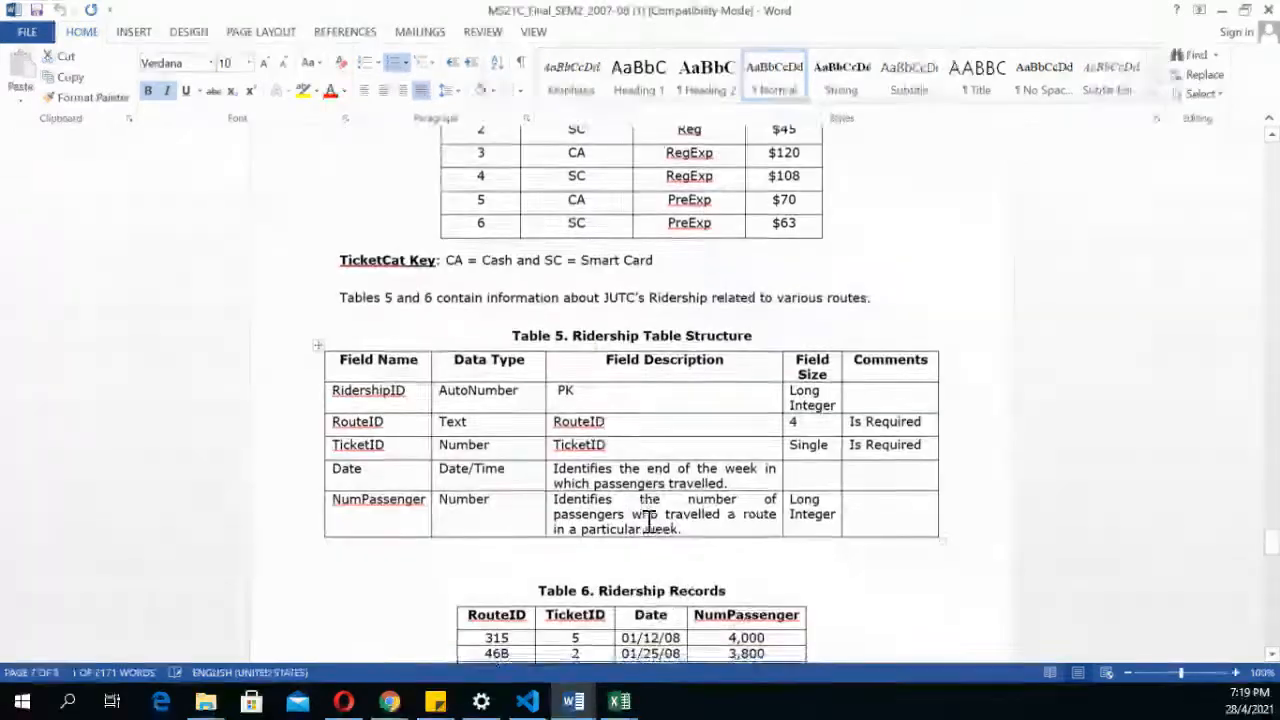
pyautogui.scroll(-2, 612, 420)
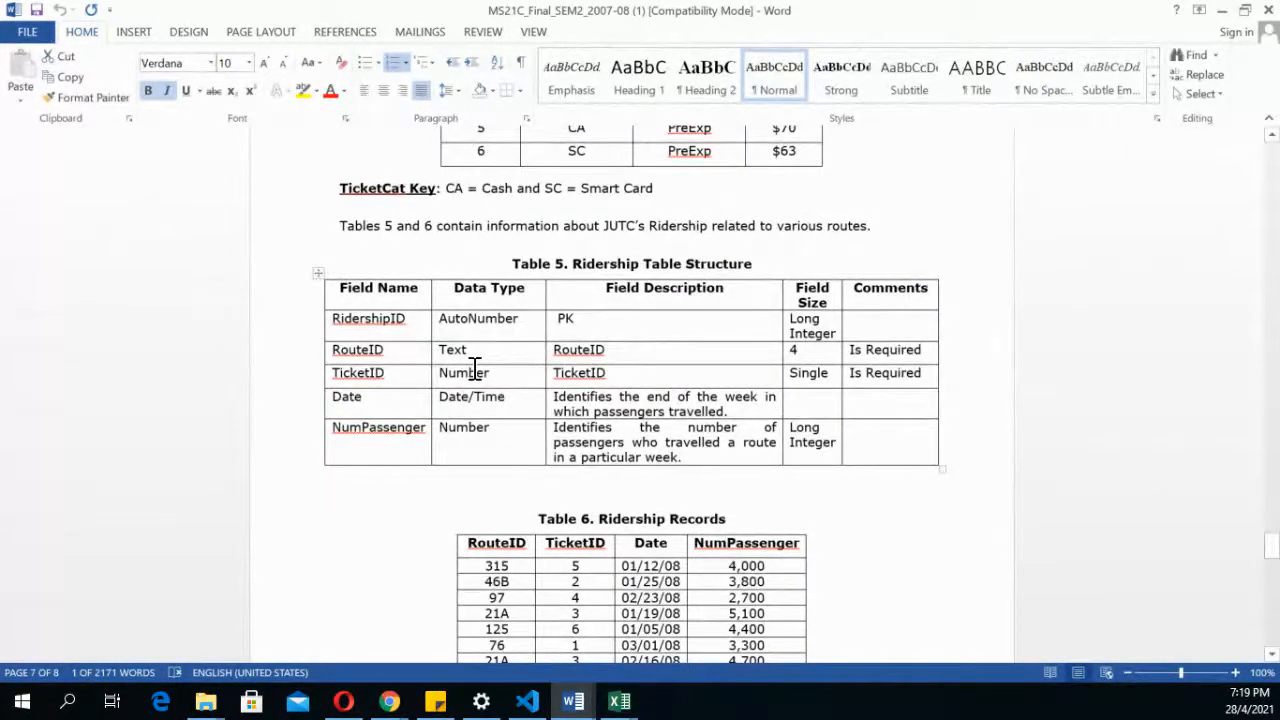
pyautogui.scroll(4, 519, 397)
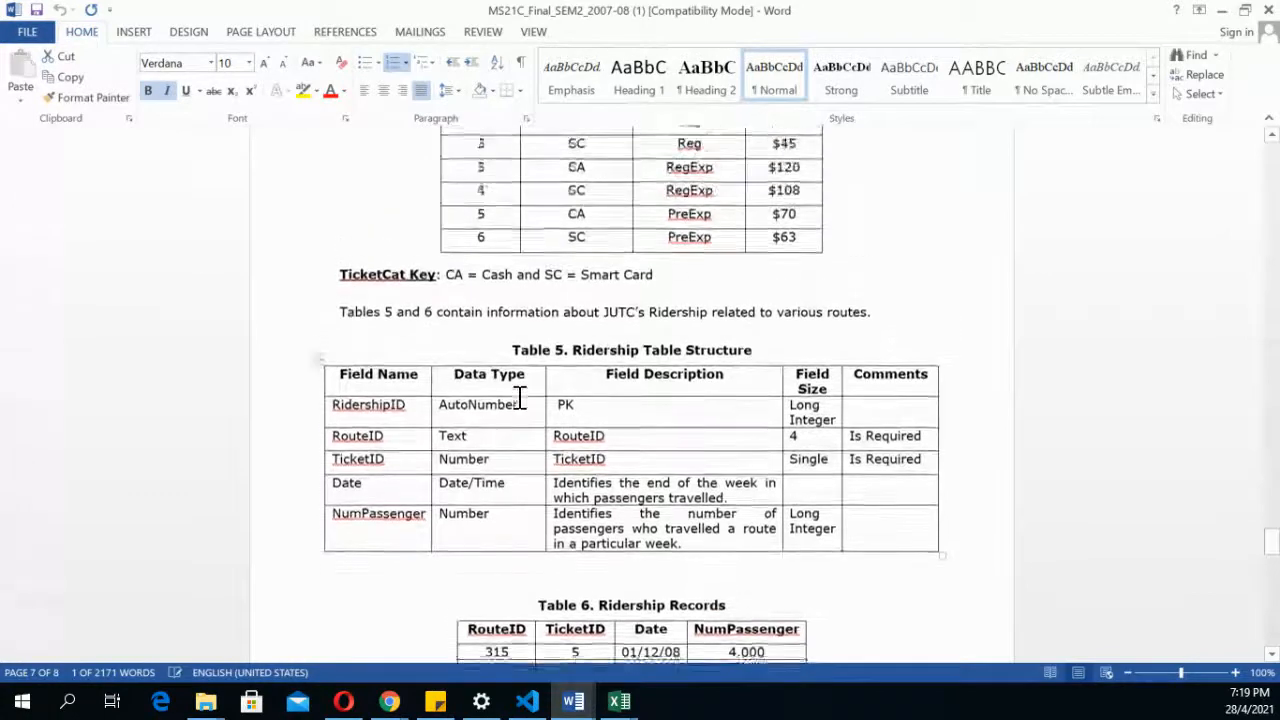
pyautogui.scroll(-2, 530, 394)
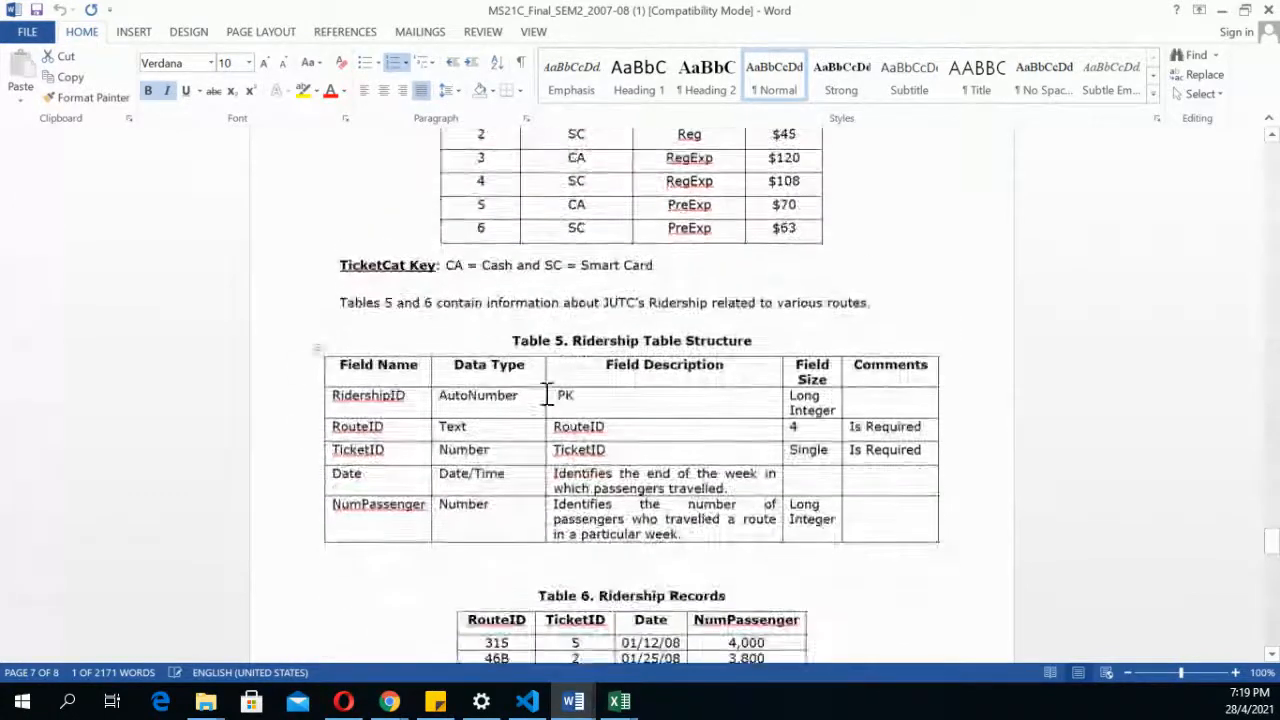
pyautogui.click(617, 426)
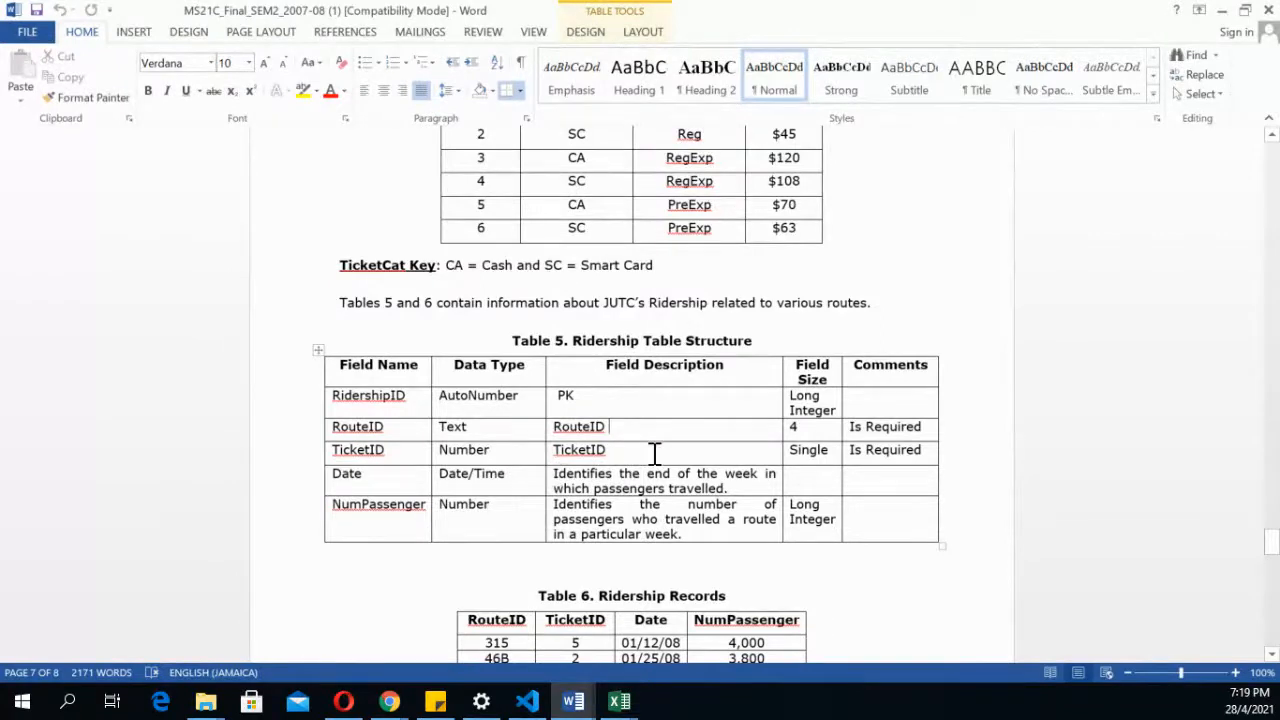
pyautogui.scroll(-2, 600, 518)
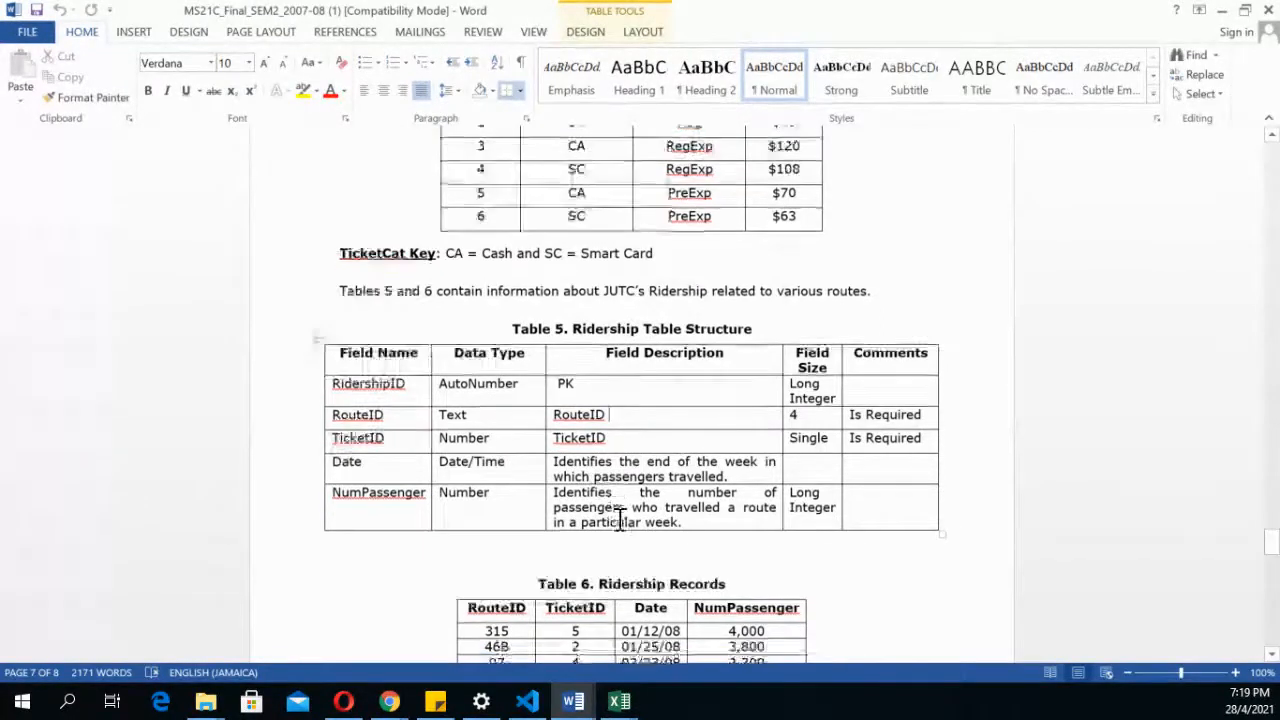
# Review the Table 6 ridership records and implementation requirement 5 on creating, populating and relating the three database tables
pyautogui.scroll(-9, 616, 526)
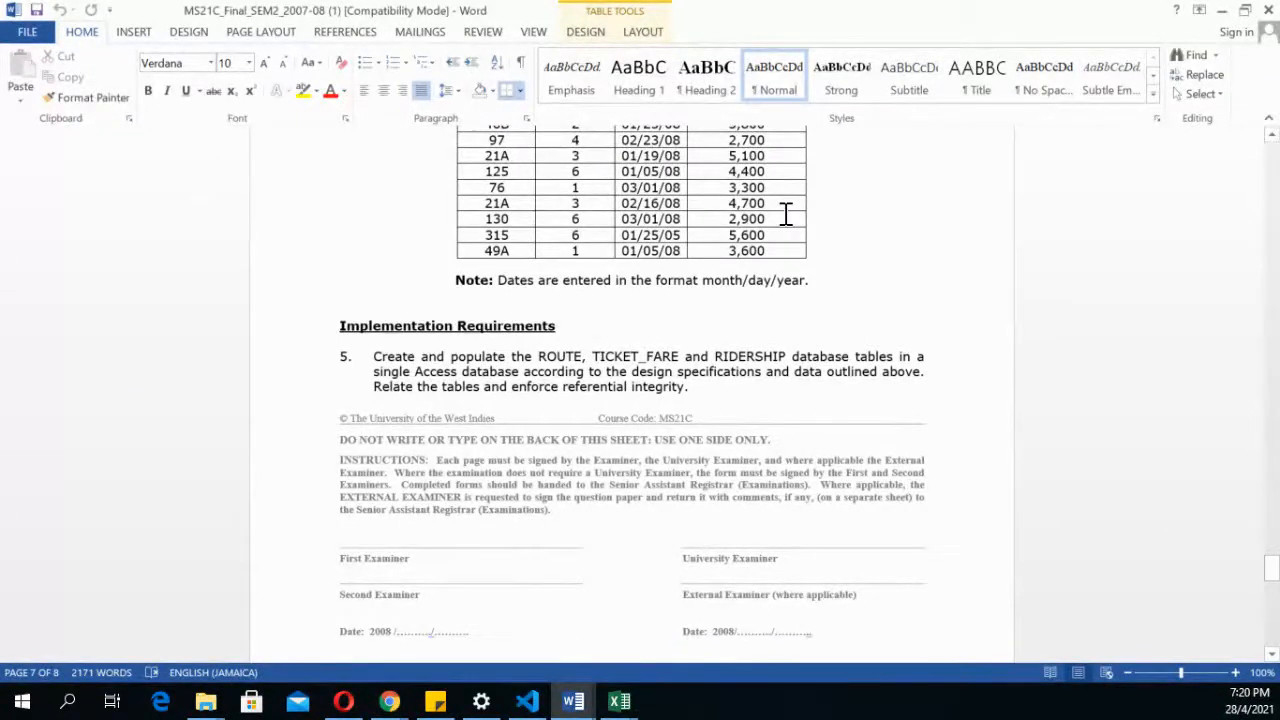
pyautogui.scroll(5, 780, 214)
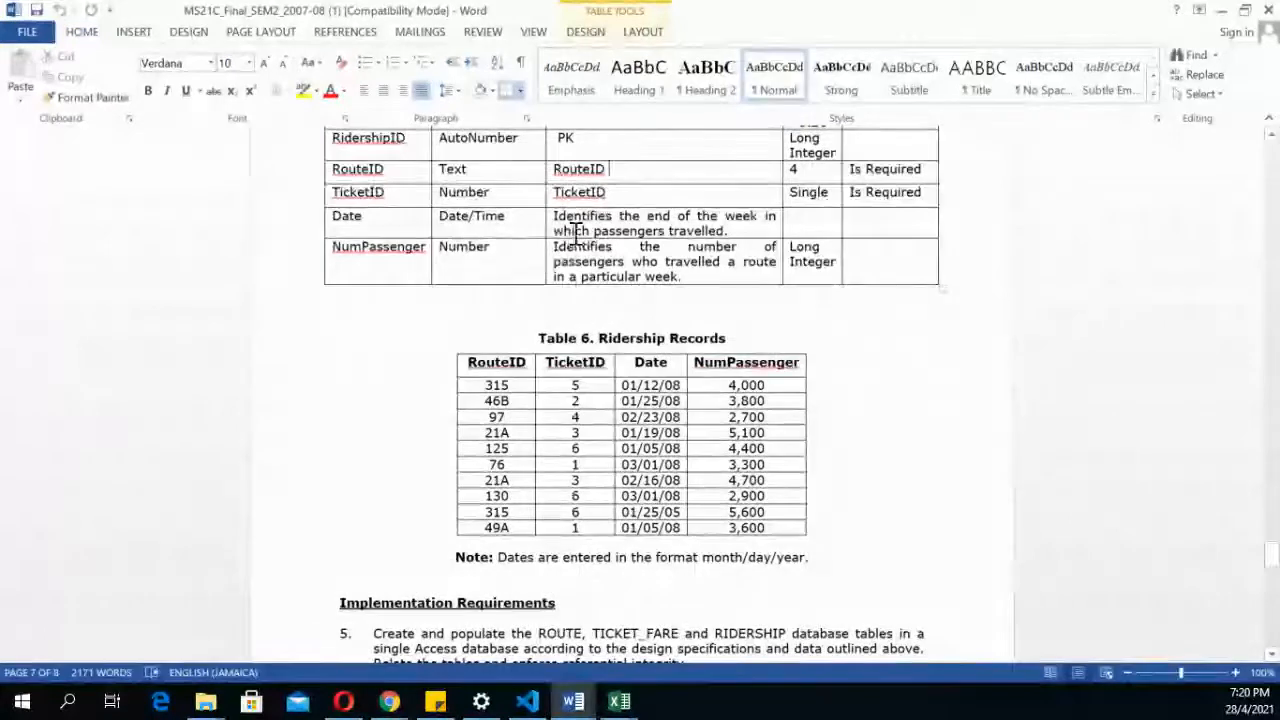
pyautogui.scroll(-2, 823, 427)
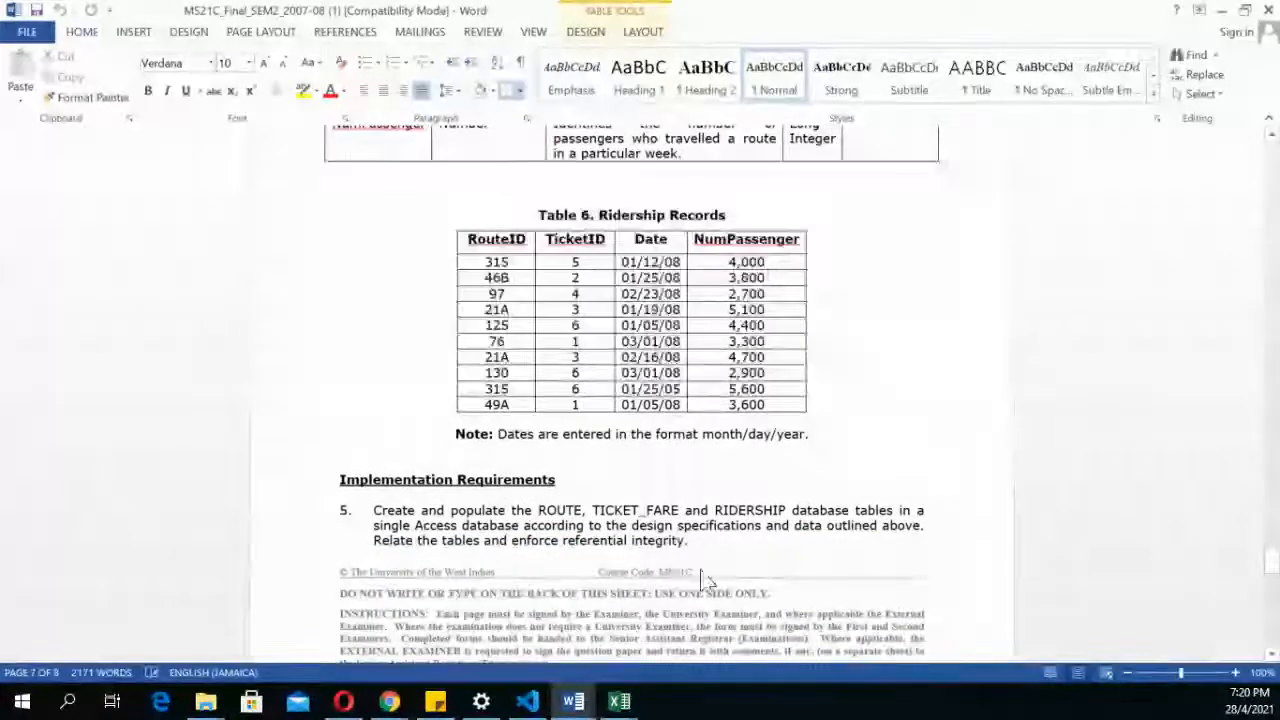
pyautogui.click(705, 549)
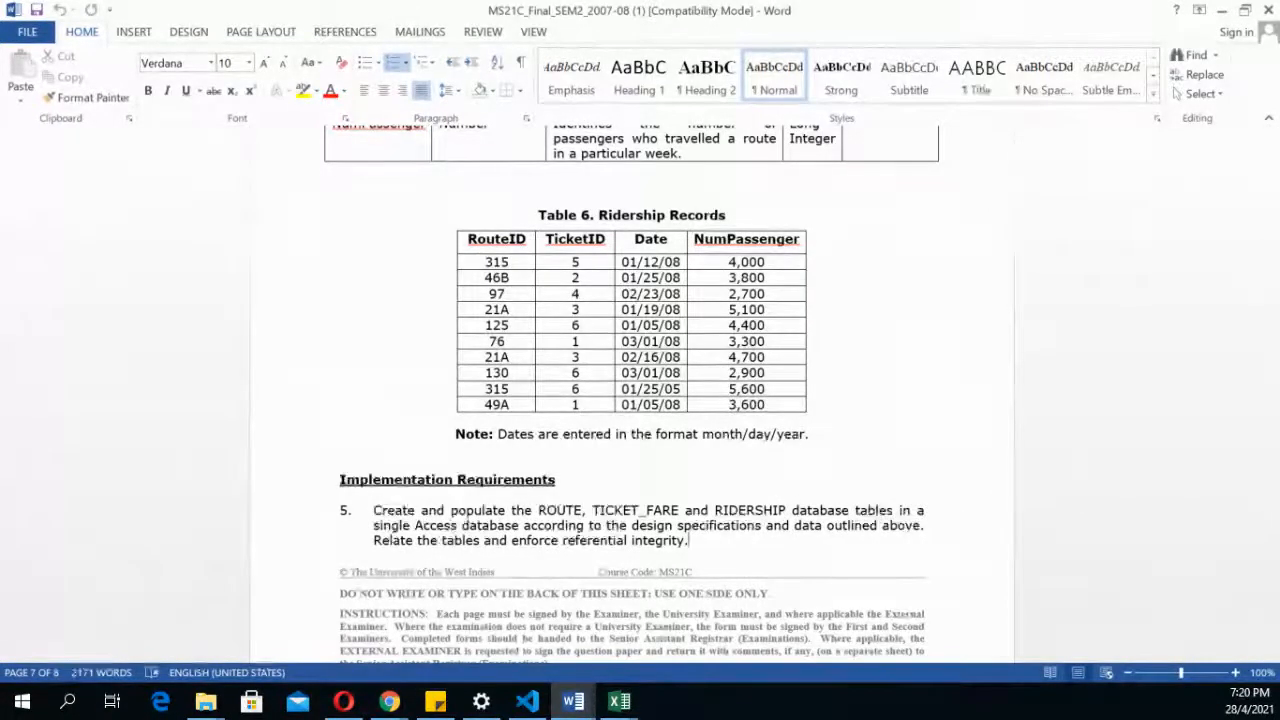
# Switch to the MGMT2005_Route_Data_JUTC workbook in Excel and show its Route sheet
pyautogui.click(389, 701)
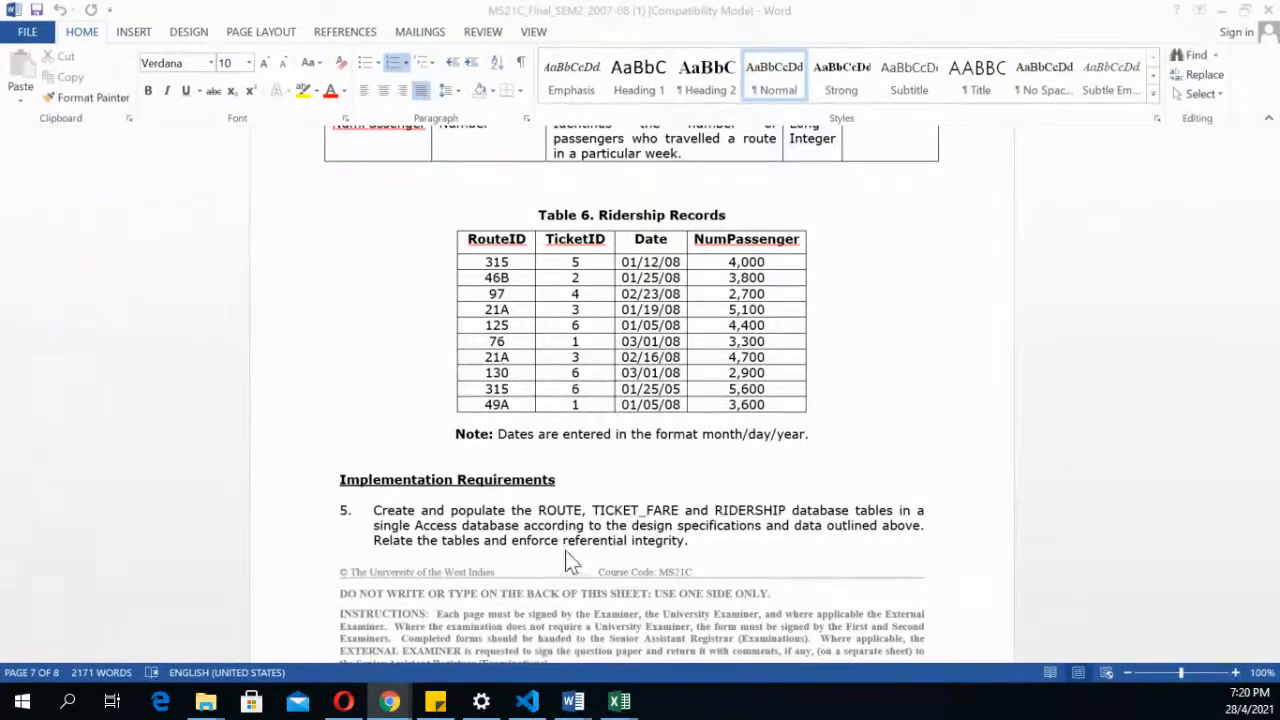
pyautogui.scroll(-1, 566, 575)
pyautogui.moveTo(622, 705)
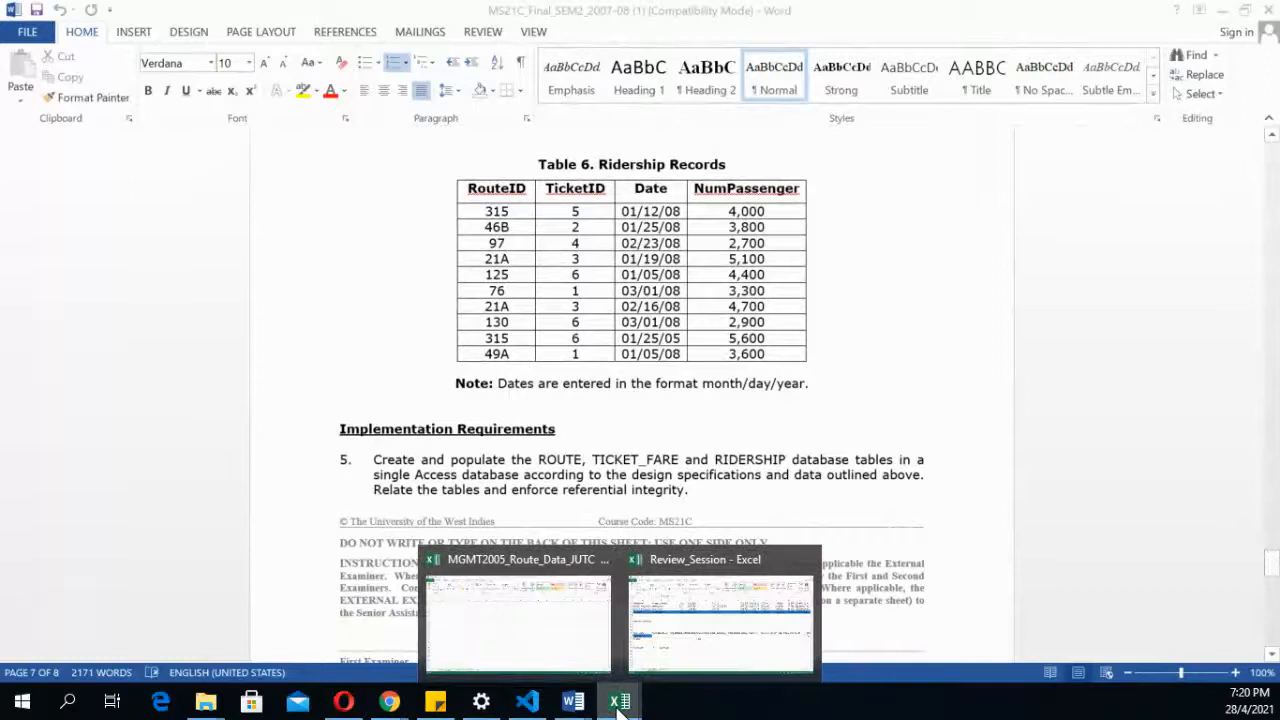
pyautogui.click(540, 598)
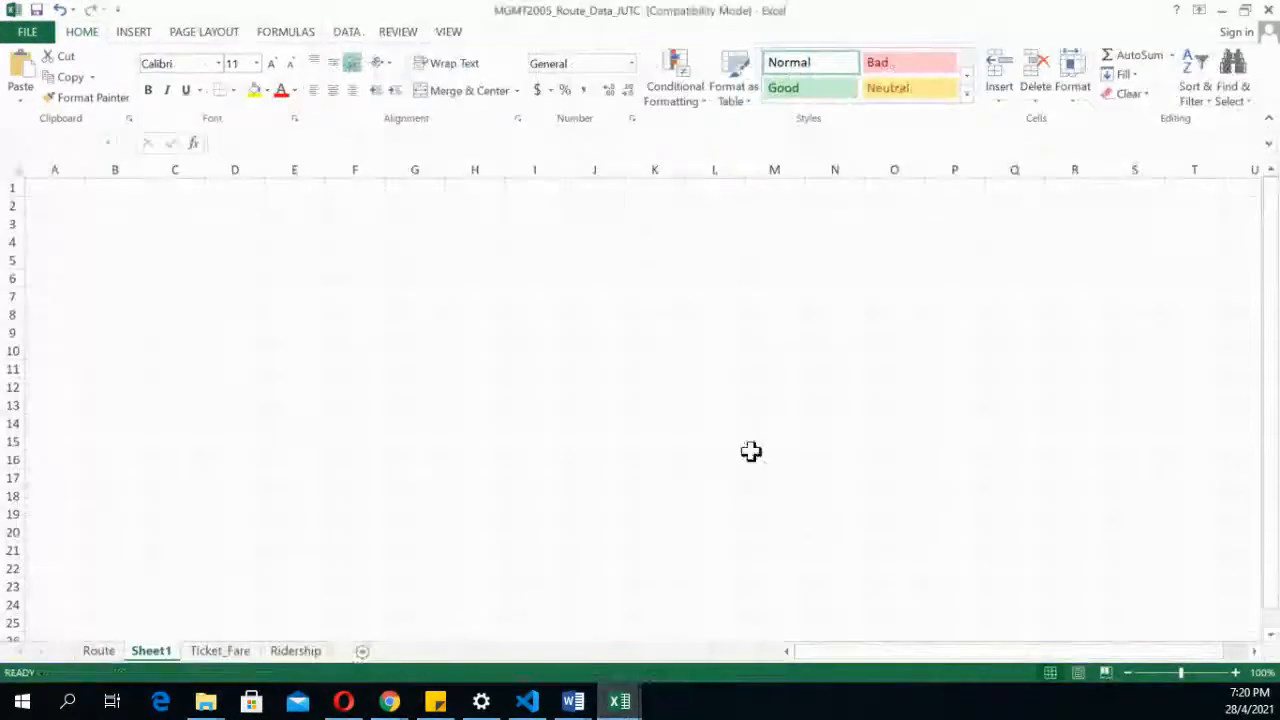
pyautogui.click(99, 651)
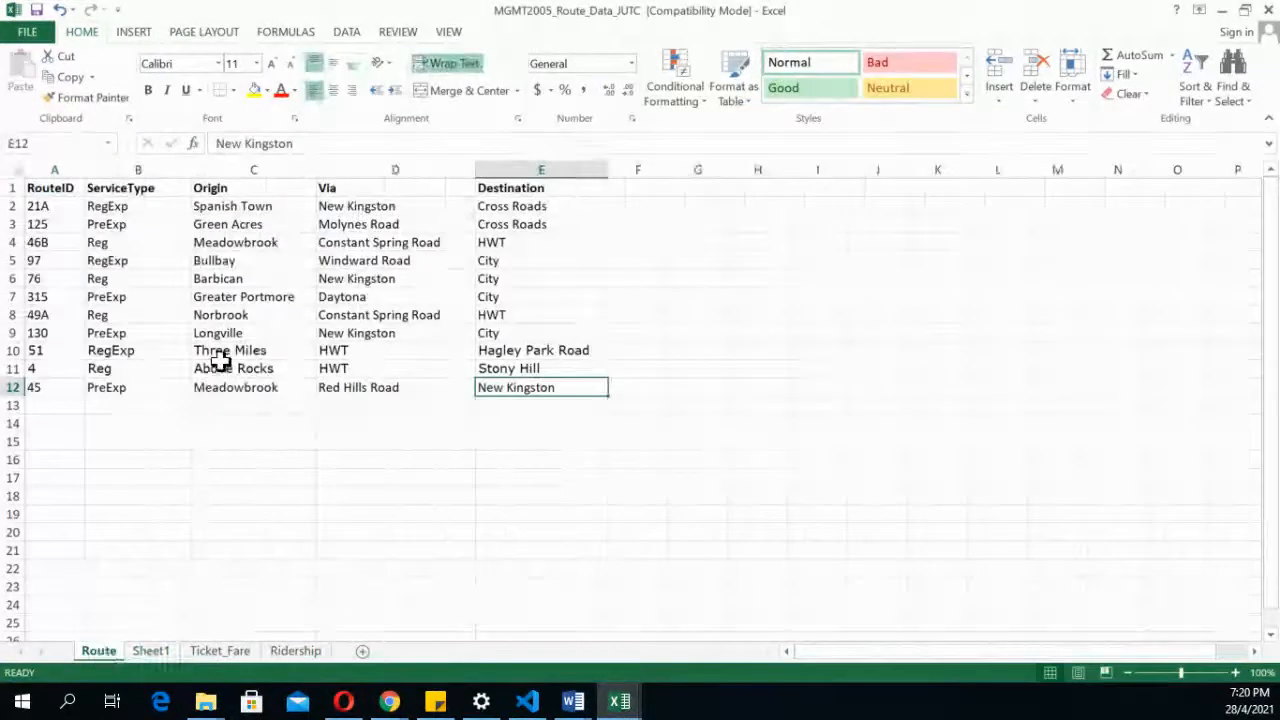
# Examine the last route record in row 12 field by field, from RouteID through ServiceType, Origin and Via to Destination
pyautogui.click(38, 387)
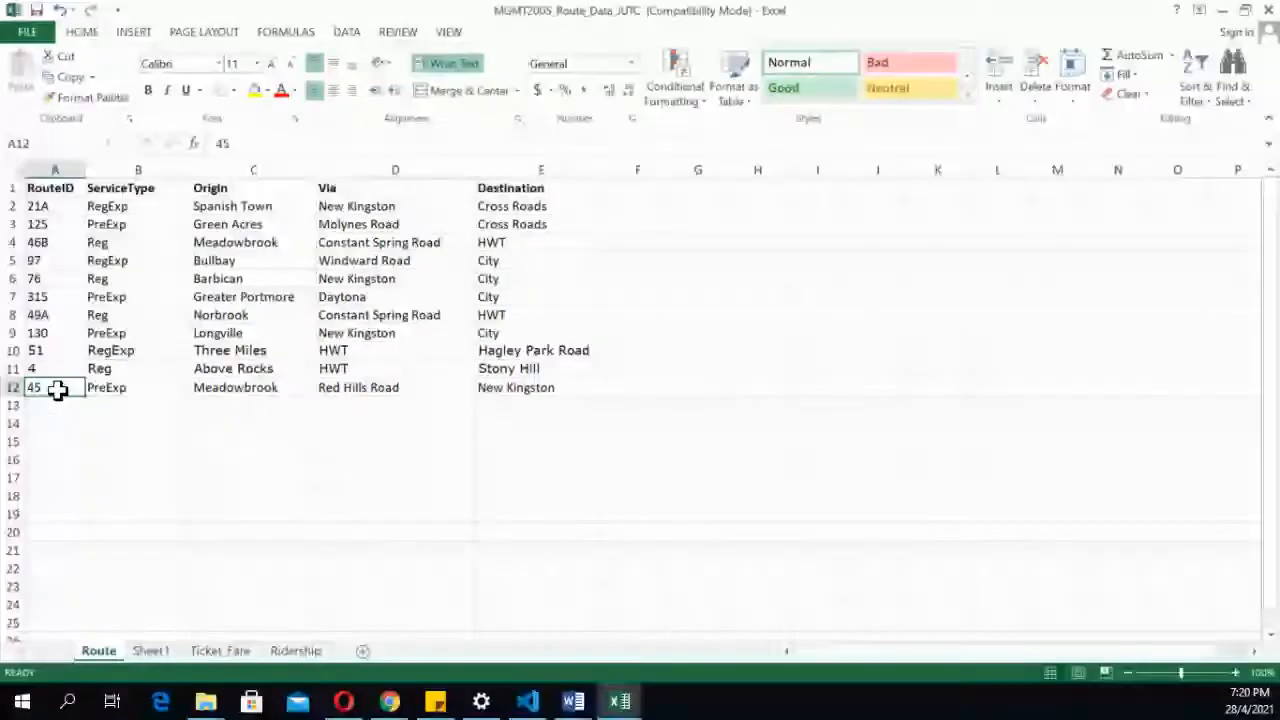
pyautogui.click(115, 389)
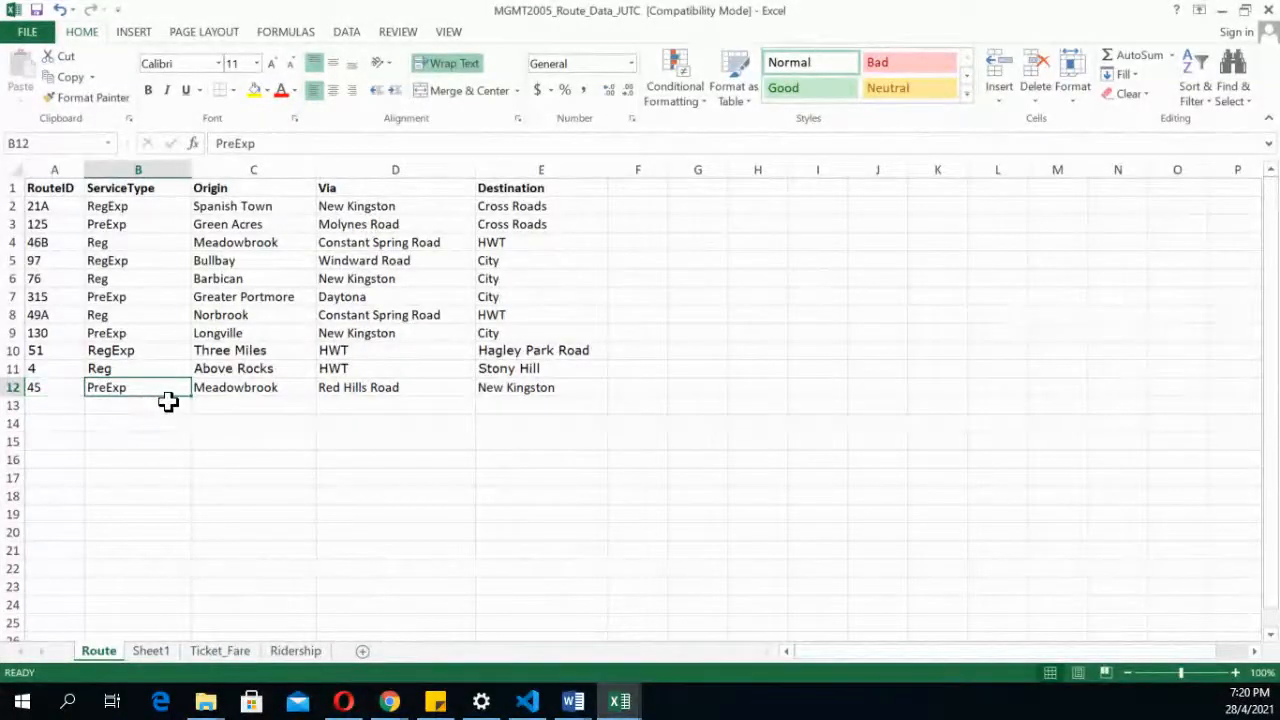
pyautogui.click(242, 392)
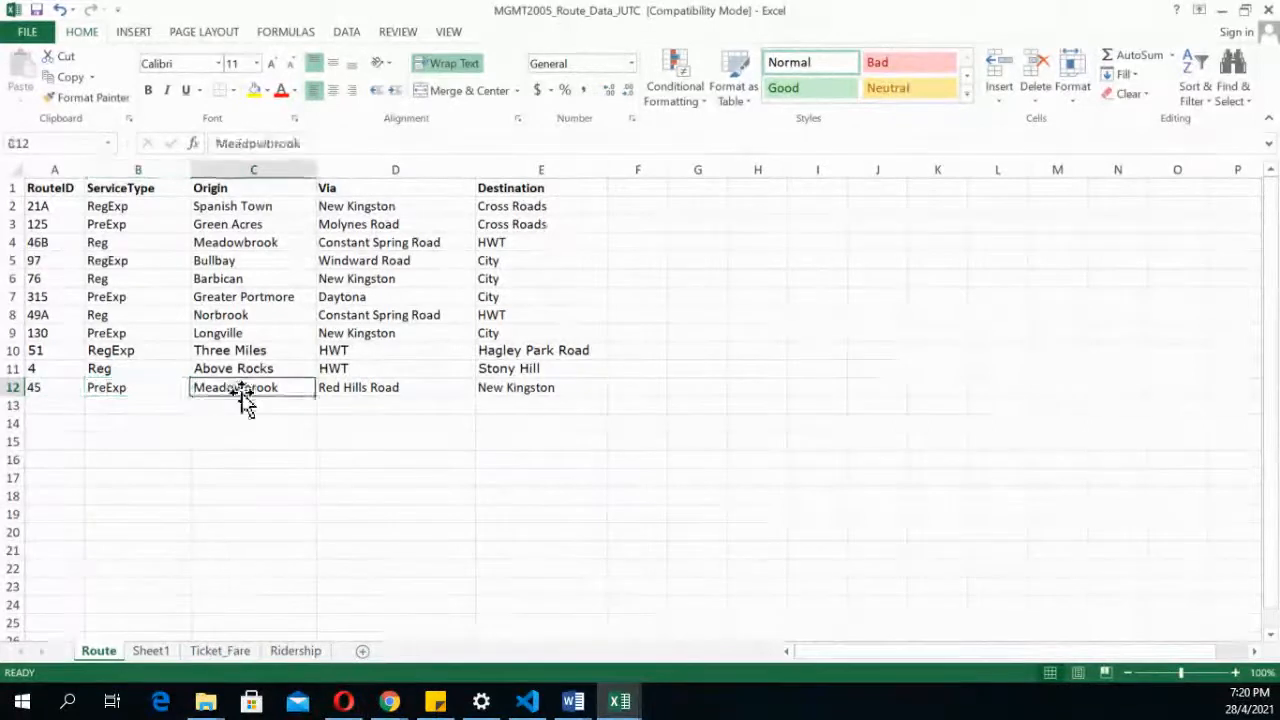
pyautogui.click(385, 388)
pyautogui.click(512, 388)
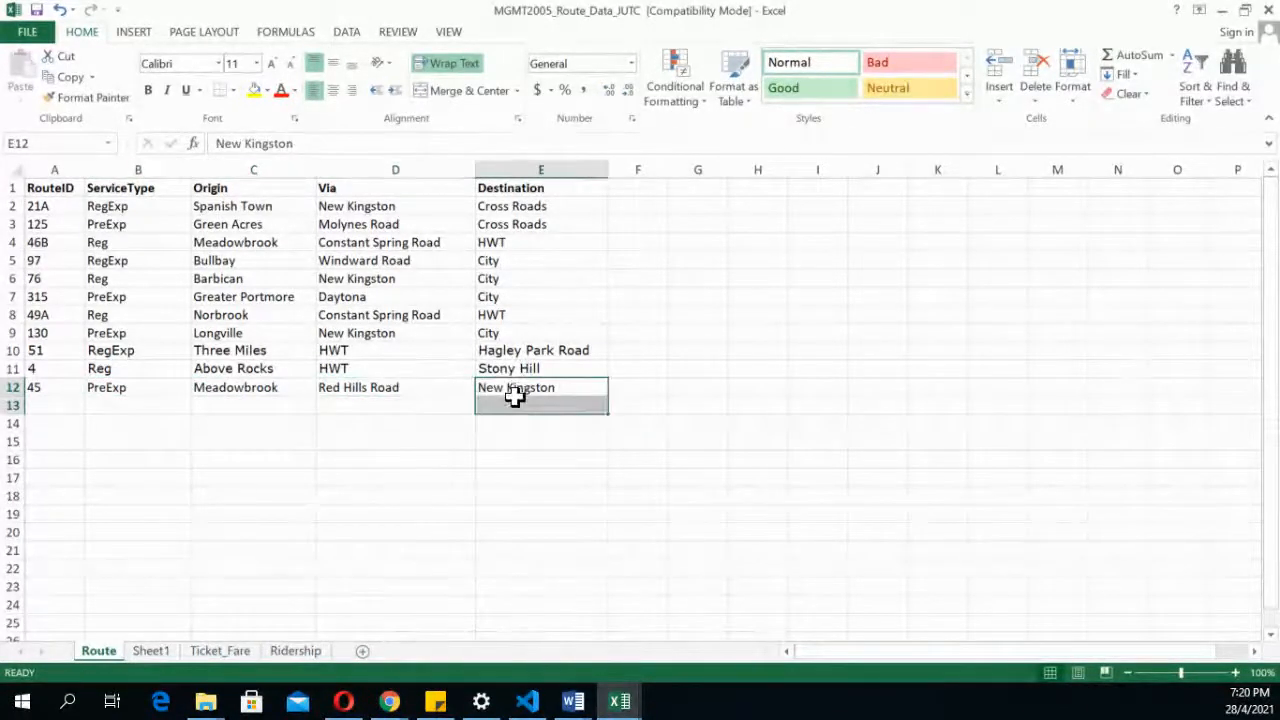
pyautogui.click(360, 443)
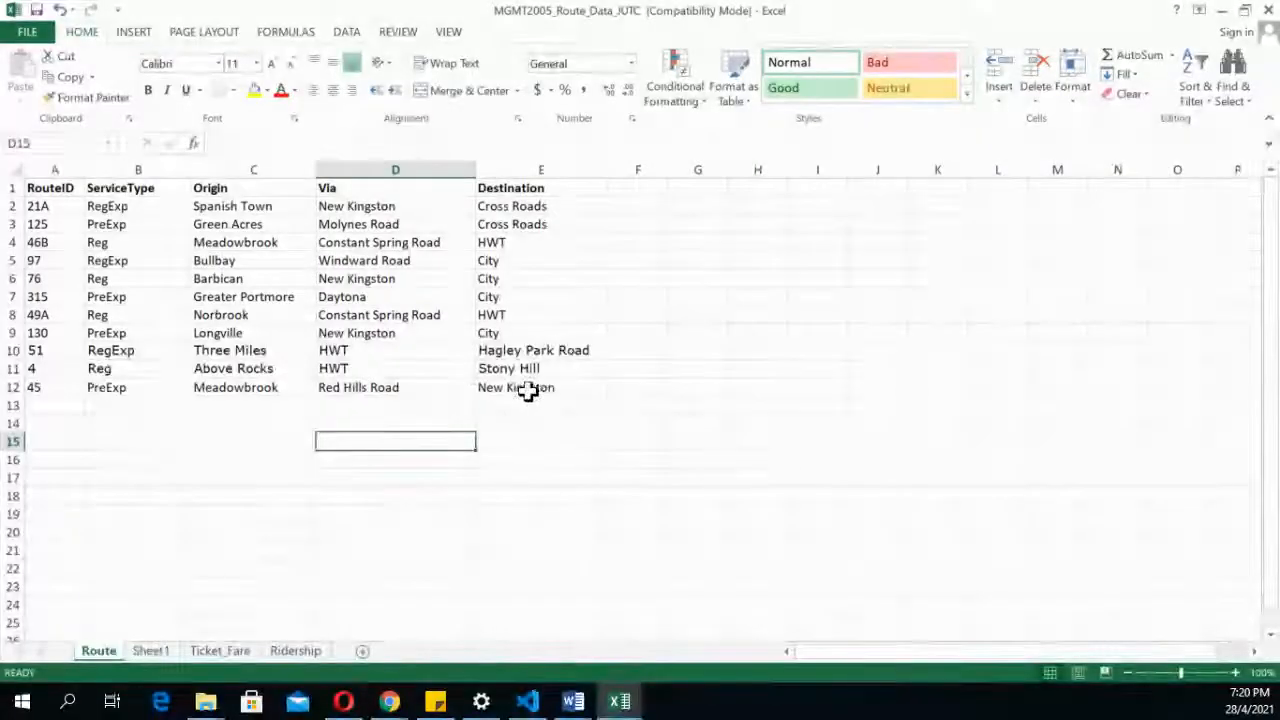
pyautogui.moveTo(528, 391); pyautogui.dragTo(244, 413)
pyautogui.moveTo(62, 400); pyautogui.dragTo(520, 390)
pyautogui.click(250, 495)
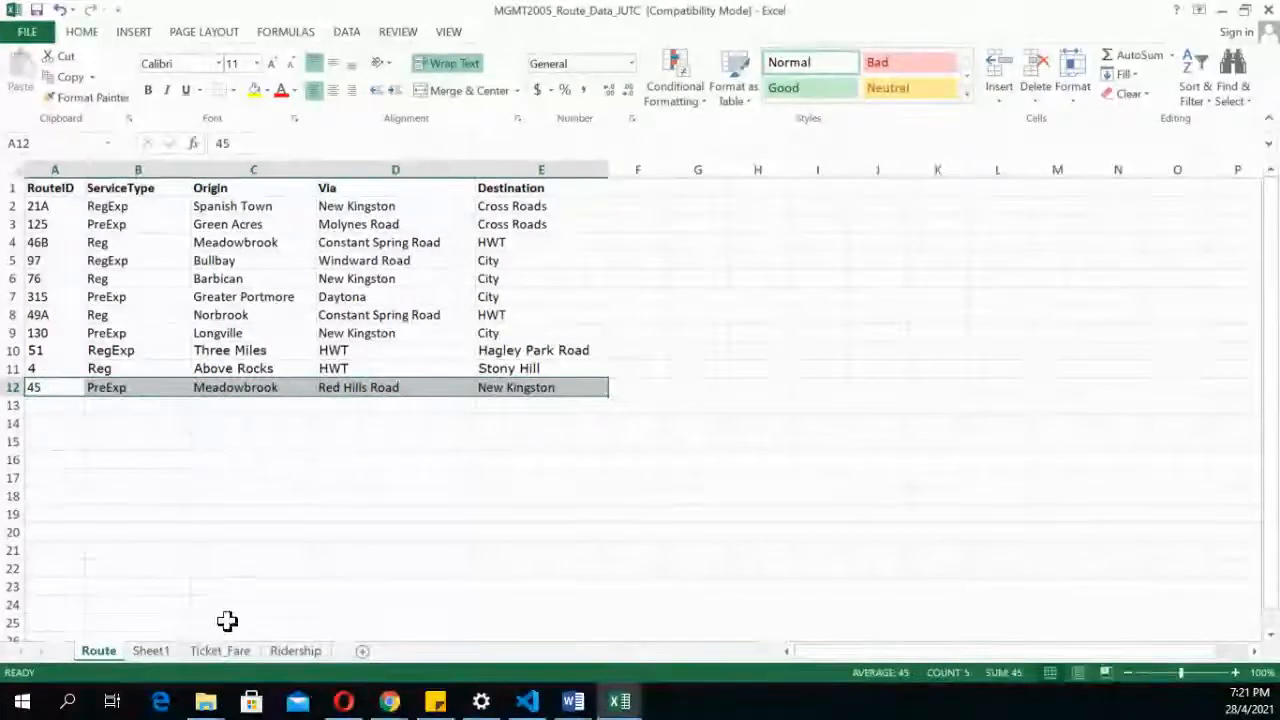
# Show the Ticket_Fare sheet to review its fare records
pyautogui.click(155, 652)
pyautogui.click(207, 652)
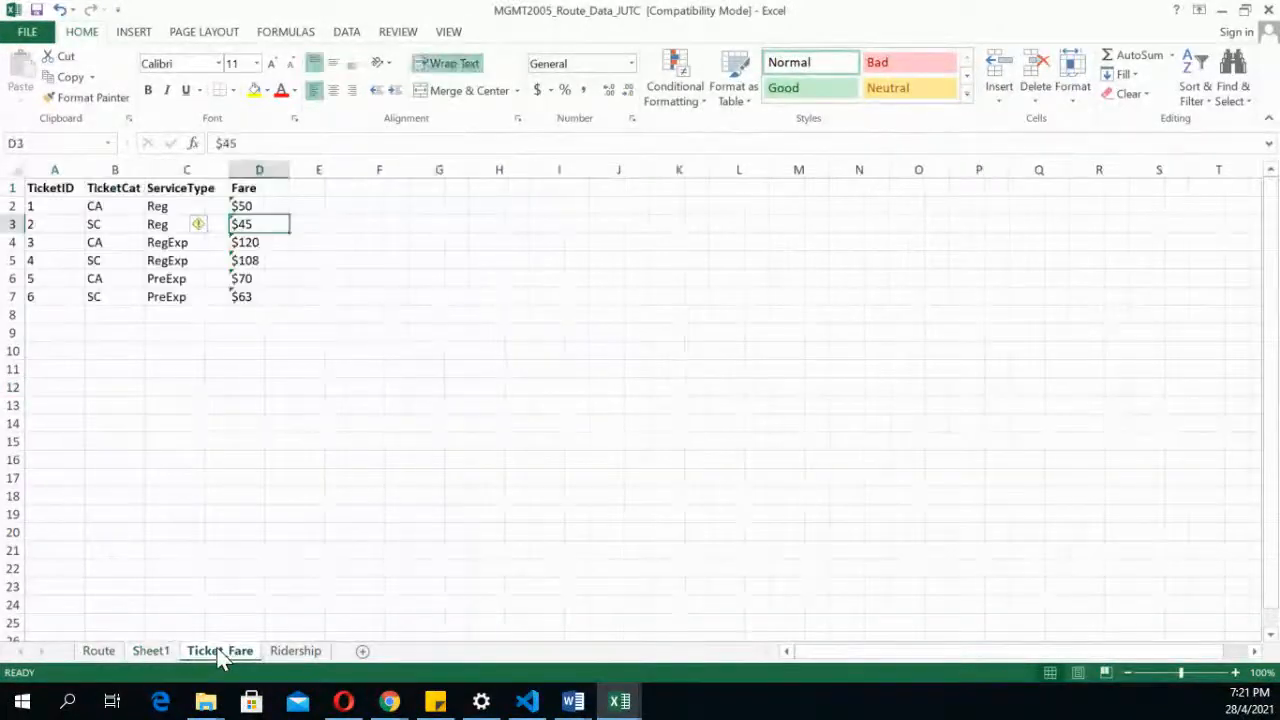
# Look through the records on the Ticket_Fare, Route and Ridership sheets of the route data workbook
pyautogui.scroll(-6, 147, 543)
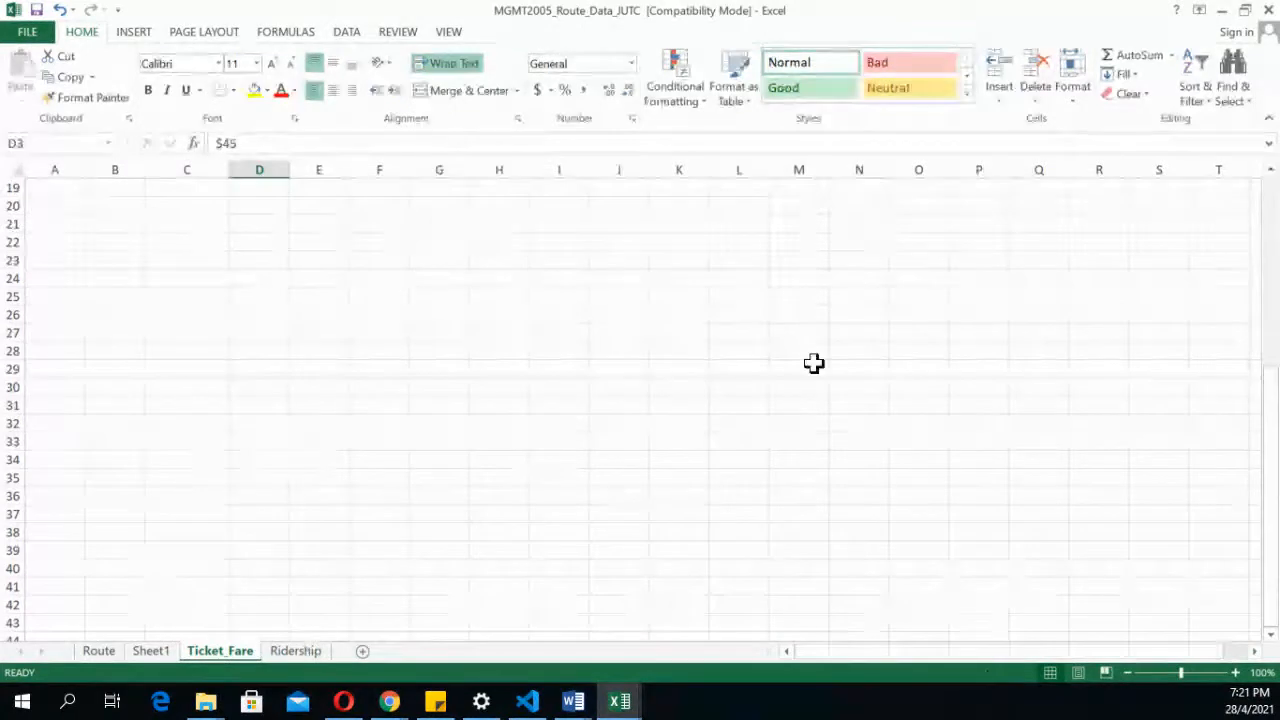
pyautogui.scroll(6, 814, 363)
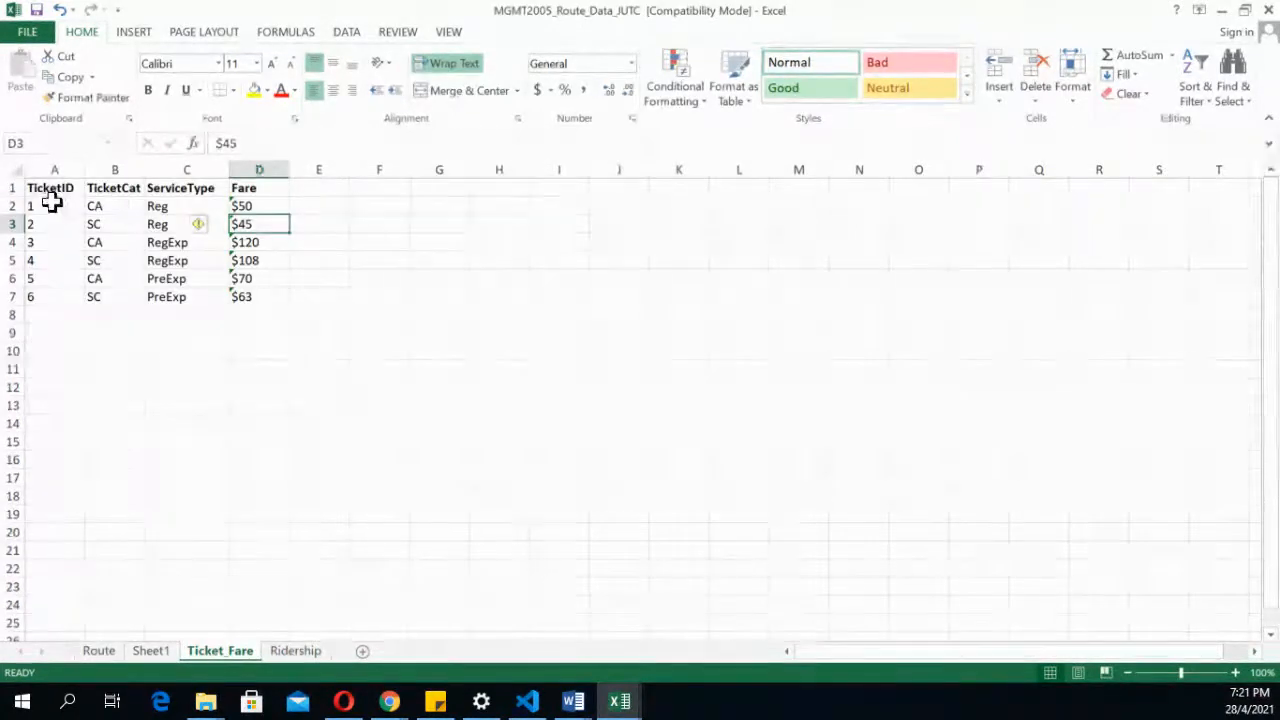
pyautogui.moveTo(51, 206); pyautogui.dragTo(255, 318)
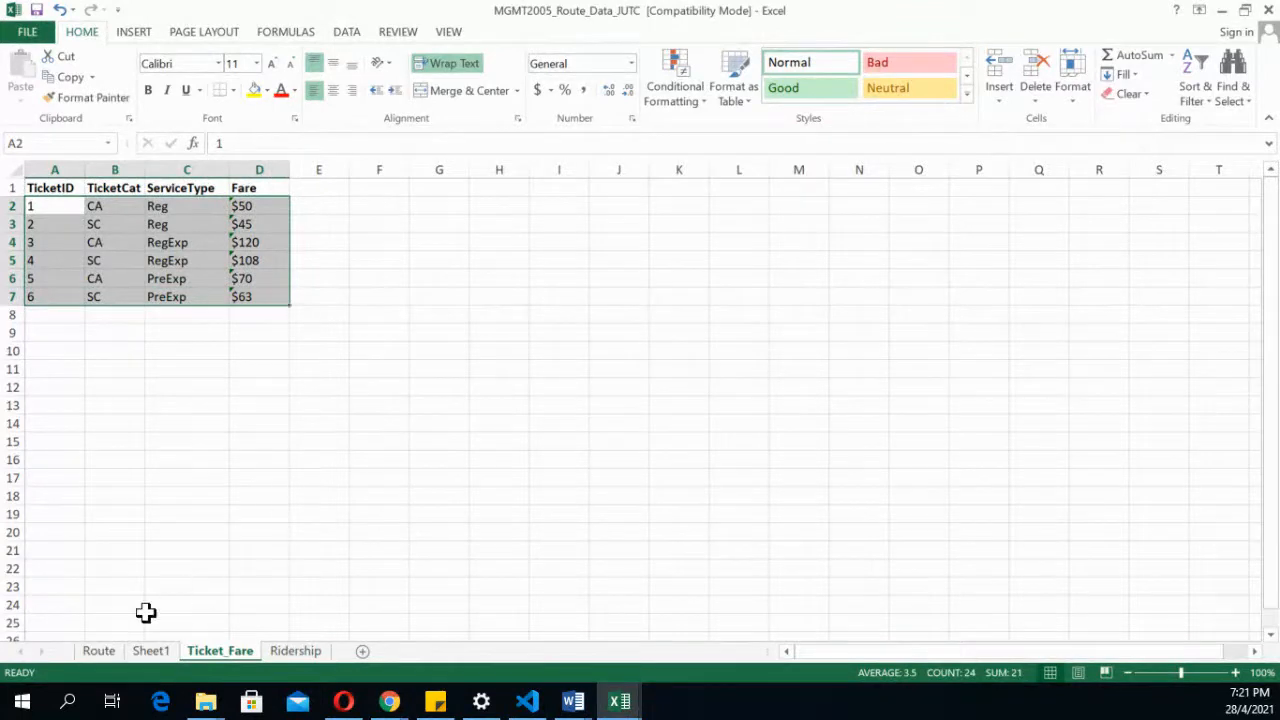
pyautogui.click(99, 651)
pyautogui.click(297, 651)
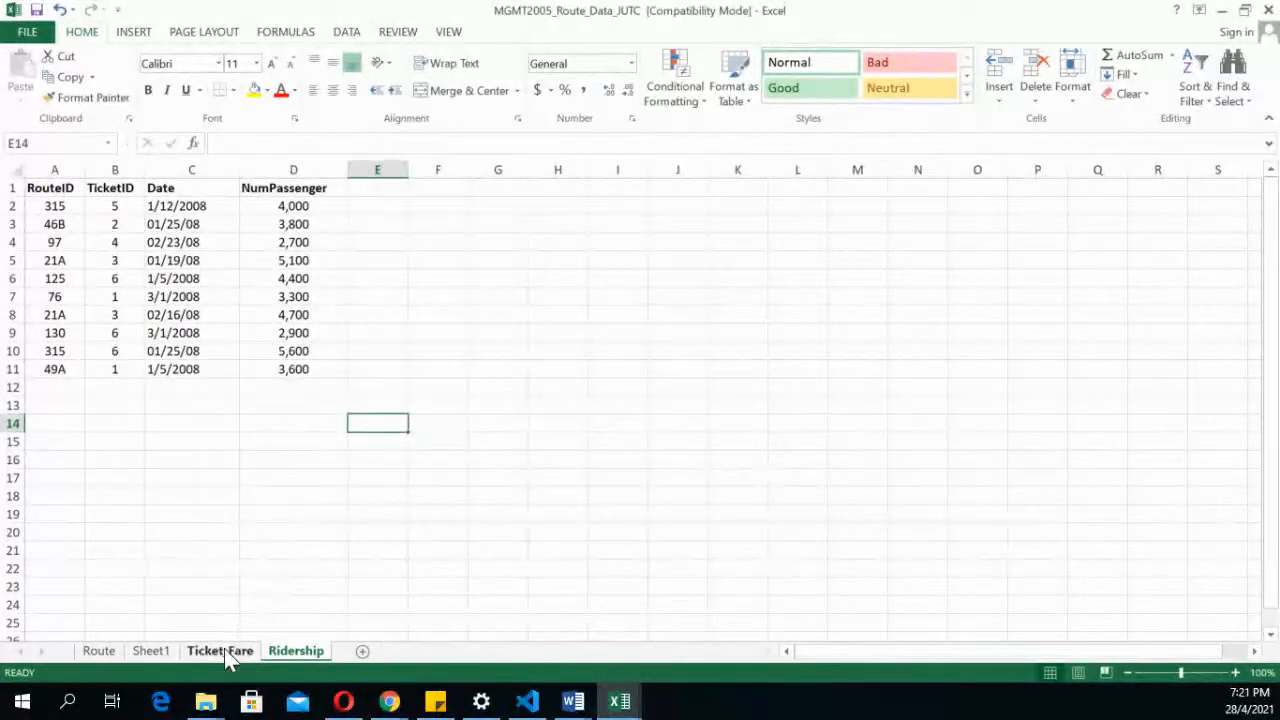
pyautogui.click(99, 651)
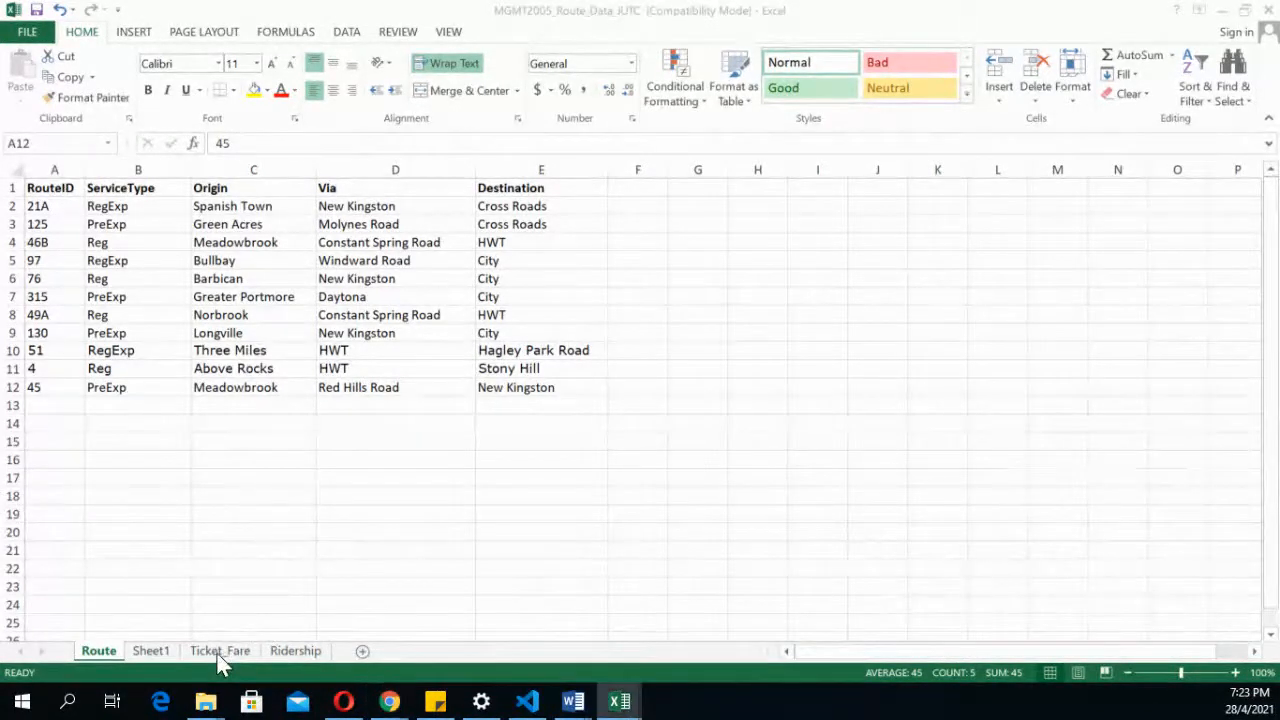
pyautogui.click(220, 655)
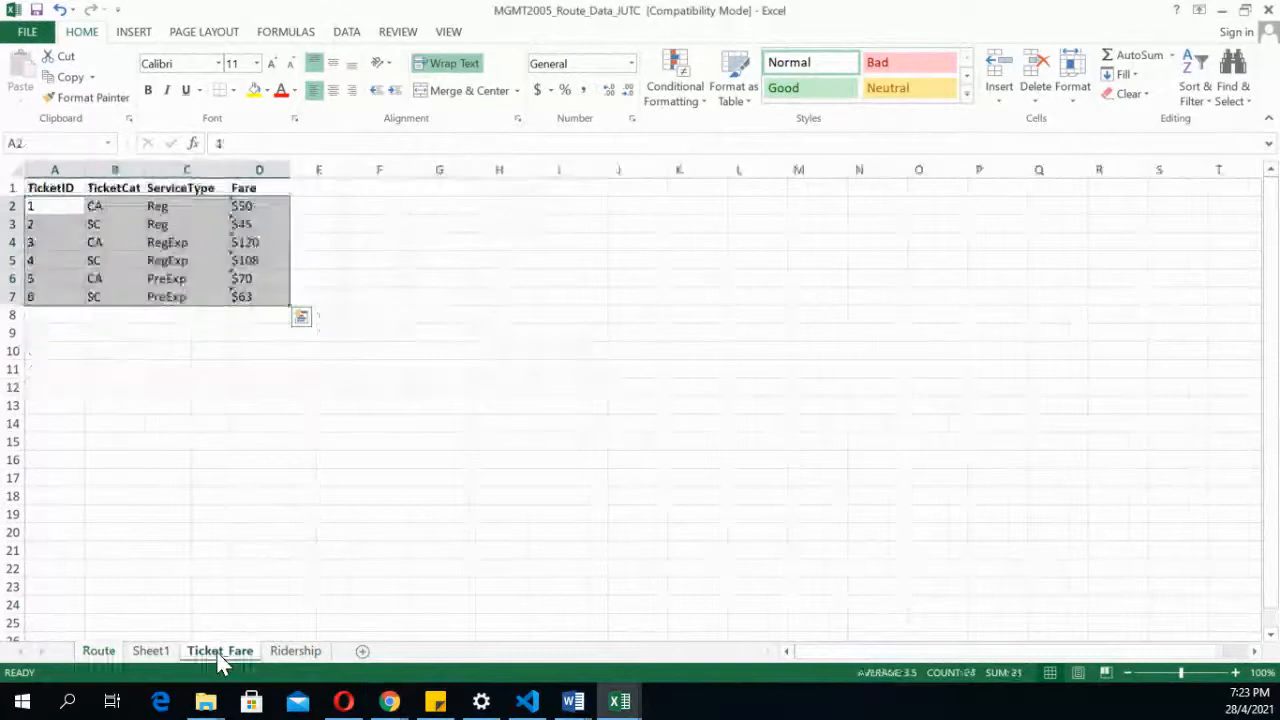
pyautogui.click(295, 652)
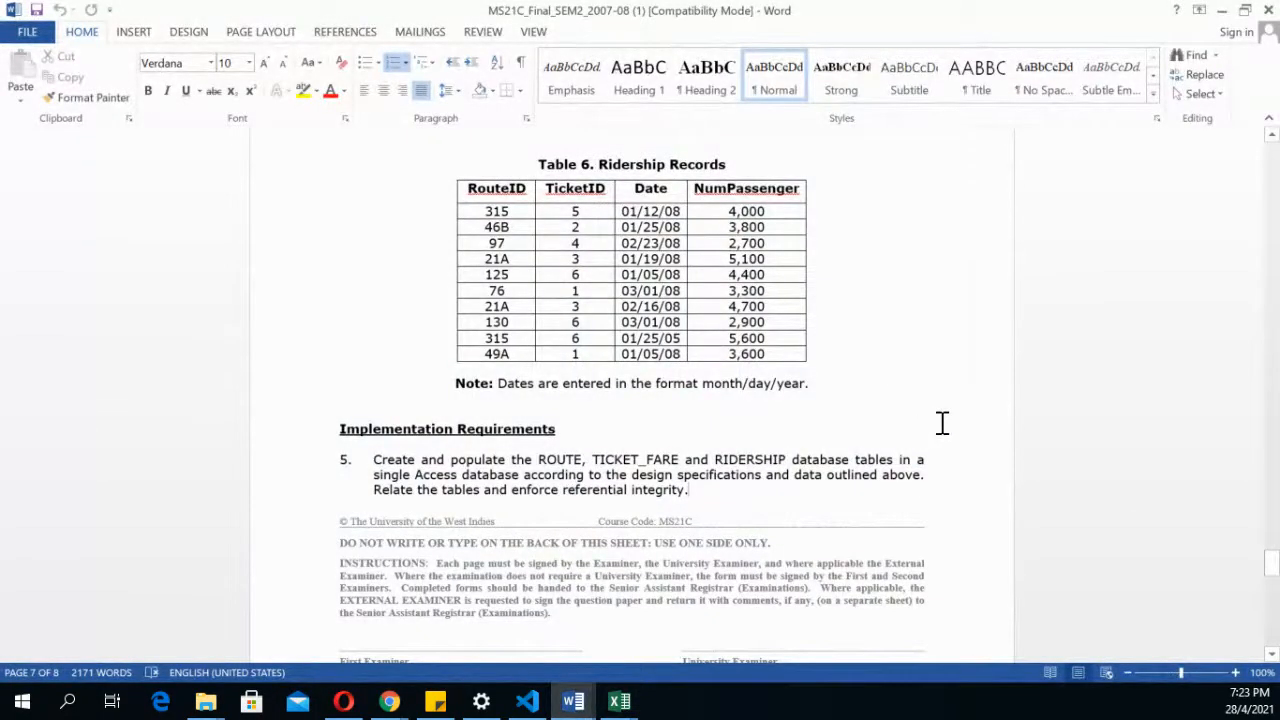
# Examine the Ridership table structure and records in the Word exam paper, and bring up the MGMT2005_Route_Data_JUTC workbook in Excel
pyautogui.scroll(4, 942, 423)
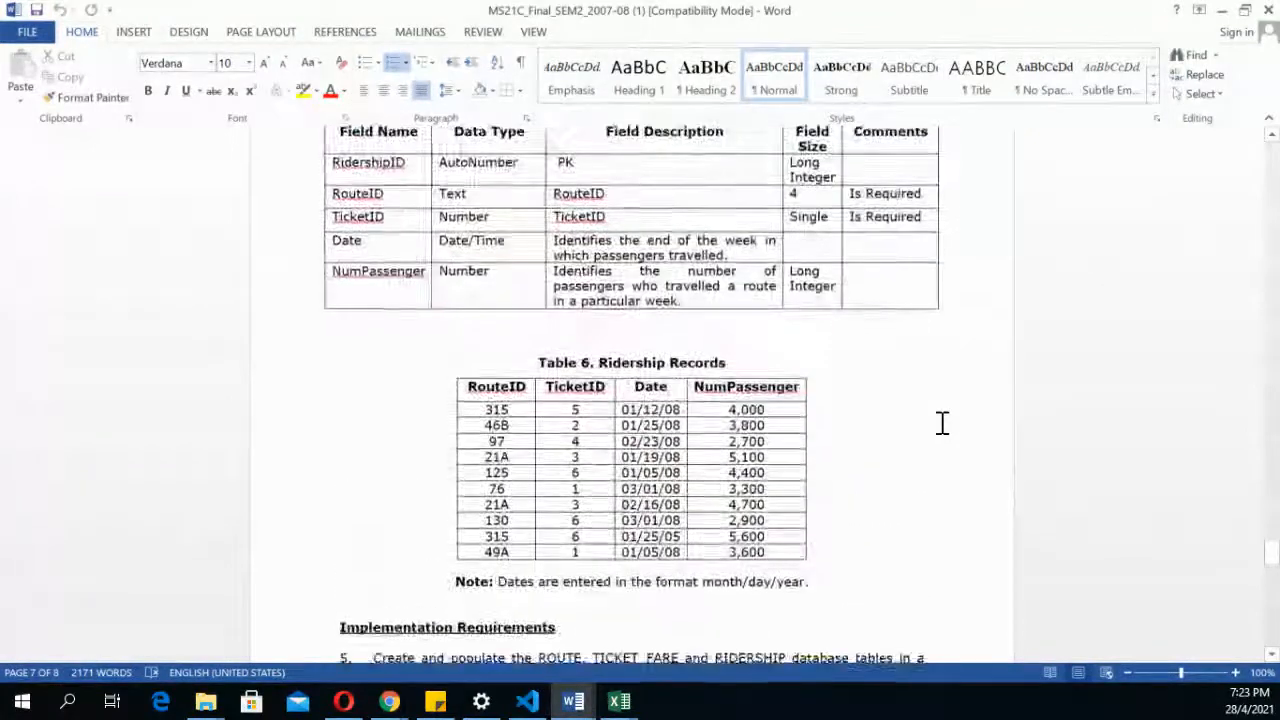
pyautogui.scroll(1, 942, 423)
pyautogui.click(405, 210)
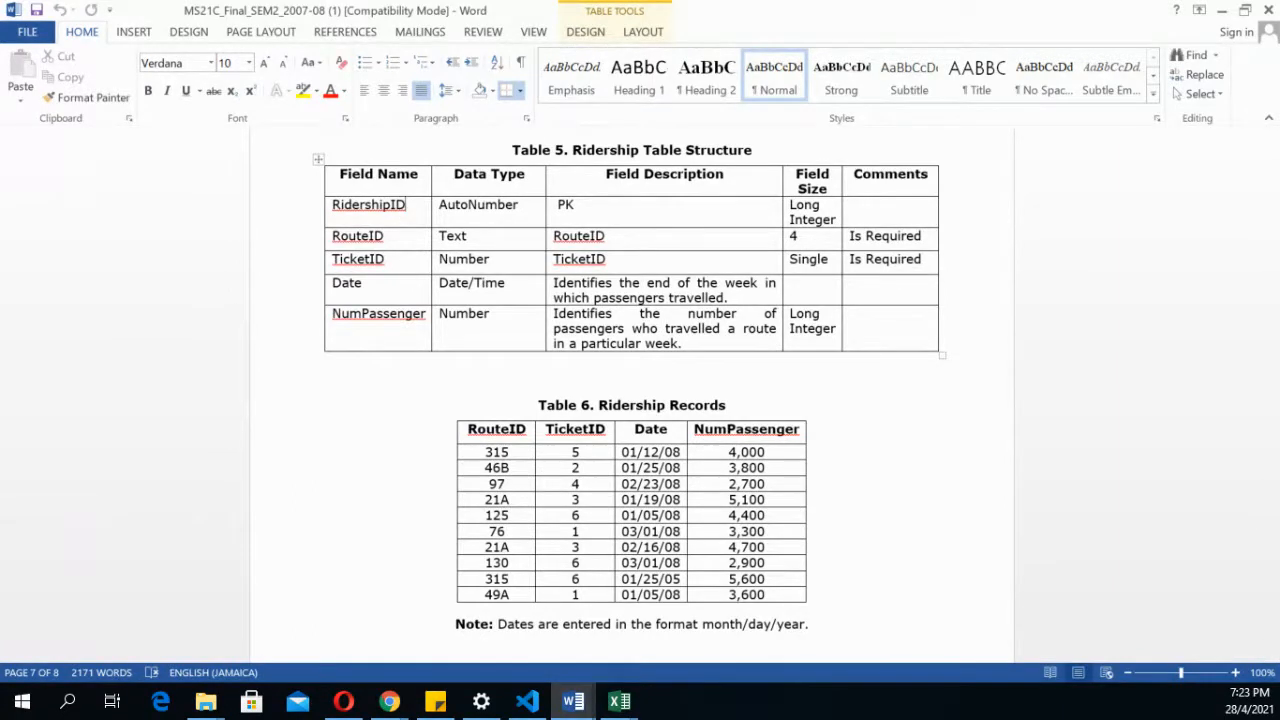
pyautogui.hotkey('alt', 'Tab')
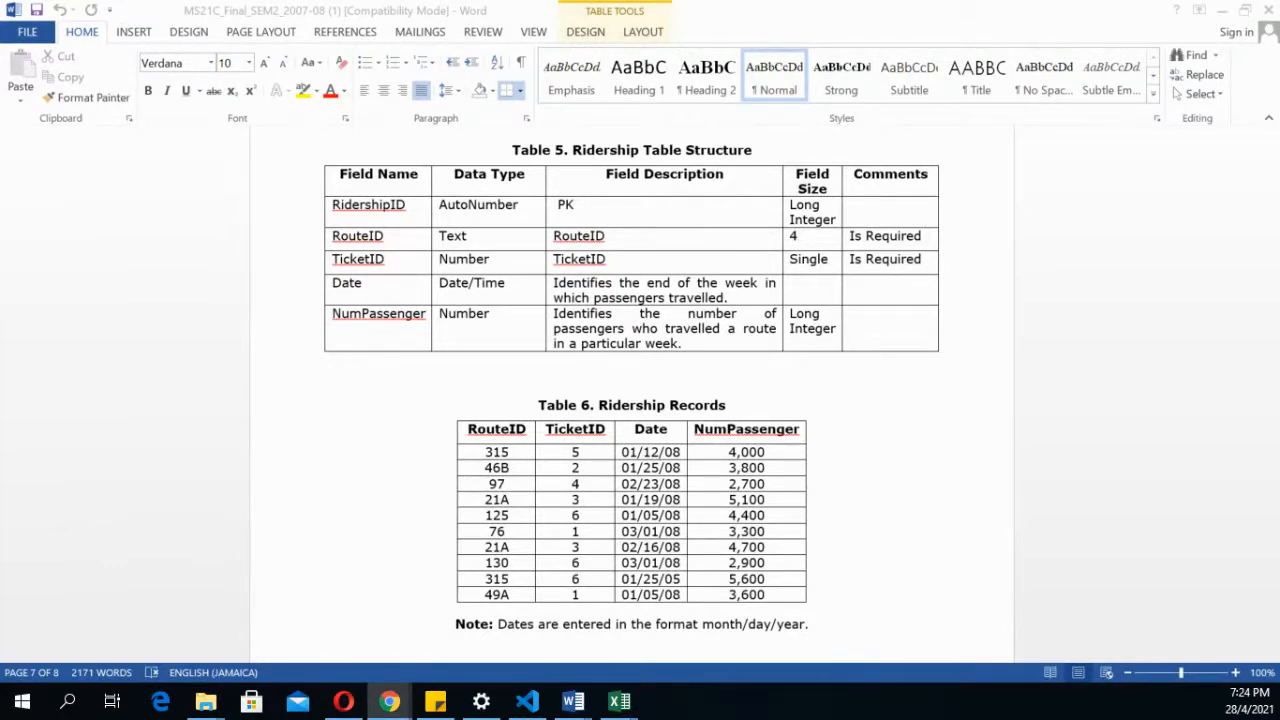
pyautogui.scroll(3, 815, 445)
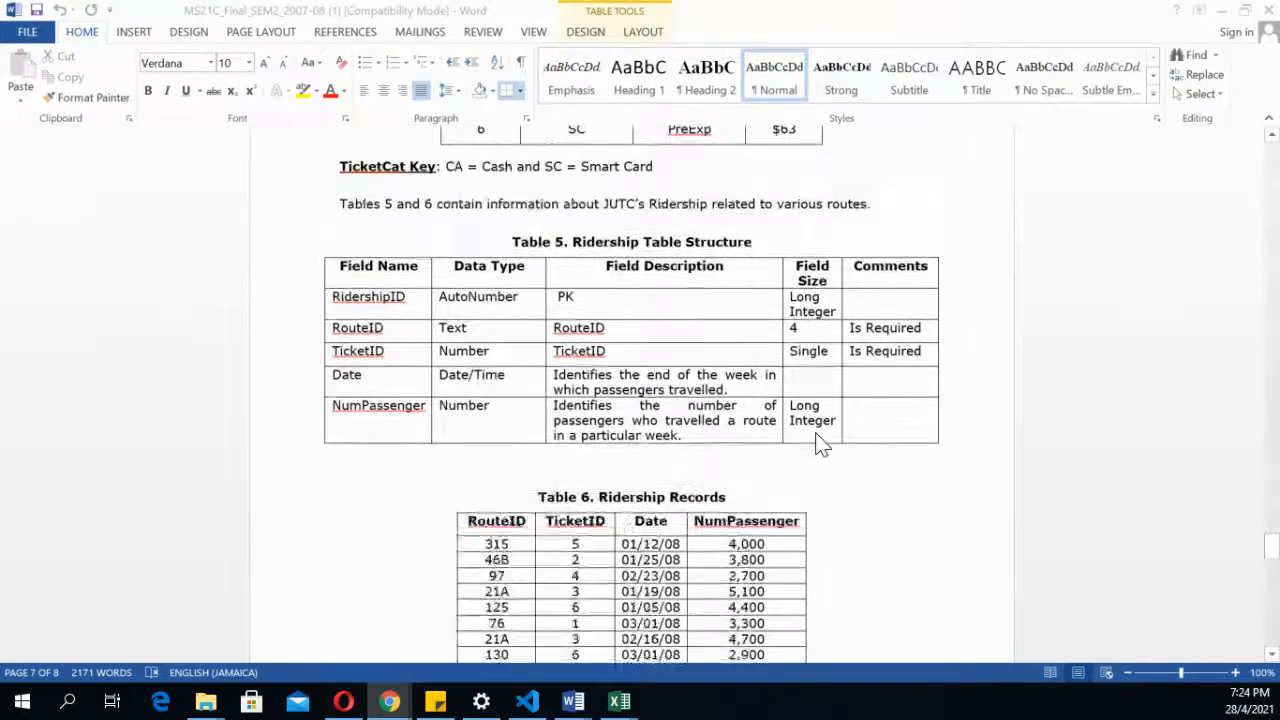
pyautogui.moveTo(622, 705)
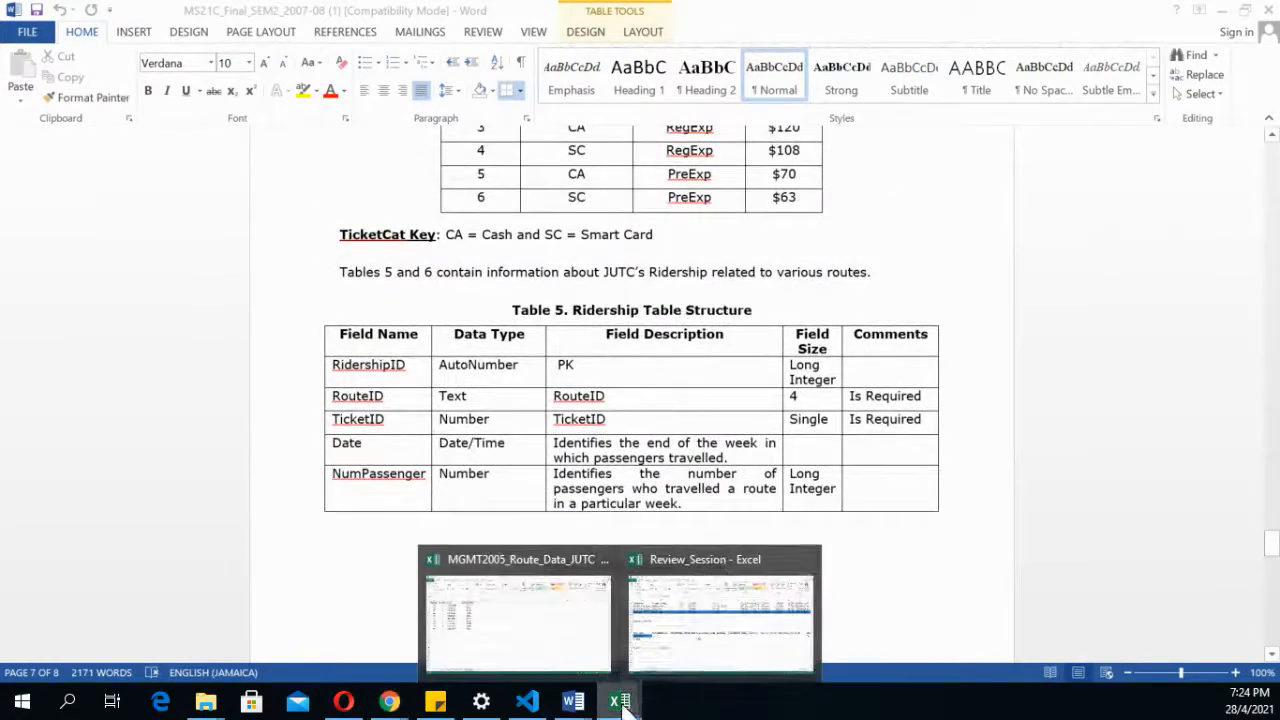
pyautogui.click(551, 622)
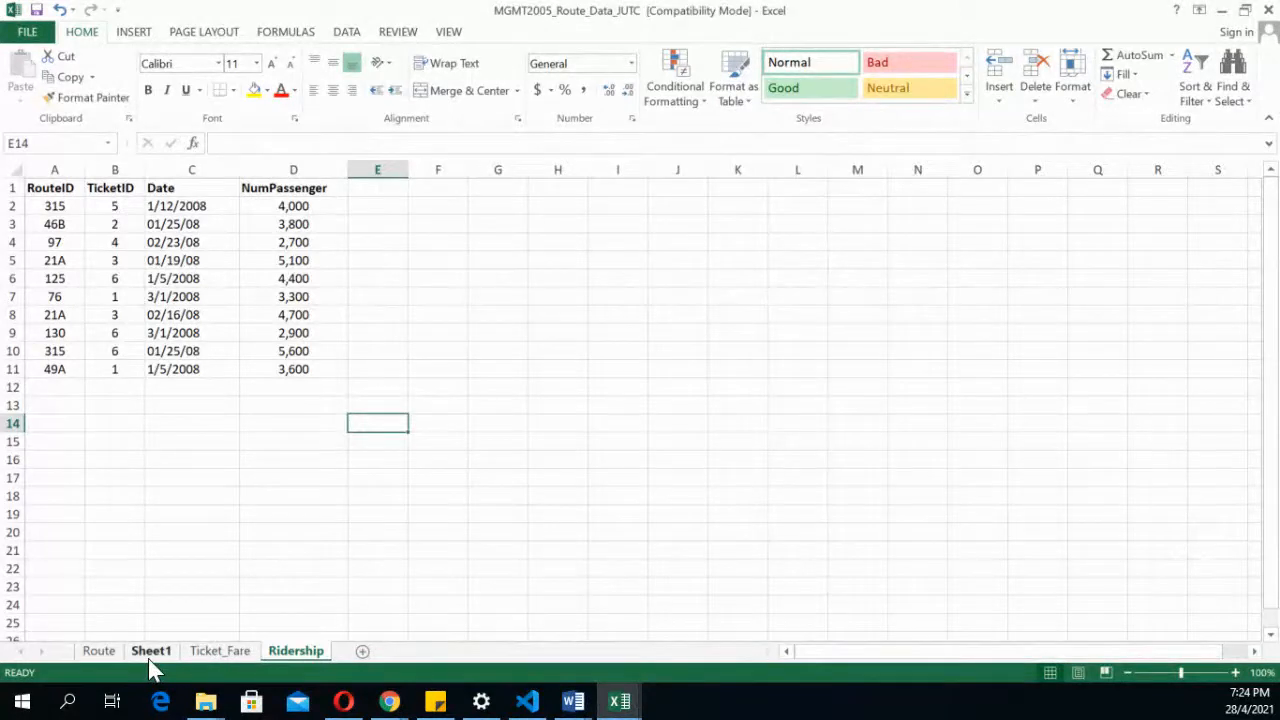
# Return to the exam paper in Word and review the Route, Ticket_Fare and Ridership table structures
pyautogui.click(574, 702)
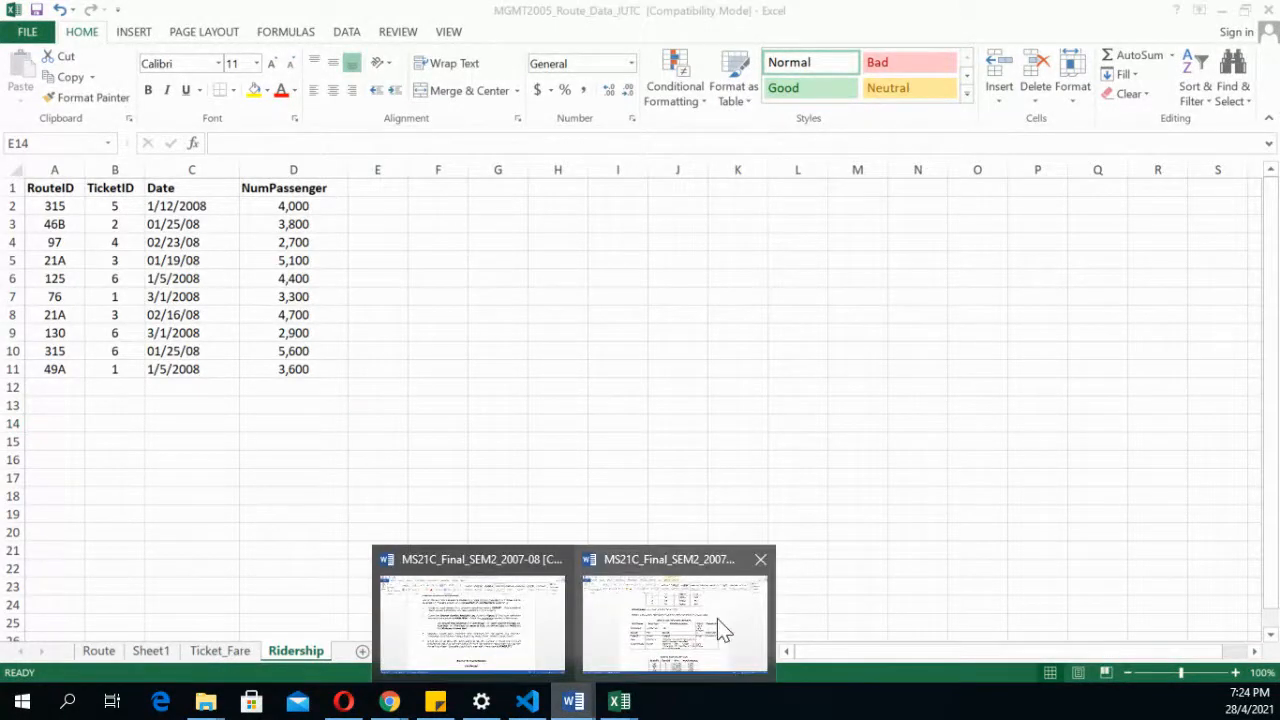
pyautogui.click(717, 618)
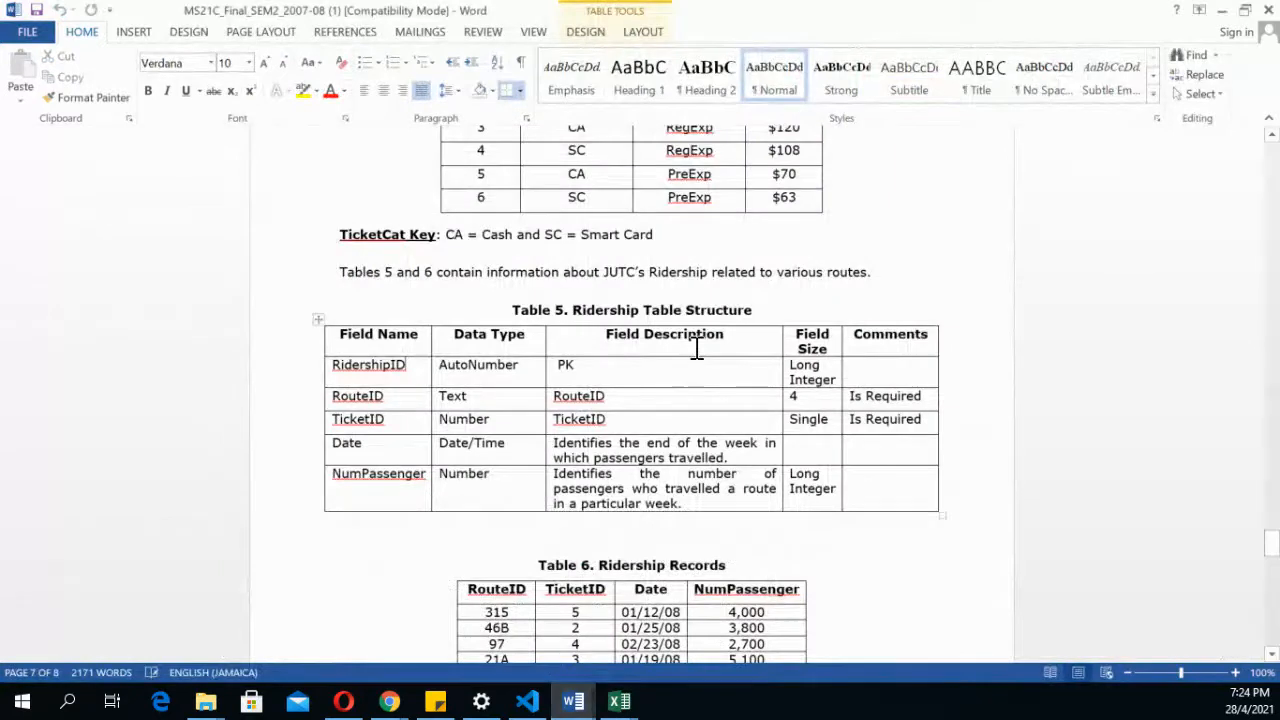
pyautogui.scroll(15, 697, 349)
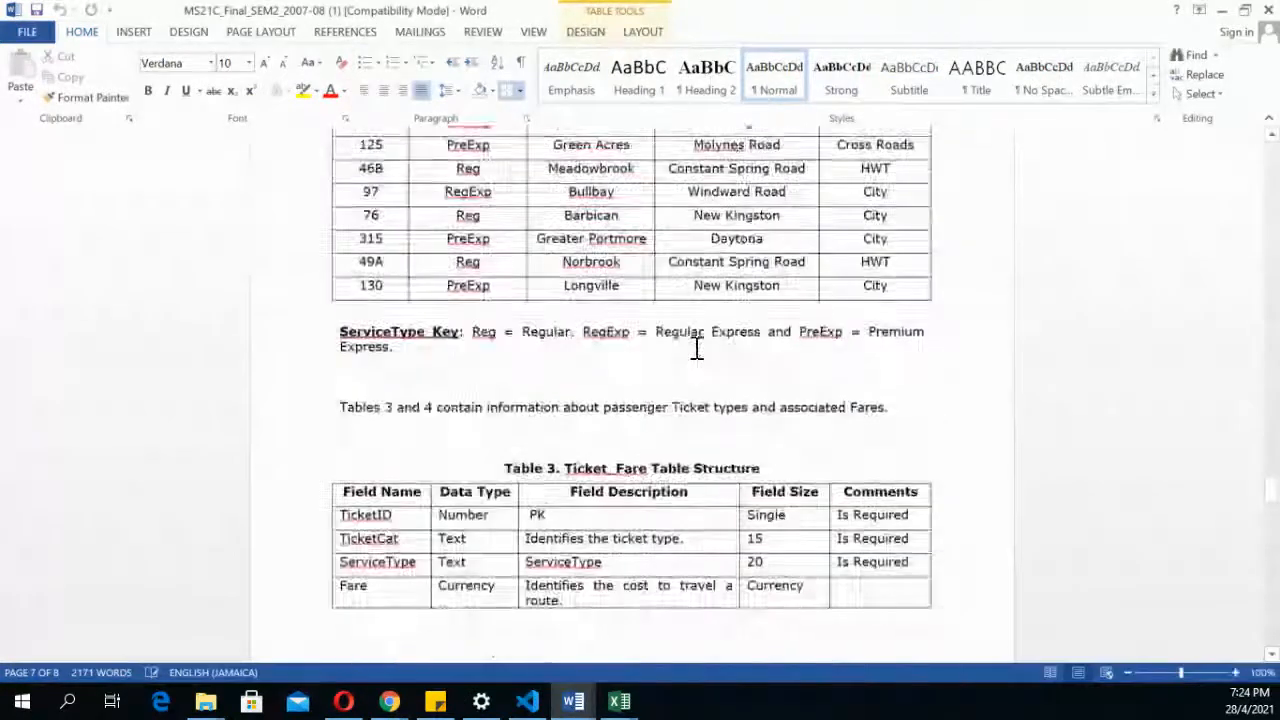
pyautogui.scroll(15, 697, 349)
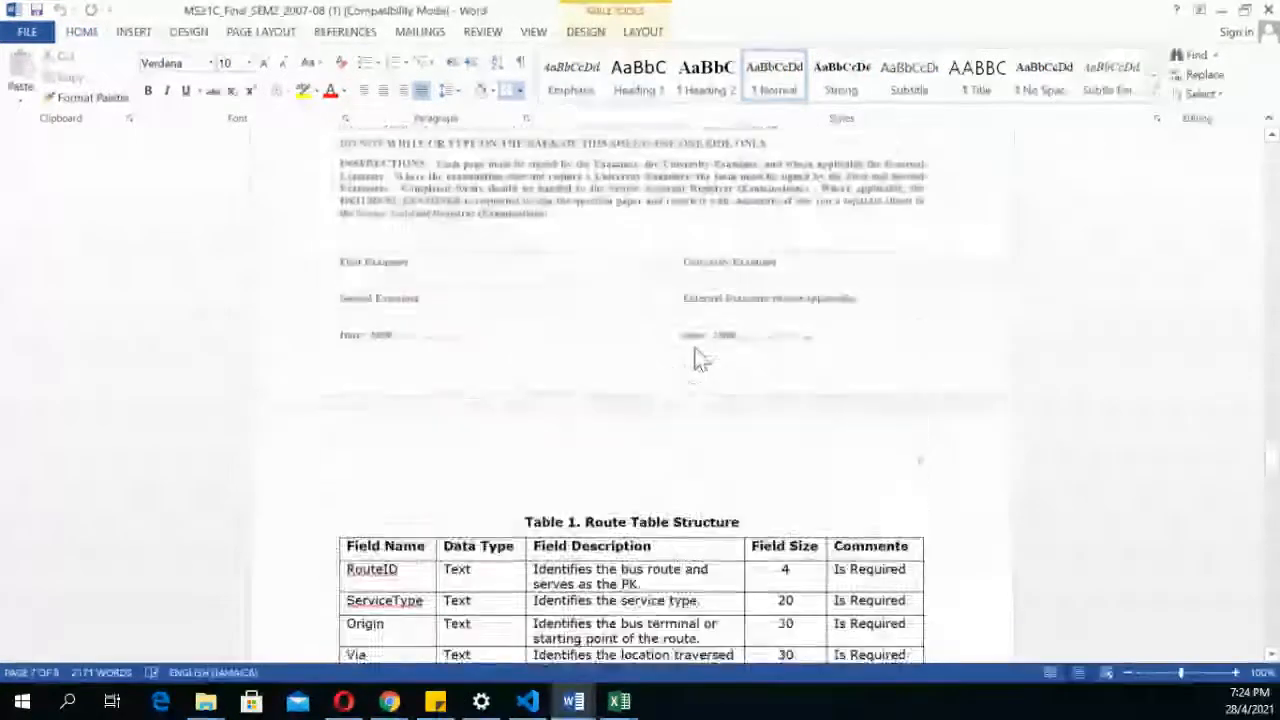
pyautogui.scroll(2, 697, 349)
pyautogui.scroll(-4, 695, 356)
pyautogui.scroll(-4, 690, 358)
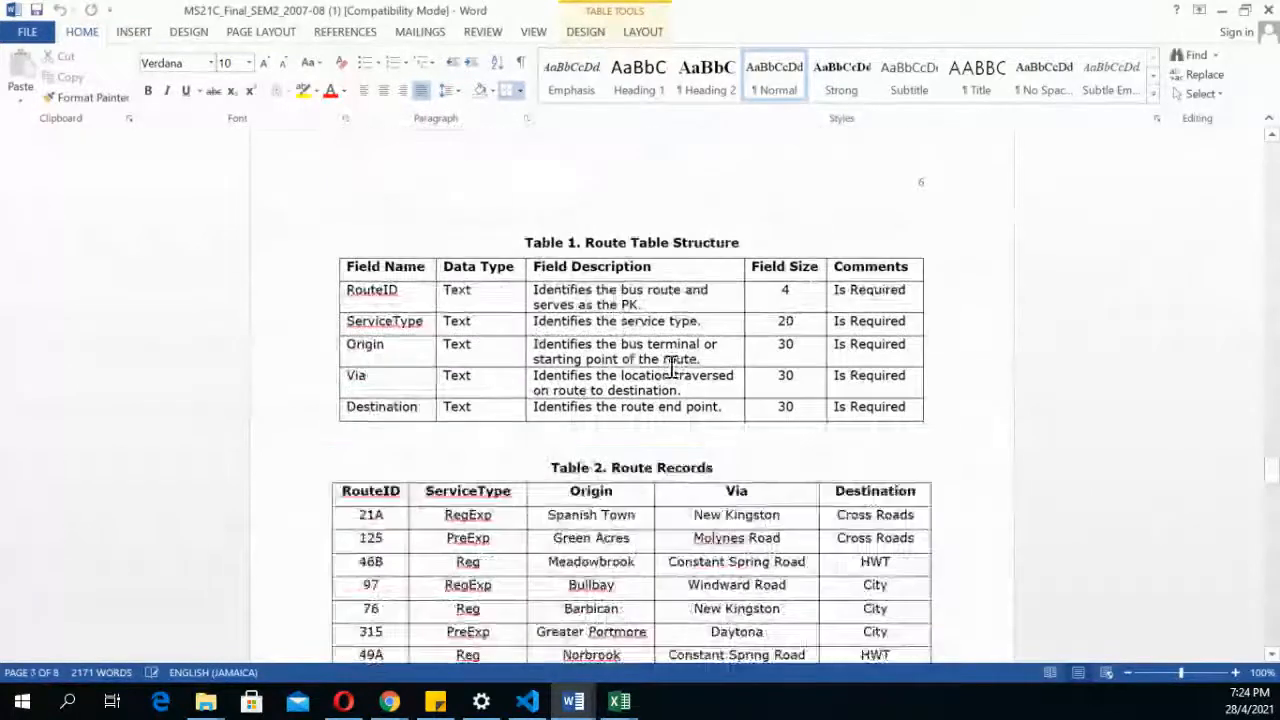
pyautogui.click(390, 345)
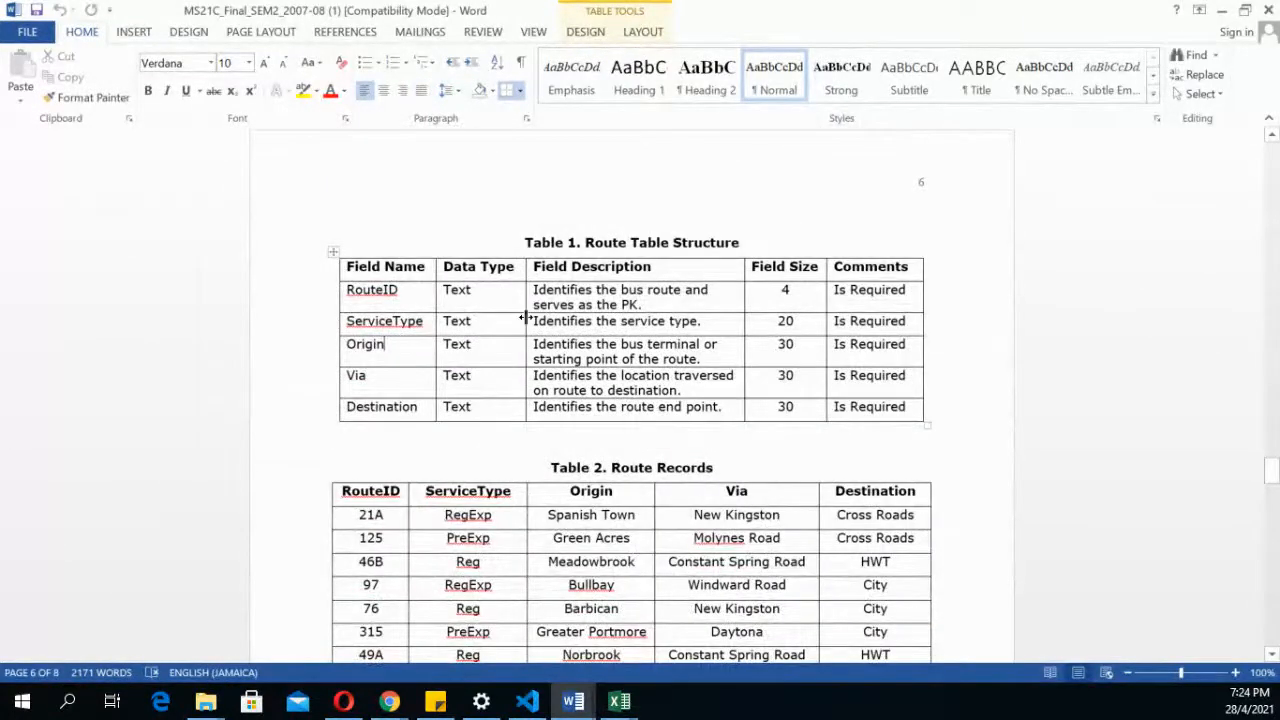
pyautogui.scroll(-10, 526, 318)
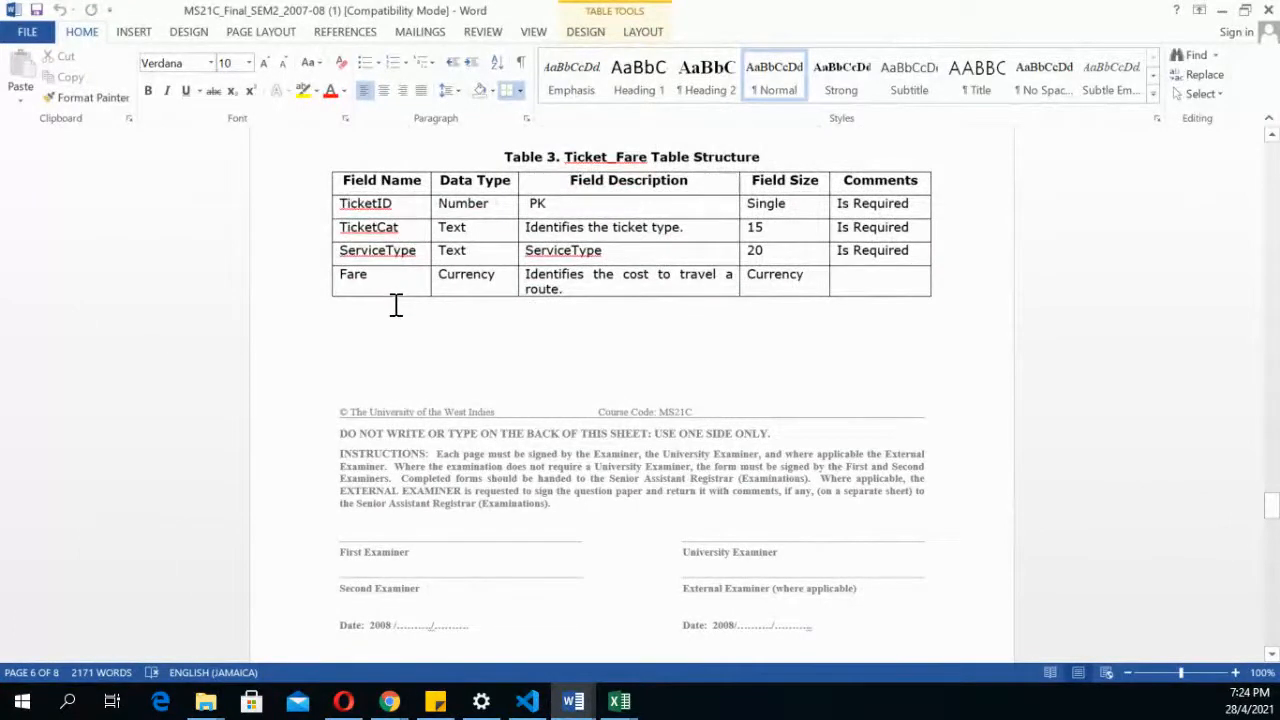
pyautogui.scroll(-15, 396, 305)
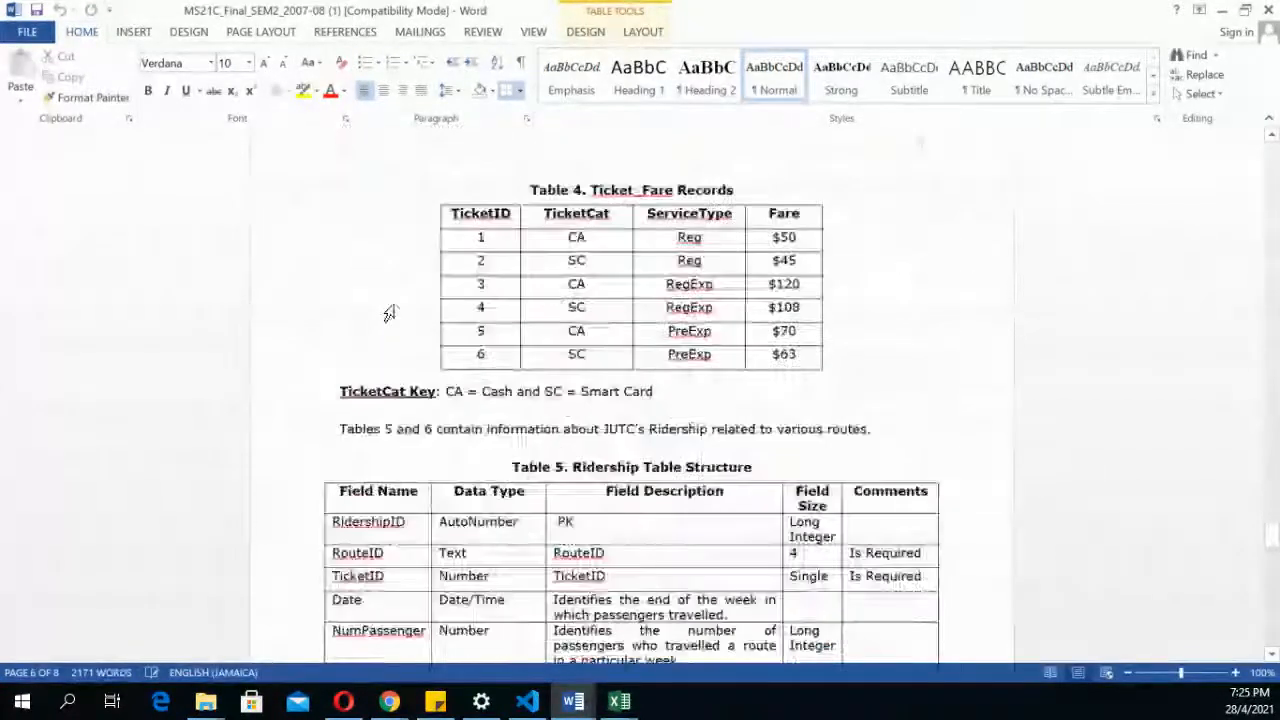
pyautogui.scroll(-1, 396, 305)
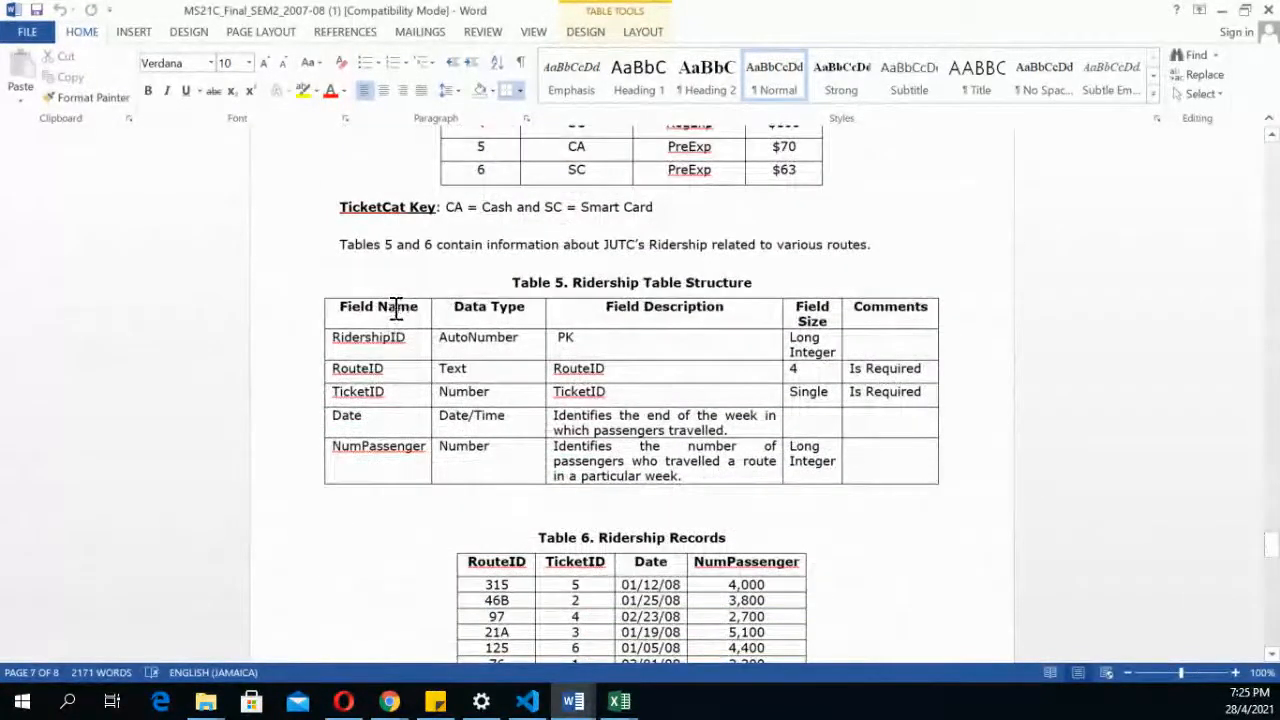
# Compare the Ridership sheet in Excel with the Ridership table structure in Word, highlighting the structure's RidershipID row
pyautogui.click(618, 701)
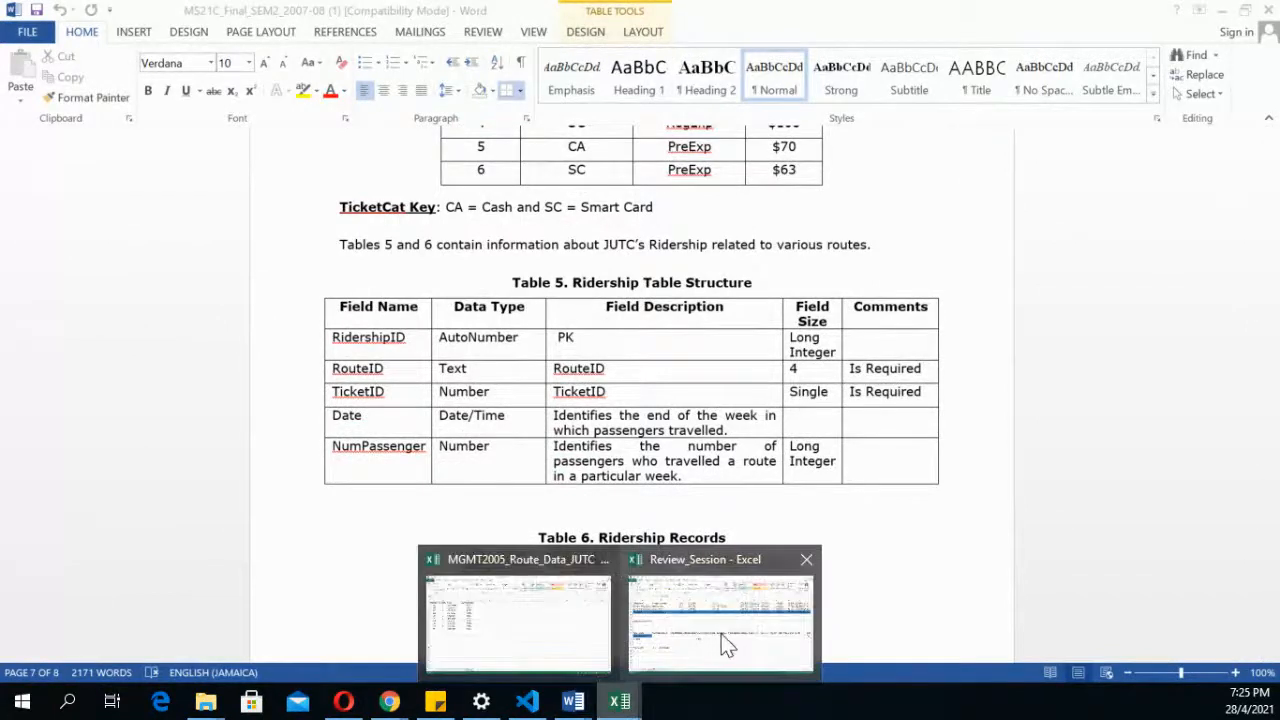
pyautogui.click(517, 637)
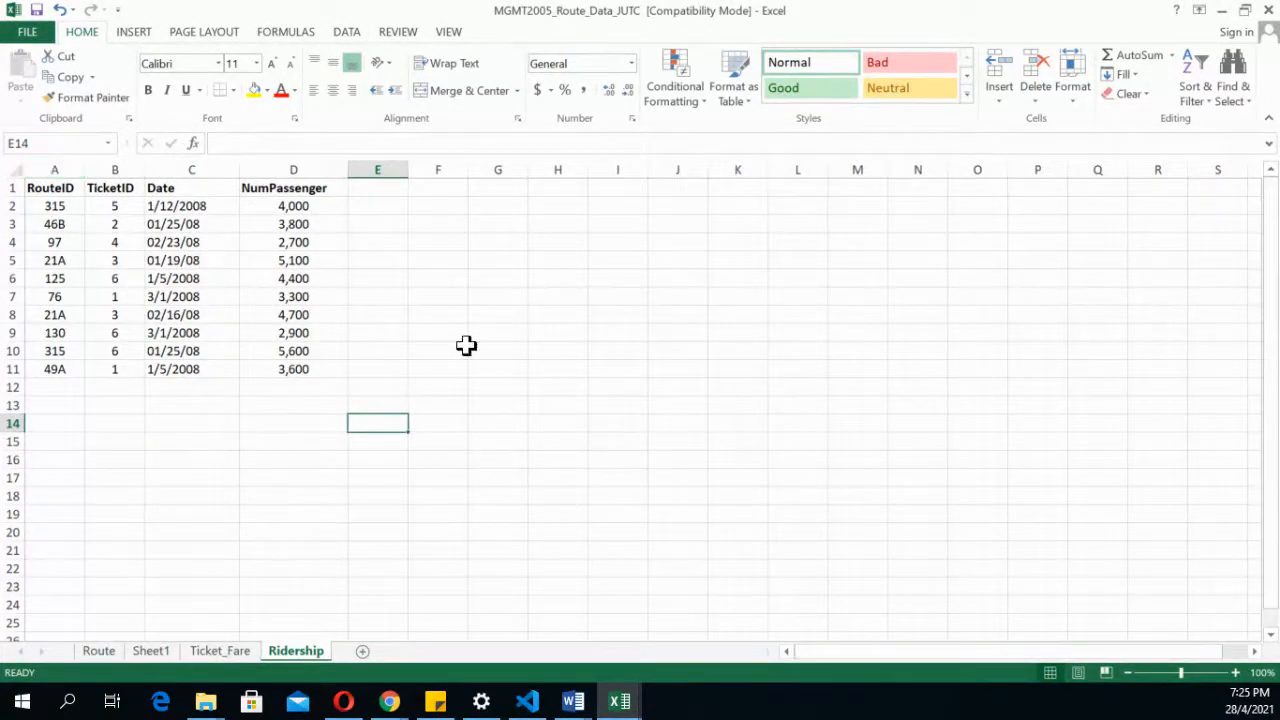
pyautogui.click(580, 705)
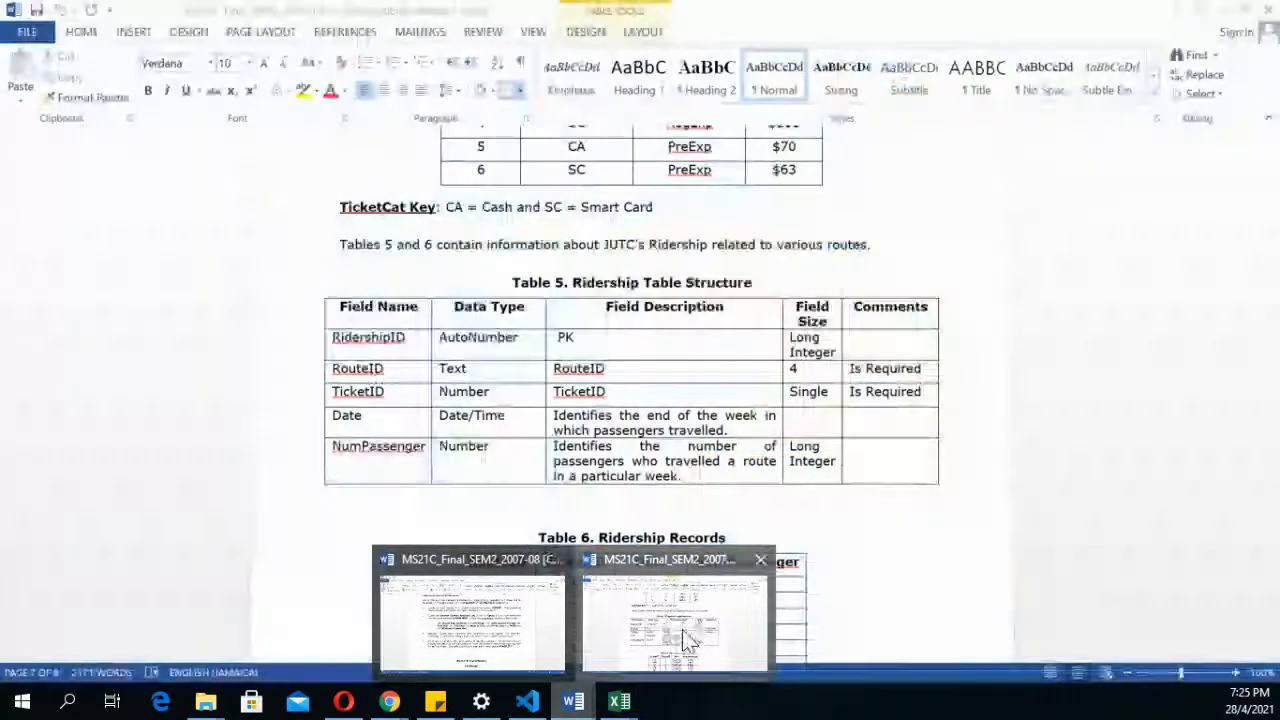
pyautogui.click(686, 630)
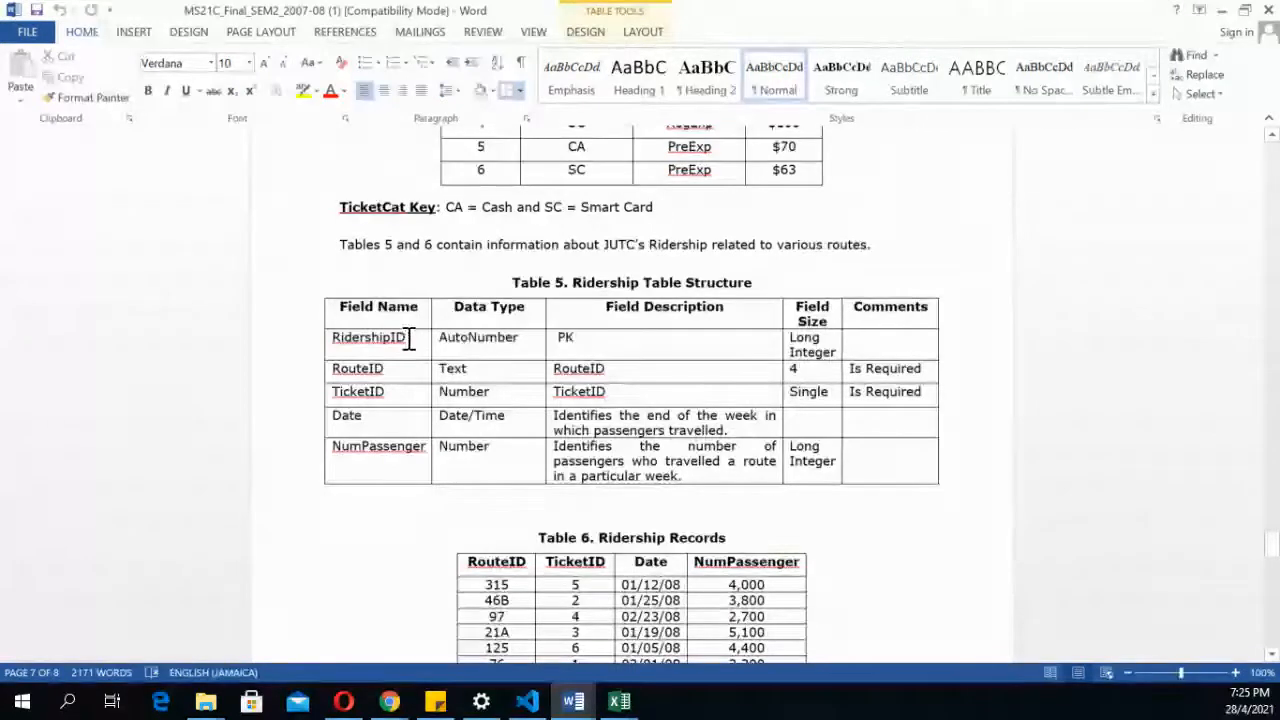
pyautogui.moveTo(390, 337); pyautogui.dragTo(335, 335)
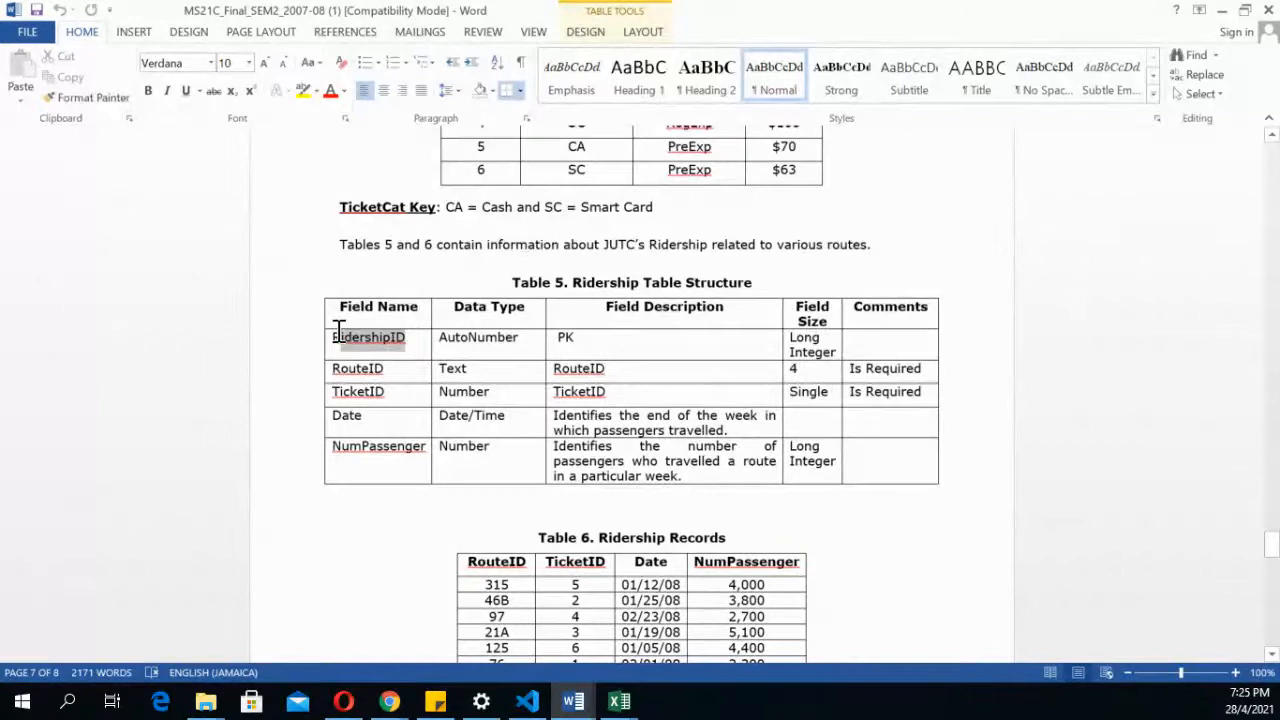
pyautogui.click(262, 358)
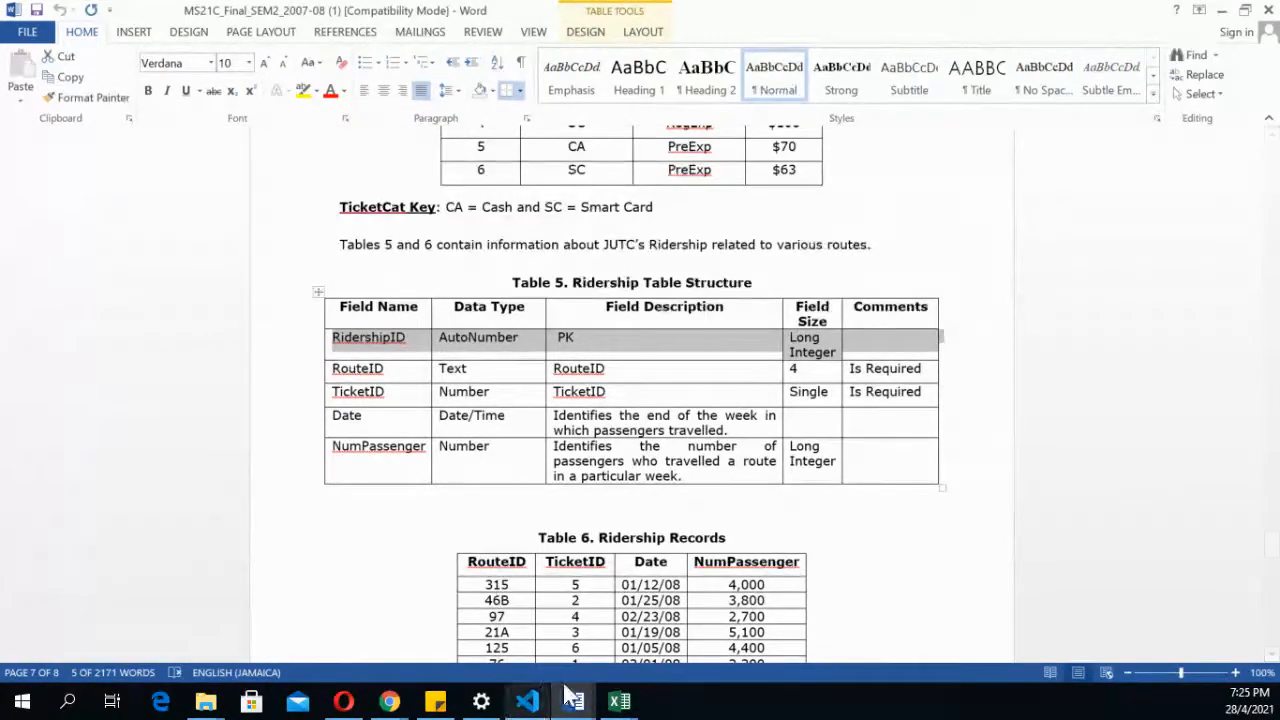
# Switch to the MGMT2005_Route_Data_JUTC workbook in Excel and check the Ridership sheet's columns
pyautogui.click(619, 705)
pyautogui.click(557, 645)
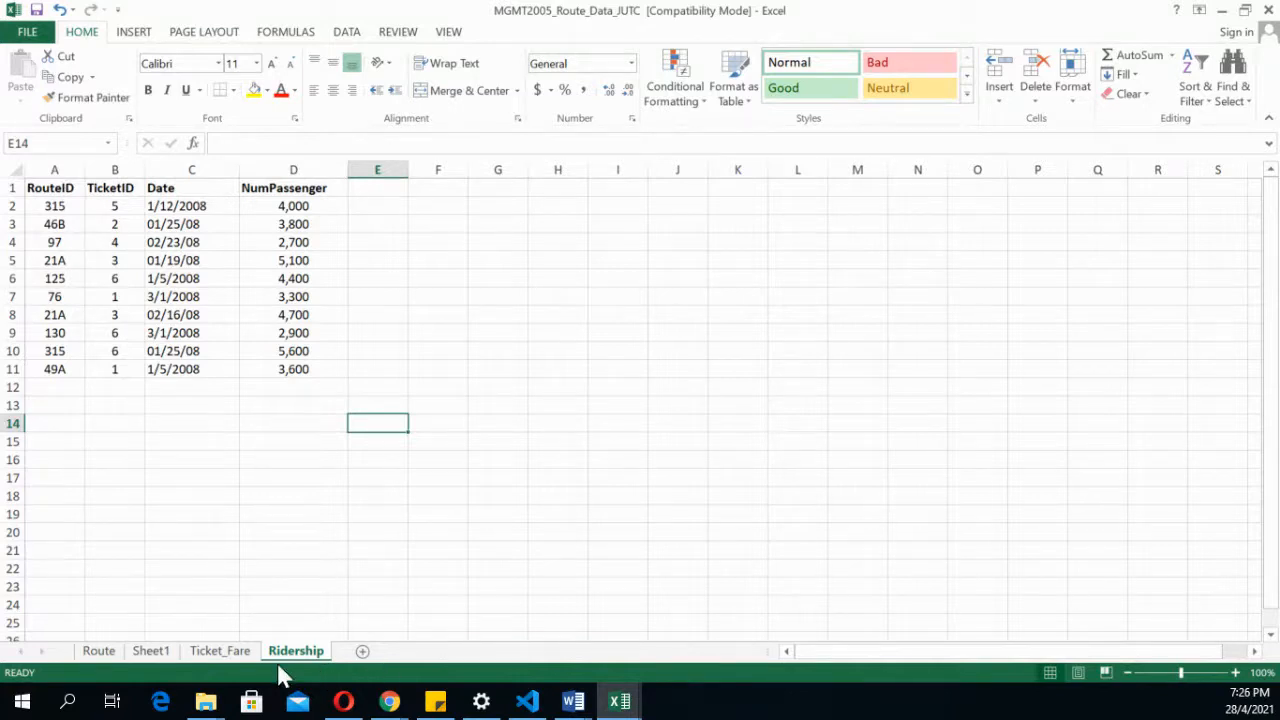
pyautogui.click(191, 421)
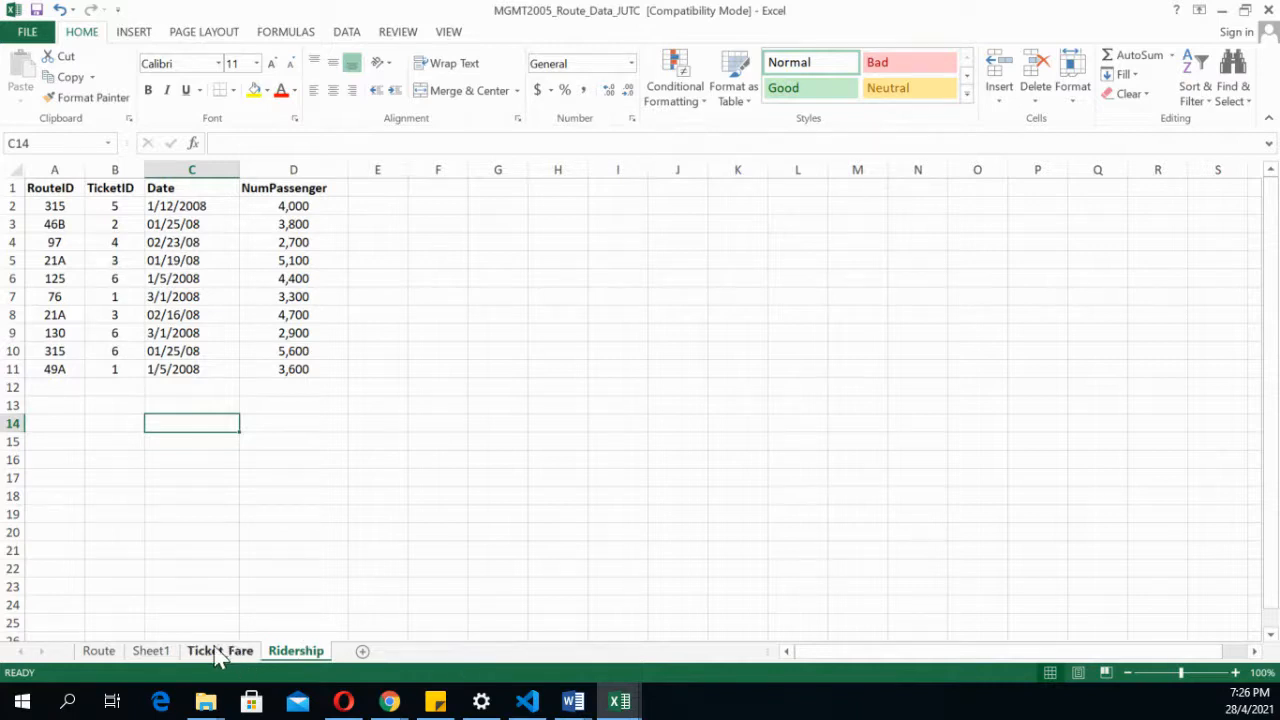
# Switch back to the Word exam paper and inspect the RidershipID field's data type and description in Table 5
pyautogui.click(573, 703)
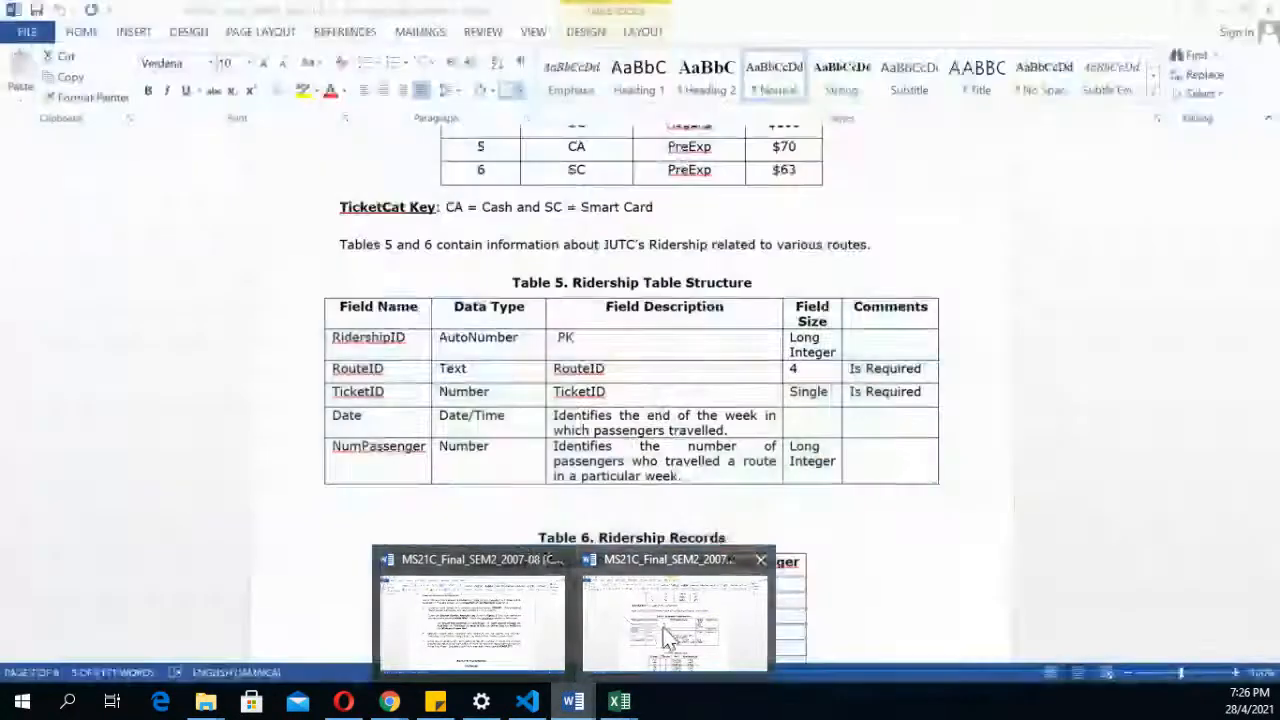
pyautogui.click(675, 625)
pyautogui.click(478, 337)
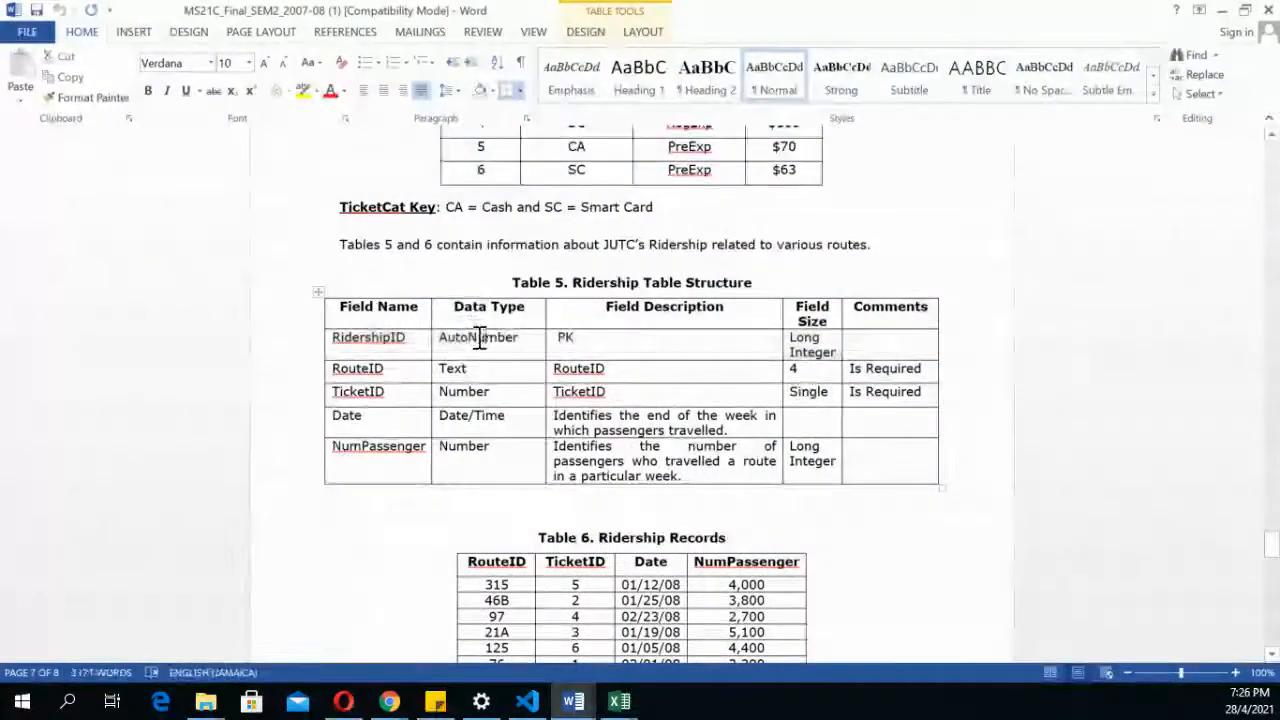
pyautogui.moveTo(426, 337); pyautogui.dragTo(478, 337)
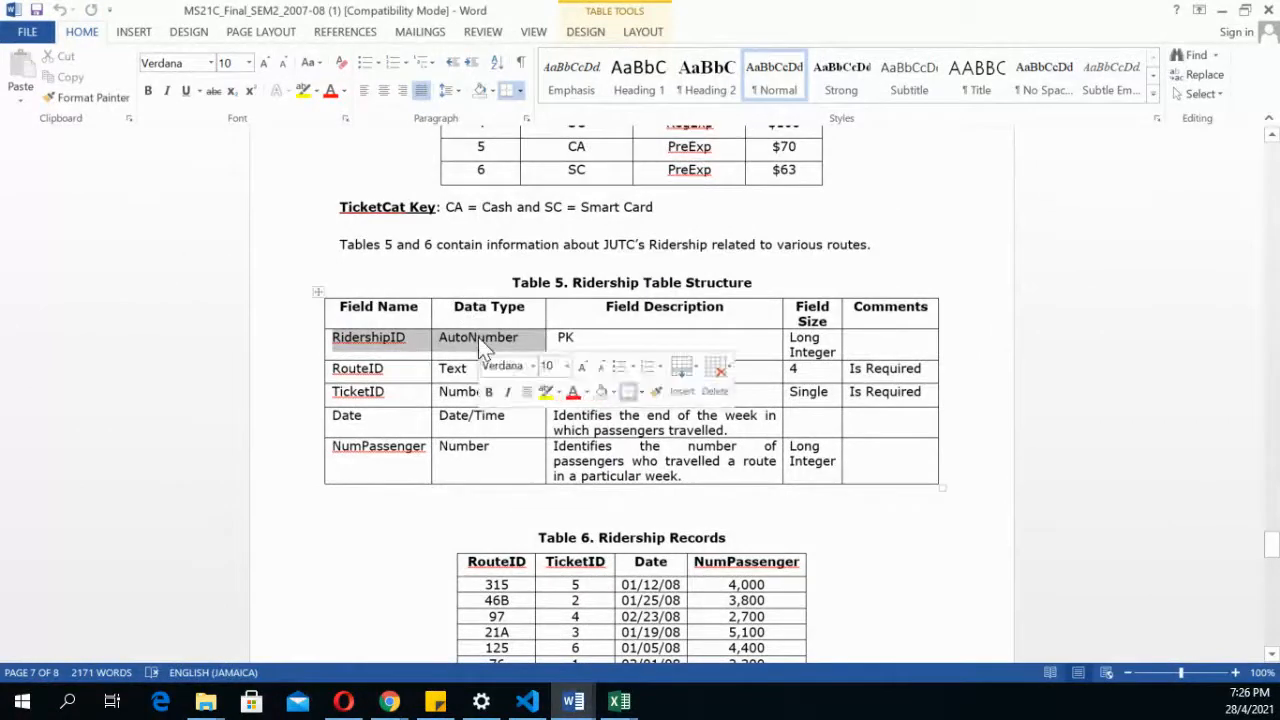
pyautogui.click(478, 337)
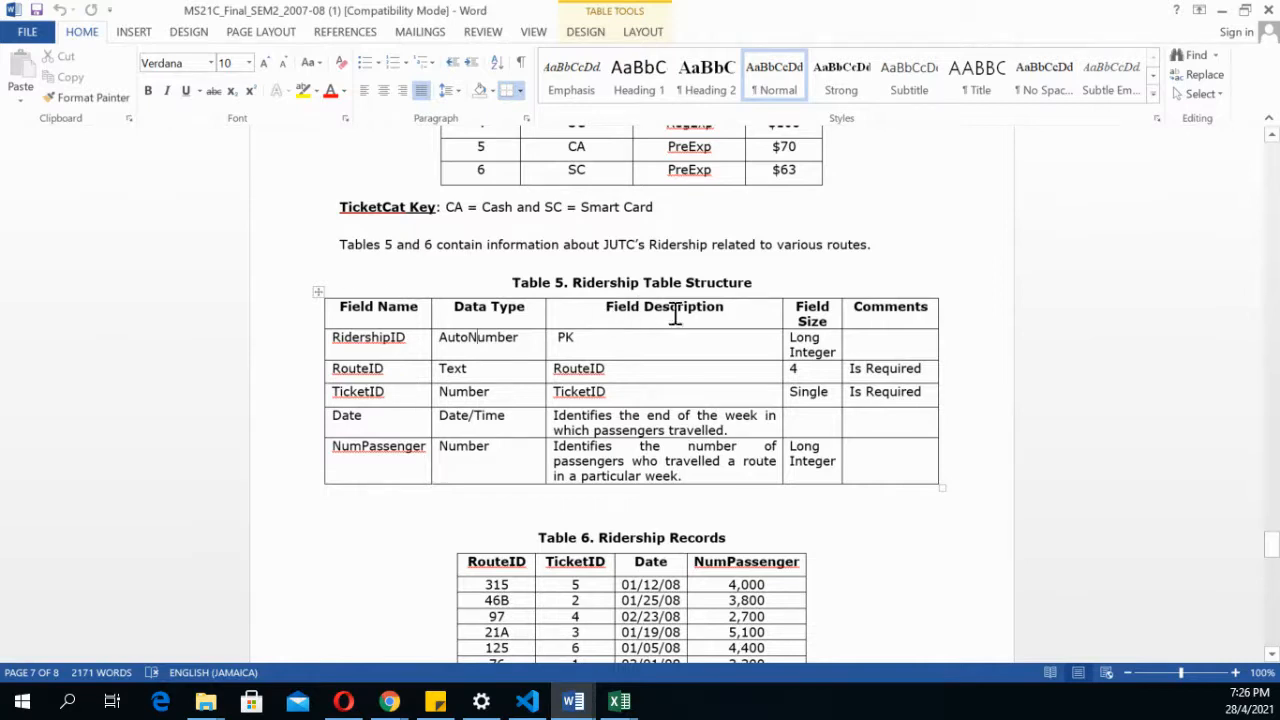
pyautogui.click(594, 337)
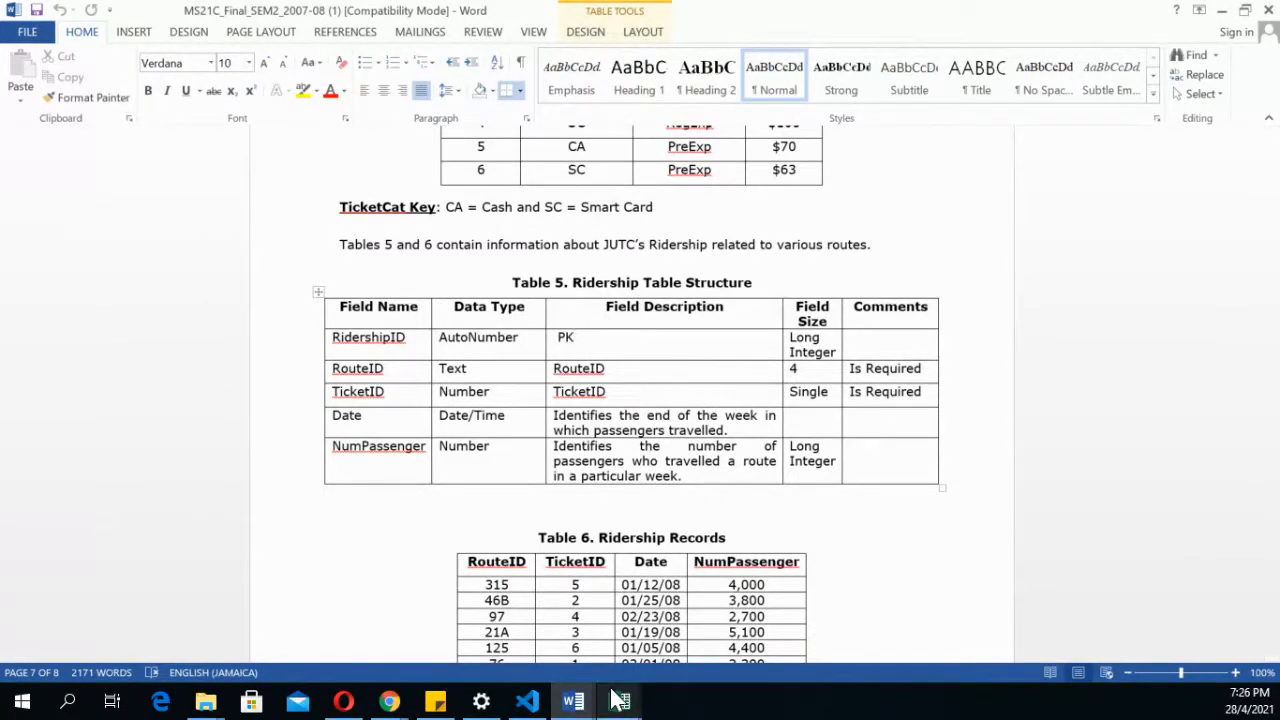
# Bring up the MGMT2005_Route_Data_JUTC workbook's Ridership sheet in Excel and launch Access
pyautogui.moveTo(617, 697)
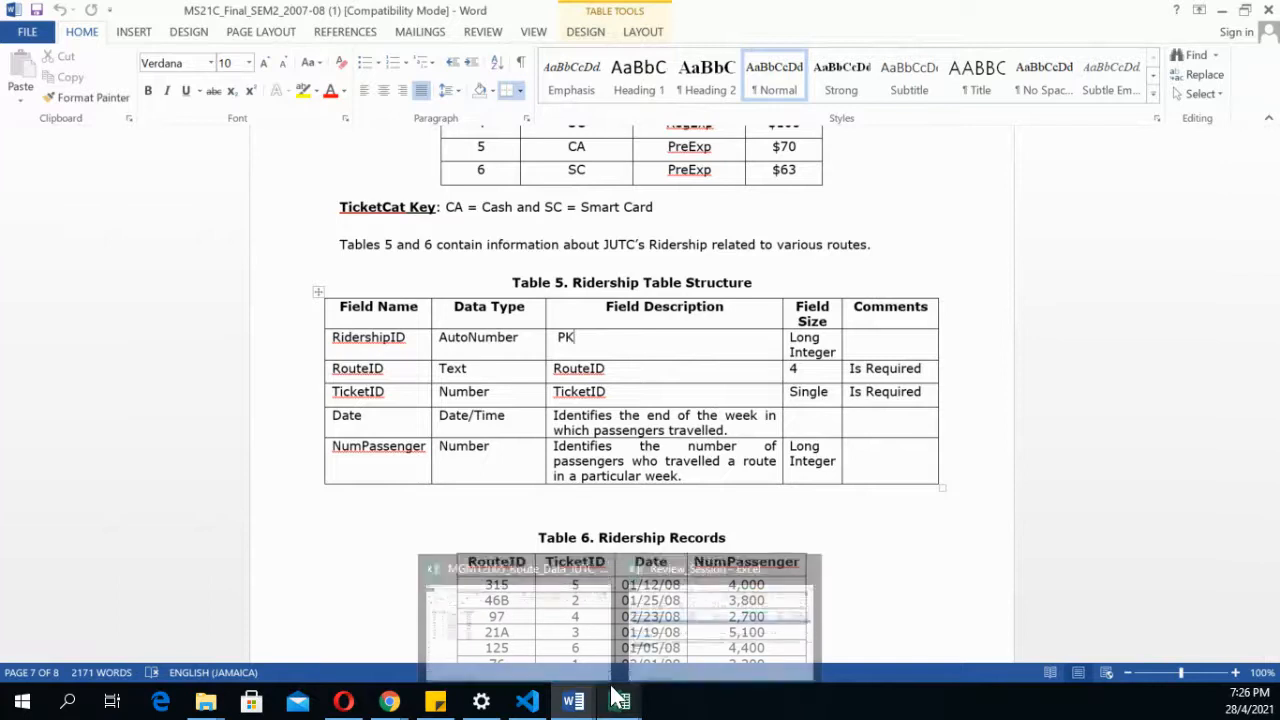
pyautogui.click(491, 627)
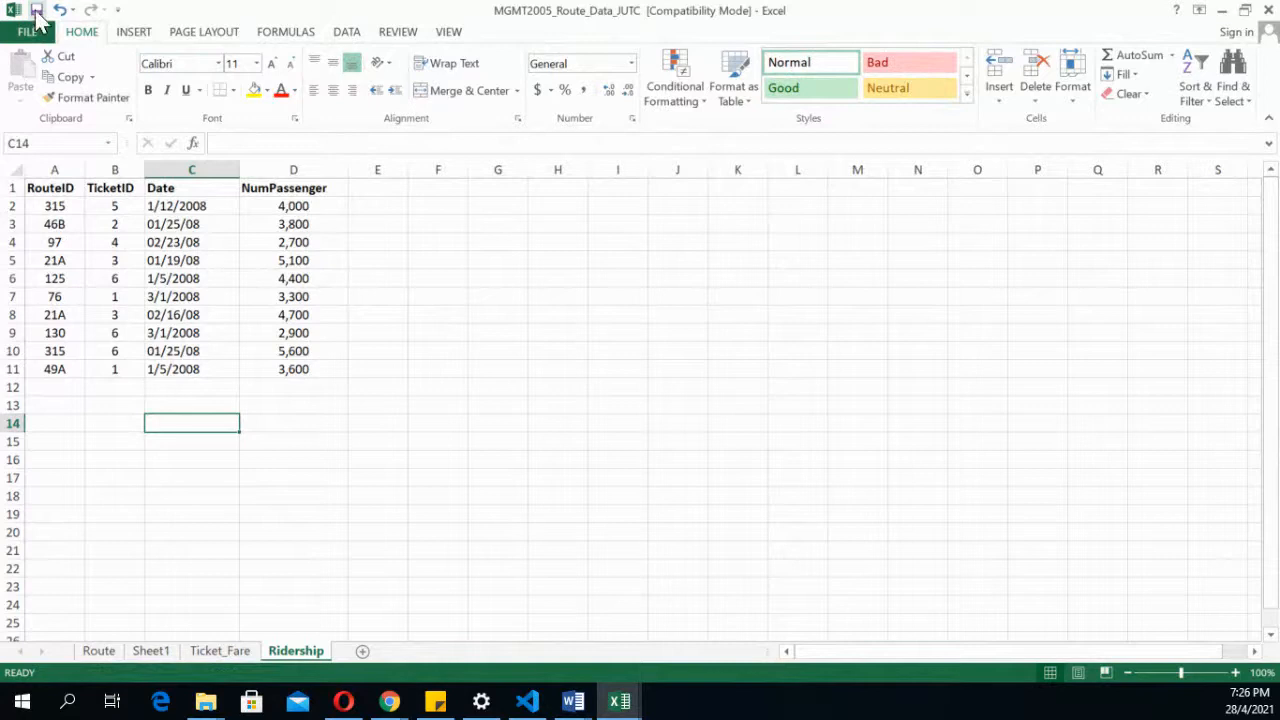
pyautogui.click(345, 332)
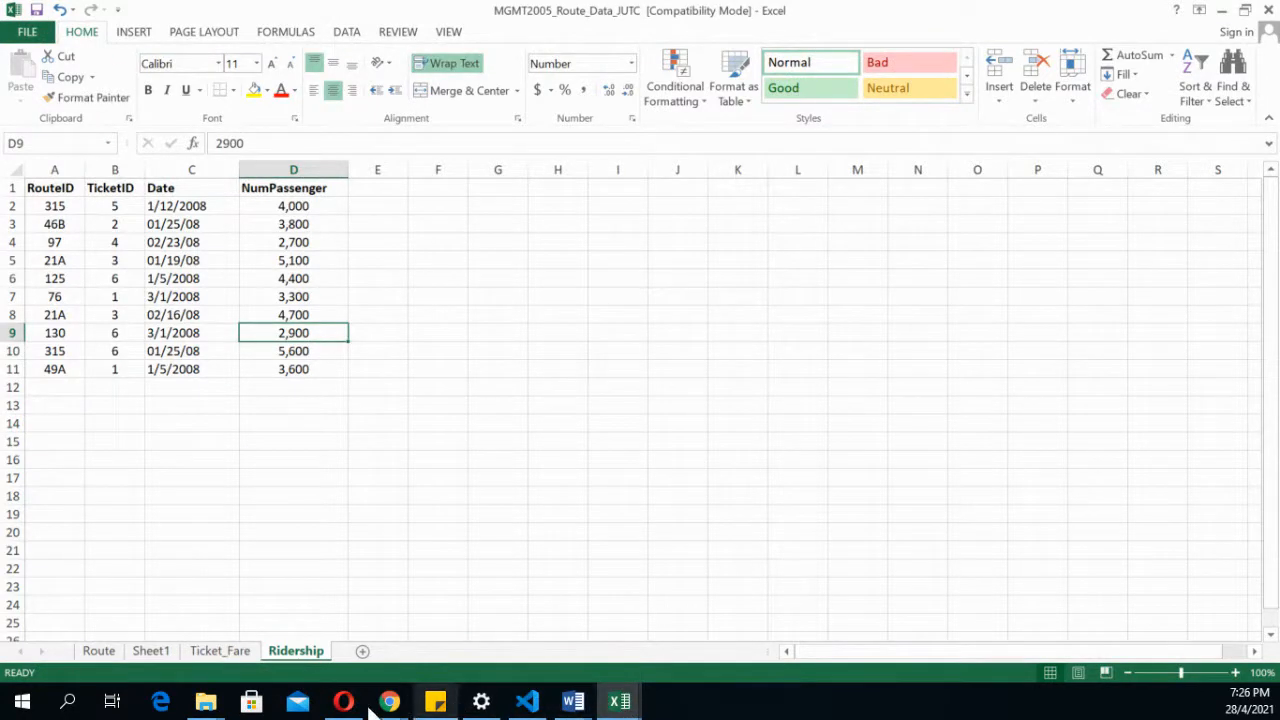
pyautogui.click(67, 706)
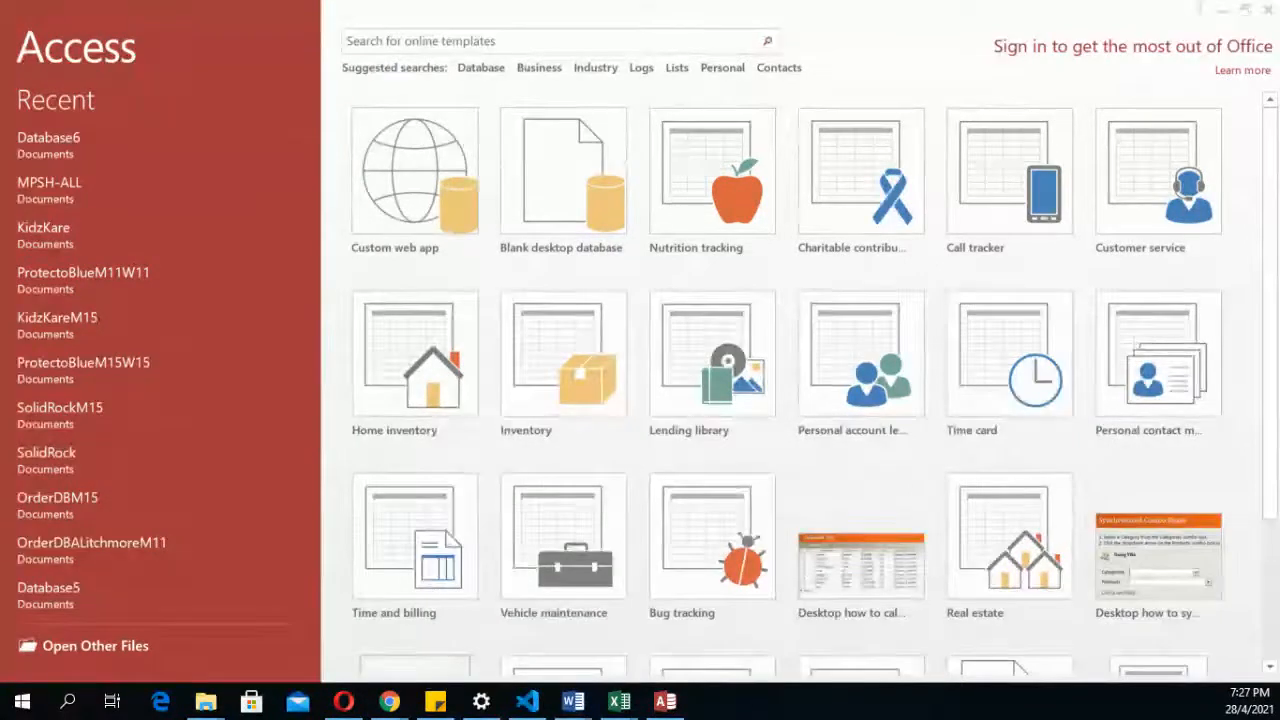
# Switch back to Excel and look over the records in the workbook's Ridership and Route sheets
pyautogui.hotkey('alt', 'Tab')
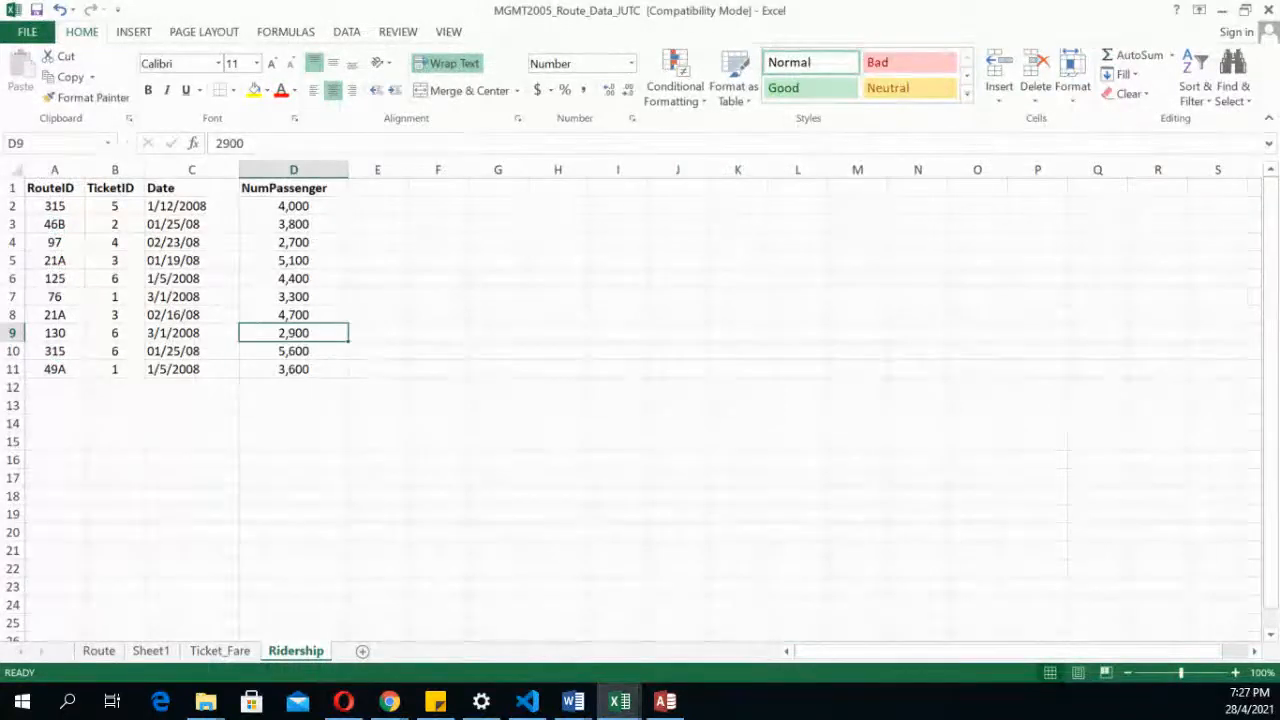
pyautogui.hotkey('alt', 'Tab')
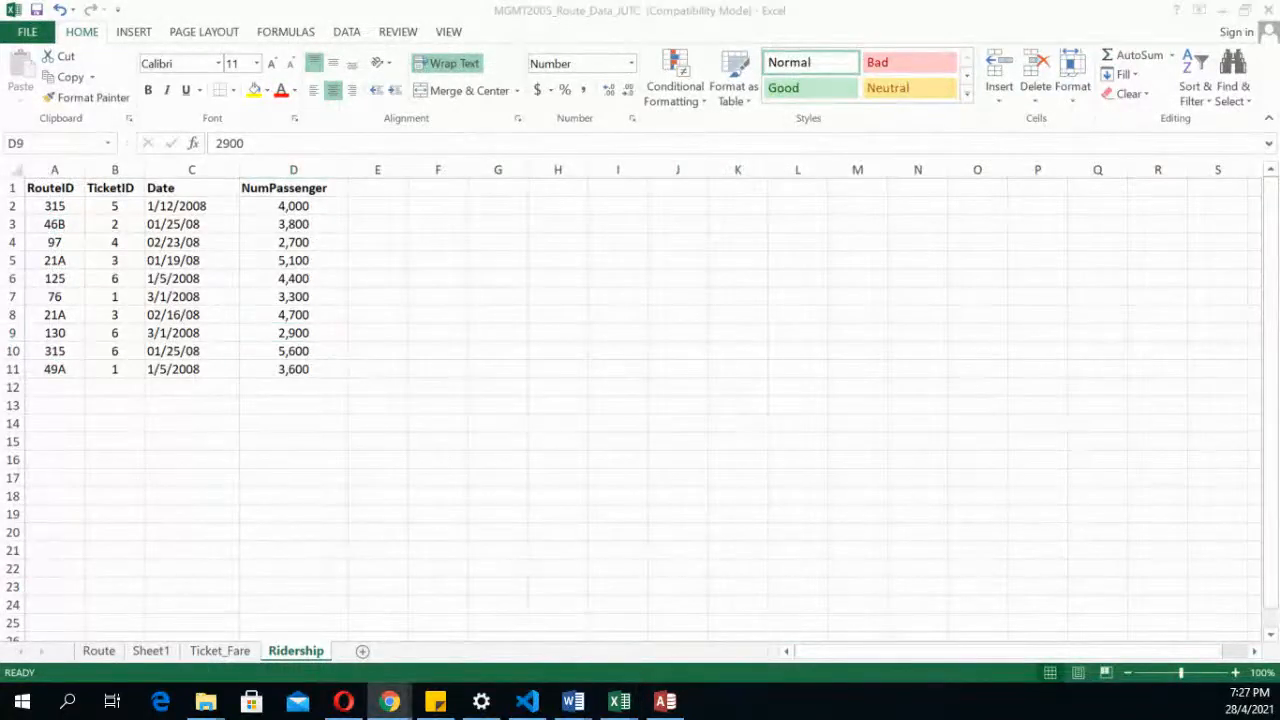
pyautogui.click(268, 428)
pyautogui.click(270, 424)
pyautogui.click(217, 402)
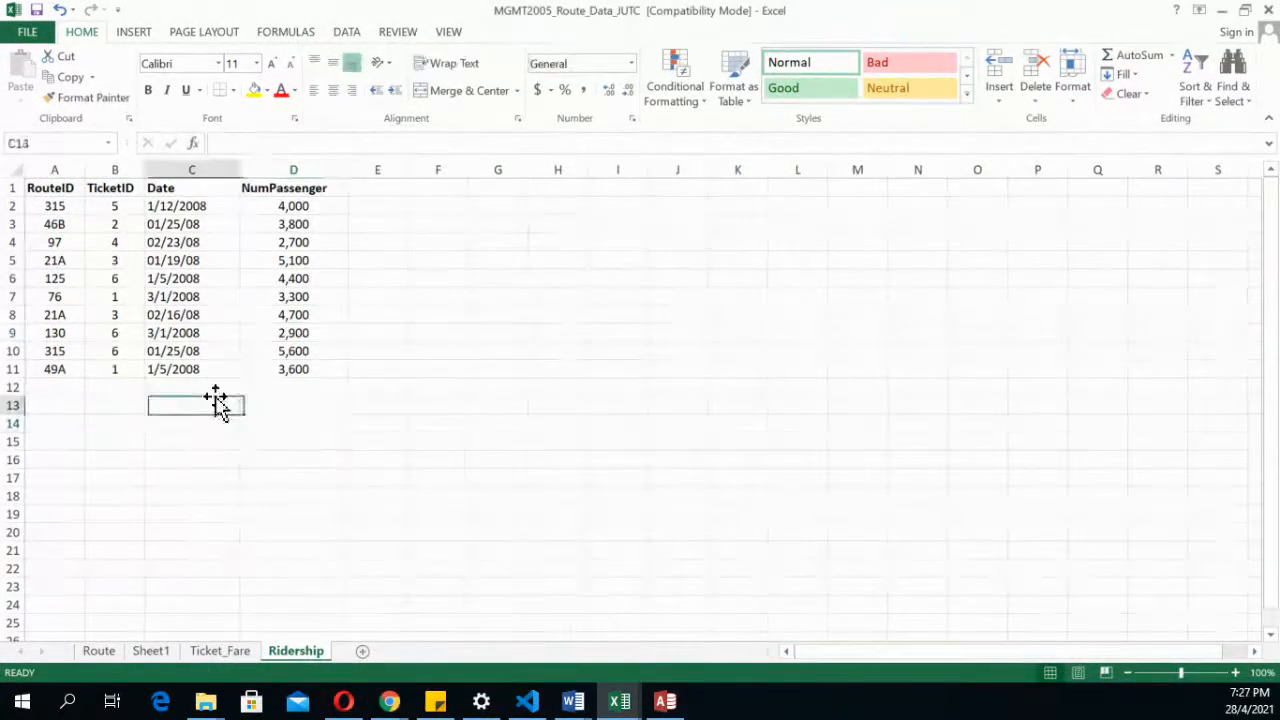
pyautogui.click(166, 367)
pyautogui.click(166, 390)
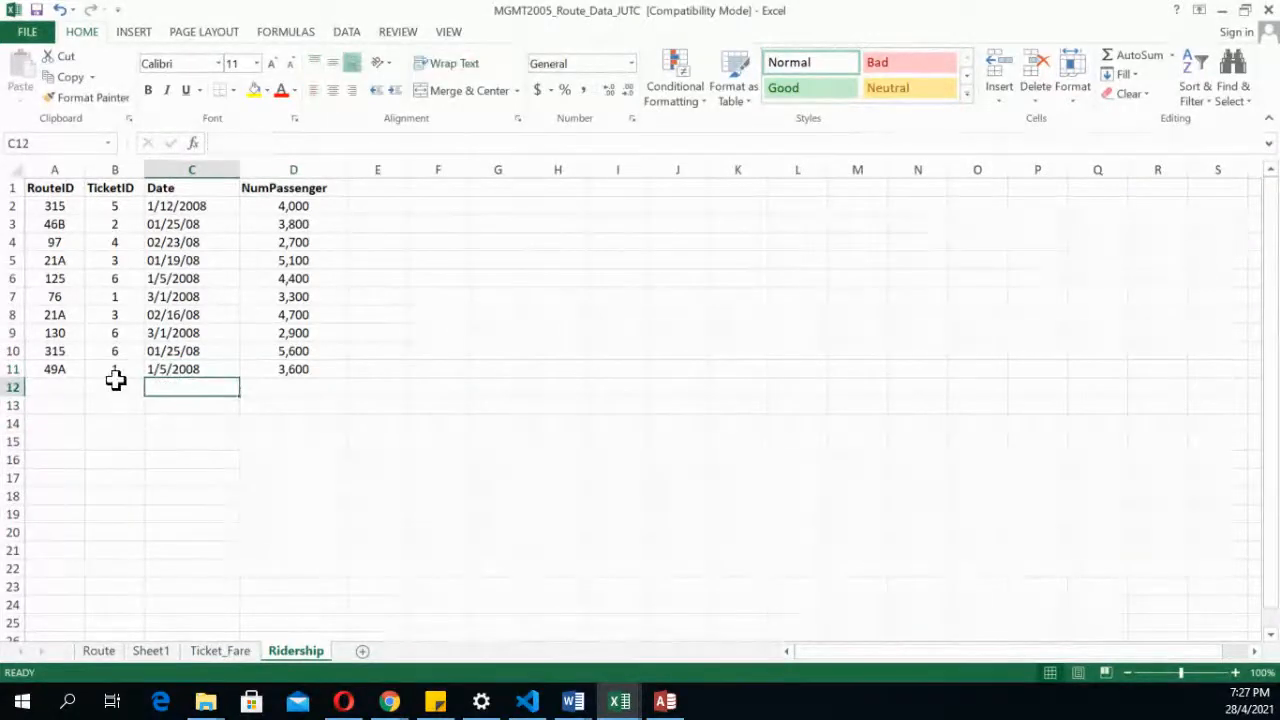
pyautogui.click(114, 386)
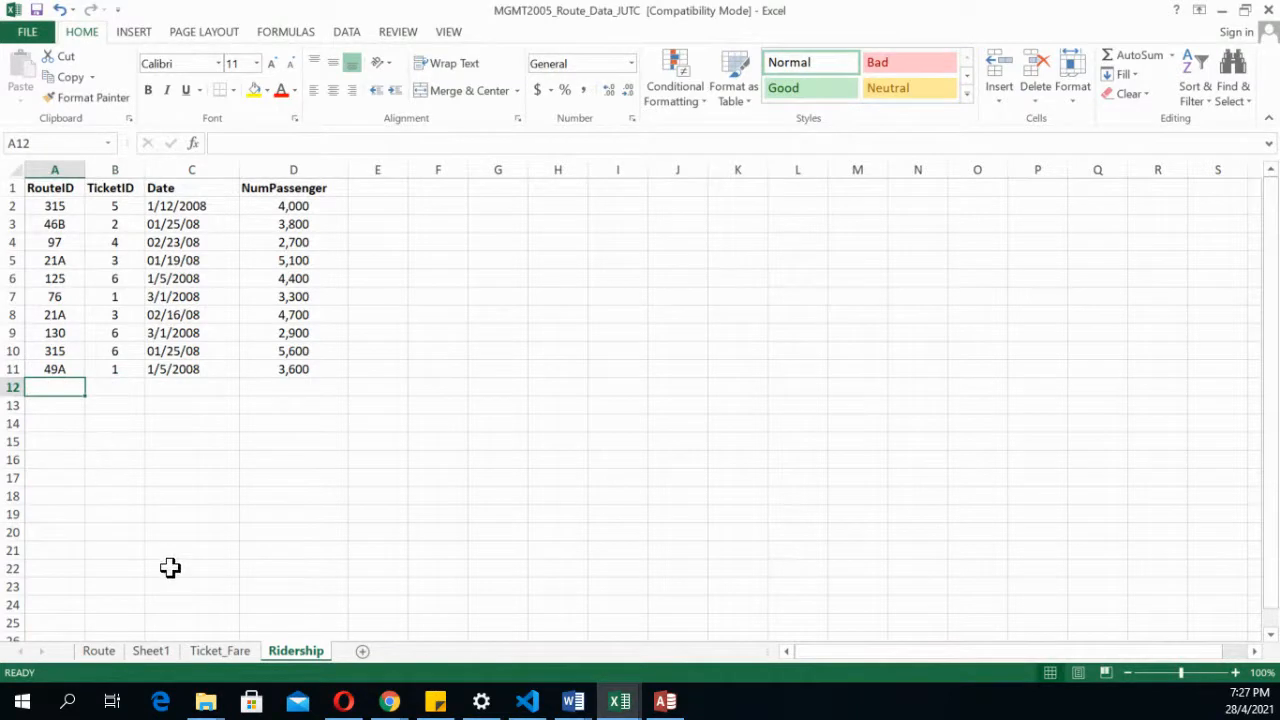
pyautogui.click(97, 650)
pyautogui.click(132, 482)
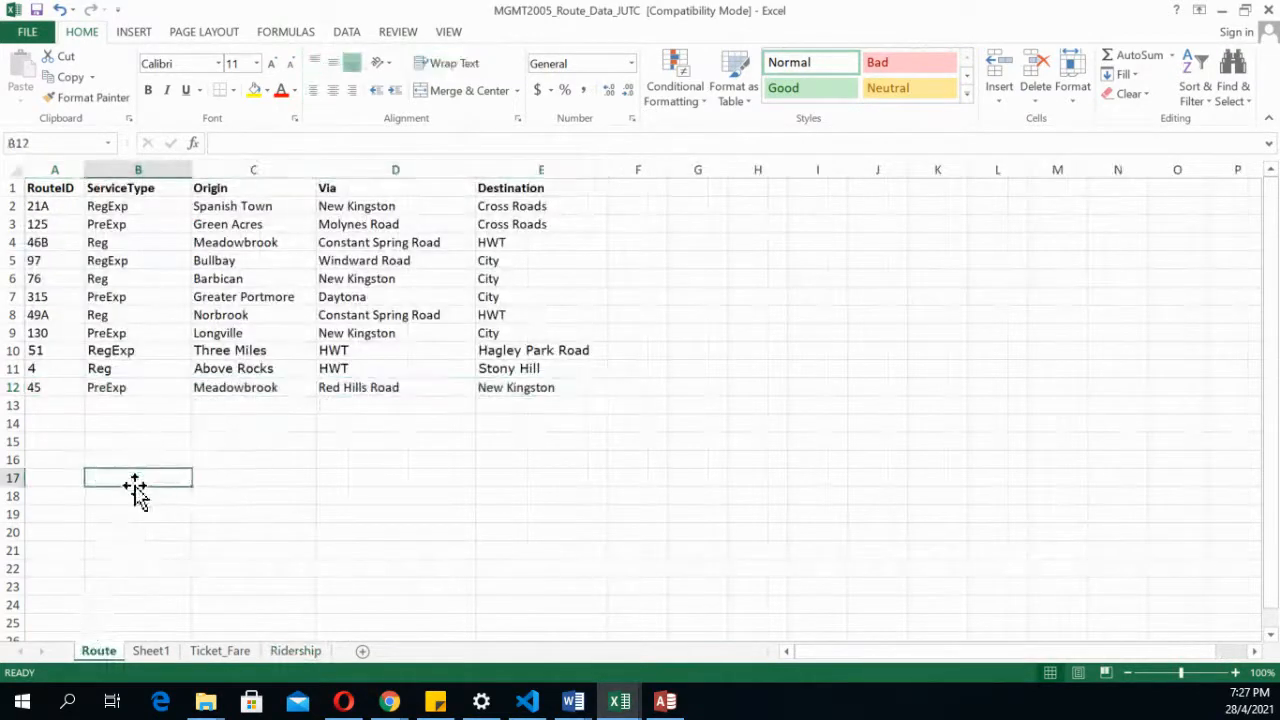
pyautogui.click(50, 389)
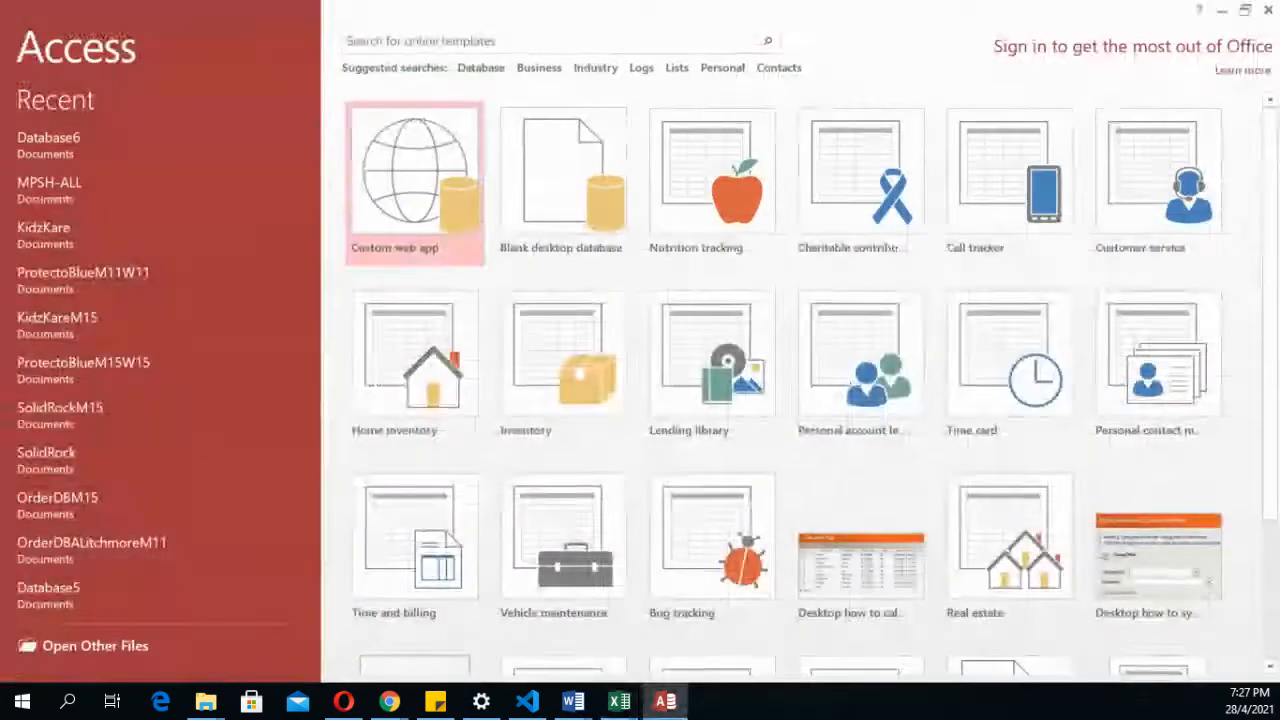
# Switch to Access and create a blank desktop database named jutc in the Documents folder
pyautogui.click(558, 190)
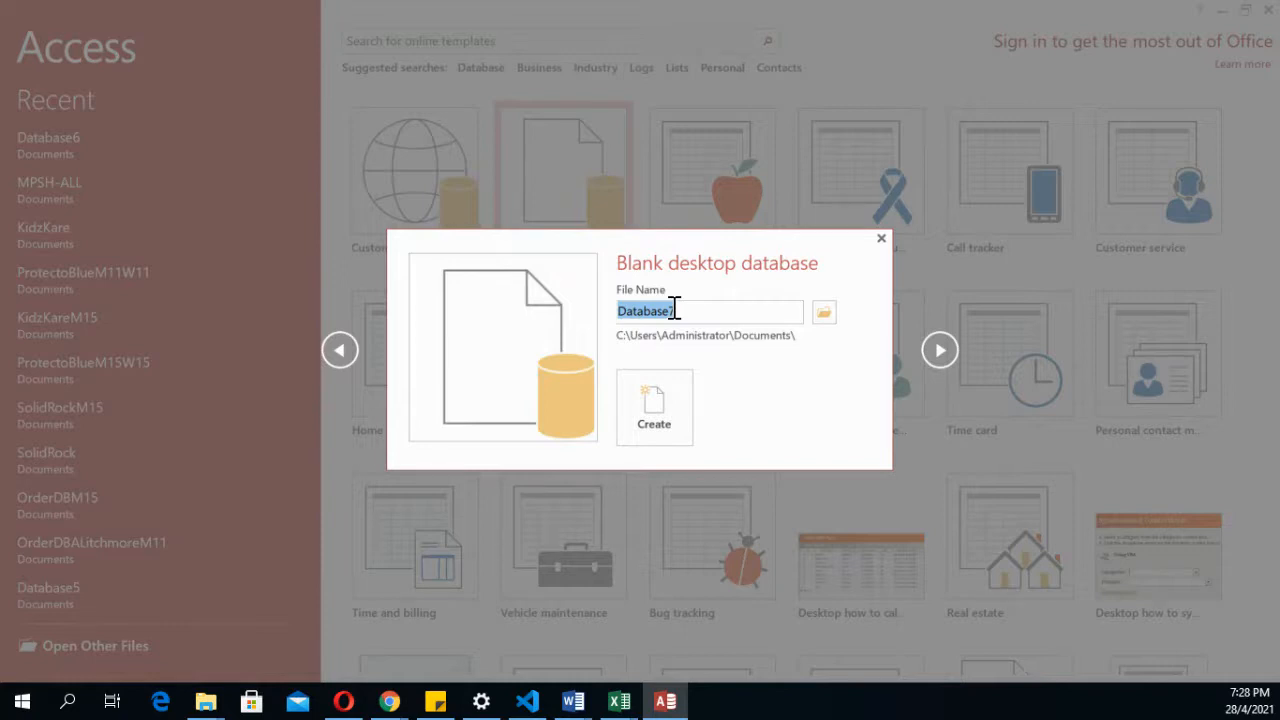
pyautogui.write('ju')
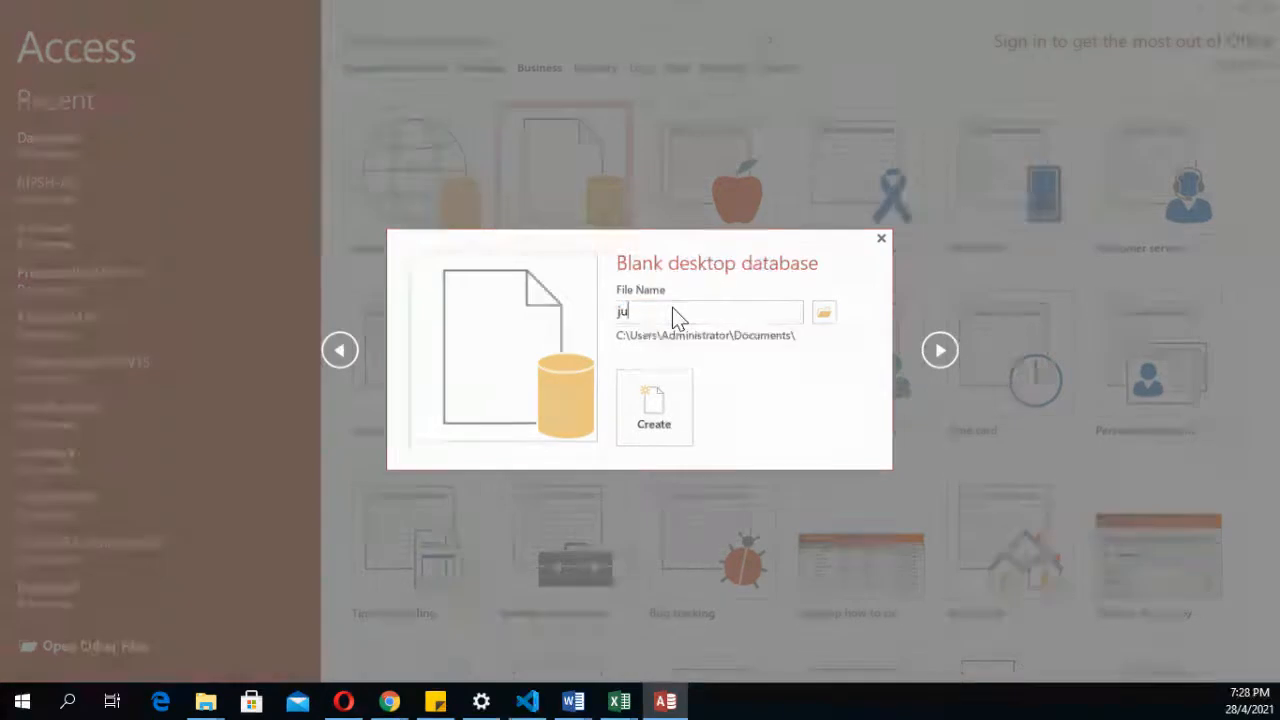
pyautogui.write('tc')
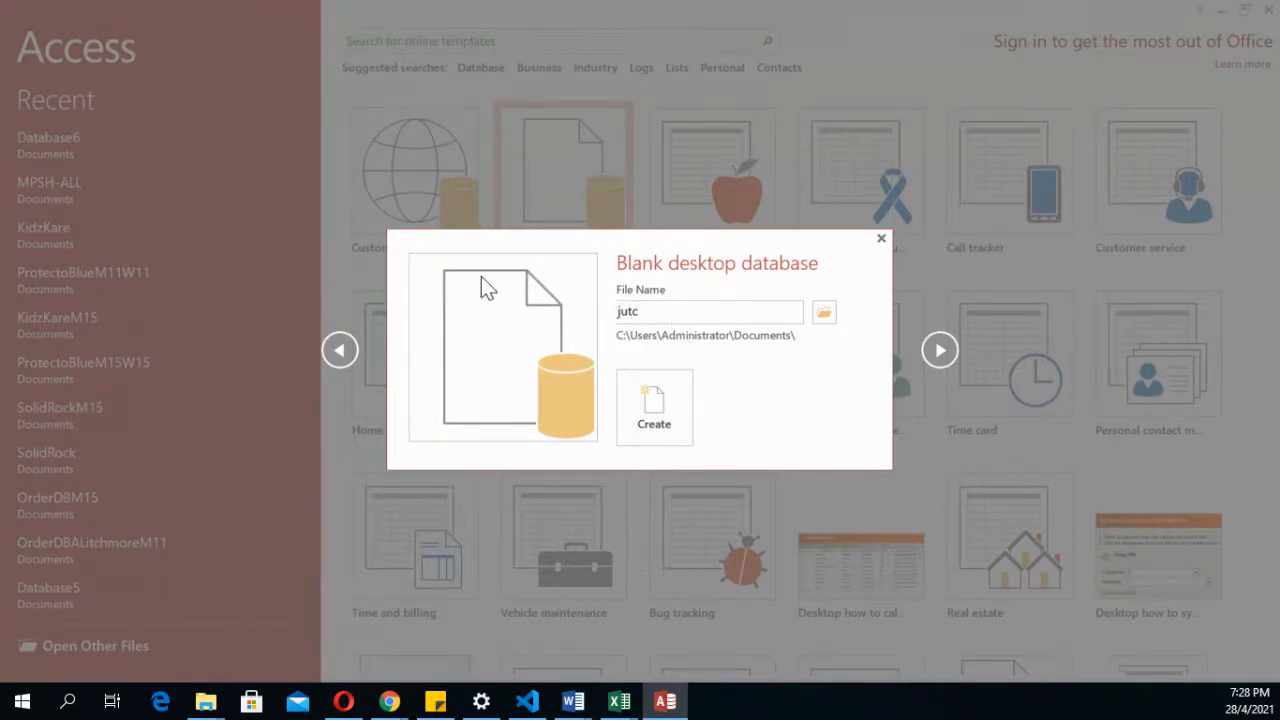
pyautogui.click(630, 418)
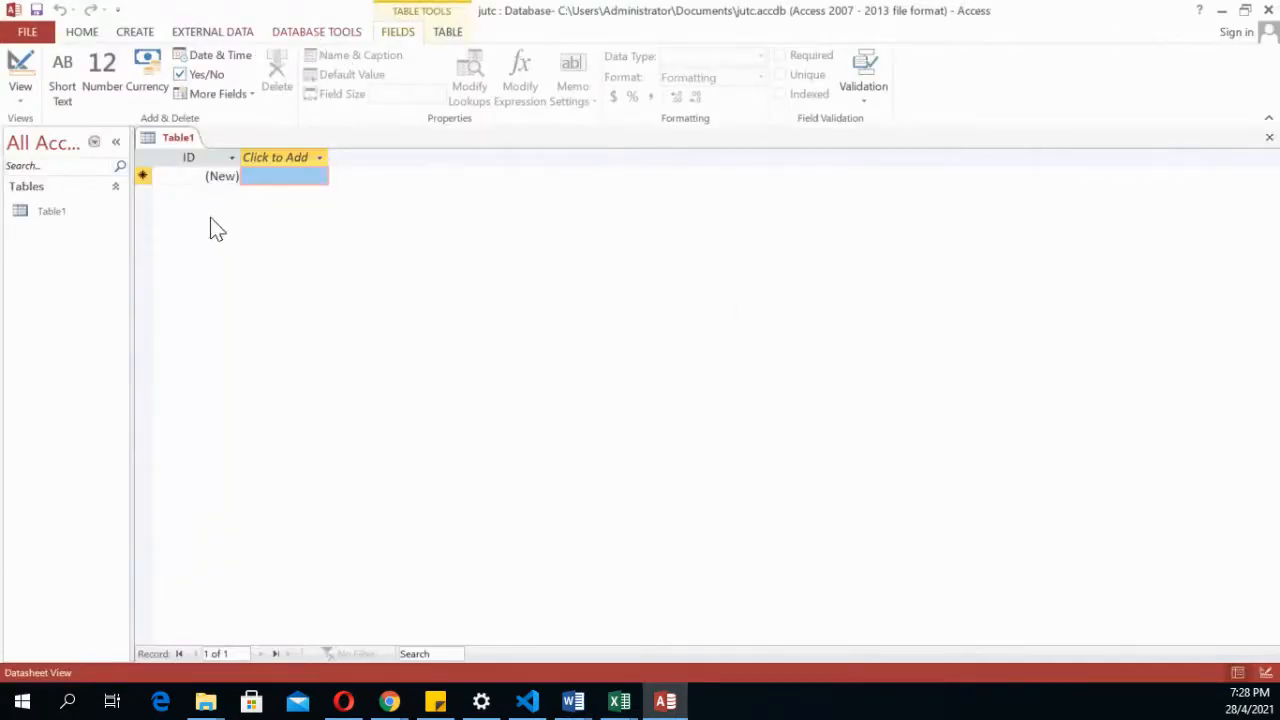
# Start an Excel import into a new table, using MGMT2005_Route_Data_JUTC from the Downloads folder as the source
pyautogui.click(191, 33)
pyautogui.click(124, 79)
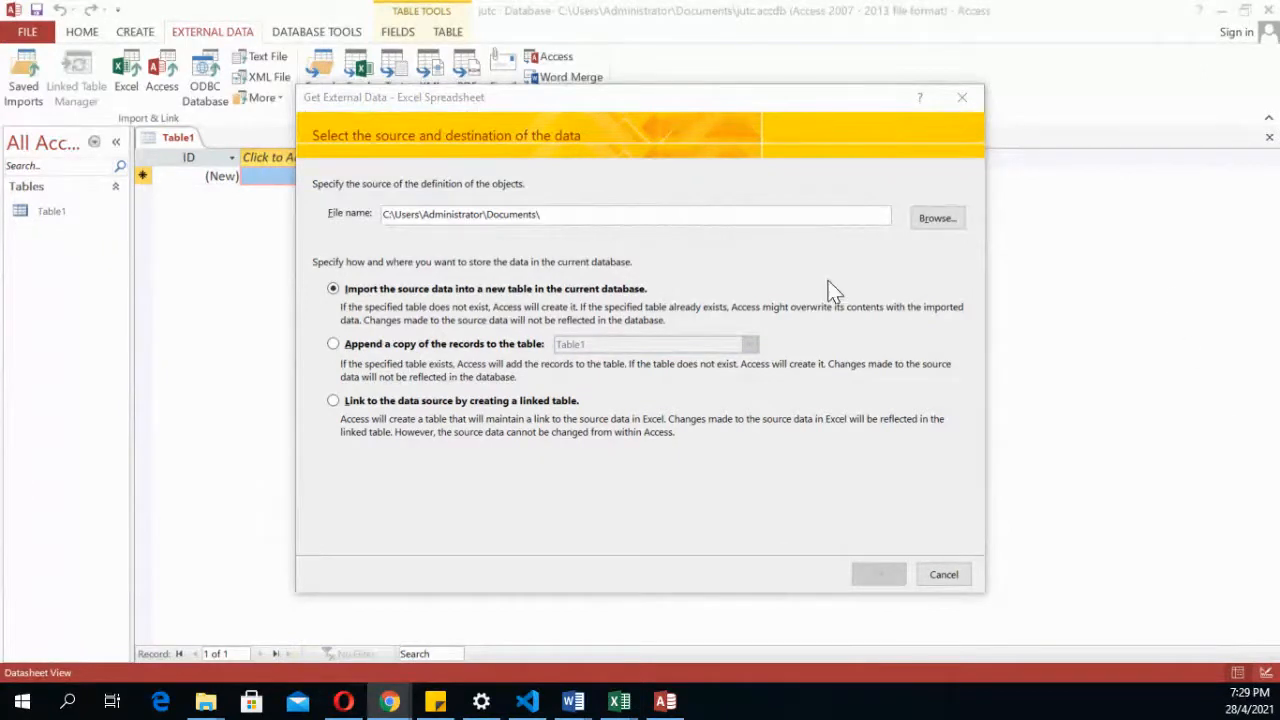
pyautogui.click(941, 218)
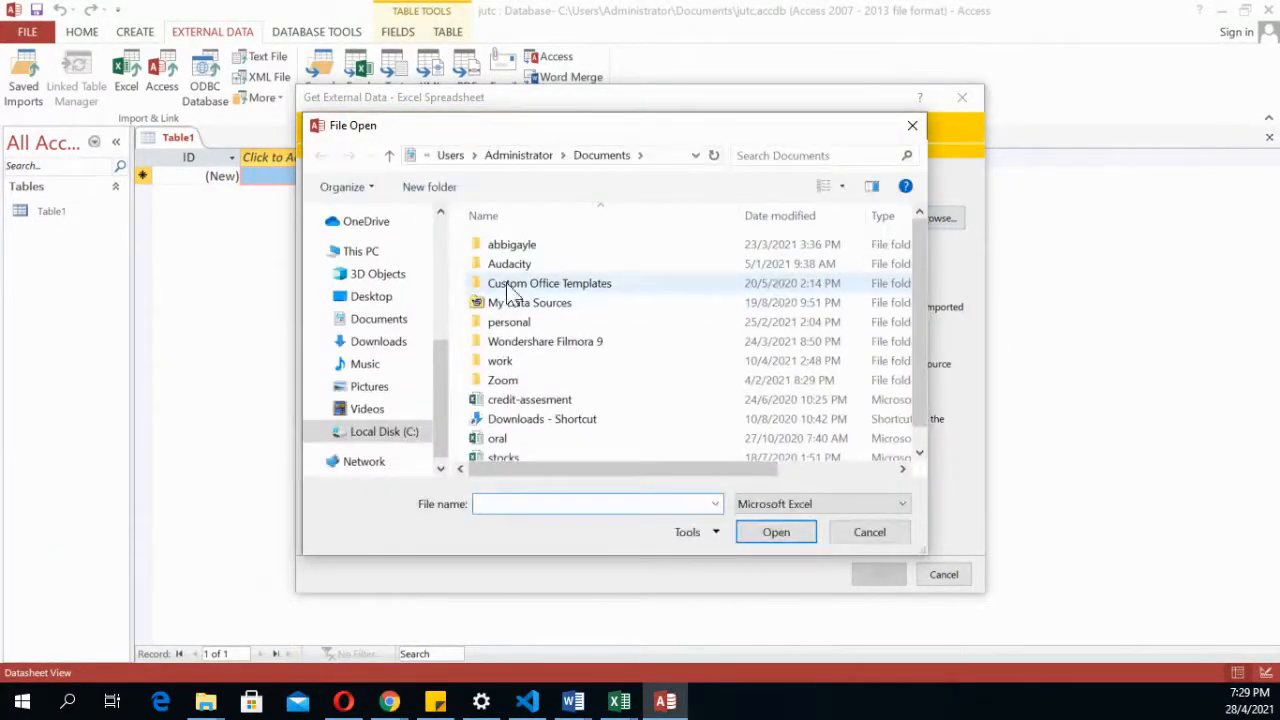
pyautogui.click(392, 343)
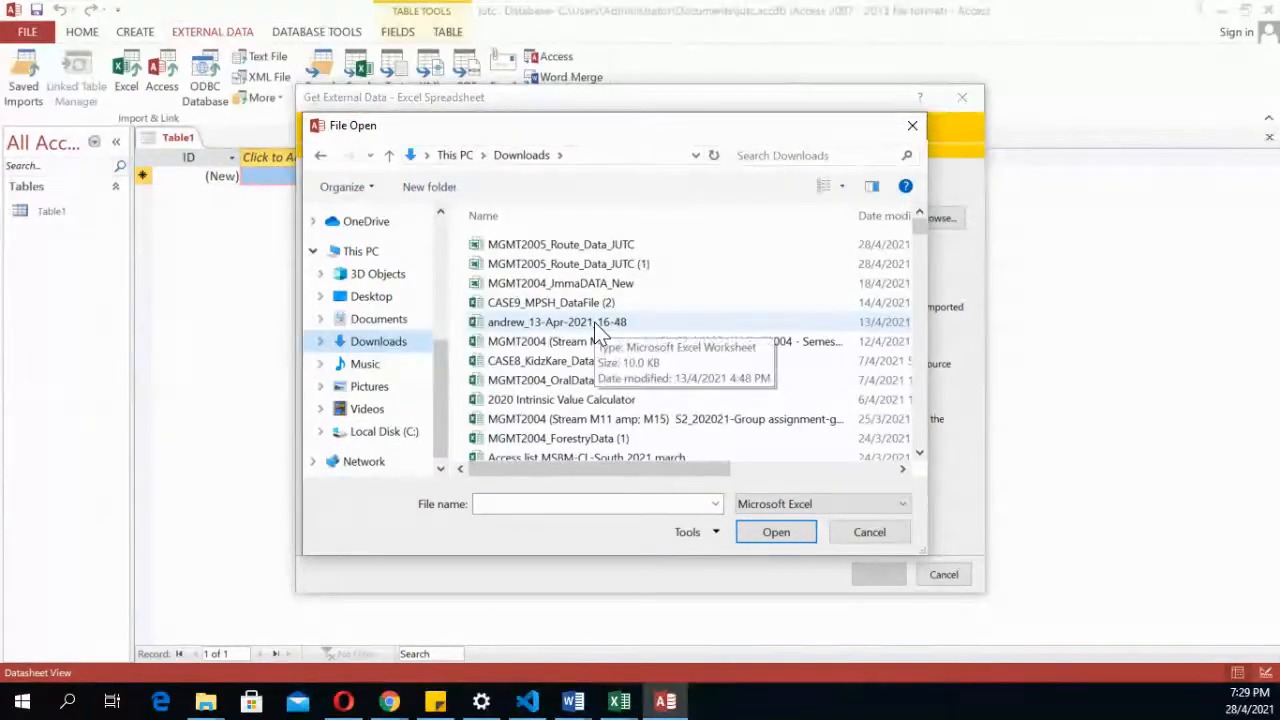
pyautogui.click(590, 250)
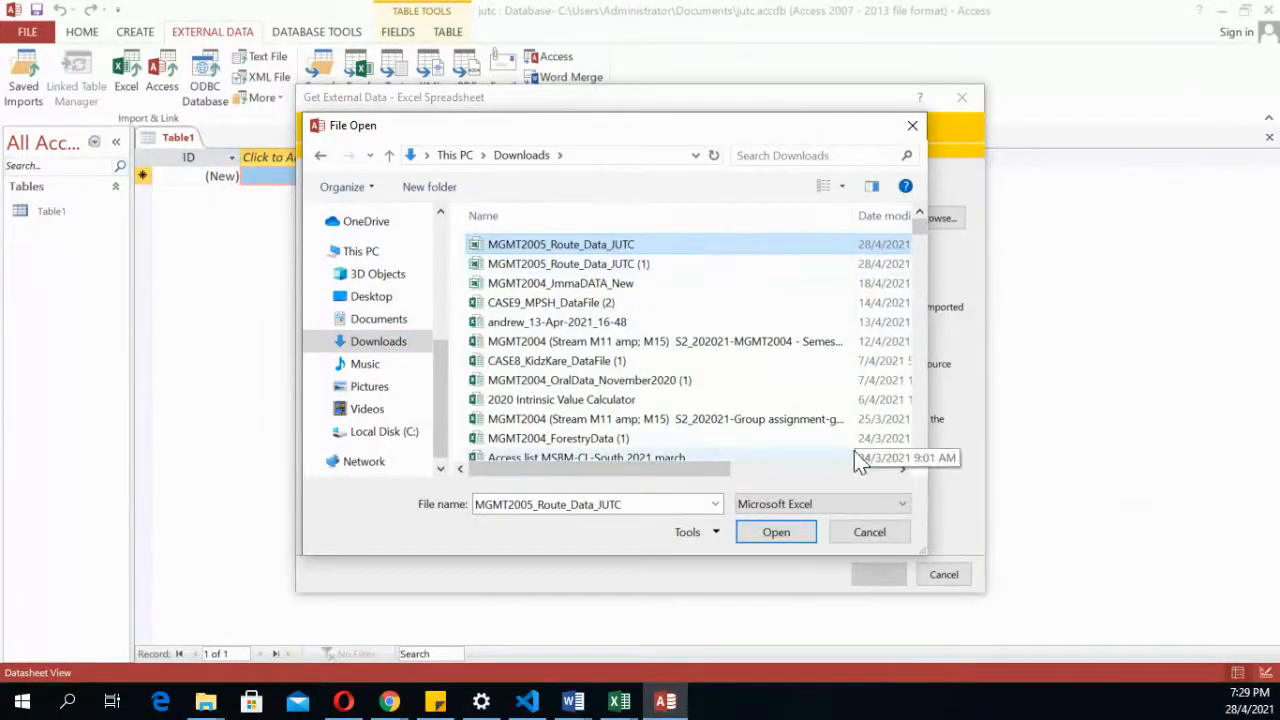
pyautogui.click(802, 535)
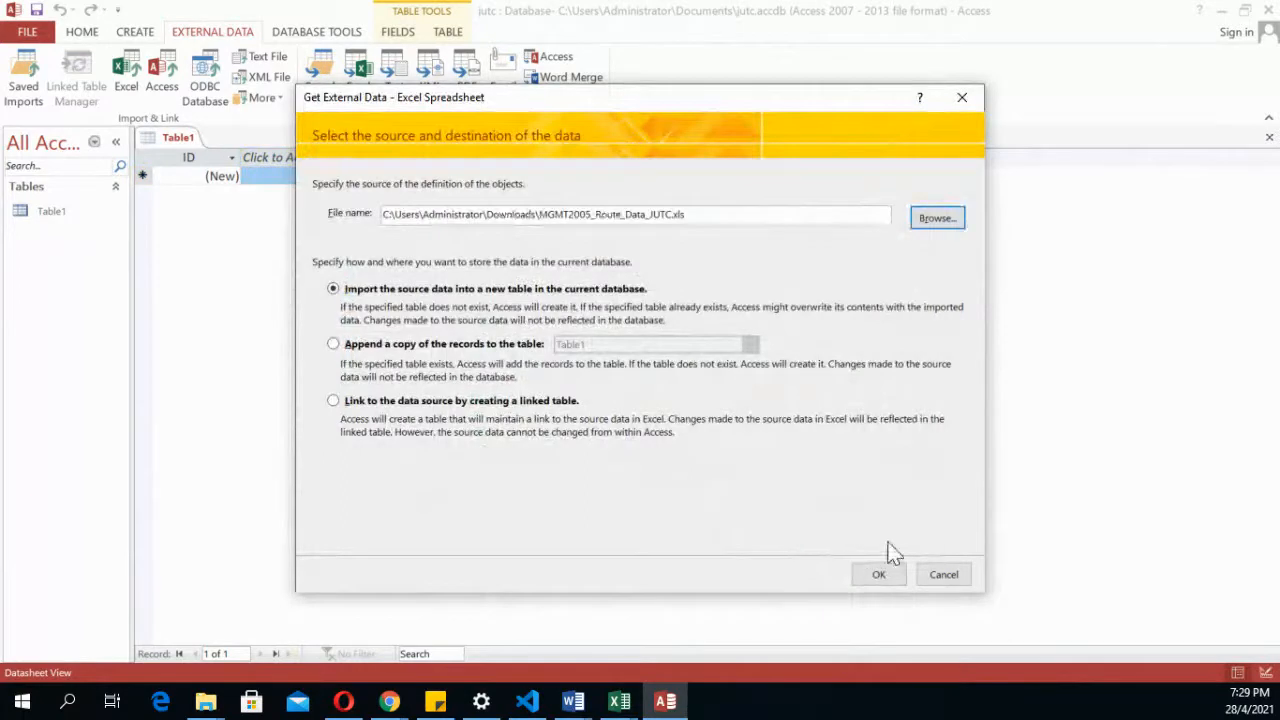
pyautogui.click(897, 573)
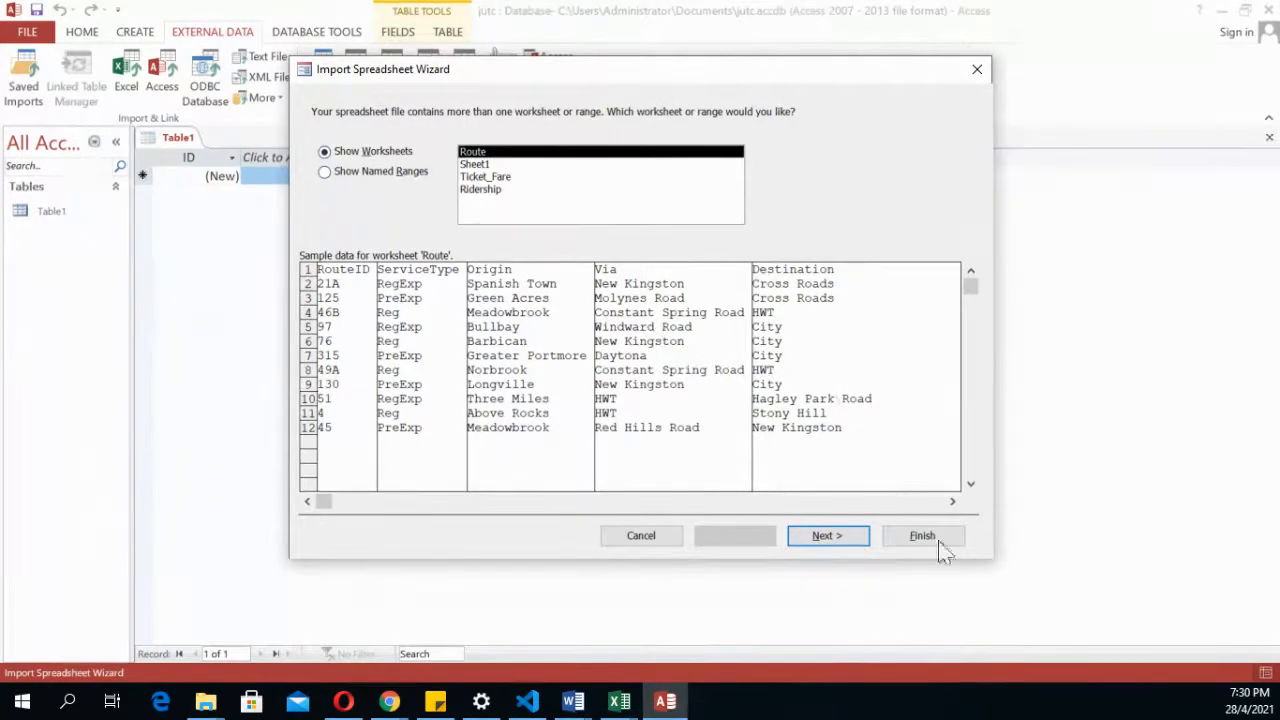
# Set up the Route worksheet import with its first row as column headings and RouteID as the primary key
pyautogui.click(842, 540)
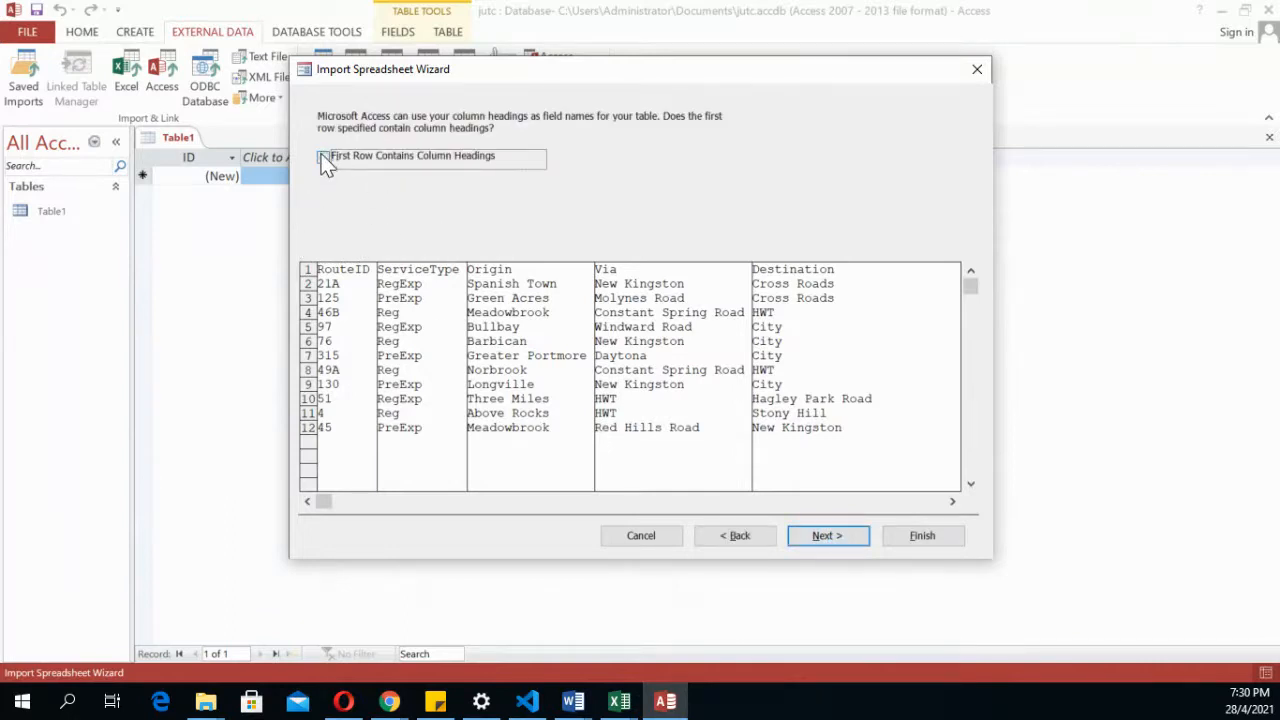
pyautogui.click(323, 158)
pyautogui.click(840, 538)
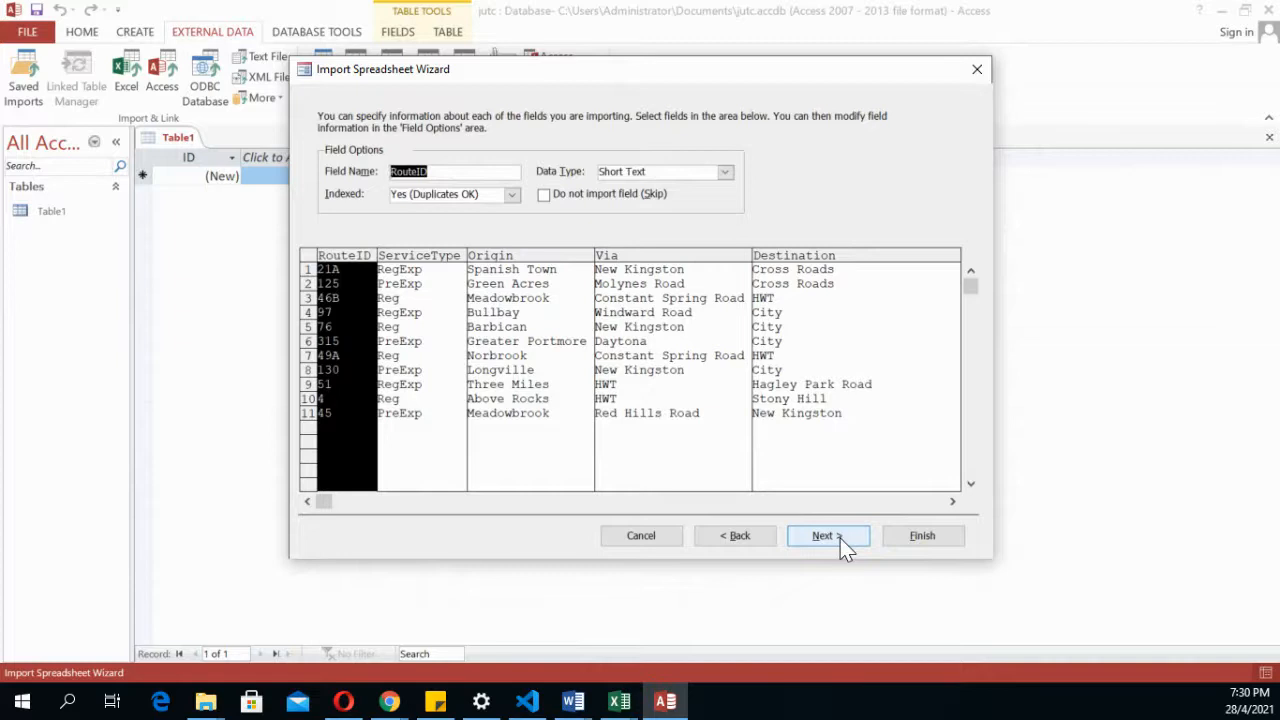
pyautogui.click(840, 538)
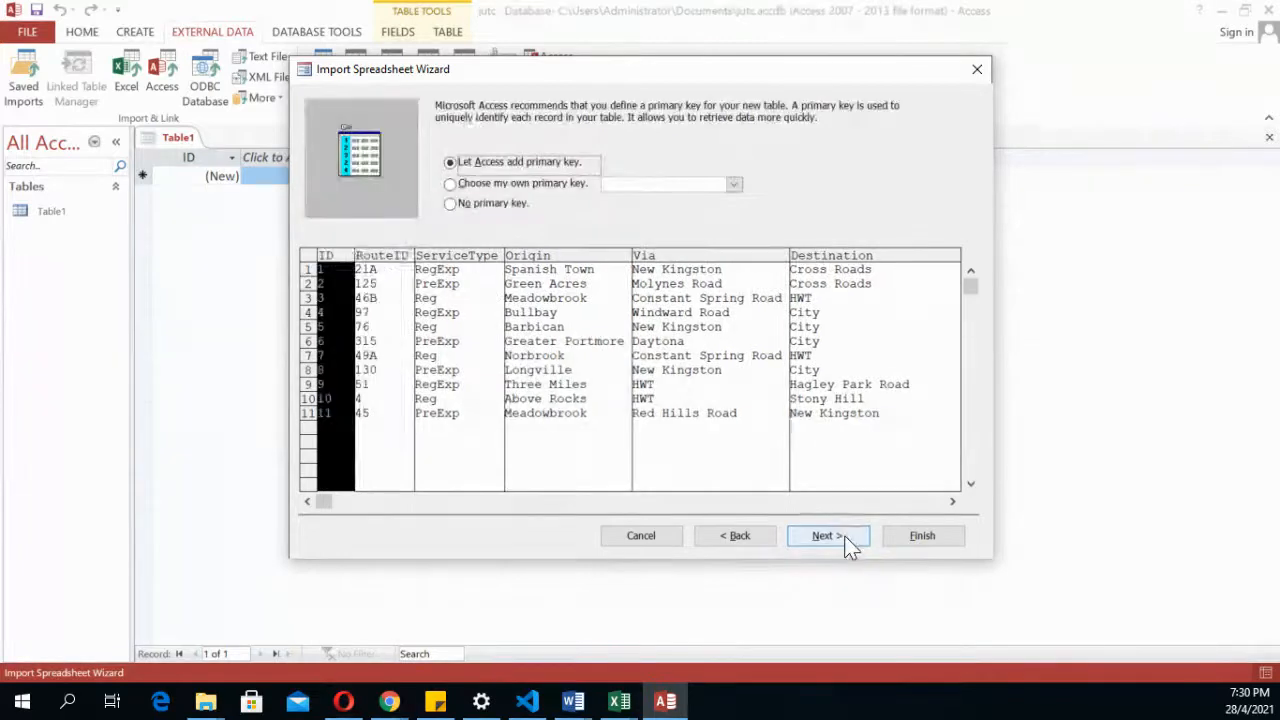
pyautogui.click(558, 188)
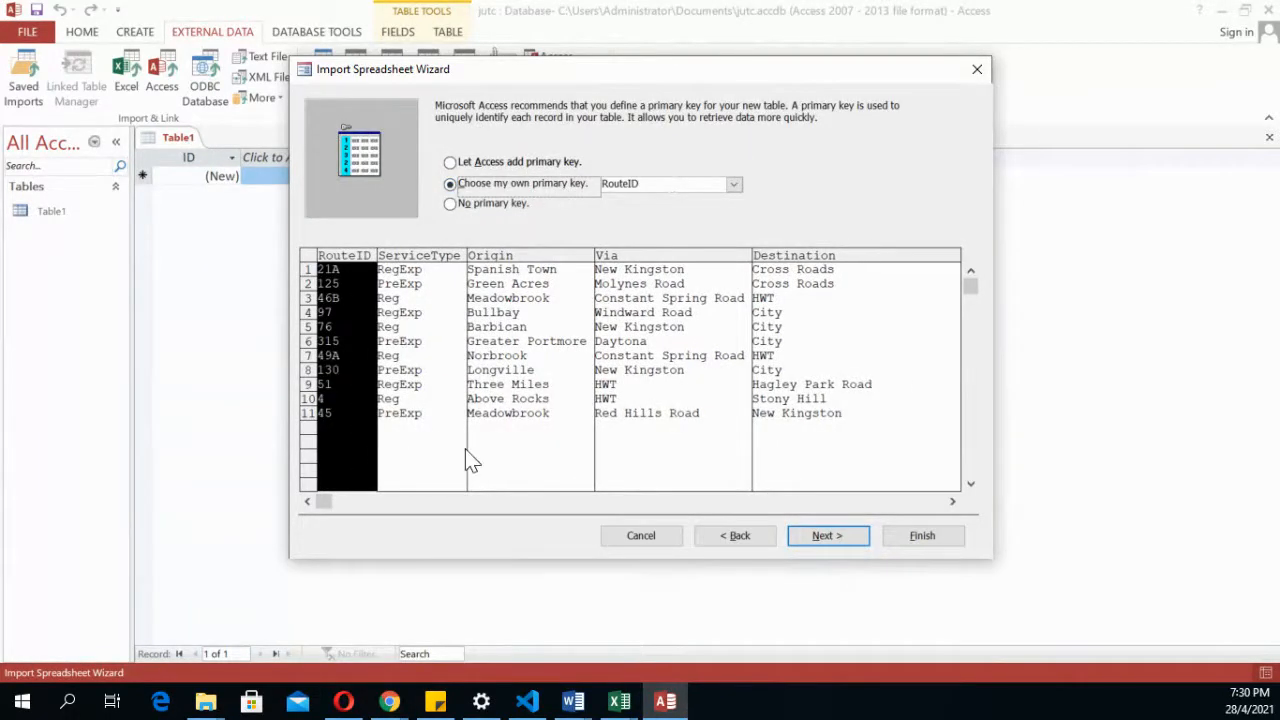
pyautogui.click(830, 538)
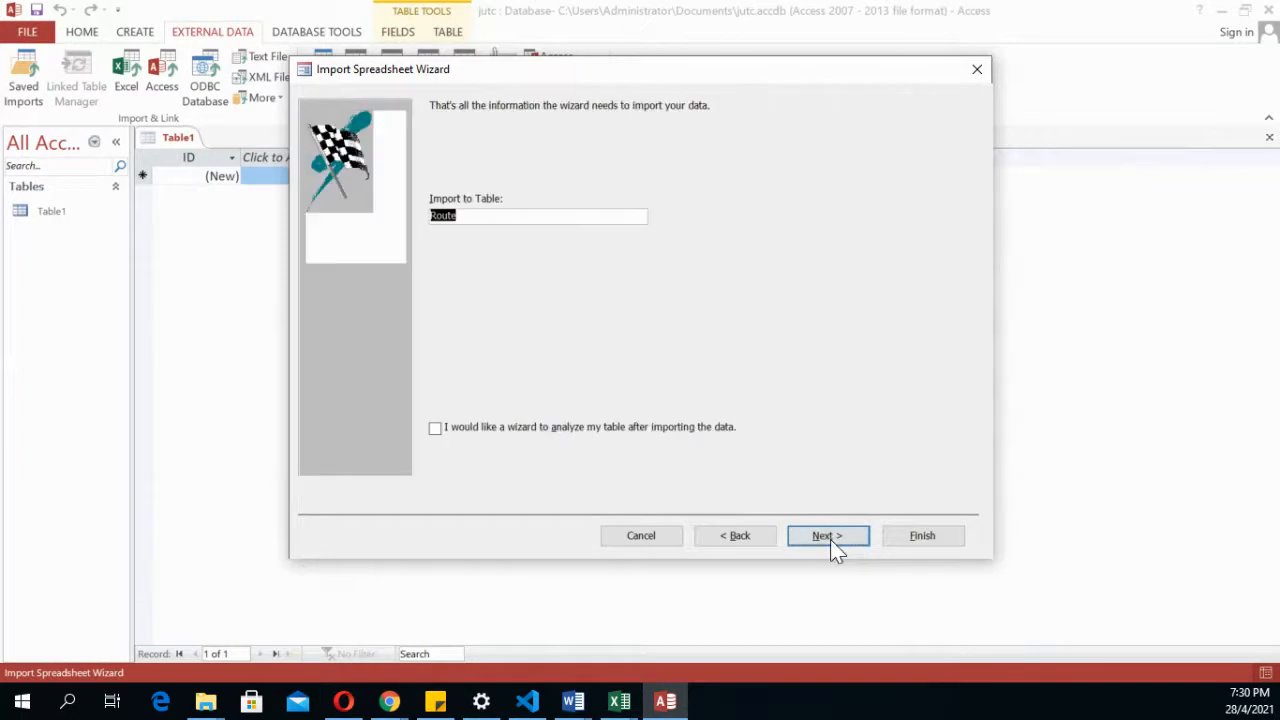
# Import the data as tblRoute without saving the import steps, and check the records in the new table
pyautogui.click(436, 217)
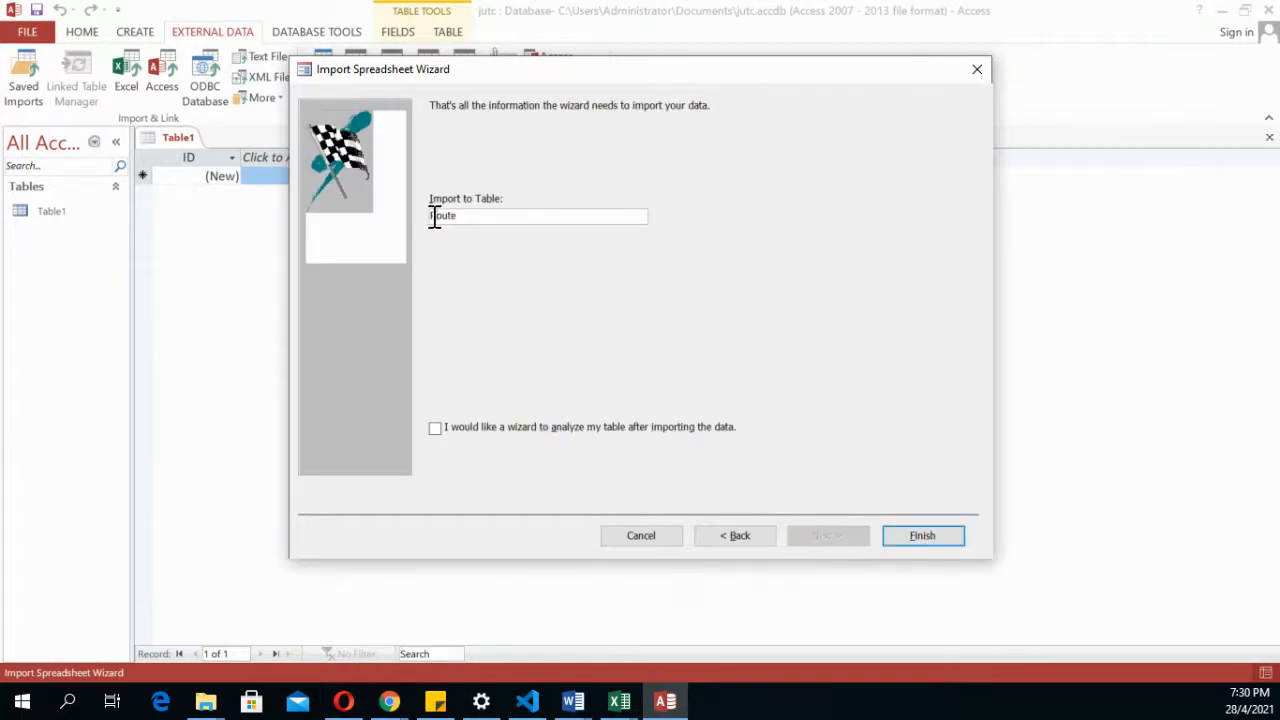
pyautogui.write('tbl')
pyautogui.click(934, 537)
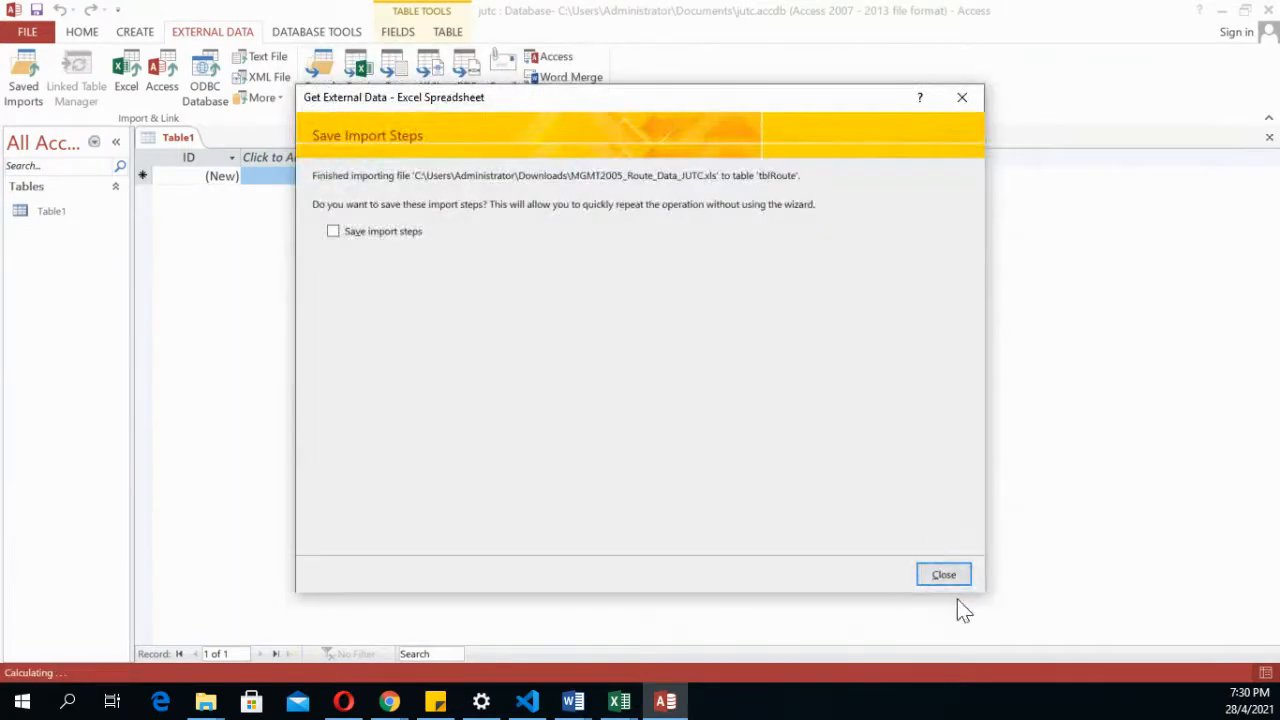
pyautogui.click(956, 584)
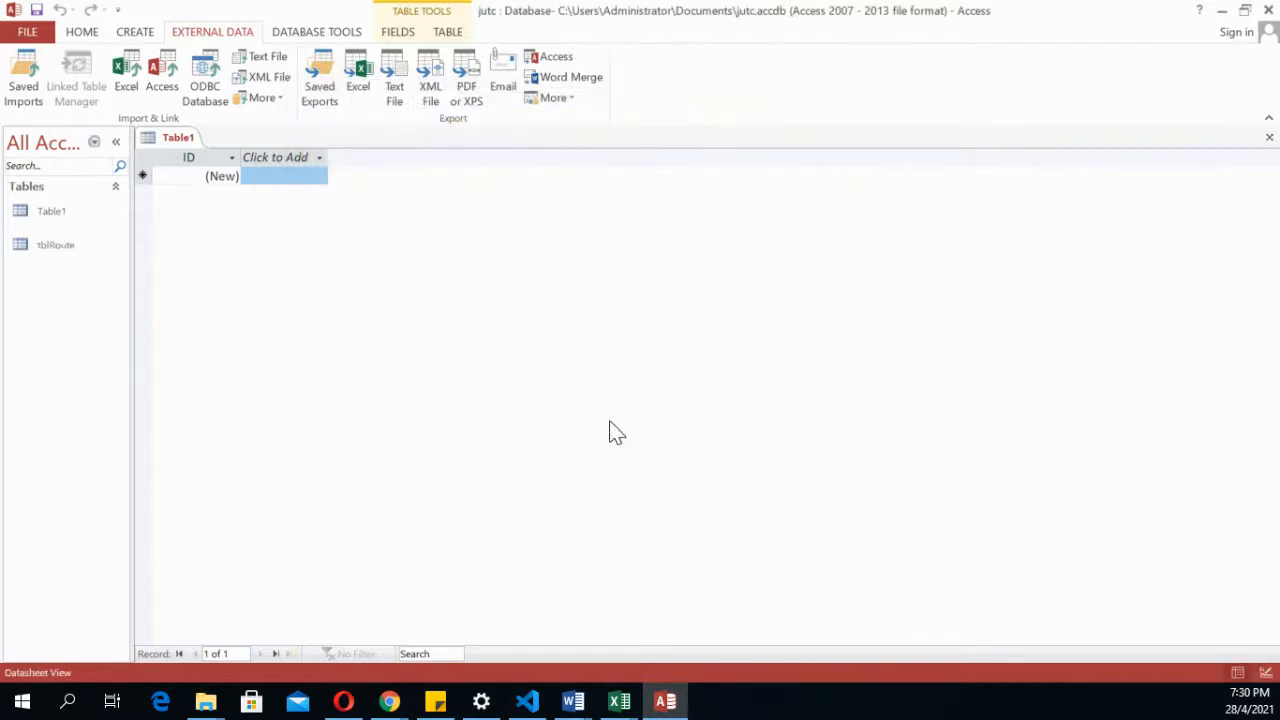
pyautogui.doubleClick(92, 252)
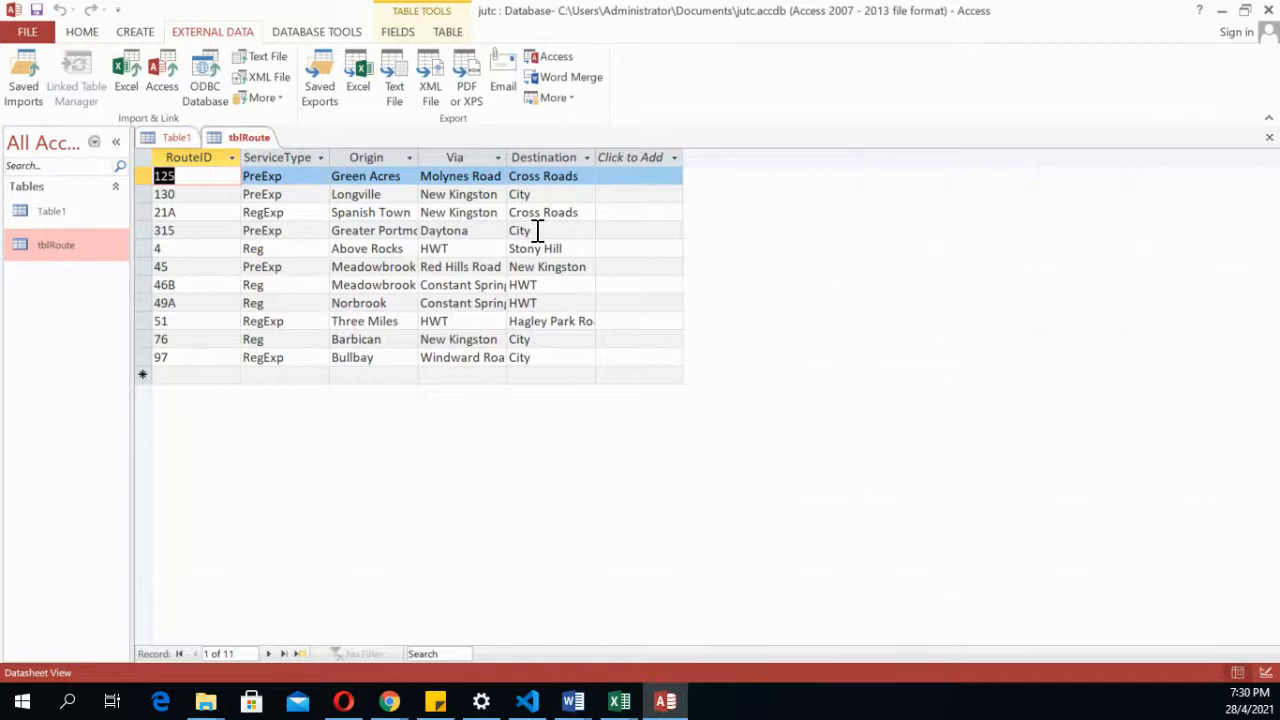
pyautogui.click(1270, 138)
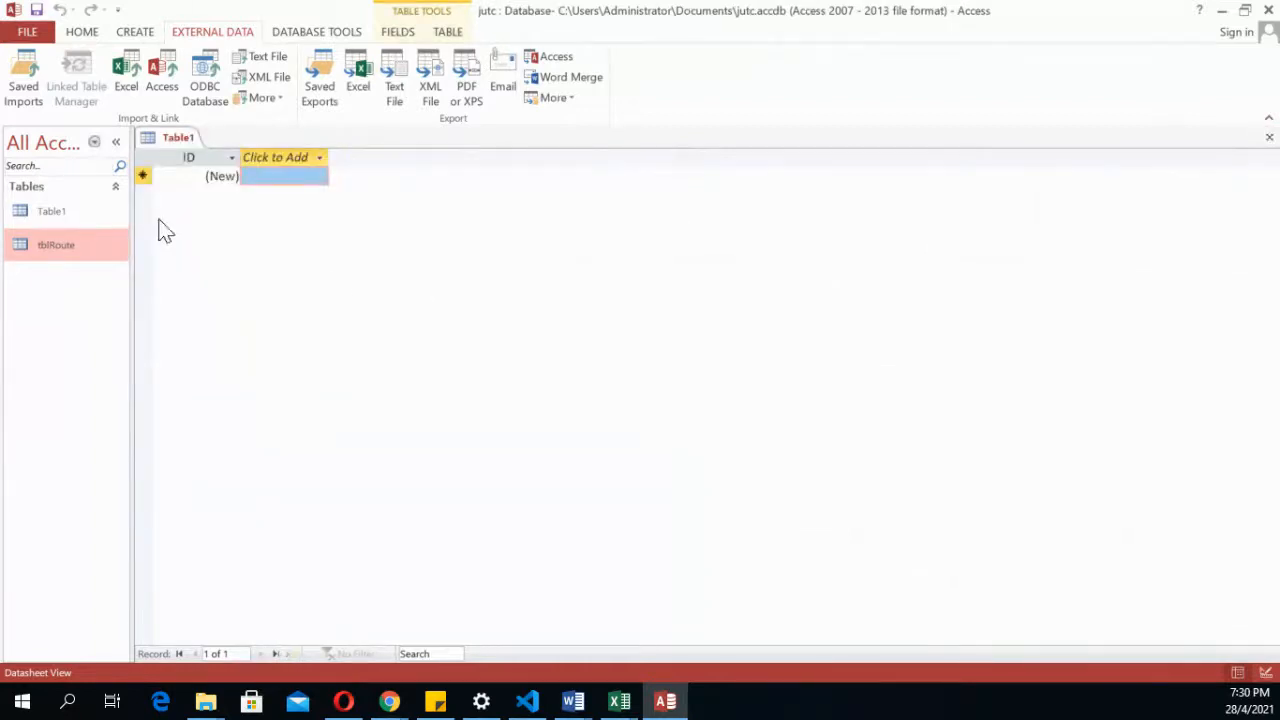
# Start an Excel import into a new table, with MGMT2005_Route_Data_JUTC from the Downloads folder as the source
pyautogui.click(132, 78)
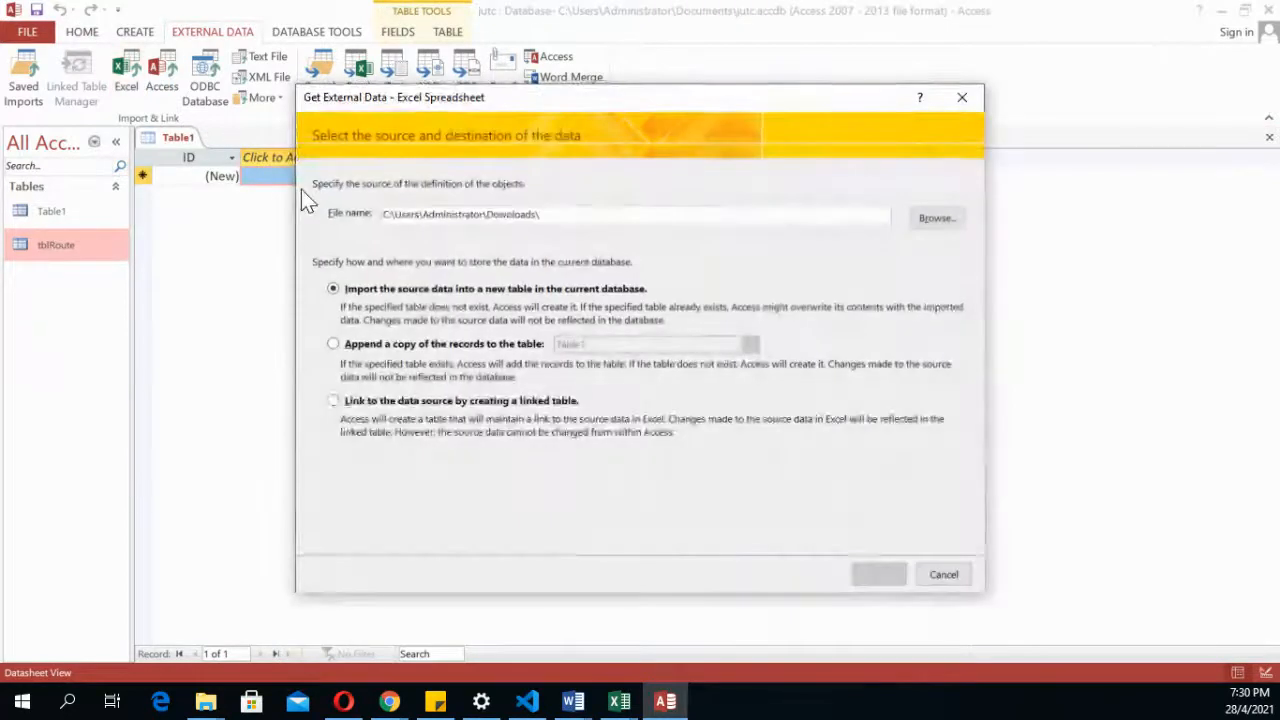
pyautogui.click(935, 222)
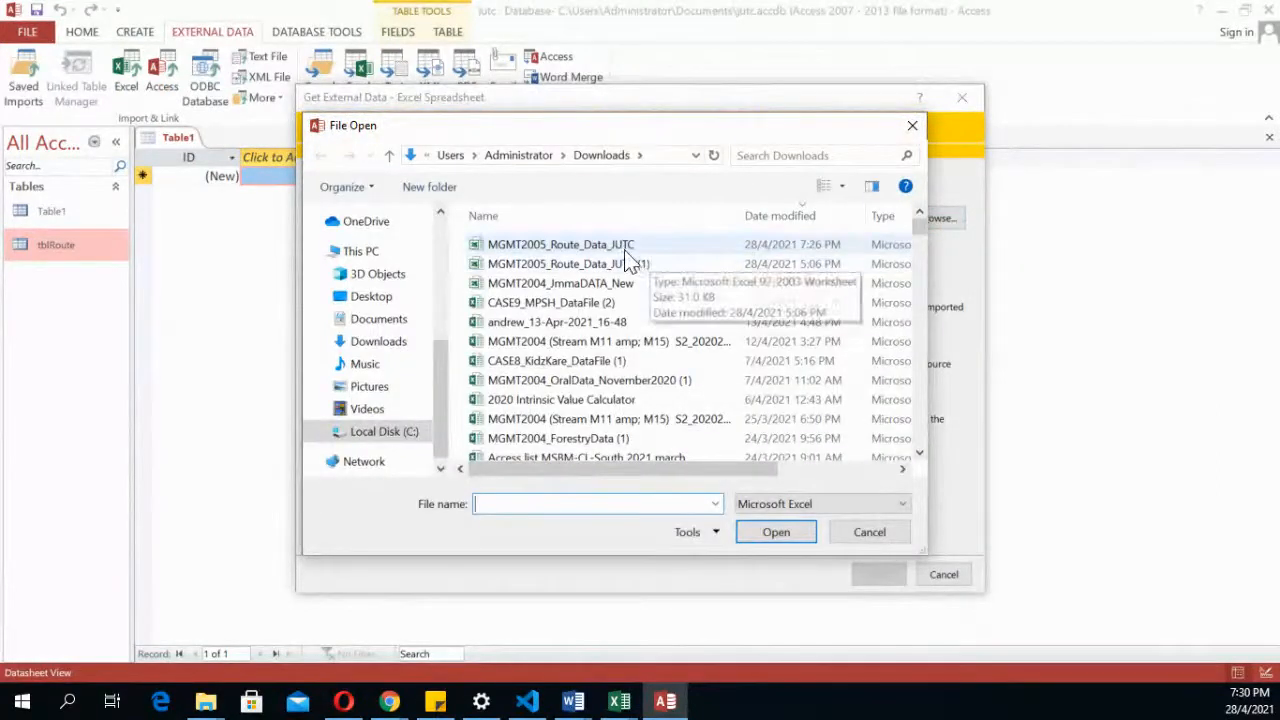
pyautogui.click(623, 248)
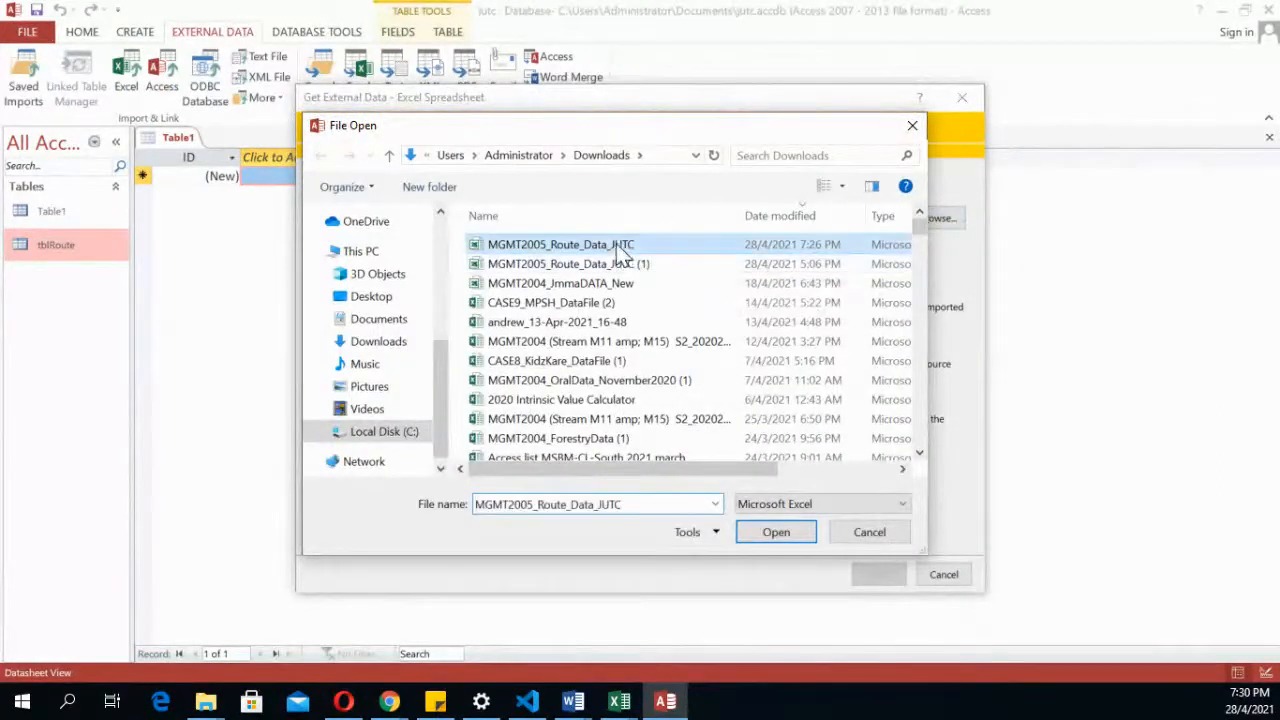
pyautogui.click(795, 531)
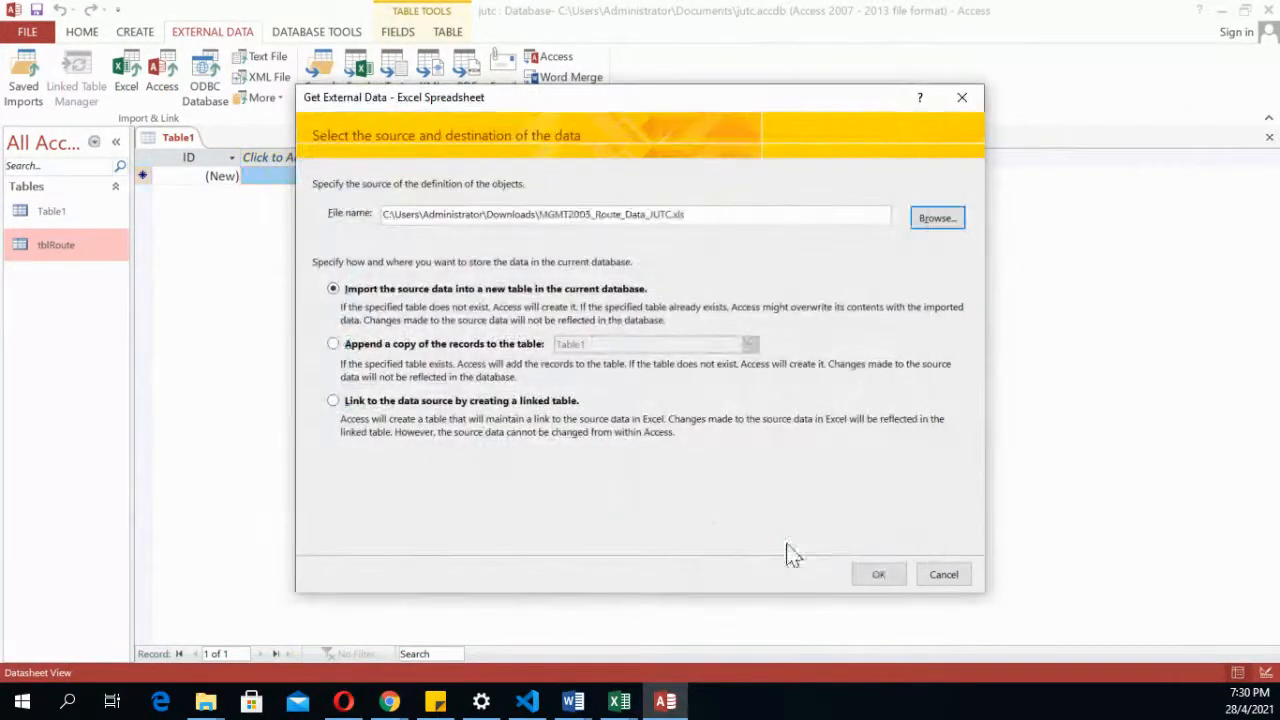
pyautogui.click(879, 574)
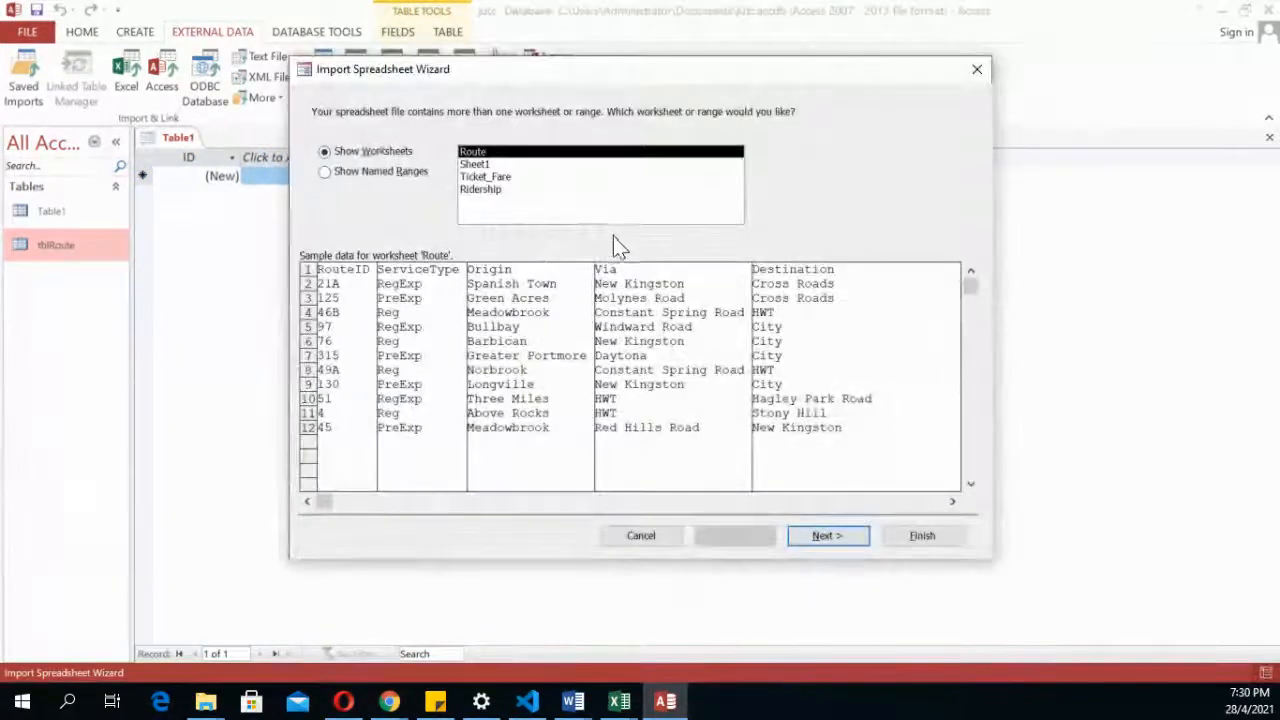
# Set up the Ticket_Fare worksheet import with its first row as column headings and TicketID as the primary key
pyautogui.click(490, 177)
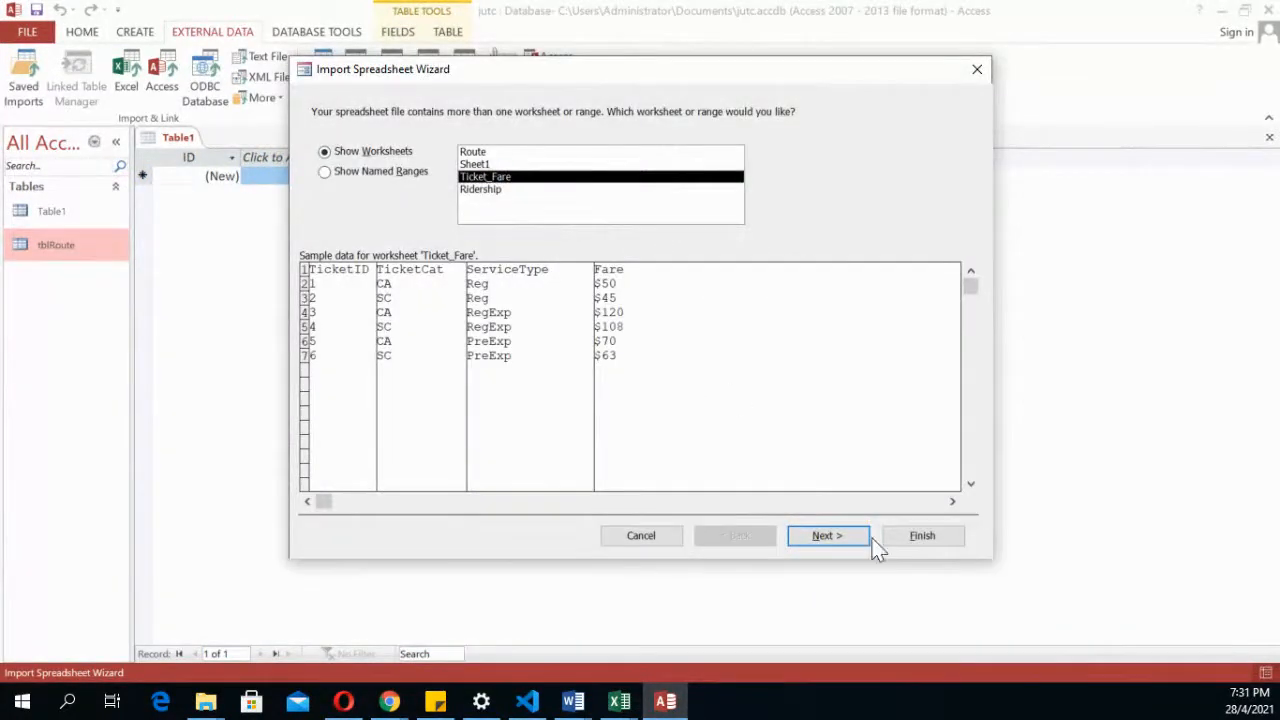
pyautogui.click(840, 539)
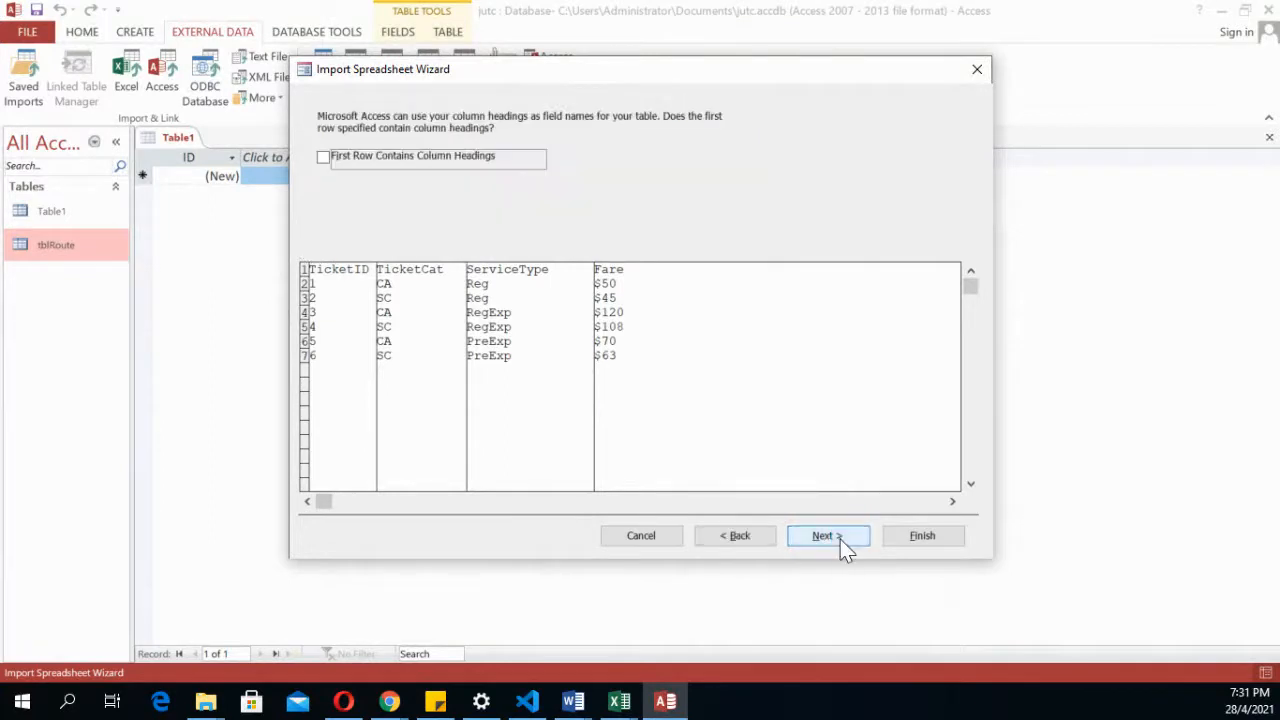
pyautogui.click(333, 160)
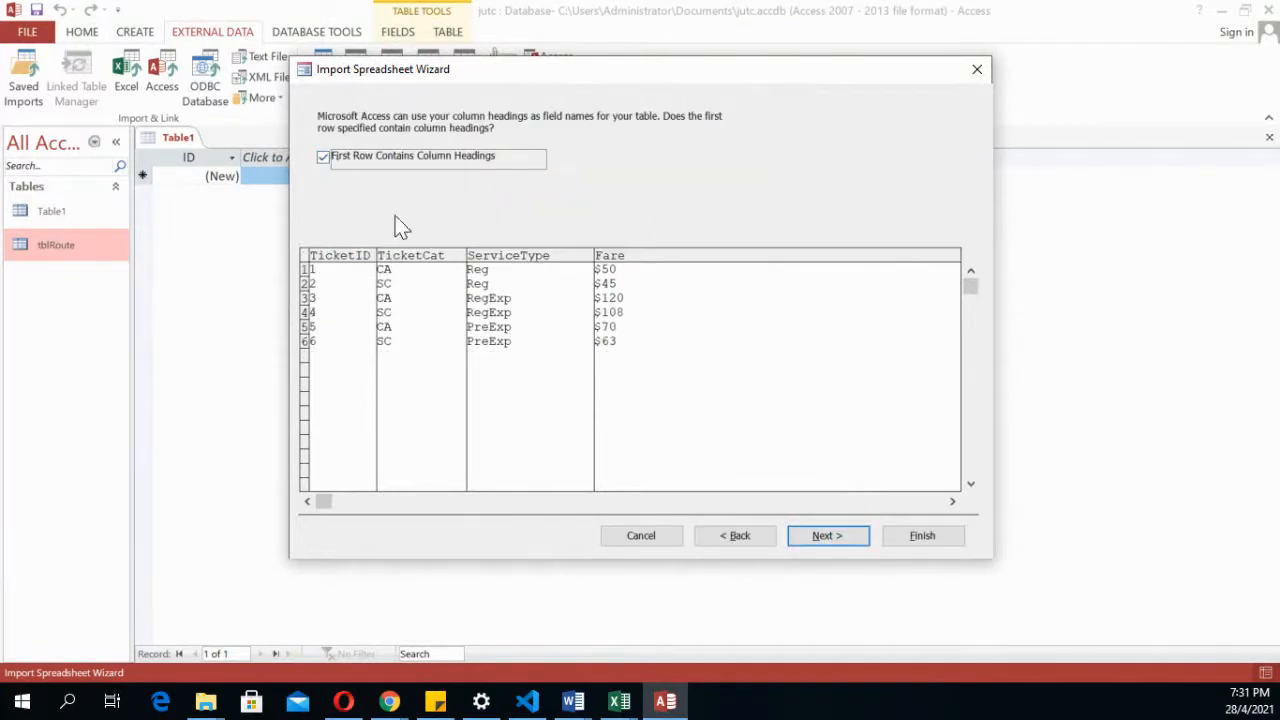
pyautogui.click(829, 541)
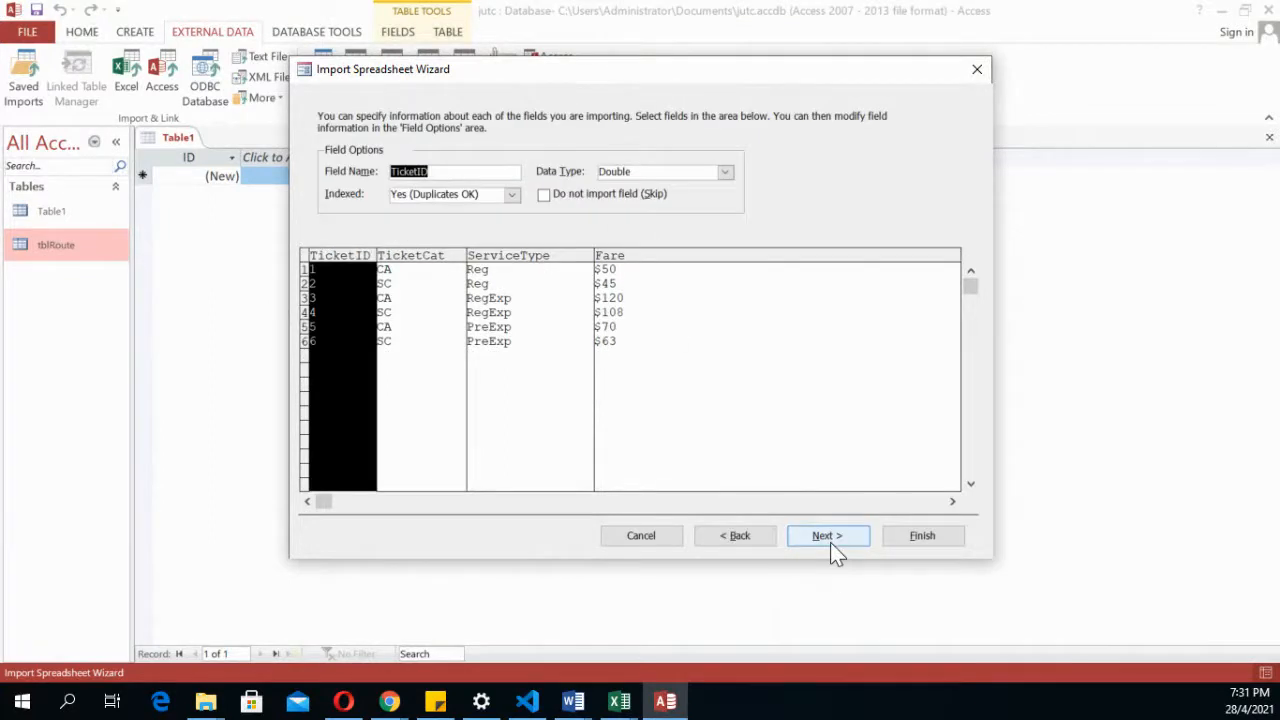
pyautogui.click(830, 542)
pyautogui.click(548, 185)
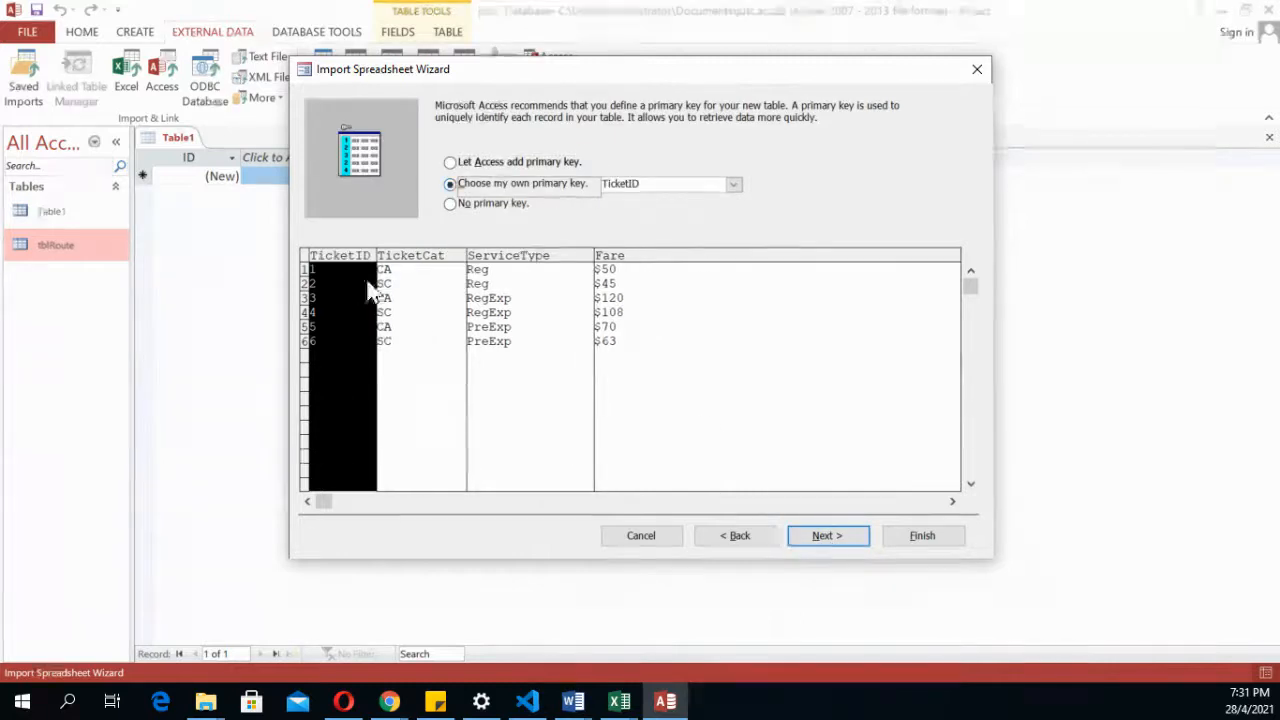
pyautogui.click(837, 535)
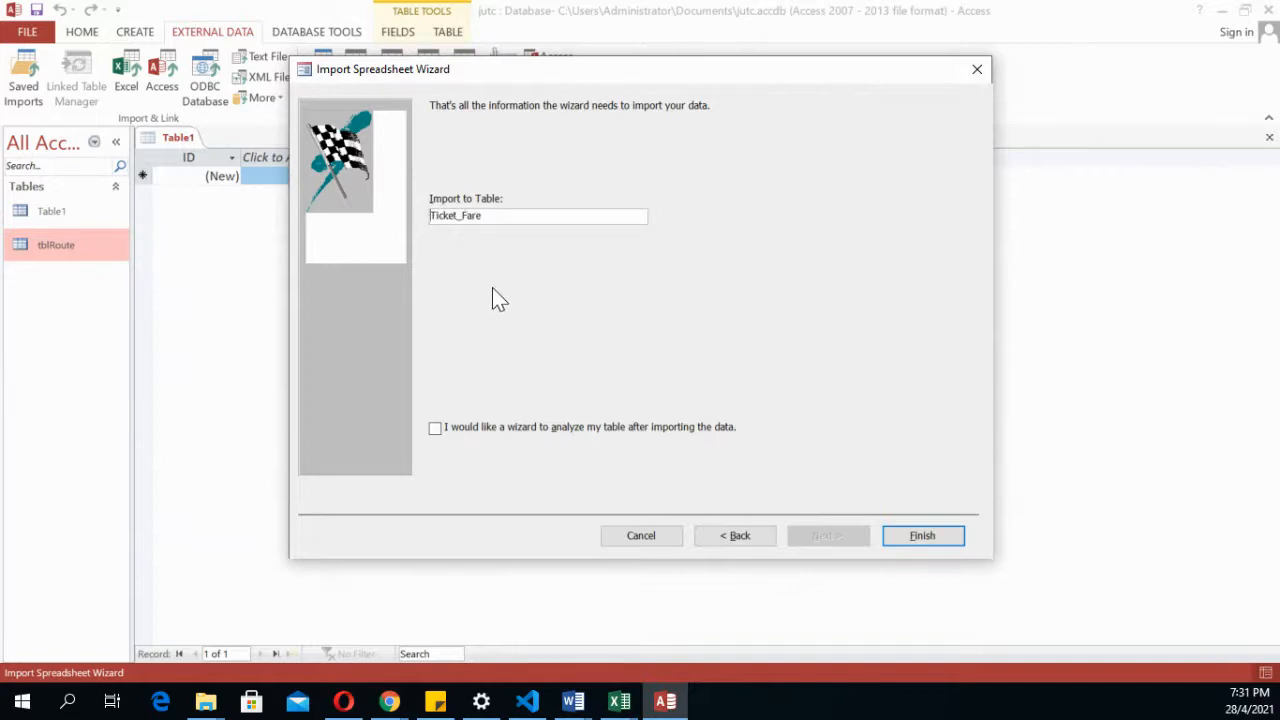
# Import the Ticket_Fare data as tblTicket_Fare without saving the import steps
pyautogui.write('tbl')
pyautogui.click(923, 534)
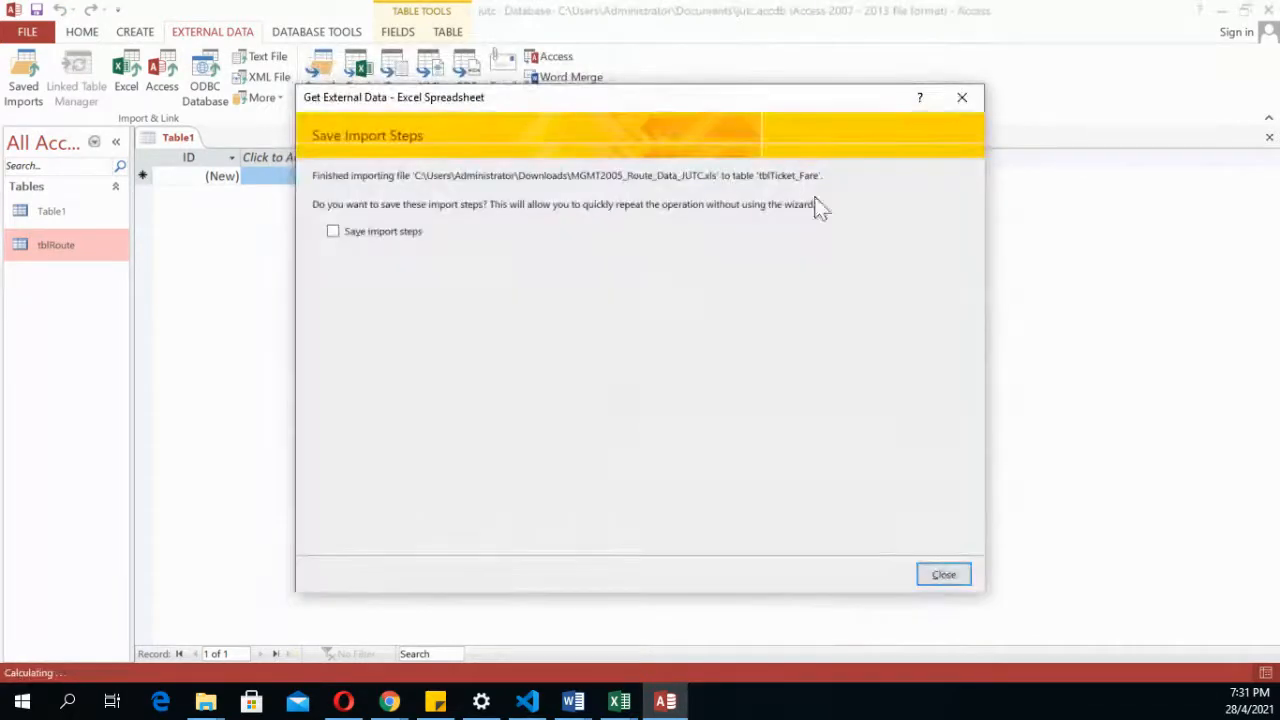
pyautogui.click(950, 570)
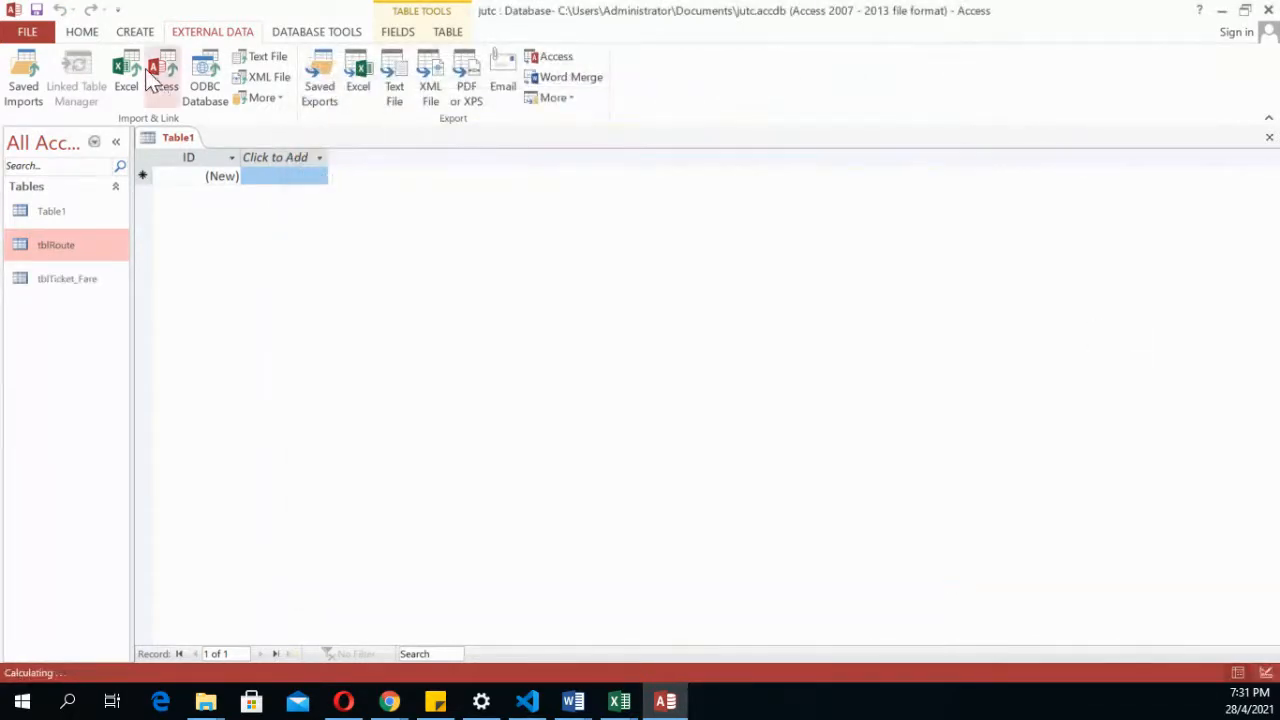
# Start another Excel import into a new table, again using MGMT2005_Route_Data_JUTC from the Downloads folder
pyautogui.click(134, 72)
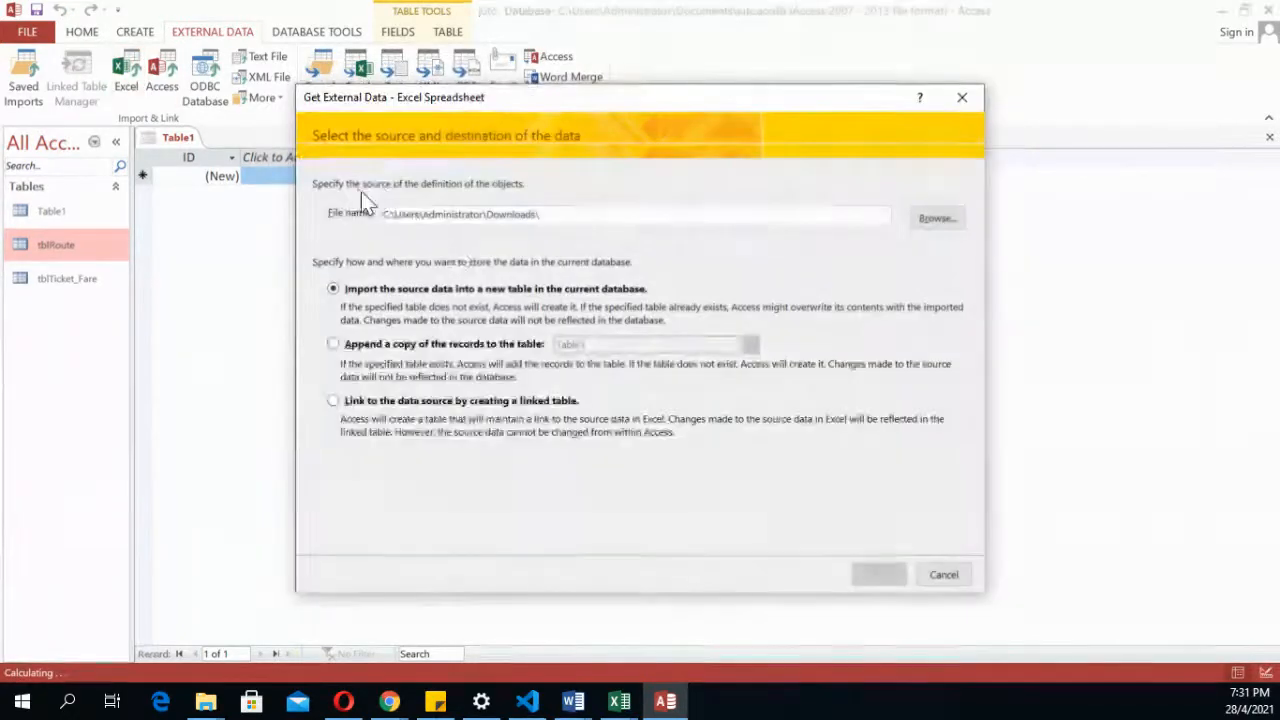
pyautogui.click(936, 218)
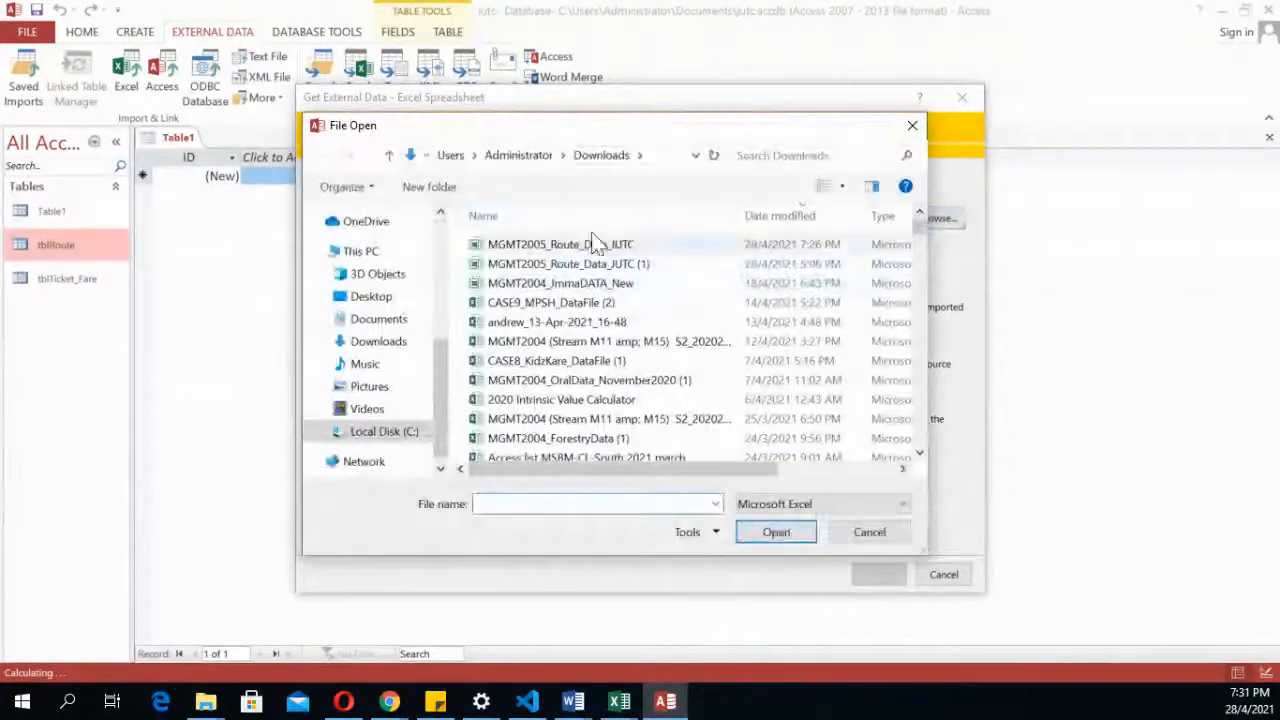
pyautogui.click(608, 248)
pyautogui.click(775, 532)
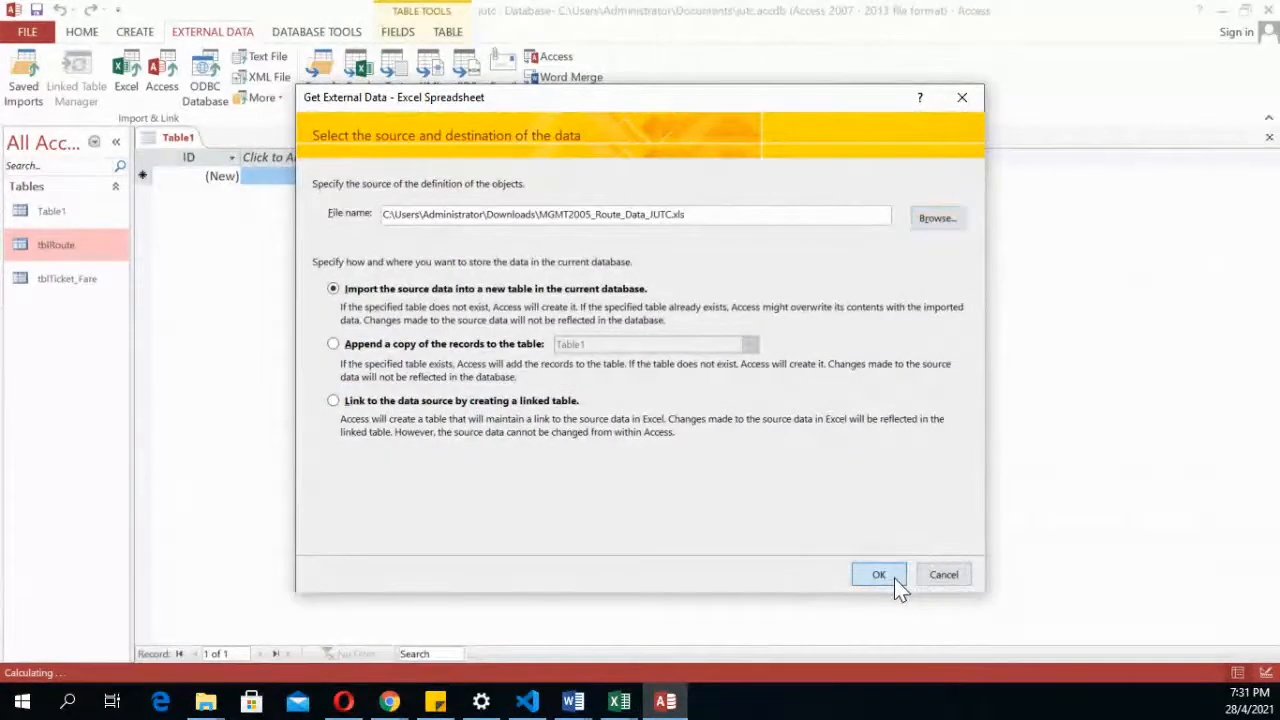
pyautogui.click(893, 577)
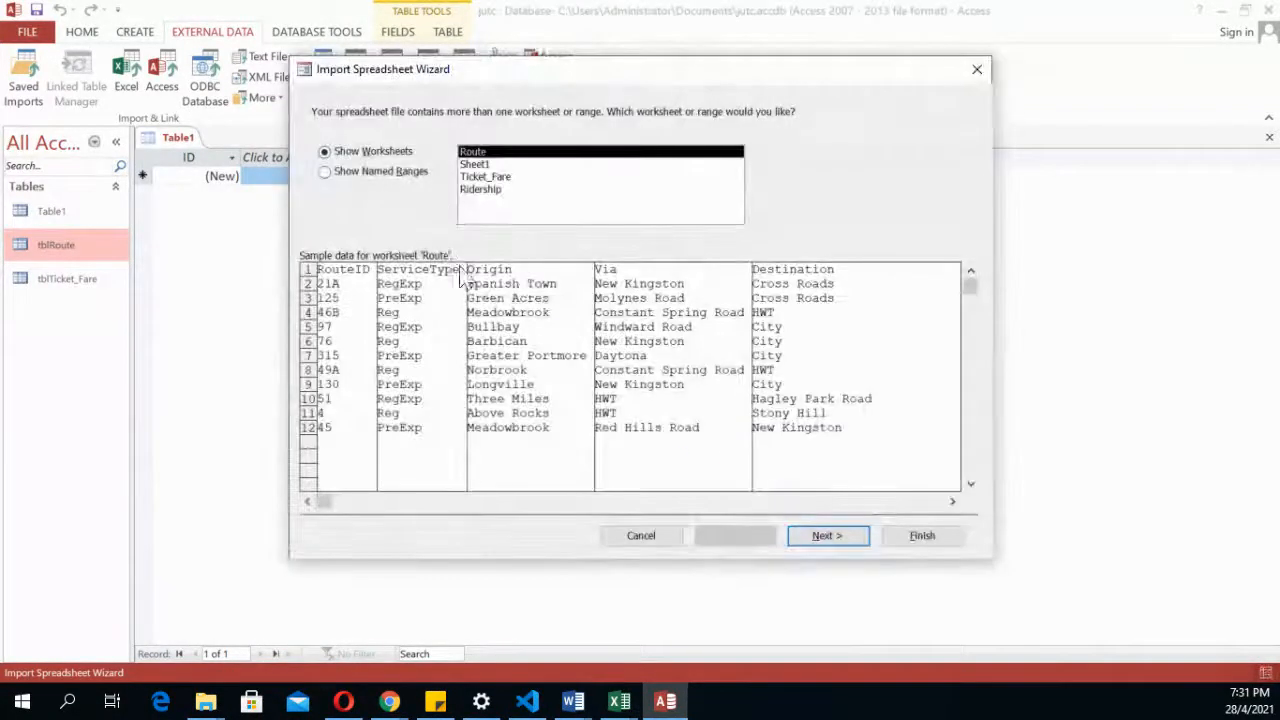
# Set up the Ridership worksheet import with its first row as column headings and let Access add the primary key
pyautogui.click(474, 190)
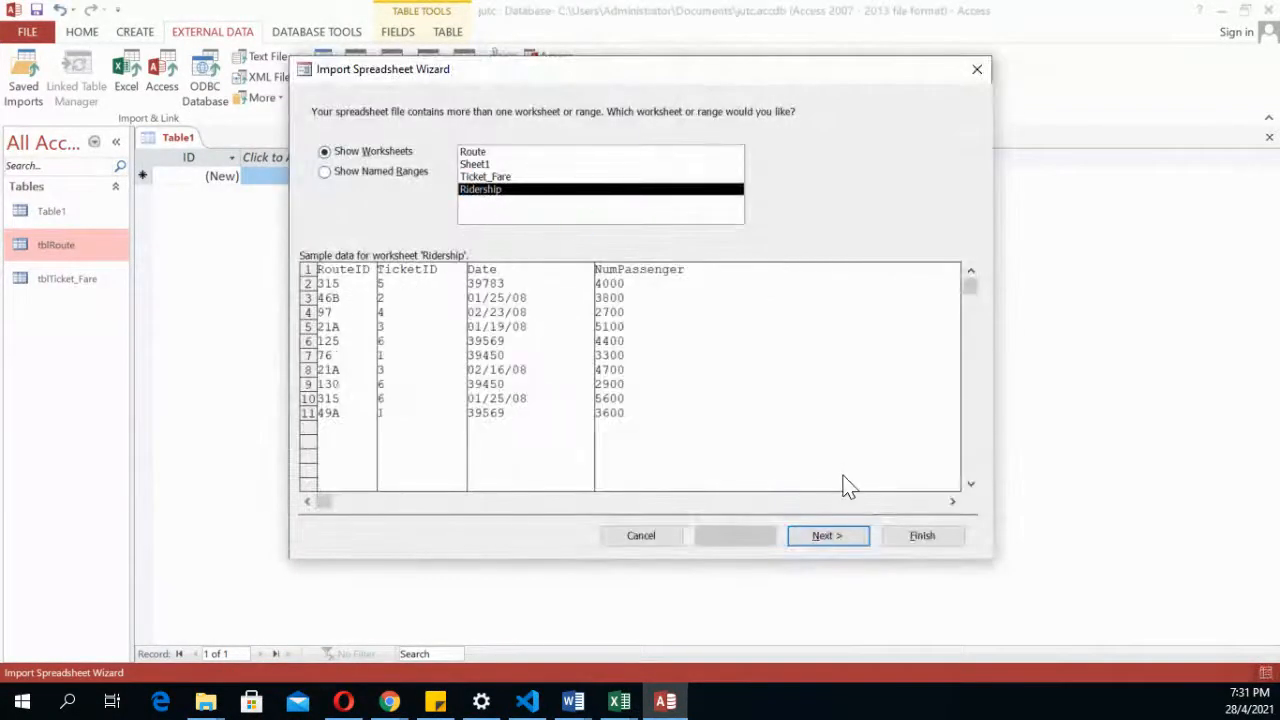
pyautogui.click(845, 537)
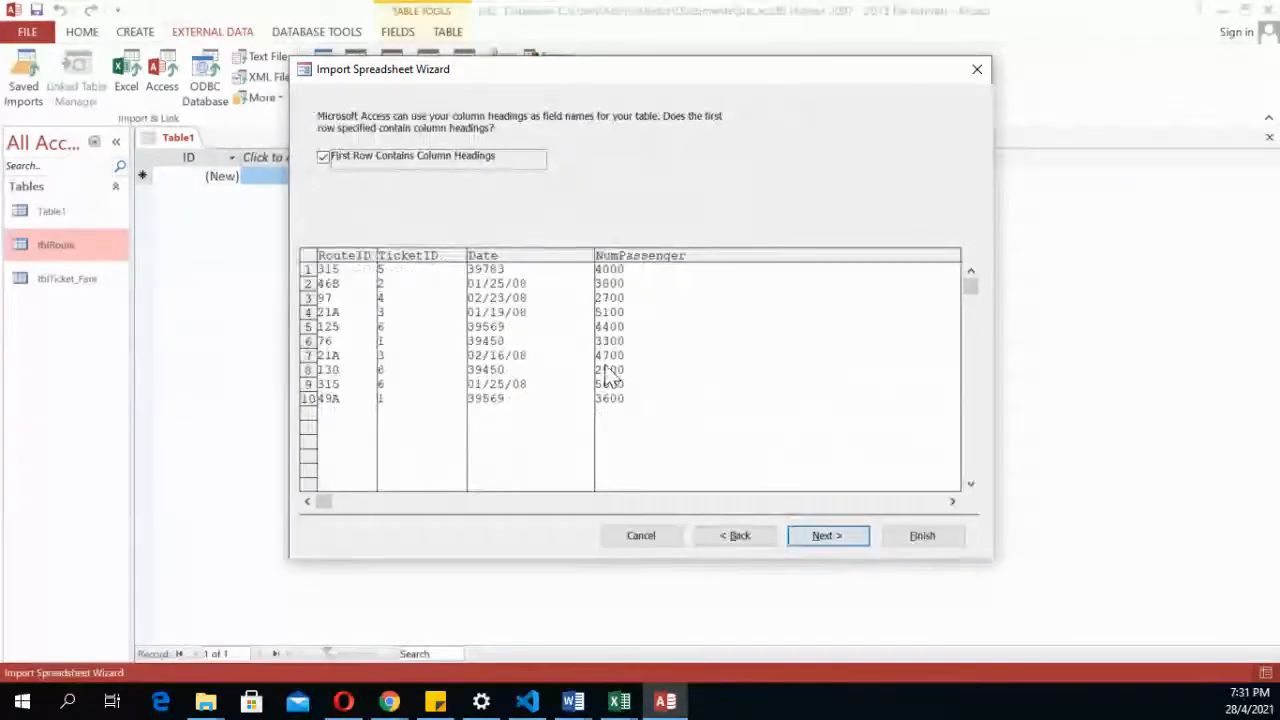
pyautogui.click(851, 536)
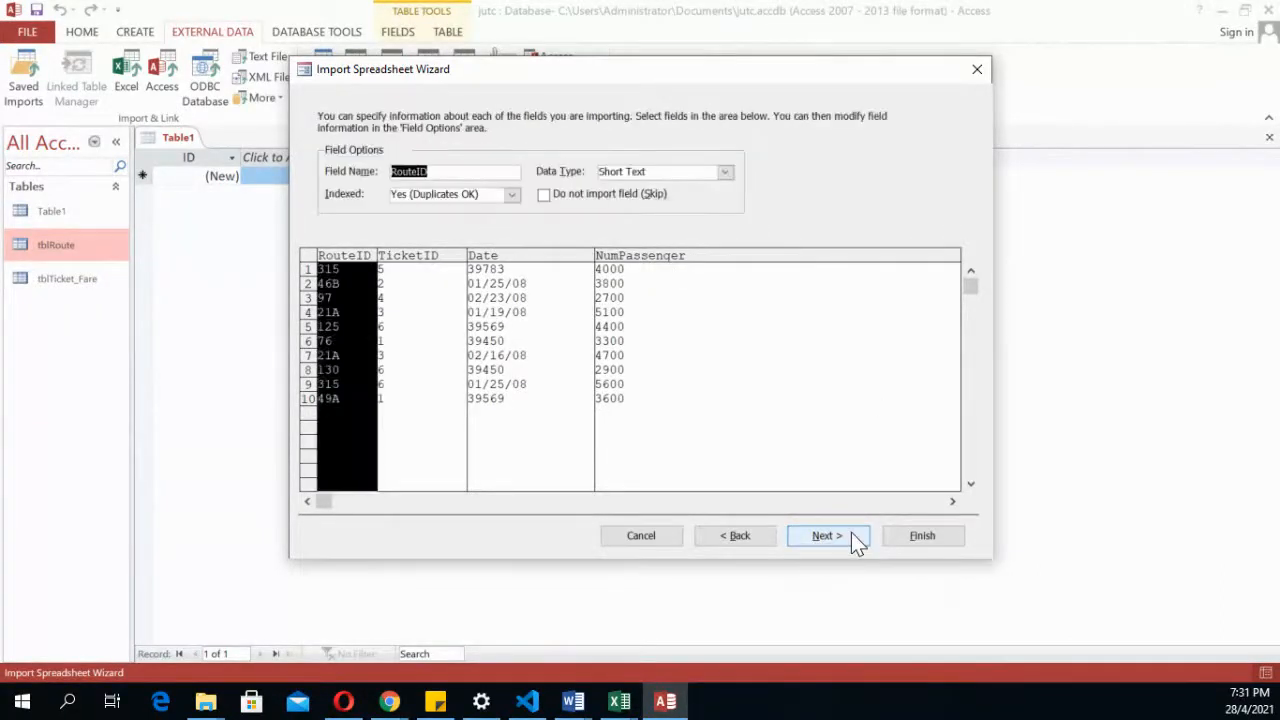
pyautogui.click(822, 536)
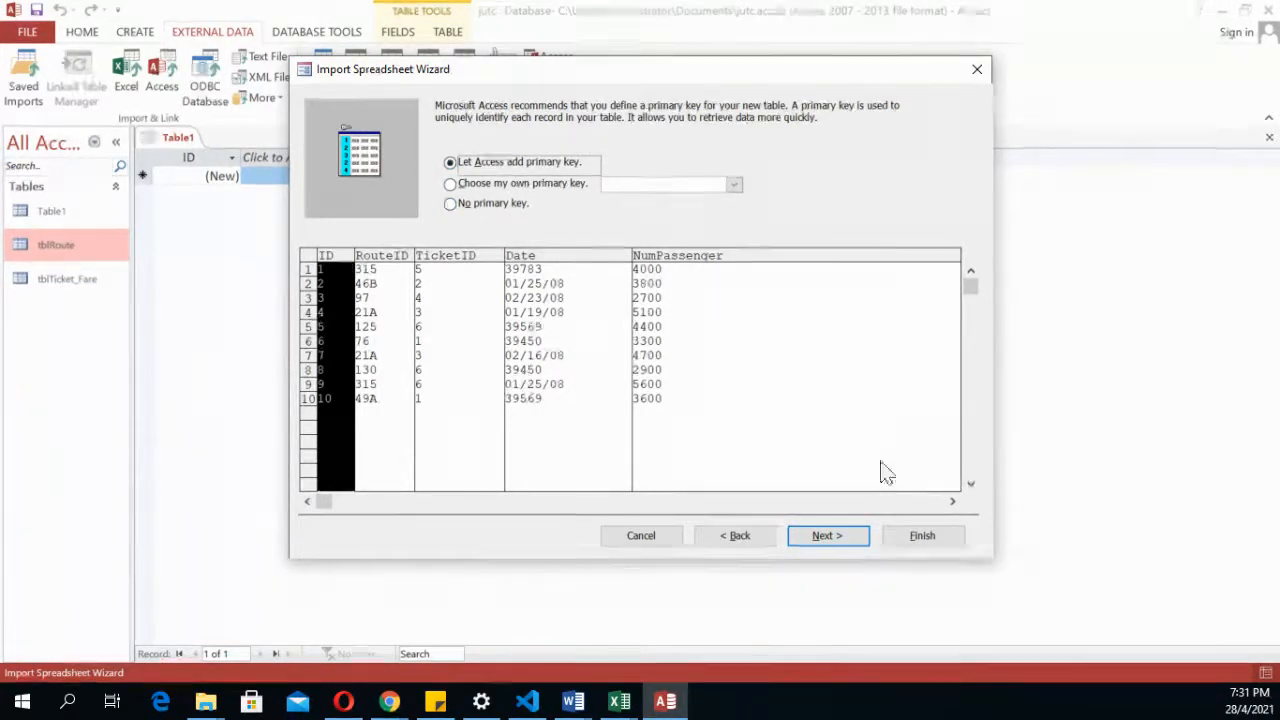
pyautogui.click(845, 535)
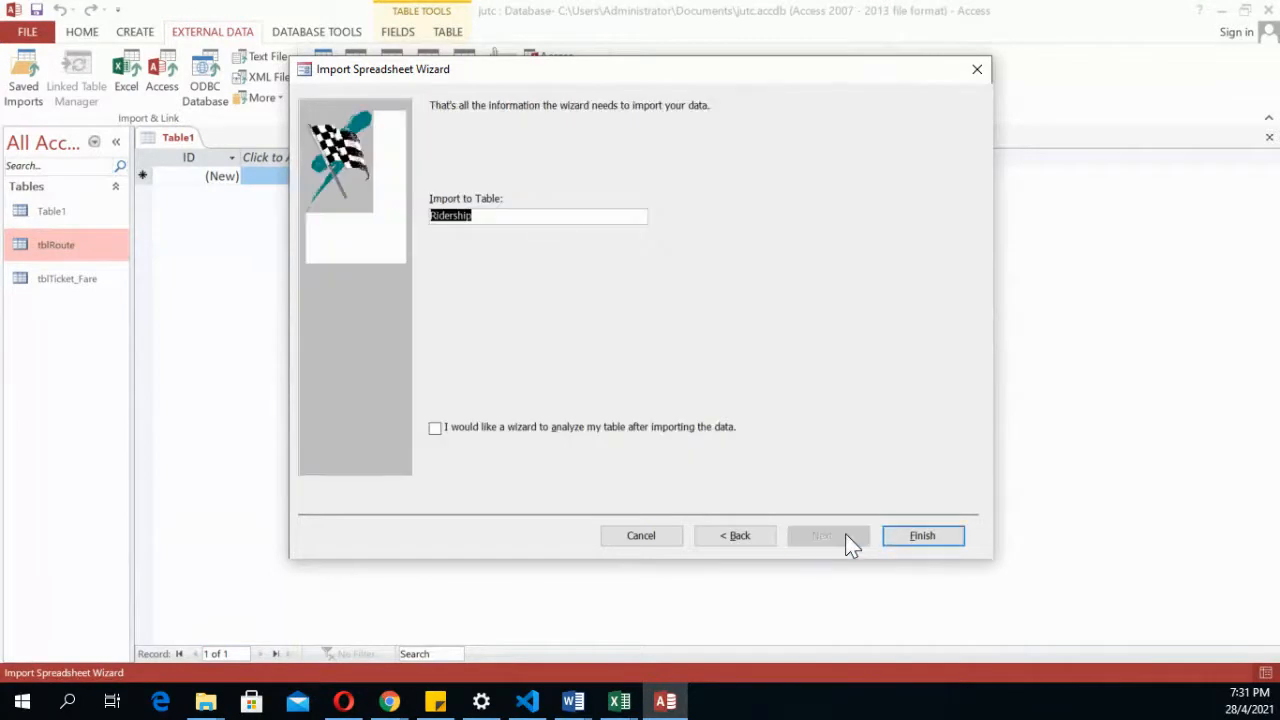
# Import the Ridership data as tblRidership without saving the import steps
pyautogui.click(435, 218)
pyautogui.write('tbl')
pyautogui.click(932, 538)
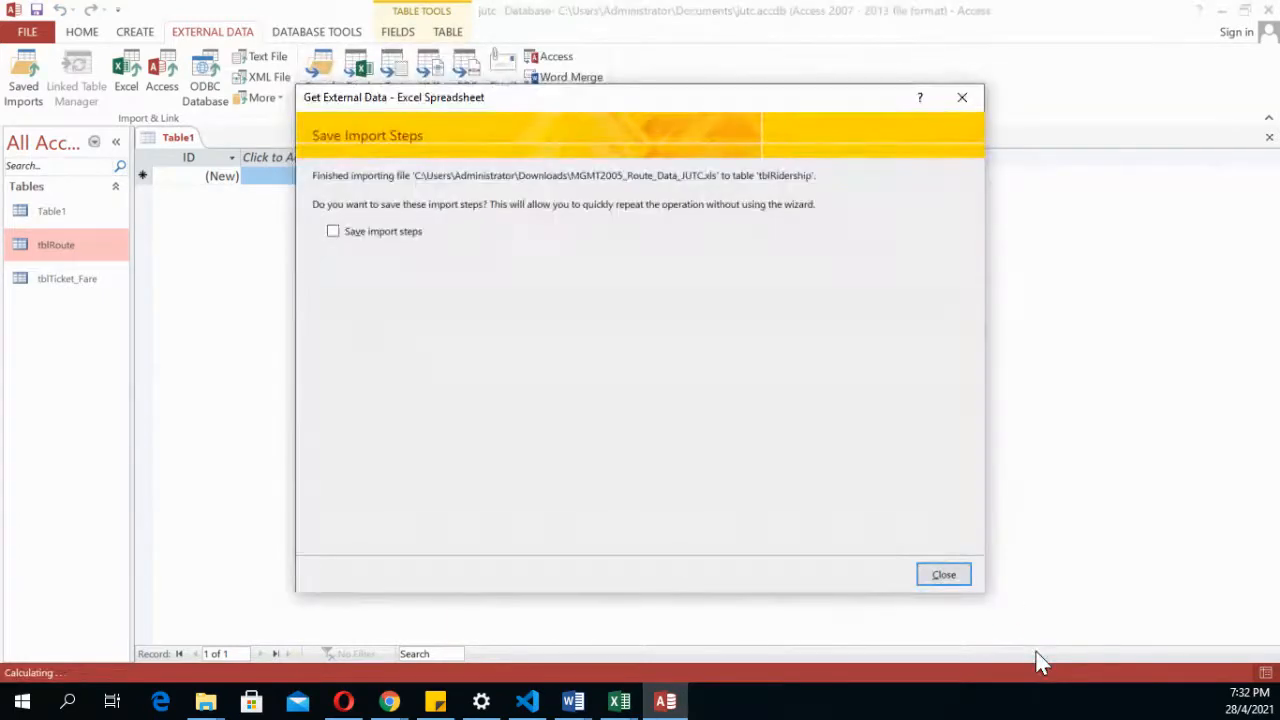
pyautogui.click(950, 578)
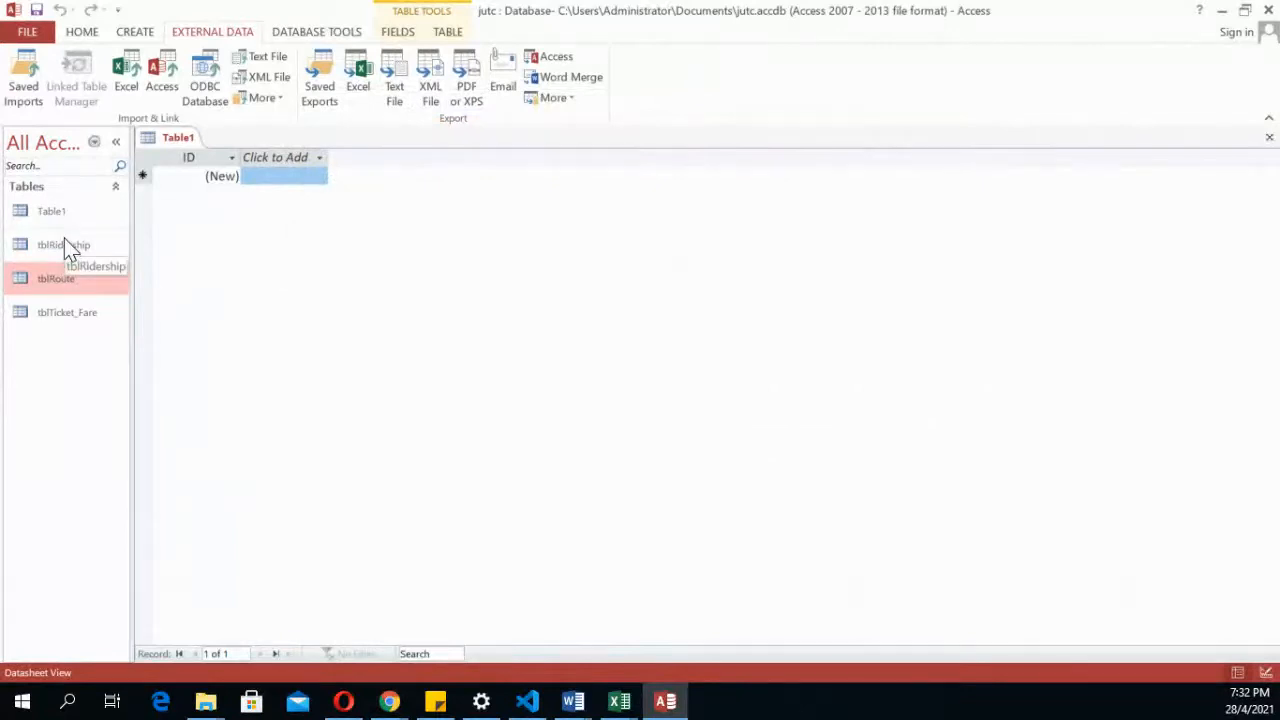
# Open tblRoute in Design View to work on its field definitions
pyautogui.doubleClick(57, 283)
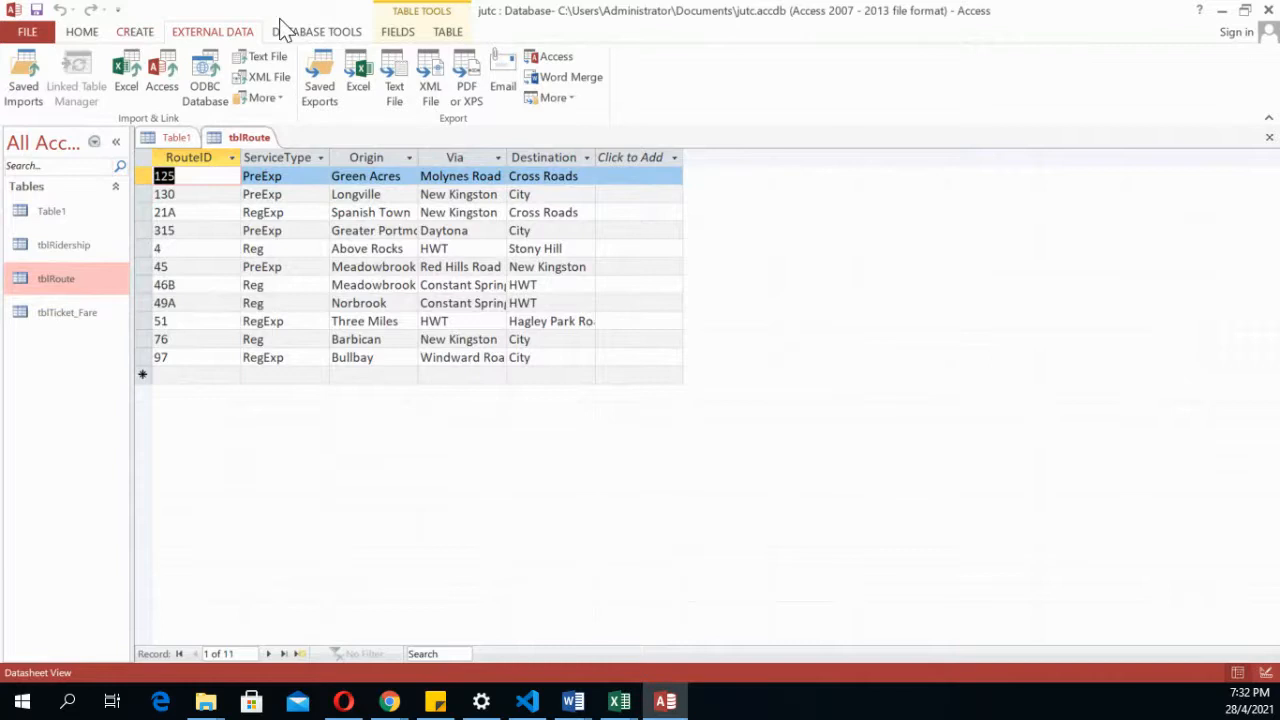
pyautogui.click(86, 36)
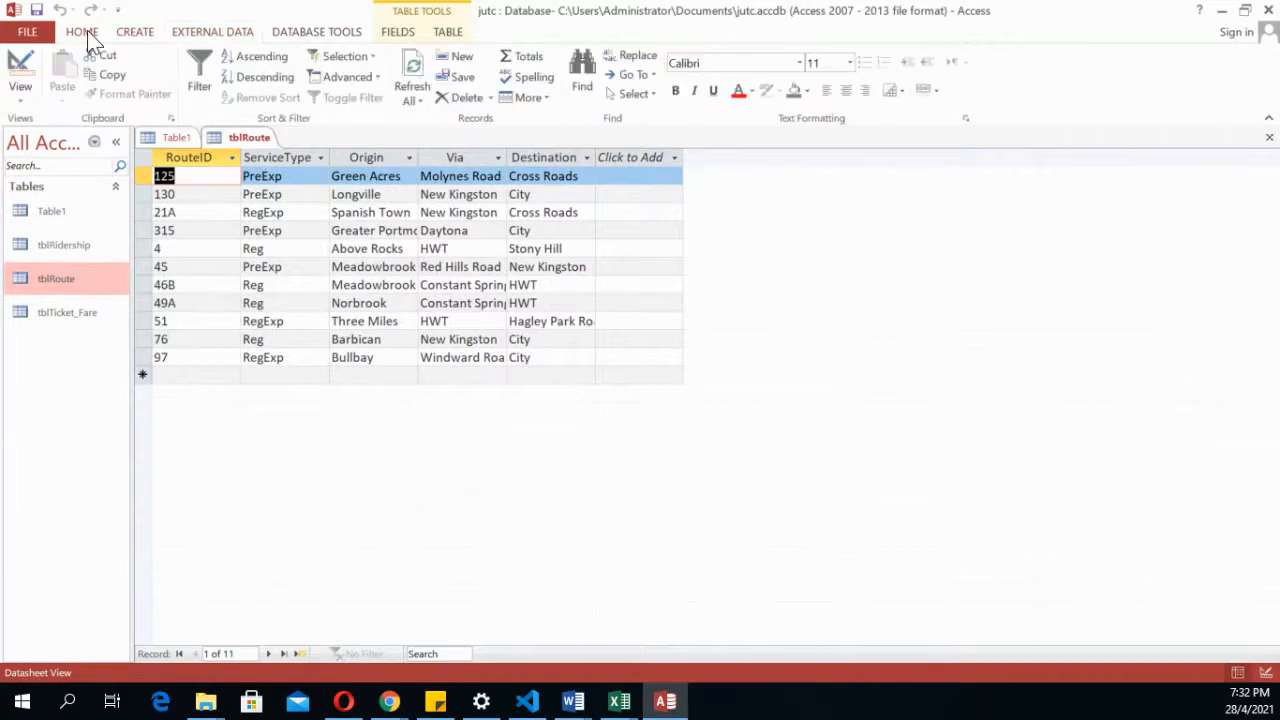
pyautogui.click(25, 64)
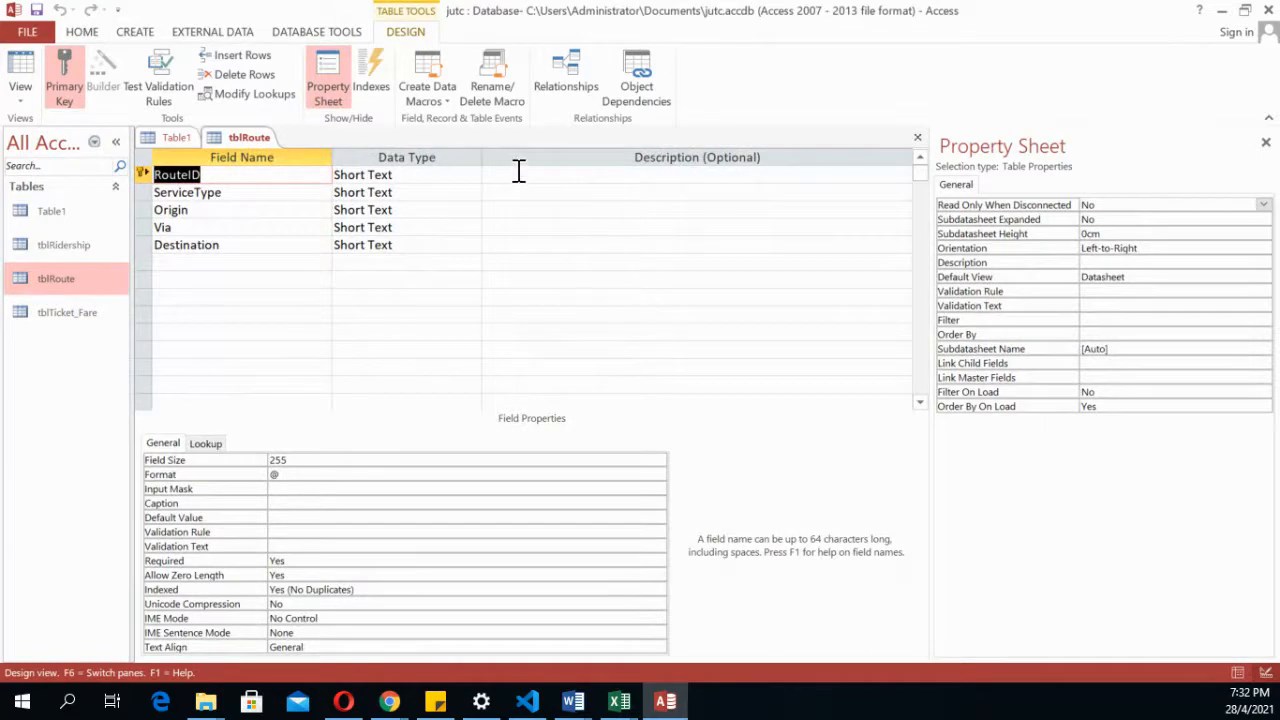
pyautogui.click(617, 169)
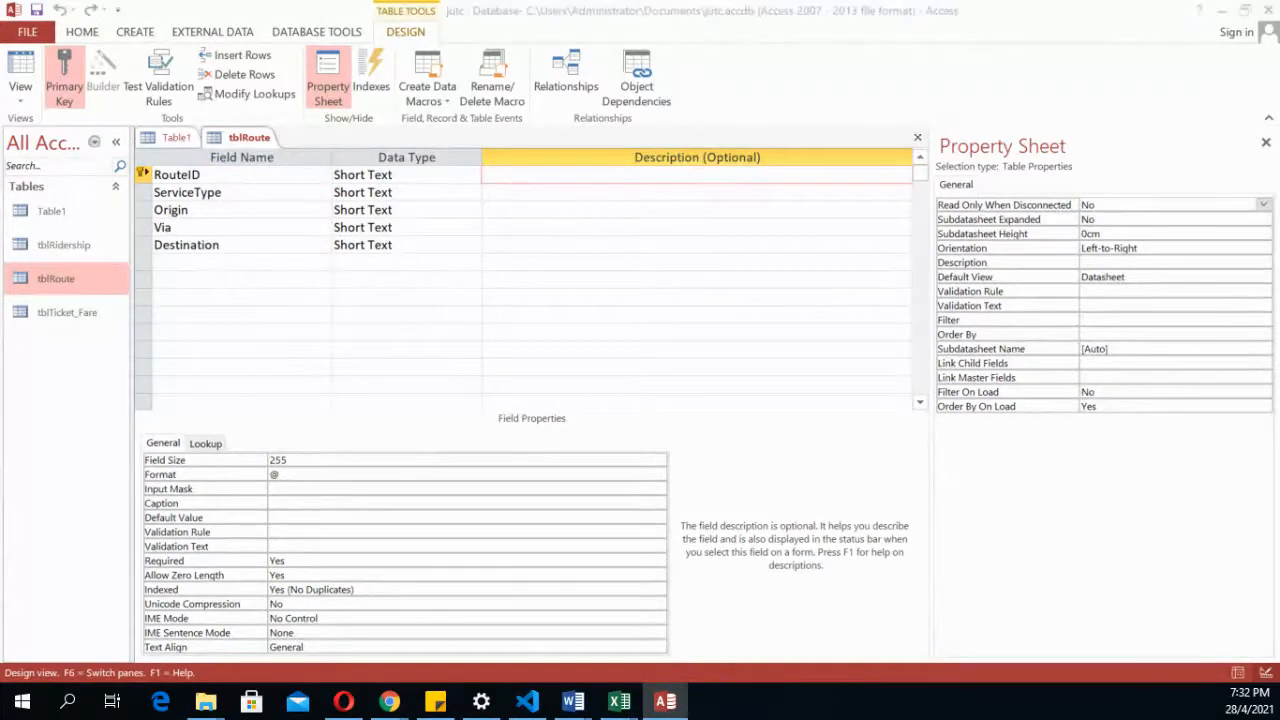
pyautogui.hotkey('alt', 'Tab')
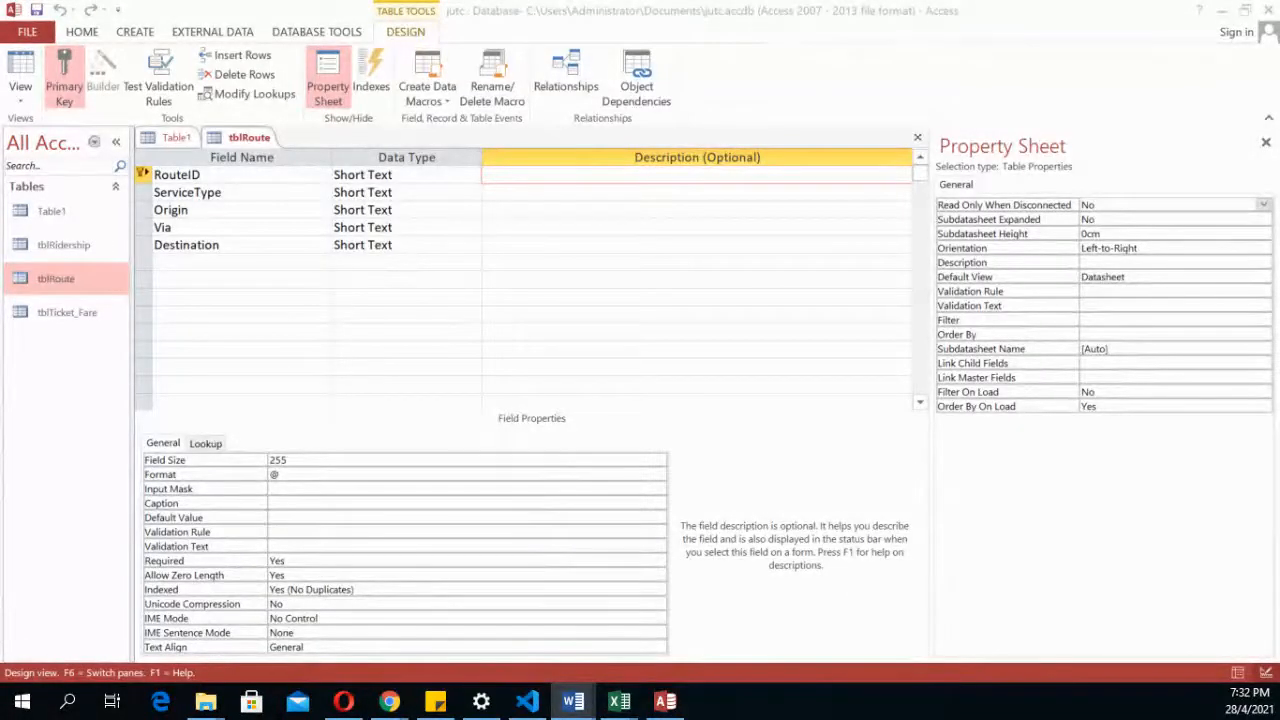
# Set the field size of RouteID in tblRoute to 4
pyautogui.click(240, 175)
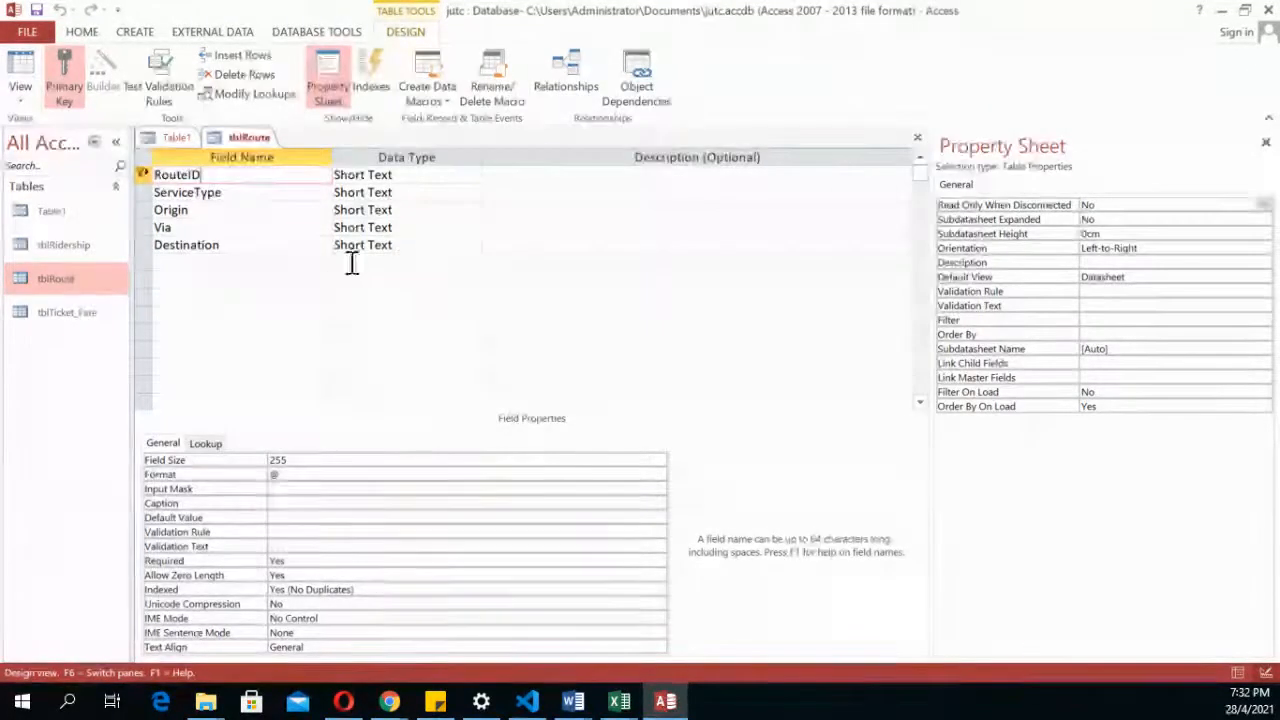
pyautogui.click(331, 458)
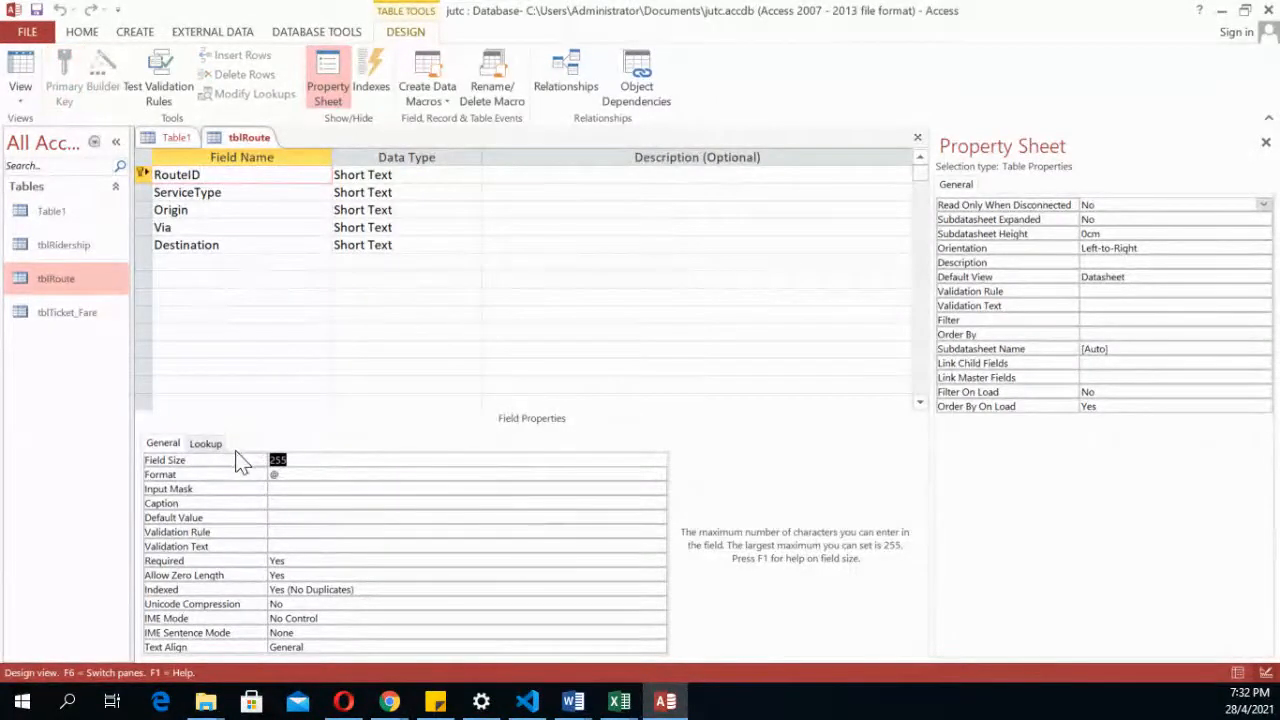
pyautogui.write('4')
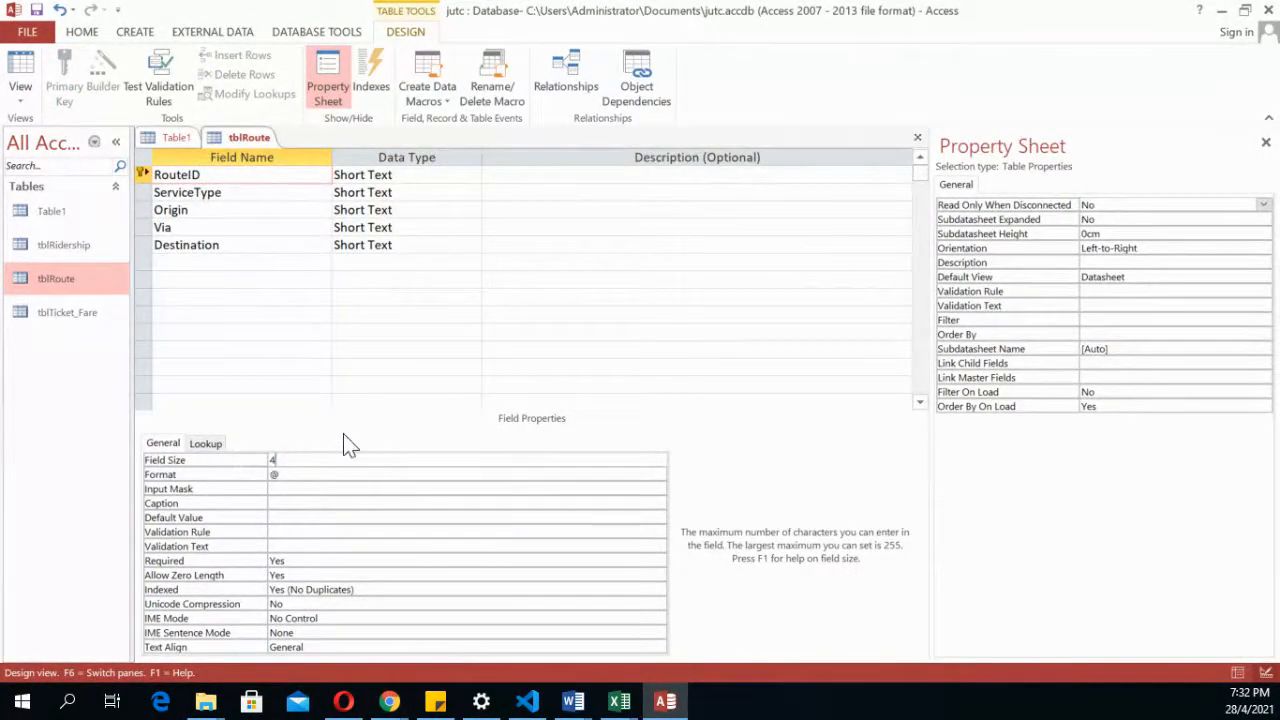
# Set the field size of ServiceType to 20 and of Origin to 30 in tblRoute
pyautogui.click(272, 192)
pyautogui.moveTo(316, 461); pyautogui.dragTo(245, 441)
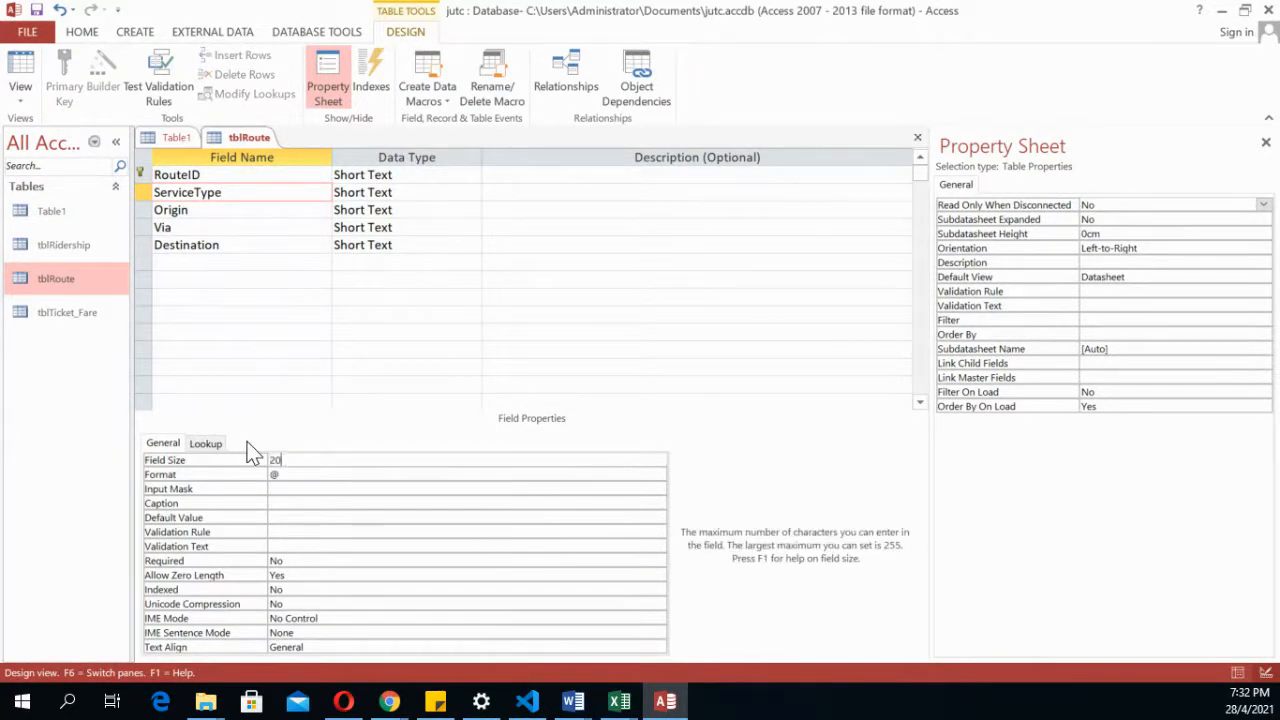
pyautogui.write('20')
pyautogui.click(279, 210)
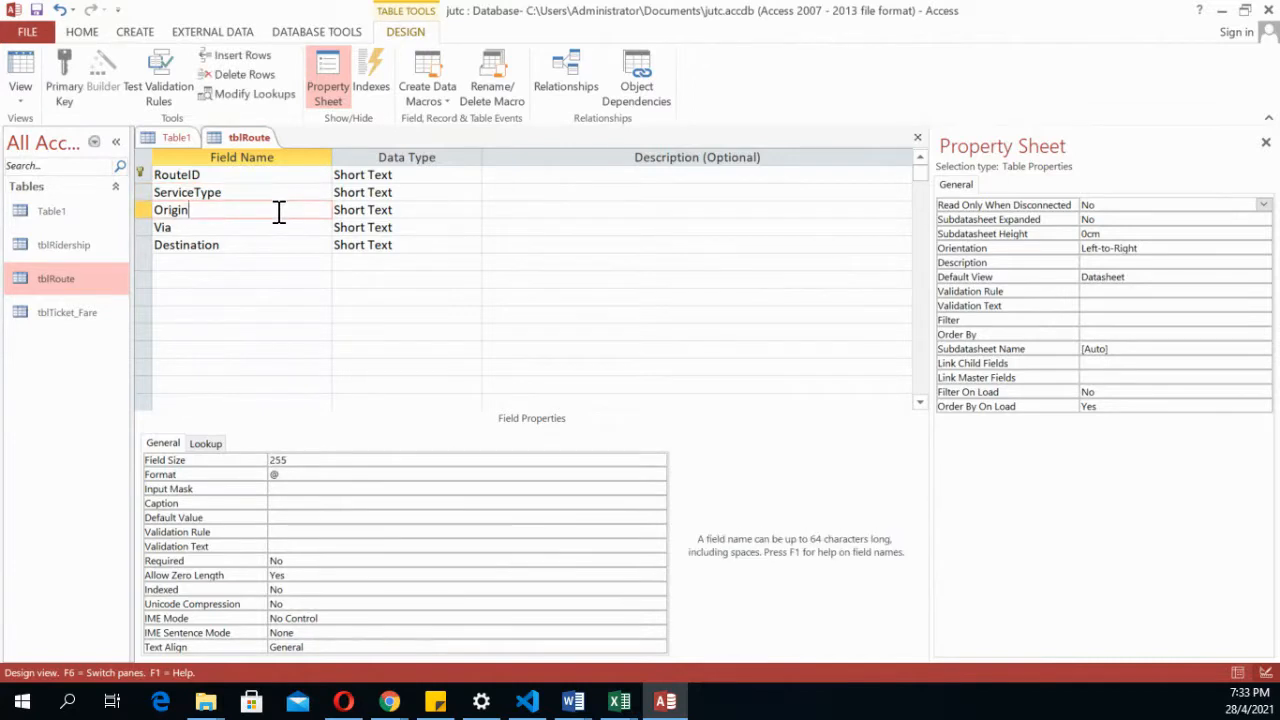
pyautogui.click(200, 460)
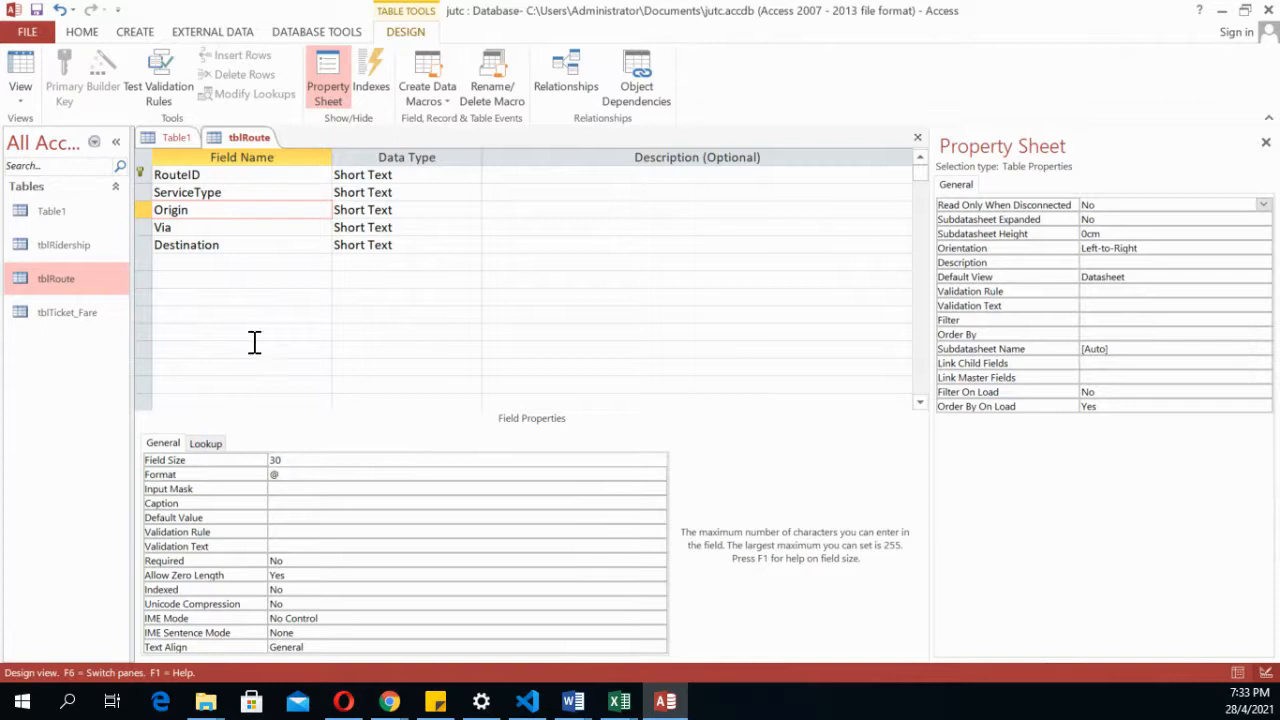
# Set the field sizes of Via and Destination in tblRoute to 30
pyautogui.click(251, 229)
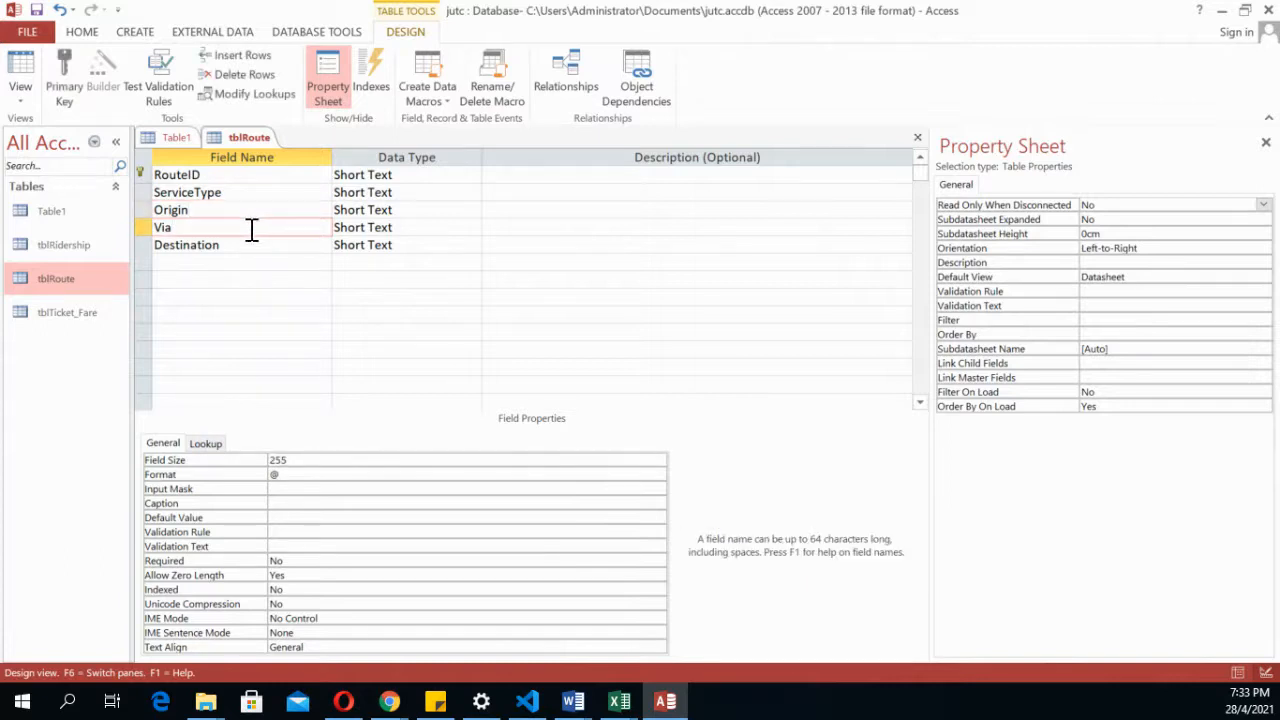
pyautogui.click(288, 460)
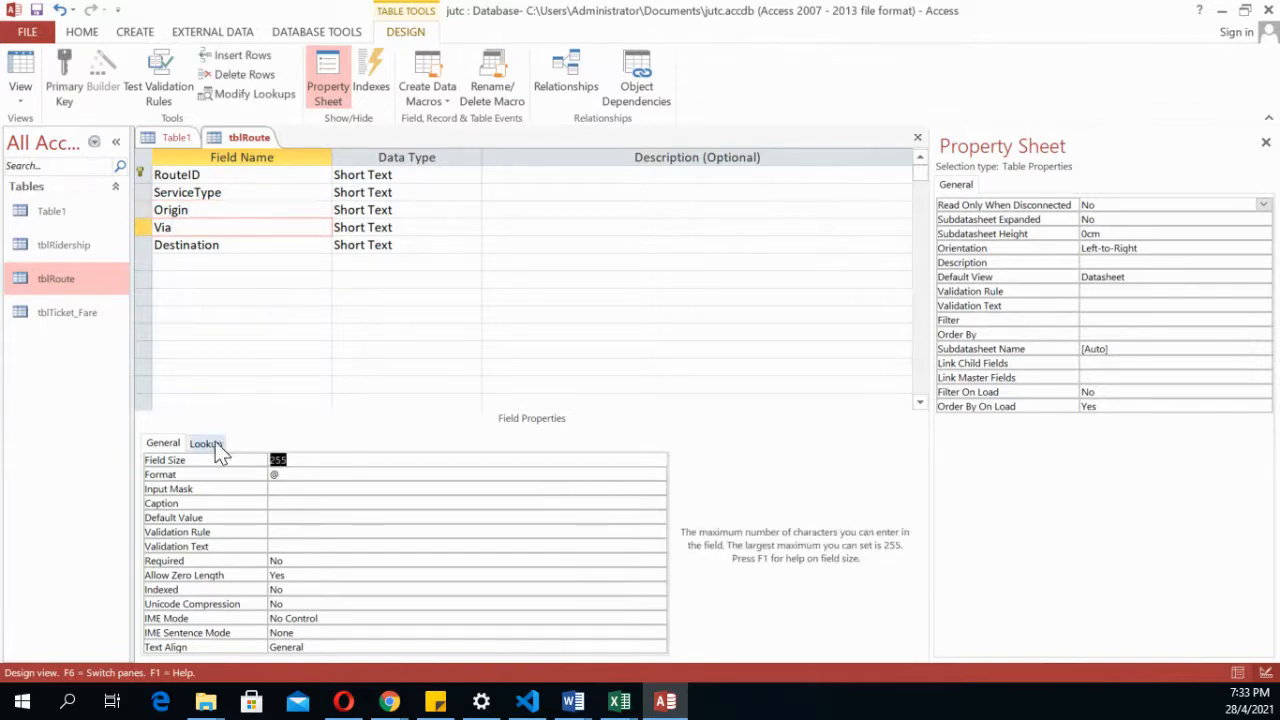
pyautogui.write('30')
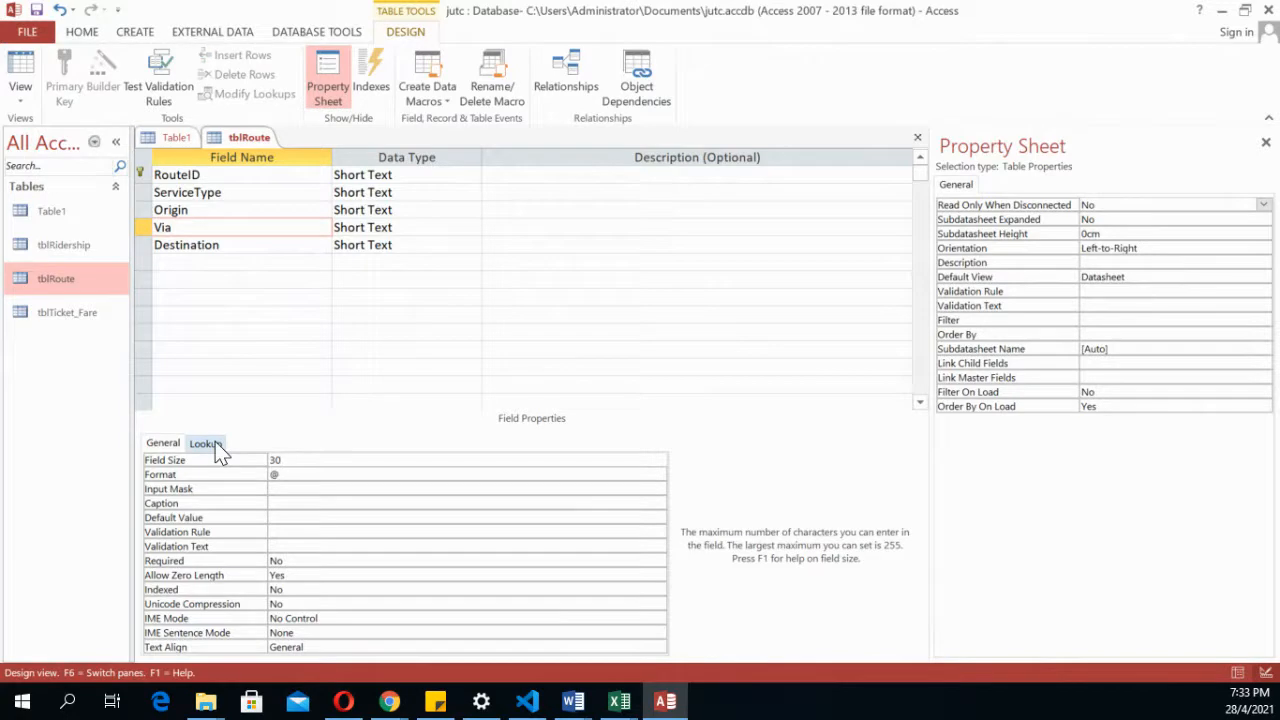
pyautogui.click(234, 249)
pyautogui.click(288, 462)
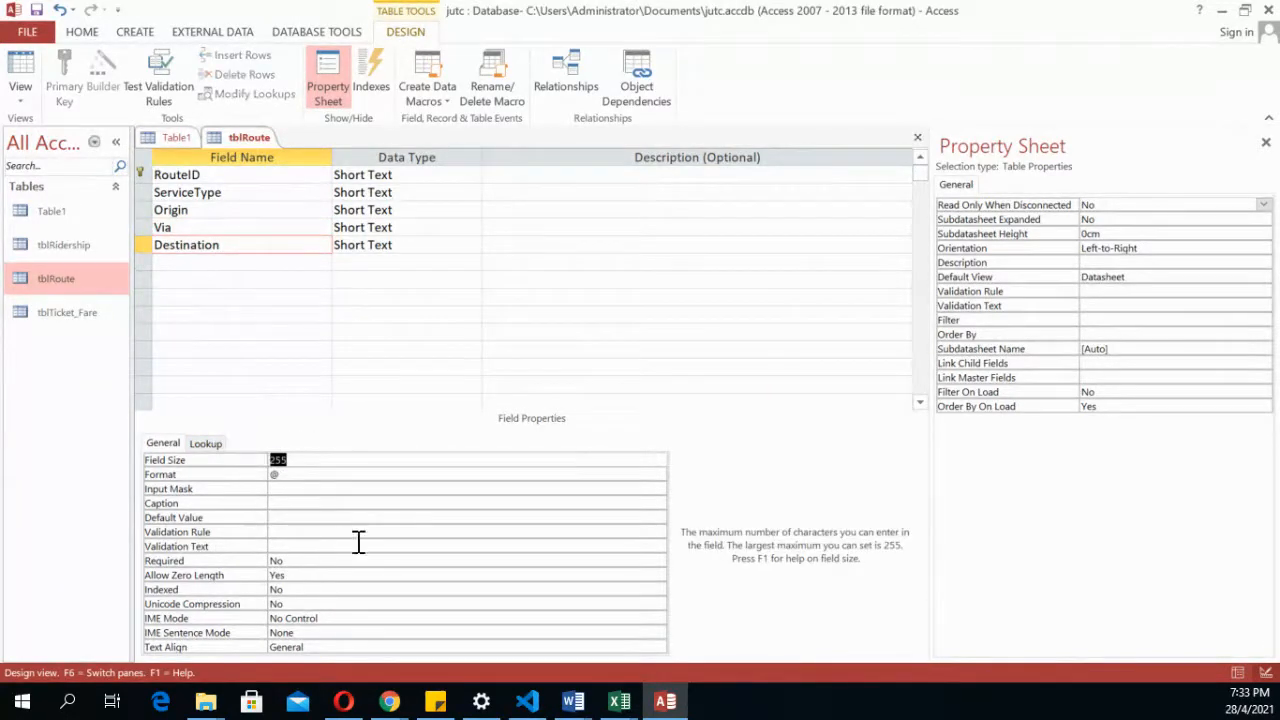
pyautogui.write('30')
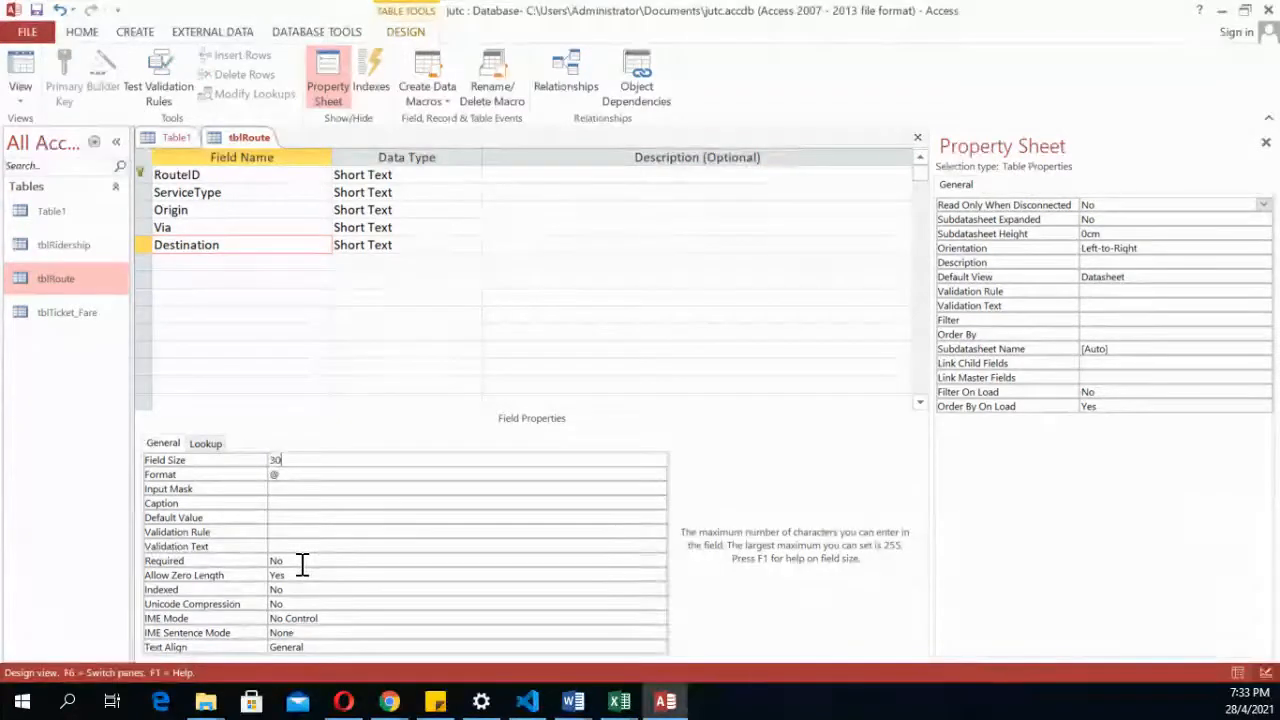
pyautogui.click(364, 246)
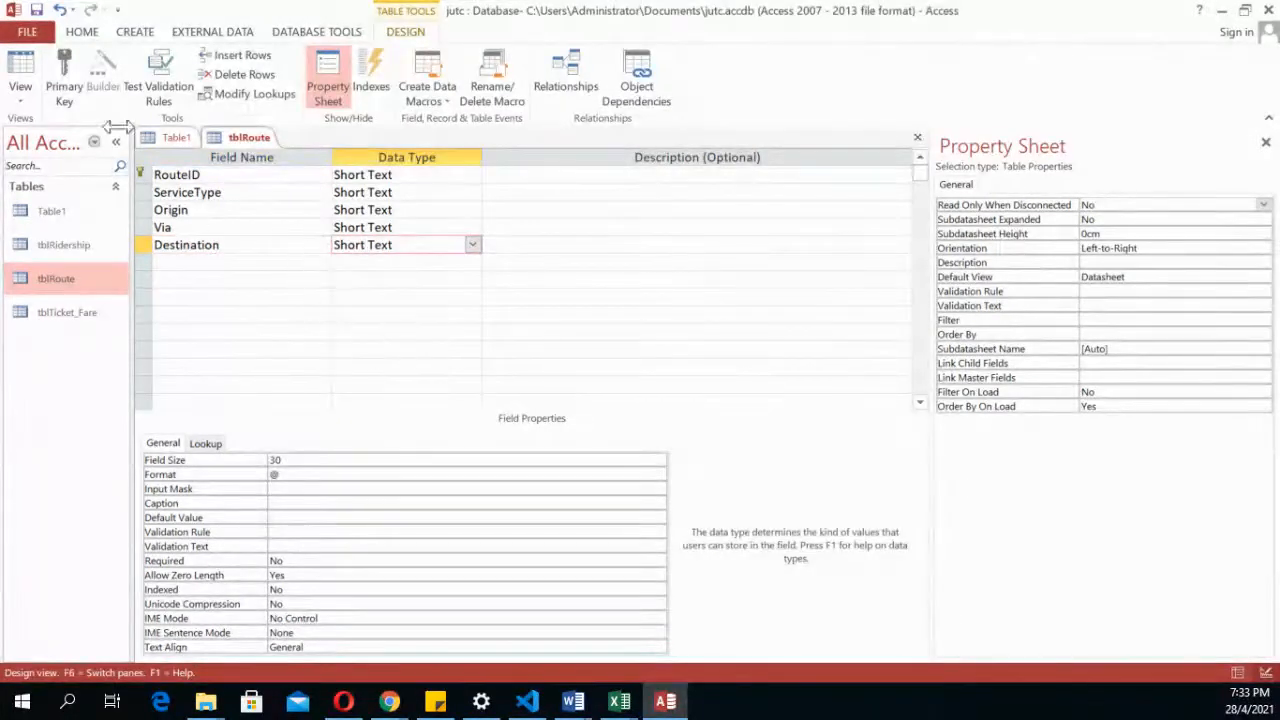
# Save the tblRoute design, accepting the shortened field sizes, and close the table
pyautogui.click(36, 10)
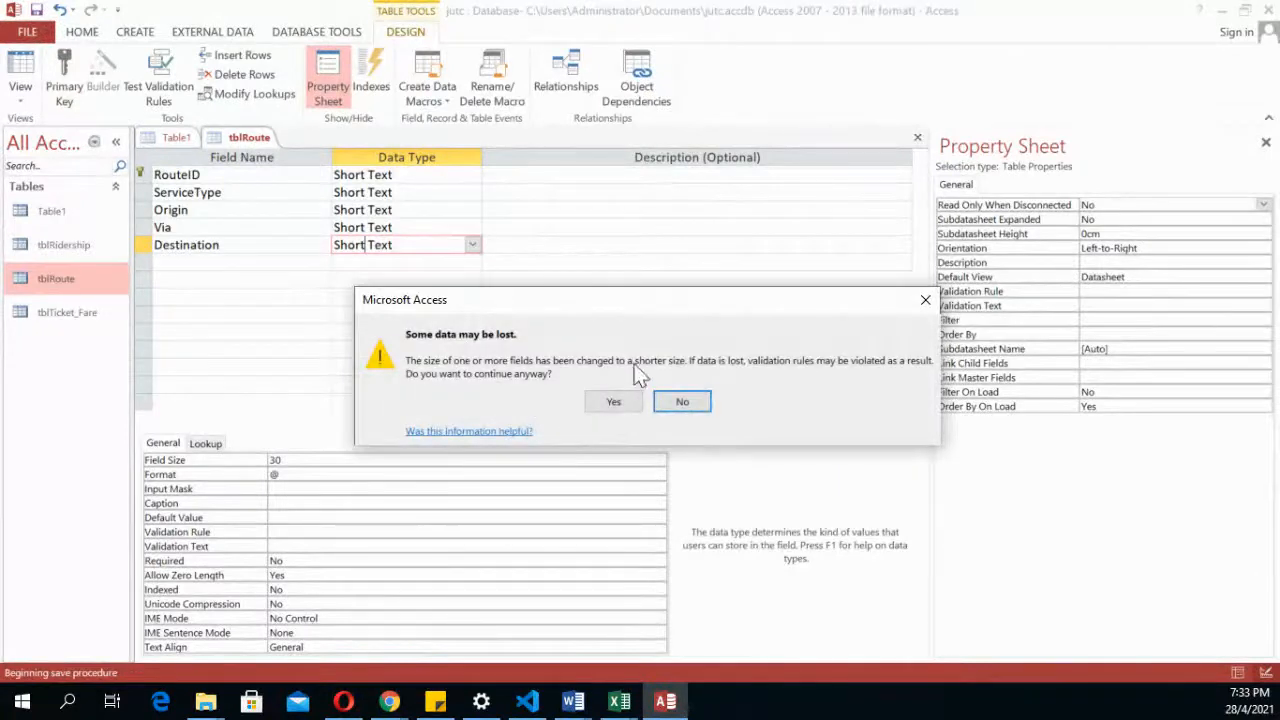
pyautogui.click(613, 401)
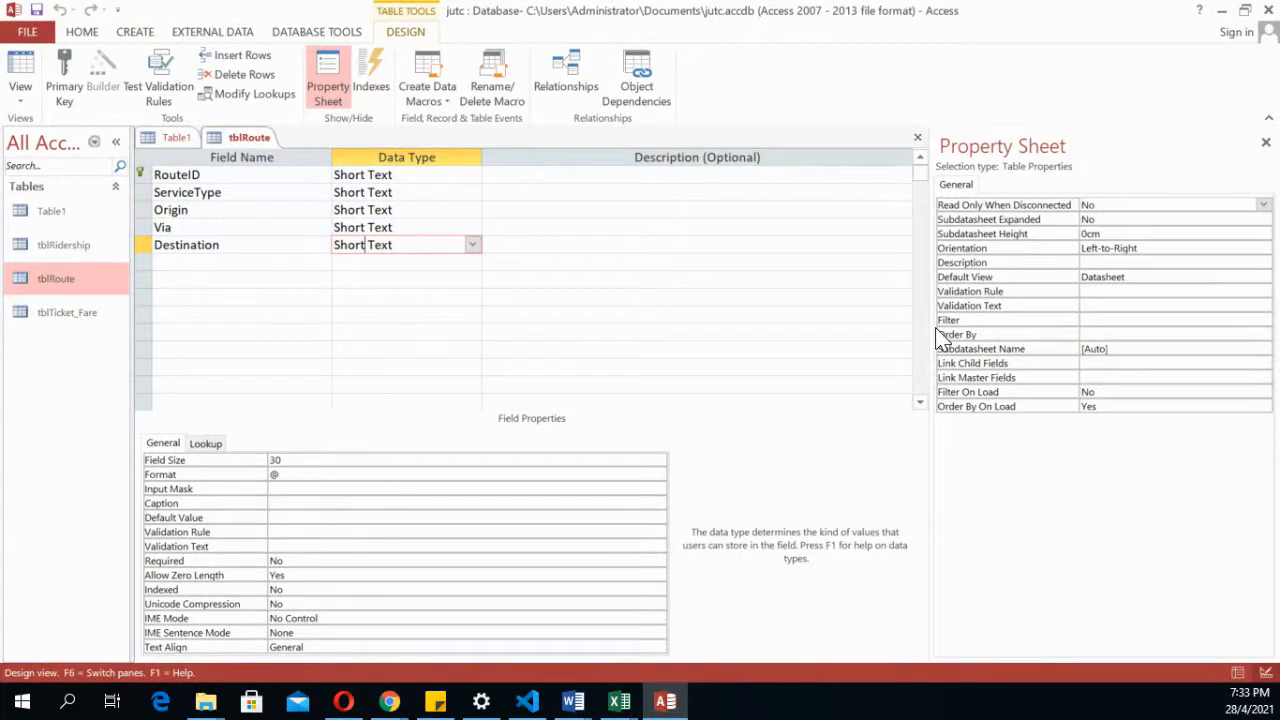
pyautogui.click(919, 137)
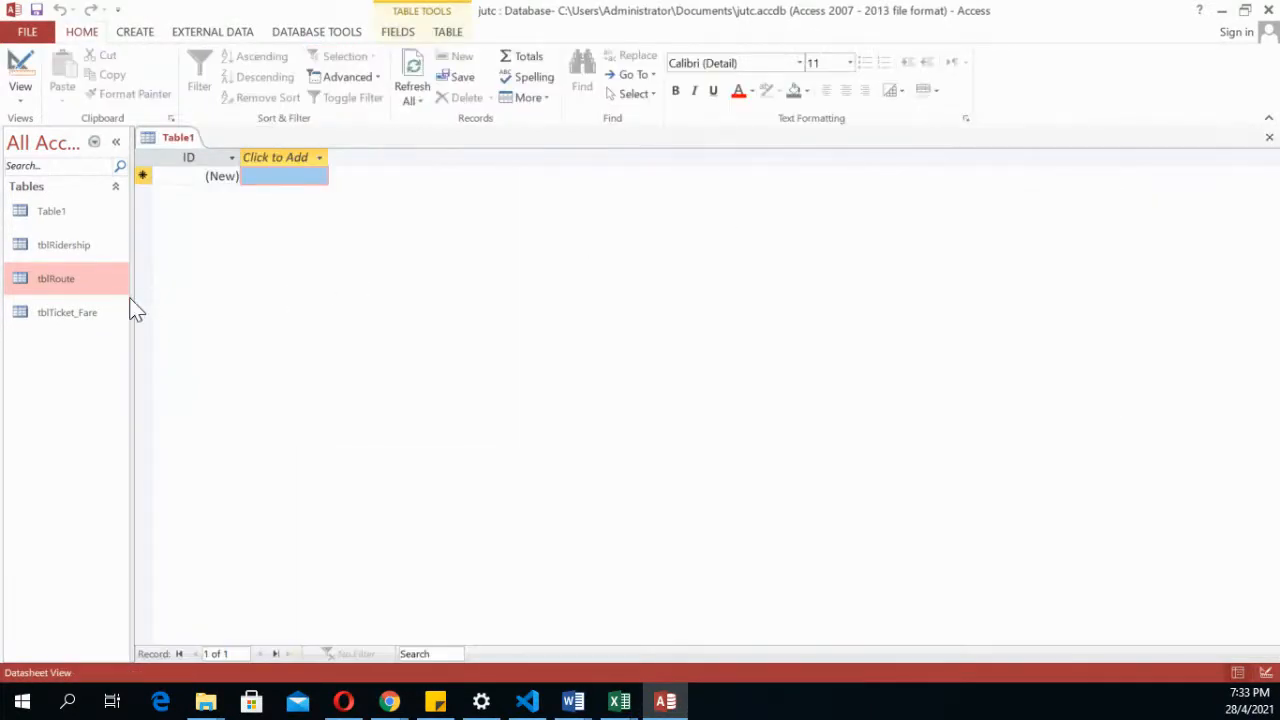
# Open tblTicket_Fare in Design View and set the field size of TicketID to Single
pyautogui.doubleClick(91, 312)
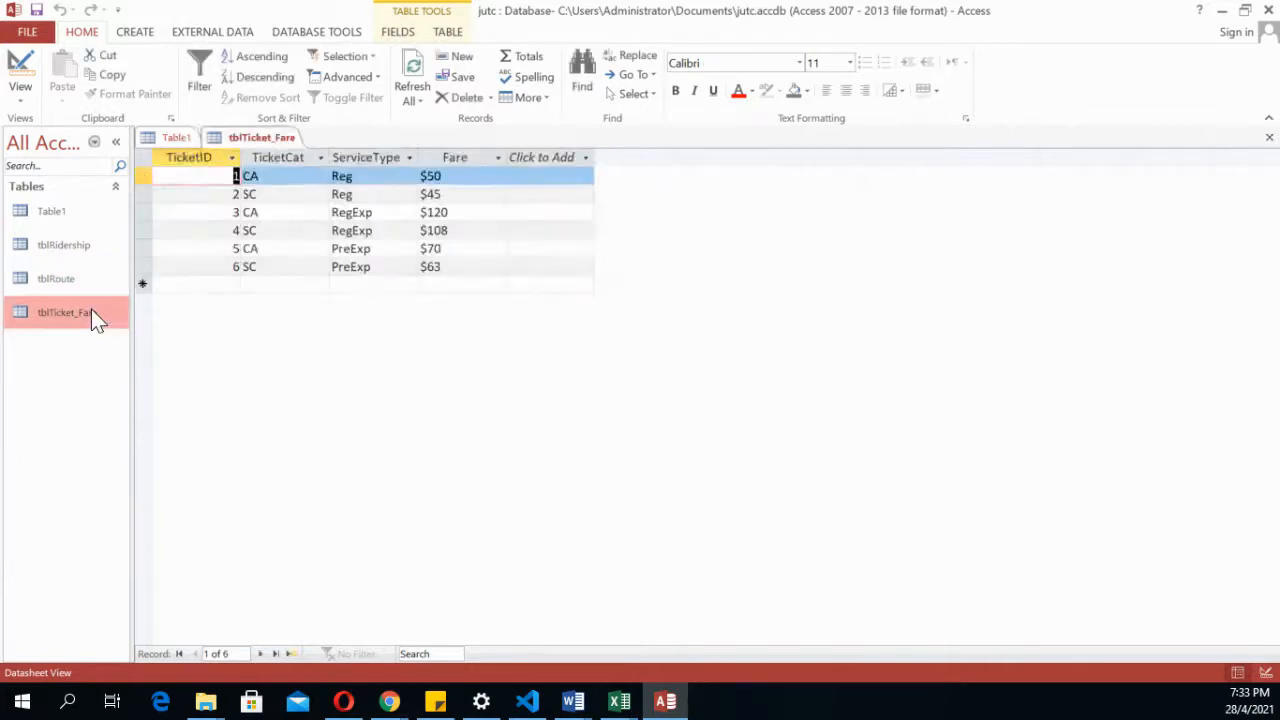
pyautogui.click(20, 78)
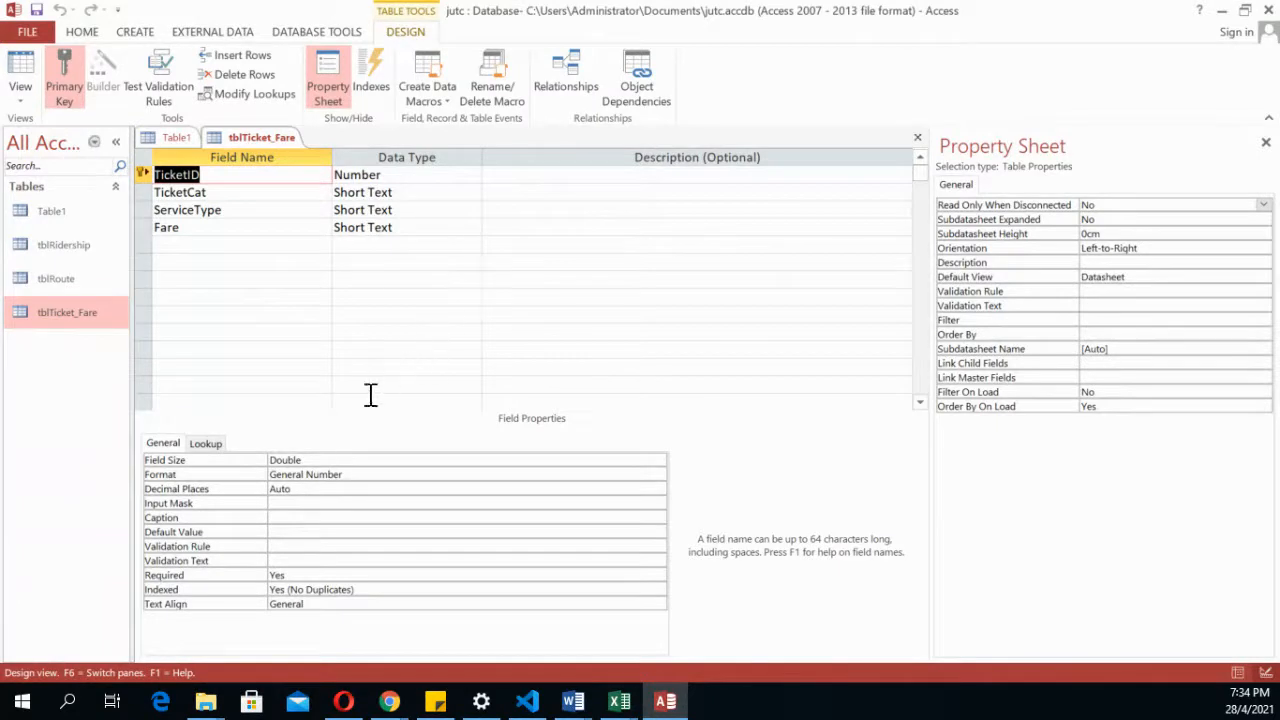
pyautogui.click(329, 459)
pyautogui.click(658, 459)
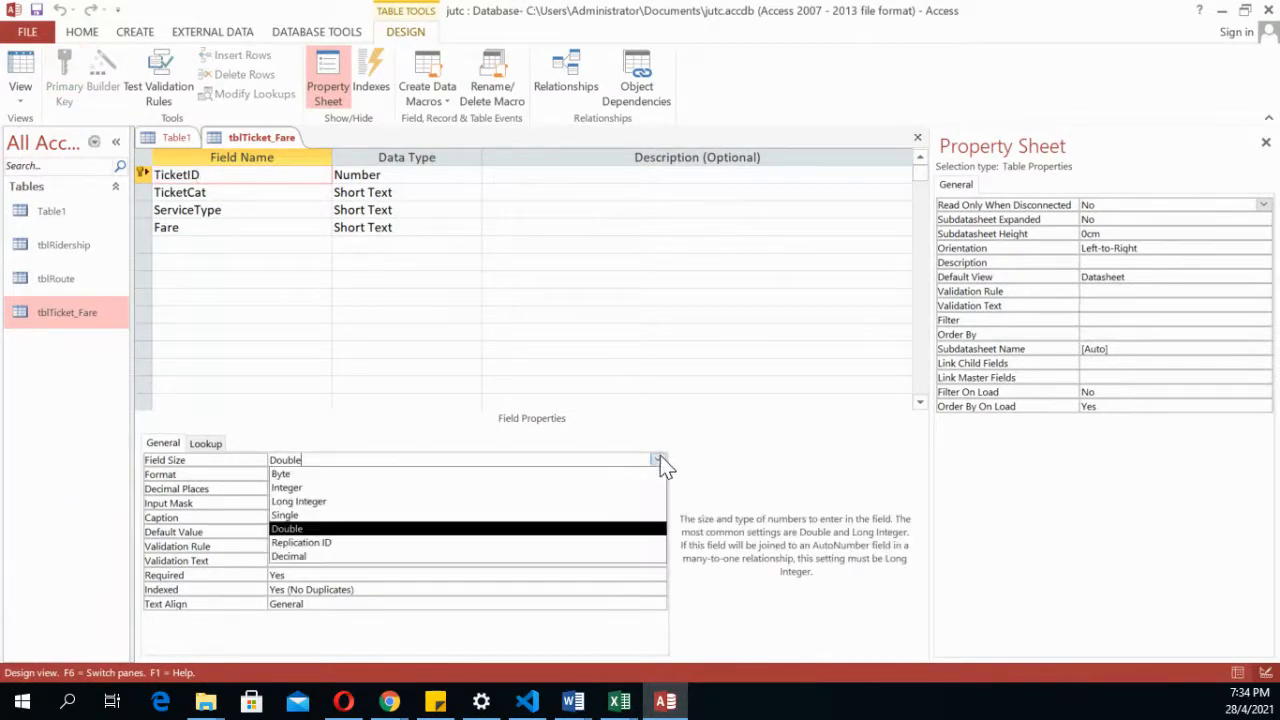
pyautogui.click(318, 514)
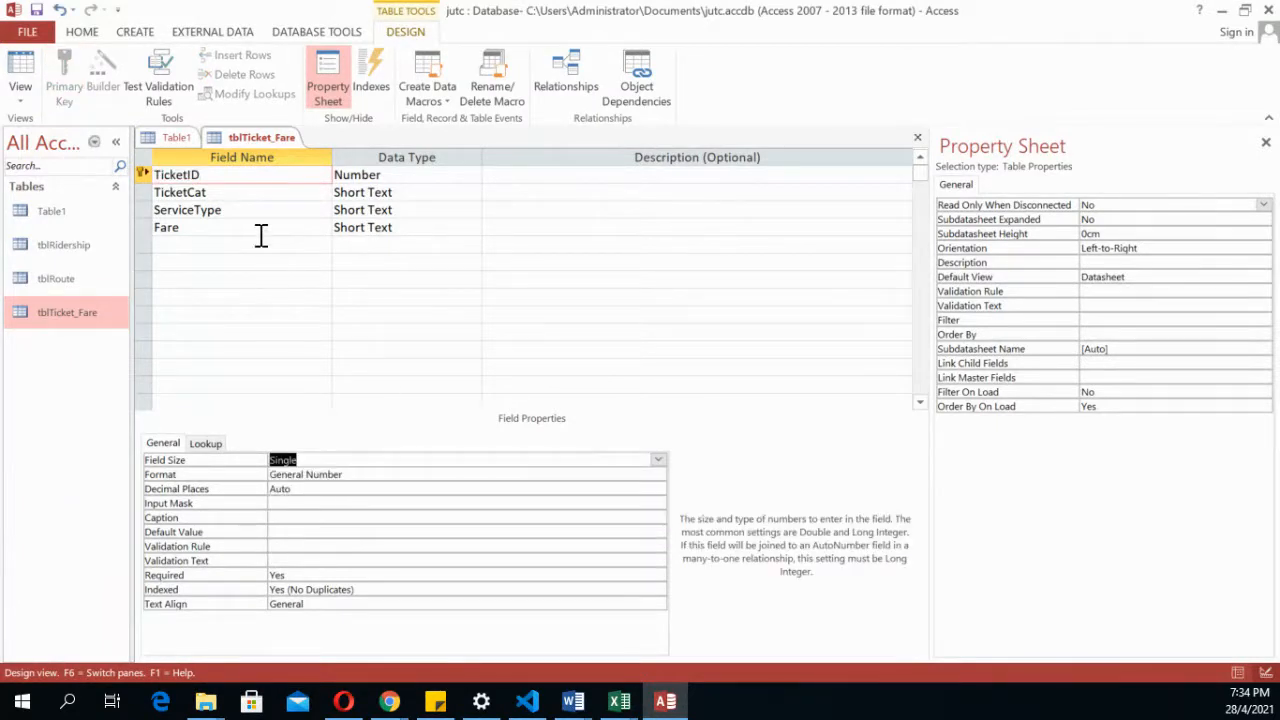
# Set the field size of TicketCat to 15 and of ServiceType to 20 in tblTicket_Fare
pyautogui.click(239, 193)
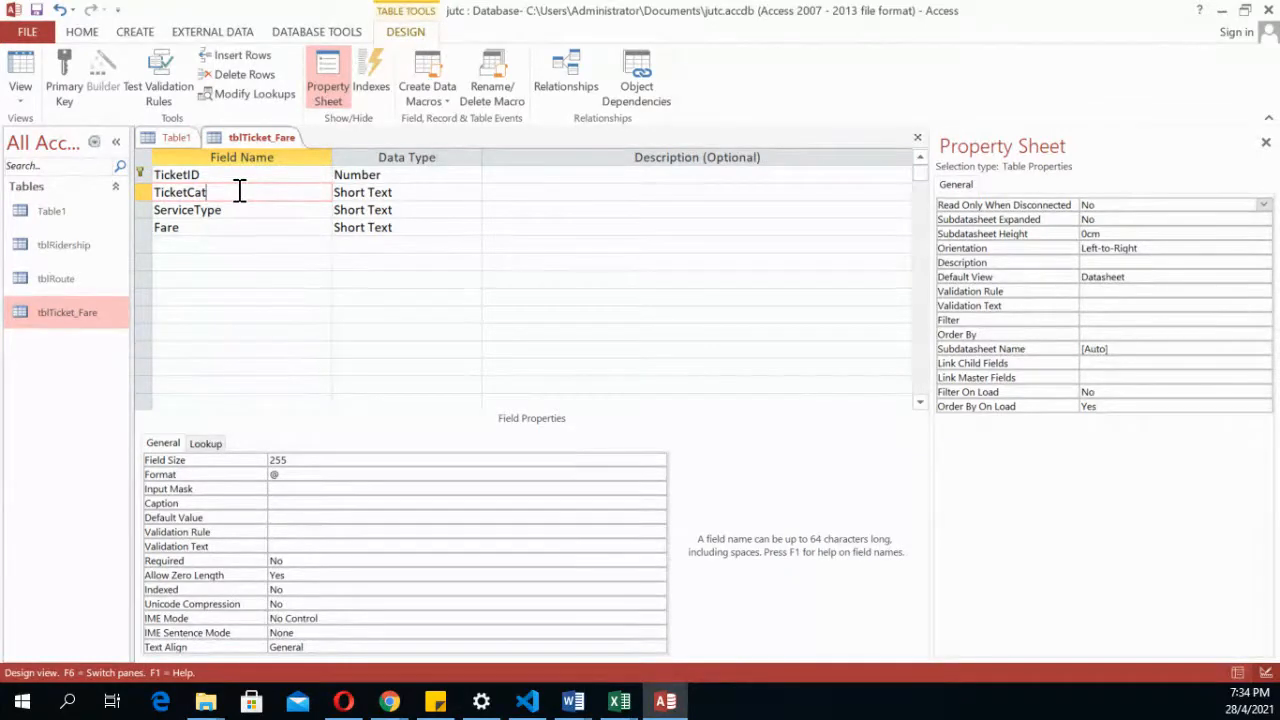
pyautogui.click(312, 471)
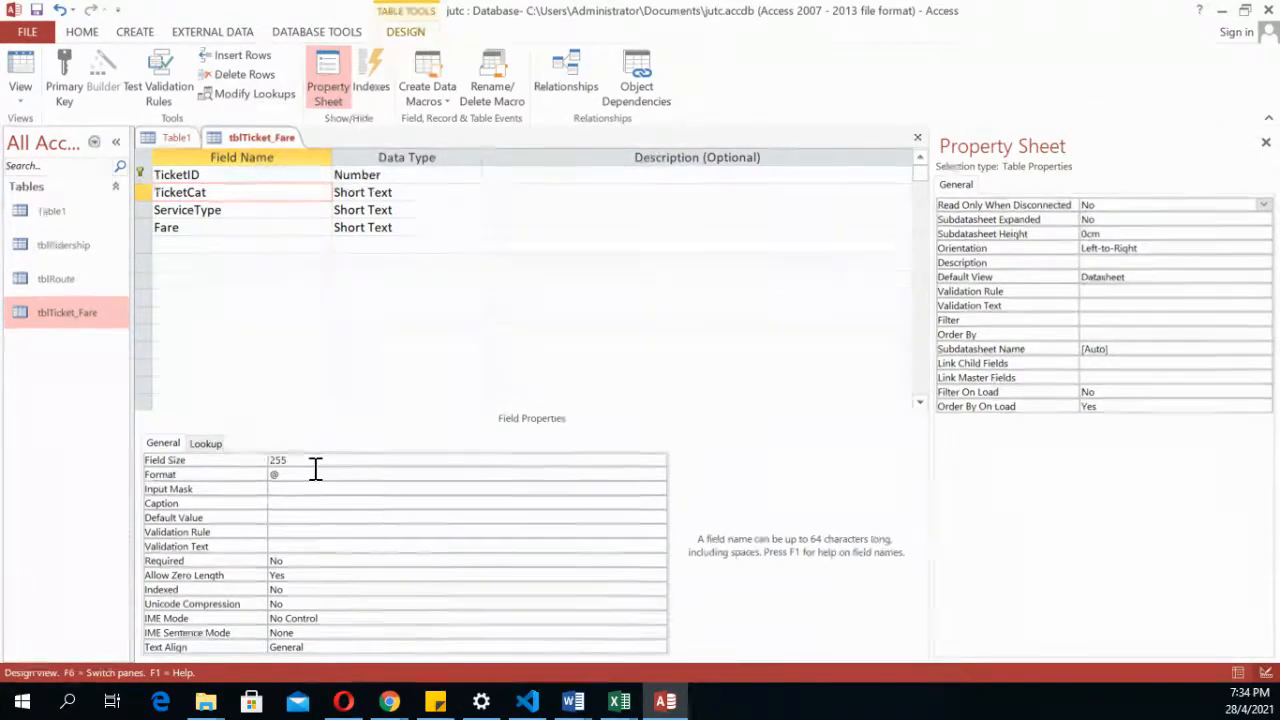
pyautogui.click(288, 461)
pyautogui.click(228, 458)
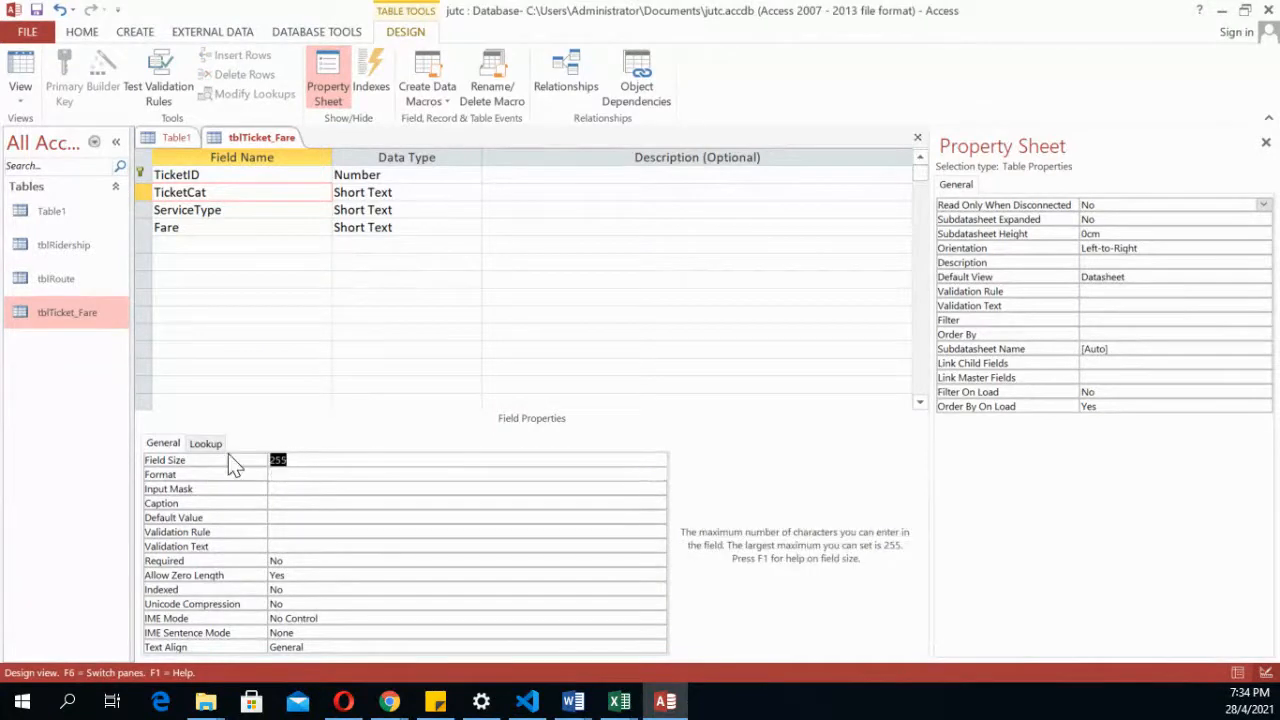
pyautogui.write('15')
pyautogui.click(257, 212)
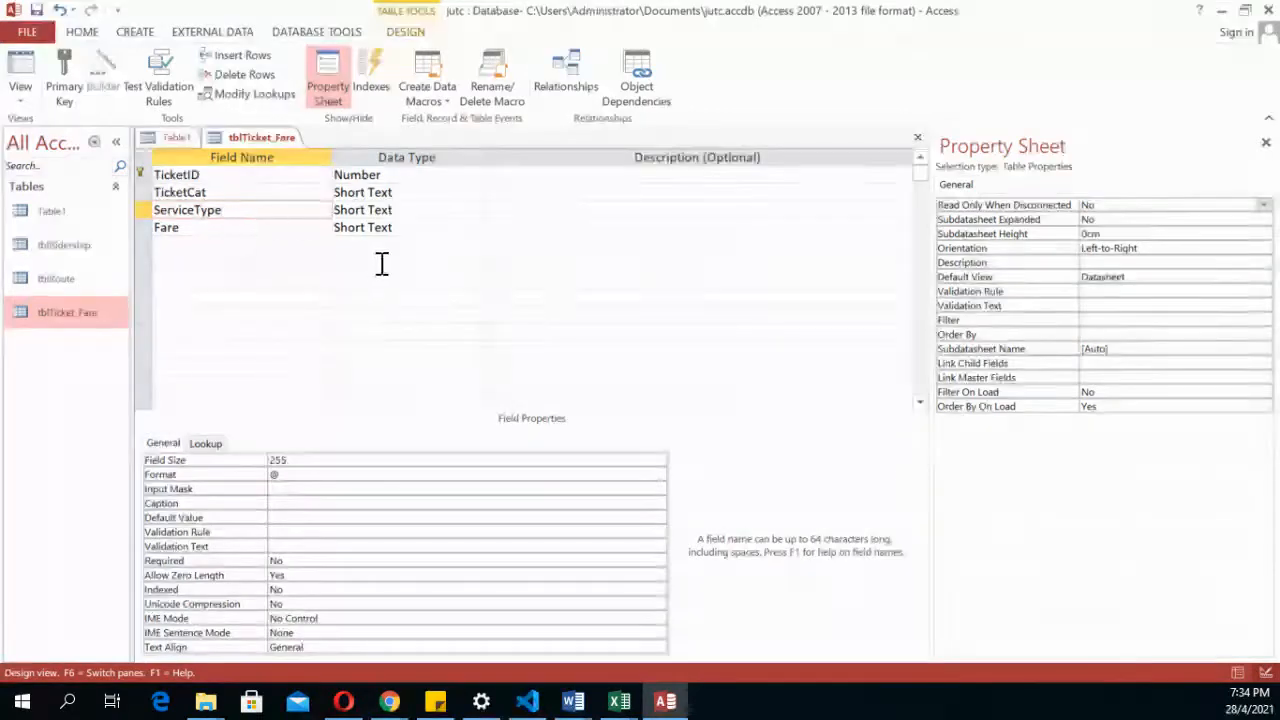
pyautogui.click(295, 459)
pyautogui.click(255, 461)
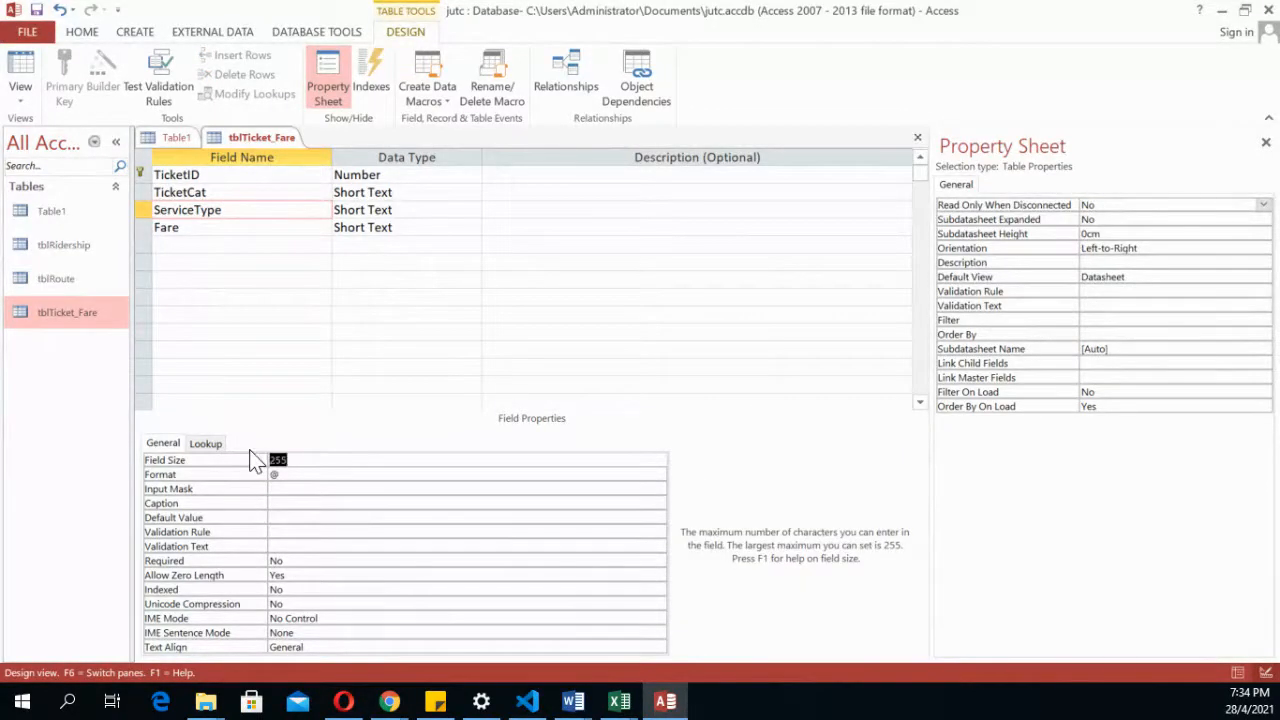
pyautogui.write('20')
# Change the data type of the Fare field in tblTicket_Fare to Currency
pyautogui.click(274, 243)
pyautogui.click(277, 226)
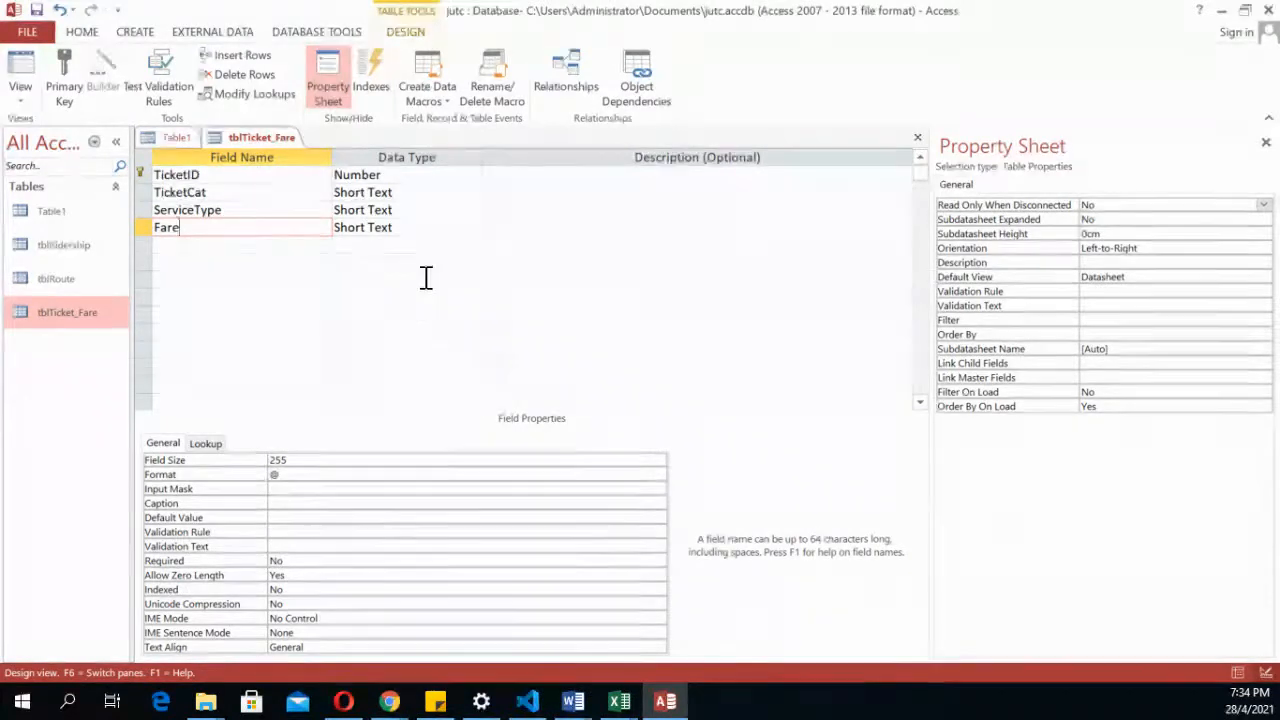
pyautogui.click(442, 225)
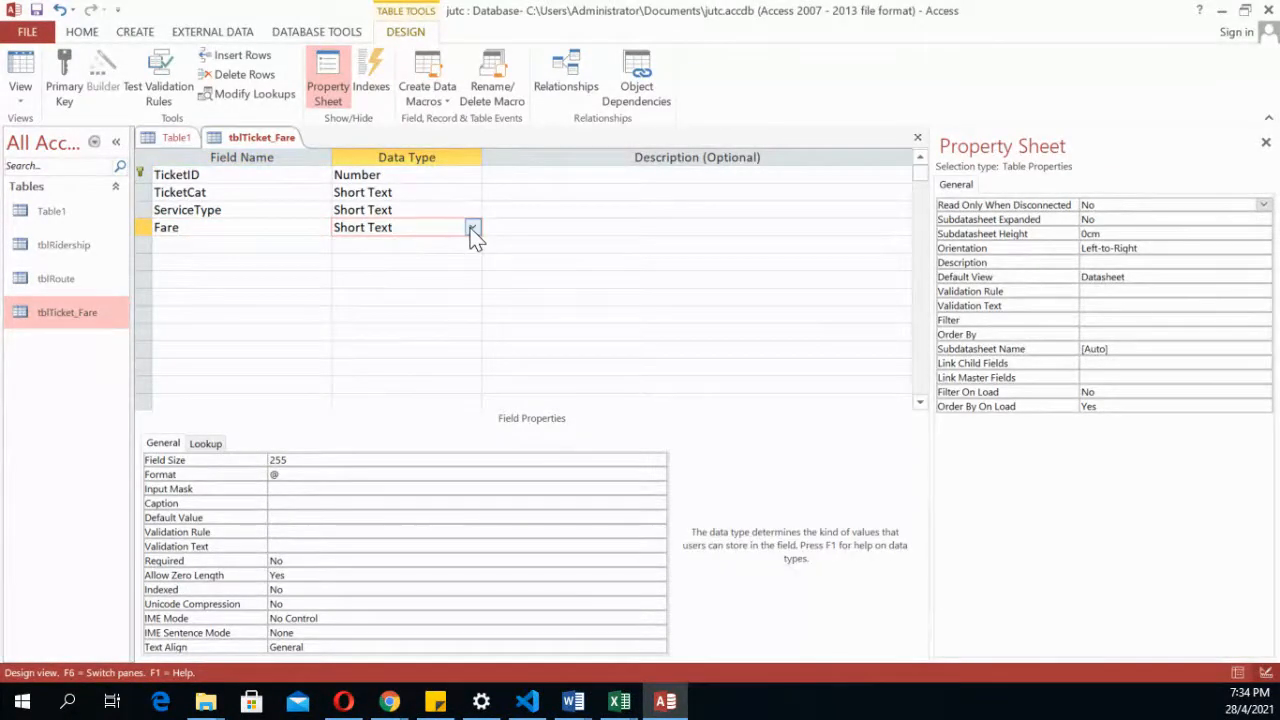
pyautogui.click(473, 229)
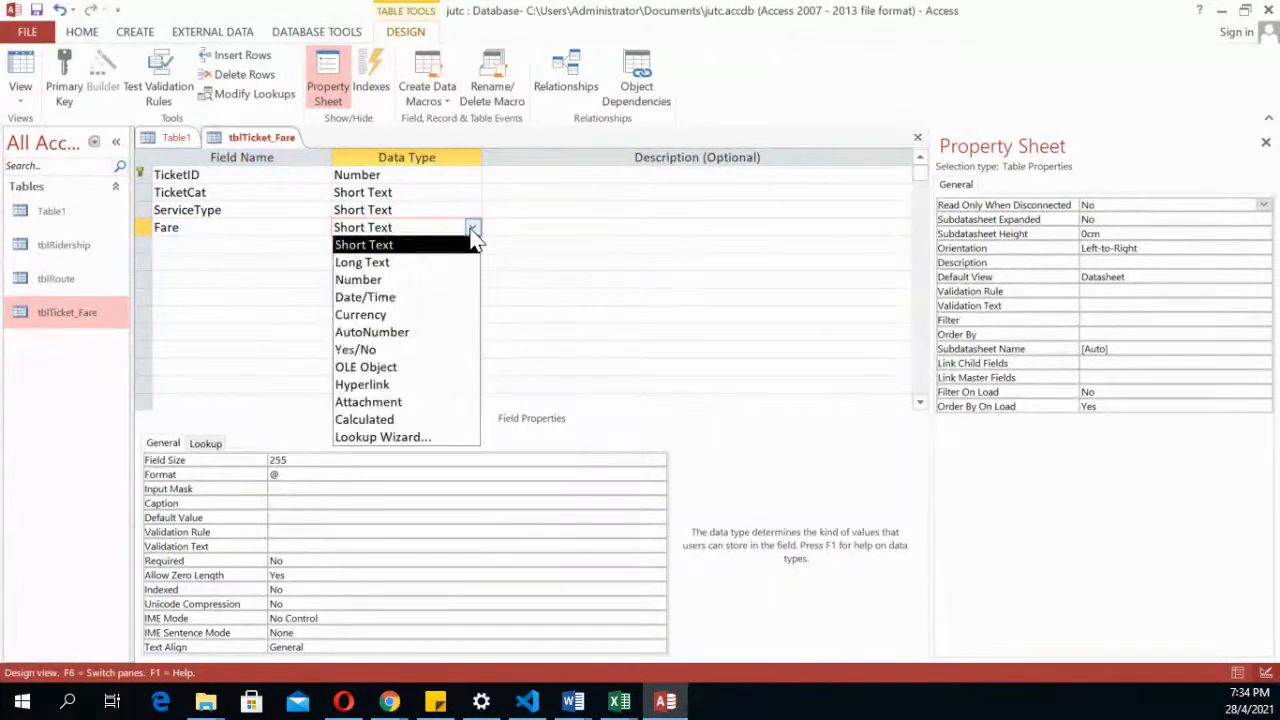
pyautogui.click(415, 318)
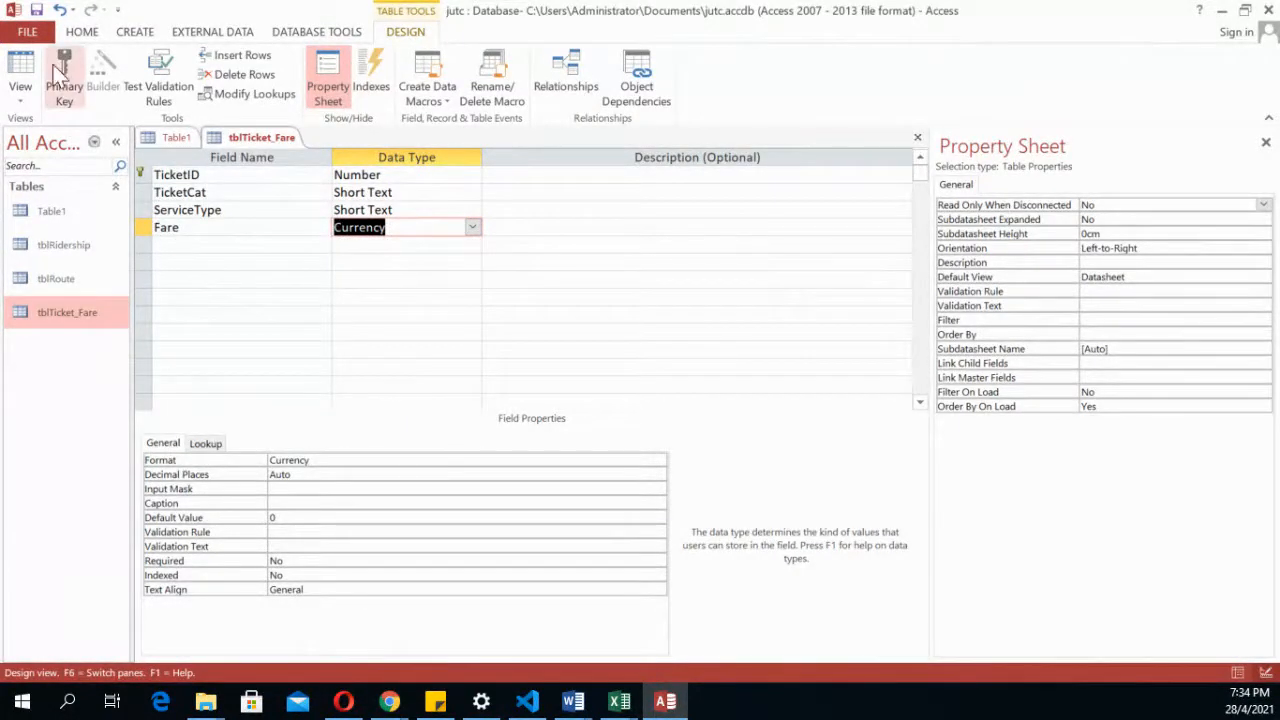
# Save and close the tblTicket_Fare design, accepting the shortened field sizes, and check its records in Datasheet View
pyautogui.click(36, 10)
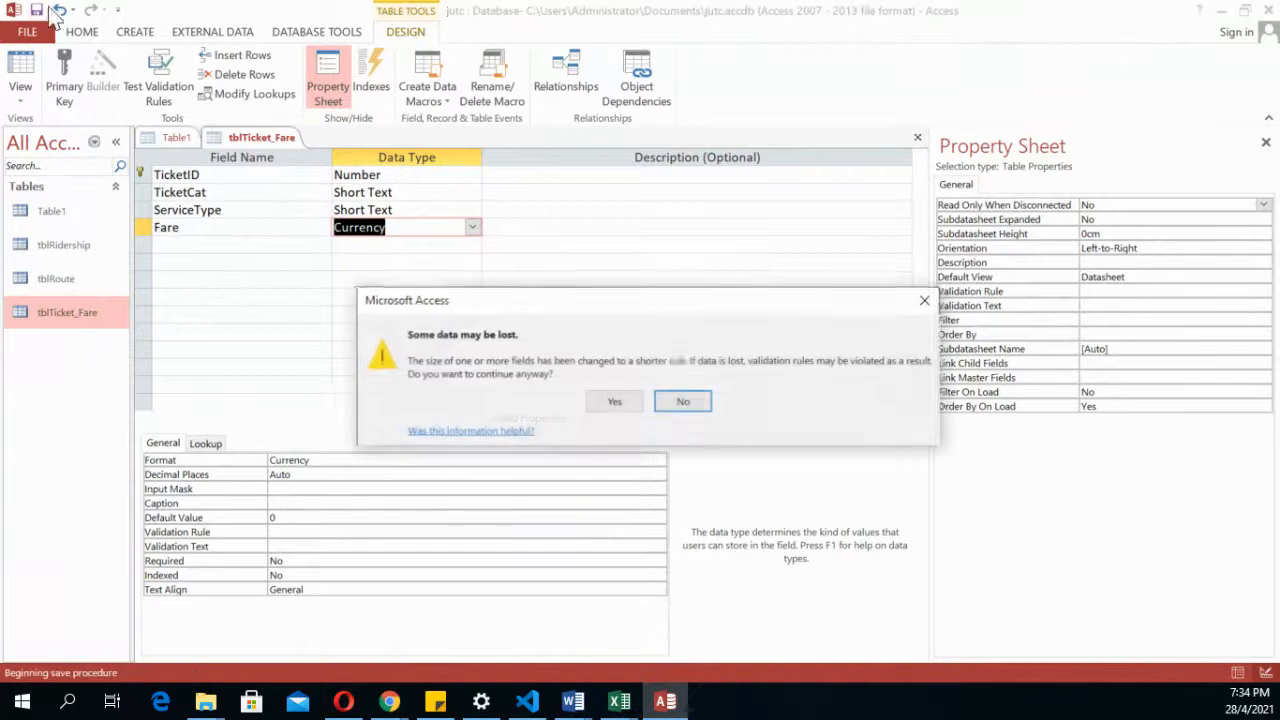
pyautogui.click(614, 401)
pyautogui.click(917, 137)
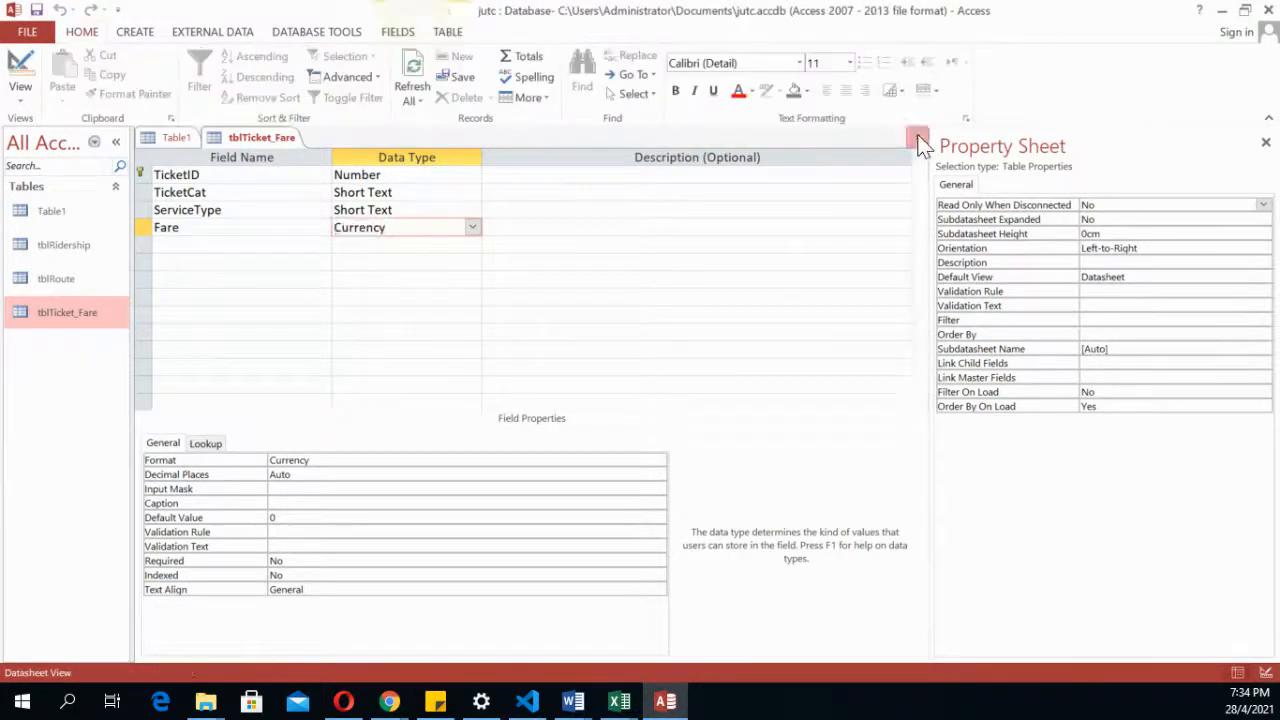
pyautogui.doubleClick(88, 310)
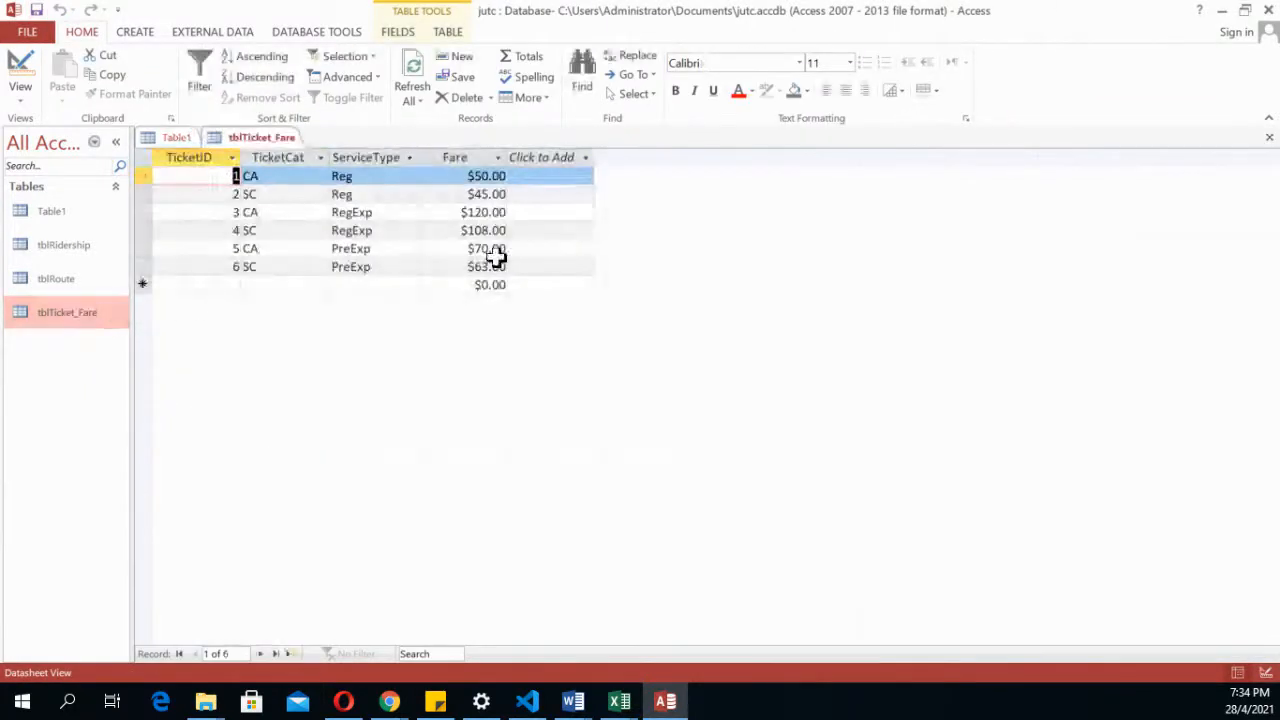
pyautogui.click(1269, 137)
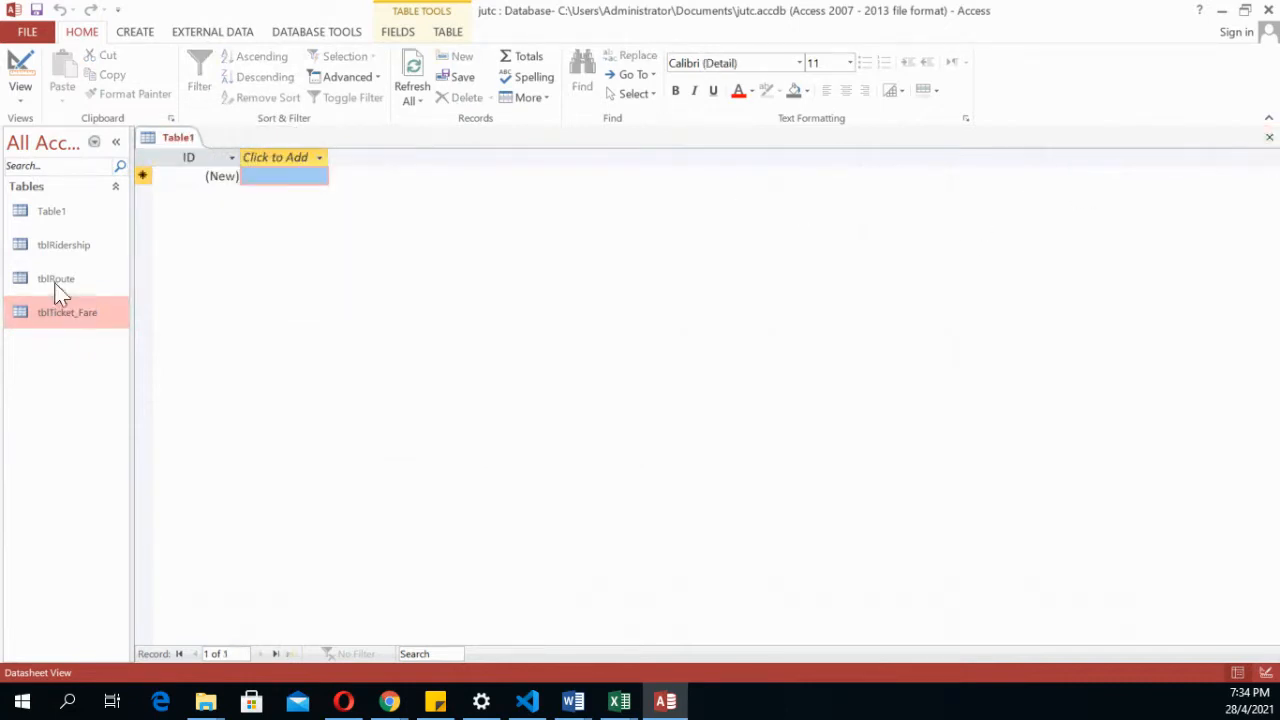
# Open tblRidership in Design View and rename its ID field RidershipID
pyautogui.click(63, 246)
pyautogui.doubleClick(62, 245)
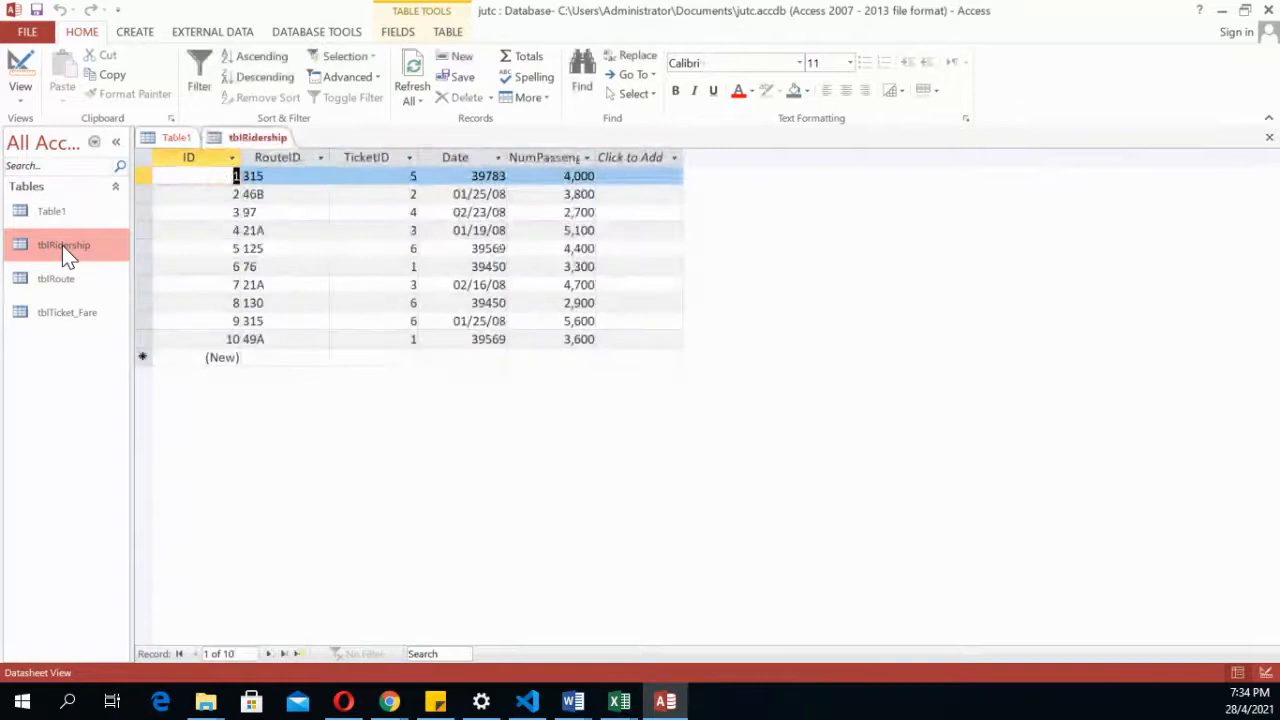
pyautogui.click(20, 60)
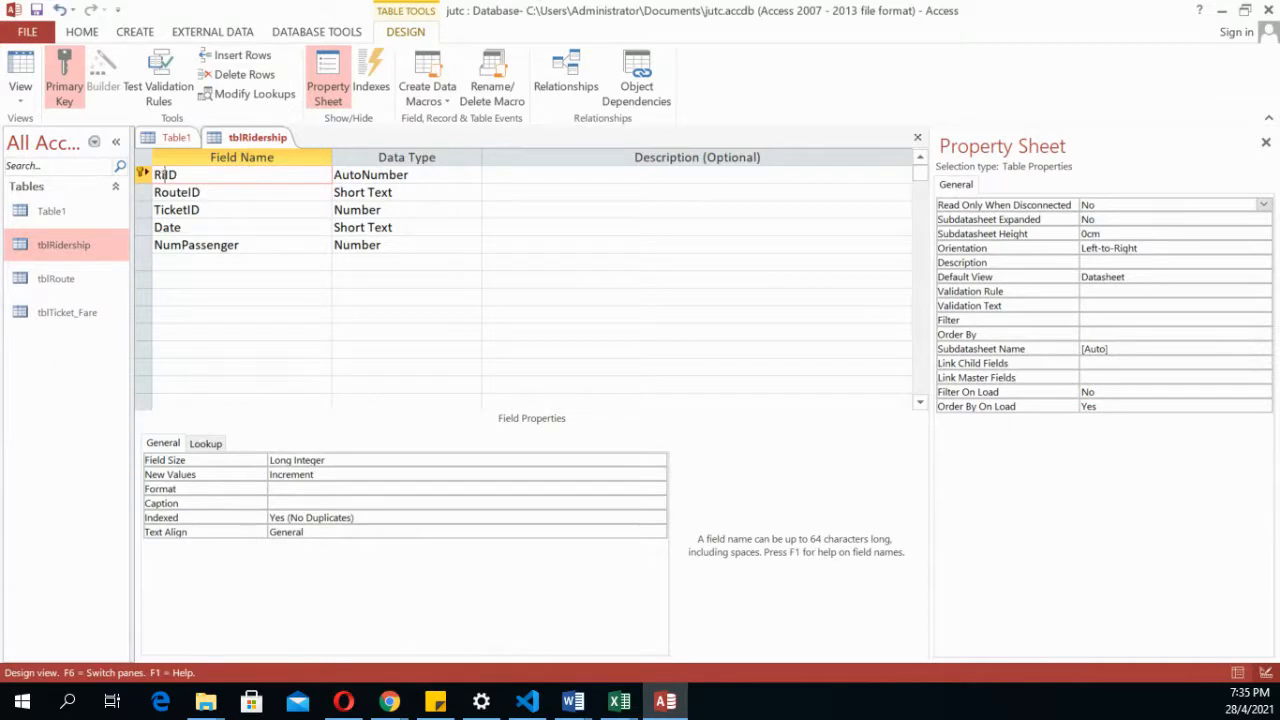
pyautogui.write('ership')
# Set the field size of RouteID in tblRidership to 4
pyautogui.click(405, 192)
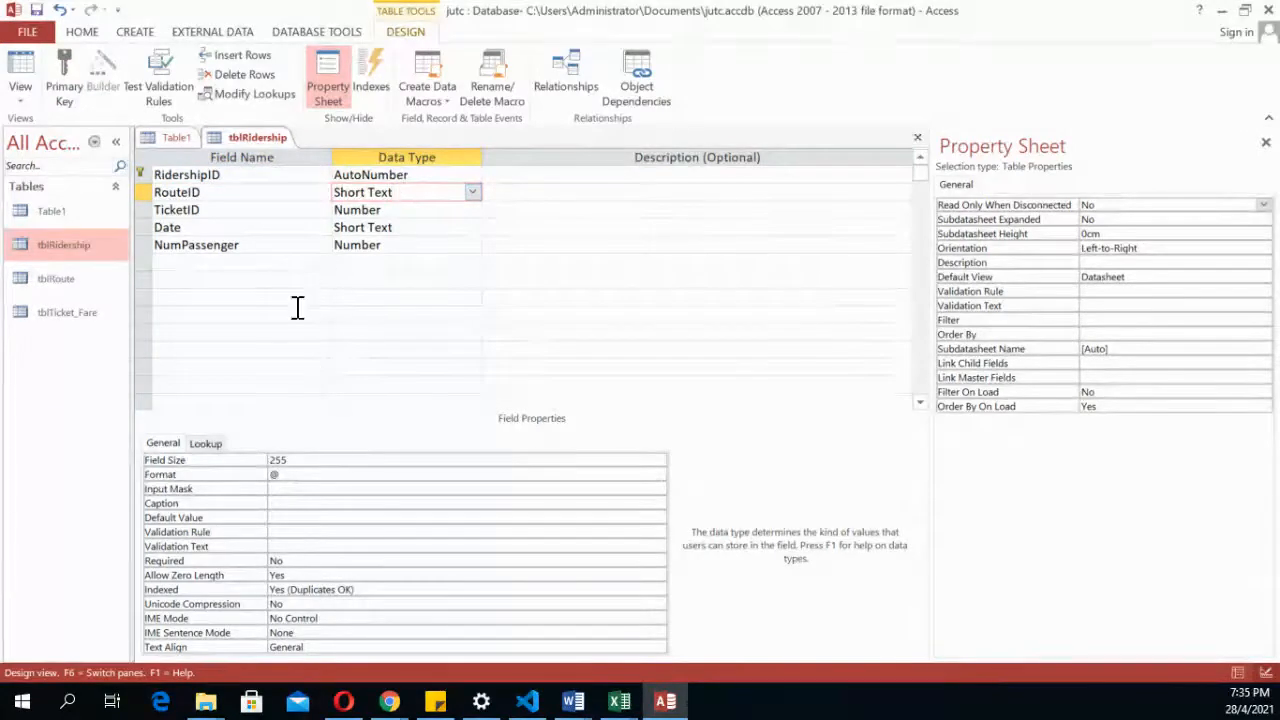
pyautogui.click(277, 474)
pyautogui.click(294, 460)
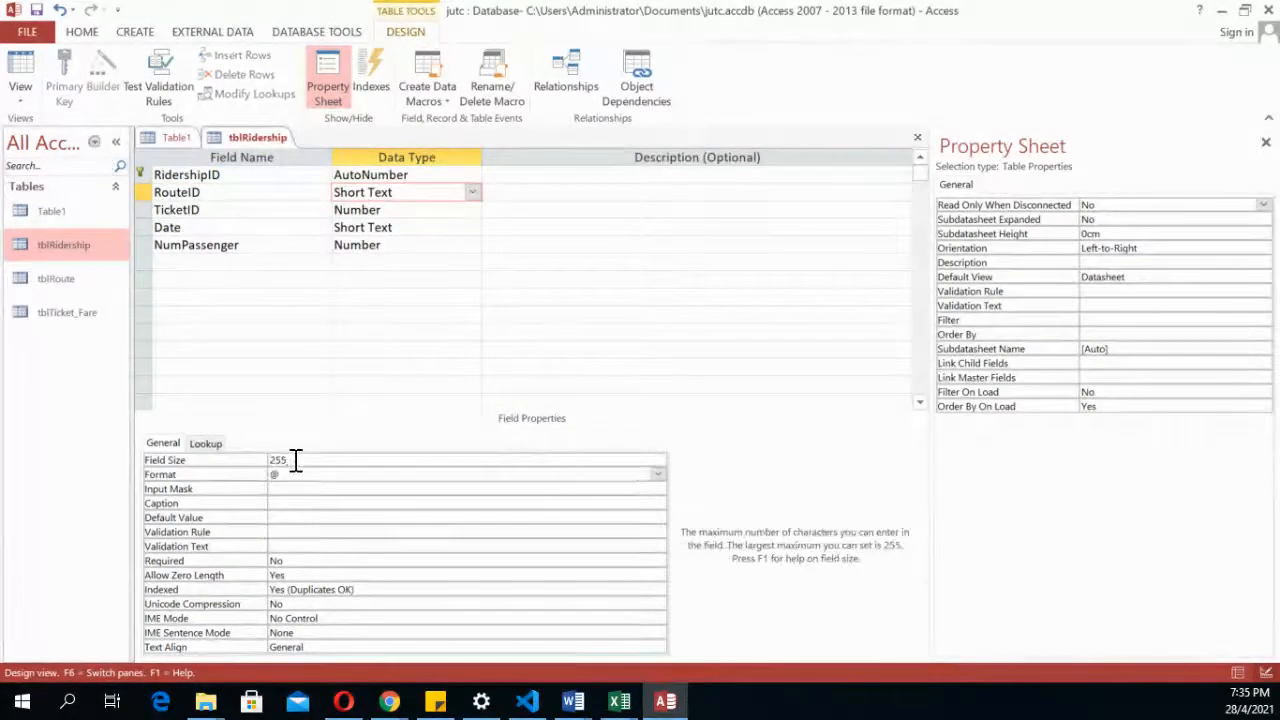
pyautogui.moveTo(296, 460); pyautogui.dragTo(241, 469)
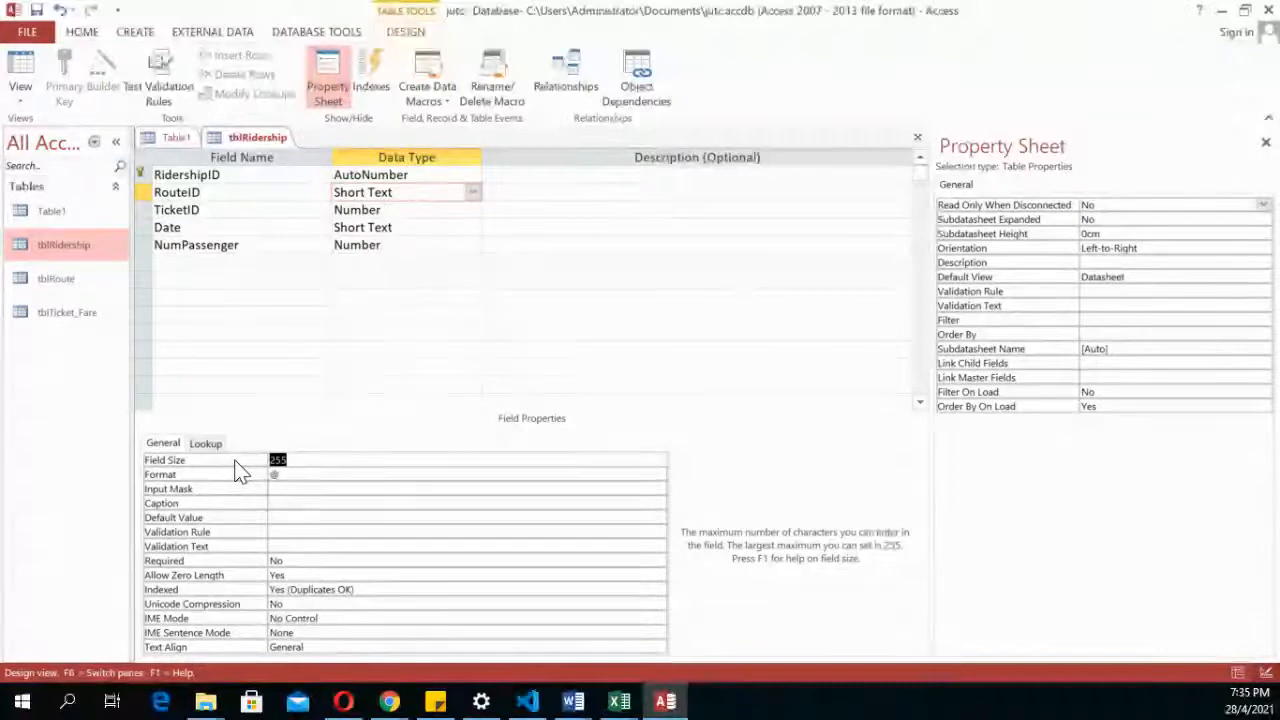
pyautogui.write('4')
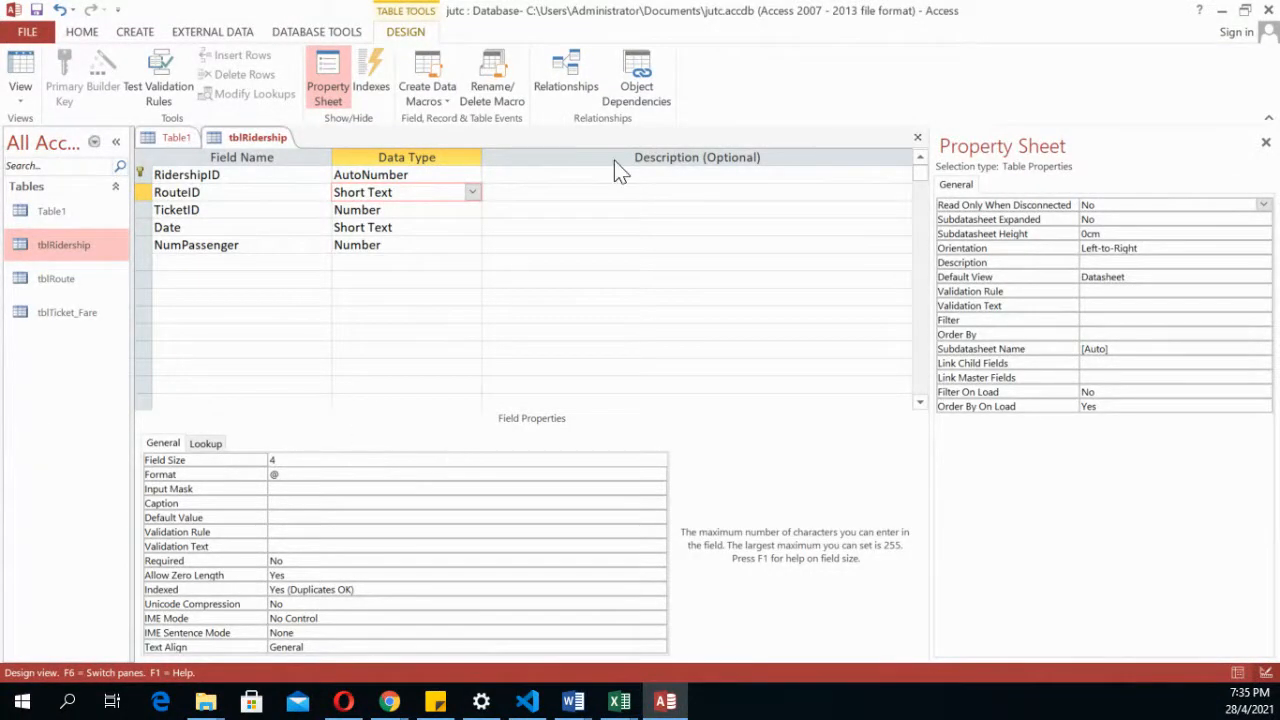
# Start a lookup for the RouteID field in tblRidership that takes its values from the RouteID field of tblRoute
pyautogui.click(472, 192)
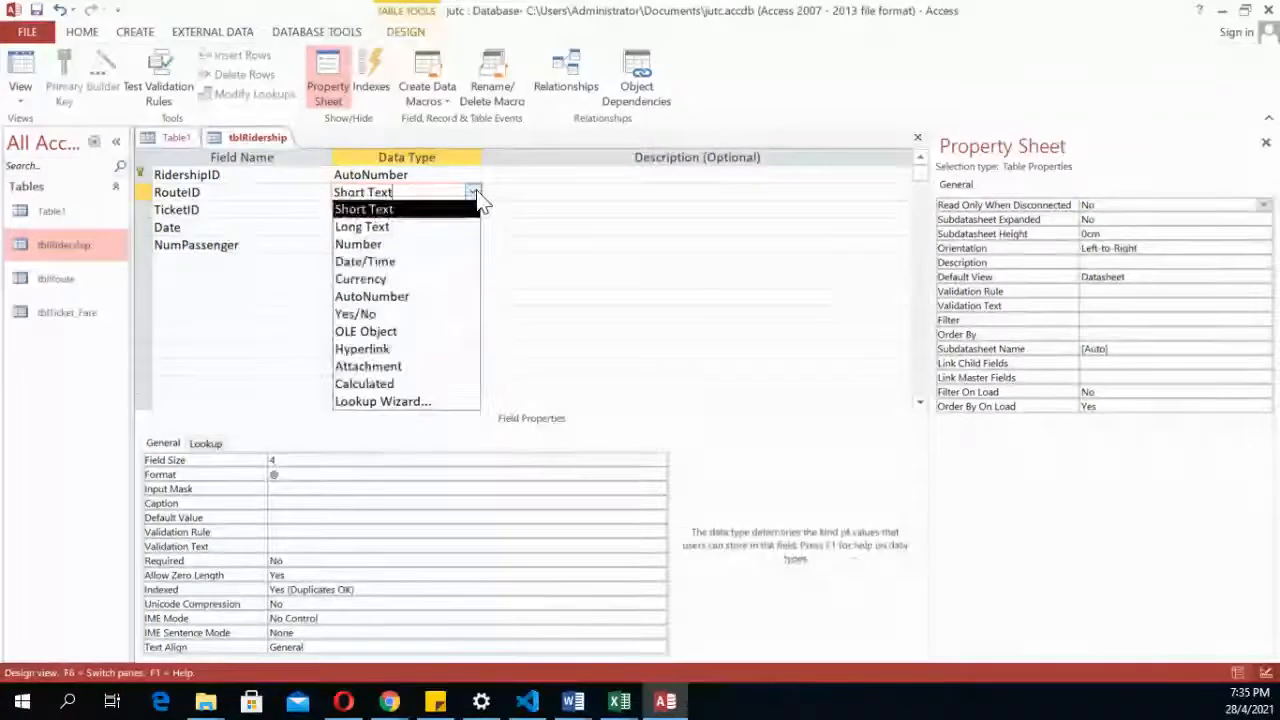
pyautogui.click(404, 400)
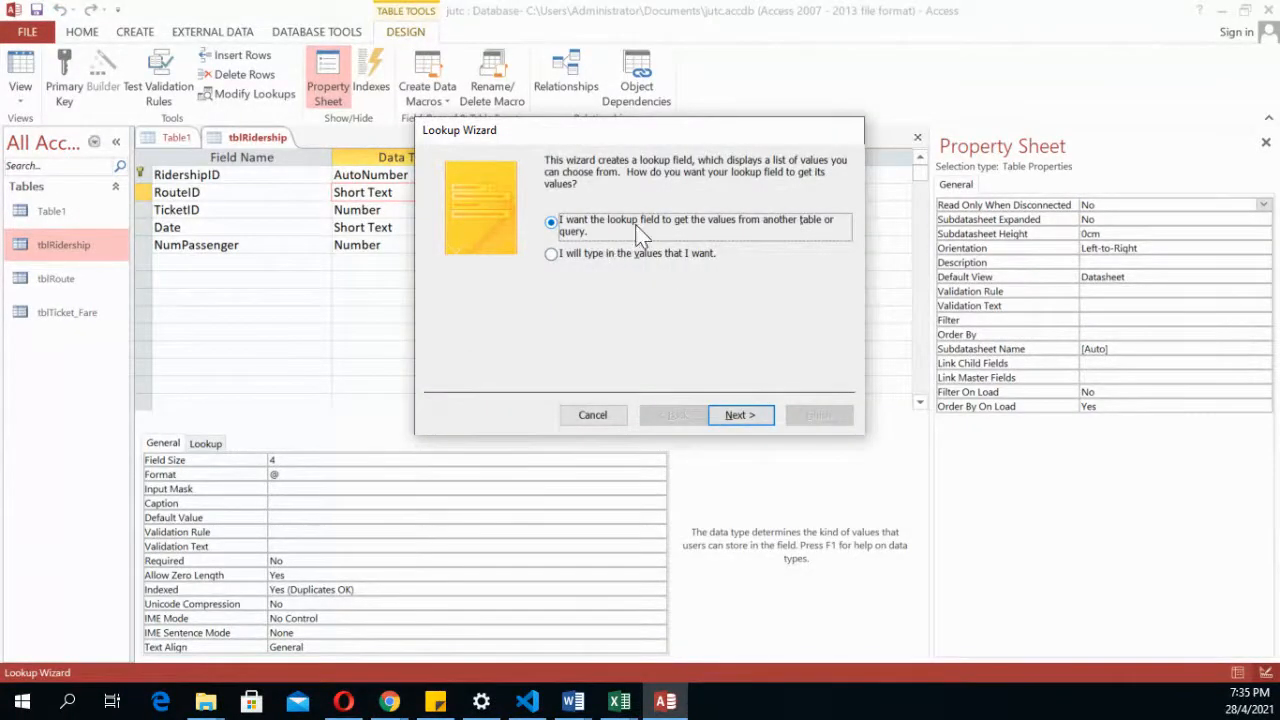
pyautogui.click(762, 417)
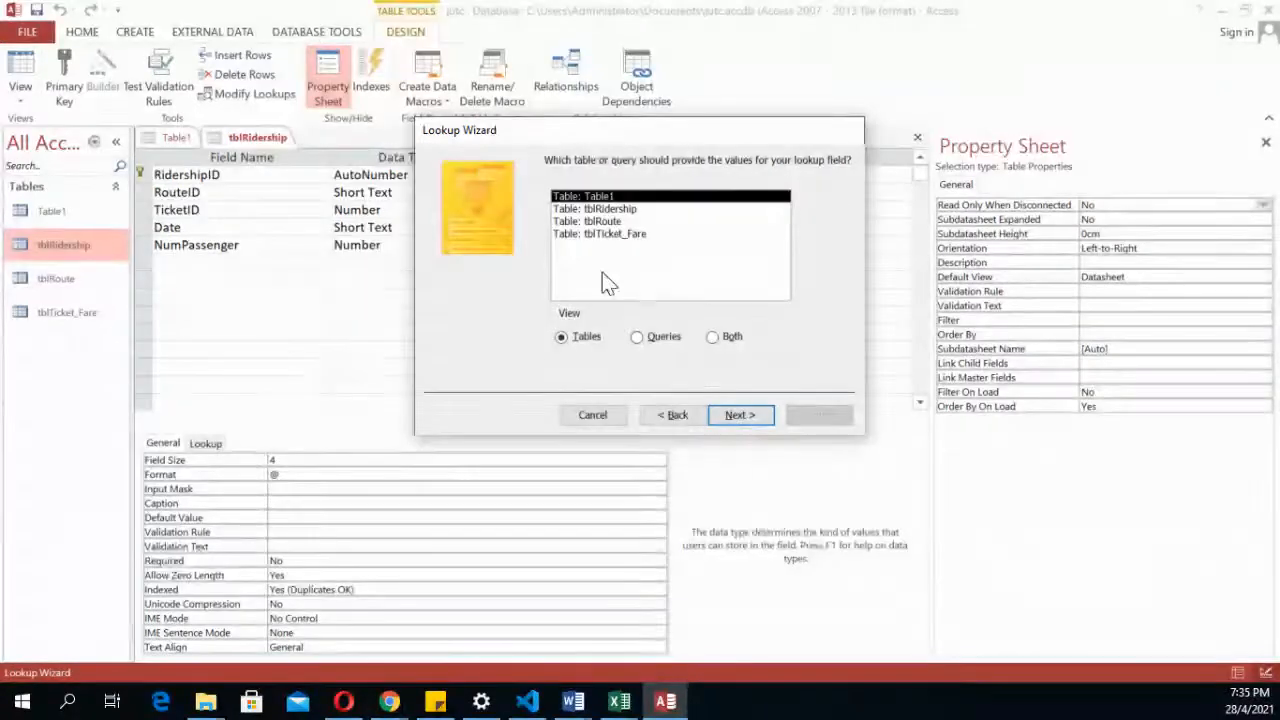
pyautogui.click(611, 232)
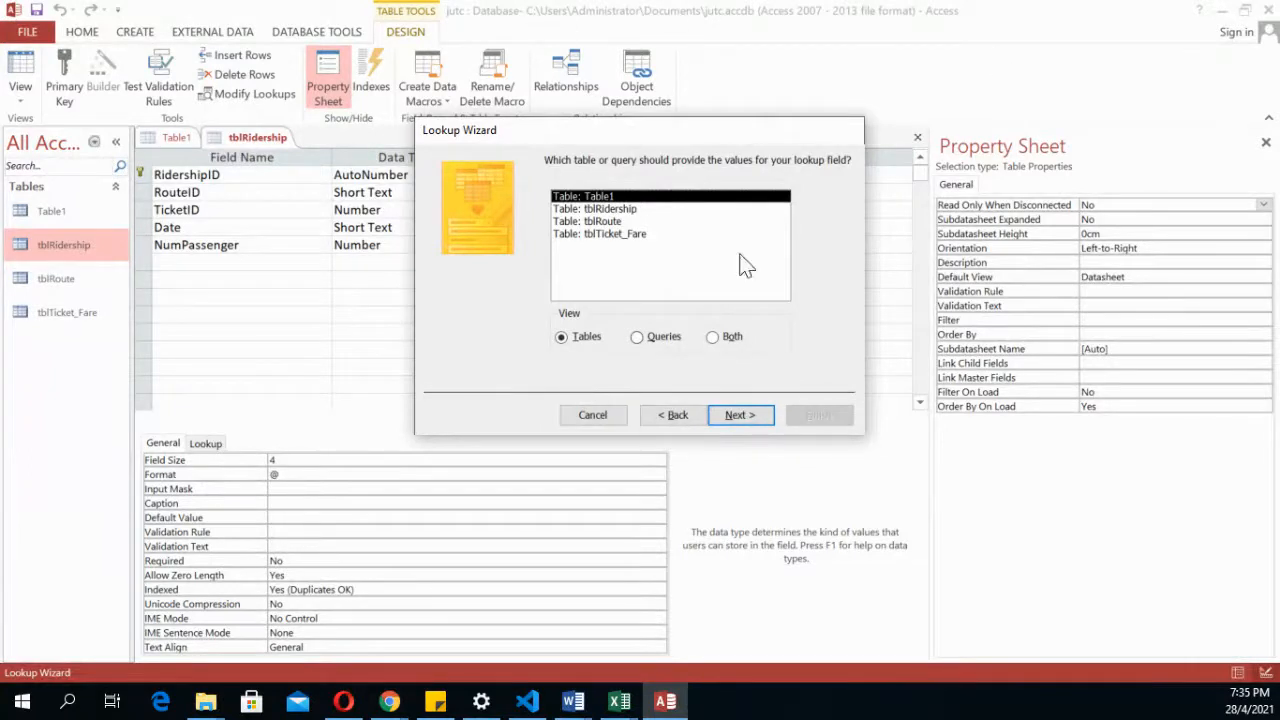
pyautogui.click(586, 221)
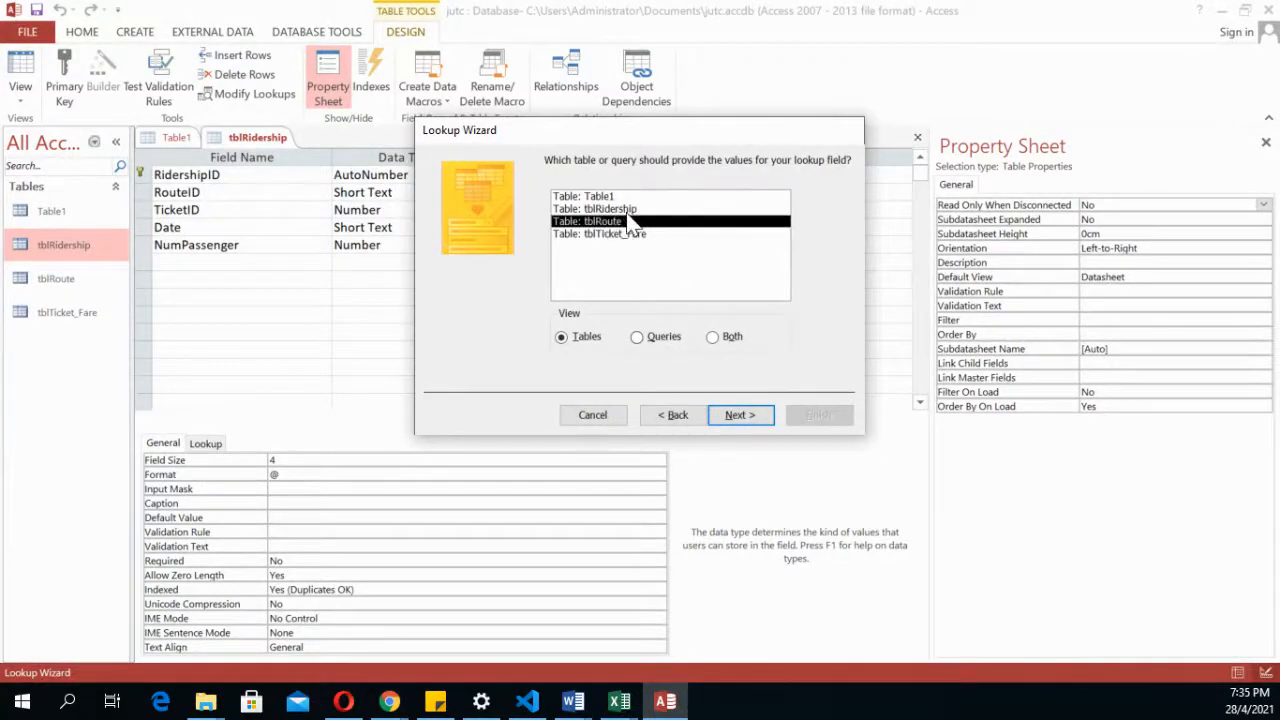
pyautogui.click(744, 421)
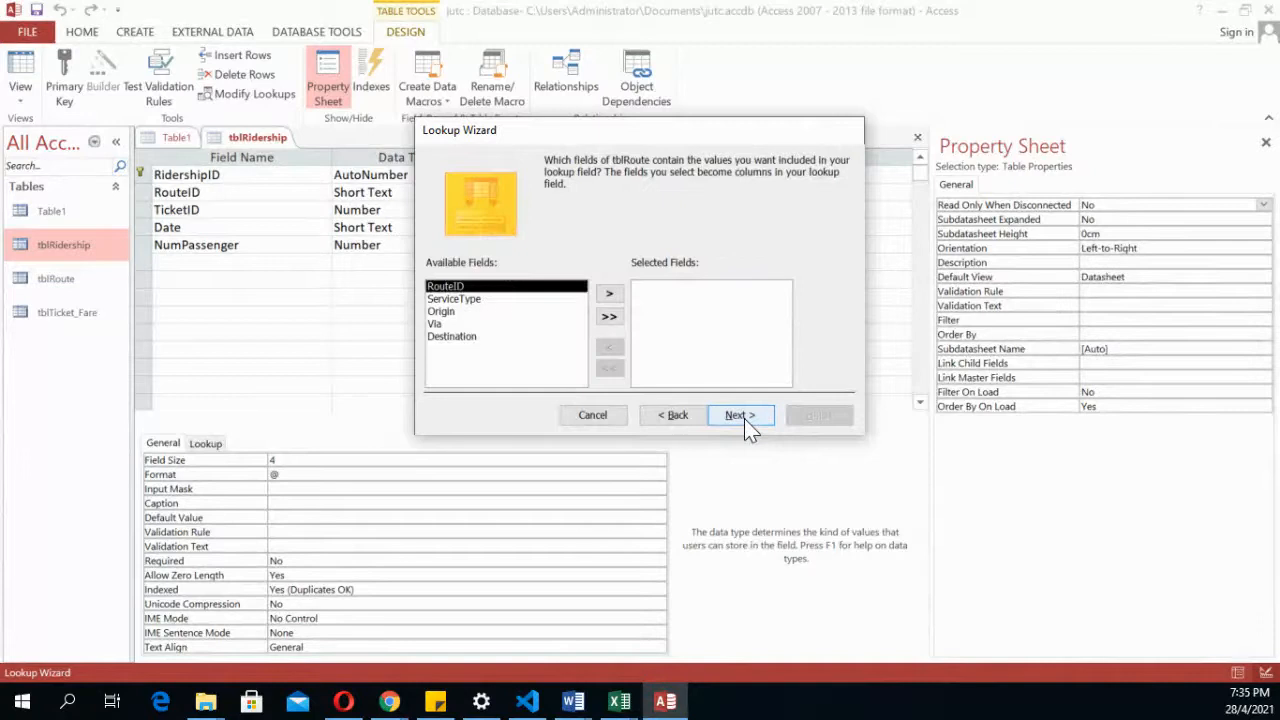
pyautogui.click(609, 293)
pyautogui.click(738, 418)
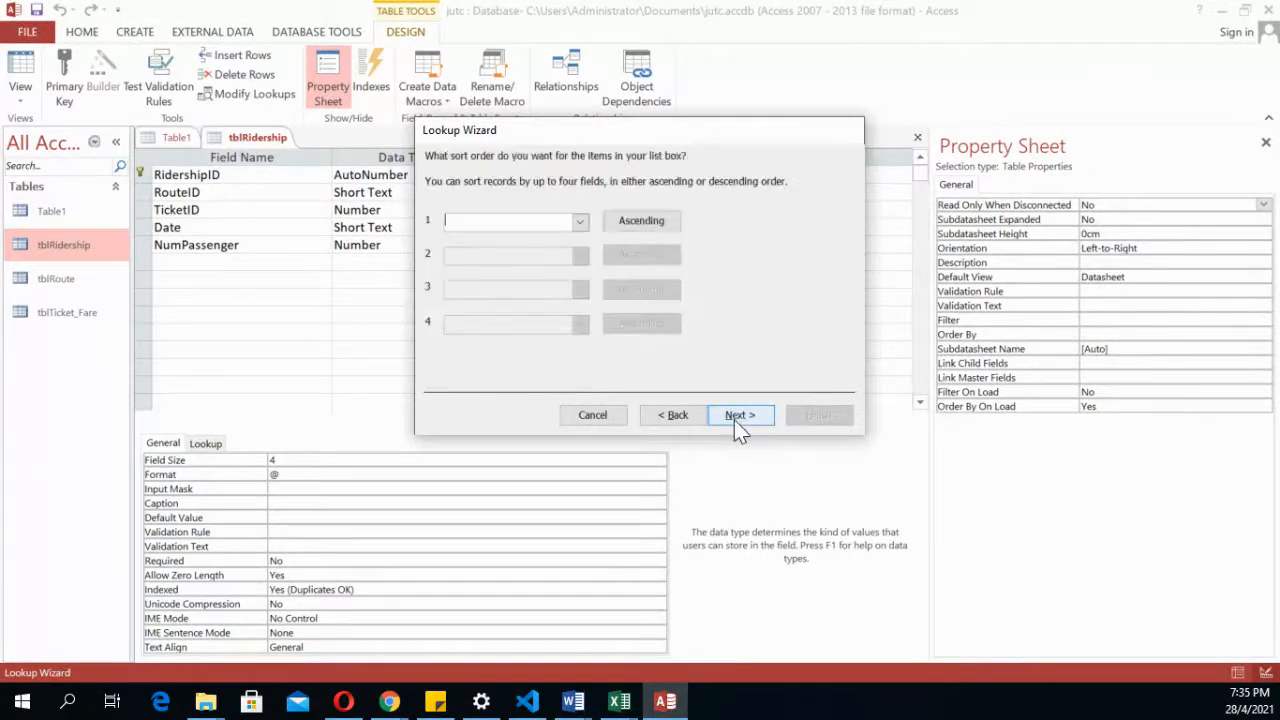
# Sort the lookup by RouteID ascending, enable data integrity with Restrict Delete, and finish the lookup, saving the table
pyautogui.click(580, 221)
pyautogui.click(530, 251)
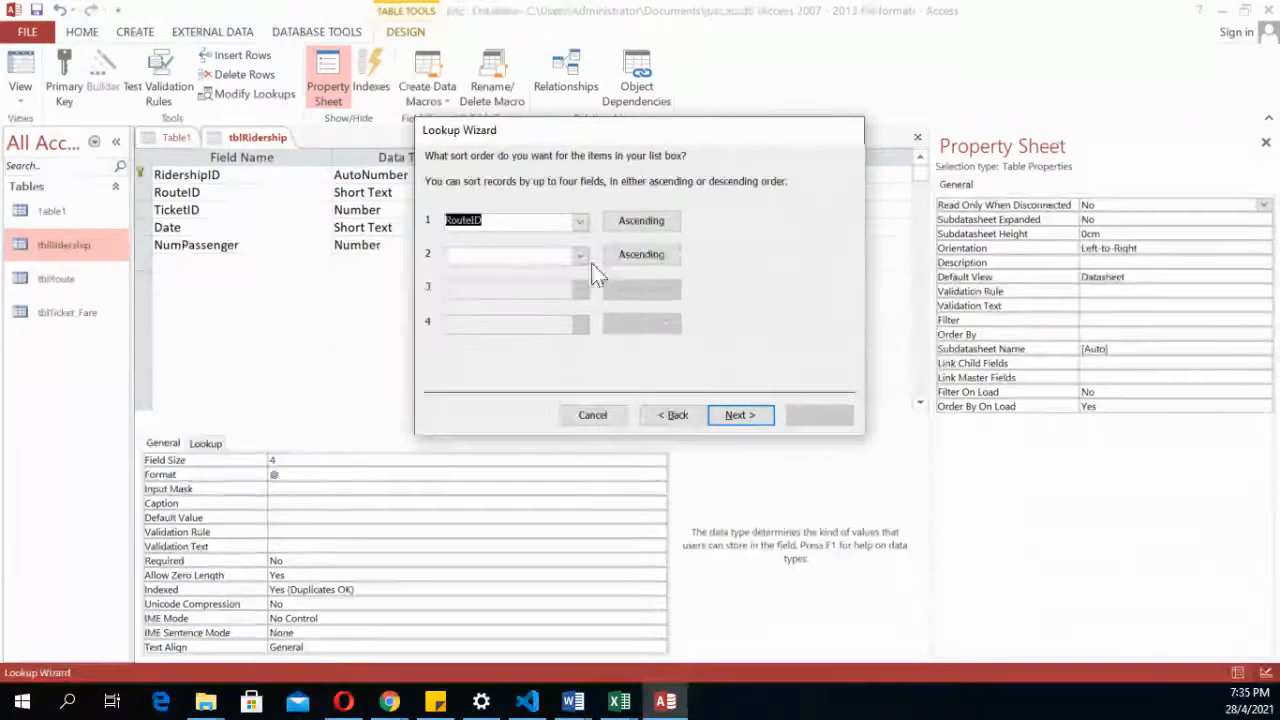
pyautogui.click(756, 424)
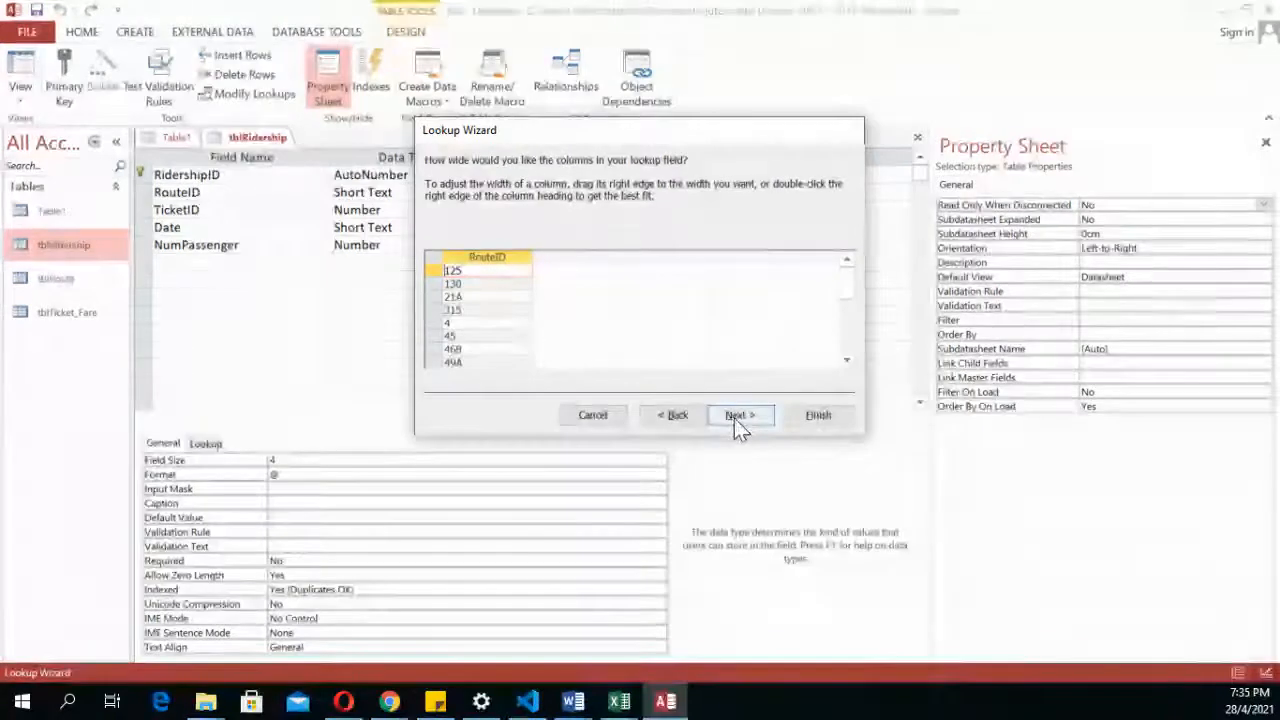
pyautogui.click(736, 414)
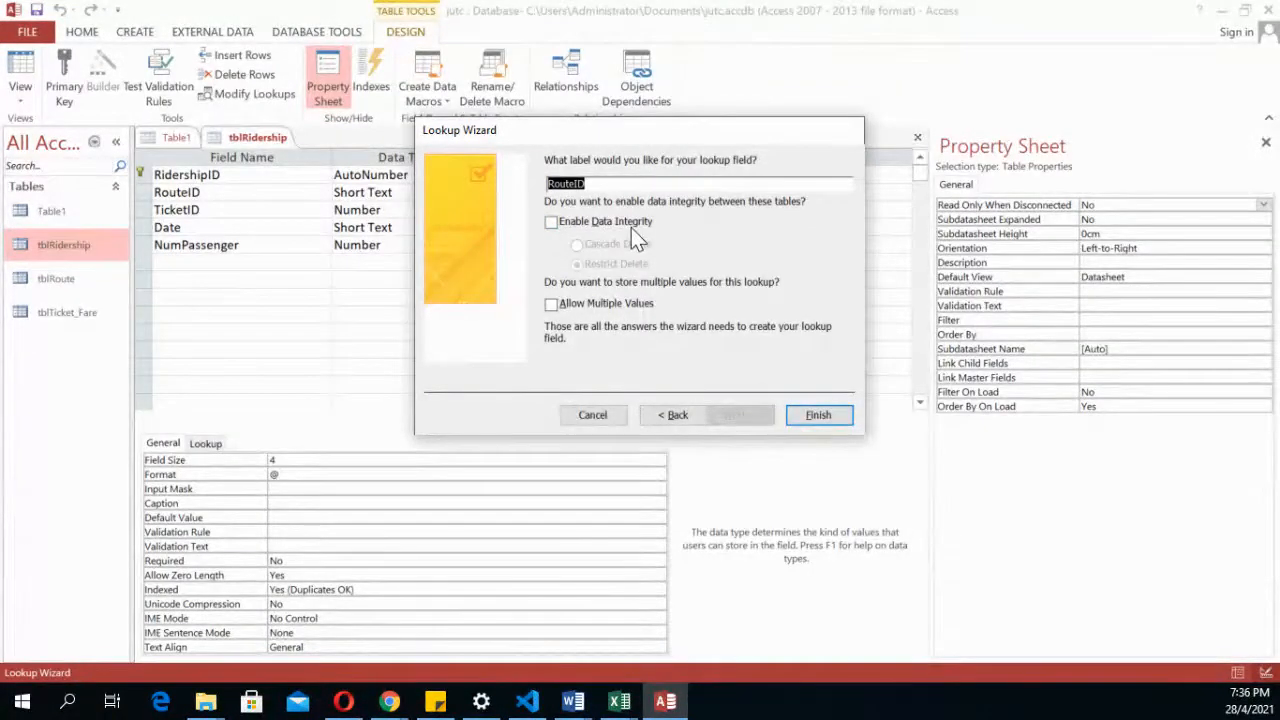
pyautogui.click(551, 222)
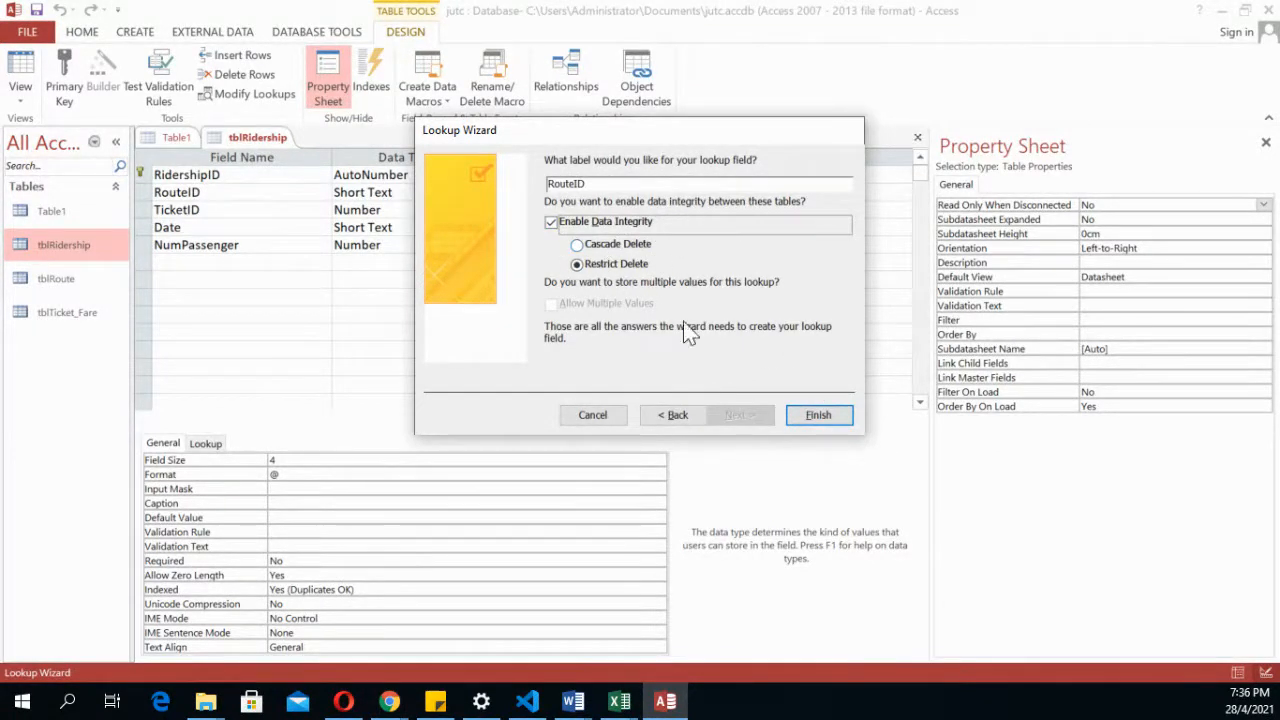
pyautogui.click(818, 415)
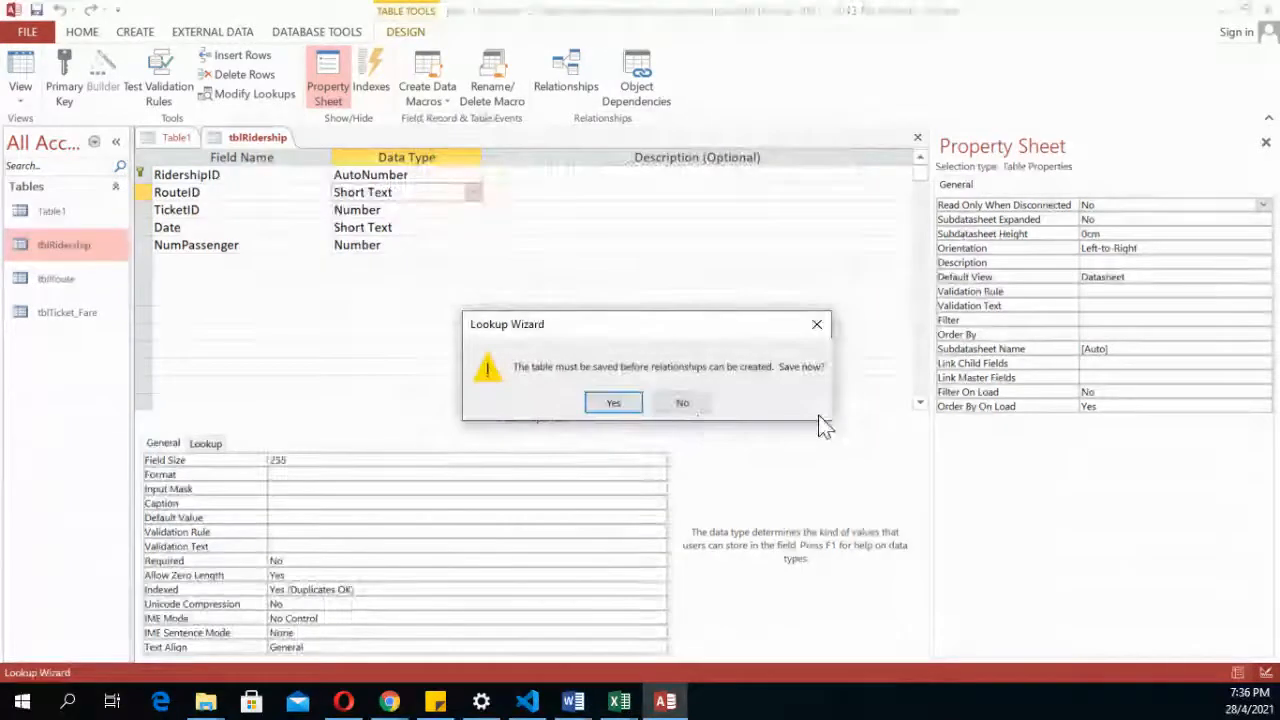
pyautogui.click(613, 403)
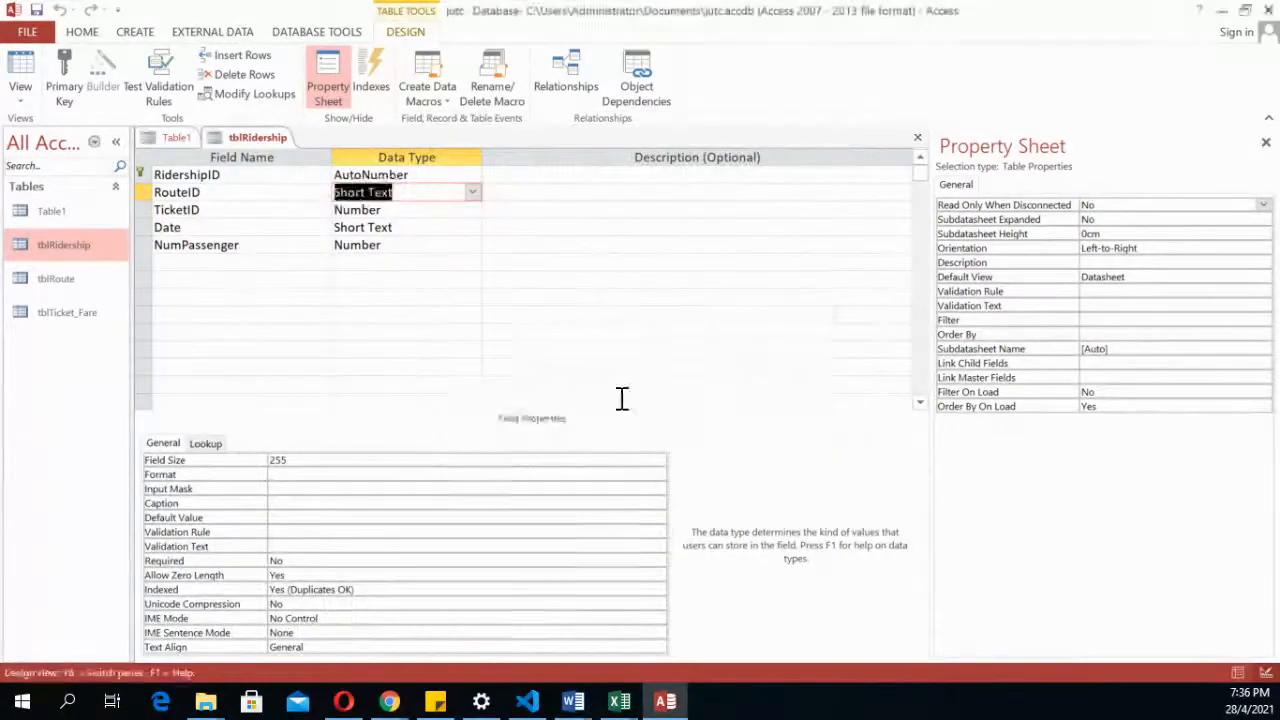
# Set the field size of RouteID back to 4 and check its lookup properties
pyautogui.doubleClick(306, 463)
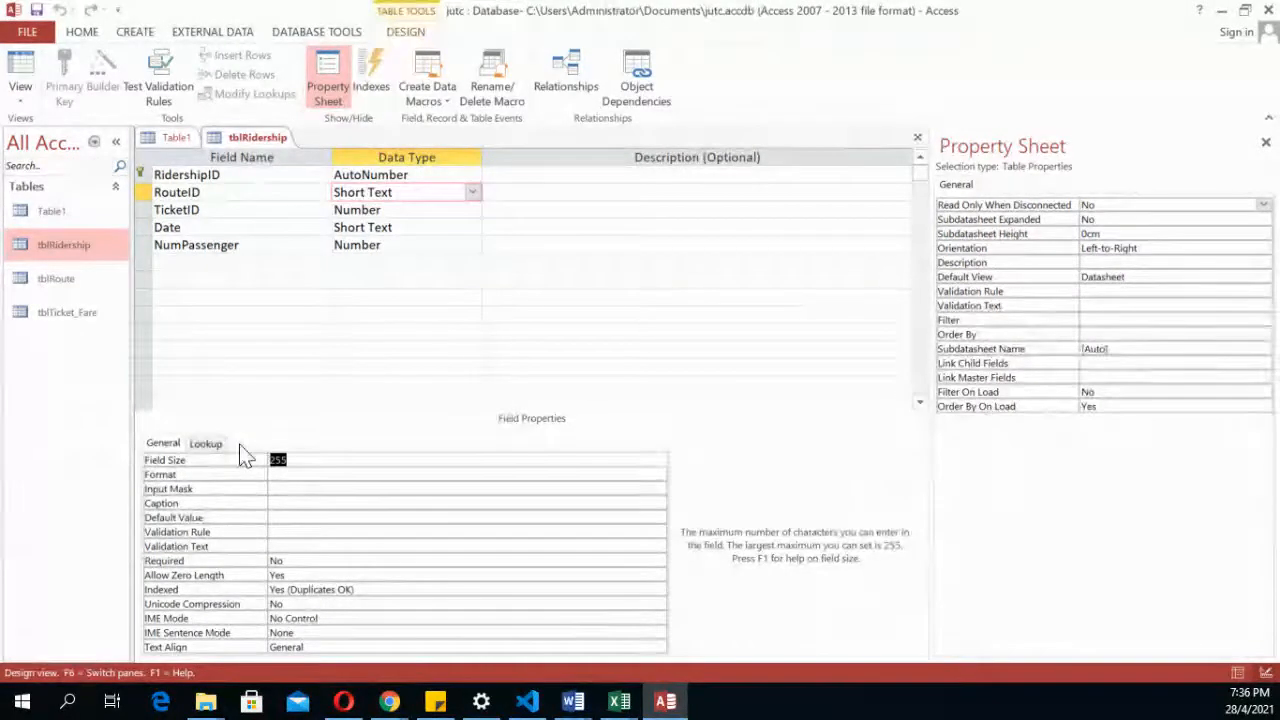
pyautogui.write('4')
pyautogui.click(221, 442)
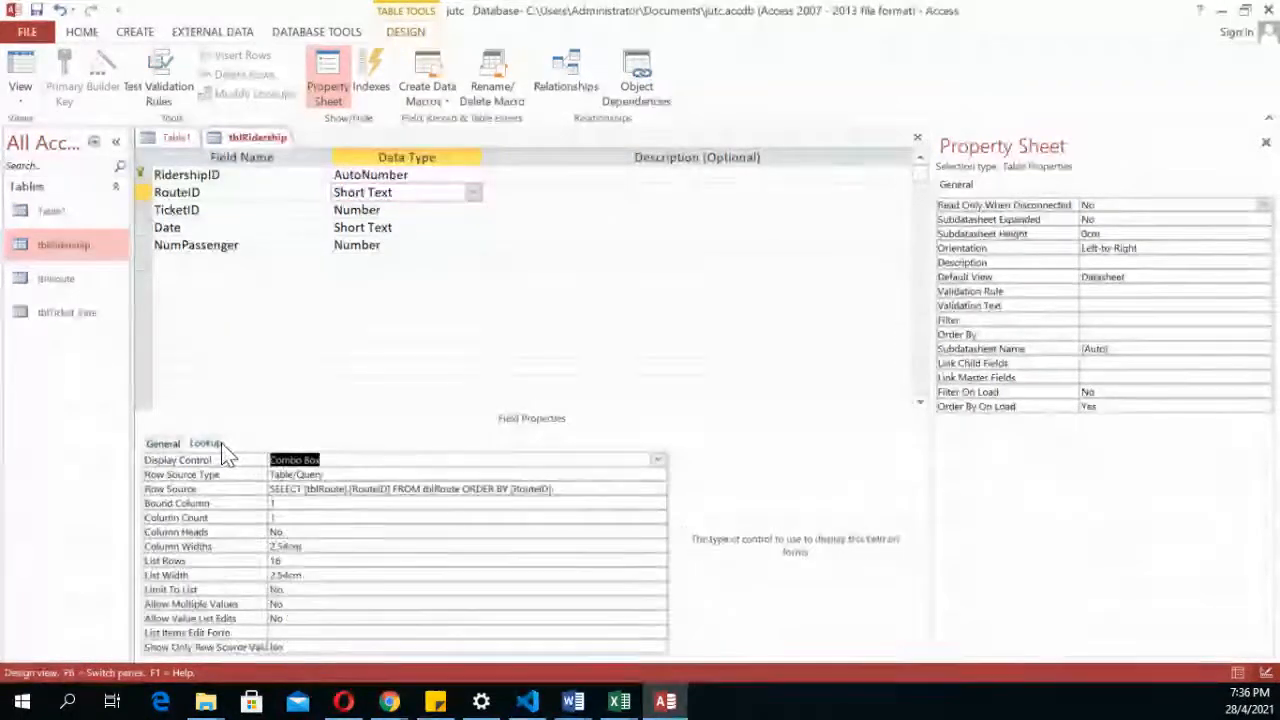
pyautogui.click(162, 443)
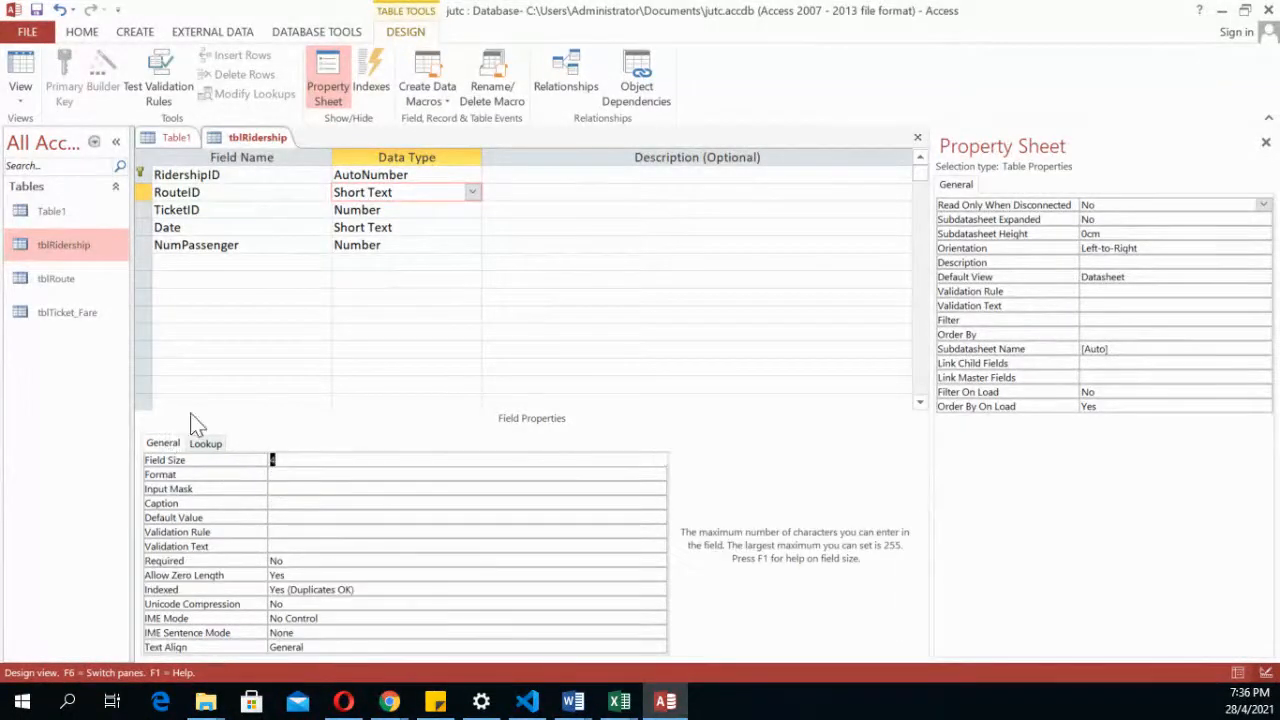
# Set the field size of TicketID in tblRidership to Single
pyautogui.click(310, 210)
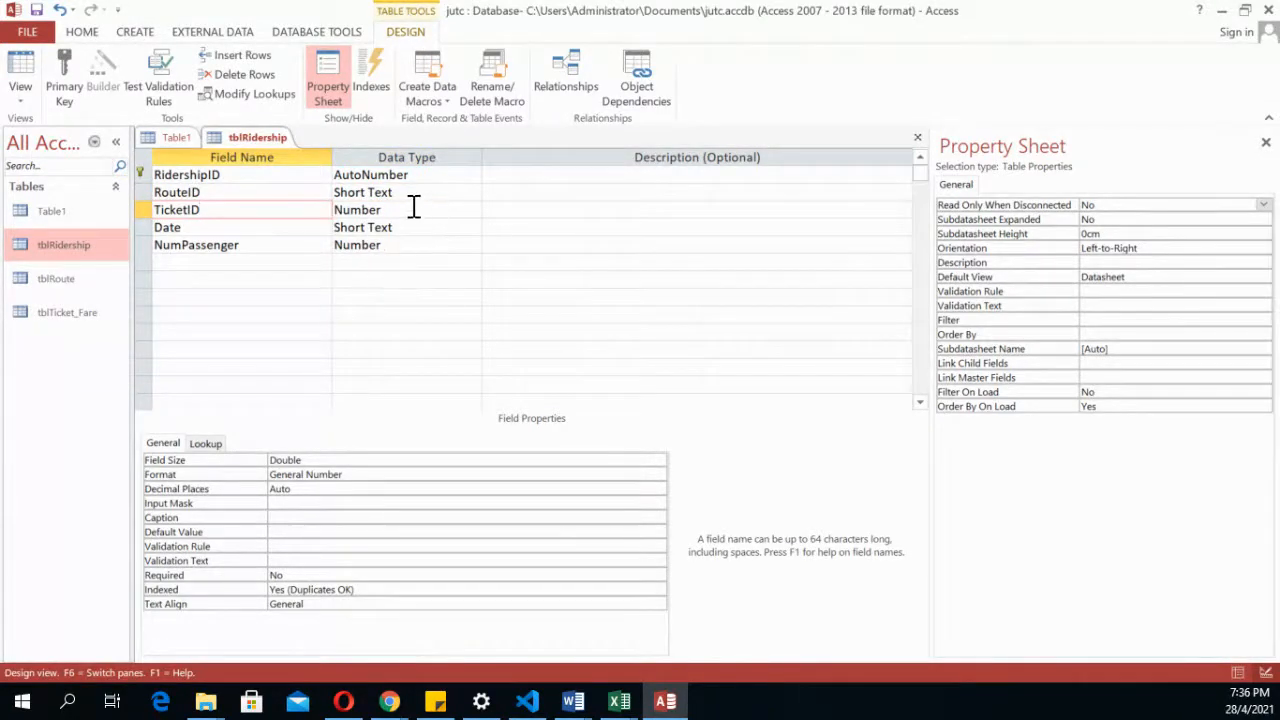
pyautogui.click(323, 460)
pyautogui.click(658, 462)
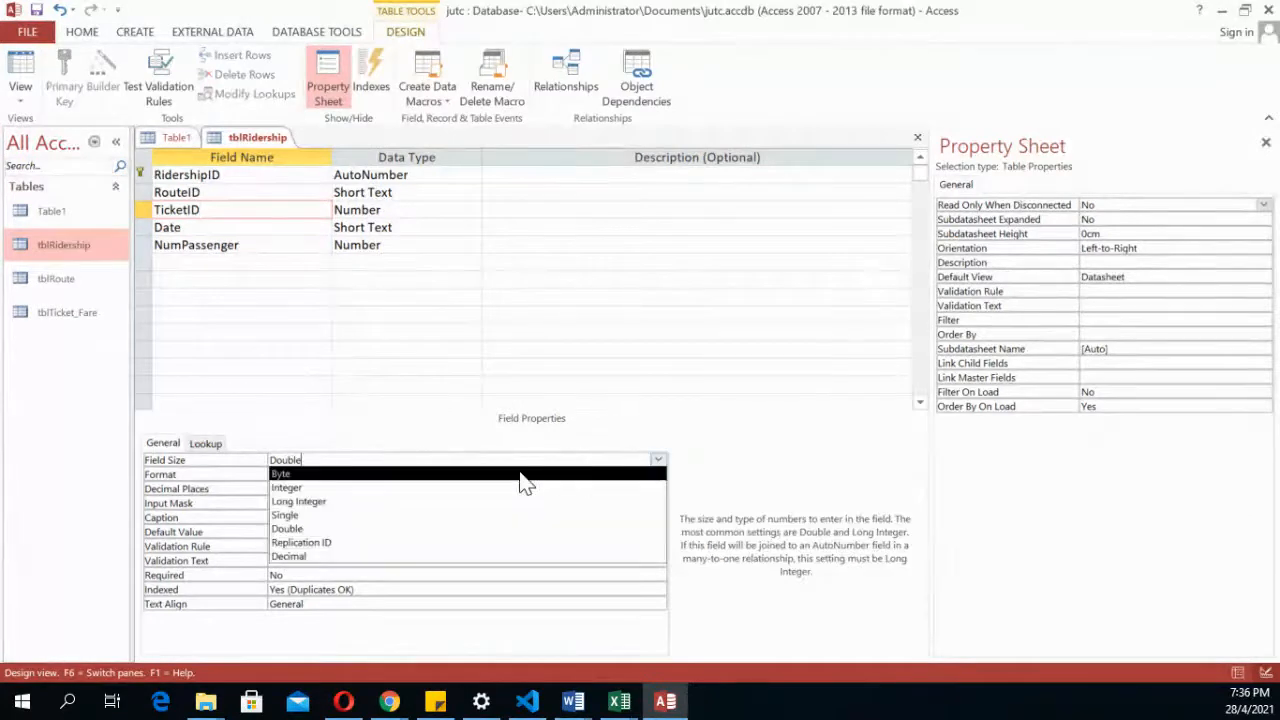
pyautogui.click(352, 512)
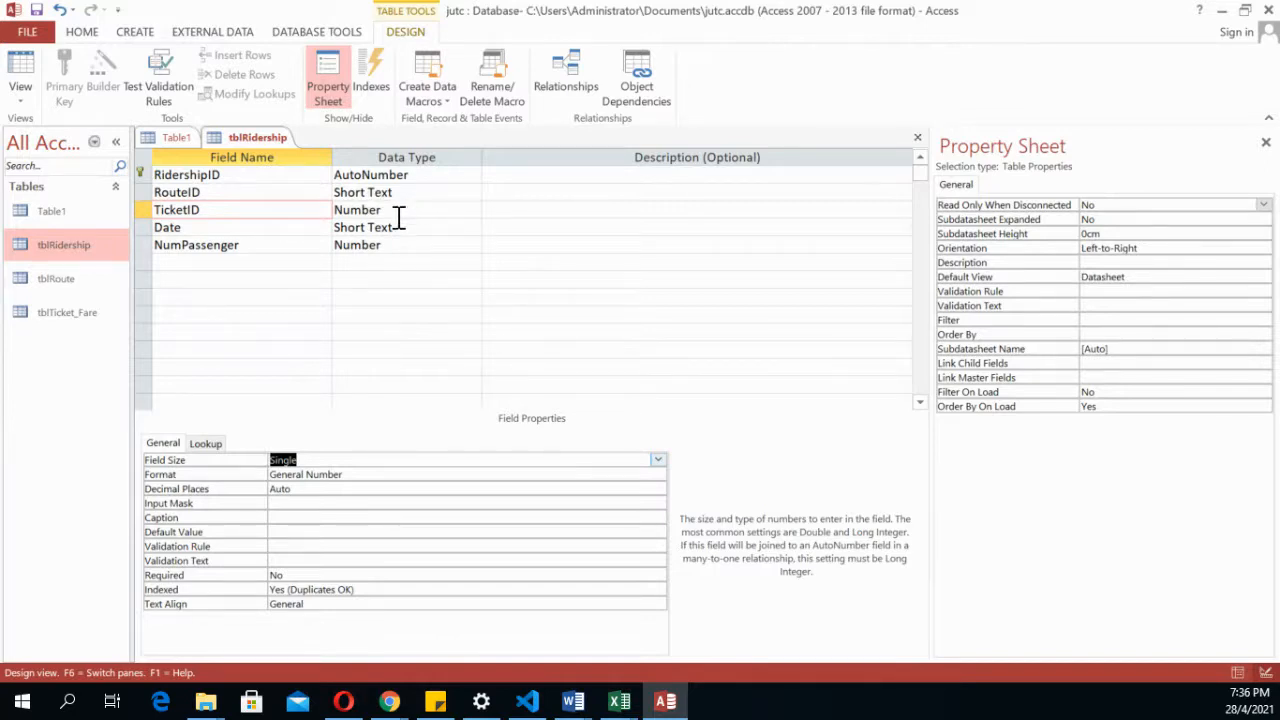
# Change the Date field's data type to Date/Time and set its format to Short Date
pyautogui.click(242, 228)
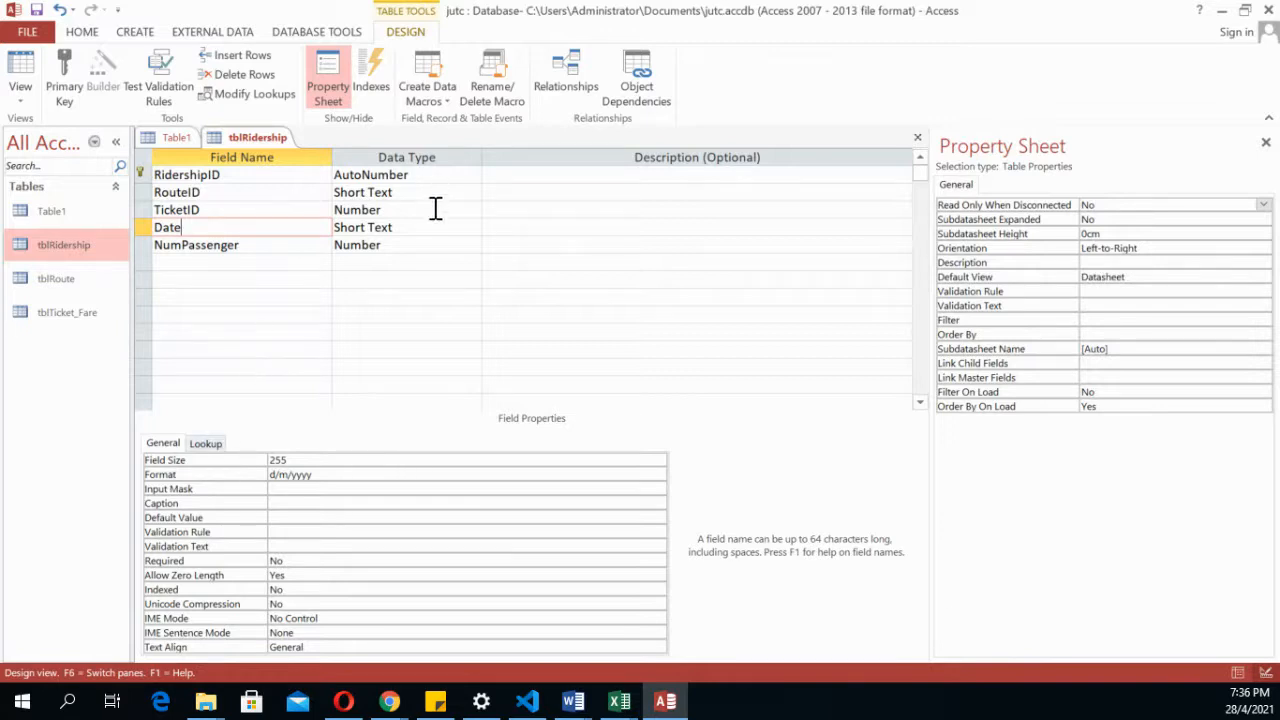
pyautogui.click(401, 227)
pyautogui.click(471, 228)
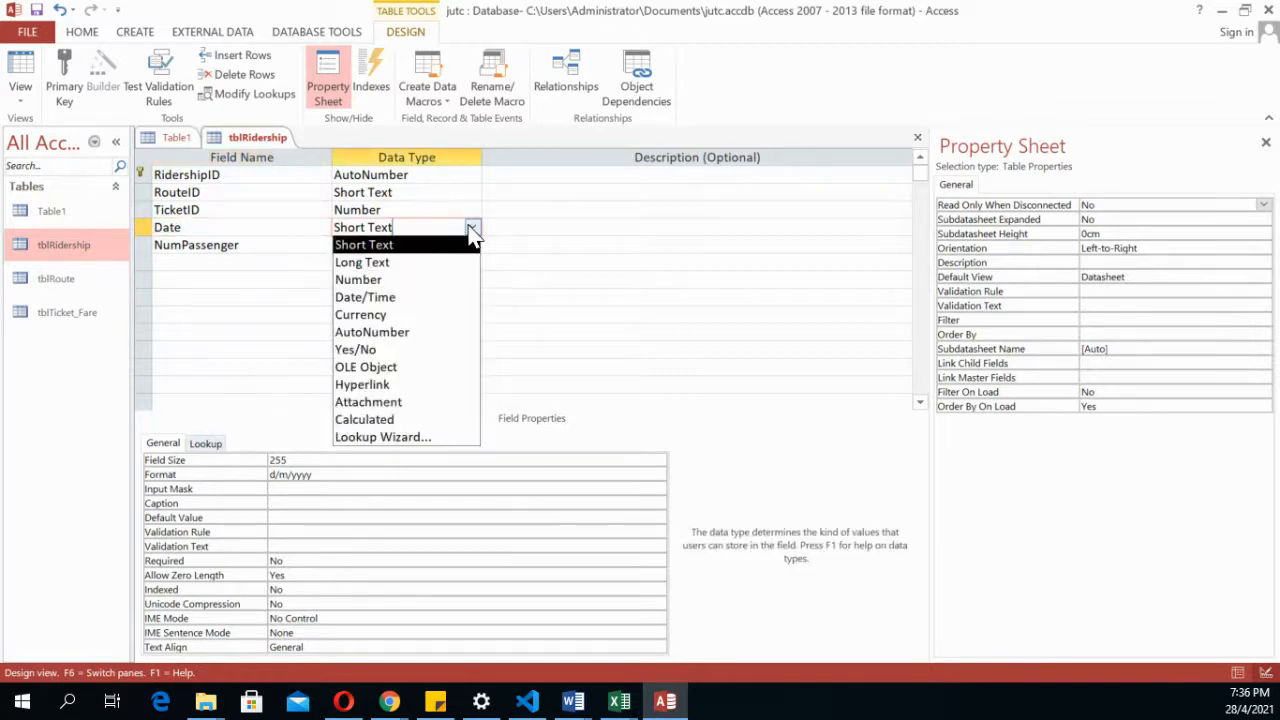
pyautogui.click(418, 298)
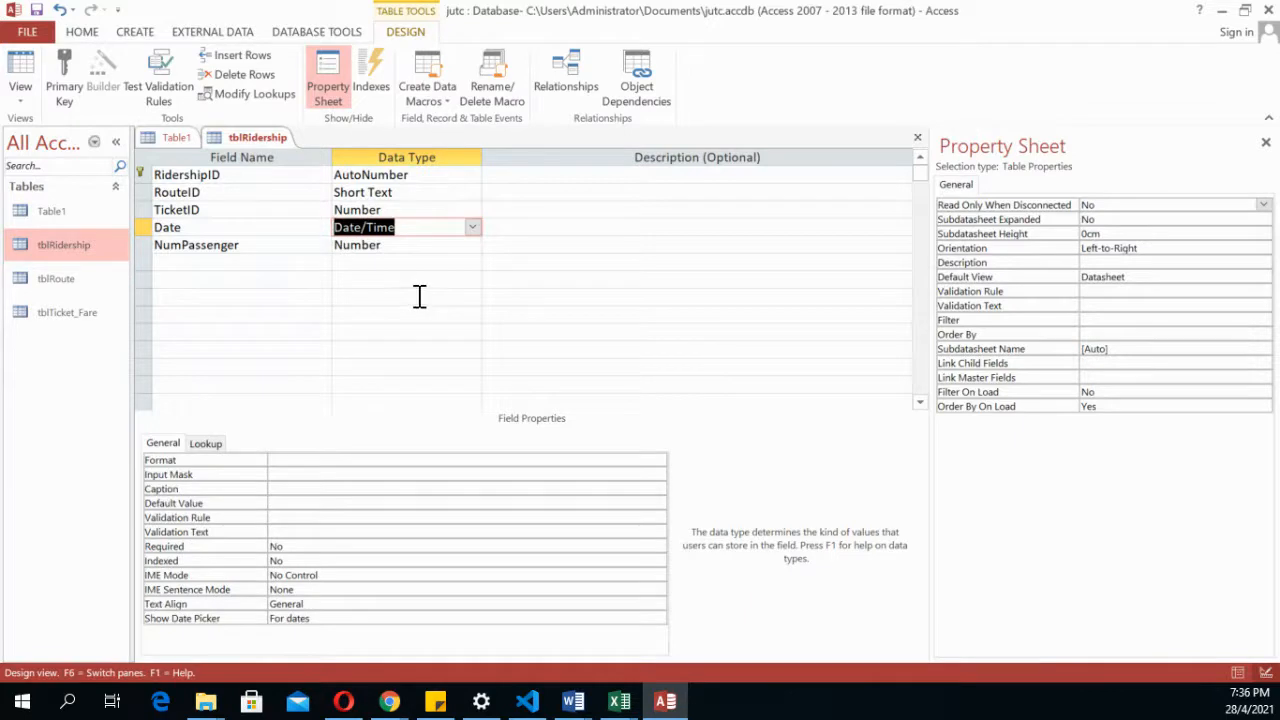
pyautogui.click(284, 460)
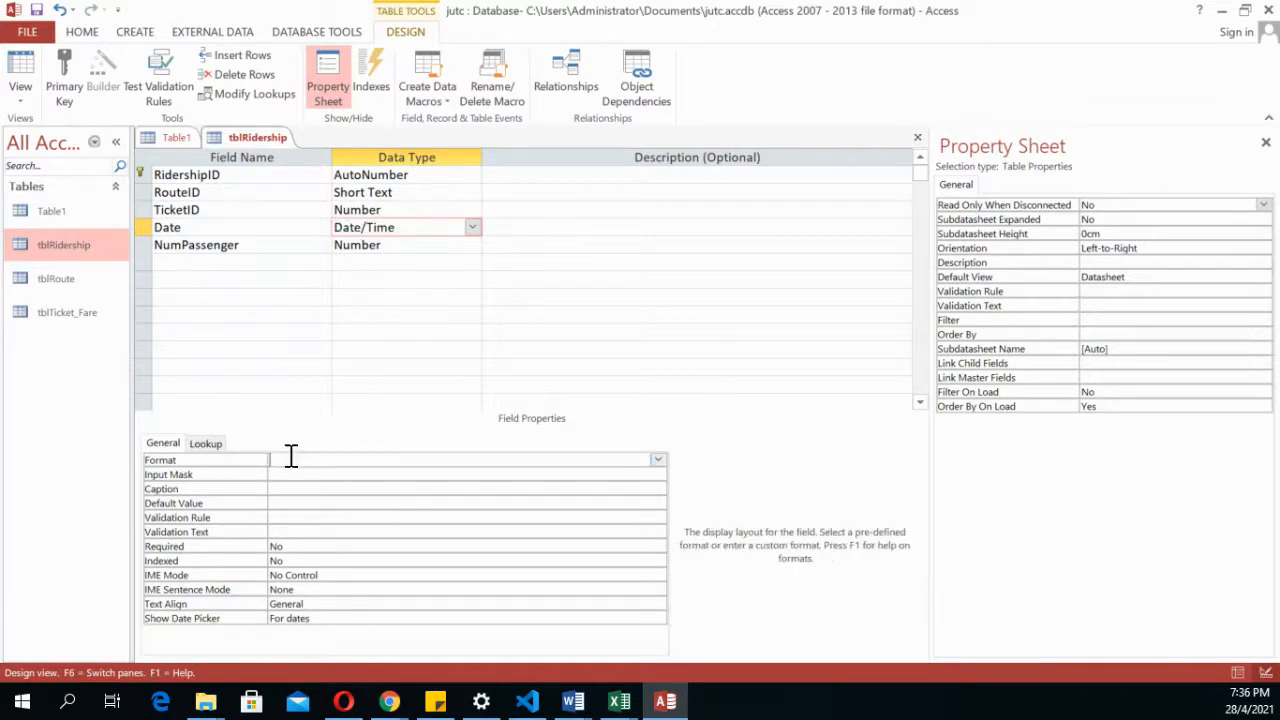
pyautogui.click(658, 461)
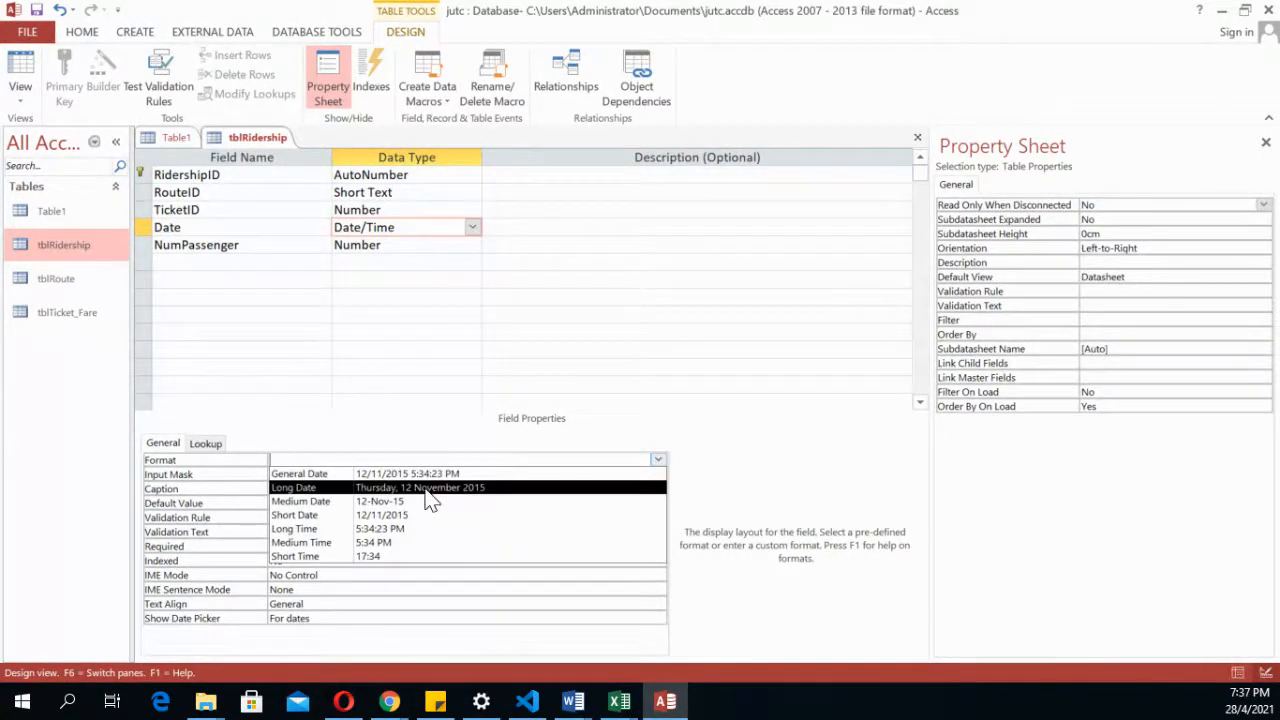
pyautogui.click(395, 514)
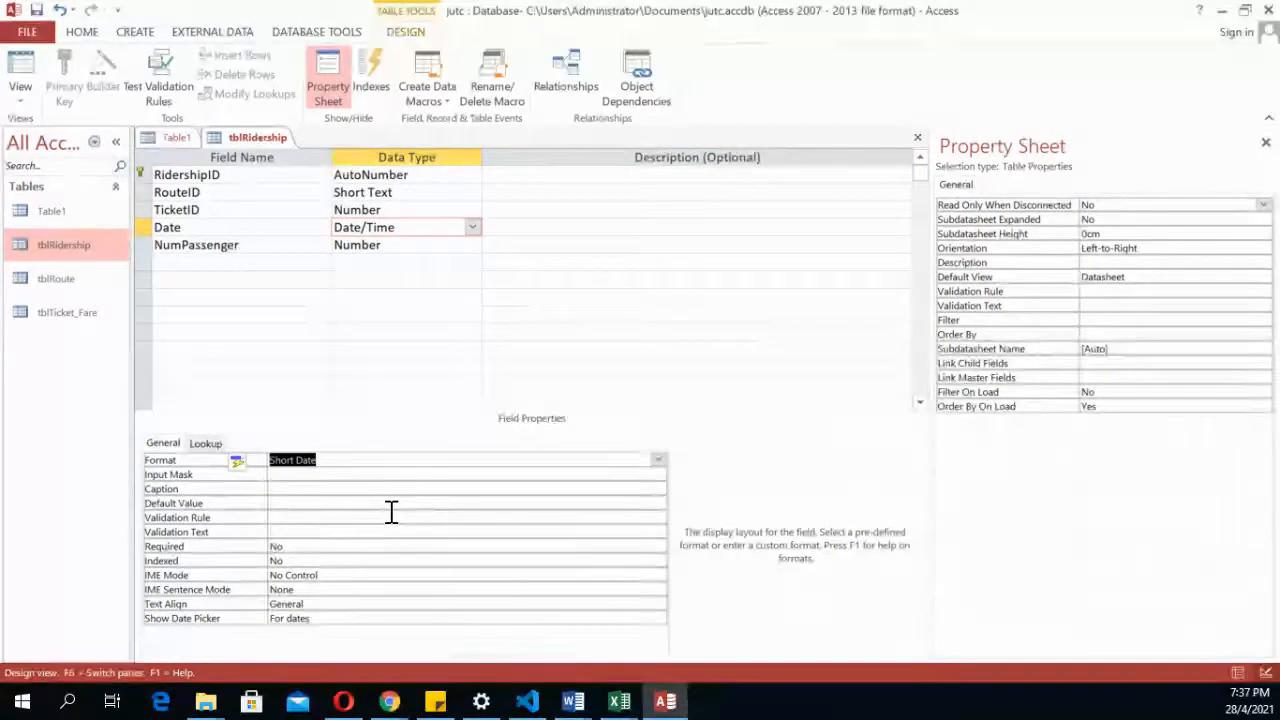
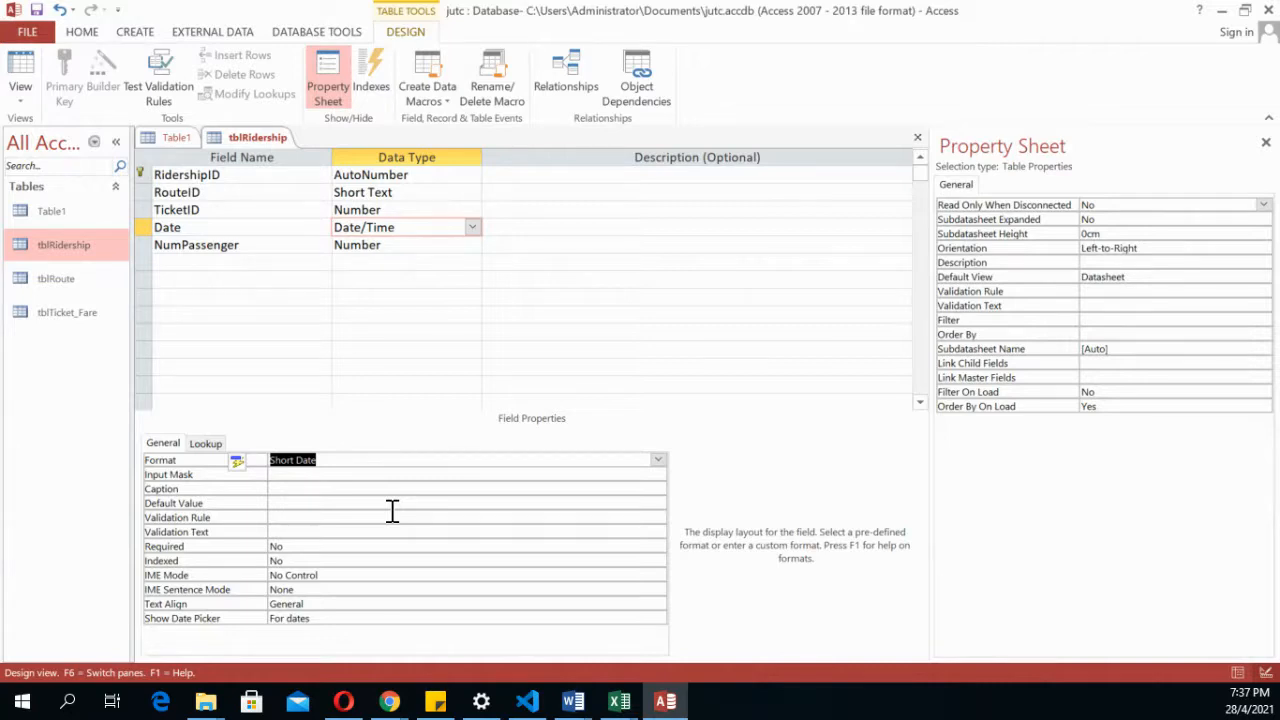
# Set the field size of NumPassenger to Long Integer
pyautogui.click(411, 245)
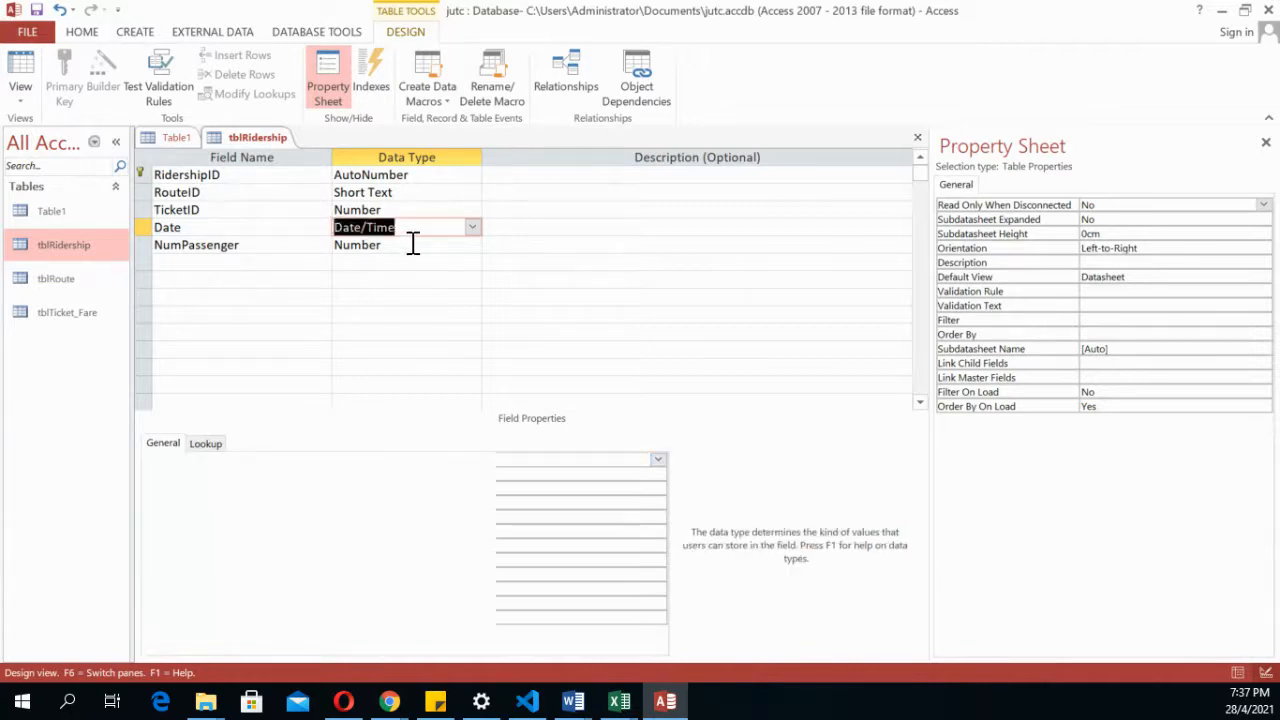
pyautogui.click(289, 240)
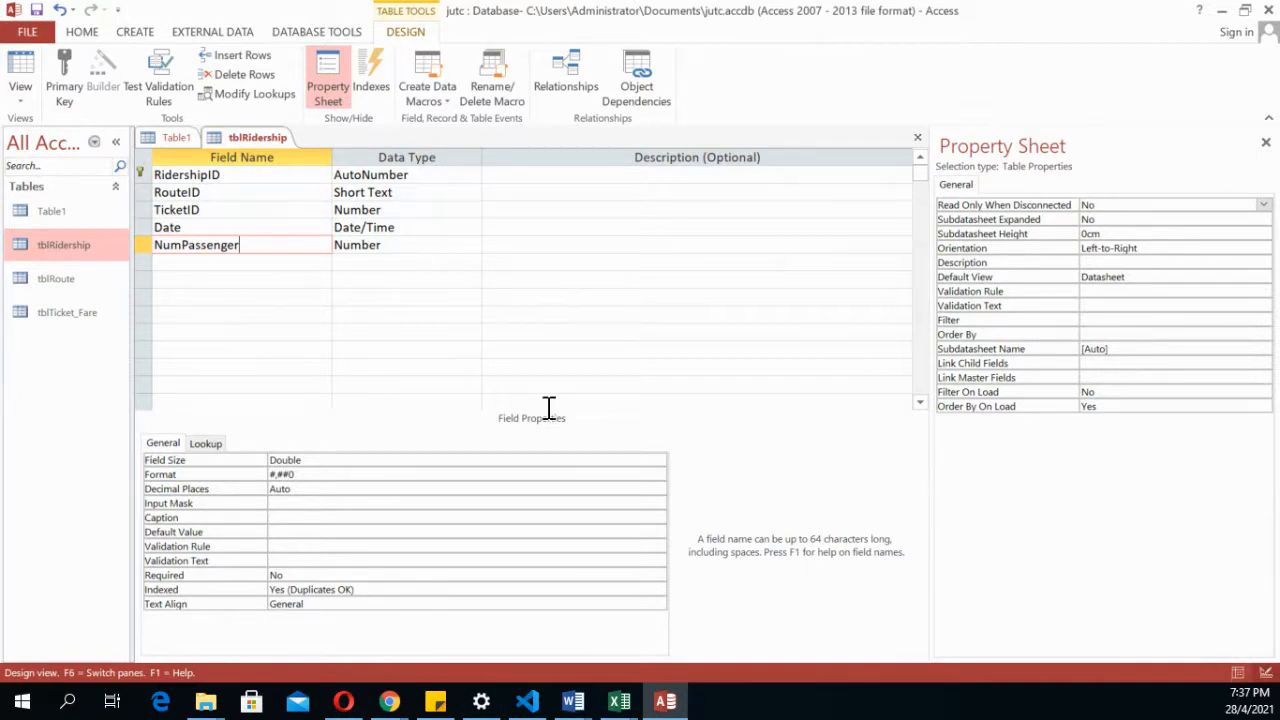
pyautogui.click(500, 460)
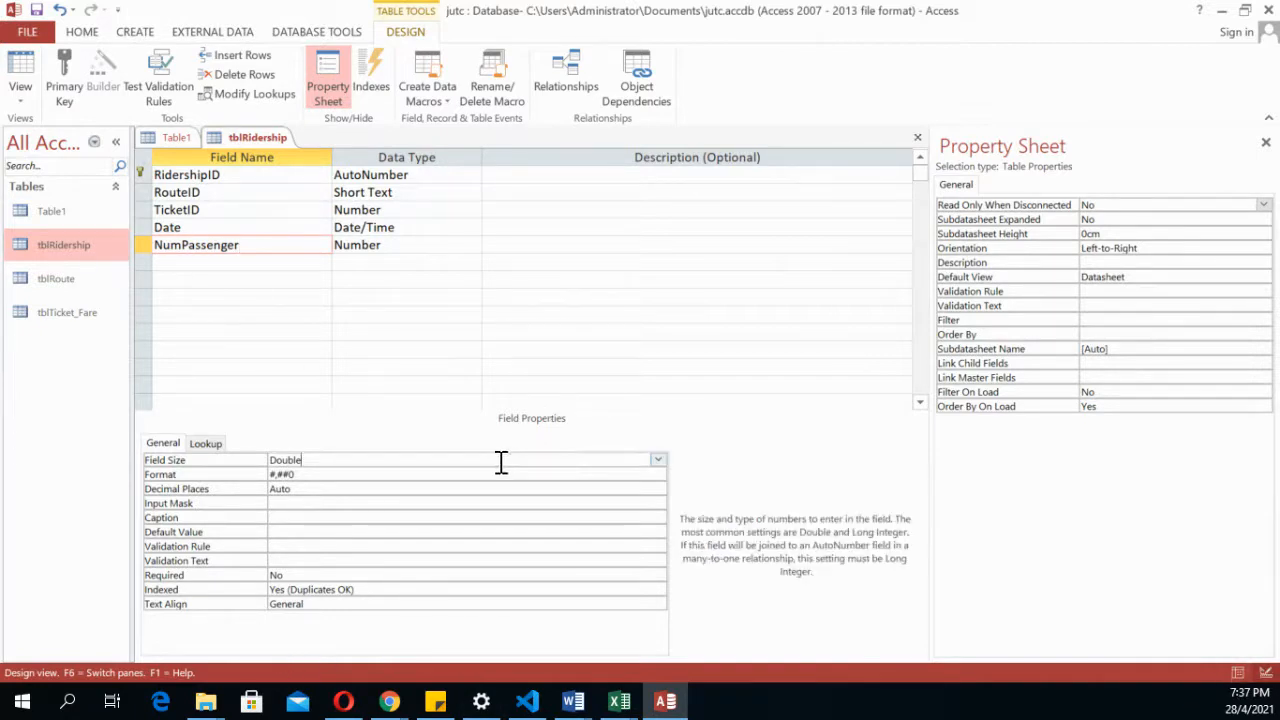
pyautogui.click(655, 461)
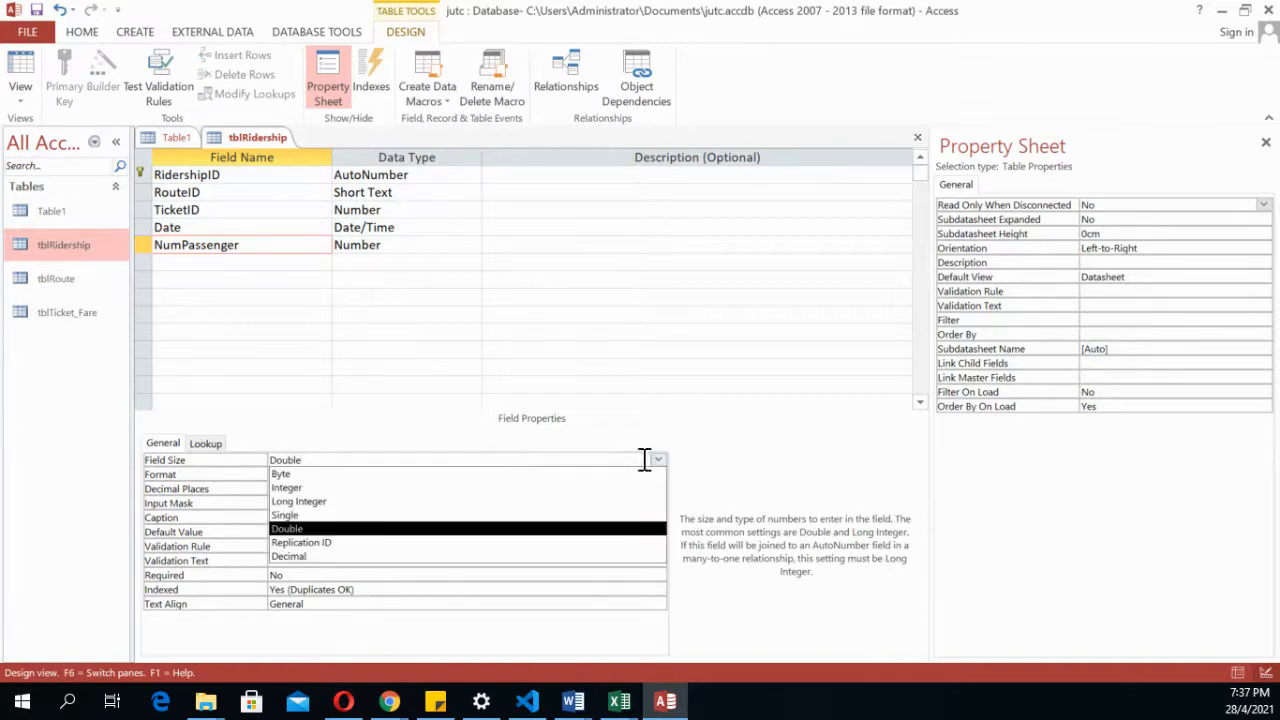
pyautogui.click(368, 502)
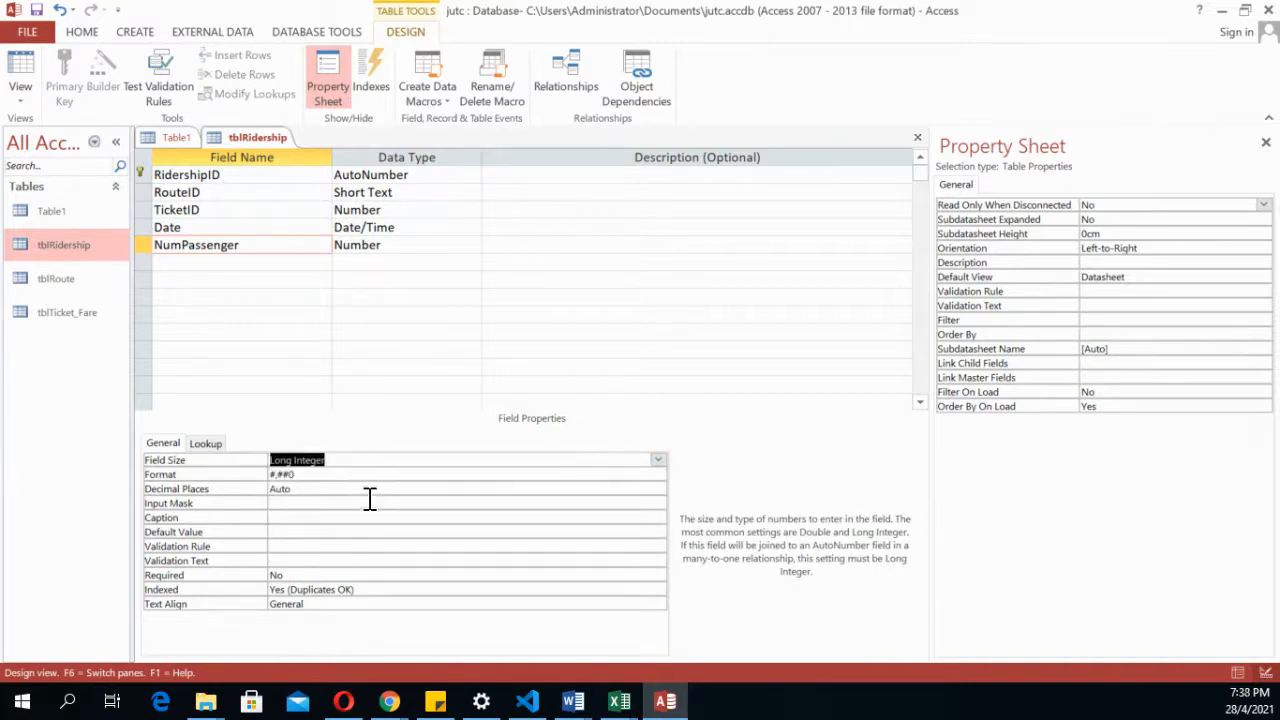
# Try to save the tblRidership design, agreeing to replace earlier changes but declining the conversion that deletes field contents
pyautogui.click(36, 10)
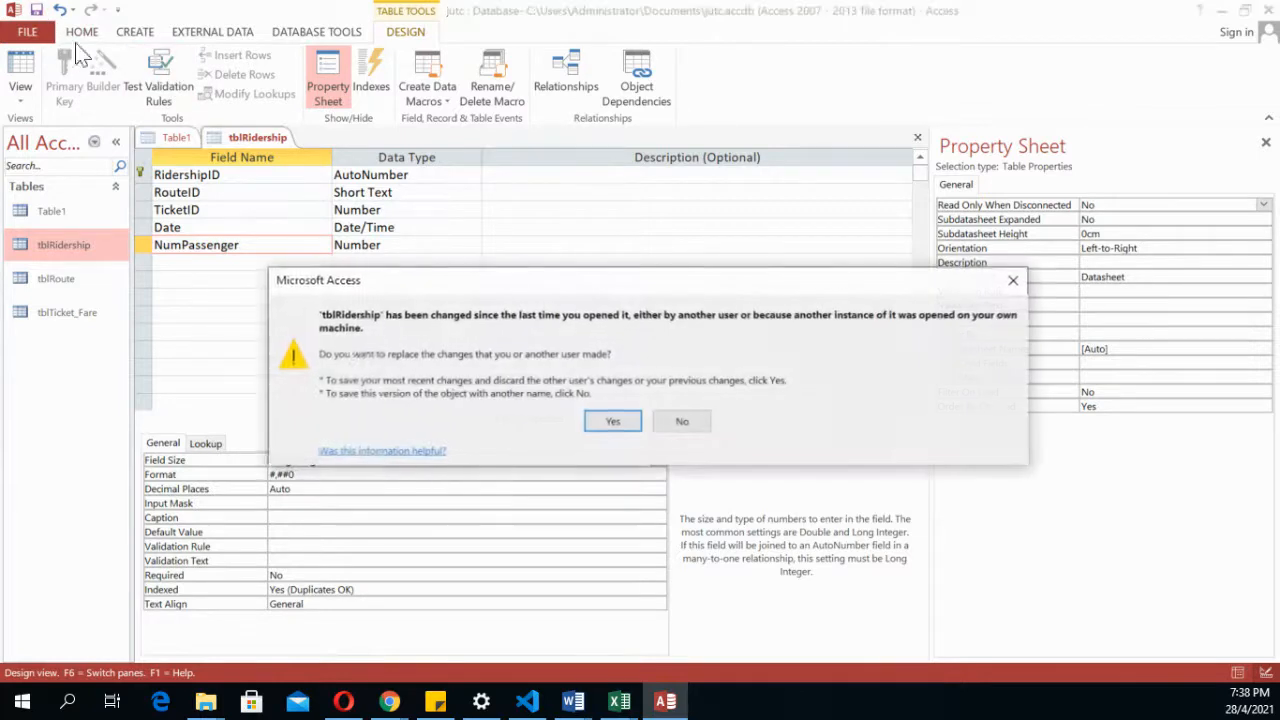
pyautogui.click(612, 421)
pyautogui.click(614, 403)
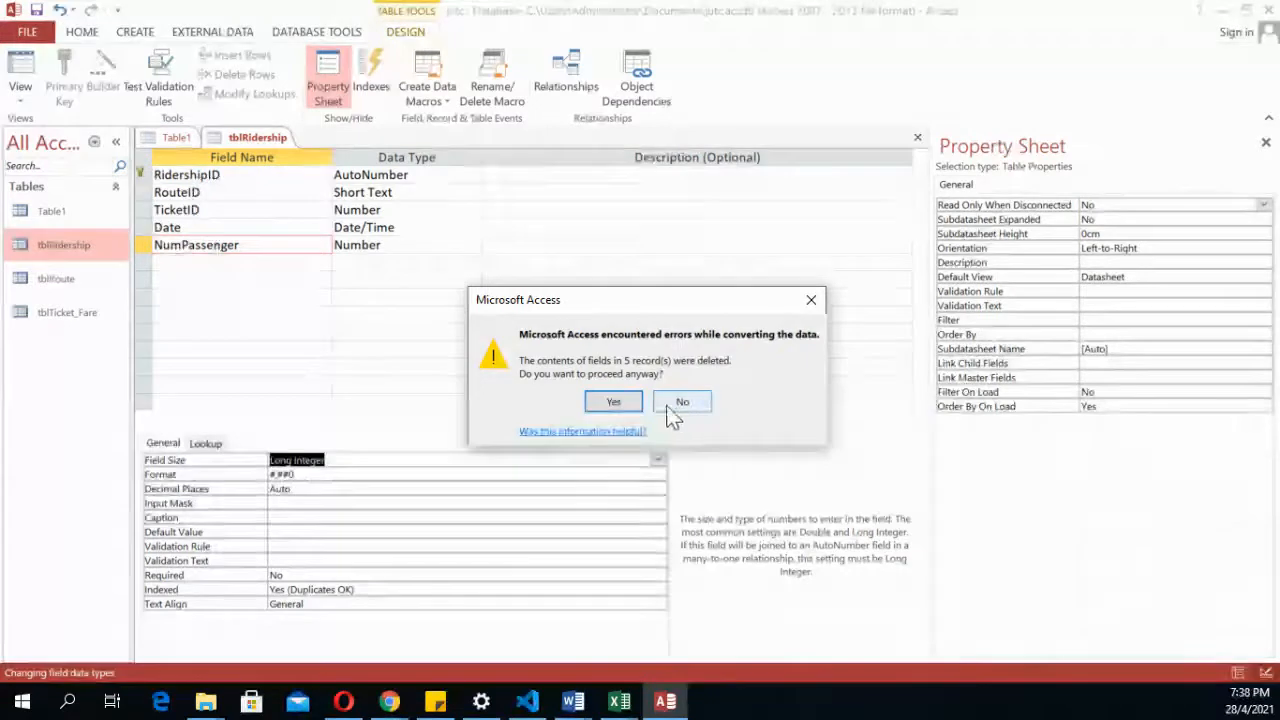
pyautogui.click(683, 404)
pyautogui.click(623, 388)
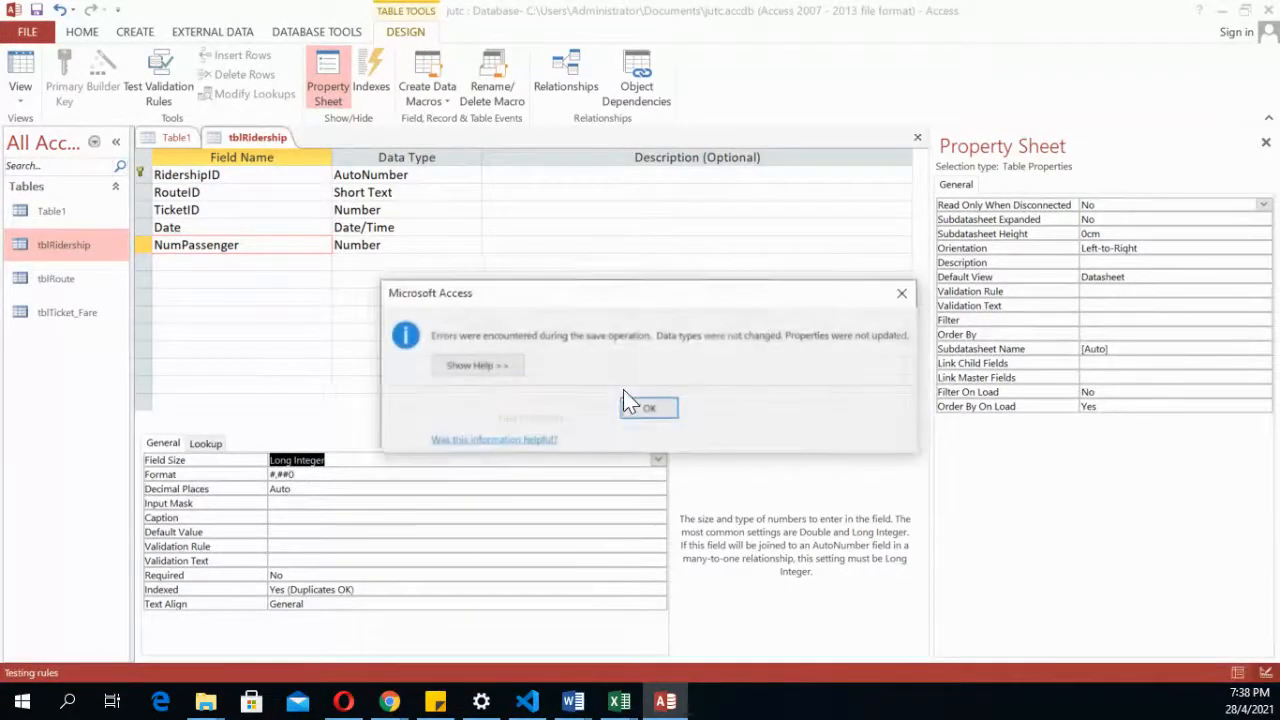
pyautogui.click(634, 405)
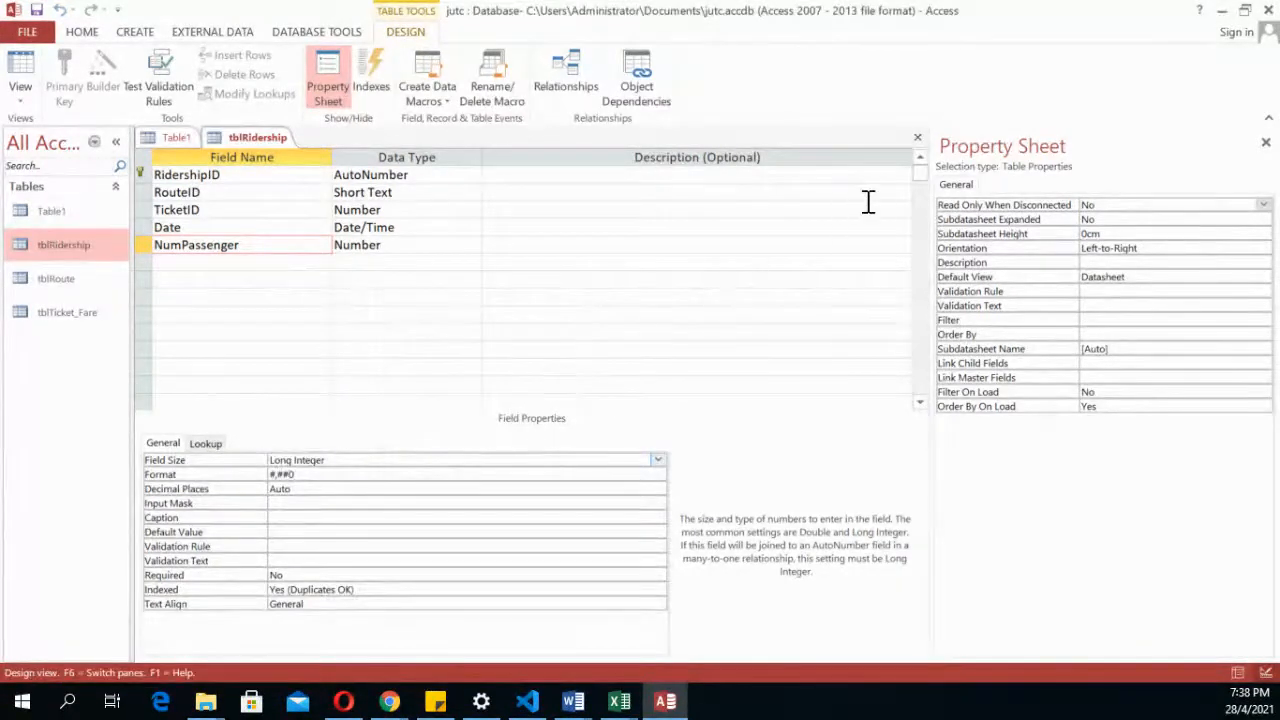
# Cancel closing tblRidership and review the field properties of Date, TicketID and RouteID in its design
pyautogui.click(917, 138)
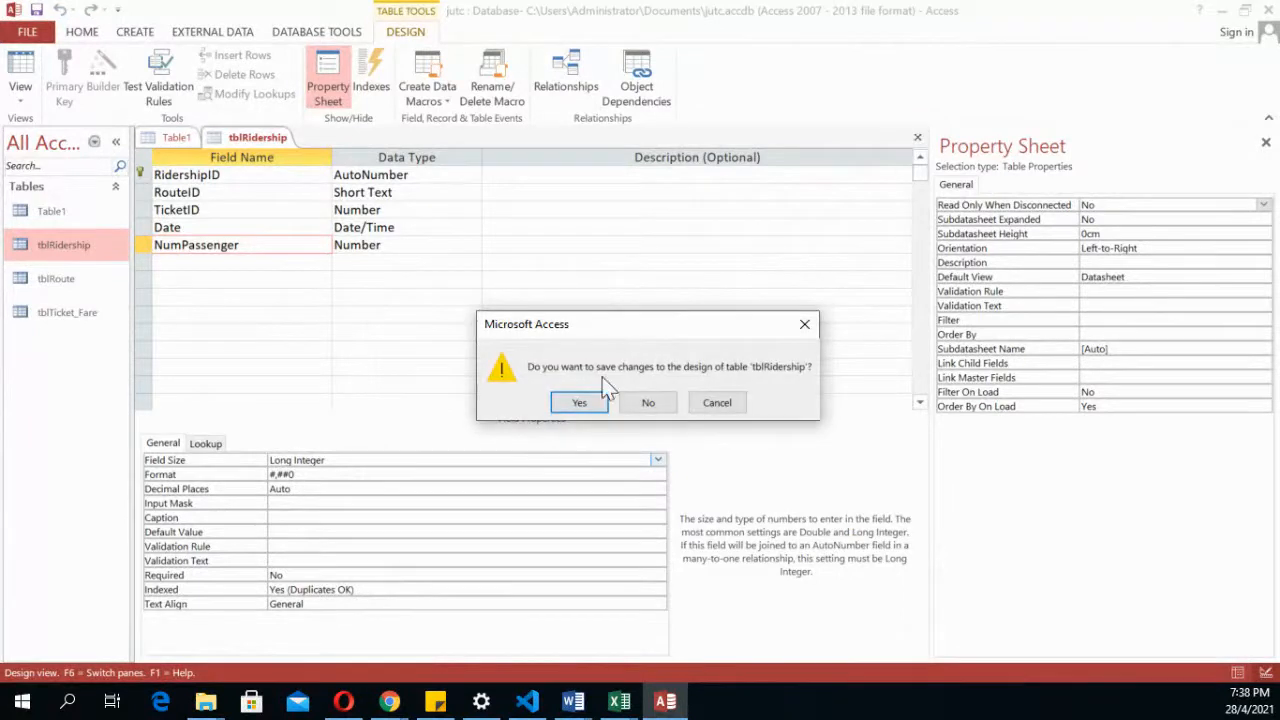
pyautogui.click(717, 403)
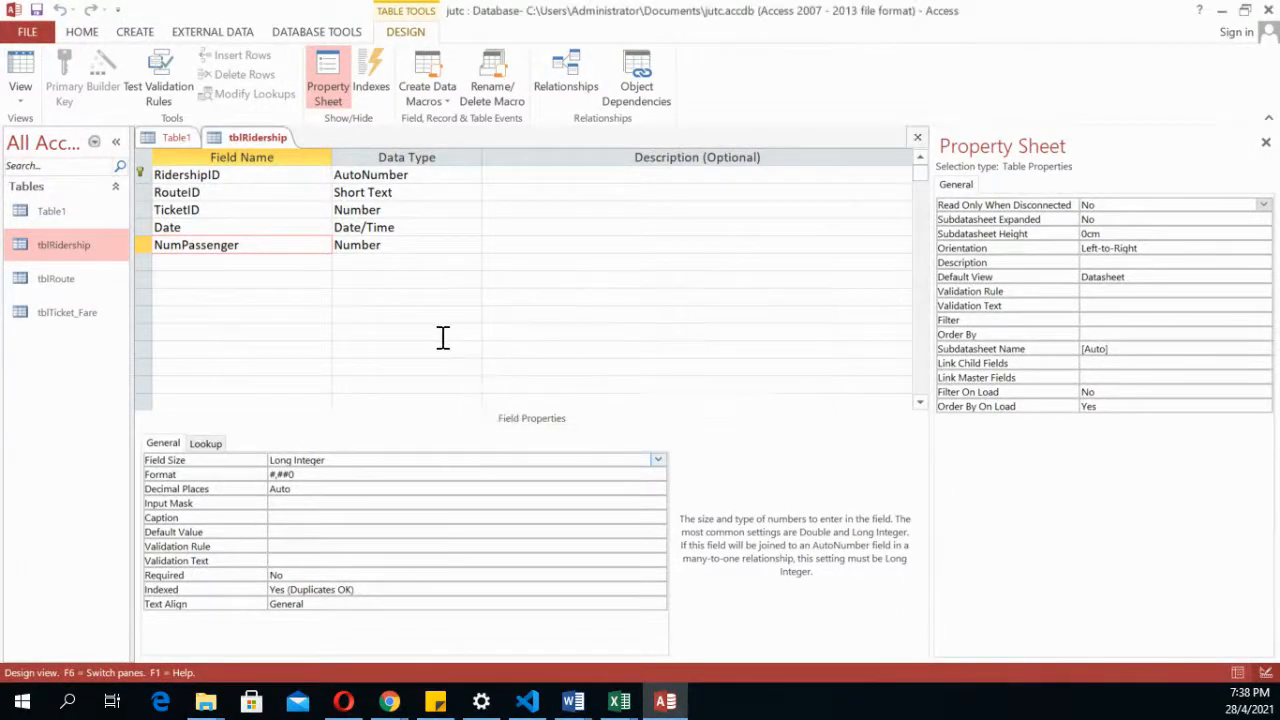
pyautogui.click(240, 228)
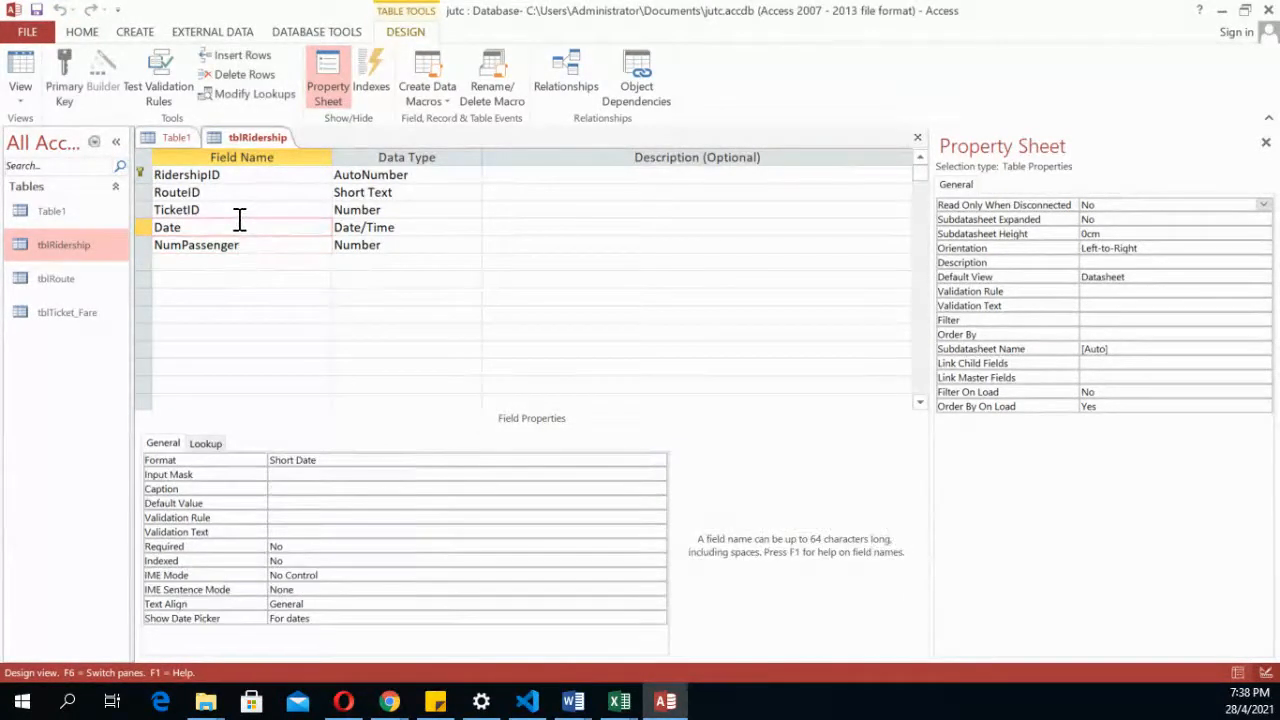
pyautogui.click(240, 211)
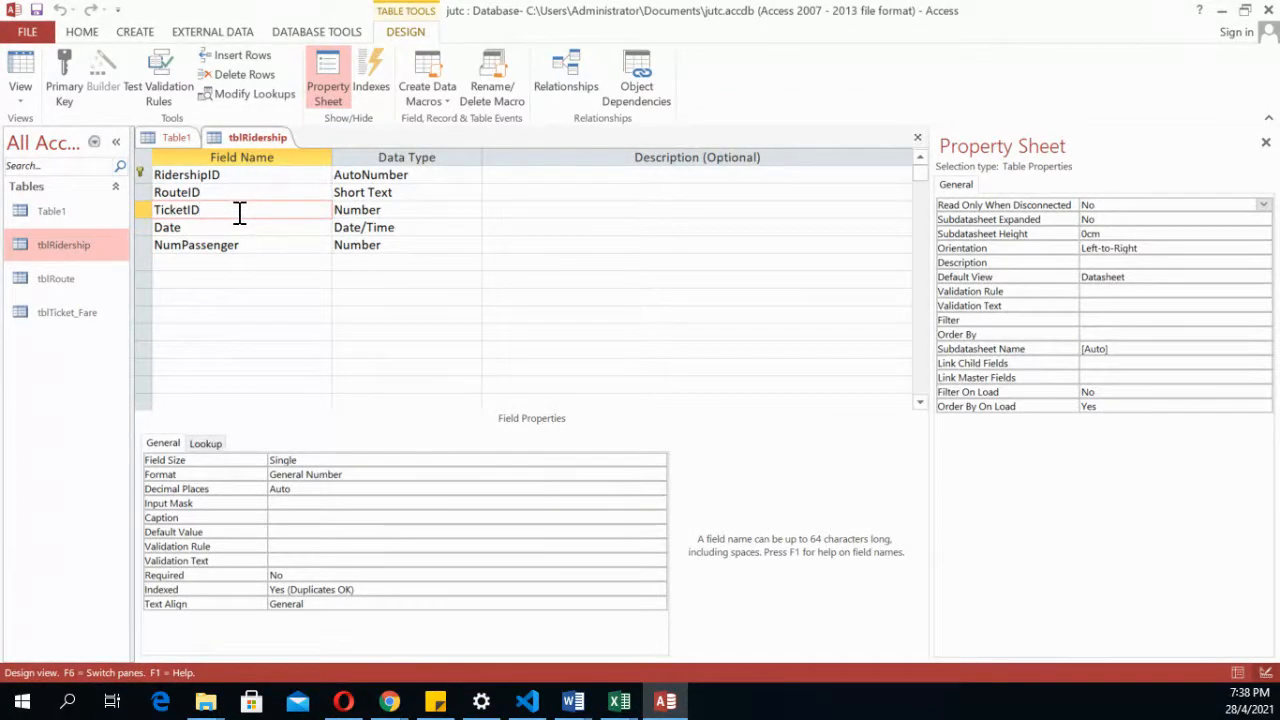
pyautogui.click(235, 186)
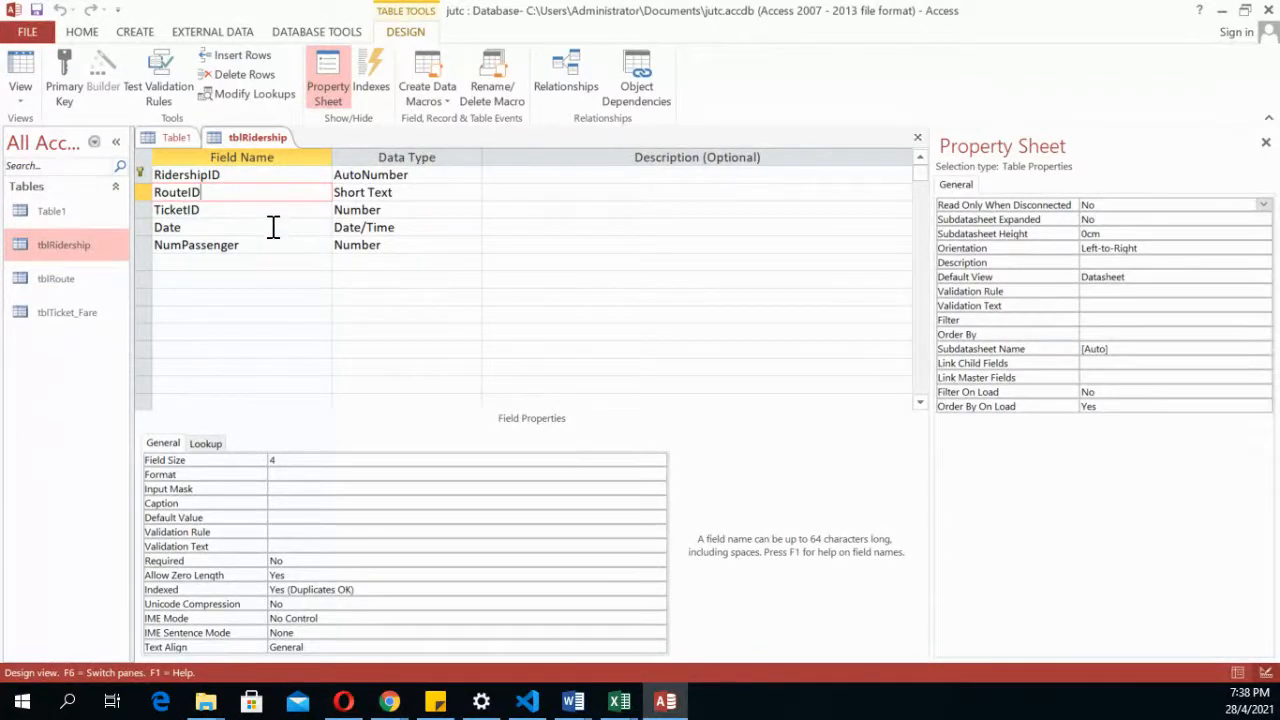
# Close the empty Table1 and open the Relationships window
pyautogui.click(176, 138)
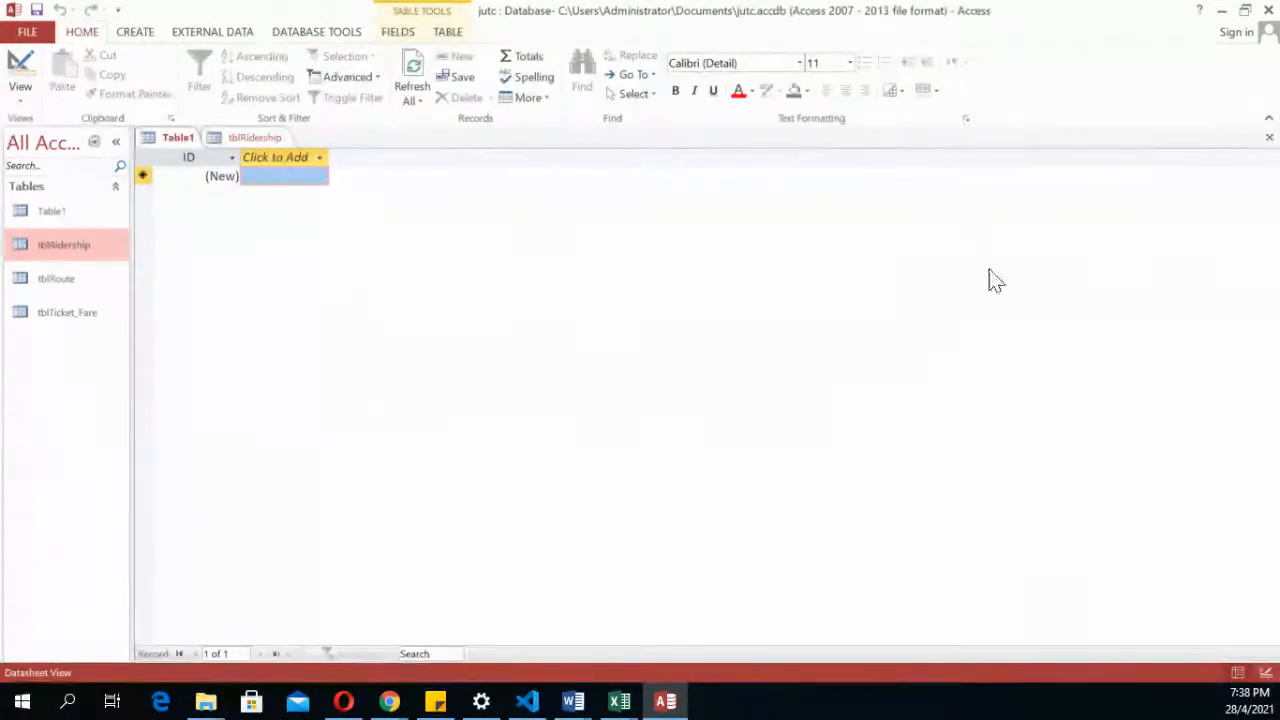
pyautogui.click(1269, 137)
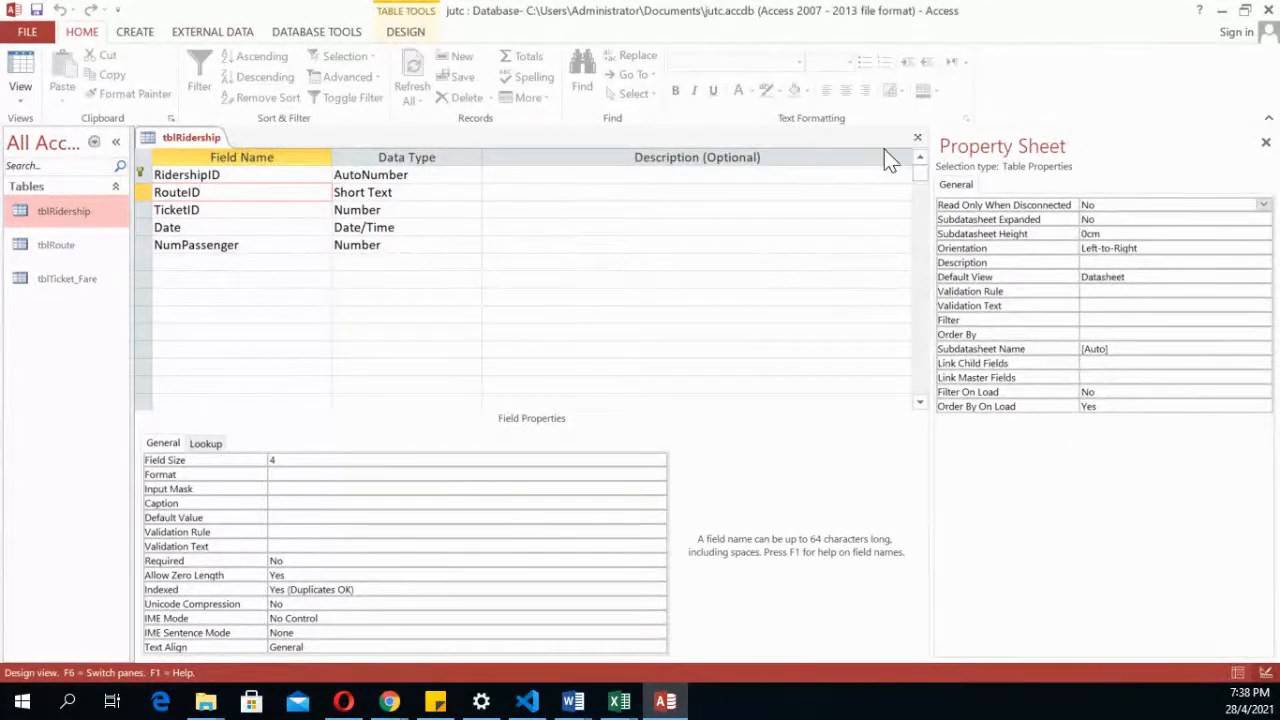
pyautogui.click(310, 33)
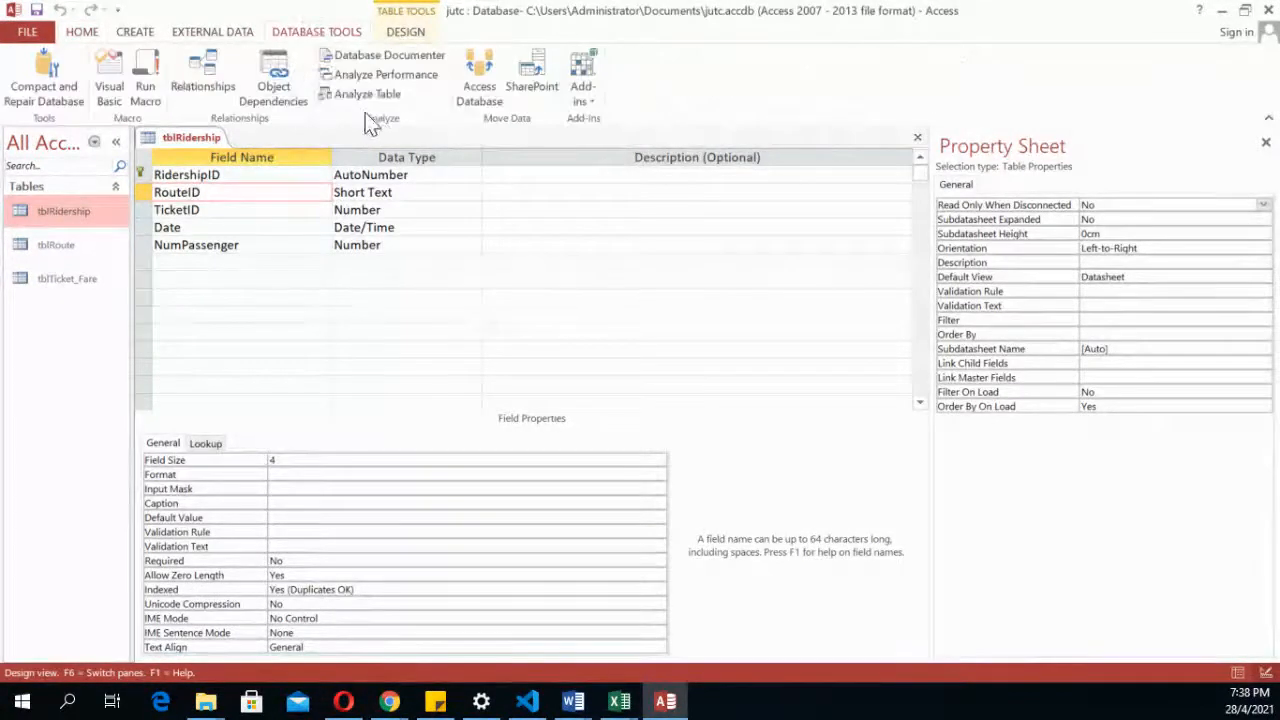
pyautogui.click(203, 80)
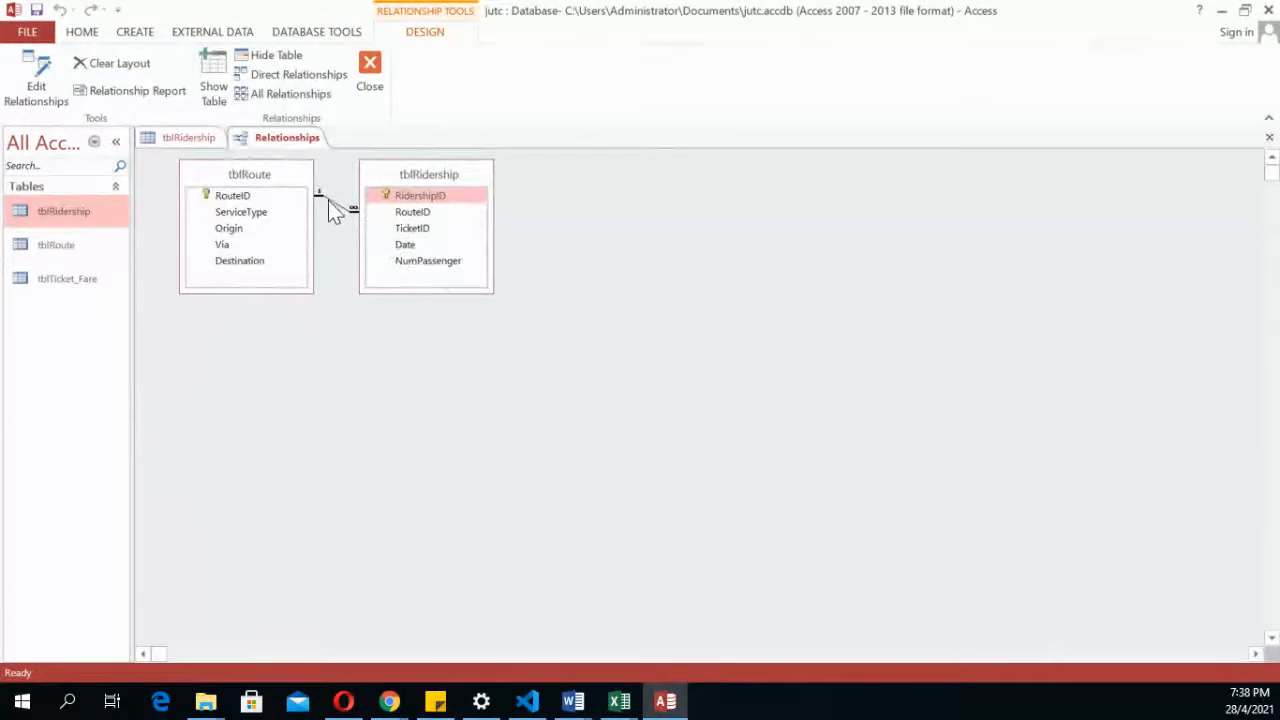
# Try to turn off Enforce Referential Integrity for the RouteID relationship between tblRoute and tblRidership, and close the Relationships window
pyautogui.click(328, 200)
pyautogui.rightClick(328, 200)
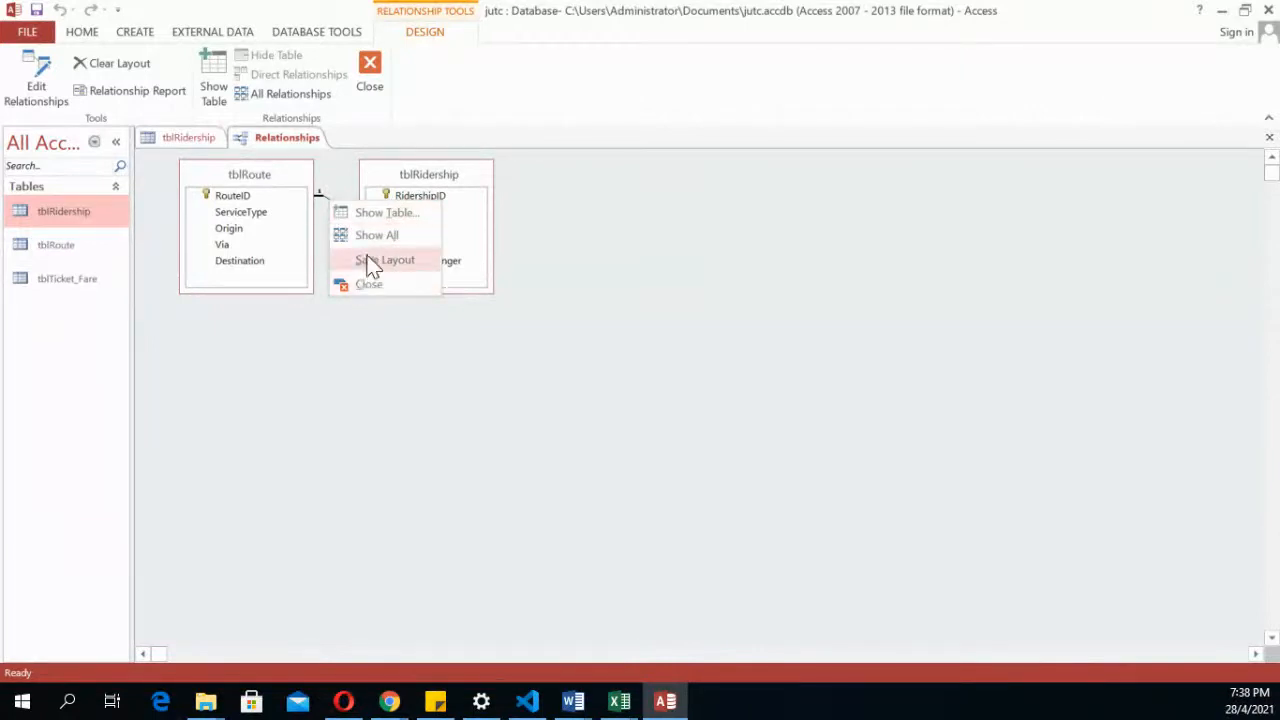
pyautogui.click(321, 199)
pyautogui.rightClick(322, 198)
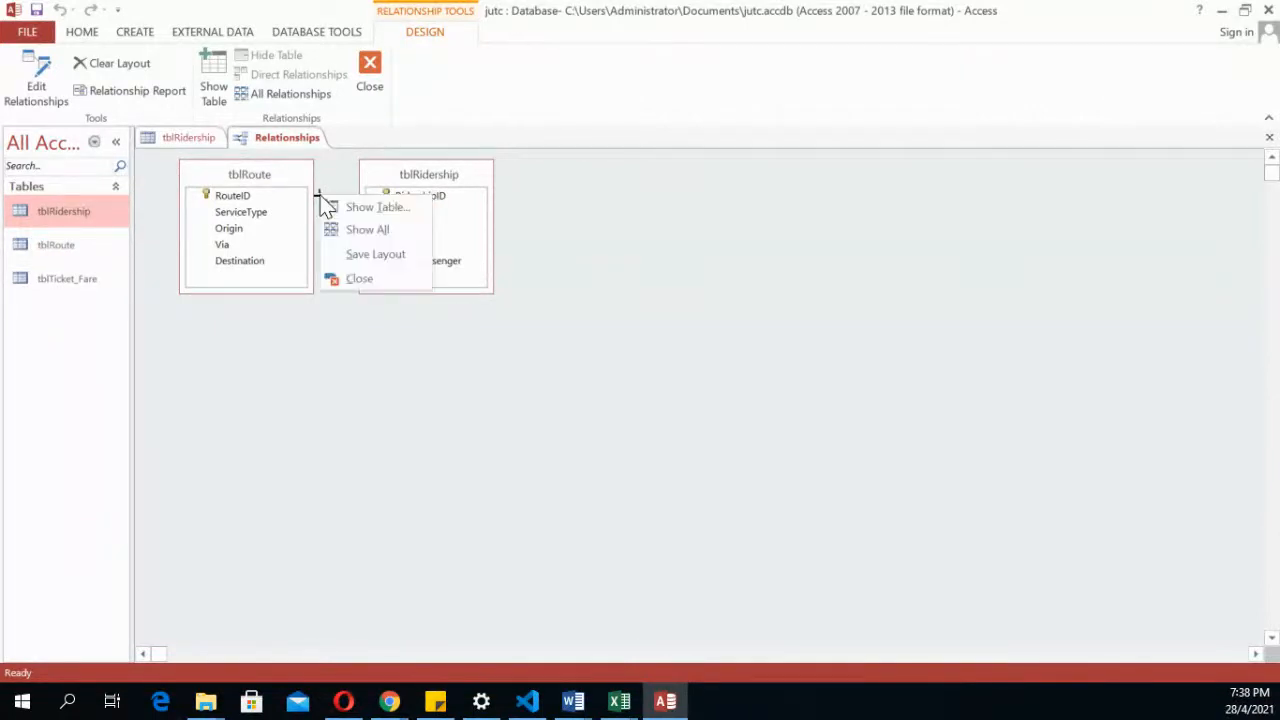
pyautogui.click(404, 342)
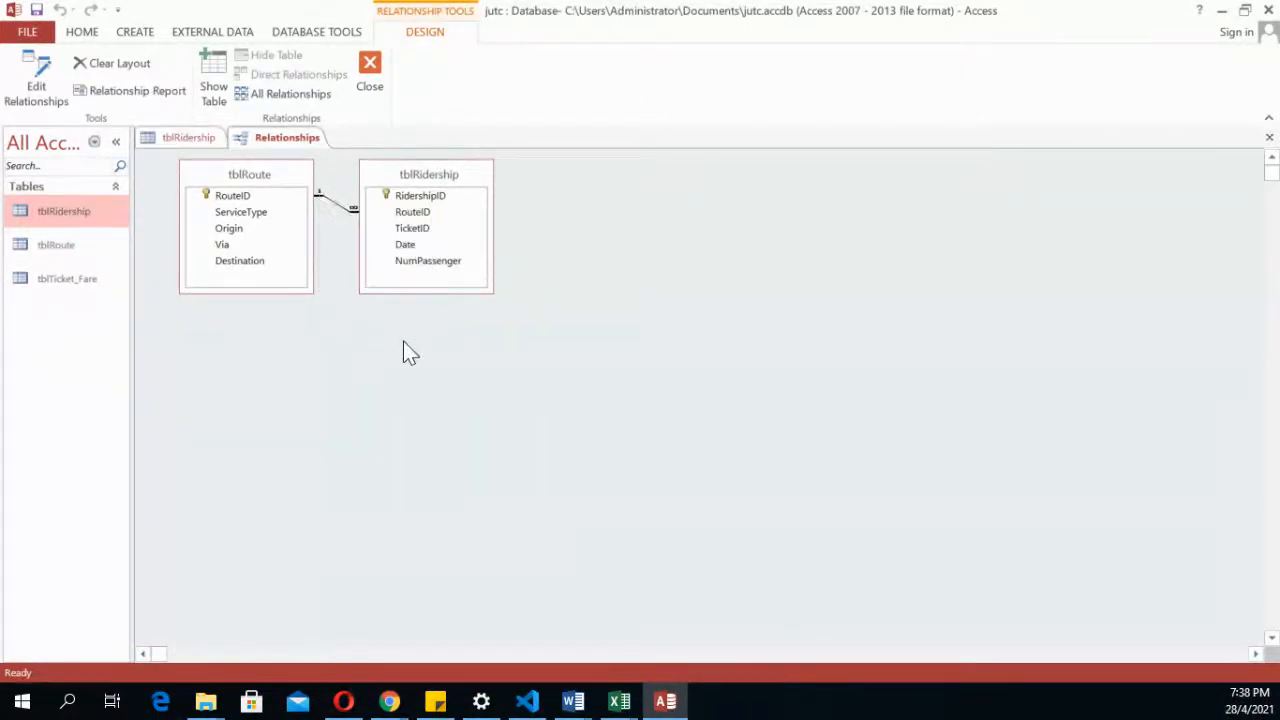
pyautogui.rightClick(340, 217)
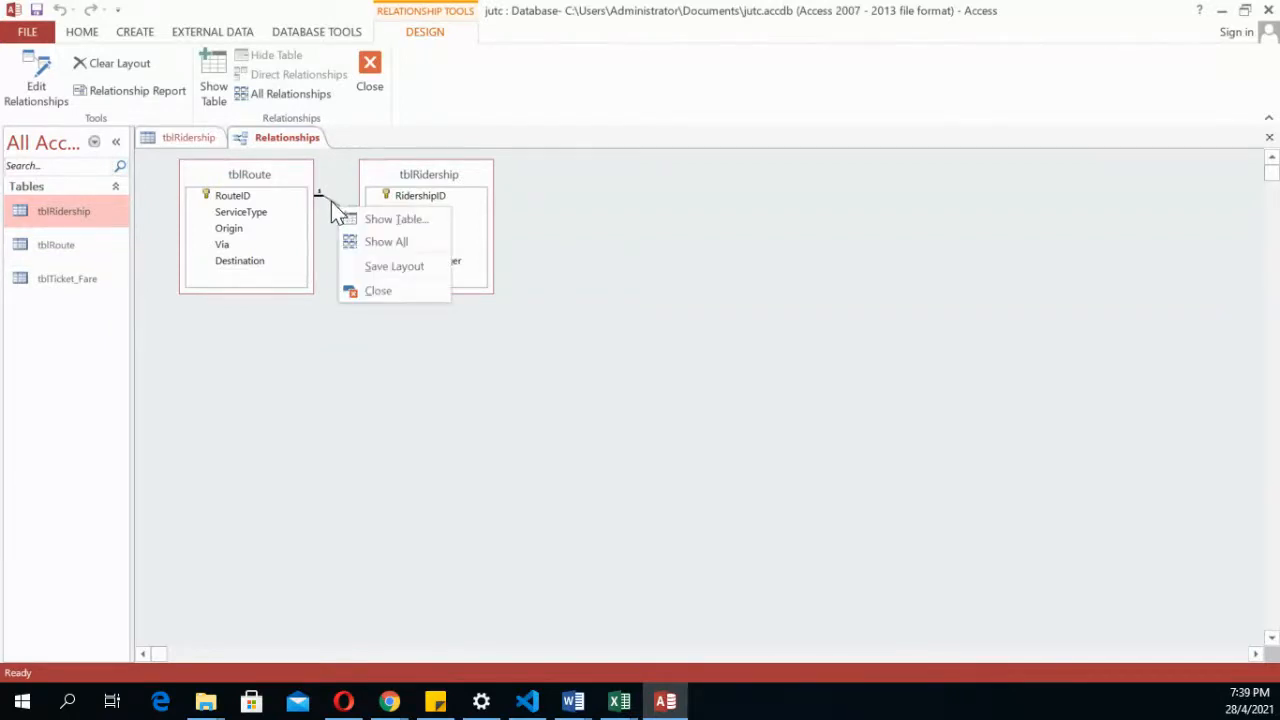
pyautogui.click(331, 201)
pyautogui.rightClick(331, 202)
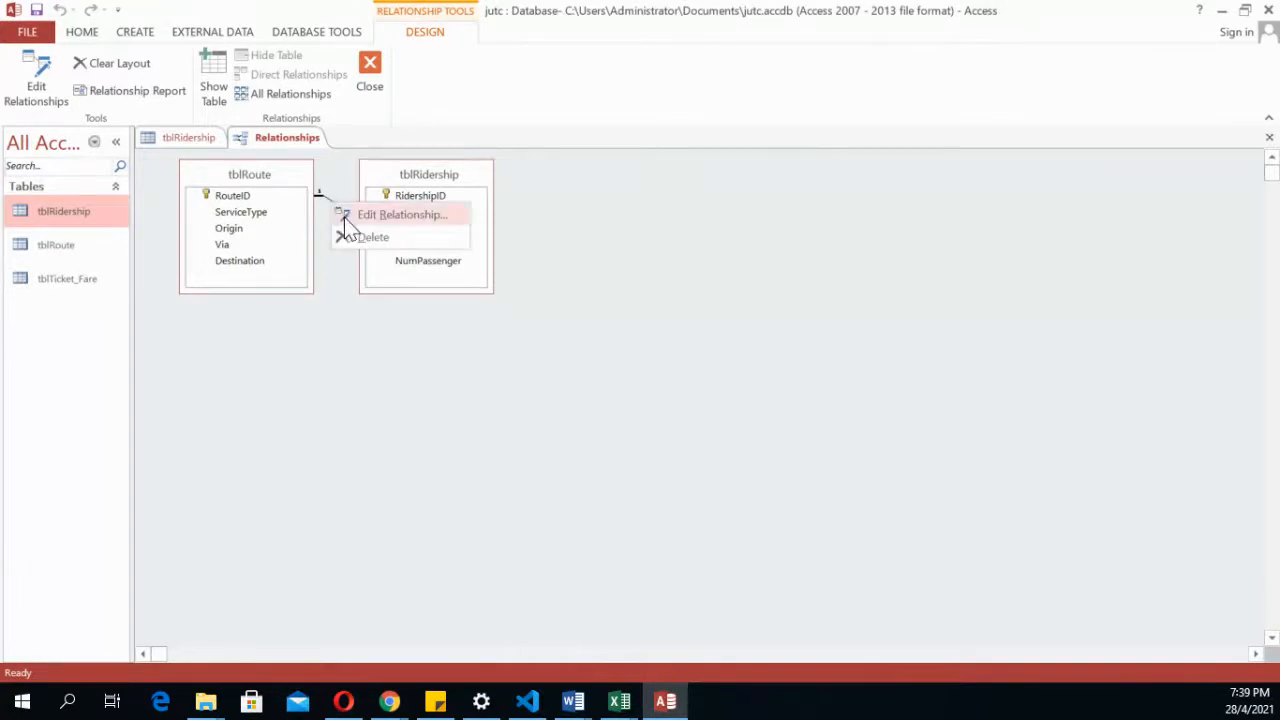
pyautogui.click(345, 214)
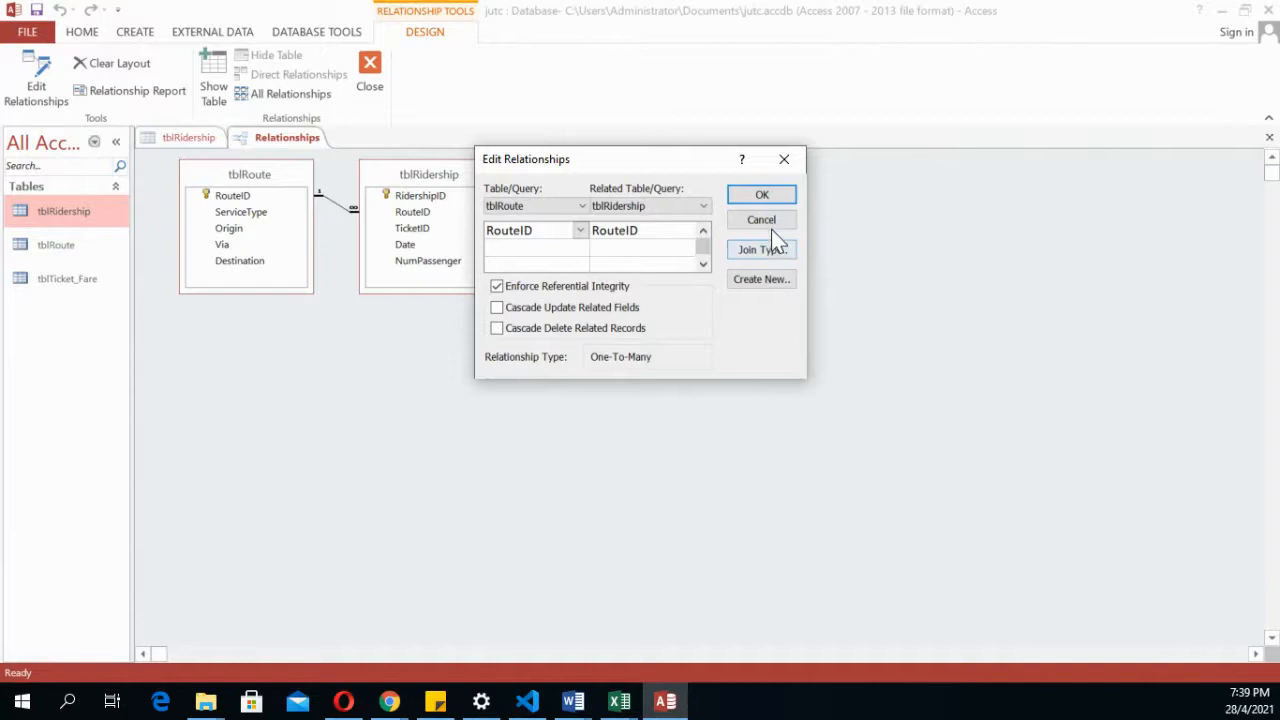
pyautogui.click(497, 287)
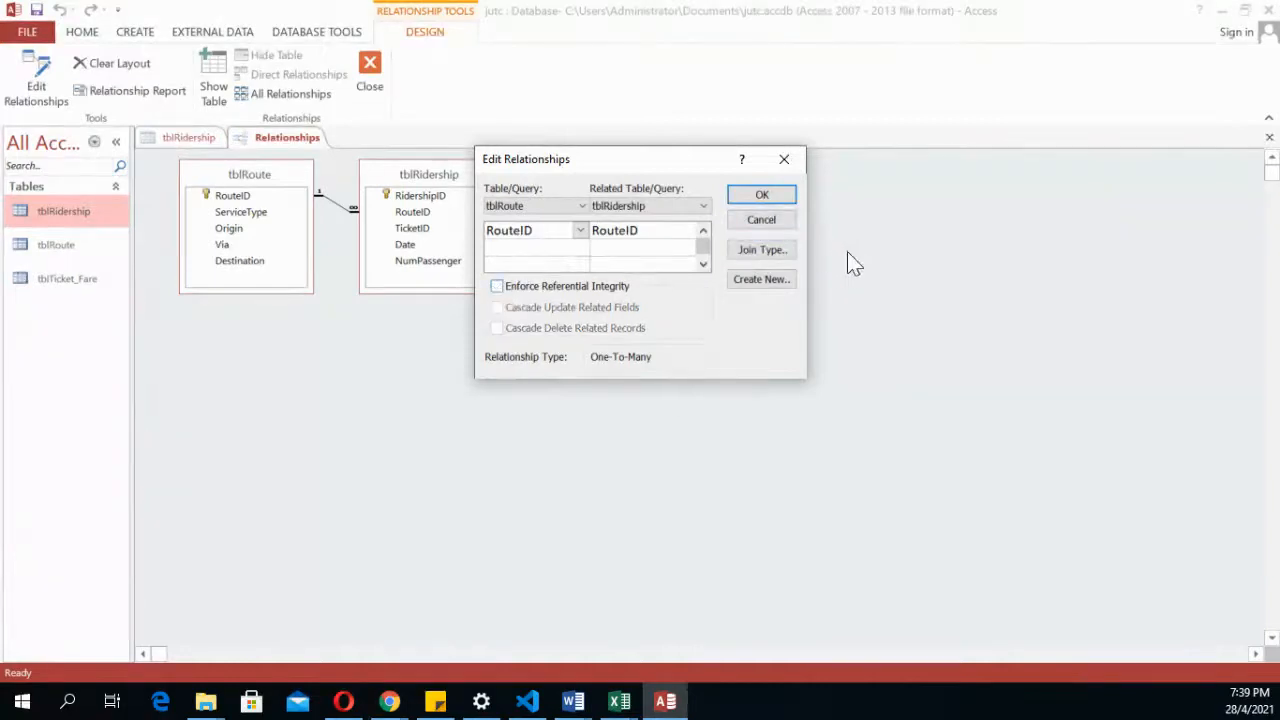
pyautogui.click(770, 196)
pyautogui.click(617, 390)
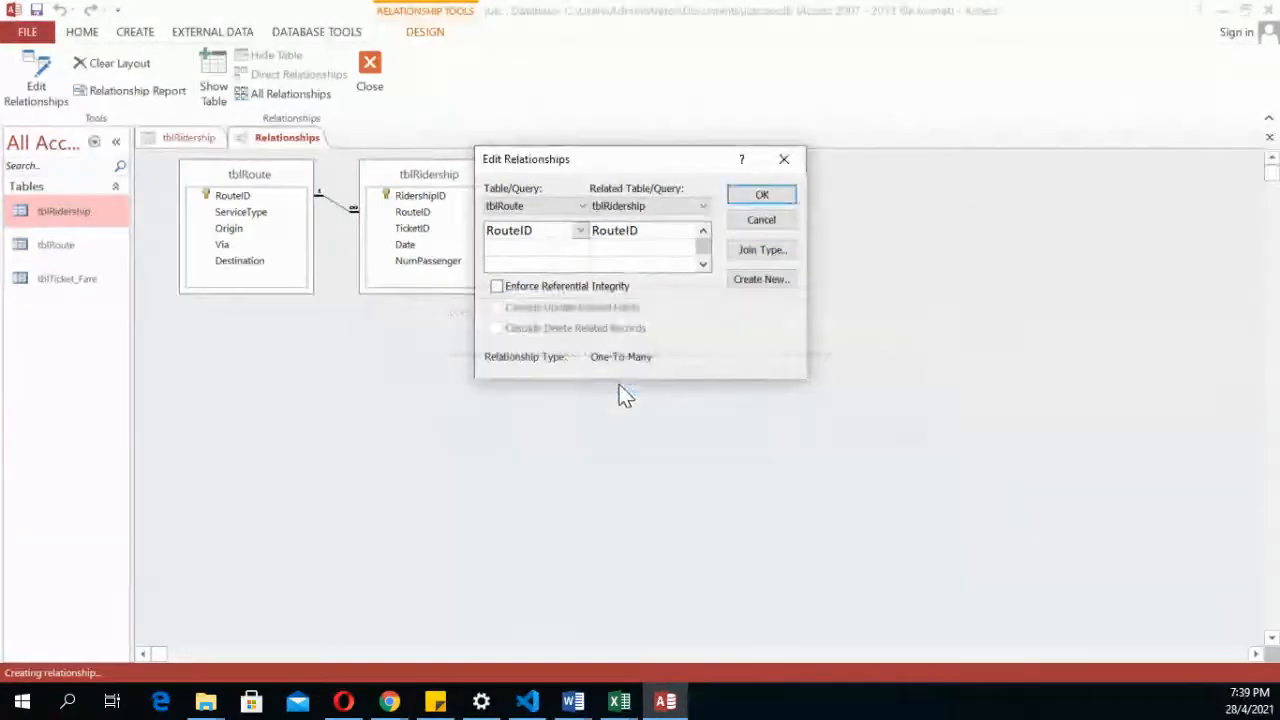
pyautogui.click(784, 159)
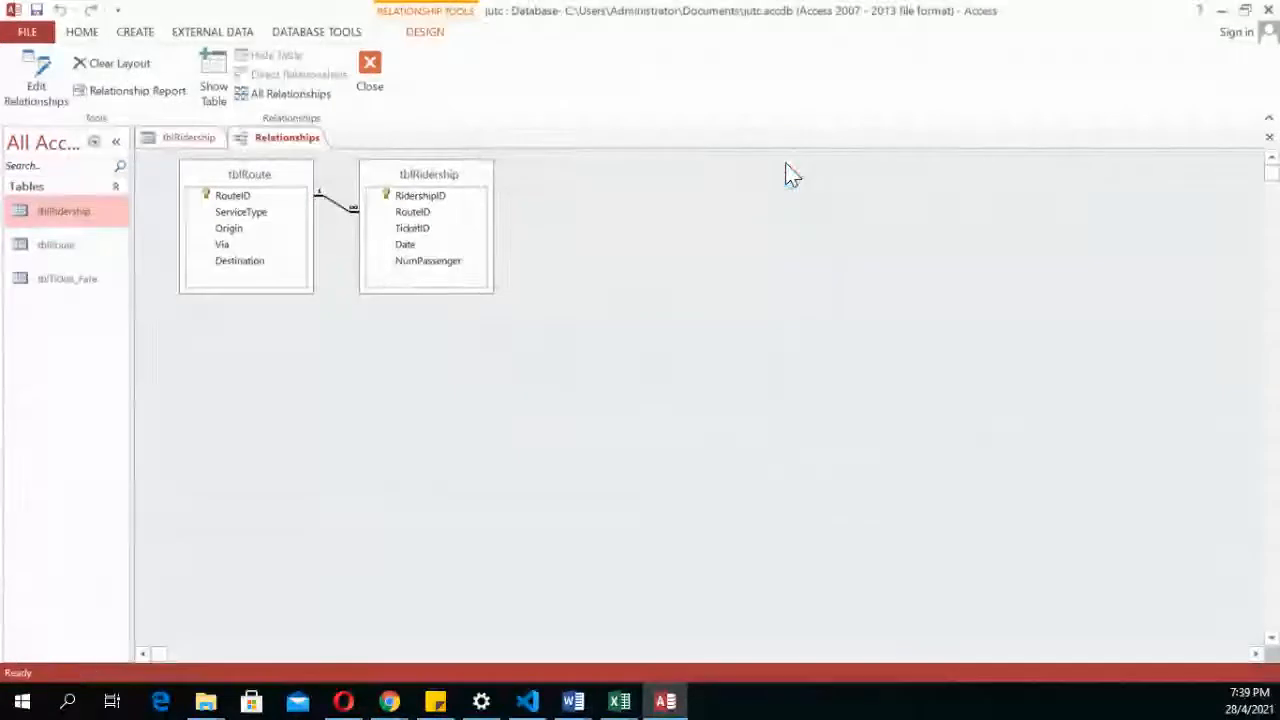
pyautogui.click(1269, 137)
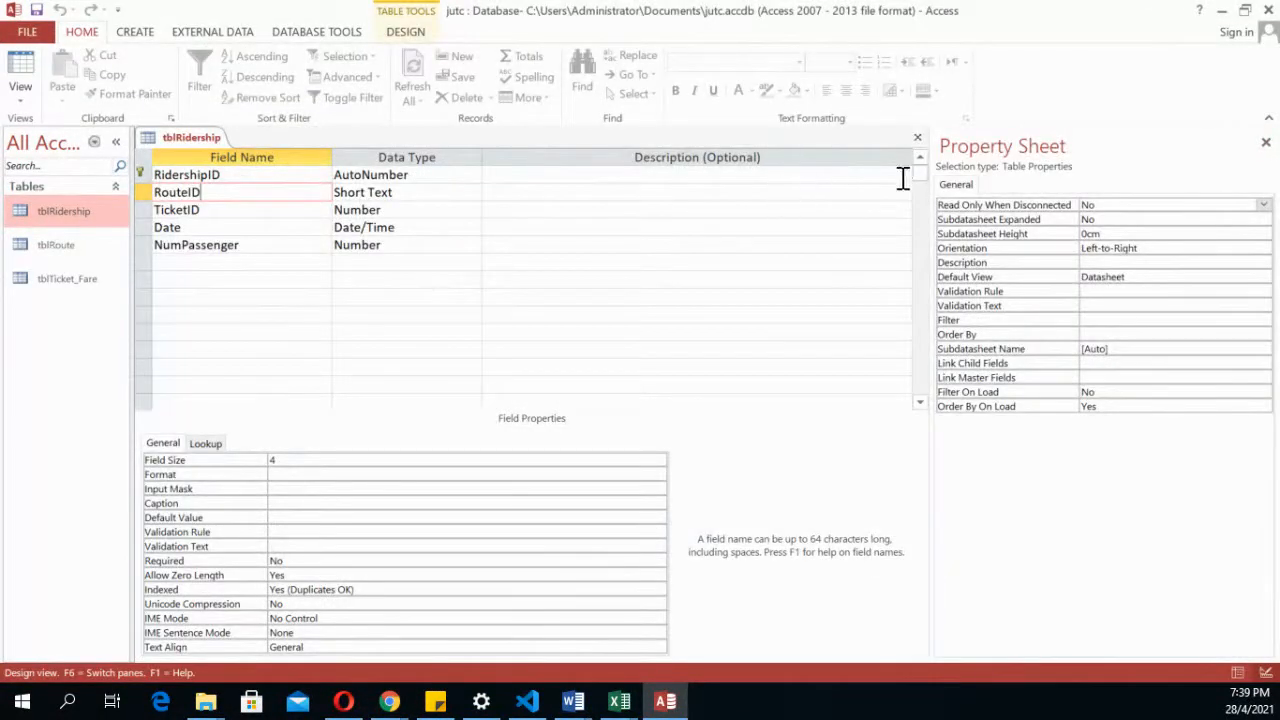
# Close tblRidership without saving its design changes and reopen it in Design view
pyautogui.click(918, 138)
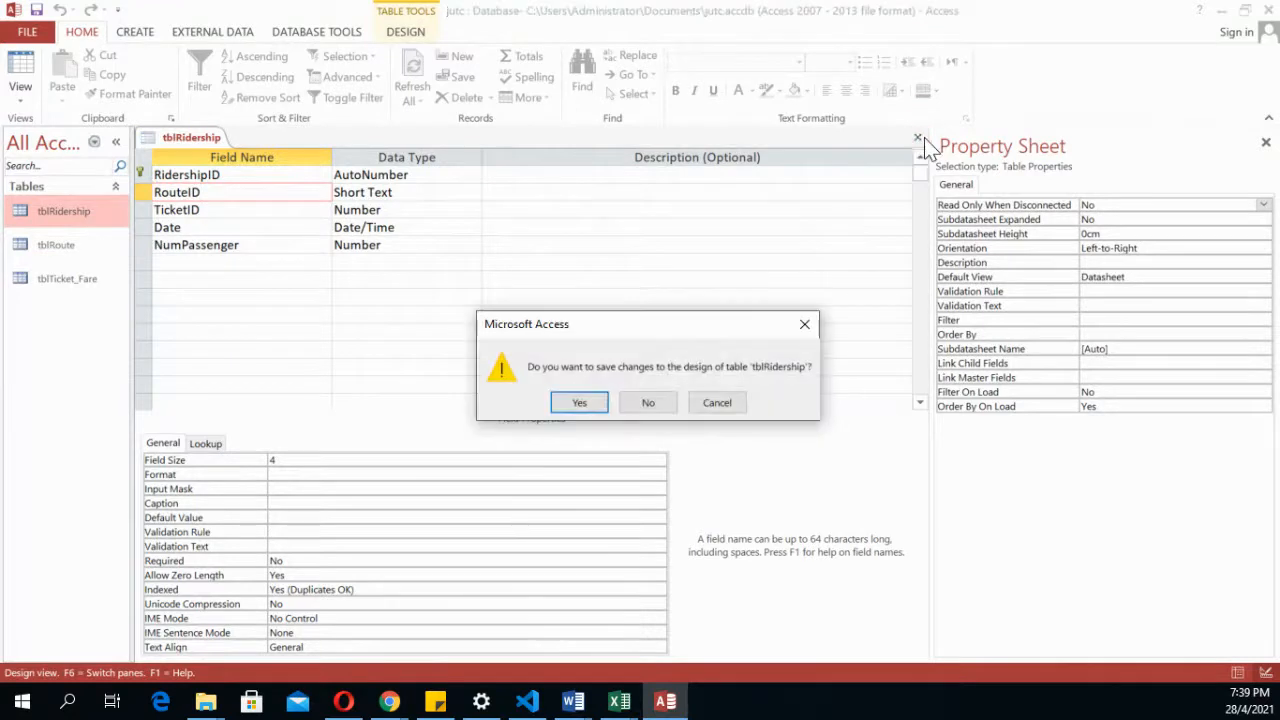
pyautogui.click(638, 404)
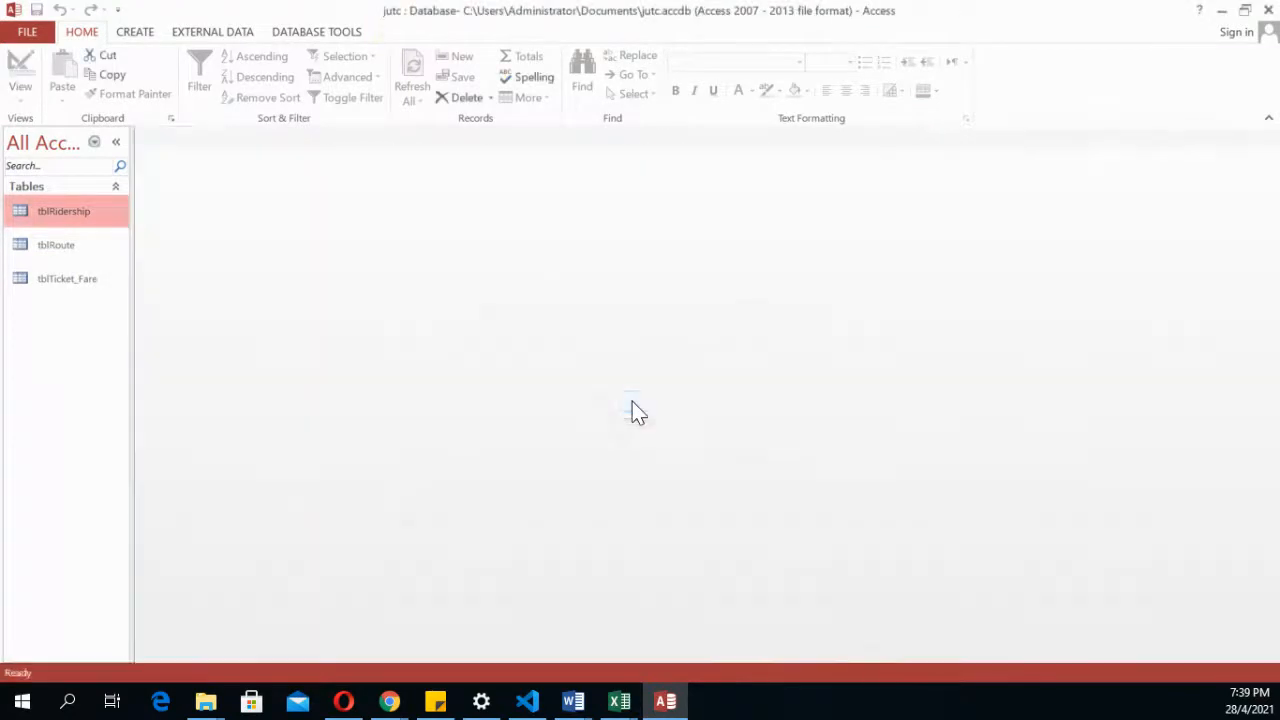
pyautogui.doubleClick(59, 212)
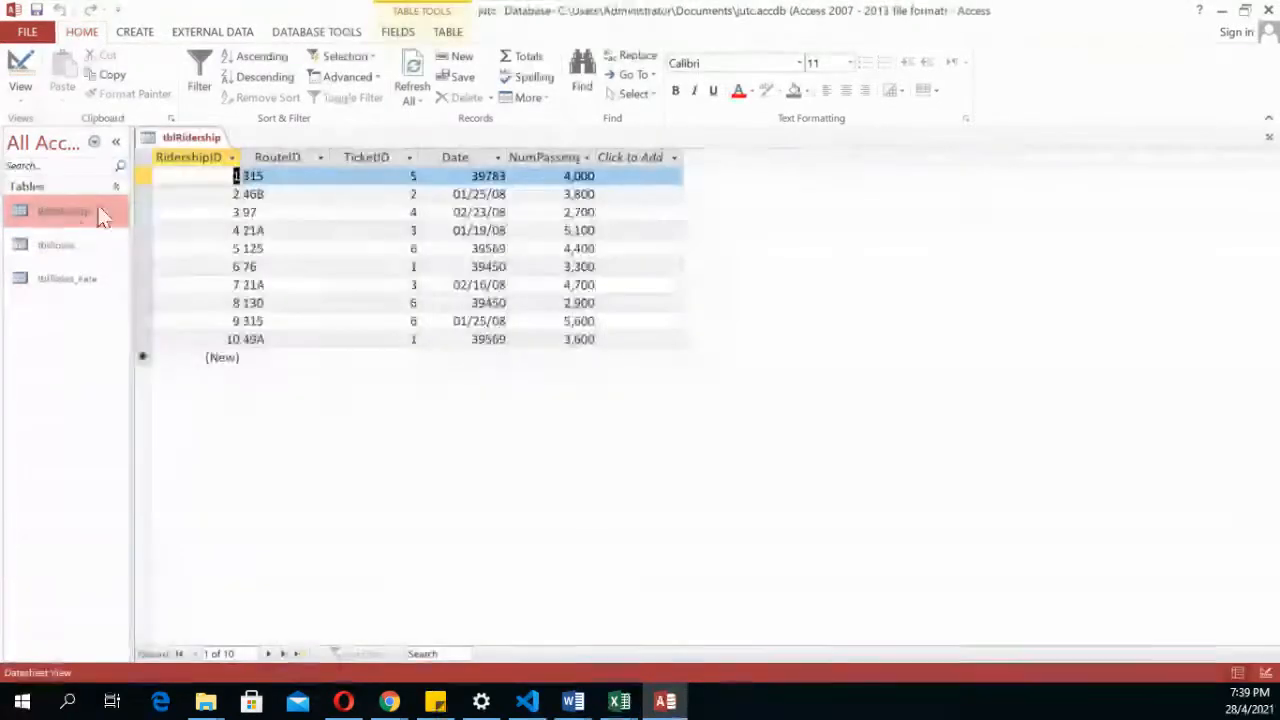
pyautogui.click(20, 57)
# Try to save a RouteID field size of 4 in tblRidership, and close the table design
pyautogui.click(220, 193)
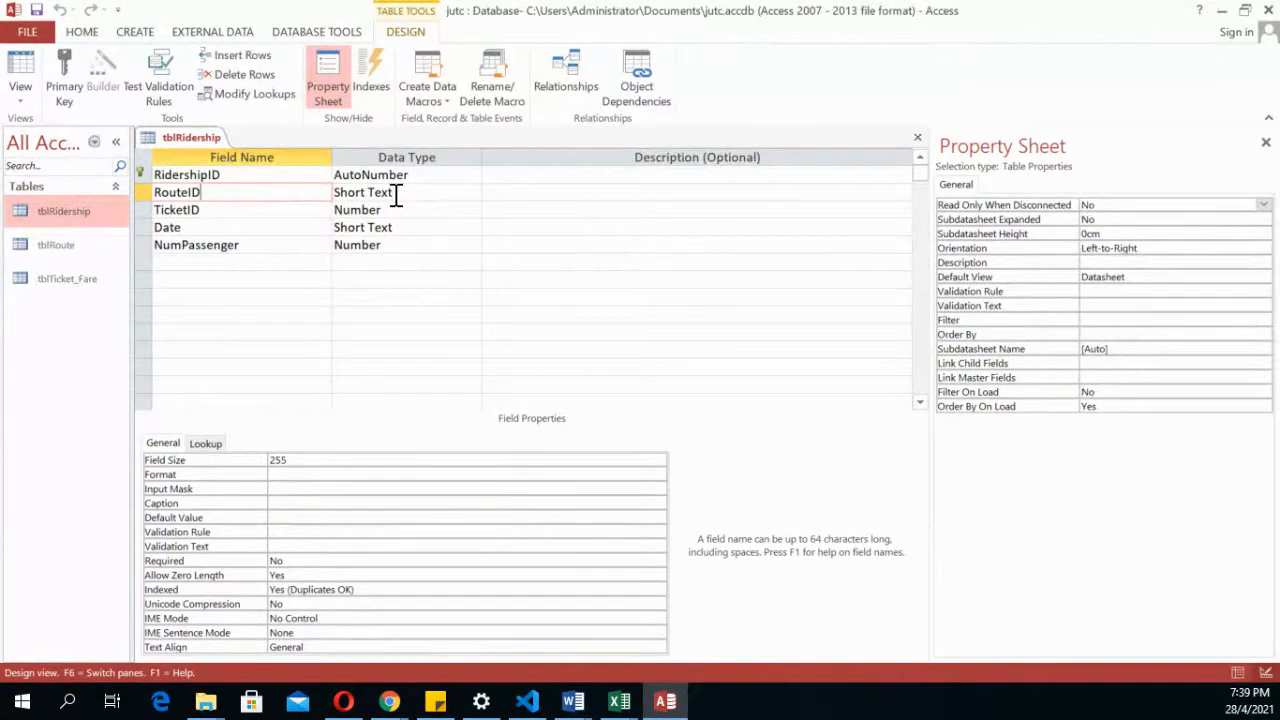
pyautogui.click(207, 444)
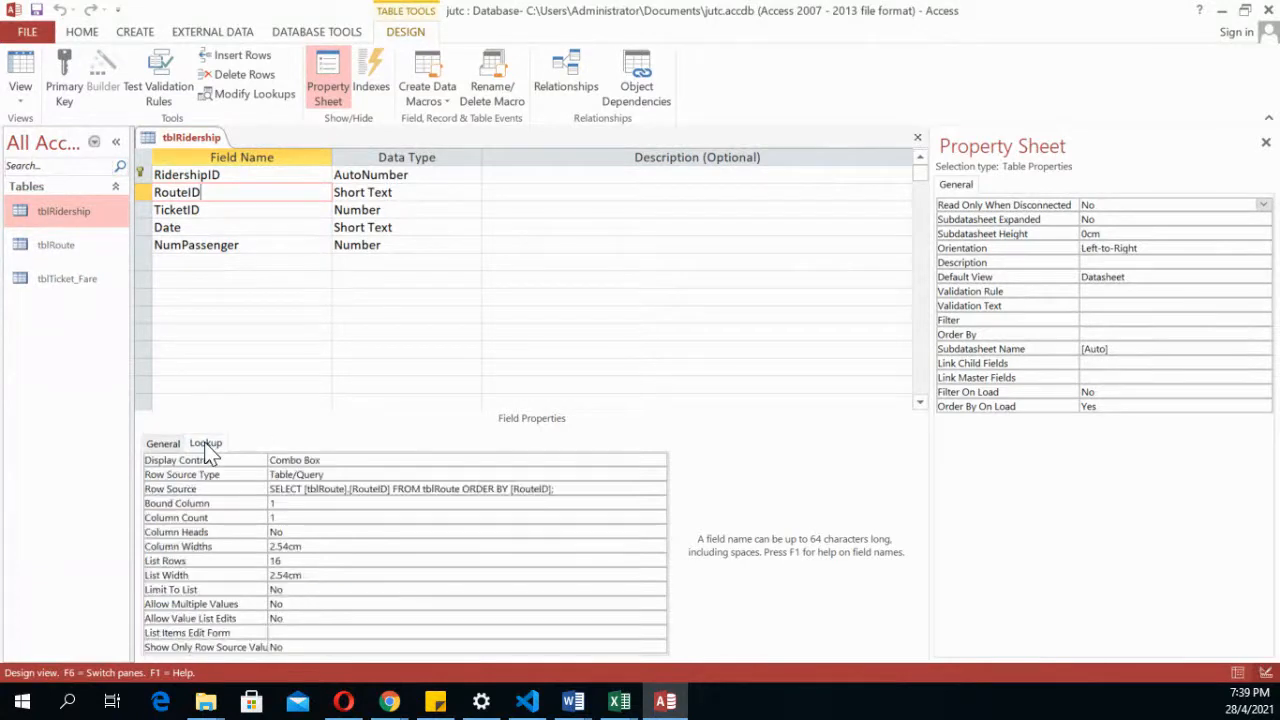
pyautogui.click(160, 443)
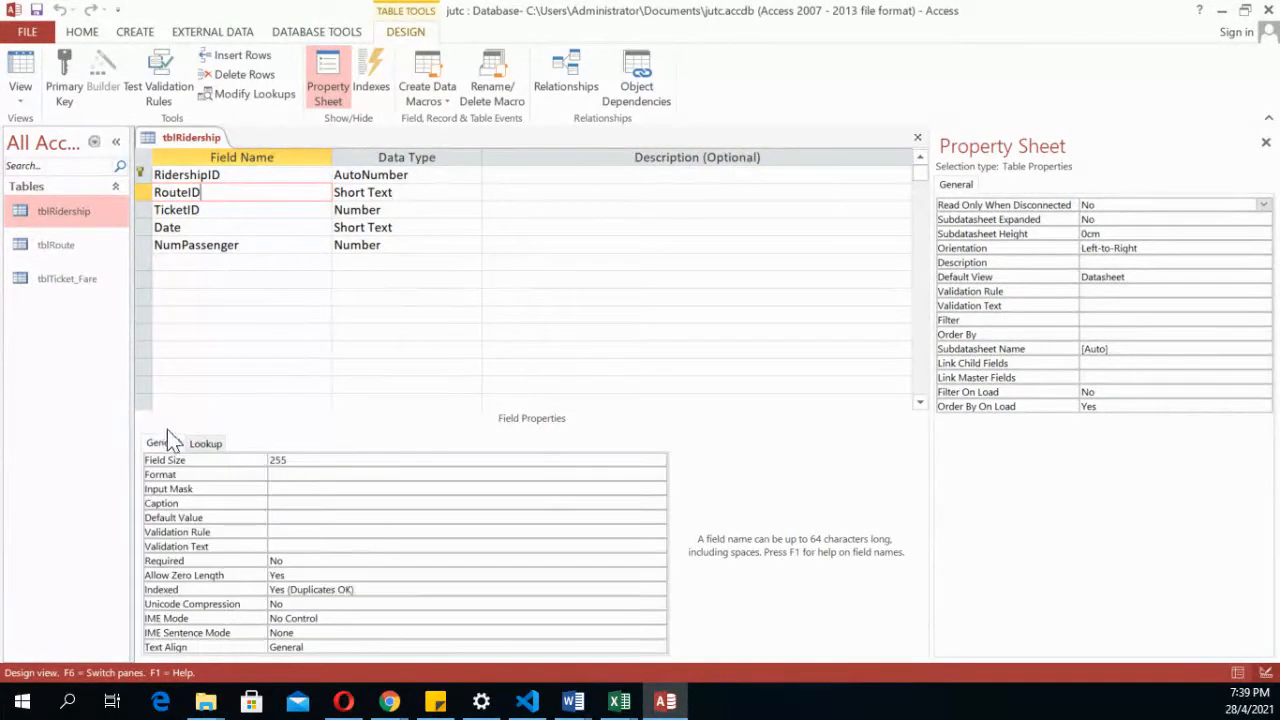
pyautogui.click(310, 461)
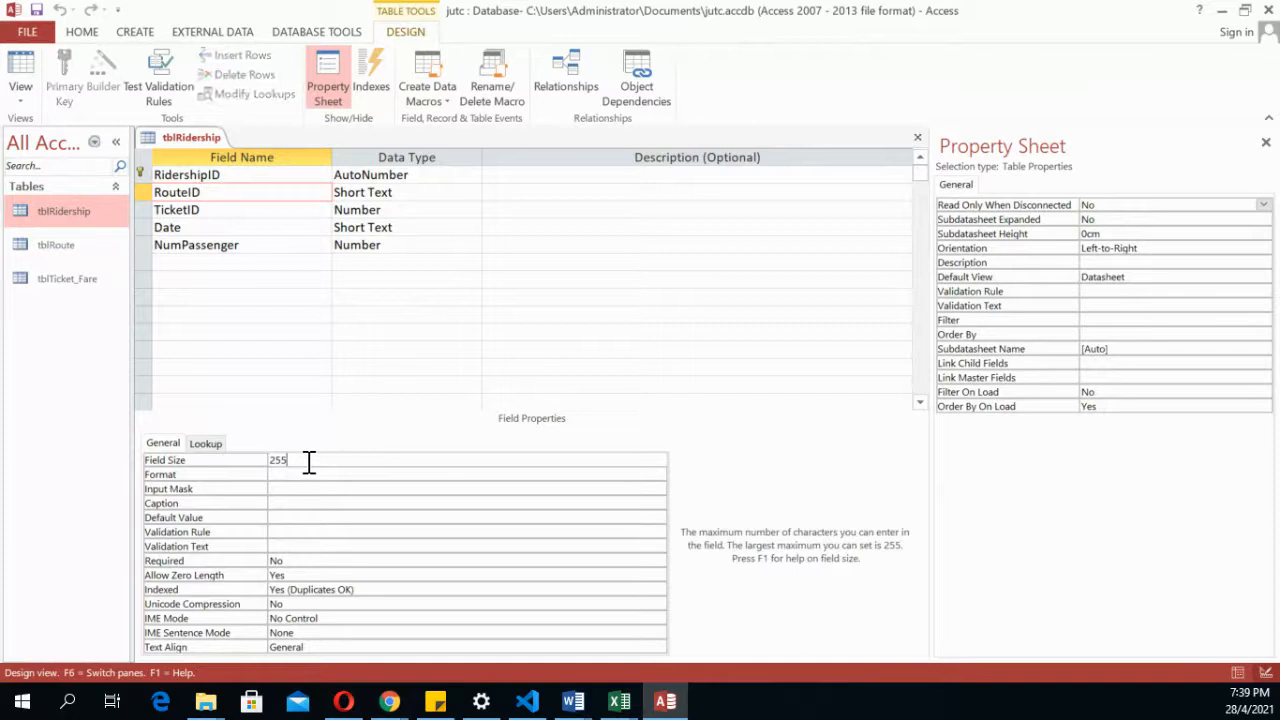
pyautogui.doubleClick(309, 462)
pyautogui.write('4')
pyautogui.click(40, 9)
pyautogui.click(288, 459)
pyautogui.press('BackSpace')
pyautogui.press('BackSpace')
pyautogui.press('BackSpace')
pyautogui.click(37, 13)
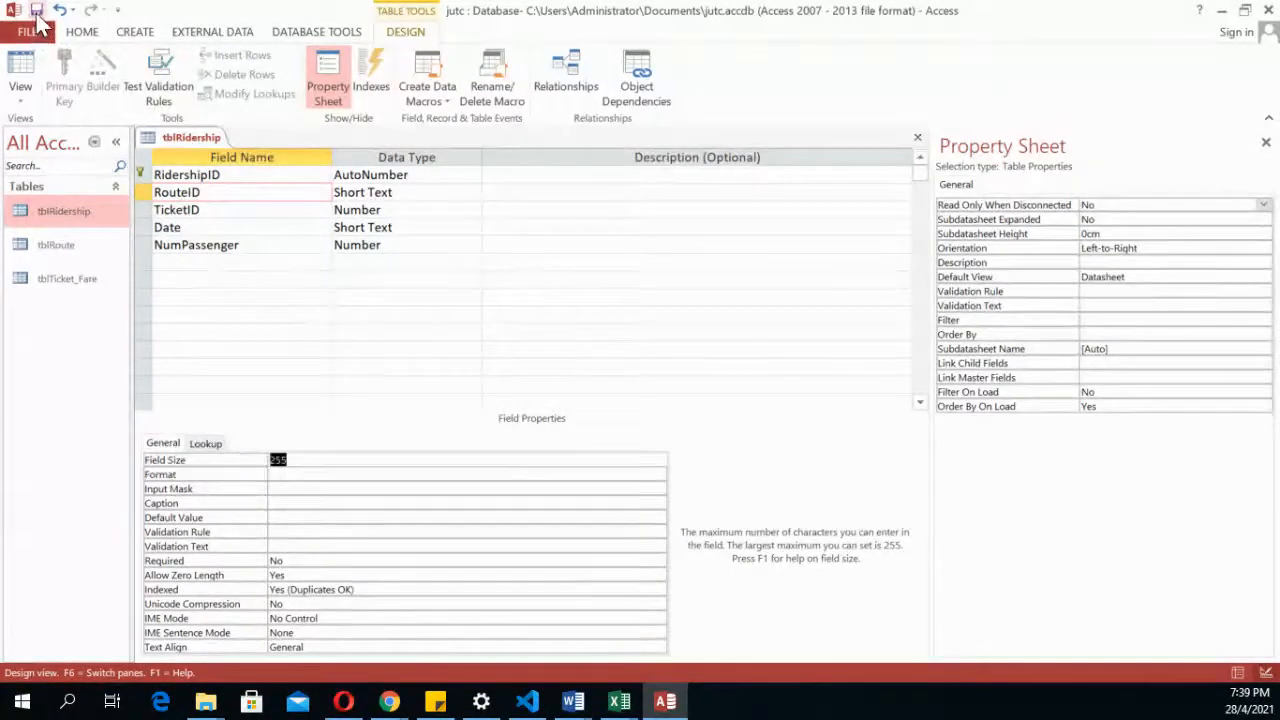
pyautogui.click(918, 139)
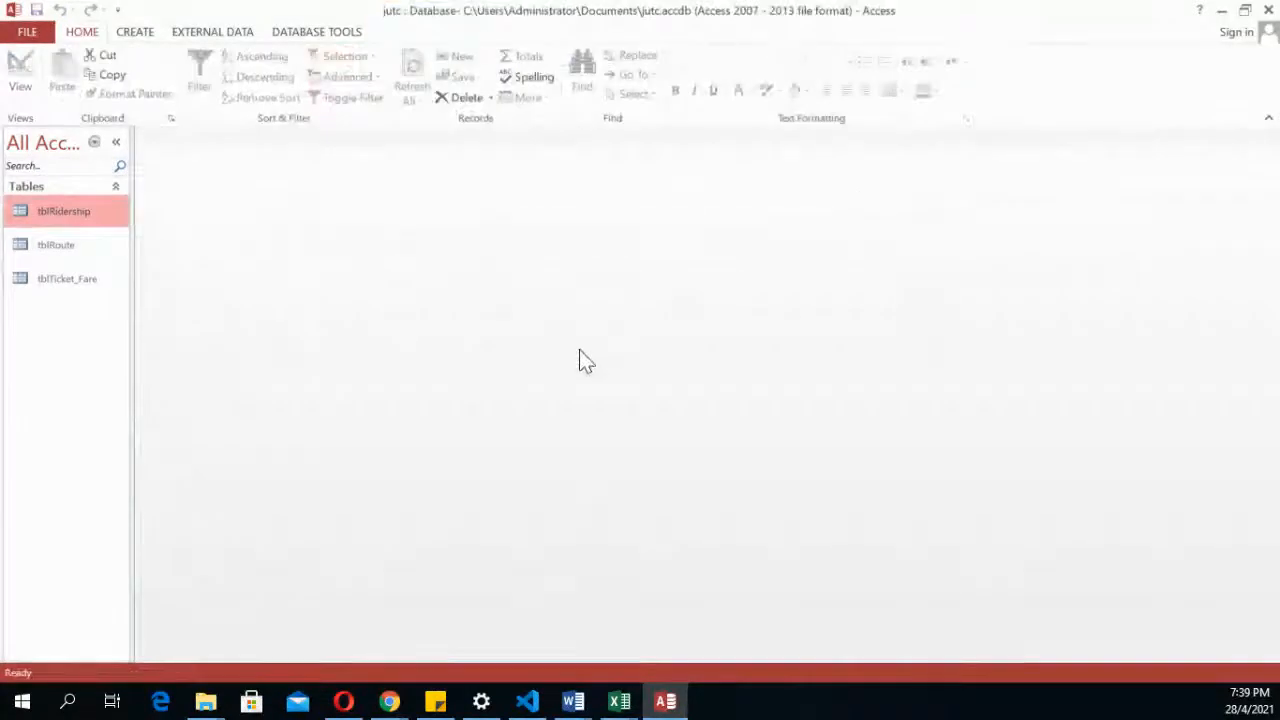
# Delete the relationship between tblRoute and tblRidership, close the Relationships window and reopen tblRidership
pyautogui.click(340, 31)
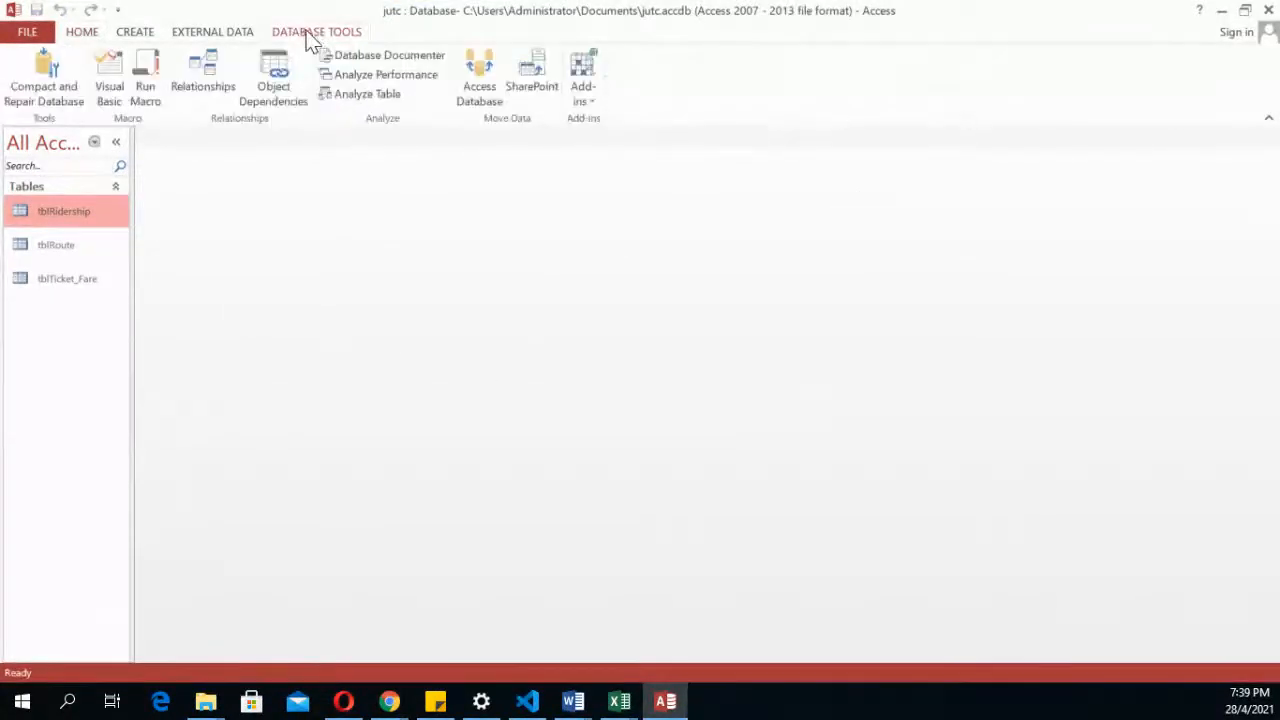
pyautogui.click(212, 98)
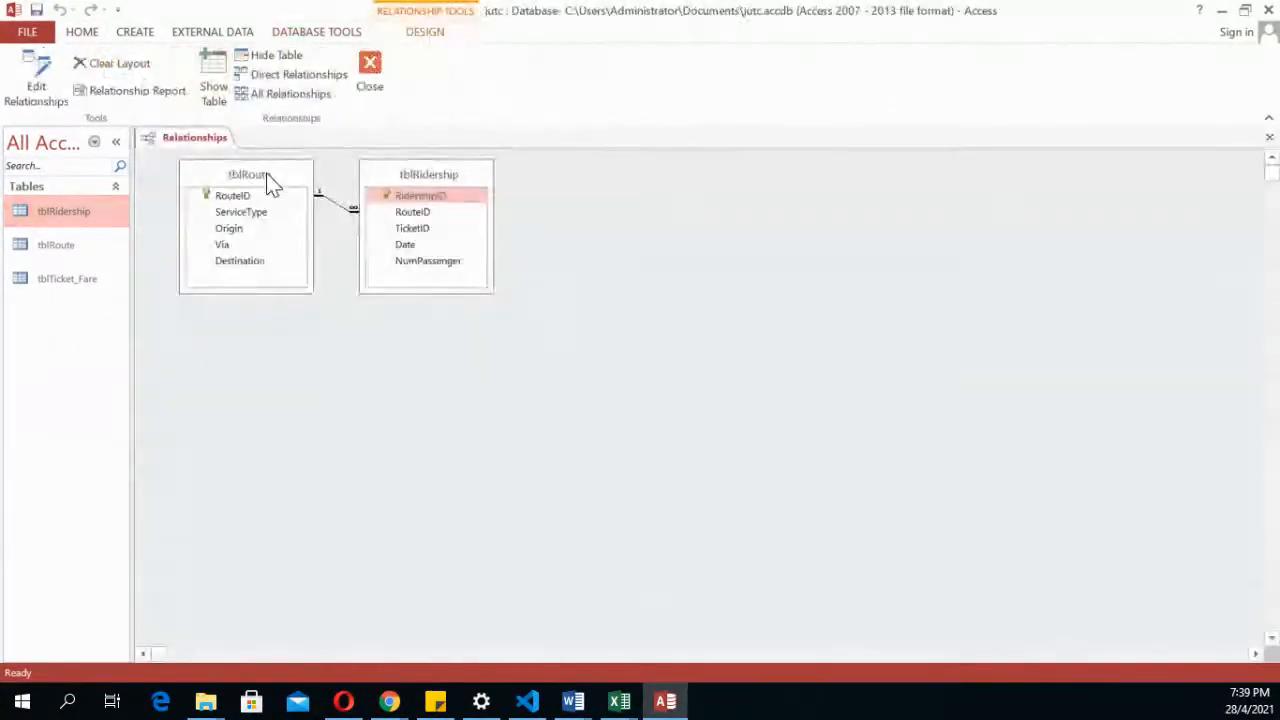
pyautogui.click(329, 200)
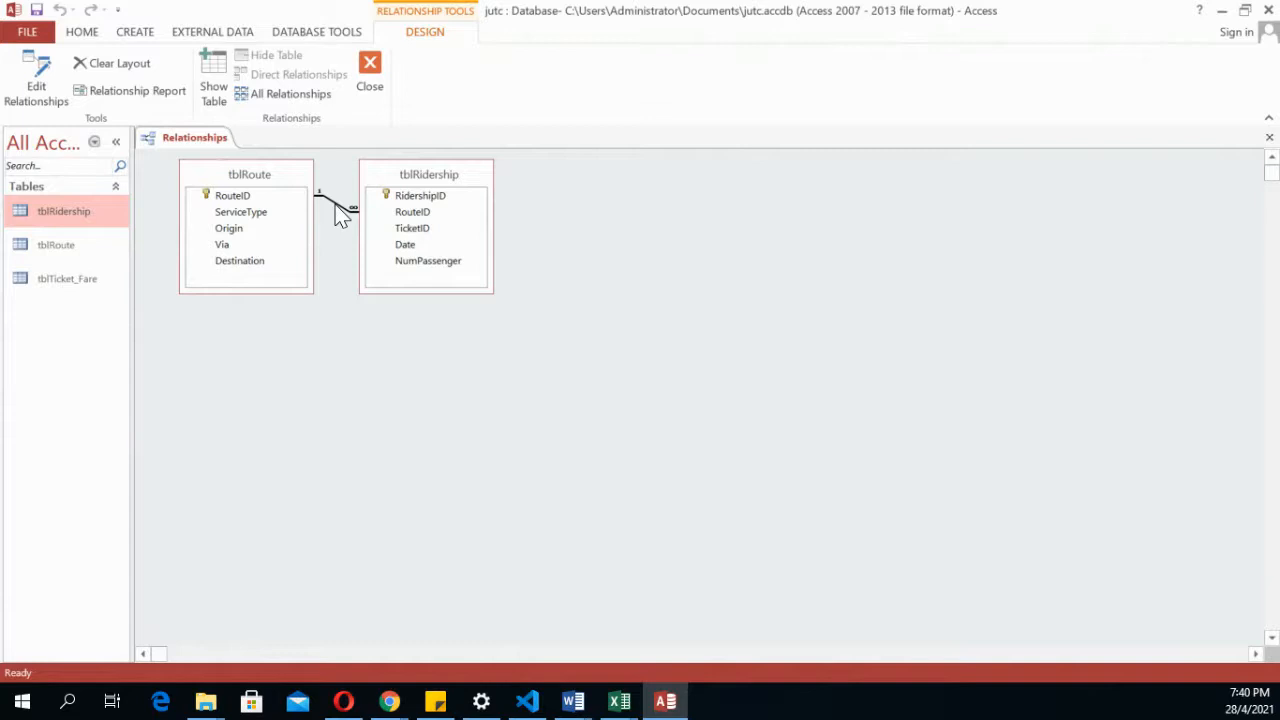
pyautogui.rightClick(340, 215)
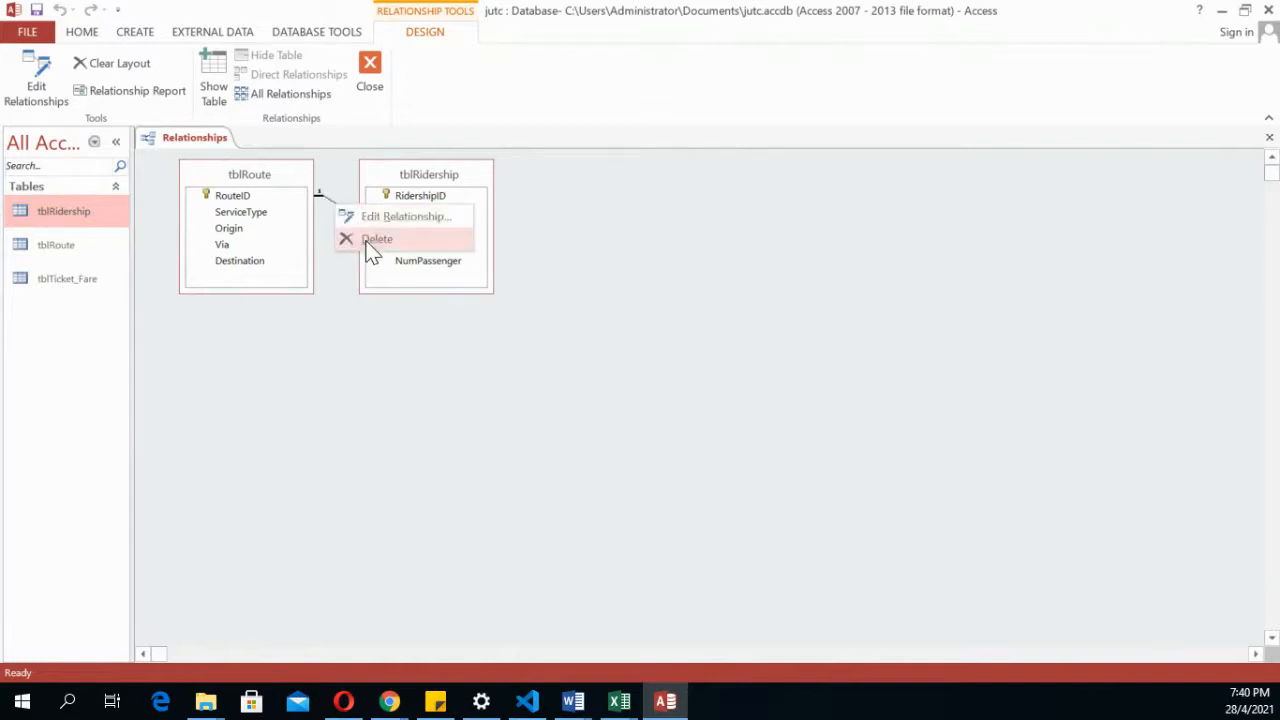
pyautogui.click(620, 403)
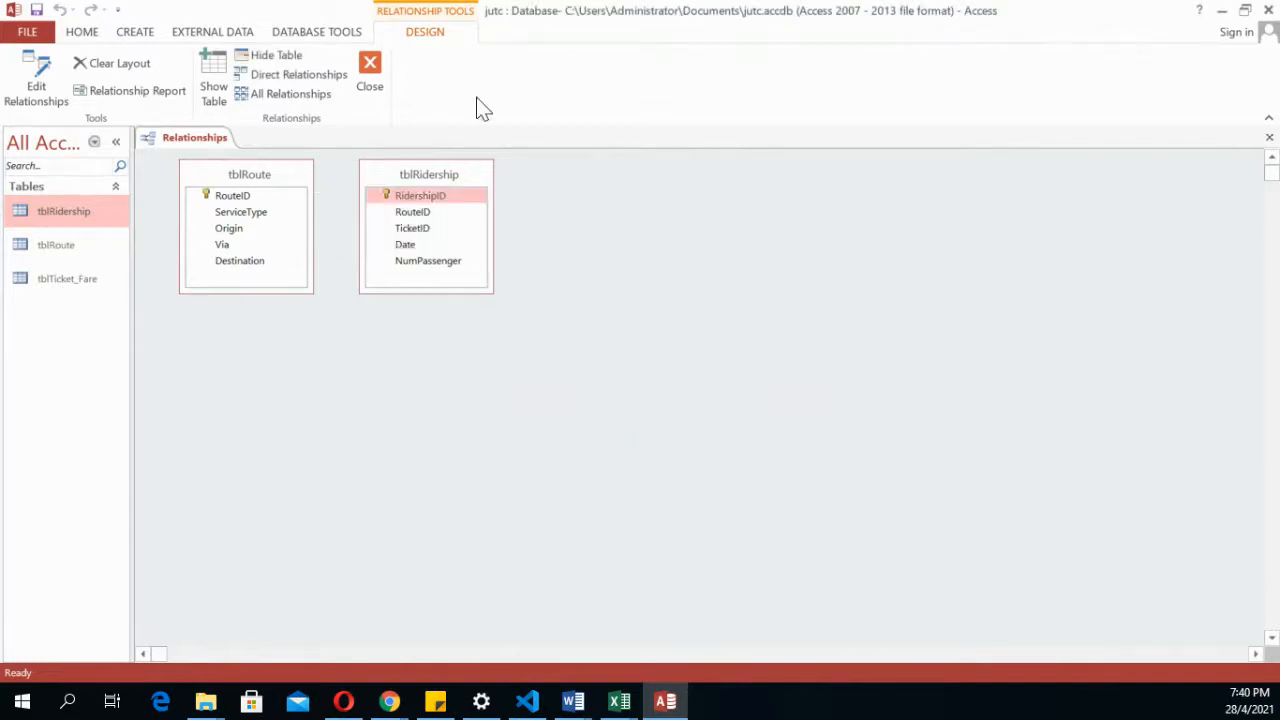
pyautogui.click(374, 76)
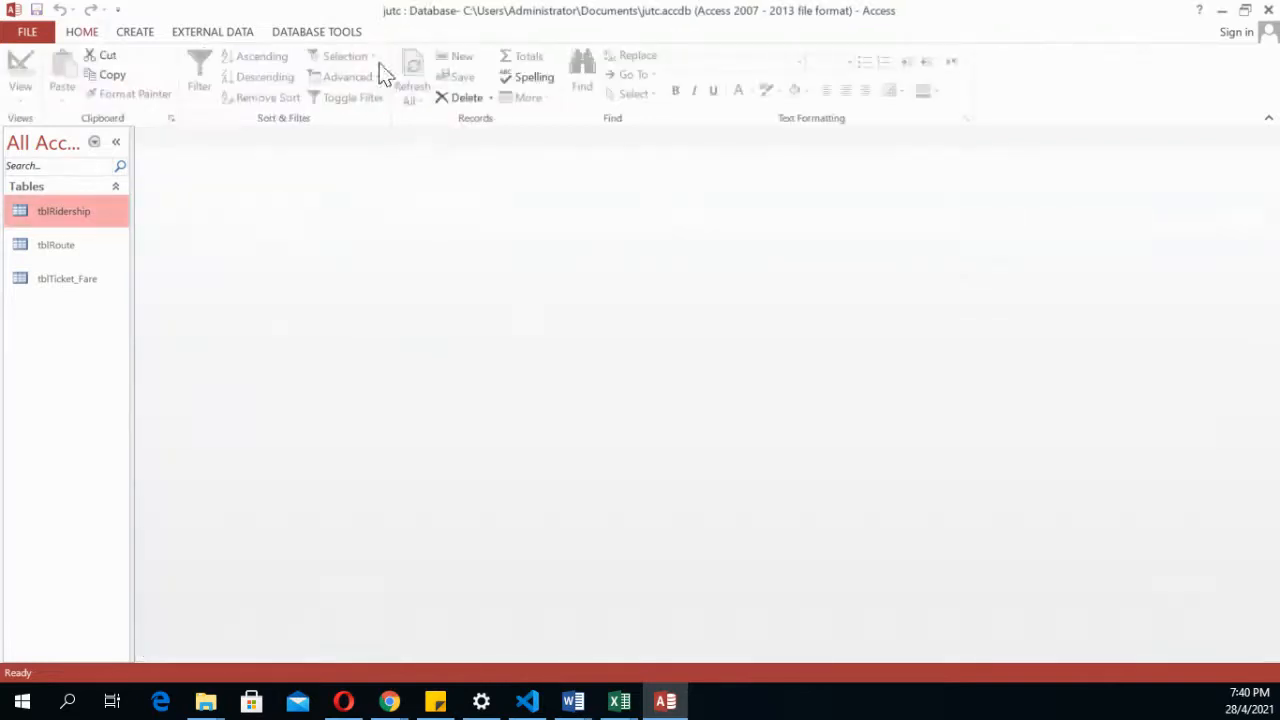
pyautogui.doubleClick(61, 211)
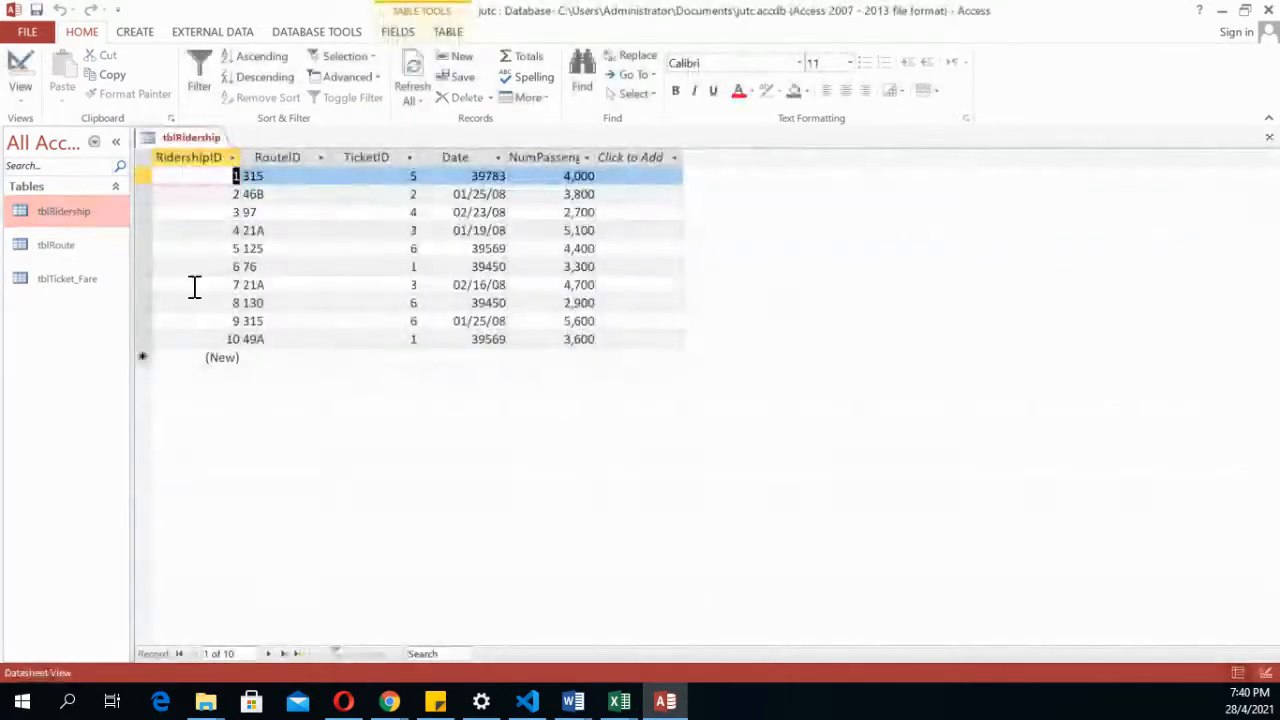
# Switch tblRidership to Design view and set the RouteID field size to 4
pyautogui.click(36, 64)
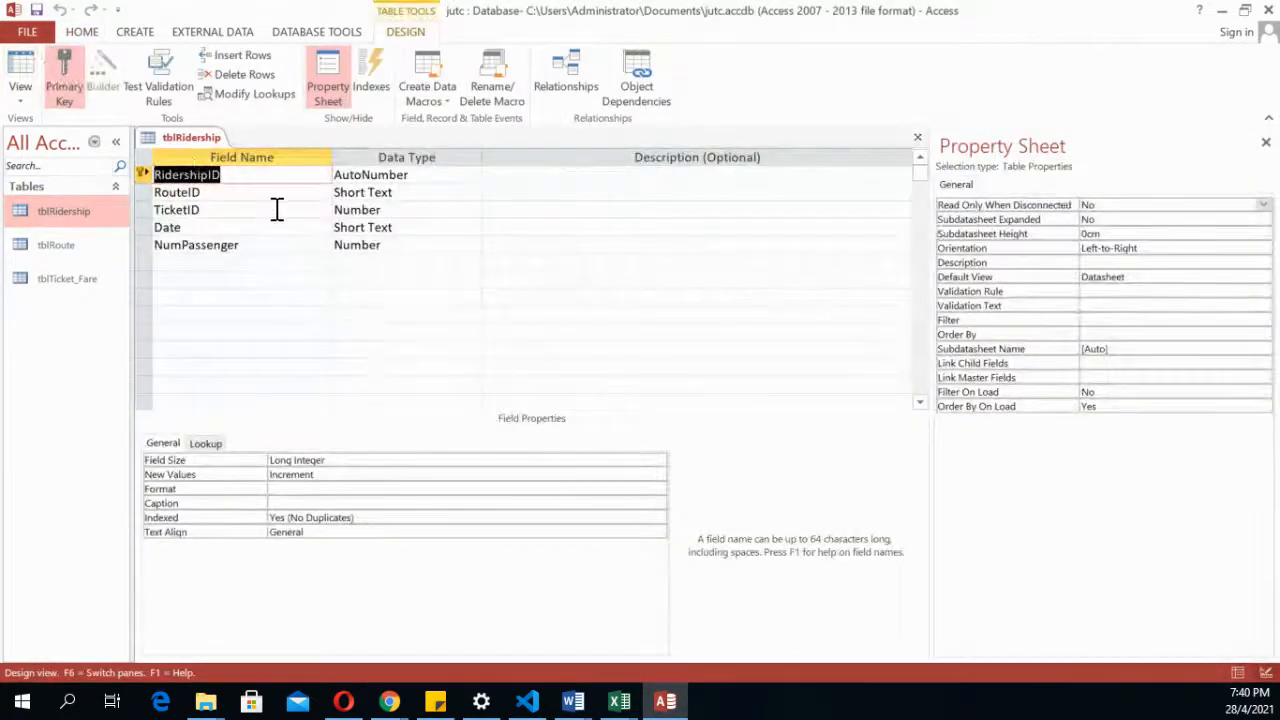
pyautogui.click(271, 193)
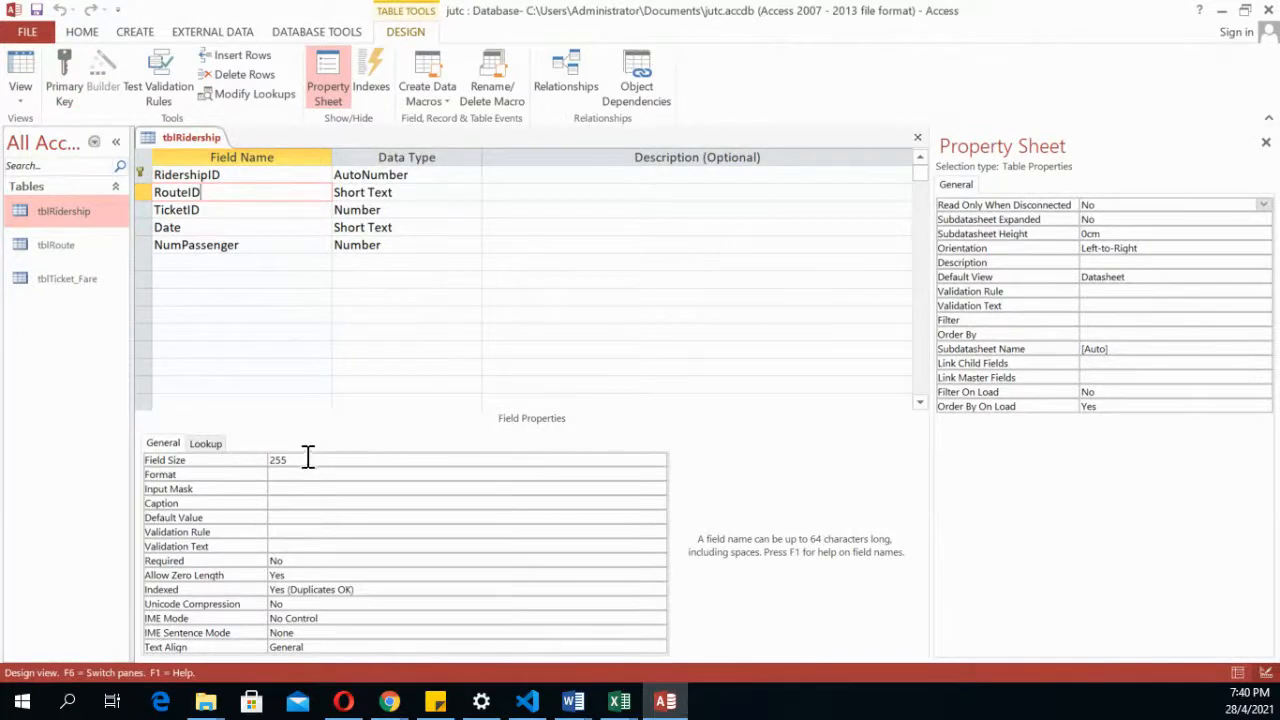
pyautogui.click(308, 456)
pyautogui.click(251, 456)
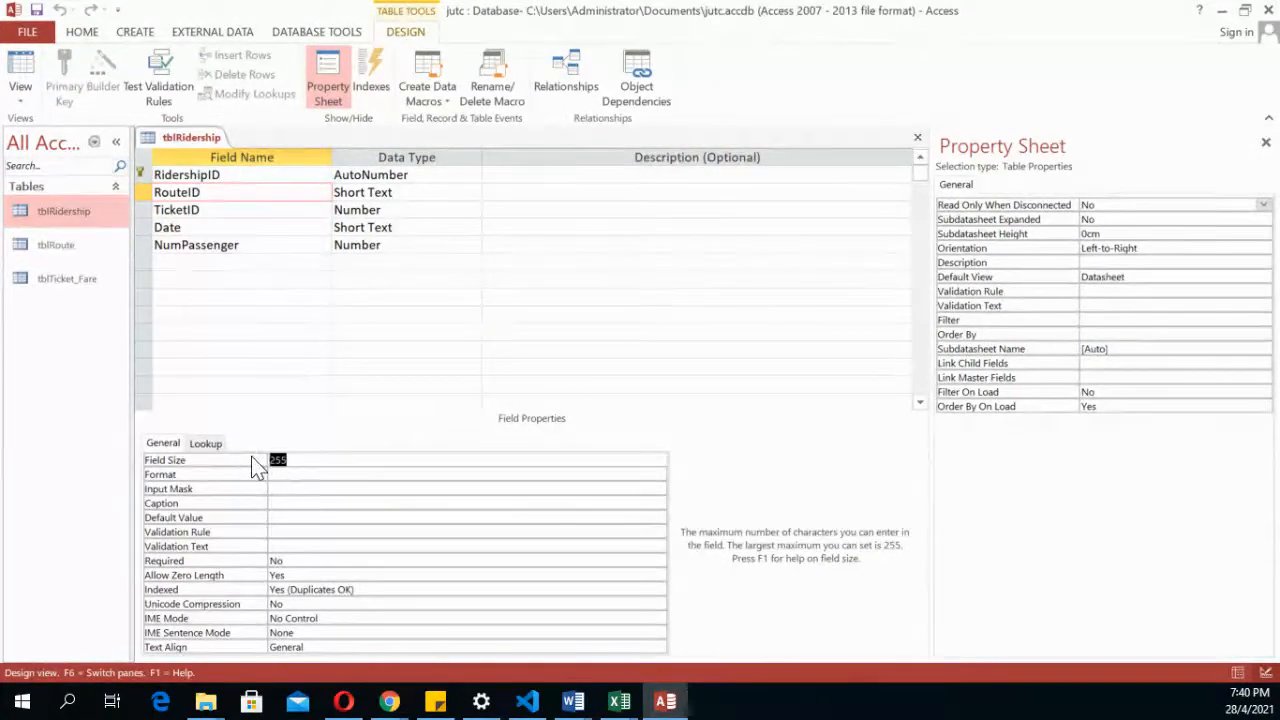
pyautogui.write('4')
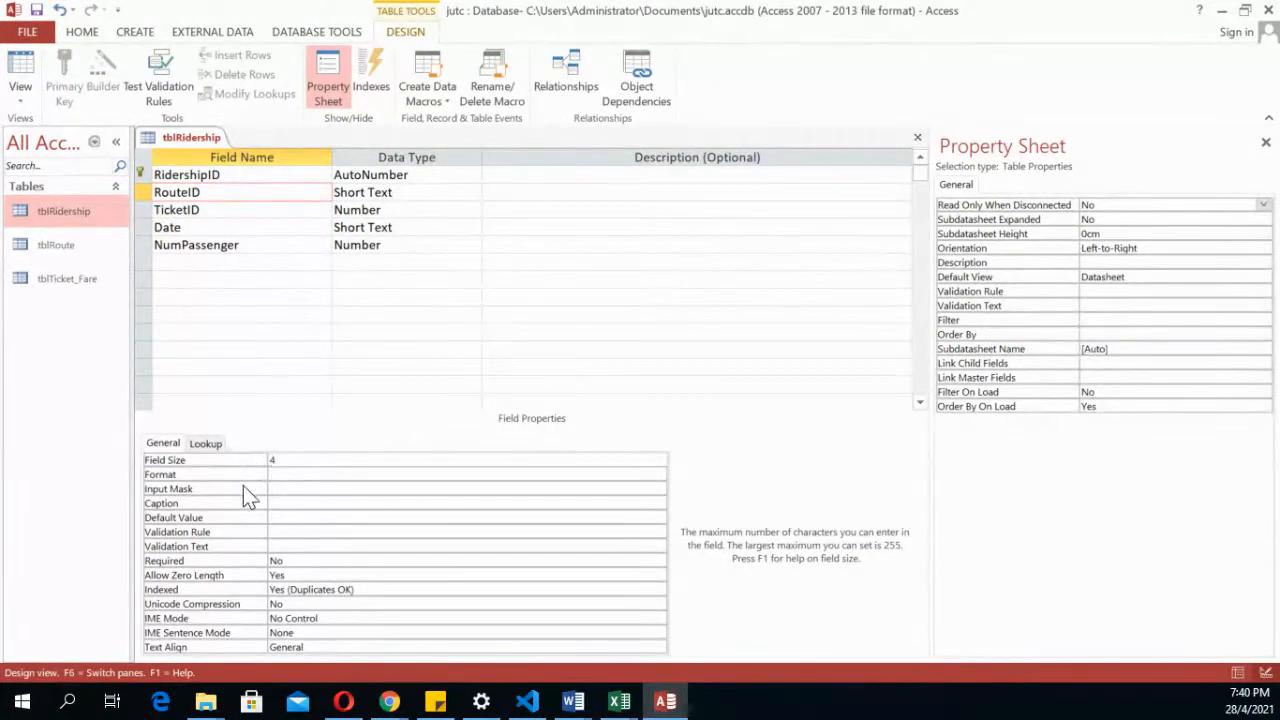
pyautogui.click(296, 475)
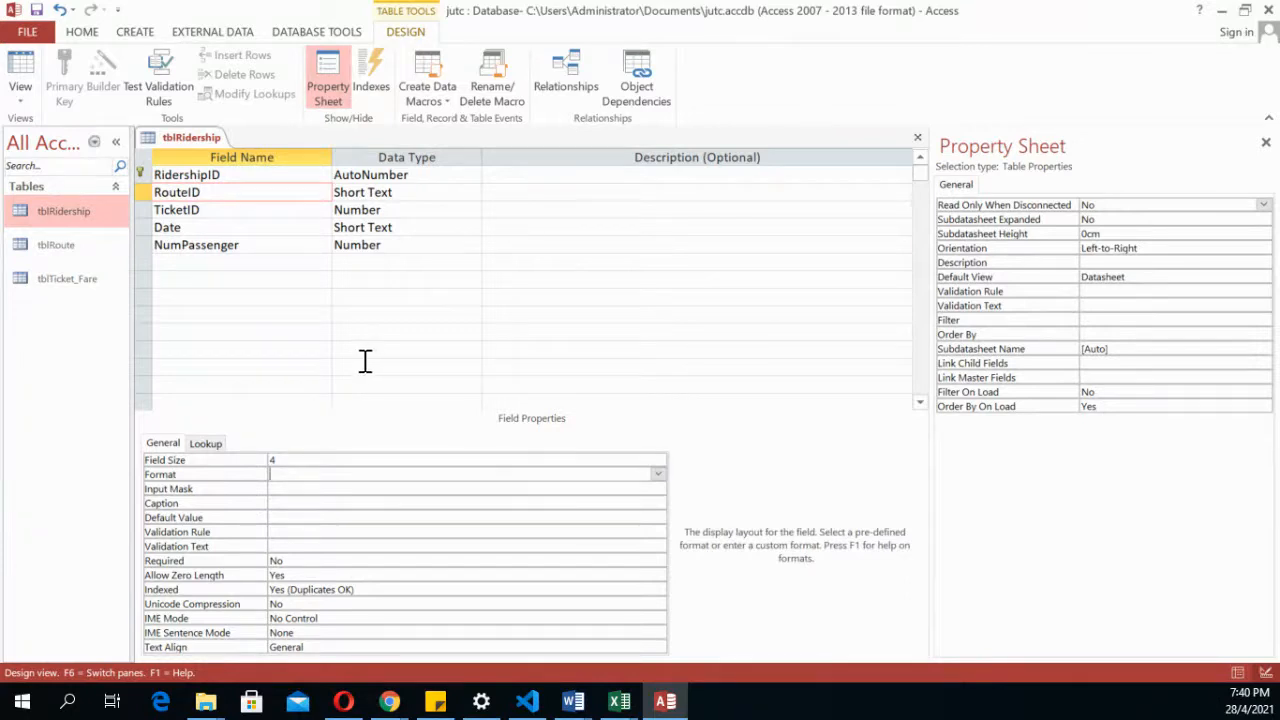
# Set the field size of the TicketID number field in tblRidership to Single
pyautogui.click(359, 212)
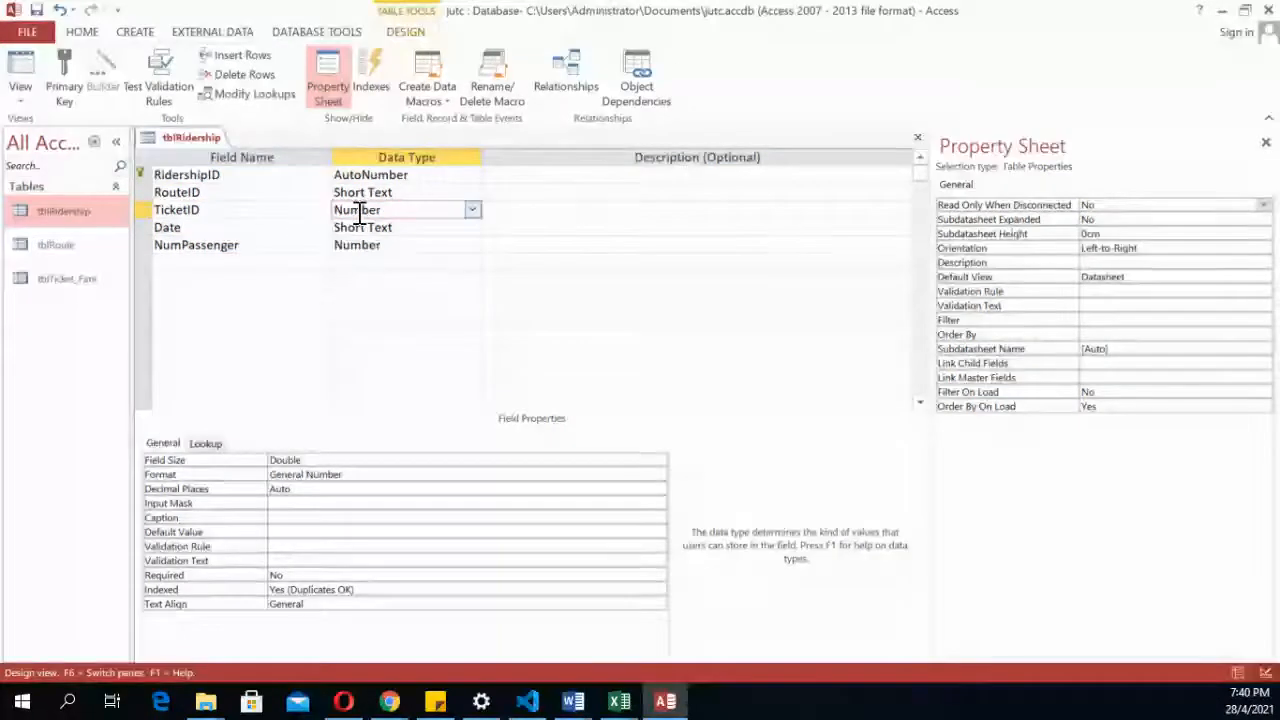
pyautogui.click(507, 460)
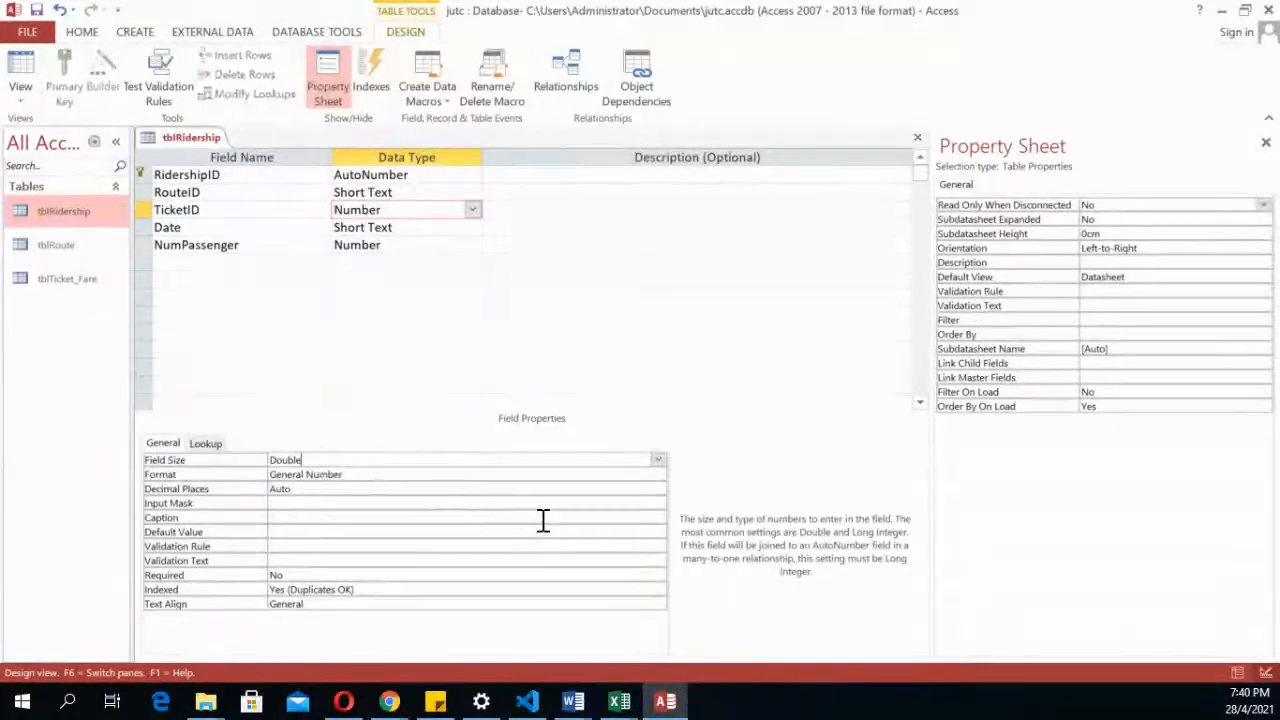
pyautogui.click(656, 460)
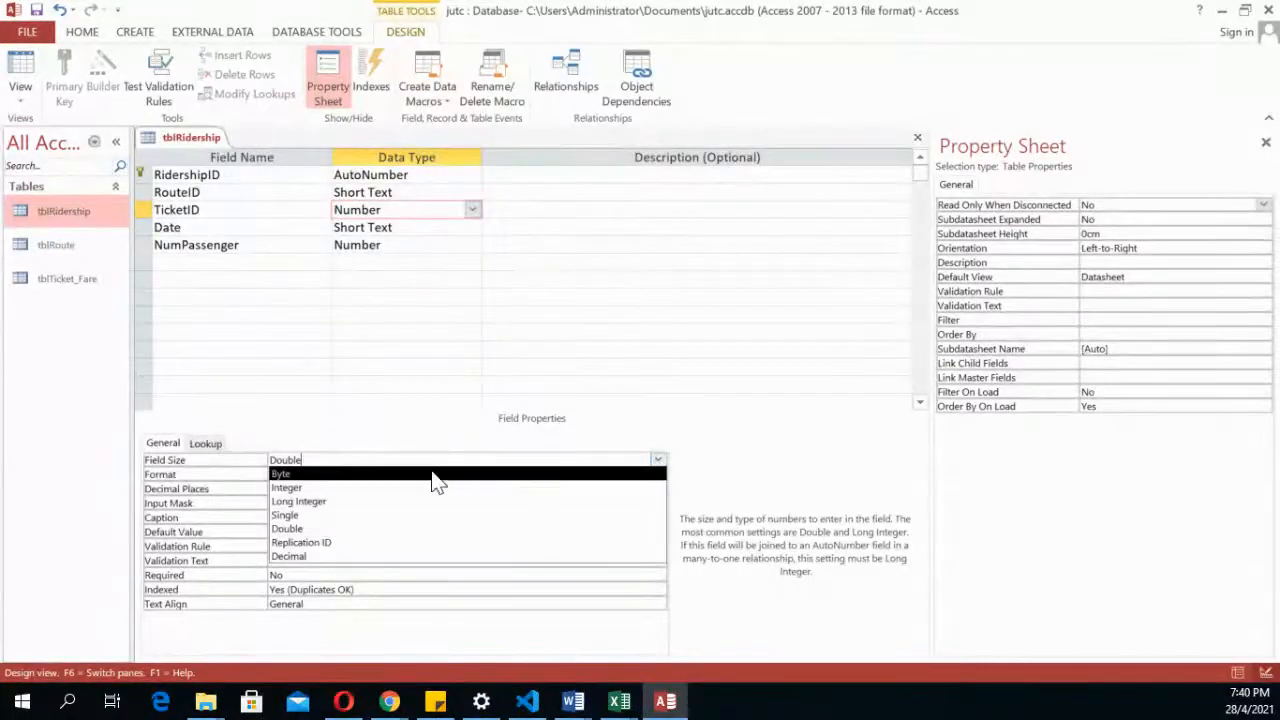
pyautogui.click(372, 514)
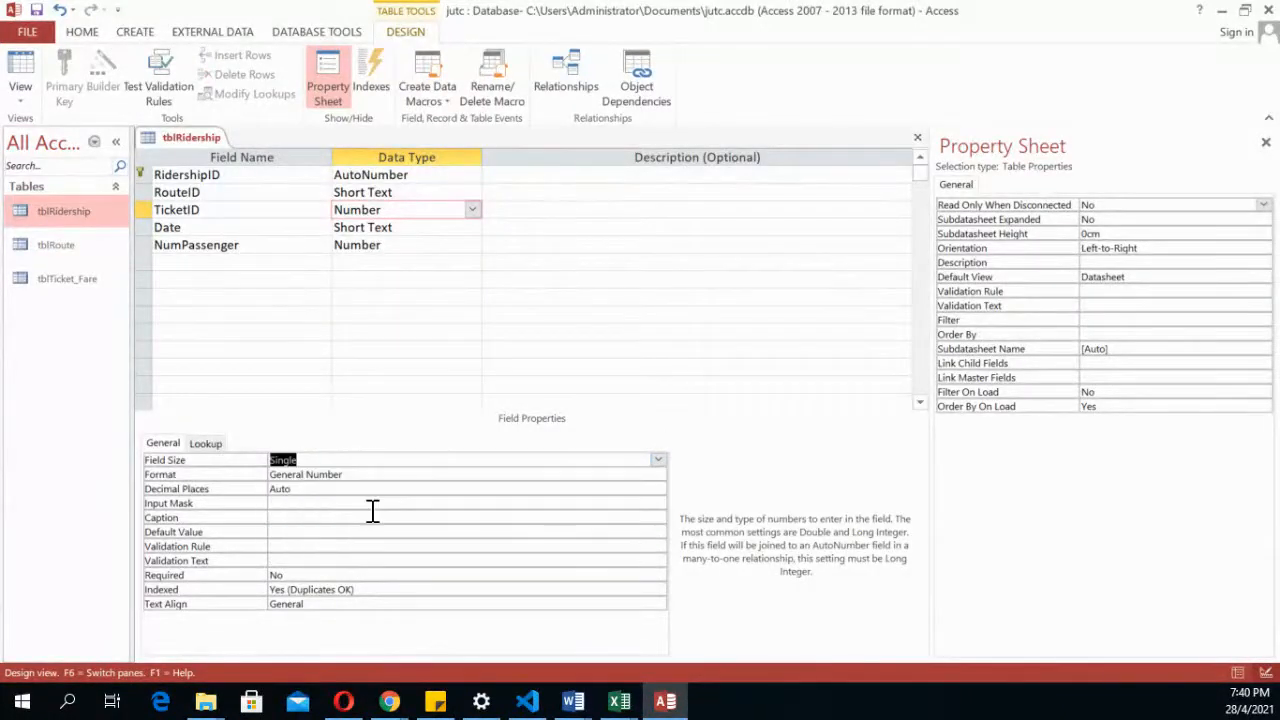
# Change the Date field's data type in tblRidership to Date/Time with the Short Date format
pyautogui.click(252, 227)
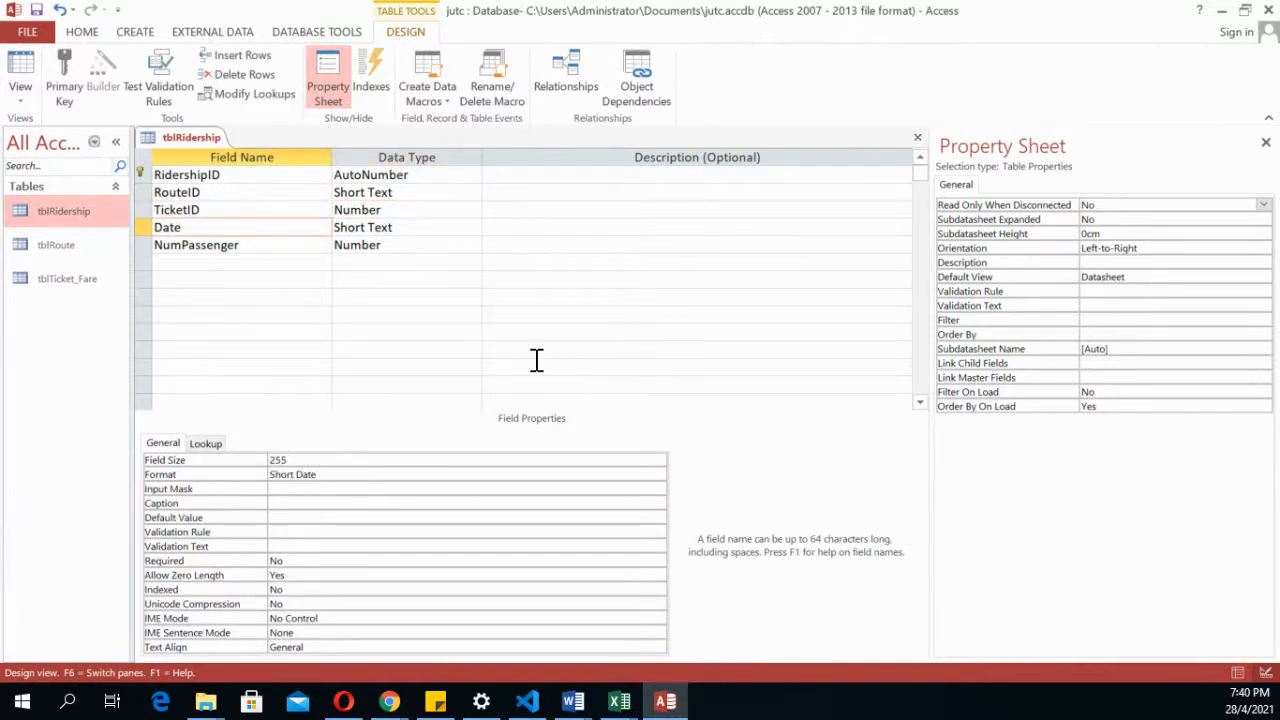
pyautogui.click(443, 228)
pyautogui.click(476, 230)
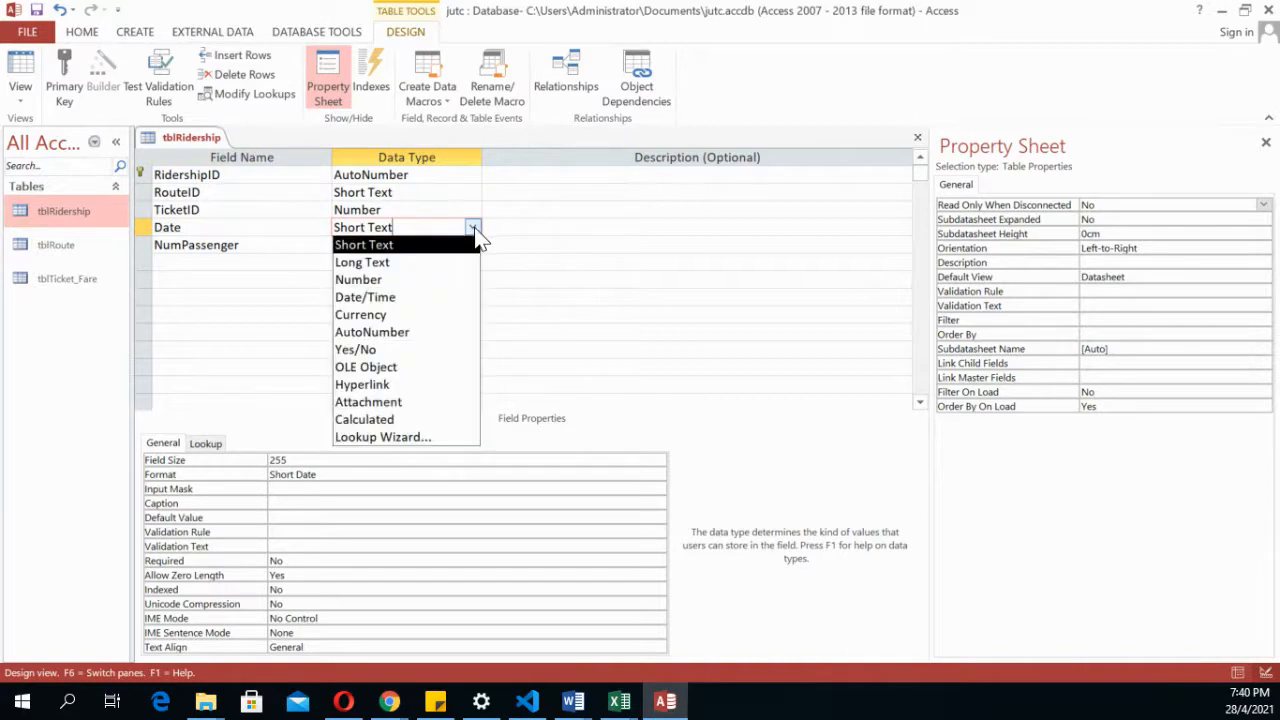
pyautogui.click(408, 297)
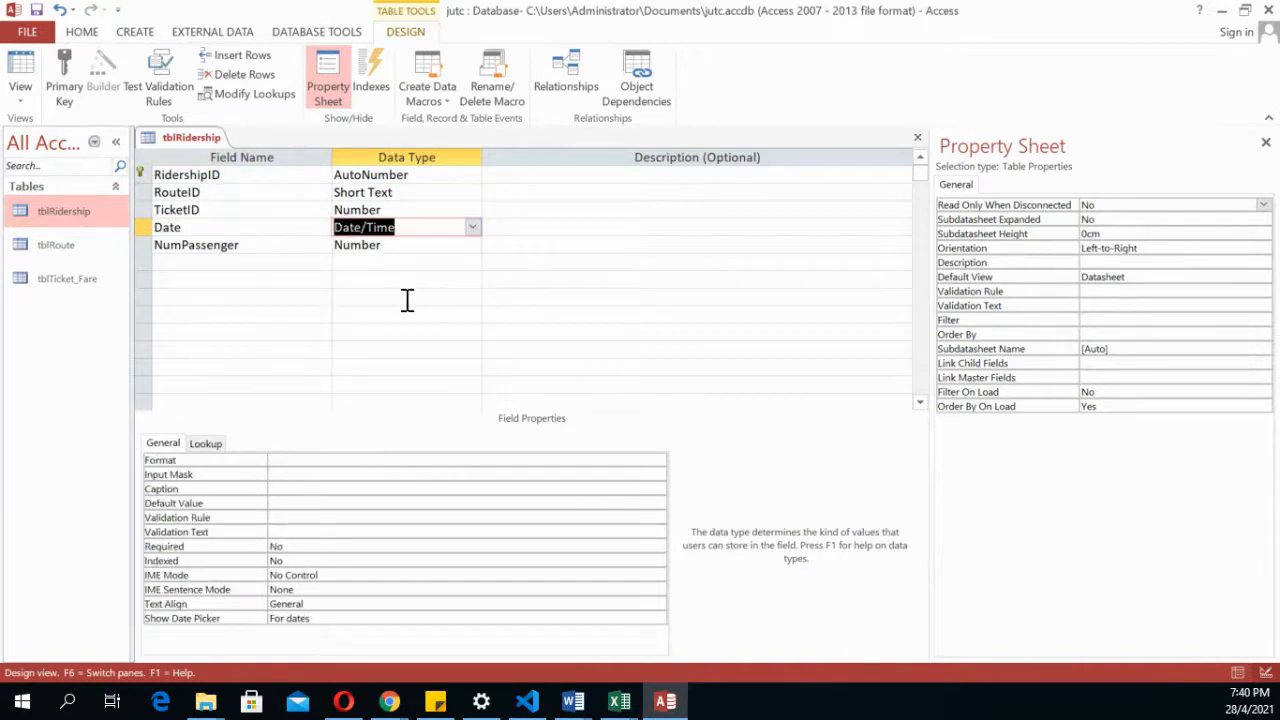
pyautogui.click(297, 460)
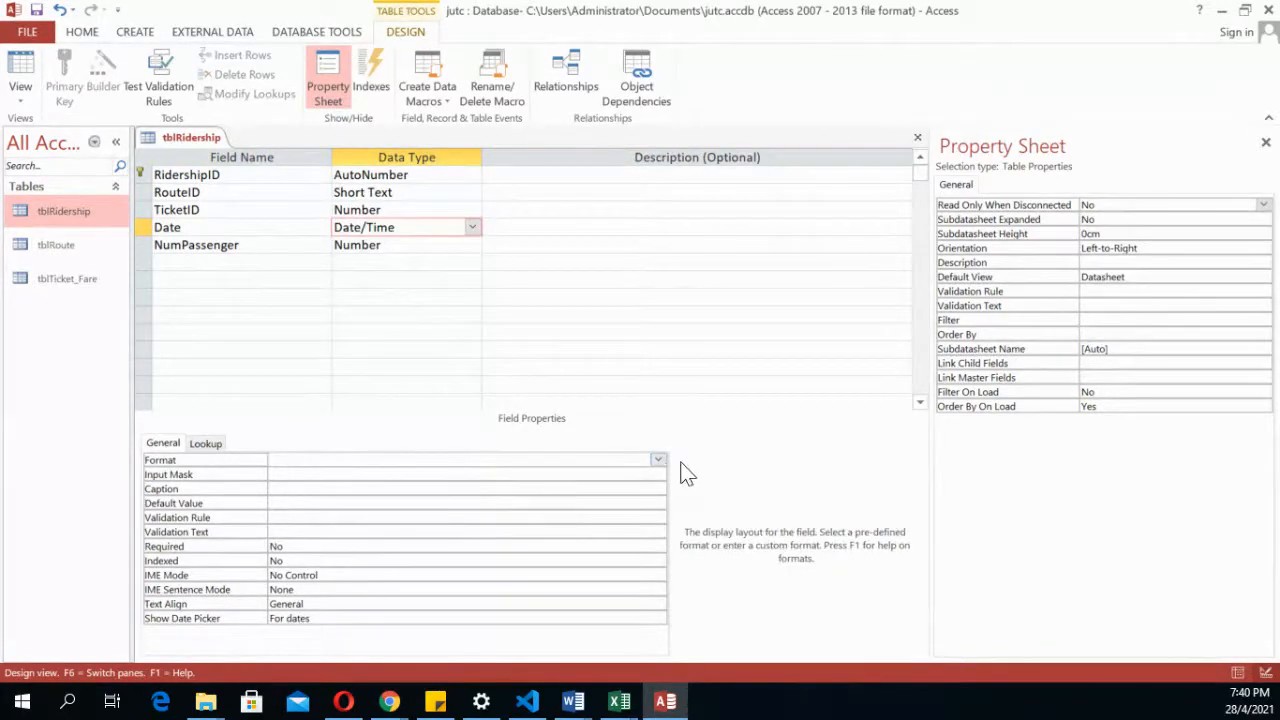
pyautogui.click(659, 460)
pyautogui.click(458, 515)
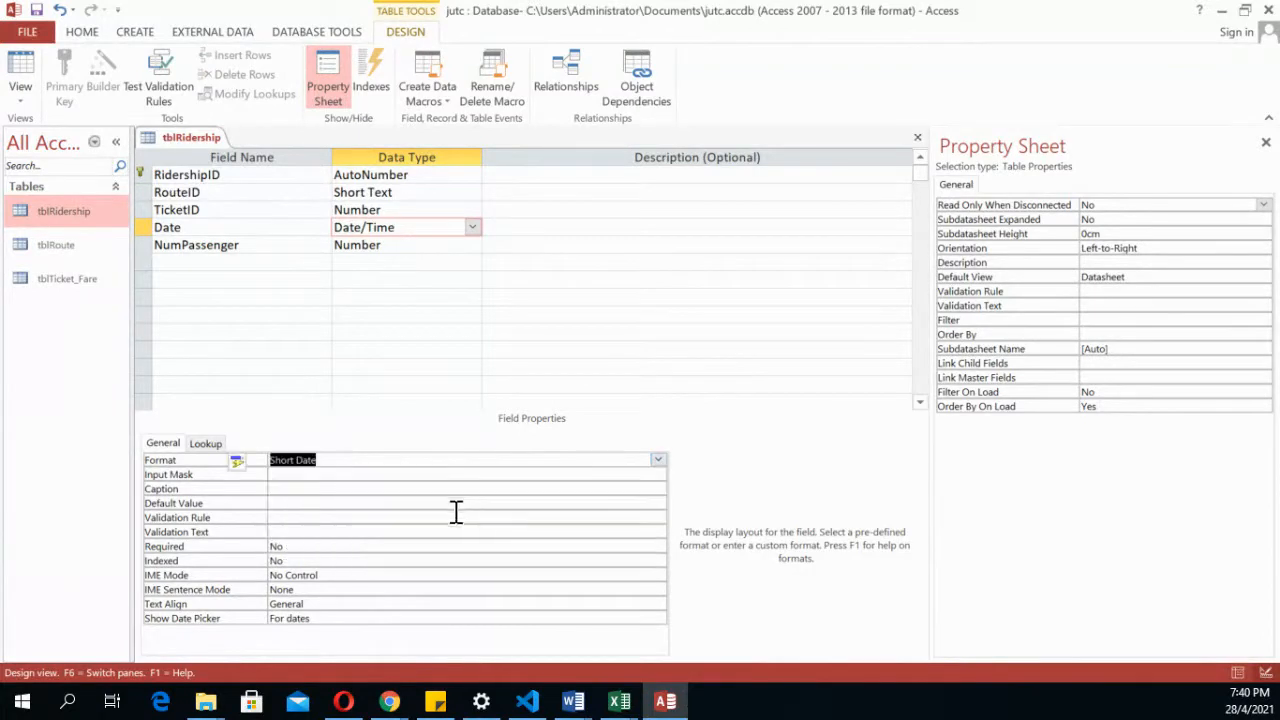
# Save the tblRidership design, accepting the data loss from shortened and converted fields, and close the table
pyautogui.click(314, 245)
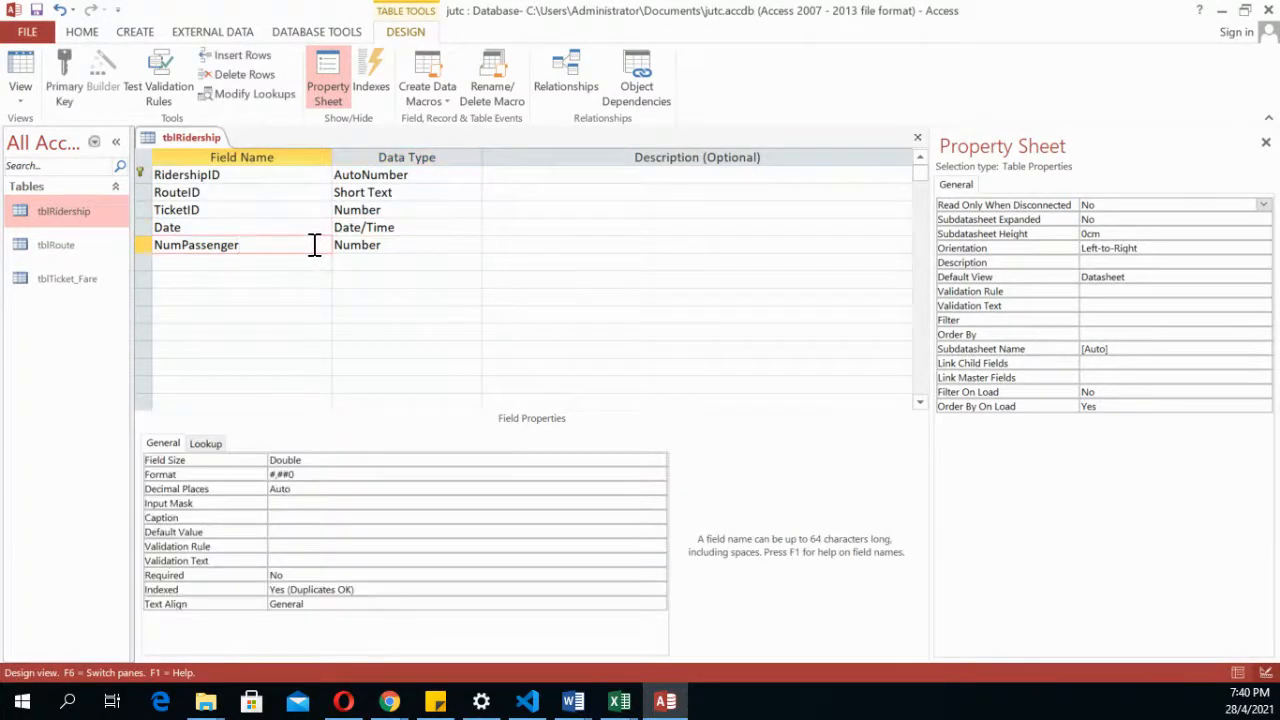
pyautogui.click(37, 10)
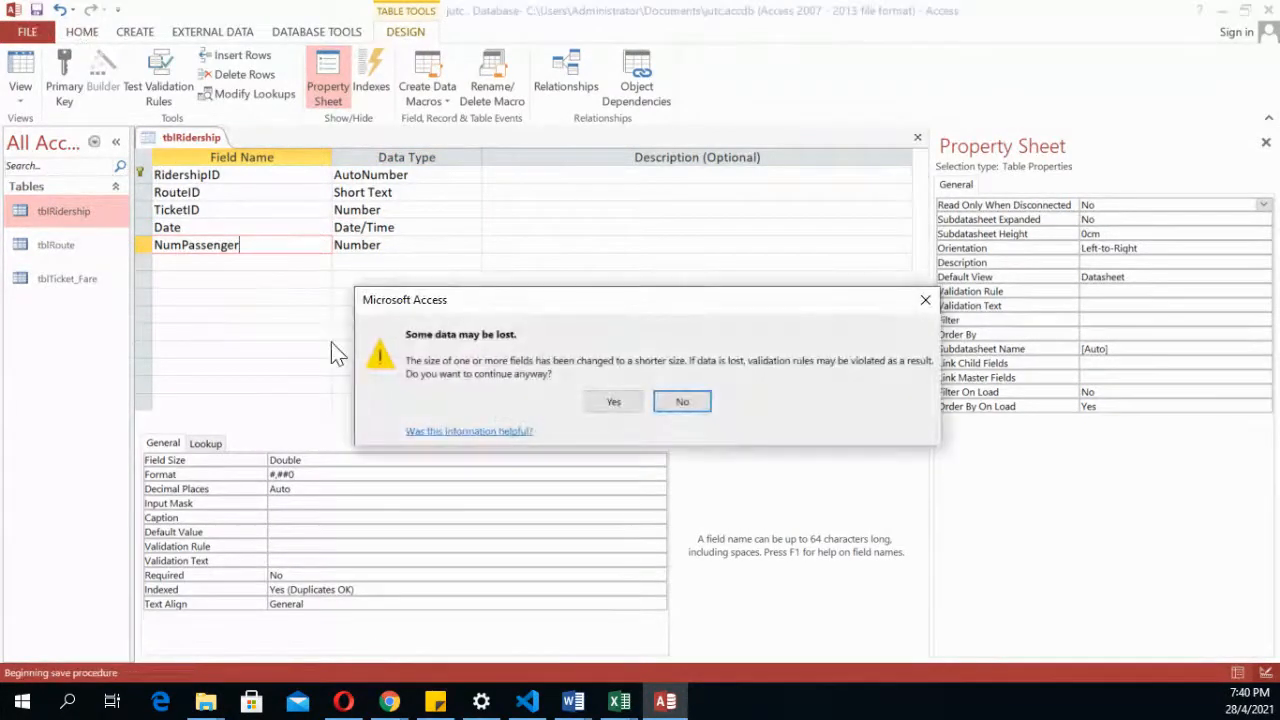
pyautogui.click(599, 401)
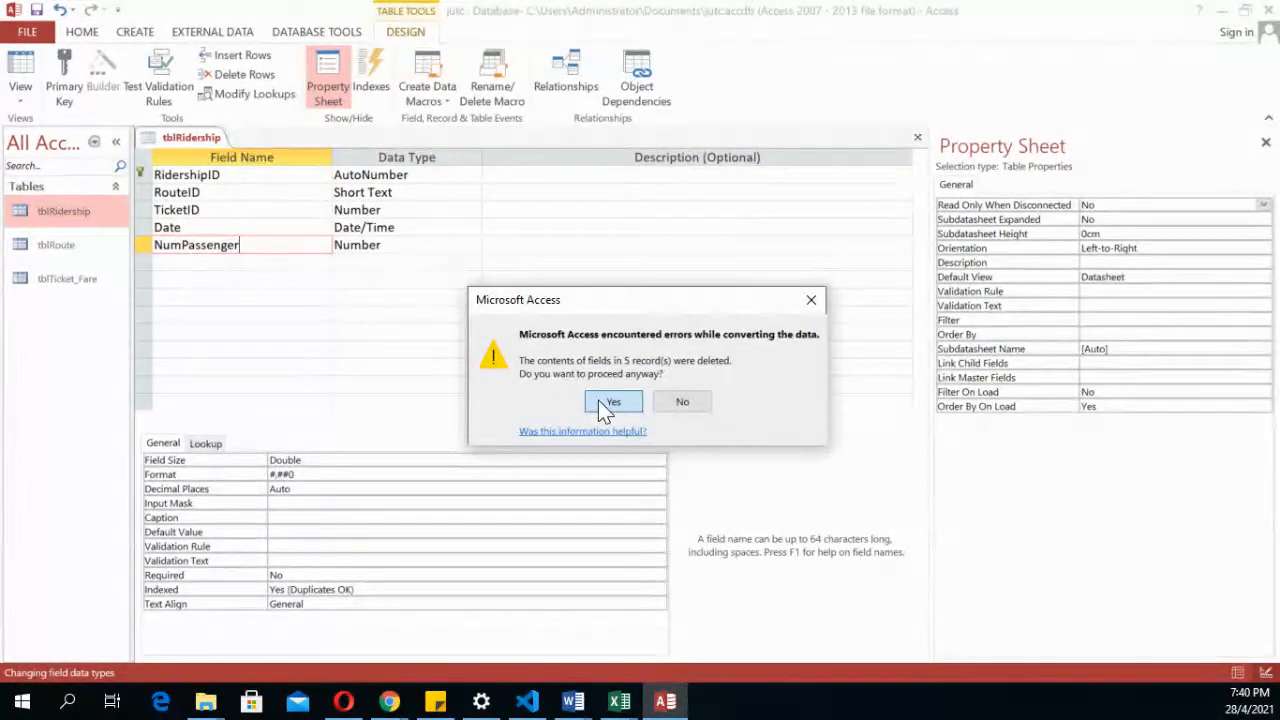
pyautogui.click(600, 402)
pyautogui.click(600, 400)
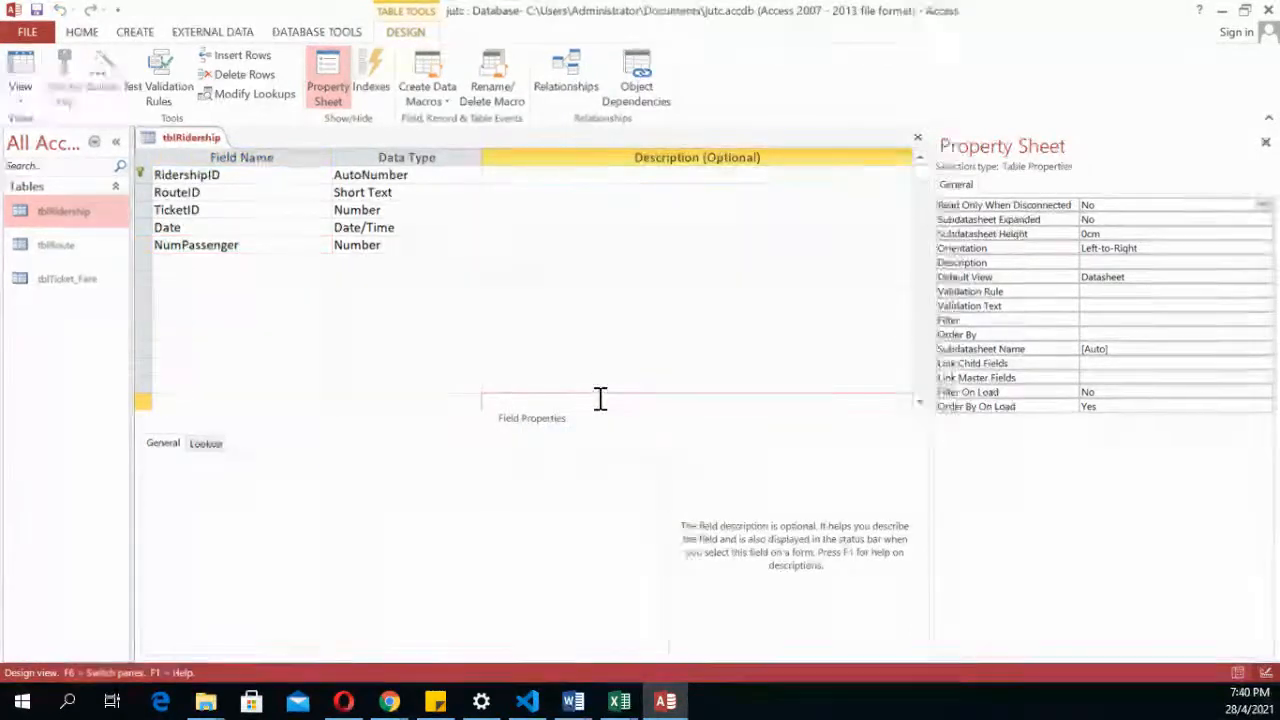
pyautogui.click(917, 137)
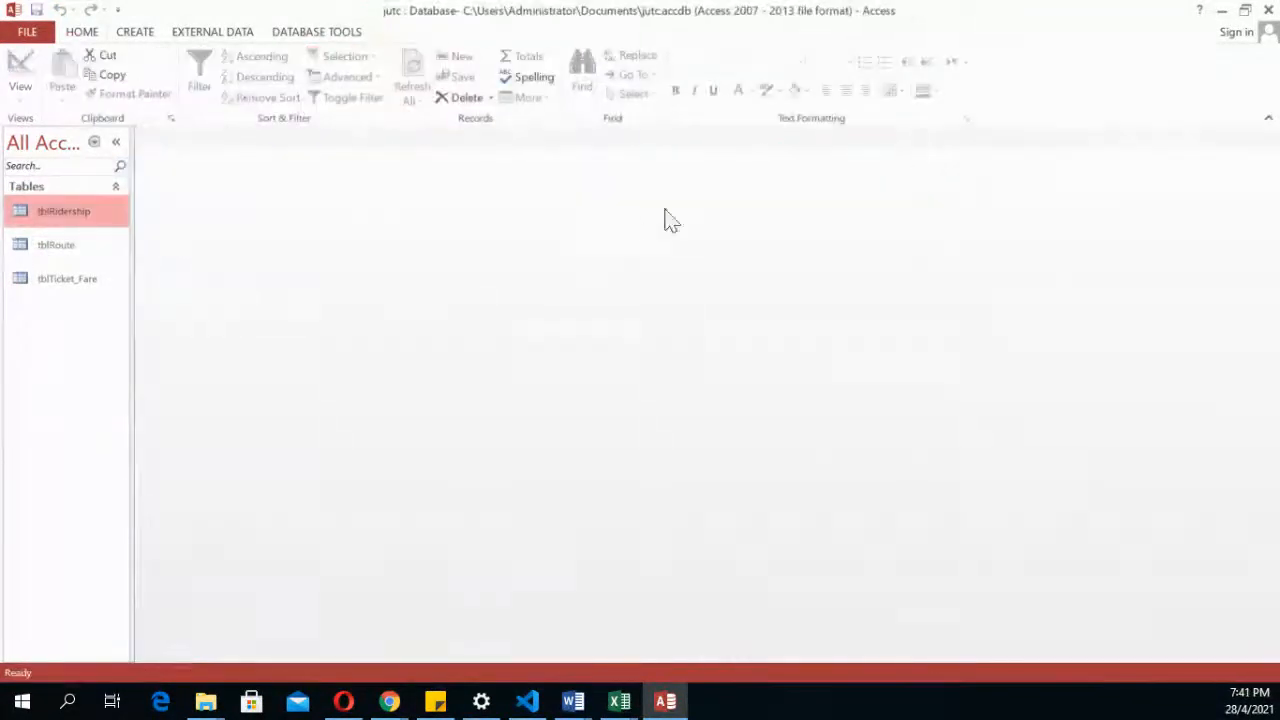
# Reopen tblRidership and enter 12/1/2008 as the Date of the record with RidershipID 1
pyautogui.doubleClick(82, 213)
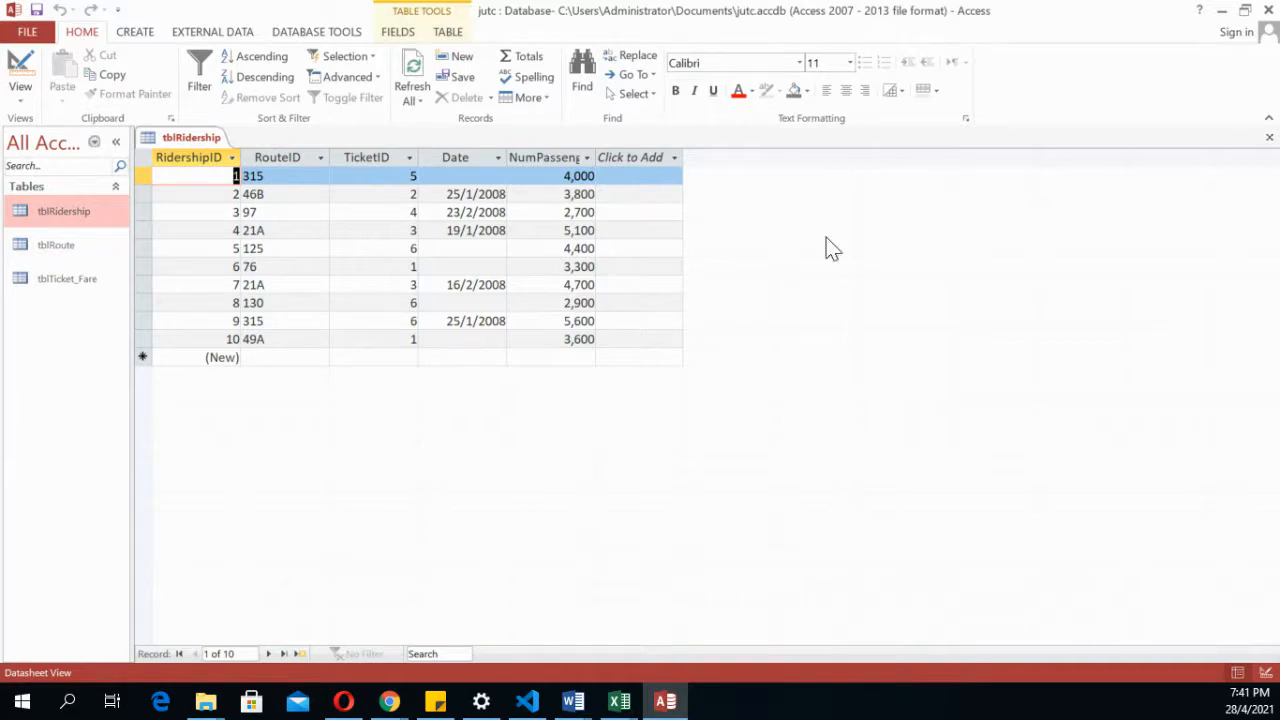
pyautogui.click(481, 181)
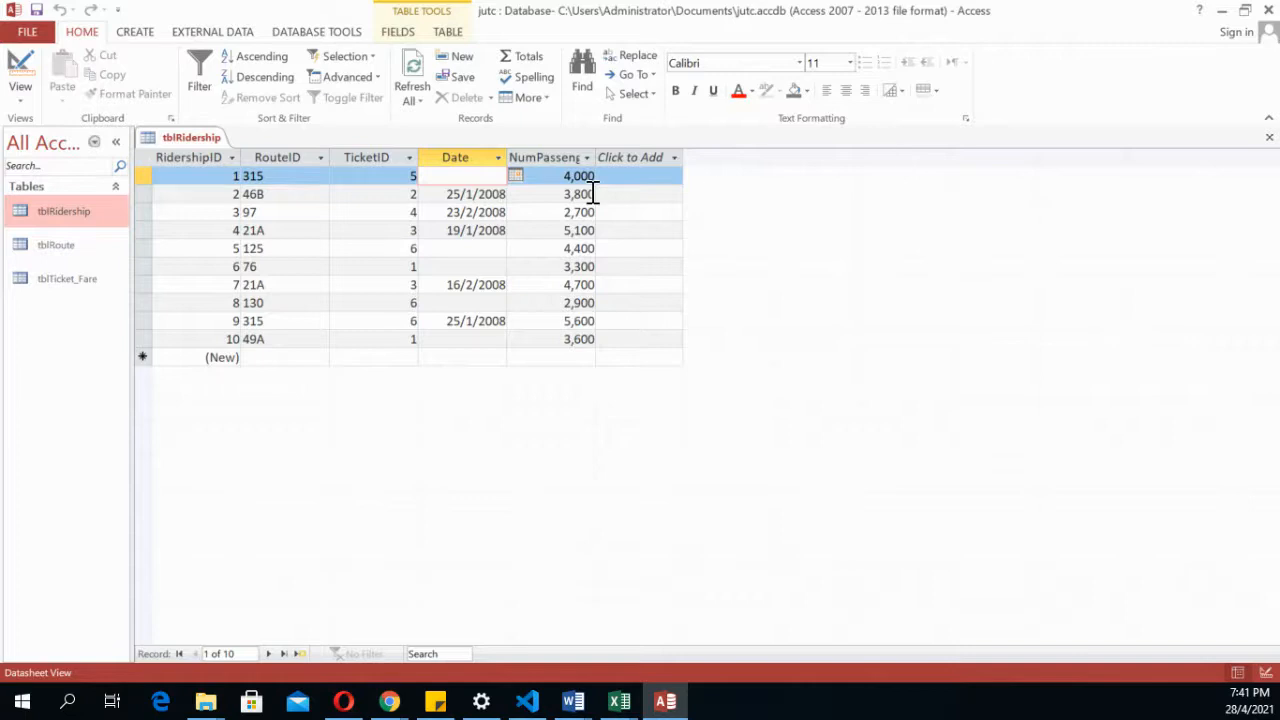
pyautogui.write('12.')
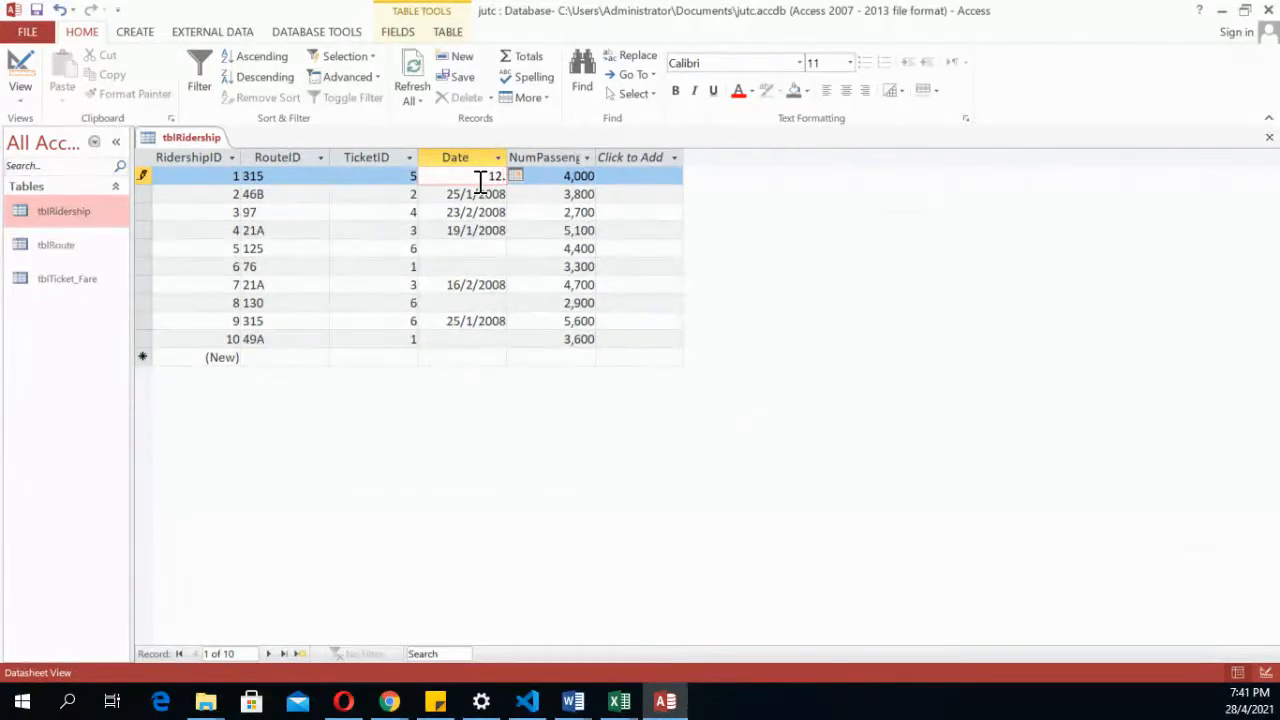
pyautogui.press('BackSpace')
pyautogui.write('/1/2008')
pyautogui.press('Tab')
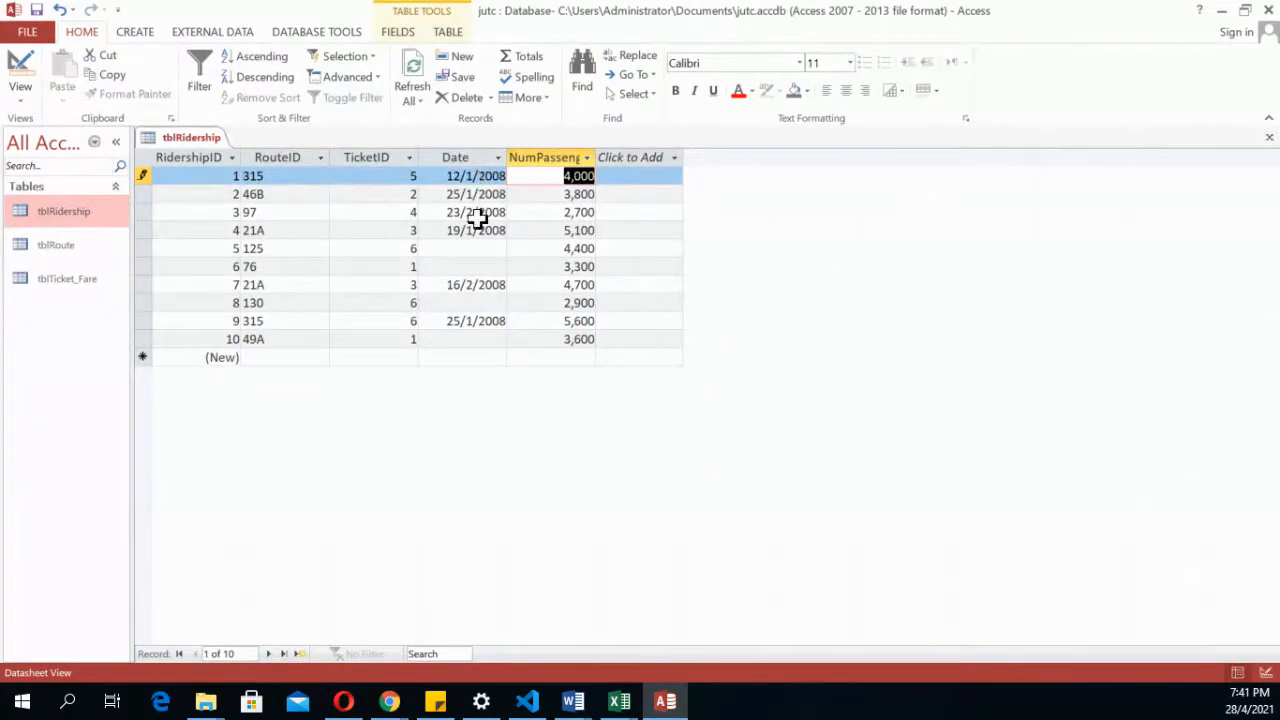
# Fill in the missing dates in tblRidership: 5/1/2008 for RidershipID 5, and 1/3/2008 for RidershipIDs 6 and 8
pyautogui.click(474, 248)
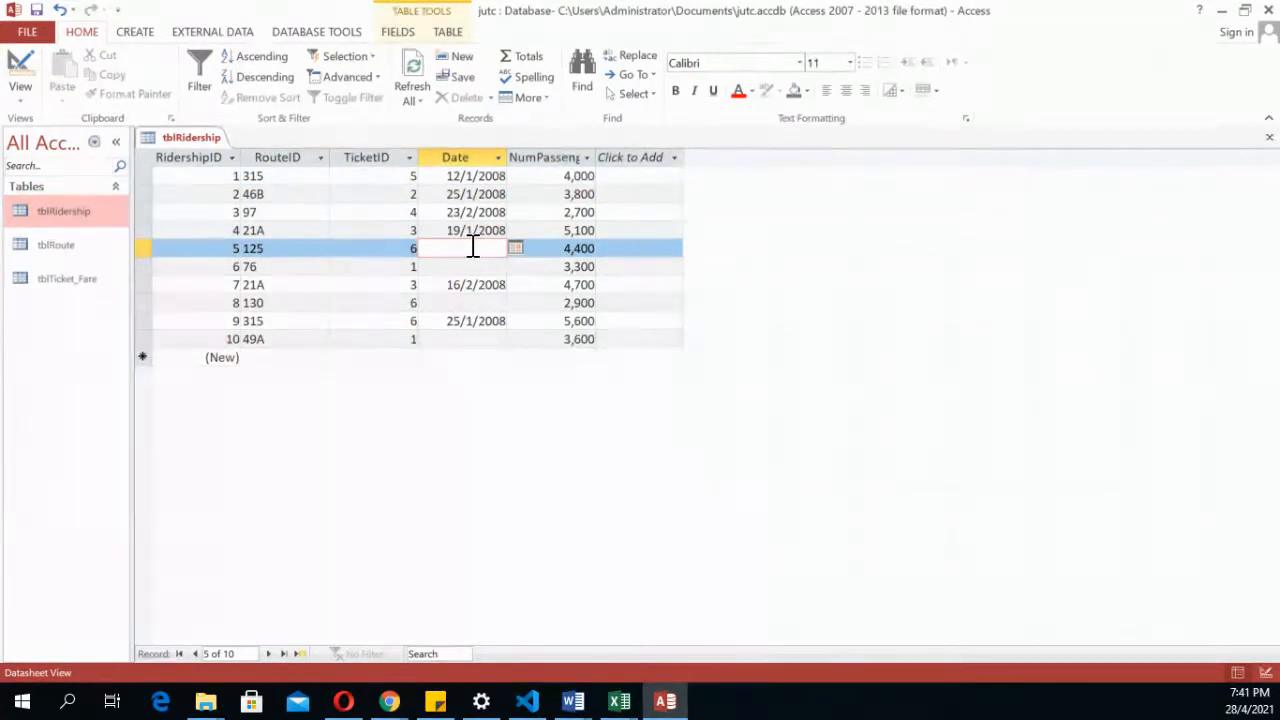
pyautogui.write('5')
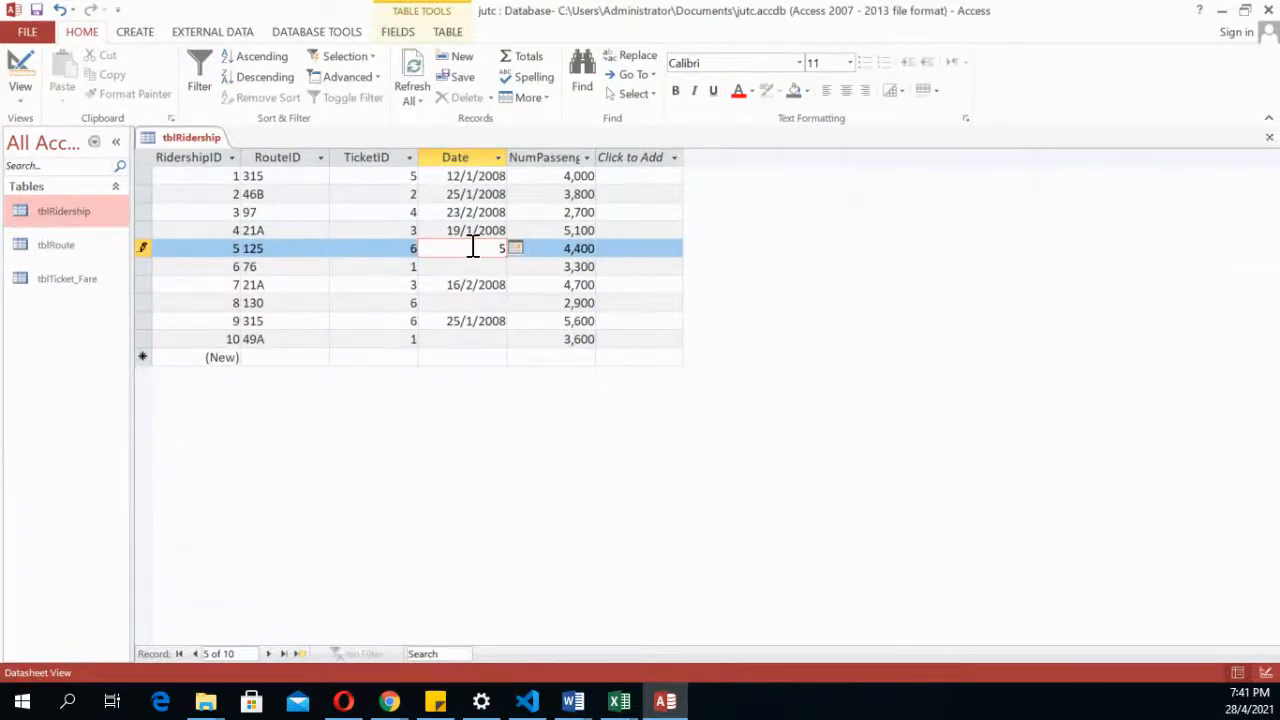
pyautogui.write('/1/2008')
pyautogui.press('Tab')
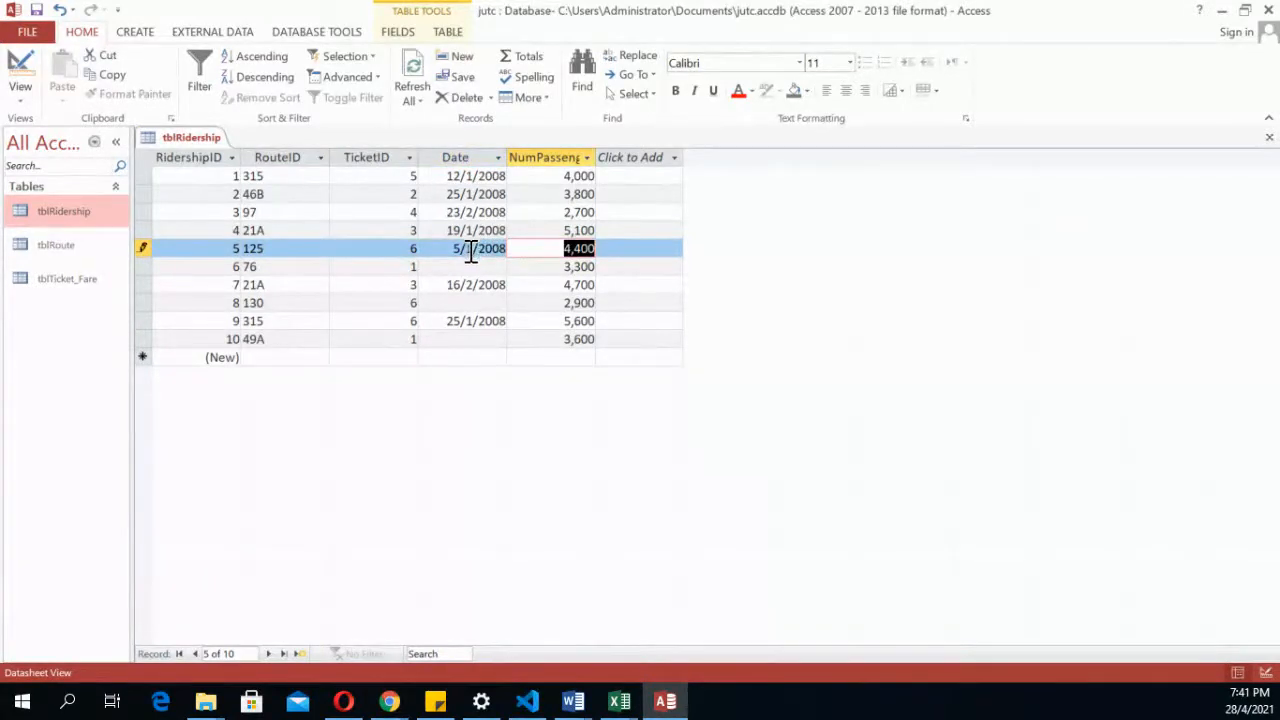
pyautogui.click(470, 265)
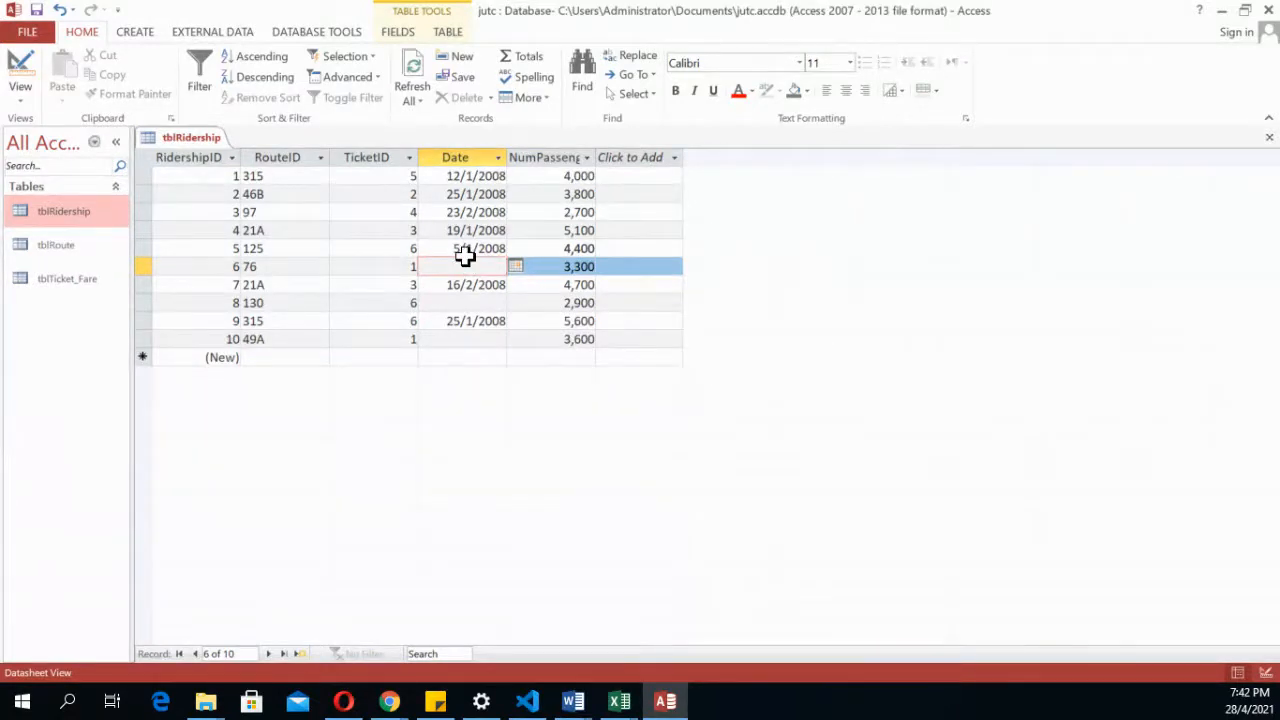
pyautogui.write('1/3/2008')
pyautogui.click(477, 302)
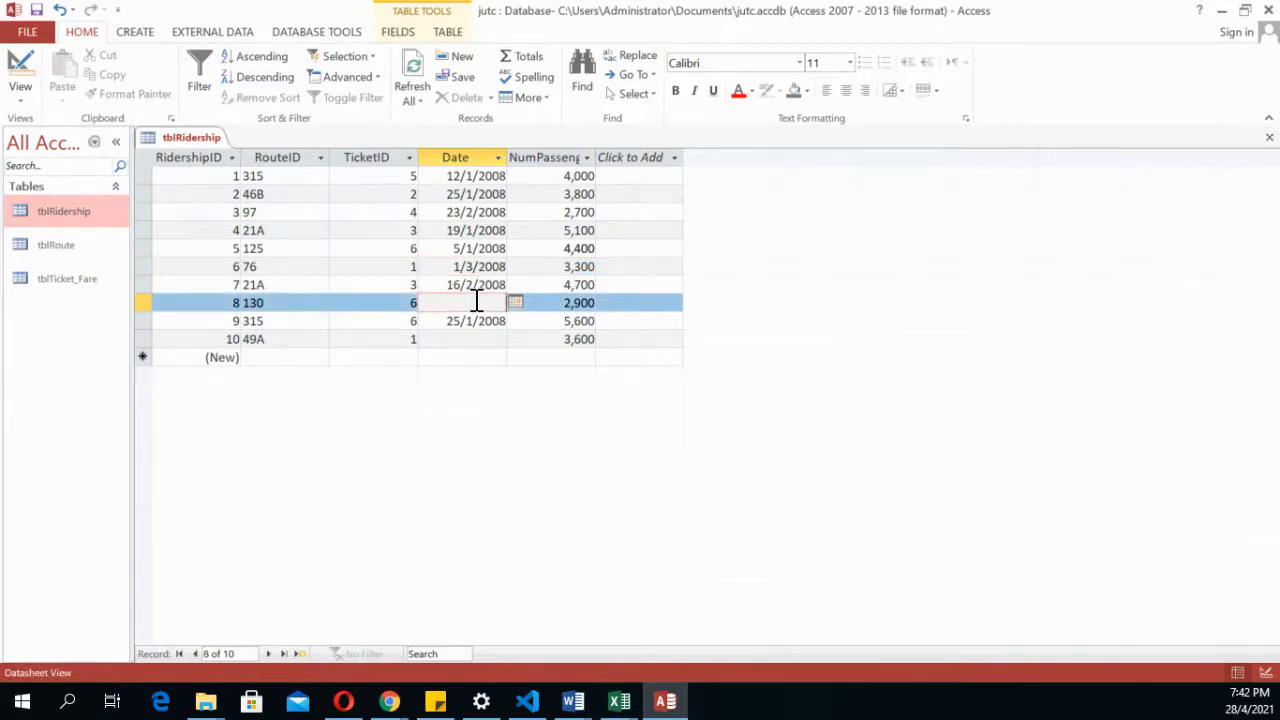
pyautogui.write('1/3/2008')
pyautogui.press('Tab')
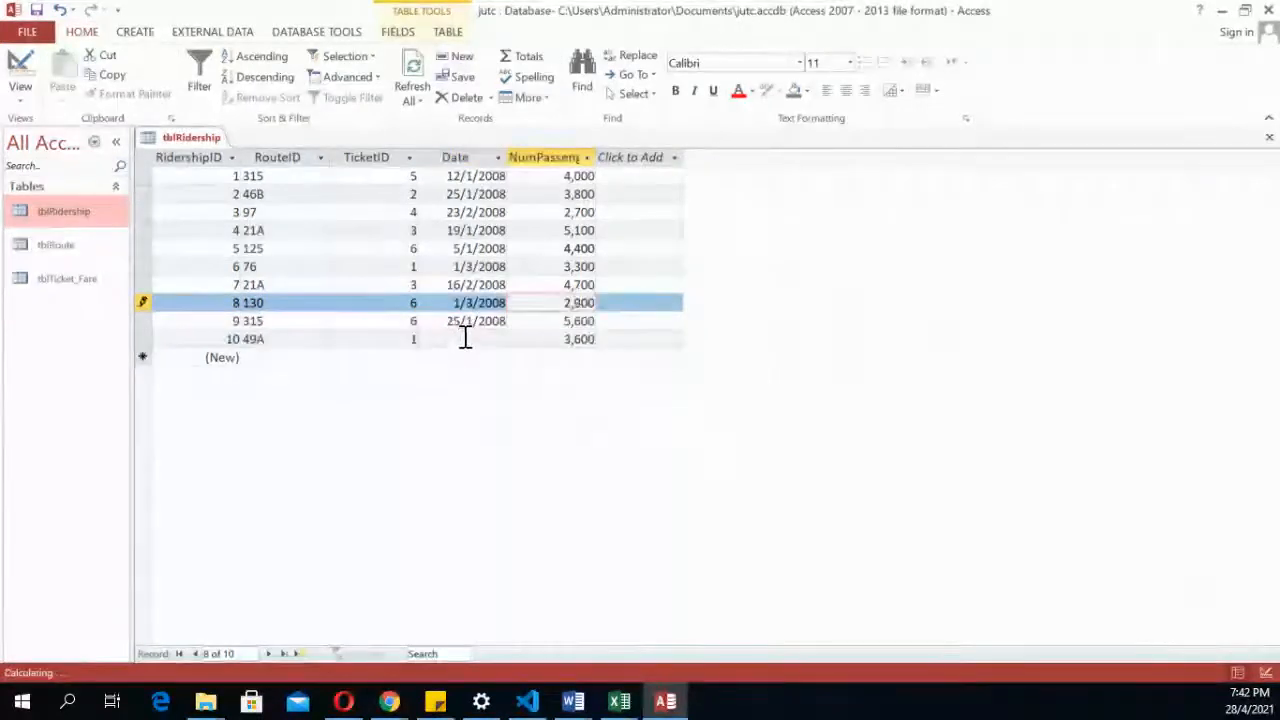
# Enter 5/1/2008 as the Date for RidershipID 10 and close tblRidership
pyautogui.click(465, 338)
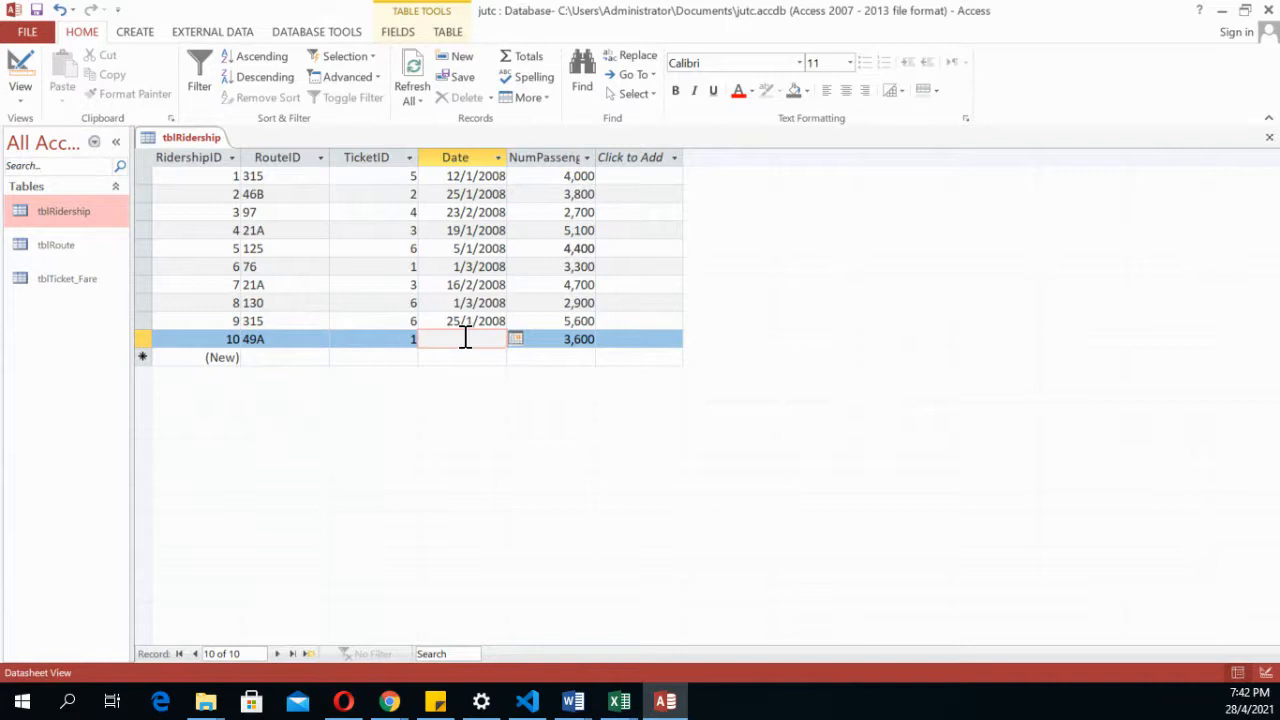
pyautogui.write('5/1/2008')
pyautogui.press('Tab')
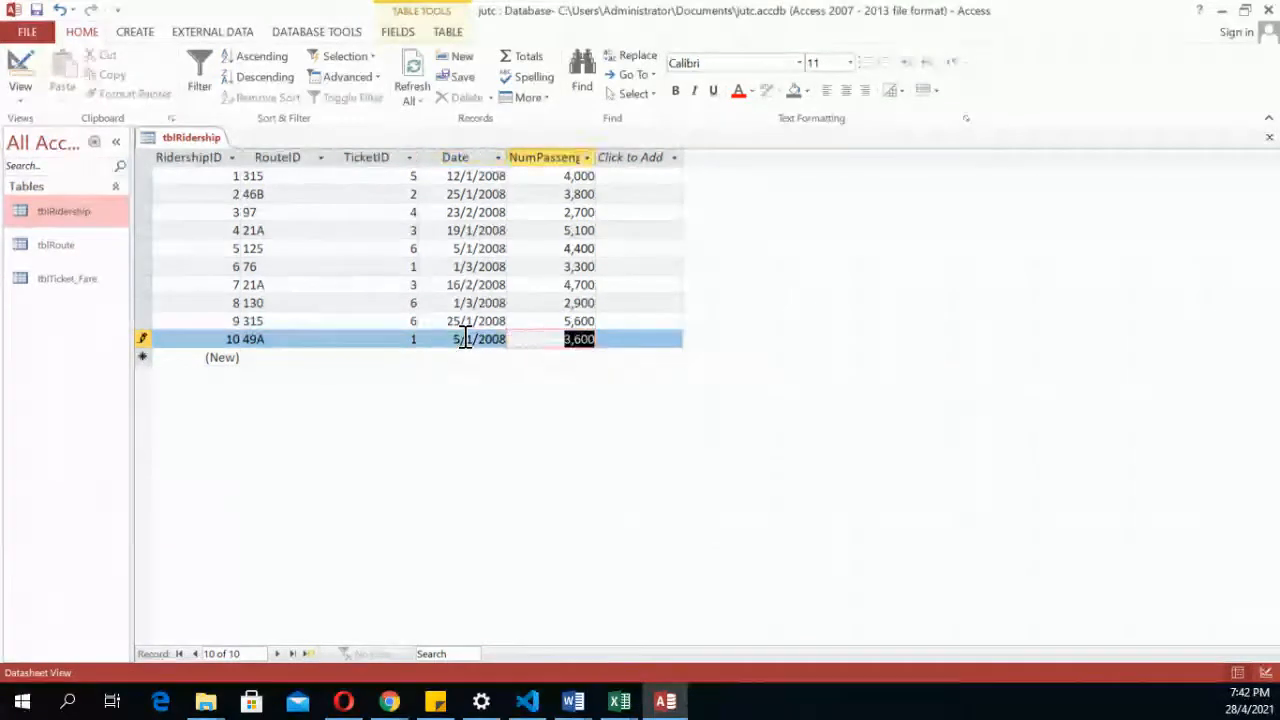
pyautogui.click(458, 338)
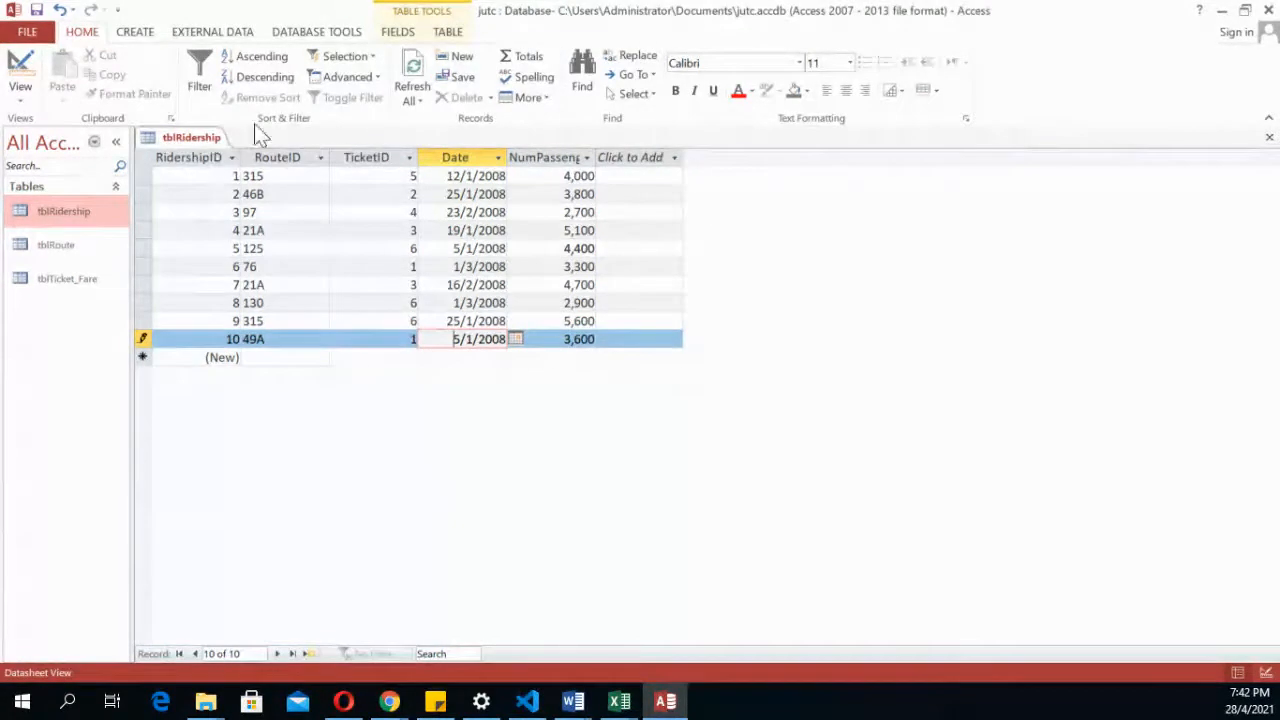
pyautogui.click(1270, 140)
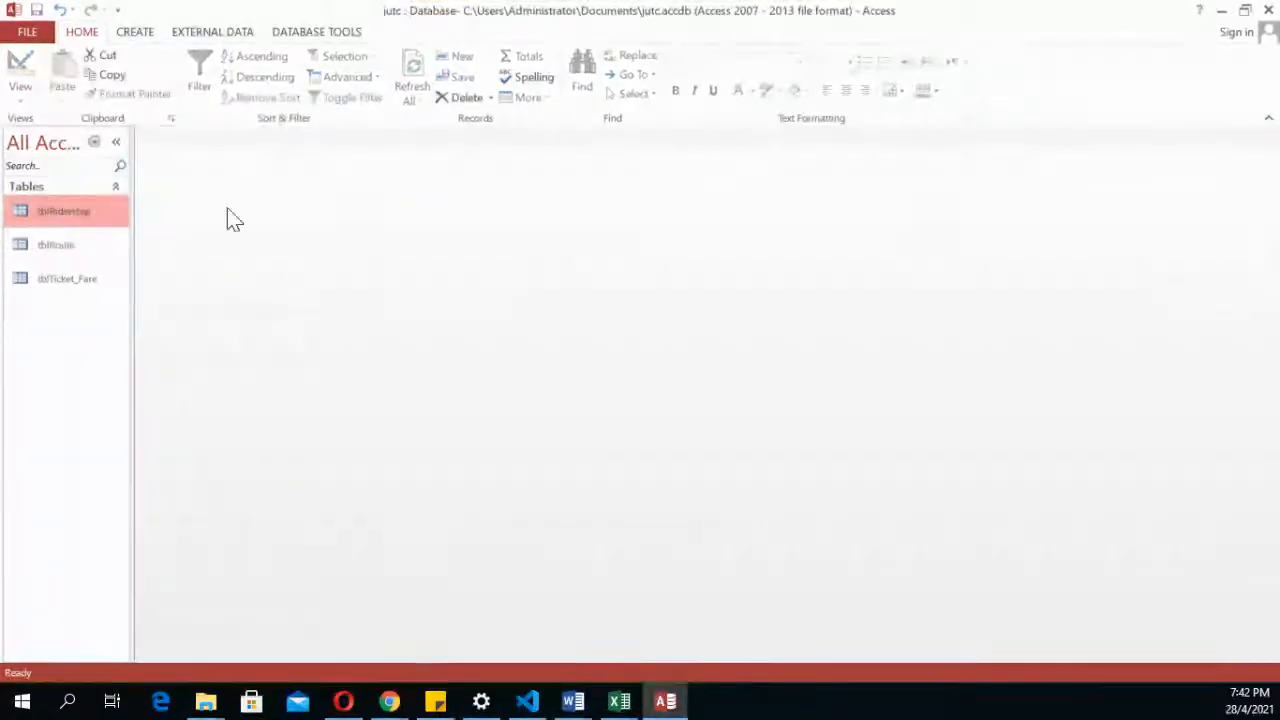
# Open the database relationships and relate tblRoute to tblRidership on RouteID with referential integrity enforced
pyautogui.click(246, 33)
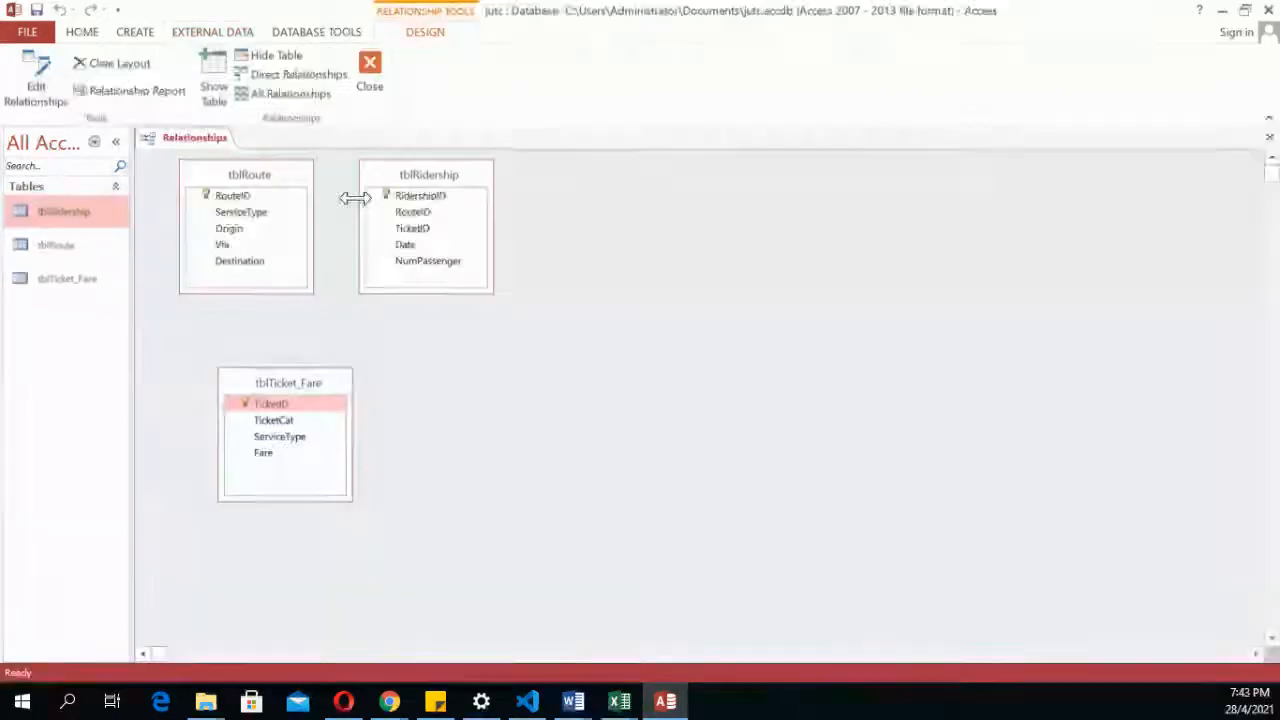
pyautogui.moveTo(245, 197); pyautogui.dragTo(408, 212)
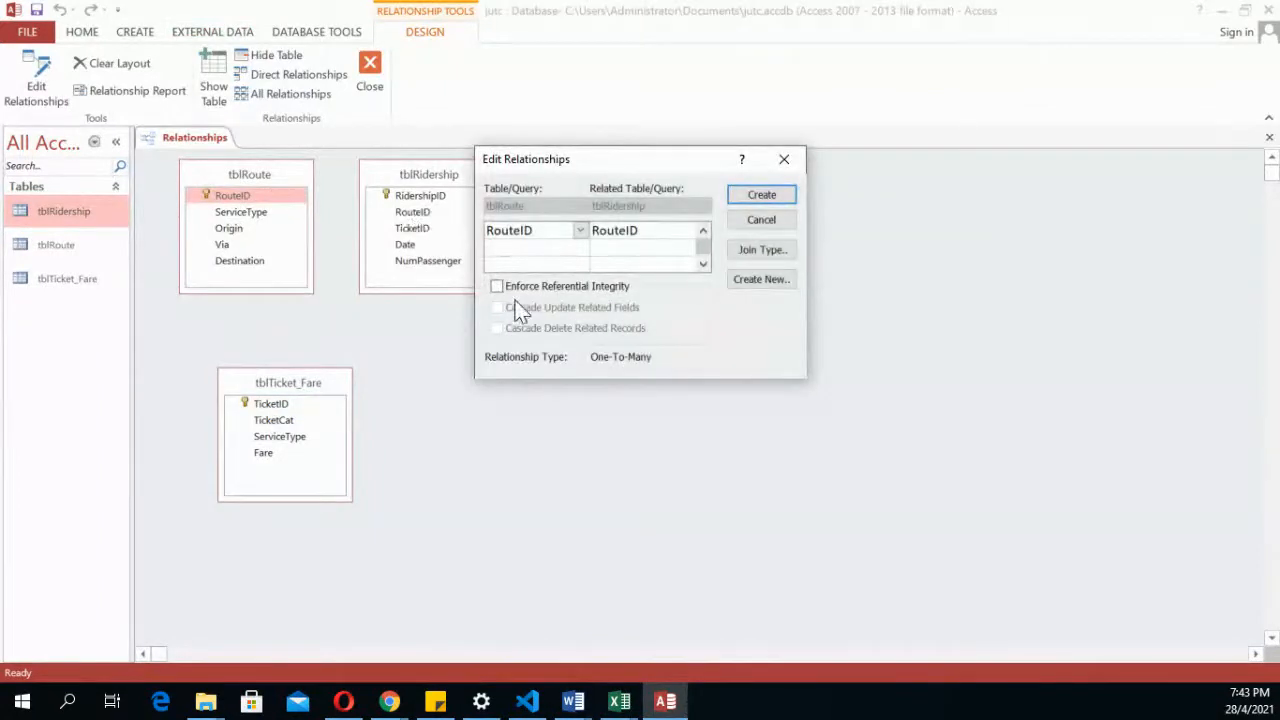
pyautogui.click(496, 287)
pyautogui.click(760, 196)
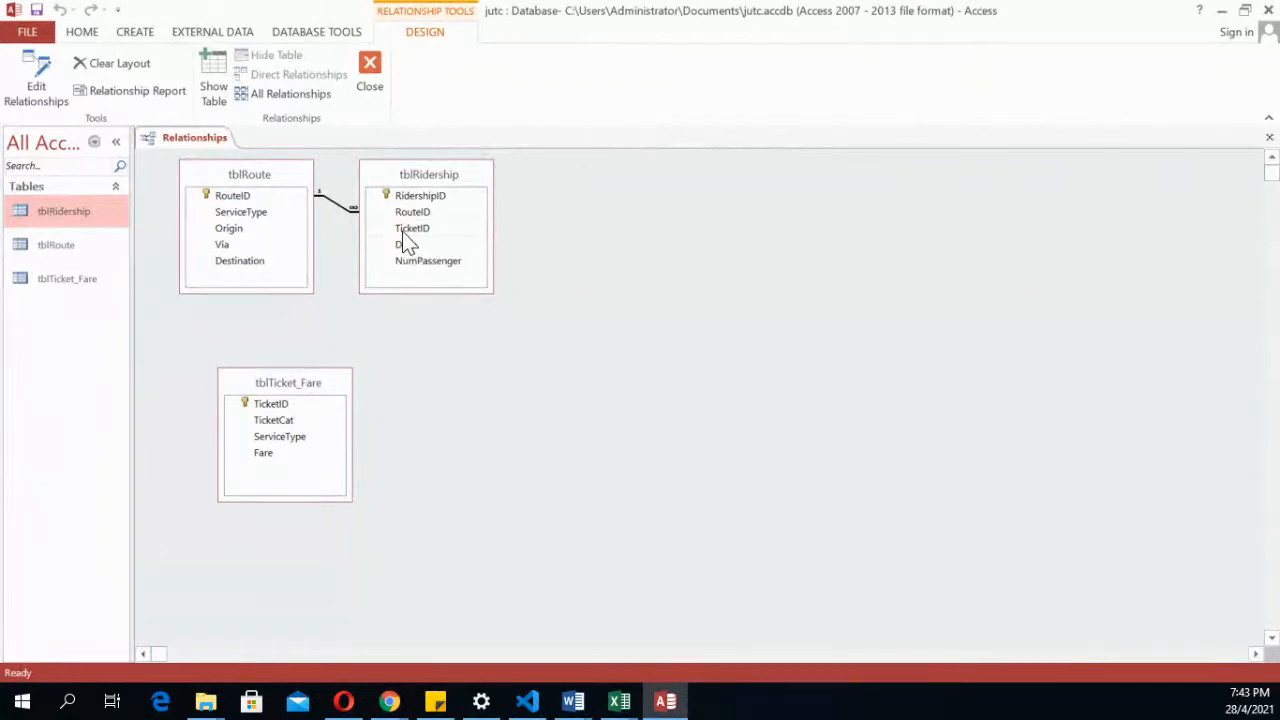
# Relate tblTicket_Fare to tblRidership on TicketID with referential integrity enforced
pyautogui.moveTo(270, 405); pyautogui.dragTo(400, 232)
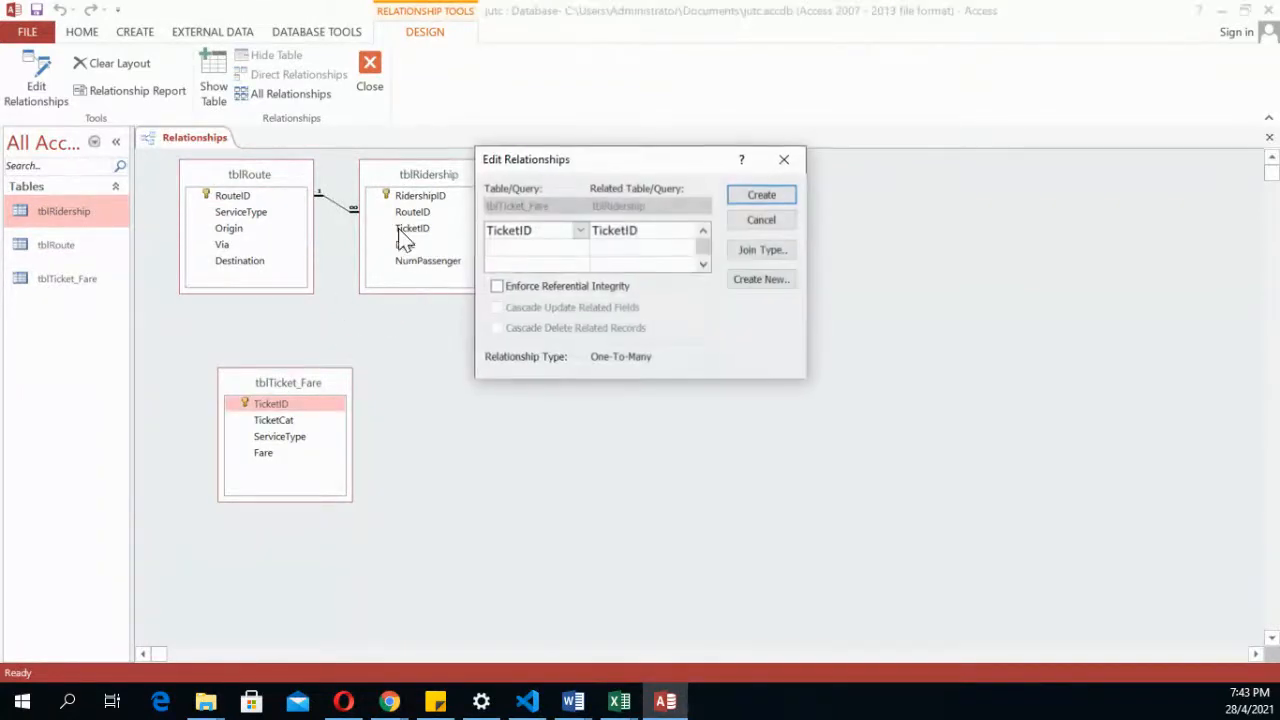
pyautogui.click(493, 286)
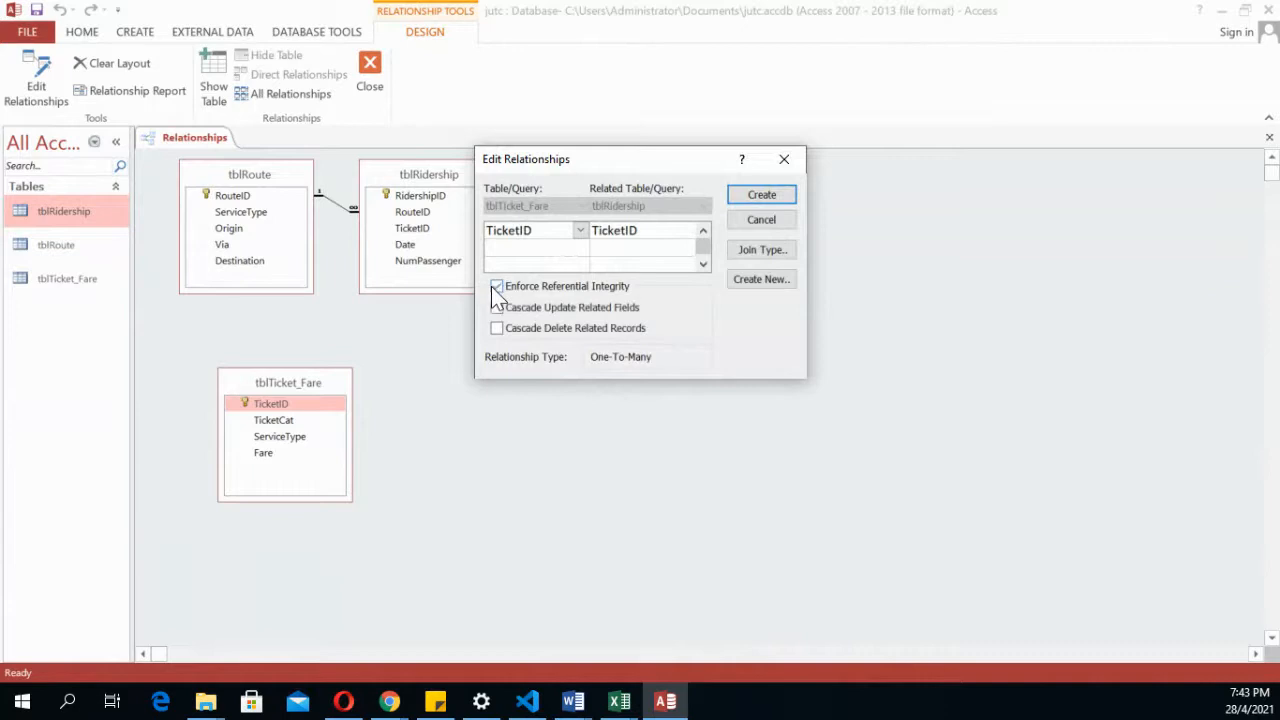
pyautogui.click(770, 198)
# Reposition tblRidership in the relationship layout so both join lines are clear, and close the relationships, saving the layout
pyautogui.moveTo(446, 189); pyautogui.dragTo(538, 241)
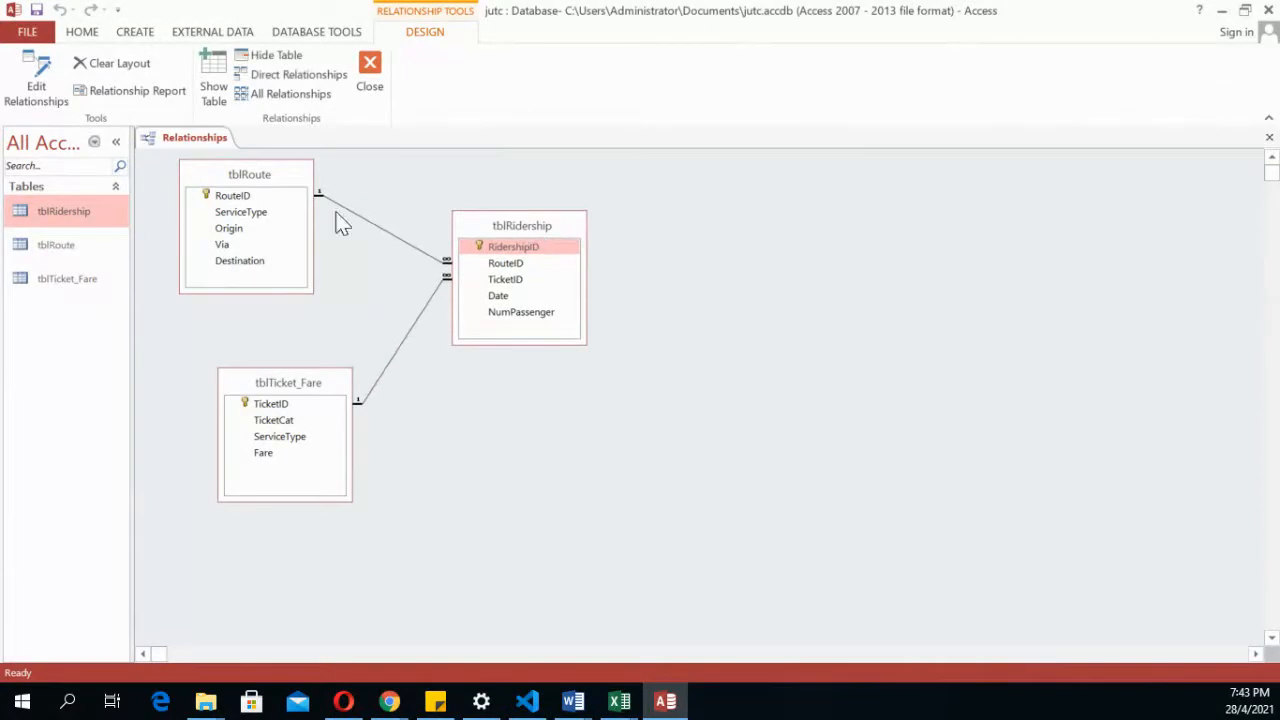
pyautogui.click(328, 198)
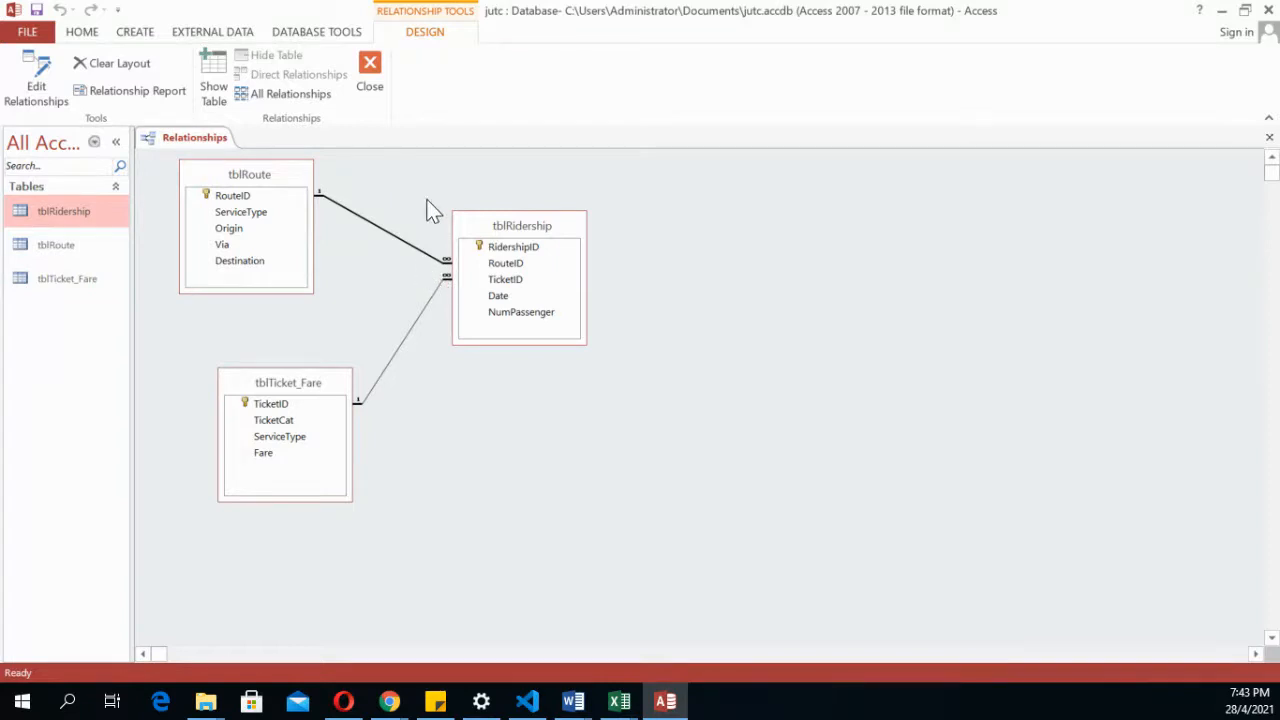
pyautogui.click(373, 80)
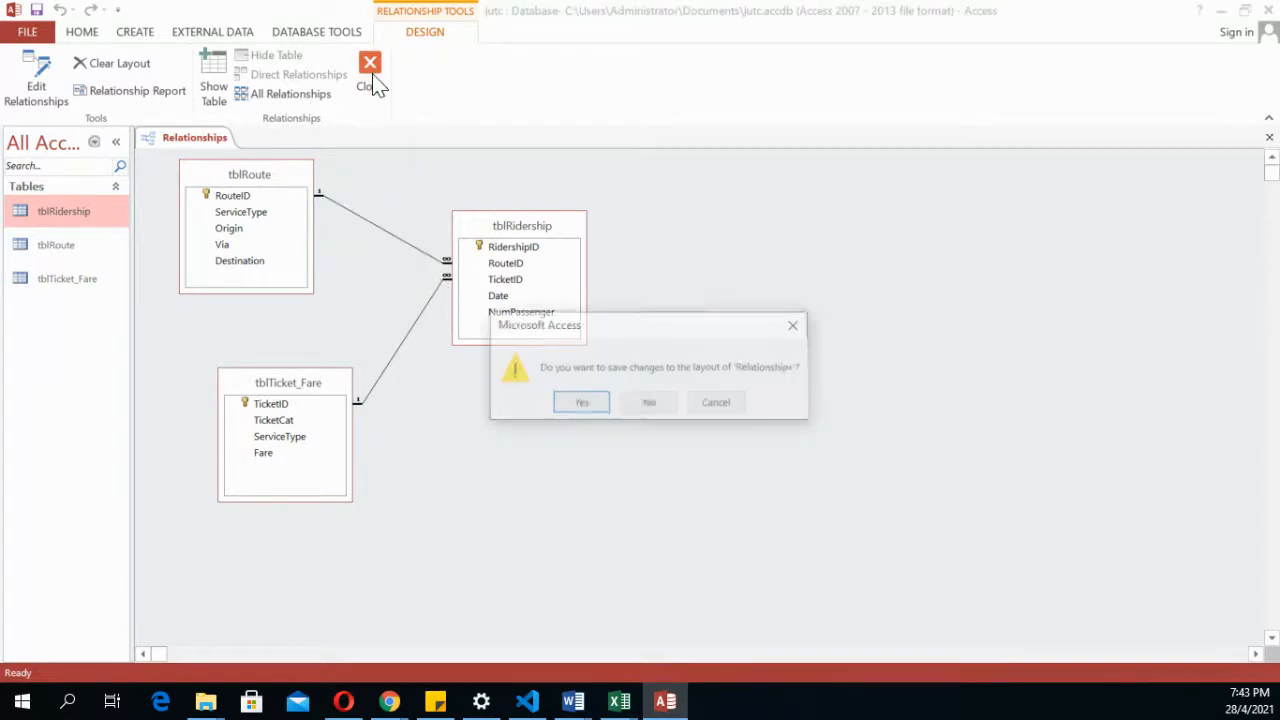
pyautogui.click(584, 404)
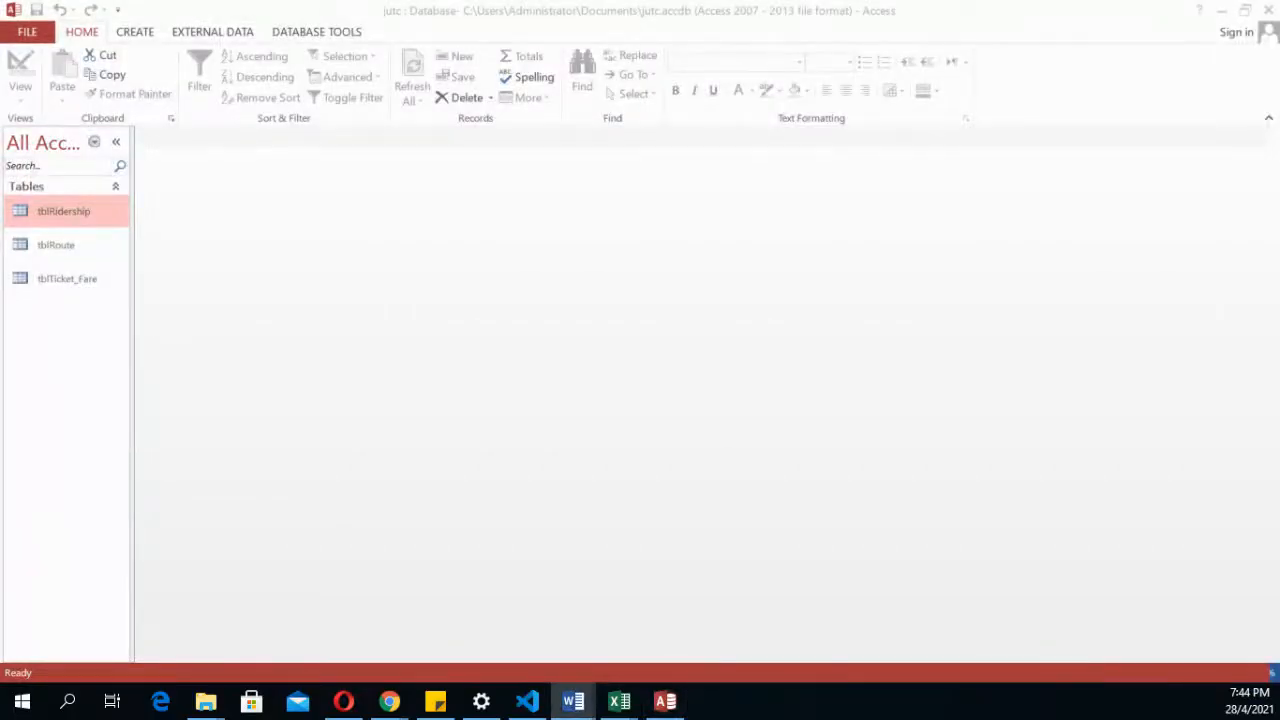
# Switch to the exam document in Word and examine the implementation requirements and query questions 6 to 8
pyautogui.click(573, 701)
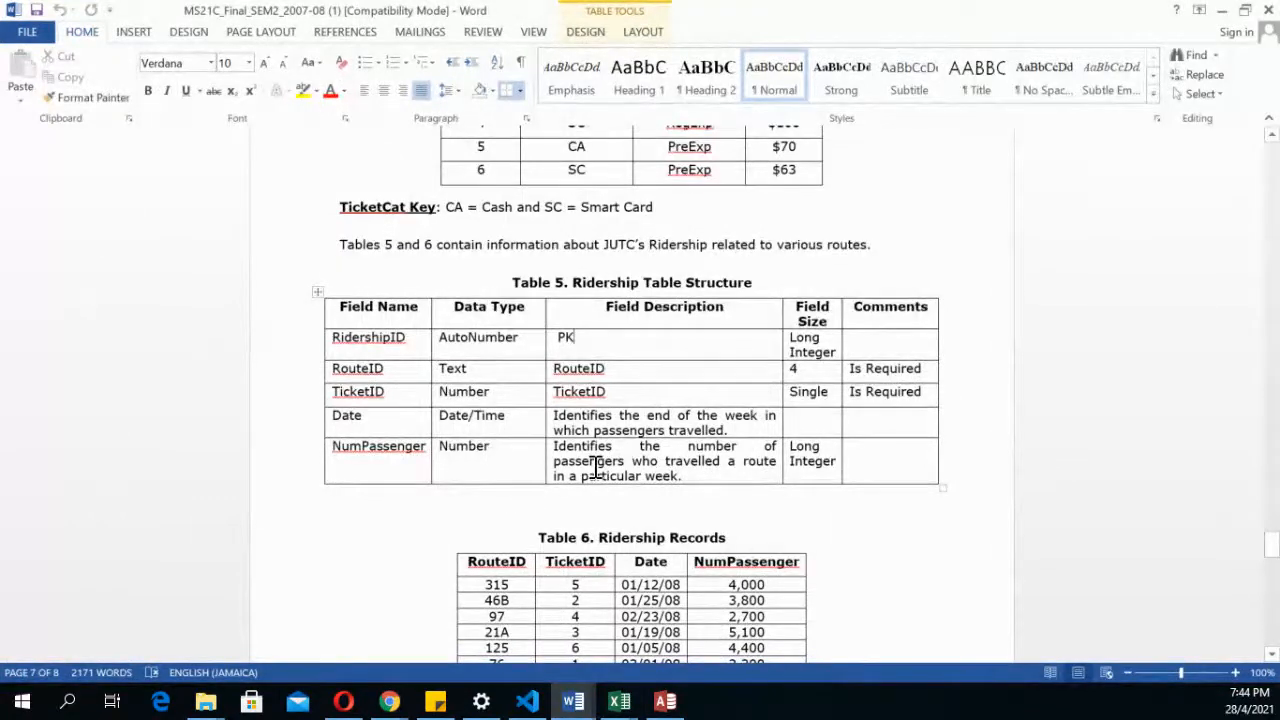
pyautogui.scroll(-3, 594, 460)
pyautogui.scroll(-9, 594, 468)
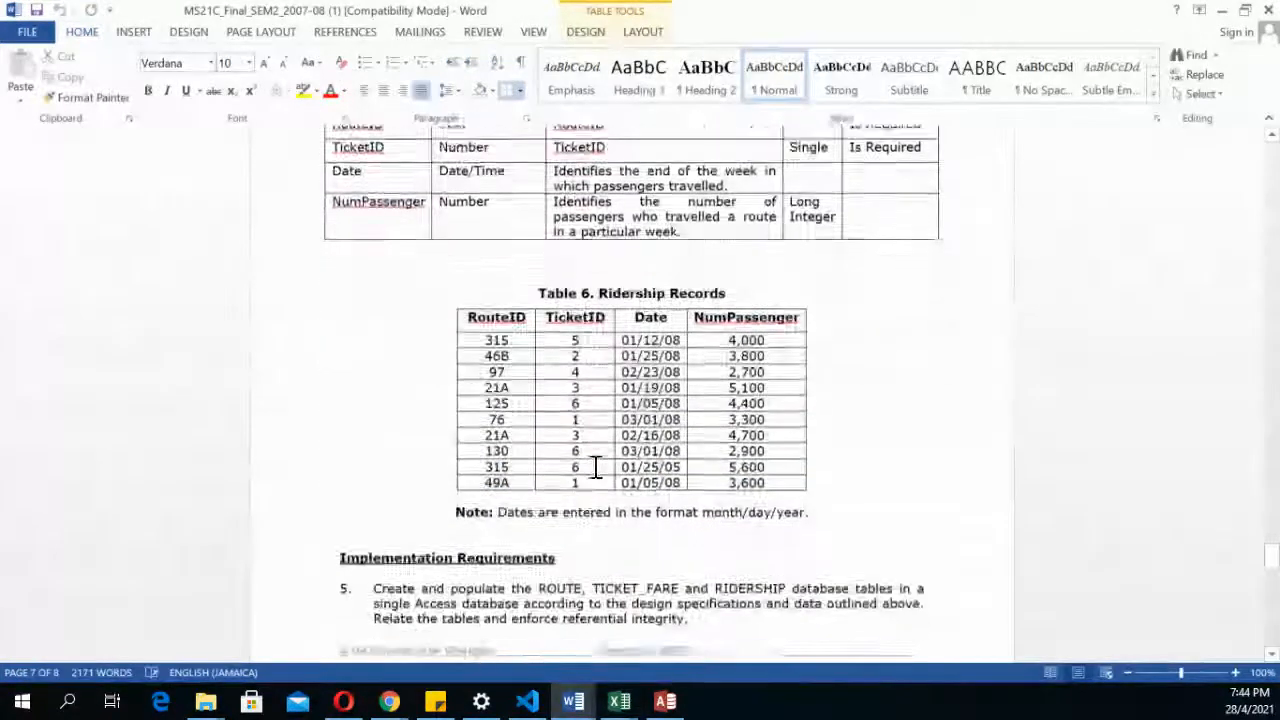
pyautogui.scroll(-10, 594, 478)
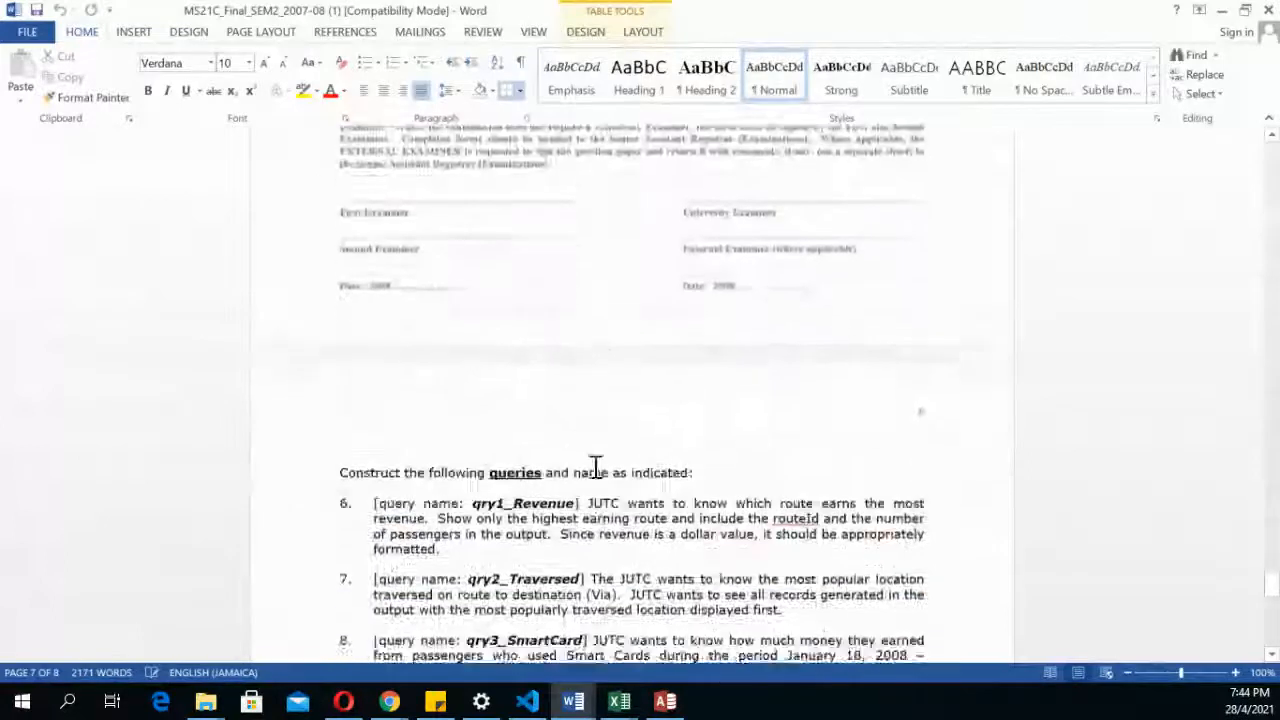
pyautogui.scroll(-1, 594, 468)
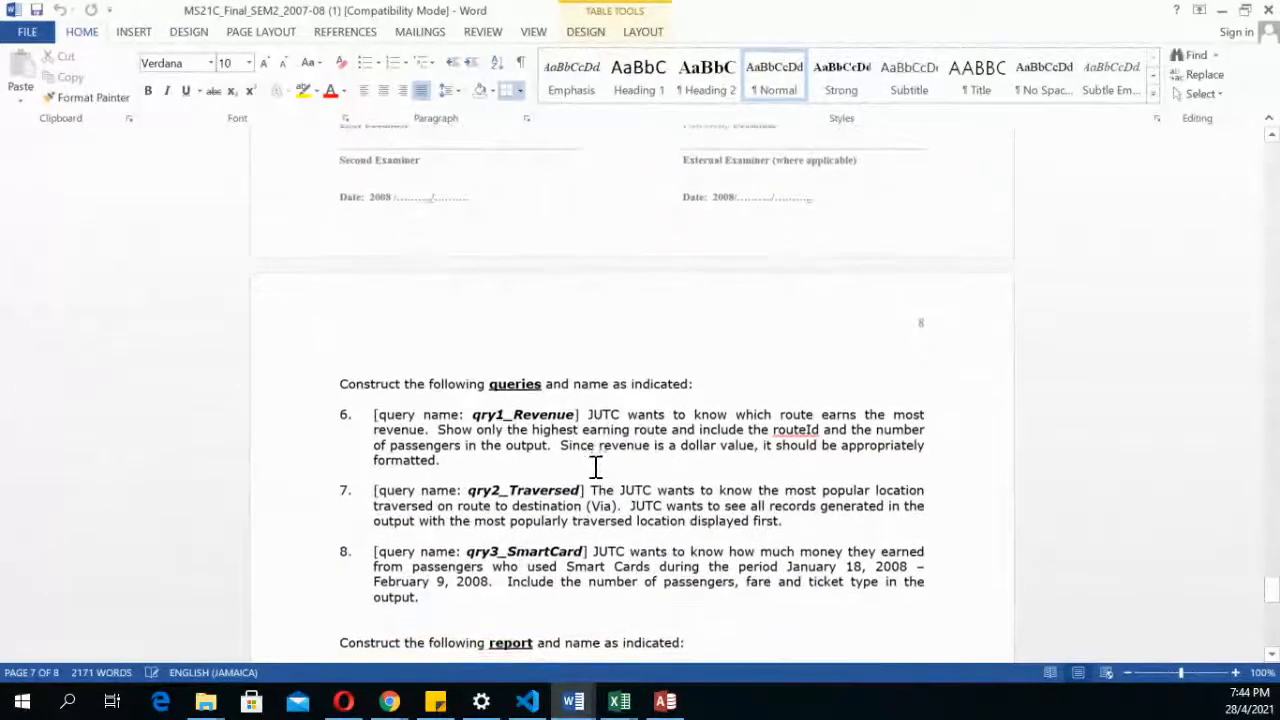
pyautogui.scroll(-1, 593, 460)
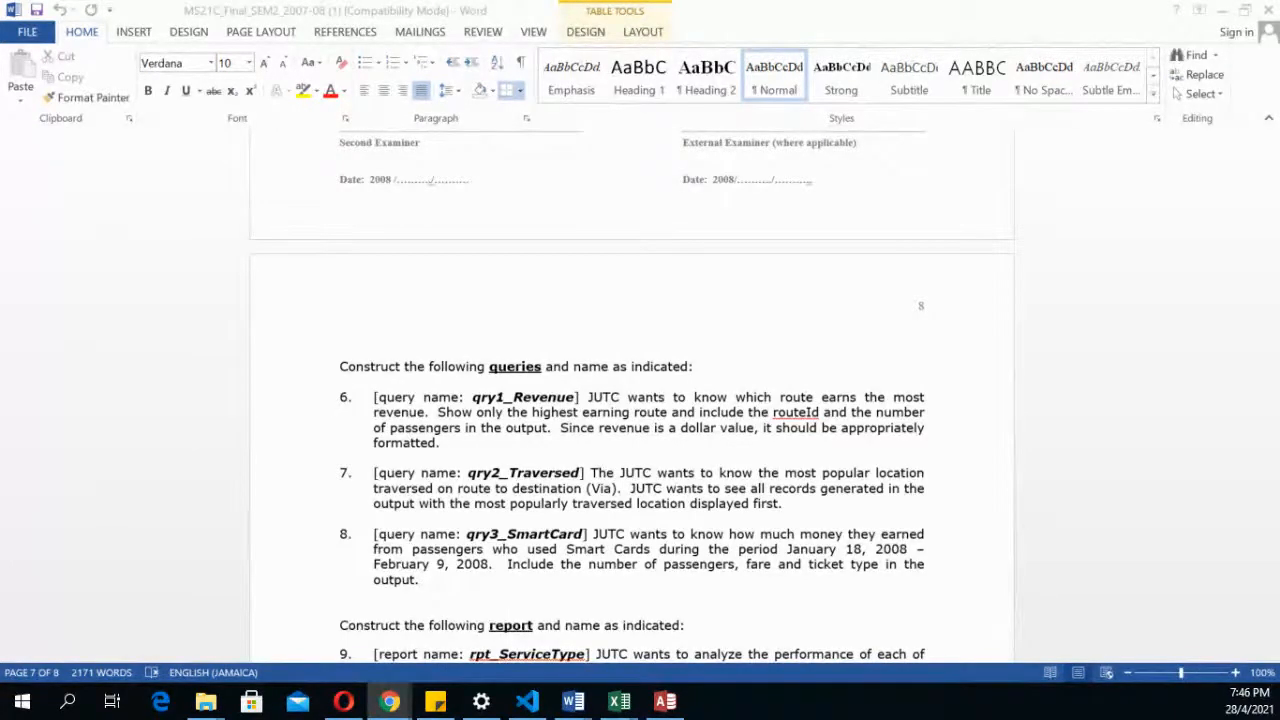
# Return to the jutc database in Access and open tblTicket_Fare to review its fare records
pyautogui.hotkey('alt', 'Tab')
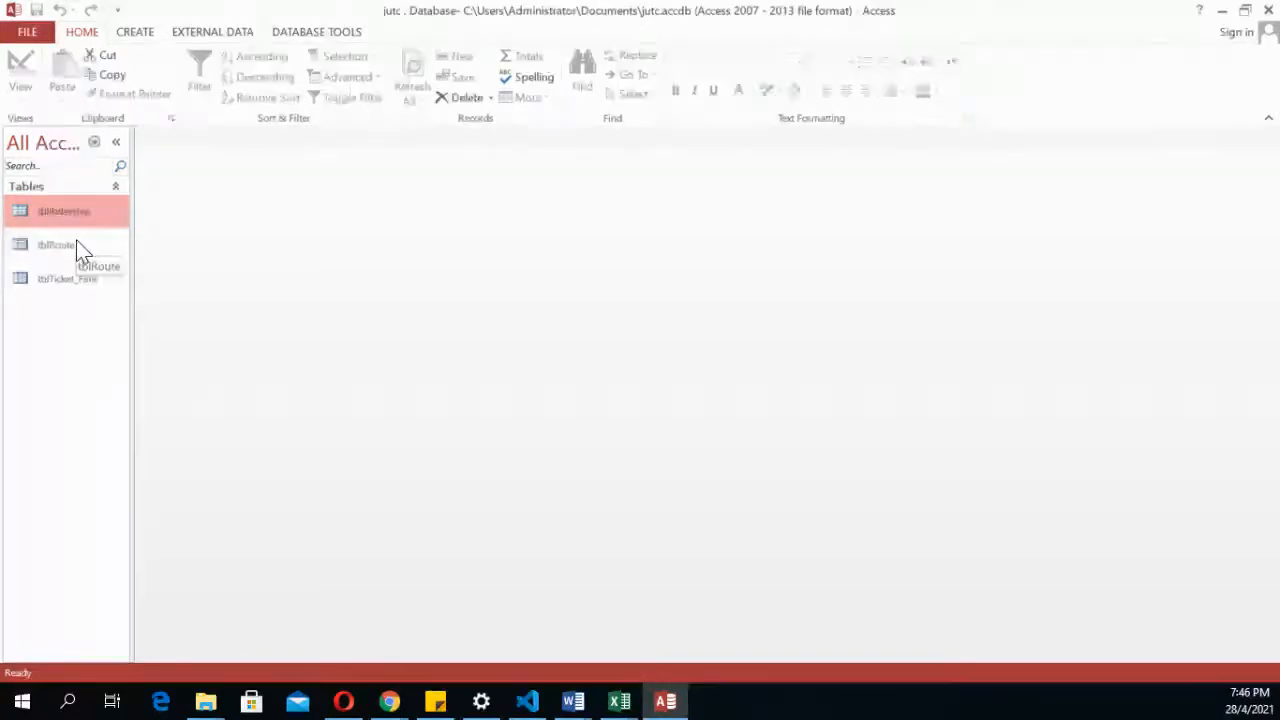
pyautogui.click(95, 292)
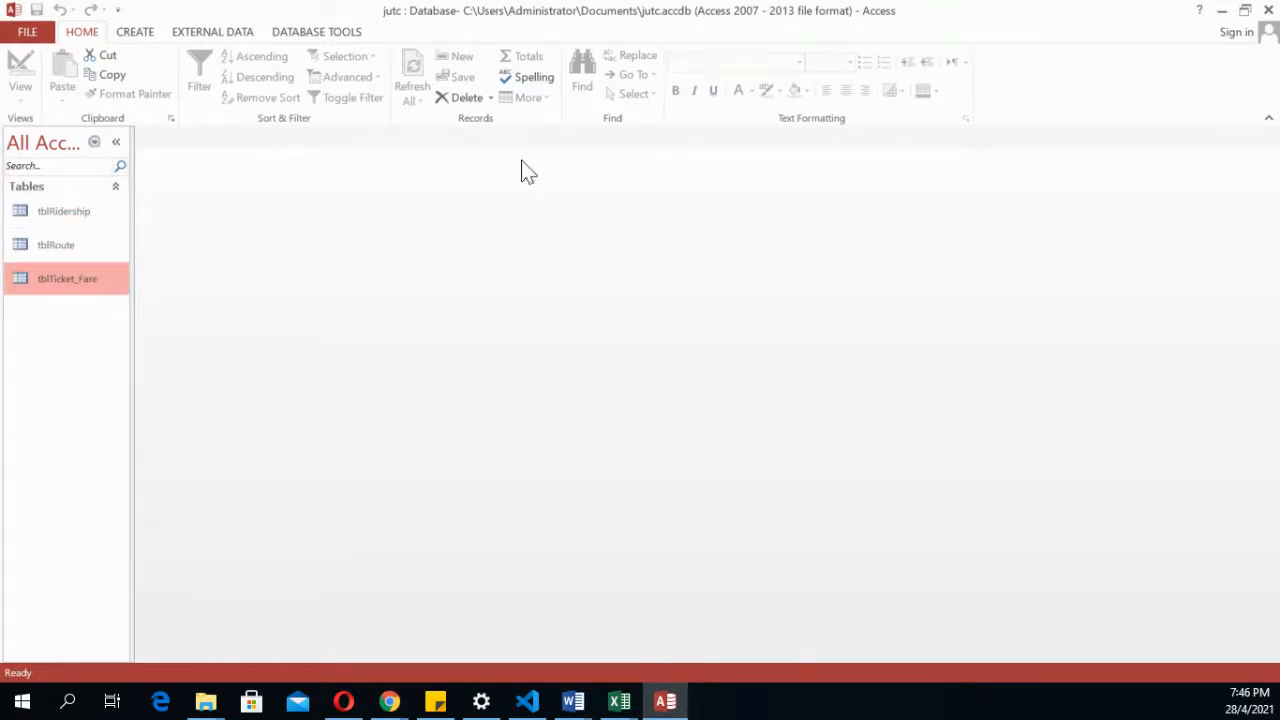
pyautogui.doubleClick(61, 284)
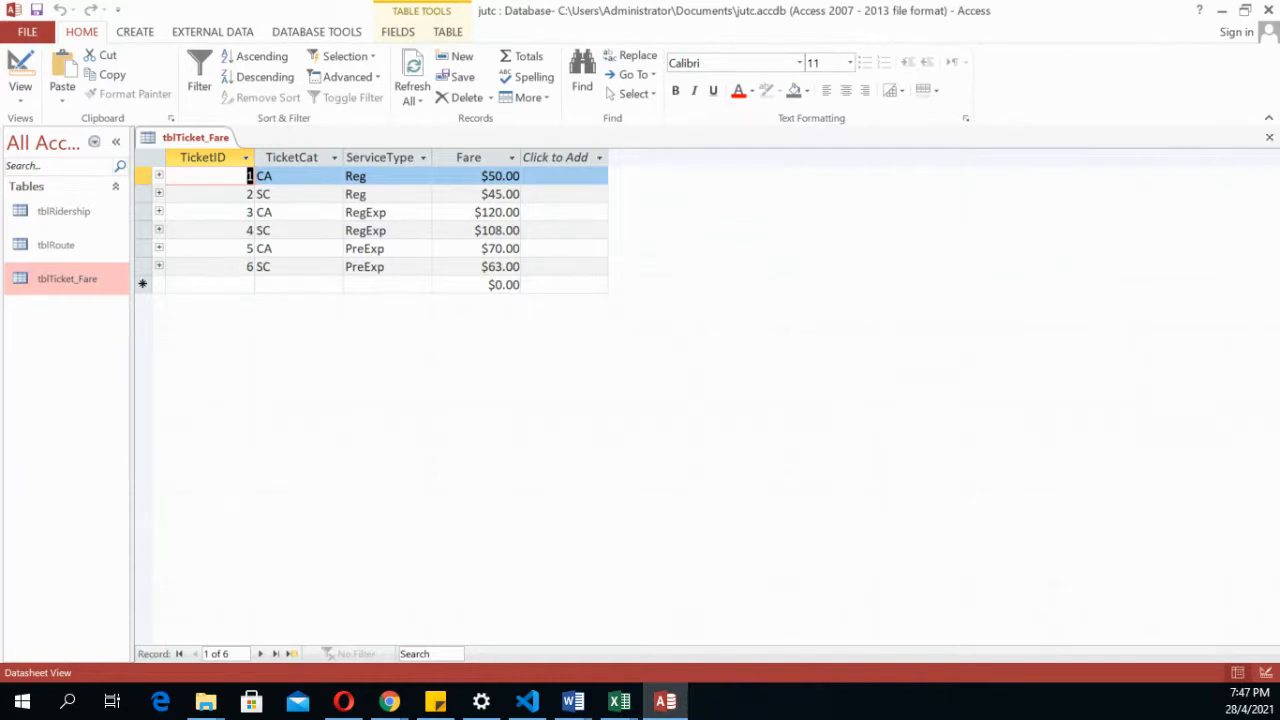
pyautogui.hotkey('alt', 'Tab')
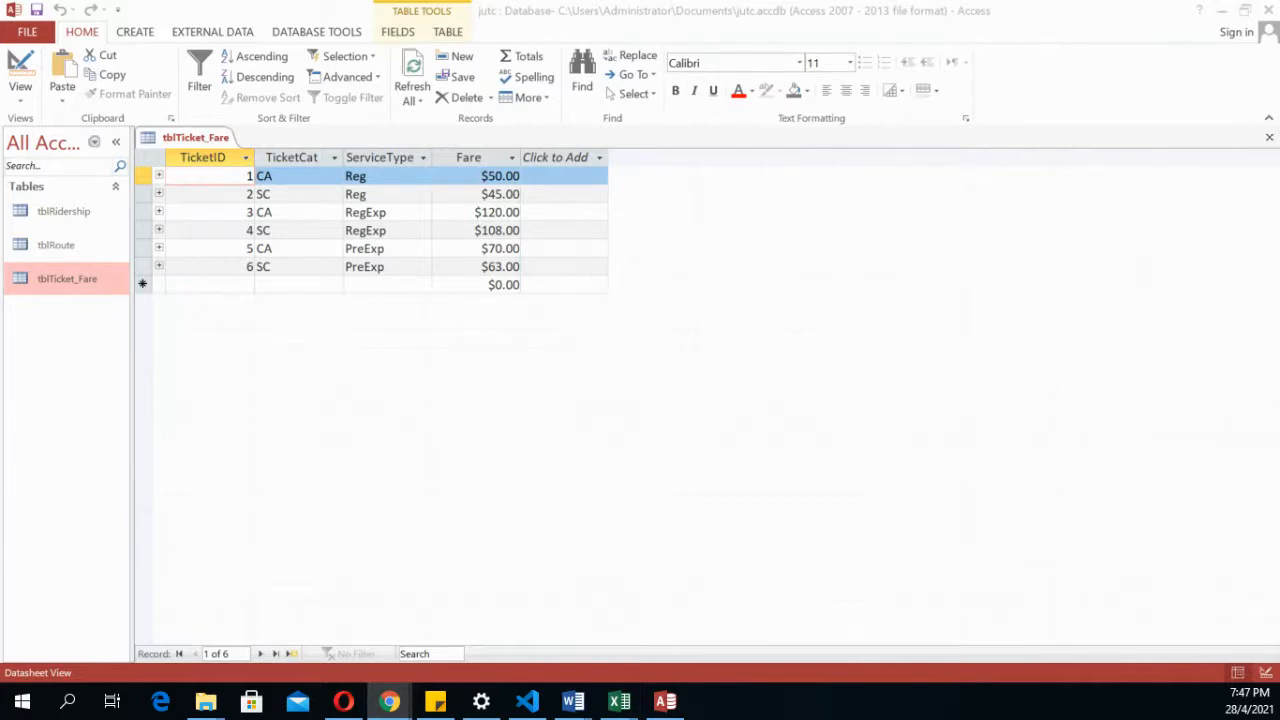
# Create a new query in design mode based on tblTicket_Fare and make it an update query
pyautogui.click(134, 43)
pyautogui.click(134, 40)
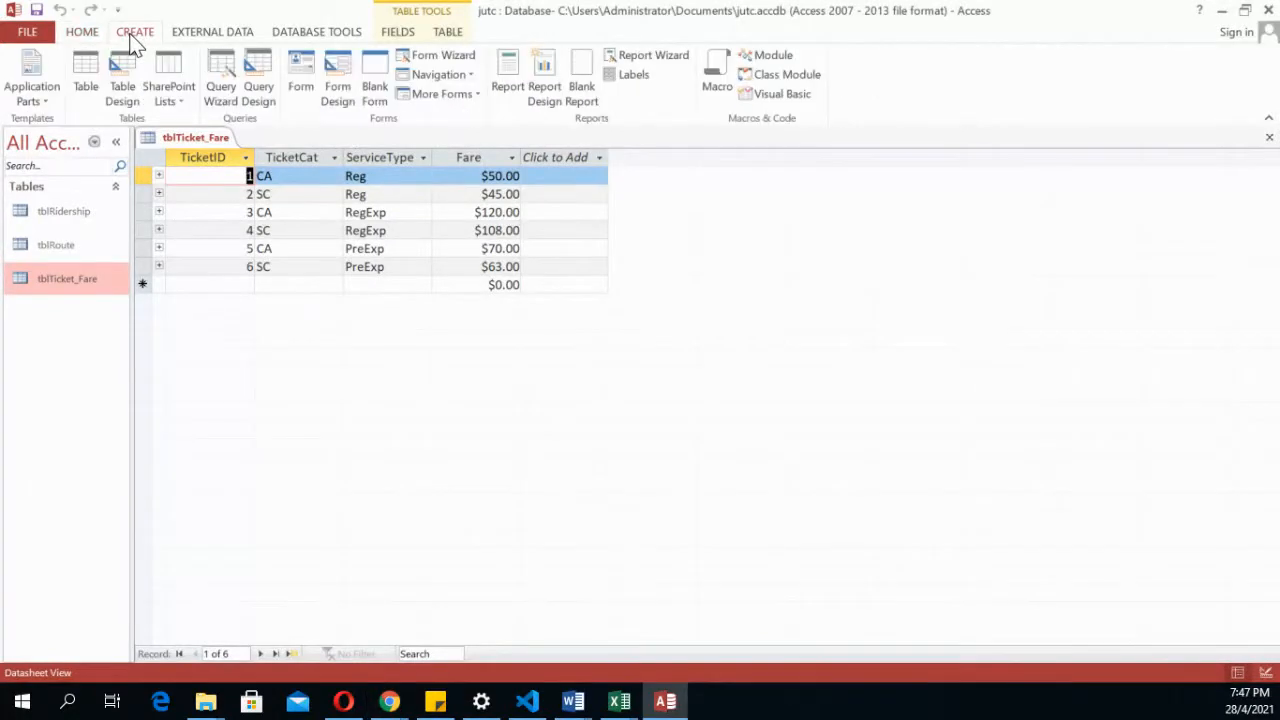
pyautogui.click(262, 88)
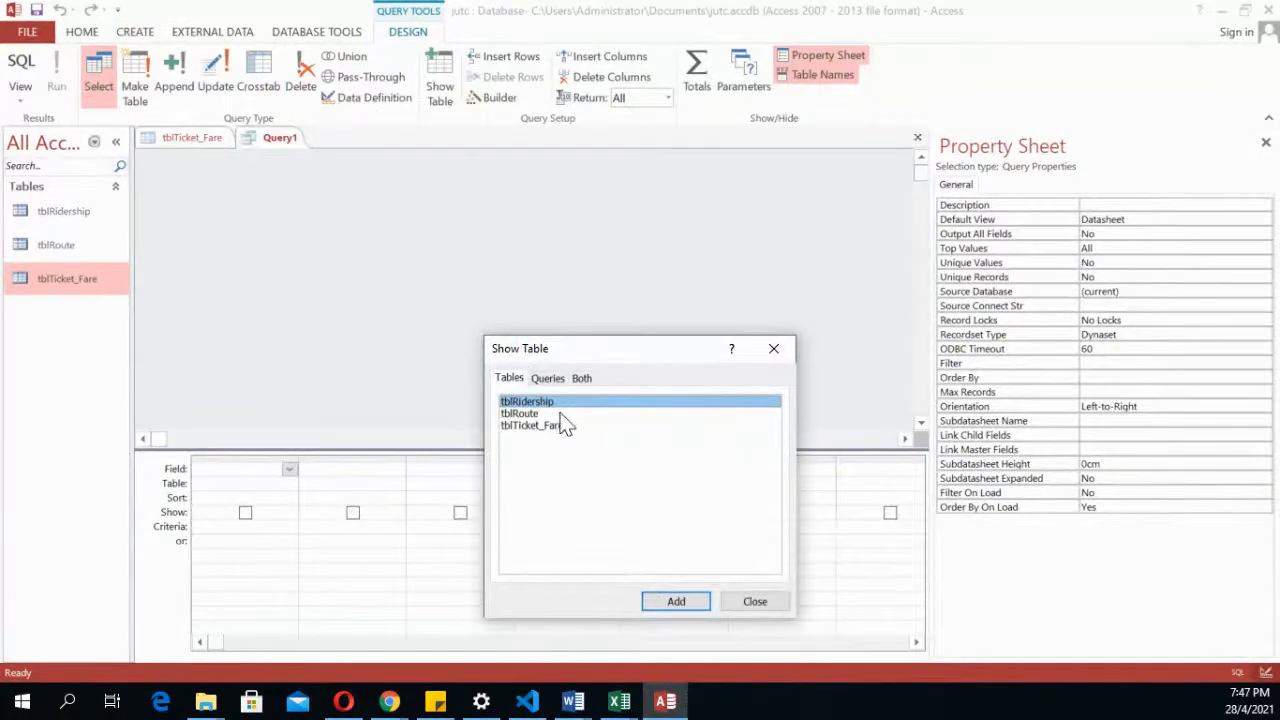
pyautogui.moveTo(597, 355); pyautogui.dragTo(580, 209)
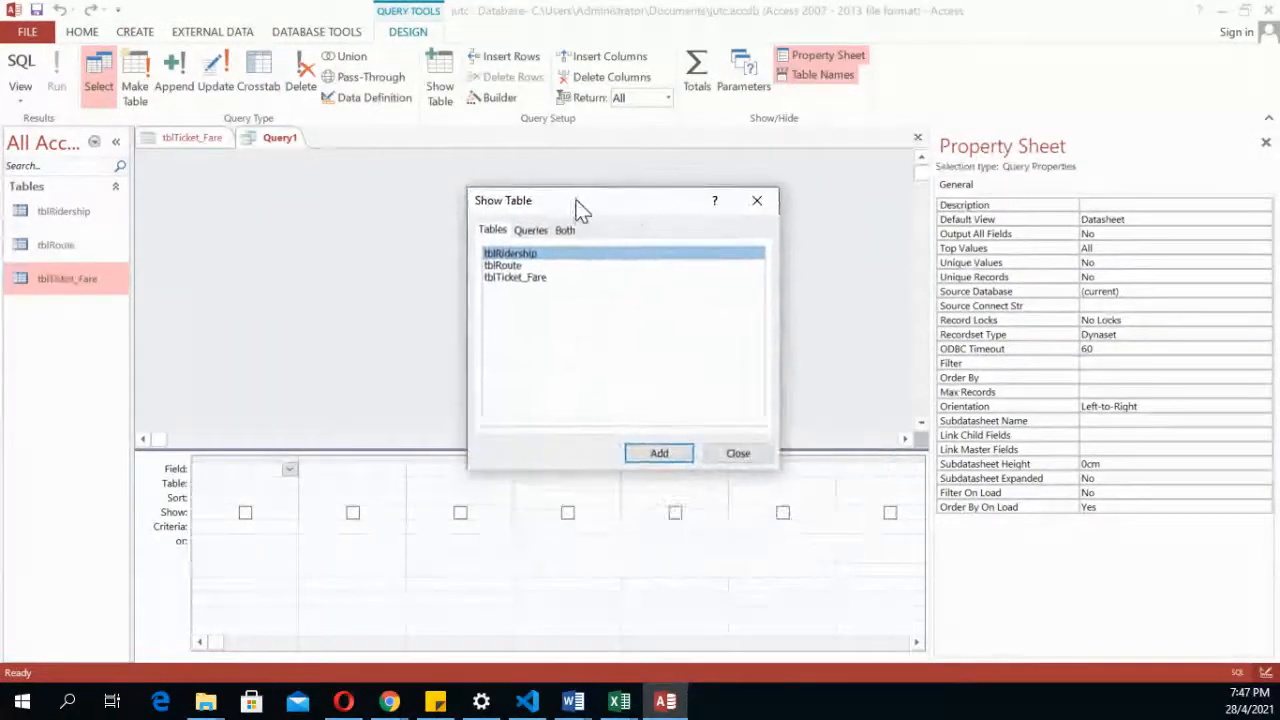
pyautogui.doubleClick(537, 280)
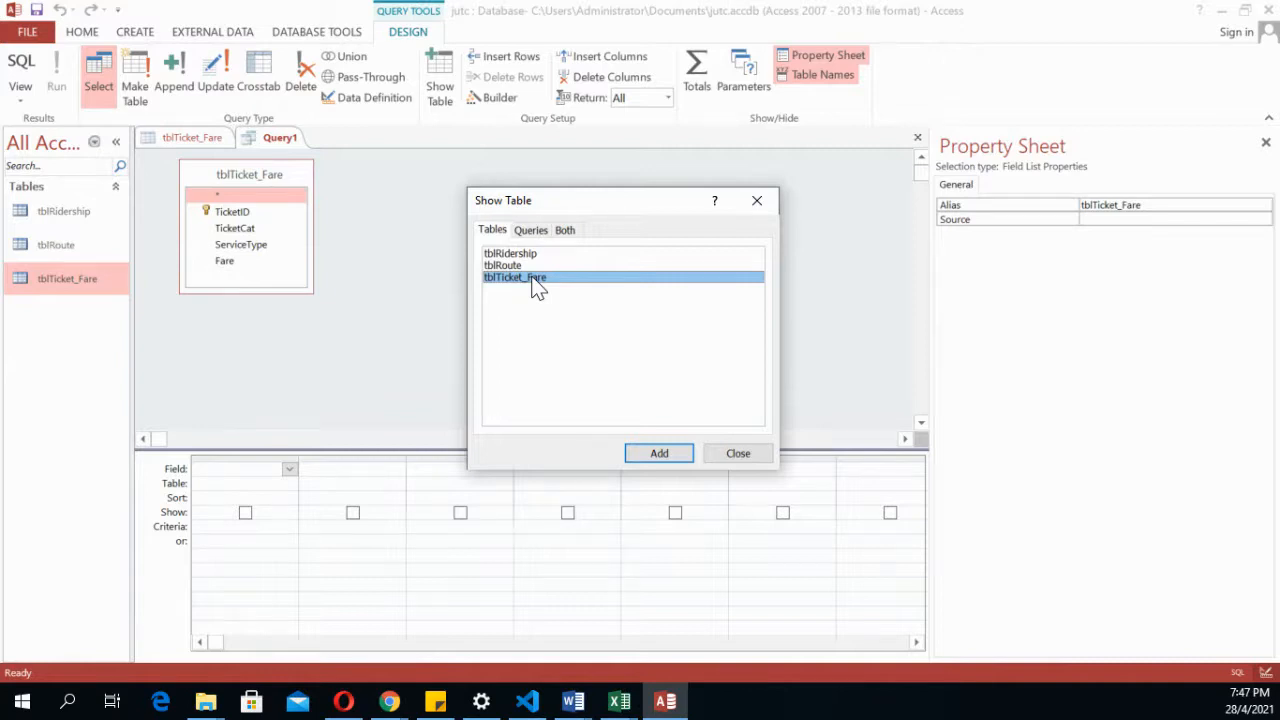
pyautogui.click(737, 453)
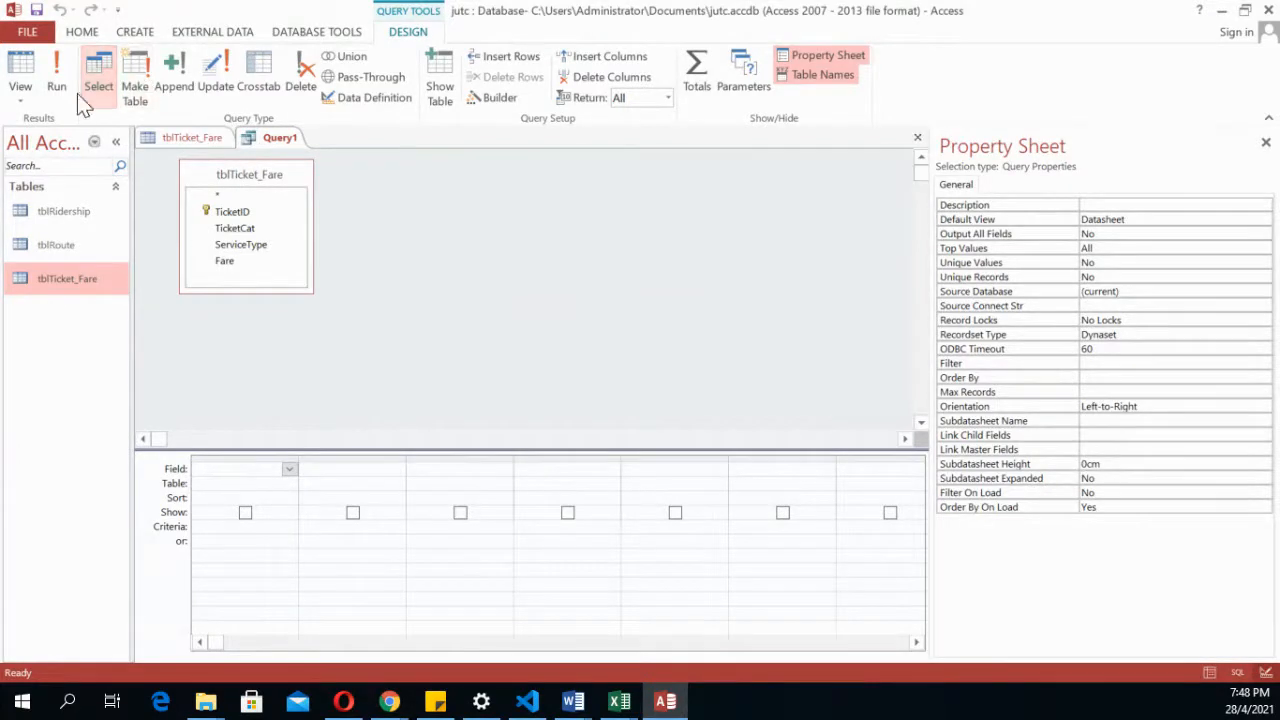
pyautogui.click(219, 84)
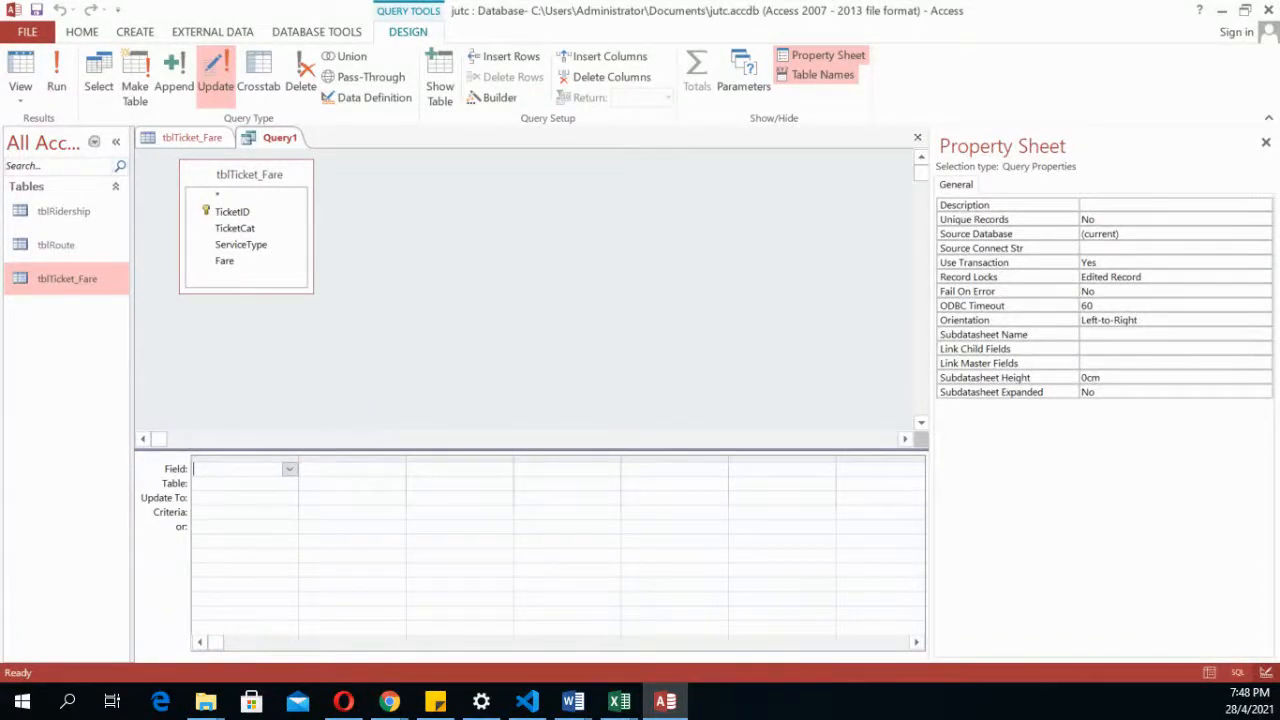
# Add the Fare field of tblTicket_Fare to the update query's design grid
pyautogui.hotkey('alt', 'Tab')
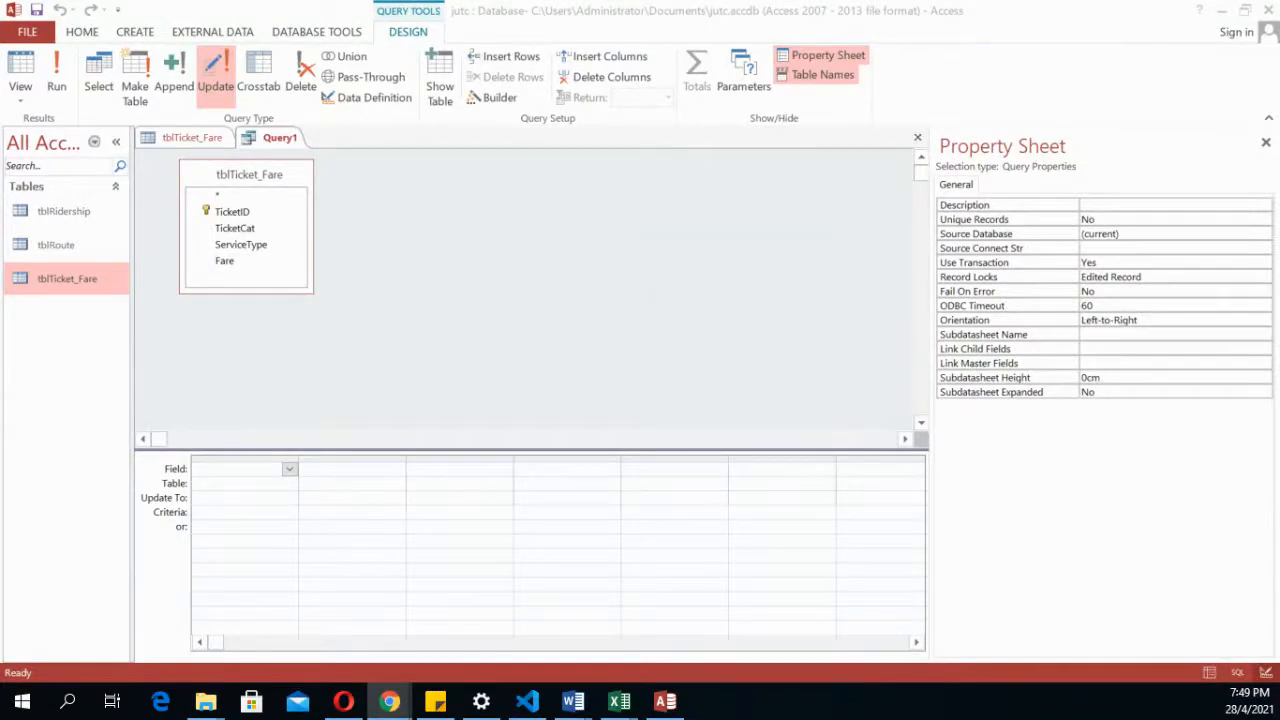
pyautogui.click(250, 264)
pyautogui.click(223, 262)
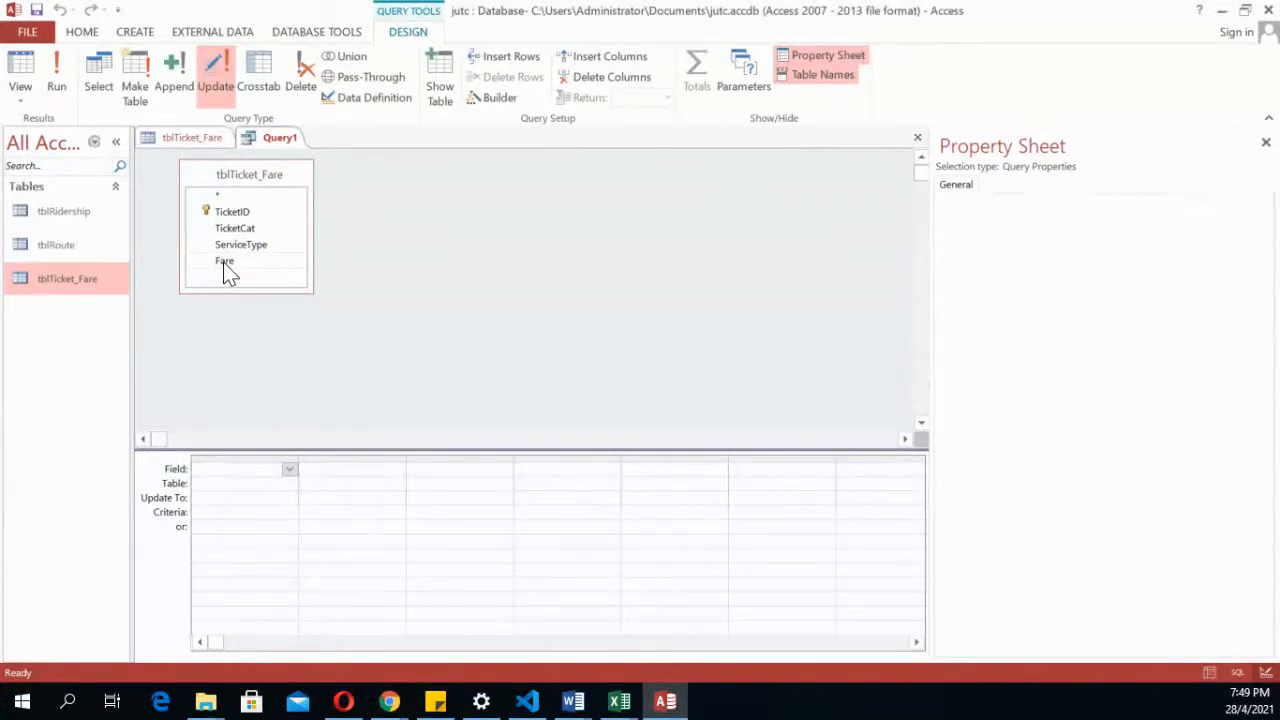
pyautogui.doubleClick(223, 262)
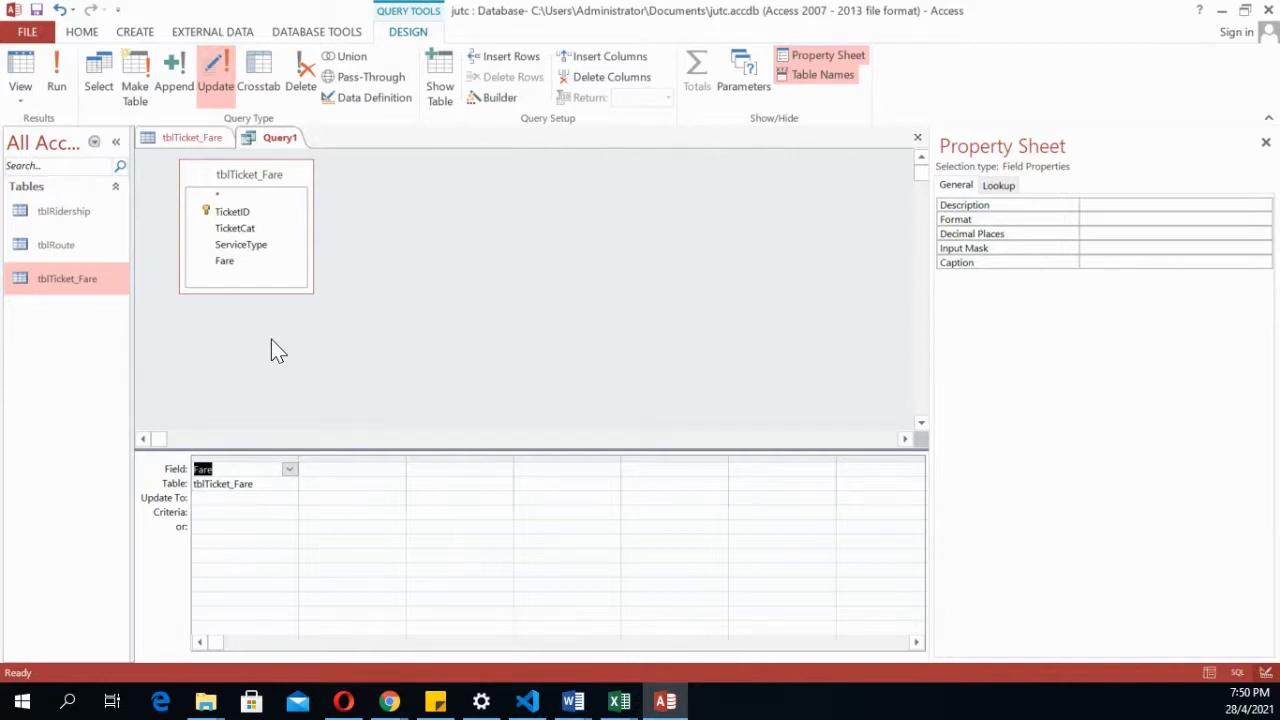
# Begin Fare's Update To expression with iif( in the zoomed editor, and consult the Ticket_Fare sheet in Excel before returning to Access
pyautogui.click(210, 499)
pyautogui.rightClick(211, 499)
pyautogui.click(266, 641)
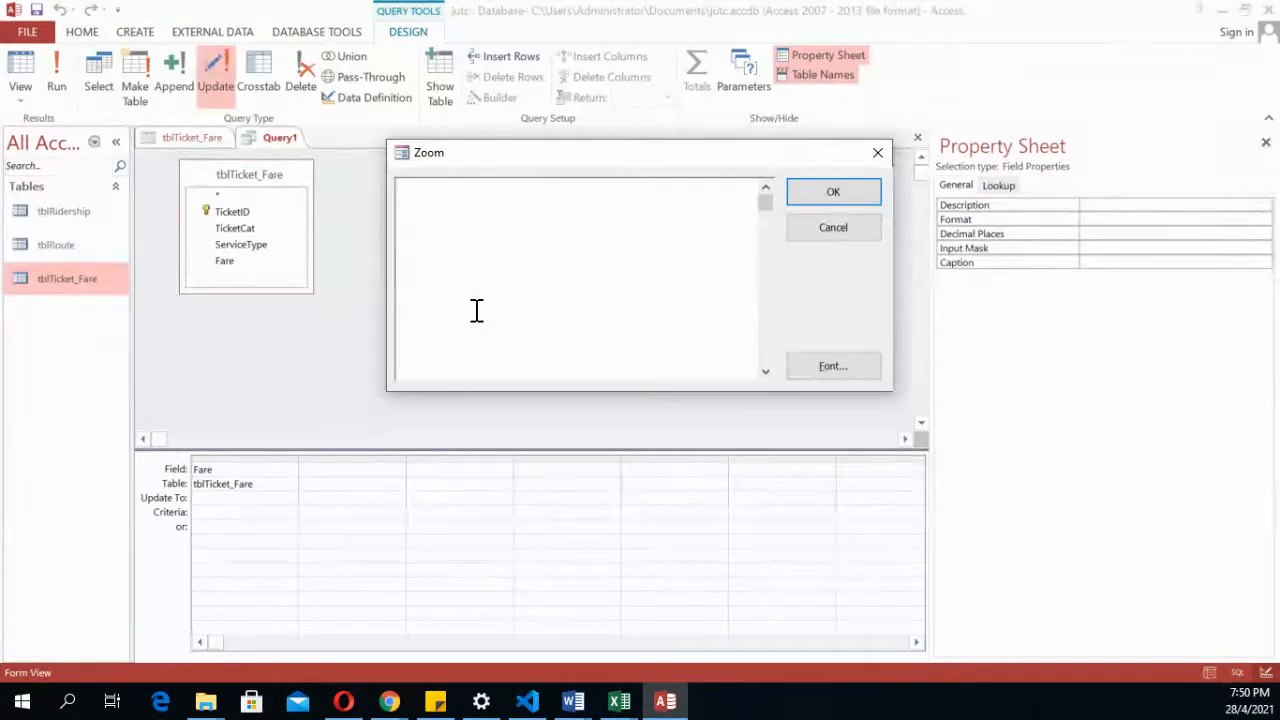
pyautogui.write('iif(')
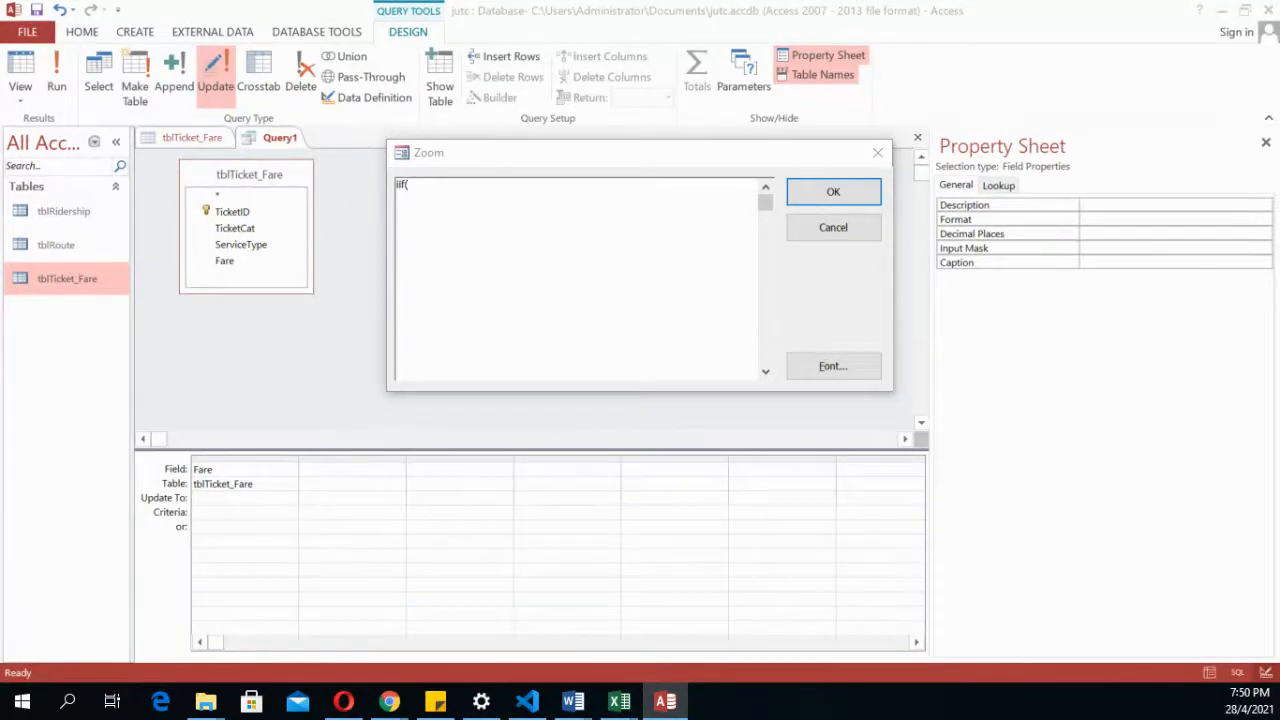
pyautogui.hotkey('alt', 'Tab')
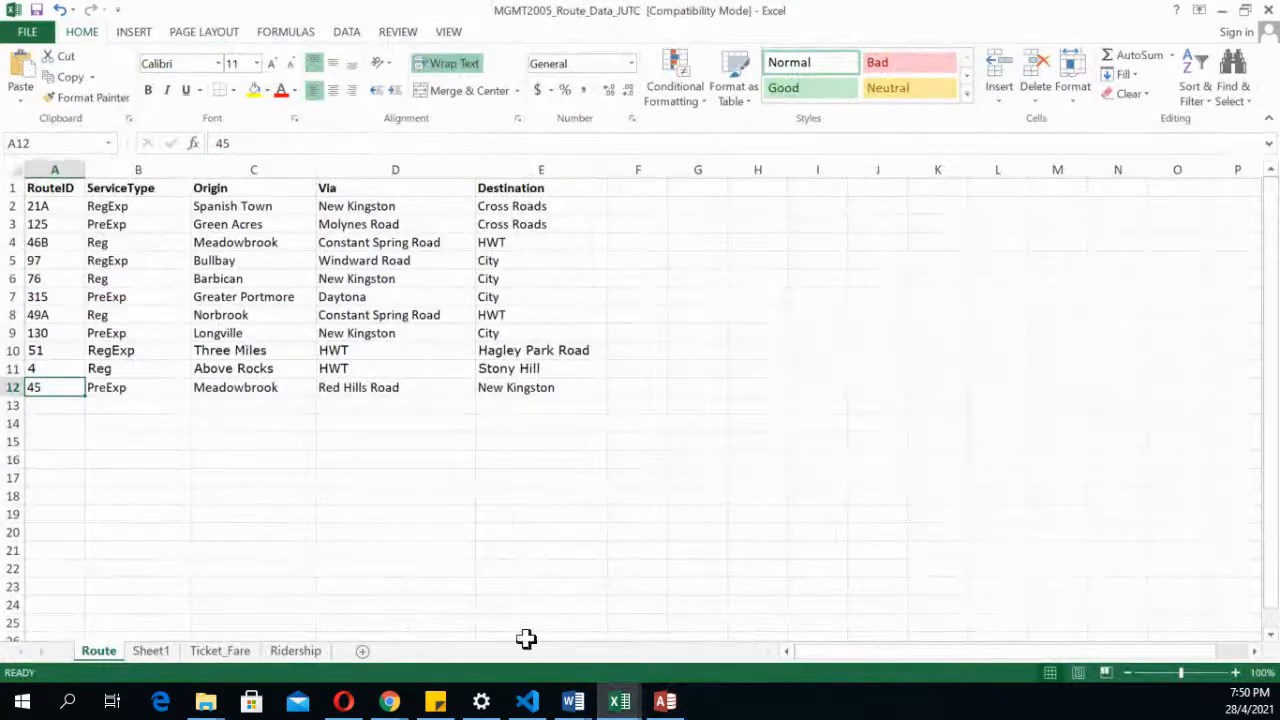
pyautogui.click(241, 651)
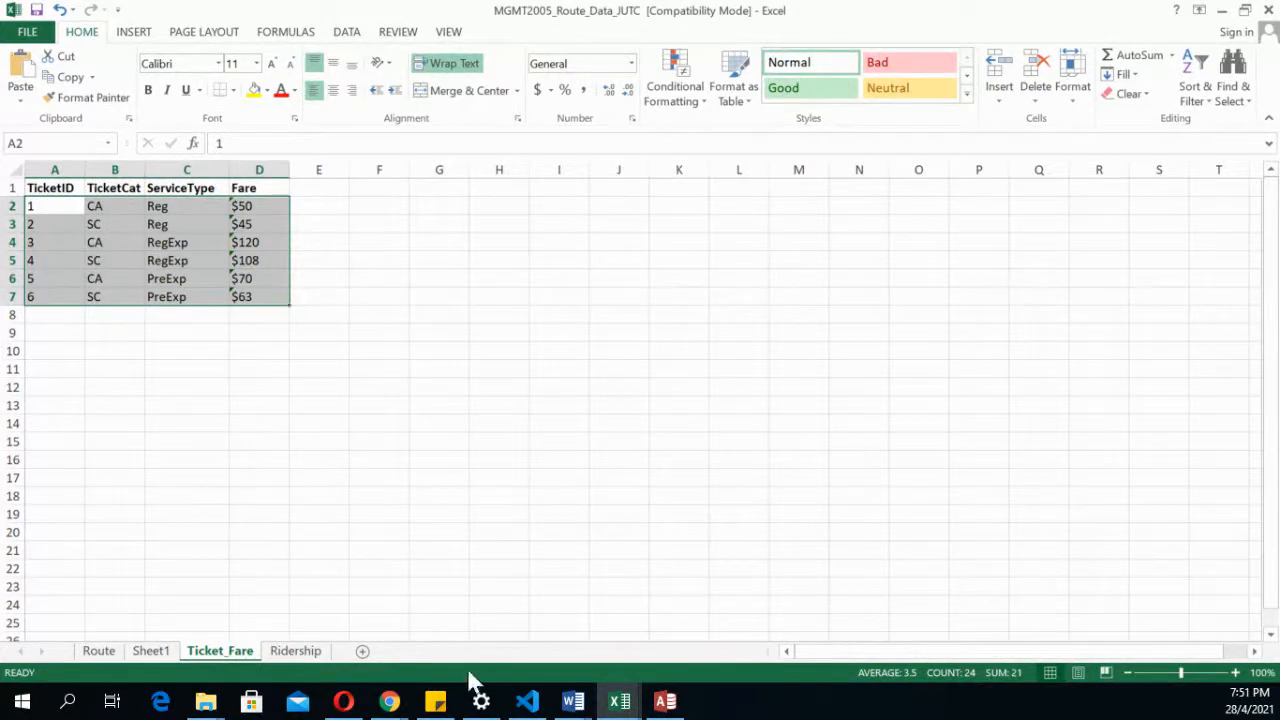
pyautogui.click(668, 705)
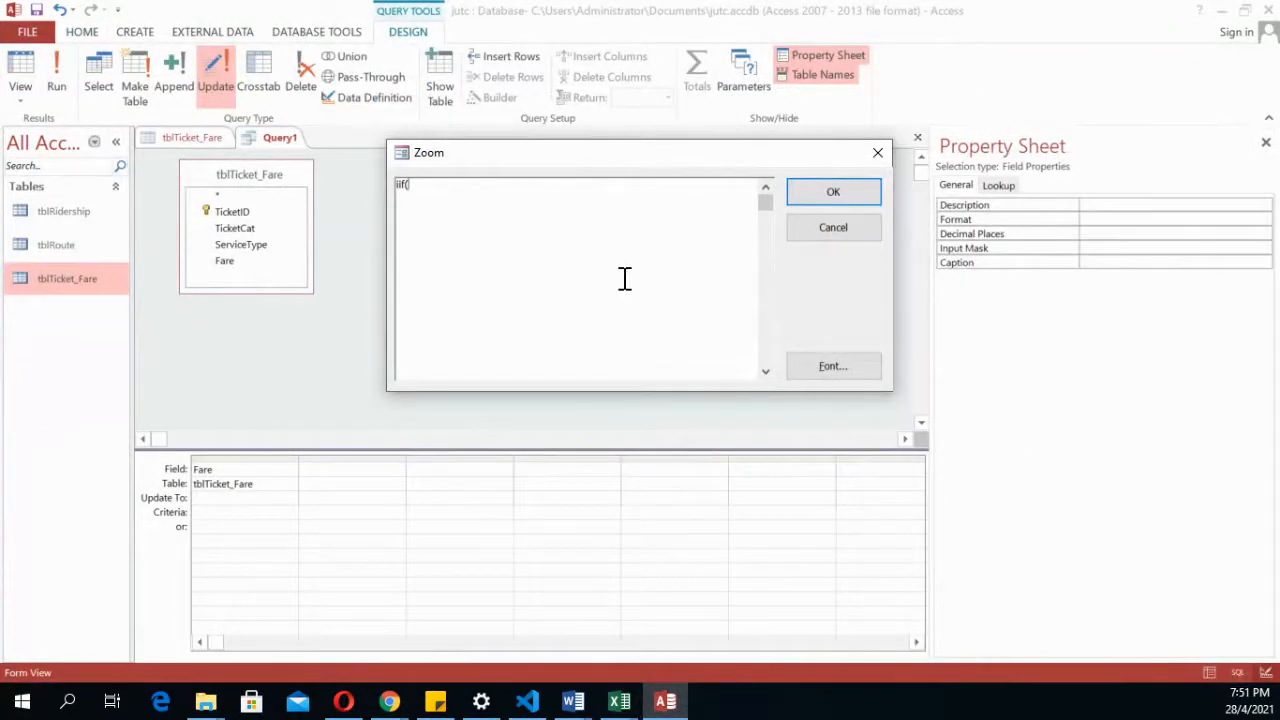
# Add the condition [TicketCat]="CA" and its true result [Fare]*1.1 to Fare's Update To expression
pyautogui.write('[Tick')
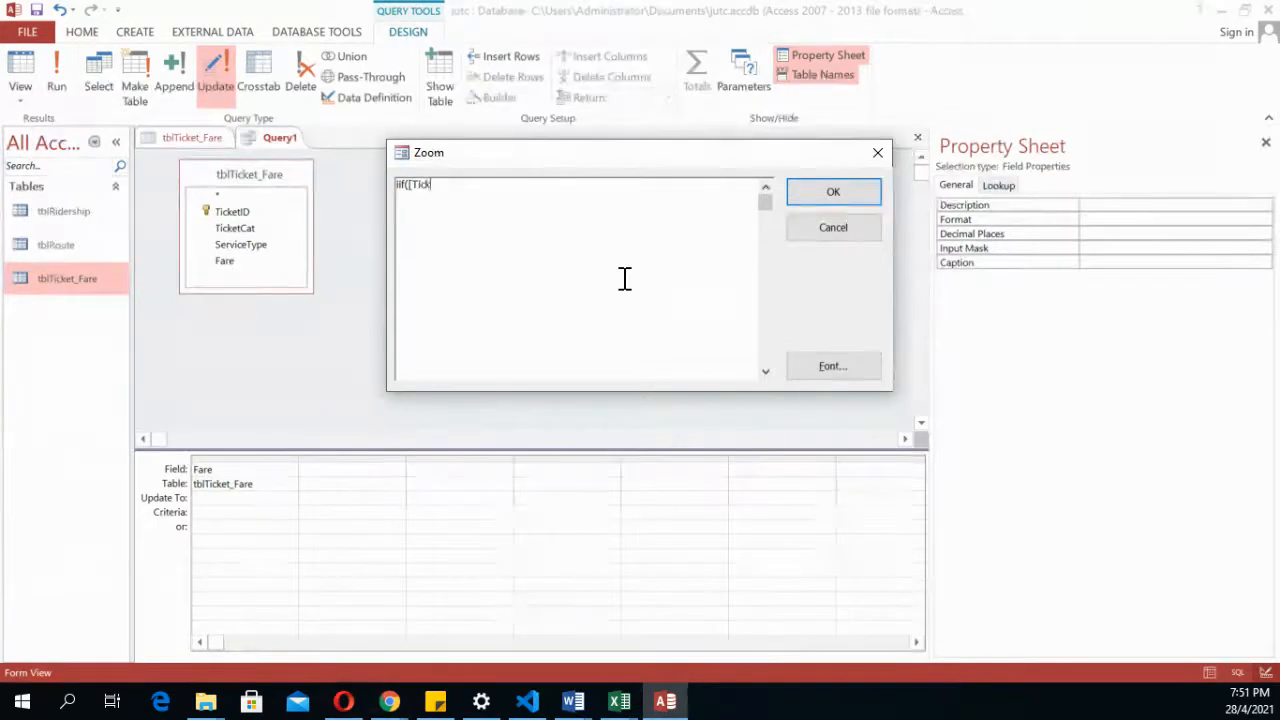
pyautogui.write('etCat')
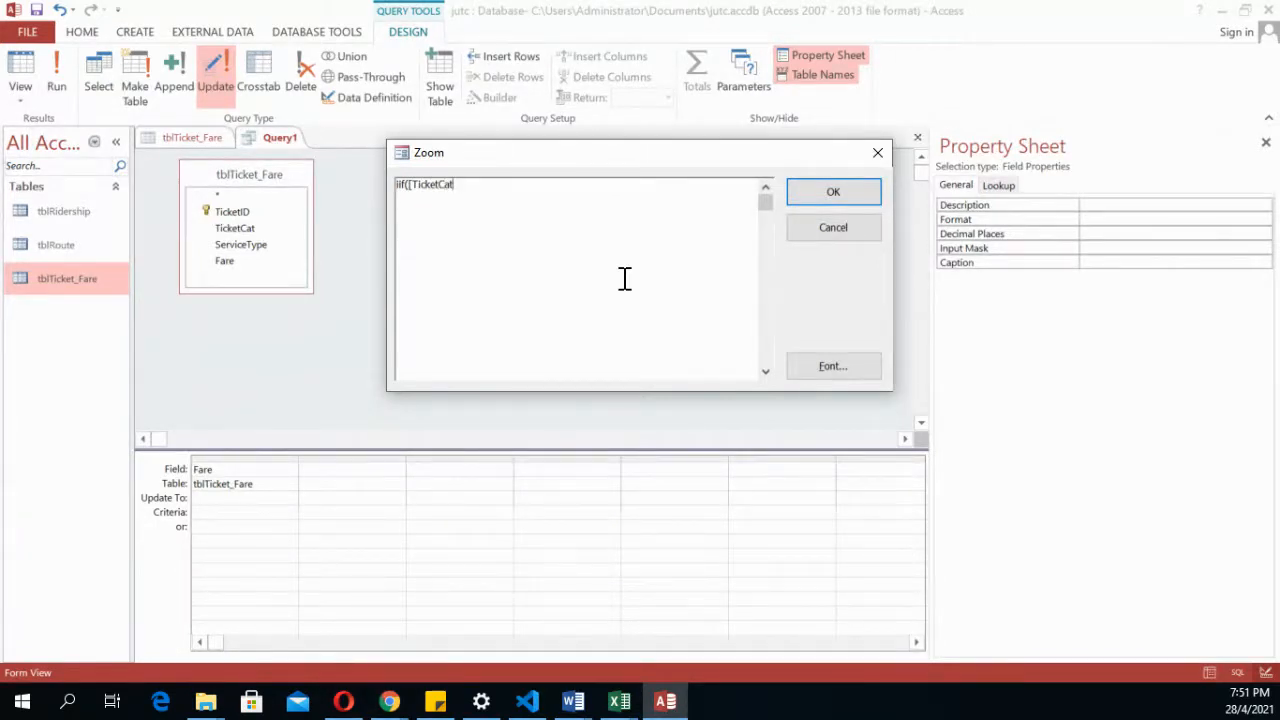
pyautogui.write(']')
pyautogui.write('=')
pyautogui.write("'")
pyautogui.write('CA')
pyautogui.write("'")
pyautogui.press('BackSpace')
pyautogui.press('BackSpace')
pyautogui.press('BackSpace')
pyautogui.write('CA"')
pyautogui.write(',')
pyautogui.write('[Fare]*1.1,')
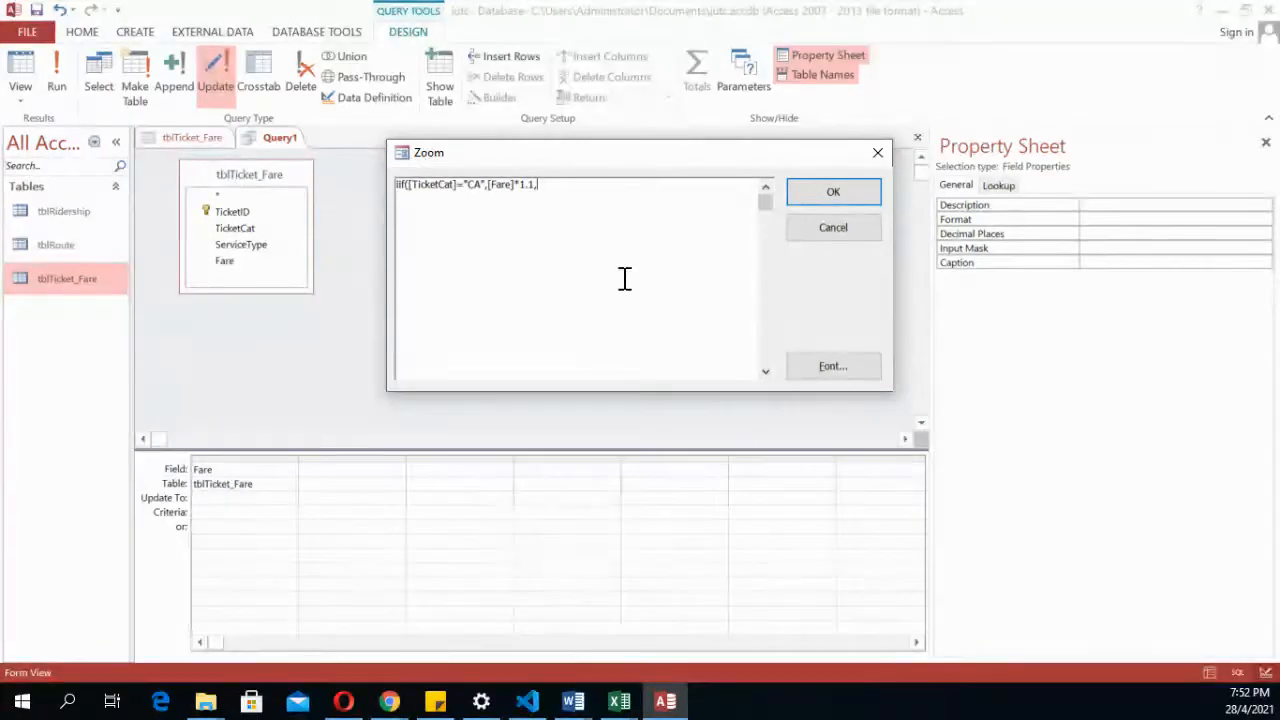
# Complete the expression with the false result [Fare]*.97 and a closing parenthesis, and accept it as Fare's Update To entry
pyautogui.write('[Fare])')
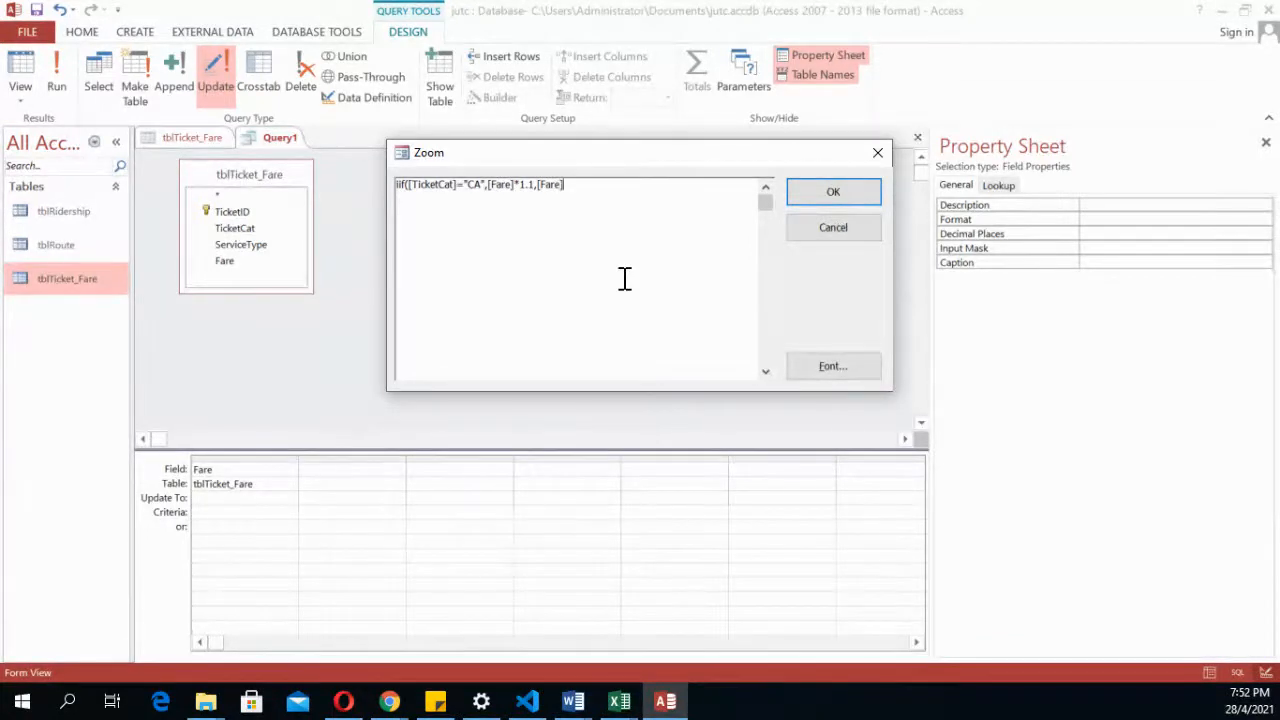
pyautogui.write(')')
pyautogui.write('.')
pyautogui.write('9')
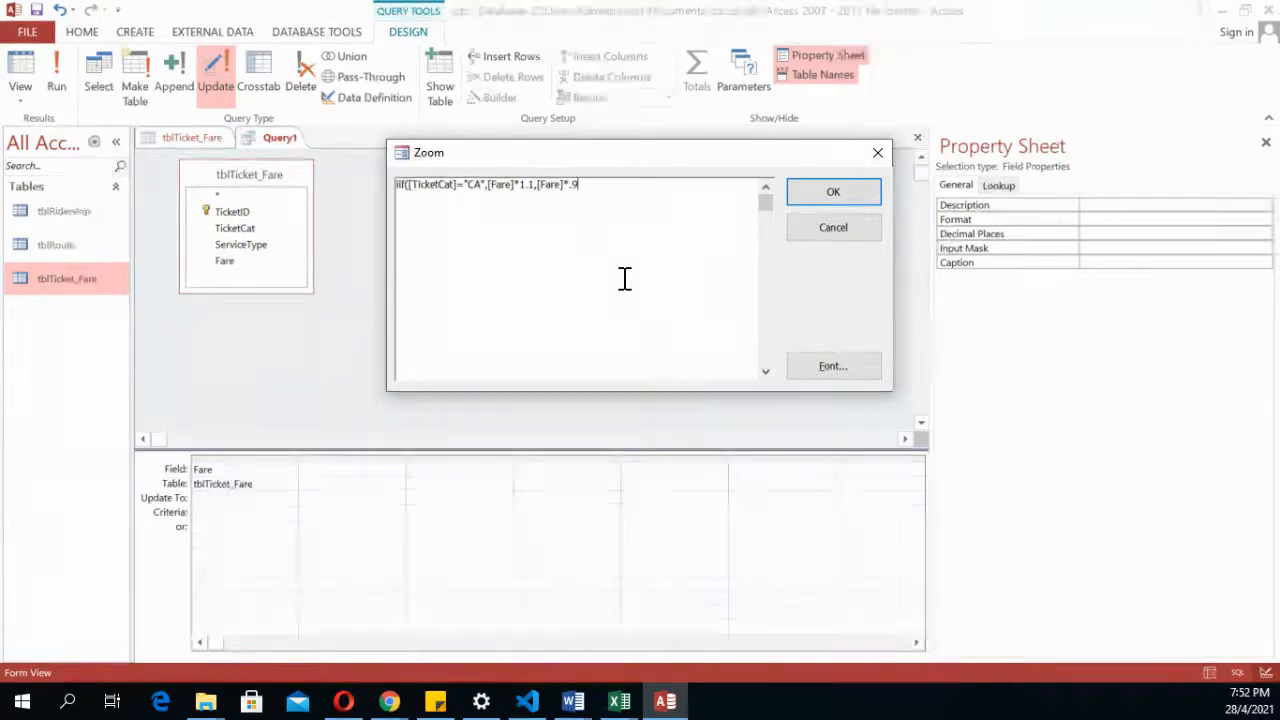
pyautogui.write('7')
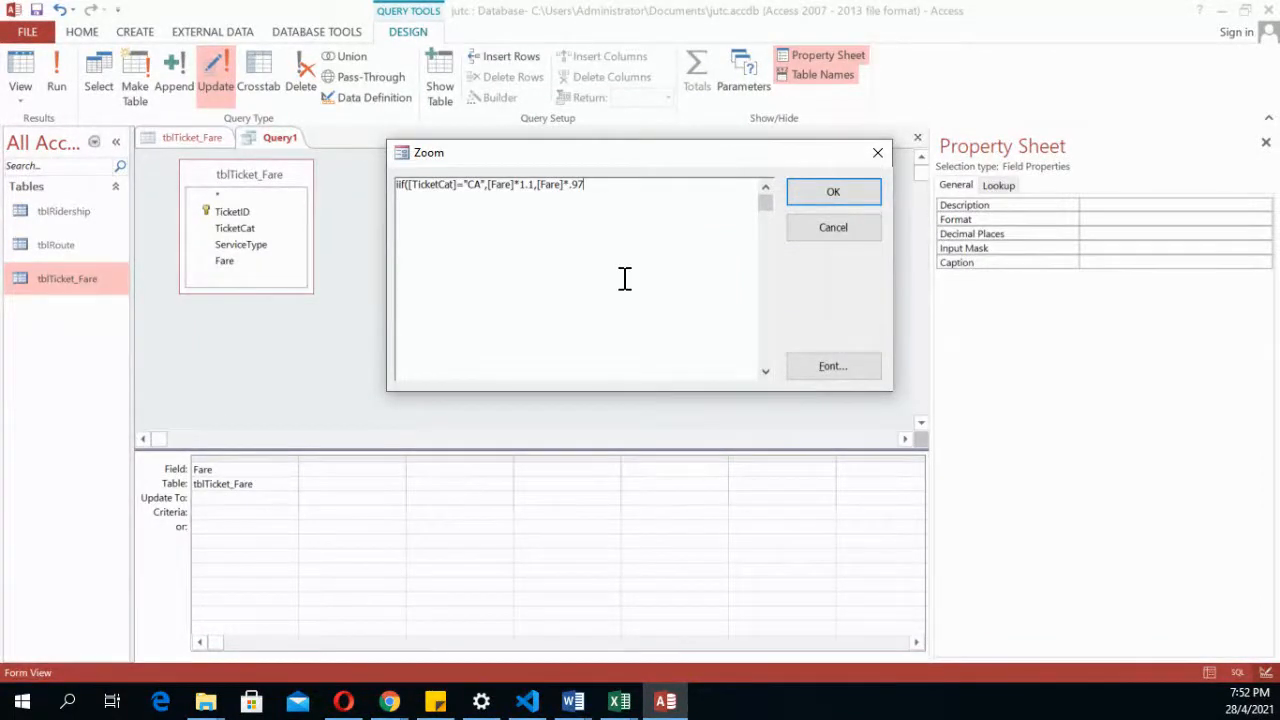
pyautogui.write(')')
pyautogui.click(834, 193)
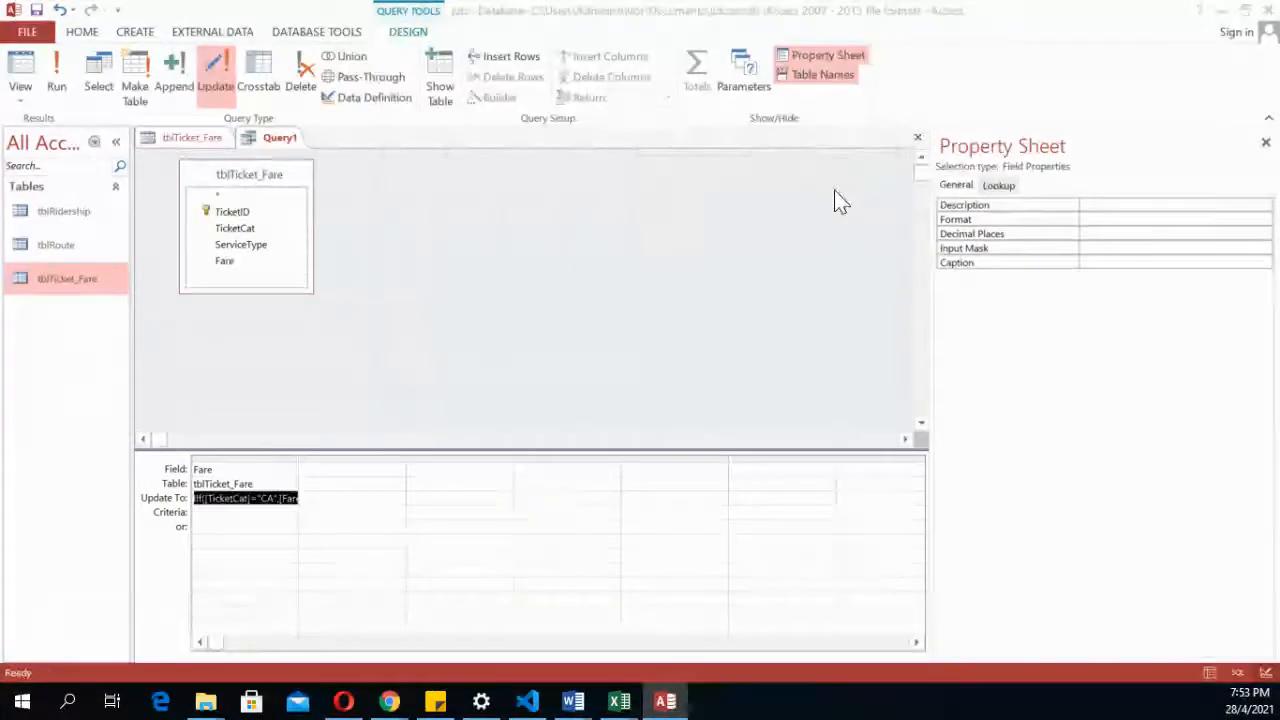
pyautogui.click(260, 498)
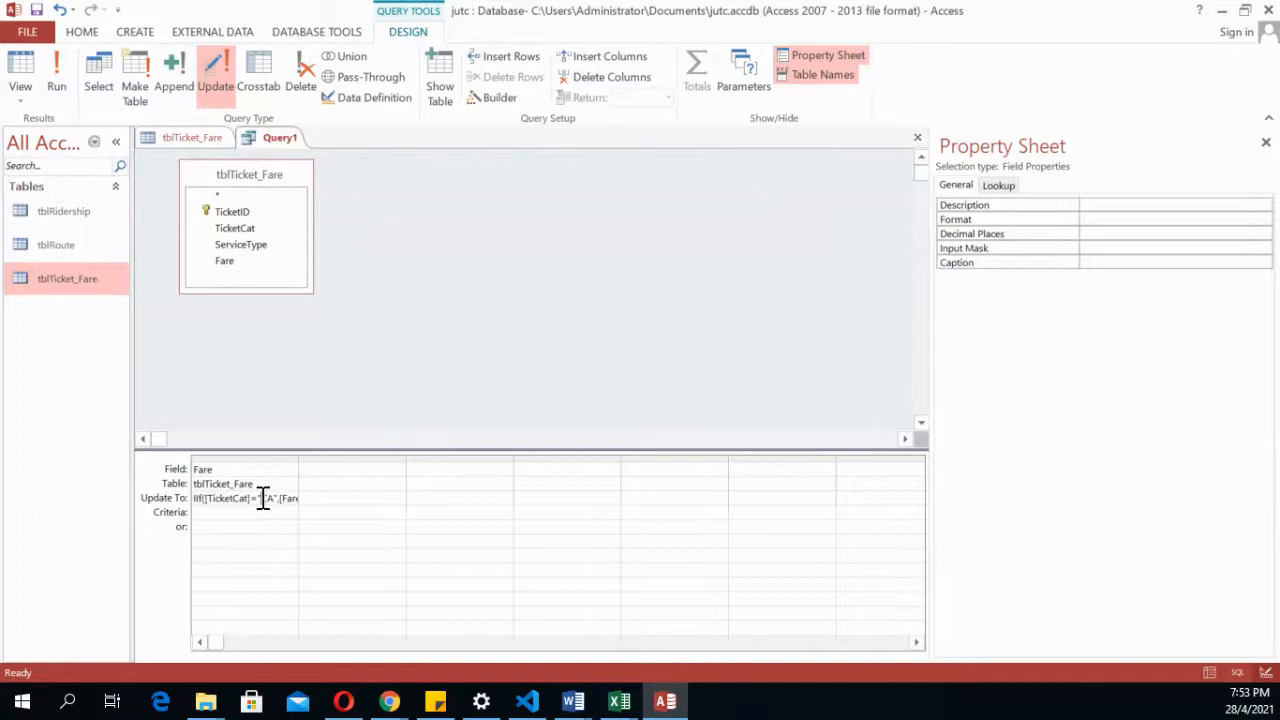
pyautogui.click(58, 80)
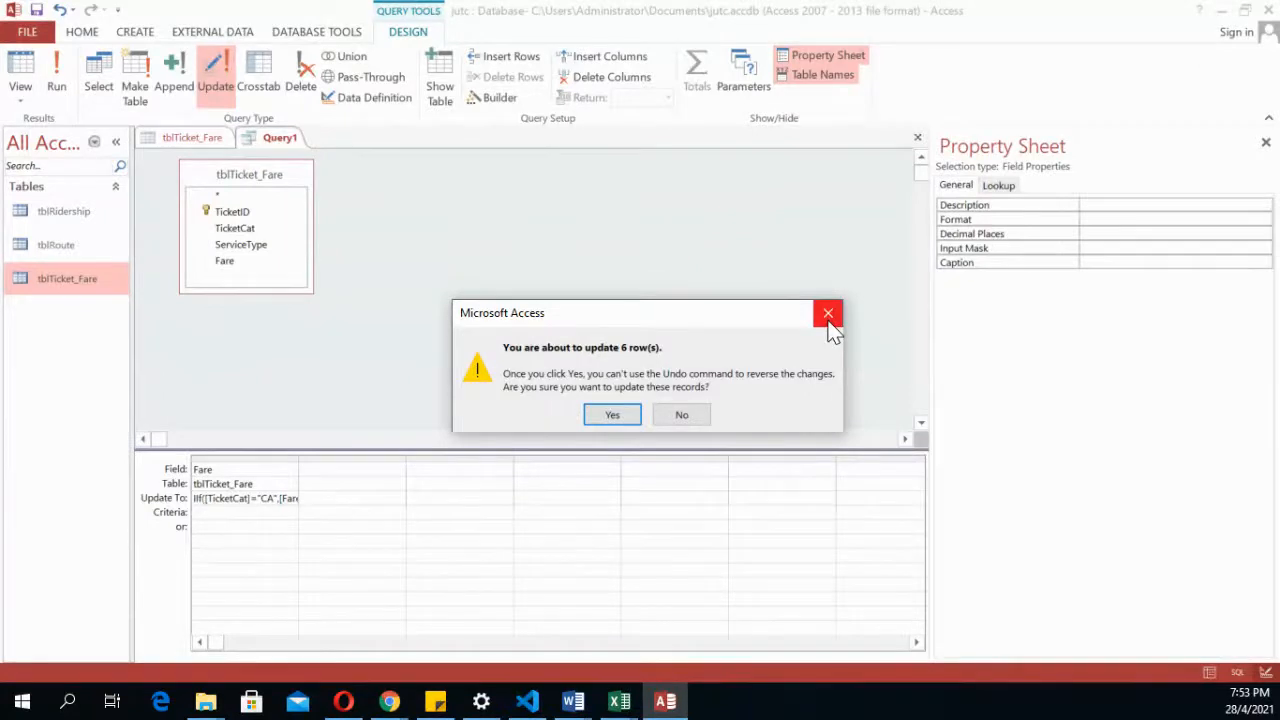
pyautogui.click(680, 414)
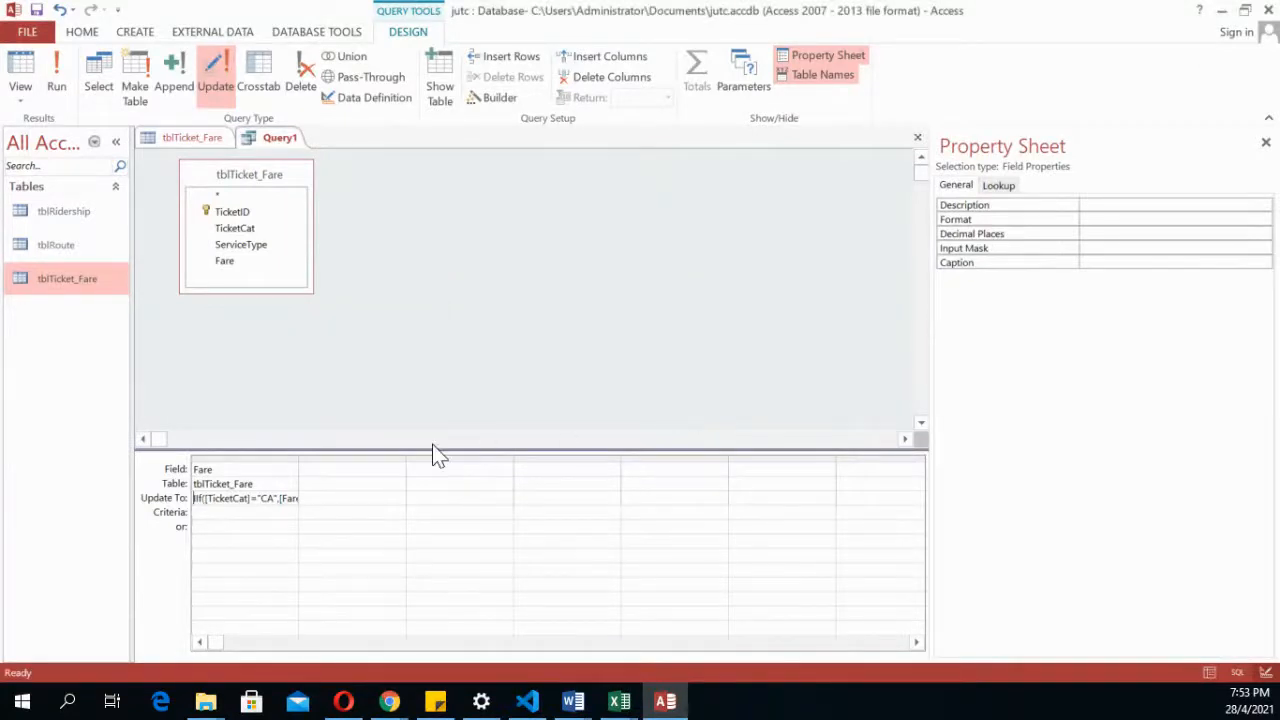
# Reopen Fare's Update To expression in the zoomed editor and insert a nested iif( before the [Fare]*0.97 part
pyautogui.rightClick(268, 498)
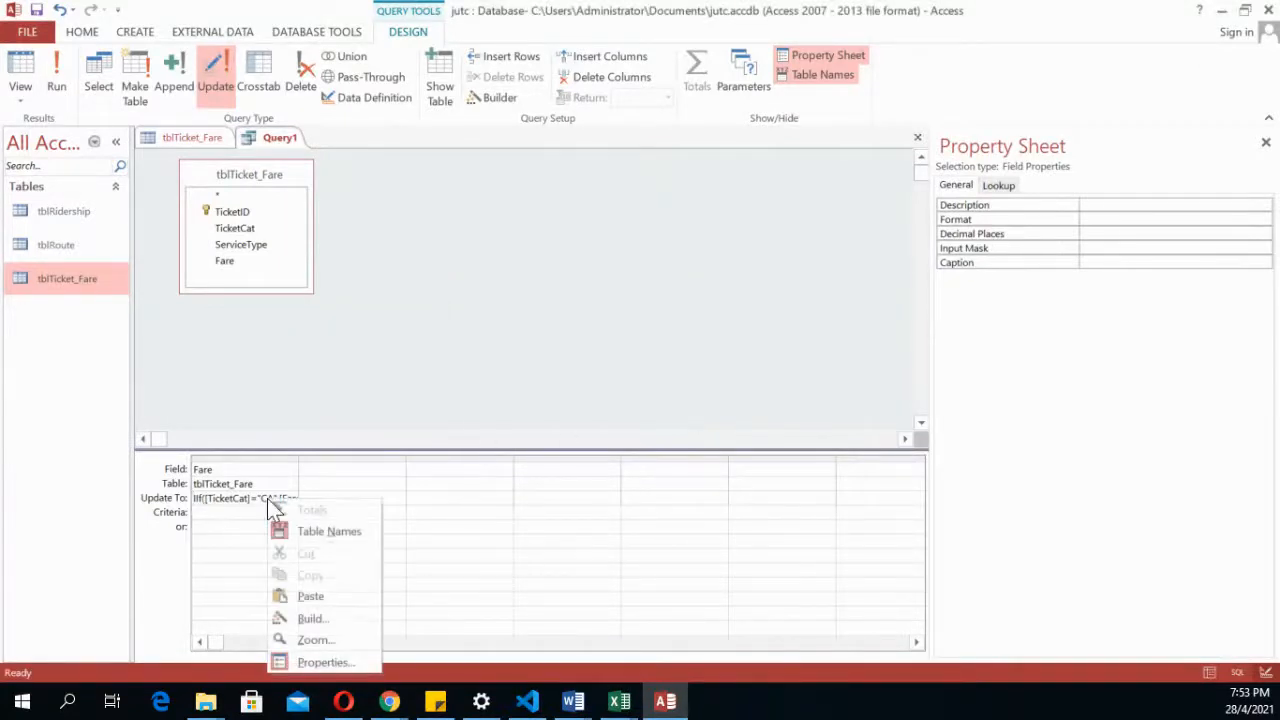
pyautogui.click(303, 636)
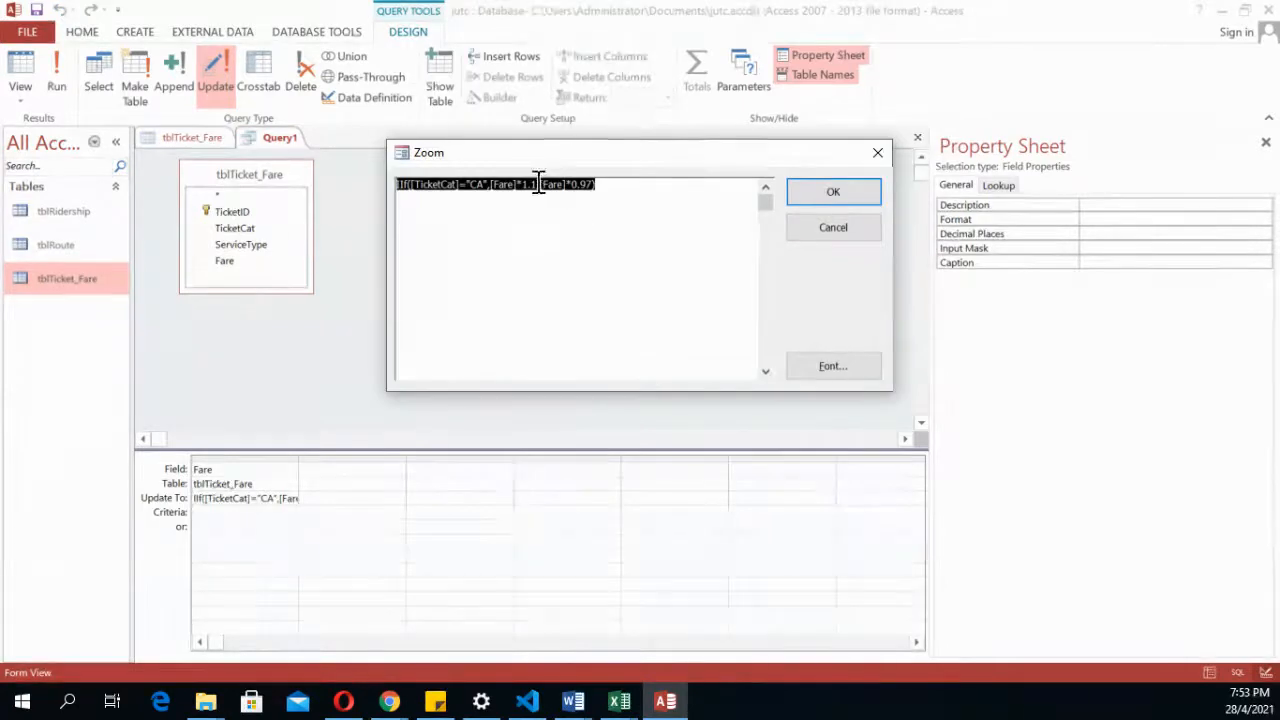
pyautogui.click(538, 184)
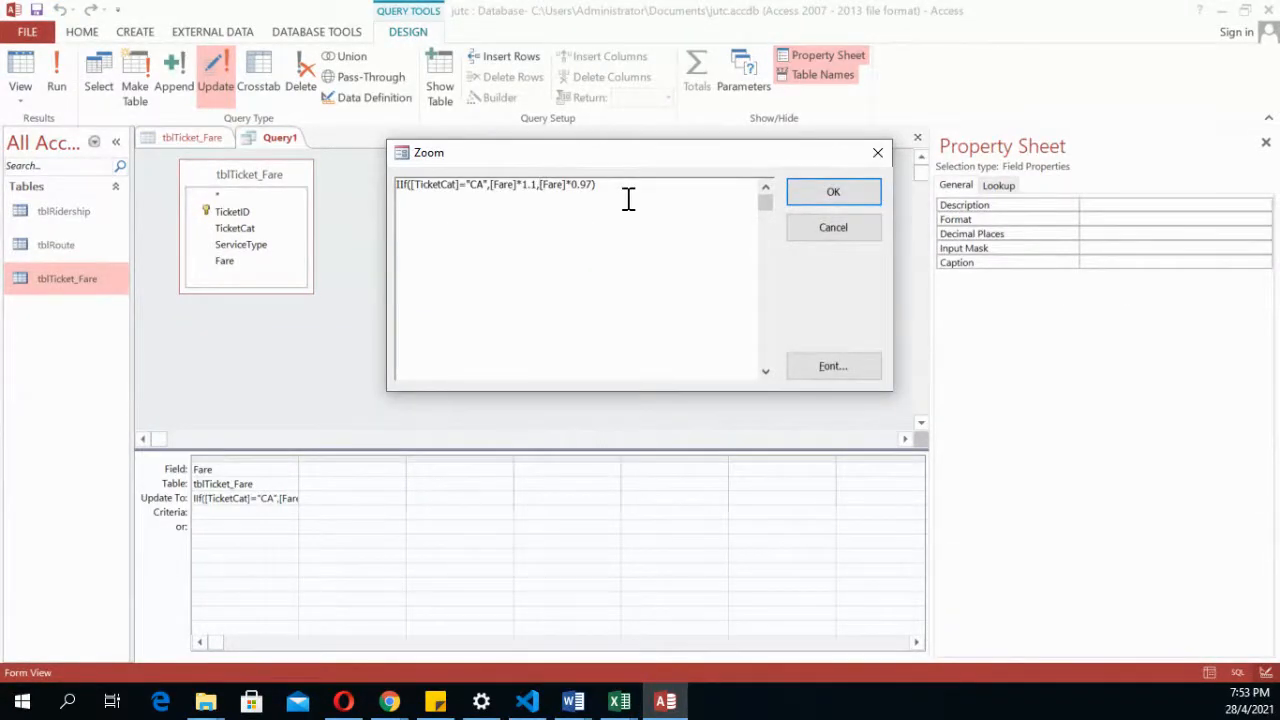
pyautogui.write('iif')
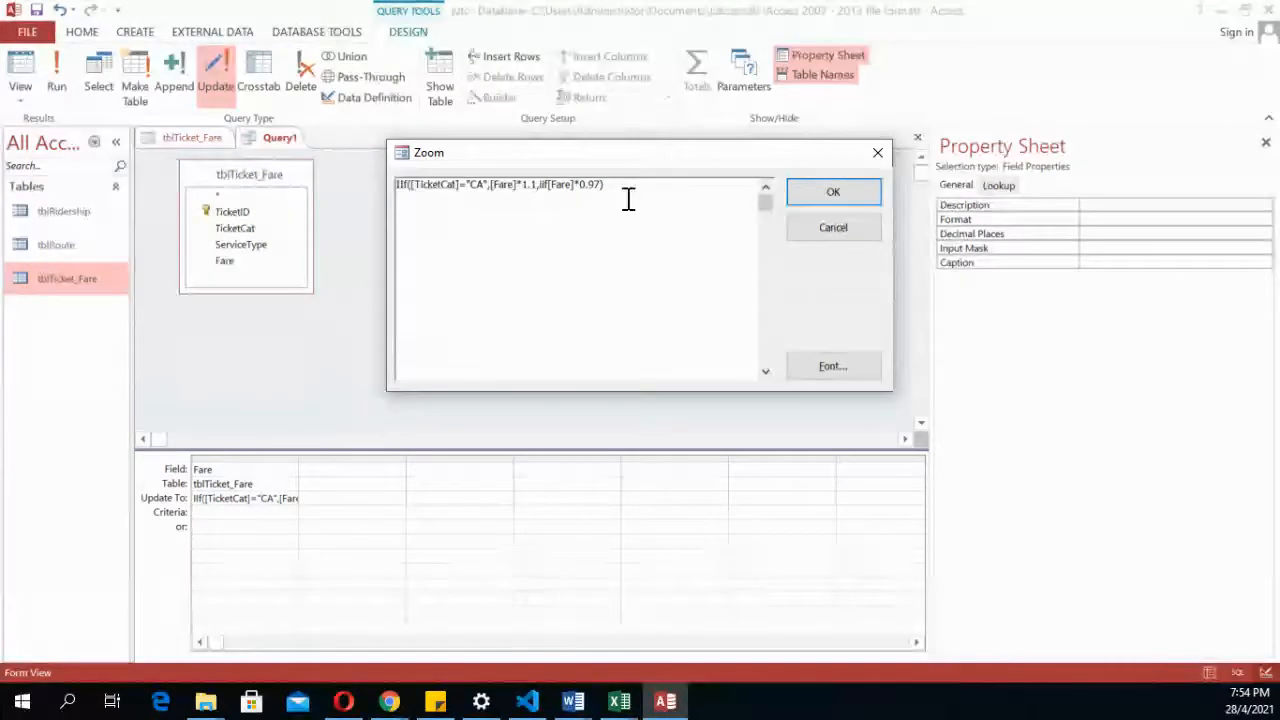
pyautogui.write('(')
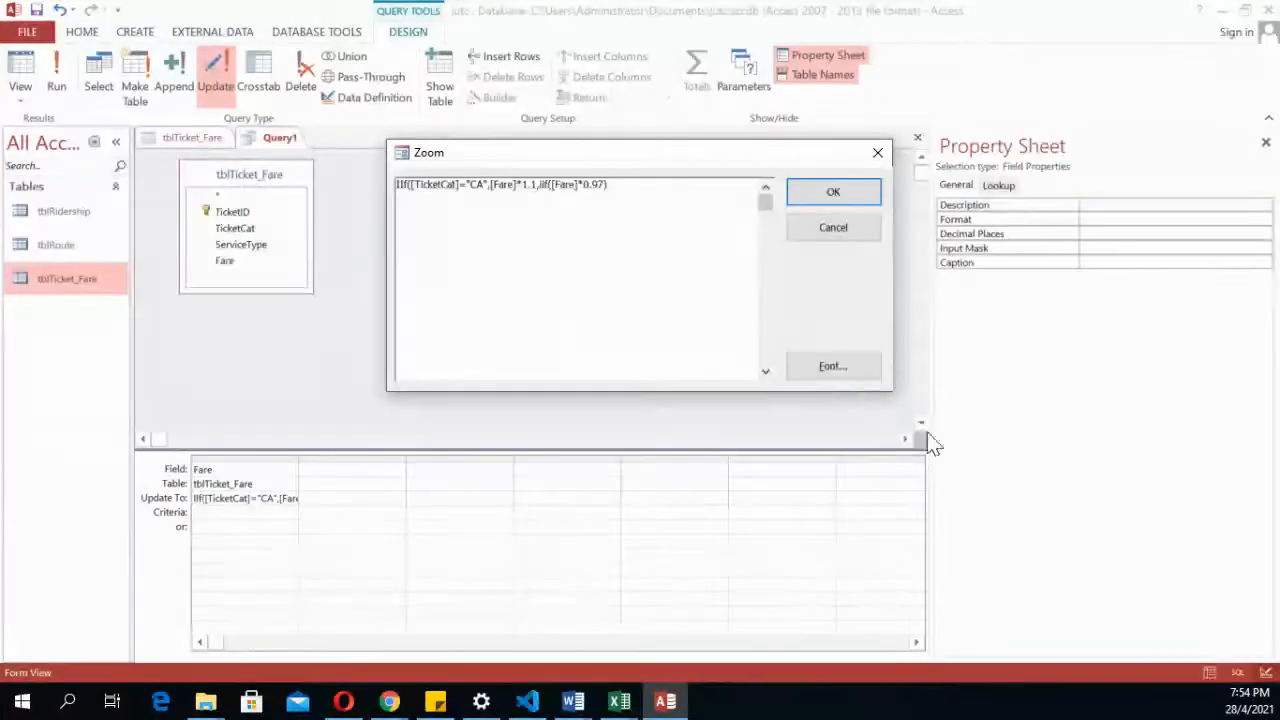
# Set the zoomed editor's font size to 18
pyautogui.click(831, 370)
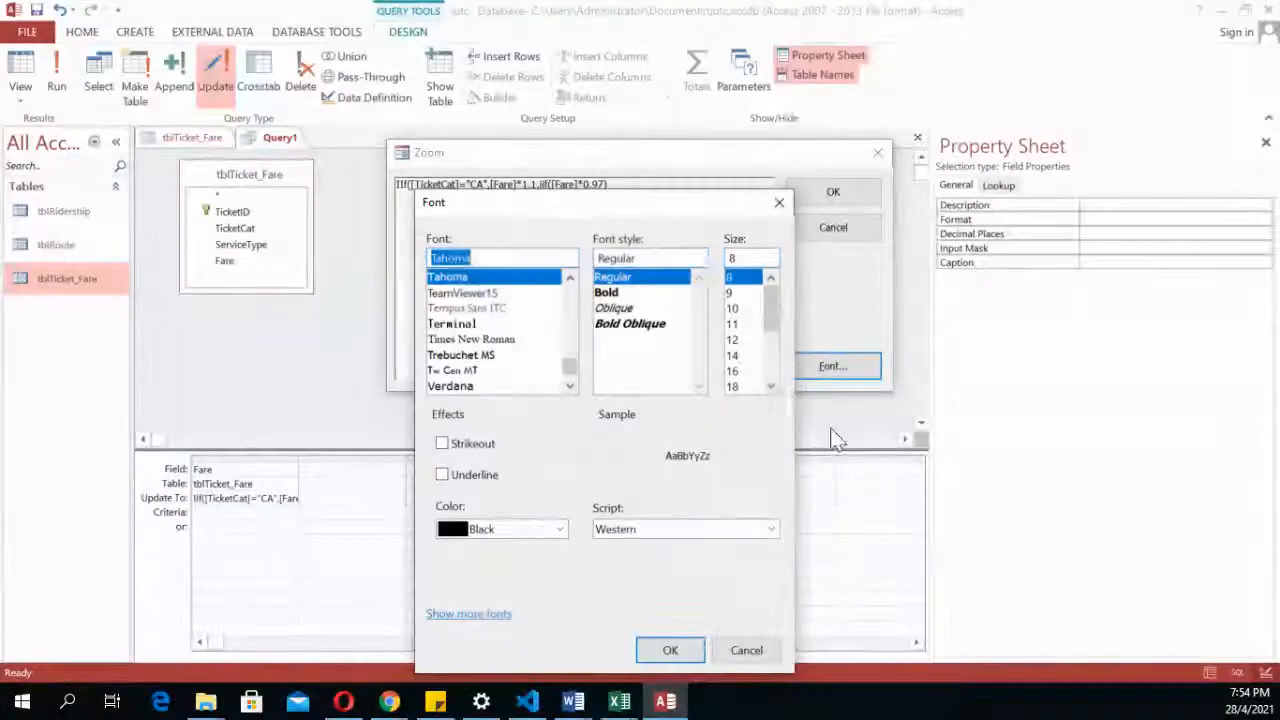
pyautogui.click(738, 388)
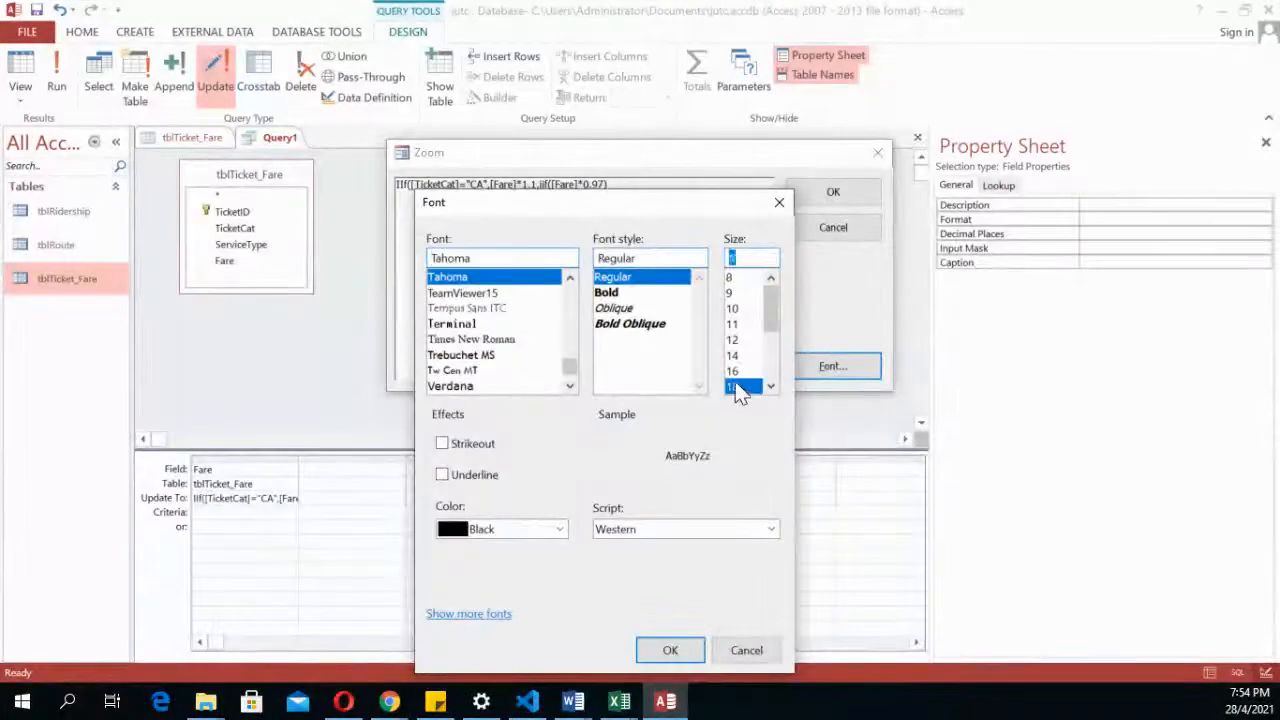
pyautogui.click(672, 648)
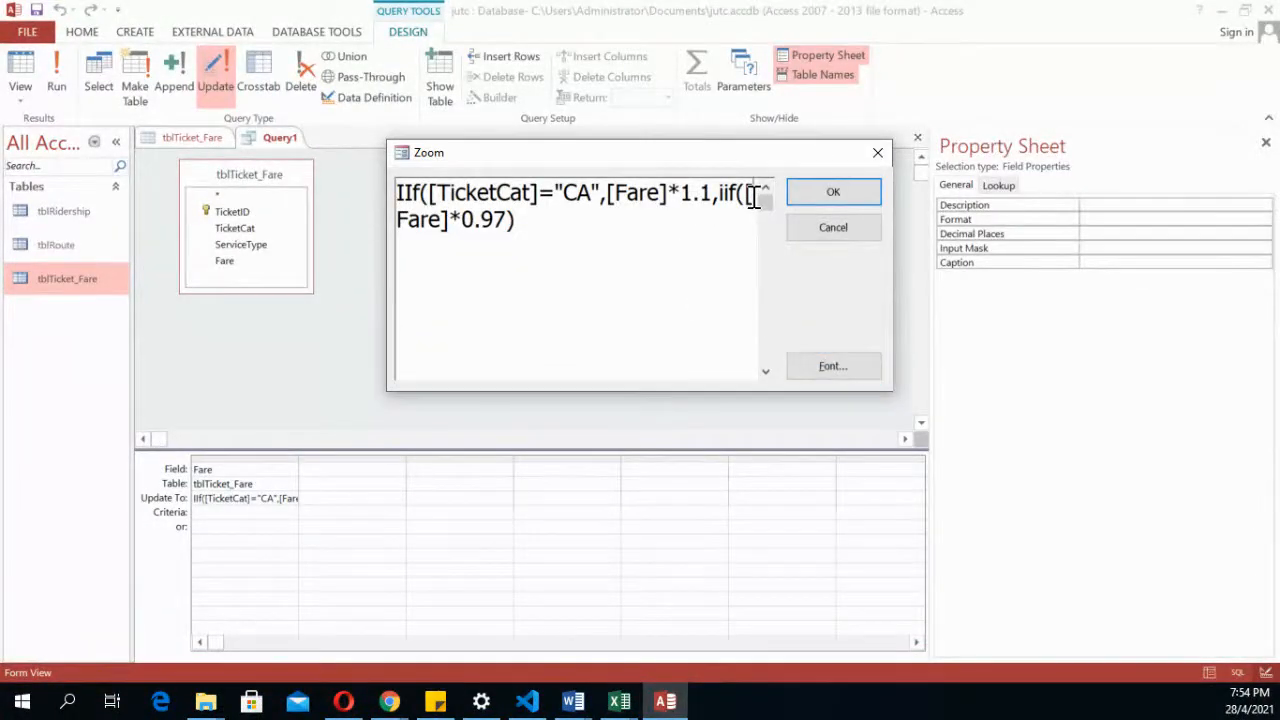
# Add the condition [TicketCat]="SC" to the nested iif so that [Fare]*0.97 becomes its true result
pyautogui.write('Ticket')
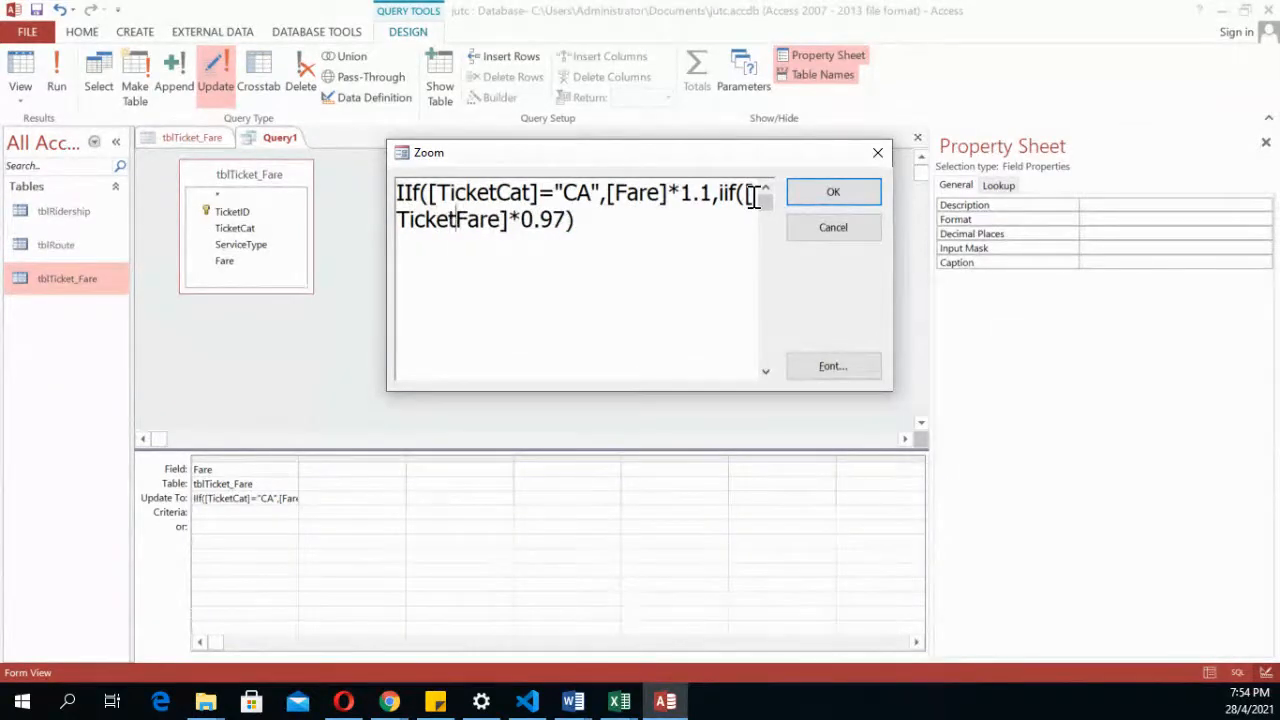
pyautogui.write('Cat]=')
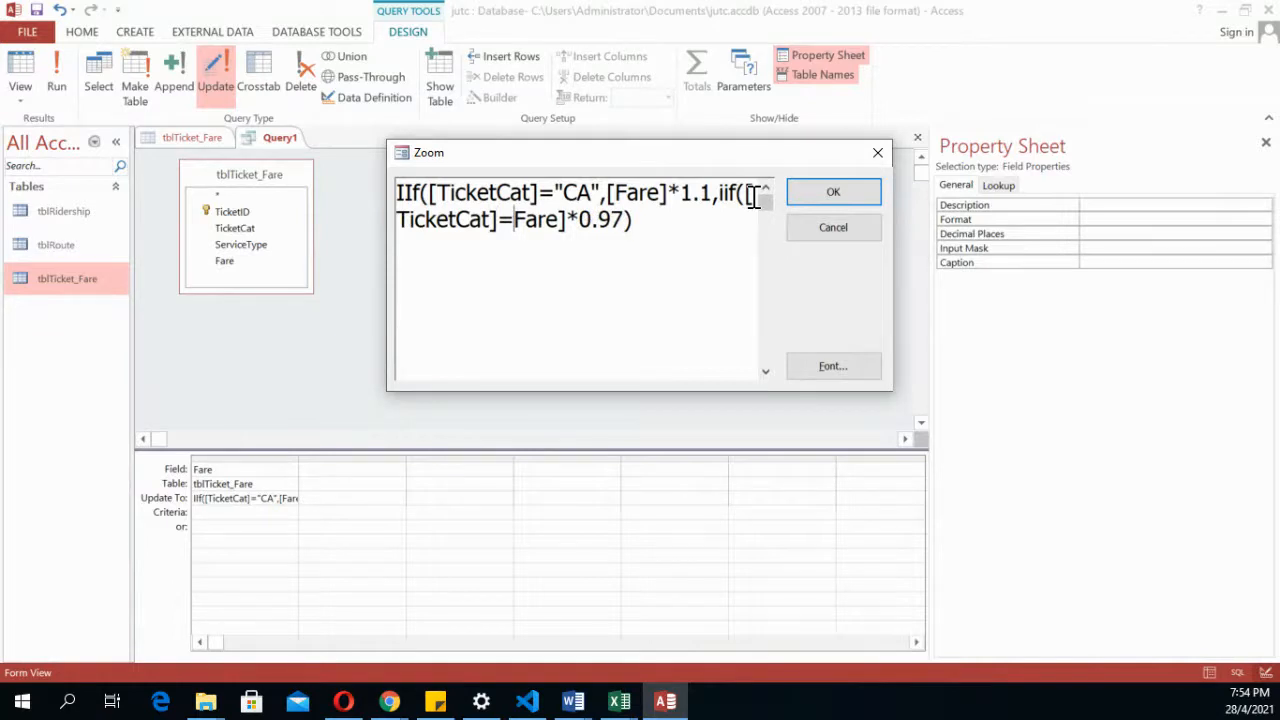
pyautogui.write("'")
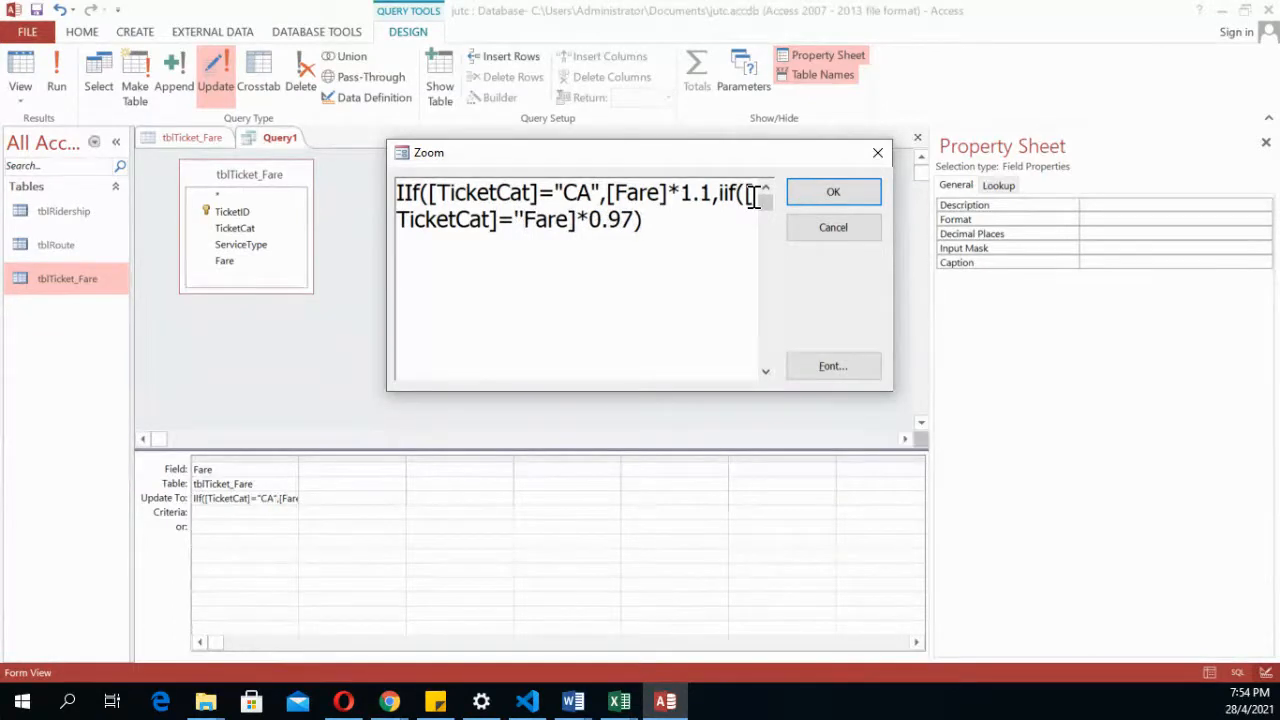
pyautogui.press('BackSpace')
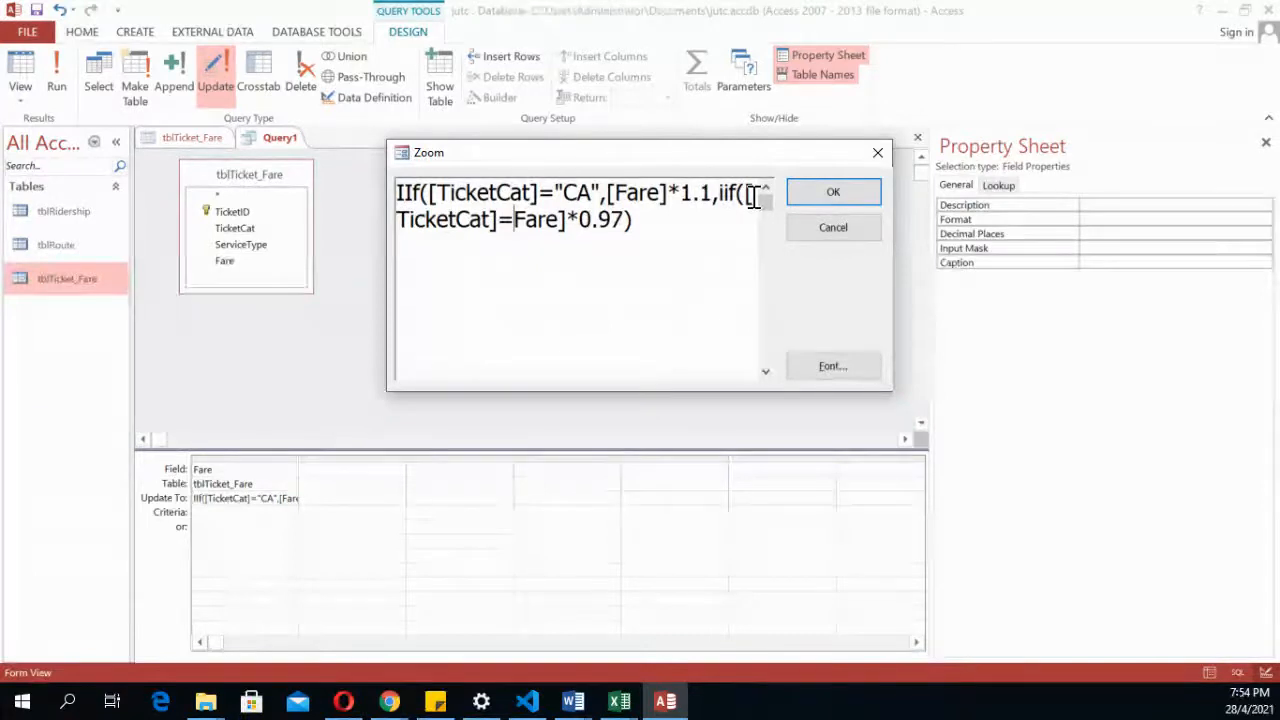
pyautogui.write('"SC",[')
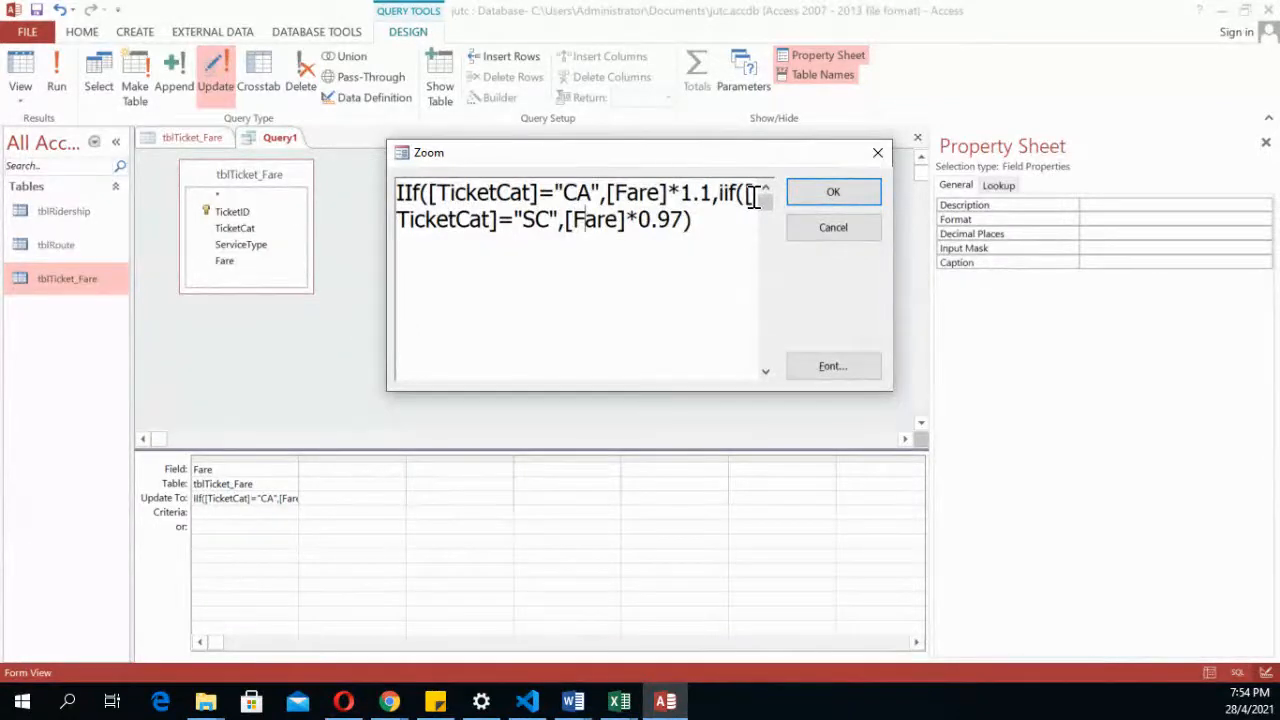
# Add [Fare] as the nested iif's false result, close both parentheses, and accept the expression
pyautogui.press('Right')
pyautogui.press('Right')
pyautogui.press('Right')
pyautogui.press('Right')
pyautogui.press('Right')
pyautogui.press('Right')
pyautogui.press('Right')
pyautogui.press('Right')
pyautogui.press('Right')
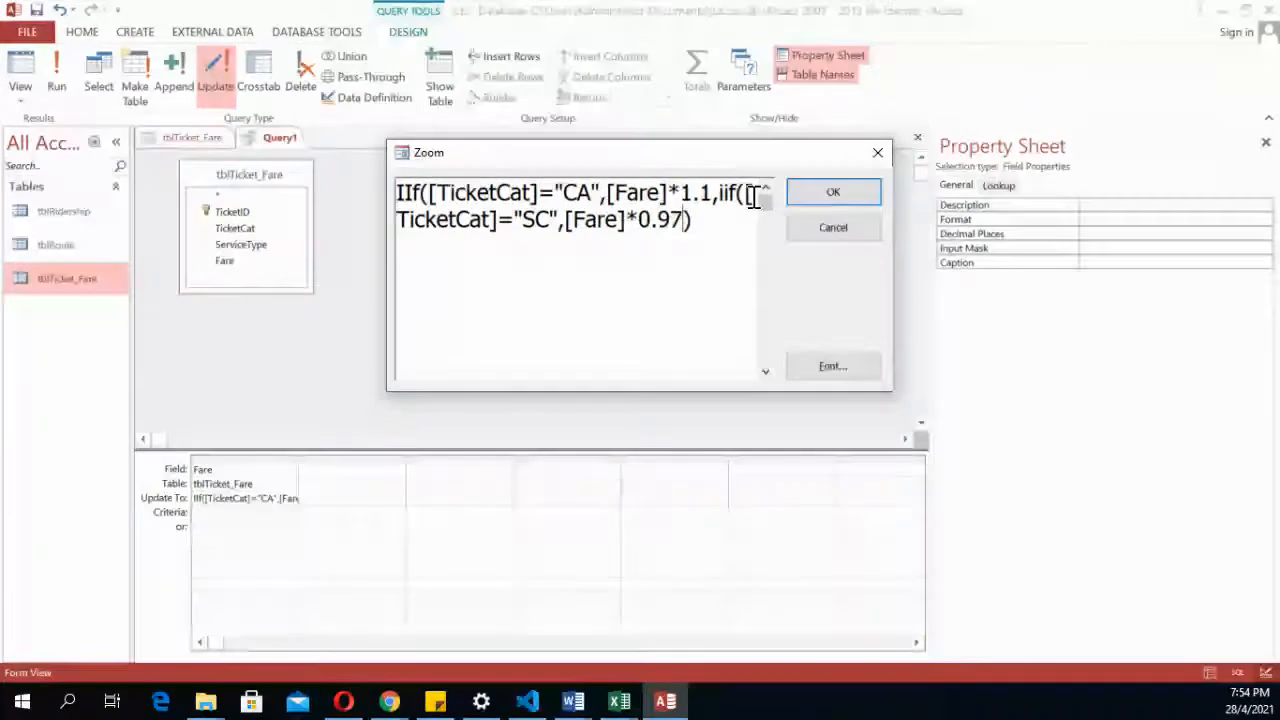
pyautogui.write(',[F')
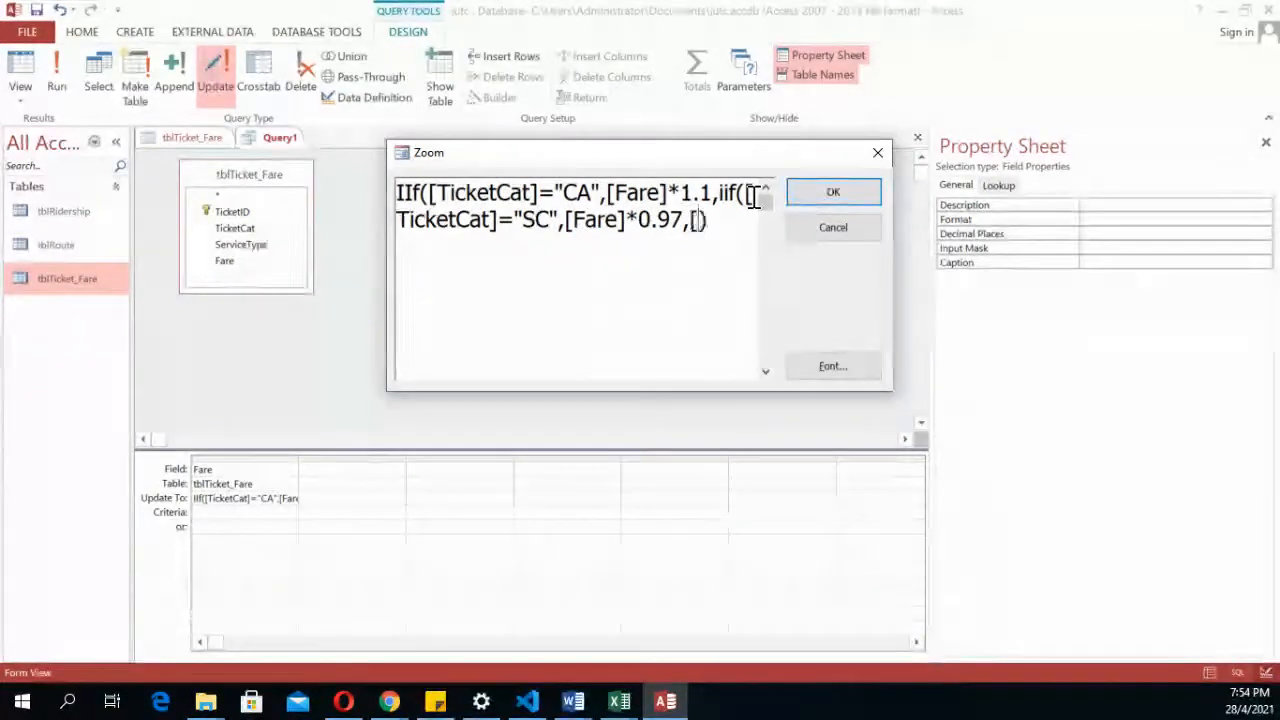
pyautogui.write('are')
pyautogui.press('BackSpace')
pyautogui.press('BackSpace')
pyautogui.press('BackSpace')
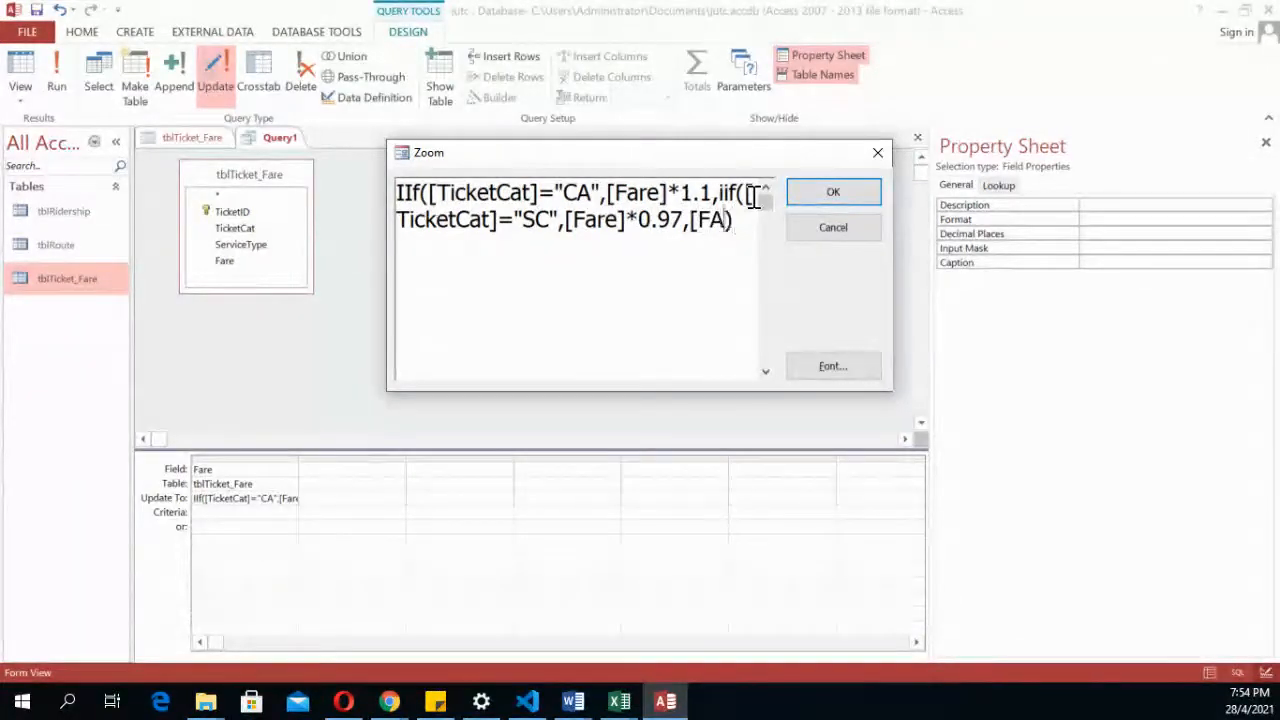
pyautogui.write('are')
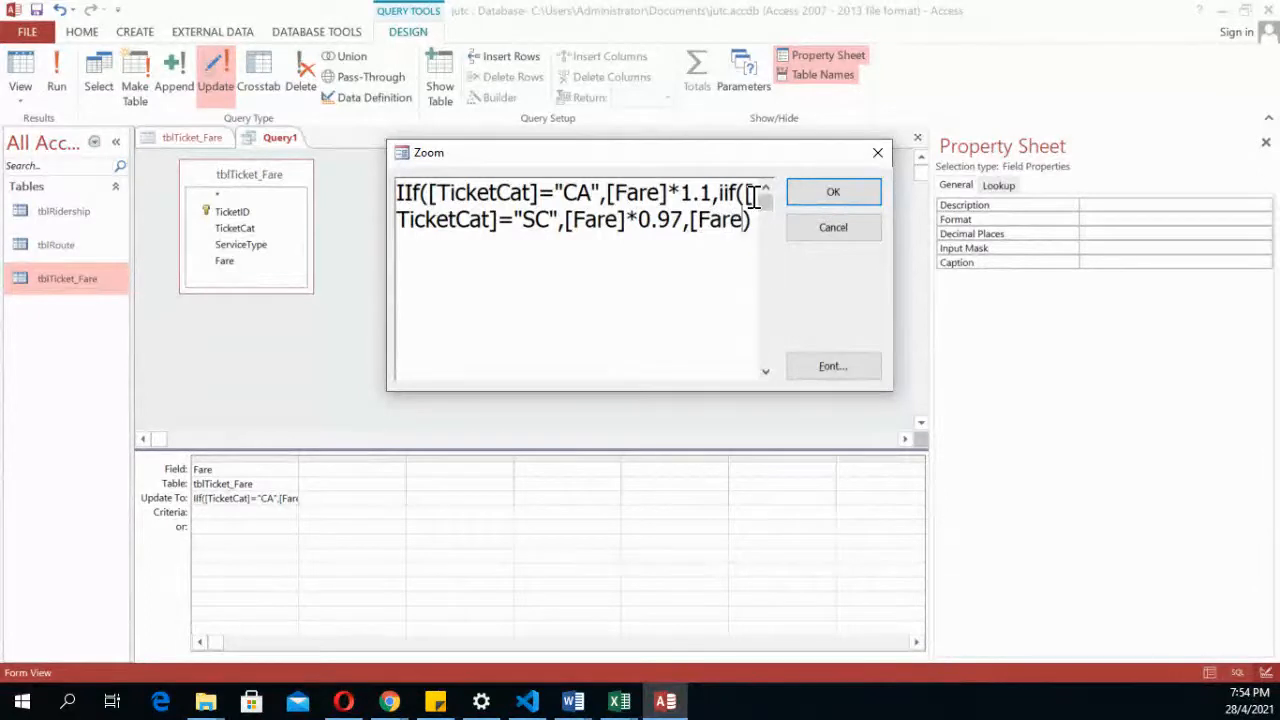
pyautogui.write('])')
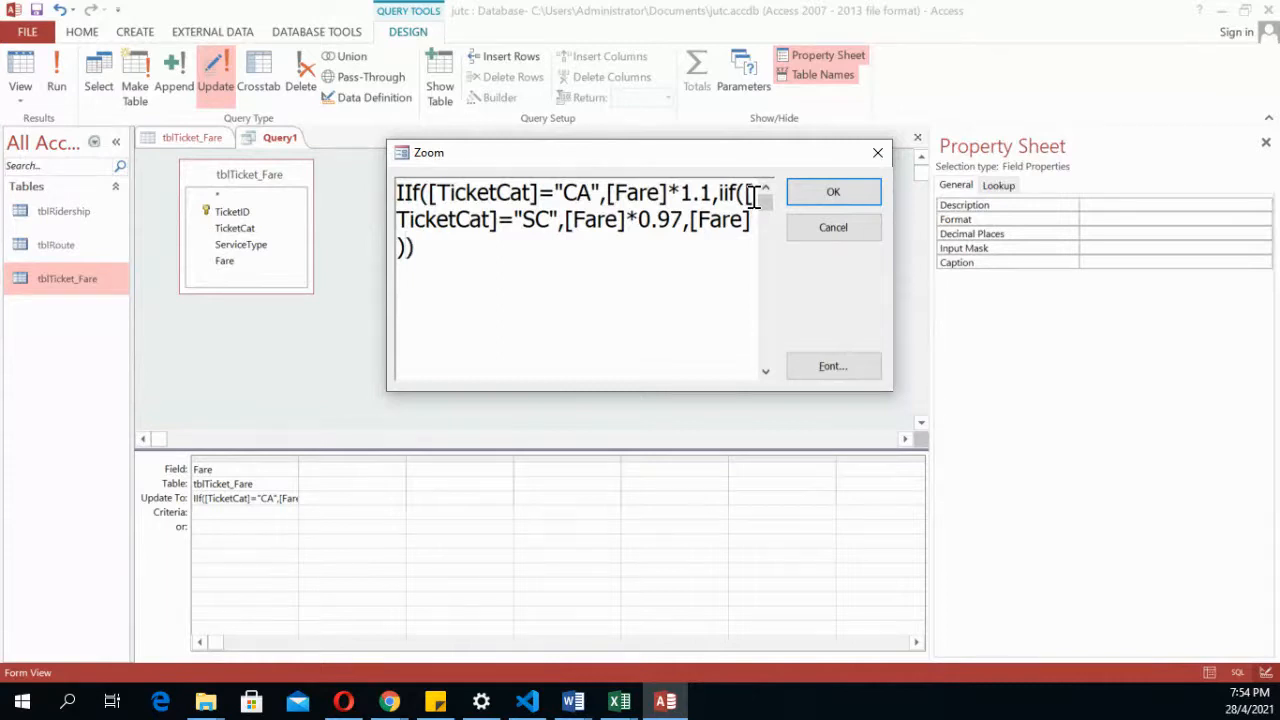
pyautogui.press('Right')
pyautogui.click(831, 200)
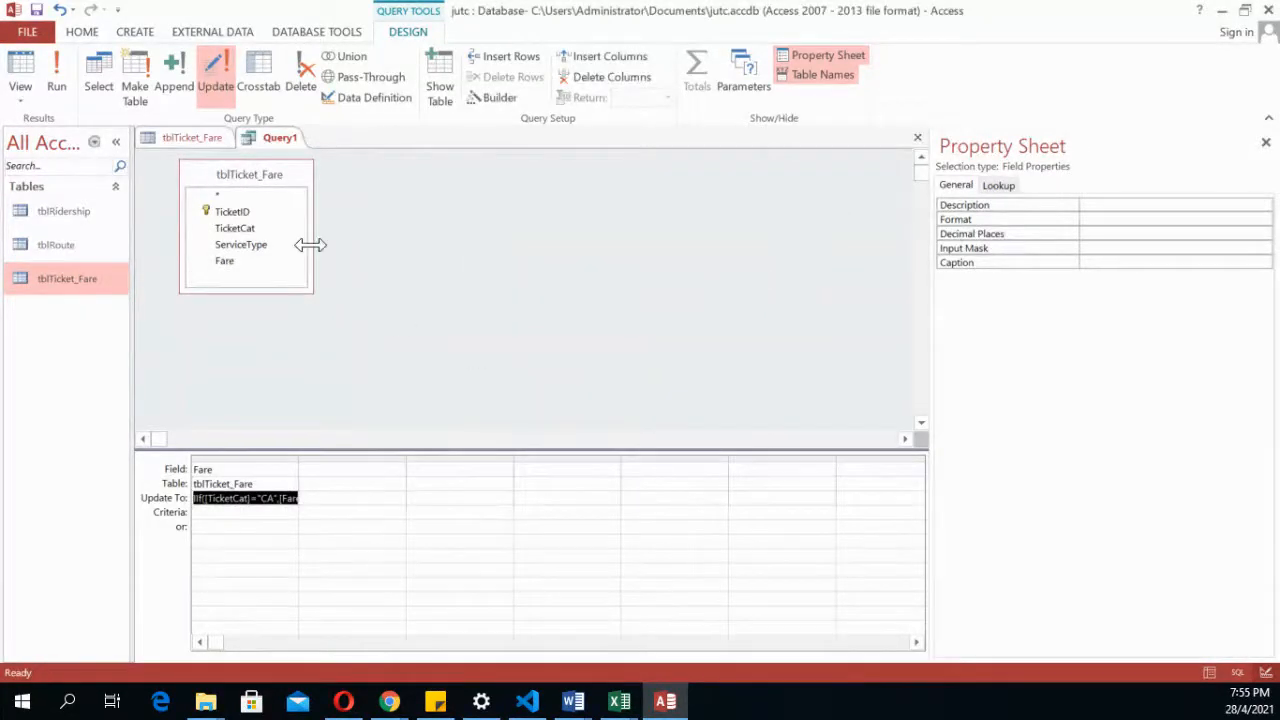
# Run the update query, confirm the record update, and check the Fare values in tblTicket_Fare
pyautogui.click(56, 80)
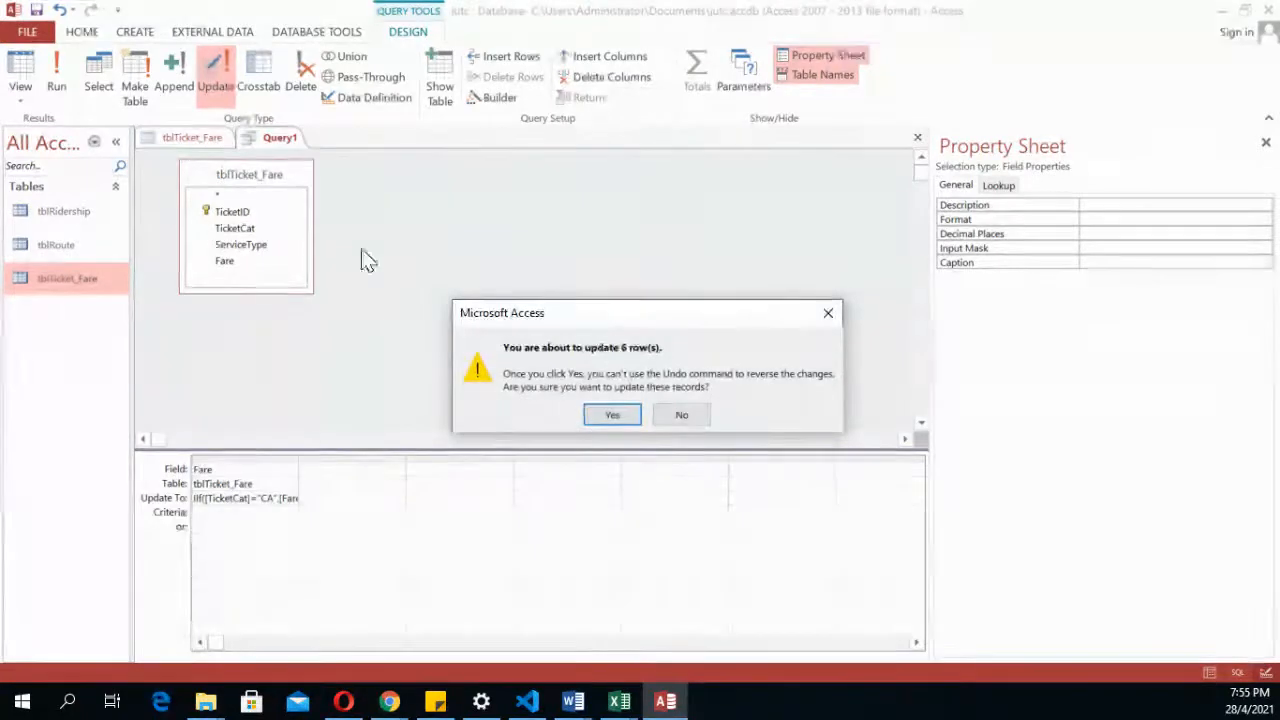
pyautogui.click(615, 416)
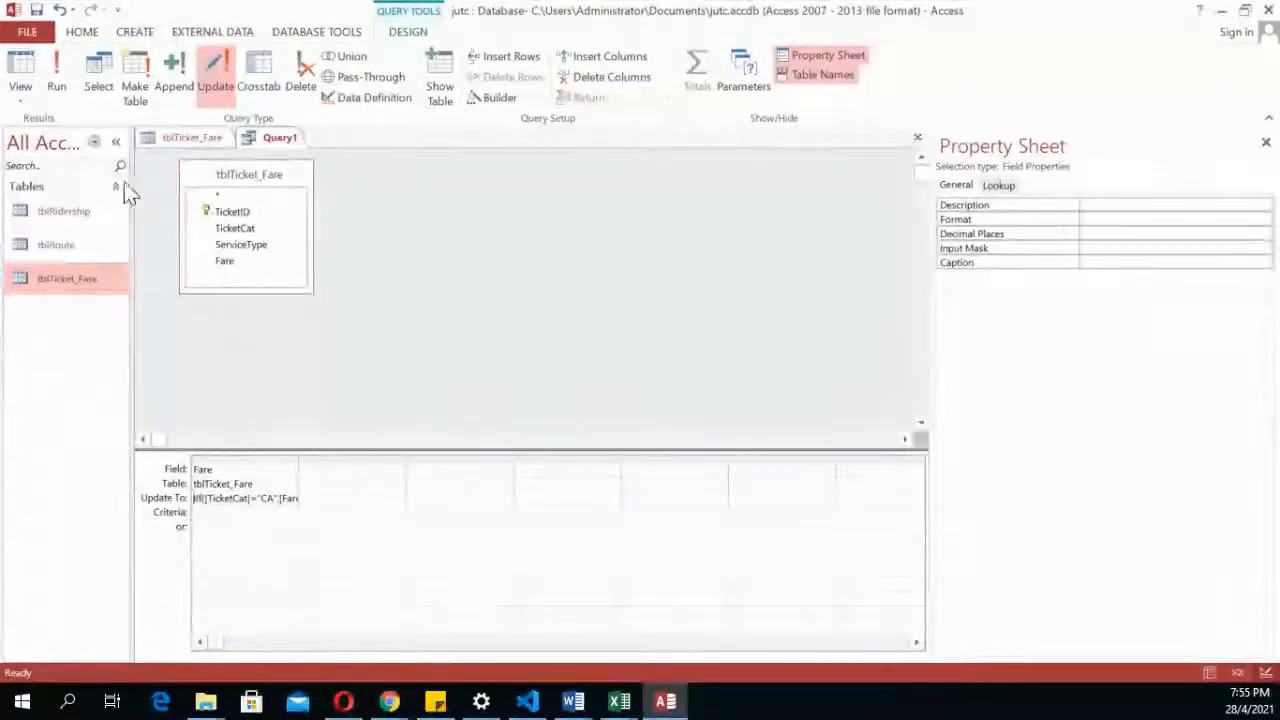
pyautogui.moveTo(62, 279); pyautogui.dragTo(58, 284)
pyautogui.doubleClick(56, 278)
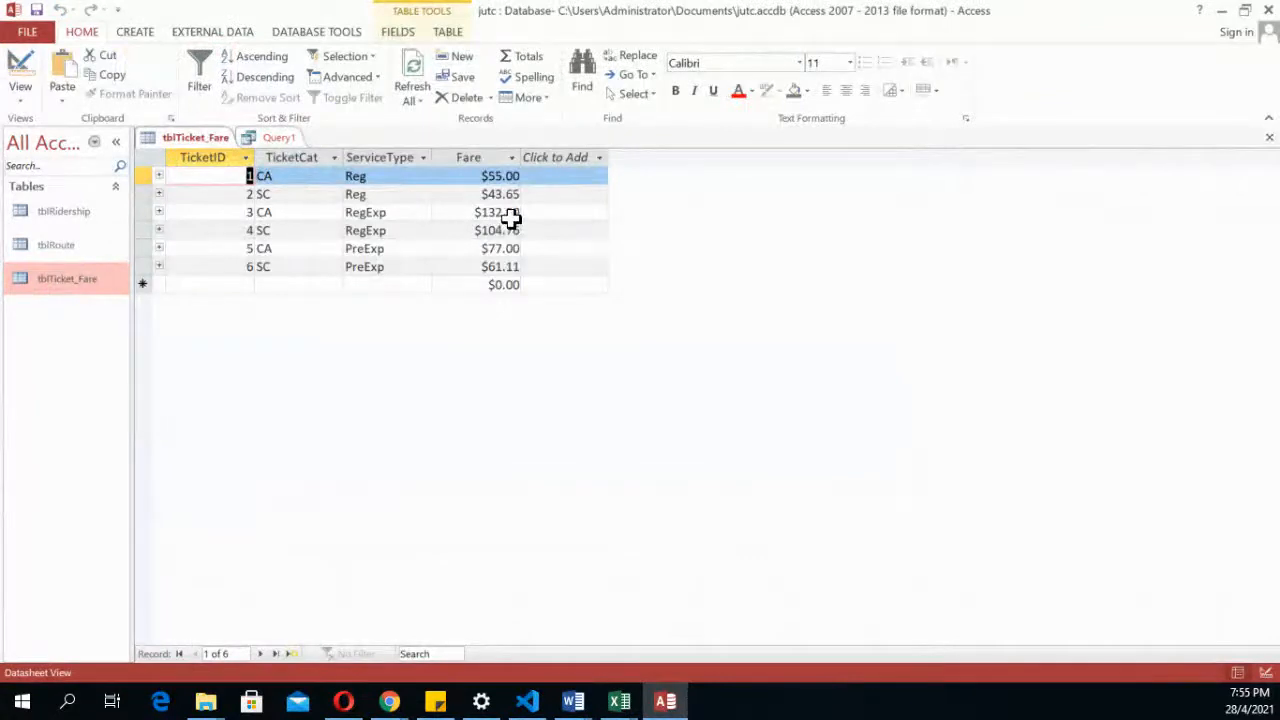
pyautogui.click(488, 177)
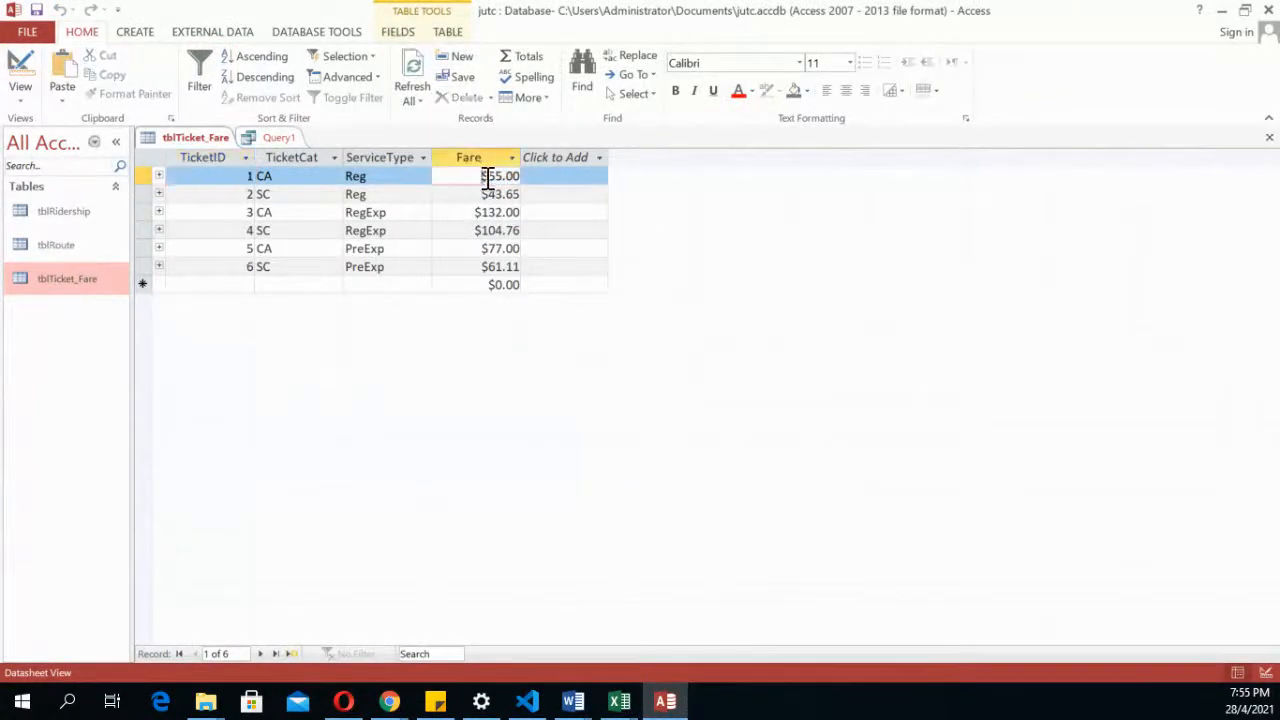
pyautogui.click(490, 196)
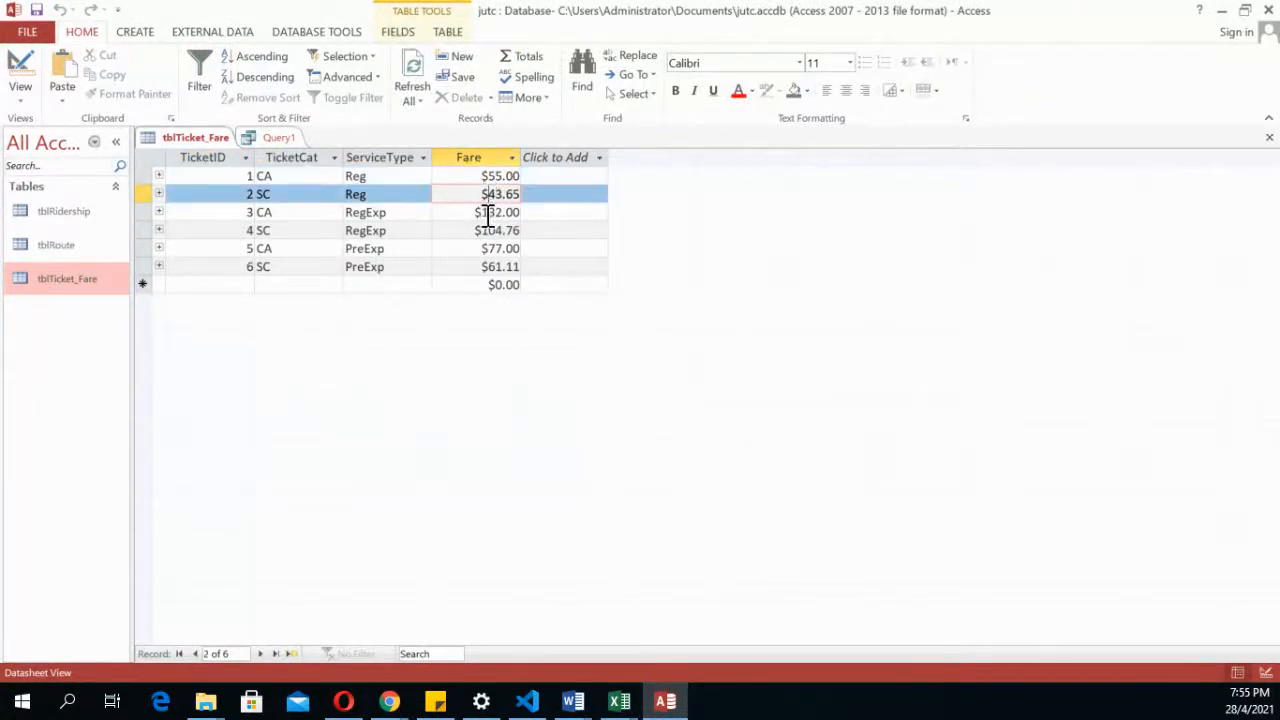
pyautogui.click(490, 213)
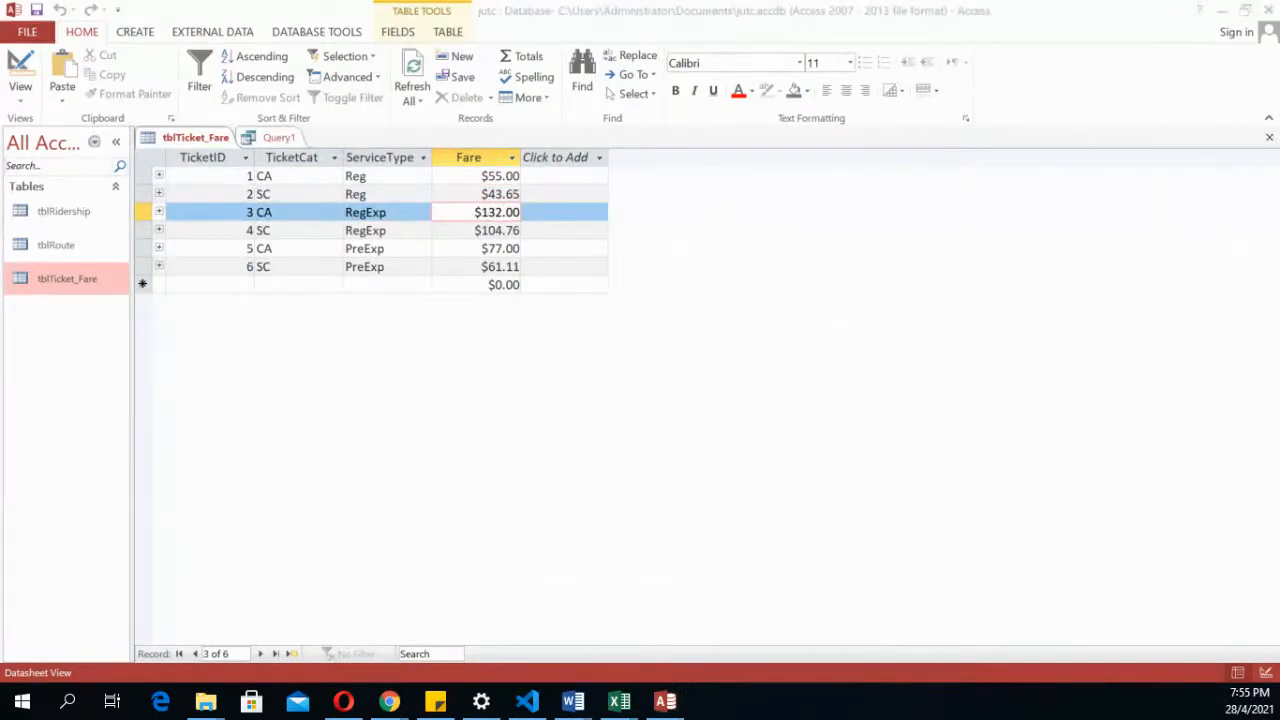
# Switch to Excel and place its Ticket_Fare sheet beside the Access table to compare the original and updated fares
pyautogui.hotkey('alt', 'Tab')
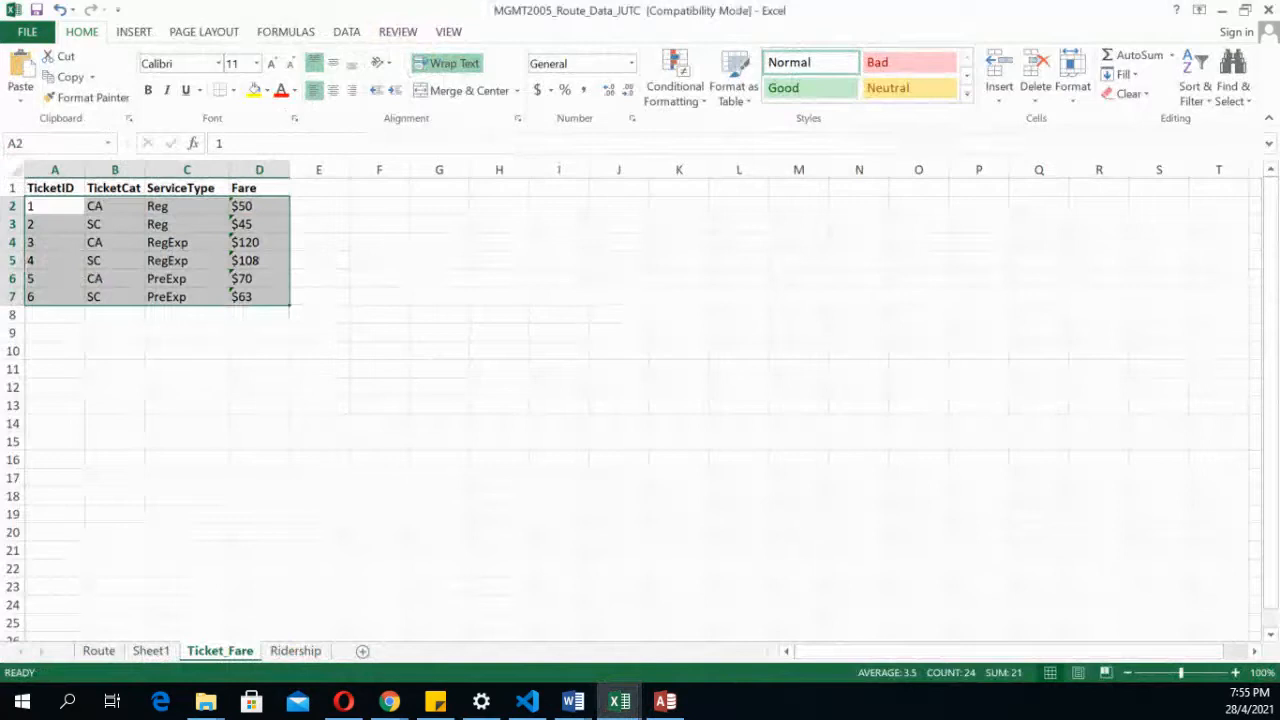
pyautogui.click(1244, 10)
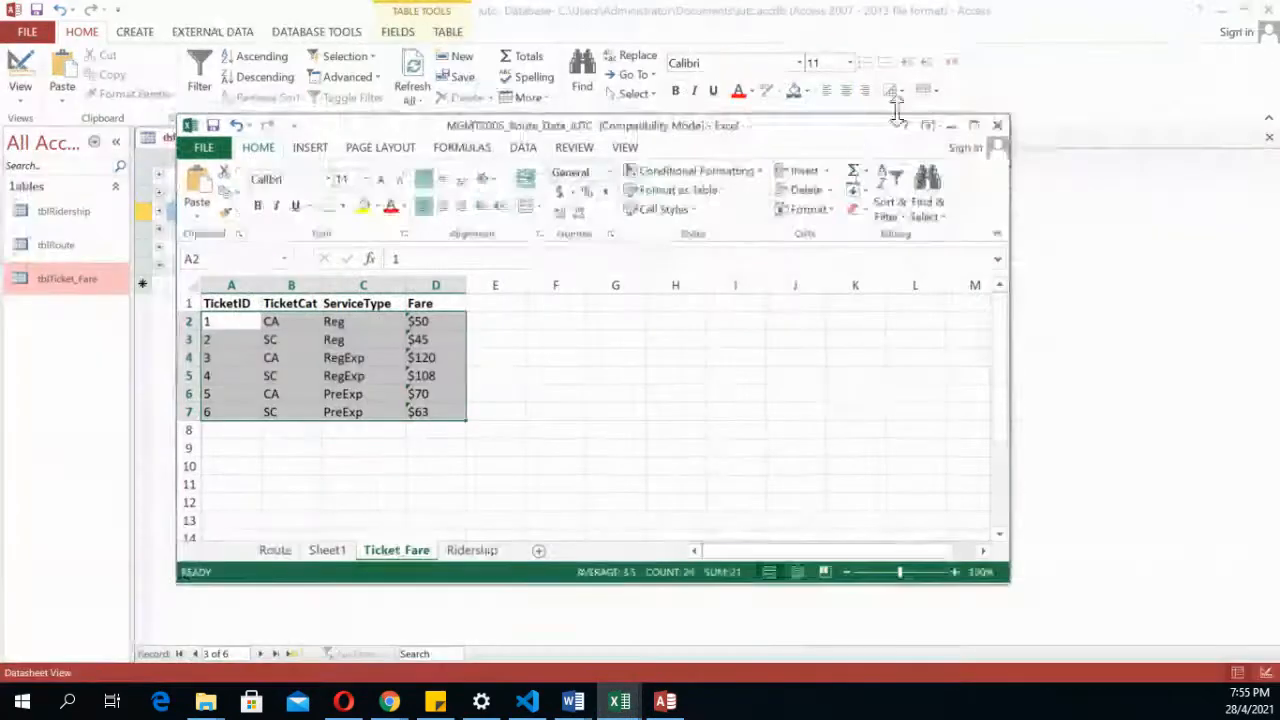
pyautogui.moveTo(782, 135); pyautogui.dragTo(1163, 34)
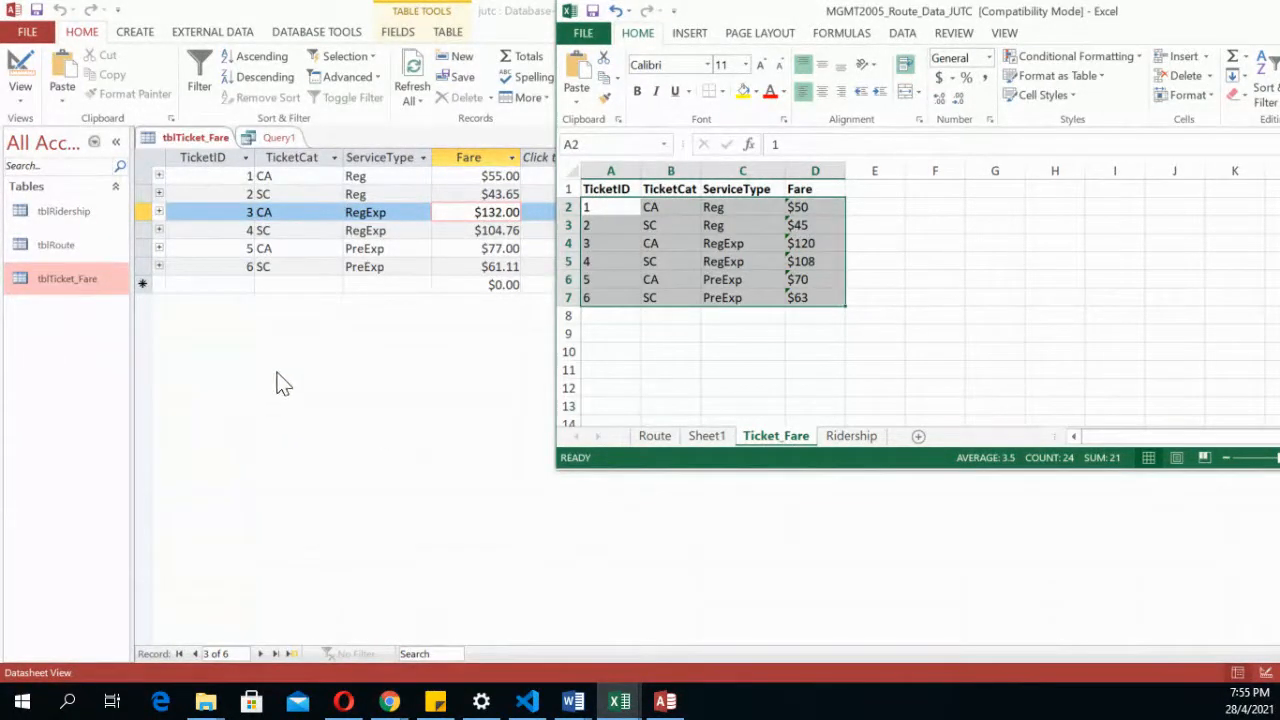
pyautogui.click(913, 284)
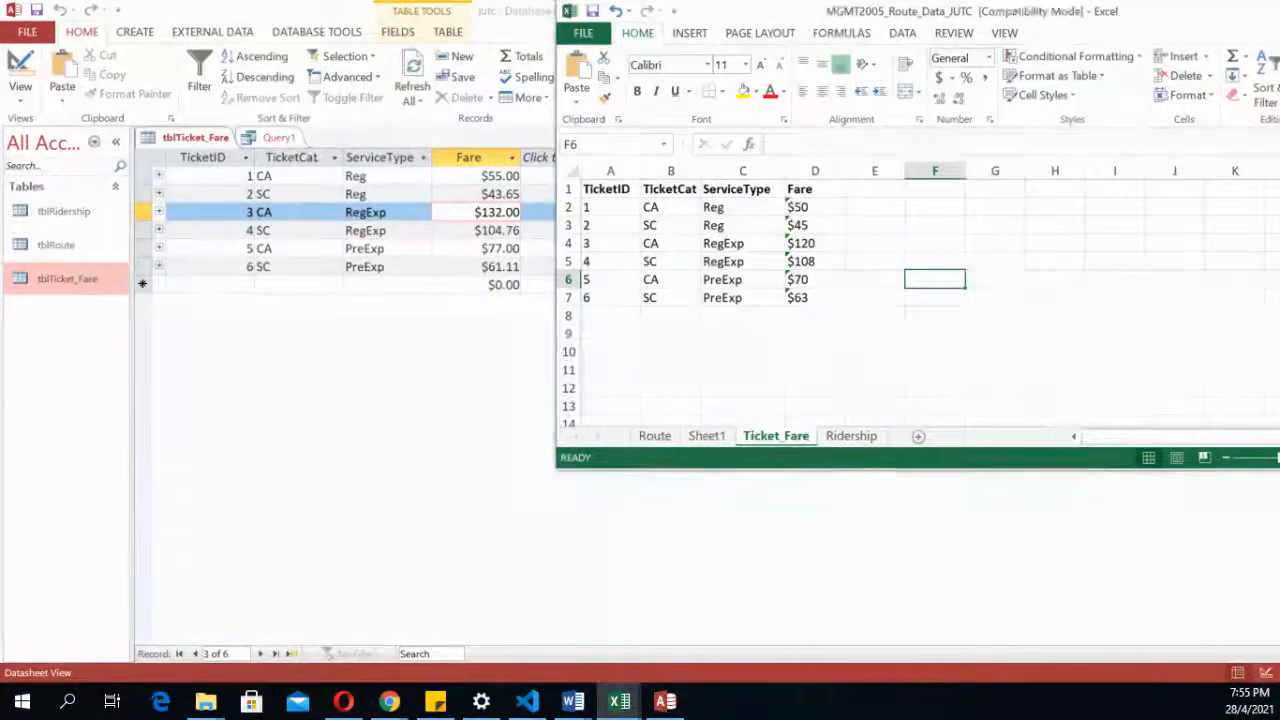
pyautogui.hotkey('alt', 'Tab')
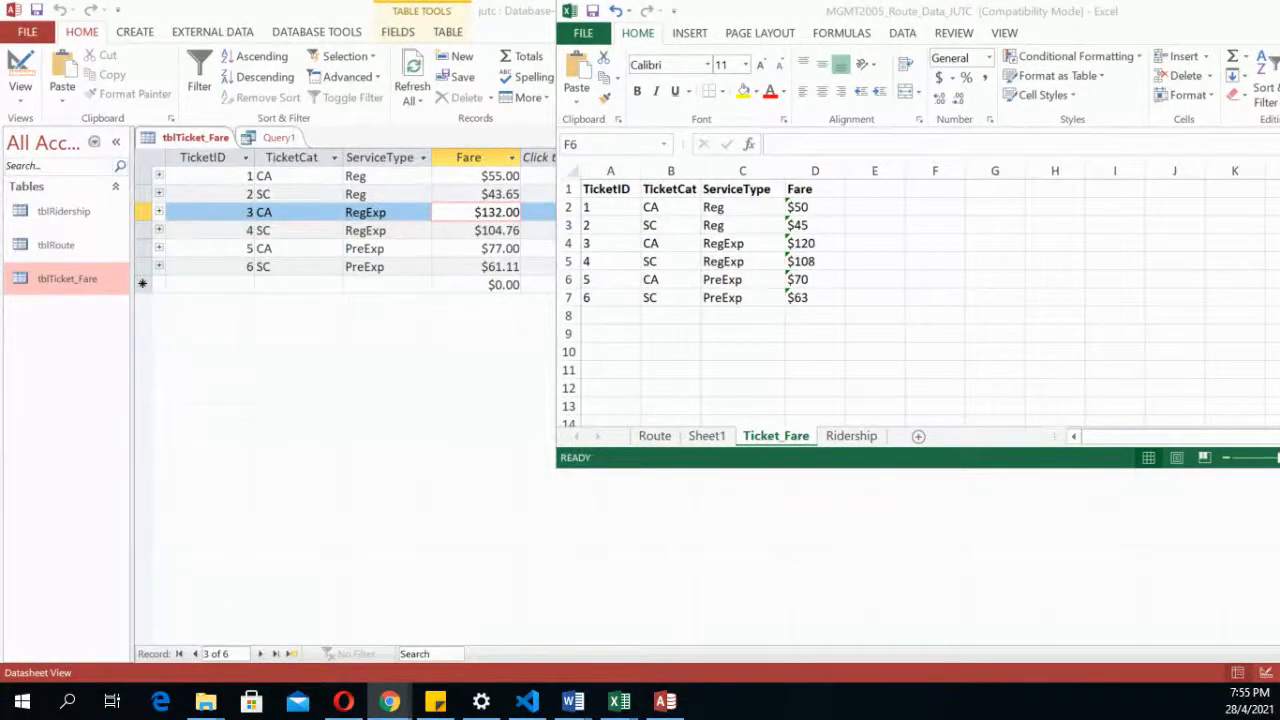